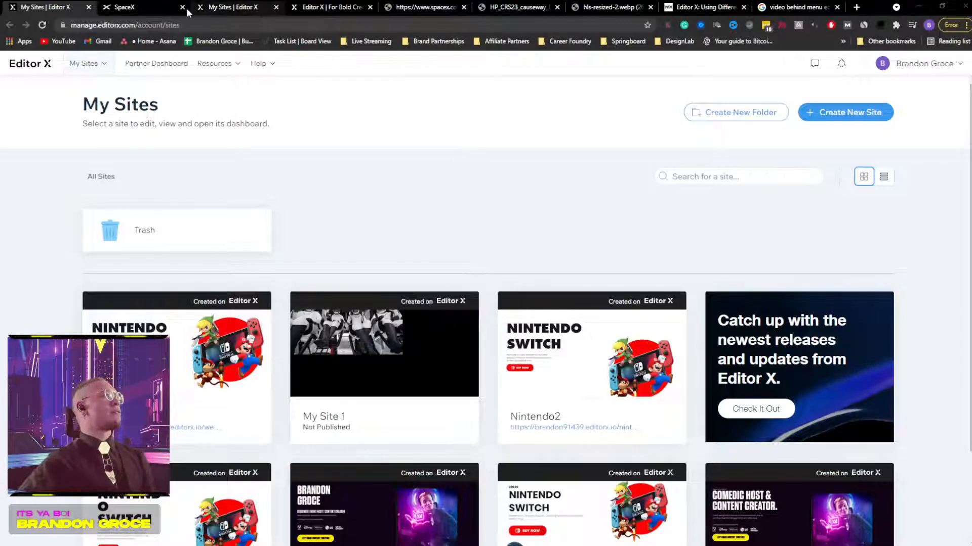
Step: Review the SpaceX homepage as the design reference
{"action": "left_click", "coordinate": [143, 8]}
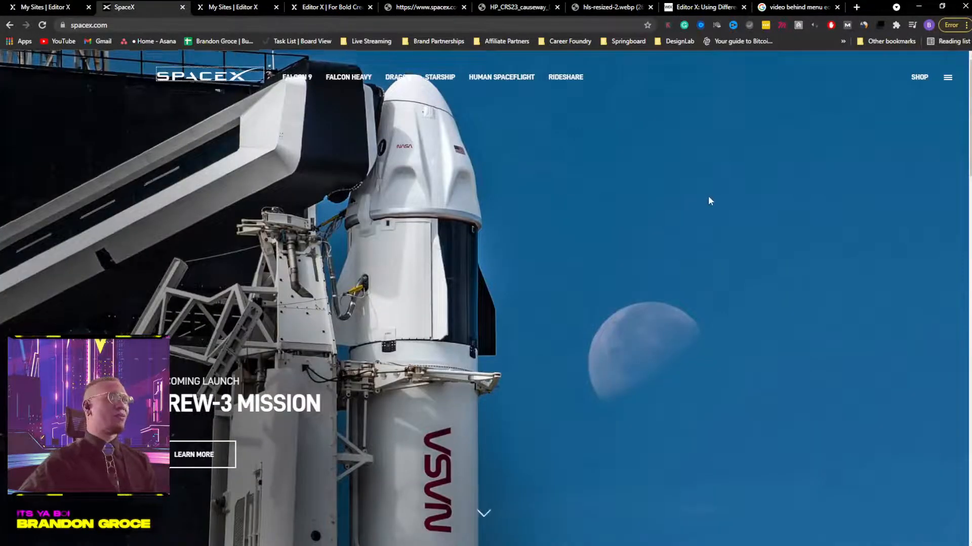
{"action": "scroll", "coordinate": [709, 198], "scroll_direction": "down", "scroll_amount": 4}
{"action": "scroll", "coordinate": [708, 197], "scroll_direction": "up", "scroll_amount": 4}
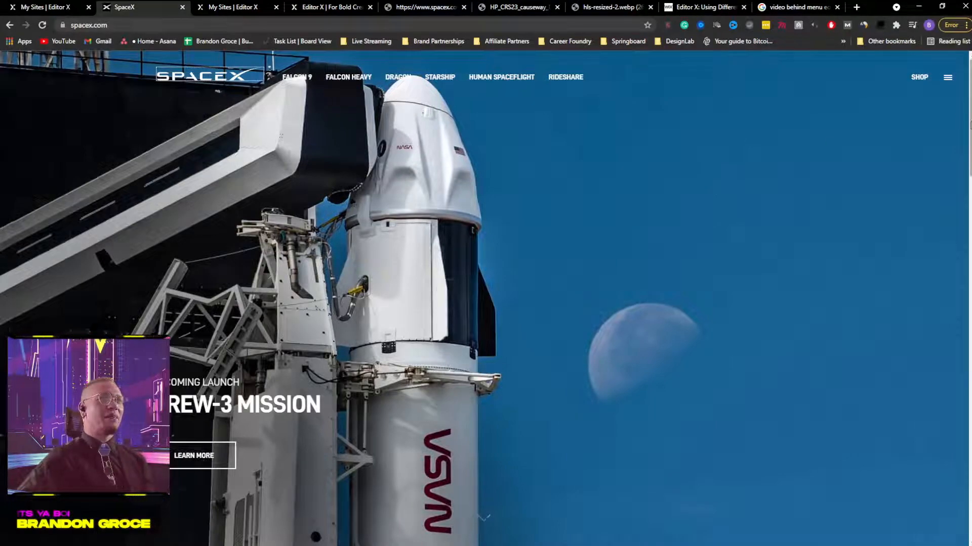
{"action": "mouse_move", "coordinate": [969, 124]}
{"action": "left_mouse_down"}
{"action": "mouse_move", "coordinate": [939, 515]}
{"action": "mouse_move", "coordinate": [969, 119]}
{"action": "left_mouse_up"}
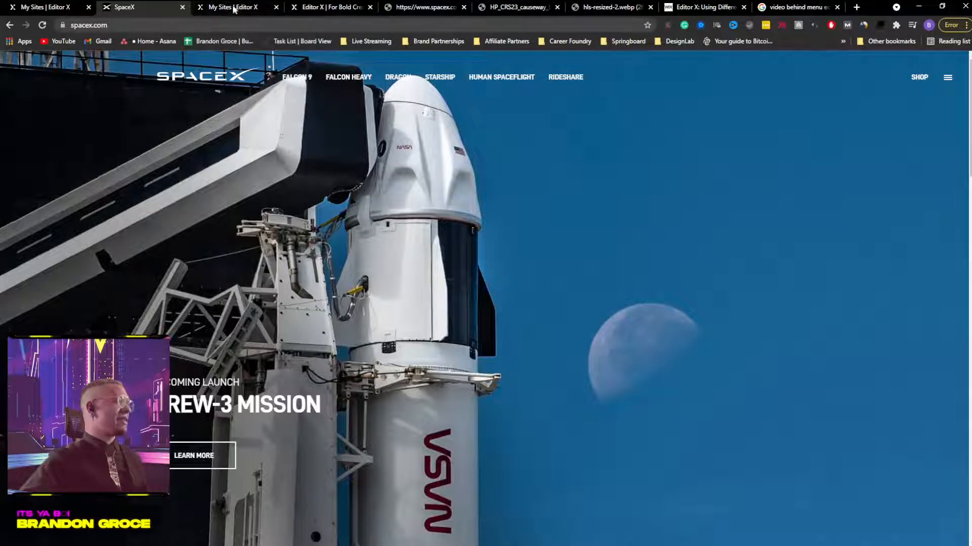
Step: Try clearing the hero video and header contents from the existing SpaceX draft in Editor X, and undo the deletions
{"action": "left_click", "coordinate": [239, 8]}
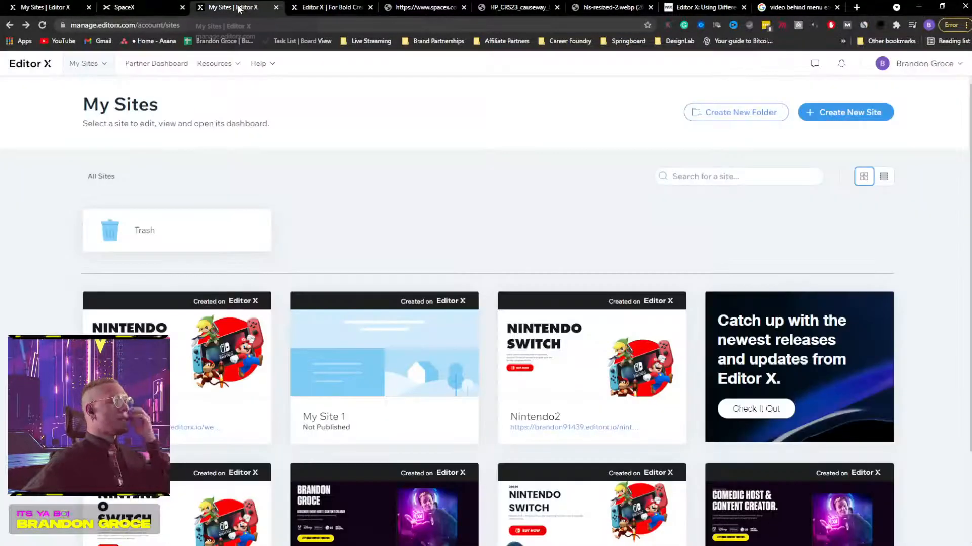
{"action": "left_click", "coordinate": [309, 4]}
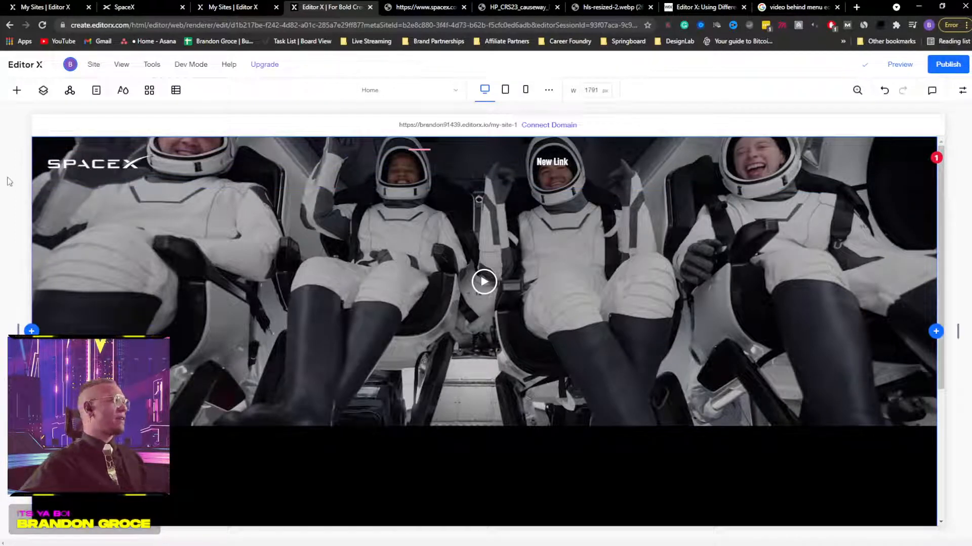
{"action": "left_click", "coordinate": [241, 321]}
{"action": "key", "text": "Delete"}
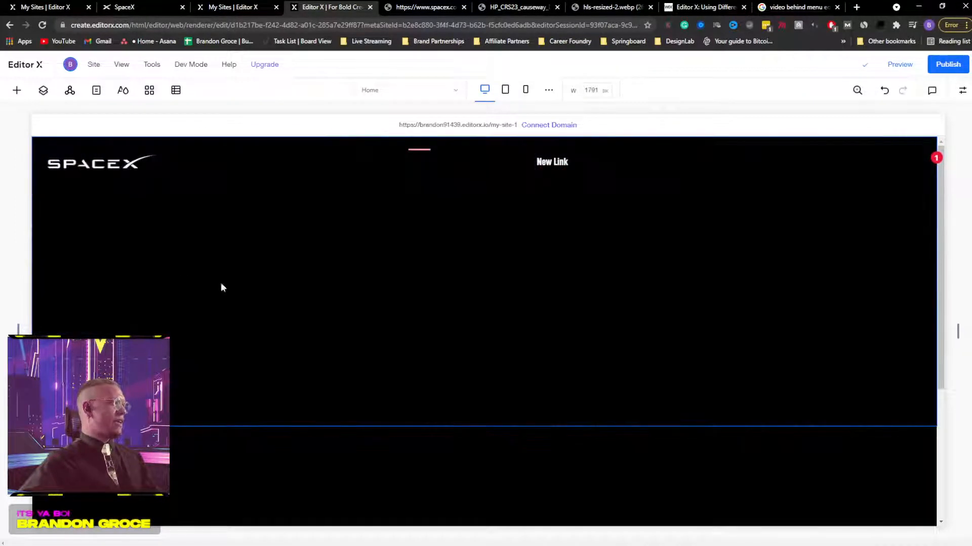
{"action": "left_click", "coordinate": [131, 165]}
{"action": "key", "text": "Delete"}
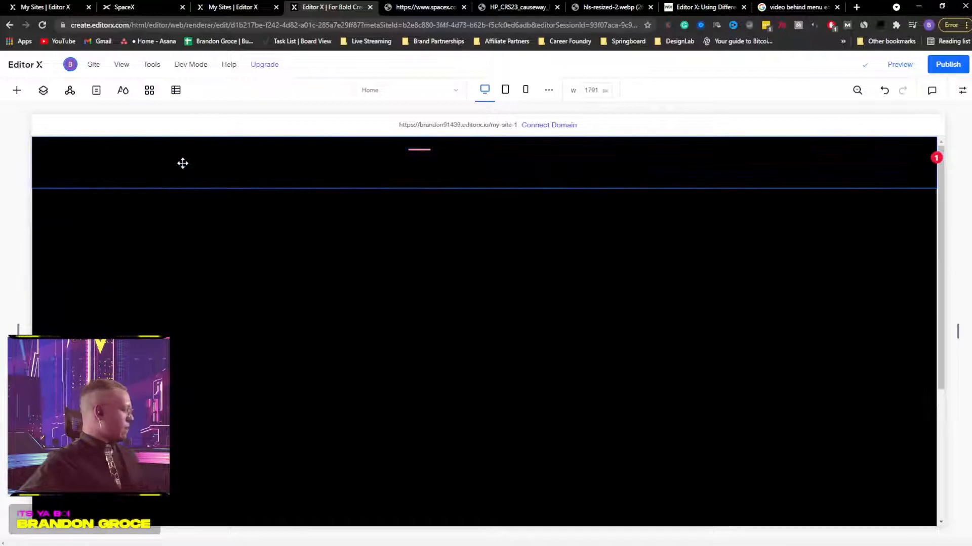
{"action": "key", "text": "ctrl+z"}
{"action": "key", "text": "ctrl+z"}
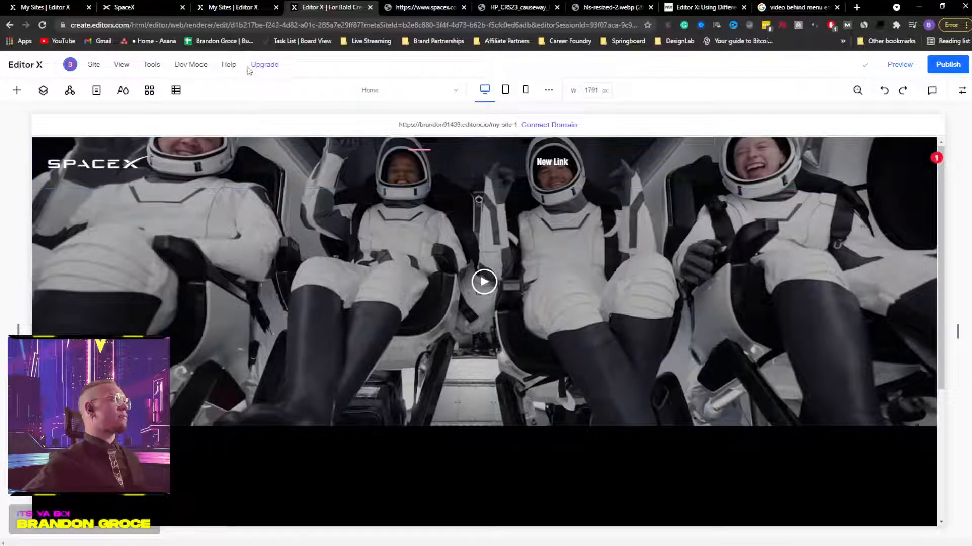
Step: Create a new site on the Editor X platform in the Design category
{"action": "left_click", "coordinate": [233, 7]}
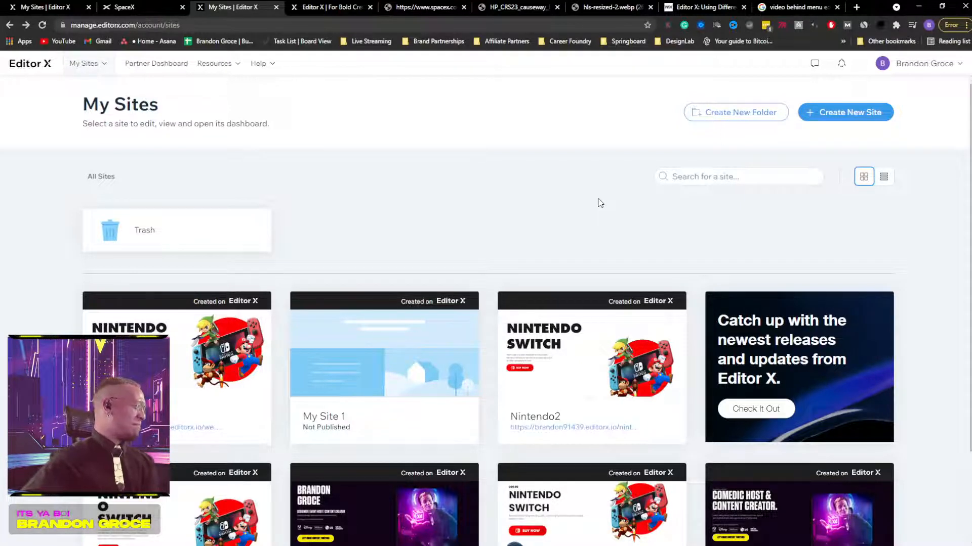
{"action": "left_click", "coordinate": [851, 115]}
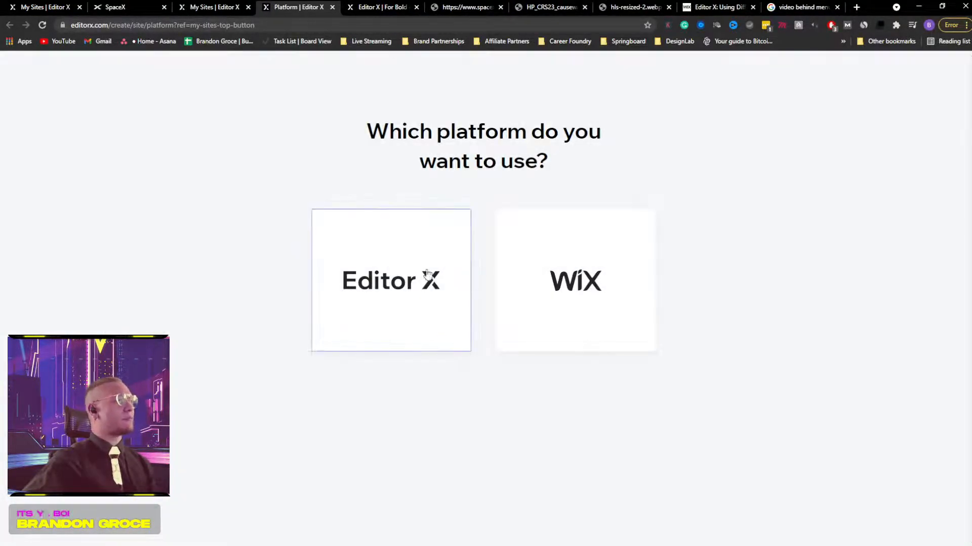
{"action": "left_click", "coordinate": [418, 274]}
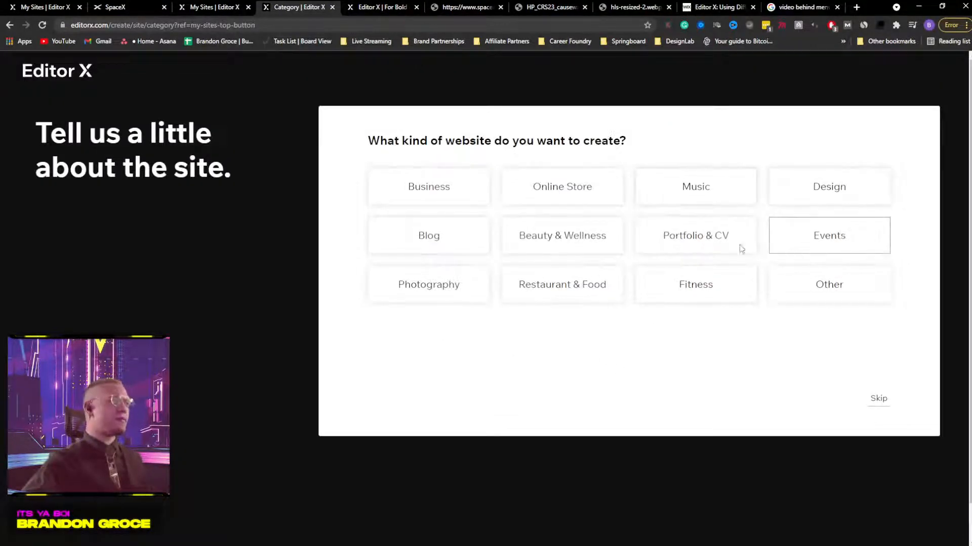
{"action": "left_click", "coordinate": [838, 193]}
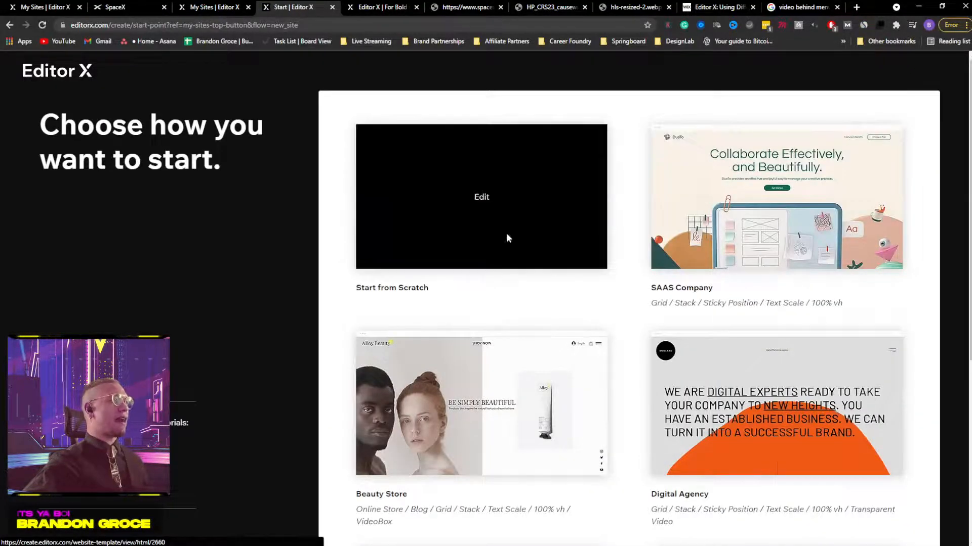
Step: Look over the suggested starting templates and check the SpaceX homepage's upper sections for comparison
{"action": "mouse_move", "coordinate": [678, 244]}
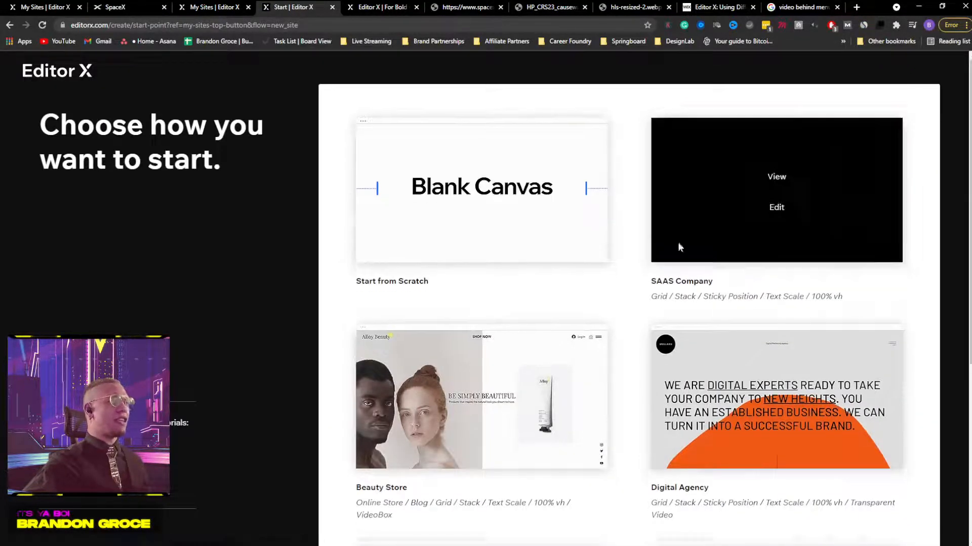
{"action": "scroll", "coordinate": [679, 244], "scroll_direction": "down", "scroll_amount": 6}
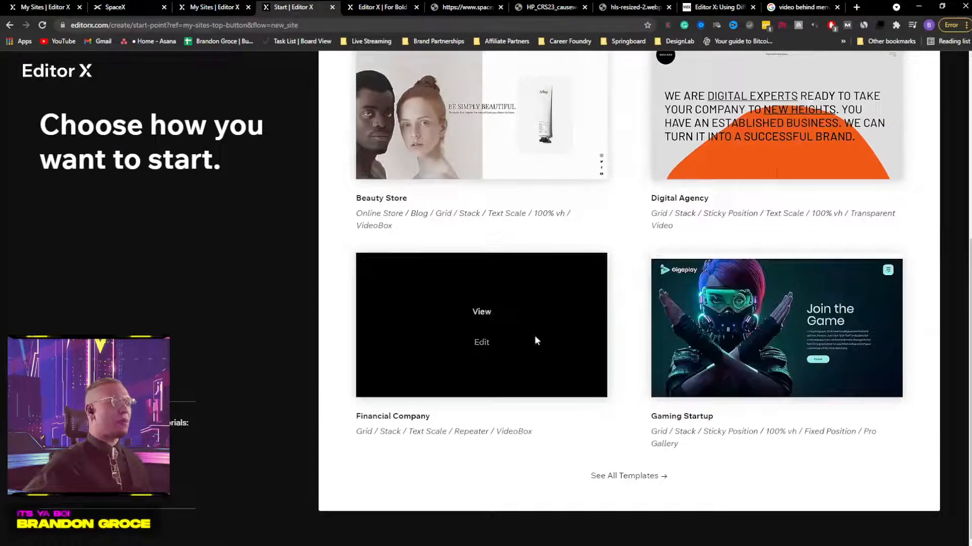
{"action": "scroll", "coordinate": [534, 335], "scroll_direction": "up", "scroll_amount": 6}
{"action": "left_click", "coordinate": [124, 7]}
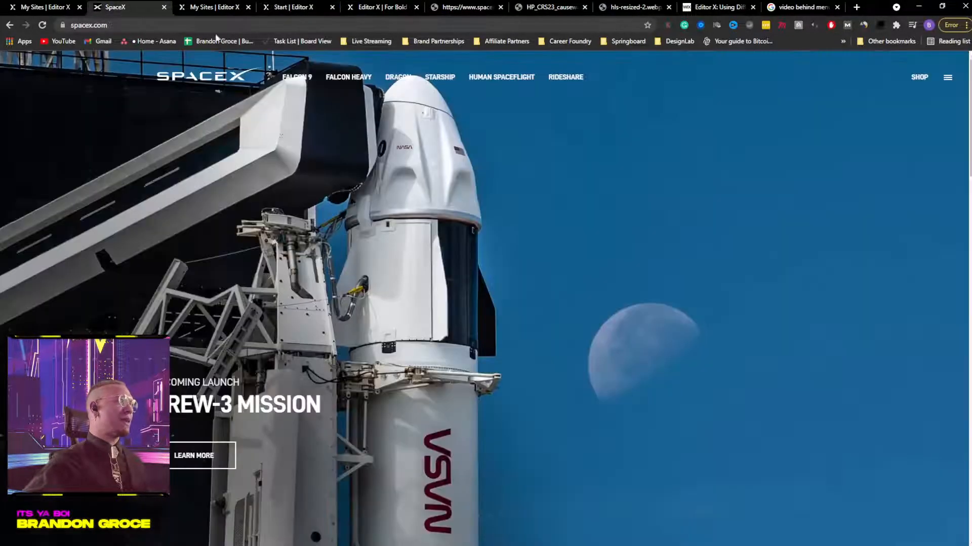
{"action": "scroll", "coordinate": [569, 178], "scroll_direction": "down", "scroll_amount": 4}
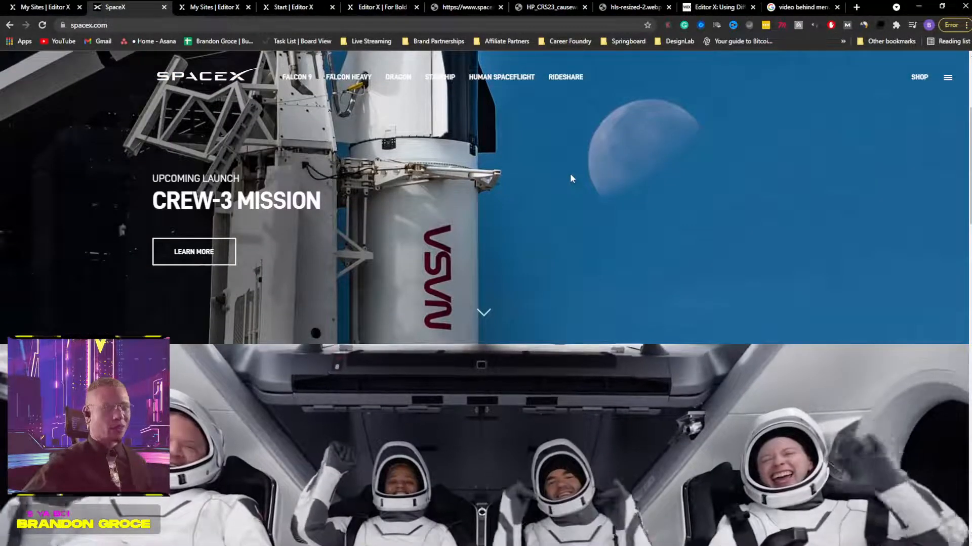
{"action": "scroll", "coordinate": [569, 177], "scroll_direction": "up", "scroll_amount": 4}
Step: Close the duplicate My Sites page and start the new site from a blank canvas
{"action": "left_click", "coordinate": [241, 11]}
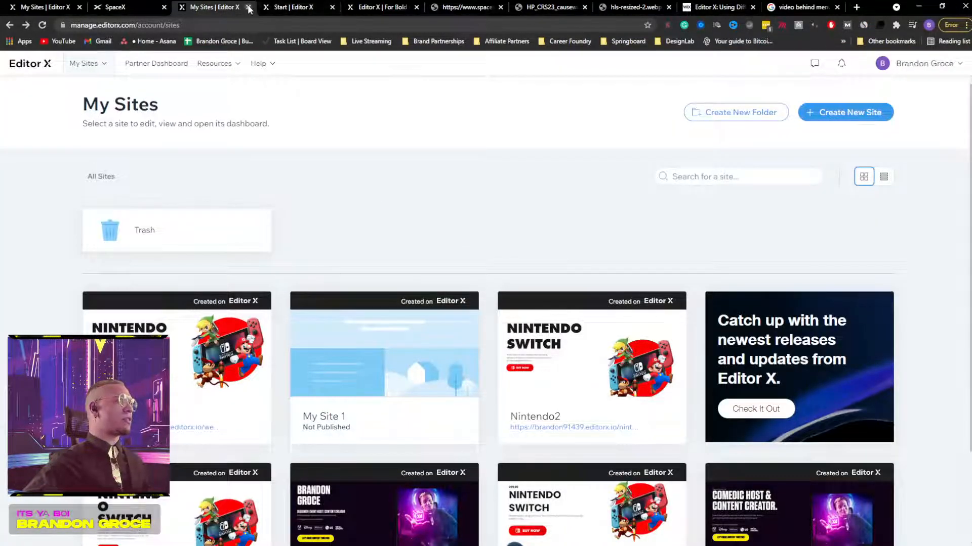
{"action": "left_click", "coordinate": [249, 7]}
{"action": "mouse_move", "coordinate": [436, 187]}
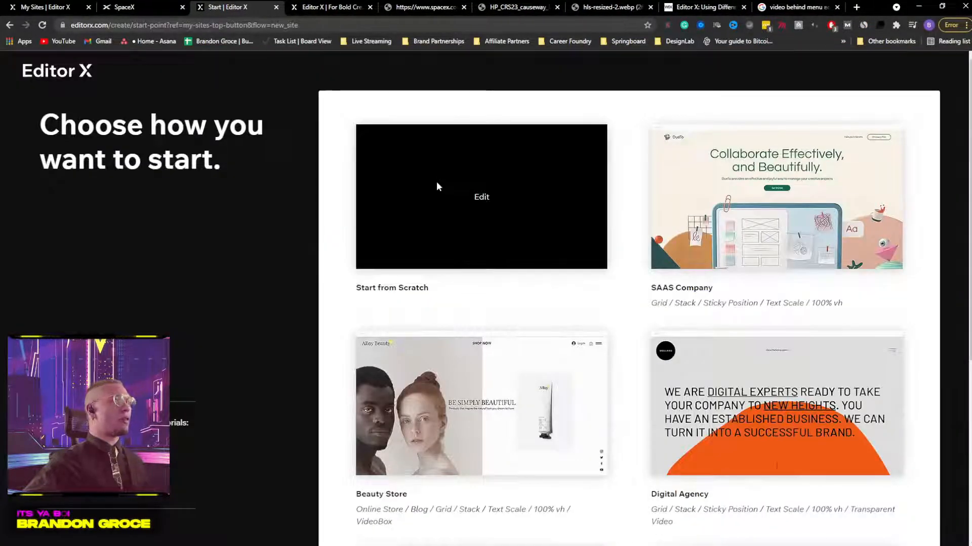
{"action": "left_click", "coordinate": [463, 199]}
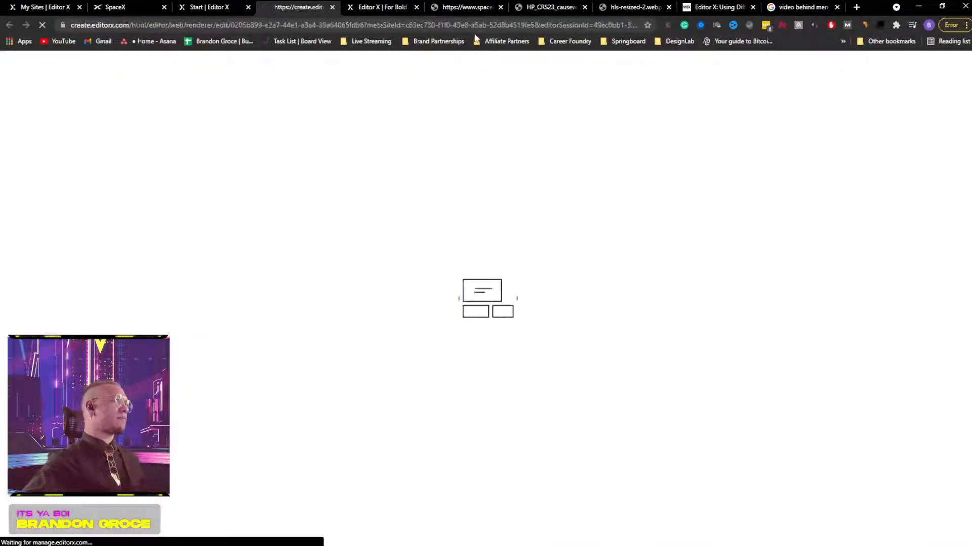
Step: Return to the page for choosing how to start and open the full collection of website templates
{"action": "left_click", "coordinate": [369, 6]}
{"action": "left_click", "coordinate": [298, 11]}
{"action": "left_click", "coordinate": [218, 8]}
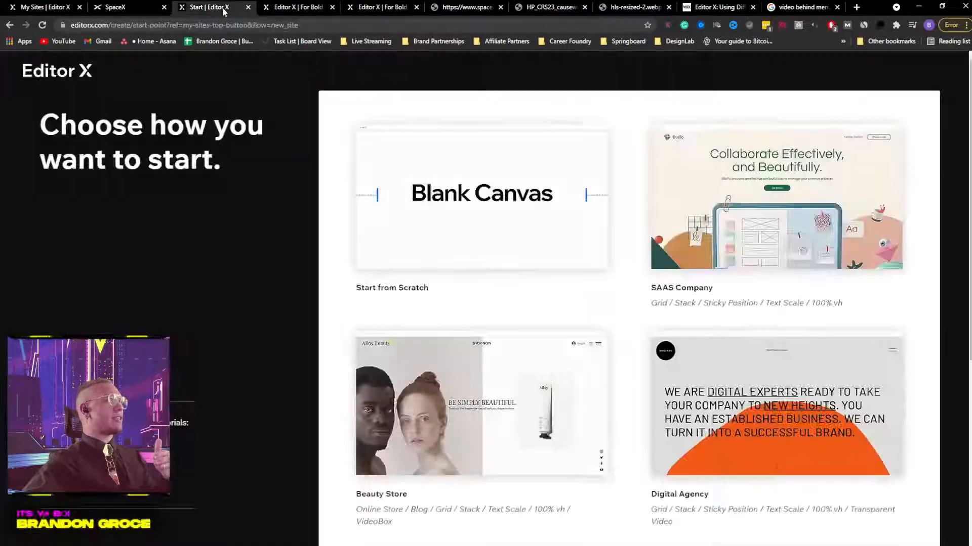
{"action": "scroll", "coordinate": [811, 304], "scroll_direction": "down", "scroll_amount": 3}
{"action": "scroll", "coordinate": [812, 361], "scroll_direction": "down", "scroll_amount": 3}
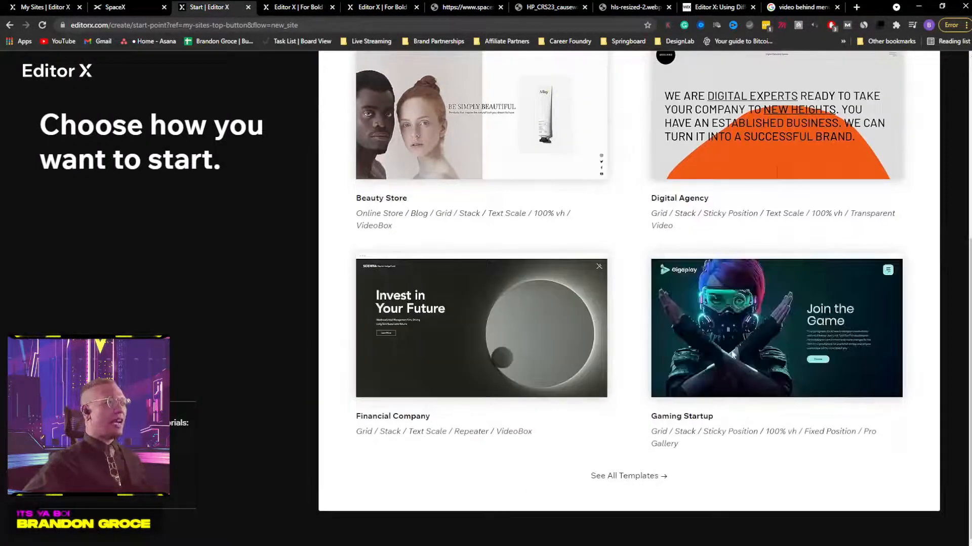
{"action": "left_click", "coordinate": [645, 473]}
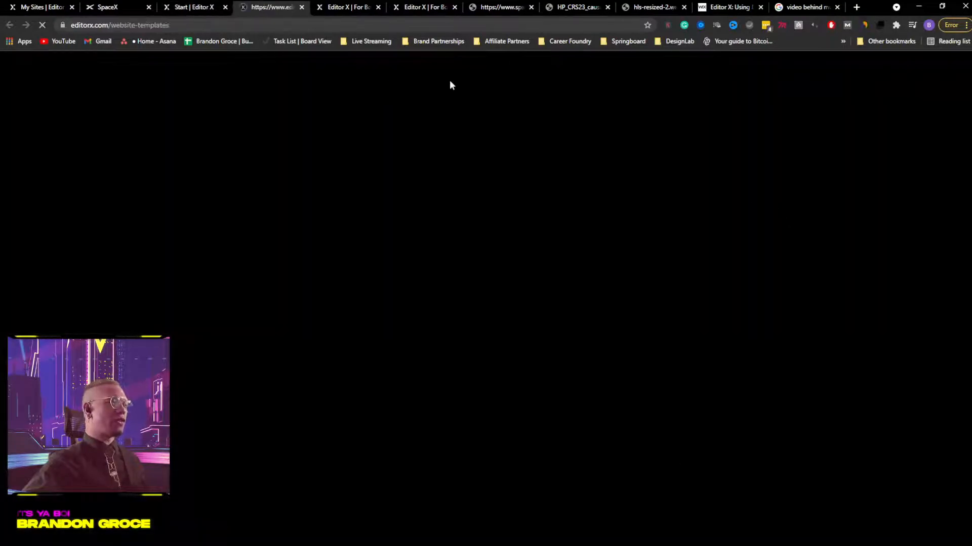
Step: Find the Product Launch template in the website template gallery and open it for editing
{"action": "scroll", "coordinate": [512, 125], "scroll_direction": "down", "scroll_amount": 10}
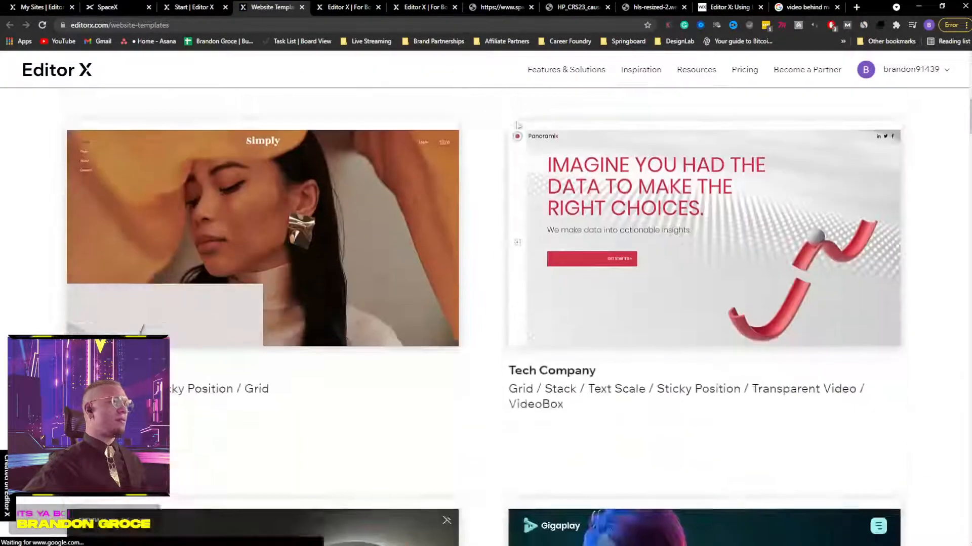
{"action": "scroll", "coordinate": [516, 125], "scroll_direction": "down", "scroll_amount": 12}
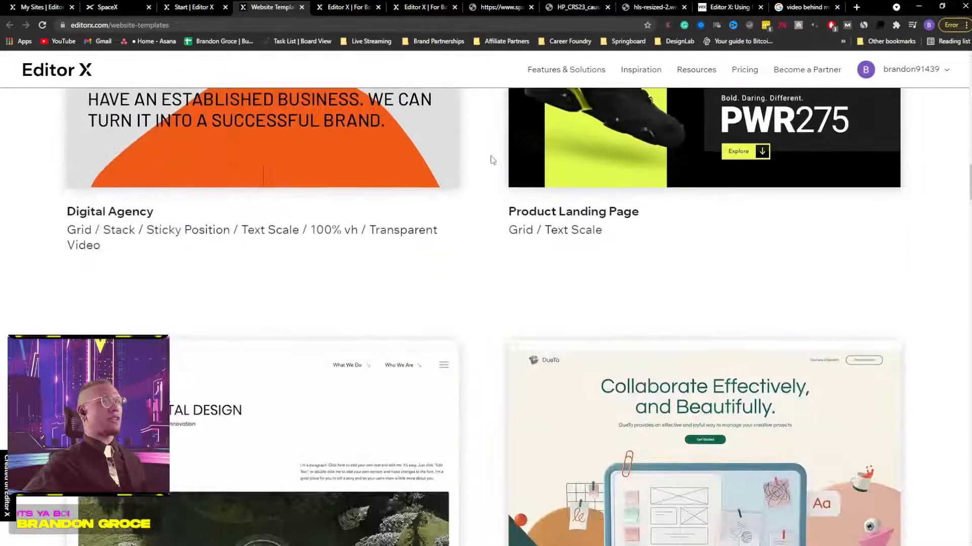
{"action": "scroll", "coordinate": [489, 165], "scroll_direction": "down", "scroll_amount": 10}
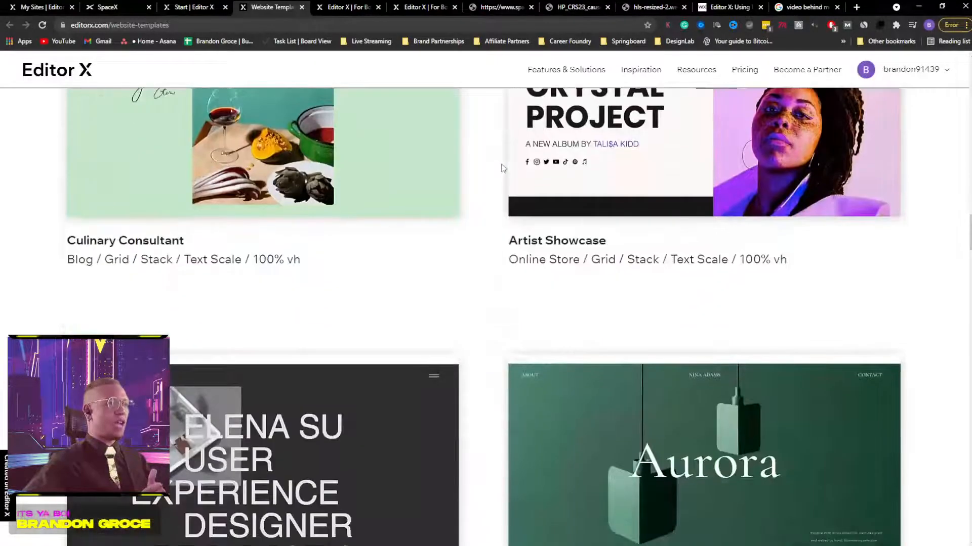
{"action": "scroll", "coordinate": [503, 170], "scroll_direction": "down", "scroll_amount": 8}
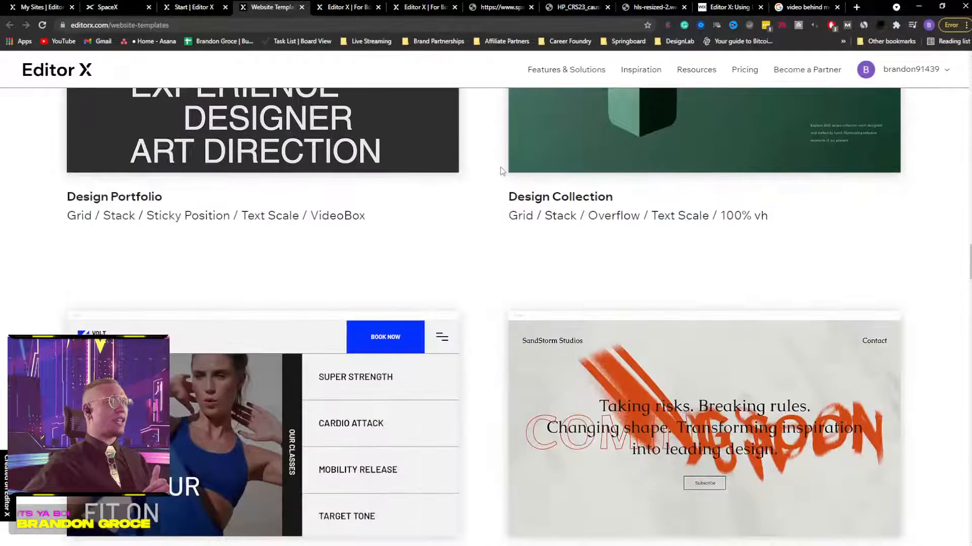
{"action": "scroll", "coordinate": [500, 171], "scroll_direction": "down", "scroll_amount": 10}
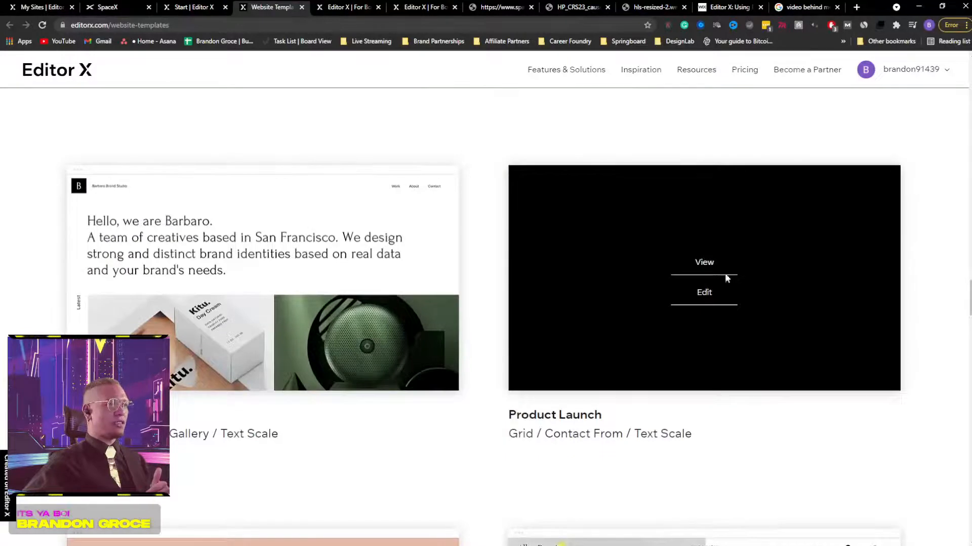
{"action": "left_click", "coordinate": [702, 293]}
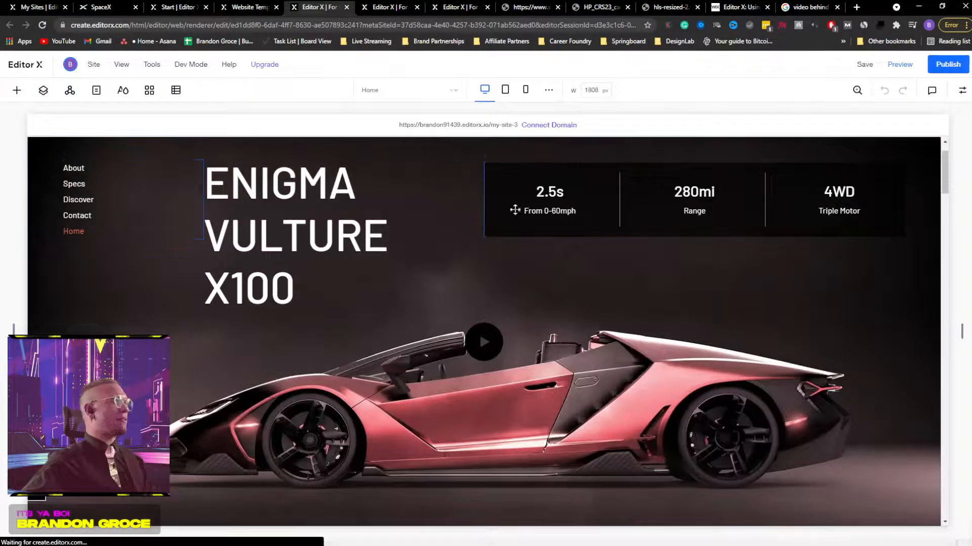
Step: Examine the Product Launch template's sections from the hero down to the footer
{"action": "scroll", "coordinate": [440, 289], "scroll_direction": "down", "scroll_amount": 10}
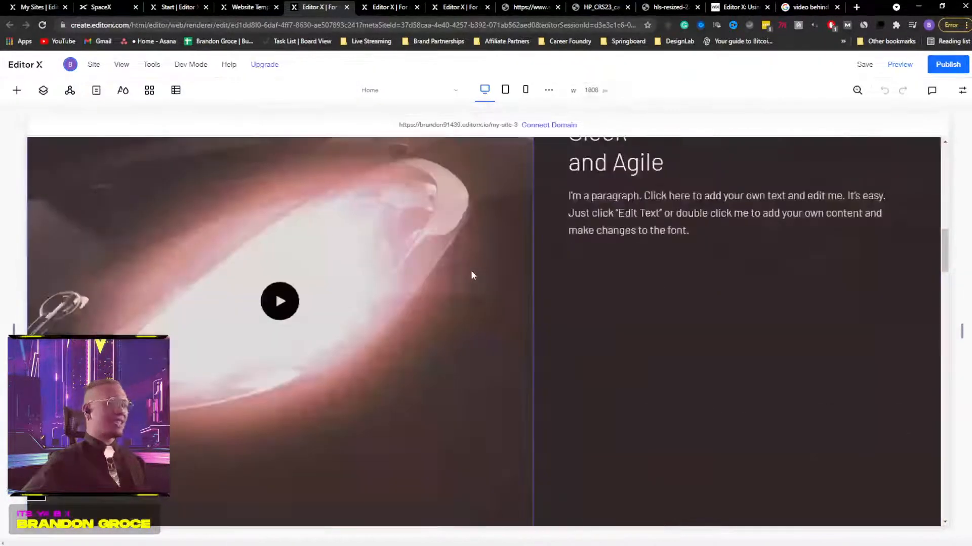
{"action": "scroll", "coordinate": [471, 273], "scroll_direction": "down", "scroll_amount": 2}
{"action": "scroll", "coordinate": [471, 273], "scroll_direction": "up", "scroll_amount": 4}
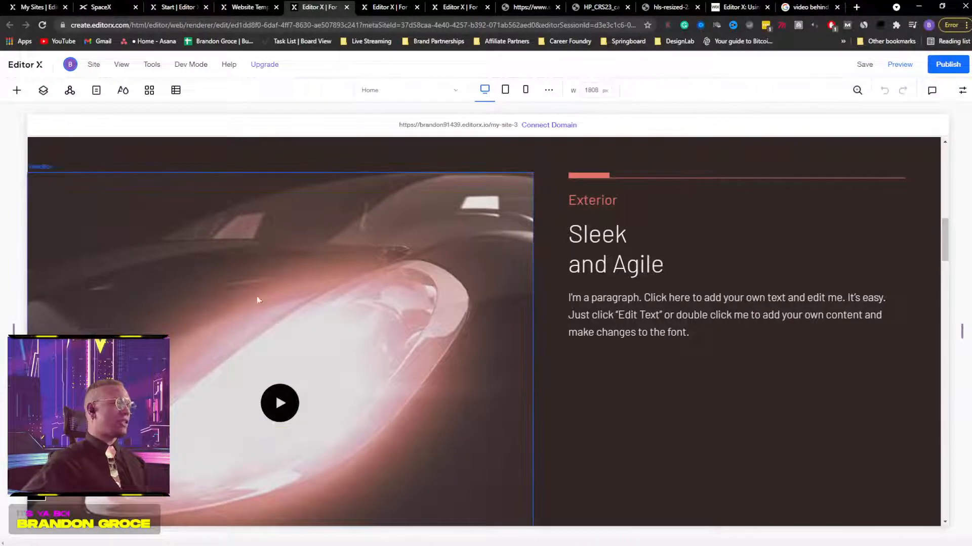
{"action": "scroll", "coordinate": [595, 266], "scroll_direction": "down", "scroll_amount": 6}
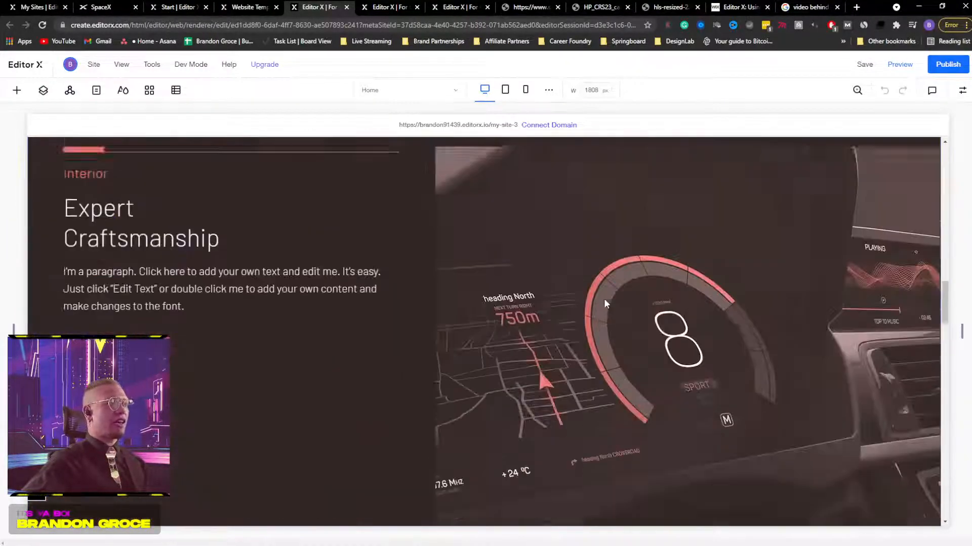
{"action": "scroll", "coordinate": [603, 299], "scroll_direction": "down", "scroll_amount": 1}
{"action": "scroll", "coordinate": [101, 283], "scroll_direction": "up", "scroll_amount": 3}
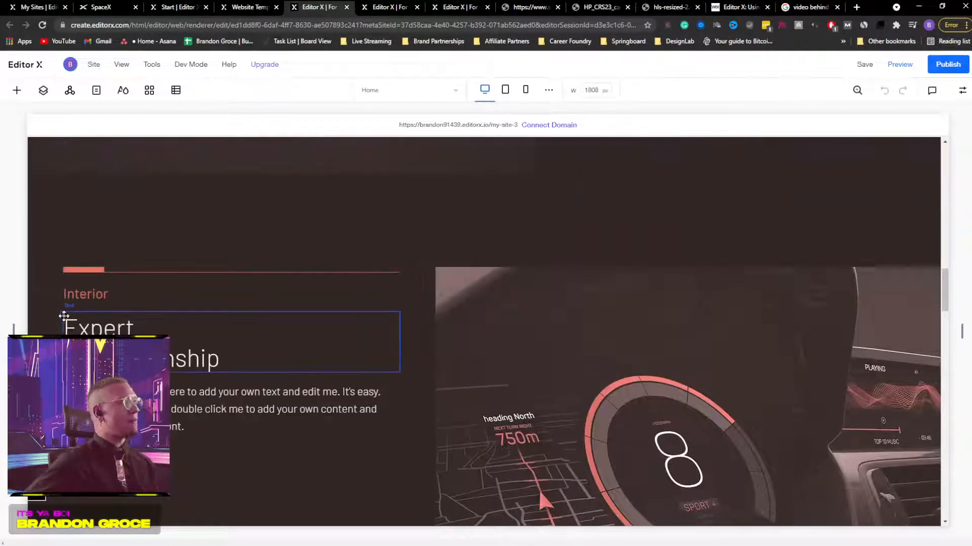
{"action": "scroll", "coordinate": [594, 327], "scroll_direction": "down", "scroll_amount": 8}
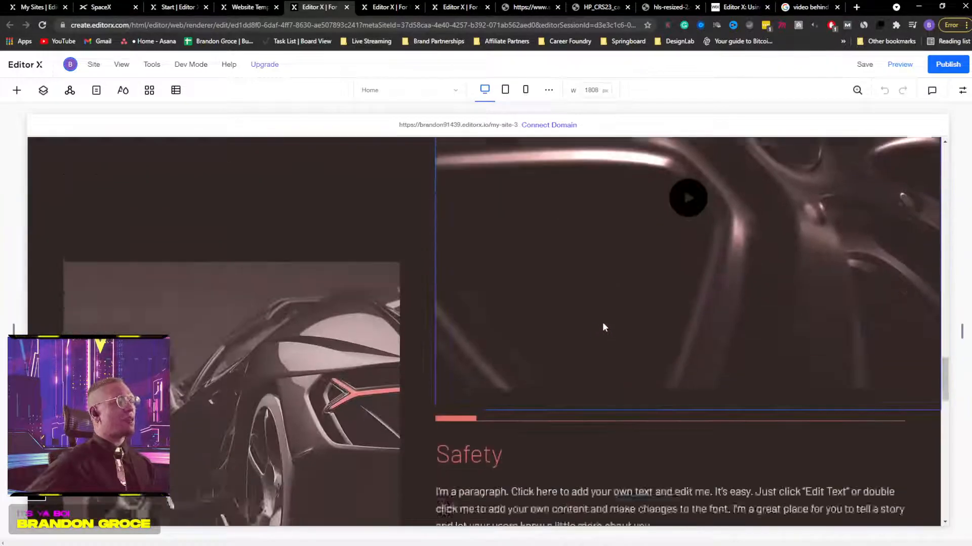
{"action": "scroll", "coordinate": [602, 323], "scroll_direction": "down", "scroll_amount": 8}
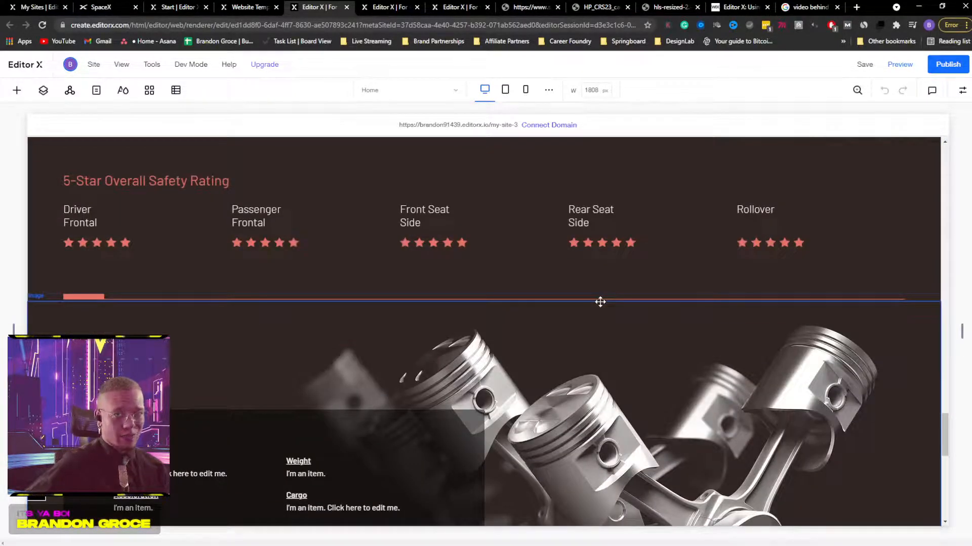
{"action": "scroll", "coordinate": [600, 302], "scroll_direction": "down", "scroll_amount": 10}
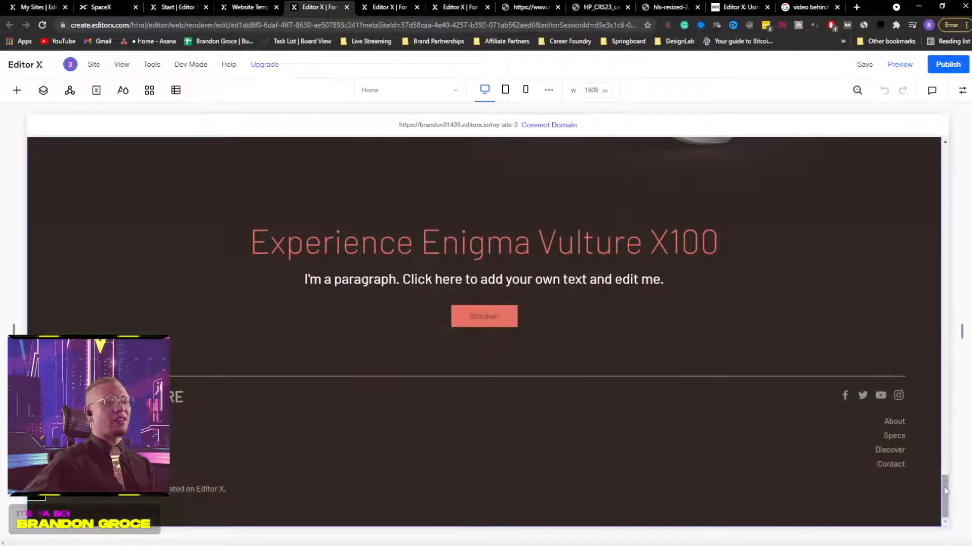
Step: Return to the top of the Product Launch template and switch to the blank-canvas site
{"action": "left_click", "coordinate": [957, 317]}
{"action": "left_click_drag", "start_coordinate": [955, 313], "coordinate": [946, 133]}
{"action": "left_click", "coordinate": [961, 92]}
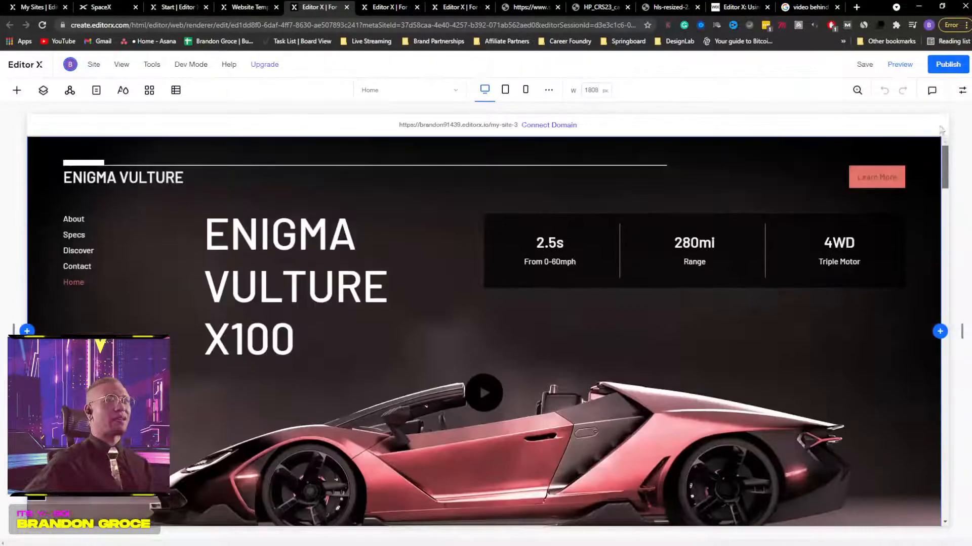
{"action": "left_click", "coordinate": [385, 8]}
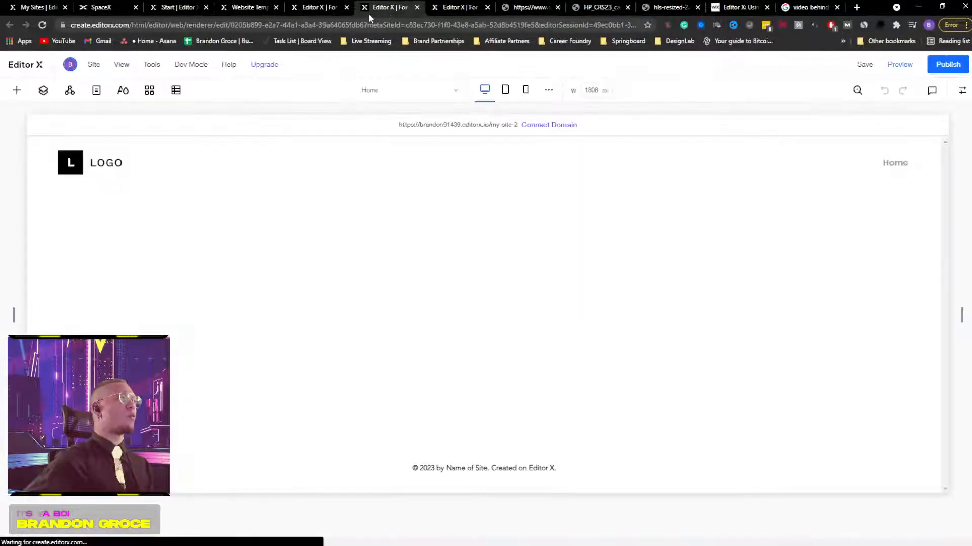
{"action": "left_click", "coordinate": [89, 160]}
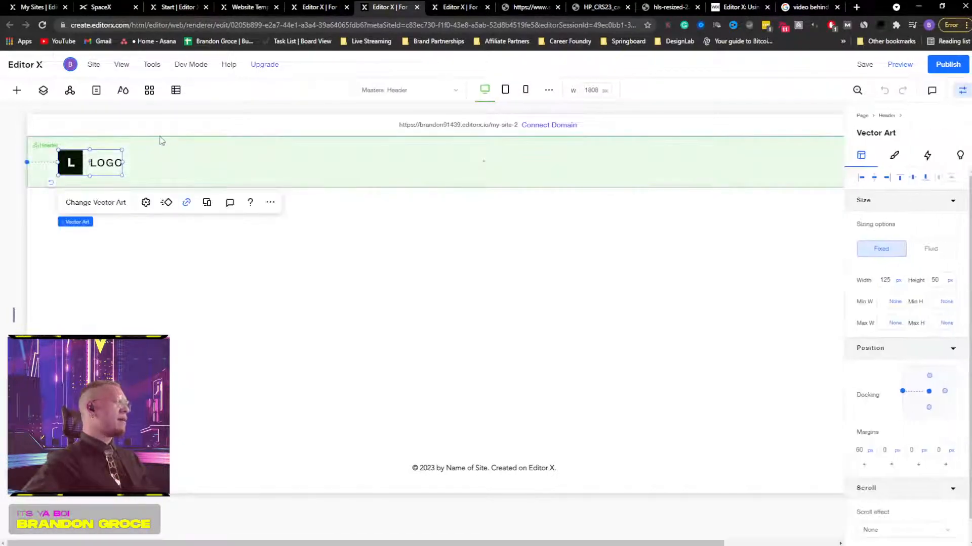
{"action": "key", "text": "Delete"}
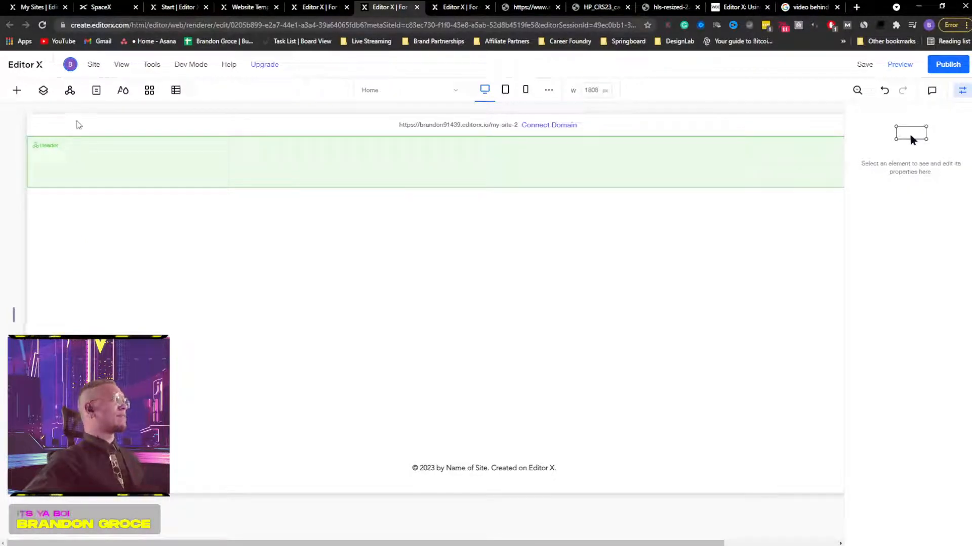
{"action": "left_click", "coordinate": [133, 154]}
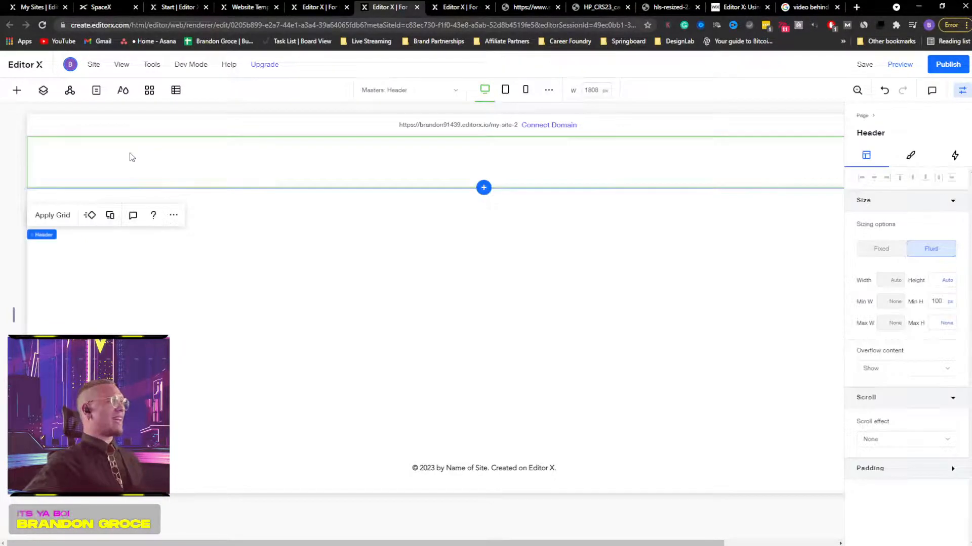
{"action": "left_click", "coordinate": [962, 90]}
{"action": "left_click", "coordinate": [890, 161]}
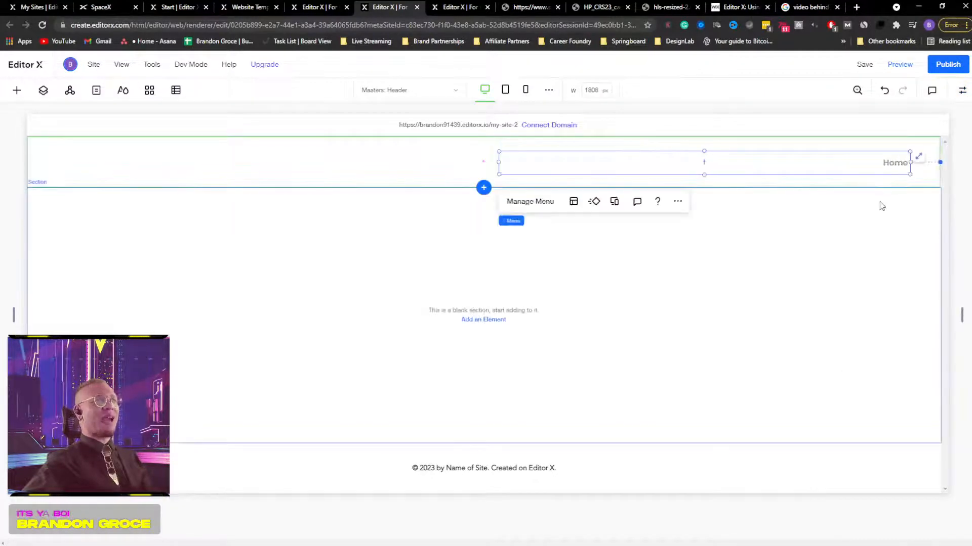
{"action": "key", "text": "Delete"}
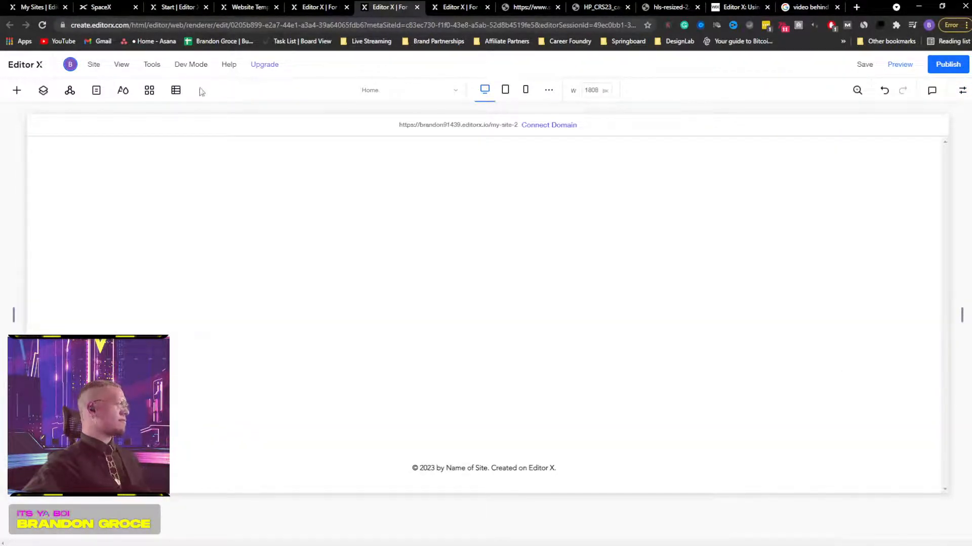
{"action": "key", "text": "ctrl+z"}
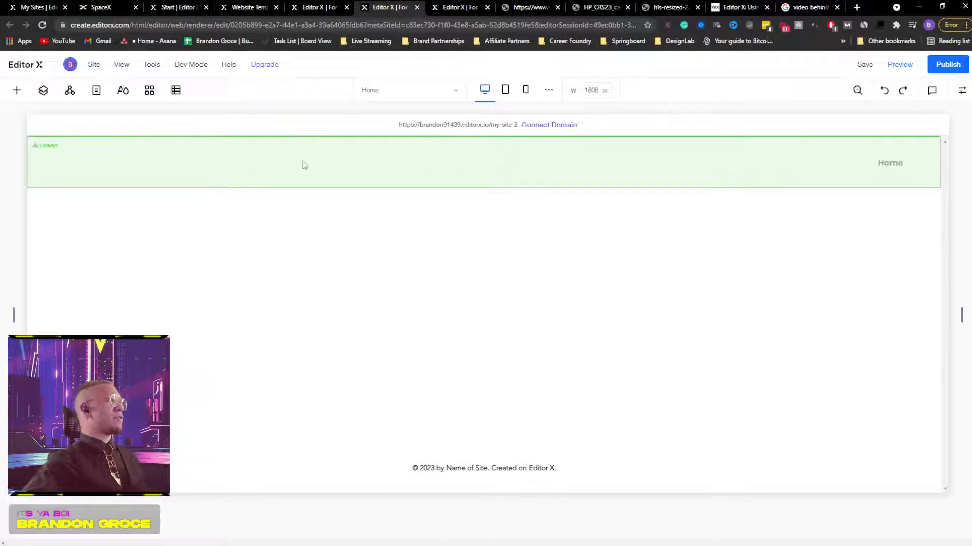
{"action": "key", "text": "ctrl+z"}
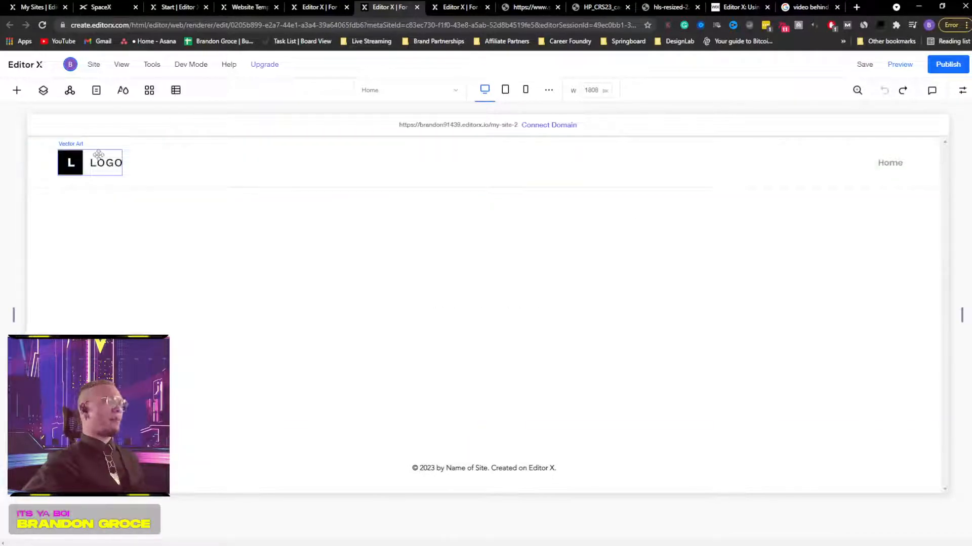
Step: Examine the header's layout, design and interaction settings and the child elements listed under it in the layer hierarchy
{"action": "left_click", "coordinate": [284, 160]}
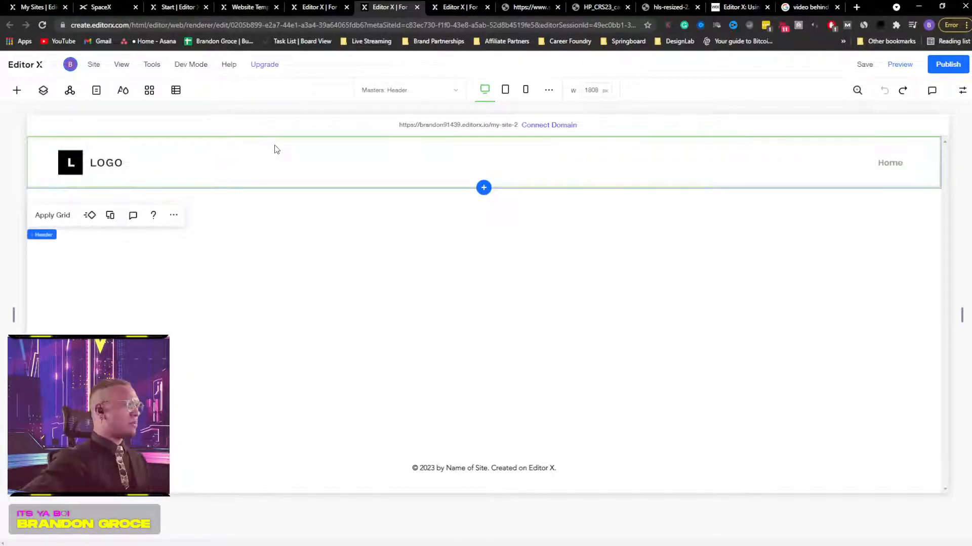
{"action": "left_click", "coordinate": [82, 166]}
{"action": "left_click", "coordinate": [268, 174]}
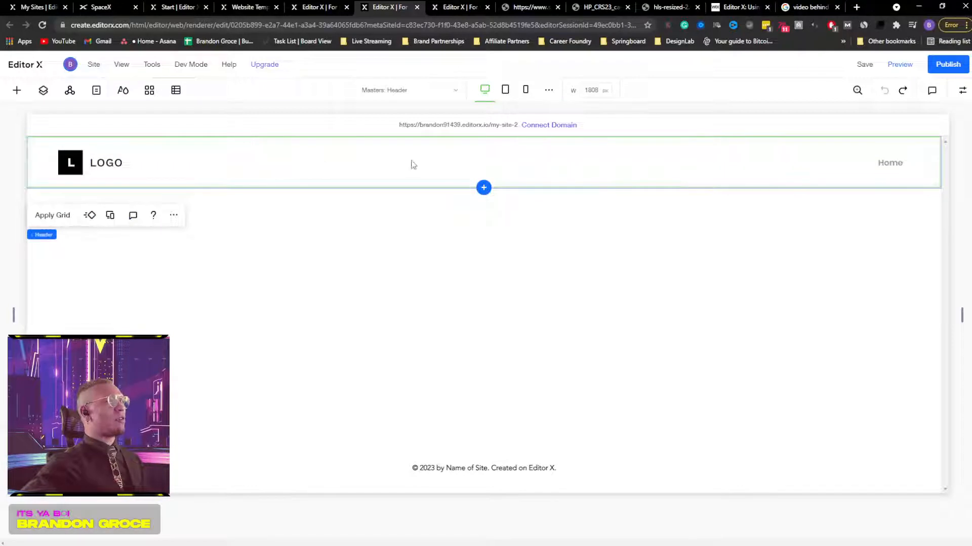
{"action": "left_click", "coordinate": [43, 90]}
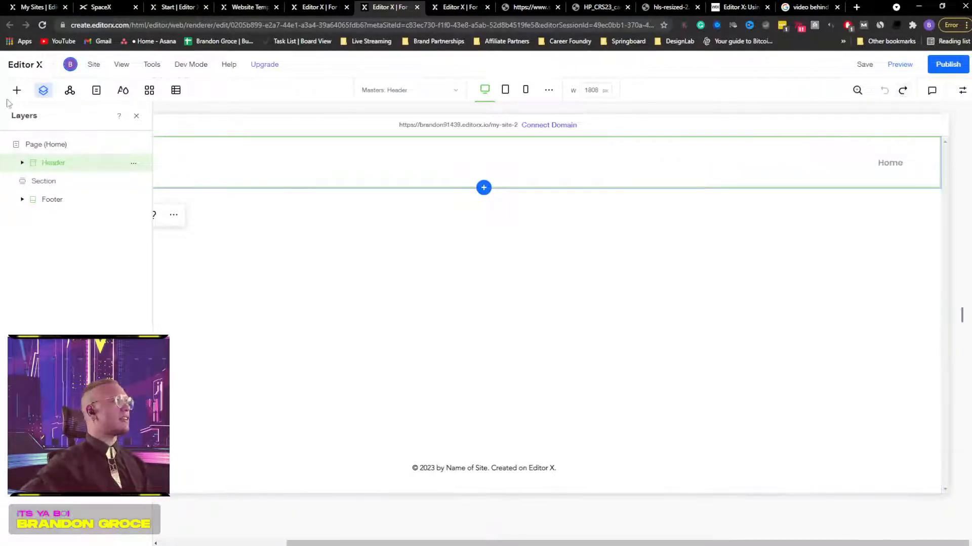
{"action": "left_click", "coordinate": [964, 91]}
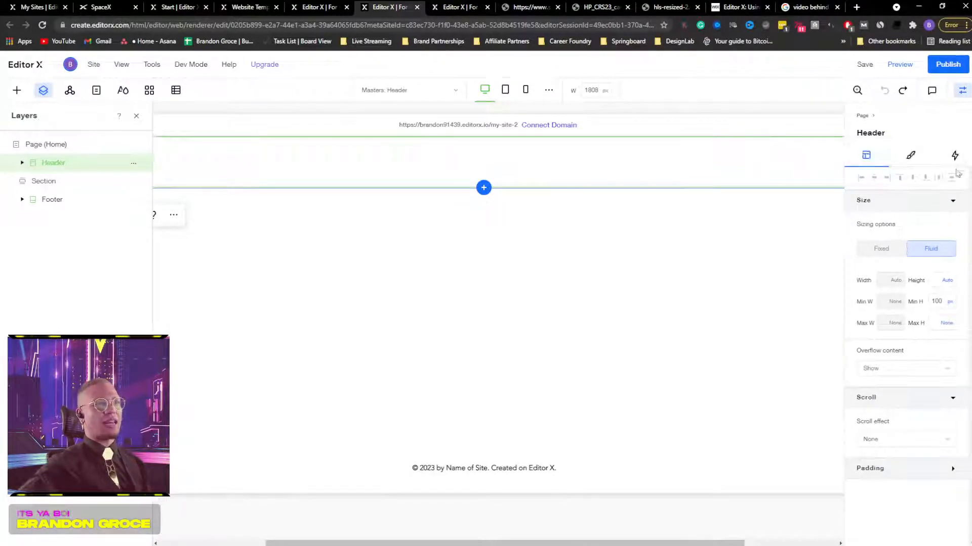
{"action": "left_click", "coordinate": [909, 157]}
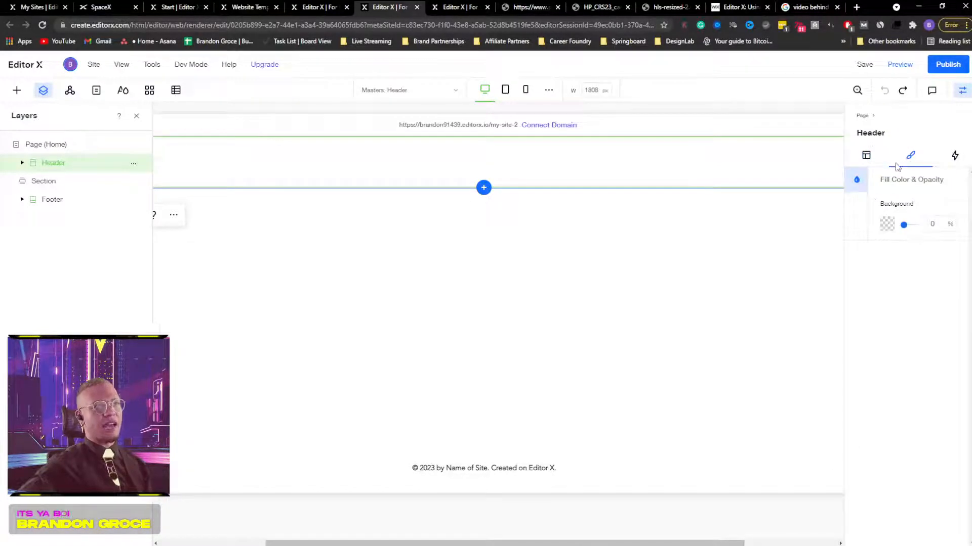
{"action": "left_click", "coordinate": [954, 156]}
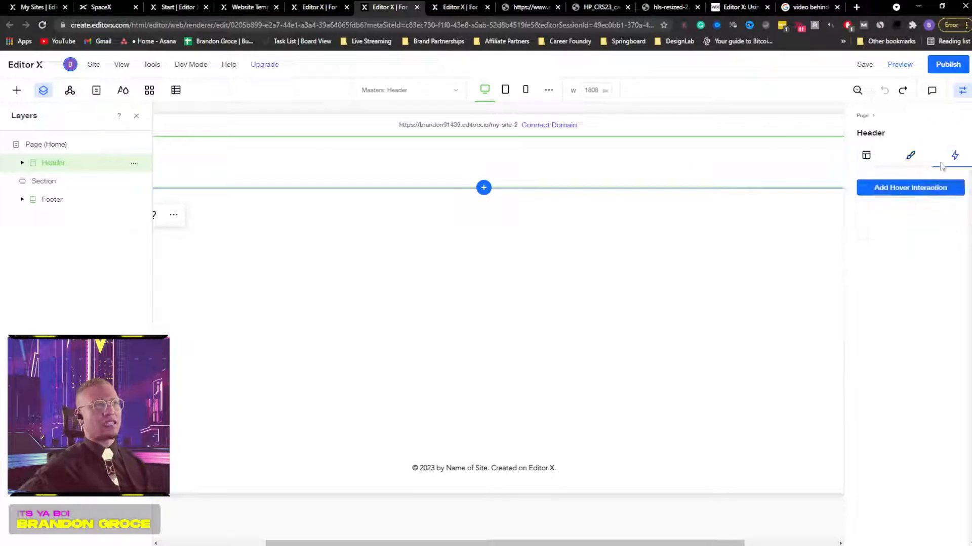
{"action": "left_click", "coordinate": [867, 156]}
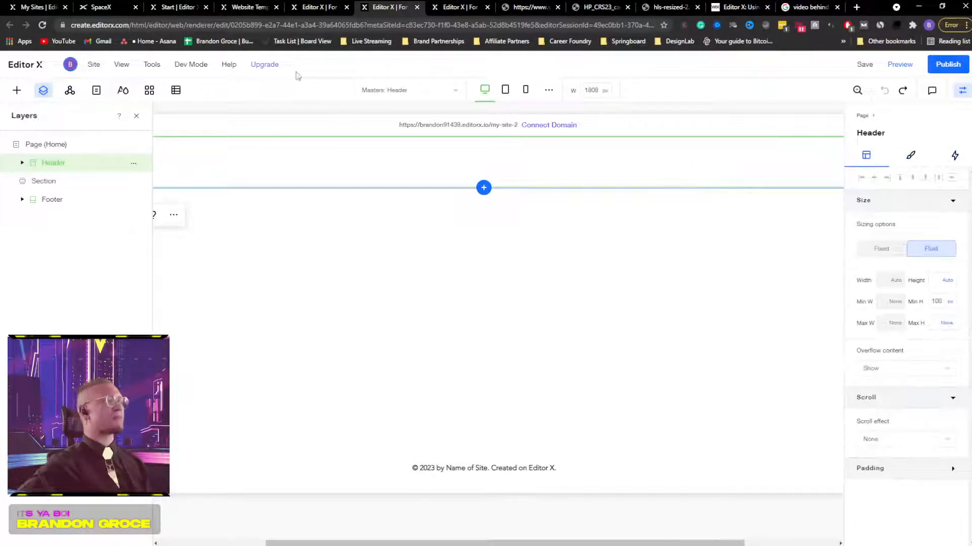
{"action": "left_click", "coordinate": [23, 164]}
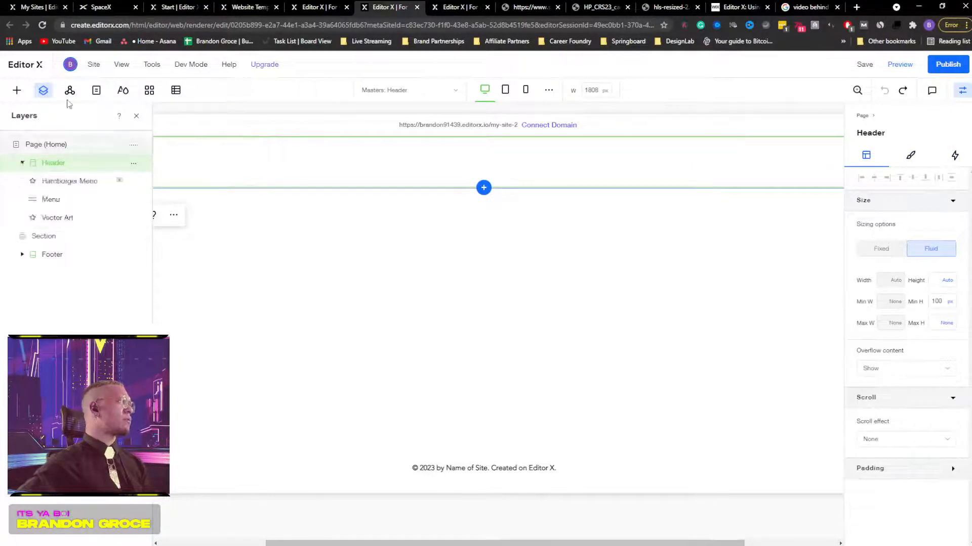
Step: Examine the top sections of the SpaceX homepage as a reference for the header and full-width media
{"action": "left_click", "coordinate": [101, 7]}
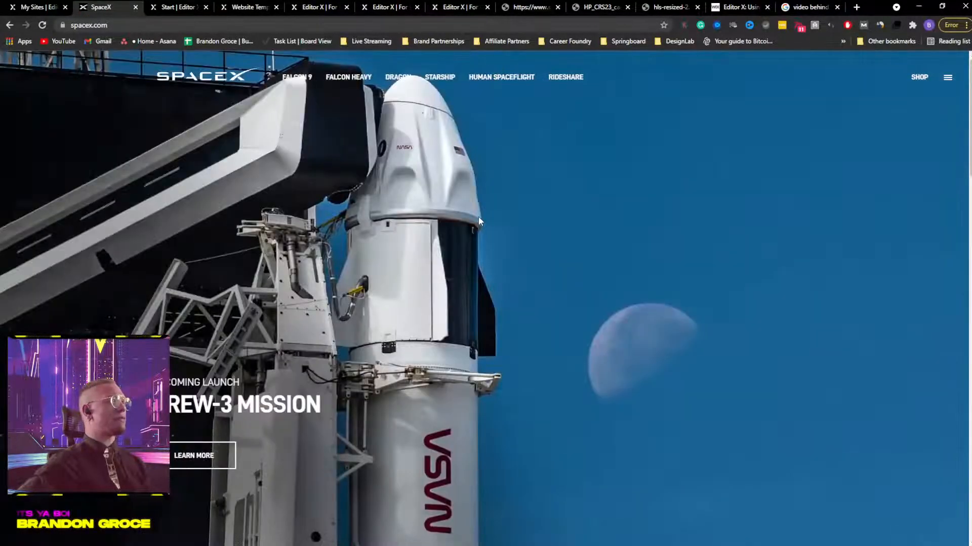
{"action": "scroll", "coordinate": [478, 217], "scroll_direction": "down", "scroll_amount": 4}
{"action": "scroll", "coordinate": [474, 213], "scroll_direction": "down", "scroll_amount": 4}
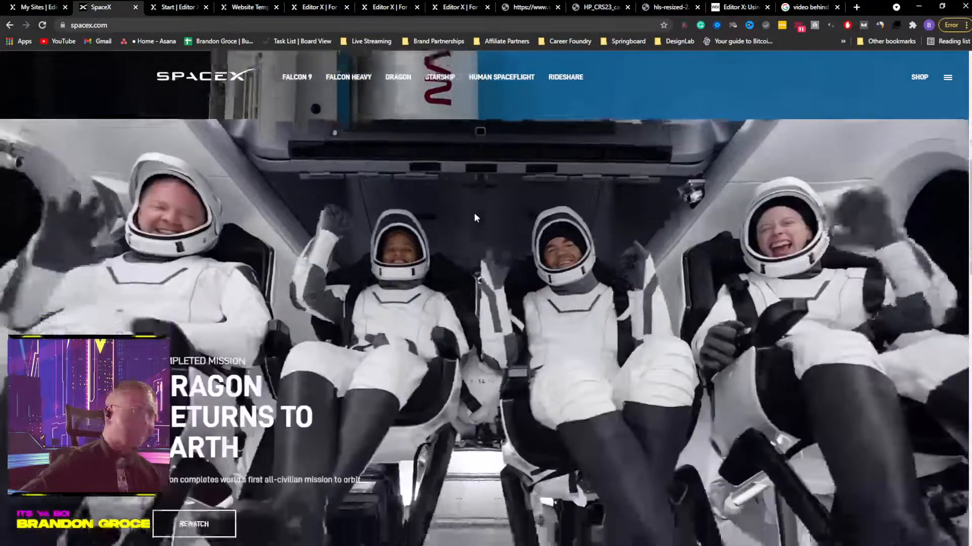
{"action": "scroll", "coordinate": [474, 212], "scroll_direction": "down", "scroll_amount": 2}
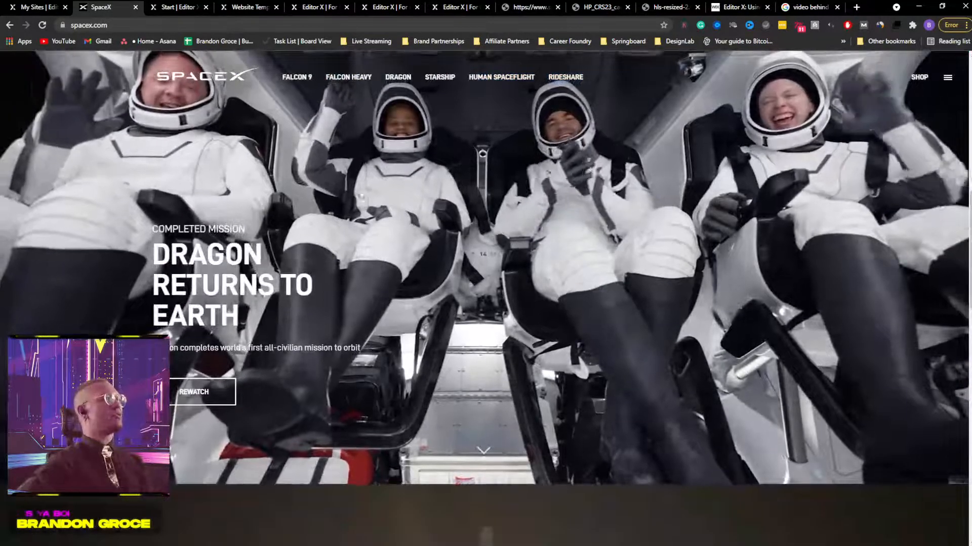
{"action": "scroll", "coordinate": [438, 233], "scroll_direction": "up", "scroll_amount": 2}
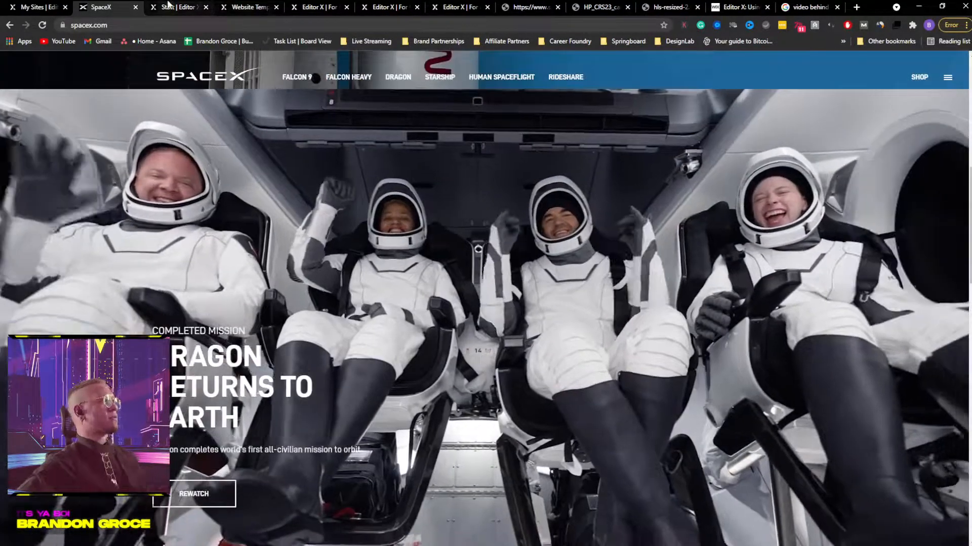
Step: Close the website template gallery and the Product Launch template, returning to the blank-canvas site
{"action": "left_click", "coordinate": [169, 5]}
{"action": "left_click", "coordinate": [252, 5]}
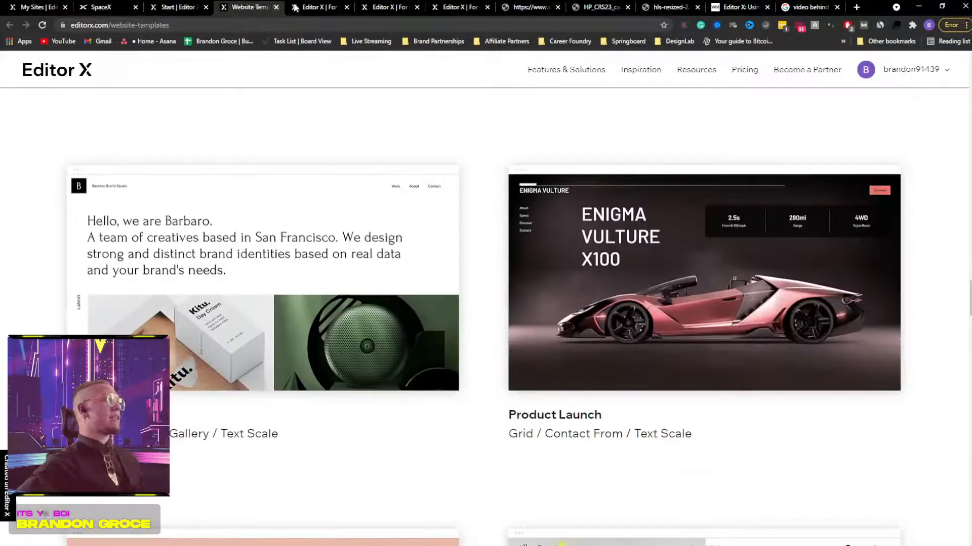
{"action": "left_click", "coordinate": [314, 7]}
{"action": "left_click", "coordinate": [248, 6]}
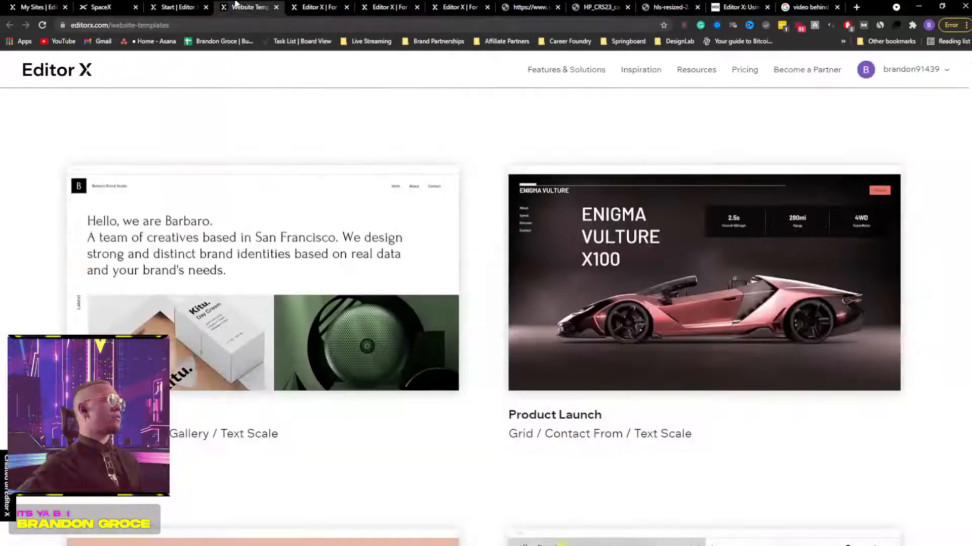
{"action": "left_click", "coordinate": [275, 8]}
{"action": "left_click", "coordinate": [276, 7]}
{"action": "left_click", "coordinate": [276, 8]}
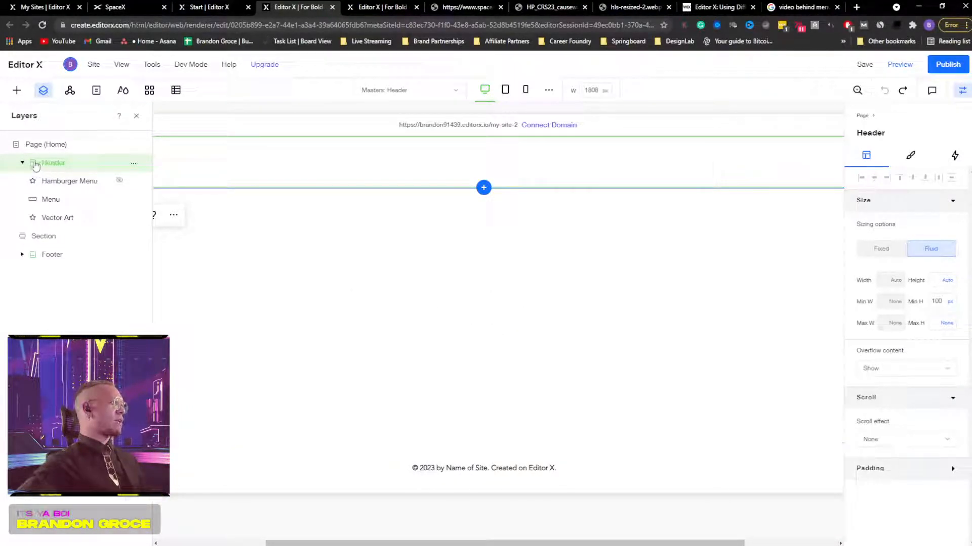
Step: Convert the header into a regular page section and select it
{"action": "right_click", "coordinate": [65, 164]}
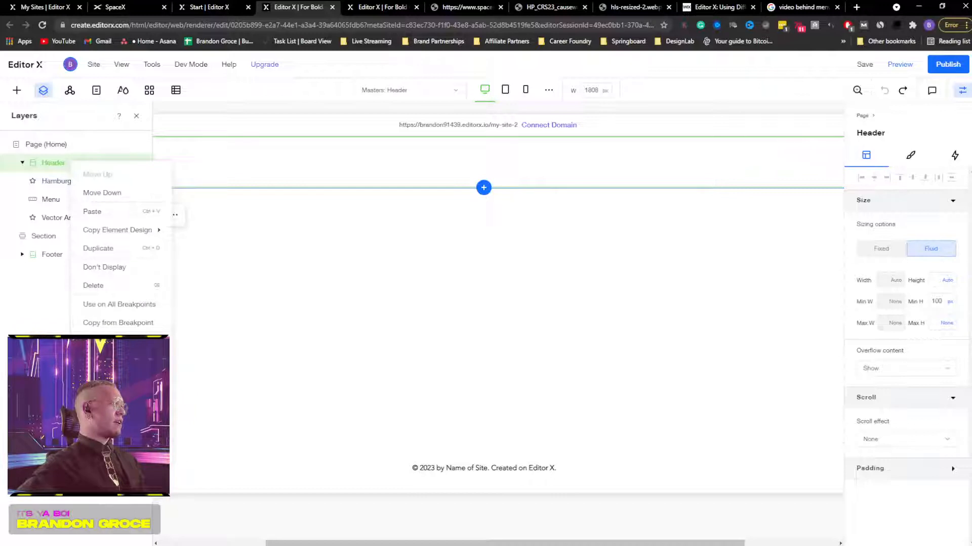
{"action": "left_click", "coordinate": [103, 342]}
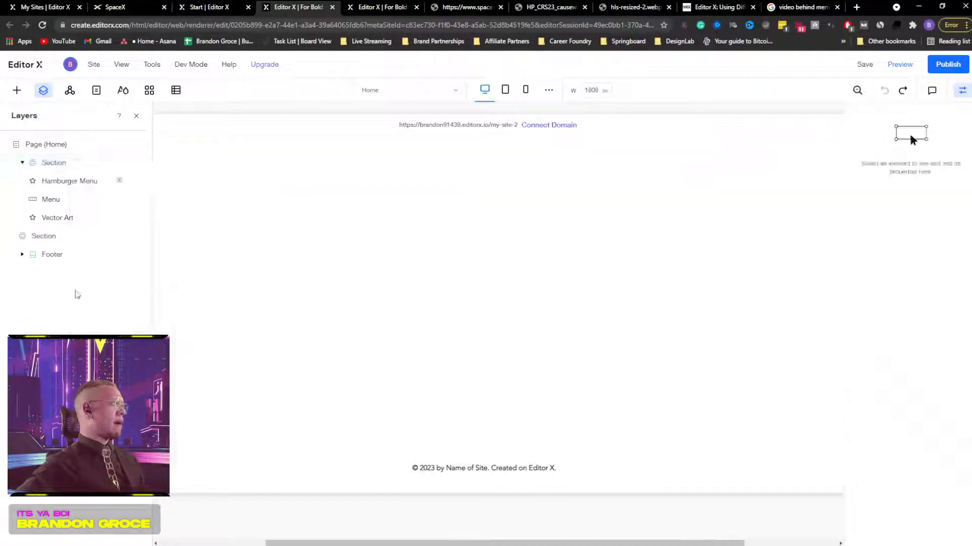
{"action": "left_click", "coordinate": [41, 168]}
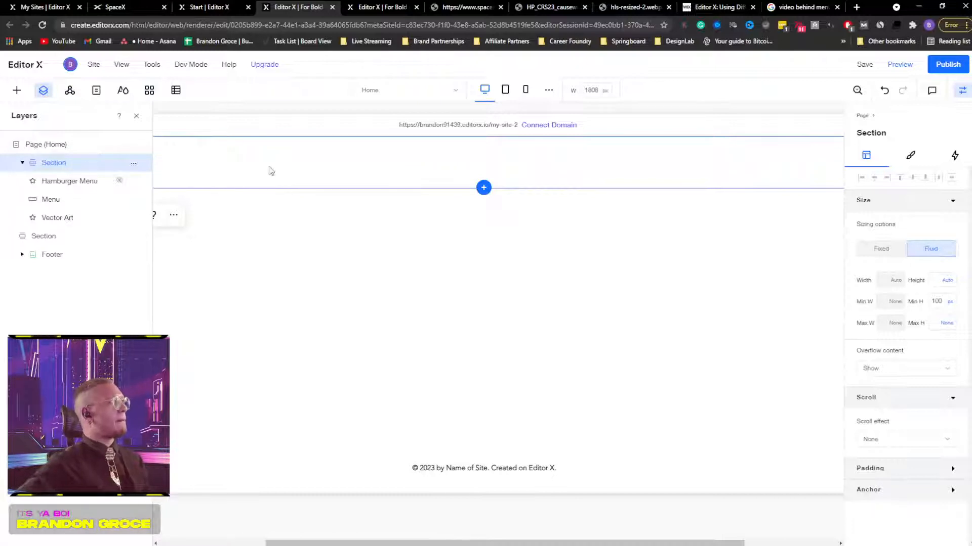
Step: Stretch the section containing the logo and menu to a minimum height of about 341 px
{"action": "left_click", "coordinate": [136, 118]}
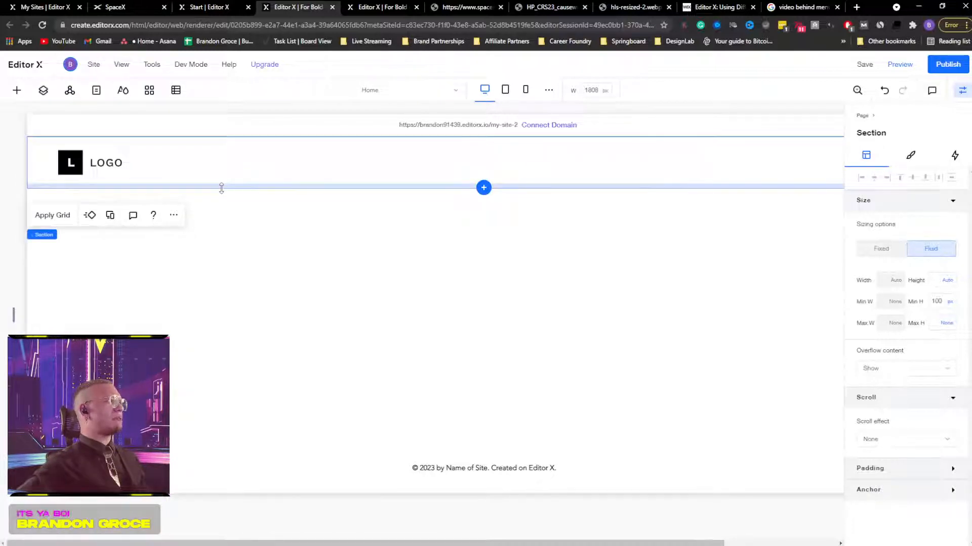
{"action": "left_click_drag", "start_coordinate": [221, 189], "coordinate": [238, 297]}
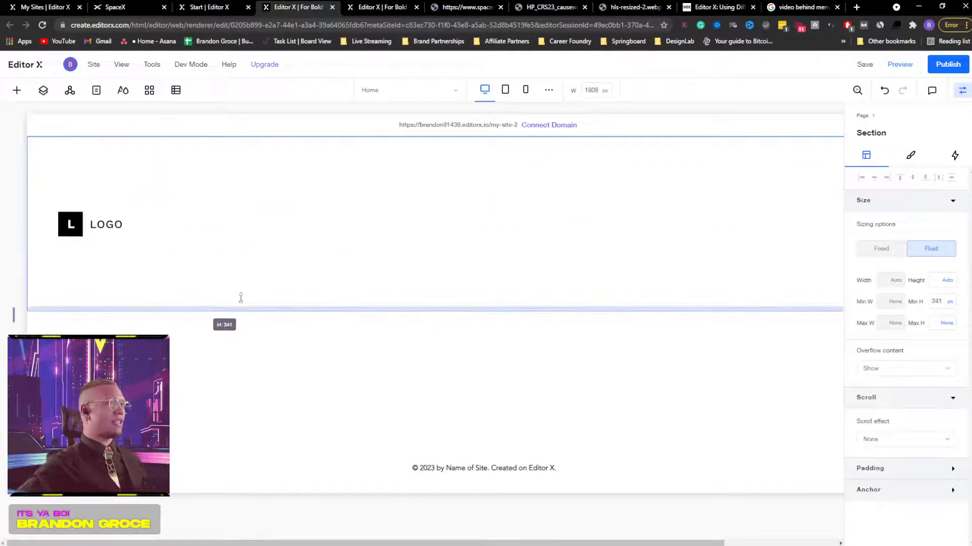
{"action": "left_click", "coordinate": [961, 94]}
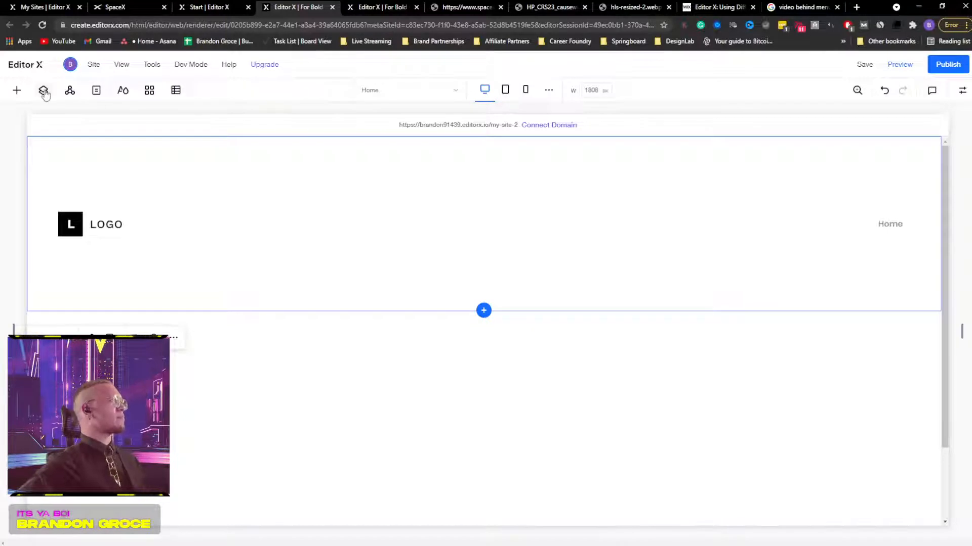
Step: Add a video player to the stretched section and move it up between the logo and the Home menu
{"action": "right_click", "coordinate": [453, 231]}
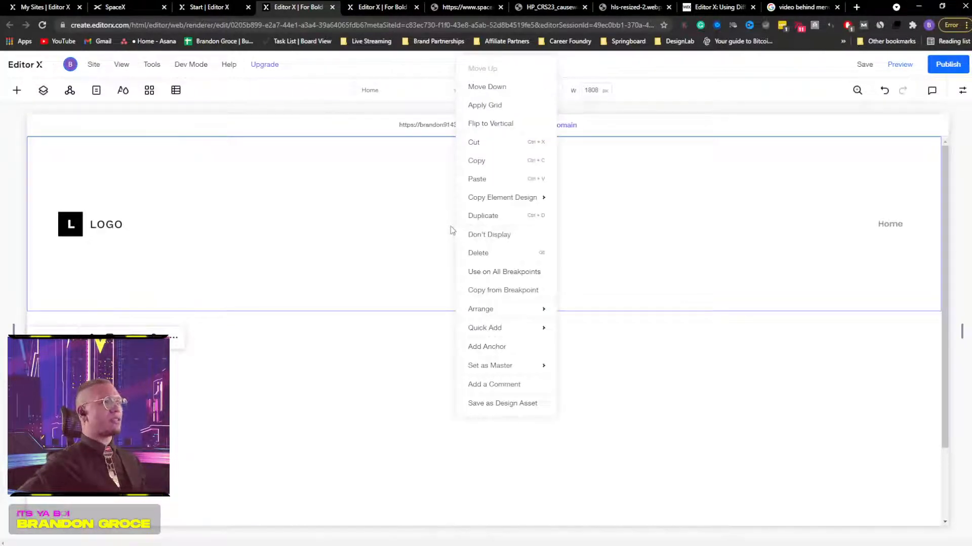
{"action": "mouse_move", "coordinate": [531, 332]}
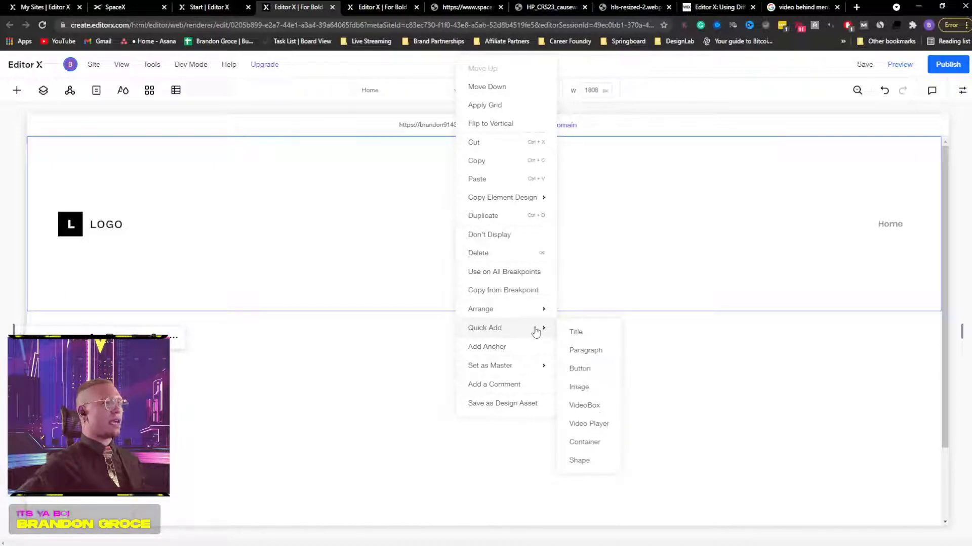
{"action": "left_click", "coordinate": [582, 425]}
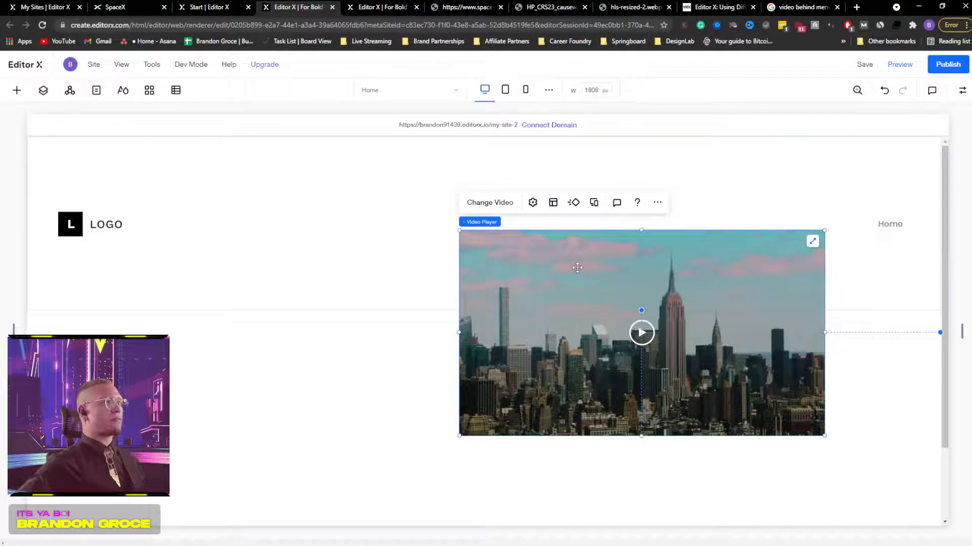
{"action": "left_click_drag", "start_coordinate": [576, 267], "coordinate": [366, 172]}
Step: Display the top section's hidden hamburger menu and set it back to Don't Display
{"action": "left_click", "coordinate": [43, 90]}
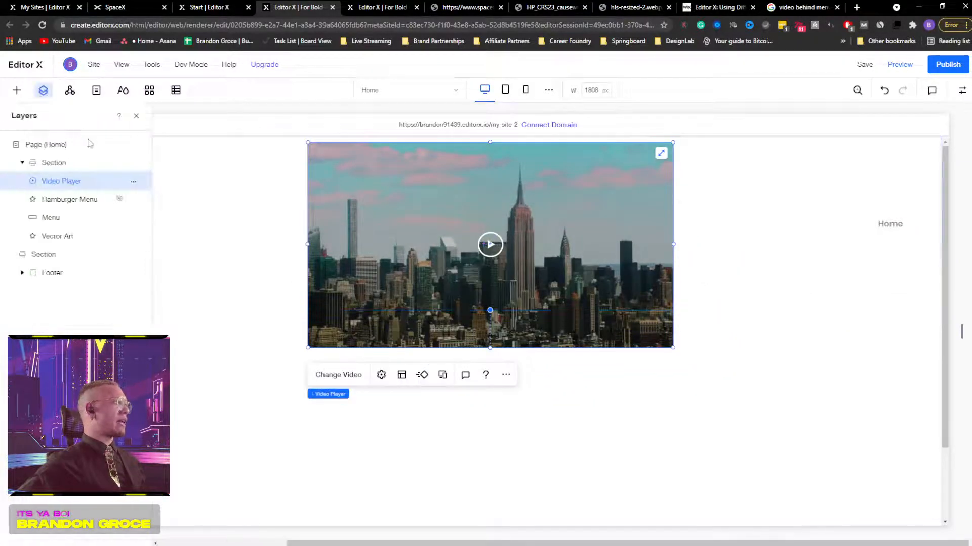
{"action": "left_click", "coordinate": [39, 168]}
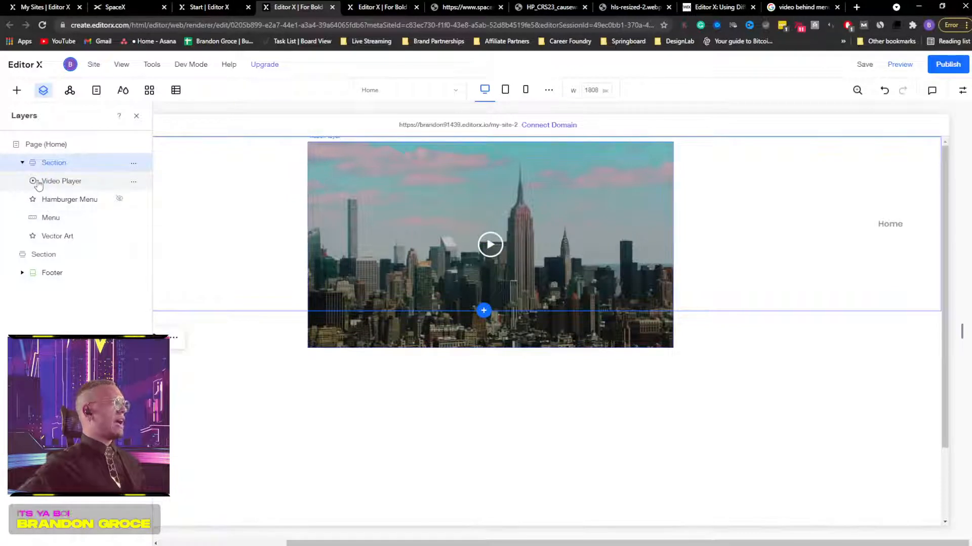
{"action": "left_click", "coordinate": [76, 199]}
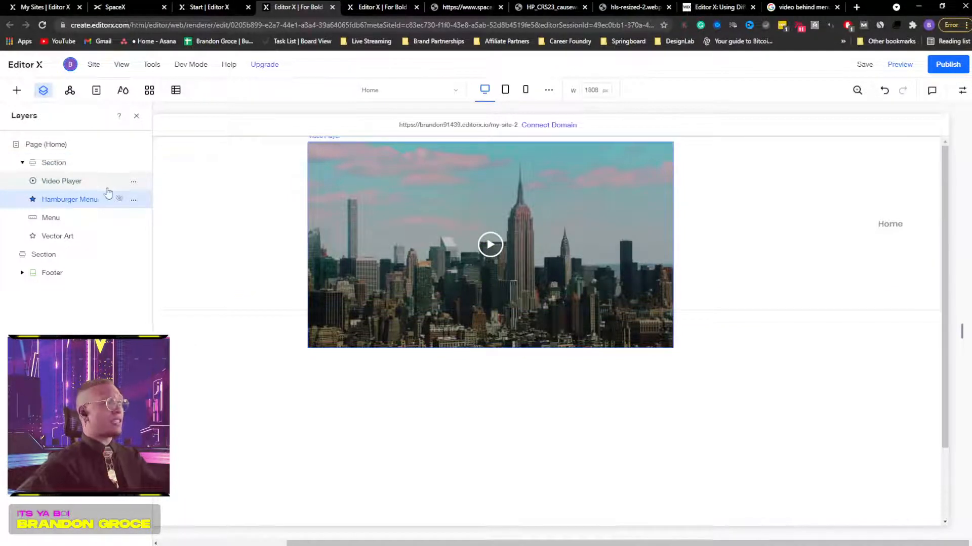
{"action": "left_click", "coordinate": [120, 199]}
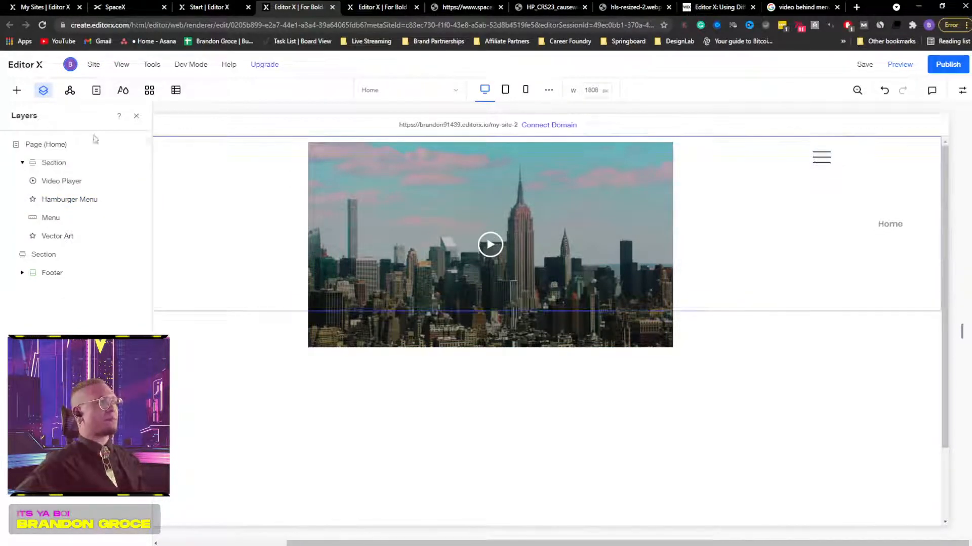
{"action": "right_click", "coordinate": [104, 204]}
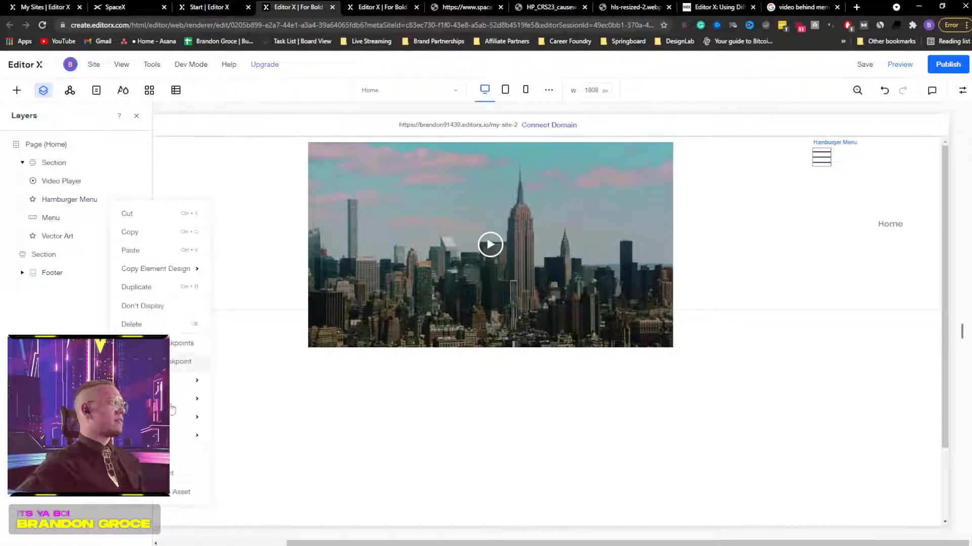
{"action": "left_click", "coordinate": [145, 306]}
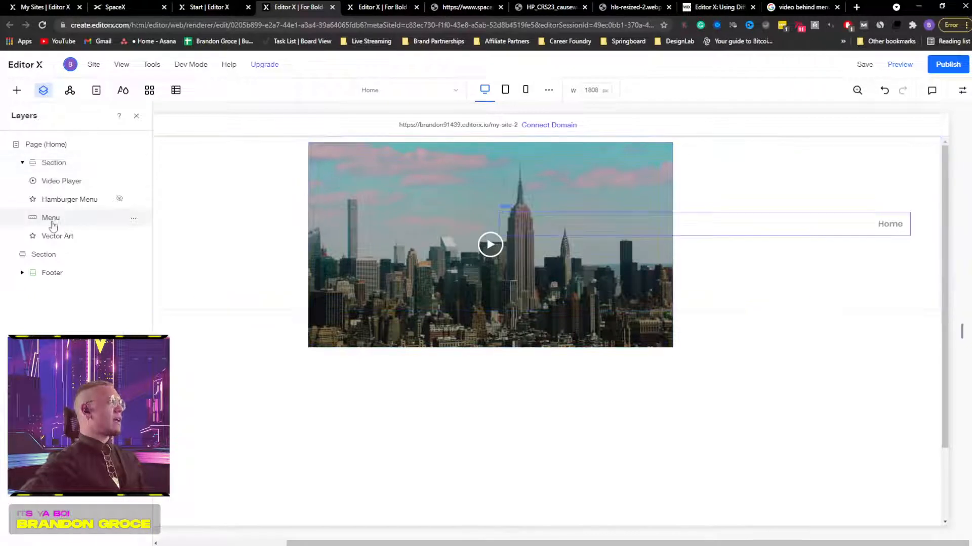
{"action": "left_click", "coordinate": [137, 116]}
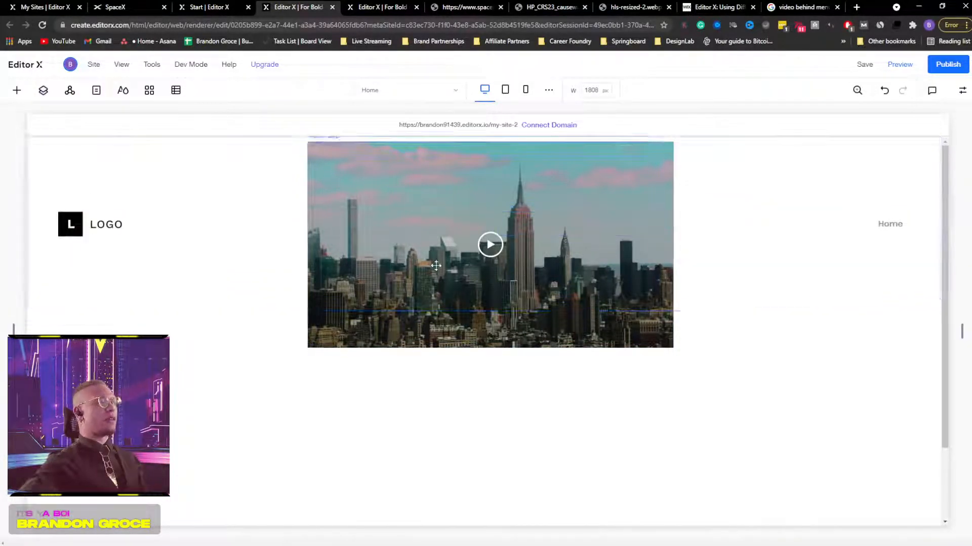
Step: Delete the placeholder logo vector art from the top section
{"action": "left_click", "coordinate": [116, 221]}
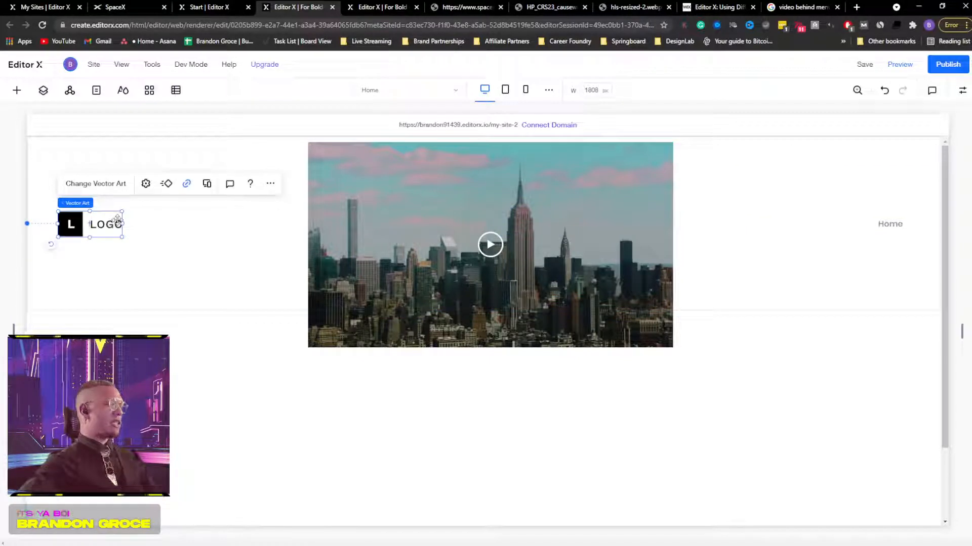
{"action": "key", "text": "Delete"}
Step: Upload the Spacex logo PNG, the Space X 1, 2 and 3 images and Space X video from Downloads to the site files
{"action": "left_click", "coordinate": [16, 91]}
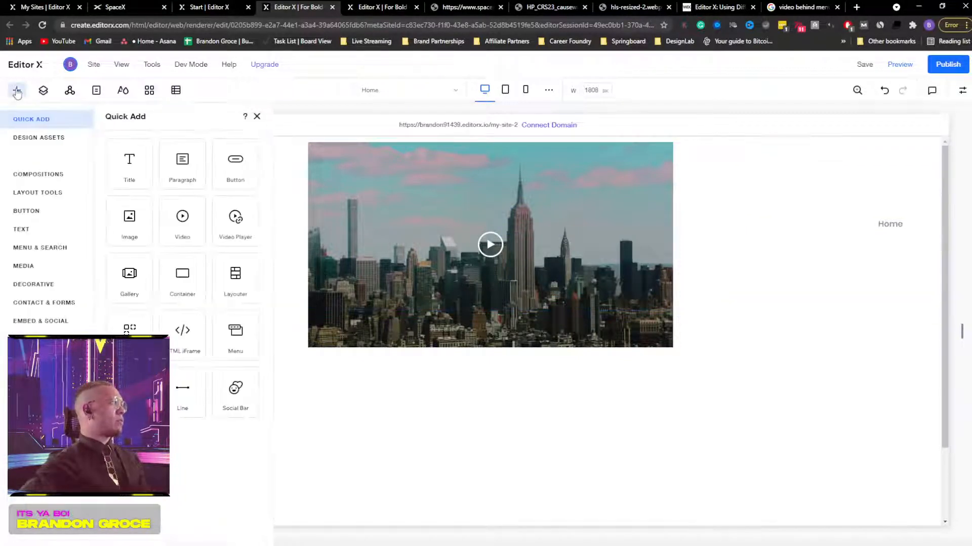
{"action": "left_click", "coordinate": [33, 268]}
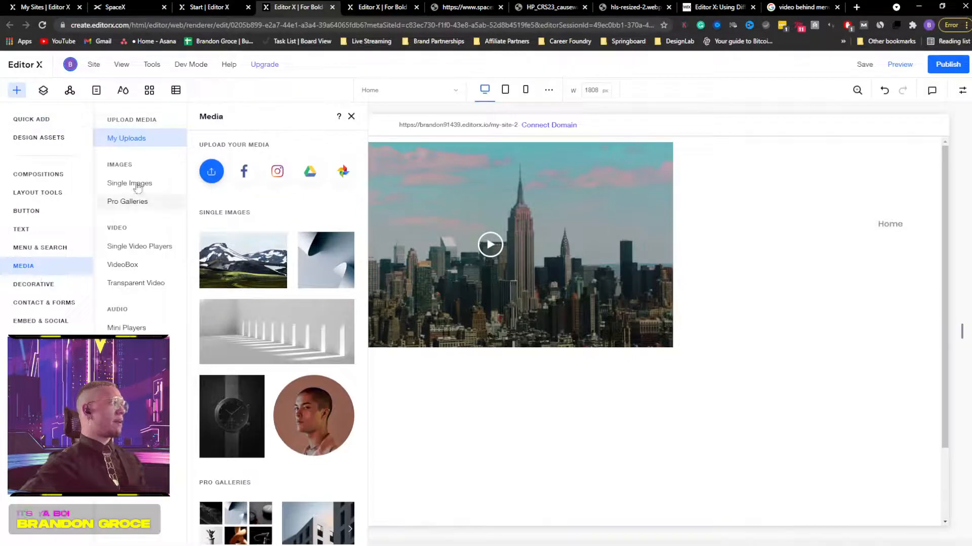
{"action": "left_click", "coordinate": [211, 172]}
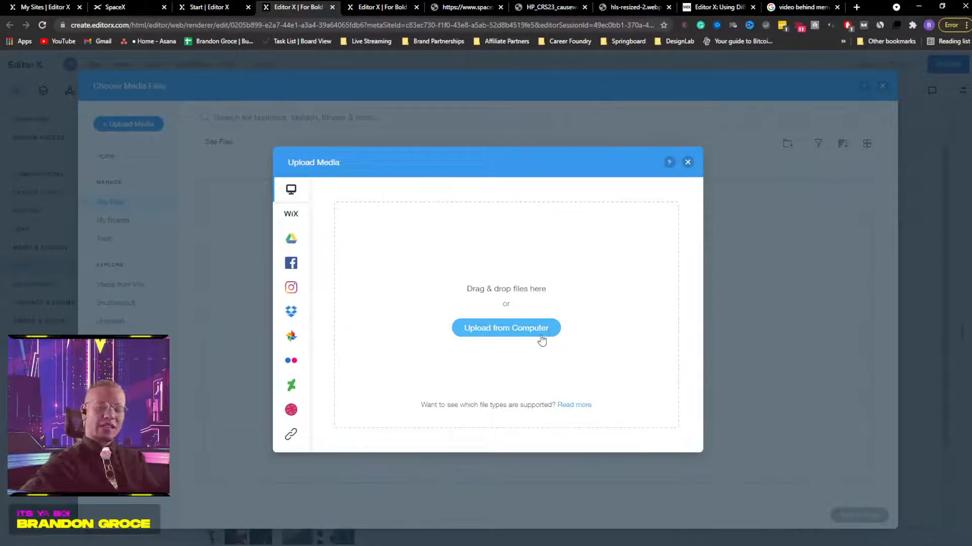
{"action": "left_click", "coordinate": [542, 341]}
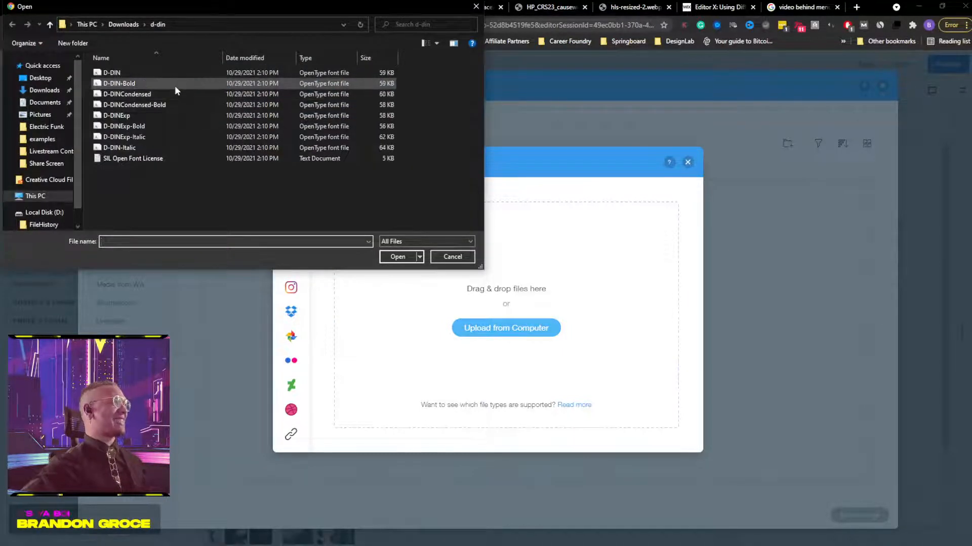
{"action": "left_click", "coordinate": [127, 24]}
{"action": "scroll", "coordinate": [133, 101], "scroll_direction": "up", "scroll_amount": 2}
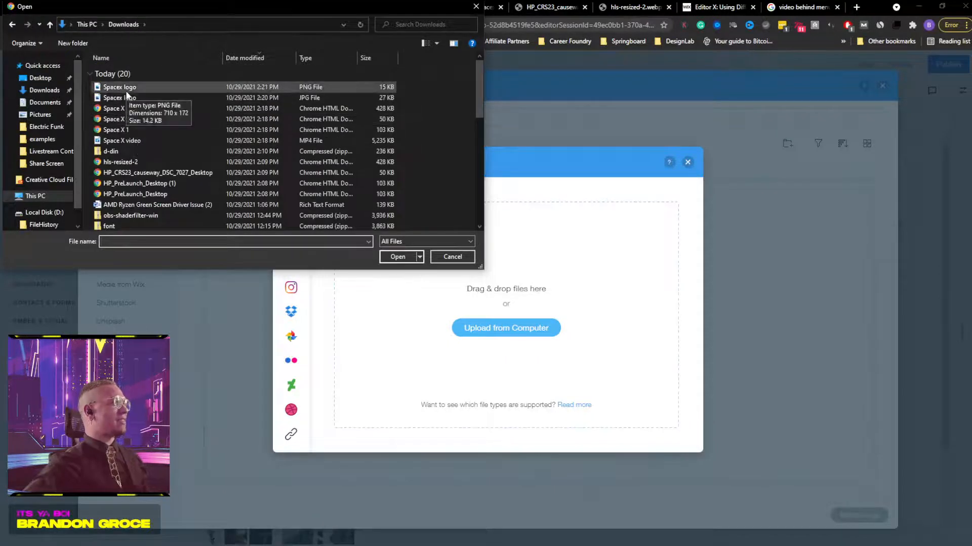
{"action": "left_click", "coordinate": [126, 88]}
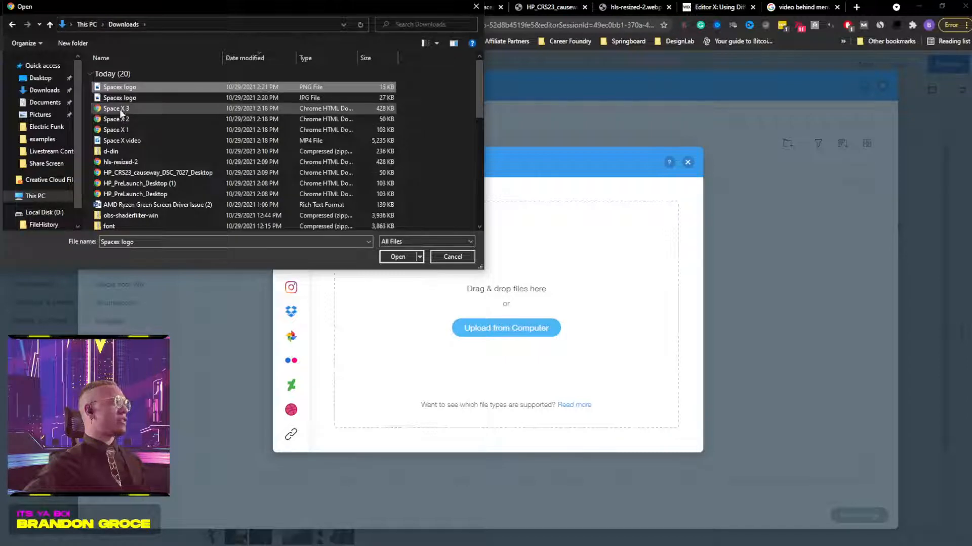
{"action": "left_click", "coordinate": [121, 109], "text": "shift"}
{"action": "left_click", "coordinate": [120, 120], "text": "shift"}
{"action": "left_click", "coordinate": [119, 132], "text": "shift"}
{"action": "left_click", "coordinate": [126, 141], "text": "shift"}
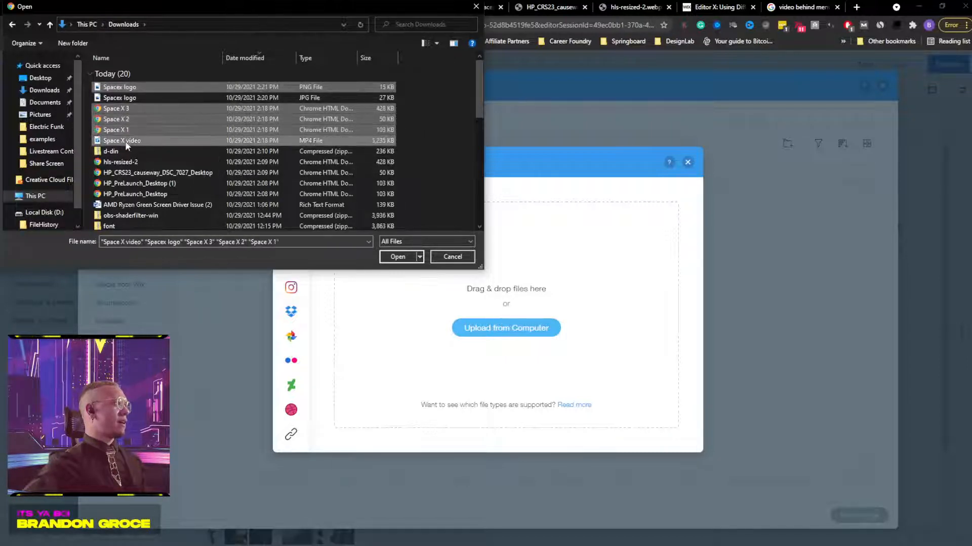
{"action": "left_click", "coordinate": [399, 257]}
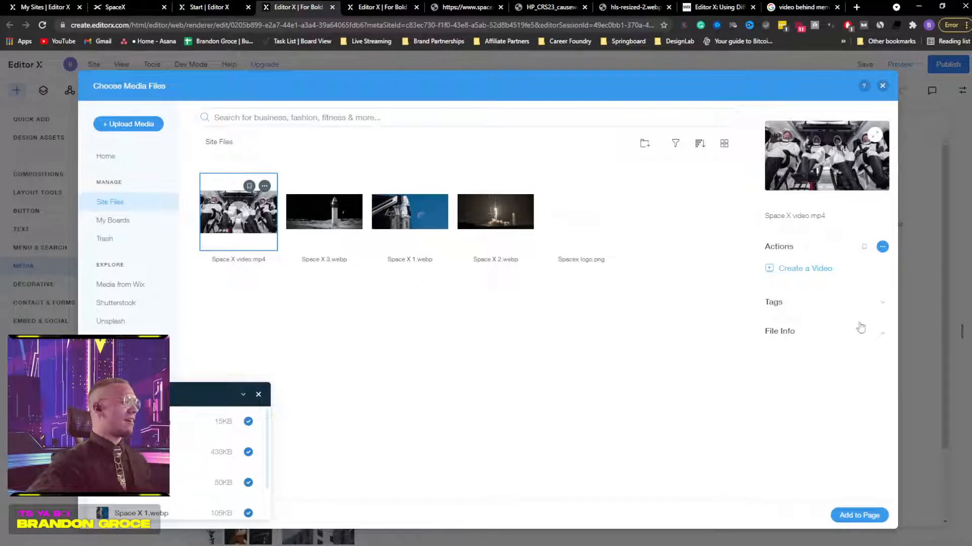
{"action": "left_click", "coordinate": [883, 87]}
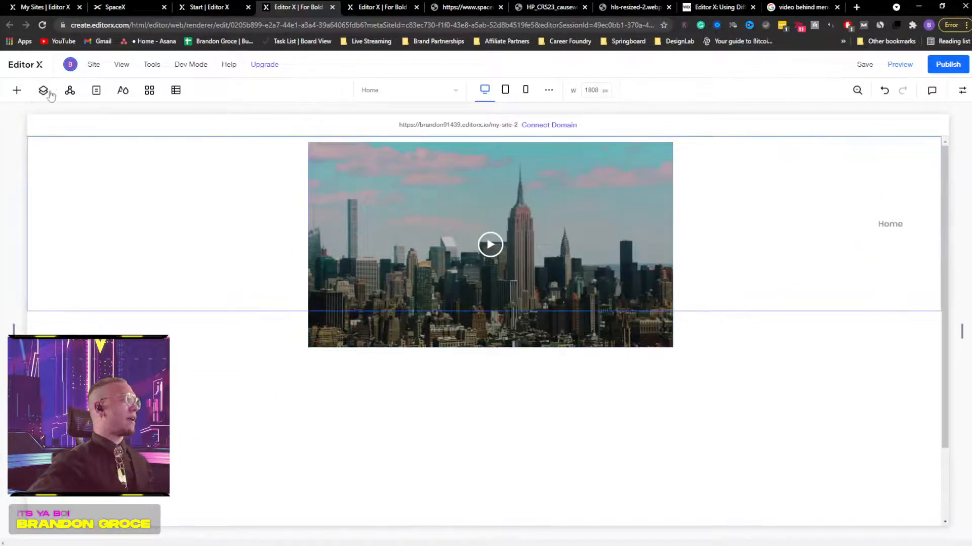
{"action": "right_click", "coordinate": [117, 210]}
{"action": "key", "text": "ctrl+v"}
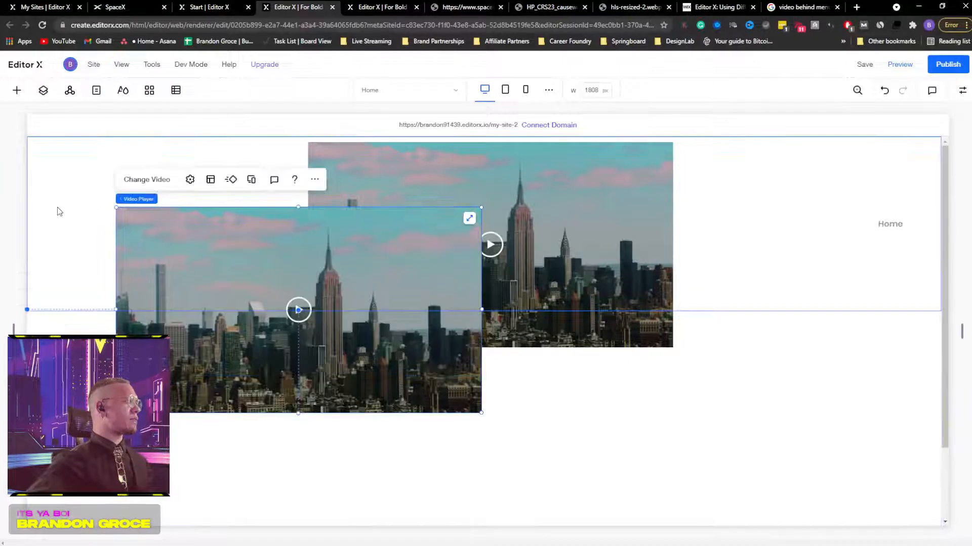
{"action": "left_click", "coordinate": [57, 208]}
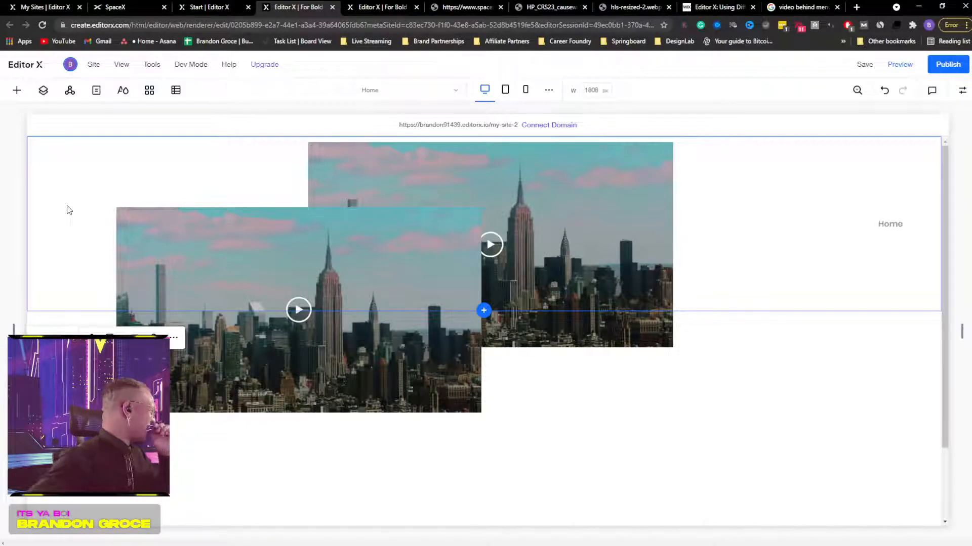
{"action": "left_click", "coordinate": [314, 259]}
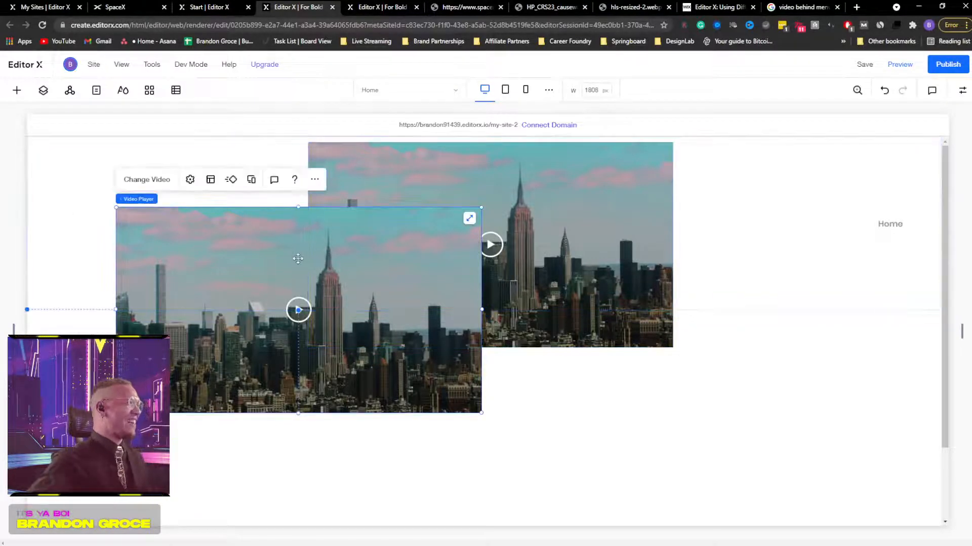
{"action": "key", "text": "ctrl+z"}
Step: Add an image to the top section, change it to Spacex logo.png, and stretch and unstretch it so the whole logo fits its frame
{"action": "right_click", "coordinate": [143, 230]}
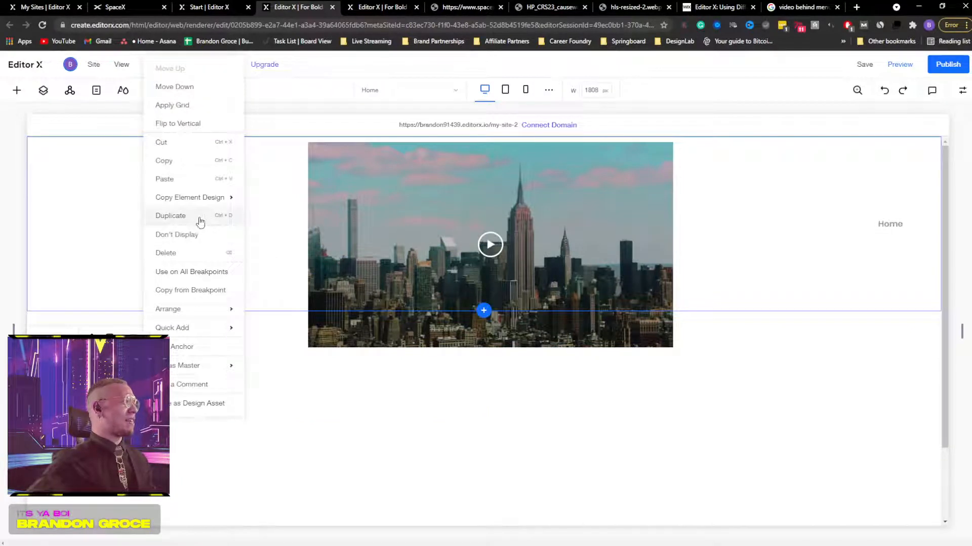
{"action": "mouse_move", "coordinate": [180, 329]}
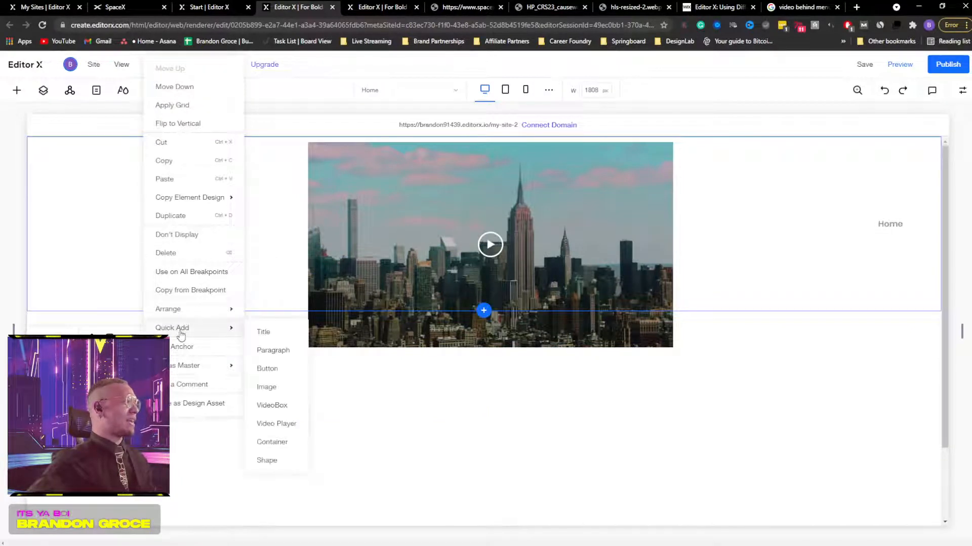
{"action": "left_click", "coordinate": [275, 389]}
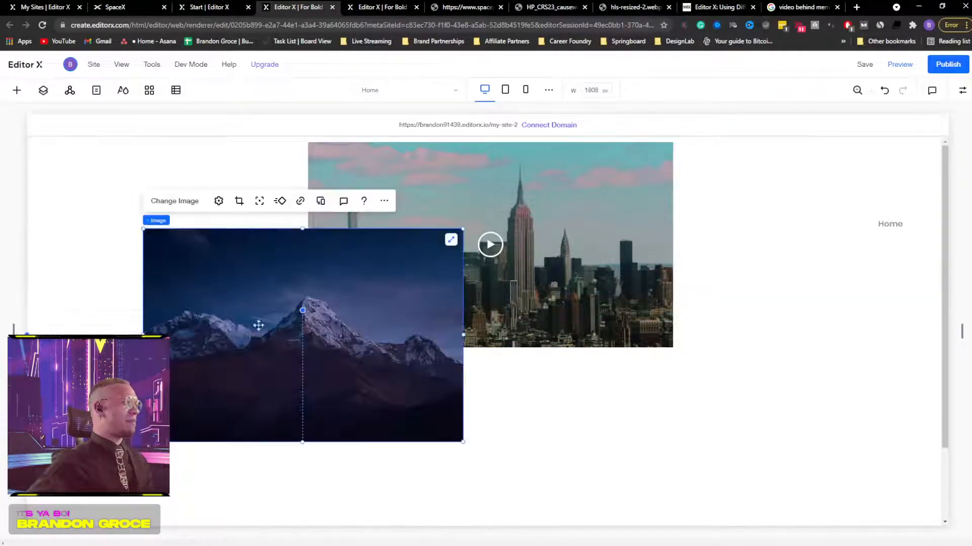
{"action": "left_click", "coordinate": [167, 202]}
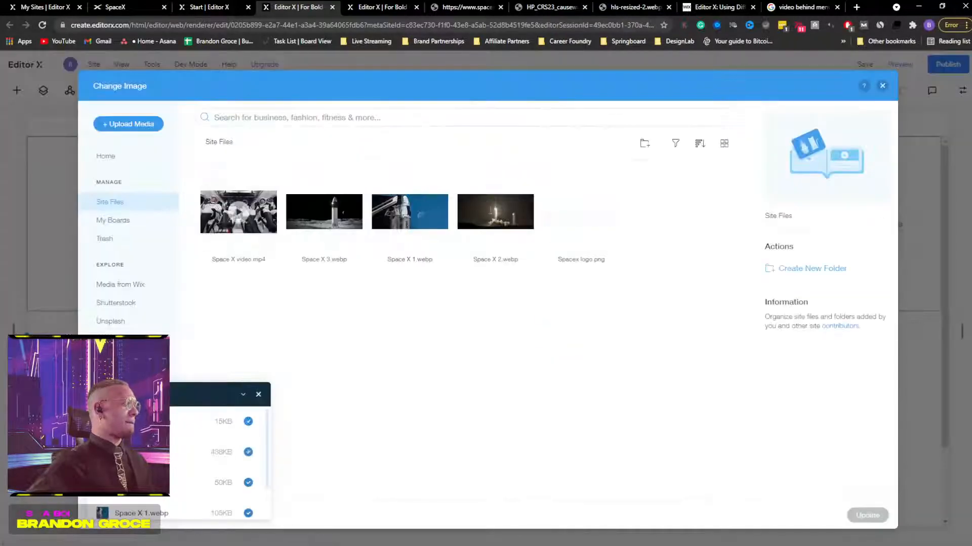
{"action": "left_click", "coordinate": [587, 228]}
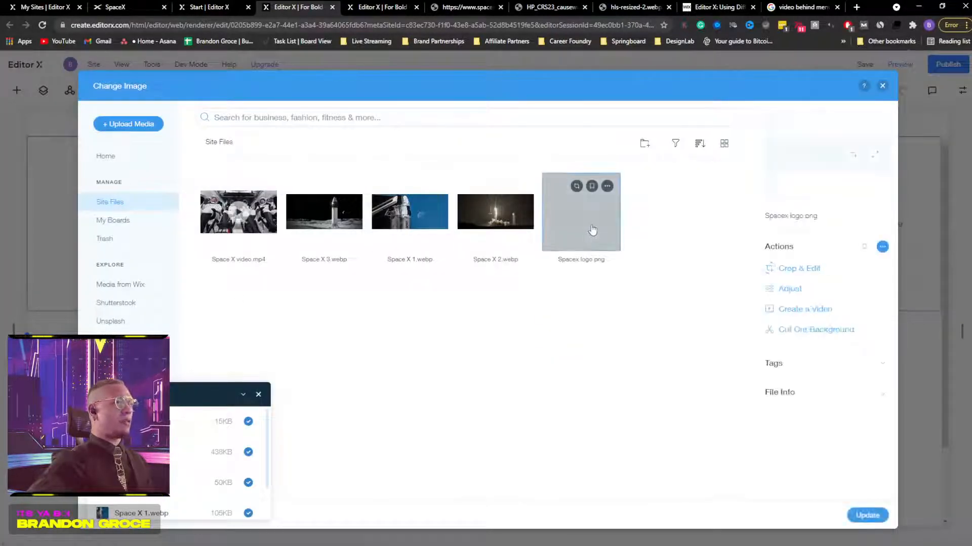
{"action": "left_click", "coordinate": [855, 512]}
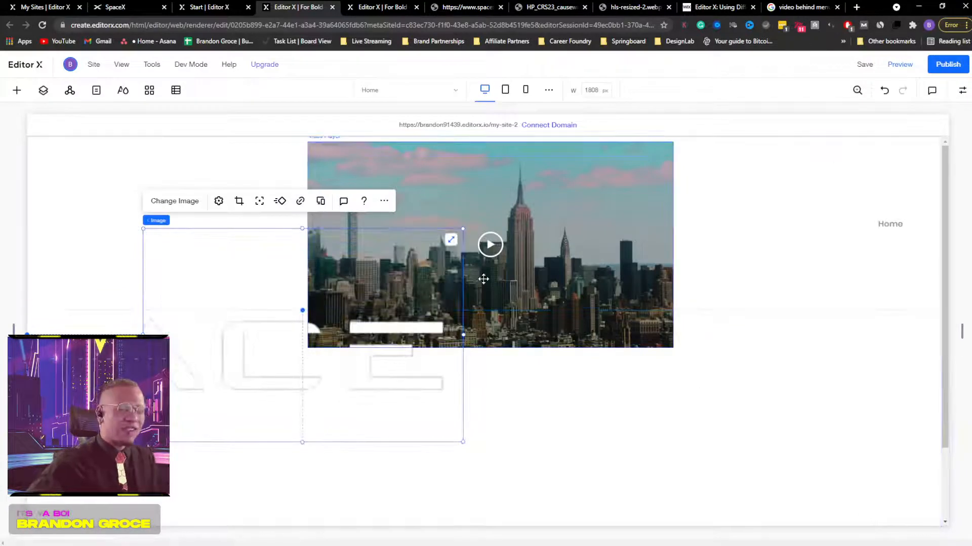
{"action": "left_click", "coordinate": [450, 240]}
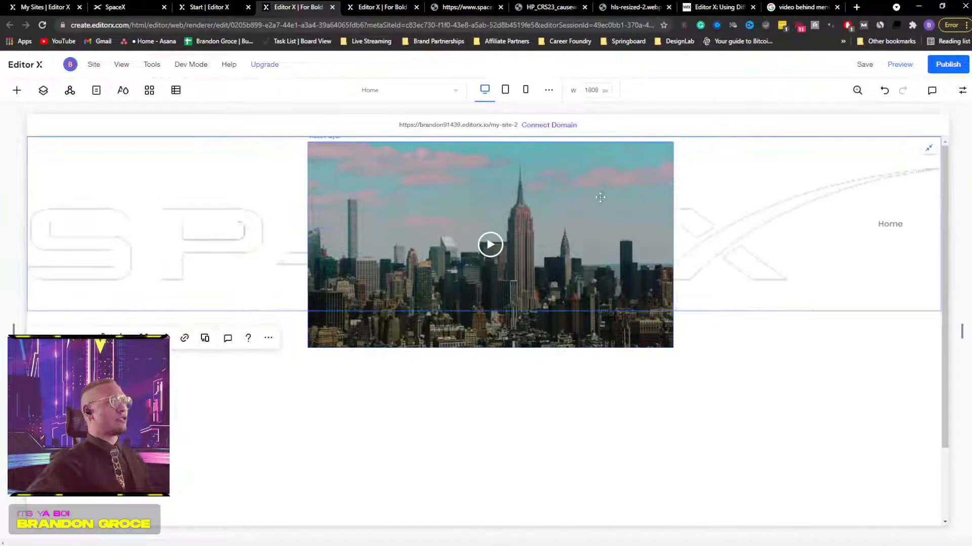
{"action": "left_click", "coordinate": [929, 147]}
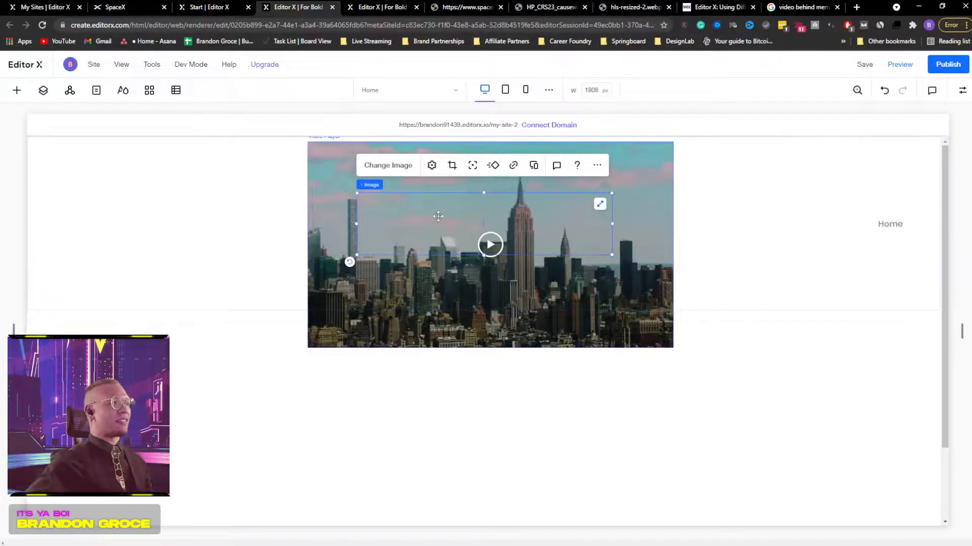
Step: Shrink the logo image and place it at the section's left side, leaving the video player between it and the Home menu
{"action": "left_click_drag", "start_coordinate": [438, 217], "coordinate": [682, 236]}
{"action": "left_click_drag", "start_coordinate": [454, 230], "coordinate": [144, 227]}
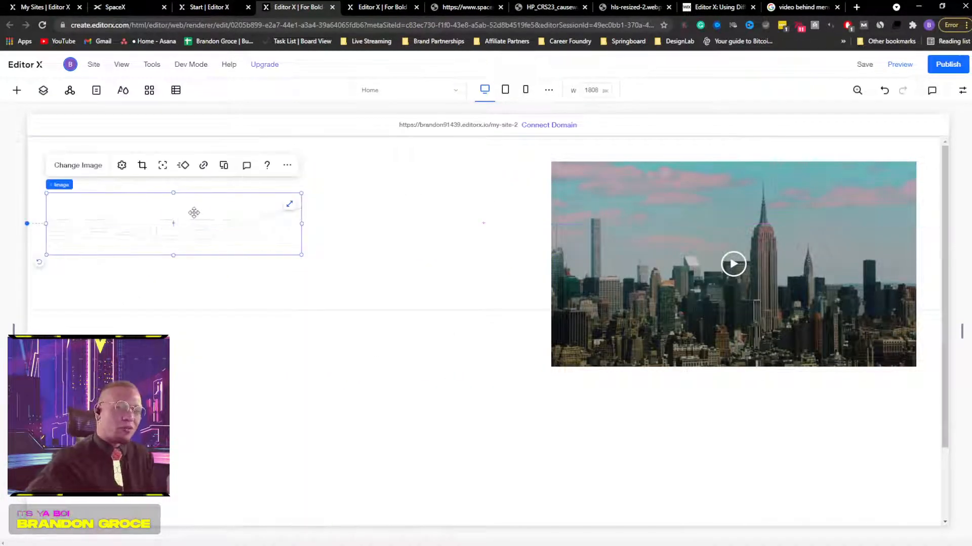
{"action": "left_click_drag", "start_coordinate": [300, 191], "coordinate": [157, 232]}
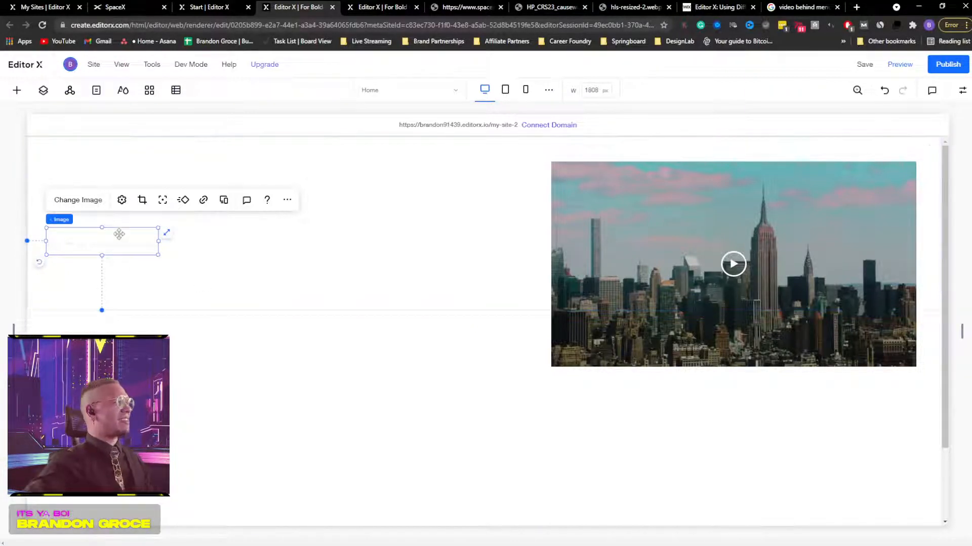
{"action": "left_click_drag", "start_coordinate": [115, 234], "coordinate": [115, 224]}
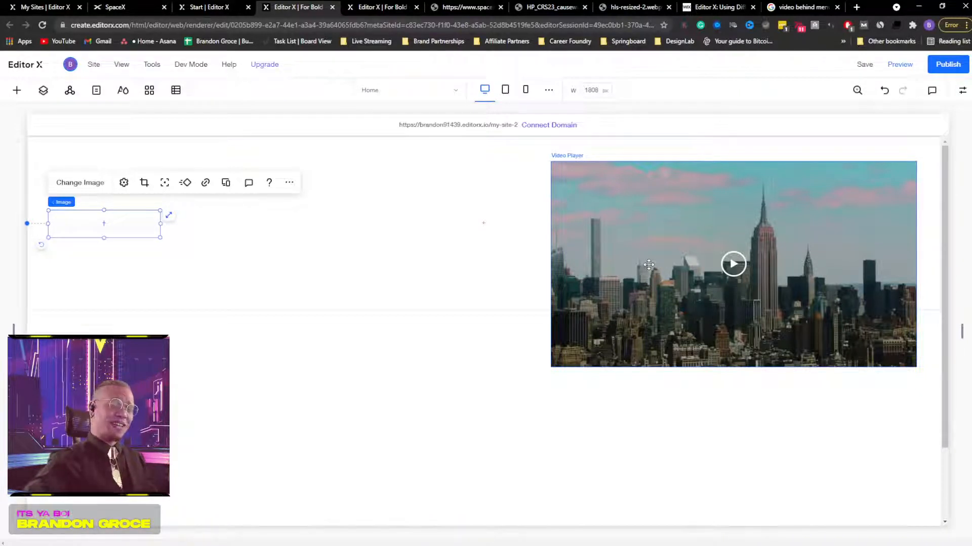
{"action": "left_click_drag", "start_coordinate": [639, 245], "coordinate": [405, 247]}
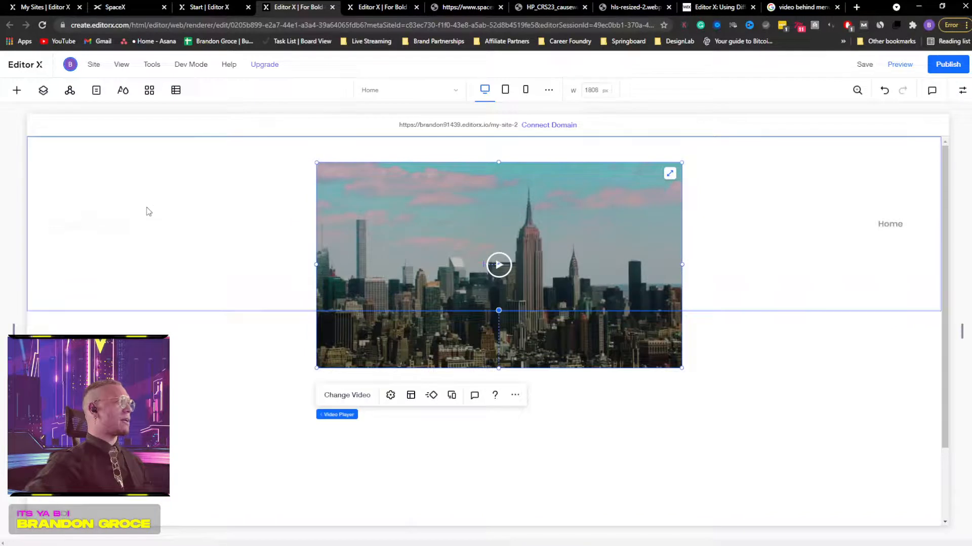
Step: Set the Home page's background color to black (#000000)
{"action": "left_click", "coordinate": [43, 90]}
{"action": "left_click", "coordinate": [40, 147]}
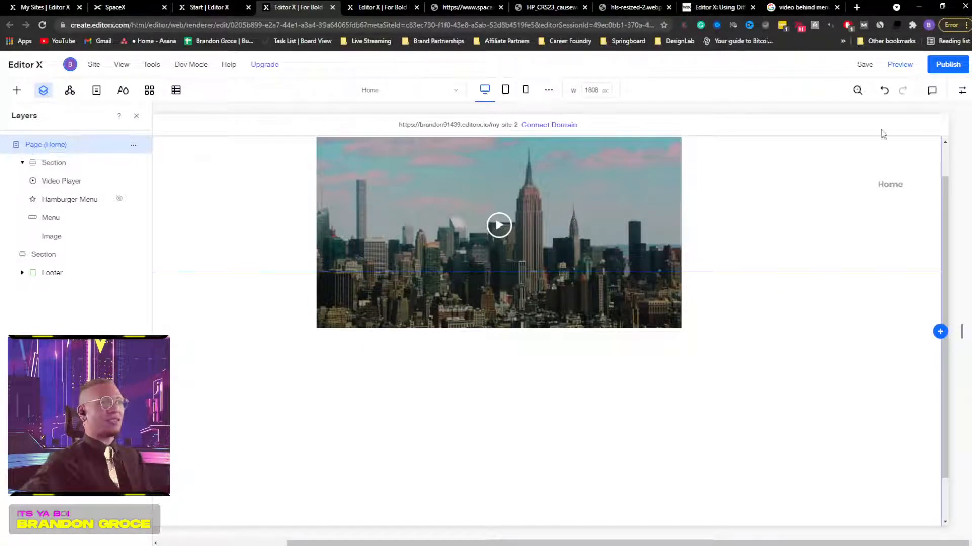
{"action": "left_click", "coordinate": [961, 92]}
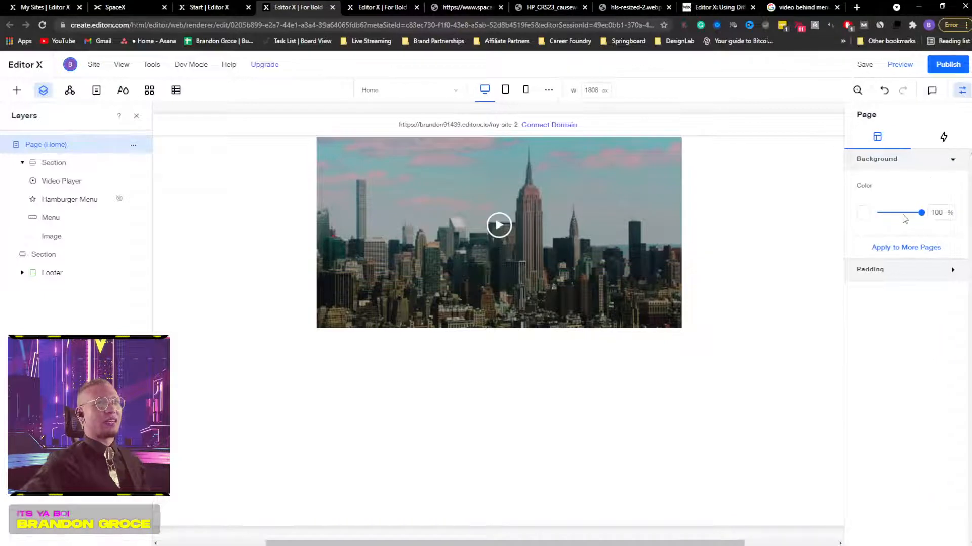
{"action": "left_click", "coordinate": [864, 214]}
{"action": "left_click", "coordinate": [830, 147]}
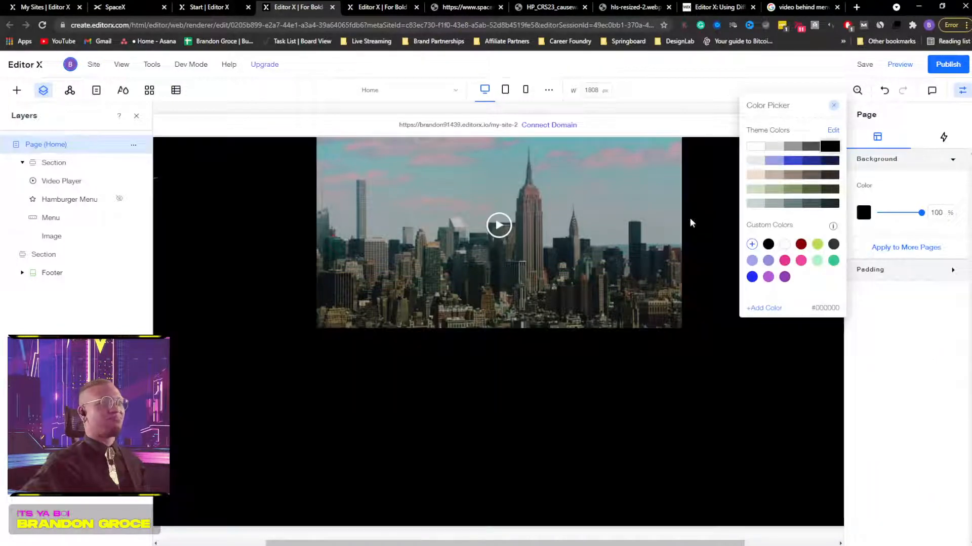
Step: Shrink the video player proportionally to about 33.4% width and move it fully inside the page below the top edge
{"action": "left_click", "coordinate": [690, 222]}
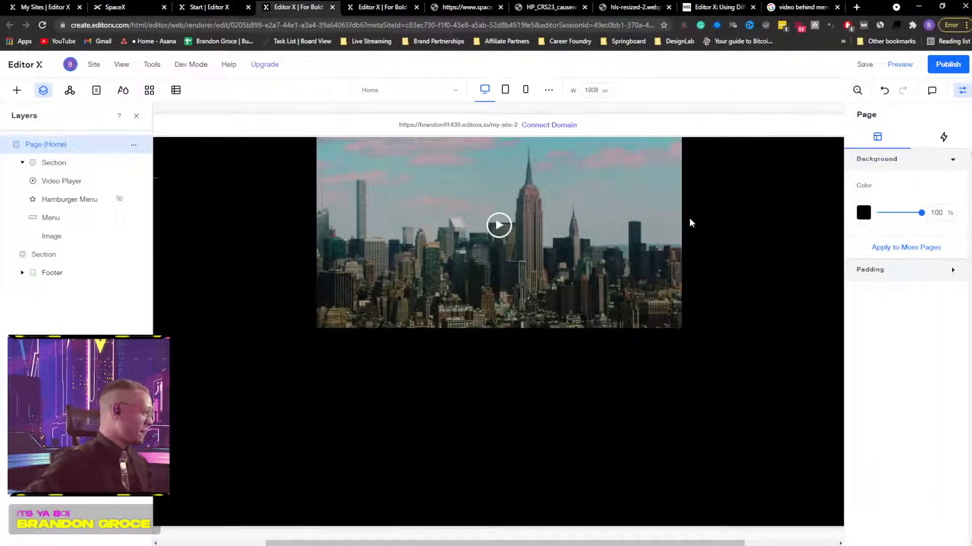
{"action": "left_click", "coordinate": [545, 261]}
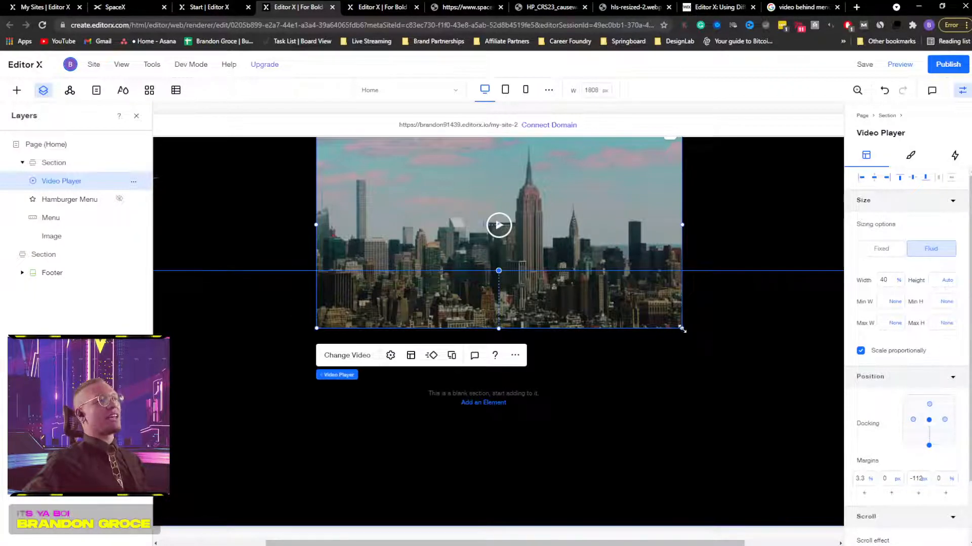
{"action": "left_click_drag", "start_coordinate": [672, 322], "coordinate": [623, 293]}
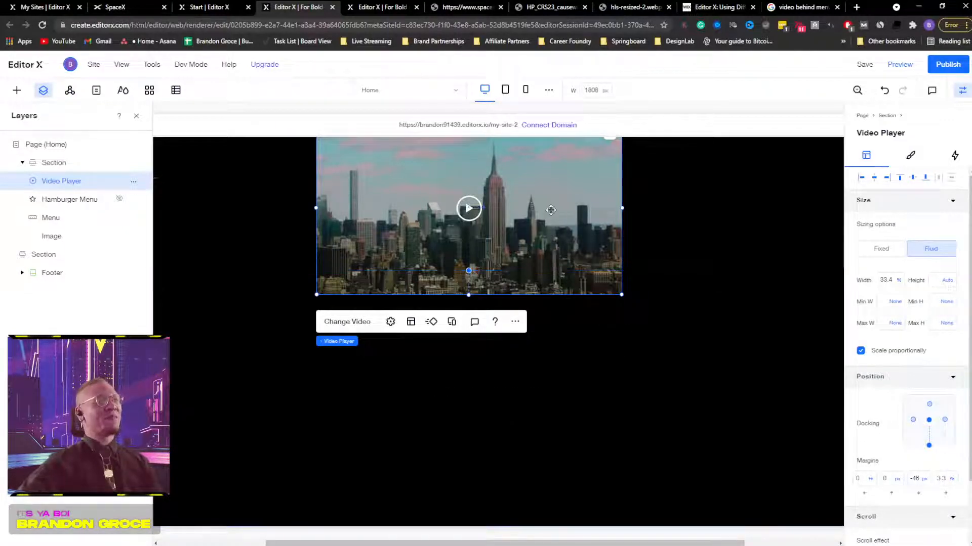
{"action": "left_click_drag", "start_coordinate": [551, 210], "coordinate": [550, 244]}
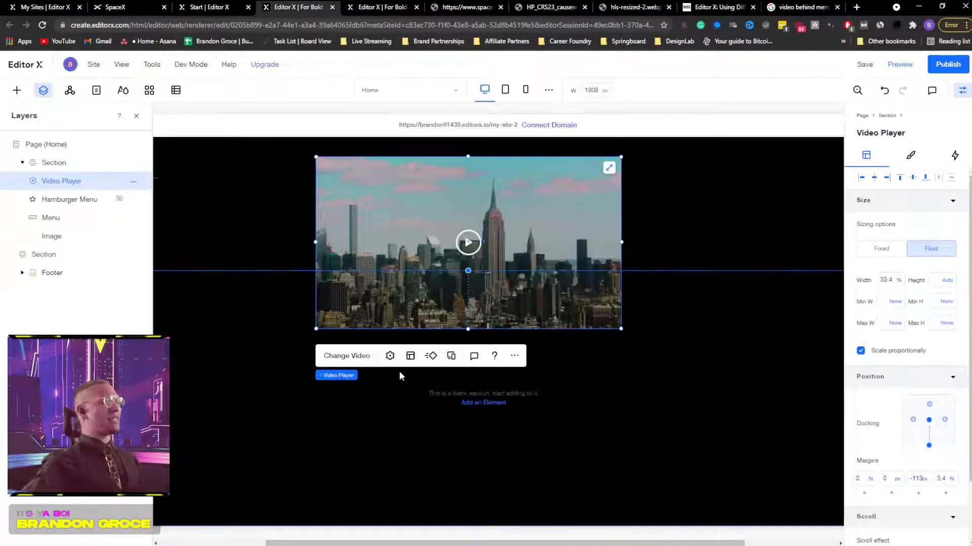
Step: Move the SpaceX logo slightly lower beside the video player, about 40 px from the section's left edge
{"action": "left_click", "coordinate": [136, 118]}
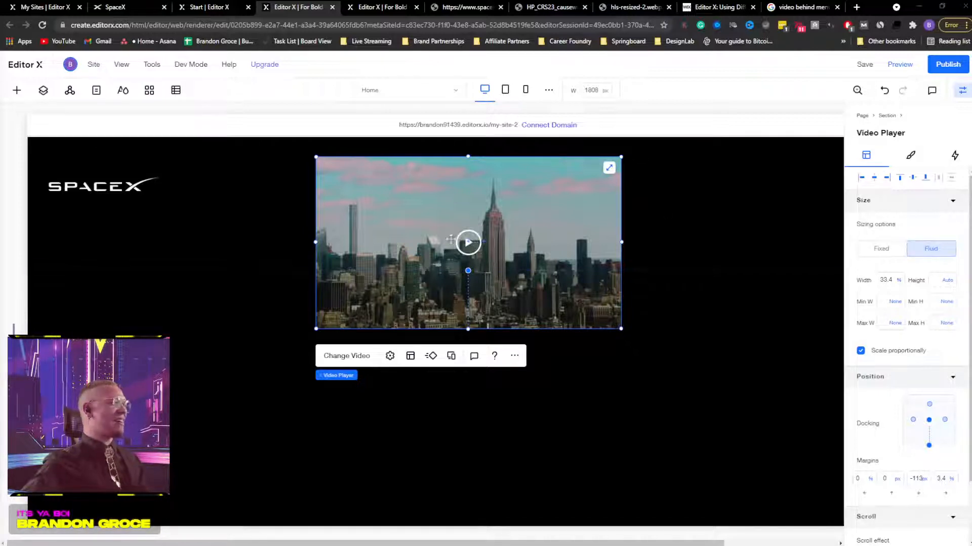
{"action": "left_click", "coordinate": [145, 185]}
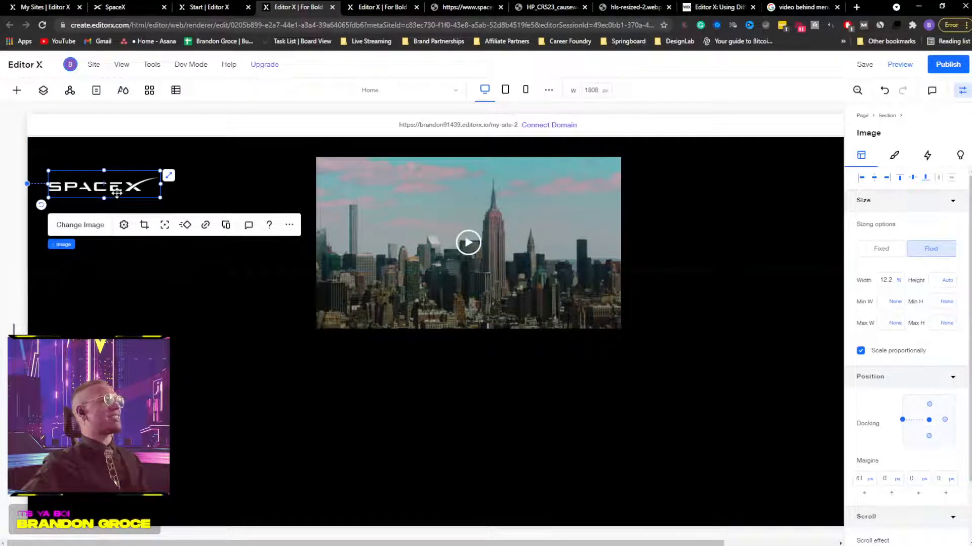
{"action": "left_click_drag", "start_coordinate": [119, 185], "coordinate": [119, 203]}
{"action": "left_click", "coordinate": [445, 207]}
{"action": "left_click", "coordinate": [139, 209]}
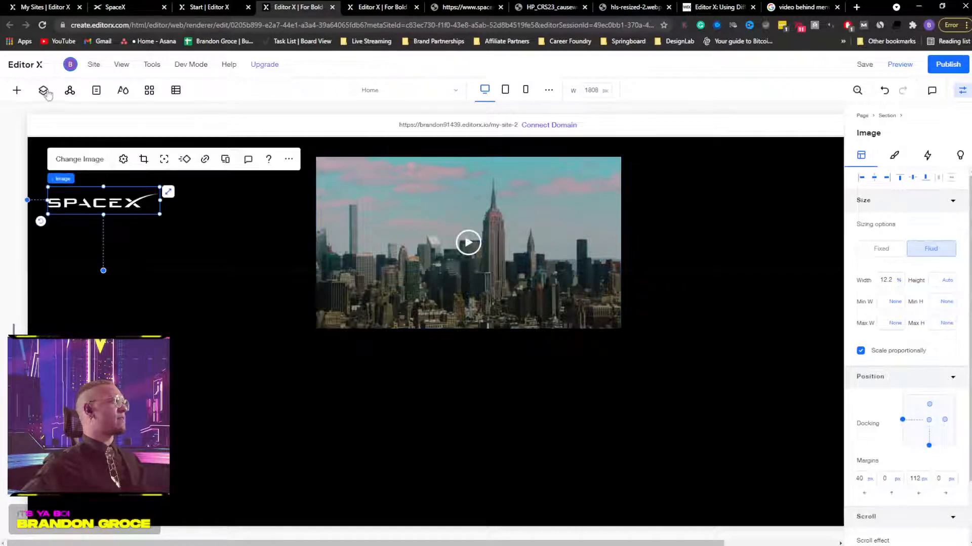
Step: Move the video player left, closer to the SpaceX logo and flush with the page's top edge
{"action": "left_click_drag", "start_coordinate": [418, 174], "coordinate": [298, 166]}
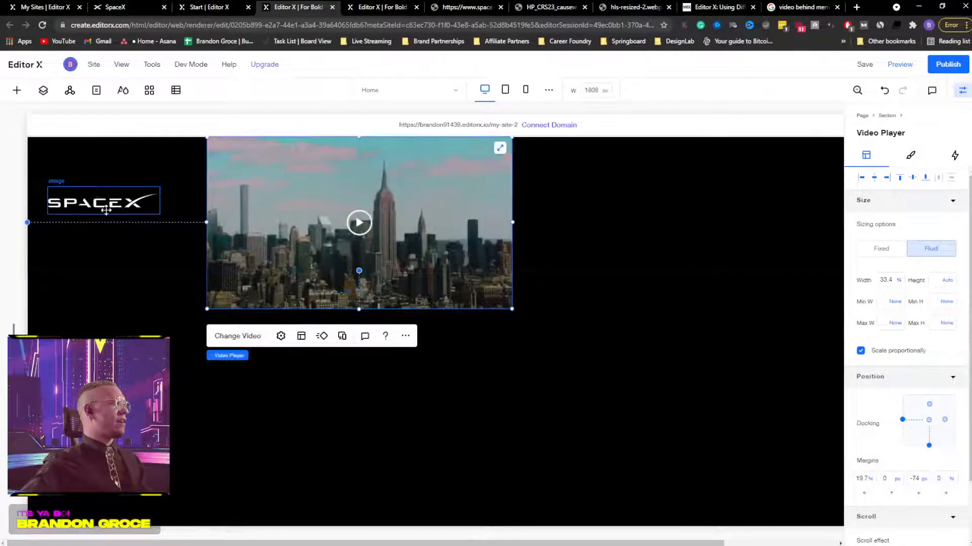
{"action": "left_click", "coordinate": [98, 203]}
{"action": "left_click", "coordinate": [268, 189]}
{"action": "left_click", "coordinate": [77, 201]}
{"action": "left_click", "coordinate": [280, 191]}
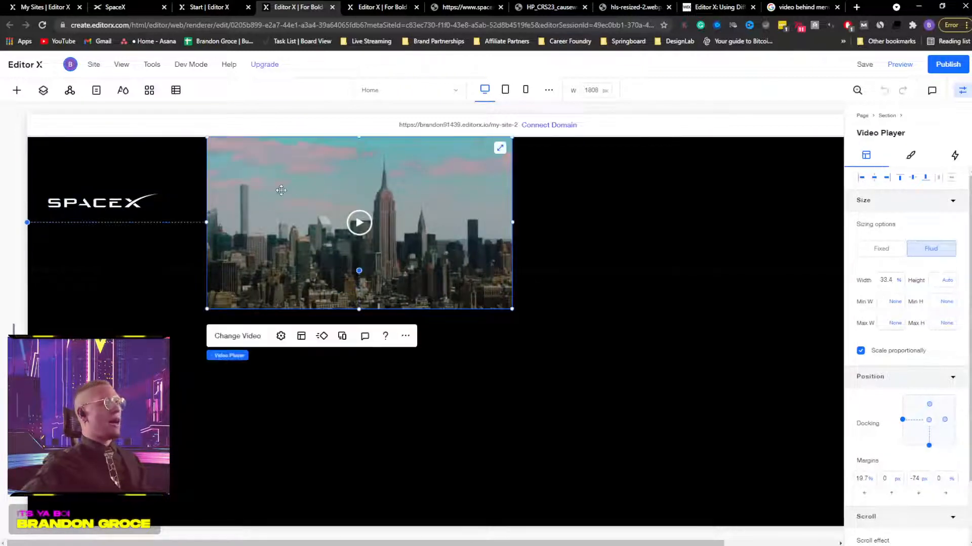
{"action": "left_click", "coordinate": [92, 200]}
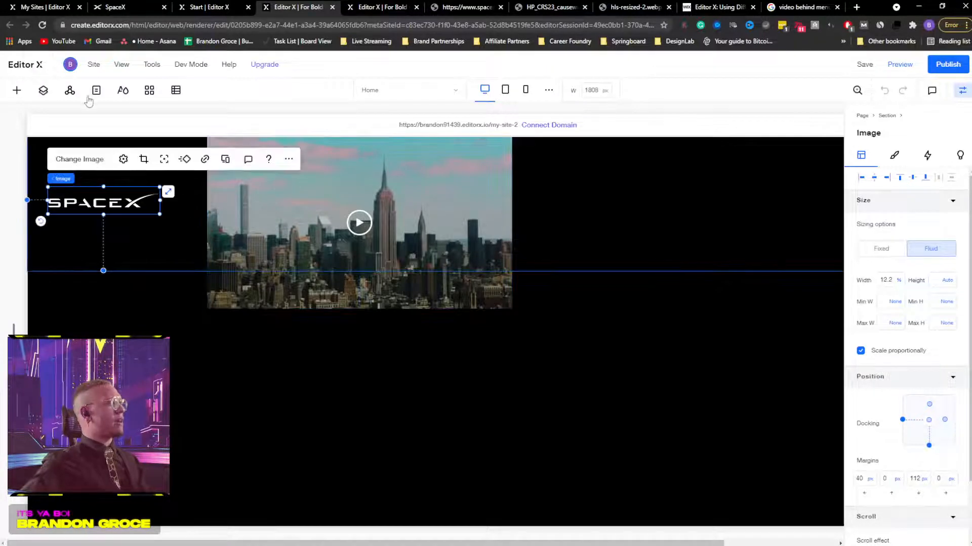
Step: Reorder the top section's layers so the logo image is first and the Video Player is last, behind the menus
{"action": "left_click", "coordinate": [43, 91]}
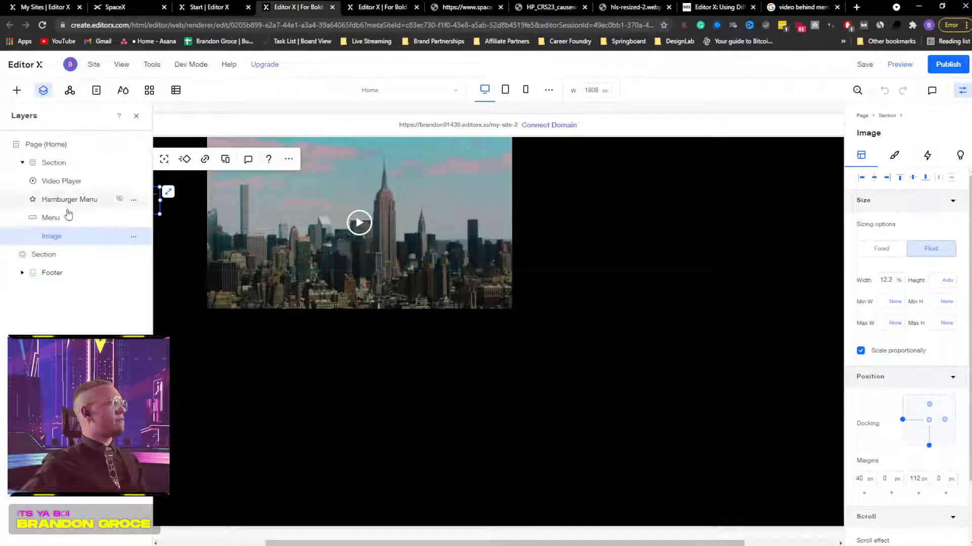
{"action": "right_click", "coordinate": [50, 242]}
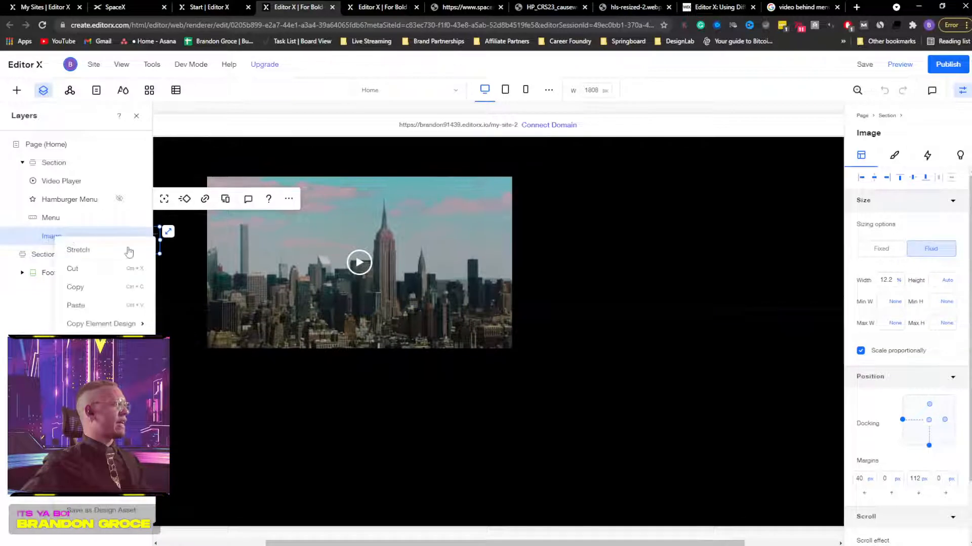
{"action": "mouse_move", "coordinate": [101, 439]}
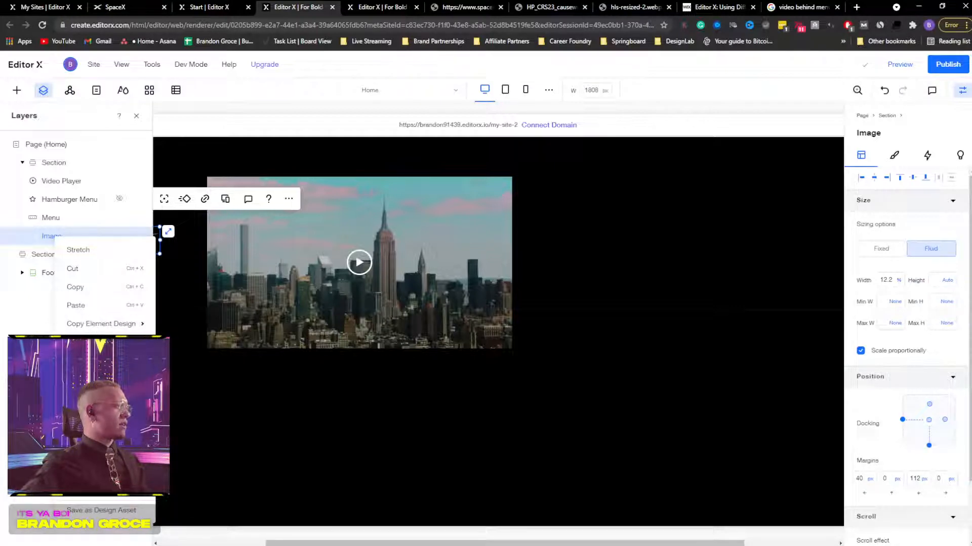
{"action": "mouse_move", "coordinate": [101, 457]}
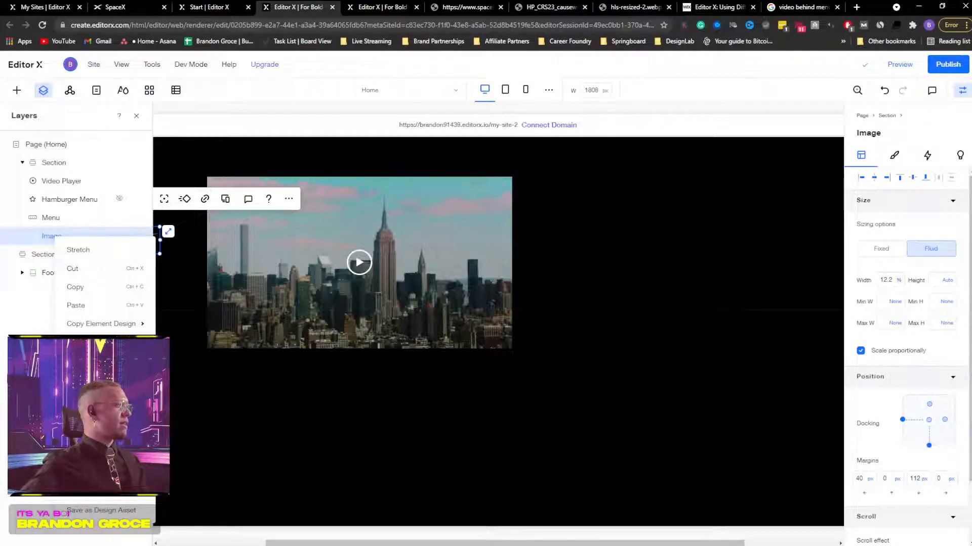
{"action": "left_click", "coordinate": [51, 233]}
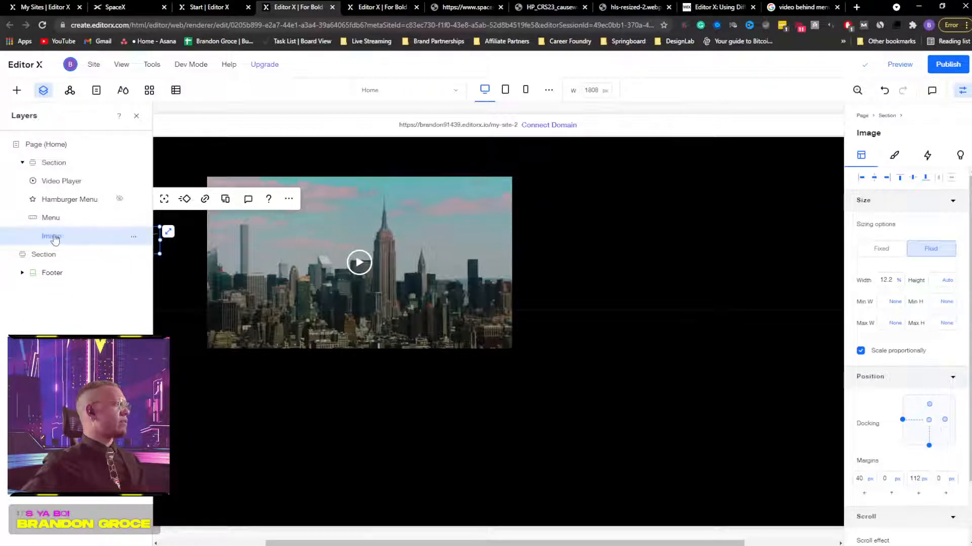
{"action": "left_click_drag", "start_coordinate": [53, 238], "coordinate": [62, 183]}
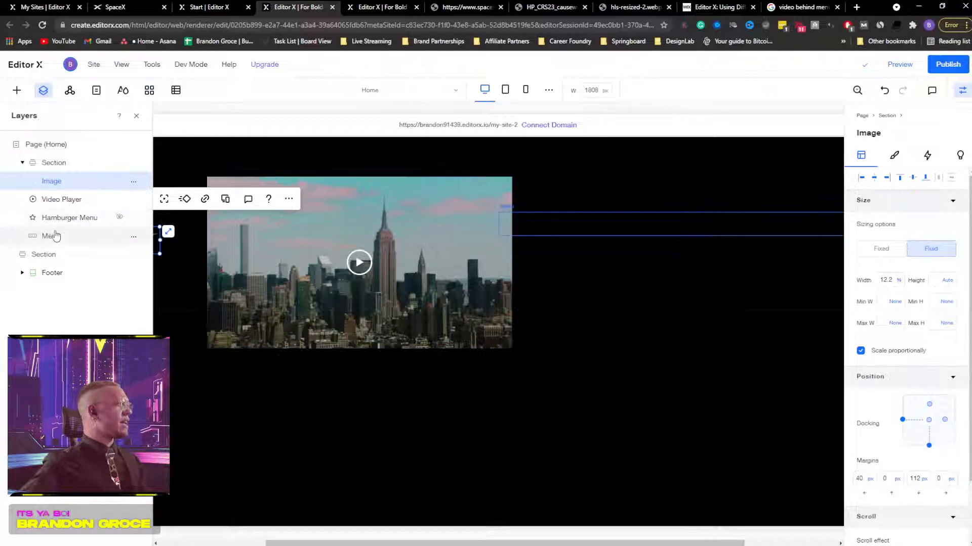
{"action": "left_click", "coordinate": [59, 203]}
{"action": "left_click_drag", "start_coordinate": [59, 203], "coordinate": [57, 237]}
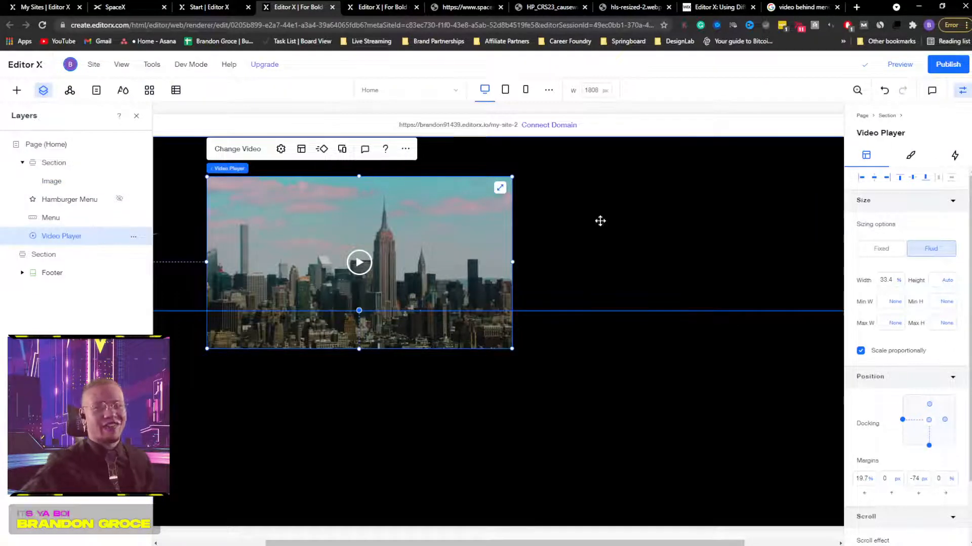
{"action": "left_click", "coordinate": [545, 399]}
{"action": "left_click", "coordinate": [136, 116]}
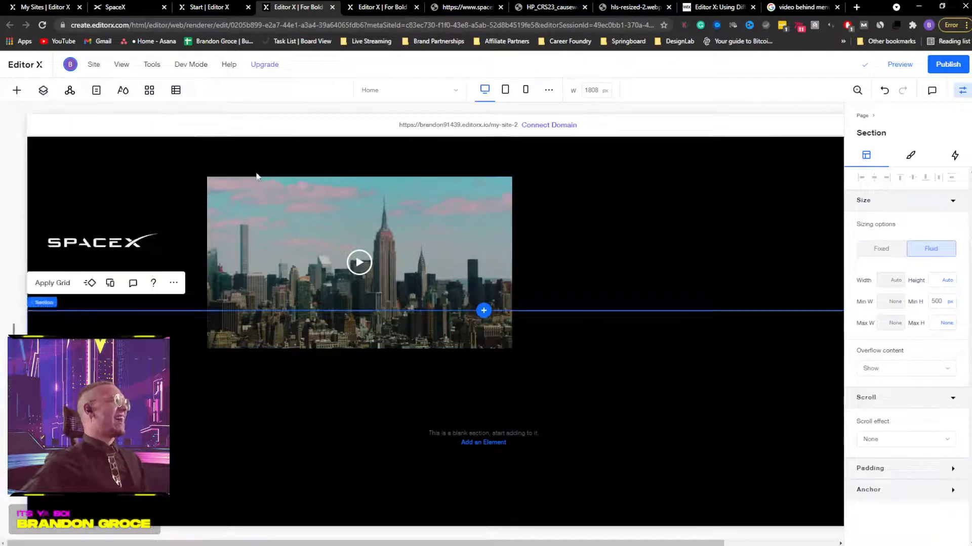
Step: Move the video player behind the SpaceX logo and change its video to Space X video.mp4 from the site files
{"action": "left_click_drag", "start_coordinate": [274, 195], "coordinate": [122, 158]}
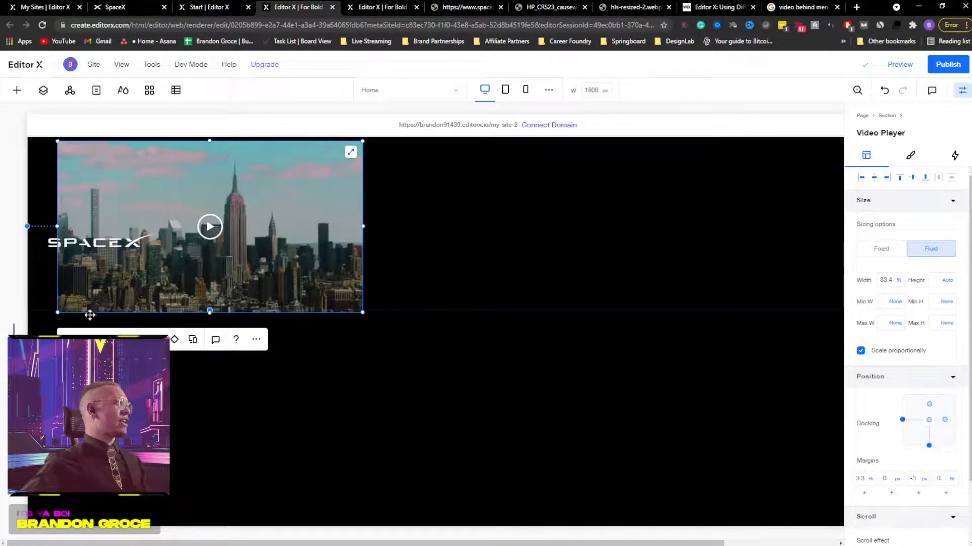
{"action": "left_click", "coordinate": [90, 340]}
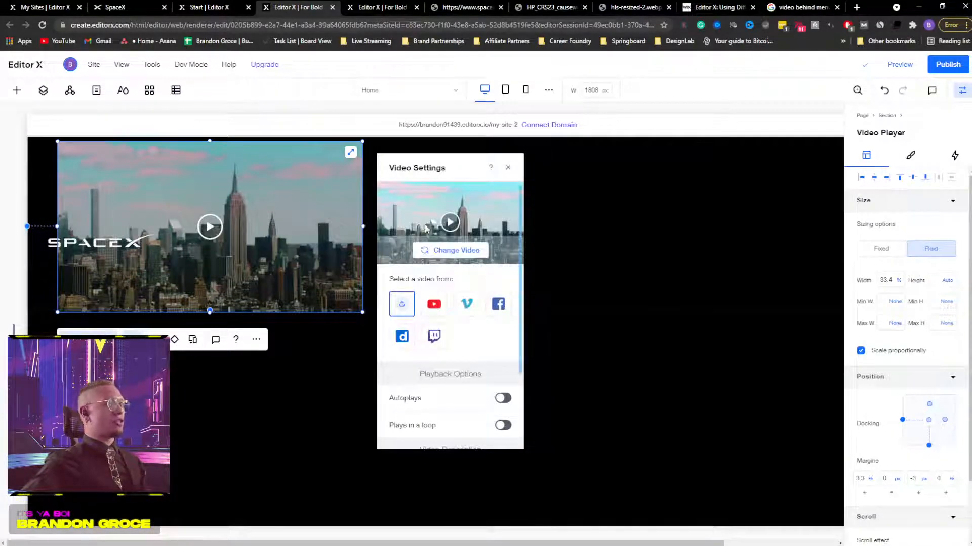
{"action": "left_click", "coordinate": [426, 250]}
{"action": "left_click", "coordinate": [238, 212]}
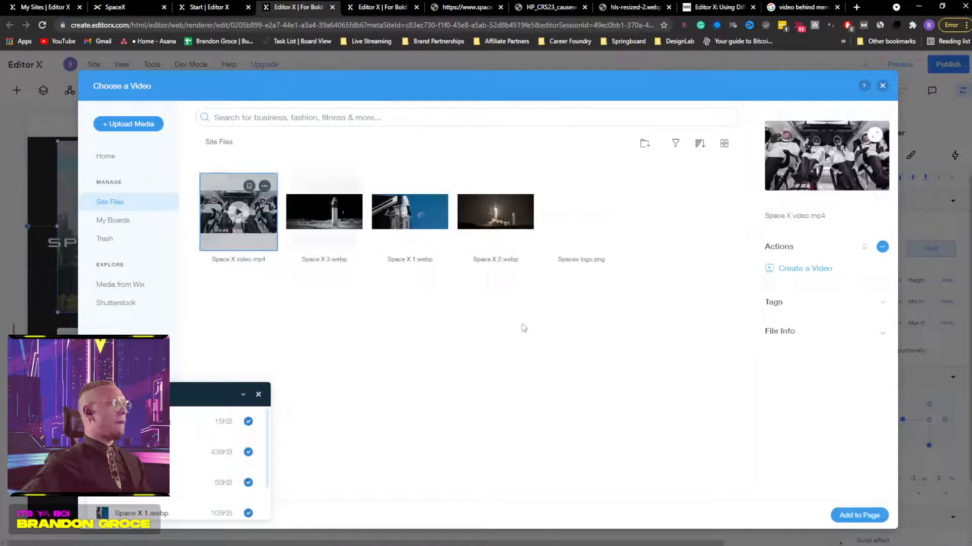
{"action": "left_click", "coordinate": [859, 515]}
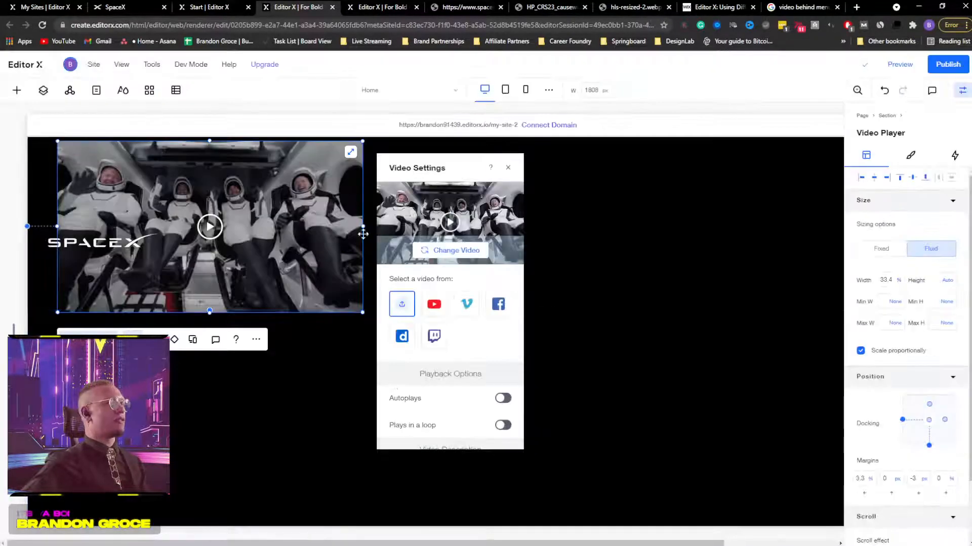
Step: Snap the video player to the section's top-left corner and stretch it to fill the whole top section
{"action": "left_click_drag", "start_coordinate": [270, 177], "coordinate": [241, 172]}
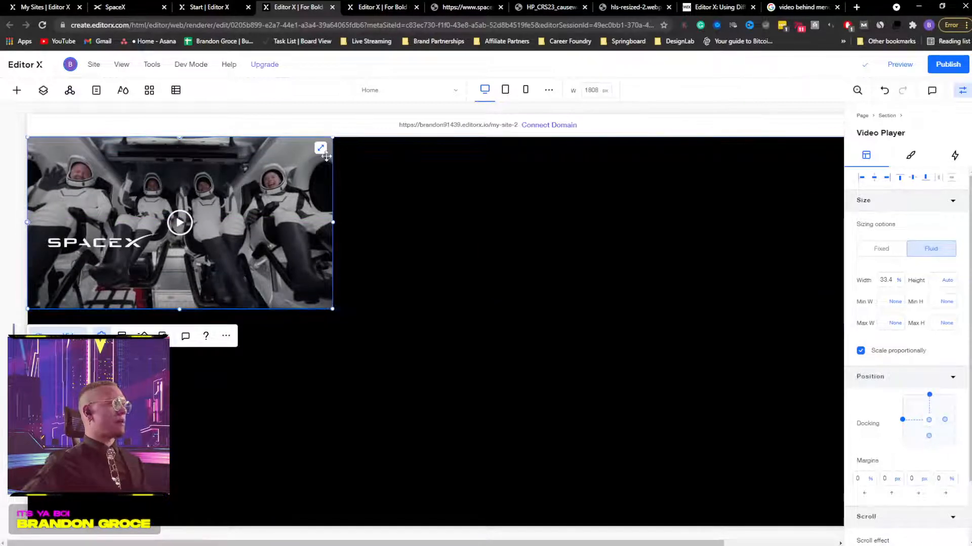
{"action": "left_click", "coordinate": [321, 149]}
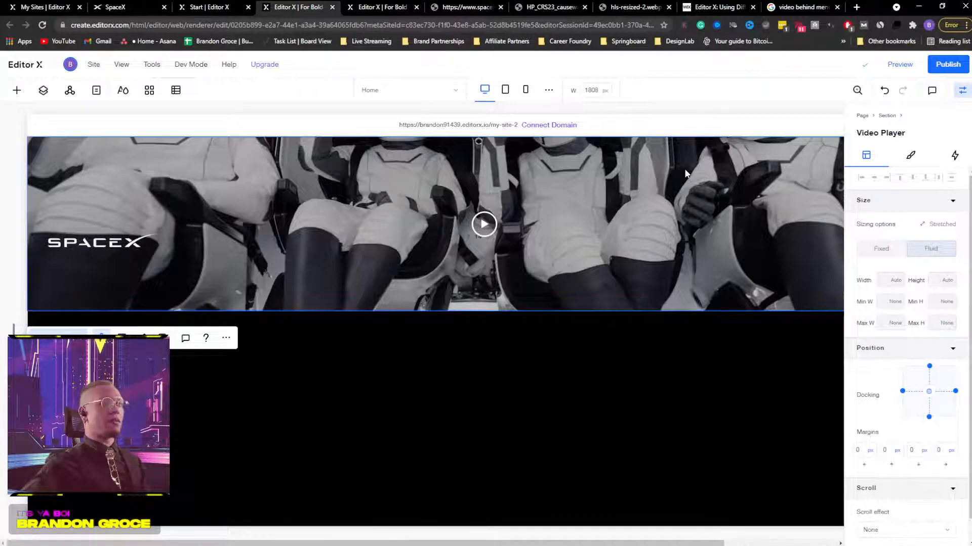
{"action": "left_click", "coordinate": [575, 398]}
Step: Resize the top section to a minimum height of about 382 px and hide the side panels
{"action": "left_click", "coordinate": [43, 90]}
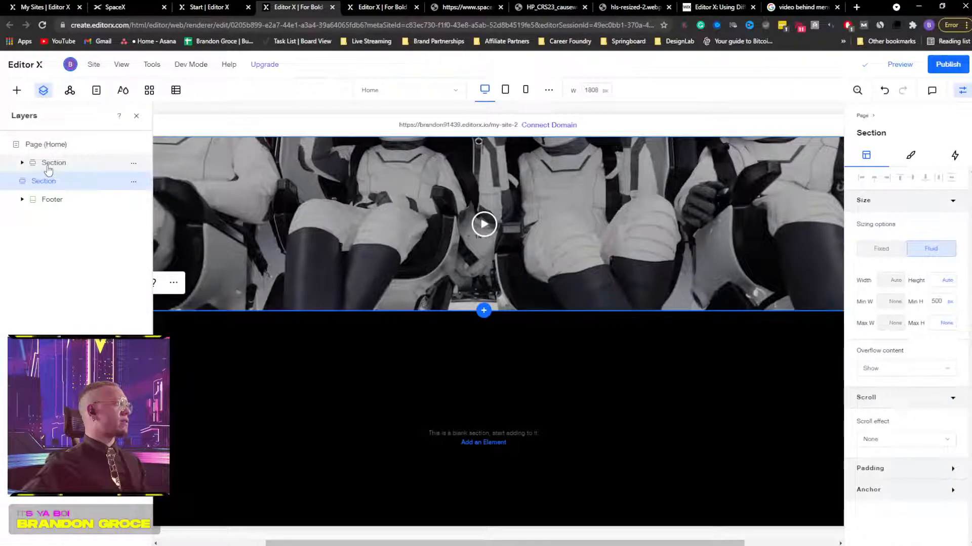
{"action": "left_click", "coordinate": [55, 164]}
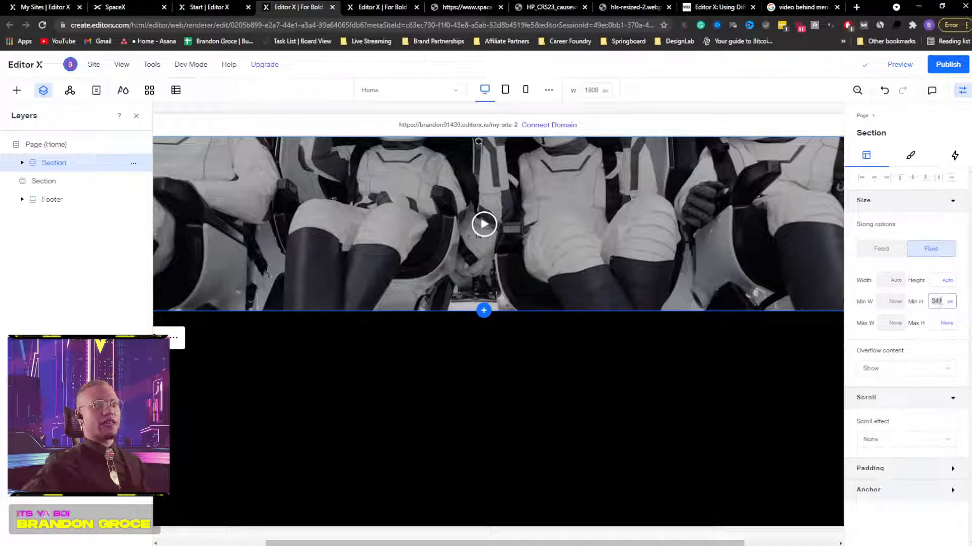
{"action": "left_click_drag", "start_coordinate": [701, 312], "coordinate": [684, 493]}
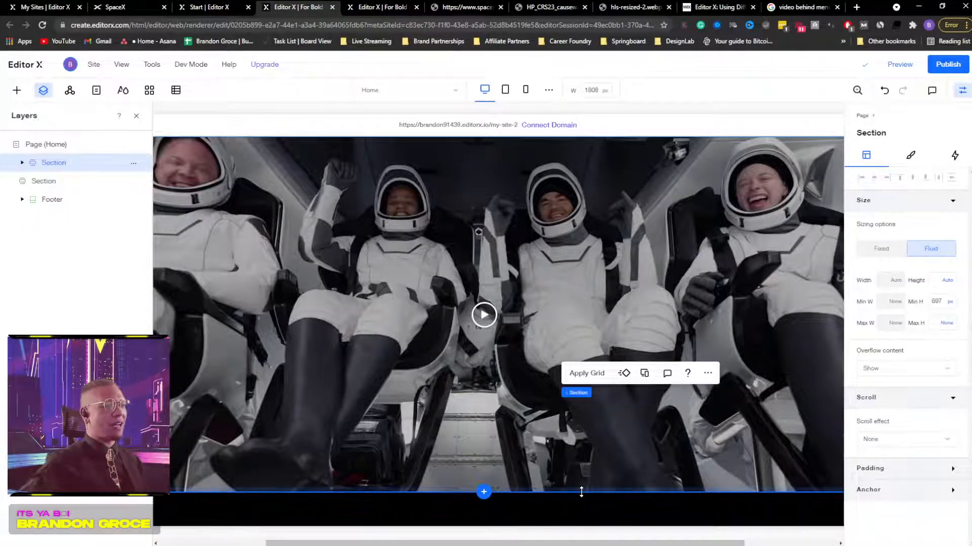
{"action": "left_click_drag", "start_coordinate": [579, 494], "coordinate": [602, 334]}
{"action": "left_click", "coordinate": [137, 115]}
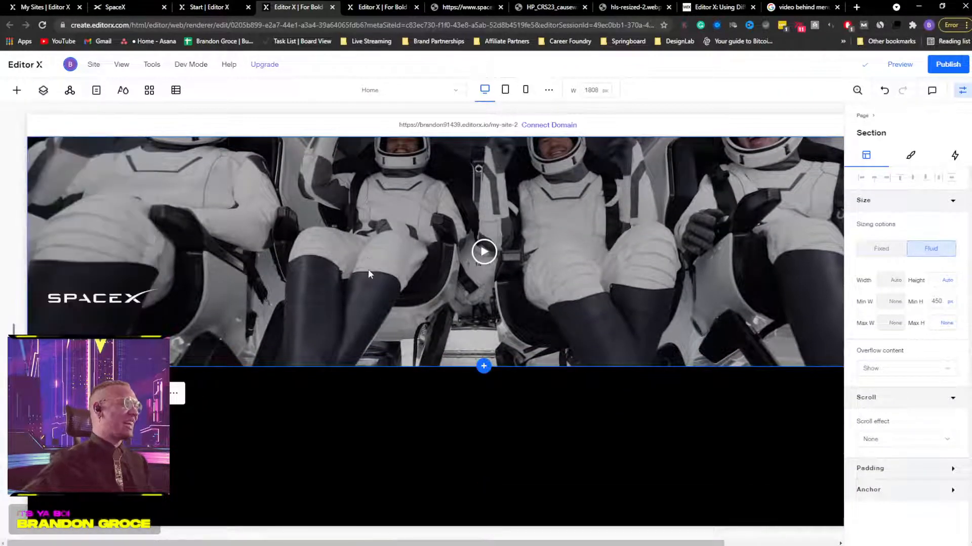
{"action": "left_click_drag", "start_coordinate": [358, 366], "coordinate": [357, 330]}
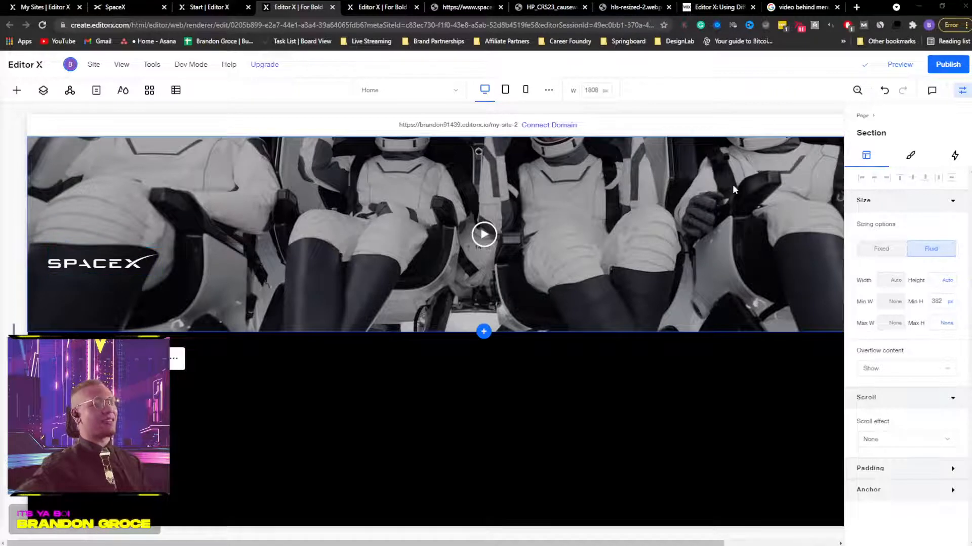
{"action": "left_click", "coordinate": [962, 90]}
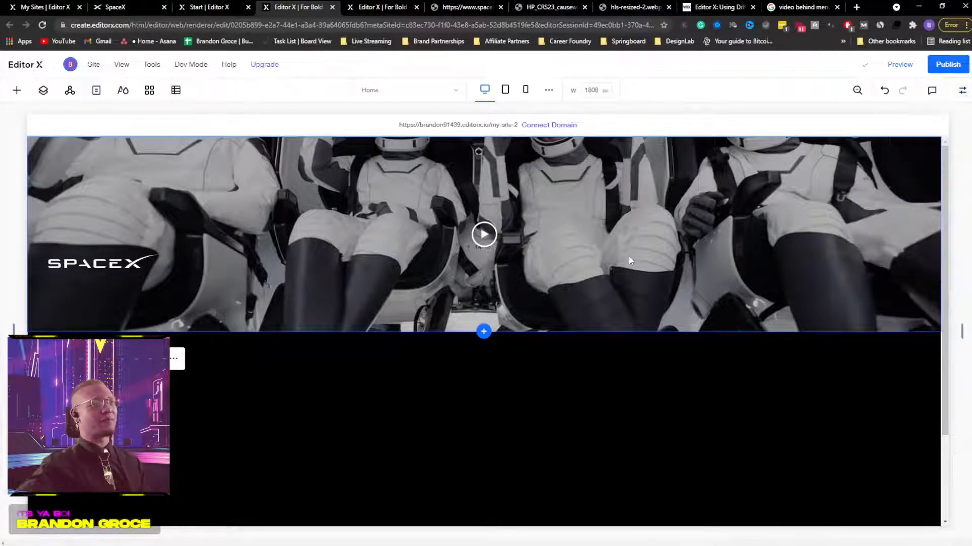
Step: Check the header on the SpaceX site, return to the editor and move the logo up to the section's top-left corner
{"action": "left_click", "coordinate": [651, 241]}
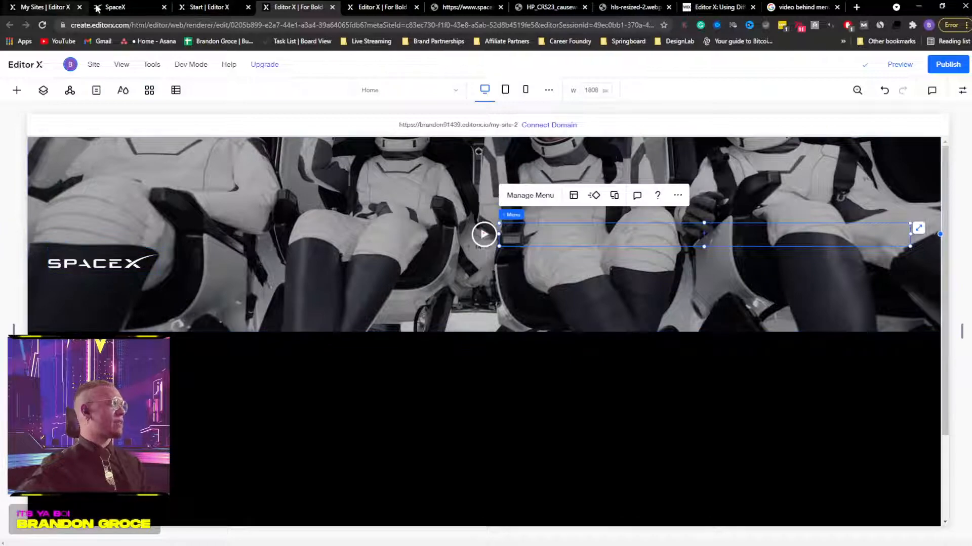
{"action": "left_click", "coordinate": [122, 7]}
{"action": "scroll", "coordinate": [290, 169], "scroll_direction": "up", "scroll_amount": 3}
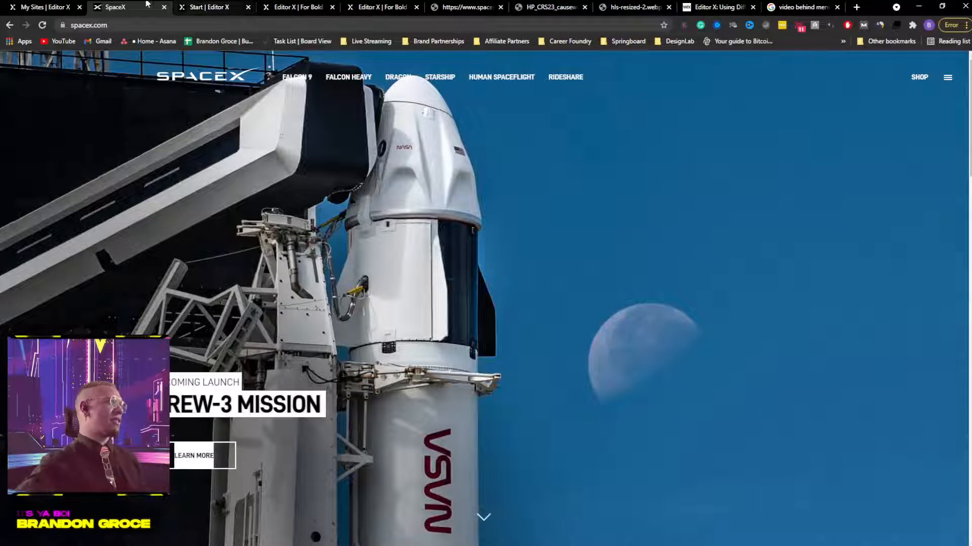
{"action": "left_click", "coordinate": [45, 7]}
{"action": "left_click", "coordinate": [201, 6]}
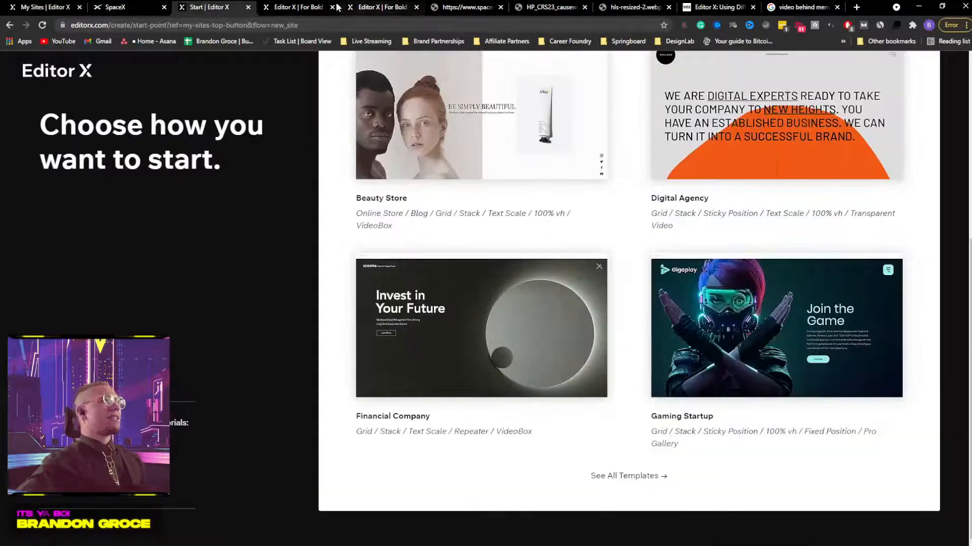
{"action": "left_click", "coordinate": [298, 8]}
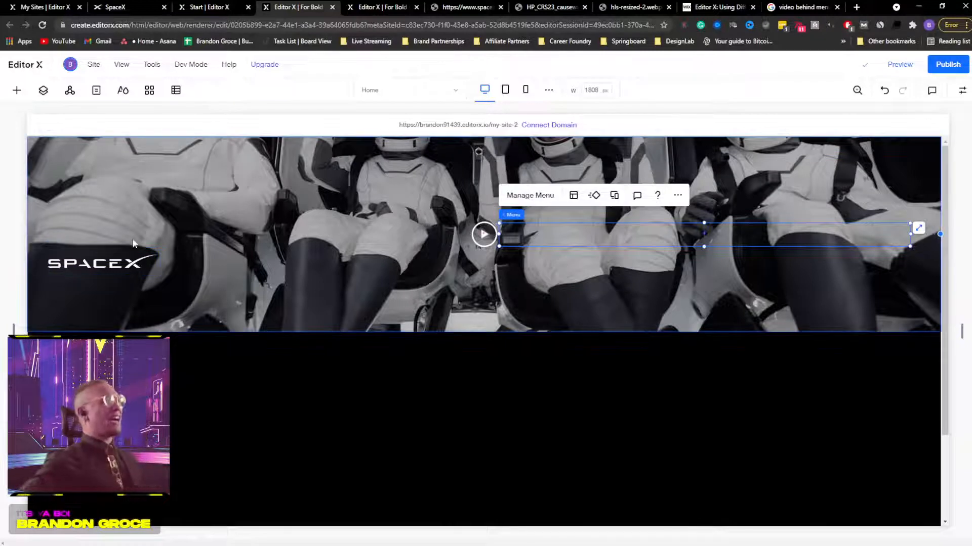
{"action": "left_click_drag", "start_coordinate": [99, 261], "coordinate": [99, 165]}
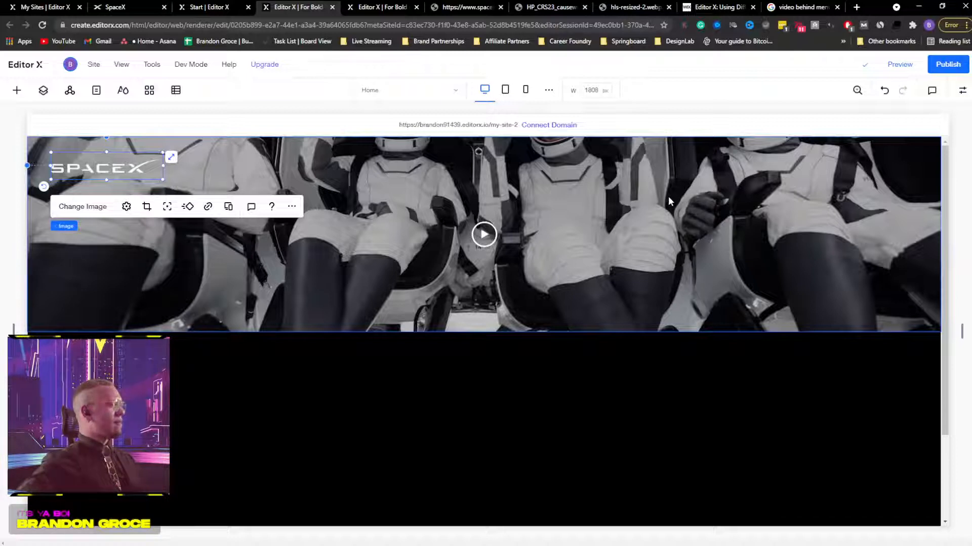
Step: Move the menu up level with the logo, align the two vertically and group them
{"action": "left_click_drag", "start_coordinate": [624, 232], "coordinate": [625, 172]}
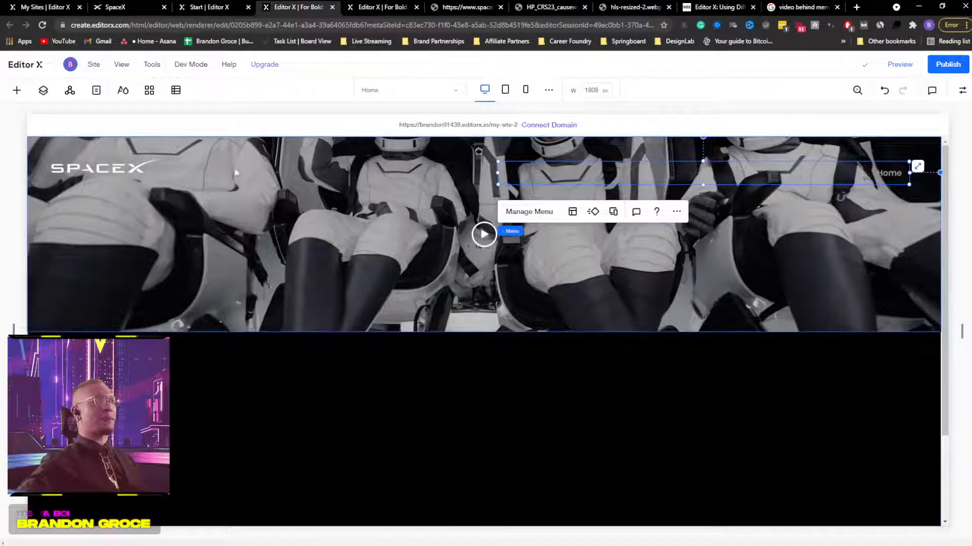
{"action": "left_click", "coordinate": [133, 164], "text": "shift"}
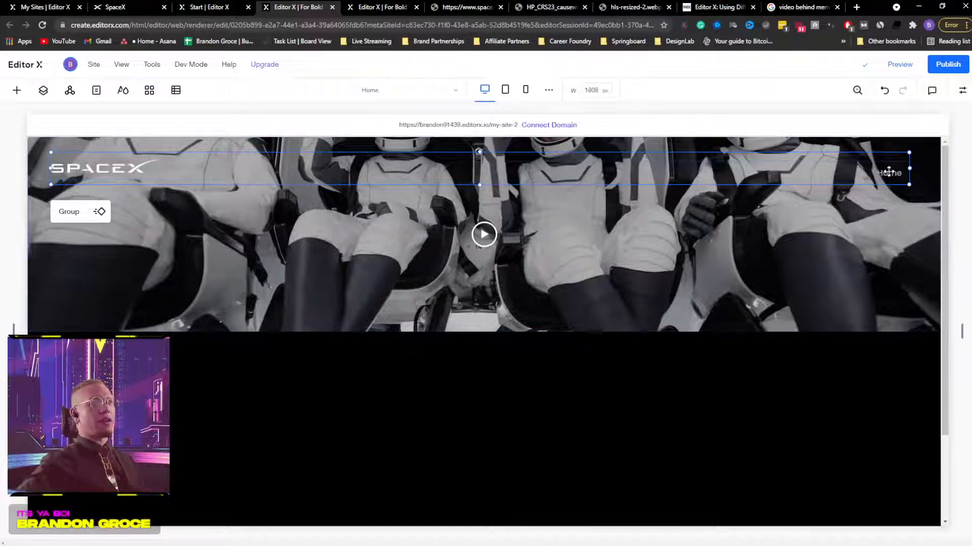
{"action": "left_click", "coordinate": [962, 90]}
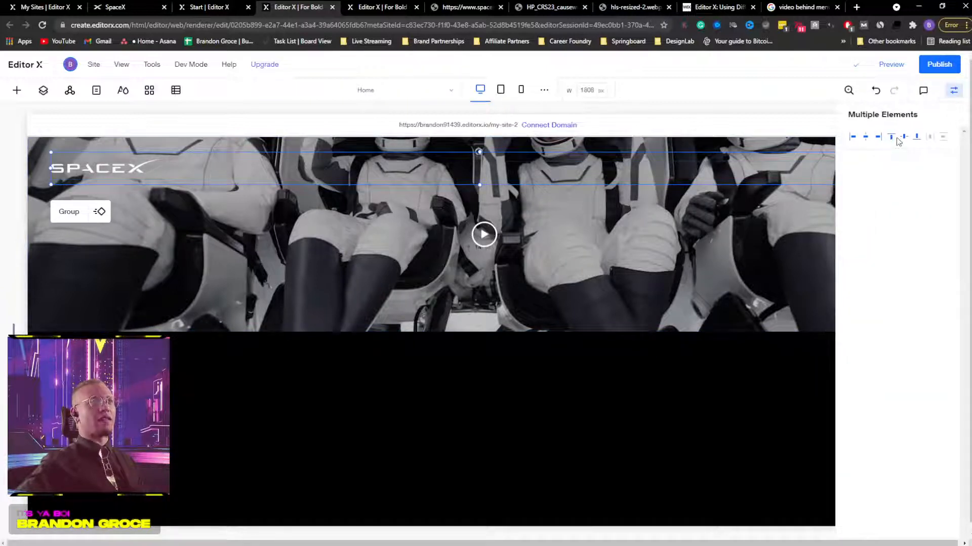
{"action": "left_click", "coordinate": [953, 90]}
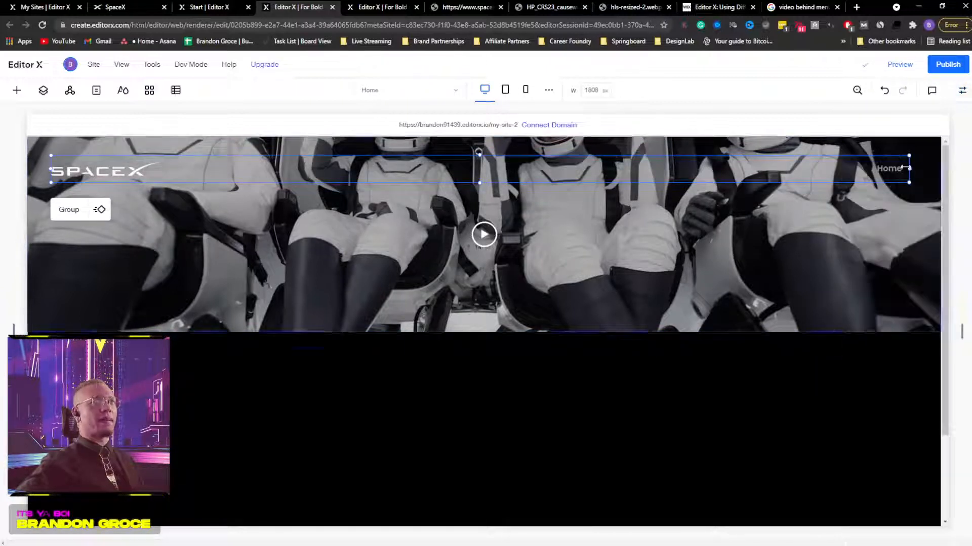
{"action": "key", "text": "ctrl+g"}
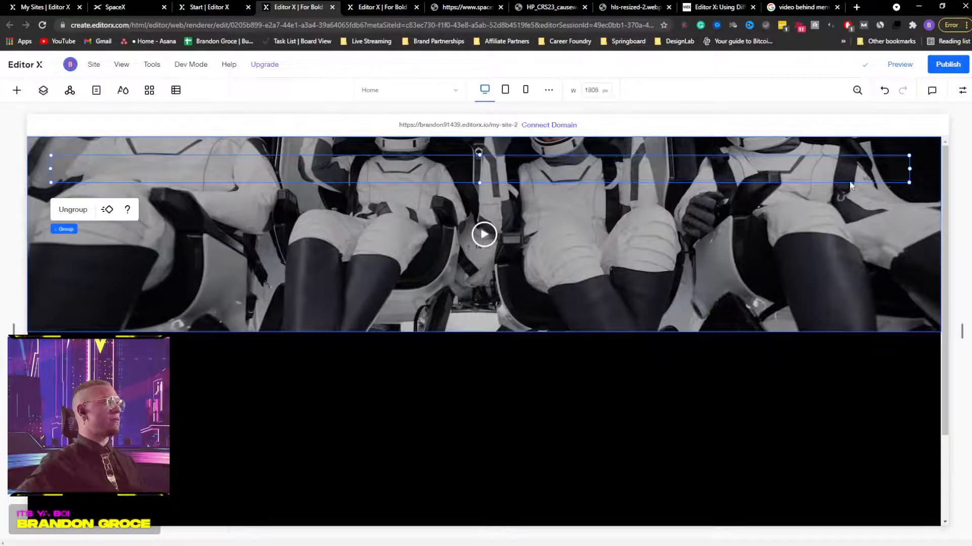
{"action": "left_click", "coordinate": [43, 90]}
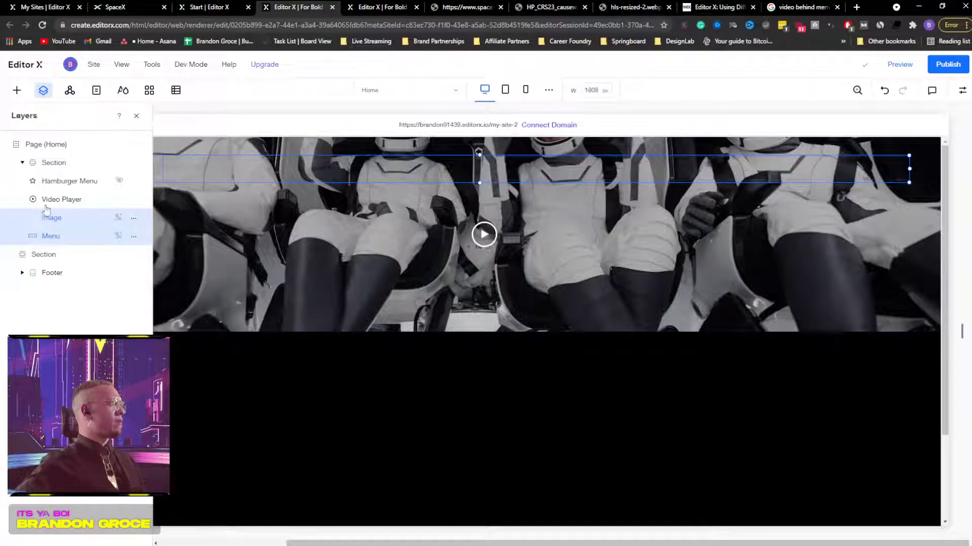
Step: Add an empty box container from the layout tools and place it in the top section's upper-left corner
{"action": "left_click", "coordinate": [18, 92]}
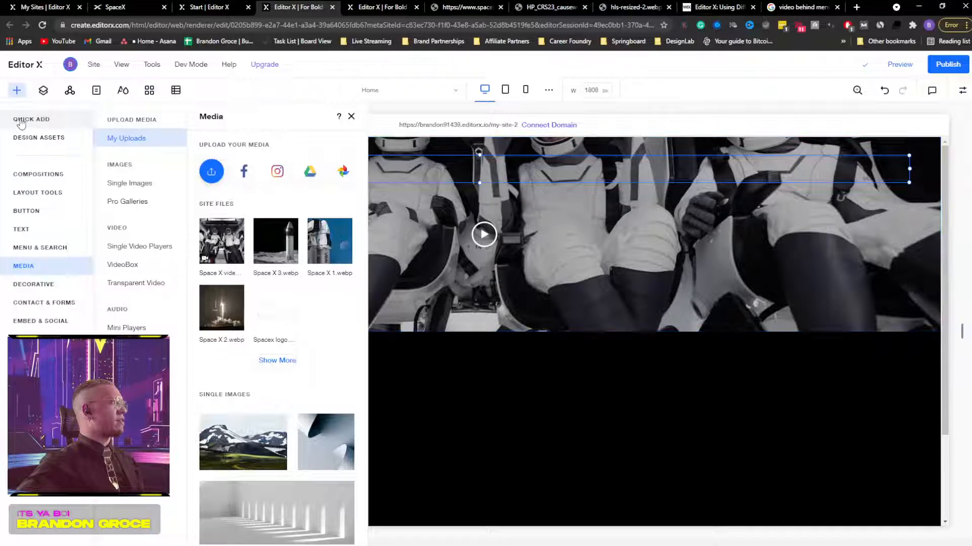
{"action": "left_click", "coordinate": [31, 194]}
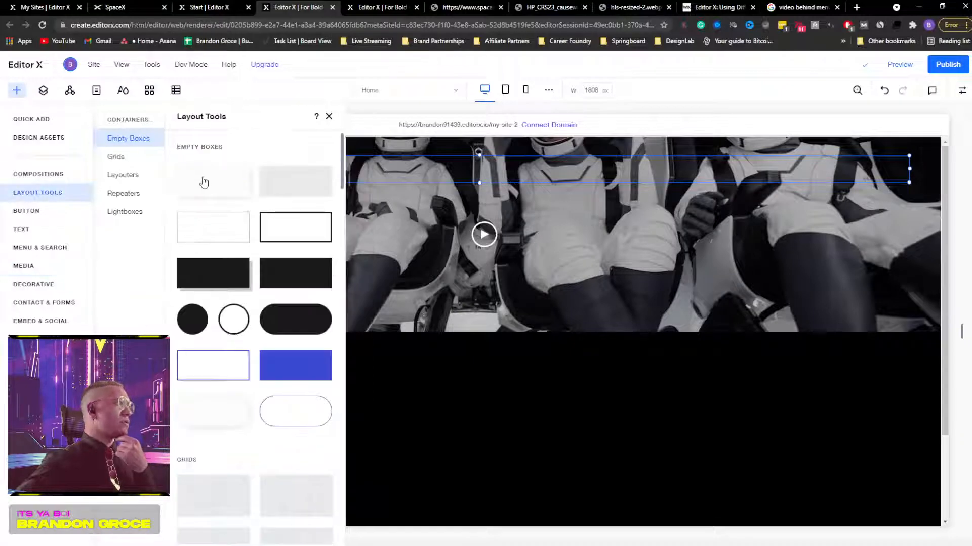
{"action": "left_click", "coordinate": [273, 183]}
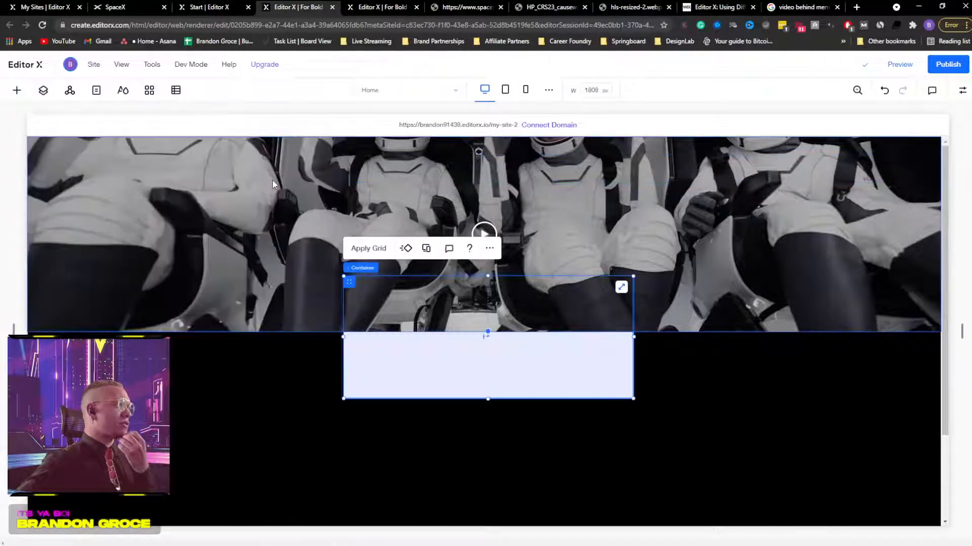
{"action": "left_click_drag", "start_coordinate": [404, 358], "coordinate": [254, 242]}
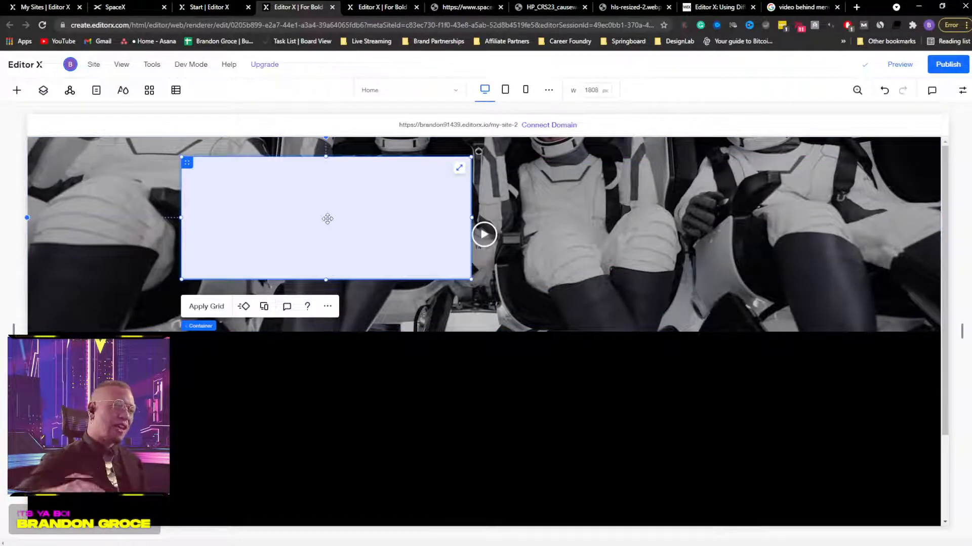
{"action": "left_click_drag", "start_coordinate": [327, 218], "coordinate": [173, 195]}
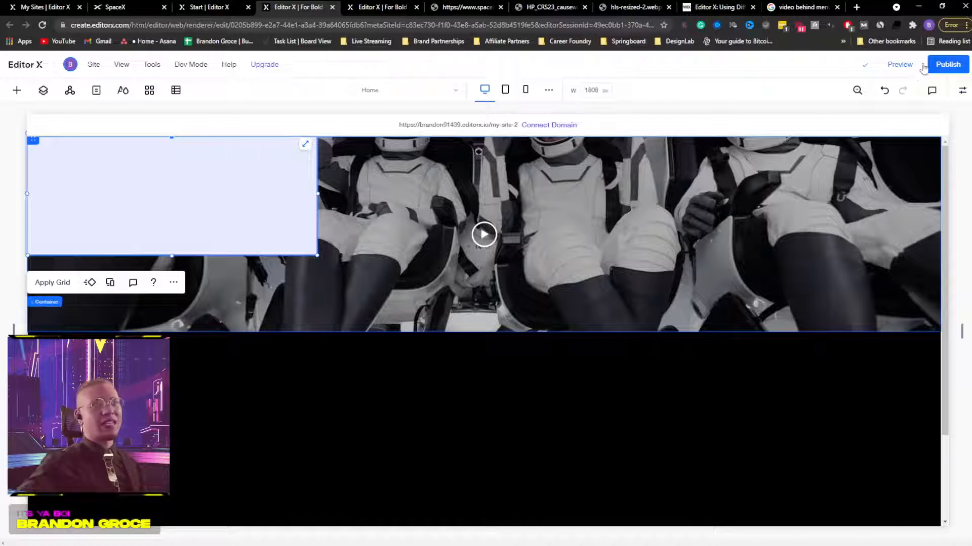
Step: Set the container's width to 100% and shrink its minimum height to about 92 px
{"action": "left_click", "coordinate": [962, 90]}
{"action": "left_click", "coordinate": [889, 280]}
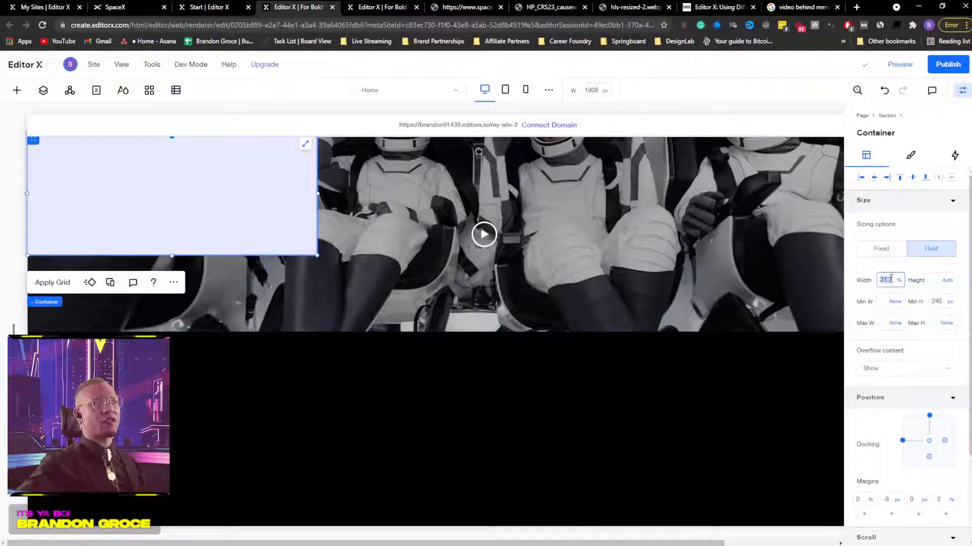
{"action": "type", "text": "100"}
{"action": "key", "text": "Return"}
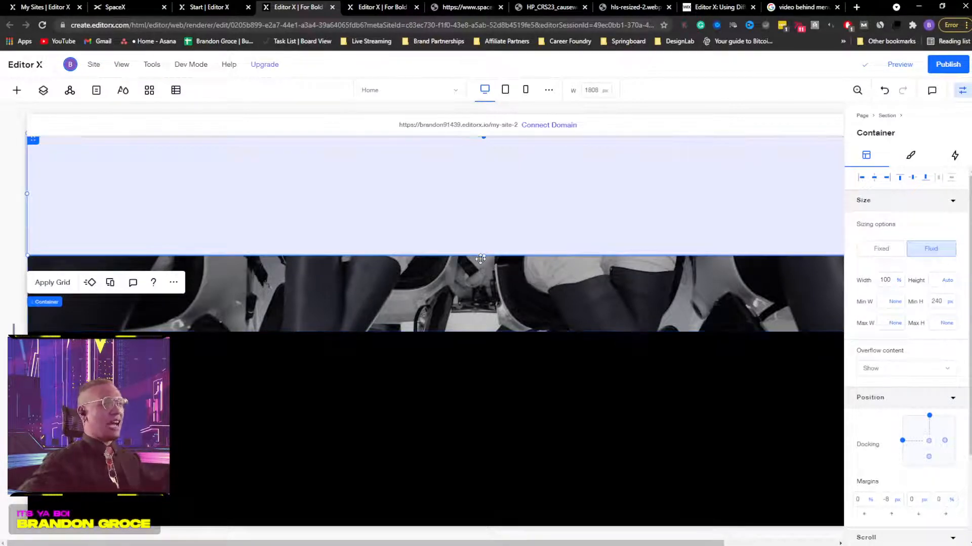
{"action": "left_click_drag", "start_coordinate": [484, 243], "coordinate": [484, 180]}
Step: Select the hamburger menu, logo image and menu together and place them inside the container
{"action": "left_click", "coordinate": [43, 92]}
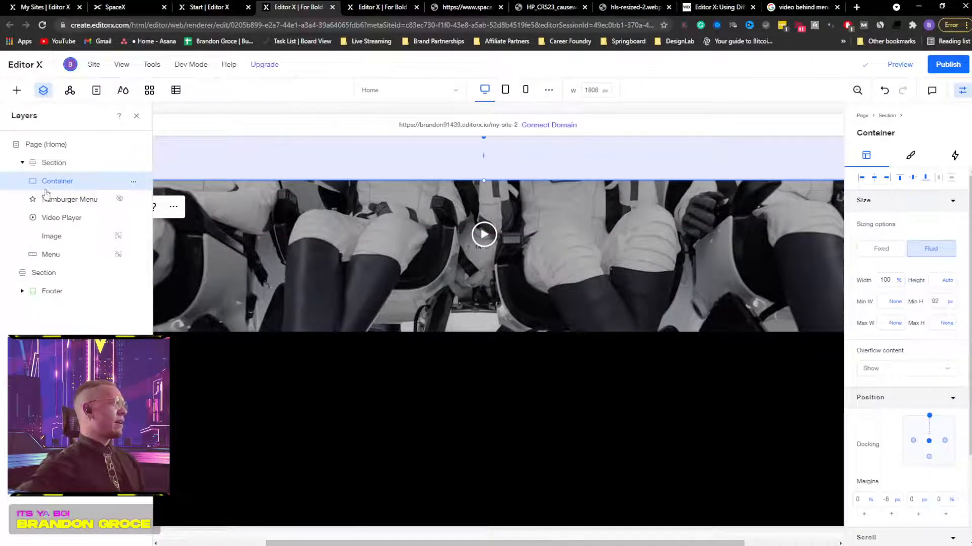
{"action": "left_click", "coordinate": [57, 205]}
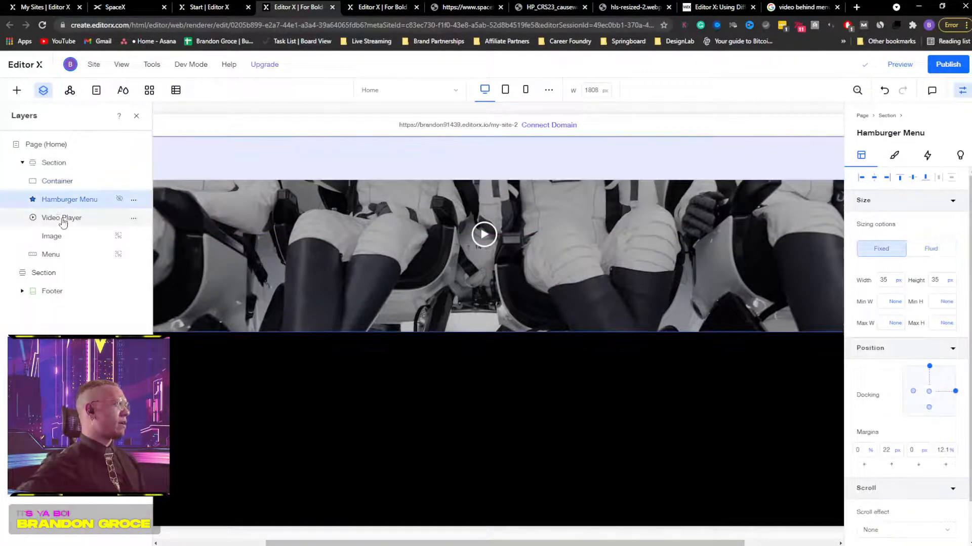
{"action": "left_click", "coordinate": [66, 239]}
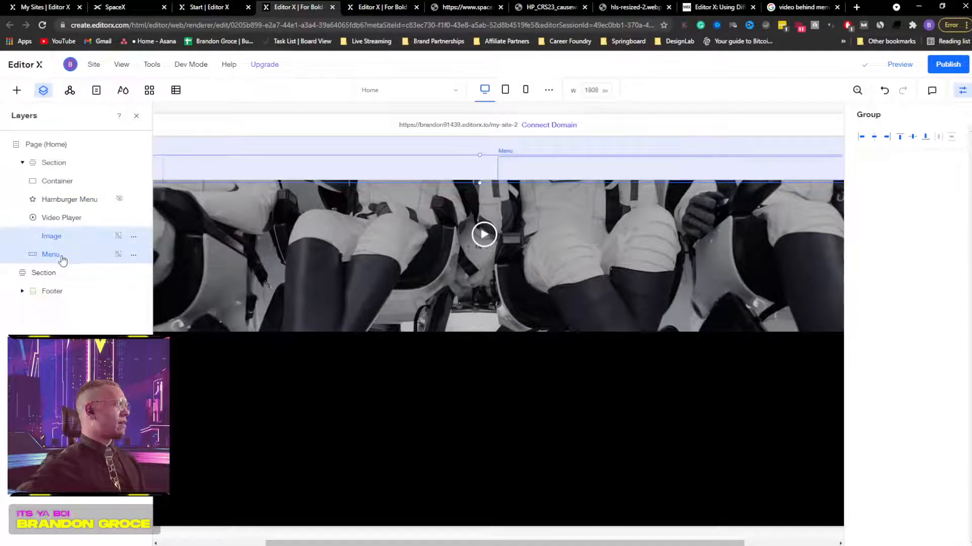
{"action": "left_click", "coordinate": [66, 204], "text": "ctrl"}
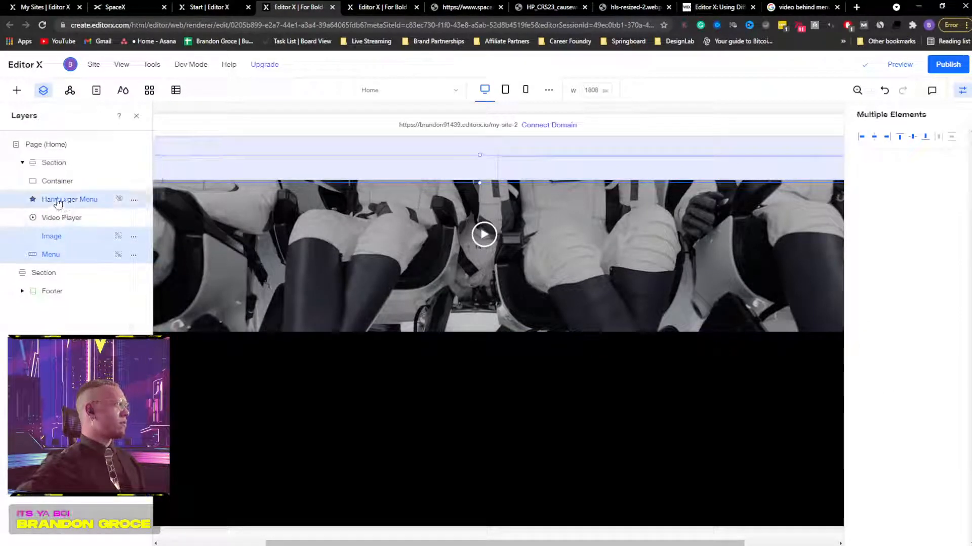
{"action": "mouse_move", "coordinate": [55, 201]}
{"action": "left_mouse_down"}
{"action": "mouse_move", "coordinate": [57, 182]}
{"action": "mouse_move", "coordinate": [59, 194]}
{"action": "left_mouse_up"}
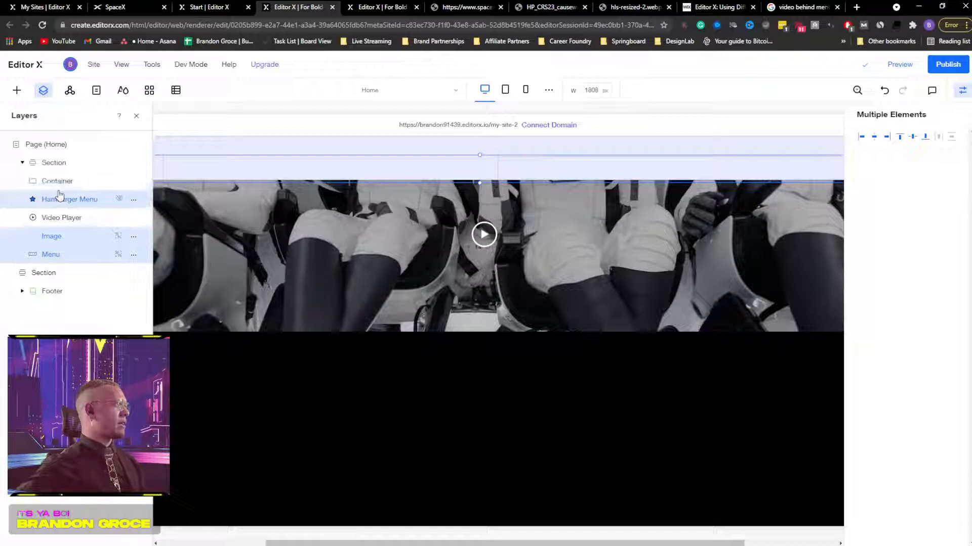
{"action": "left_click", "coordinate": [61, 183]}
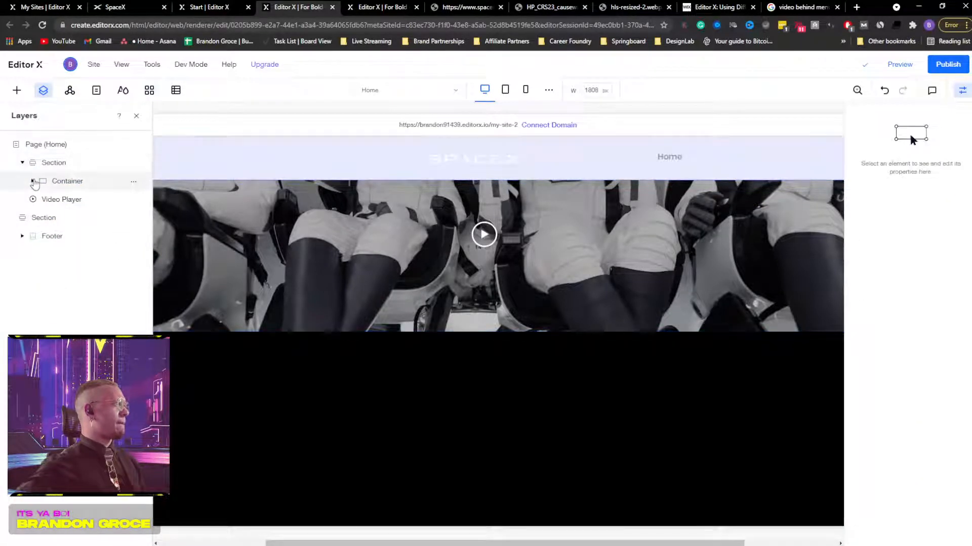
{"action": "left_click", "coordinate": [33, 182]}
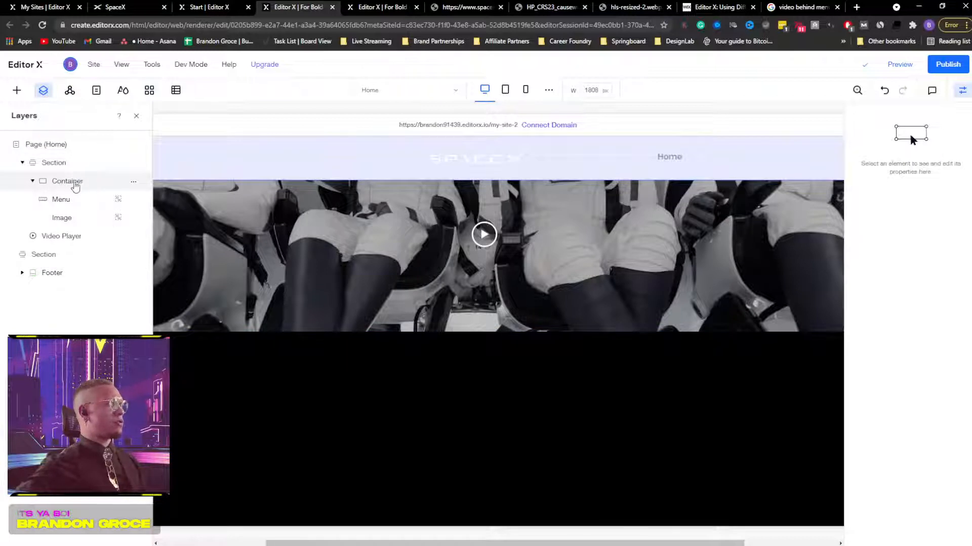
Step: Reposition the grouped logo and menu farther right within the container
{"action": "left_click", "coordinate": [59, 201]}
{"action": "left_click", "coordinate": [72, 219], "text": "shift"}
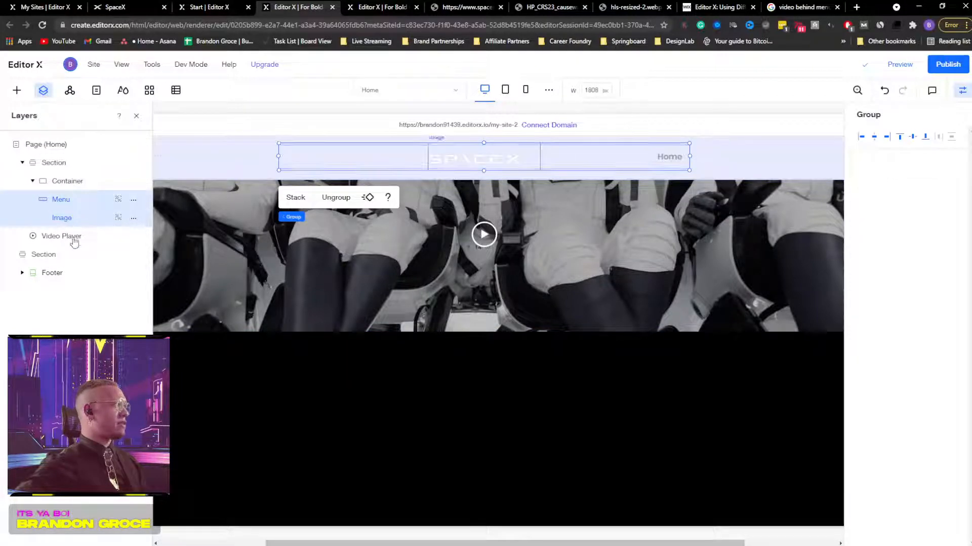
{"action": "left_click", "coordinate": [66, 219]}
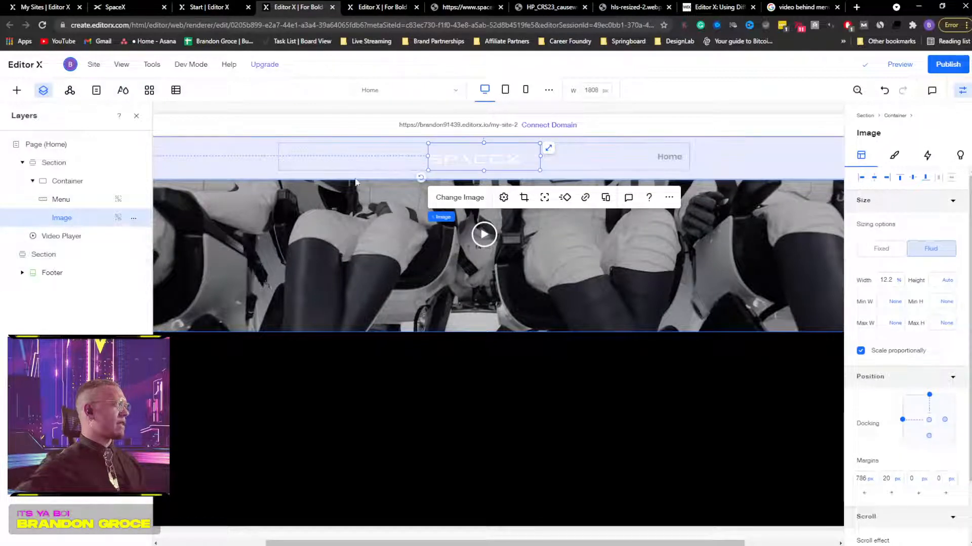
{"action": "left_click", "coordinate": [136, 116]}
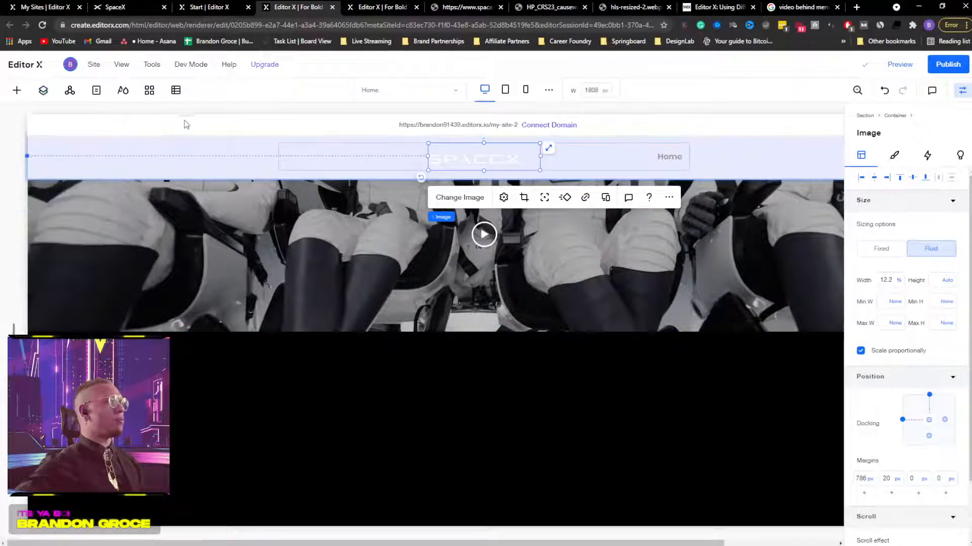
{"action": "left_click", "coordinate": [129, 173]}
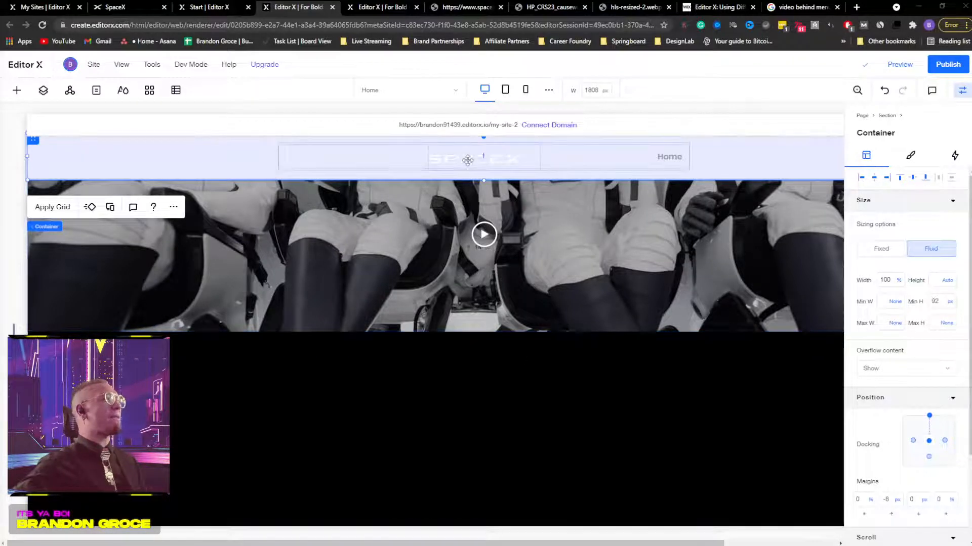
{"action": "left_click", "coordinate": [465, 160]}
{"action": "left_click_drag", "start_coordinate": [479, 157], "coordinate": [394, 160]}
{"action": "key", "text": "ctrl+z"}
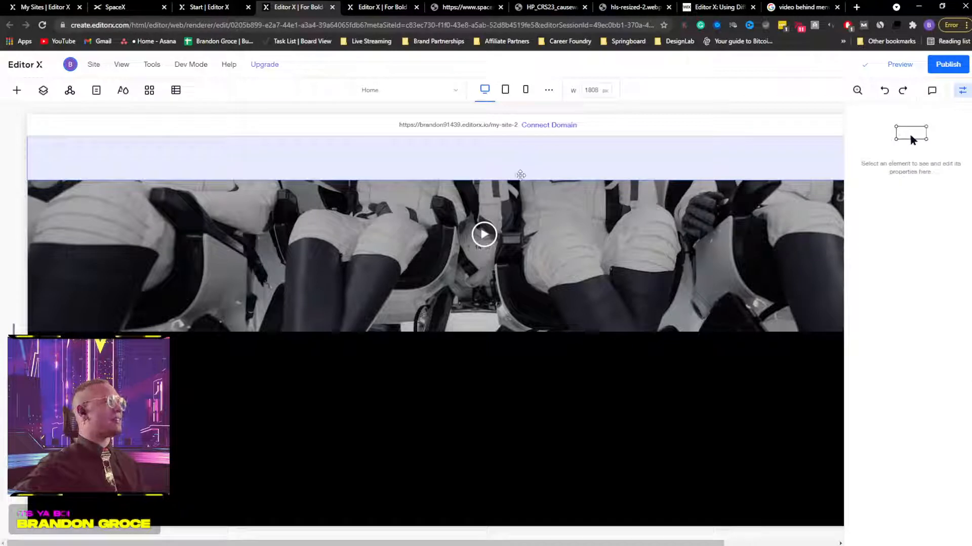
{"action": "key", "text": "ctrl+shift+z"}
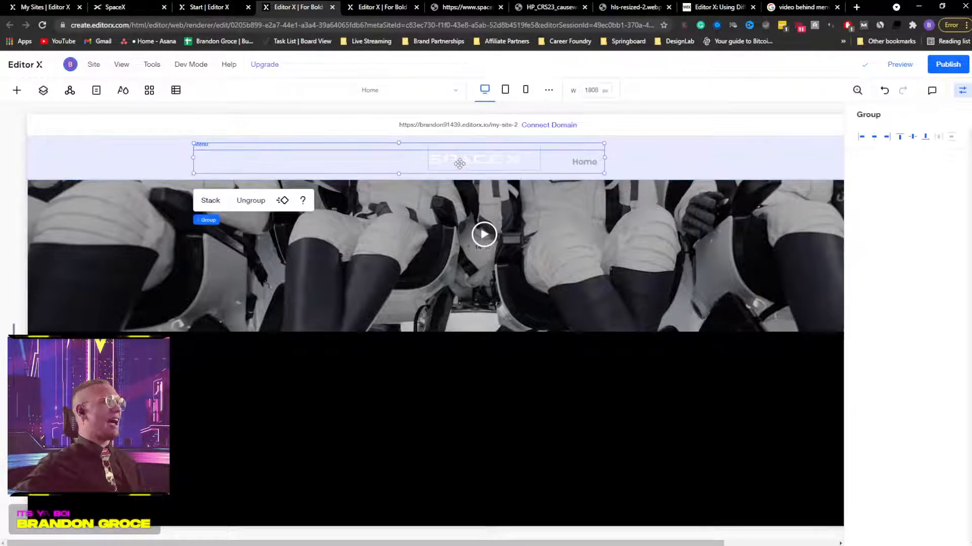
{"action": "left_click_drag", "start_coordinate": [583, 165], "coordinate": [765, 162]}
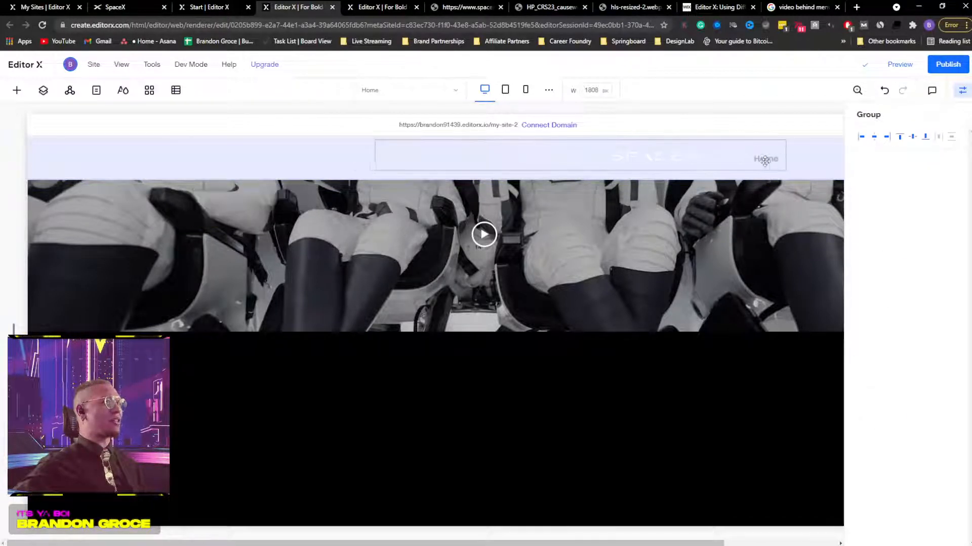
Step: Ungroup the menu and logo image, and shift both slightly left inside the container
{"action": "left_click", "coordinate": [42, 91]}
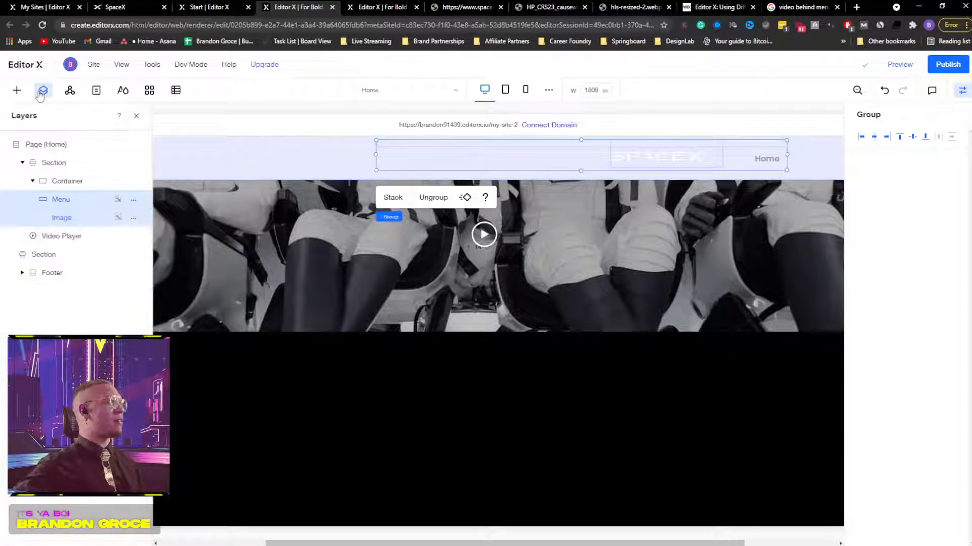
{"action": "right_click", "coordinate": [73, 205]}
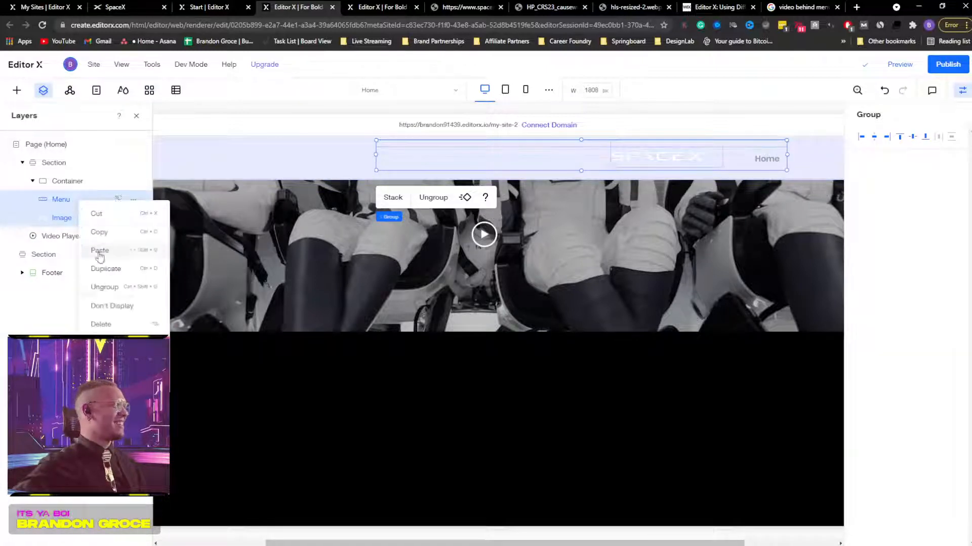
{"action": "left_click", "coordinate": [97, 285]}
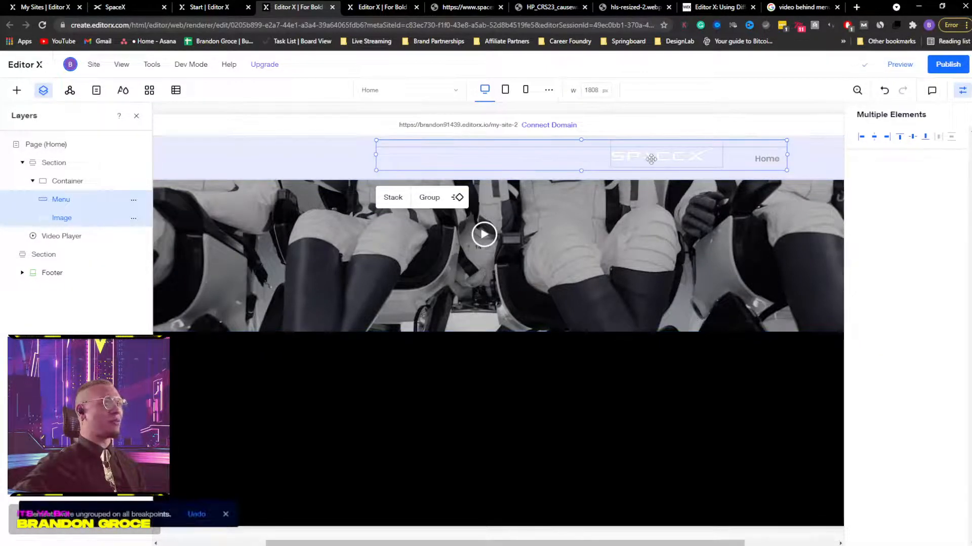
{"action": "left_click_drag", "start_coordinate": [762, 161], "coordinate": [740, 165]}
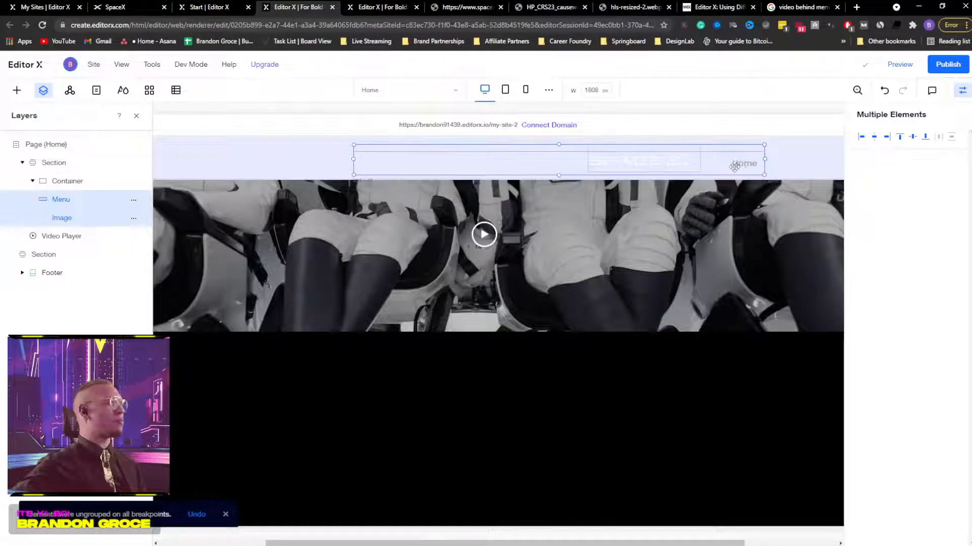
Step: Separate the logo image and menu, placing the logo toward the container's left end and the menu toward its right end
{"action": "right_click", "coordinate": [57, 203]}
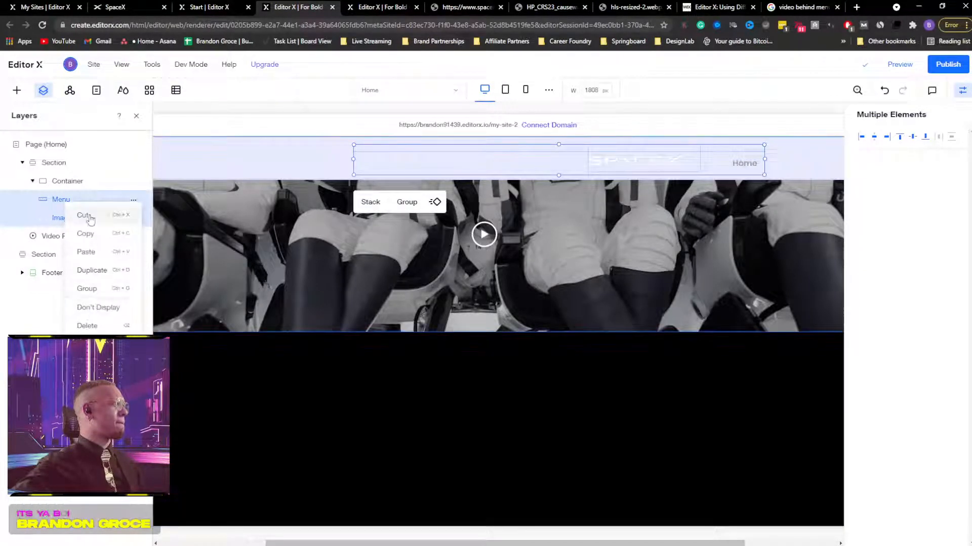
{"action": "left_click", "coordinate": [634, 160]}
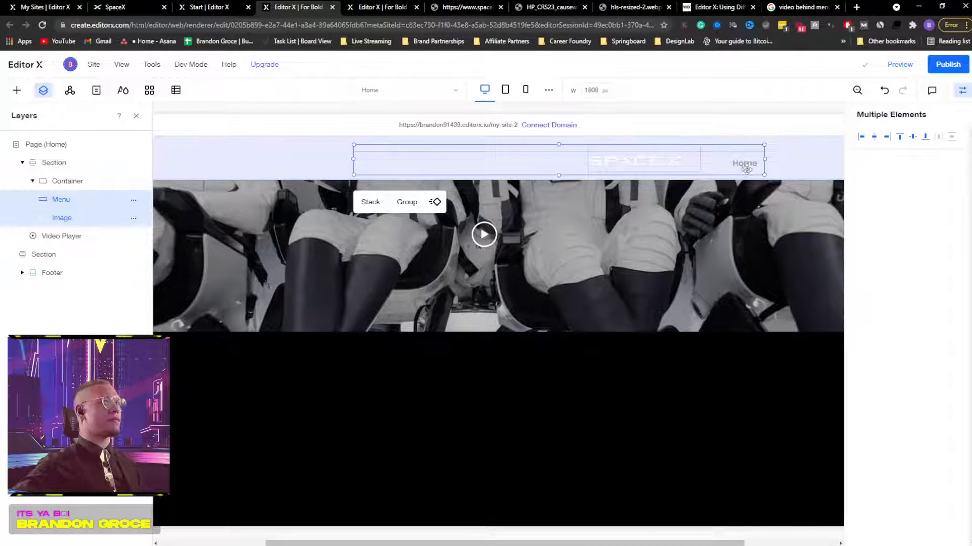
{"action": "left_click", "coordinate": [793, 157]}
{"action": "left_click", "coordinate": [723, 162]}
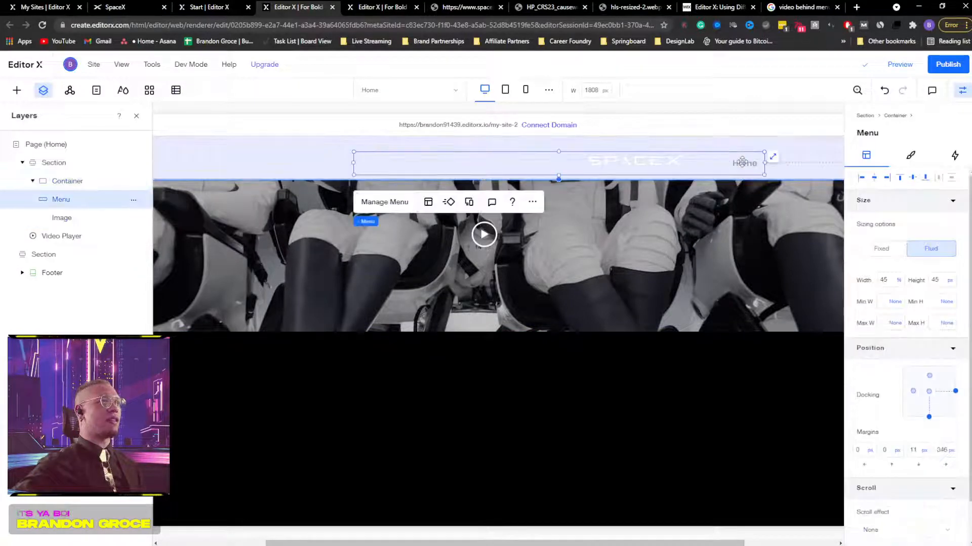
{"action": "left_click_drag", "start_coordinate": [735, 161], "coordinate": [792, 198]}
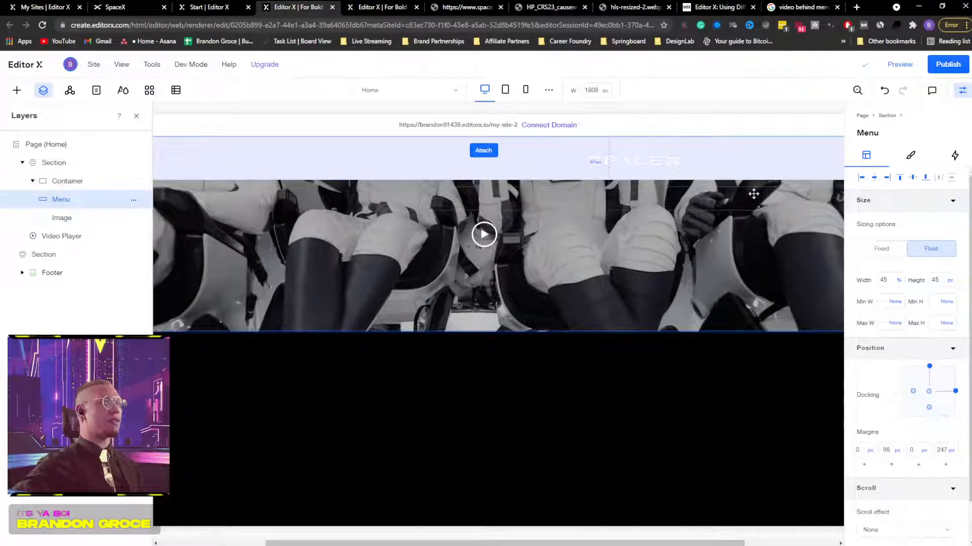
{"action": "left_click", "coordinate": [661, 159]}
{"action": "left_click_drag", "start_coordinate": [661, 159], "coordinate": [221, 160]}
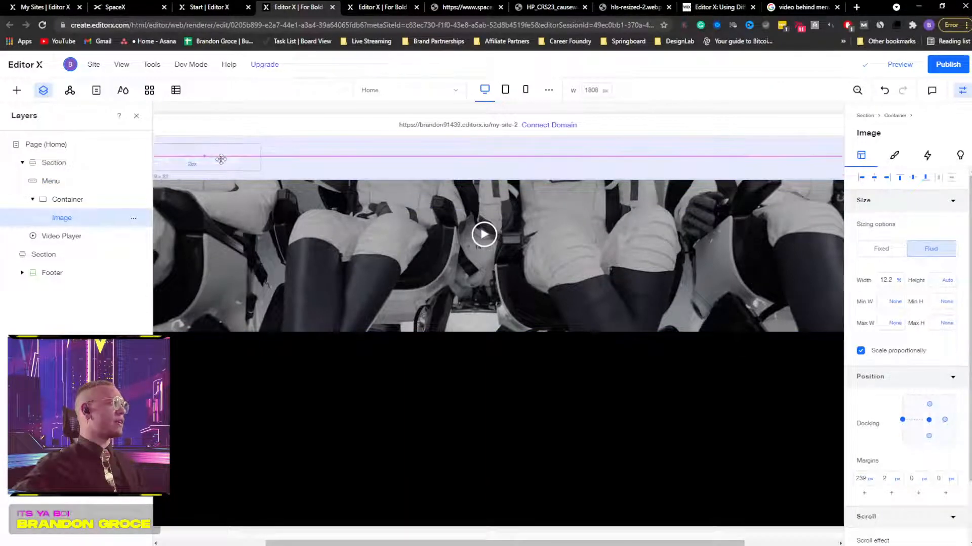
{"action": "left_click_drag", "start_coordinate": [678, 196], "coordinate": [687, 158]}
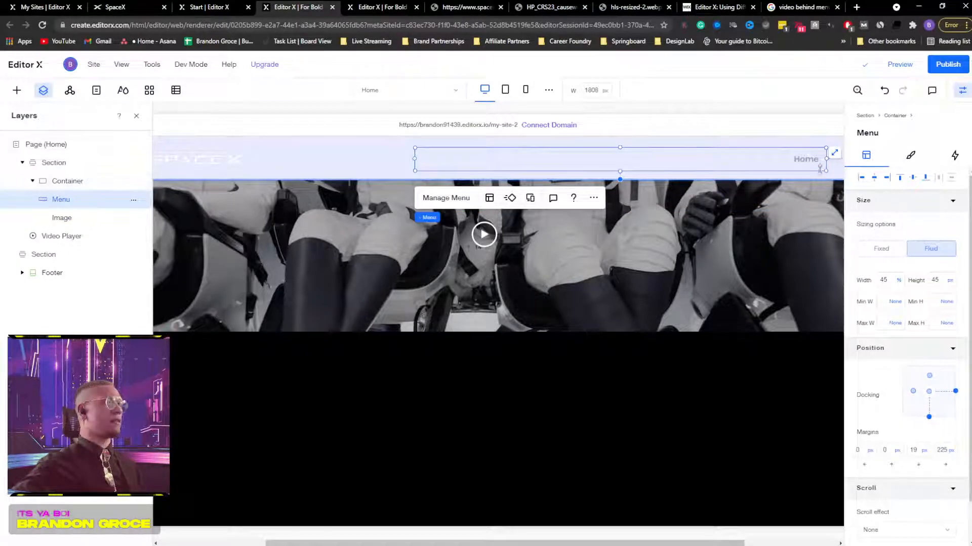
Step: Move the menu close to the container's right edge and set its top and right margins to 30 px
{"action": "left_click", "coordinate": [962, 91]}
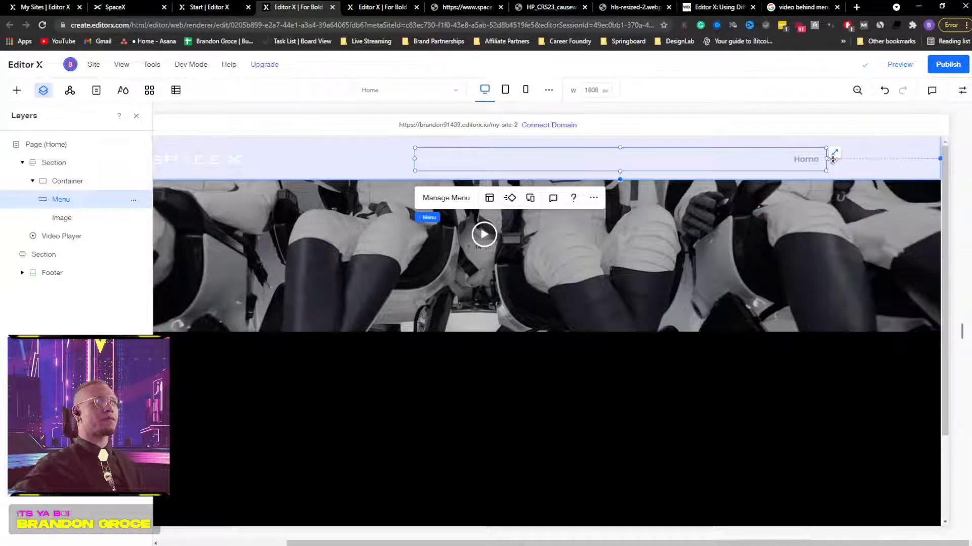
{"action": "left_click_drag", "start_coordinate": [832, 159], "coordinate": [903, 160]}
{"action": "left_click", "coordinate": [962, 90]}
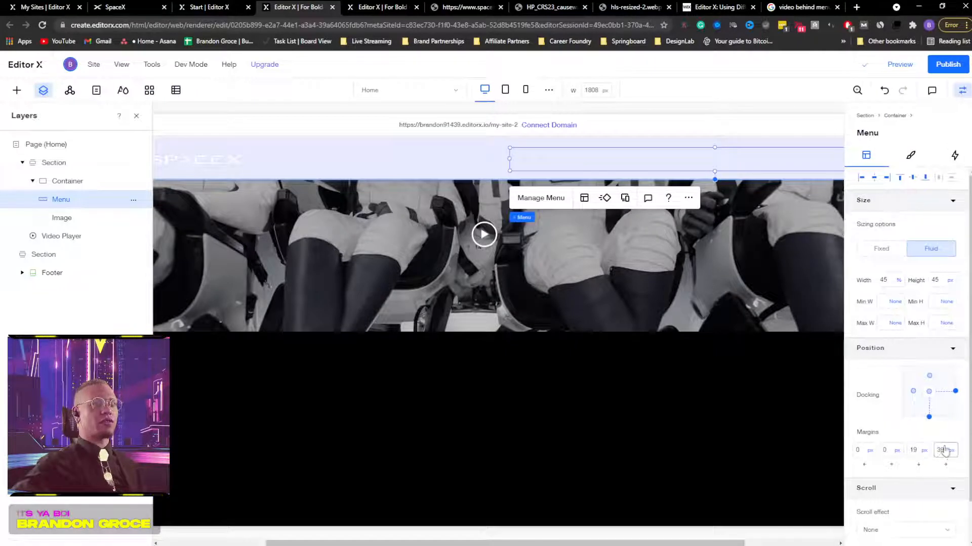
{"action": "left_click", "coordinate": [962, 89]}
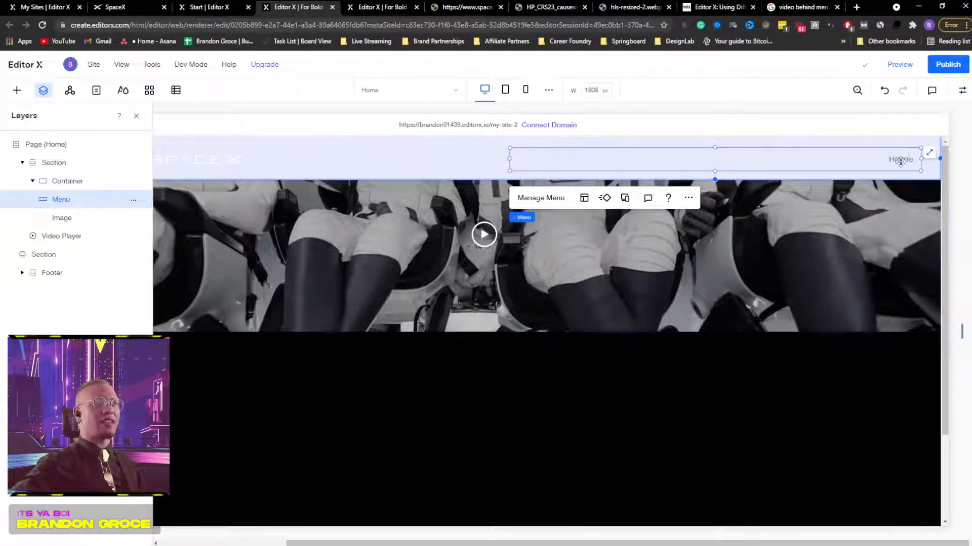
{"action": "left_click_drag", "start_coordinate": [902, 158], "coordinate": [904, 159]}
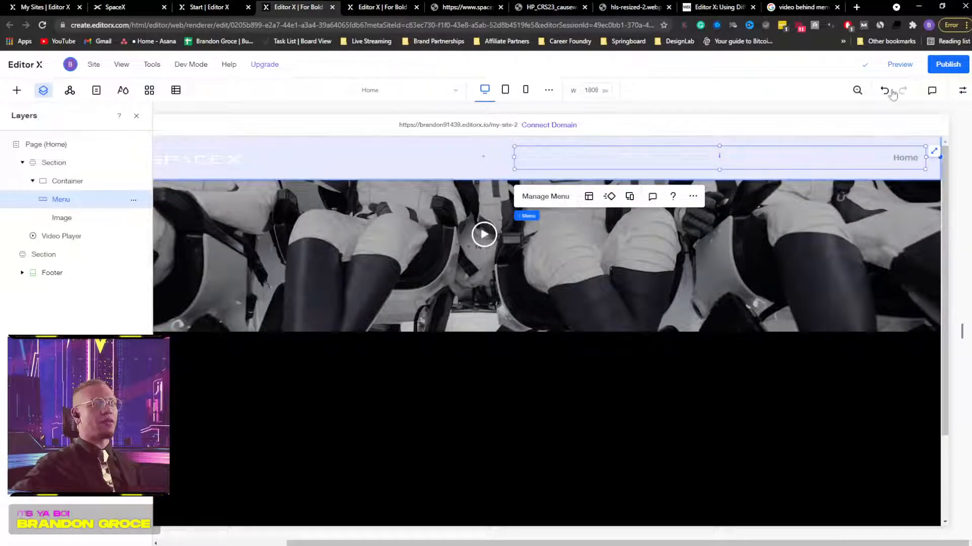
{"action": "left_click", "coordinate": [962, 332]}
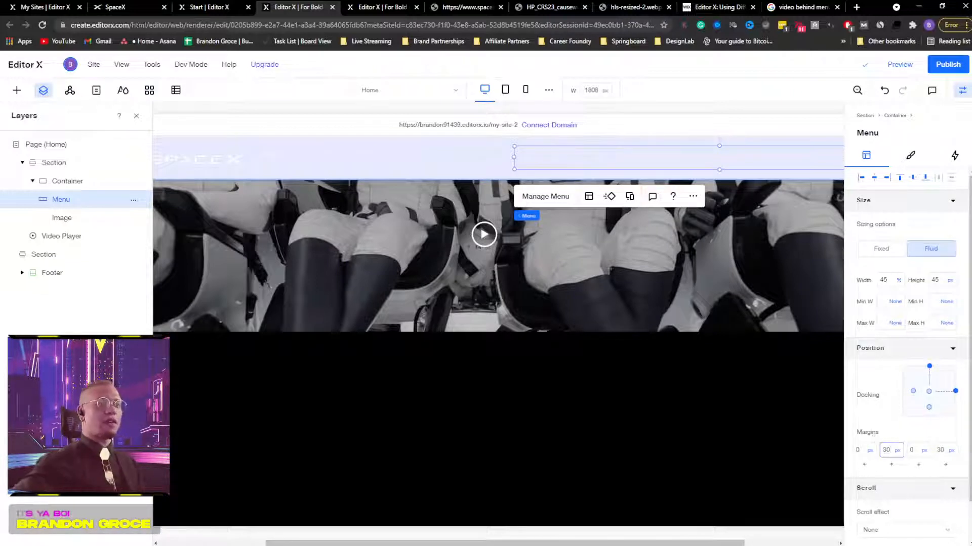
{"action": "left_click", "coordinate": [962, 91]}
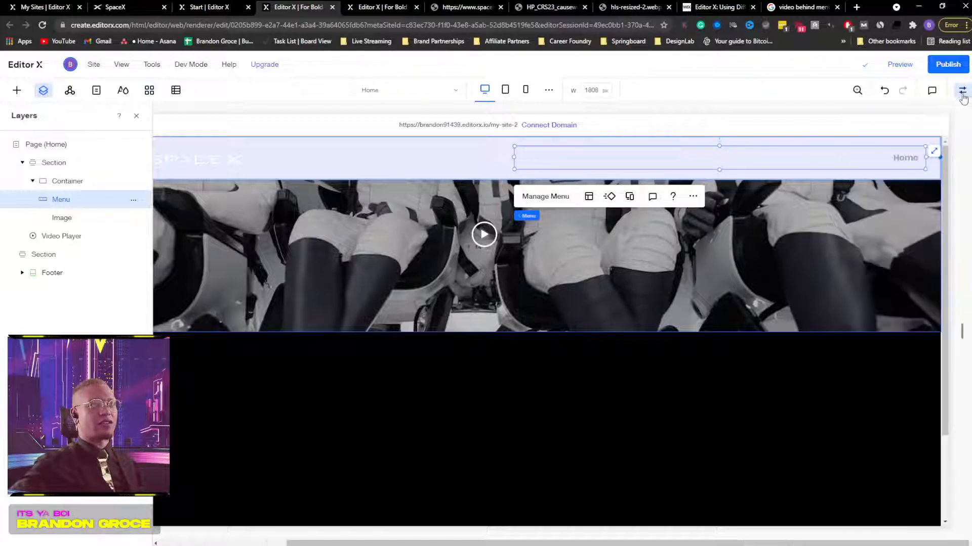
Step: Move the logo image close to the container's left edge and set its left and top margins to 30 px
{"action": "left_click", "coordinate": [135, 119]}
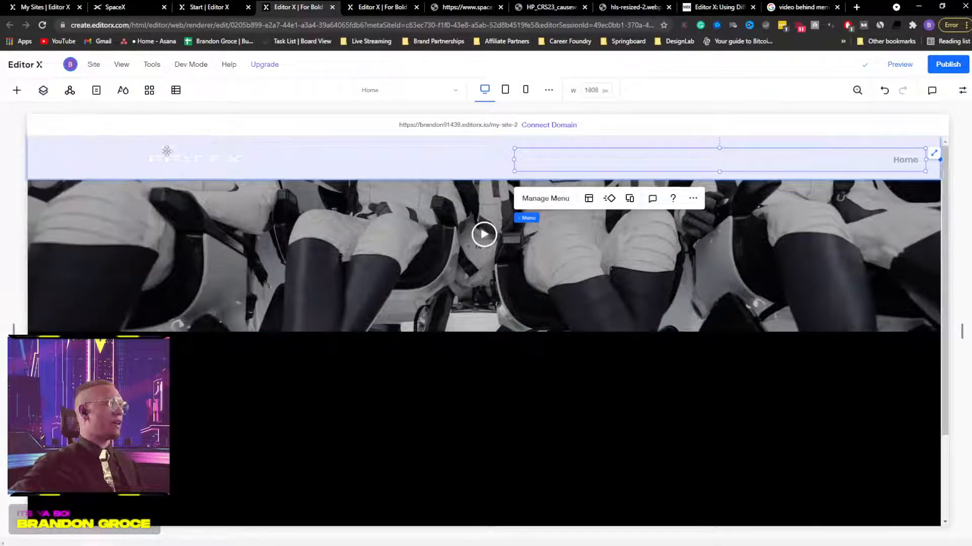
{"action": "left_click_drag", "start_coordinate": [76, 159], "coordinate": [72, 159]}
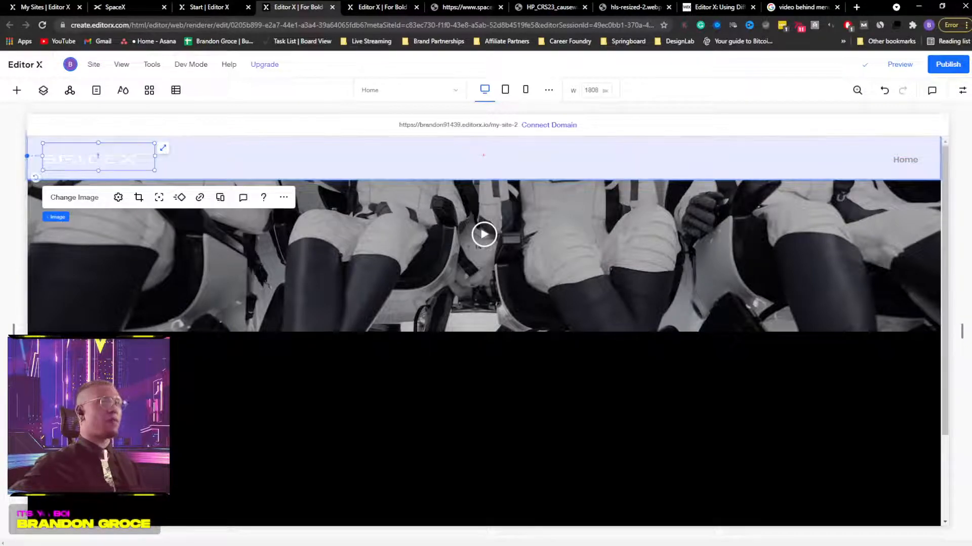
{"action": "left_click", "coordinate": [962, 91]}
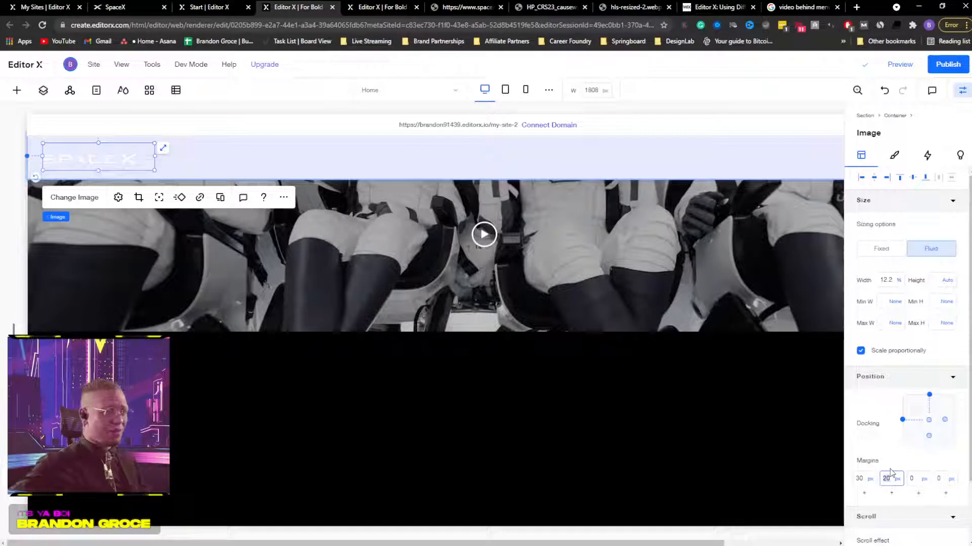
{"action": "type", "text": "30"}
{"action": "key", "text": "Return"}
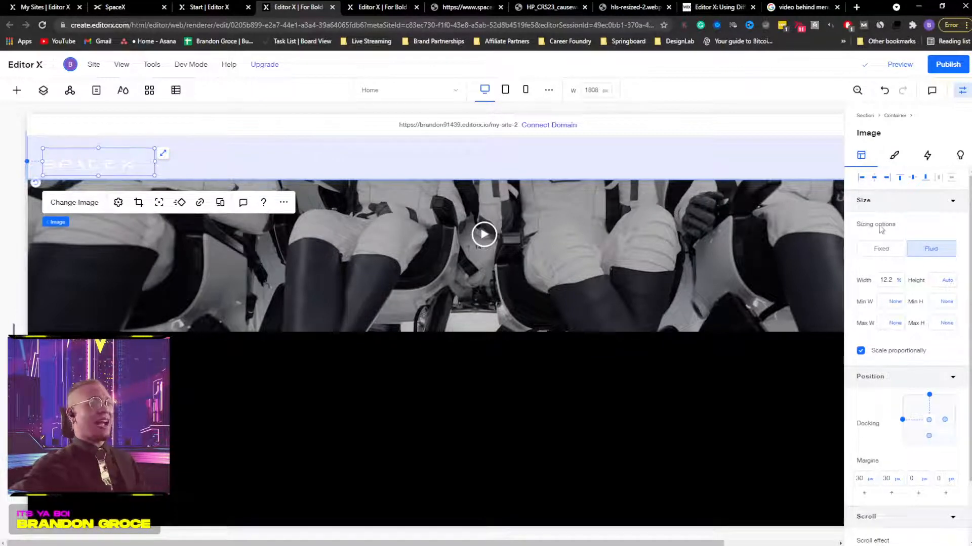
{"action": "left_click", "coordinate": [962, 91]}
Step: Make the header container's background fully transparent over the video
{"action": "left_click", "coordinate": [488, 158]}
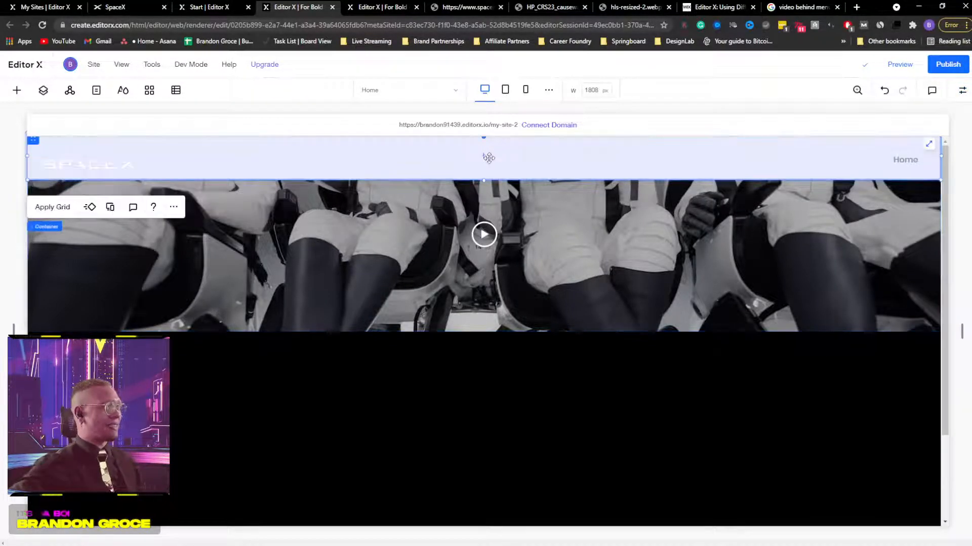
{"action": "left_click", "coordinate": [962, 91]}
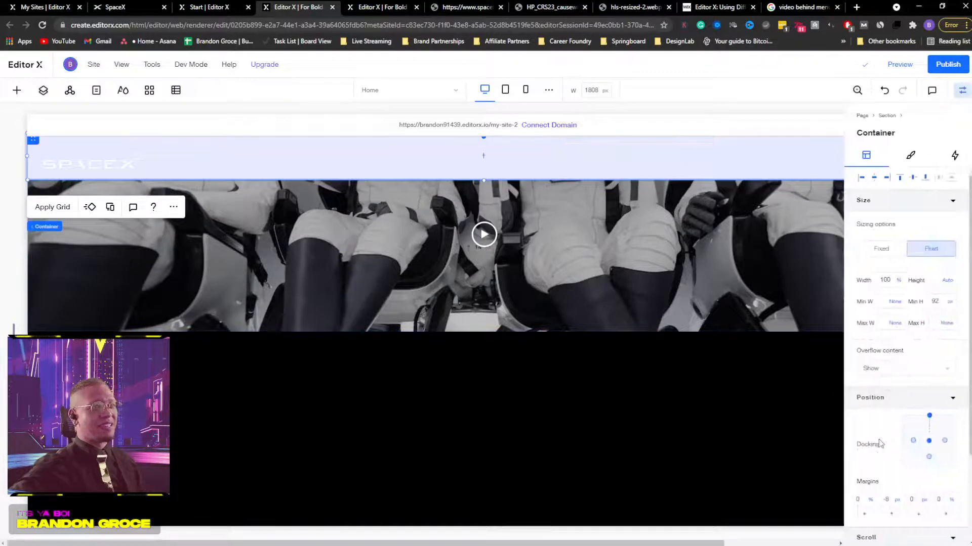
{"action": "left_click", "coordinate": [910, 155]}
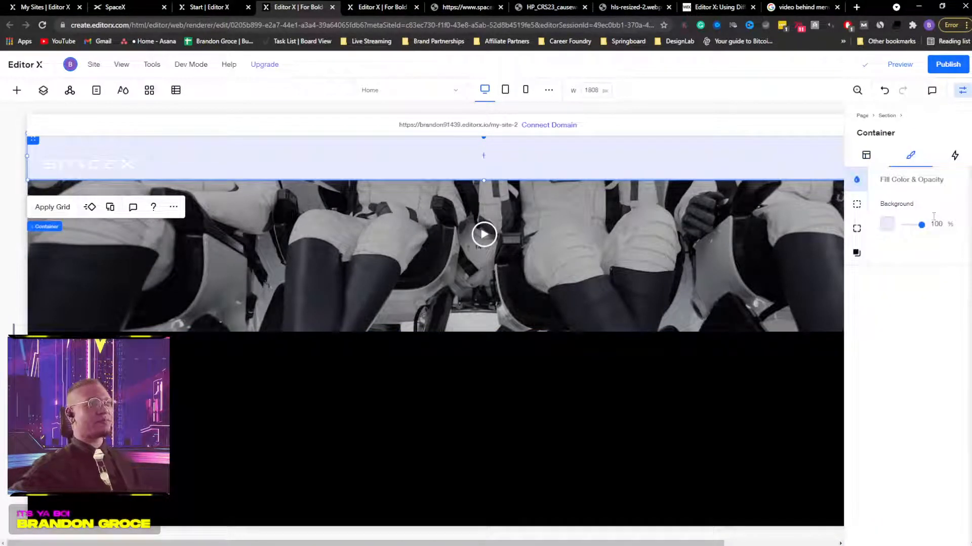
{"action": "left_click_drag", "start_coordinate": [920, 227], "coordinate": [893, 230]}
{"action": "key", "text": "ctrl+z"}
{"action": "left_click", "coordinate": [962, 91]}
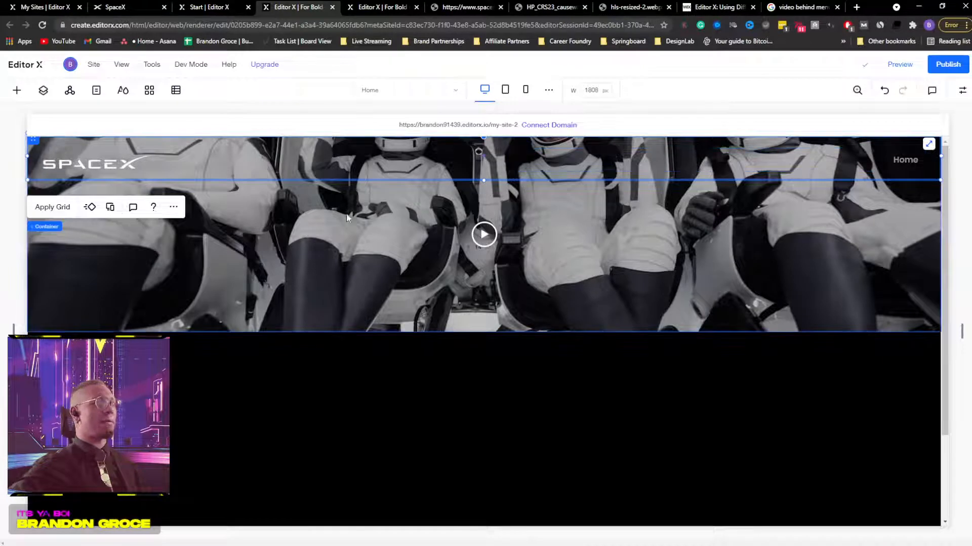
Step: Select the section holding the video and extend its bottom edge downward to make the video much taller
{"action": "left_click", "coordinate": [295, 248]}
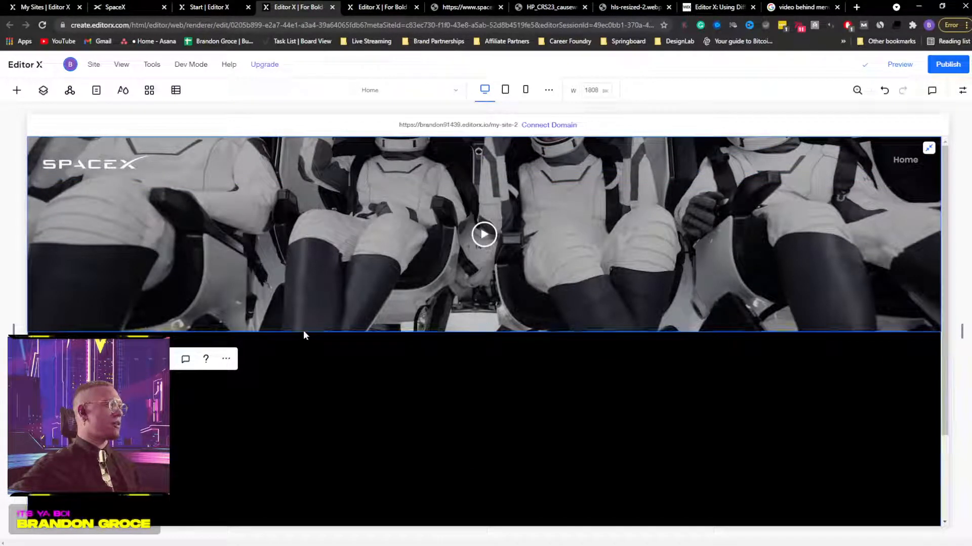
{"action": "left_click", "coordinate": [962, 91]}
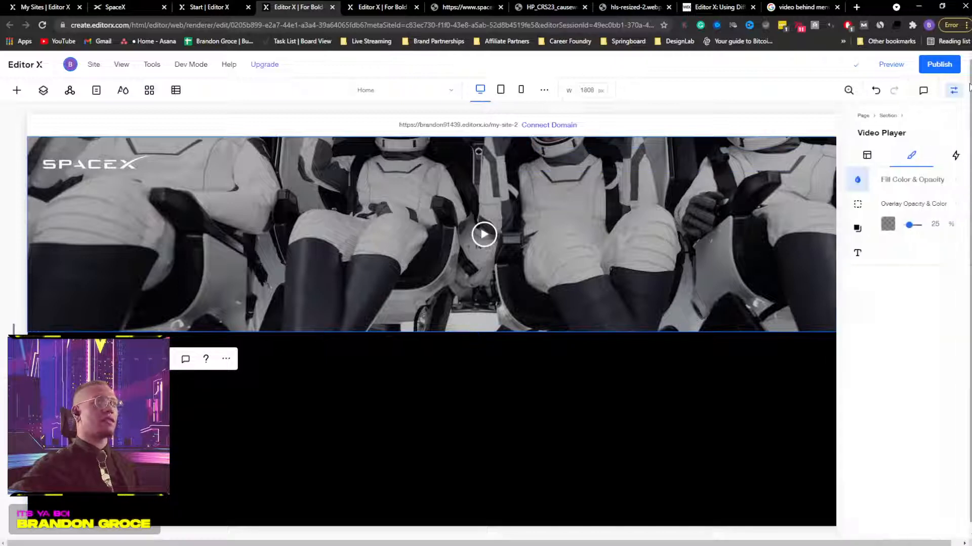
{"action": "left_click", "coordinate": [43, 91]}
{"action": "left_click", "coordinate": [54, 163]}
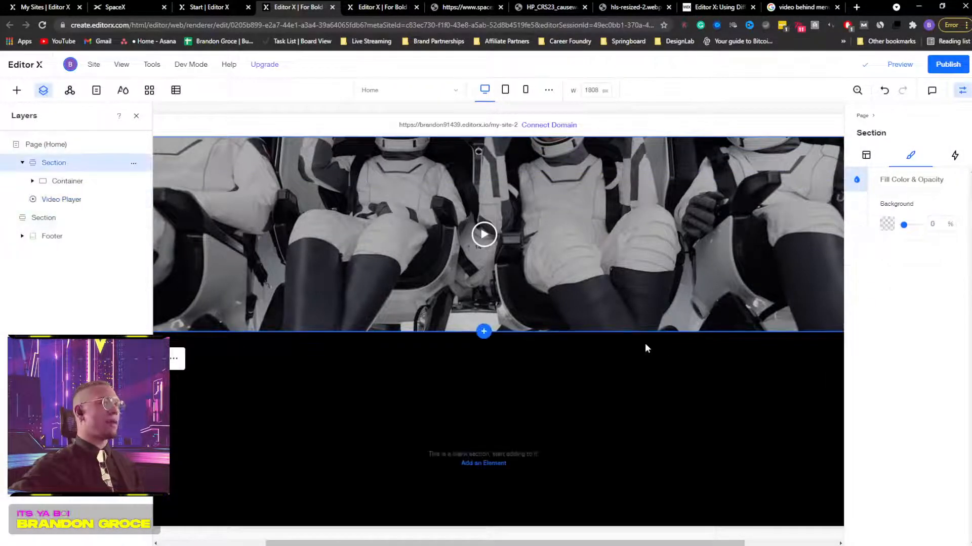
{"action": "left_click_drag", "start_coordinate": [633, 332], "coordinate": [625, 415]}
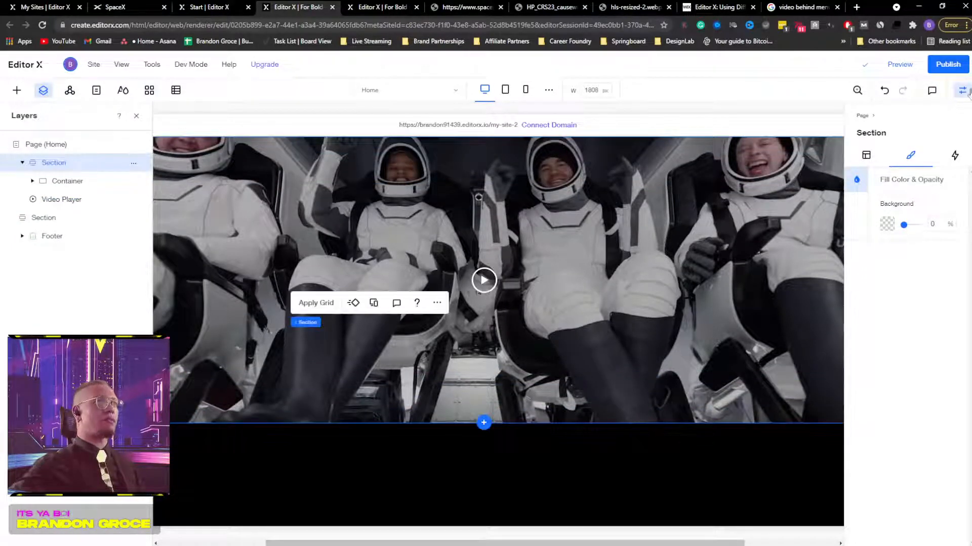
{"action": "left_click", "coordinate": [962, 90]}
{"action": "left_click", "coordinate": [135, 117]}
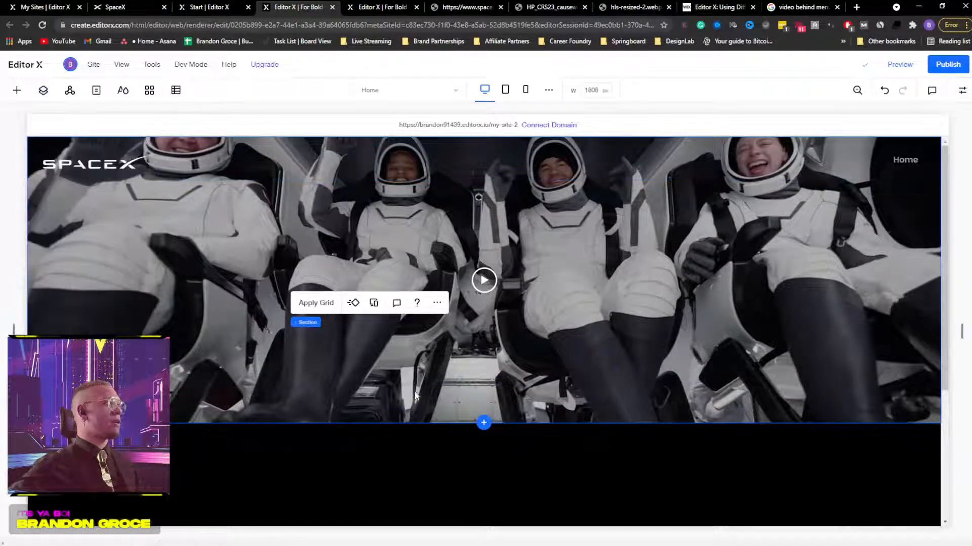
{"action": "left_click_drag", "start_coordinate": [414, 423], "coordinate": [413, 515]}
{"action": "scroll", "coordinate": [427, 365], "scroll_direction": "down", "scroll_amount": 5}
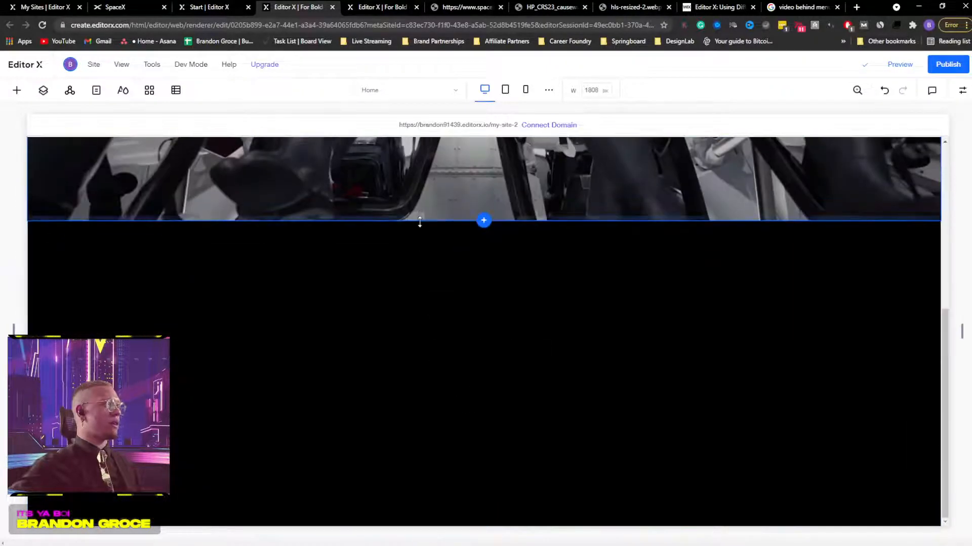
{"action": "left_click_drag", "start_coordinate": [419, 221], "coordinate": [414, 242]}
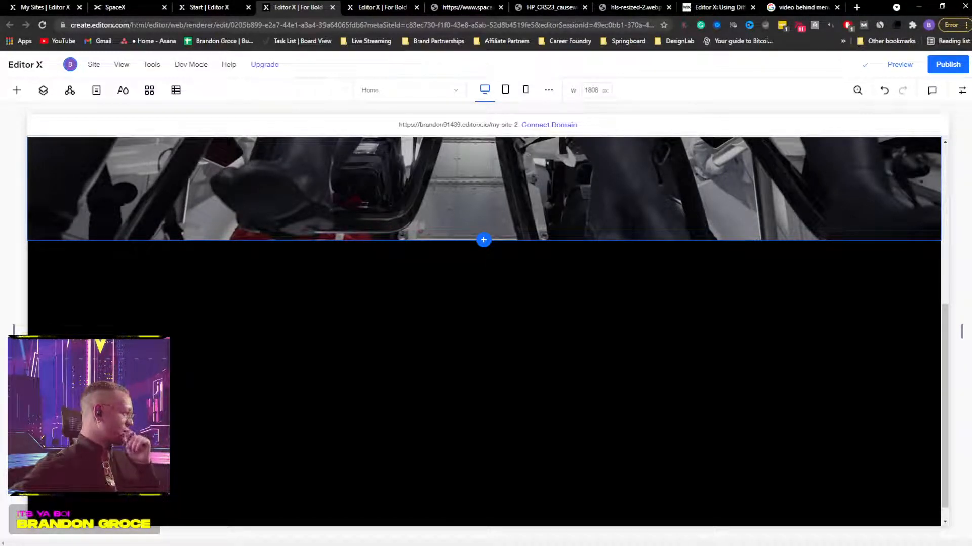
Step: Switch to the SpaceX site and examine how its "Dragon Returns to Earth" video section is laid out
{"action": "left_click", "coordinate": [220, 10]}
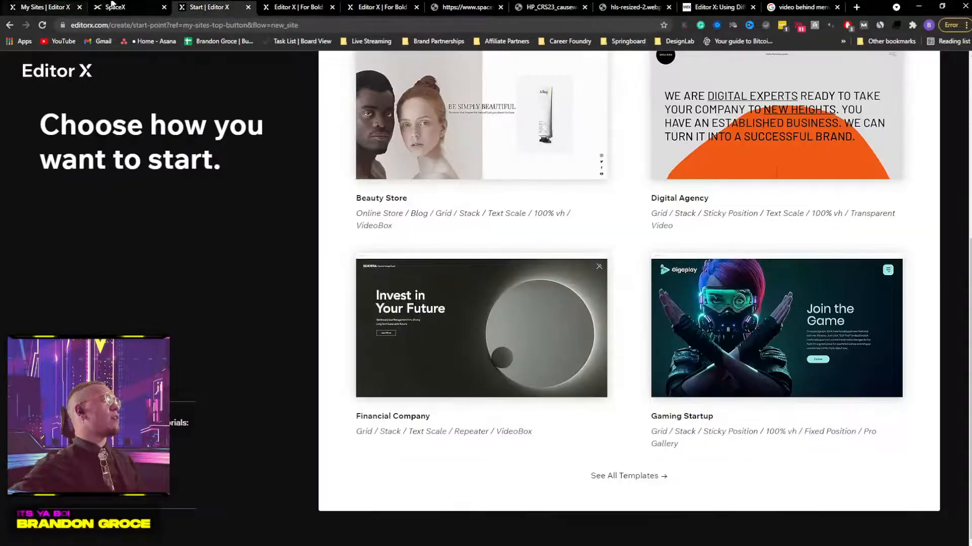
{"action": "left_click", "coordinate": [115, 7]}
{"action": "scroll", "coordinate": [496, 273], "scroll_direction": "down", "scroll_amount": 10}
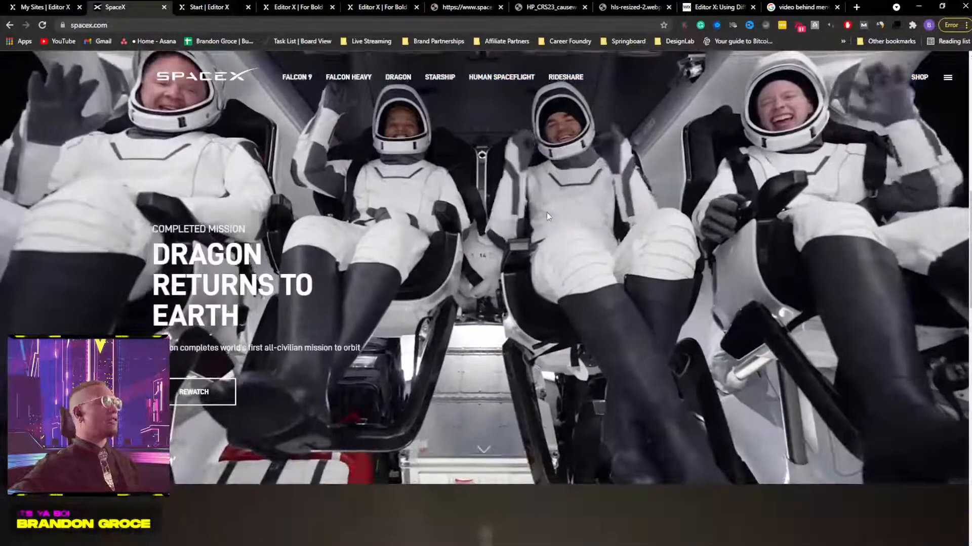
{"action": "scroll", "coordinate": [468, 242], "scroll_direction": "up", "scroll_amount": 5}
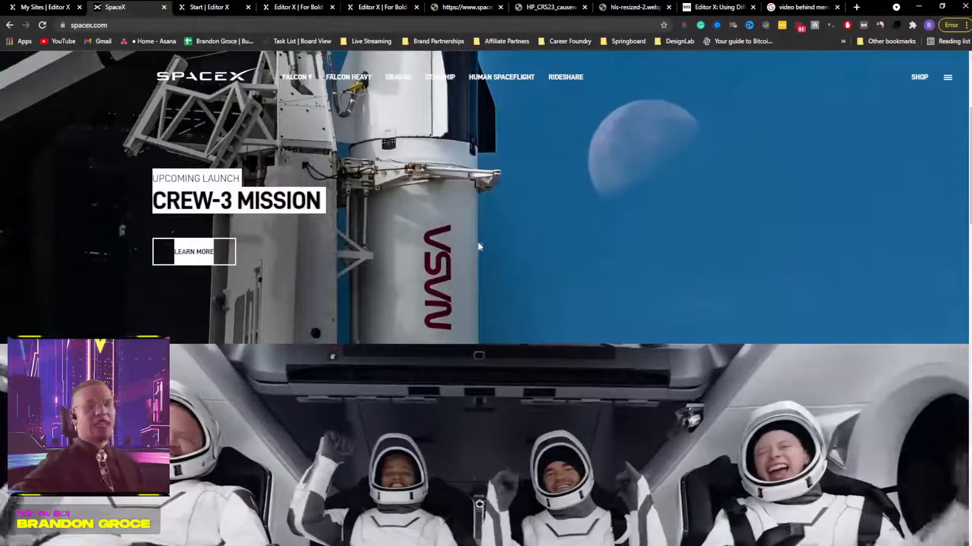
{"action": "scroll", "coordinate": [481, 244], "scroll_direction": "down", "scroll_amount": 4}
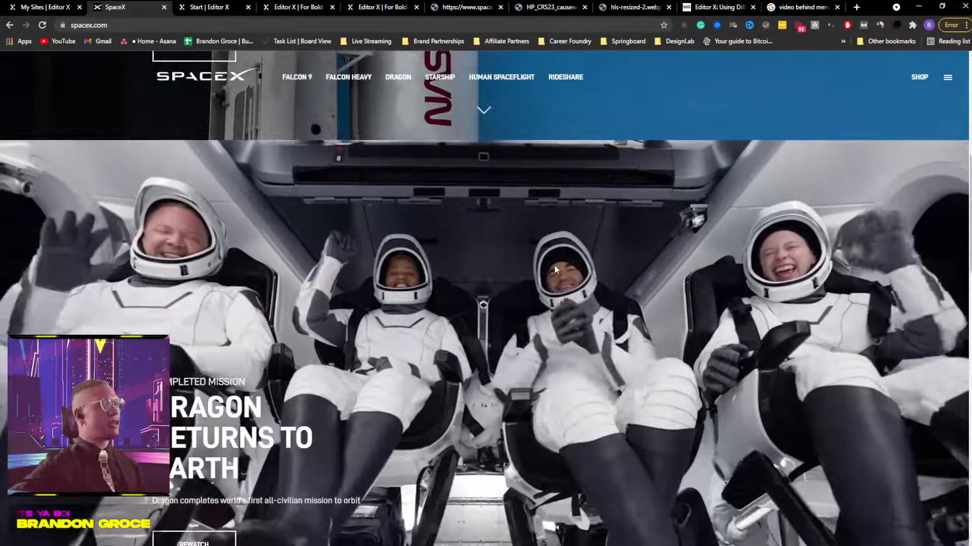
Step: Inspect the "Dragon Returns to Earth" section's code and expand its video element to reveal the source files
{"action": "right_click", "coordinate": [554, 265]}
{"action": "left_click", "coordinate": [609, 463]}
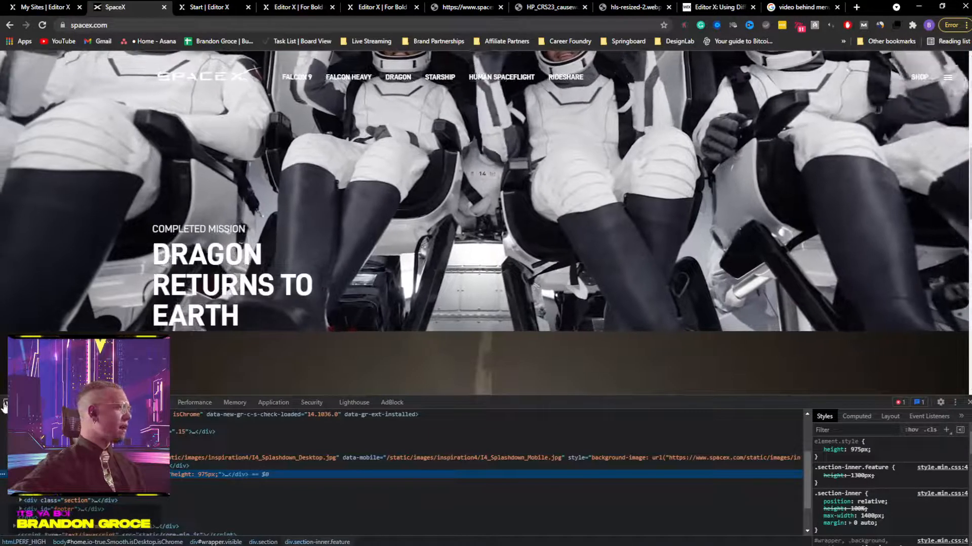
{"action": "left_click", "coordinate": [6, 403]}
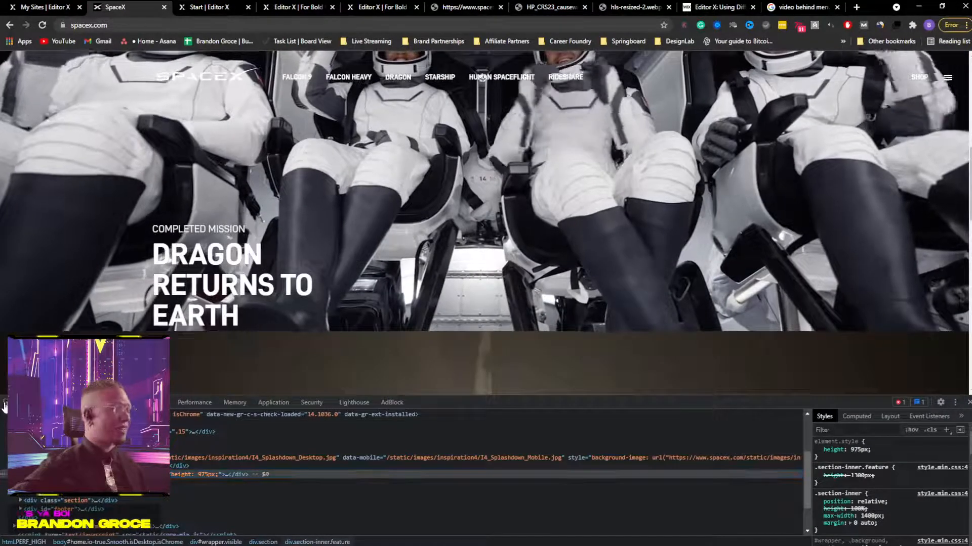
{"action": "left_click", "coordinate": [44, 200]}
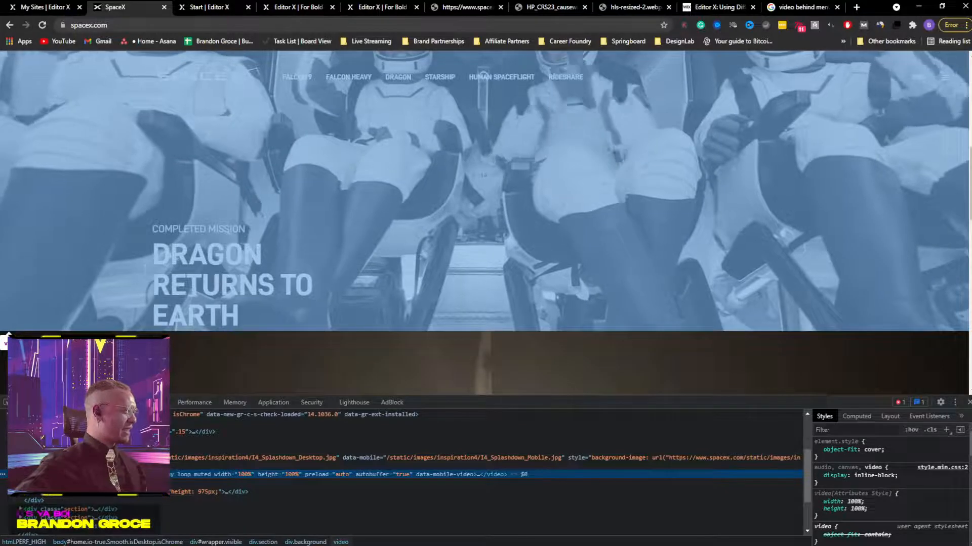
{"action": "key", "text": "Right"}
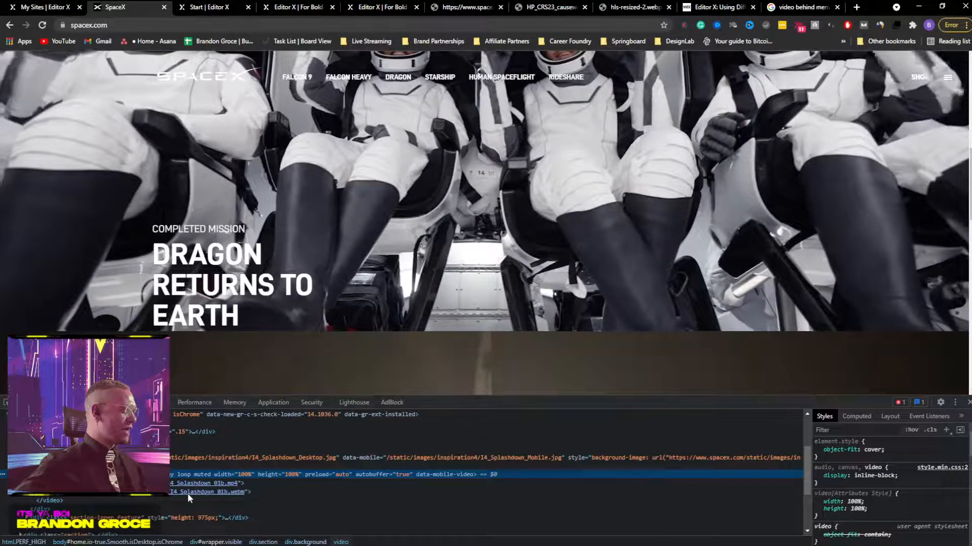
Step: Open the I4_Splashdown_01b.mp4 source file in a new tab and examine the video on its own
{"action": "right_click", "coordinate": [194, 484]}
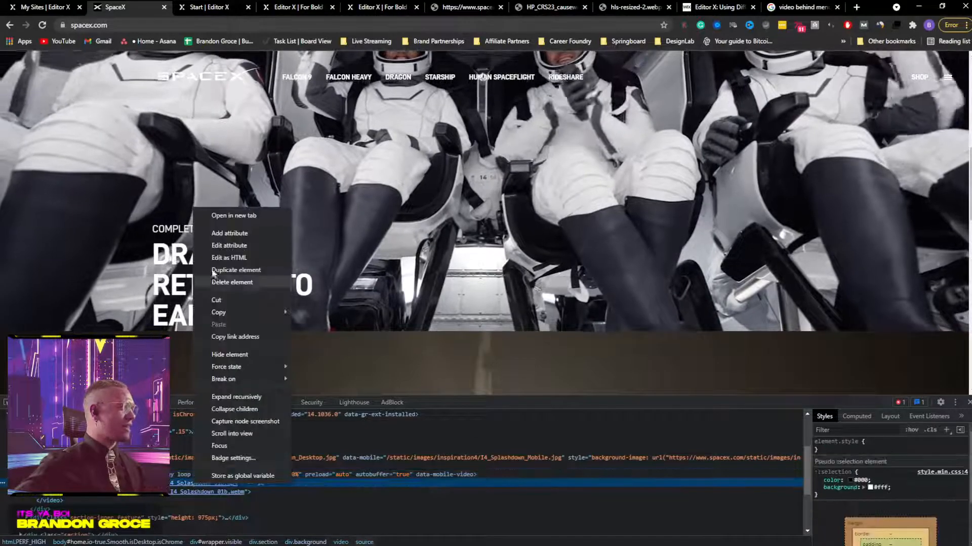
{"action": "left_click", "coordinate": [235, 217]}
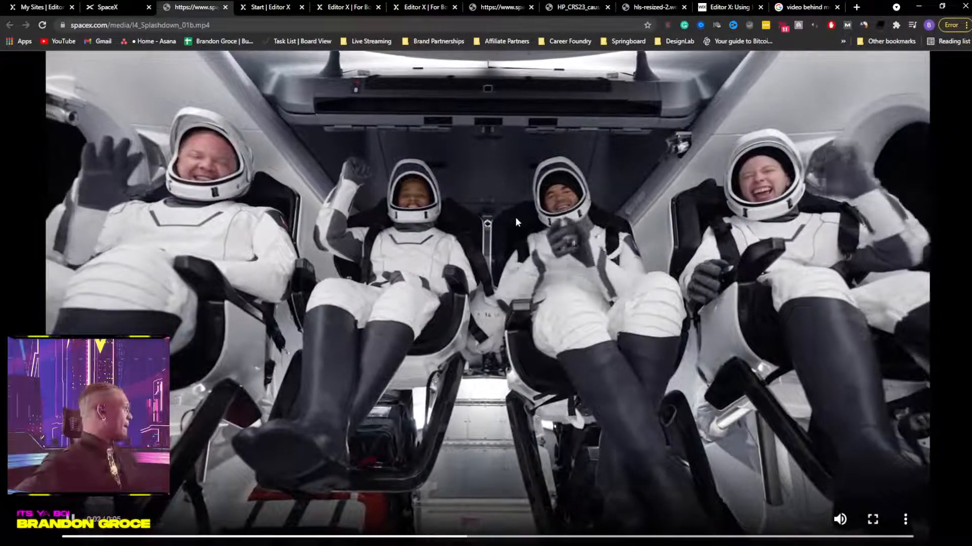
{"action": "right_click", "coordinate": [511, 230]}
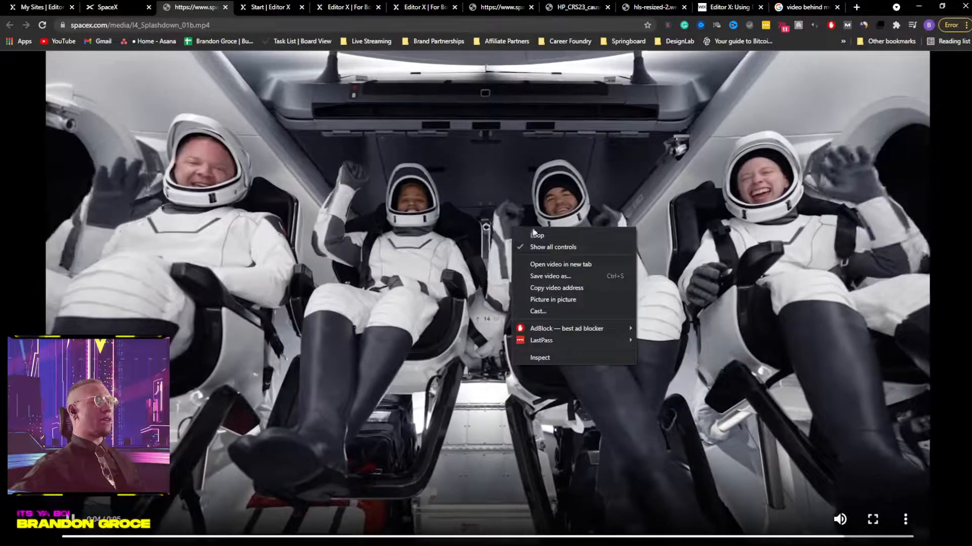
{"action": "left_click", "coordinate": [942, 156]}
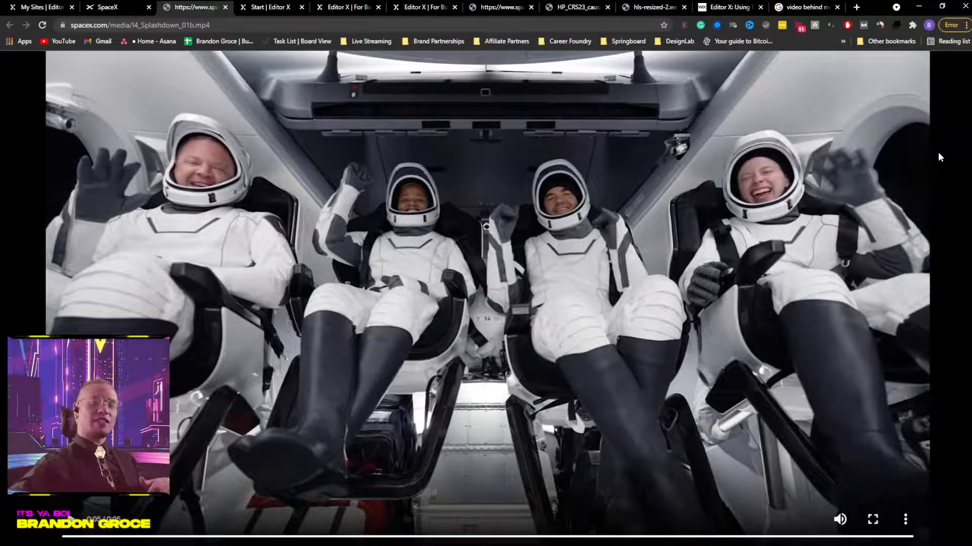
Step: Switch back to the Editor X home page, preview it at desktop size and return to editing
{"action": "left_click", "coordinate": [126, 6]}
{"action": "left_click", "coordinate": [271, 7]}
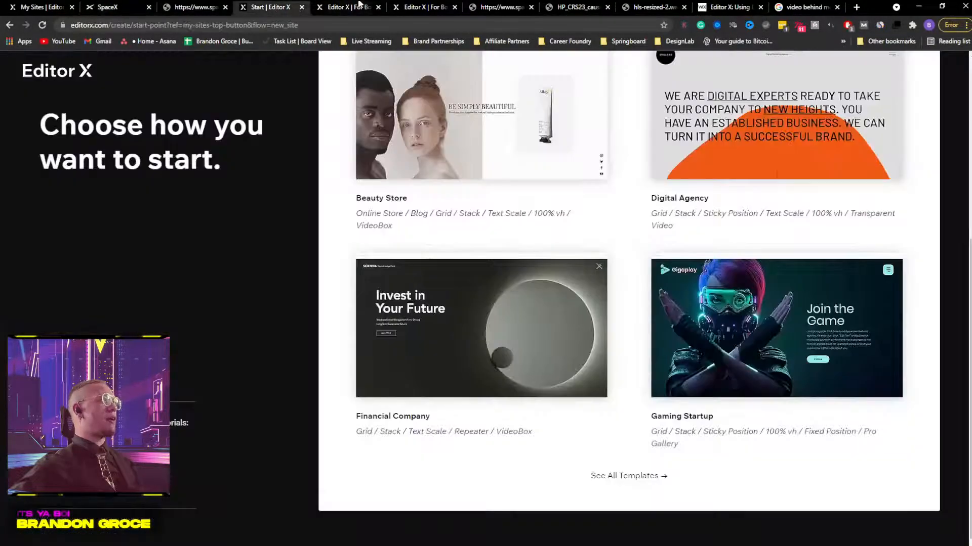
{"action": "left_click", "coordinate": [359, 6]}
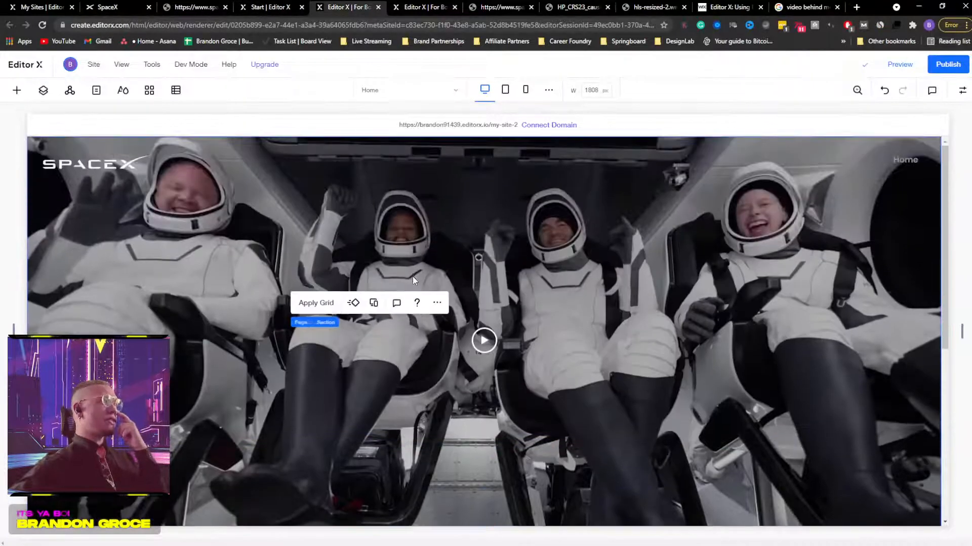
{"action": "left_click", "coordinate": [902, 65]}
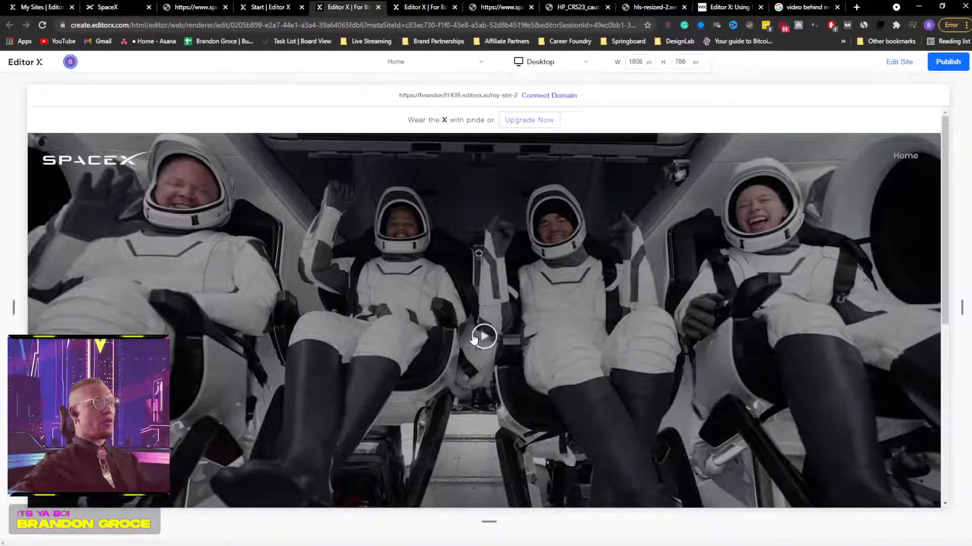
{"action": "left_click", "coordinate": [900, 62]}
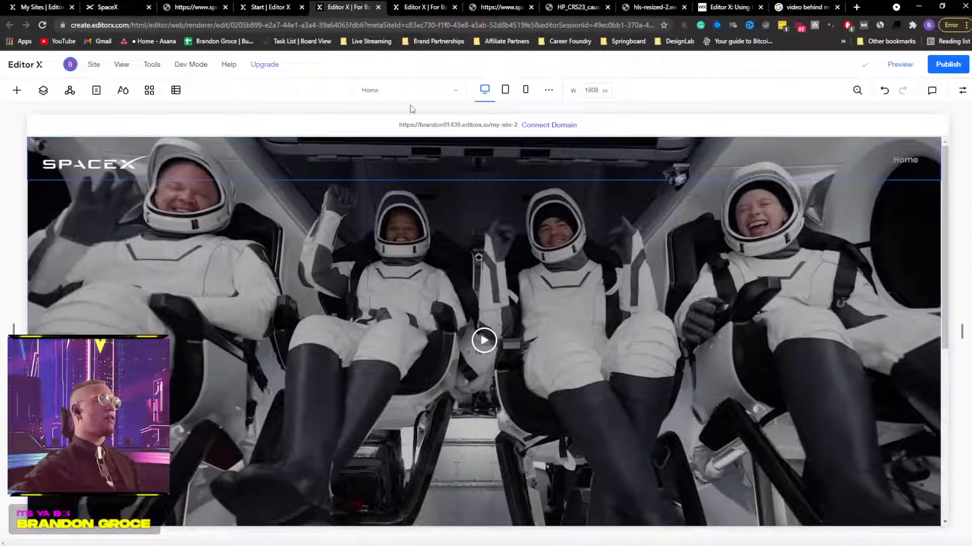
Step: Save the site's changes and dismiss the publish dialog without publishing
{"action": "left_click", "coordinate": [864, 66]}
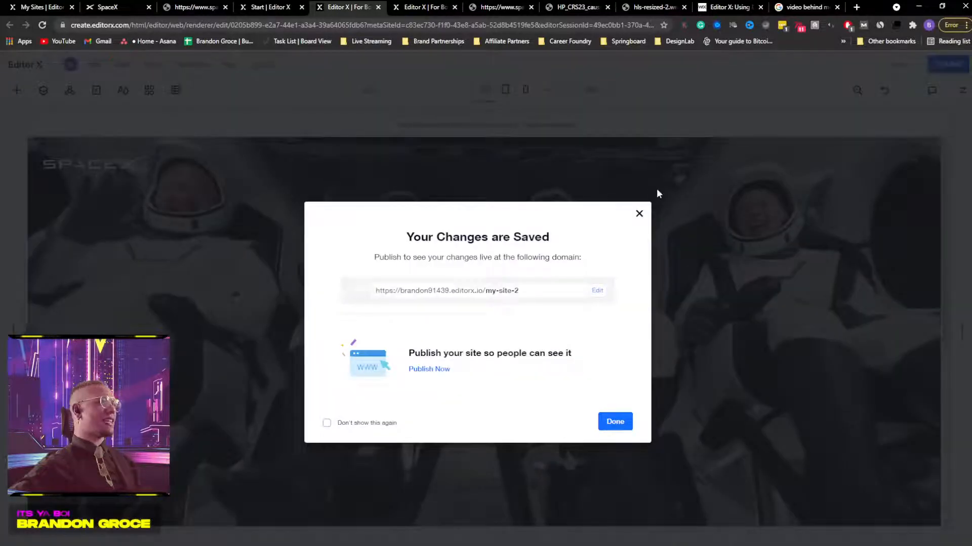
{"action": "left_click", "coordinate": [639, 213]}
{"action": "left_click", "coordinate": [864, 65]}
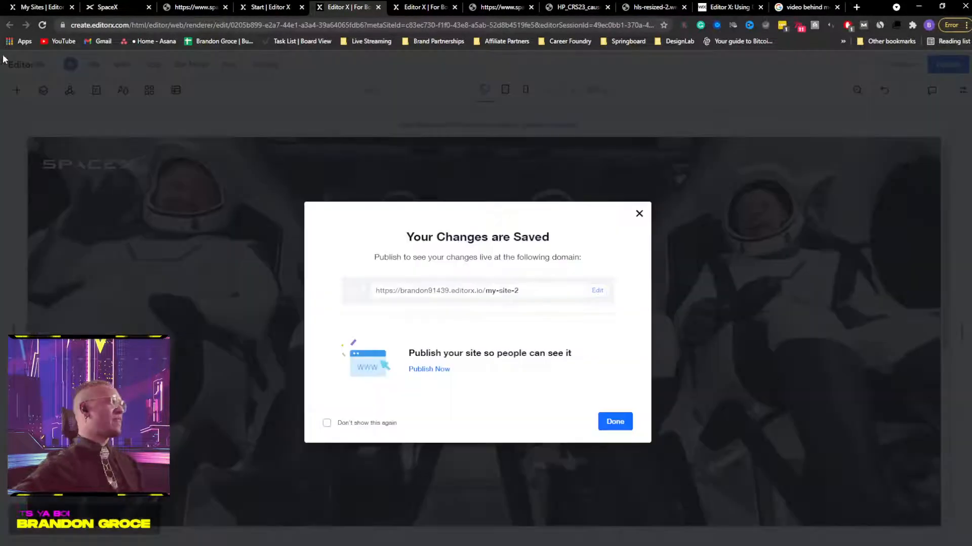
{"action": "left_click", "coordinate": [552, 202]}
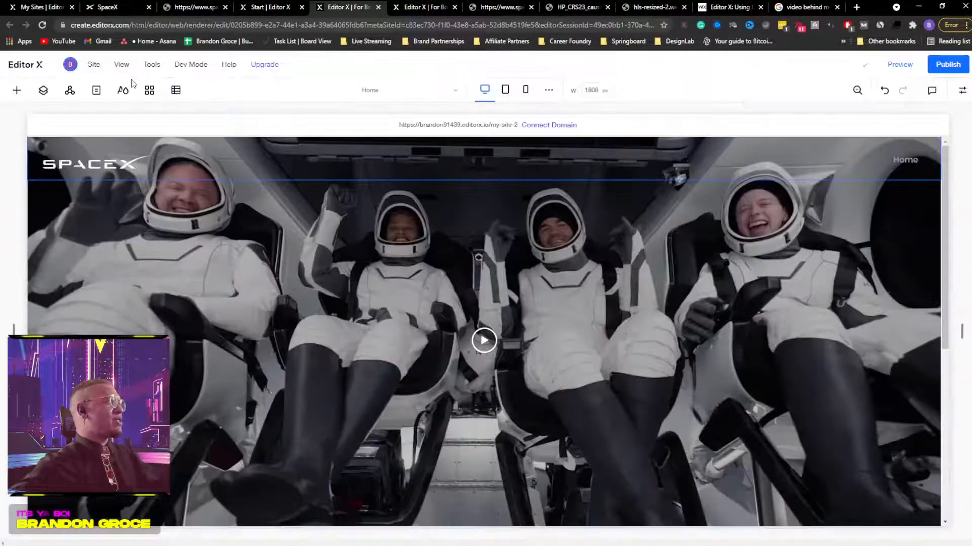
Step: Close the developer tools on the SpaceX site, examine the full Dragon video section and return to the Editor X page
{"action": "left_click", "coordinate": [108, 7]}
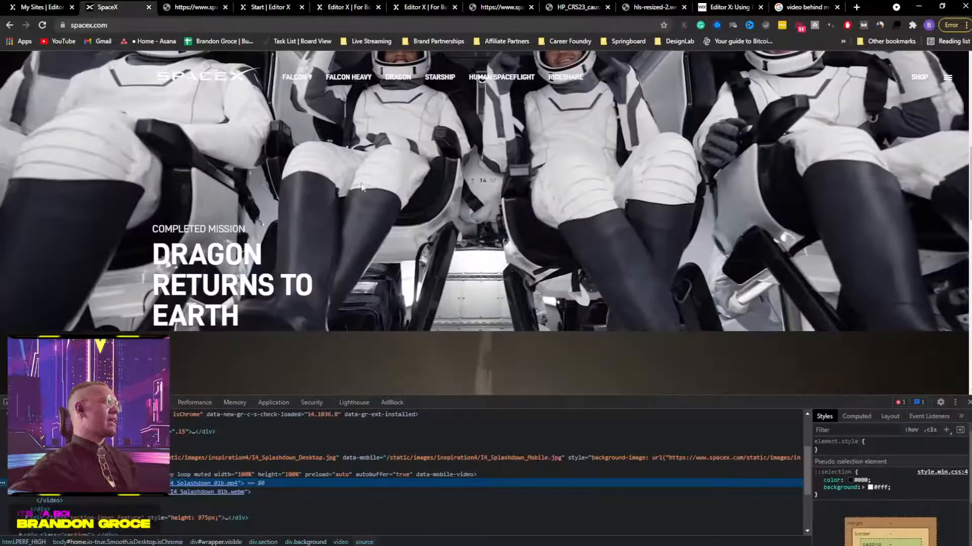
{"action": "key", "text": "F12"}
{"action": "scroll", "coordinate": [409, 347], "scroll_direction": "down", "scroll_amount": 1}
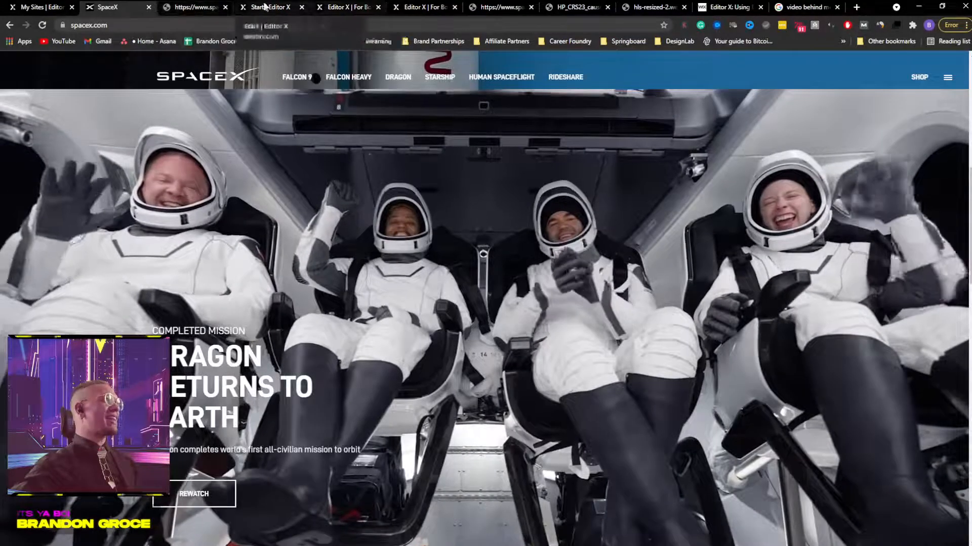
{"action": "left_click", "coordinate": [349, 7]}
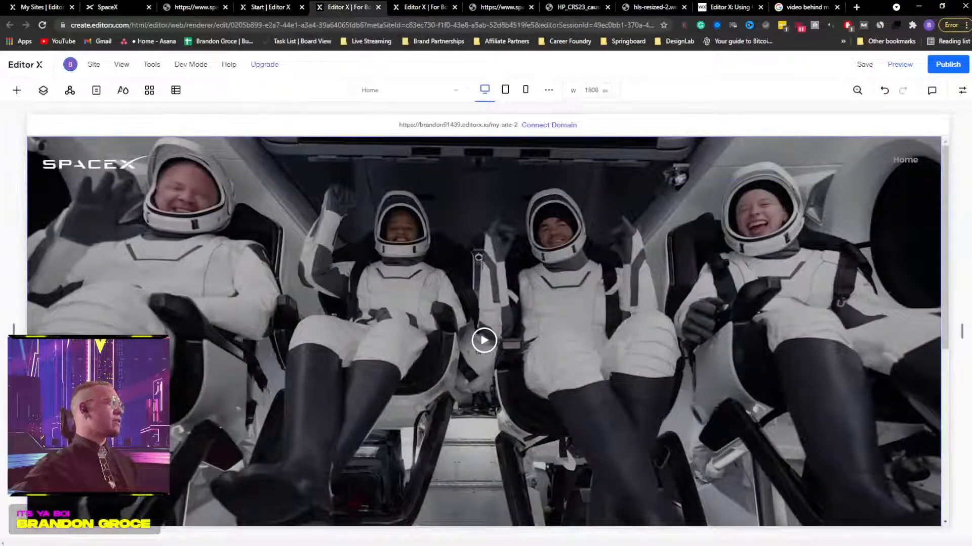
Step: Show the page's layers and examine the actions available for the video player in the first section
{"action": "scroll", "coordinate": [215, 347], "scroll_direction": "down", "scroll_amount": 1}
{"action": "left_click", "coordinate": [43, 90]}
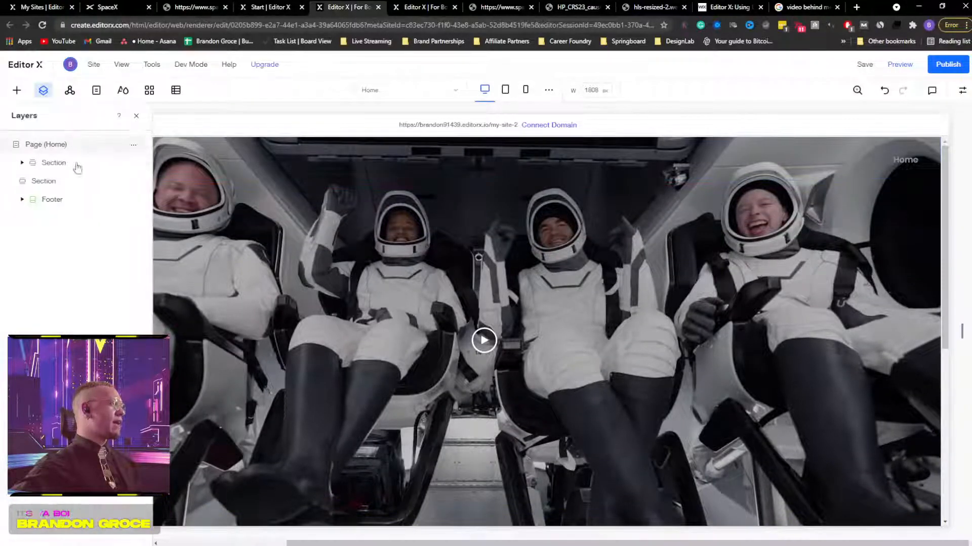
{"action": "left_click", "coordinate": [46, 162]}
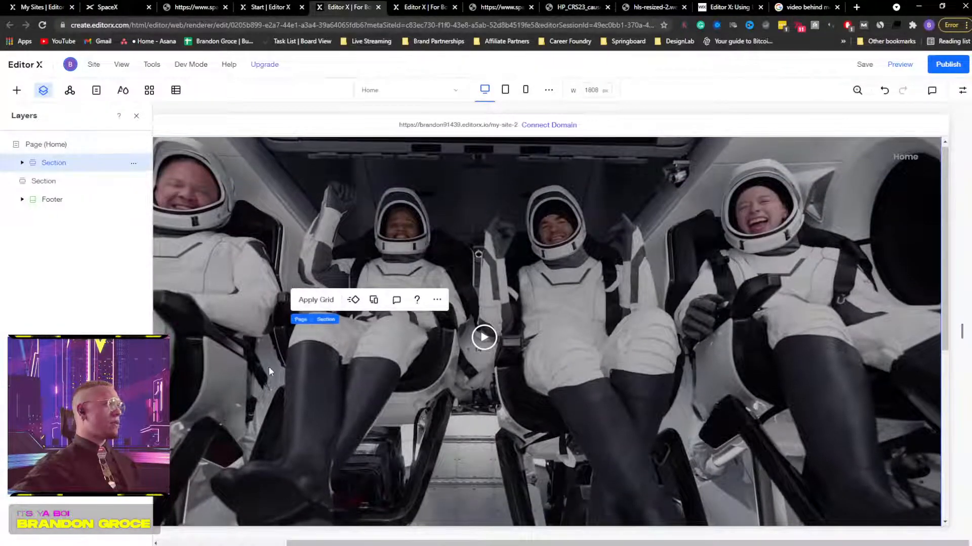
{"action": "right_click", "coordinate": [269, 371]}
{"action": "mouse_move", "coordinate": [320, 304]}
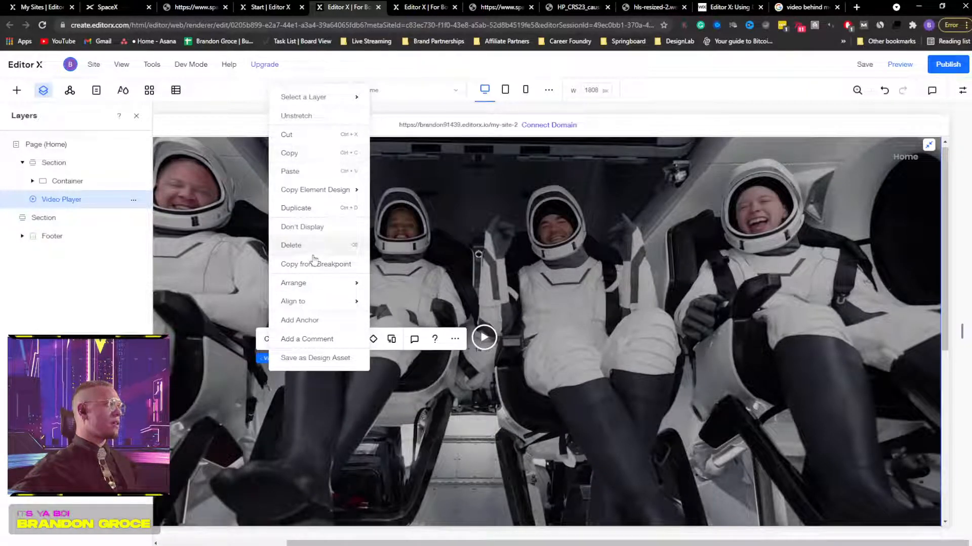
{"action": "right_click", "coordinate": [230, 203]}
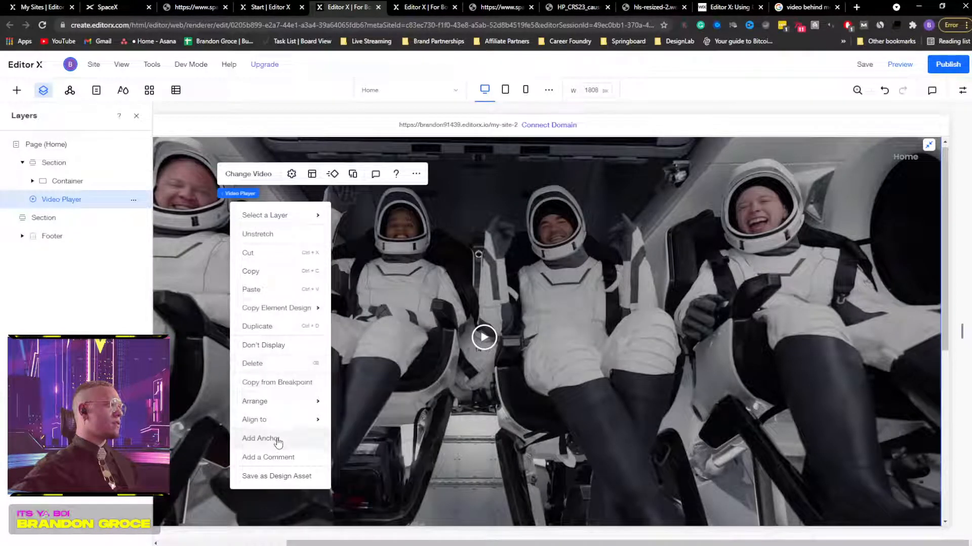
Step: Add a Heading 1 text element over the left half of the video, below the SpaceX logo
{"action": "left_click", "coordinate": [17, 91]}
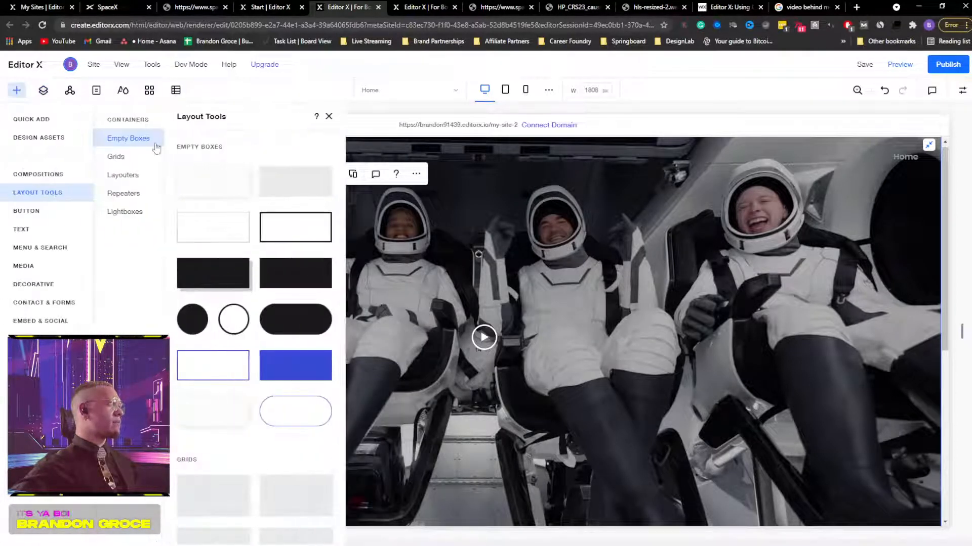
{"action": "left_click", "coordinate": [56, 237]}
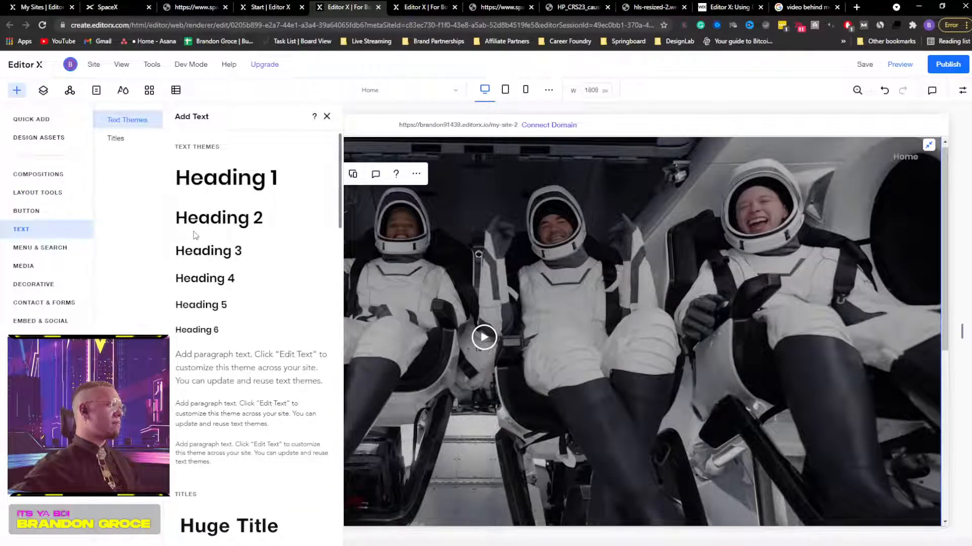
{"action": "left_click_drag", "start_coordinate": [282, 177], "coordinate": [383, 304]}
{"action": "left_click_drag", "start_coordinate": [287, 328], "coordinate": [243, 330]}
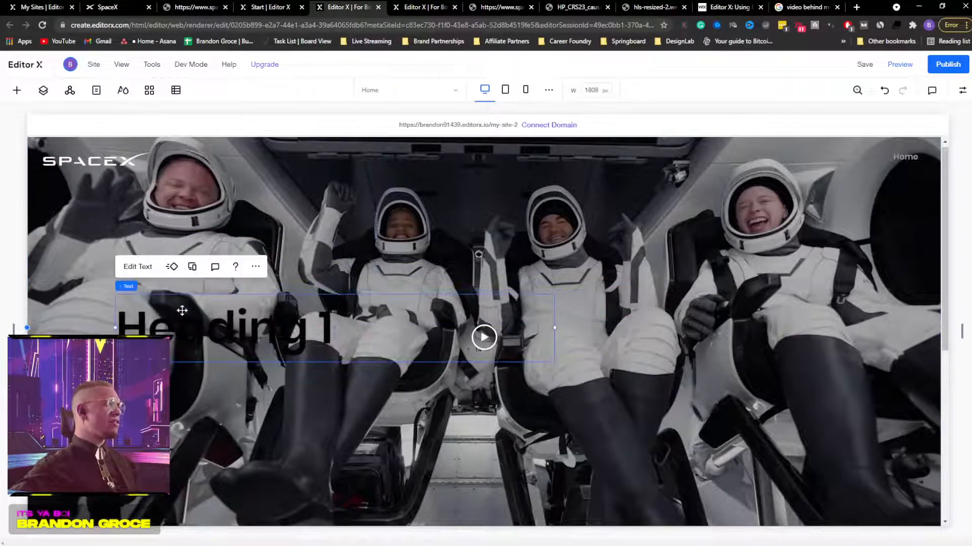
Step: Move the Heading 1 text slightly up and to the left over the video
{"action": "right_click", "coordinate": [429, 237]}
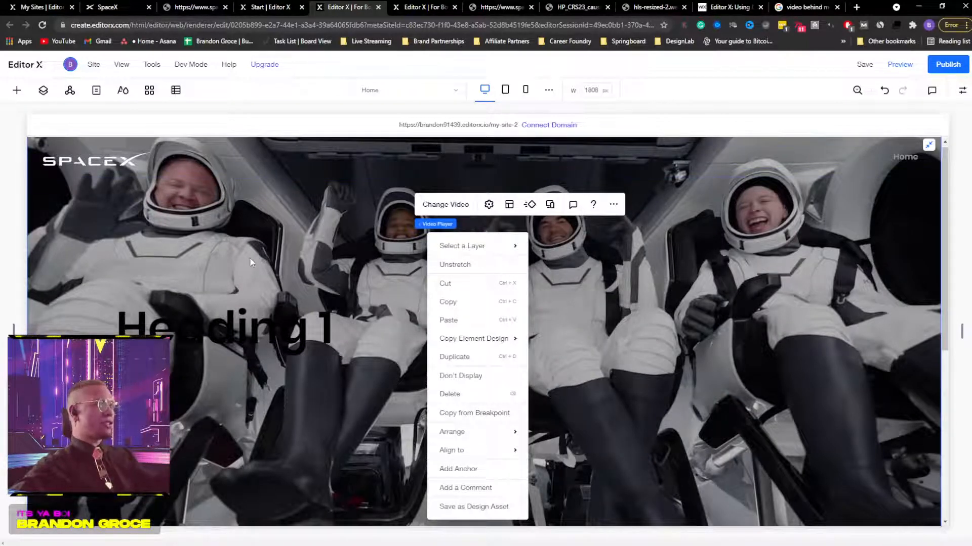
{"action": "left_click", "coordinate": [254, 326]}
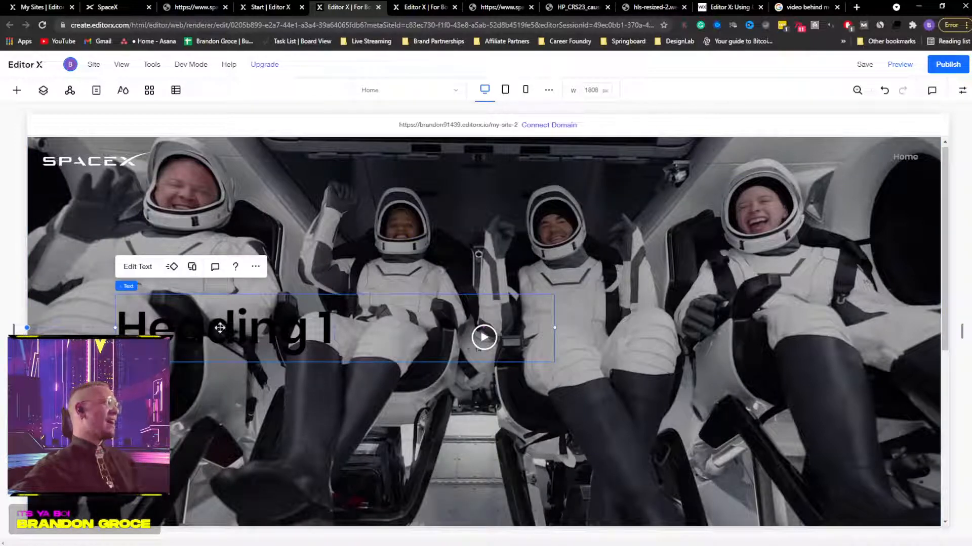
{"action": "left_click_drag", "start_coordinate": [219, 328], "coordinate": [207, 312]}
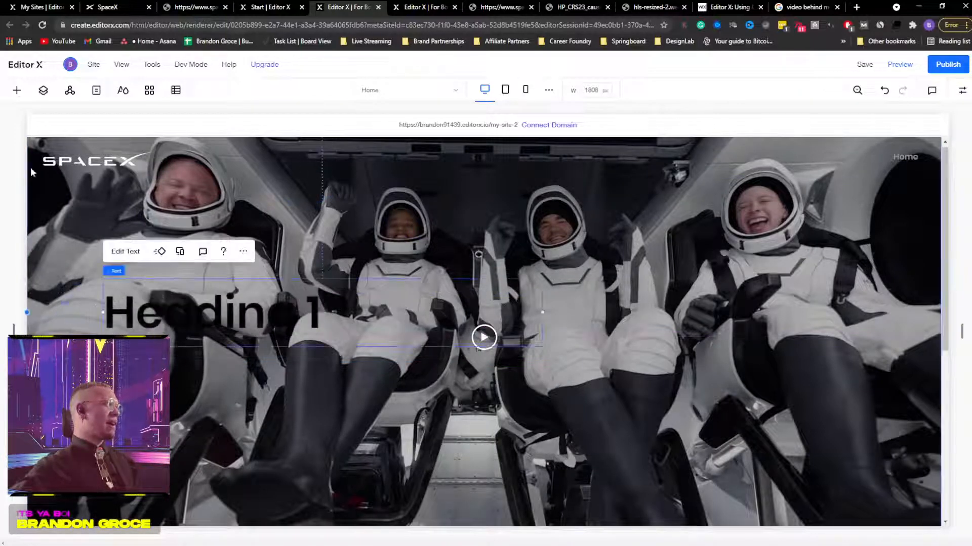
{"action": "left_click", "coordinate": [17, 90]}
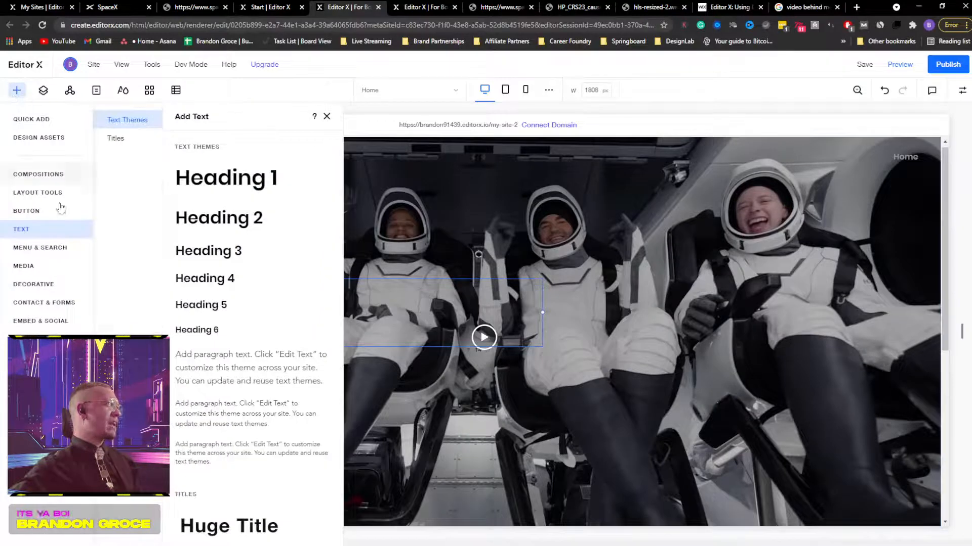
{"action": "left_click", "coordinate": [327, 116]}
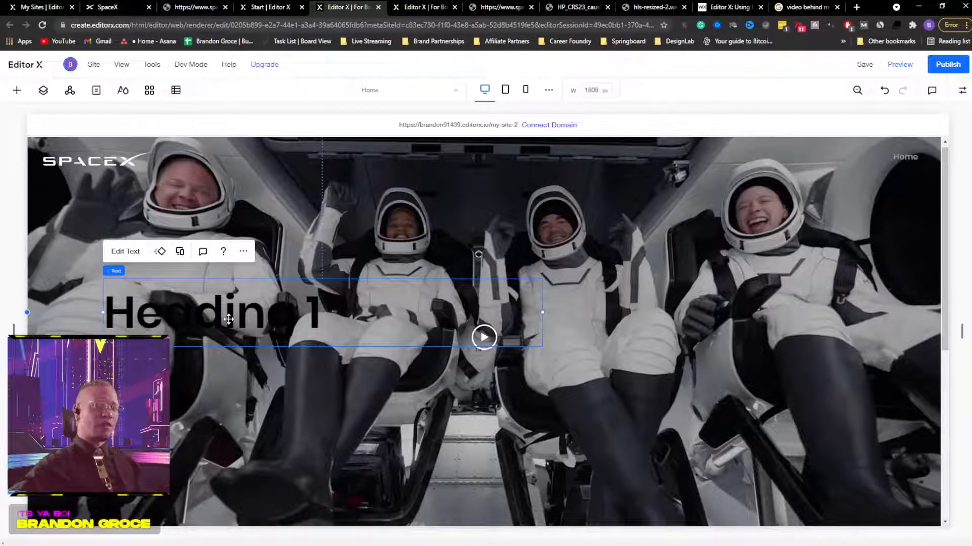
Step: Copy the "DRAGON RETURNS TO EARTH" title from the SpaceX site and return to the Editor X page
{"action": "left_click", "coordinate": [108, 7]}
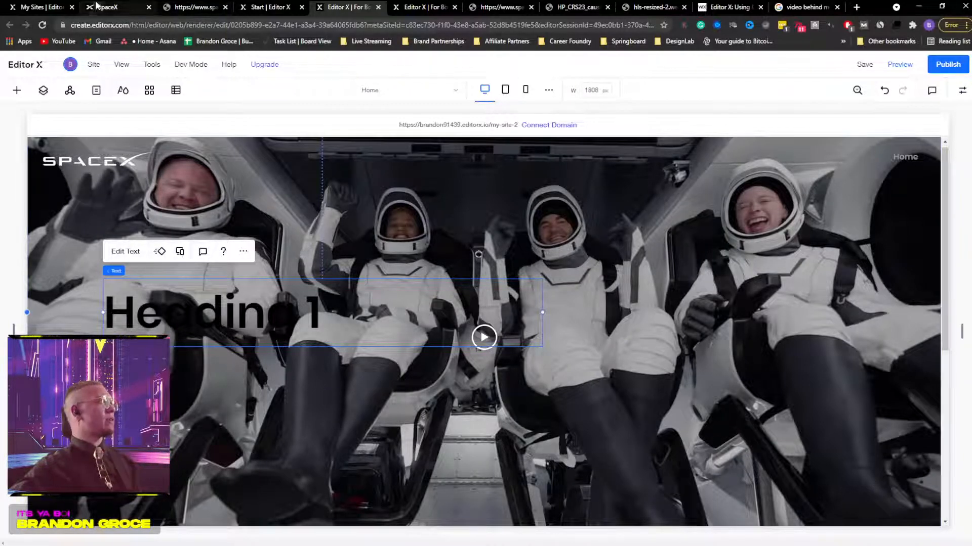
{"action": "left_click_drag", "start_coordinate": [155, 348], "coordinate": [263, 426]}
{"action": "key", "text": "ctrl+c"}
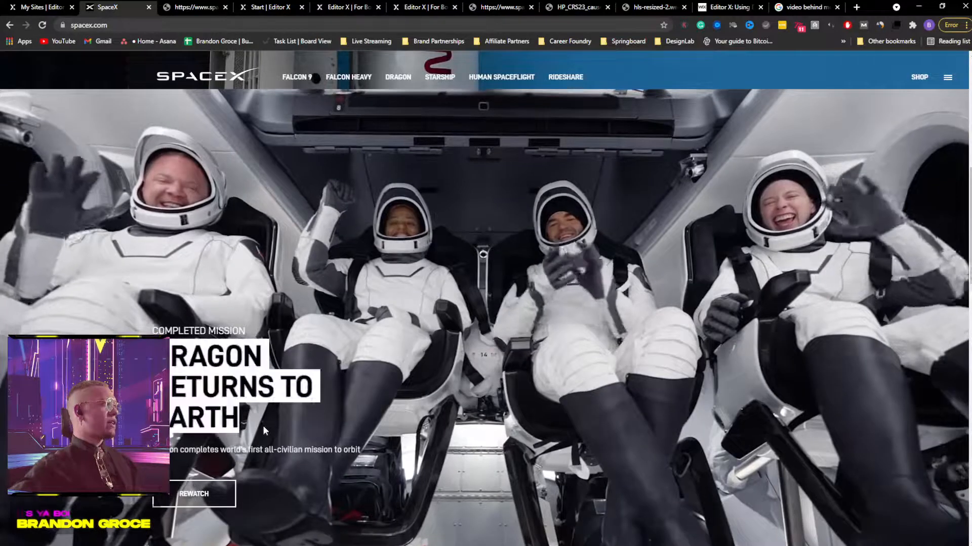
{"action": "left_click", "coordinate": [194, 7]}
{"action": "left_click", "coordinate": [246, 7]}
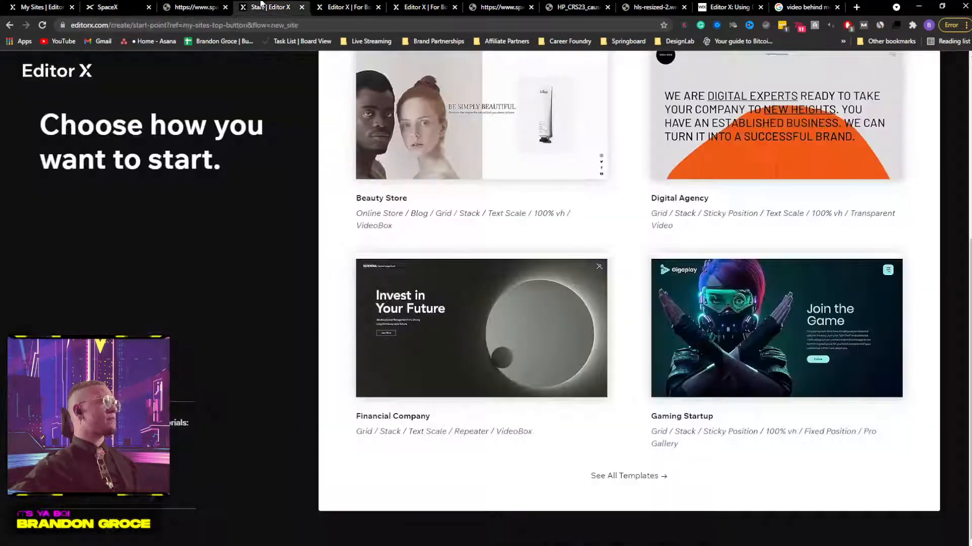
{"action": "left_click", "coordinate": [345, 7]}
Step: Replace the Heading 1 placeholder with the copied "DRAGON RETURNS TO EARTH" text and move it slightly down and to the left
{"action": "double_click", "coordinate": [197, 311]}
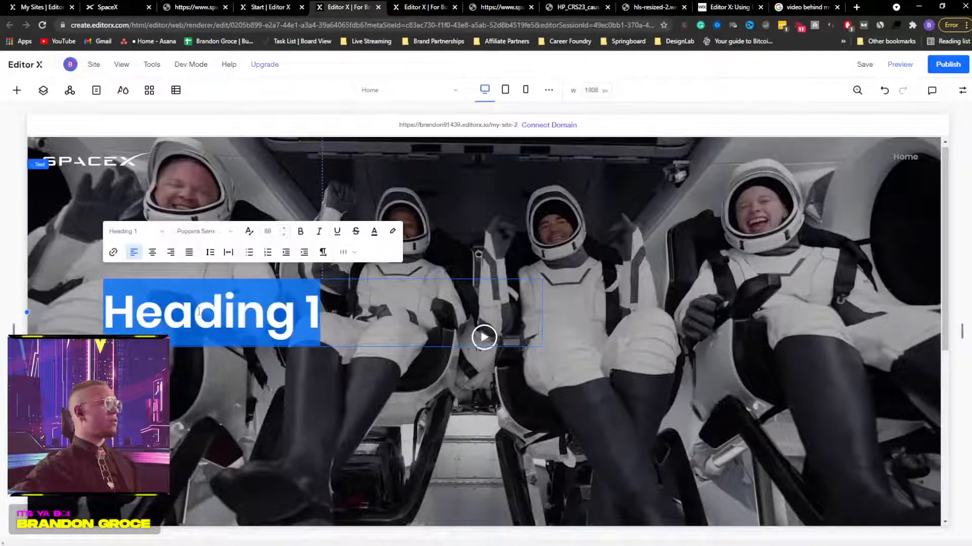
{"action": "key", "text": "ctrl+v"}
{"action": "left_click", "coordinate": [940, 260]}
{"action": "left_click_drag", "start_coordinate": [204, 305], "coordinate": [192, 326]}
Step: Change the font of the "DRAGON RETURNS TO EARTH" heading to D DIN Bold
{"action": "left_click", "coordinate": [112, 273]}
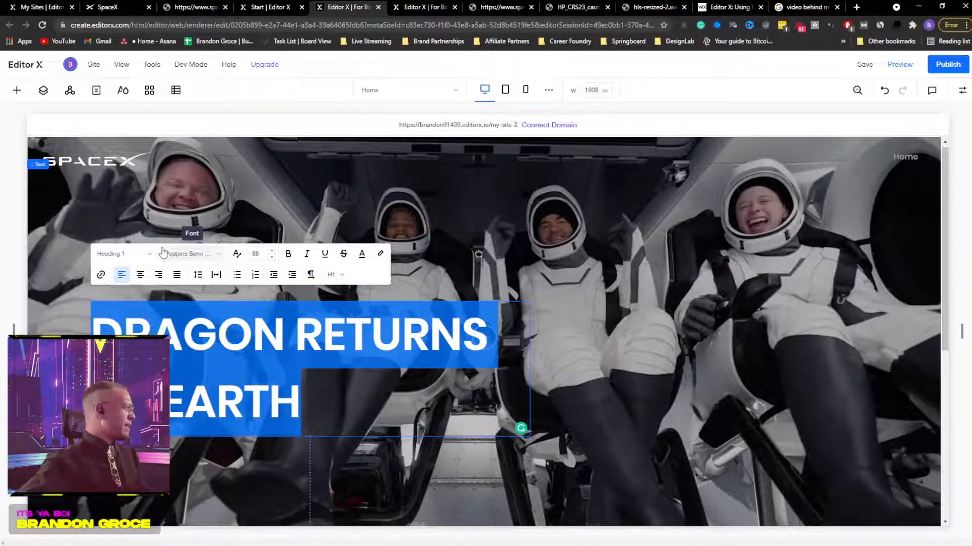
{"action": "left_click", "coordinate": [216, 255]}
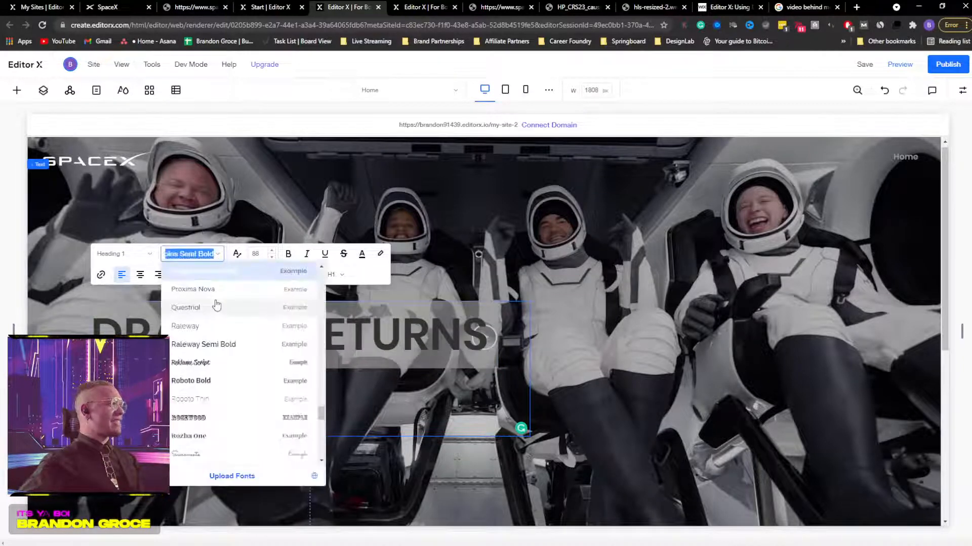
{"action": "scroll", "coordinate": [218, 308], "scroll_direction": "up", "scroll_amount": 10}
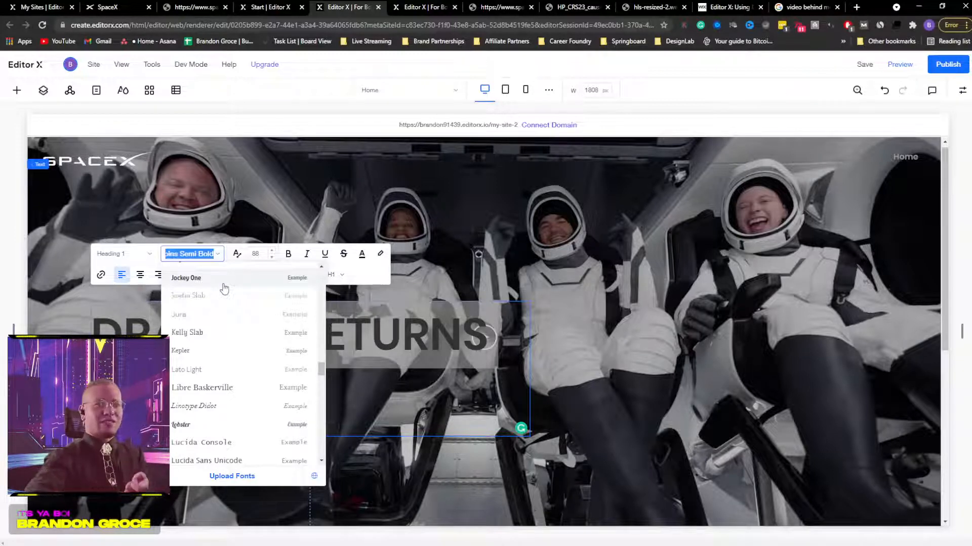
{"action": "scroll", "coordinate": [212, 298], "scroll_direction": "up", "scroll_amount": 10}
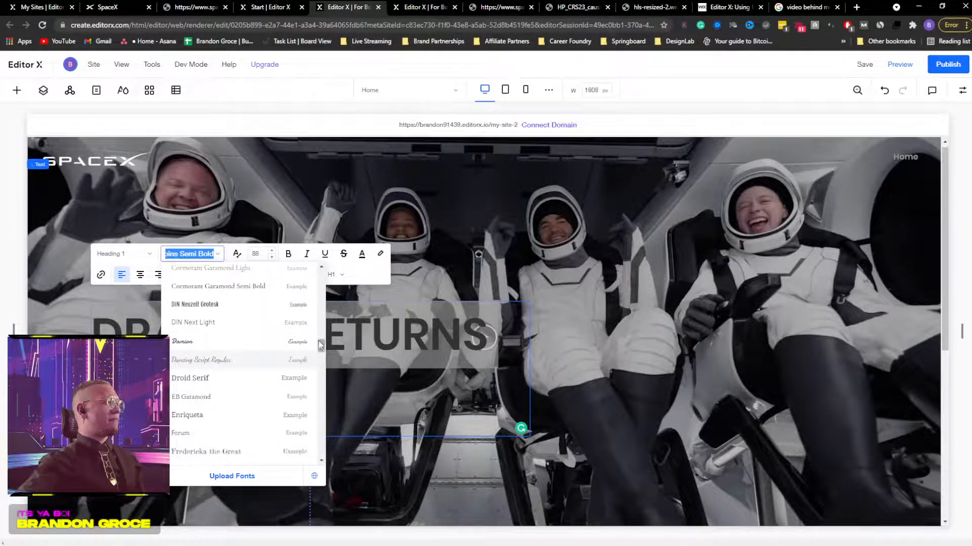
{"action": "left_click_drag", "start_coordinate": [320, 338], "coordinate": [319, 278]}
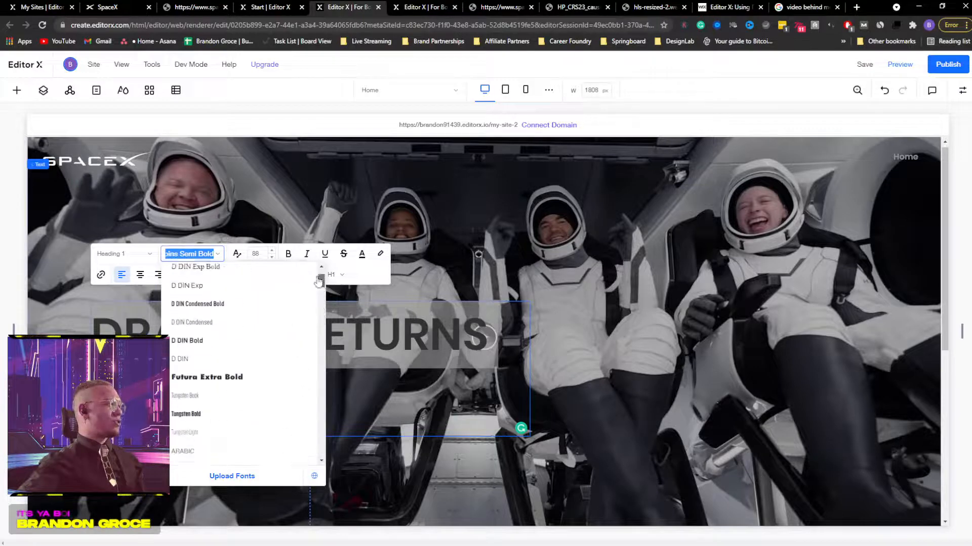
{"action": "left_click", "coordinate": [199, 341]}
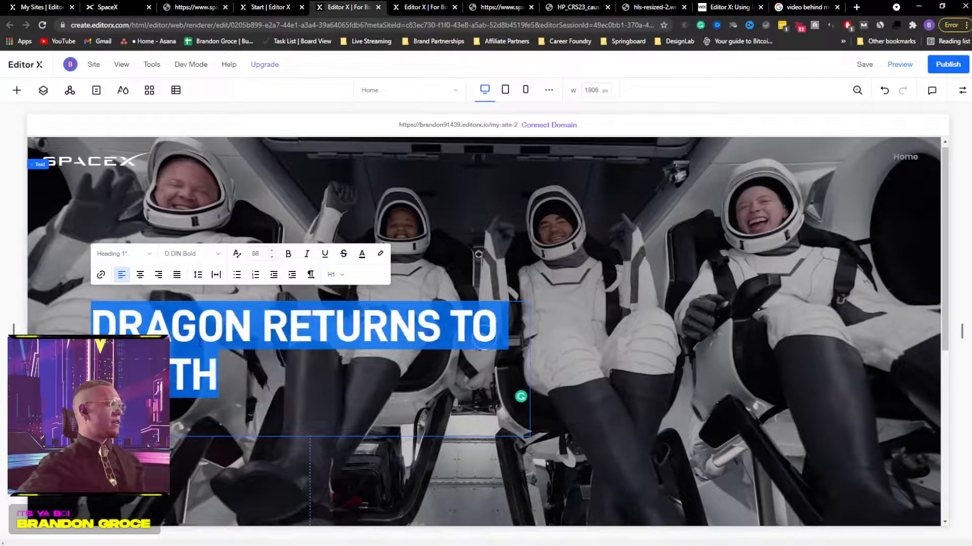
Step: Set the text color of the whole heading to white
{"action": "left_click", "coordinate": [368, 331]}
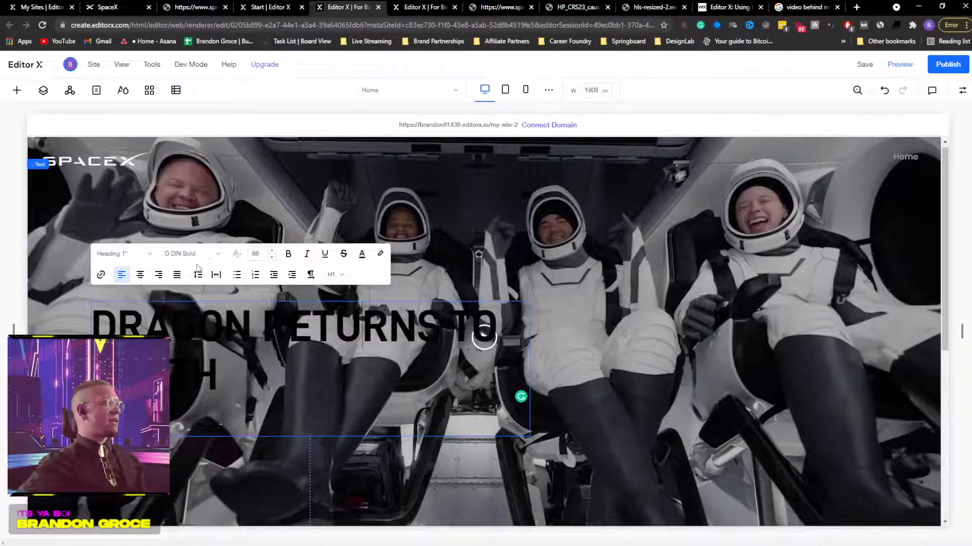
{"action": "key", "text": "ctrl+a"}
{"action": "left_click", "coordinate": [363, 253]}
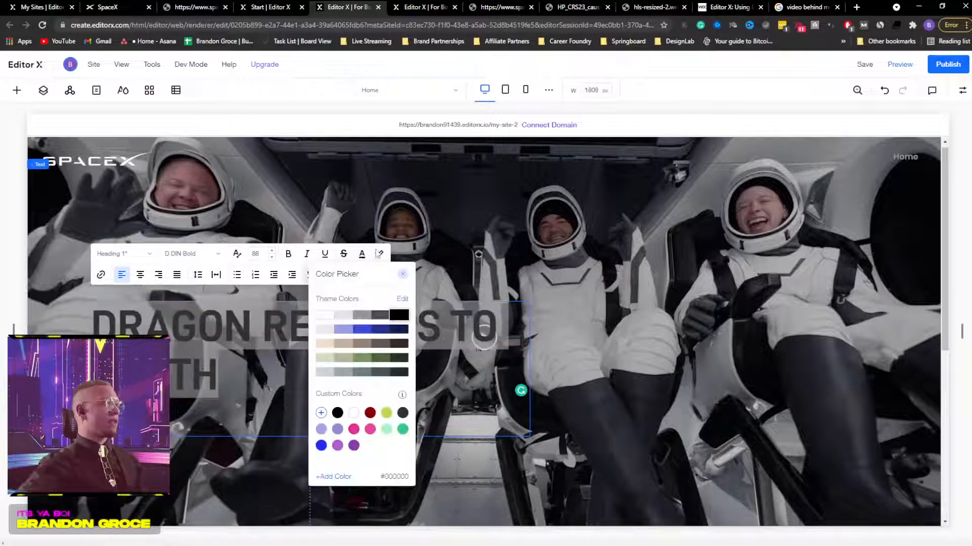
{"action": "left_click", "coordinate": [225, 127]}
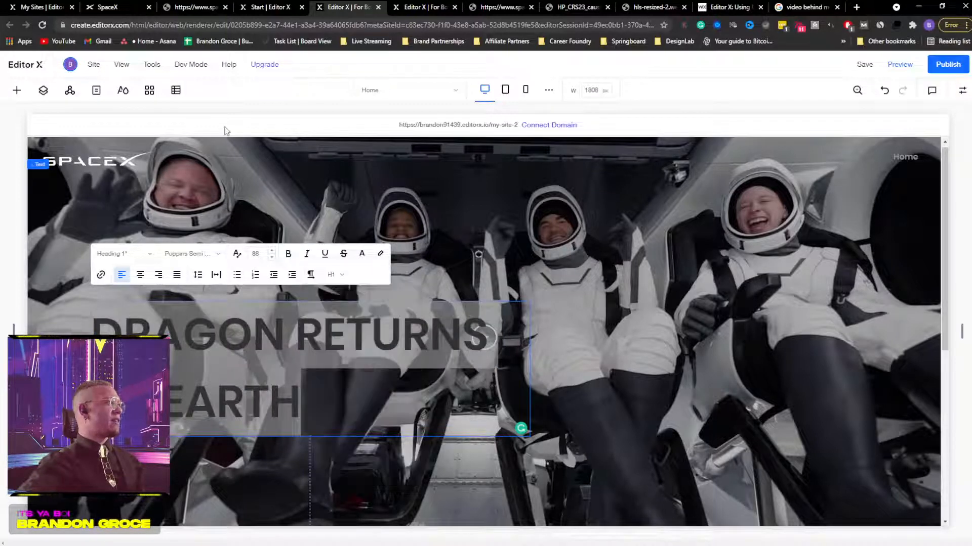
Step: Reapply the D DIN Bold font to the white heading text
{"action": "left_click", "coordinate": [207, 260]}
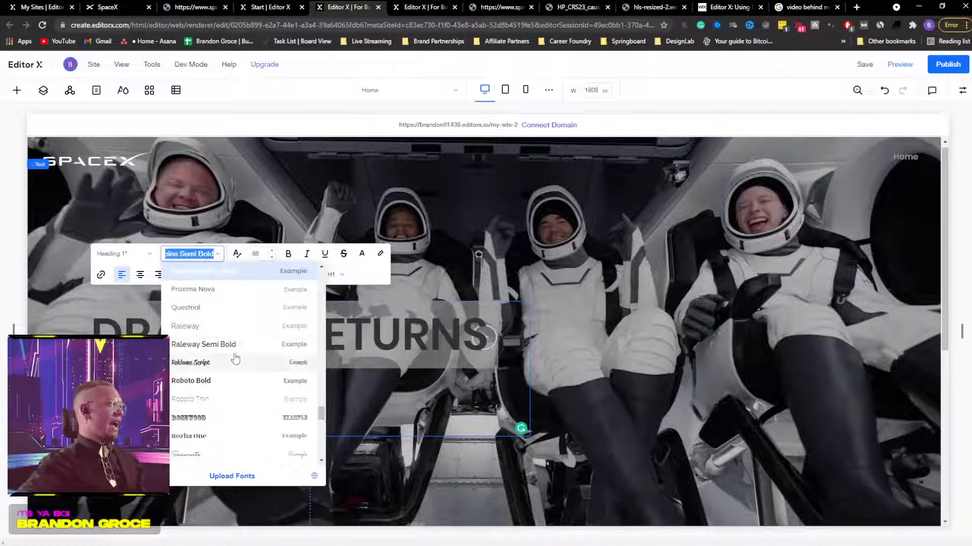
{"action": "type", "text": "D DIN Italic"}
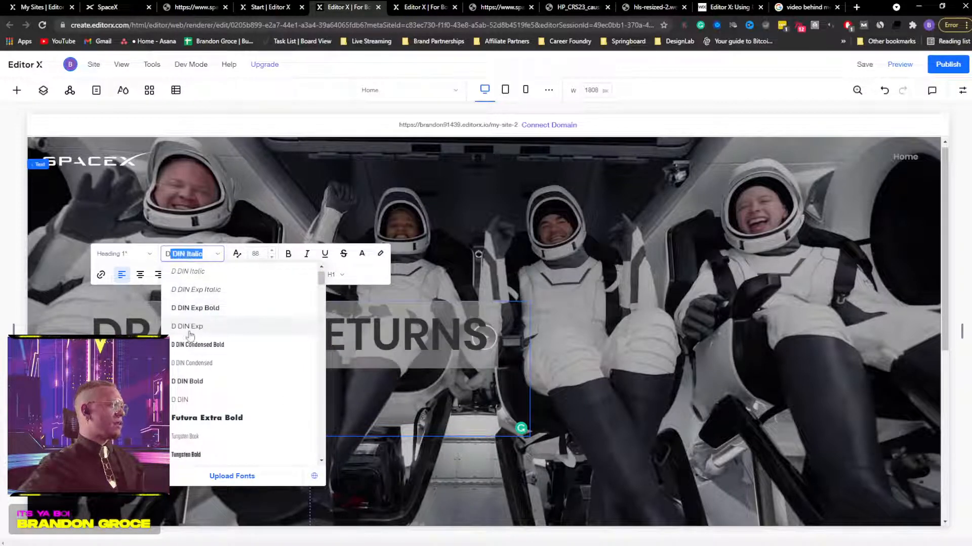
{"action": "left_click", "coordinate": [187, 382]}
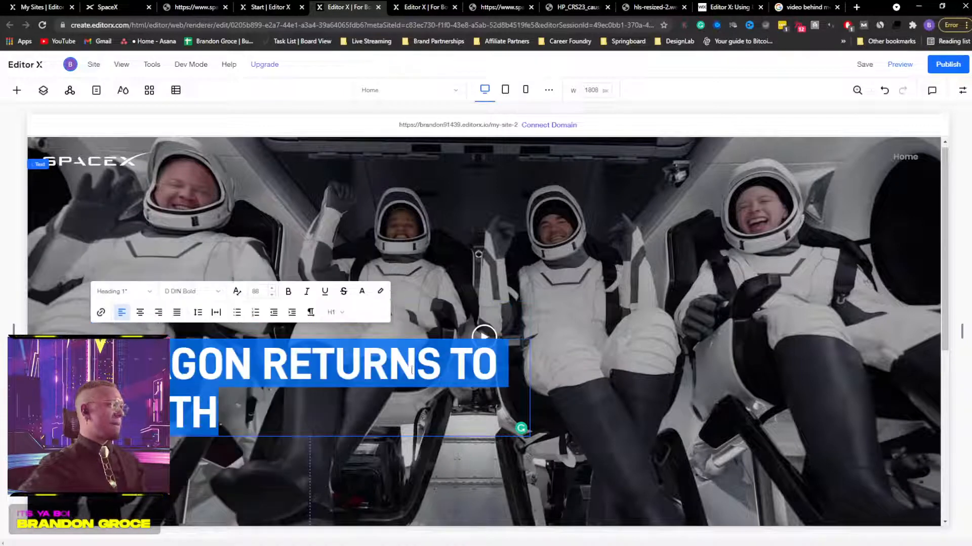
{"action": "left_click", "coordinate": [362, 365]}
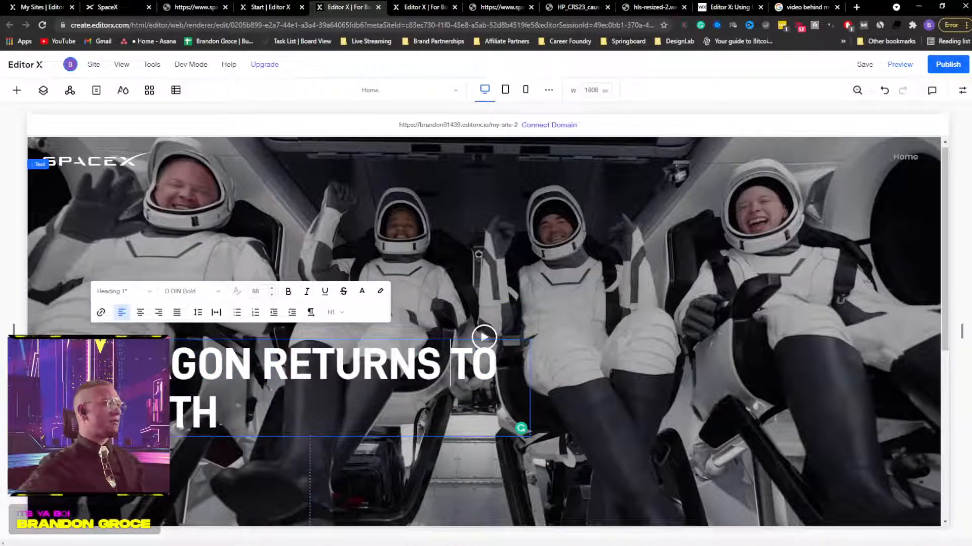
Step: Open the font manager, look through the uploaded fonts and close it
{"action": "left_click", "coordinate": [213, 292]}
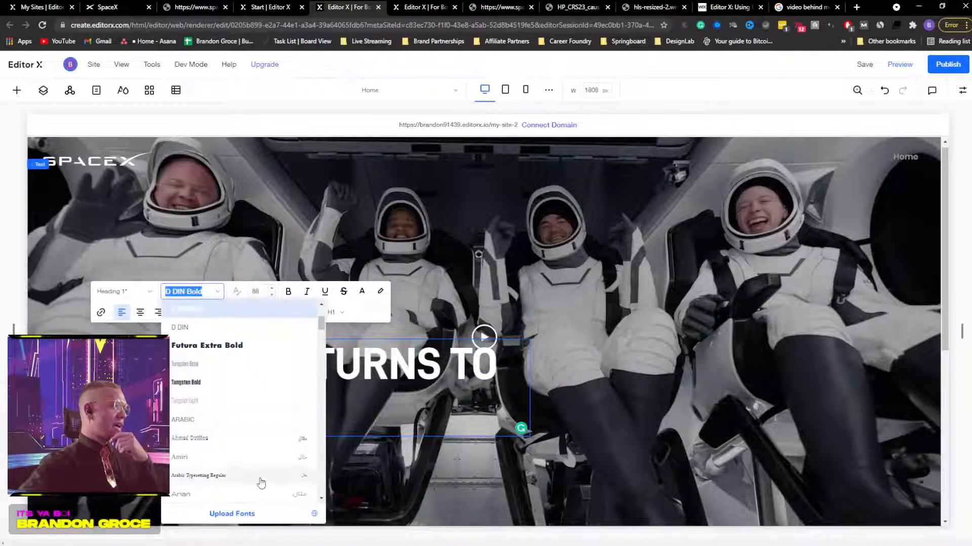
{"action": "left_click", "coordinate": [226, 517]}
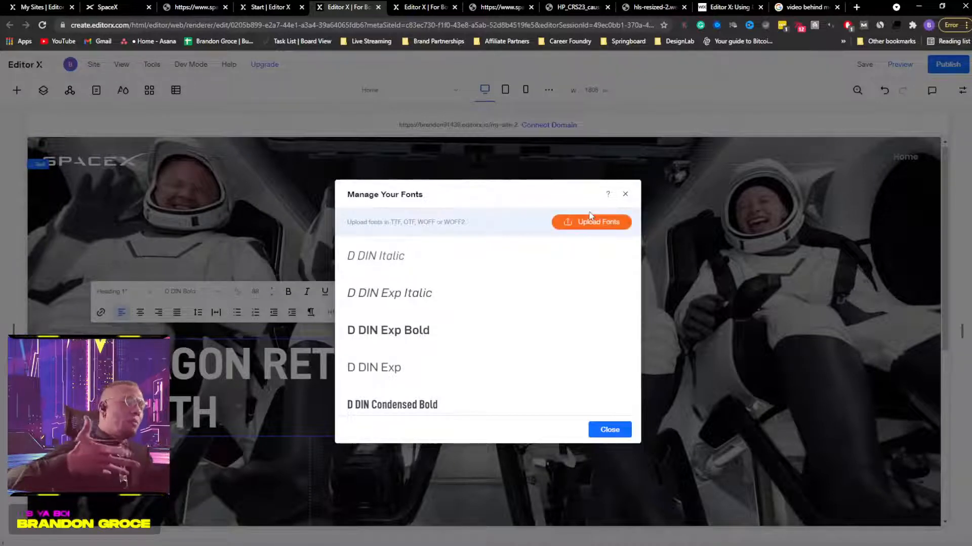
{"action": "scroll", "coordinate": [455, 314], "scroll_direction": "down", "scroll_amount": 5}
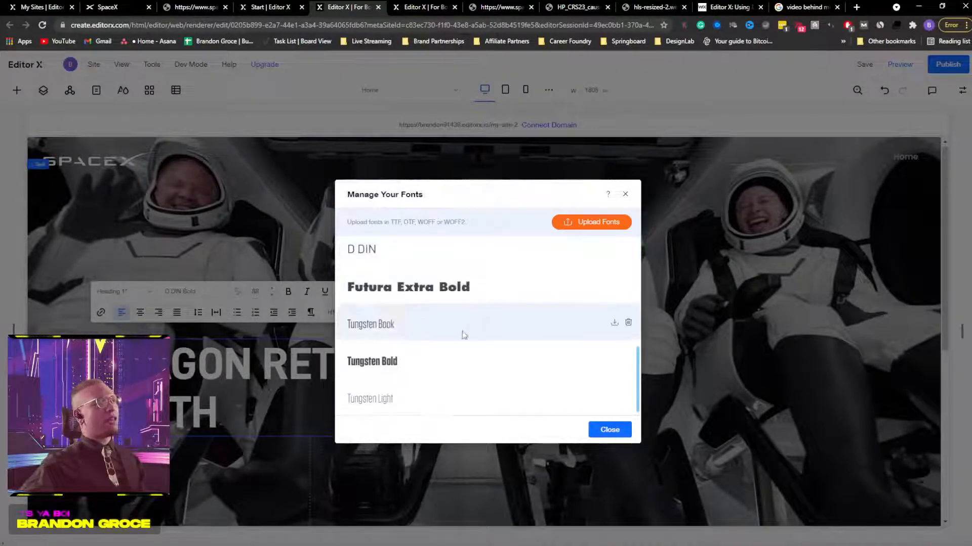
{"action": "scroll", "coordinate": [395, 344], "scroll_direction": "up", "scroll_amount": 5}
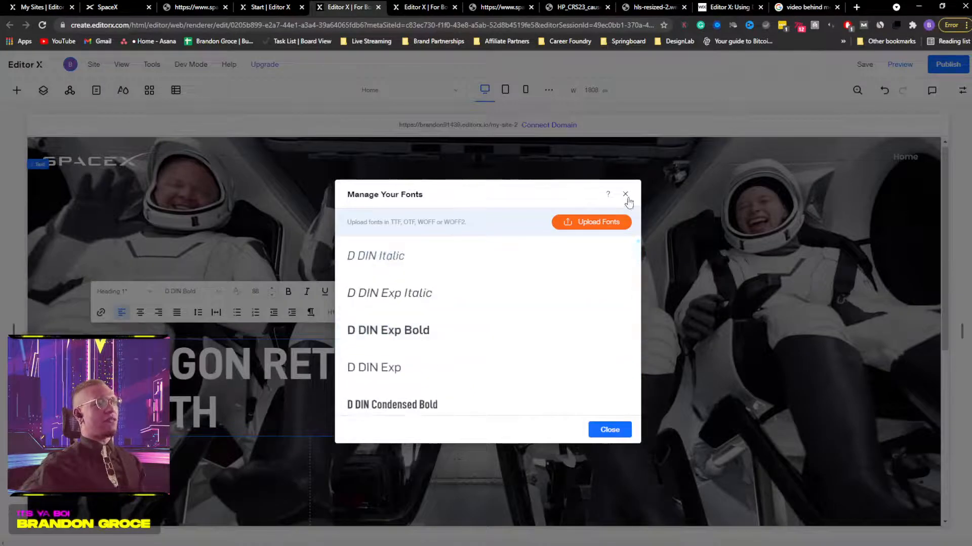
{"action": "left_click", "coordinate": [626, 195]}
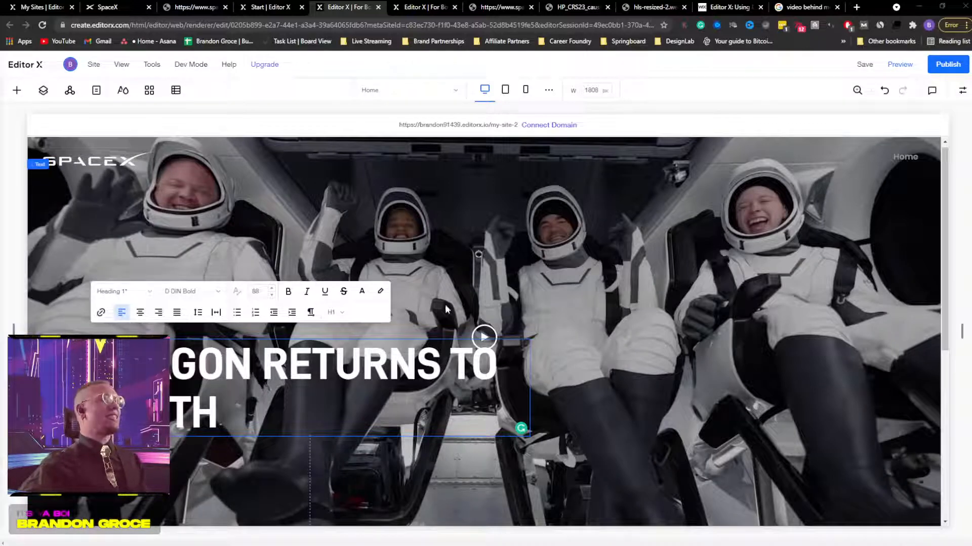
Step: Narrow the heading's text box from its right edge to a width of about 473
{"action": "left_click", "coordinate": [562, 312]}
{"action": "left_click", "coordinate": [484, 374]}
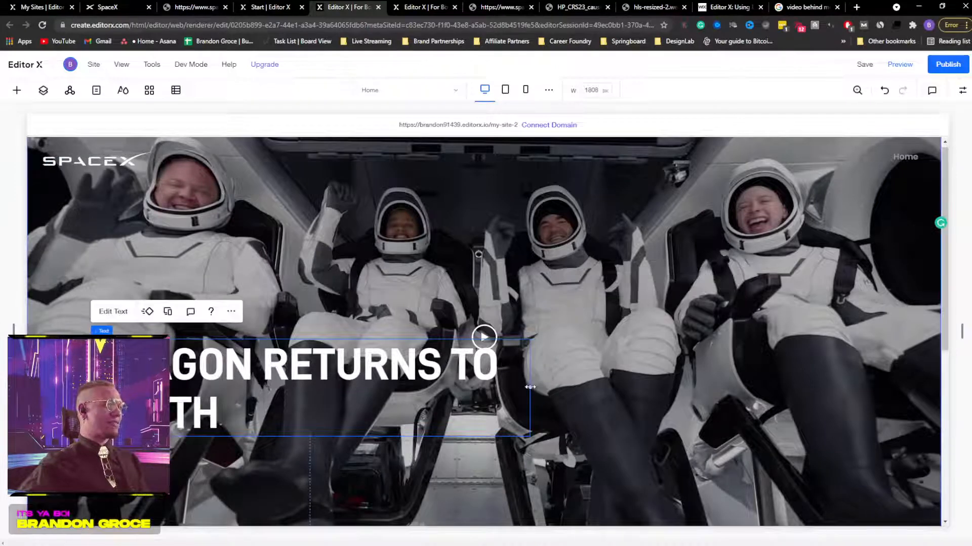
{"action": "left_click_drag", "start_coordinate": [530, 387], "coordinate": [333, 388]}
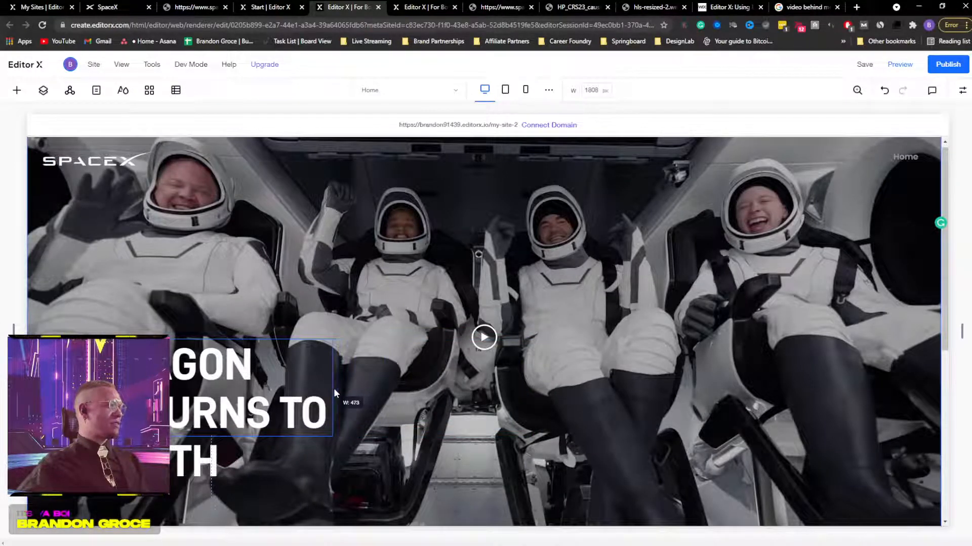
Step: Inspect the "DRAGON RETURNS TO EARTH" heading on the SpaceX site and check its computed font size
{"action": "left_click", "coordinate": [107, 7]}
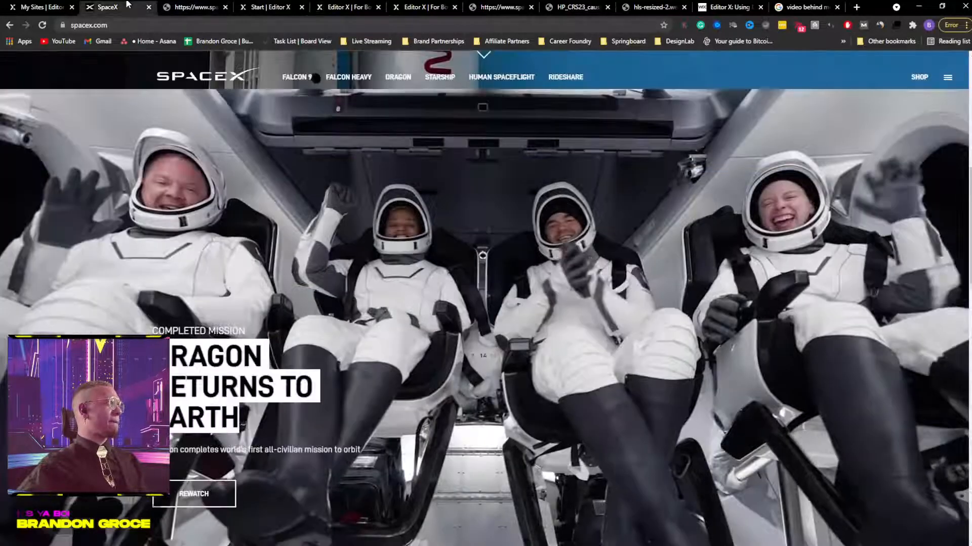
{"action": "right_click", "coordinate": [218, 374]}
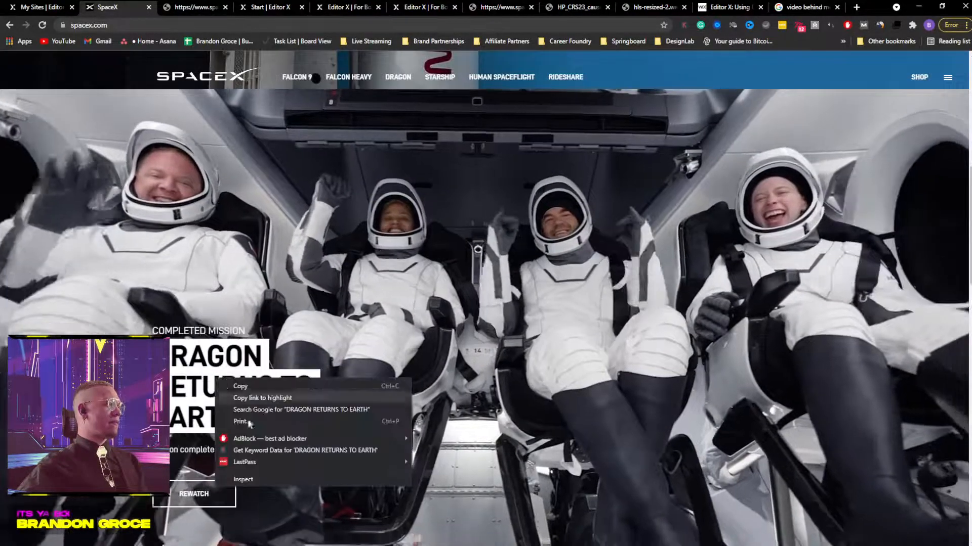
{"action": "left_click", "coordinate": [261, 464]}
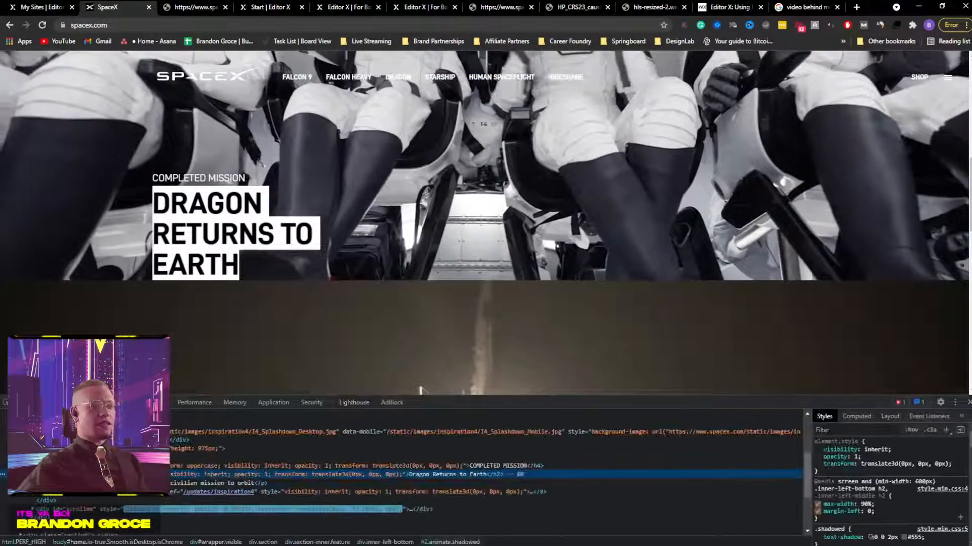
{"action": "left_click", "coordinate": [891, 417]}
{"action": "left_click", "coordinate": [850, 416]}
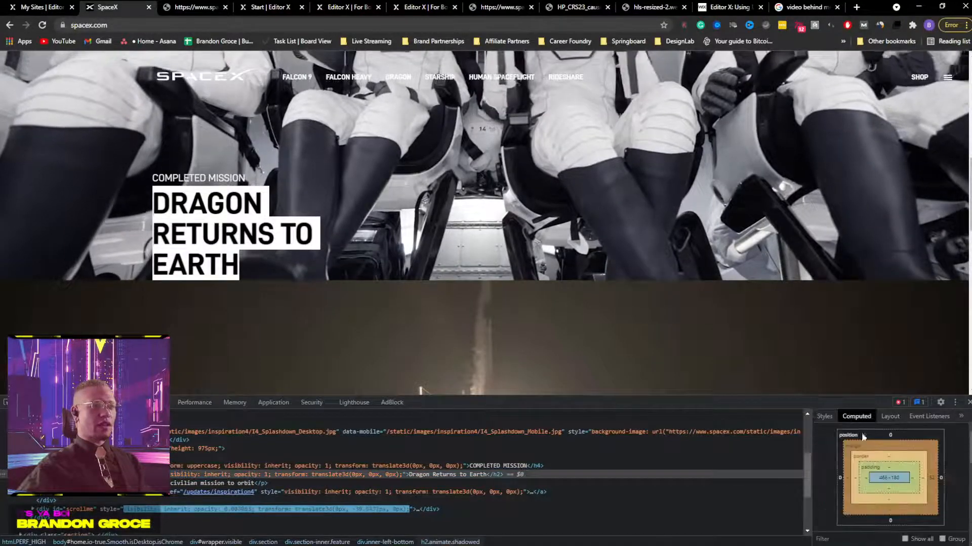
{"action": "scroll", "coordinate": [895, 455], "scroll_direction": "down", "scroll_amount": 2}
{"action": "scroll", "coordinate": [894, 455], "scroll_direction": "up", "scroll_amount": 2}
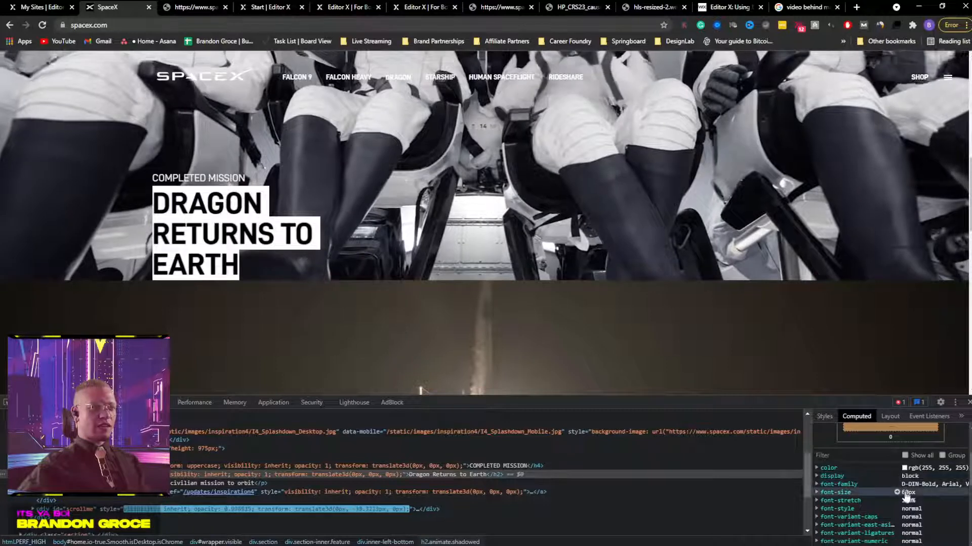
Step: Return to the Editor X page and set the heading's font size to 60
{"action": "left_click", "coordinate": [192, 7]}
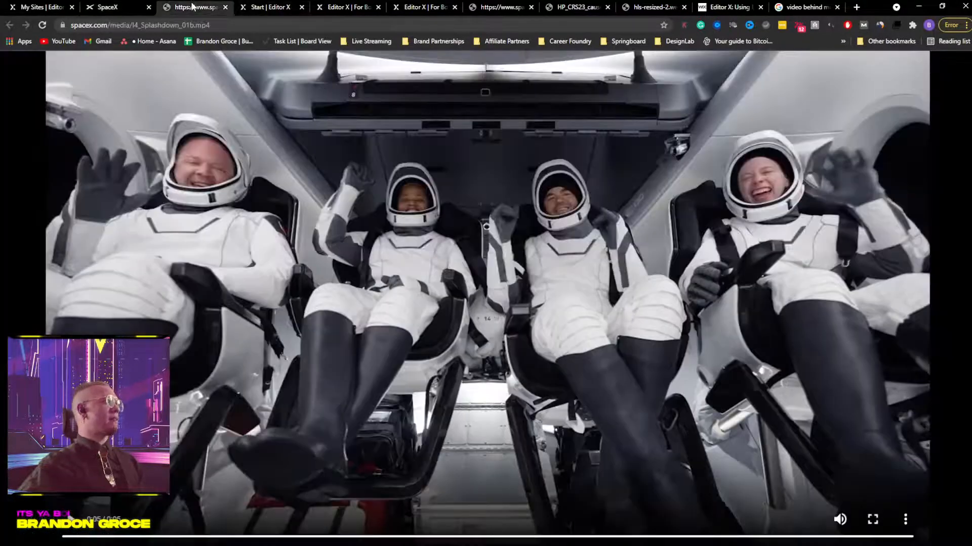
{"action": "left_click", "coordinate": [268, 7]}
{"action": "left_click", "coordinate": [340, 5]}
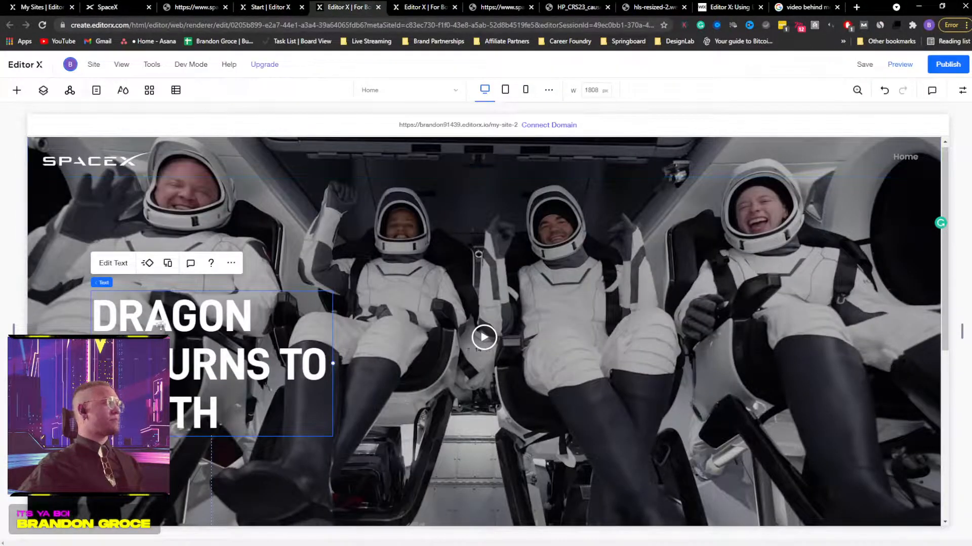
{"action": "left_click", "coordinate": [113, 263]}
{"action": "left_click", "coordinate": [256, 242]}
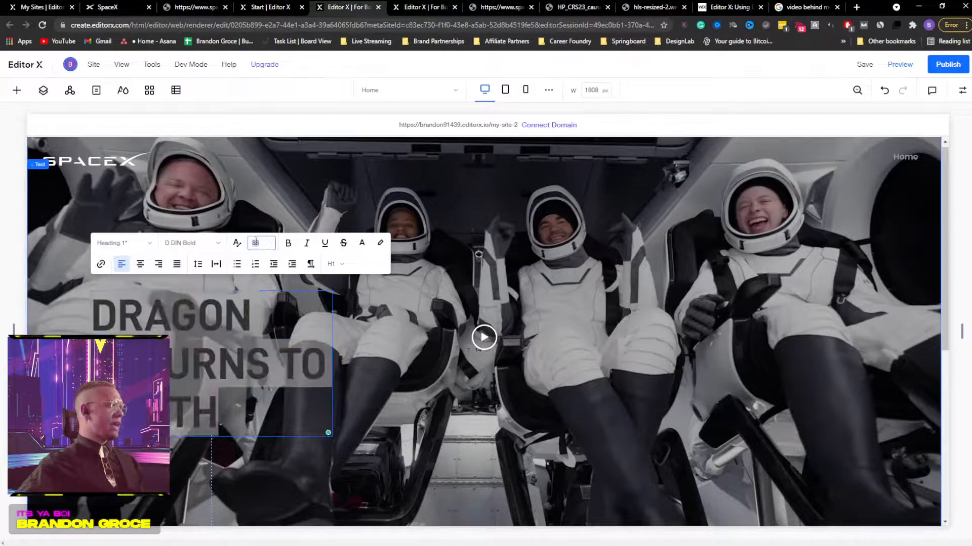
{"action": "type", "text": "60"}
{"action": "key", "text": "Return"}
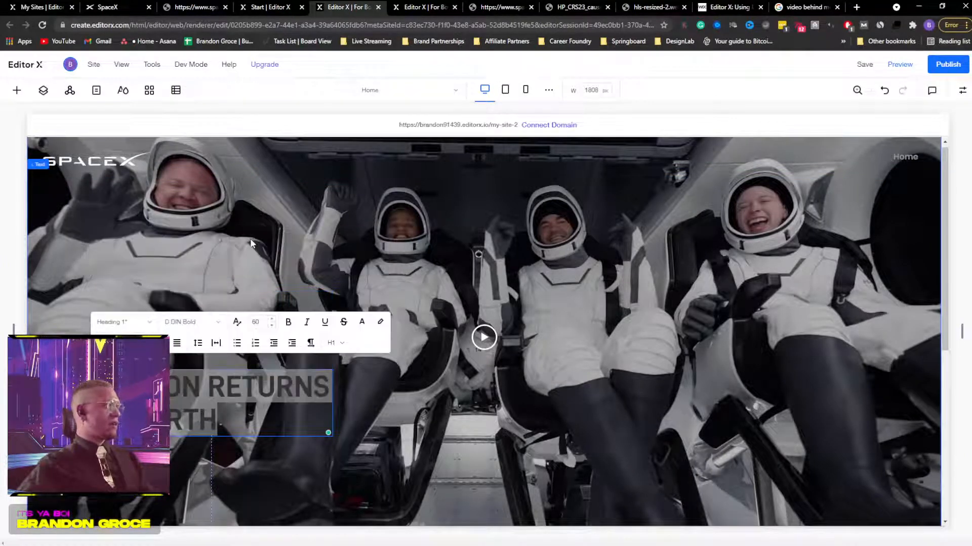
{"action": "left_click", "coordinate": [284, 232]}
Step: Narrow the heading's text box so the title wraps onto three lines, and move it right and slightly up over the video
{"action": "left_click", "coordinate": [322, 403]}
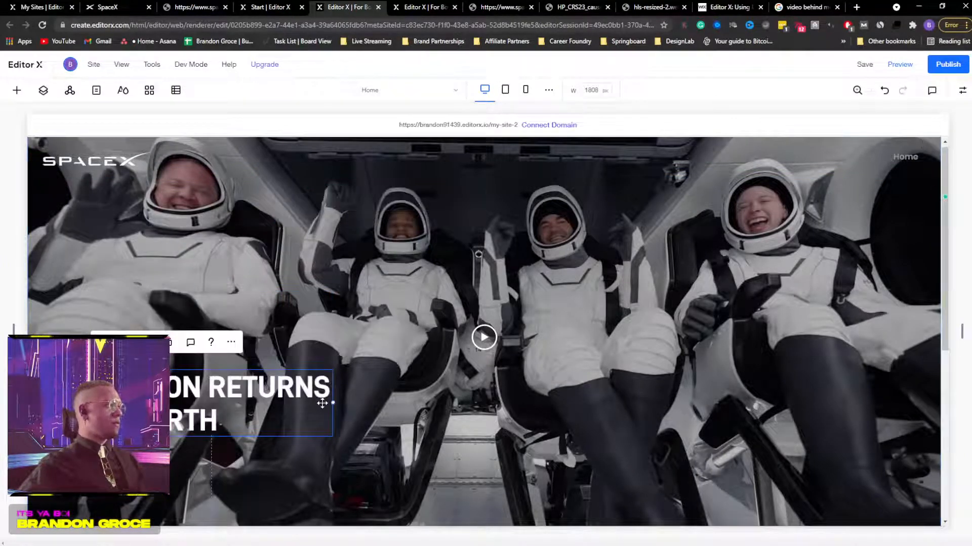
{"action": "left_click_drag", "start_coordinate": [332, 403], "coordinate": [273, 419]}
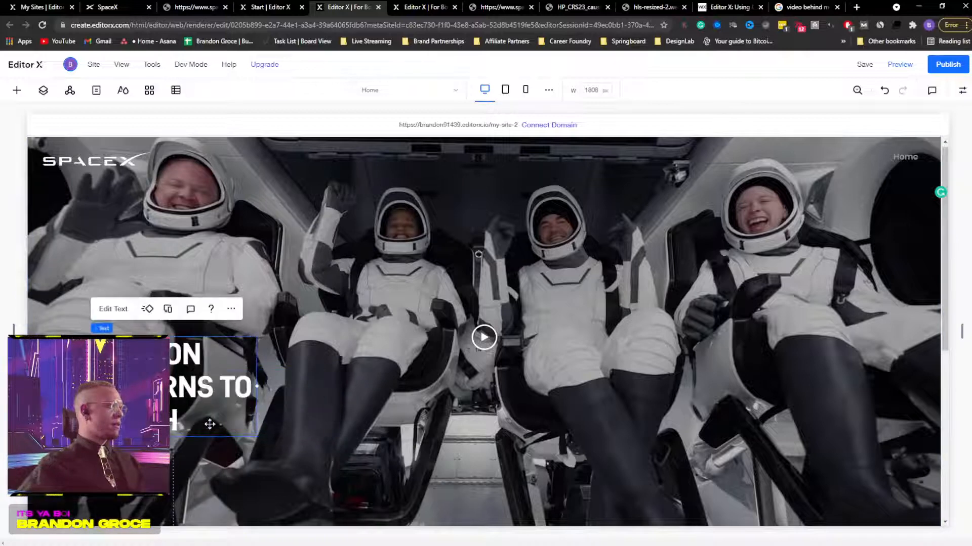
{"action": "left_click_drag", "start_coordinate": [136, 389], "coordinate": [159, 415]}
{"action": "scroll", "coordinate": [152, 405], "scroll_direction": "down", "scroll_amount": 4}
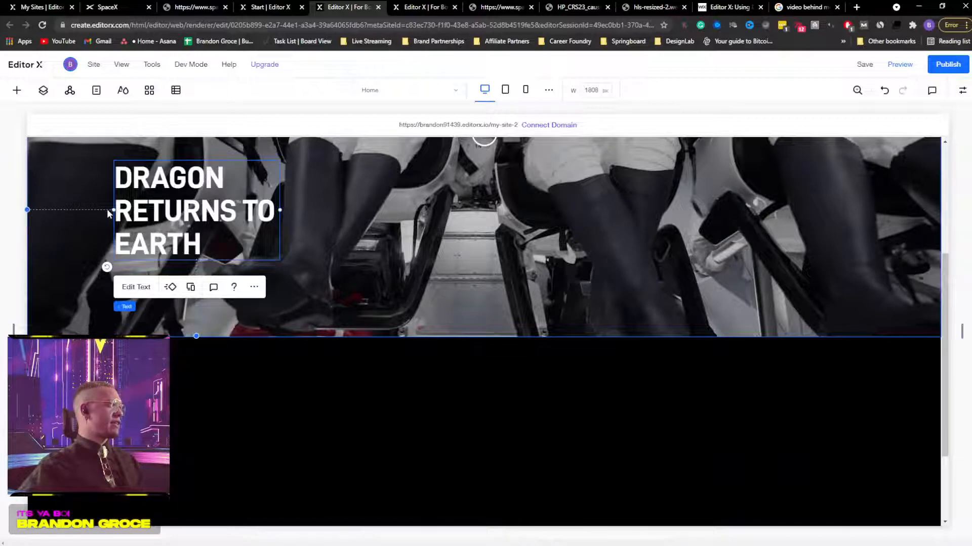
{"action": "scroll", "coordinate": [326, 233], "scroll_direction": "up", "scroll_amount": 3}
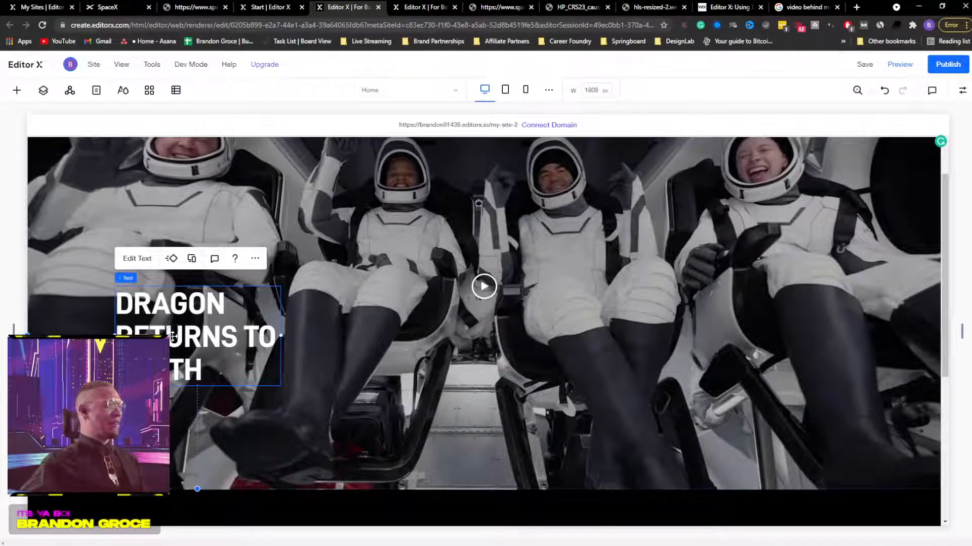
{"action": "mouse_move", "coordinate": [212, 310]}
{"action": "left_mouse_down"}
{"action": "mouse_move", "coordinate": [186, 312]}
{"action": "mouse_move", "coordinate": [217, 308]}
{"action": "left_mouse_up"}
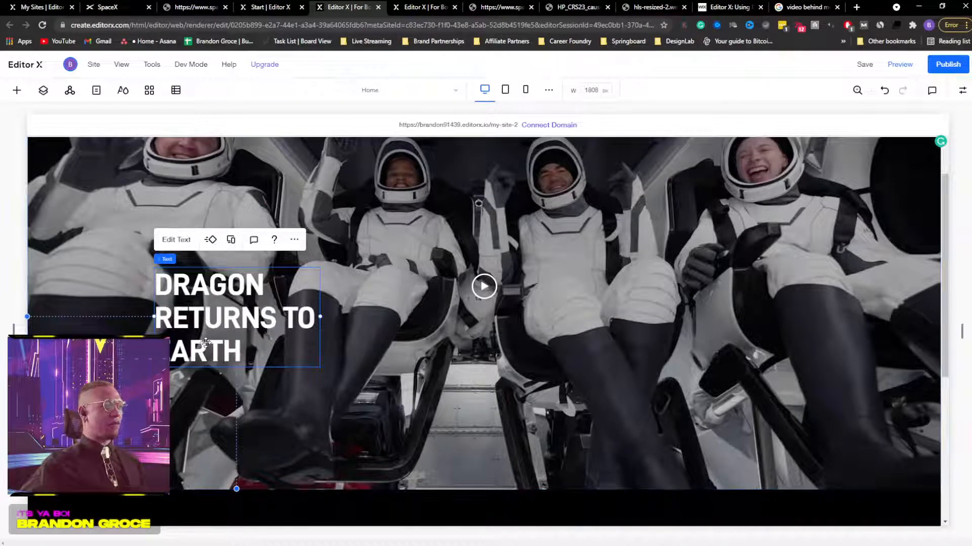
{"action": "scroll", "coordinate": [213, 369], "scroll_direction": "up", "scroll_amount": 2}
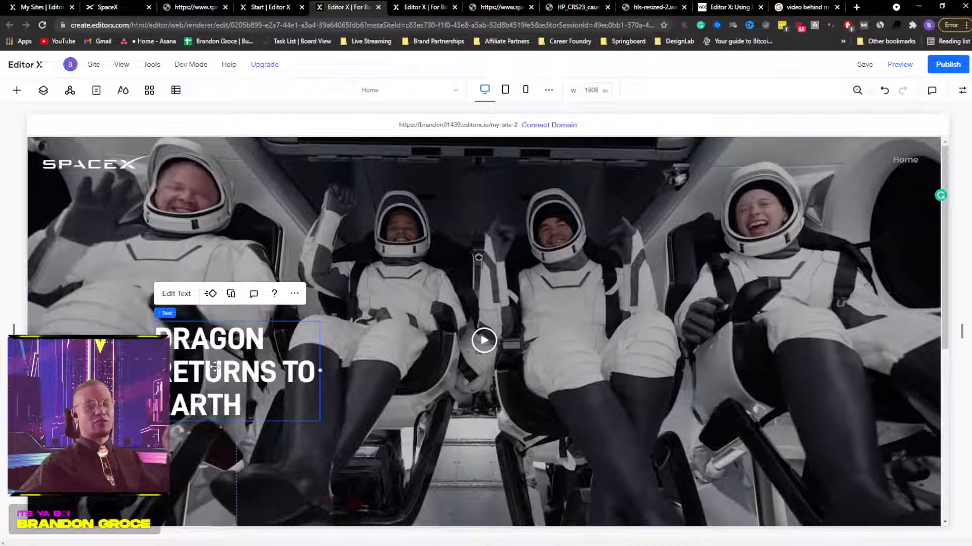
Step: Move the "DRAGON RETURNS TO EARTH" heading down and slightly left, into the lower-left area of the video
{"action": "left_click_drag", "start_coordinate": [215, 367], "coordinate": [181, 437]}
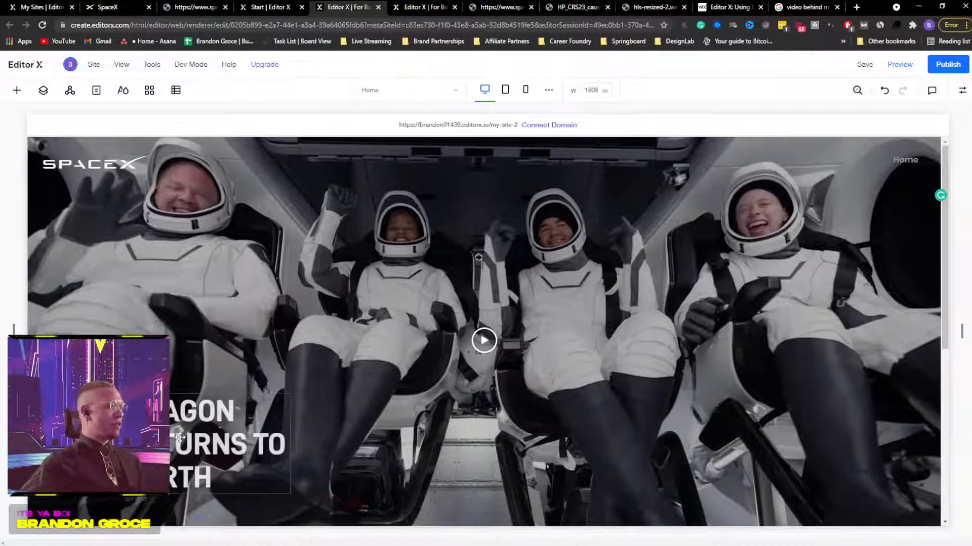
{"action": "left_click", "coordinate": [194, 7]}
{"action": "left_click", "coordinate": [268, 7]}
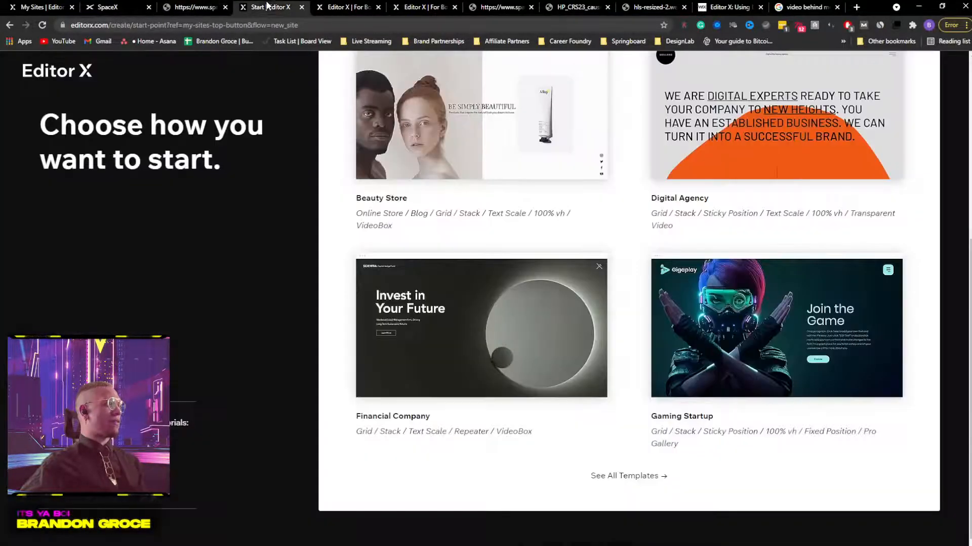
{"action": "left_click", "coordinate": [198, 7]}
{"action": "left_click", "coordinate": [226, 7]}
{"action": "left_click", "coordinate": [126, 10]}
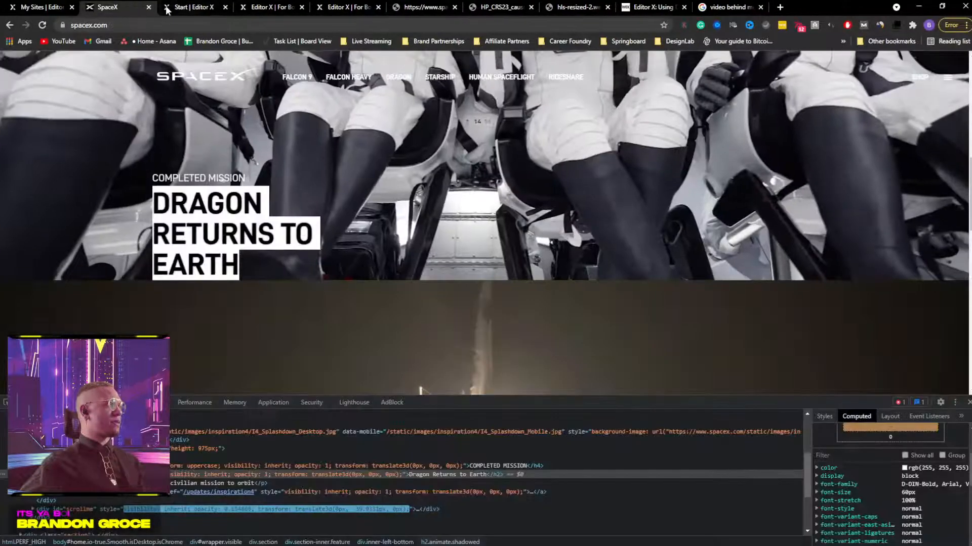
{"action": "left_click", "coordinate": [167, 11]}
{"action": "left_click", "coordinate": [225, 7]}
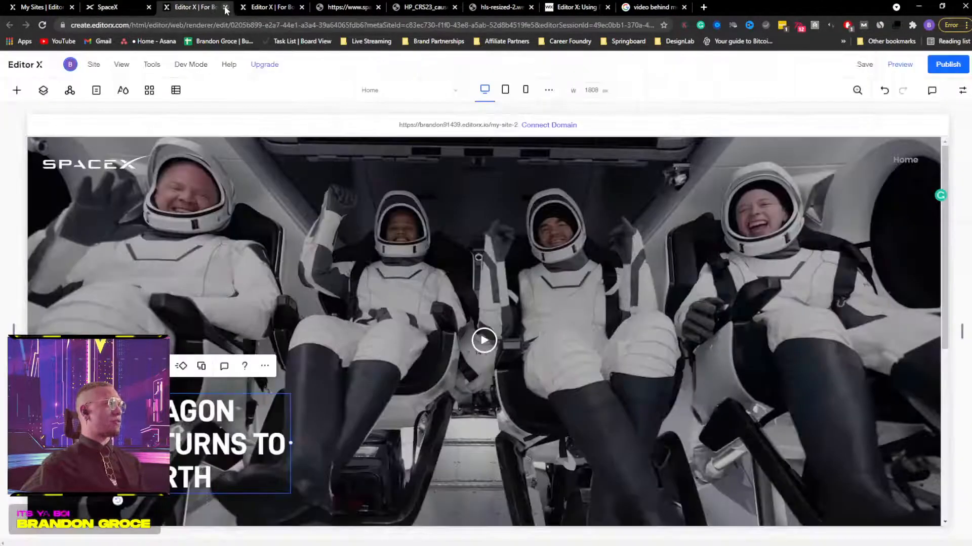
Step: Close the developer tools on the SpaceX page and compare its header and heading placement with the Editor X page
{"action": "left_click", "coordinate": [127, 8]}
{"action": "key", "text": "F12"}
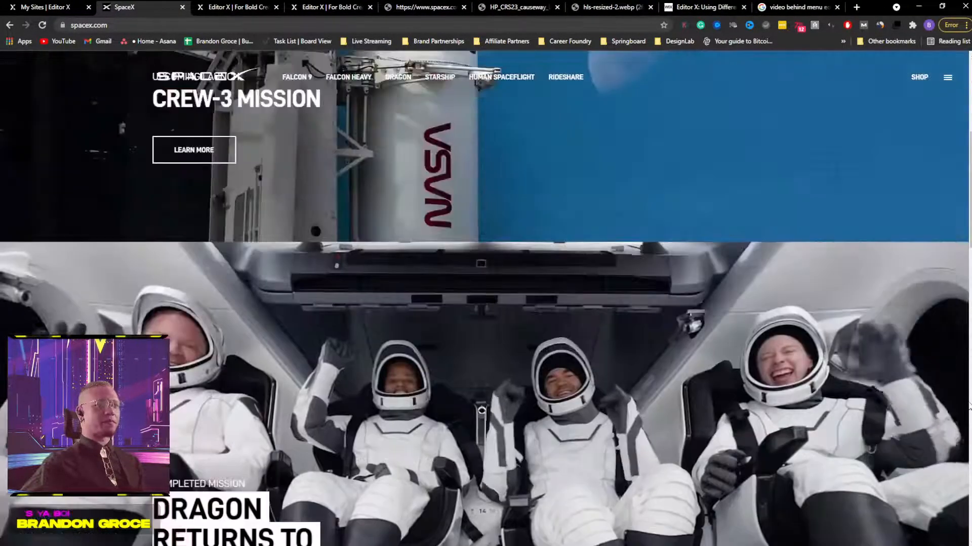
{"action": "scroll", "coordinate": [471, 425], "scroll_direction": "down", "scroll_amount": 1}
{"action": "scroll", "coordinate": [471, 411], "scroll_direction": "down", "scroll_amount": 3}
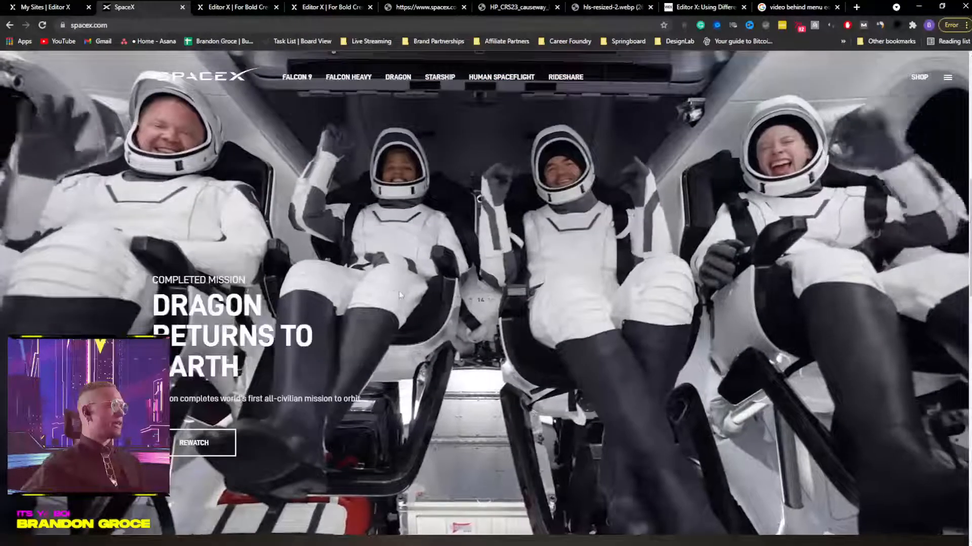
{"action": "scroll", "coordinate": [400, 289], "scroll_direction": "down", "scroll_amount": 1}
{"action": "scroll", "coordinate": [399, 289], "scroll_direction": "up", "scroll_amount": 1}
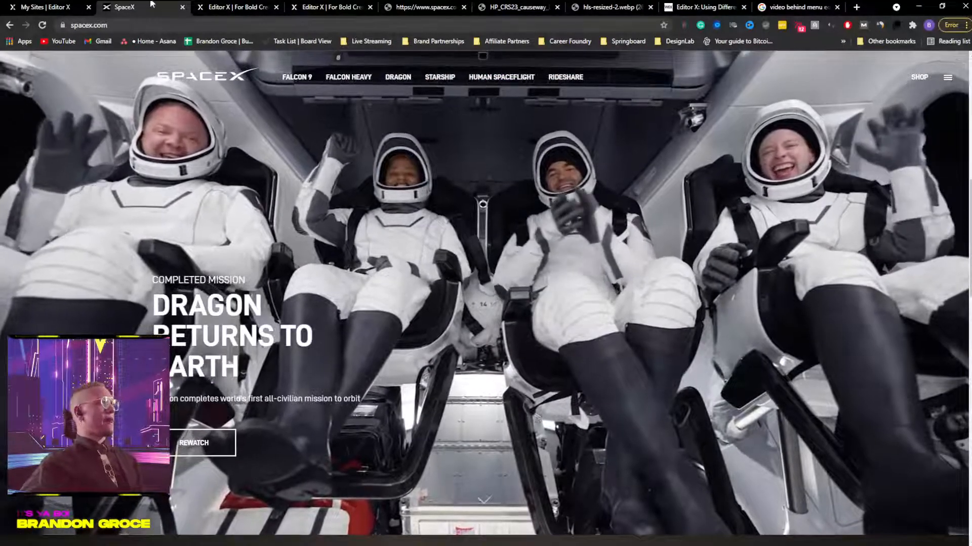
{"action": "left_click", "coordinate": [233, 6]}
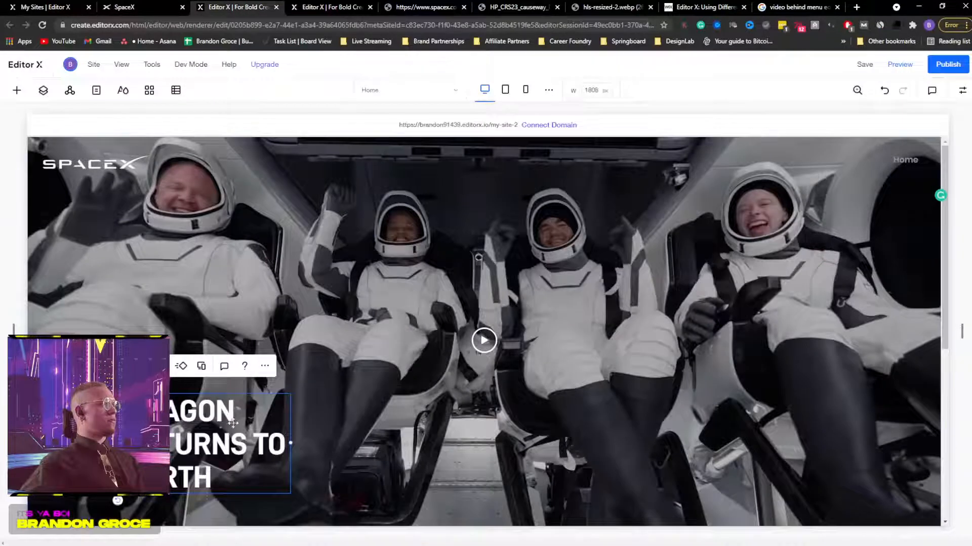
{"action": "left_click", "coordinate": [144, 9]}
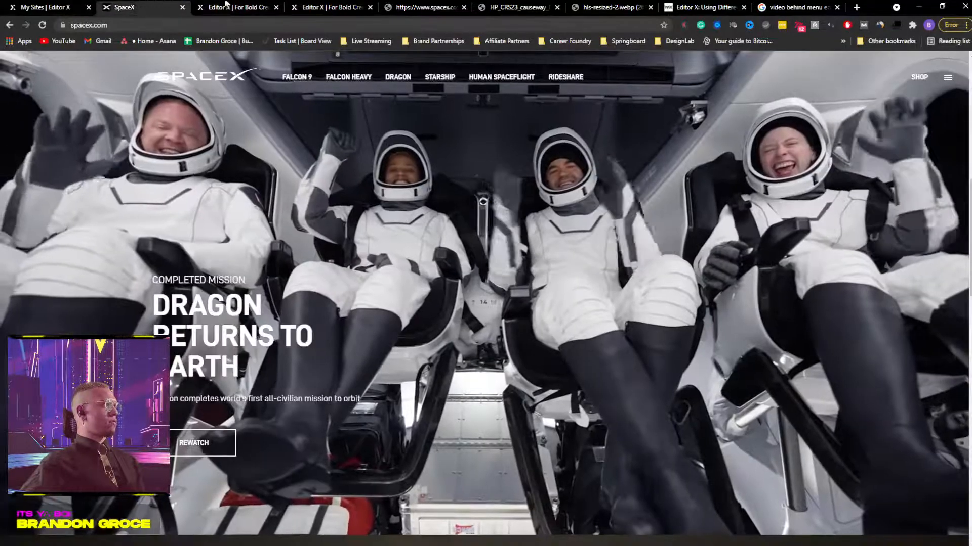
Step: In the Editor X header, move the SpaceX logo right to line up with the heading, and move the menu left toward the logo
{"action": "left_click", "coordinate": [233, 6]}
{"action": "left_click", "coordinate": [54, 165]}
{"action": "left_click_drag", "start_coordinate": [53, 164], "coordinate": [148, 166]}
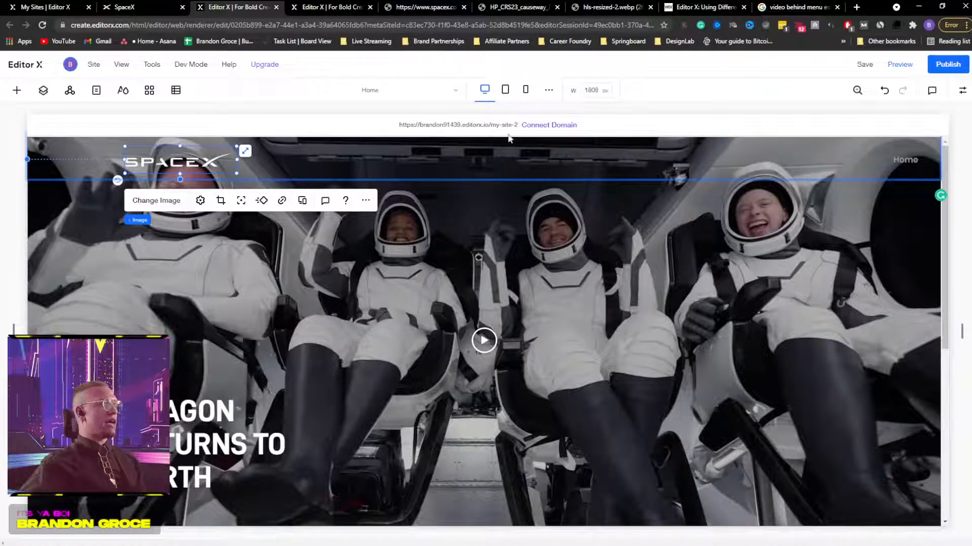
{"action": "left_click_drag", "start_coordinate": [913, 164], "coordinate": [678, 170]}
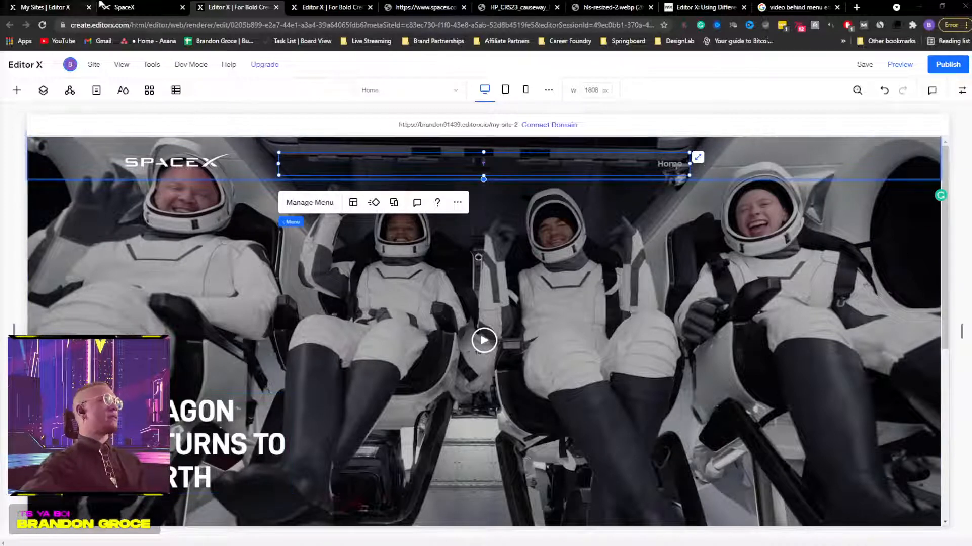
Step: After checking the label on the SpaceX site, add a Heading 4 text reading "COMPLETED MISSION" above the Dragon heading
{"action": "left_click", "coordinate": [147, 8]}
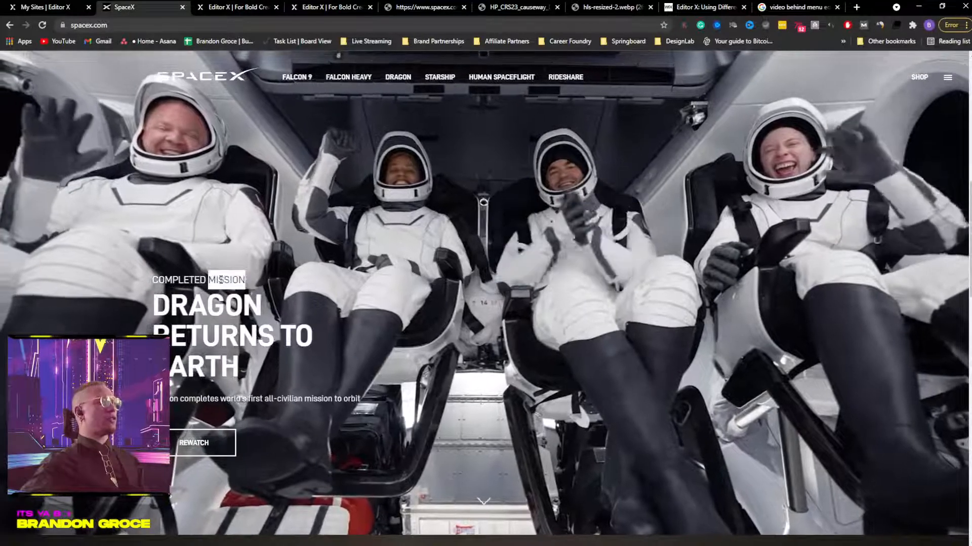
{"action": "key", "text": "ctrl+Tab"}
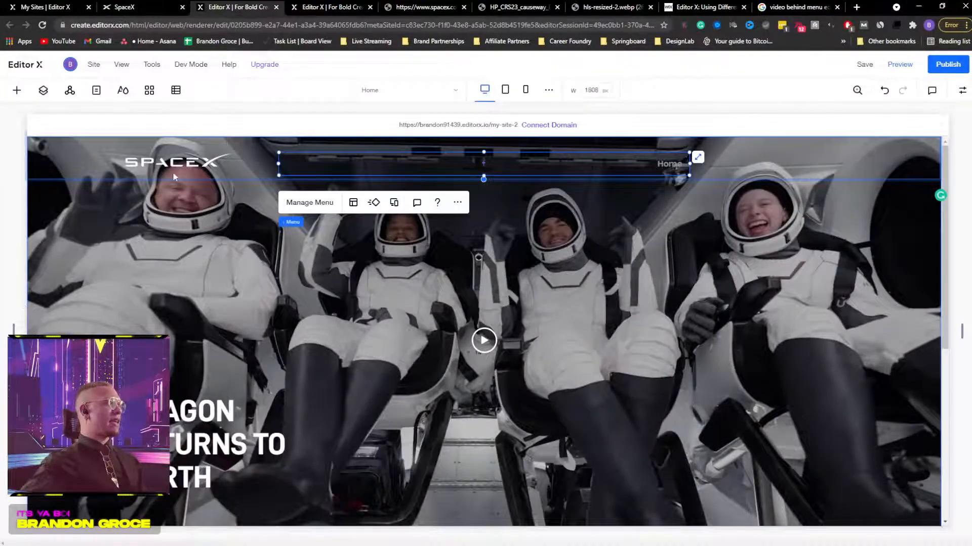
{"action": "left_click", "coordinate": [16, 90]}
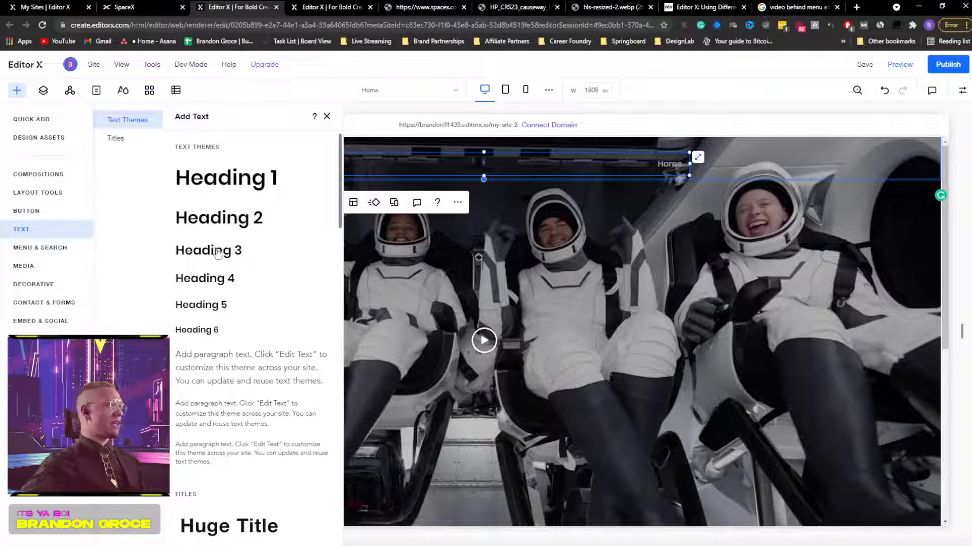
{"action": "left_click_drag", "start_coordinate": [213, 289], "coordinate": [191, 373]}
{"action": "double_click", "coordinate": [191, 373]}
{"action": "type", "text": "COMPLETED MISSION"}
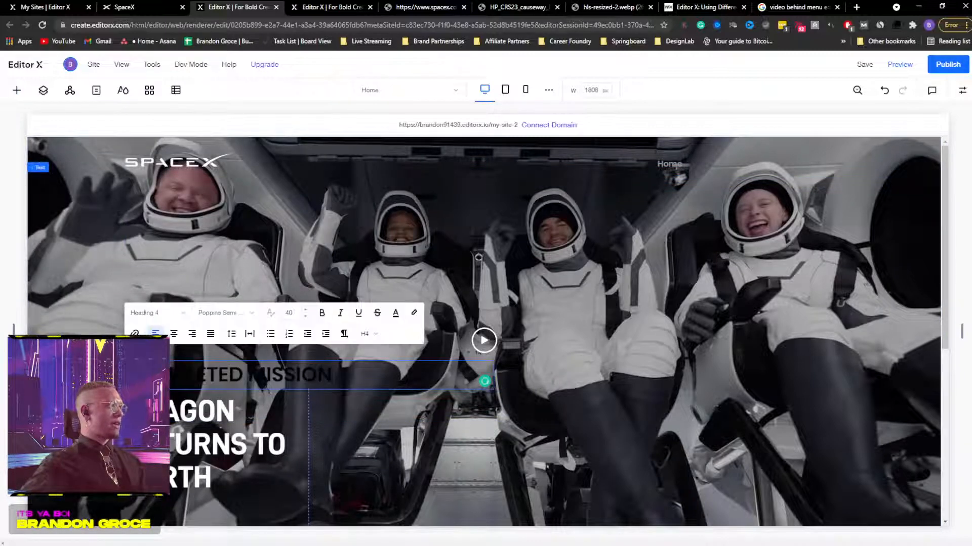
Step: Try to apply the D DIN Condensed font to the "COMPLETED MISSION" text without selecting its characters
{"action": "left_click", "coordinate": [228, 323]}
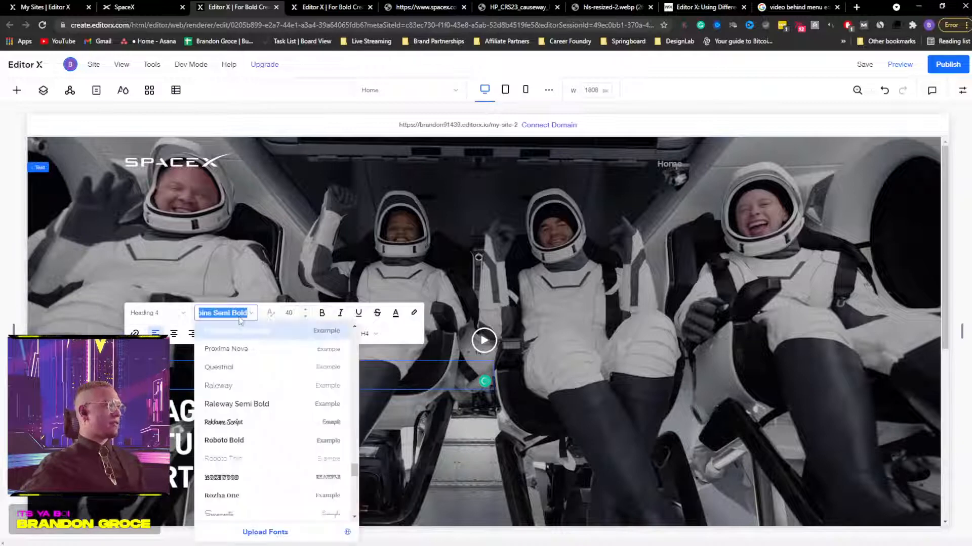
{"action": "type", "text": "D DIN Italic"}
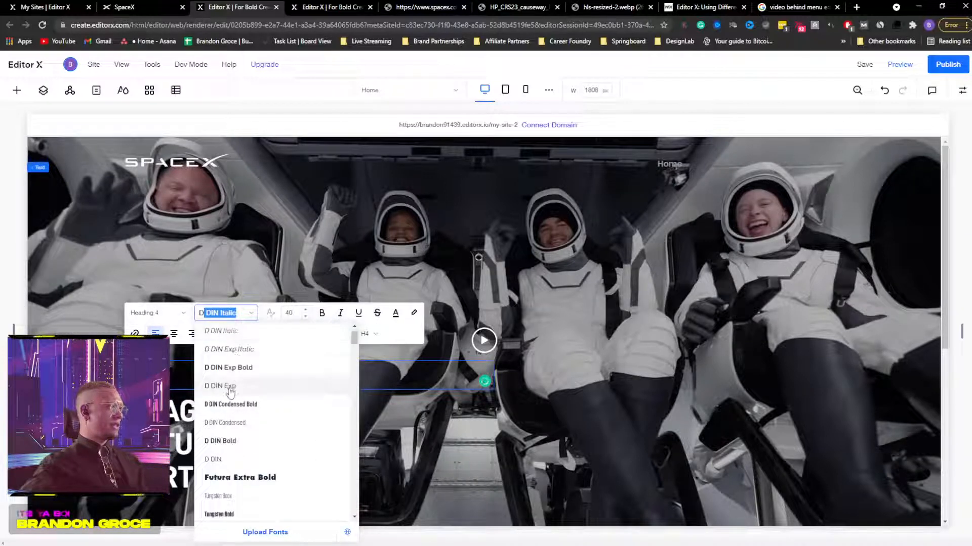
{"action": "left_click", "coordinate": [226, 423]}
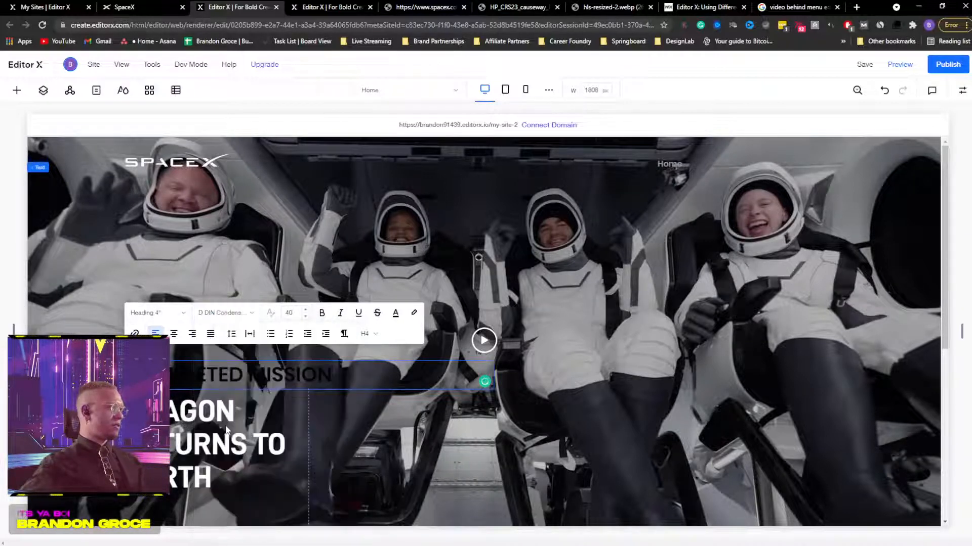
{"action": "left_click", "coordinate": [293, 314]}
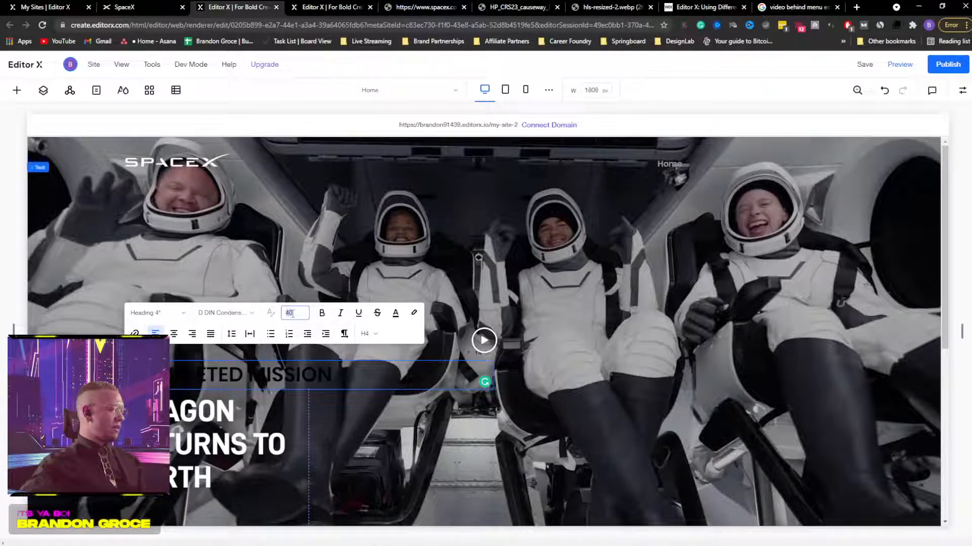
{"action": "left_click", "coordinate": [310, 271]}
Step: Select the whole "COMPLETED MISSION" text and set its font to D DIN Condensed
{"action": "left_click", "coordinate": [238, 374]}
{"action": "left_click", "coordinate": [161, 331]}
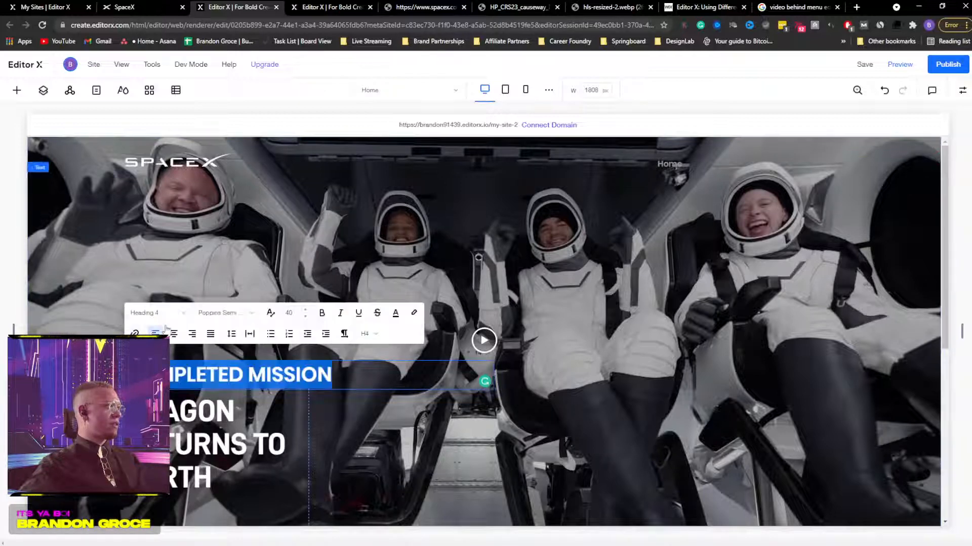
{"action": "left_click", "coordinate": [217, 313]}
{"action": "scroll", "coordinate": [223, 385], "scroll_direction": "down", "scroll_amount": 3}
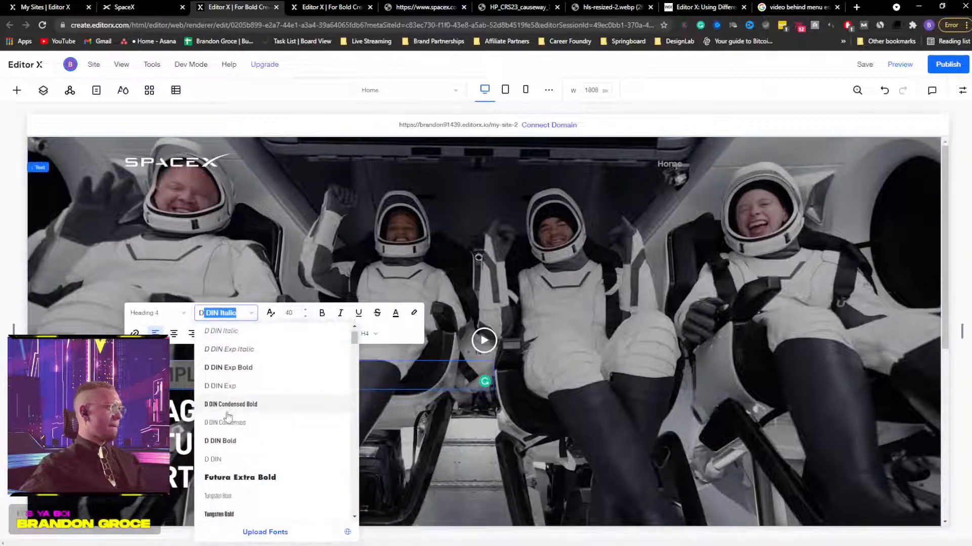
{"action": "left_click", "coordinate": [221, 428]}
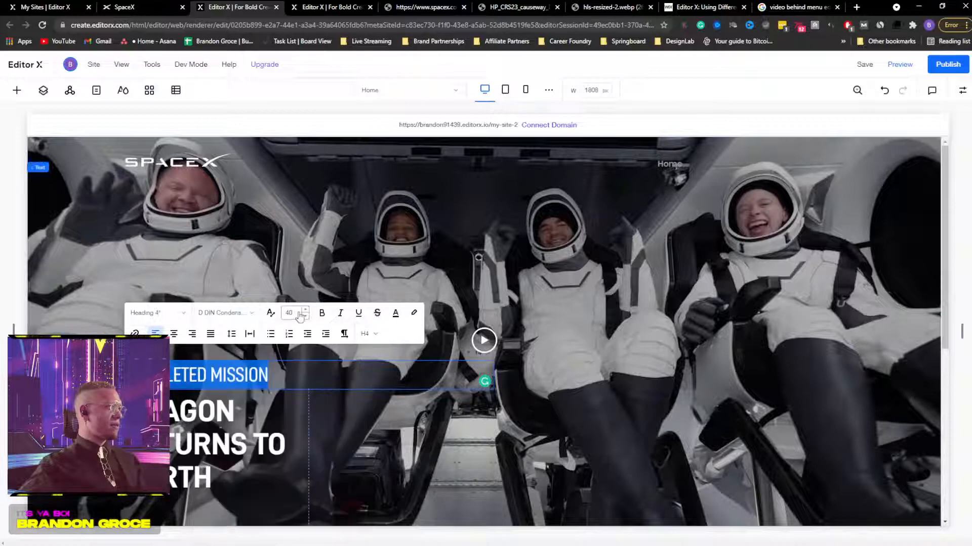
Step: Inspect the "COMPLETED MISSION" label on the SpaceX site to examine its font styling
{"action": "left_click", "coordinate": [144, 4]}
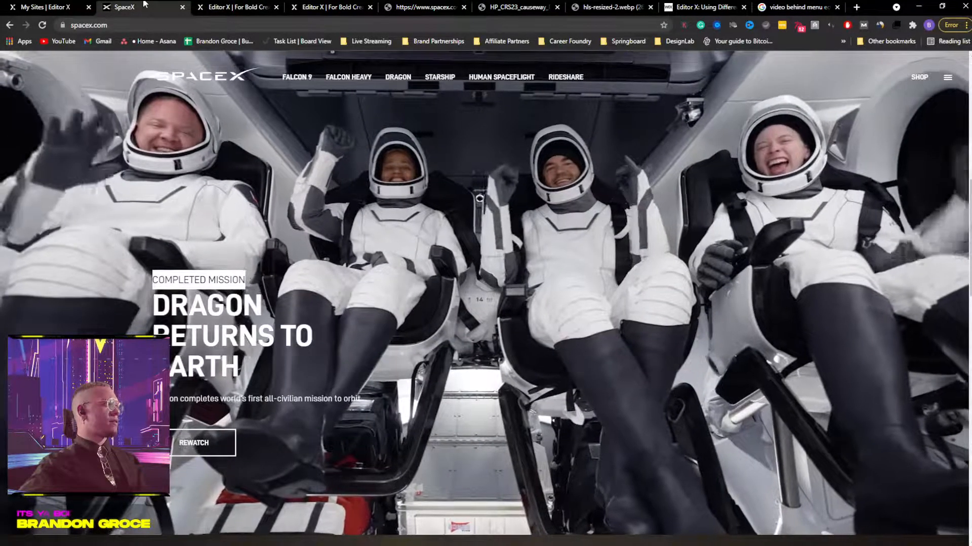
{"action": "triple_click", "coordinate": [226, 280]}
{"action": "right_click", "coordinate": [226, 279]}
{"action": "left_click", "coordinate": [290, 378]}
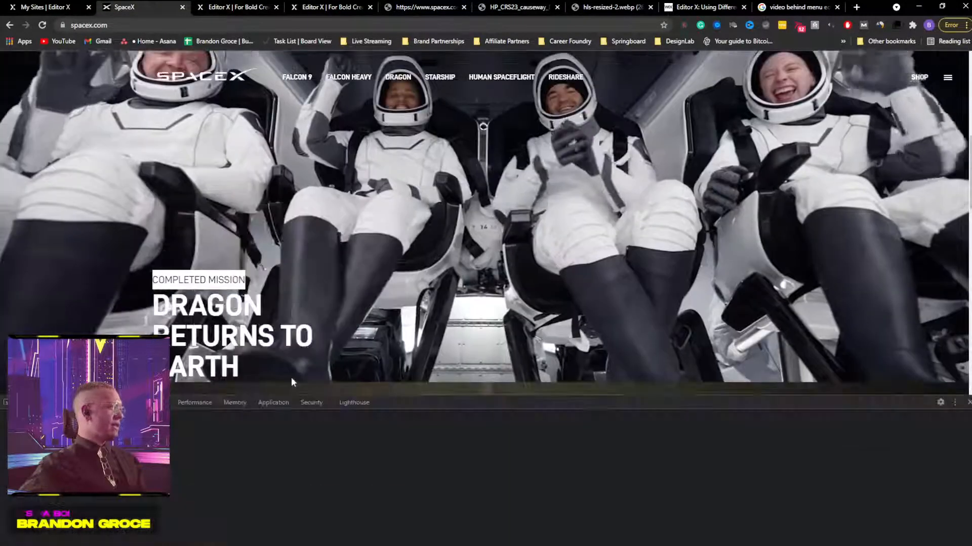
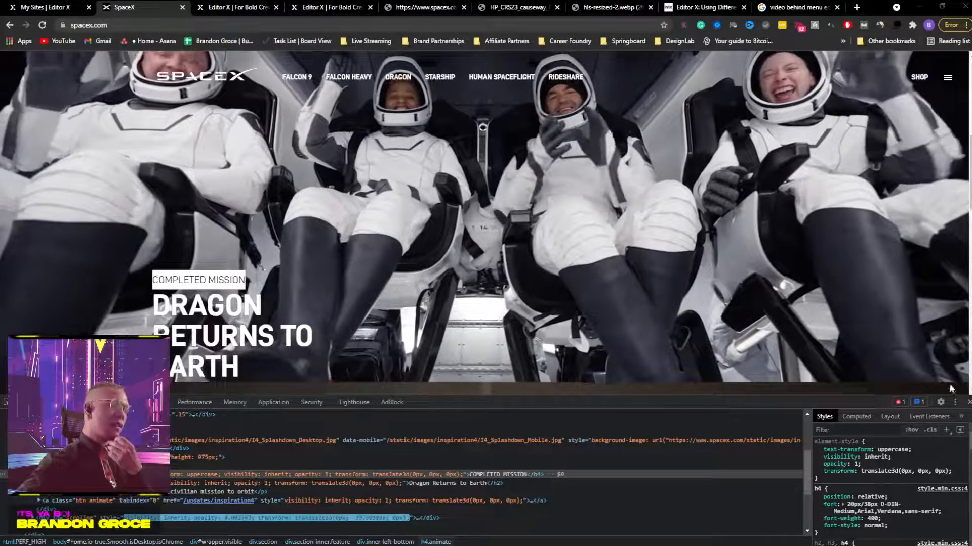
{"action": "key", "text": "F12"}
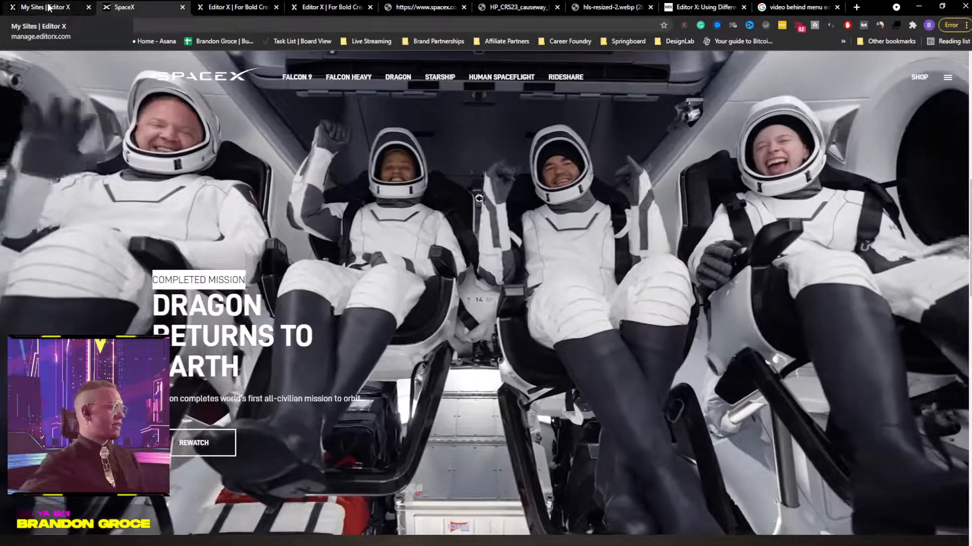
Step: Check the CSS font size of the "COMPLETED MISSION" label on the SpaceX site again
{"action": "left_click", "coordinate": [248, 6]}
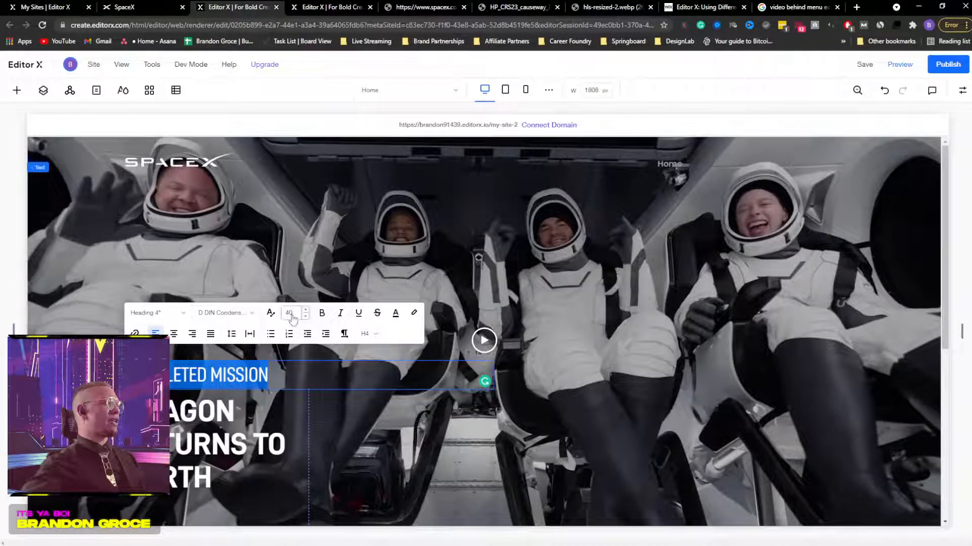
{"action": "left_click", "coordinate": [313, 5]}
{"action": "left_click", "coordinate": [241, 5]}
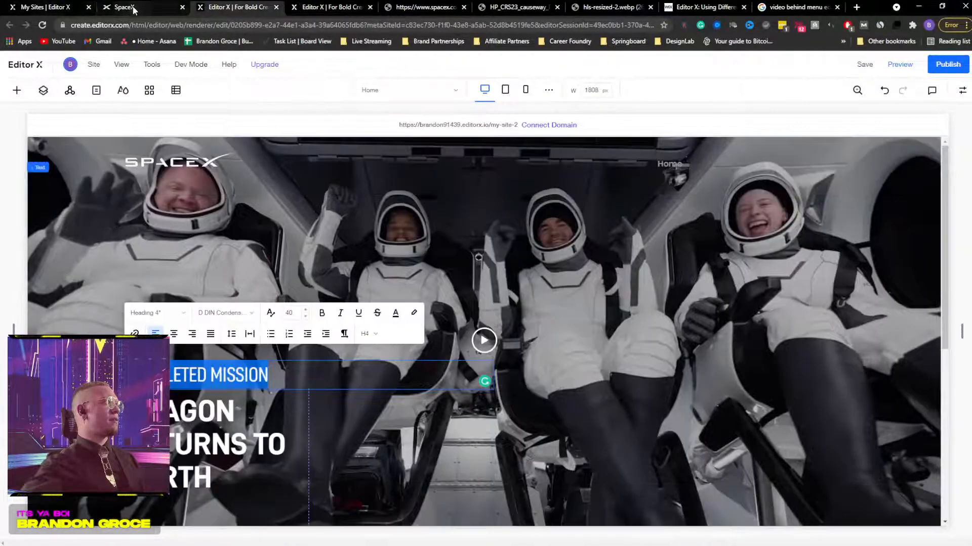
{"action": "left_click", "coordinate": [124, 7]}
{"action": "triple_click", "coordinate": [193, 279]}
{"action": "right_click", "coordinate": [194, 281]}
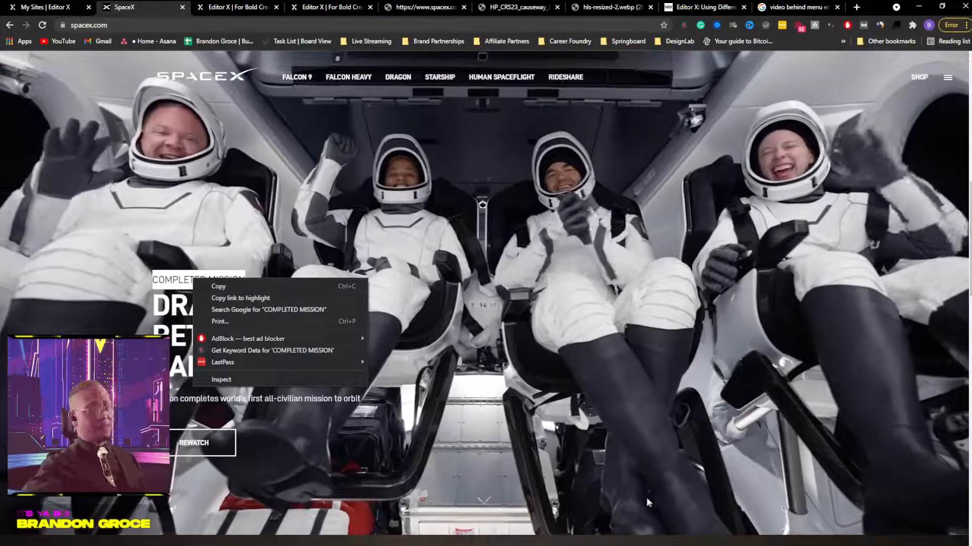
{"action": "left_click", "coordinate": [254, 378]}
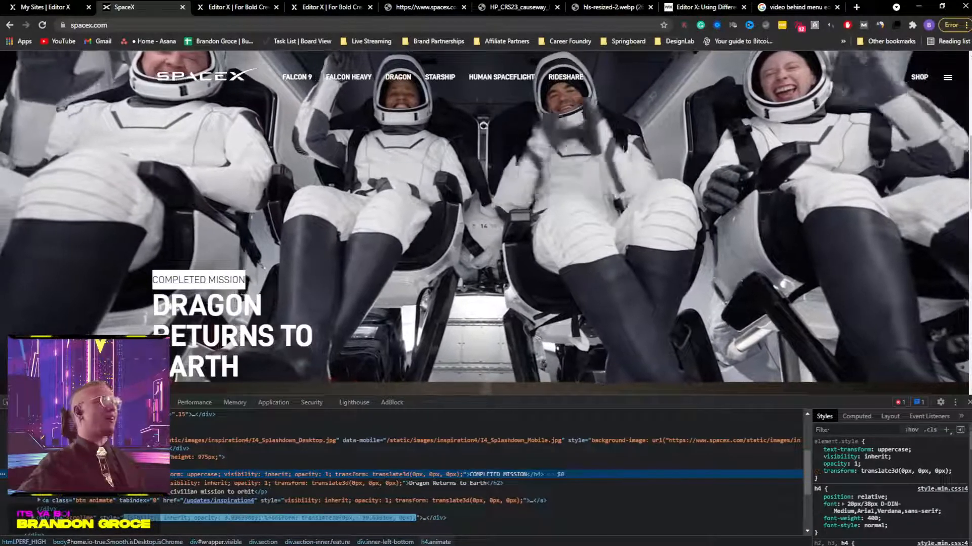
Step: Return to the Editor X page and set the "COMPLETED MISSION" text's font size to 20
{"action": "left_click", "coordinate": [256, 5]}
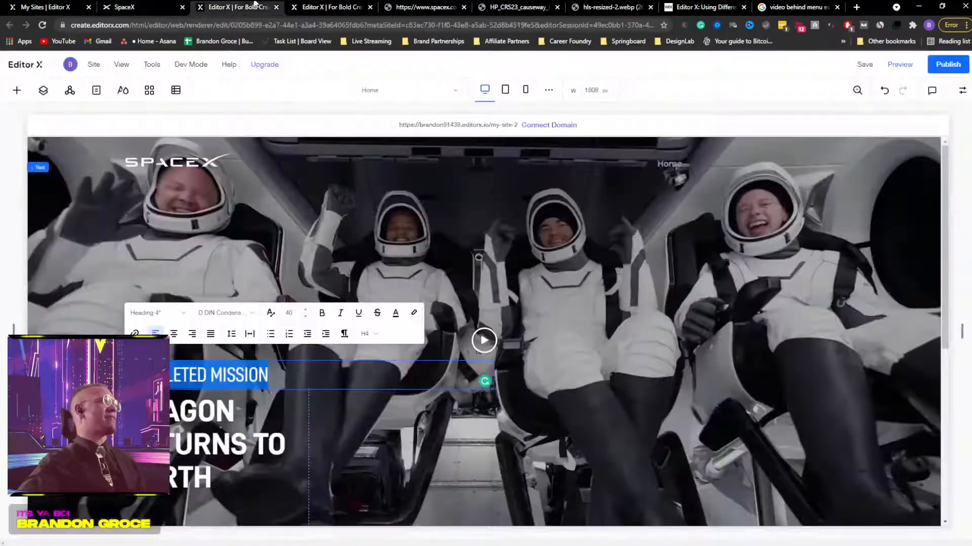
{"action": "left_click", "coordinate": [293, 313]}
{"action": "type", "text": "20"}
{"action": "key", "text": "Return"}
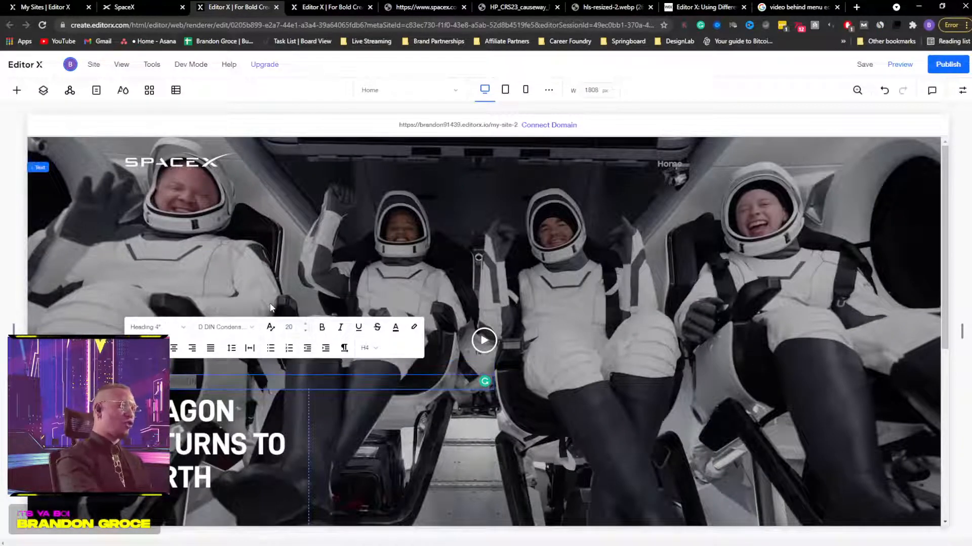
Step: Select the whole "COMPLETED MISSION" text and change its colour to the white theme colour
{"action": "left_click", "coordinate": [283, 228]}
{"action": "left_click", "coordinate": [195, 382]}
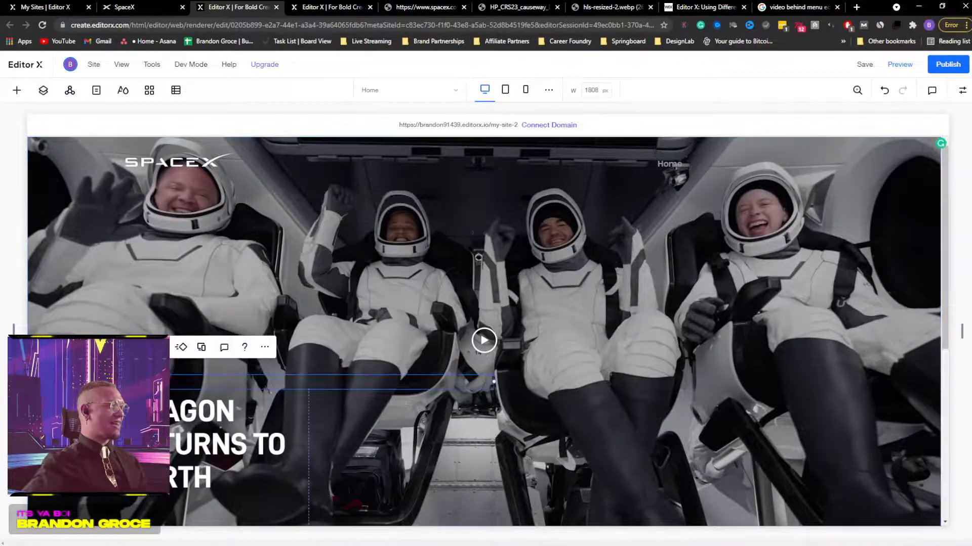
{"action": "double_click", "coordinate": [194, 382]}
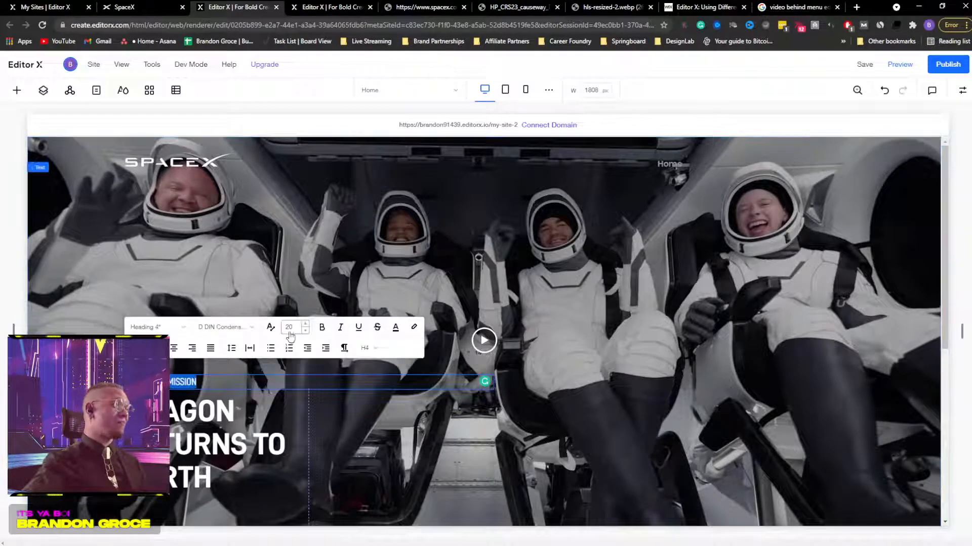
{"action": "left_click", "coordinate": [394, 327]}
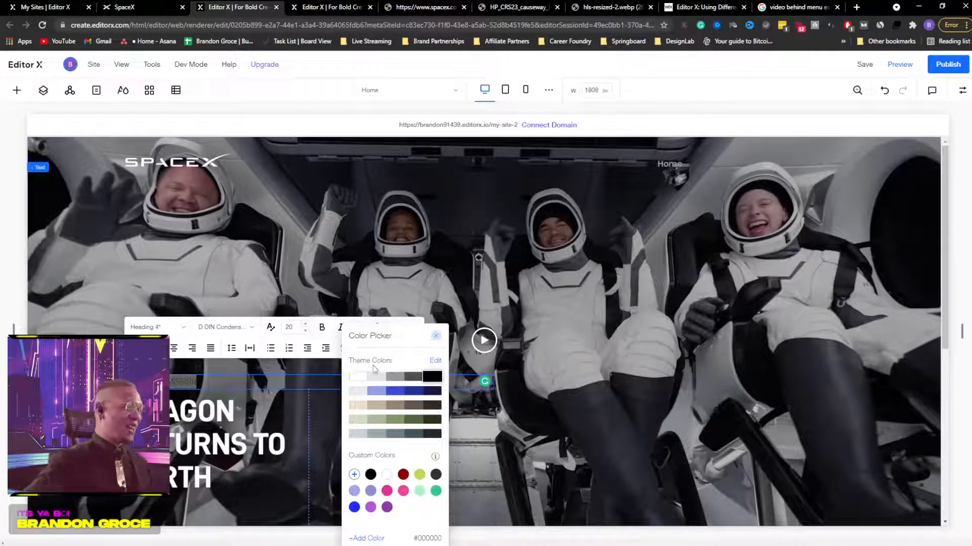
{"action": "left_click", "coordinate": [359, 379]}
{"action": "left_click", "coordinate": [339, 242]}
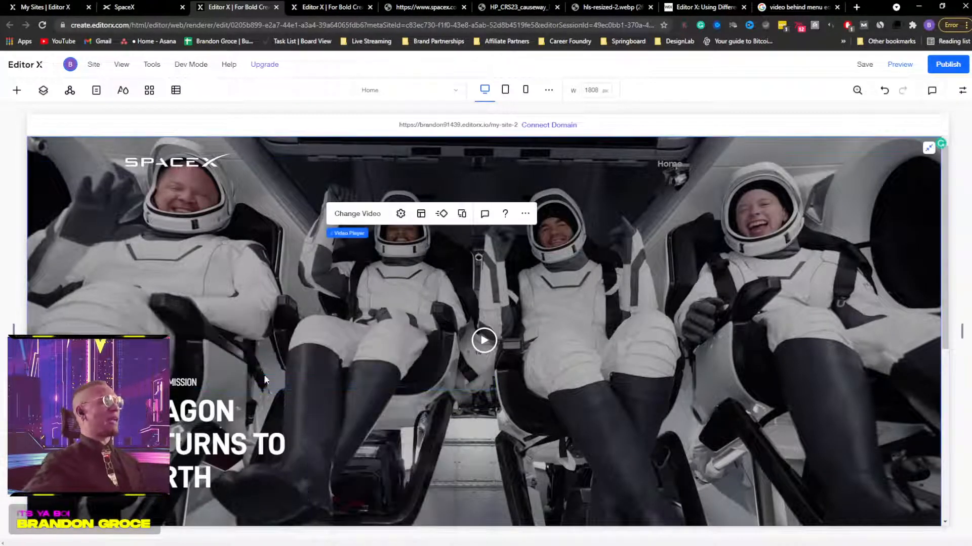
Step: Narrow the "COMPLETED MISSION" text box to fit its words and move it together with the "DRAGON RETURNS TO EARTH" heading higher on the page
{"action": "left_click", "coordinate": [253, 380]}
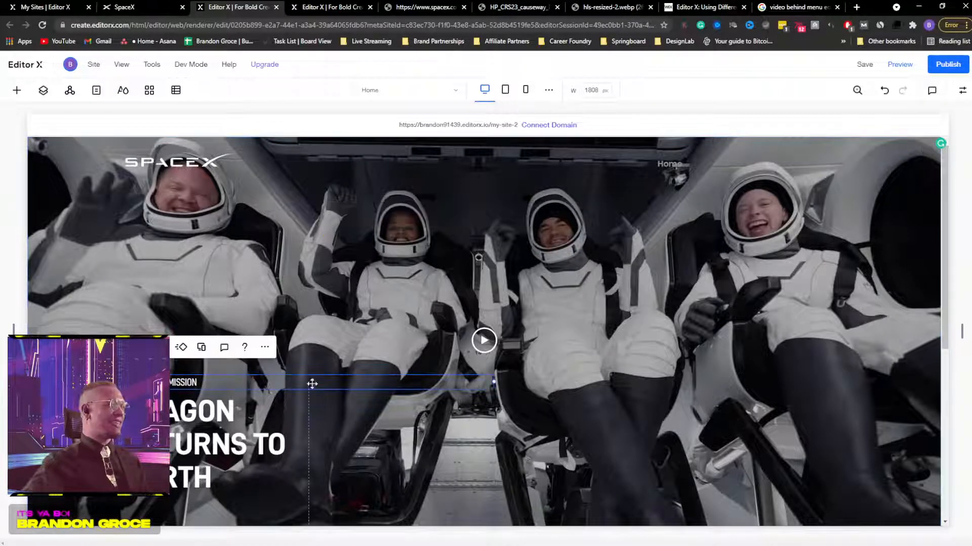
{"action": "left_click_drag", "start_coordinate": [475, 382], "coordinate": [223, 385]}
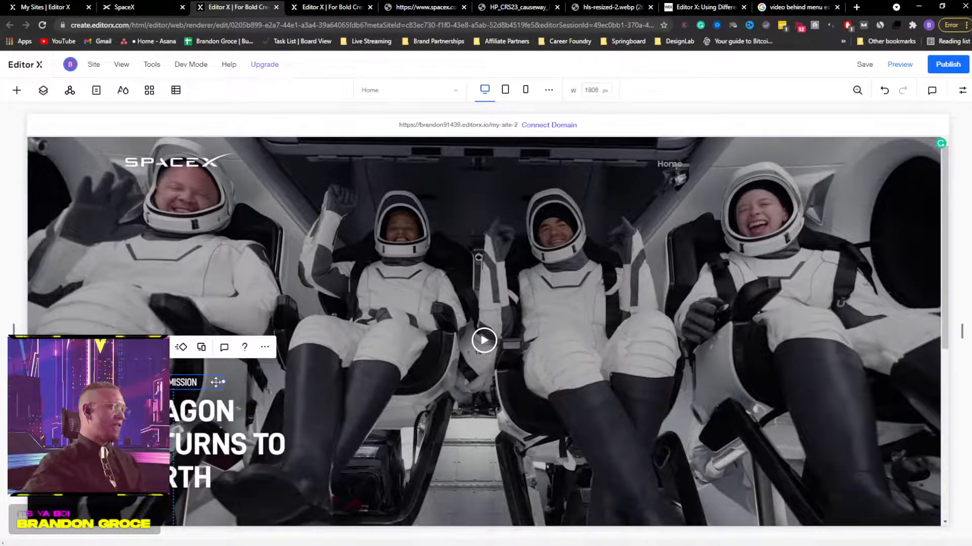
{"action": "left_click_drag", "start_coordinate": [222, 382], "coordinate": [201, 383]}
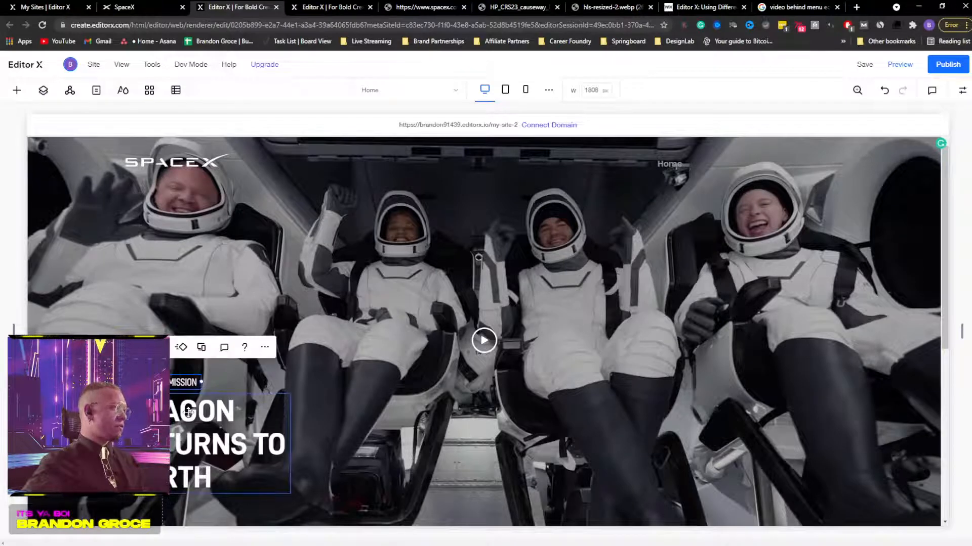
{"action": "left_click", "coordinate": [185, 419], "text": "shift"}
{"action": "left_click_drag", "start_coordinate": [185, 427], "coordinate": [183, 369]}
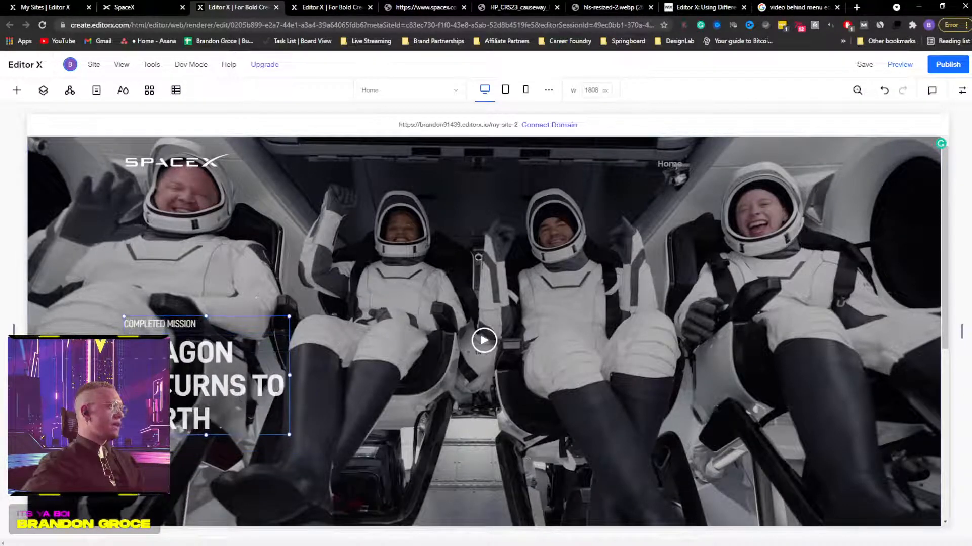
Step: Inspect the sentence below the "Dragon Returns to Earth" heading on the SpaceX site to examine its computed font family and size
{"action": "left_click", "coordinate": [319, 9]}
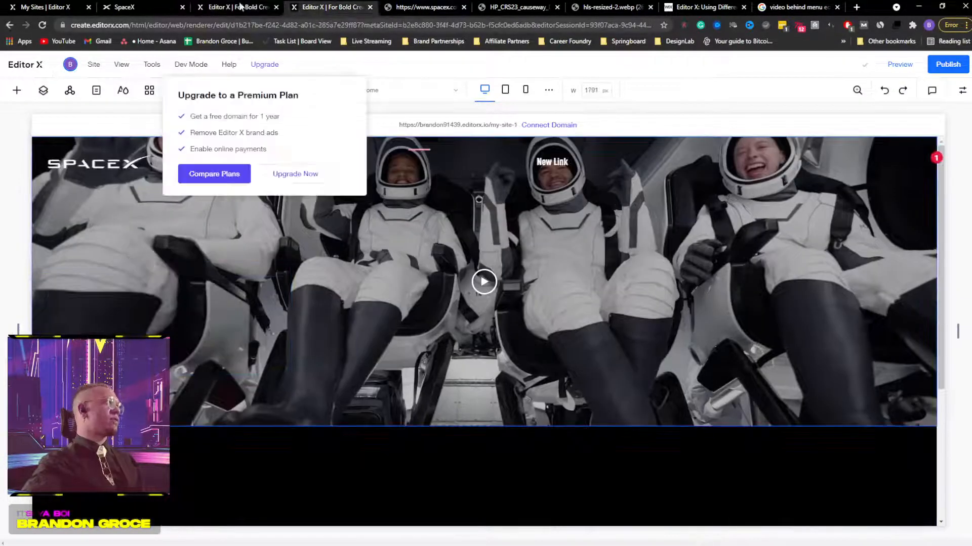
{"action": "left_click", "coordinate": [121, 8]}
{"action": "scroll", "coordinate": [142, 268], "scroll_direction": "down", "scroll_amount": 5}
{"action": "scroll", "coordinate": [144, 261], "scroll_direction": "up", "scroll_amount": 5}
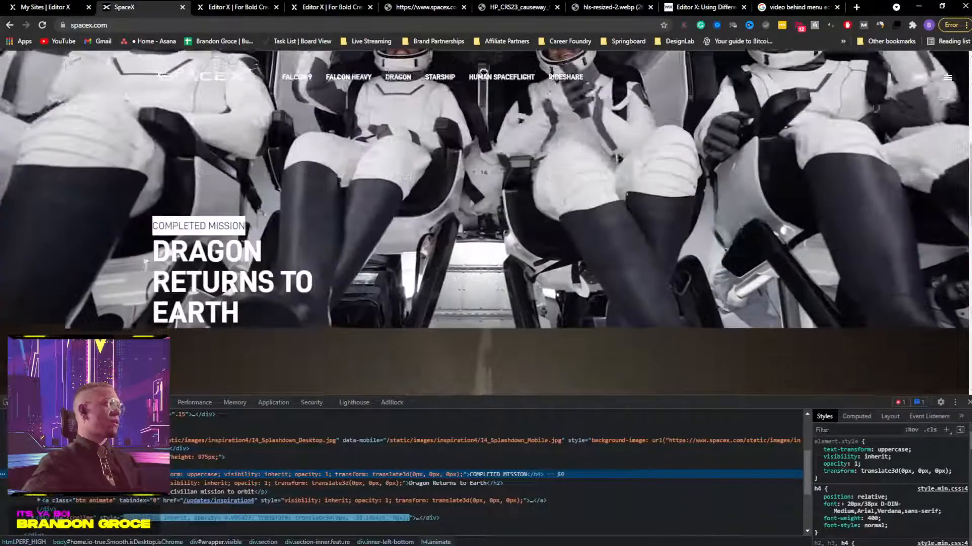
{"action": "key", "text": "F12"}
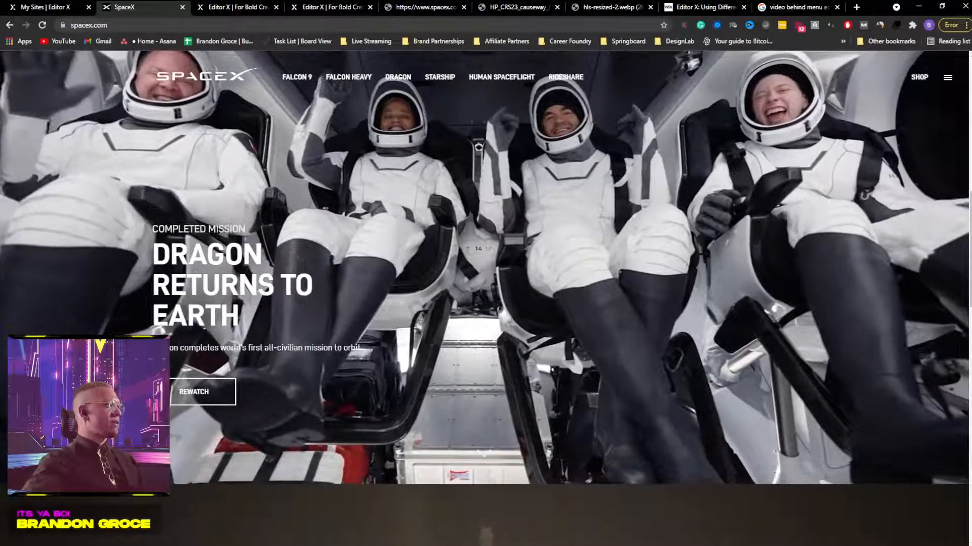
{"action": "right_click", "coordinate": [172, 356]}
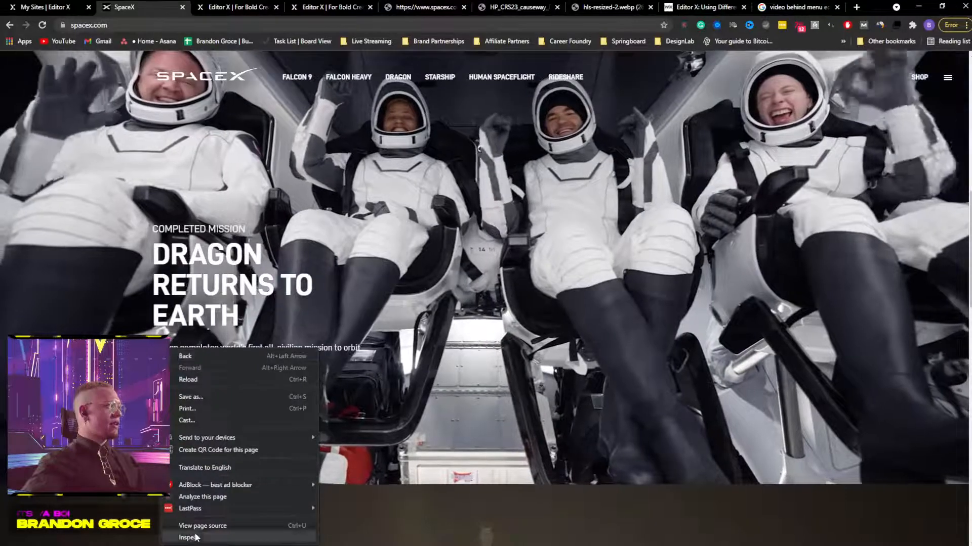
{"action": "left_click", "coordinate": [188, 537]}
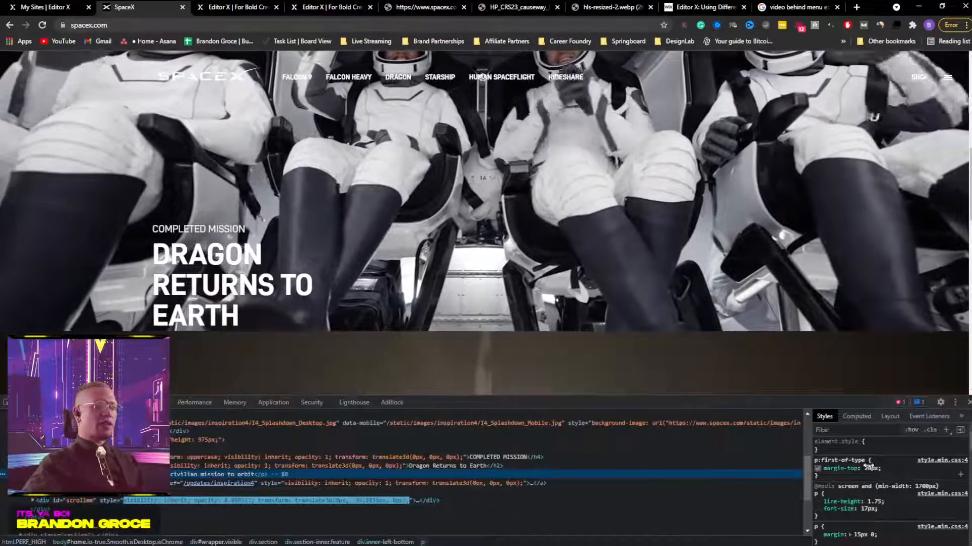
{"action": "left_click", "coordinate": [856, 416]}
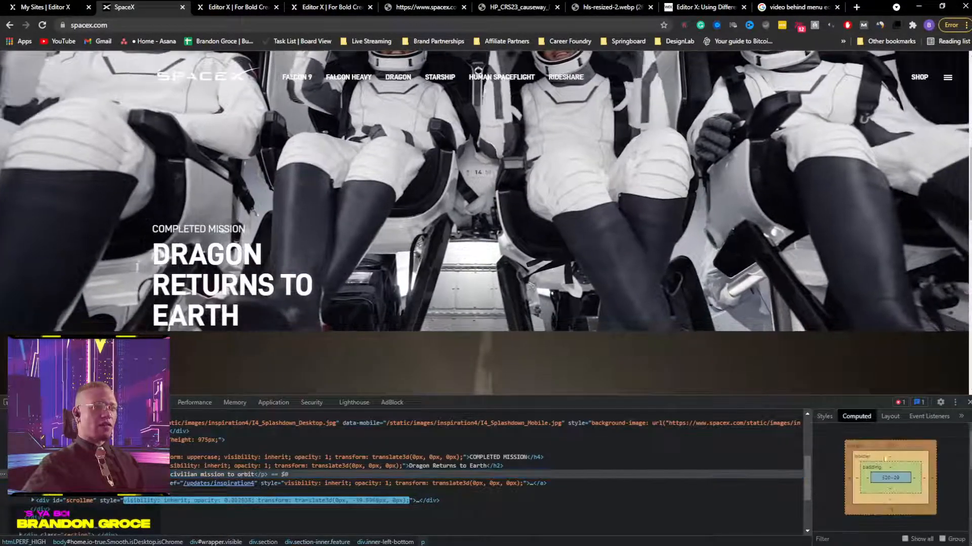
{"action": "scroll", "coordinate": [891, 466], "scroll_direction": "down", "scroll_amount": 3}
{"action": "scroll", "coordinate": [900, 471], "scroll_direction": "up", "scroll_amount": 1}
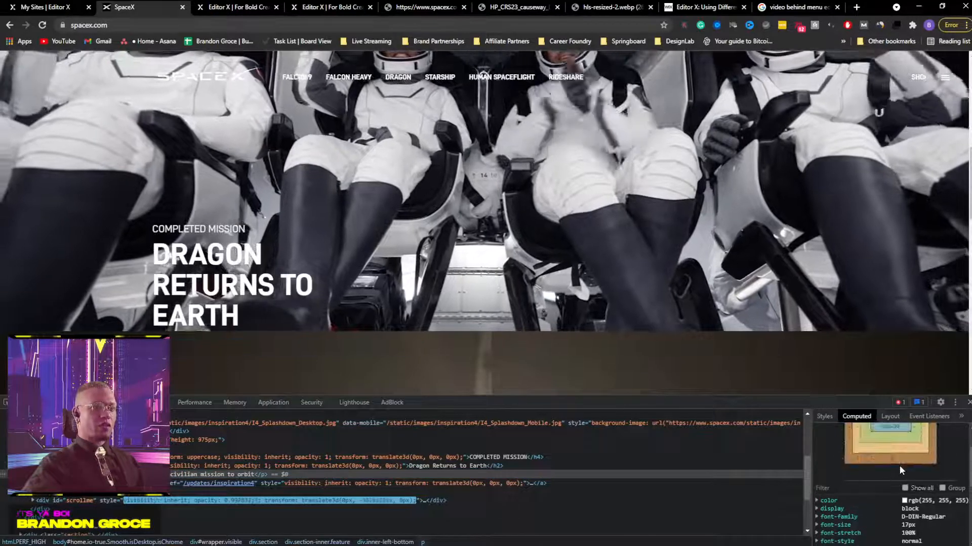
{"action": "scroll", "coordinate": [909, 503], "scroll_direction": "down", "scroll_amount": 1}
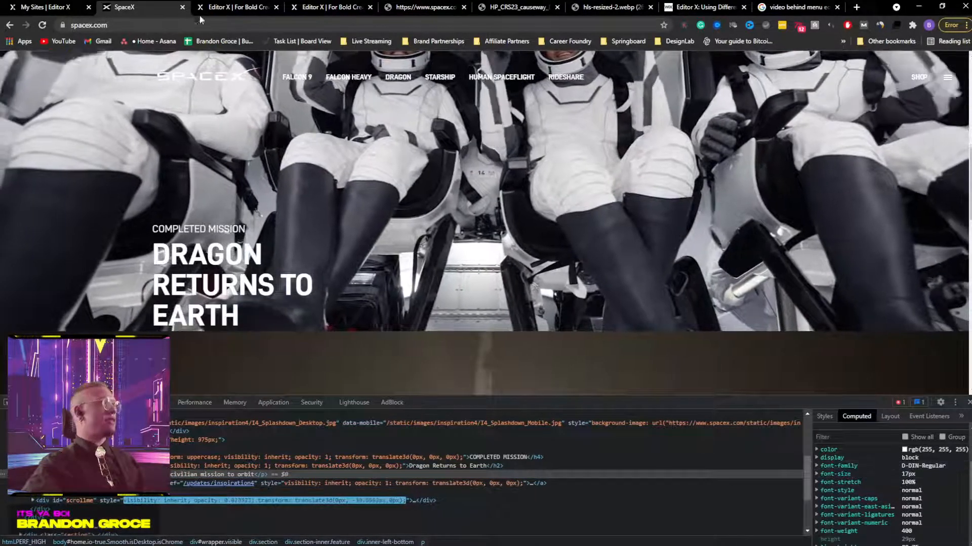
Step: Return to the Editor X page, add a title text element and place it directly below the "DRAGON RETURNS TO EARTH" heading
{"action": "left_click", "coordinate": [49, 8]}
{"action": "left_click", "coordinate": [210, 6]}
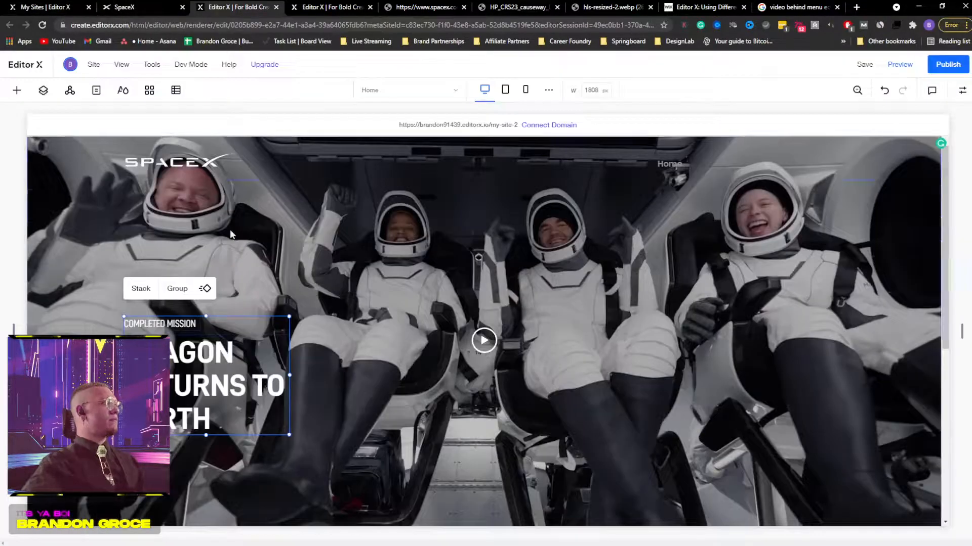
{"action": "left_click", "coordinate": [16, 90]}
{"action": "left_click", "coordinate": [31, 119]}
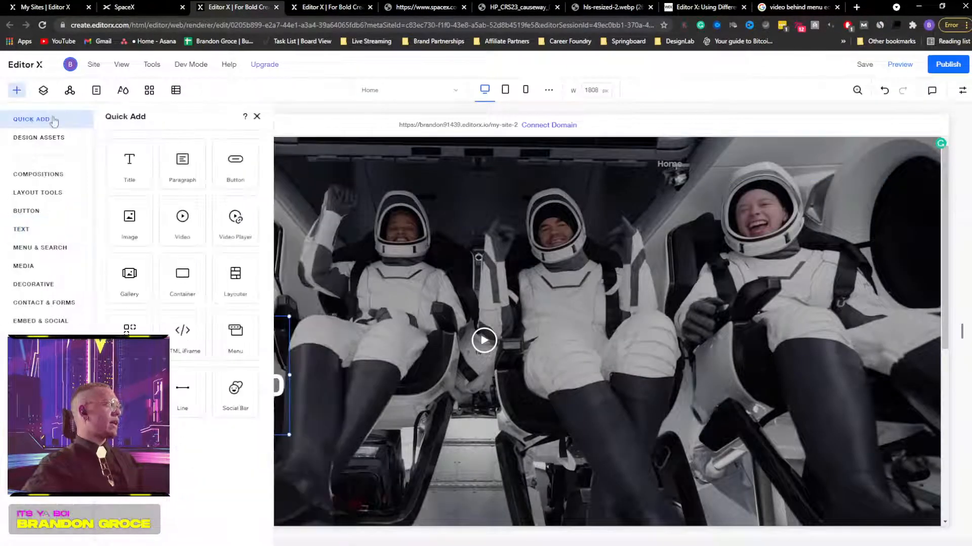
{"action": "left_click", "coordinate": [130, 164]}
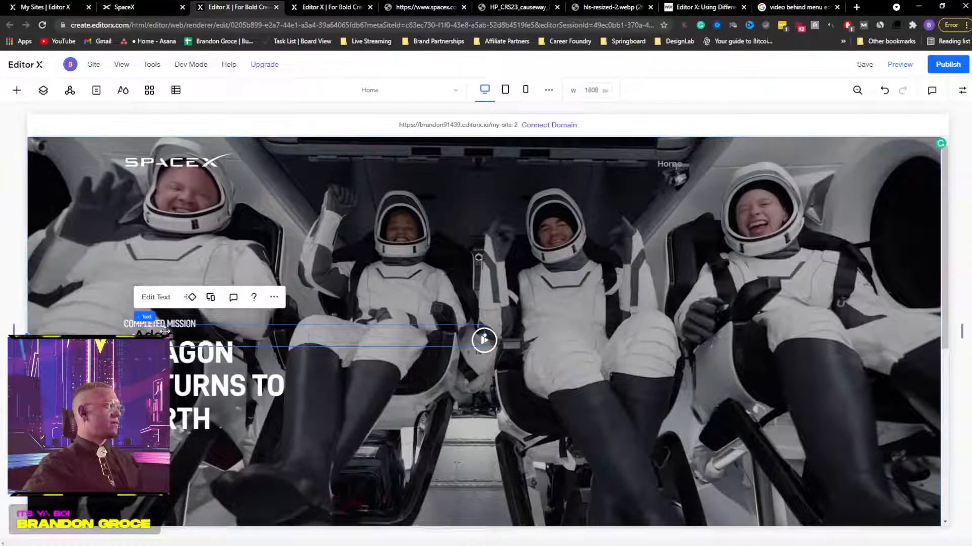
{"action": "left_click_drag", "start_coordinate": [189, 336], "coordinate": [186, 455]}
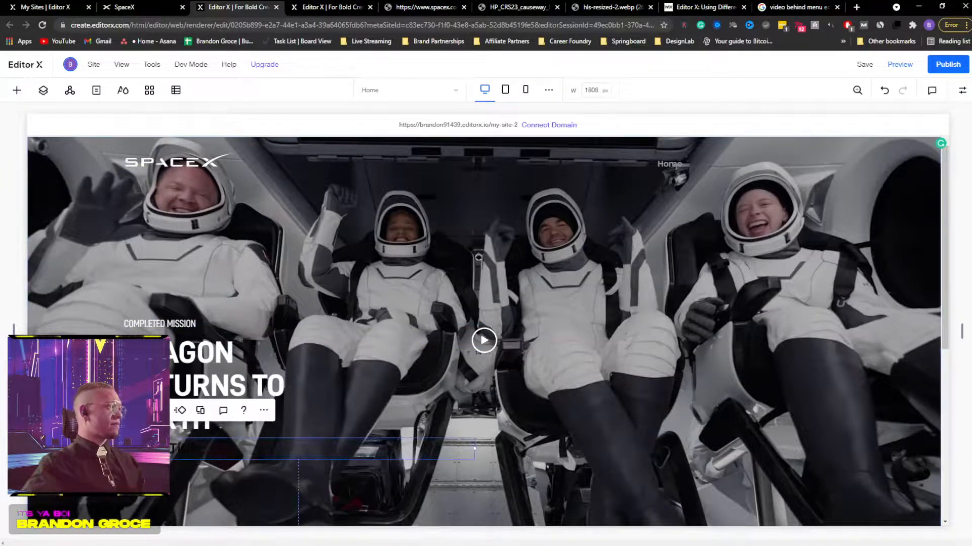
Step: Select the new title's placeholder text and set its font to D DIN
{"action": "double_click", "coordinate": [186, 450]}
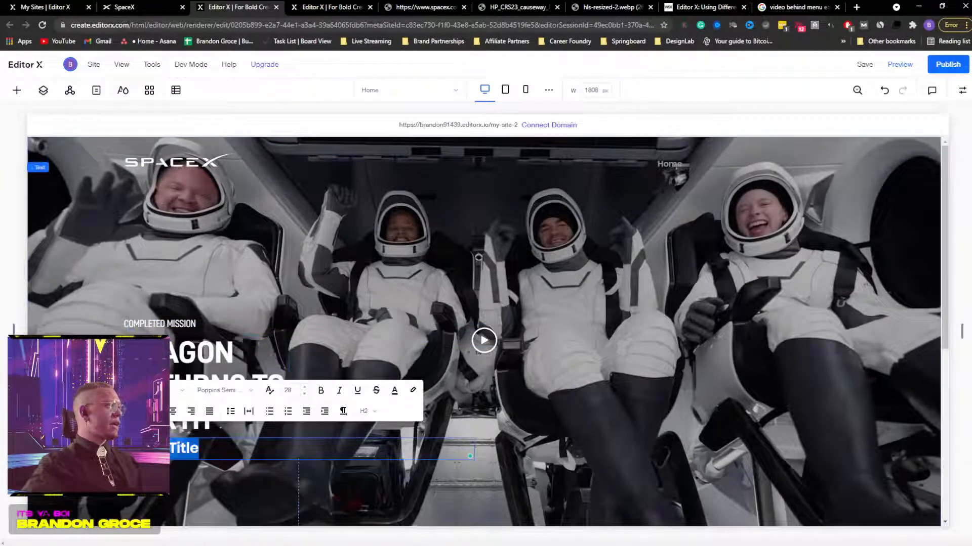
{"action": "left_click", "coordinate": [228, 392]}
{"action": "type", "text": "D DIN Italic"}
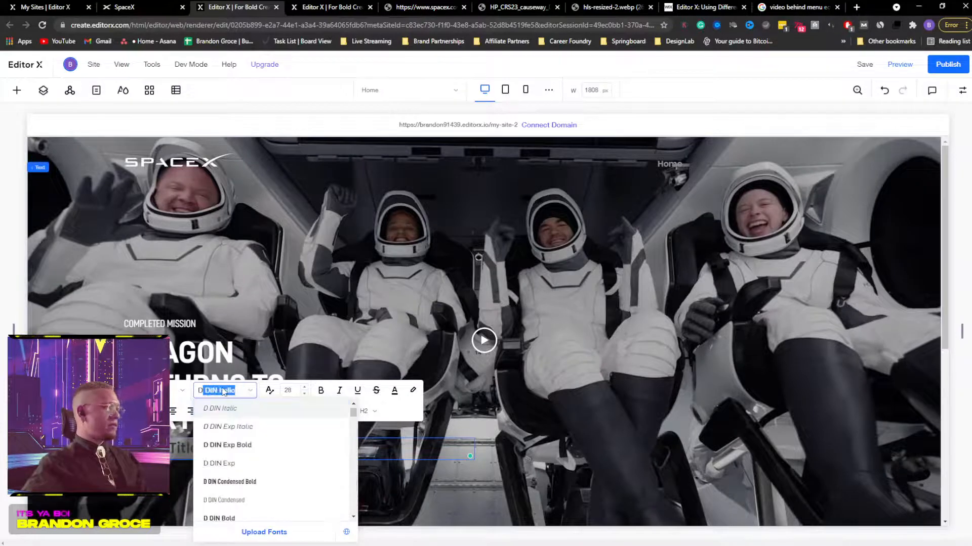
{"action": "scroll", "coordinate": [218, 427], "scroll_direction": "down", "scroll_amount": 5}
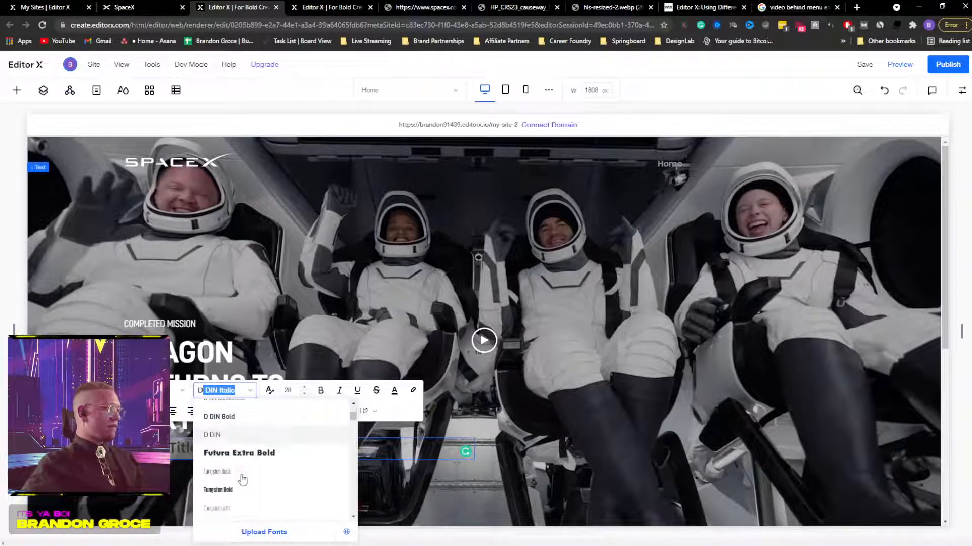
{"action": "left_click", "coordinate": [213, 435]}
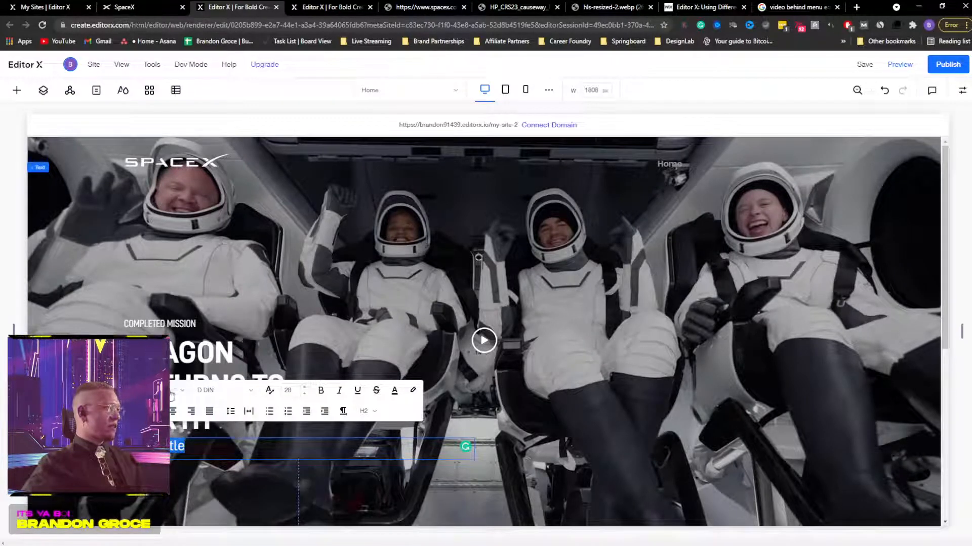
Step: Copy "Dragon completes world's first all-civilian mission to orbit" from the SpaceX site and paste it over the new title's text in Editor X
{"action": "left_click", "coordinate": [134, 5]}
{"action": "scroll", "coordinate": [236, 332], "scroll_direction": "down", "scroll_amount": 3}
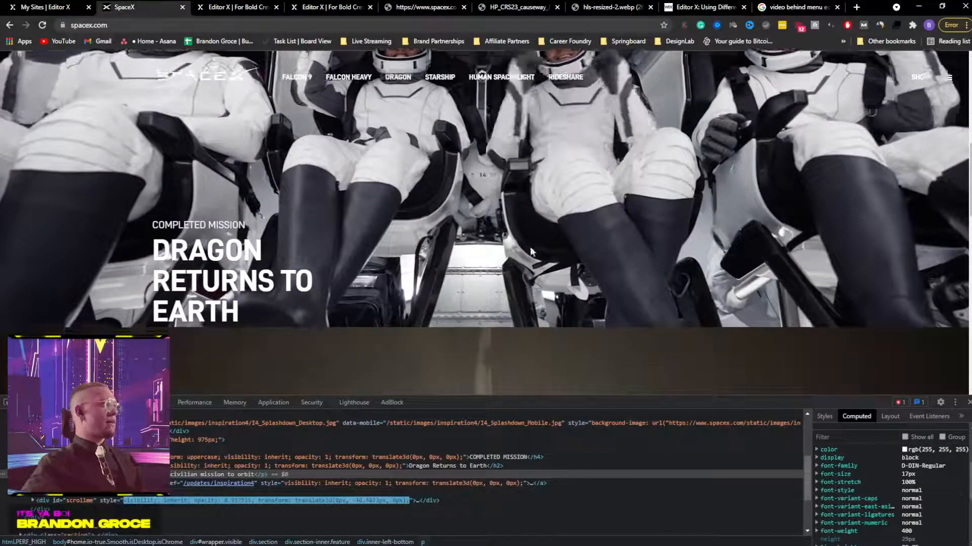
{"action": "key", "text": "F12"}
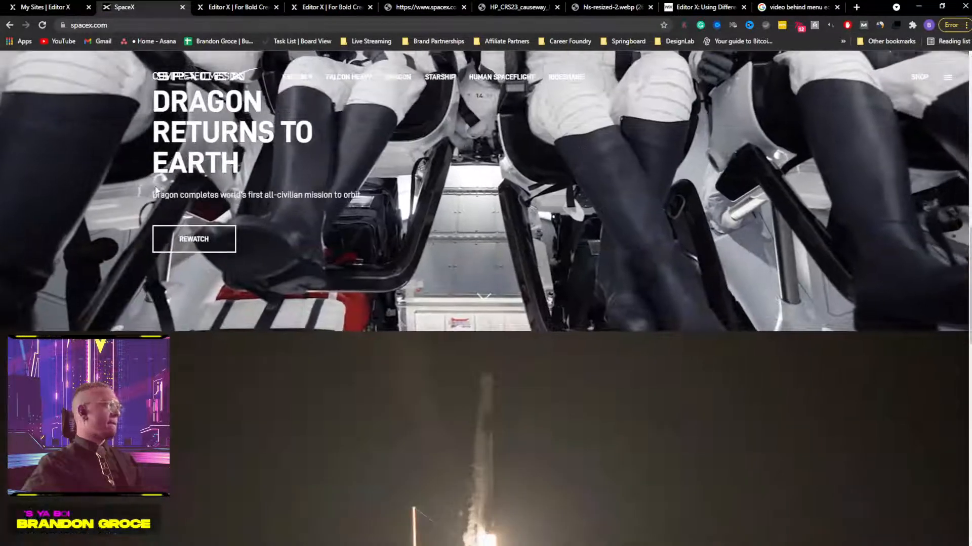
{"action": "left_click_drag", "start_coordinate": [142, 193], "coordinate": [362, 196]}
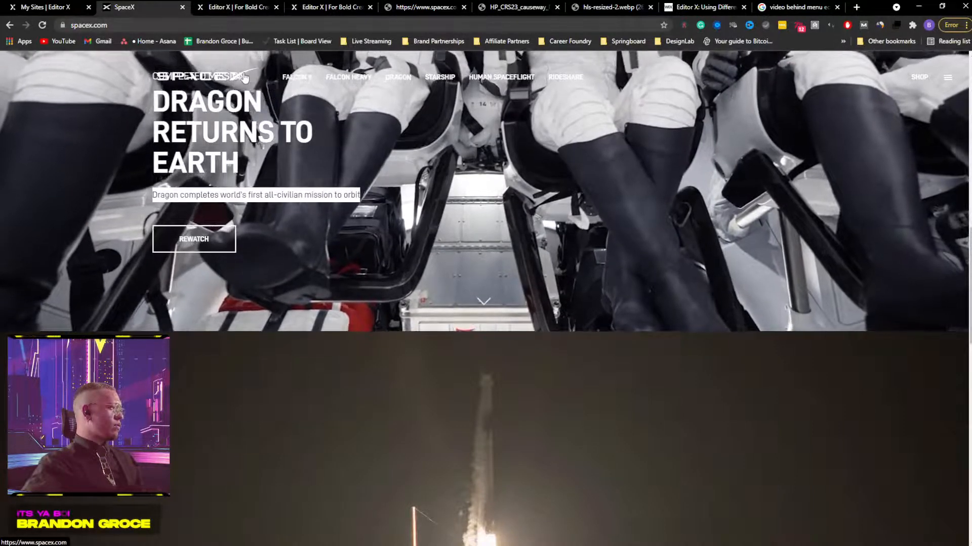
{"action": "left_click", "coordinate": [57, 8]}
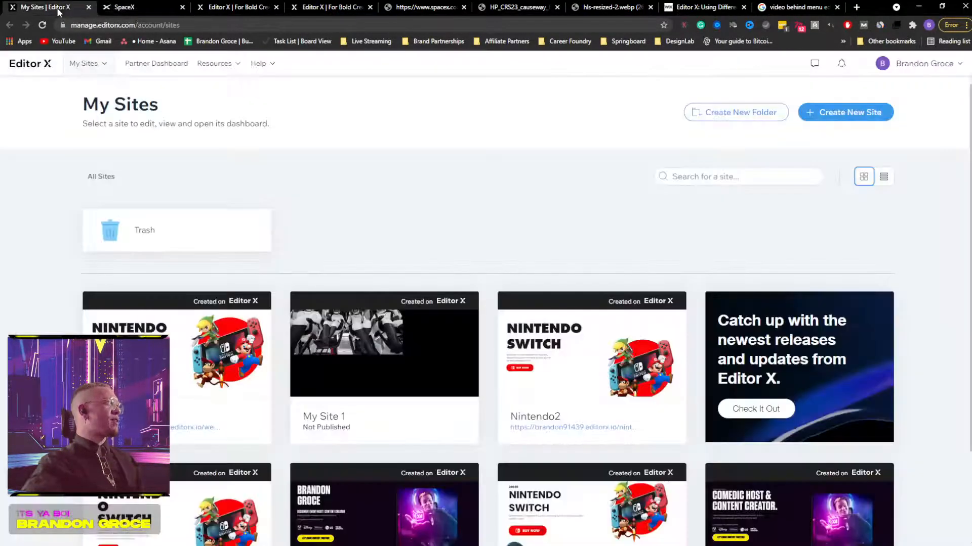
{"action": "left_click", "coordinate": [220, 7]}
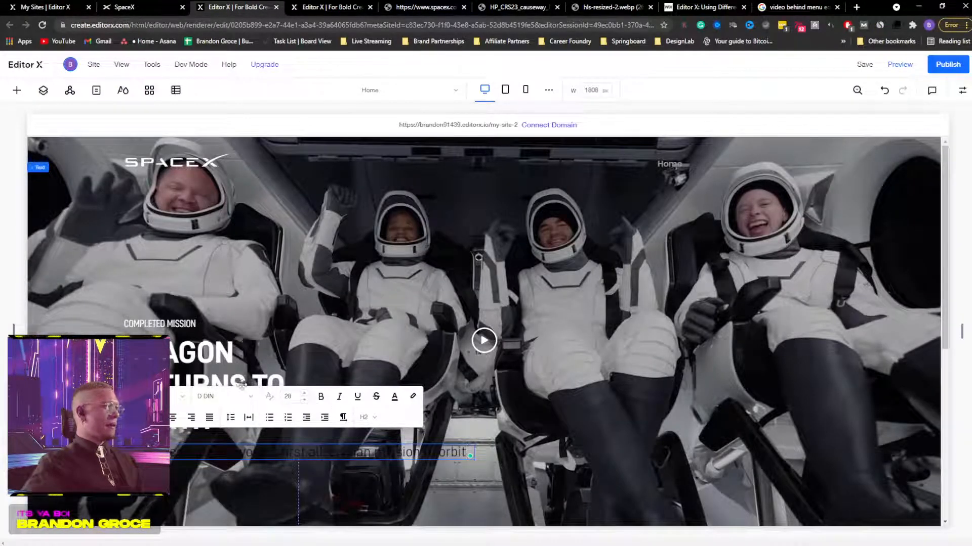
Step: Select the whole mission sentence below the heading and change its colour to the white theme colour
{"action": "left_click", "coordinate": [393, 398]}
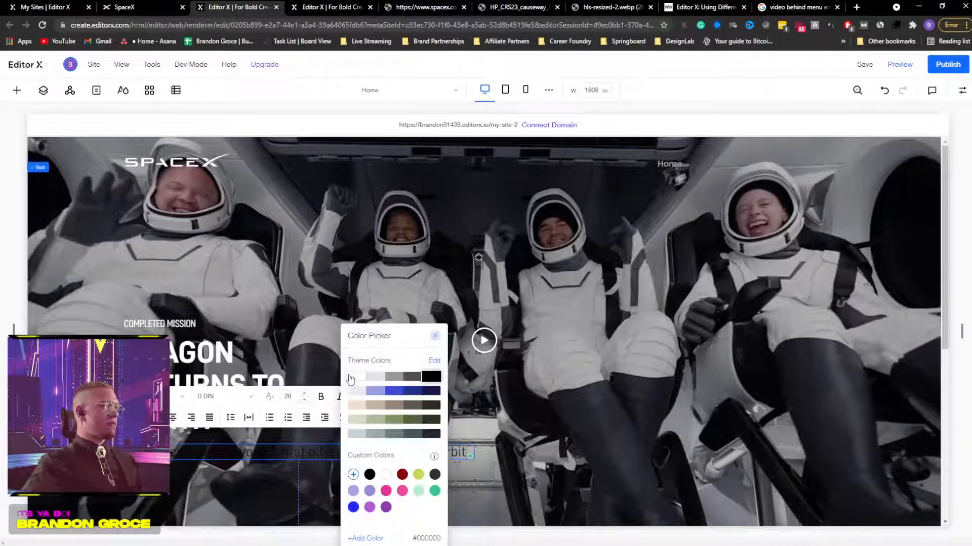
{"action": "left_click", "coordinate": [286, 262]}
{"action": "left_click", "coordinate": [313, 443]}
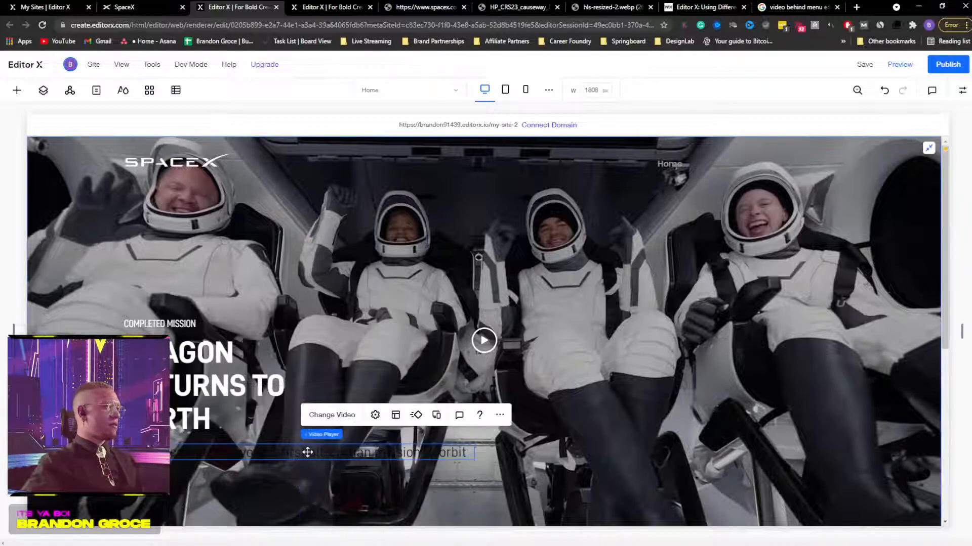
{"action": "double_click", "coordinate": [308, 452]}
{"action": "left_click", "coordinate": [397, 401]}
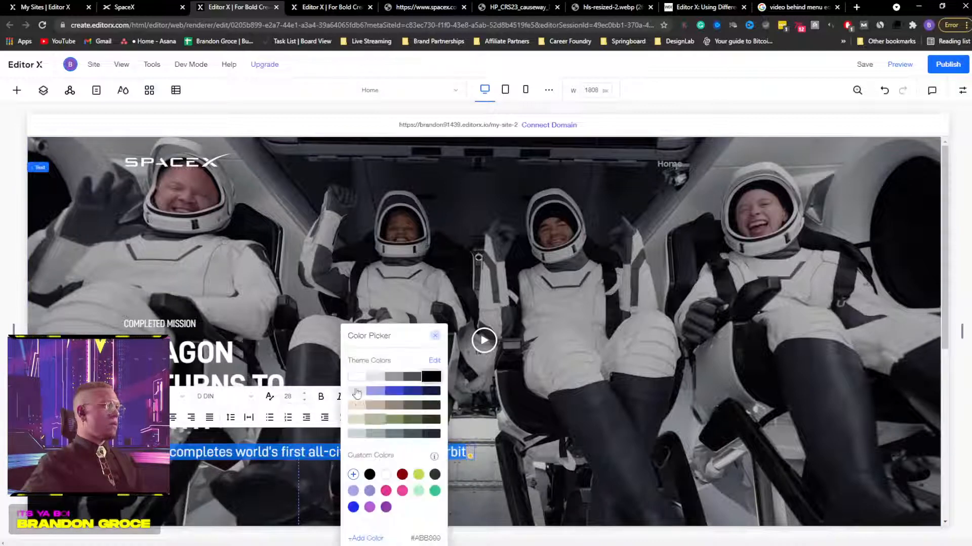
{"action": "left_click", "coordinate": [355, 379]}
{"action": "left_click", "coordinate": [309, 307]}
{"action": "left_click", "coordinate": [430, 297]}
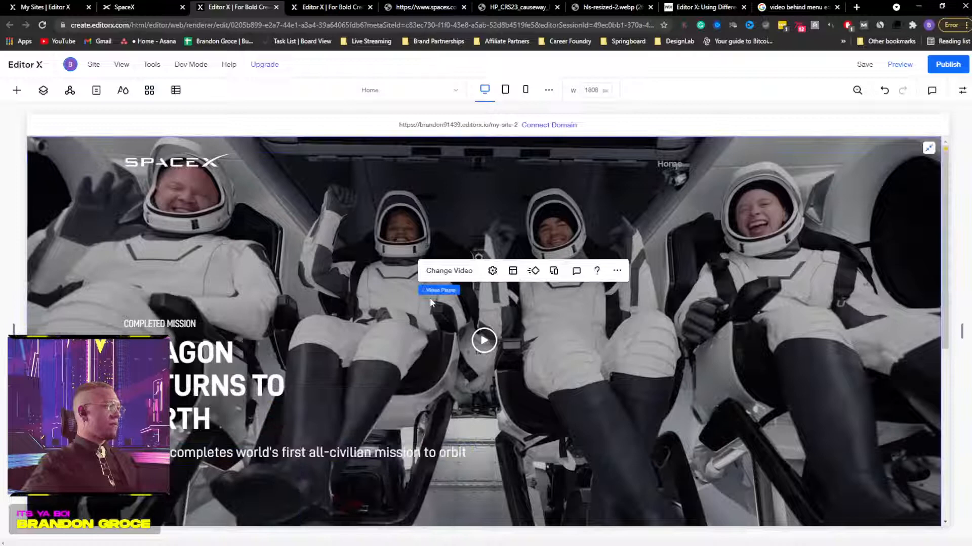
Step: Select the whole mission sentence below the heading and reduce its font size
{"action": "left_click", "coordinate": [269, 454]}
{"action": "double_click", "coordinate": [314, 452]}
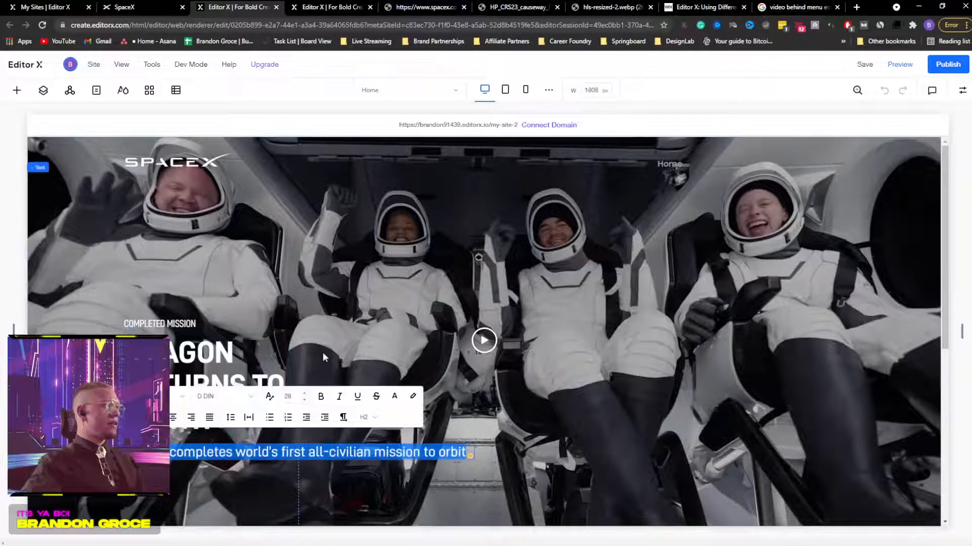
{"action": "left_click", "coordinate": [288, 397]}
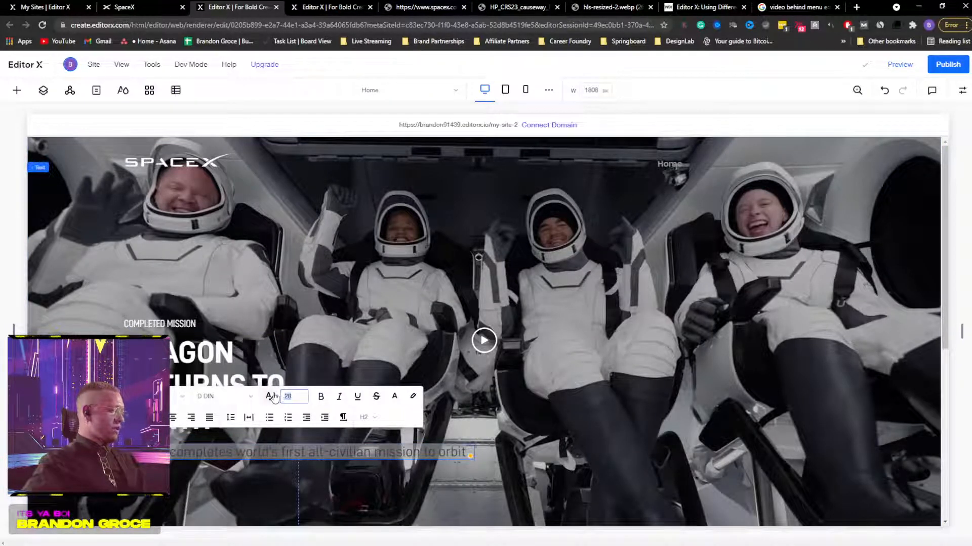
{"action": "key", "text": "Return"}
{"action": "left_click", "coordinate": [344, 282]}
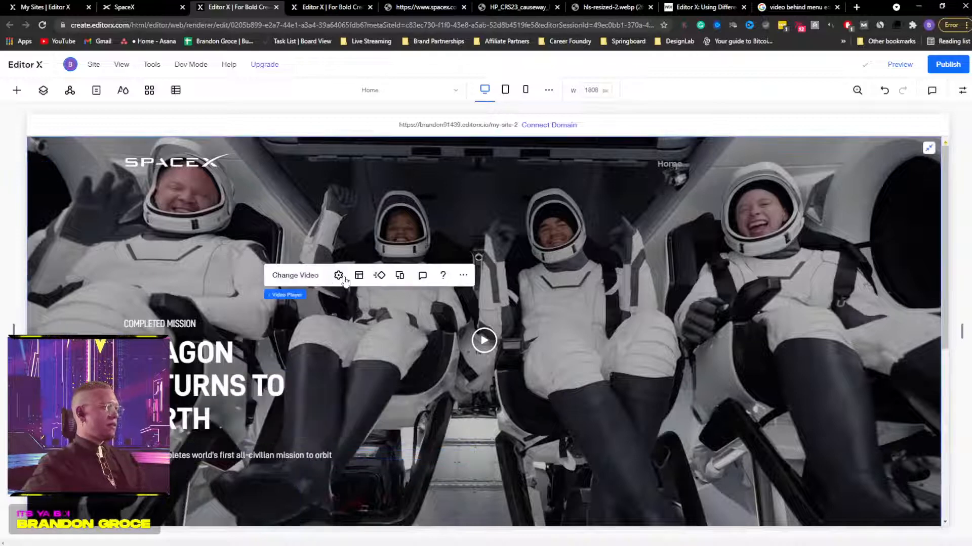
Step: Switch to the SpaceX site and inspect the CSS styles of the mission sentence below its heading
{"action": "left_click", "coordinate": [319, 6]}
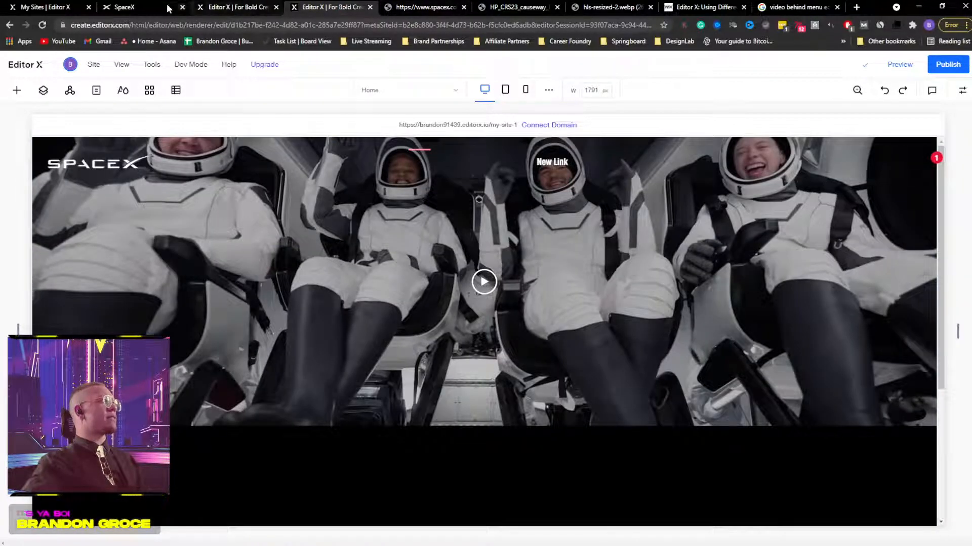
{"action": "left_click", "coordinate": [144, 7]}
{"action": "triple_click", "coordinate": [210, 195]}
{"action": "right_click", "coordinate": [210, 199]}
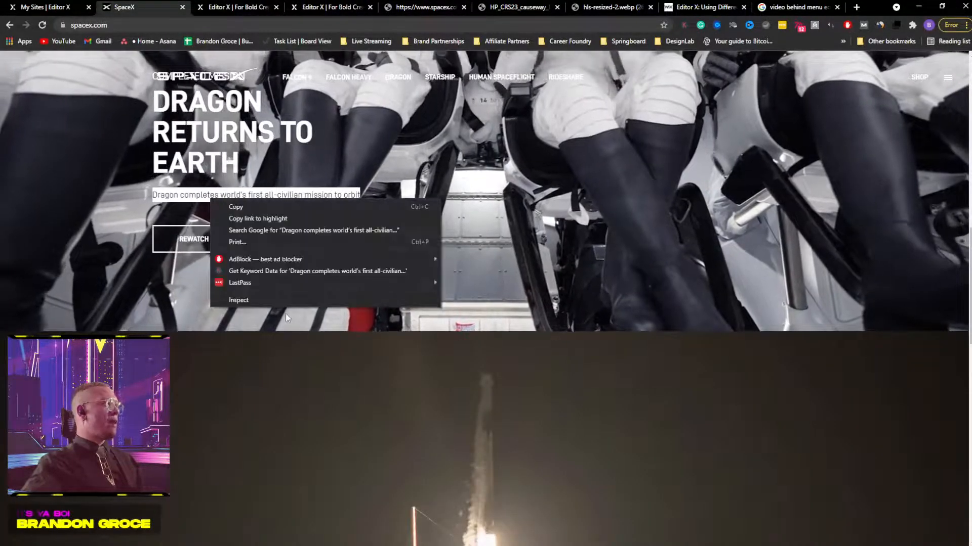
{"action": "left_click", "coordinate": [282, 298]}
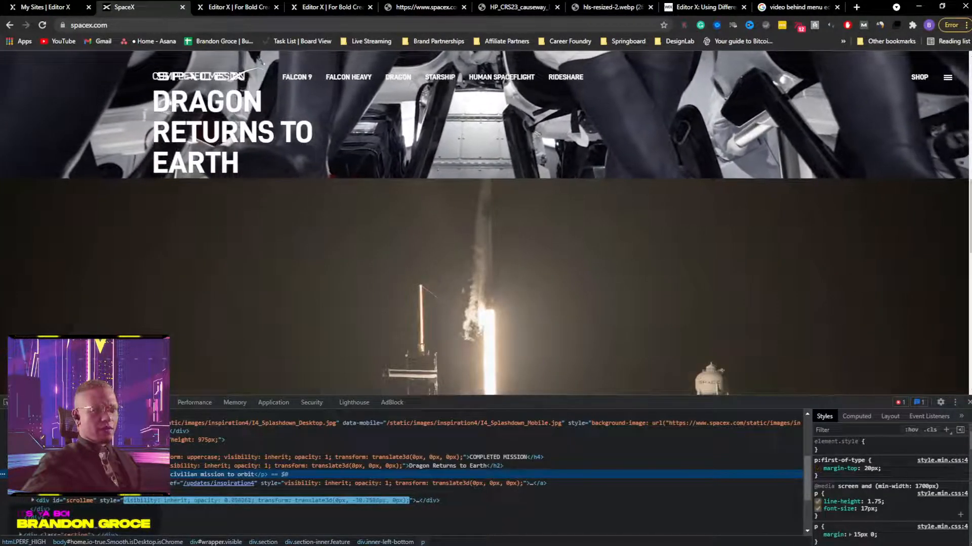
Step: Return to the Editor X page and nudge the mission sentence slightly upwards towards the heading
{"action": "left_click", "coordinate": [59, 8]}
{"action": "left_click", "coordinate": [218, 6]}
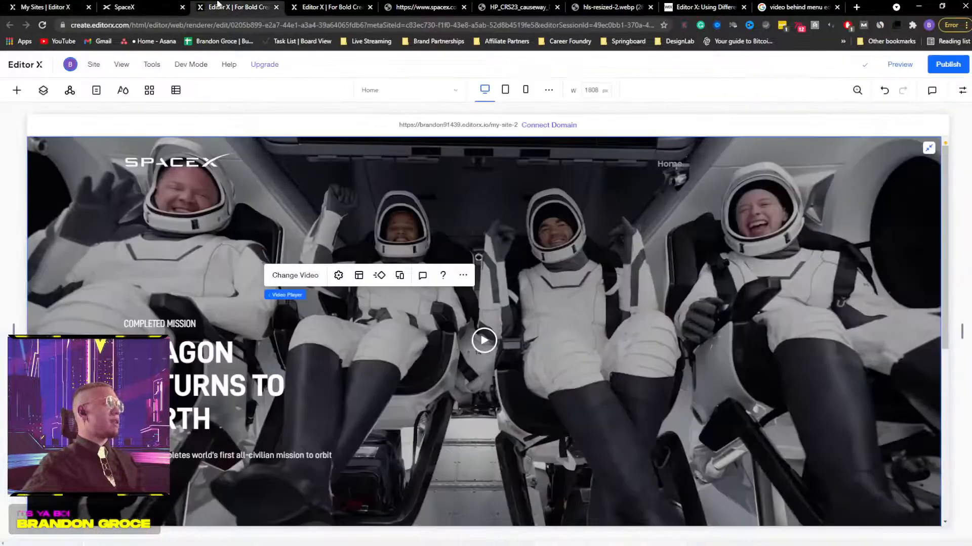
{"action": "left_click", "coordinate": [196, 456]}
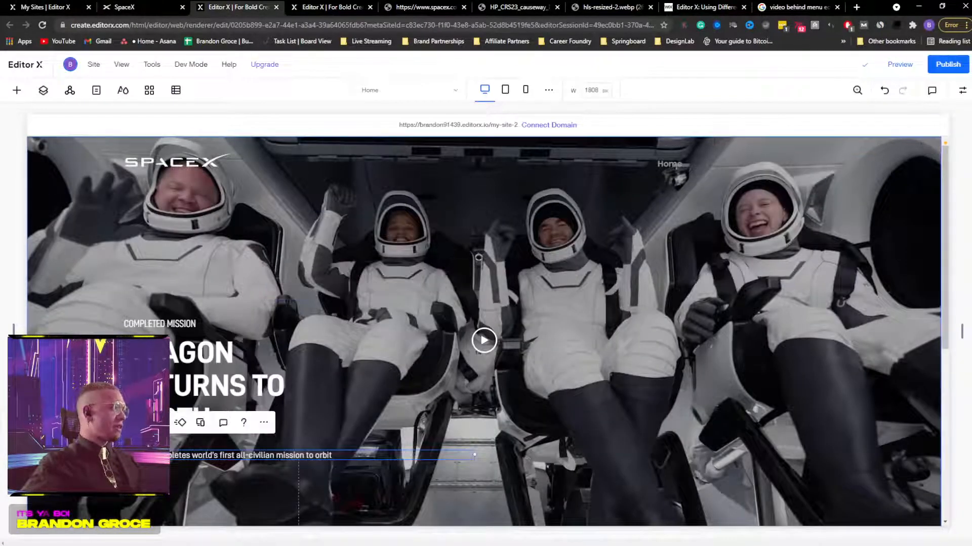
{"action": "left_click_drag", "start_coordinate": [251, 455], "coordinate": [251, 452]}
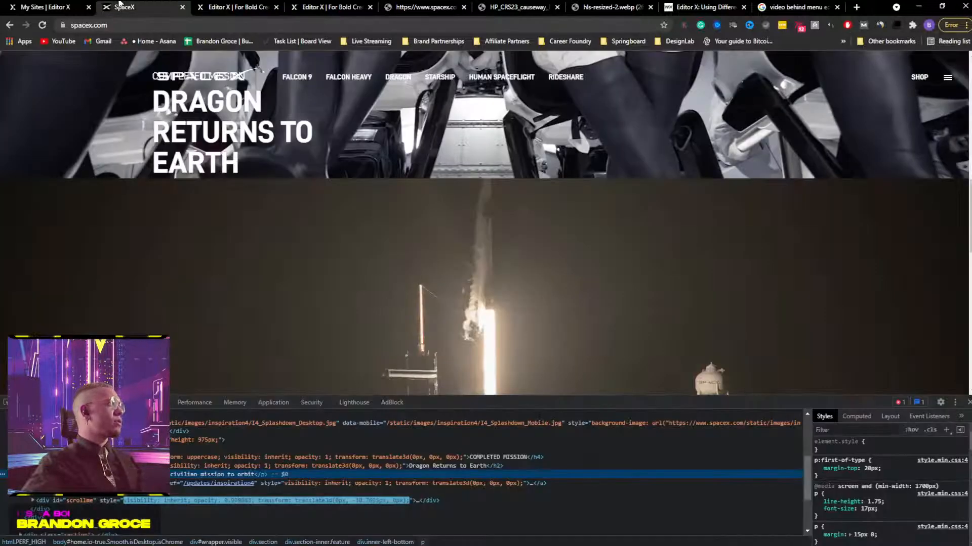
Step: Close the code inspector on the SpaceX site, examine the full hero text layout, and return to the Editor X page
{"action": "left_click", "coordinate": [118, 6]}
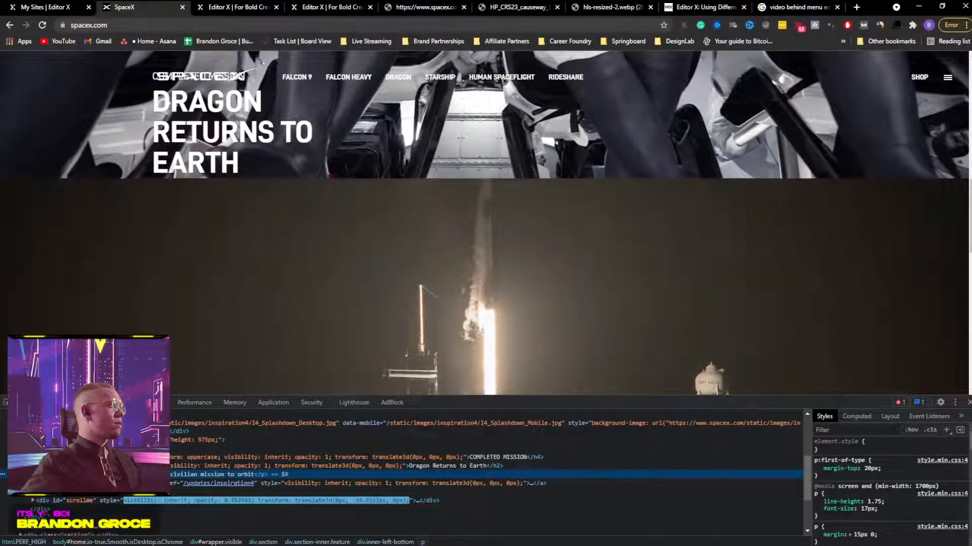
{"action": "scroll", "coordinate": [169, 203], "scroll_direction": "up", "scroll_amount": 2}
{"action": "scroll", "coordinate": [176, 172], "scroll_direction": "up", "scroll_amount": 1}
{"action": "key", "text": "F12"}
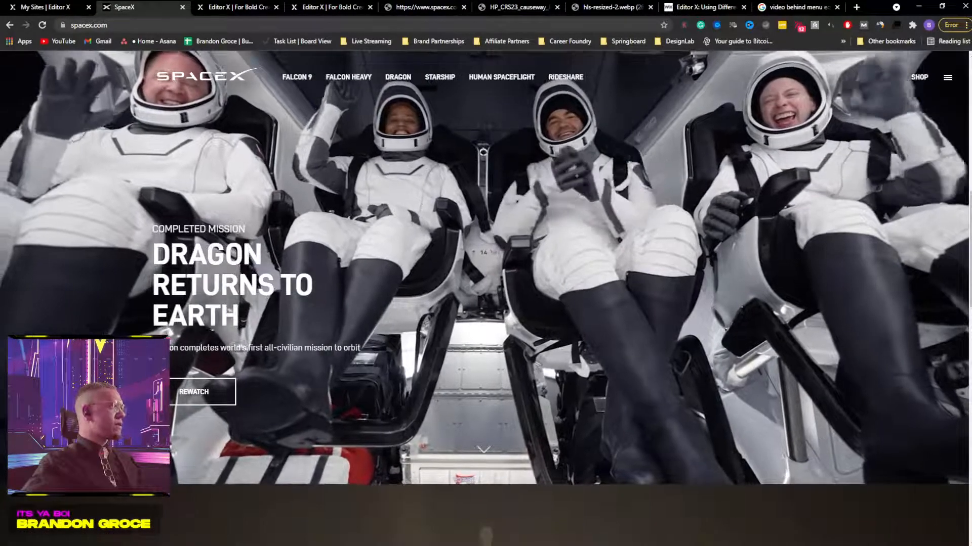
{"action": "left_click", "coordinate": [56, 6]}
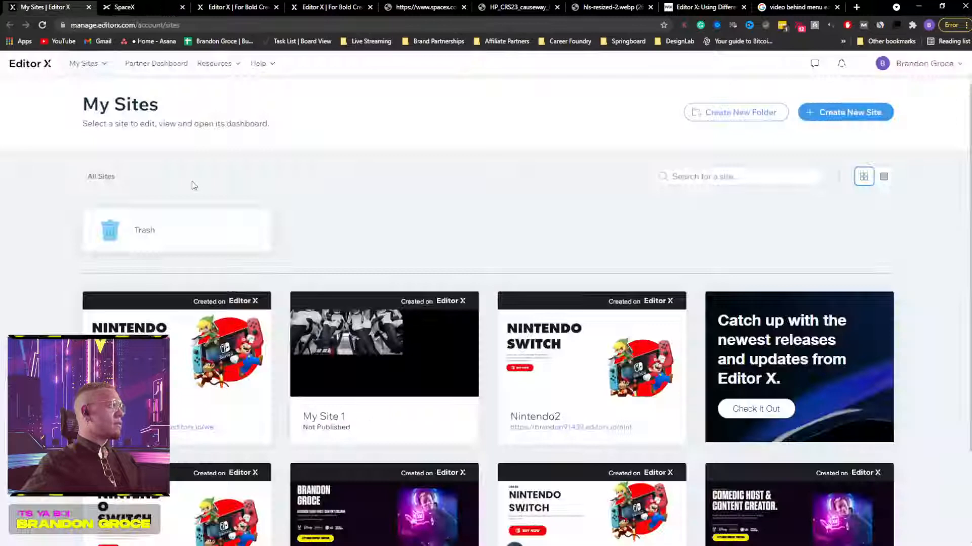
{"action": "left_click", "coordinate": [215, 5]}
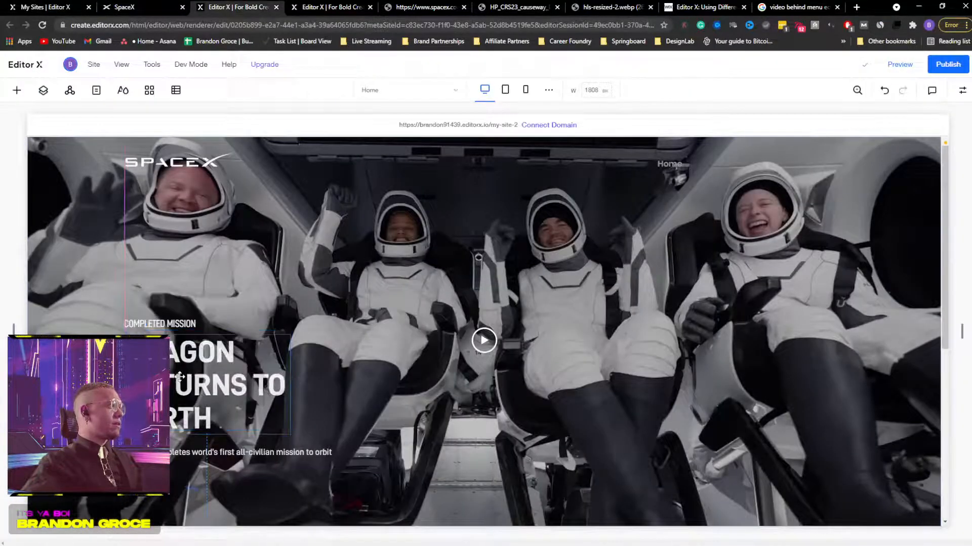
Step: Inspect the "COMPLETED MISSION" label on the SpaceX site and look up its computed font size
{"action": "left_click", "coordinate": [195, 325]}
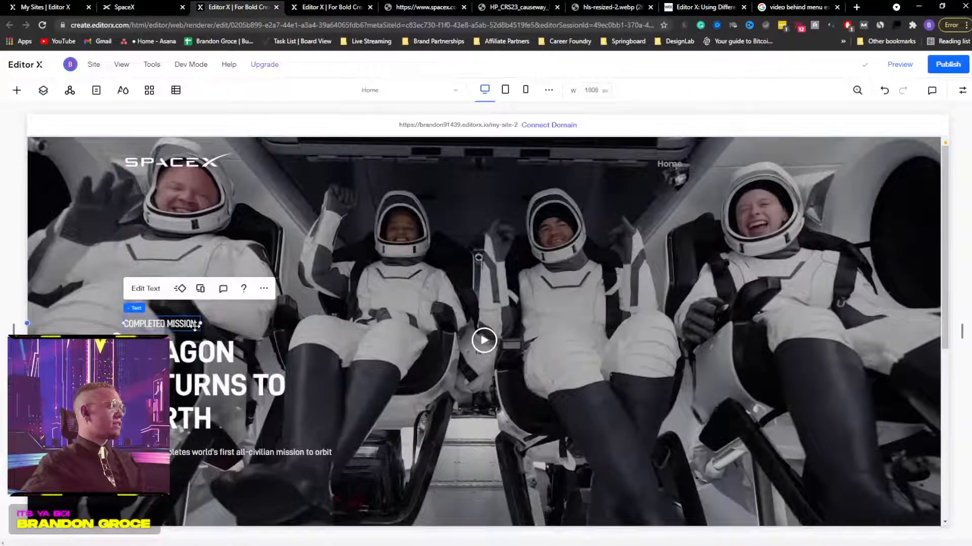
{"action": "left_click", "coordinate": [122, 5]}
{"action": "right_click", "coordinate": [205, 233]}
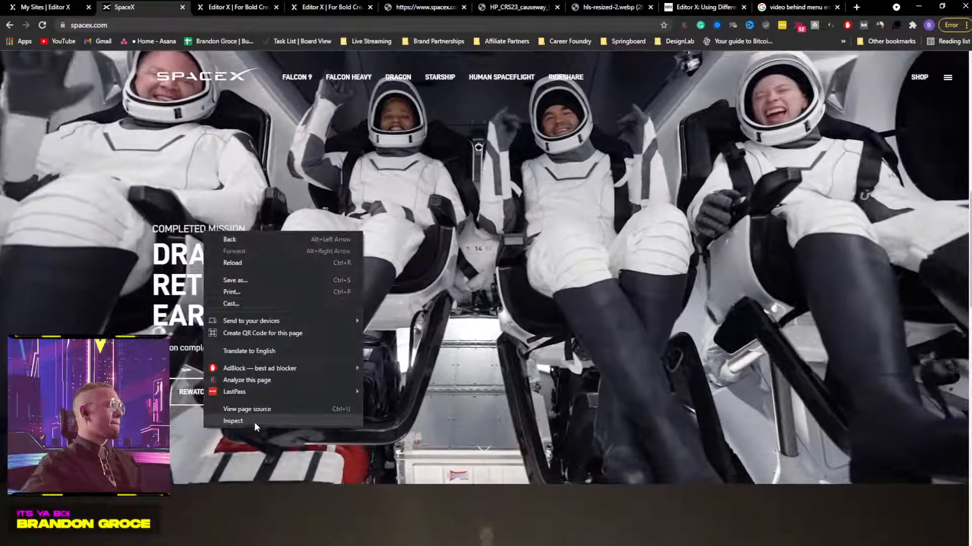
{"action": "left_click", "coordinate": [233, 421]}
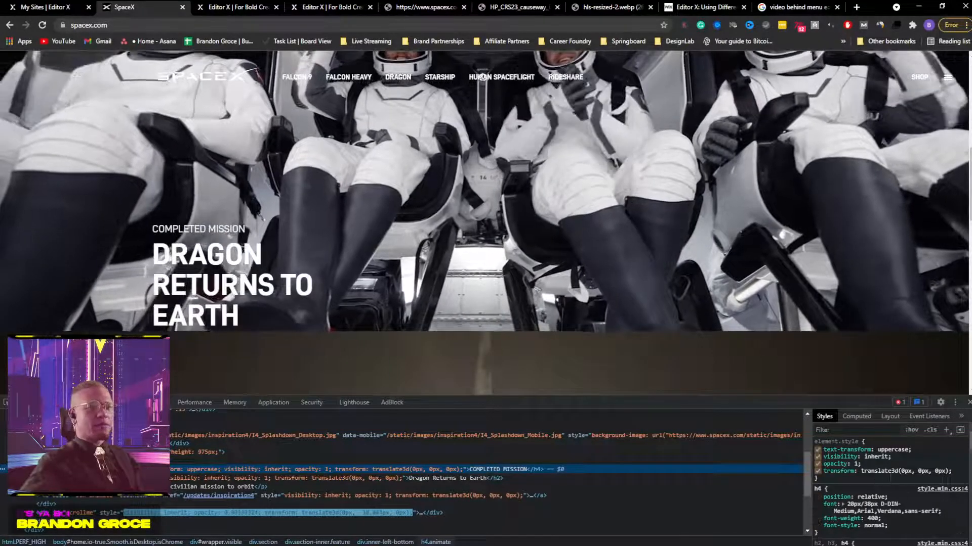
{"action": "left_click", "coordinate": [879, 417]}
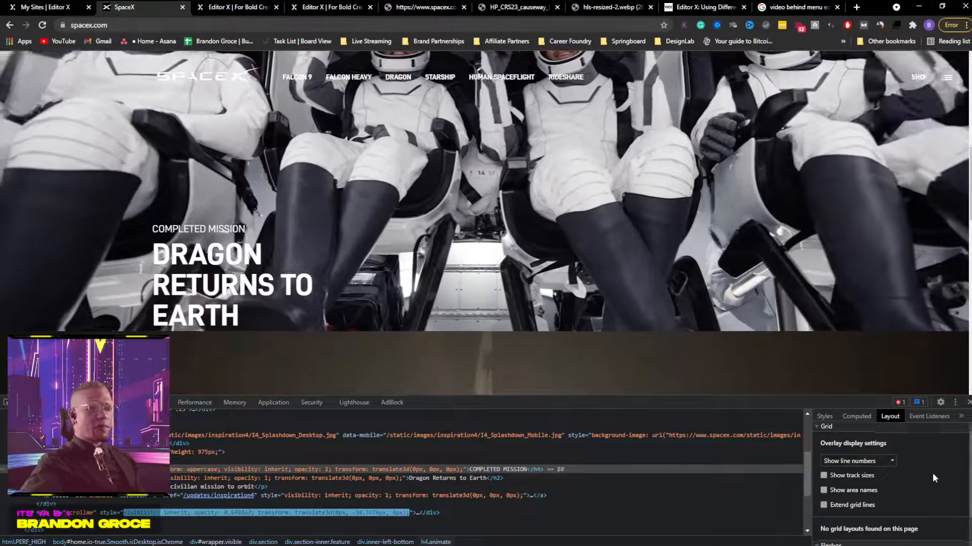
{"action": "left_click", "coordinate": [856, 416]}
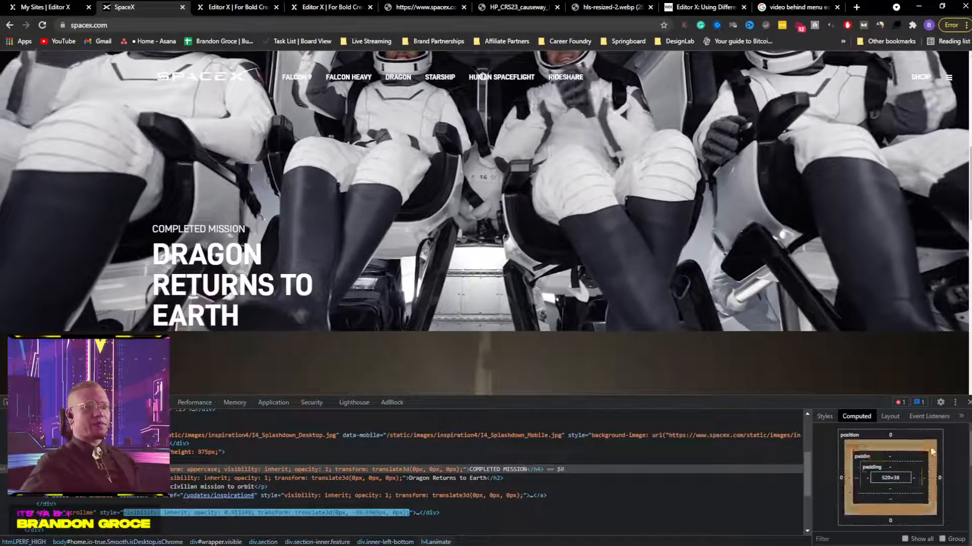
{"action": "scroll", "coordinate": [965, 460], "scroll_direction": "down", "scroll_amount": 2}
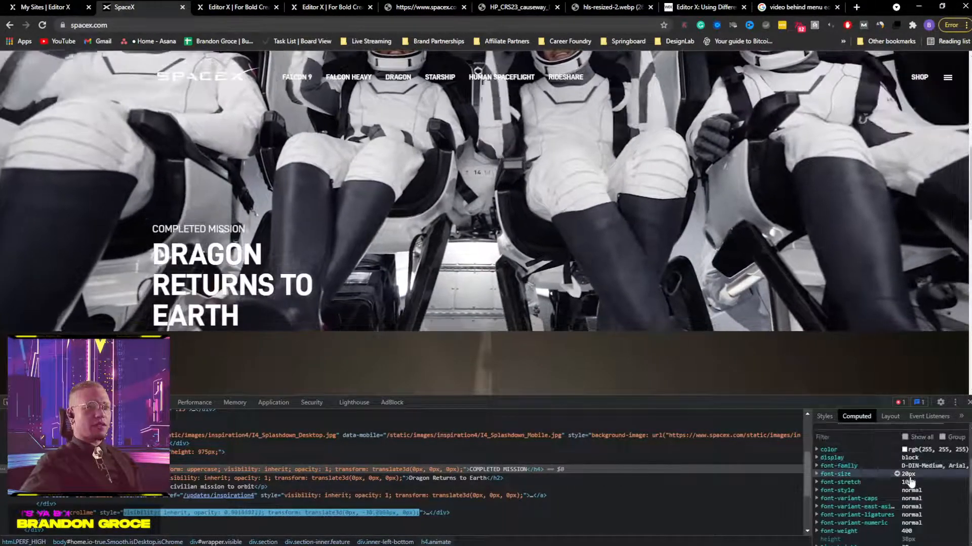
Step: Return to the Editor X page and compare the "COMPLETED MISSION" label's font size with the original
{"action": "left_click", "coordinate": [30, 7]}
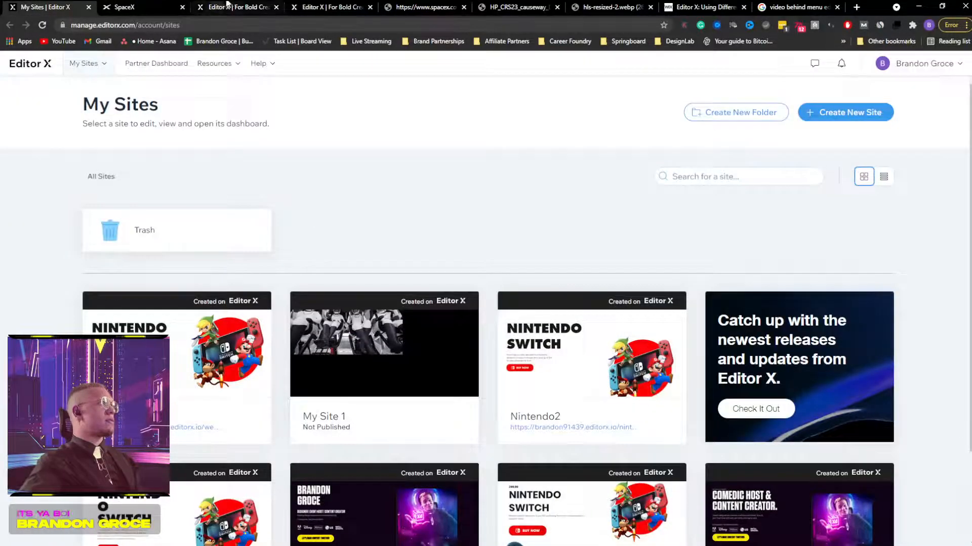
{"action": "left_click", "coordinate": [226, 5]}
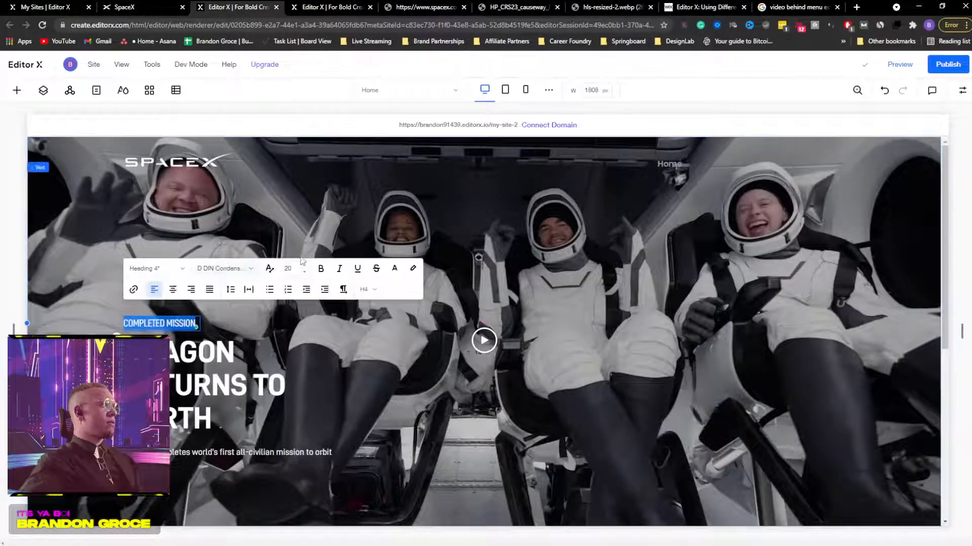
{"action": "left_click", "coordinate": [263, 320]}
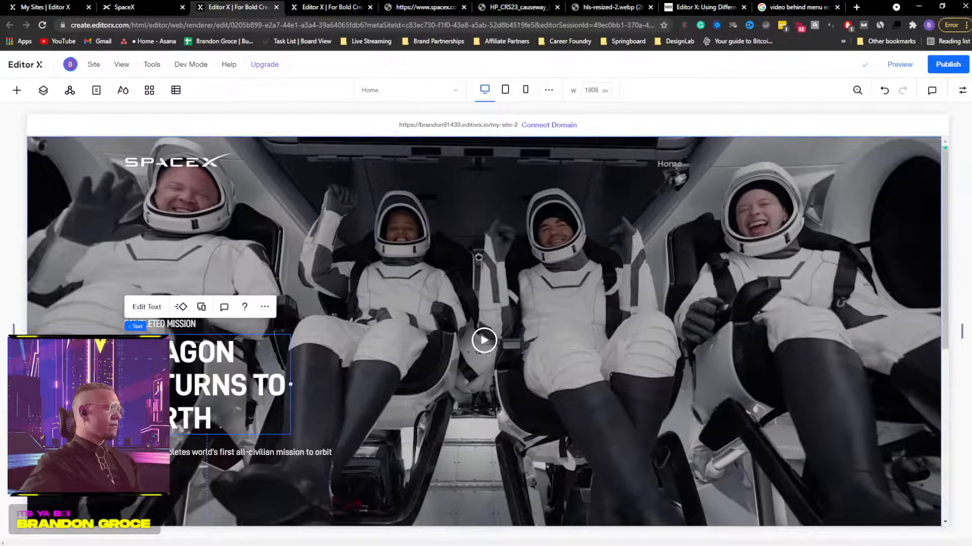
Step: Move the mission sentence slightly closer to the heading and check the alignment options for the three hero text elements together
{"action": "left_click_drag", "start_coordinate": [170, 453], "coordinate": [169, 448]}
{"action": "left_click", "coordinate": [169, 384], "text": "shift"}
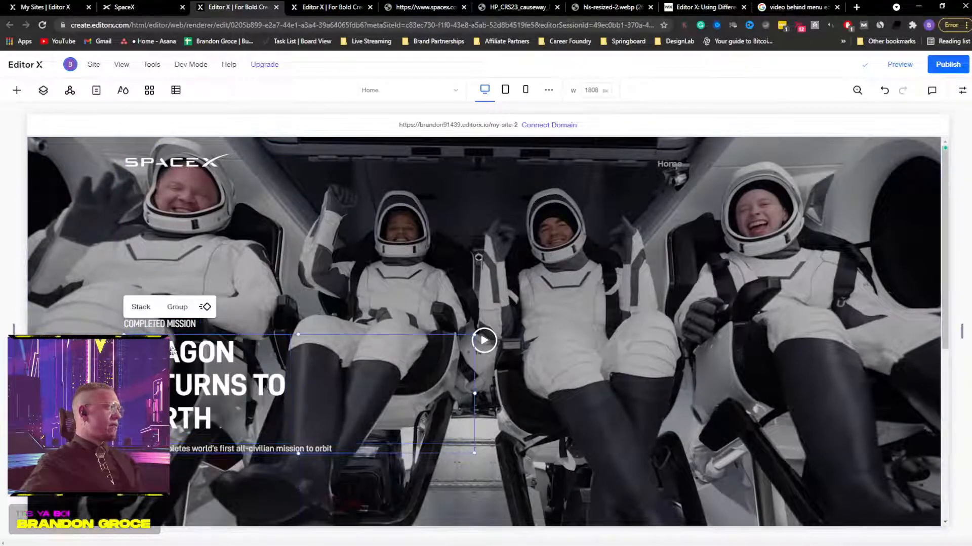
{"action": "left_click", "coordinate": [172, 324], "text": "shift"}
{"action": "left_click", "coordinate": [961, 91]}
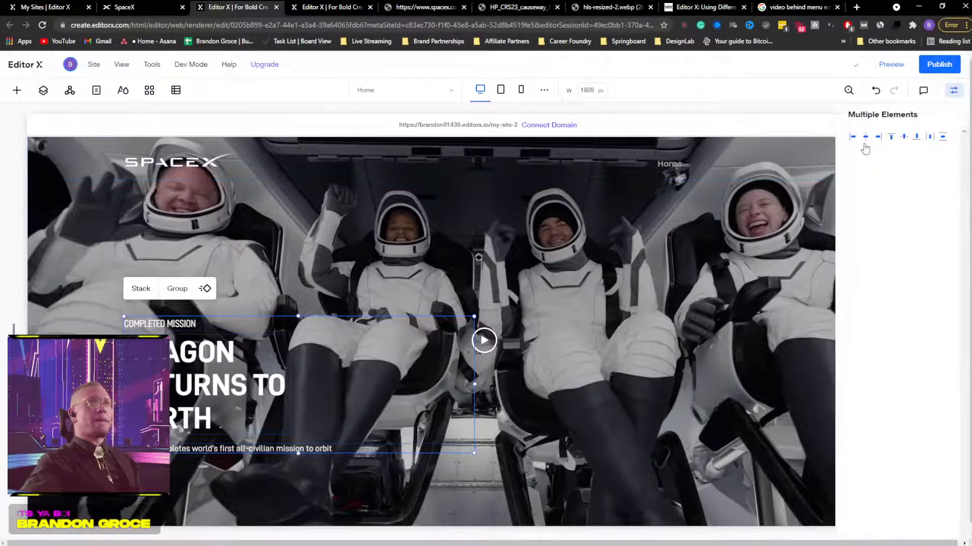
{"action": "left_click", "coordinate": [639, 227]}
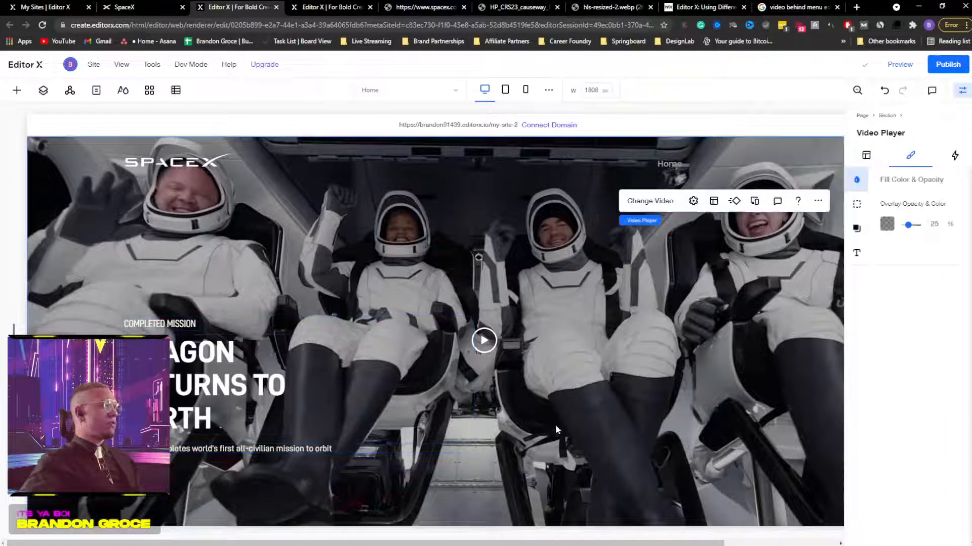
Step: Add a transparent button and place it directly below the mission sentence, in line with the hero text's left edge
{"action": "left_click", "coordinate": [17, 90]}
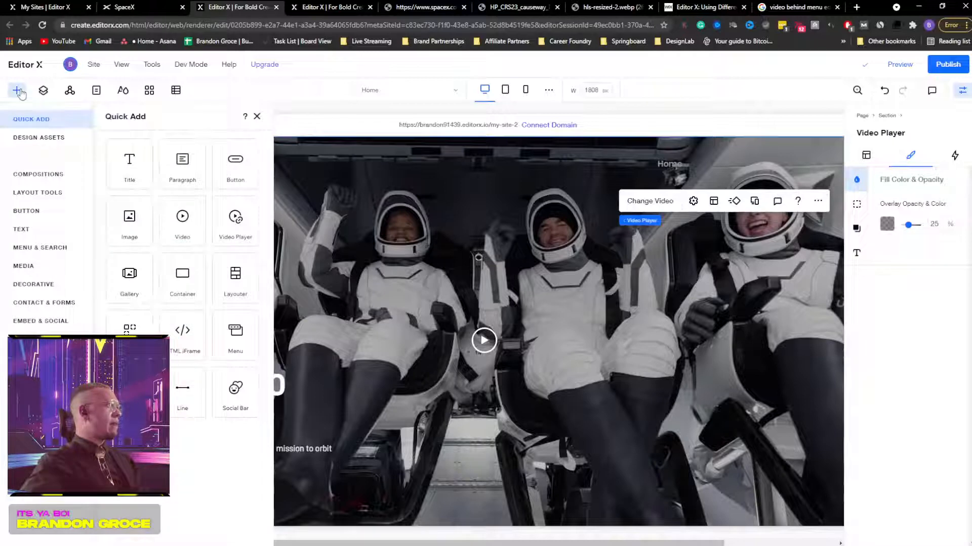
{"action": "left_click", "coordinate": [234, 173]}
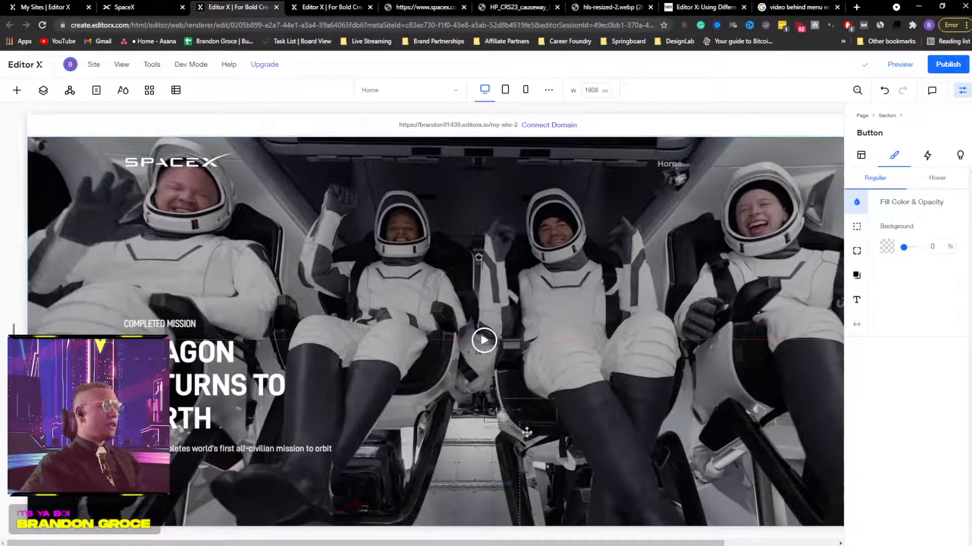
{"action": "left_click_drag", "start_coordinate": [527, 432], "coordinate": [183, 475]}
{"action": "scroll", "coordinate": [328, 375], "scroll_direction": "down", "scroll_amount": 2}
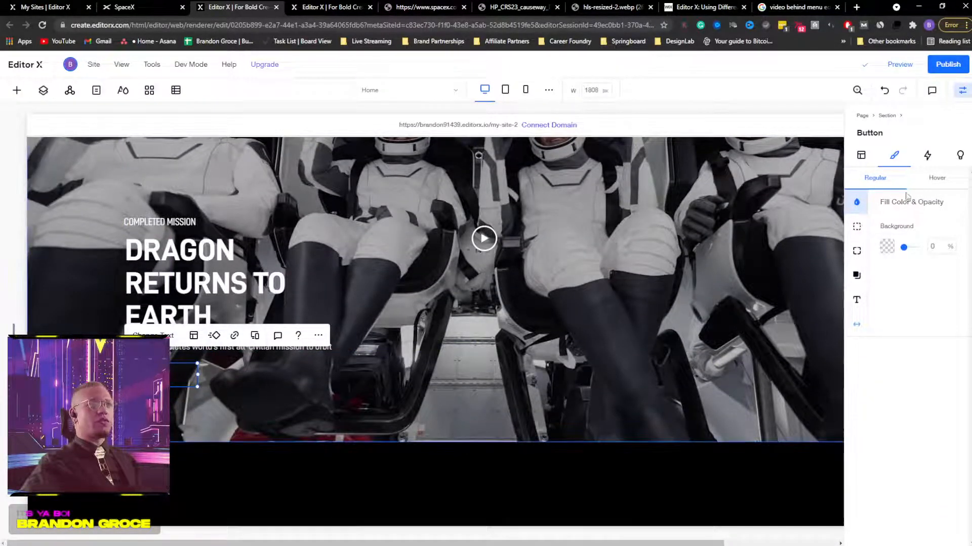
Step: Set the new button's border colour to the white theme colour
{"action": "left_click", "coordinate": [856, 226]}
{"action": "left_click", "coordinate": [886, 247]}
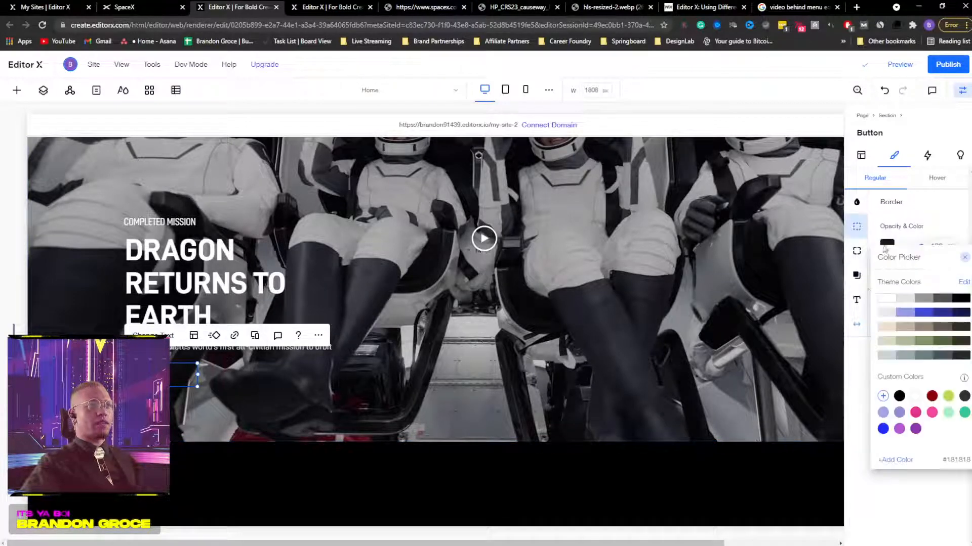
{"action": "left_click", "coordinate": [884, 299]}
{"action": "left_click", "coordinate": [857, 371]}
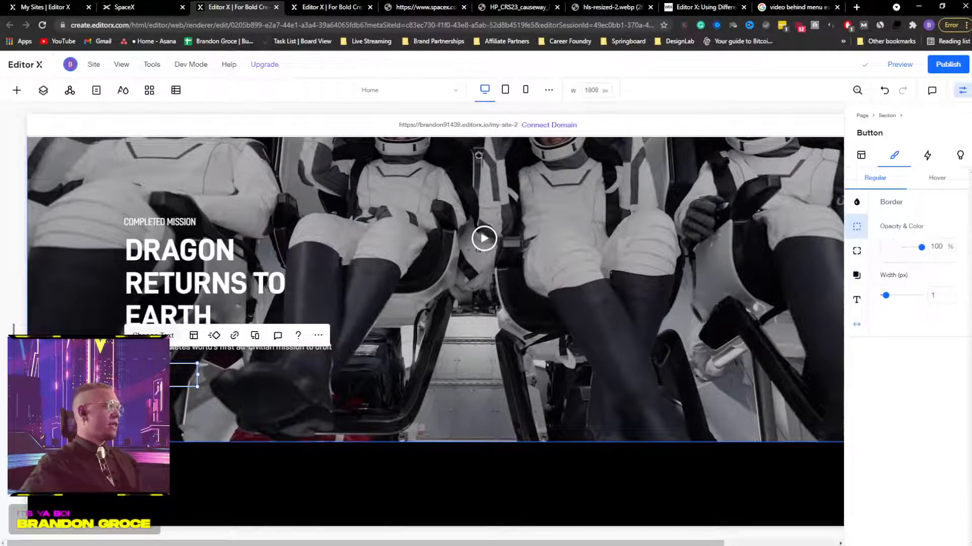
Step: Check the hero button's wording on the SpaceX site, closing the inspector, and set the Editor X button's text to "Rewatch"
{"action": "left_click", "coordinate": [105, 6]}
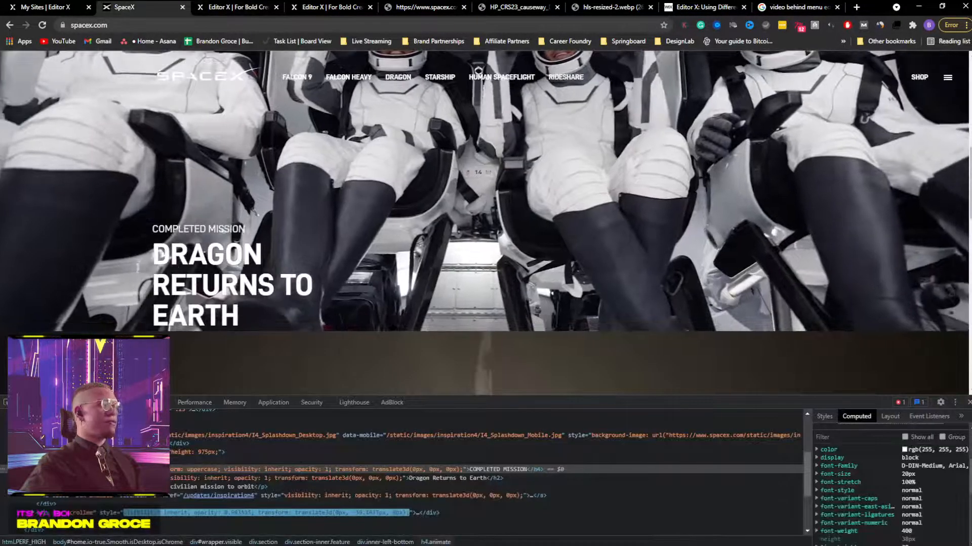
{"action": "left_click", "coordinate": [966, 404]}
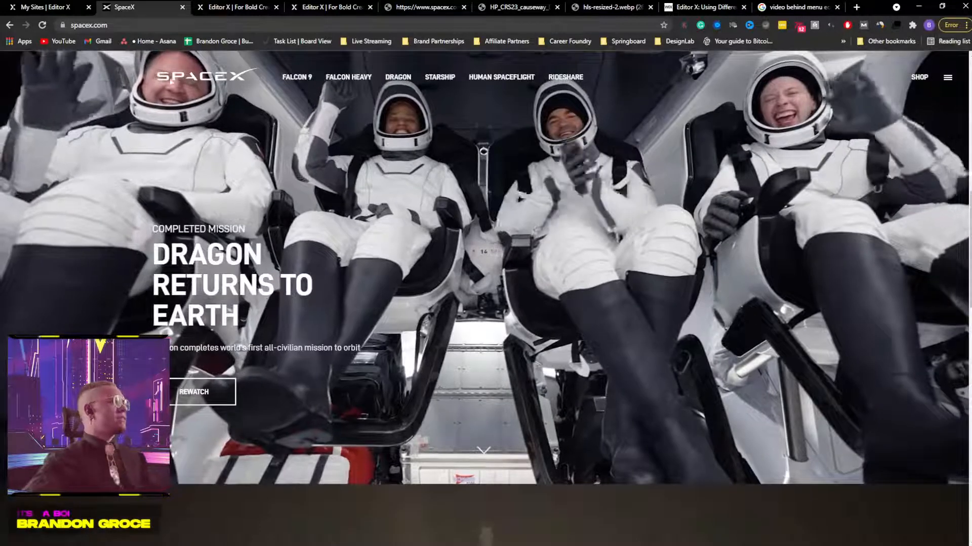
{"action": "left_click", "coordinate": [220, 8]}
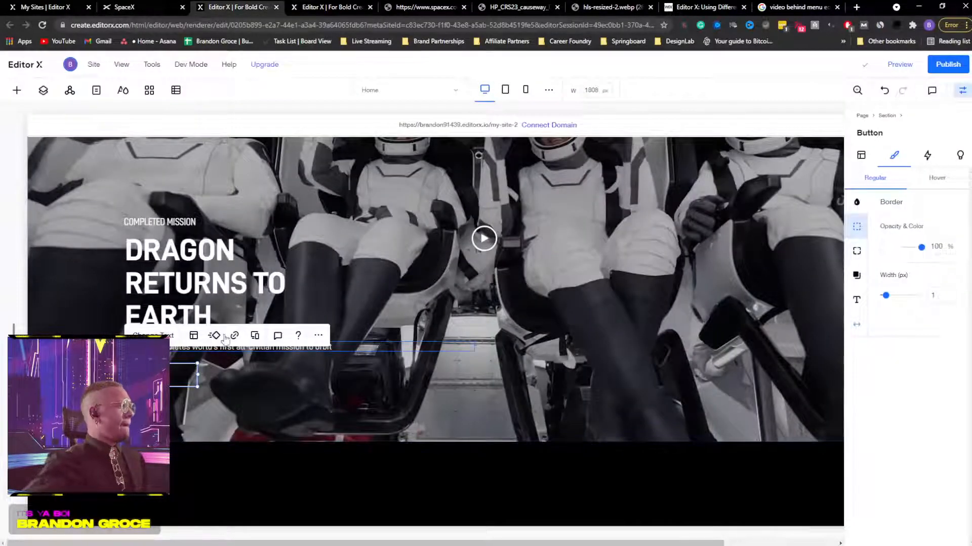
{"action": "left_click", "coordinate": [162, 336]}
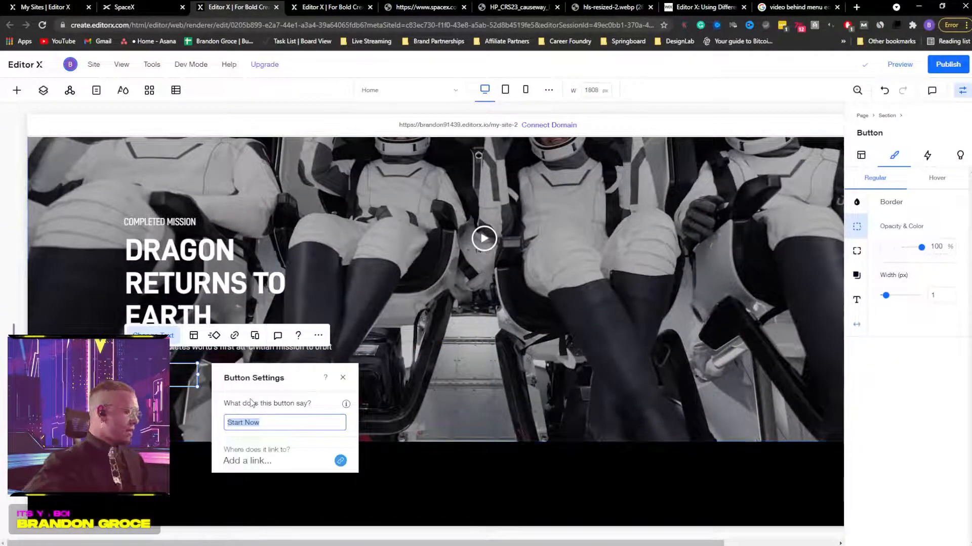
{"action": "type", "text": "Rewatch"}
{"action": "key", "text": "Return"}
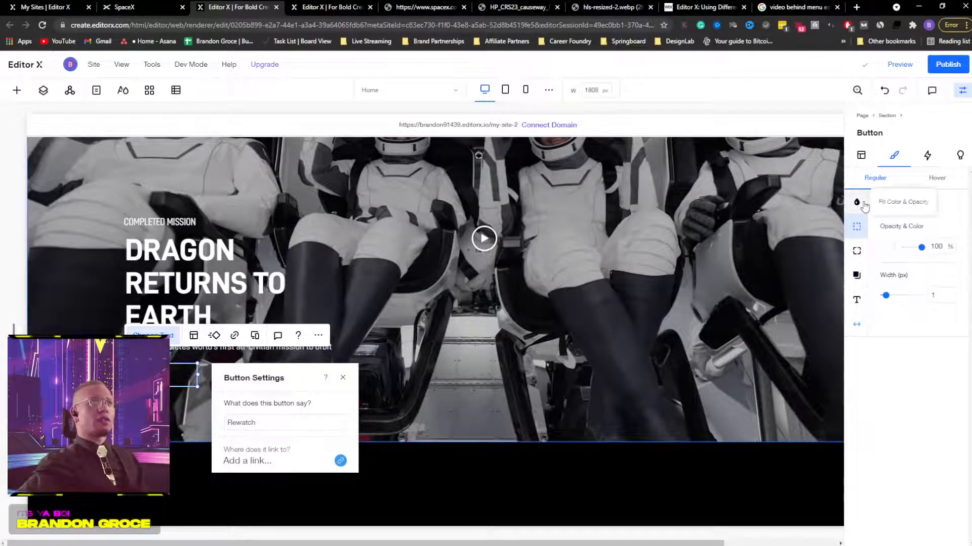
Step: Set the hero button's text colour to the white theme colour and its font to D DIN Bold
{"action": "left_click", "coordinate": [856, 203]}
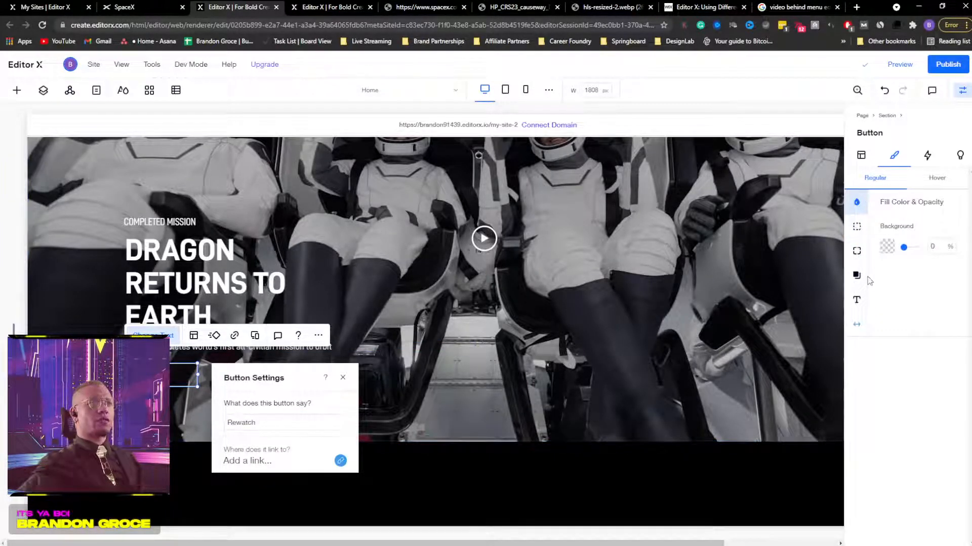
{"action": "left_click", "coordinate": [859, 301]}
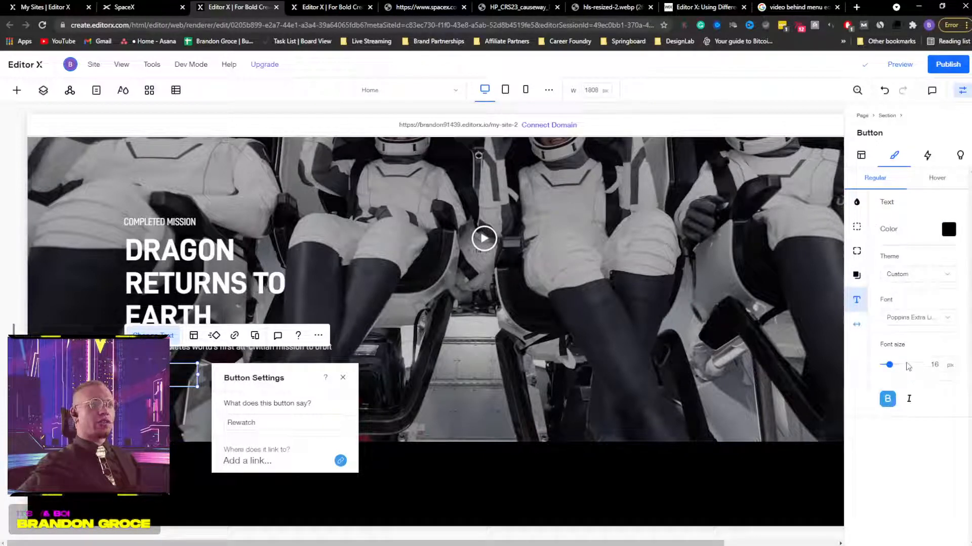
{"action": "left_click", "coordinate": [953, 231]}
{"action": "left_click", "coordinate": [886, 284]}
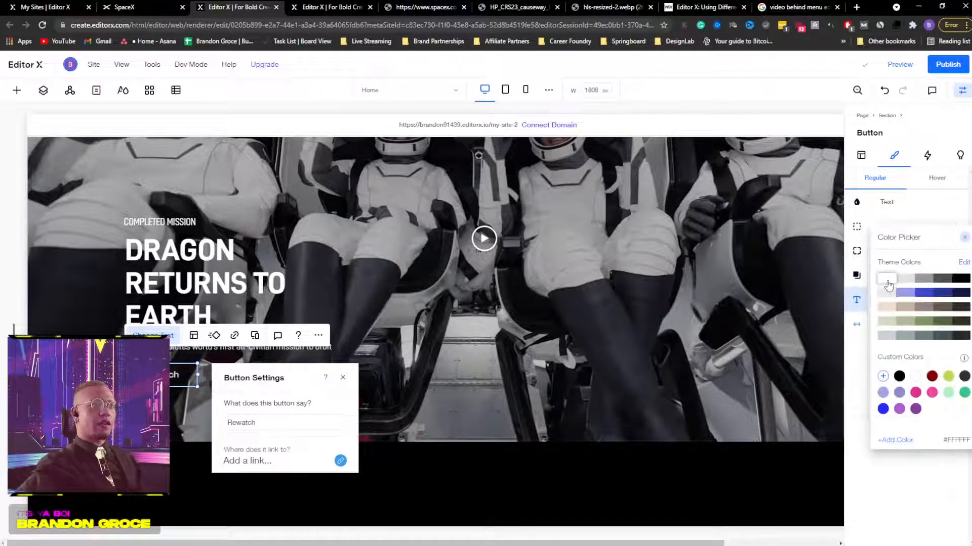
{"action": "left_click", "coordinate": [909, 479]}
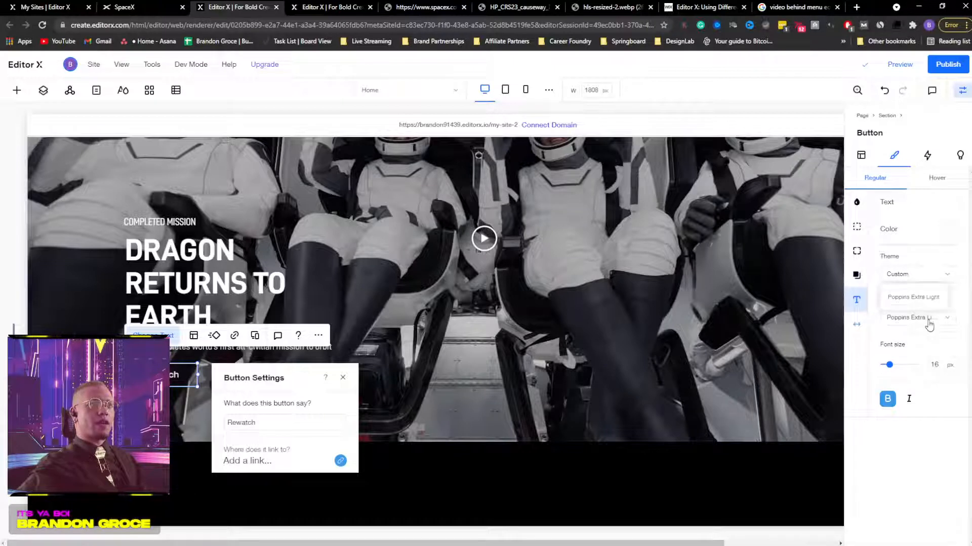
{"action": "left_click", "coordinate": [926, 319]}
{"action": "type", "text": "D DIN"}
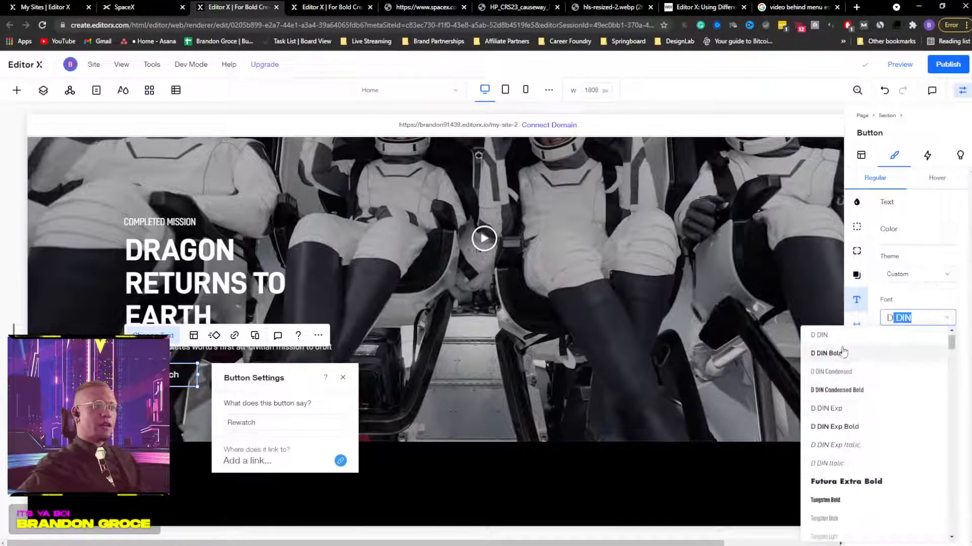
{"action": "left_click", "coordinate": [841, 354]}
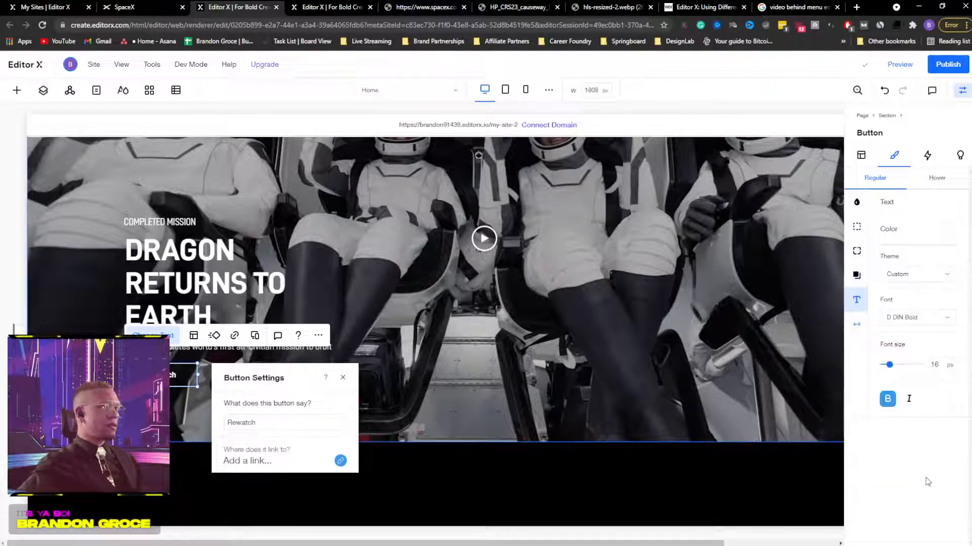
Step: Check the button's capitalization on the SpaceX site and change the Editor X button's text to "REWATCH"
{"action": "left_click", "coordinate": [157, 7]}
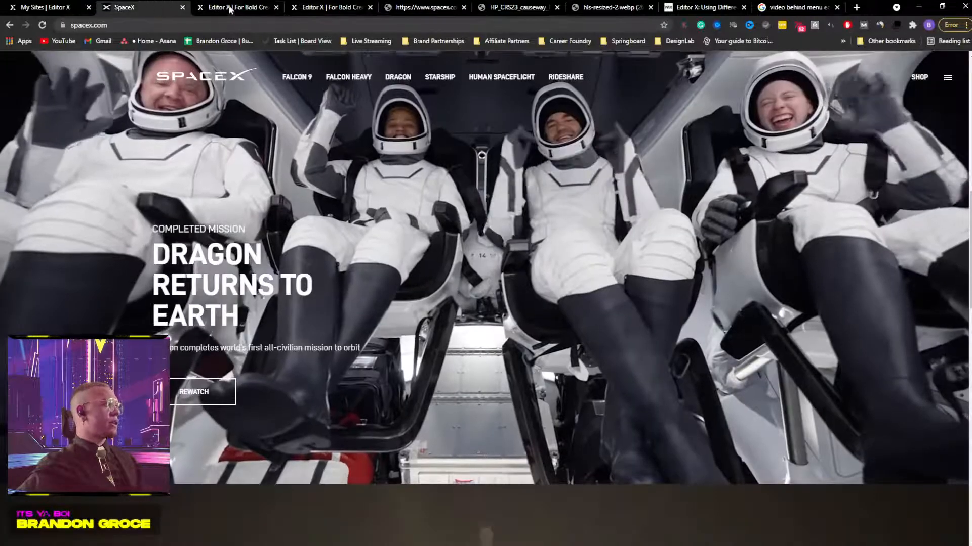
{"action": "left_click", "coordinate": [229, 7]}
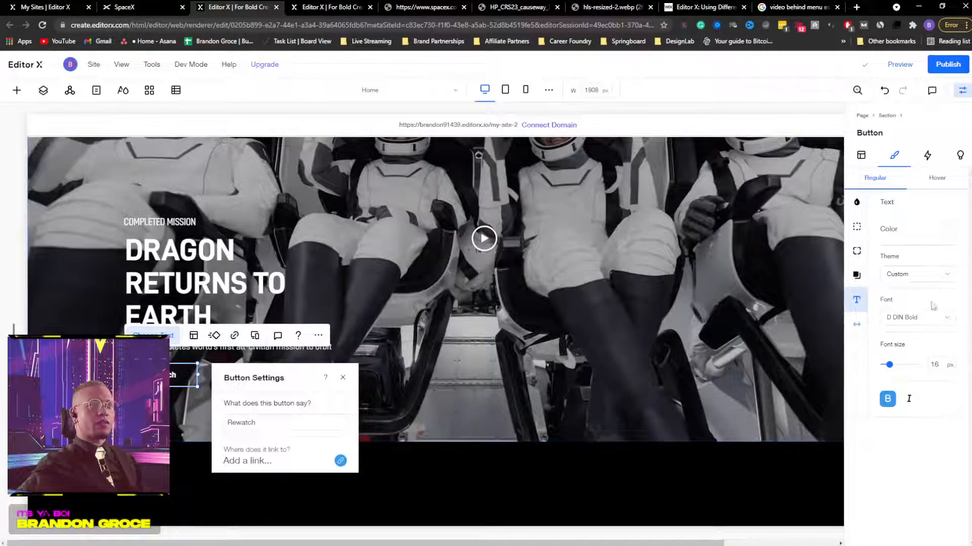
{"action": "left_click", "coordinate": [248, 423]}
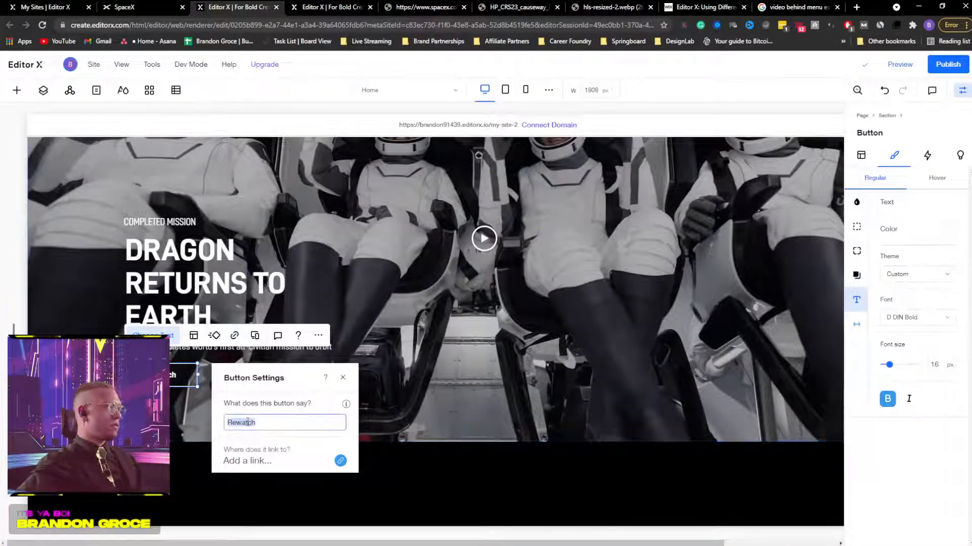
{"action": "type", "text": "REWATCH"}
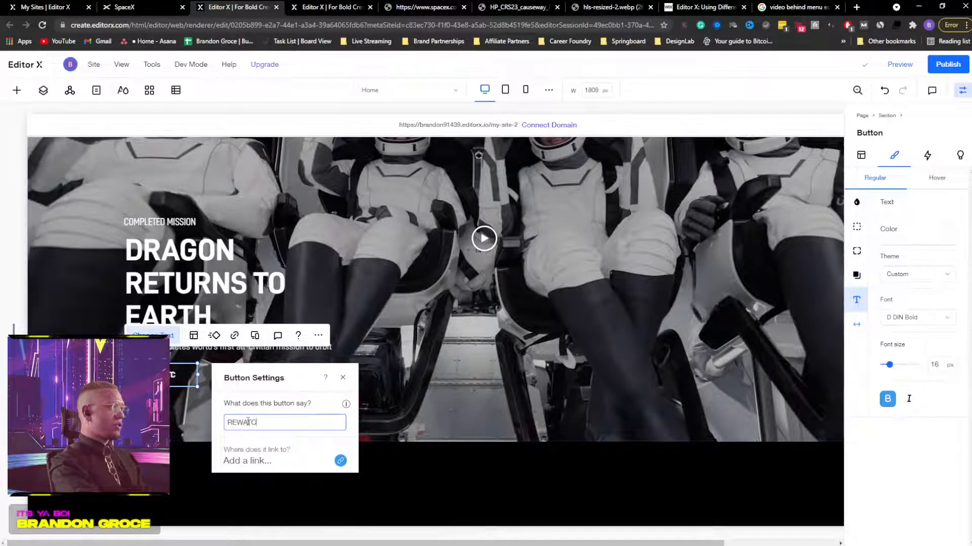
Step: Make the REWATCH button slightly taller by extending its lower edge, and close the inspector
{"action": "left_click", "coordinate": [489, 267]}
{"action": "left_click", "coordinate": [177, 375]}
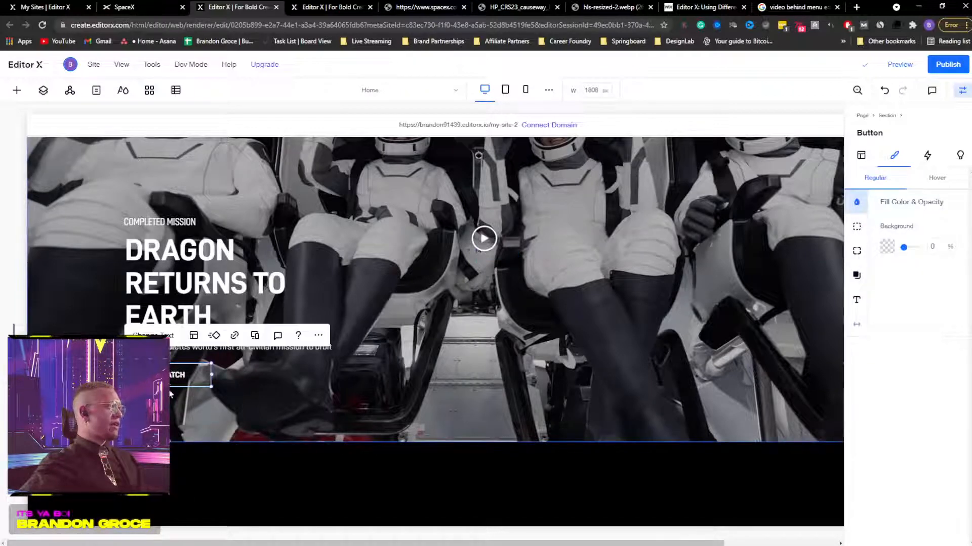
{"action": "left_click_drag", "start_coordinate": [171, 394], "coordinate": [171, 398]}
{"action": "left_click", "coordinate": [494, 299]}
{"action": "scroll", "coordinate": [507, 305], "scroll_direction": "up", "scroll_amount": 2}
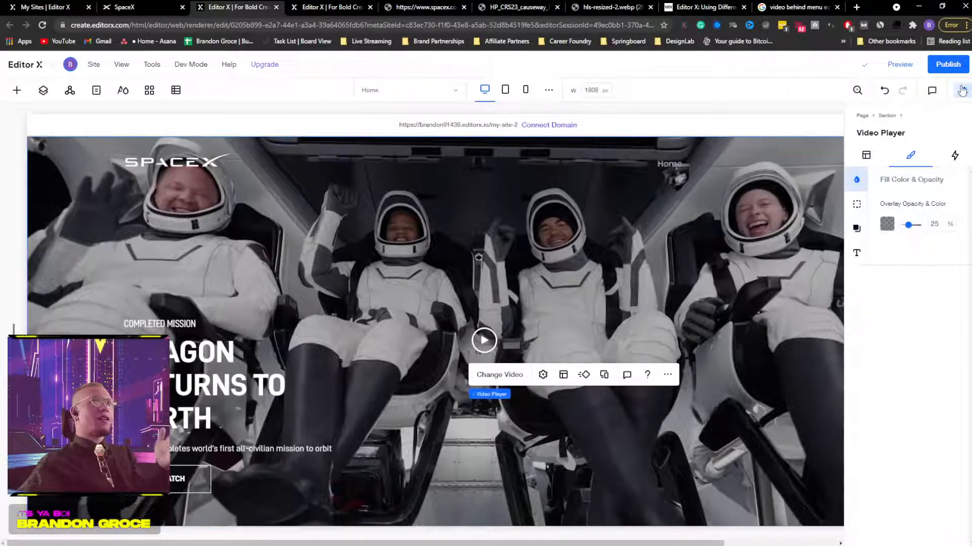
{"action": "left_click", "coordinate": [963, 90]}
Step: Group the "COMPLETED MISSION" label, main heading, mission sentence and REWATCH button
{"action": "left_click", "coordinate": [182, 322]}
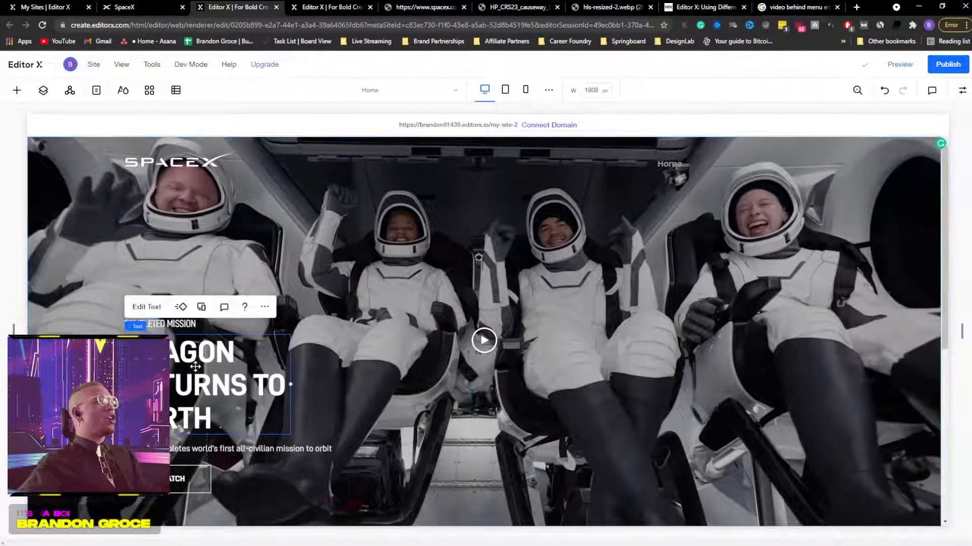
{"action": "left_click", "coordinate": [182, 323], "text": "shift"}
{"action": "left_click", "coordinate": [203, 450], "text": "shift"}
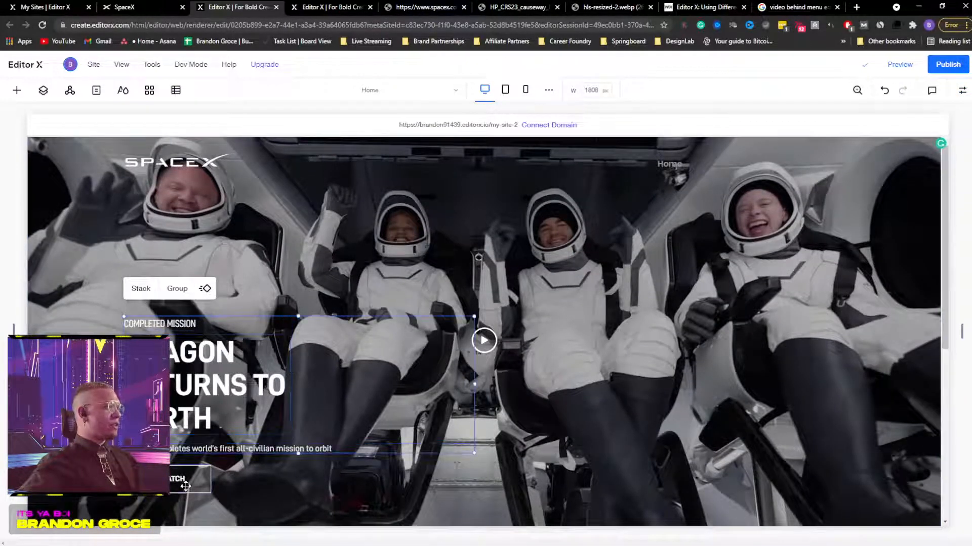
{"action": "left_click", "coordinate": [186, 484], "text": "shift"}
{"action": "key", "text": "ctrl+g"}
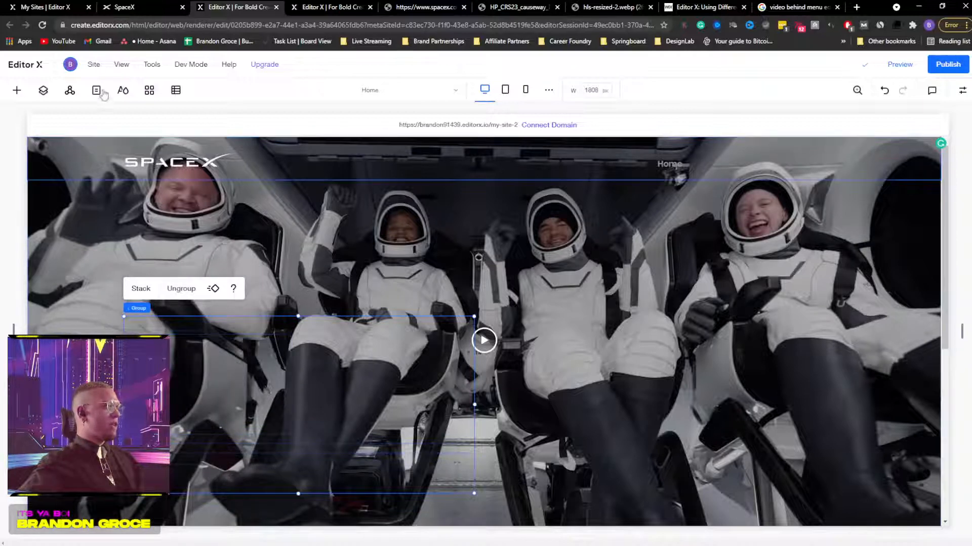
Step: Move the Video Player layer below the grouped hero elements in the section's layer order and check the hero
{"action": "left_click", "coordinate": [45, 90]}
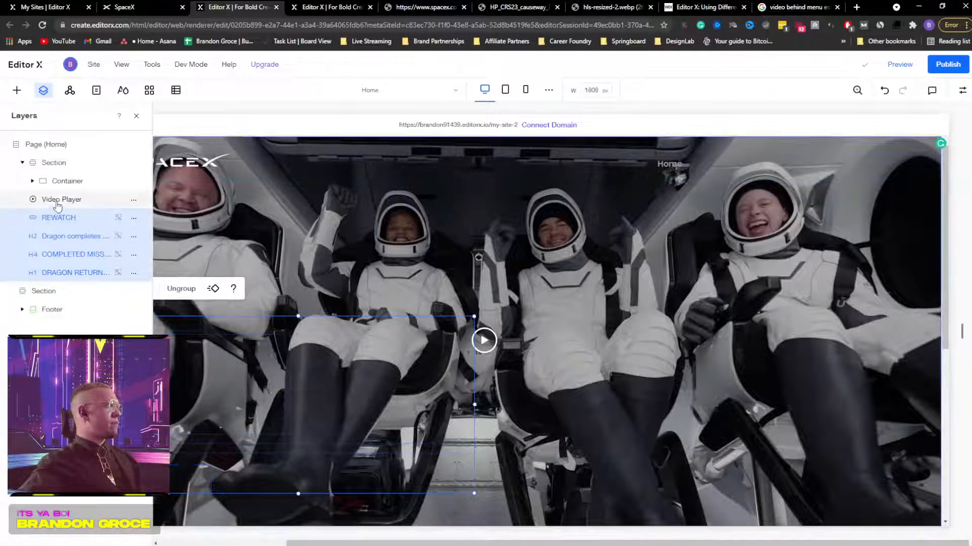
{"action": "left_click_drag", "start_coordinate": [49, 205], "coordinate": [60, 274]}
{"action": "left_click", "coordinate": [22, 162]}
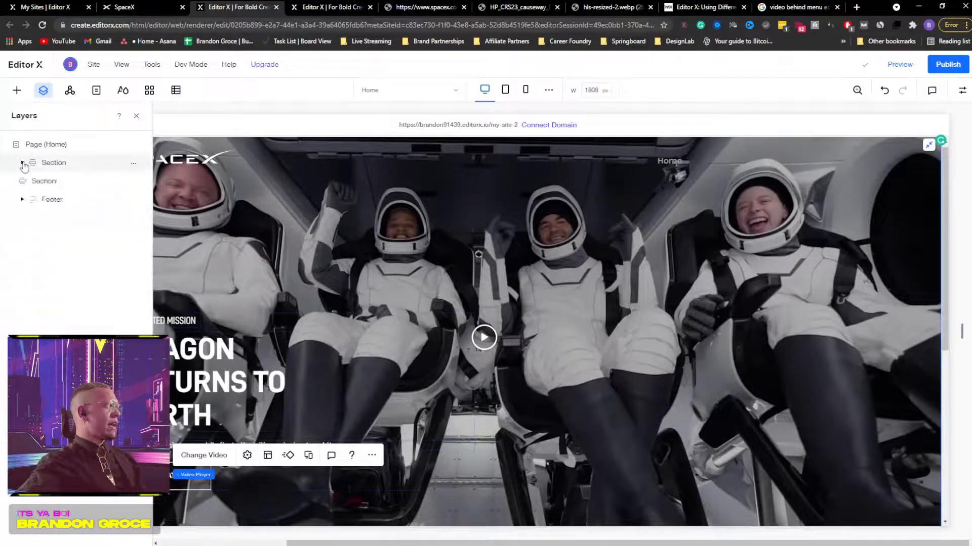
{"action": "left_click", "coordinate": [389, 261]}
{"action": "left_click", "coordinate": [136, 116]}
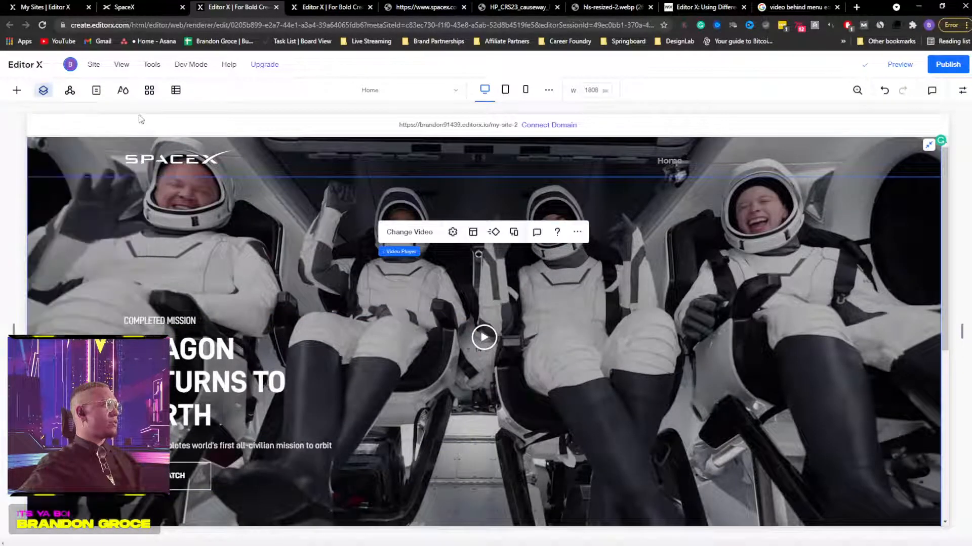
{"action": "scroll", "coordinate": [395, 292], "scroll_direction": "down", "scroll_amount": 1}
{"action": "scroll", "coordinate": [395, 295], "scroll_direction": "up", "scroll_amount": 3}
{"action": "left_click", "coordinate": [272, 314]}
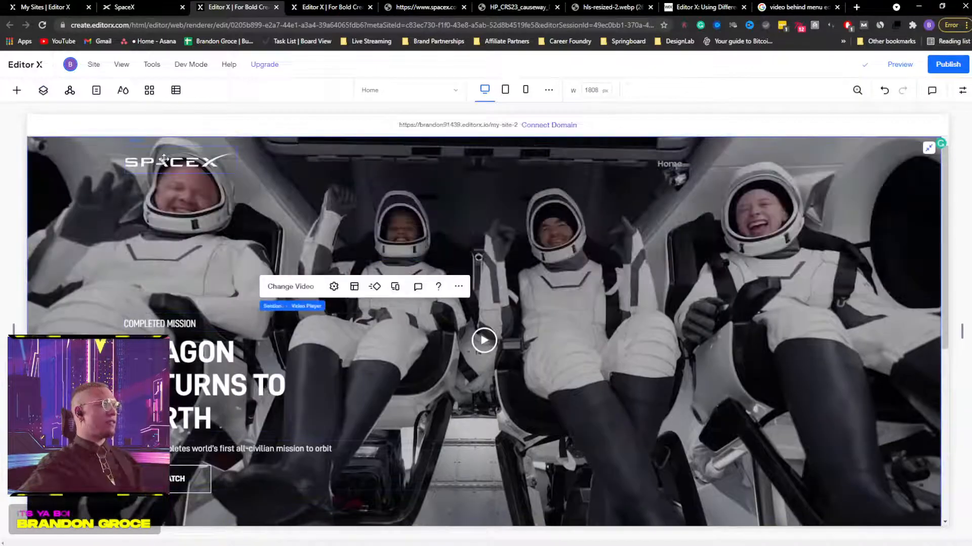
Step: Duplicate the whole hero section, including its header container, and review both copies on the page
{"action": "left_click", "coordinate": [163, 160]}
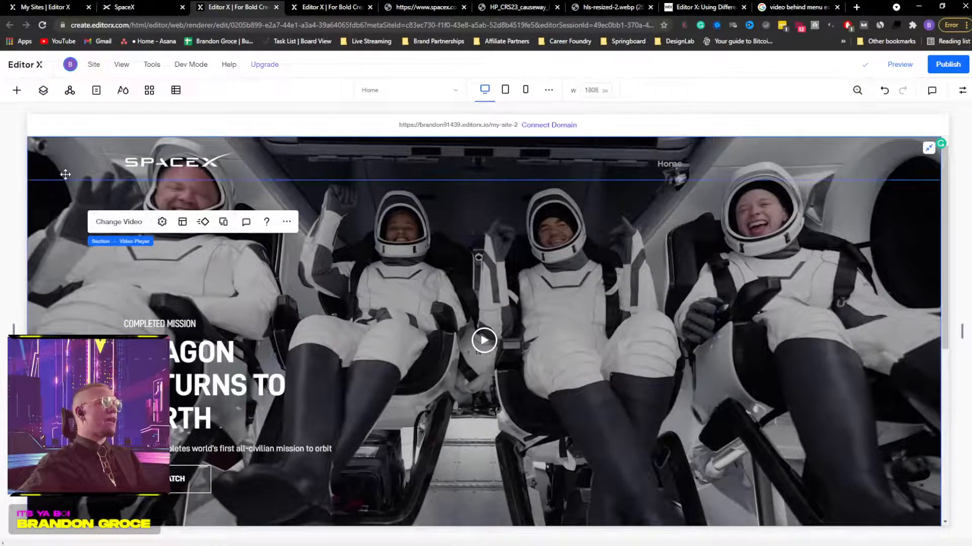
{"action": "left_click", "coordinate": [42, 136]}
{"action": "left_click", "coordinate": [43, 90]}
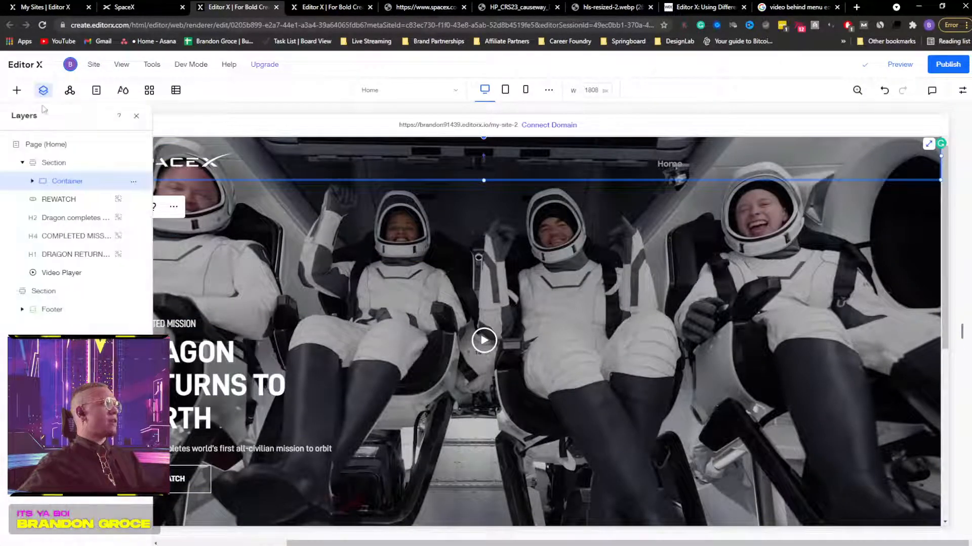
{"action": "left_click", "coordinate": [22, 162]}
{"action": "left_click", "coordinate": [48, 167]}
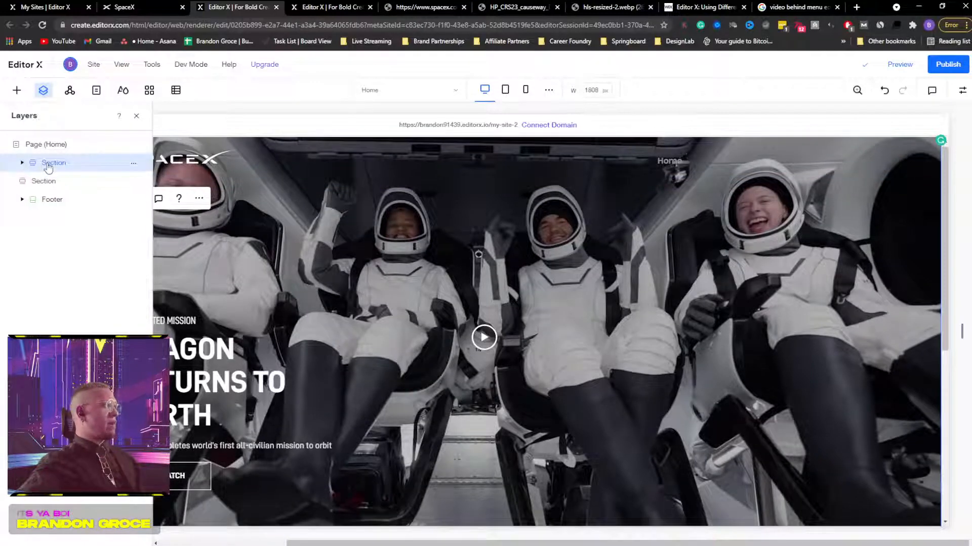
{"action": "key", "text": "ctrl+d"}
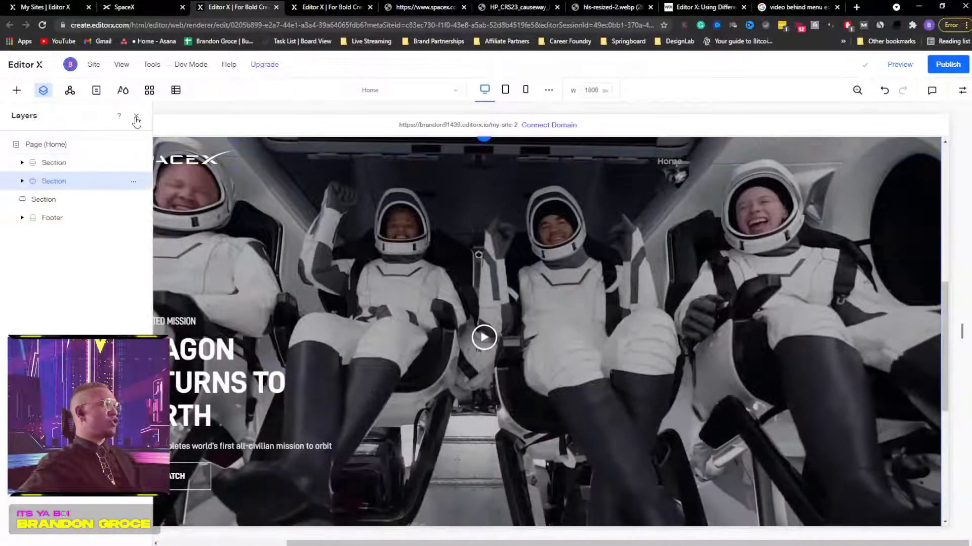
{"action": "left_click", "coordinate": [136, 116]}
{"action": "scroll", "coordinate": [142, 208], "scroll_direction": "up", "scroll_amount": 3}
{"action": "left_click", "coordinate": [85, 318]}
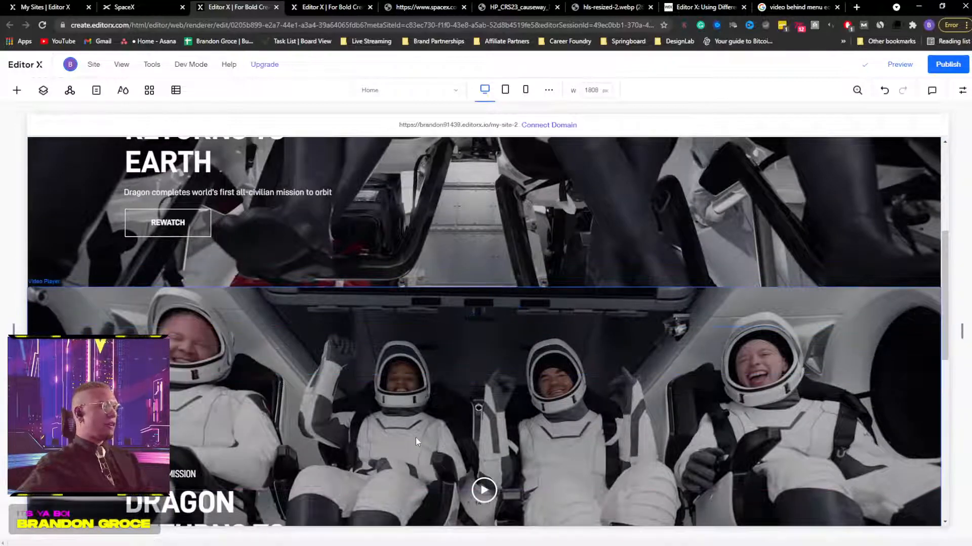
{"action": "scroll", "coordinate": [429, 400], "scroll_direction": "down", "scroll_amount": 3}
{"action": "scroll", "coordinate": [430, 400], "scroll_direction": "down", "scroll_amount": 2}
{"action": "scroll", "coordinate": [436, 390], "scroll_direction": "up", "scroll_amount": 2}
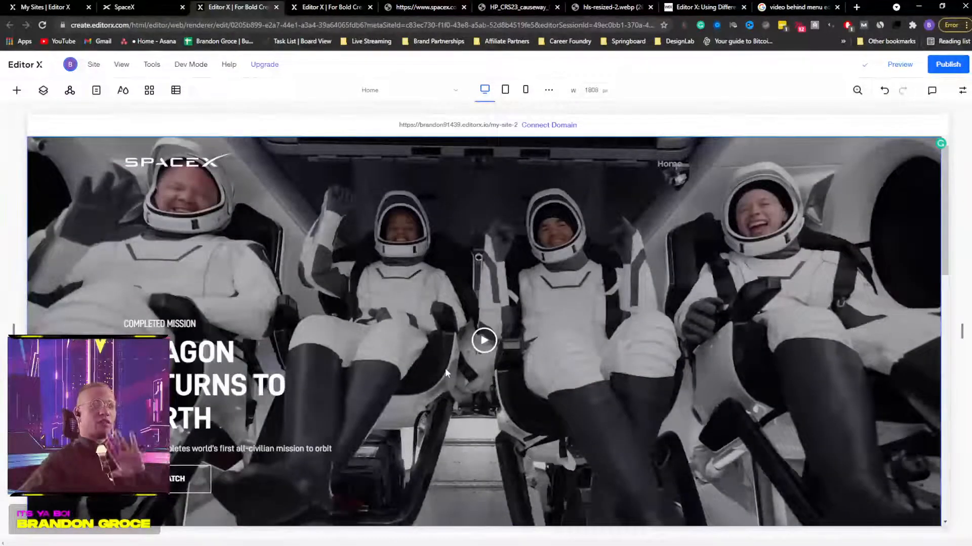
Step: Compare the page's two Dragon hero sections and the blank section below with the section sequence on the SpaceX website
{"action": "scroll", "coordinate": [445, 318], "scroll_direction": "down", "scroll_amount": 6}
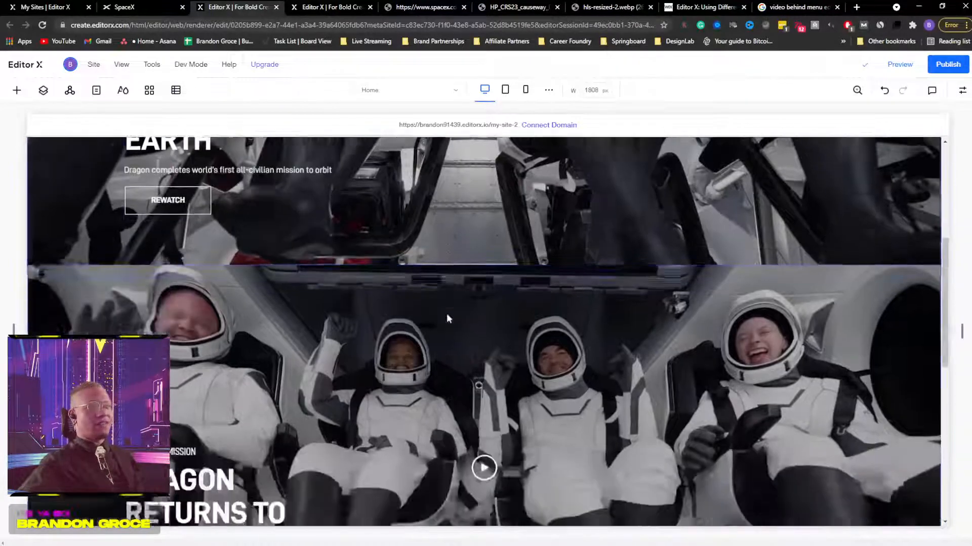
{"action": "scroll", "coordinate": [444, 313], "scroll_direction": "down", "scroll_amount": 4}
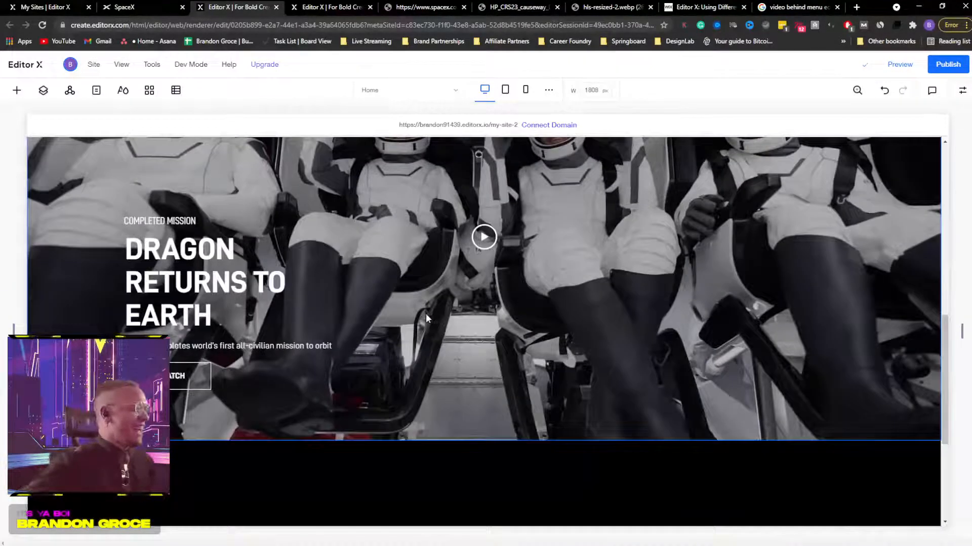
{"action": "scroll", "coordinate": [427, 318], "scroll_direction": "down", "scroll_amount": 2}
{"action": "scroll", "coordinate": [410, 289], "scroll_direction": "down", "scroll_amount": 2}
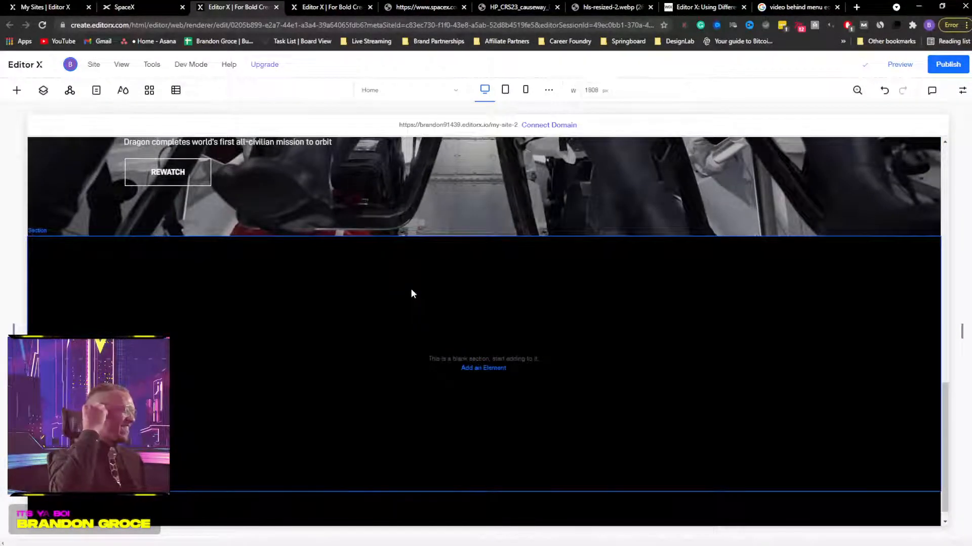
{"action": "scroll", "coordinate": [369, 304], "scroll_direction": "up", "scroll_amount": 5}
{"action": "scroll", "coordinate": [369, 301], "scroll_direction": "down", "scroll_amount": 2}
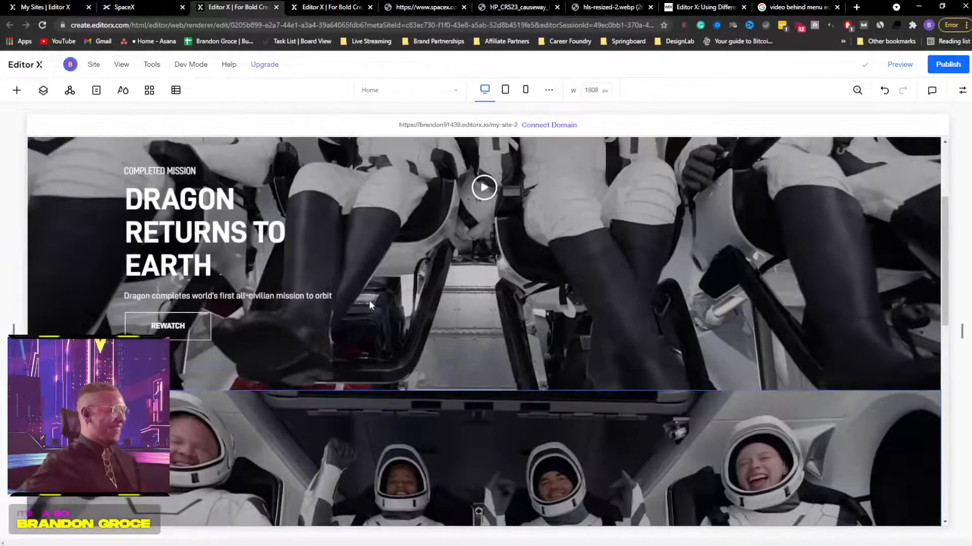
{"action": "key", "text": "ctrl+shift+Tab"}
{"action": "scroll", "coordinate": [368, 261], "scroll_direction": "down", "scroll_amount": 7}
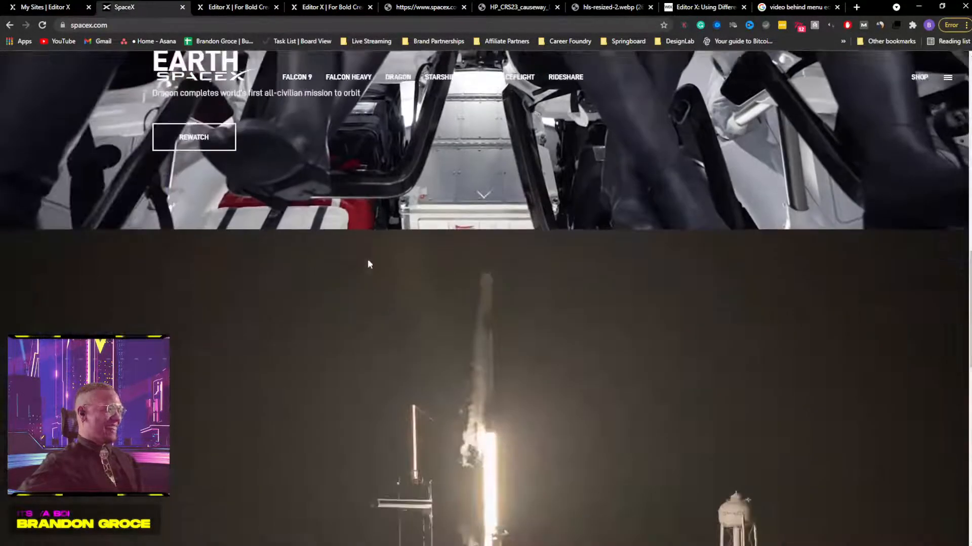
{"action": "scroll", "coordinate": [386, 317], "scroll_direction": "up", "scroll_amount": 7}
{"action": "scroll", "coordinate": [354, 354], "scroll_direction": "up", "scroll_amount": 4}
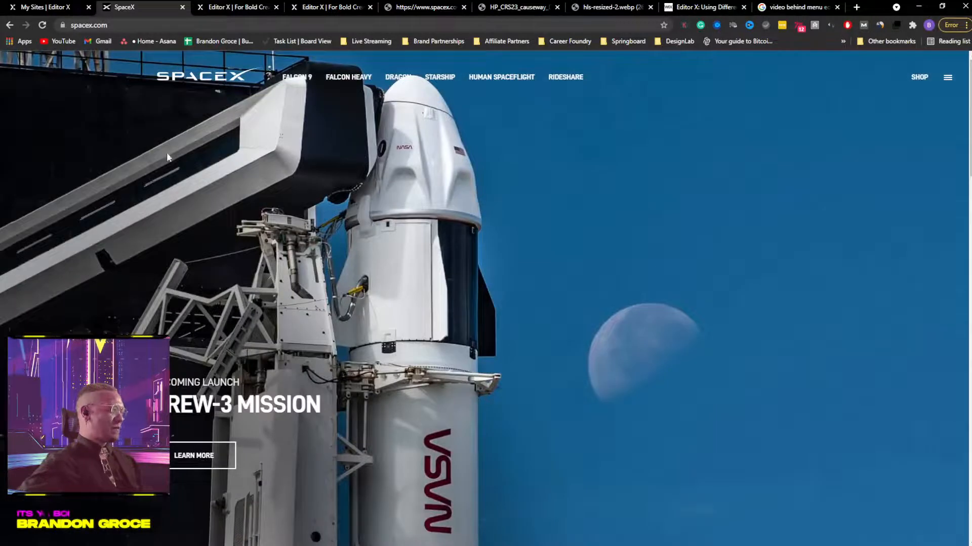
{"action": "left_click", "coordinate": [236, 8]}
{"action": "scroll", "coordinate": [261, 329], "scroll_direction": "down", "scroll_amount": 3}
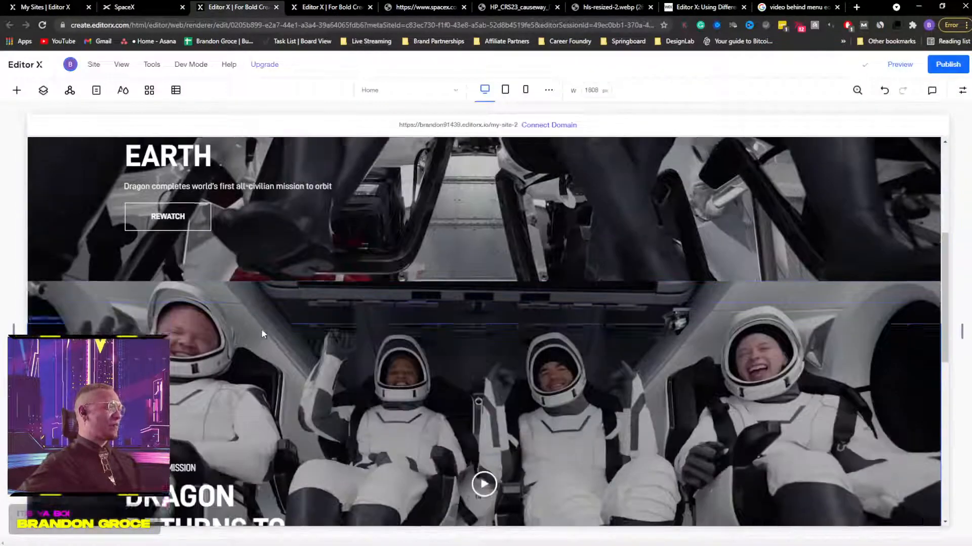
{"action": "scroll", "coordinate": [261, 329], "scroll_direction": "down", "scroll_amount": 1}
Step: Rename the first section in the layer list as "Menu + Header"
{"action": "left_click", "coordinate": [311, 314]}
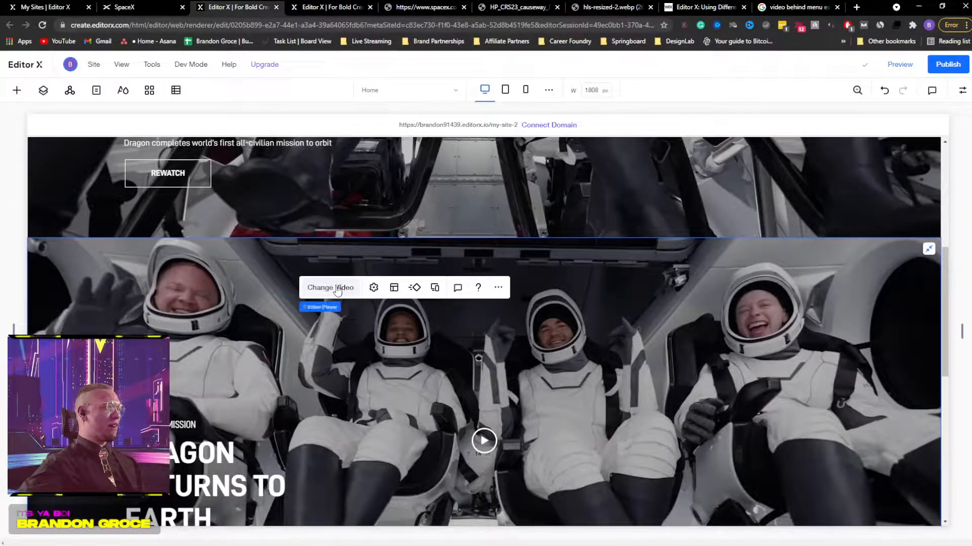
{"action": "left_click", "coordinate": [43, 90]}
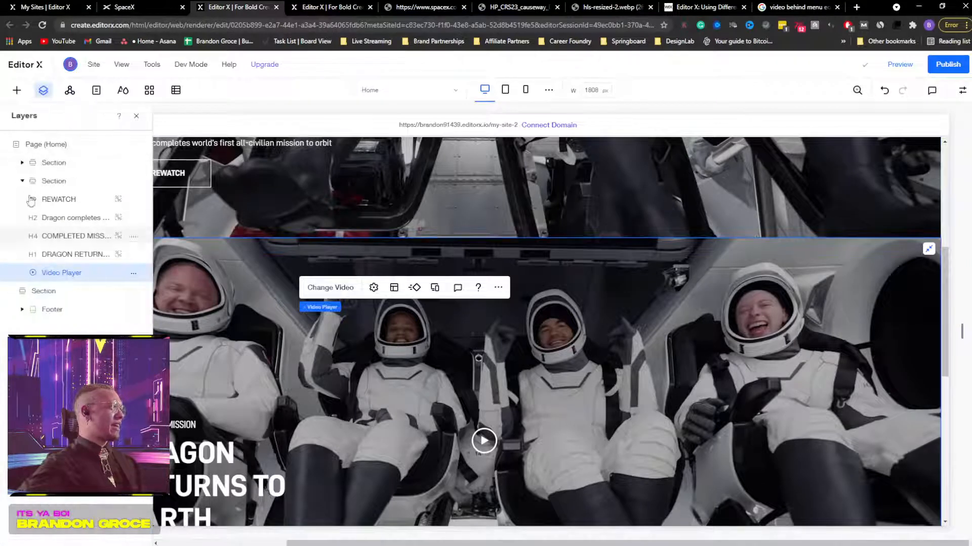
{"action": "left_click", "coordinate": [22, 181]}
{"action": "right_click", "coordinate": [44, 163]}
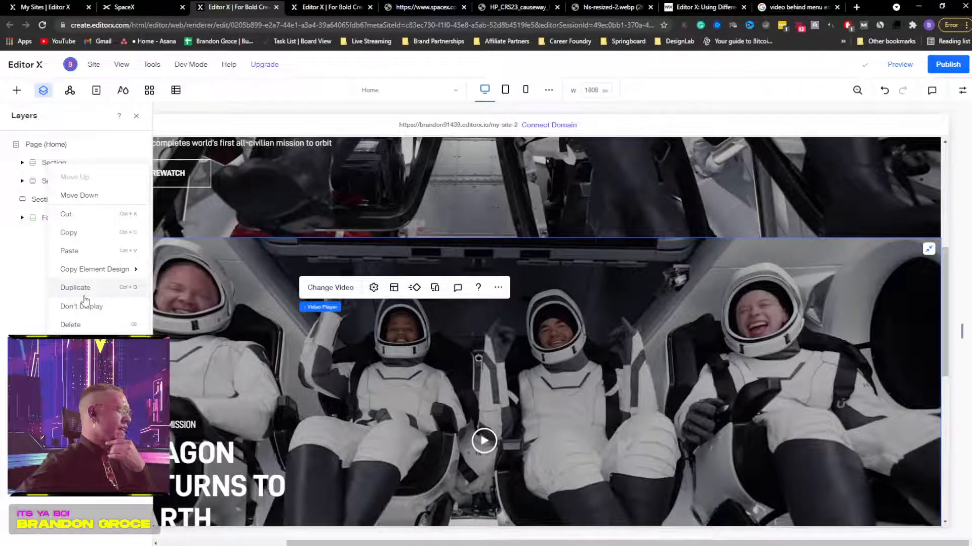
{"action": "left_click", "coordinate": [52, 163]}
{"action": "double_click", "coordinate": [56, 163]}
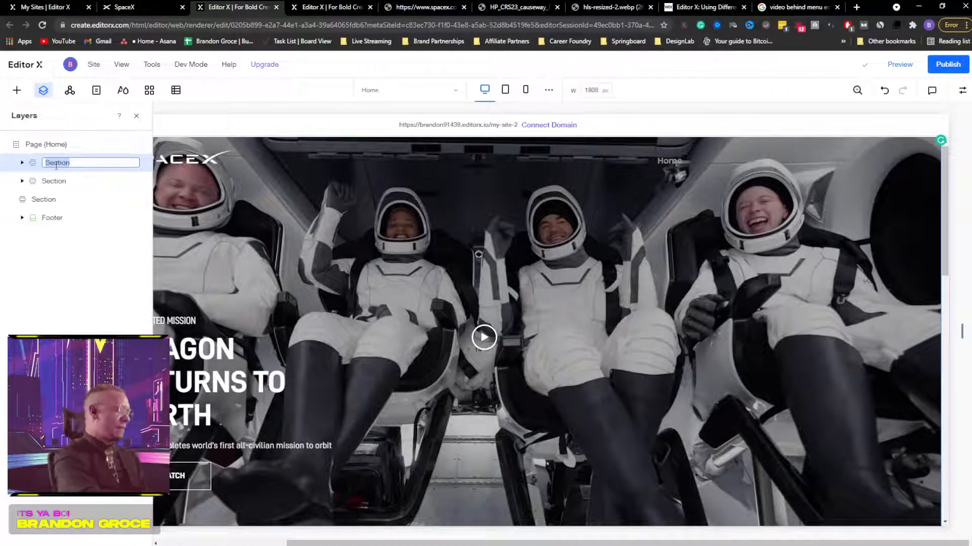
{"action": "type", "text": "Menu + He"}
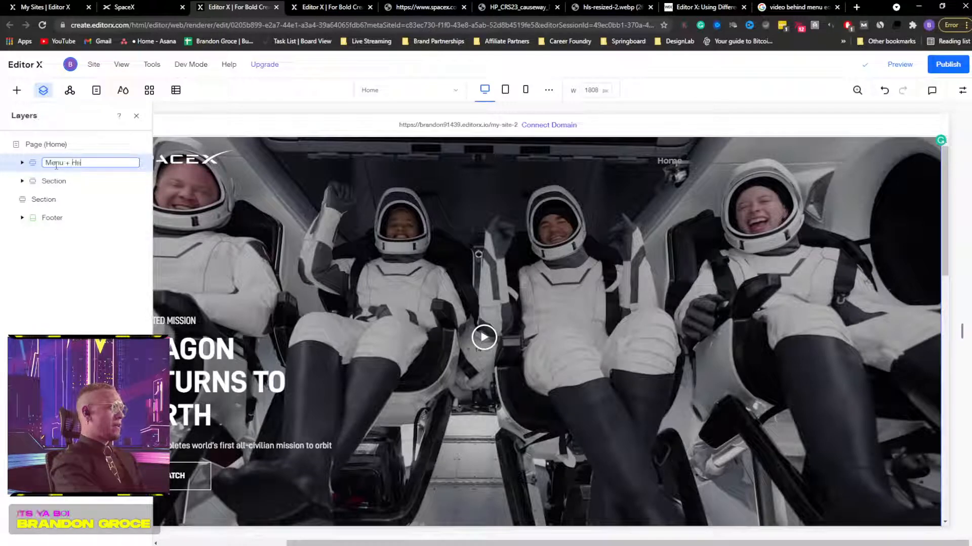
{"action": "type", "text": "ader"}
{"action": "key", "text": "Return"}
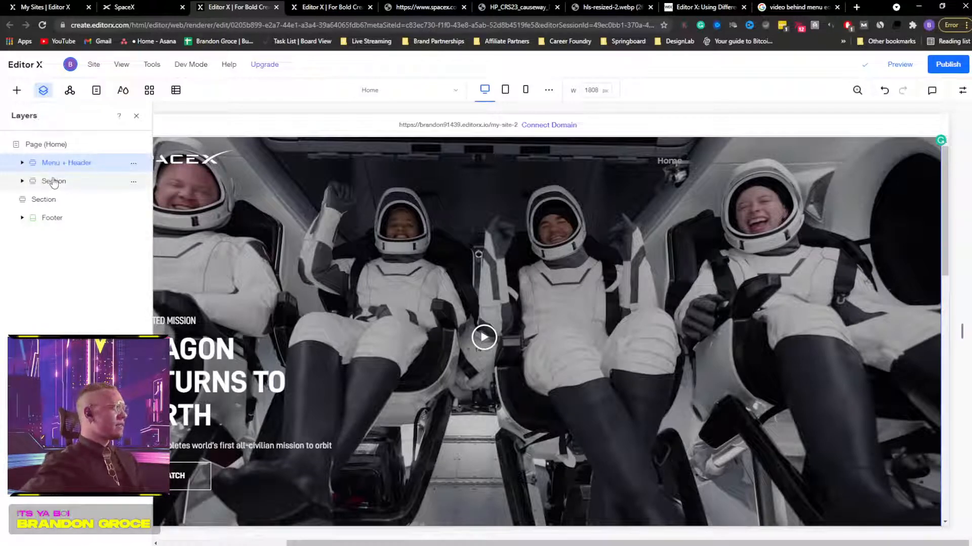
Step: Rename the duplicated second section as "Space Ship" and close the layer list
{"action": "double_click", "coordinate": [53, 181]}
{"action": "type", "text": "Space Sh"}
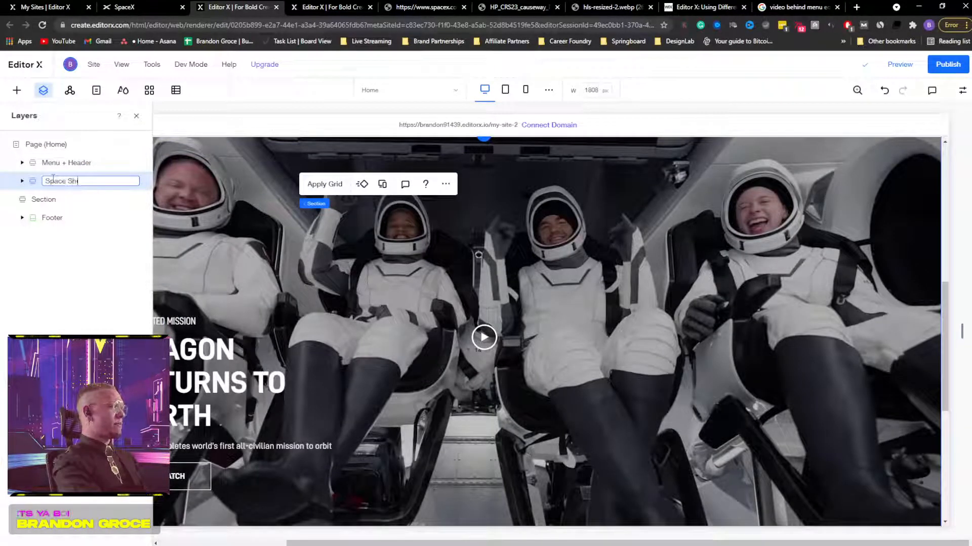
{"action": "type", "text": "ip"}
{"action": "key", "text": "Return"}
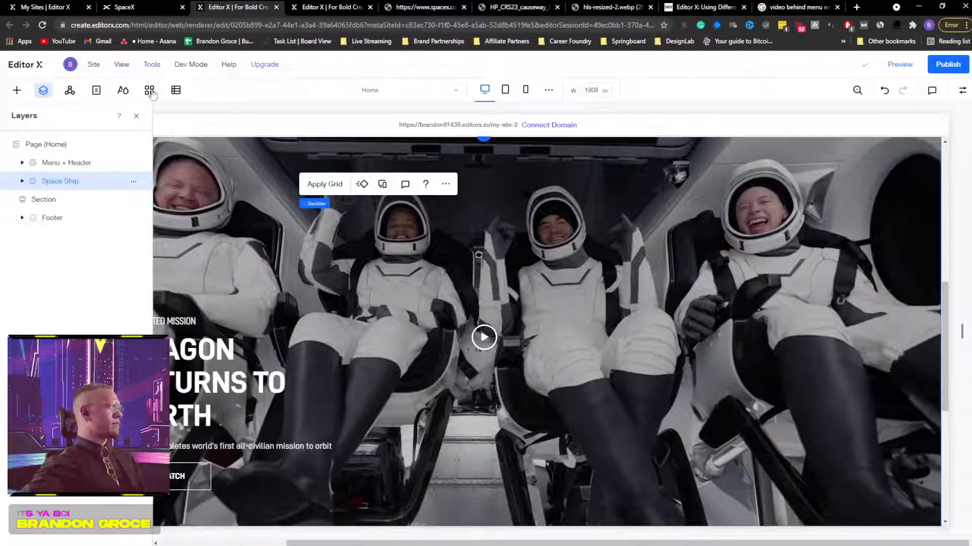
{"action": "left_click", "coordinate": [137, 117]}
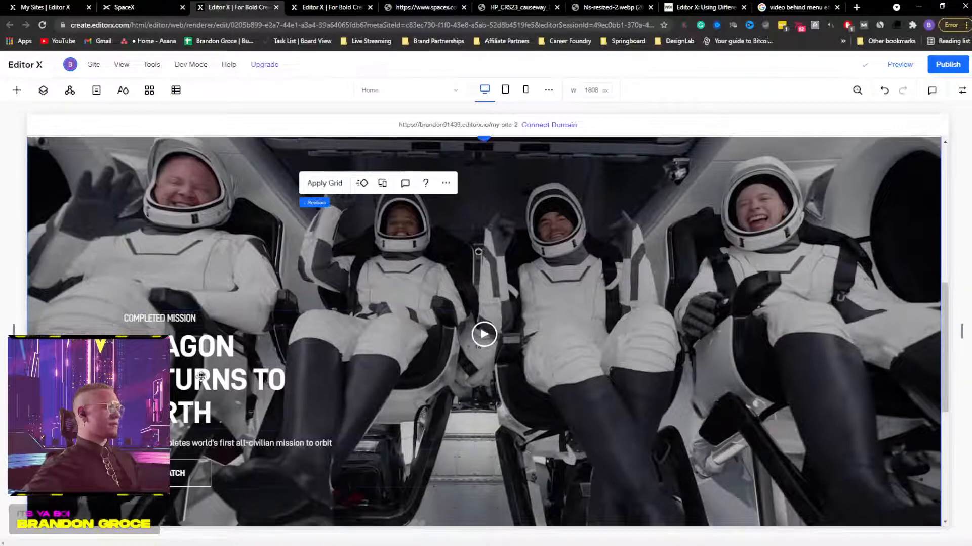
Step: Add the uploaded image Space X 1.webp from the site files to the Space Ship section
{"action": "scroll", "coordinate": [283, 287], "scroll_direction": "up", "scroll_amount": 5}
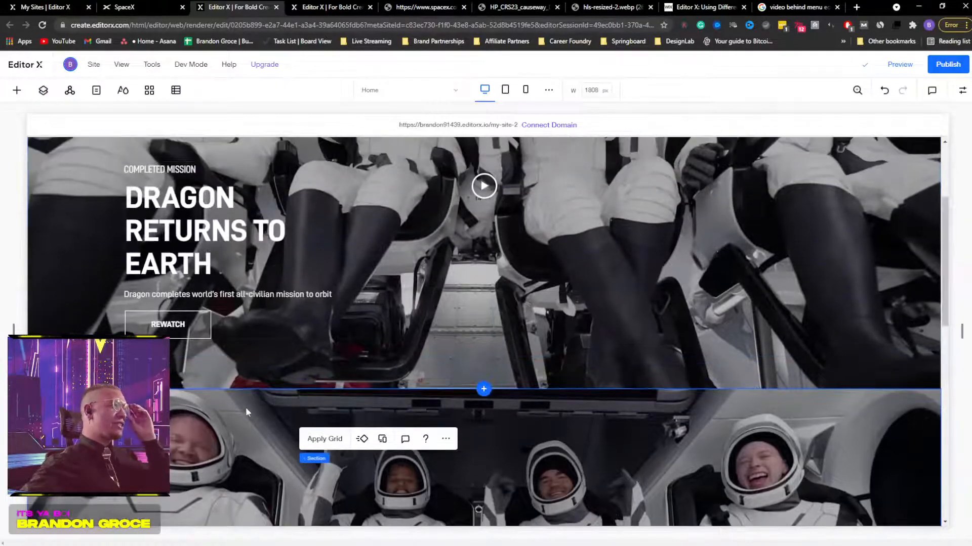
{"action": "scroll", "coordinate": [245, 408], "scroll_direction": "down", "scroll_amount": 2}
{"action": "left_click", "coordinate": [211, 367]}
{"action": "left_click", "coordinate": [44, 91]}
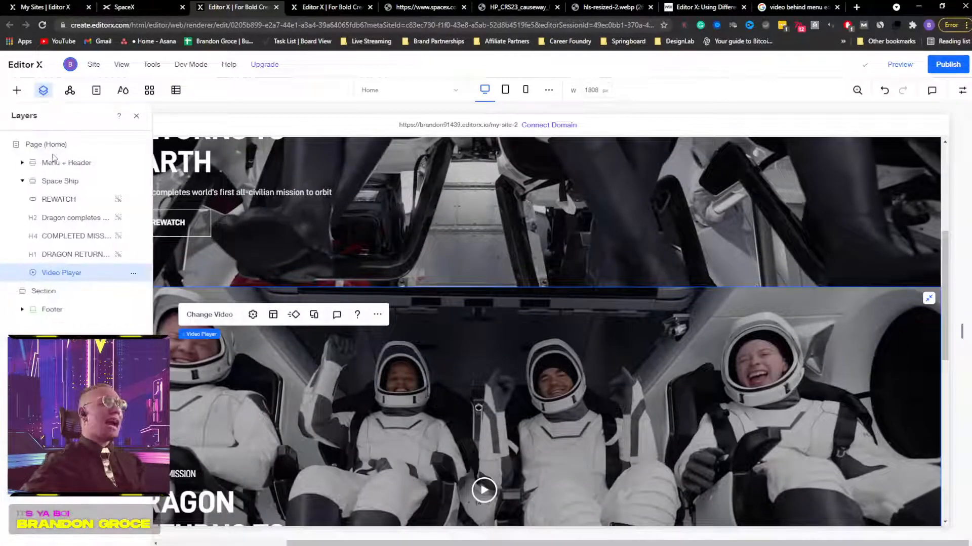
{"action": "left_click", "coordinate": [17, 91]}
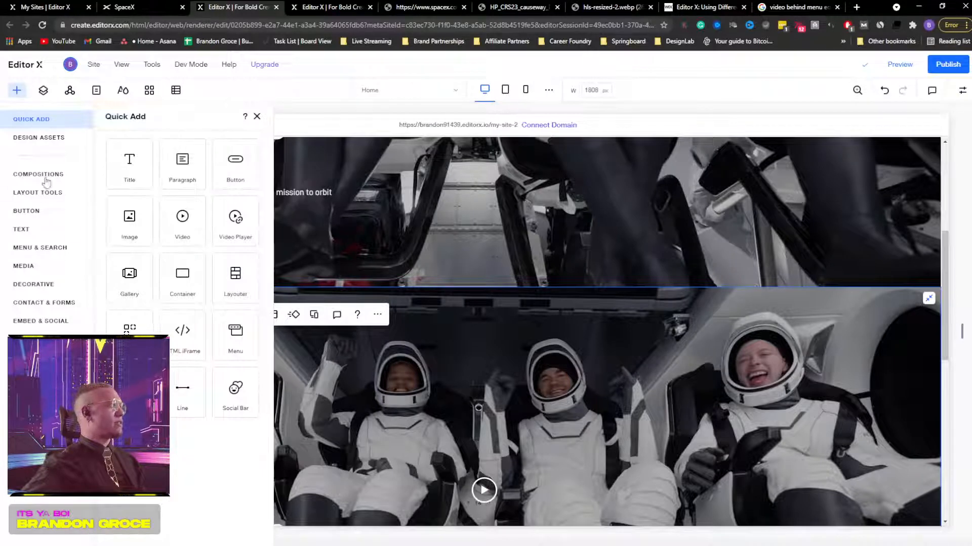
{"action": "left_click", "coordinate": [50, 267]}
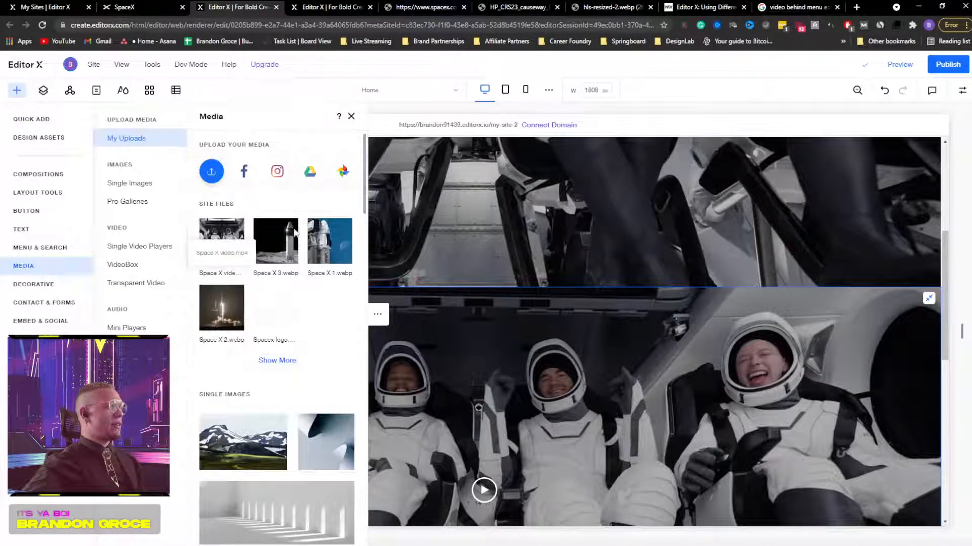
{"action": "left_click_drag", "start_coordinate": [312, 250], "coordinate": [166, 345]}
Step: Move the rocket image beneath the Space Ship section's text layers and stretch it to fill the section
{"action": "left_click", "coordinate": [43, 90]}
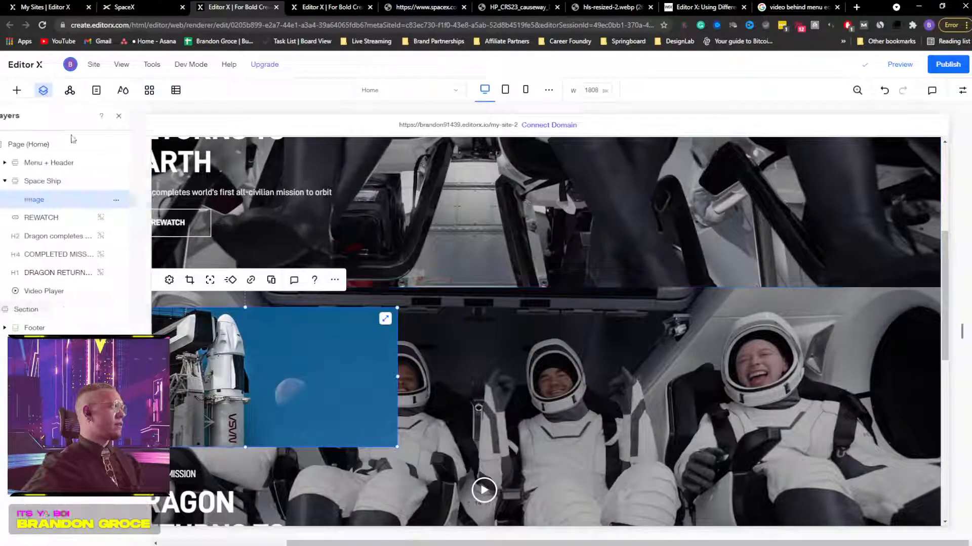
{"action": "left_click_drag", "start_coordinate": [33, 201], "coordinate": [57, 278]}
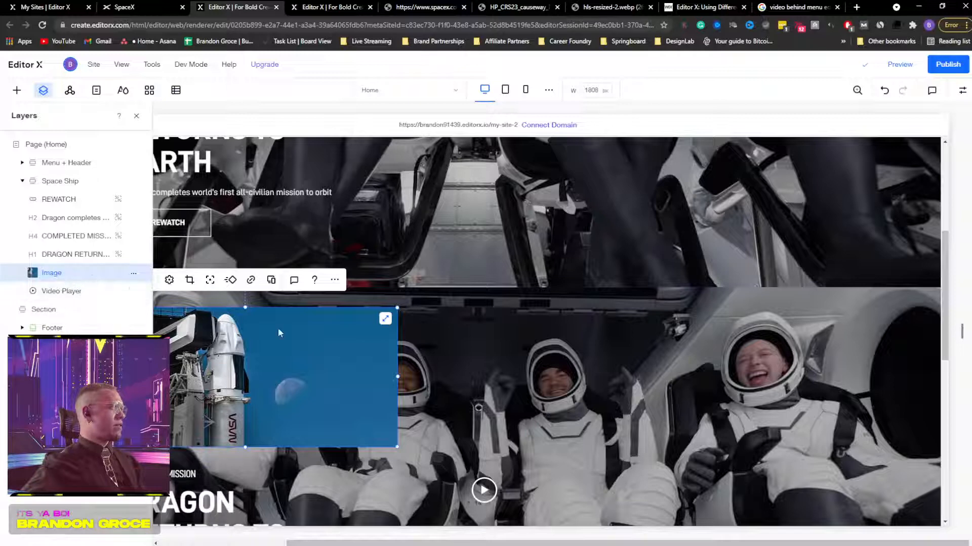
{"action": "left_click", "coordinate": [385, 320]}
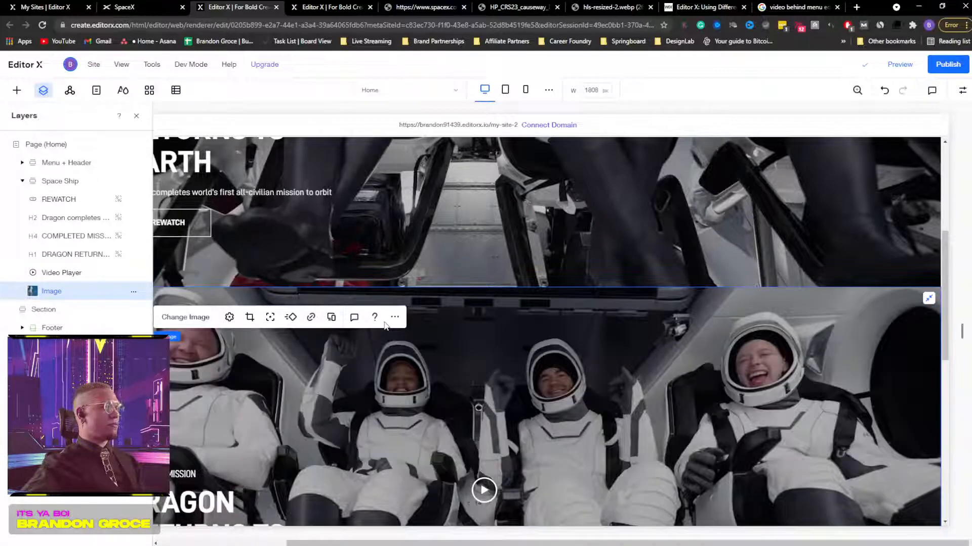
Step: Delete the video player from the Space Ship section and check the rocket image background on the page
{"action": "left_click", "coordinate": [61, 273]}
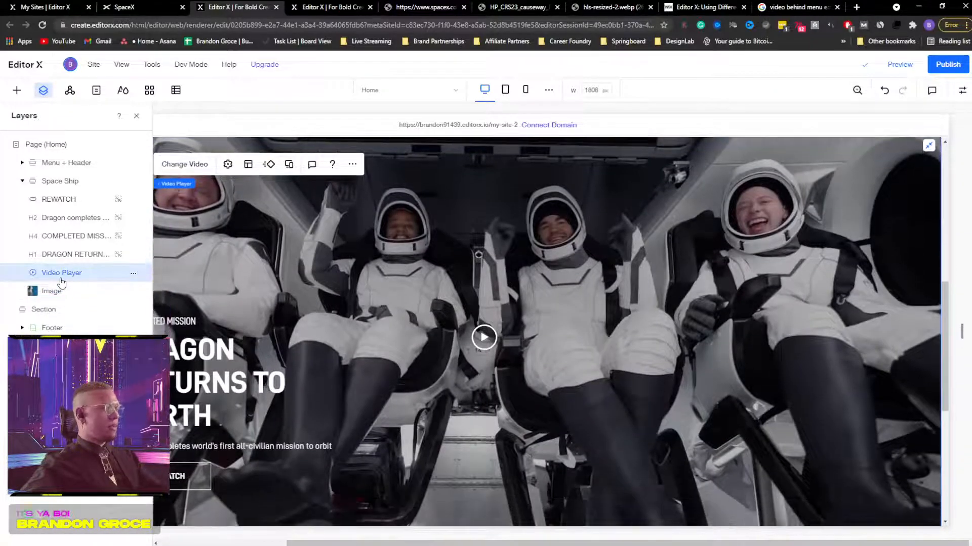
{"action": "key", "text": "Delete"}
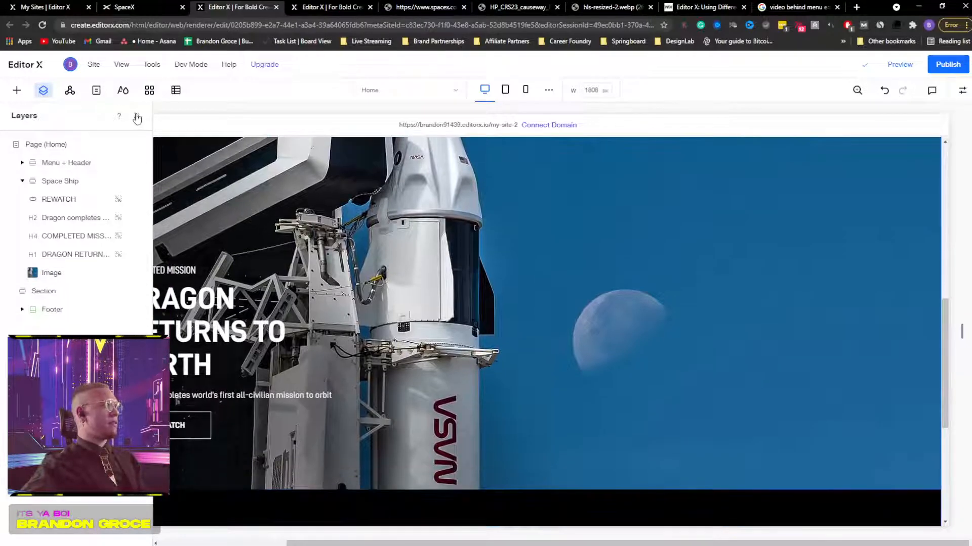
{"action": "left_click", "coordinate": [136, 118]}
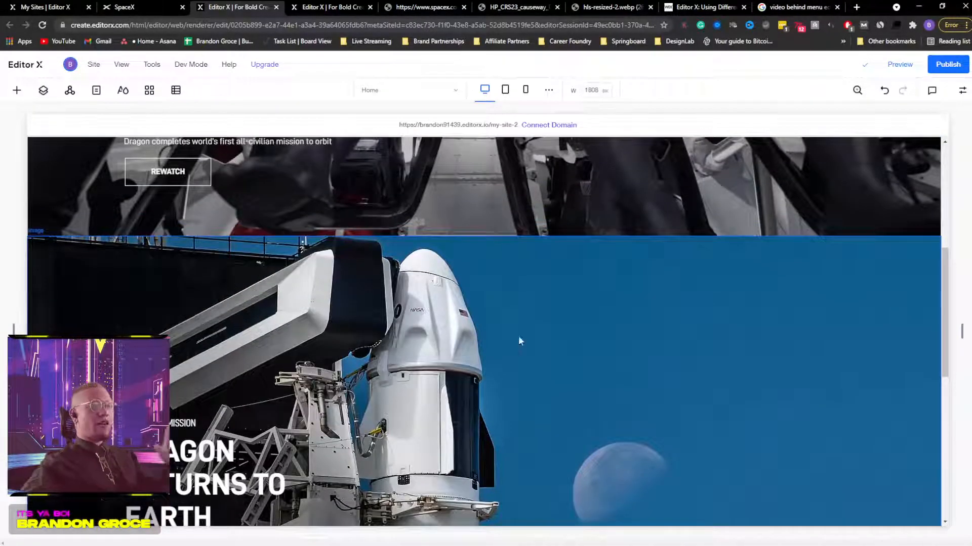
{"action": "scroll", "coordinate": [722, 380], "scroll_direction": "down", "scroll_amount": 6}
{"action": "scroll", "coordinate": [700, 338], "scroll_direction": "up", "scroll_amount": 2}
{"action": "scroll", "coordinate": [699, 334], "scroll_direction": "up", "scroll_amount": 10}
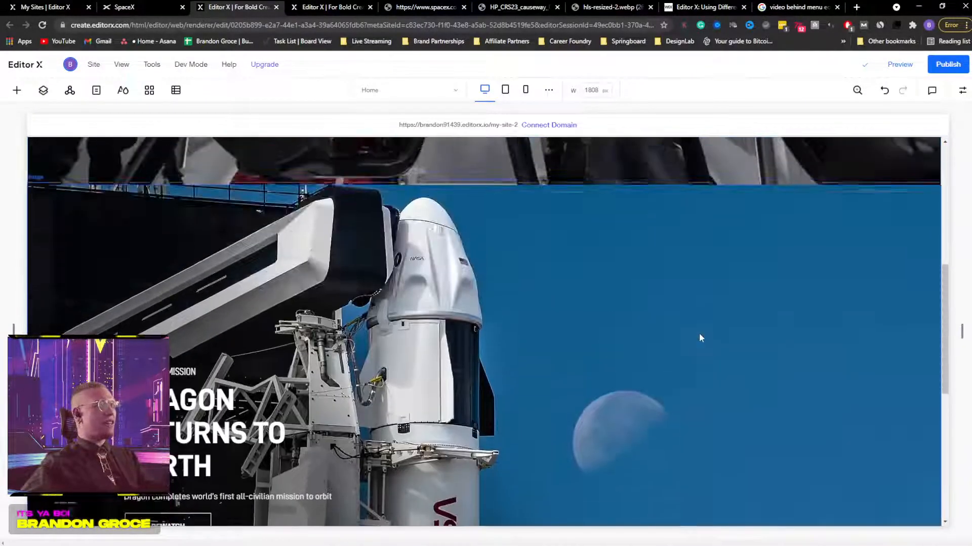
{"action": "scroll", "coordinate": [696, 338], "scroll_direction": "down", "scroll_amount": 10}
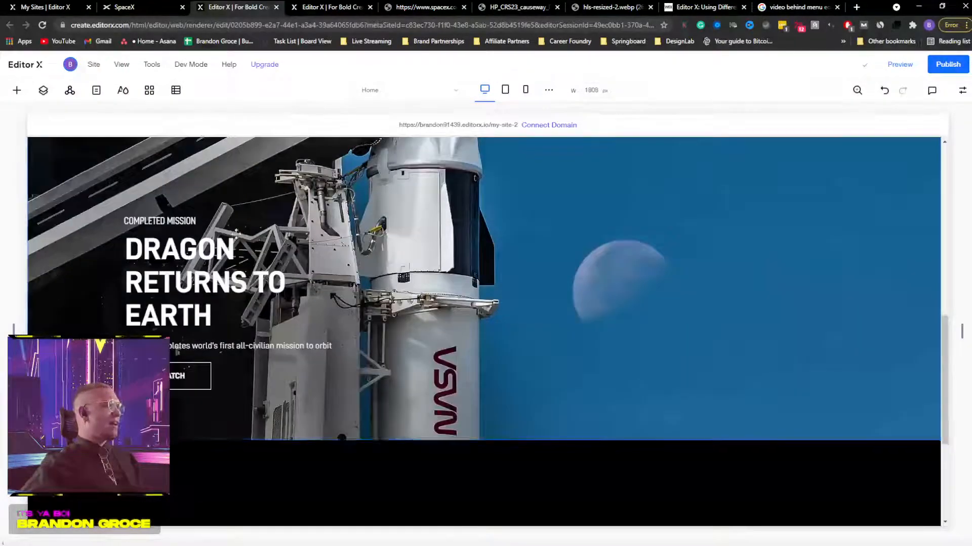
Step: Change the small label above the Space Ship section's main heading to "UPCOMING LAUNCH", matching the SpaceX website
{"action": "left_click", "coordinate": [129, 7]}
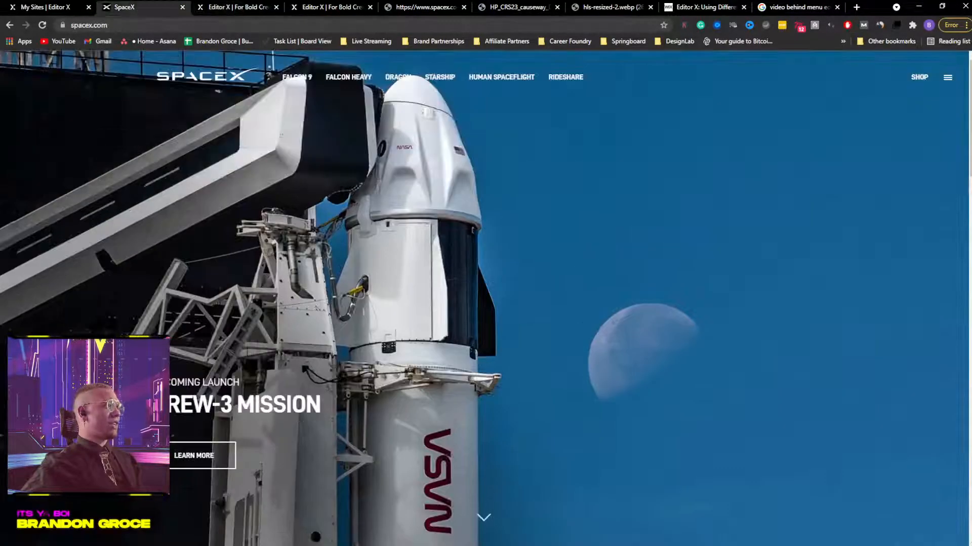
{"action": "key", "text": "ctrl+Tab"}
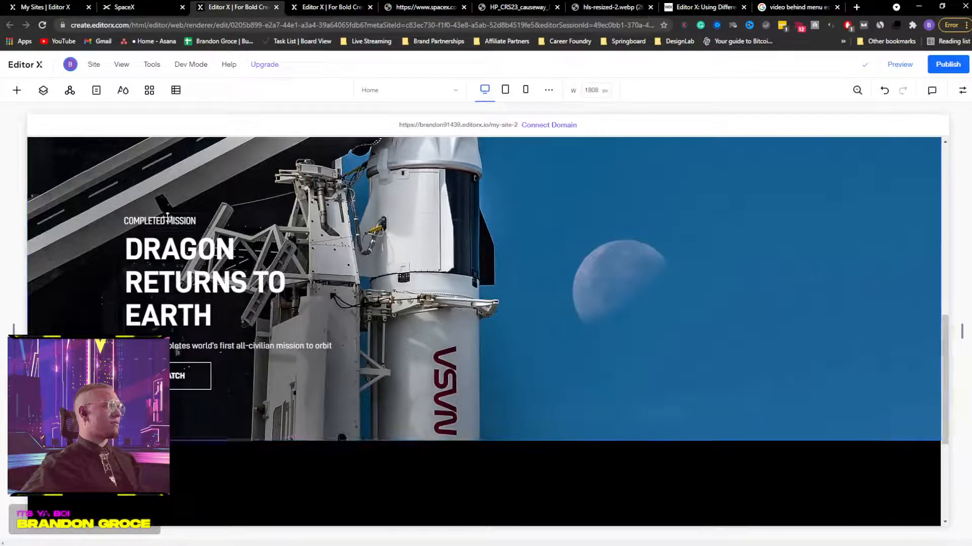
{"action": "left_click", "coordinate": [168, 217]}
{"action": "double_click", "coordinate": [196, 222]}
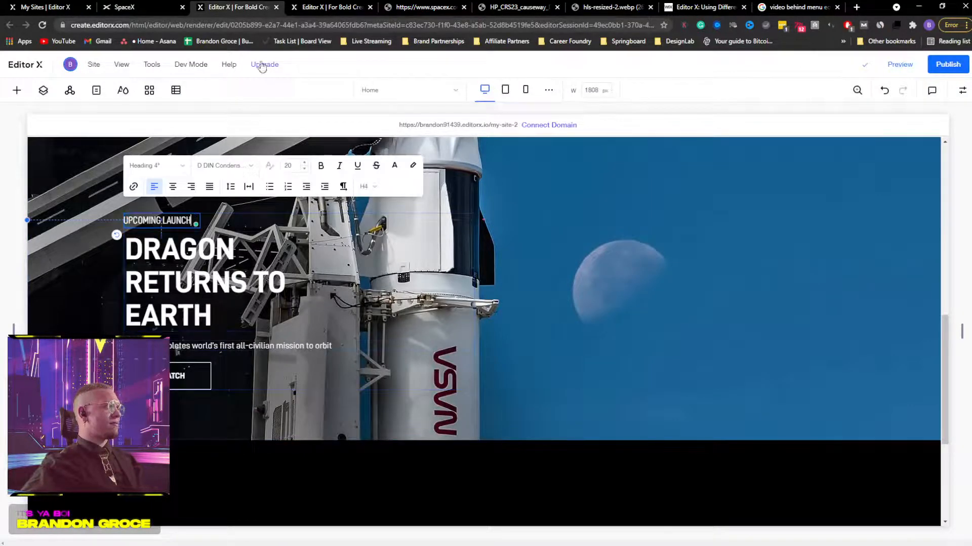
{"action": "key", "text": "ctrl+shift+Tab"}
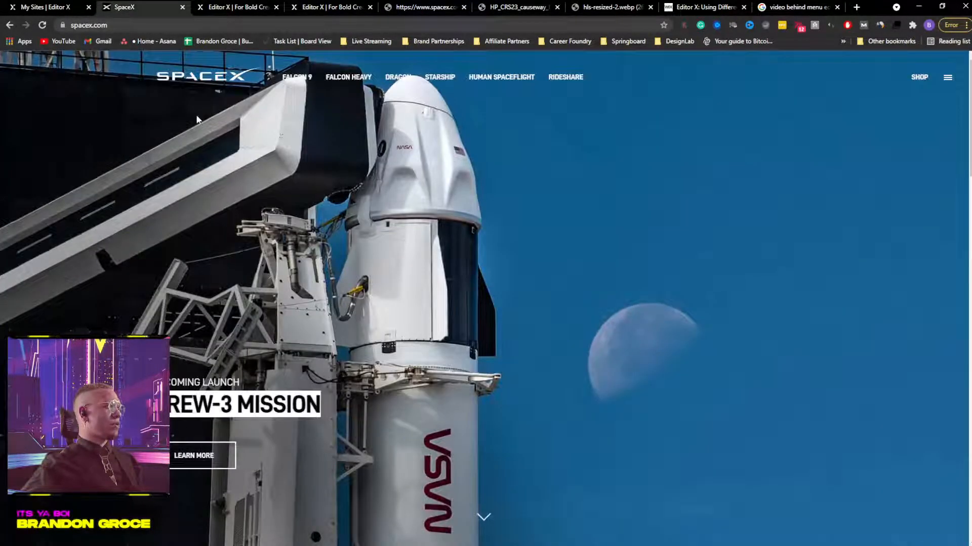
{"action": "key", "text": "ctrl+Tab"}
{"action": "double_click", "coordinate": [183, 303]}
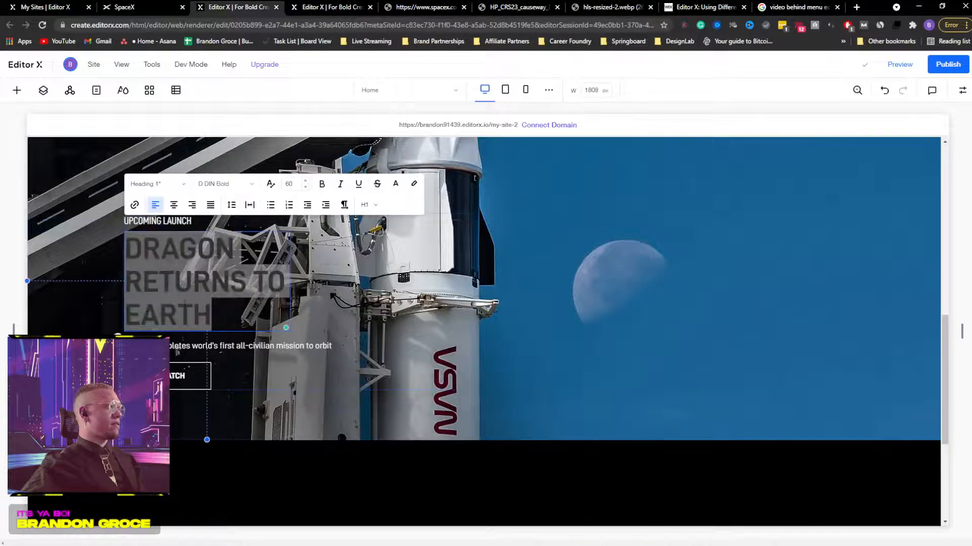
{"action": "key", "text": "ctrl+v"}
{"action": "scroll", "coordinate": [260, 344], "scroll_direction": "down", "scroll_amount": 6}
{"action": "key", "text": "ctrl+z"}
{"action": "scroll", "coordinate": [253, 224], "scroll_direction": "up", "scroll_amount": 6}
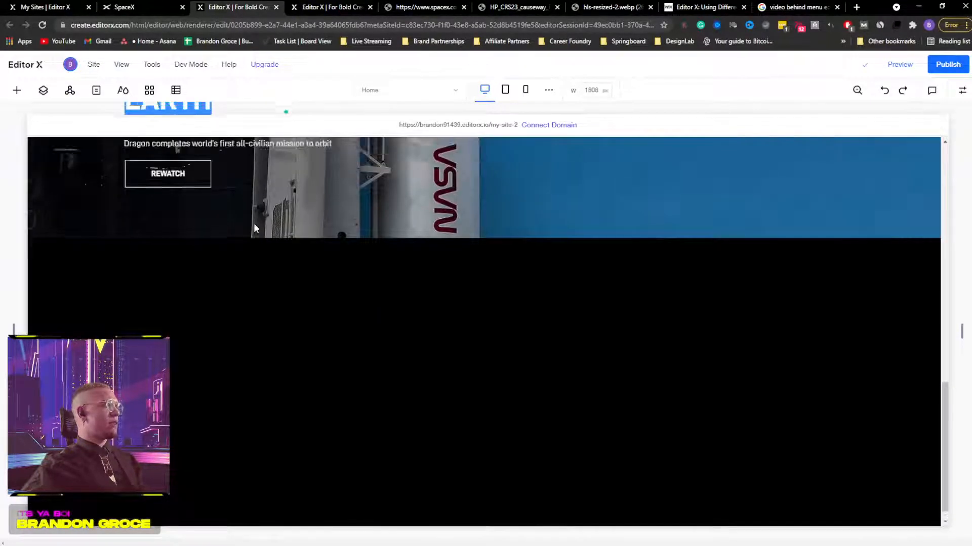
Step: Change the Space Ship section's main heading to "CREW-3 MISSION", matching the SpaceX website
{"action": "double_click", "coordinate": [217, 368]}
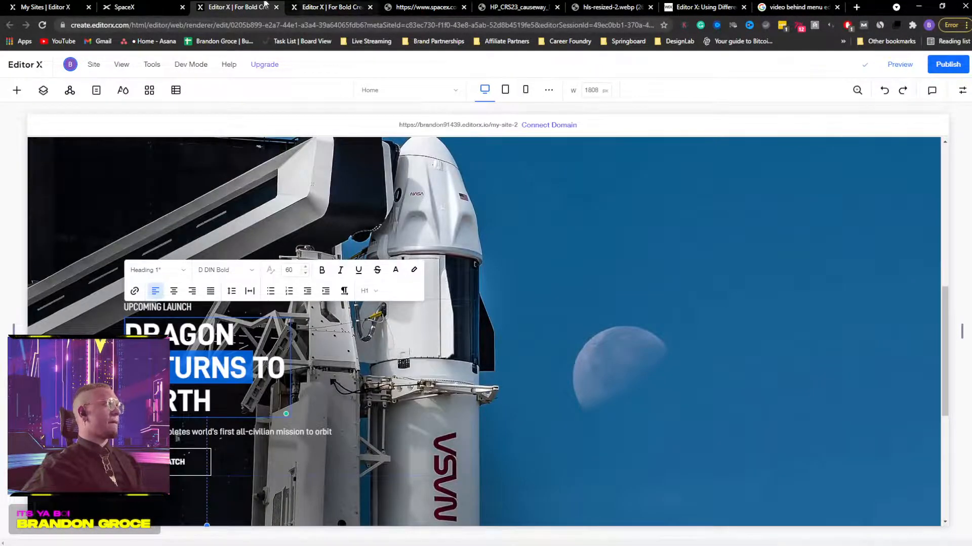
{"action": "key", "text": "ctrl+shift+Tab"}
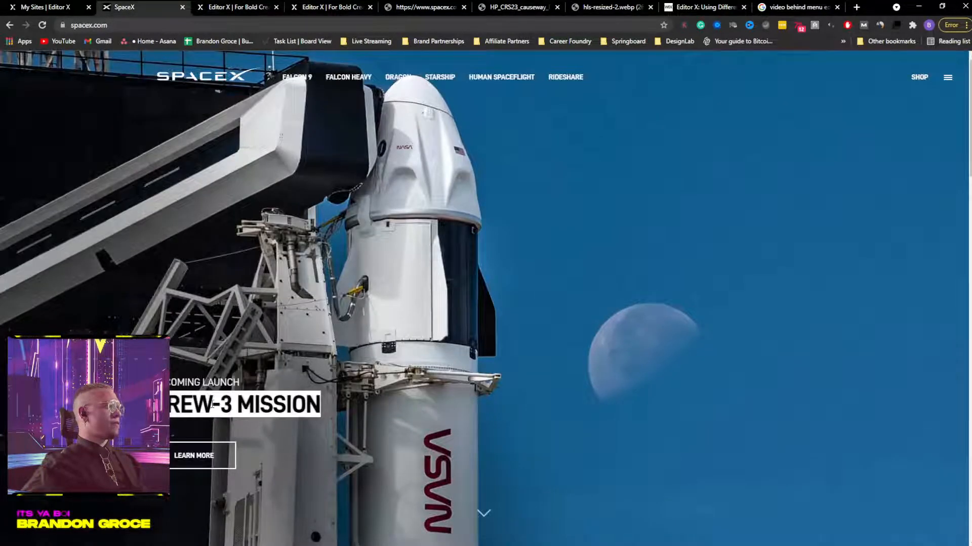
{"action": "key", "text": "ctrl+Tab"}
{"action": "key", "text": "ctrl+a"}
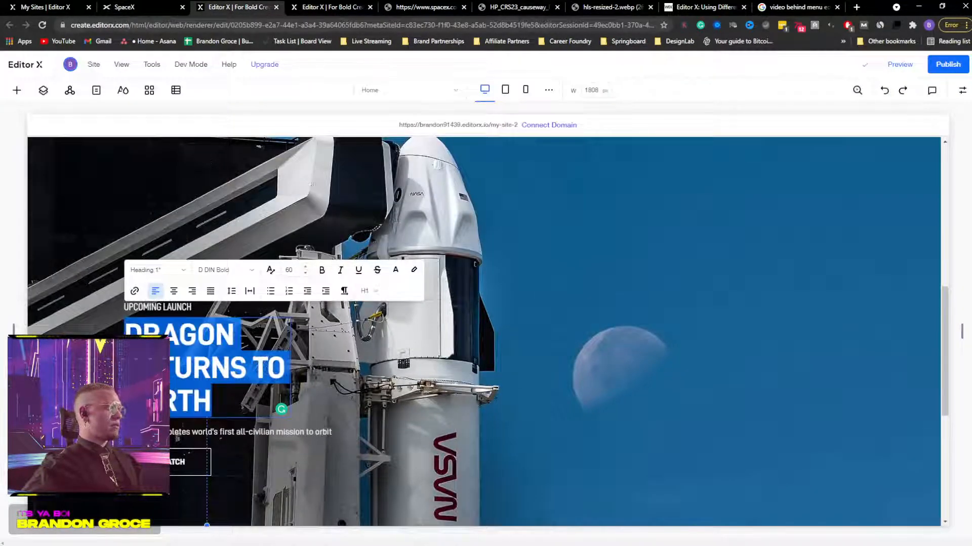
{"action": "type", "text": "CREW-3 MISSION"}
{"action": "left_click", "coordinate": [358, 382]}
{"action": "left_click", "coordinate": [239, 385]}
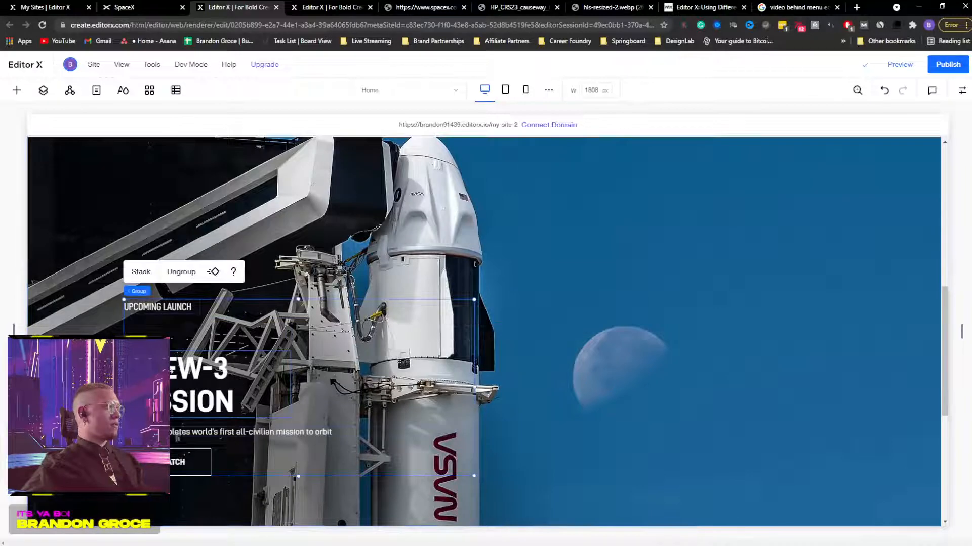
{"action": "double_click", "coordinate": [186, 382]}
{"action": "left_click", "coordinate": [331, 358]}
{"action": "left_click_drag", "start_coordinate": [181, 379], "coordinate": [162, 343]}
{"action": "key", "text": "ctrl+z"}
{"action": "left_click", "coordinate": [163, 376]}
{"action": "left_click", "coordinate": [253, 223]}
{"action": "left_click", "coordinate": [290, 304]}
Step: Inspect the size and position settings of the top hero section's heading and subtitle, and the REWATCH button's design settings
{"action": "scroll", "coordinate": [303, 271], "scroll_direction": "up", "scroll_amount": 8}
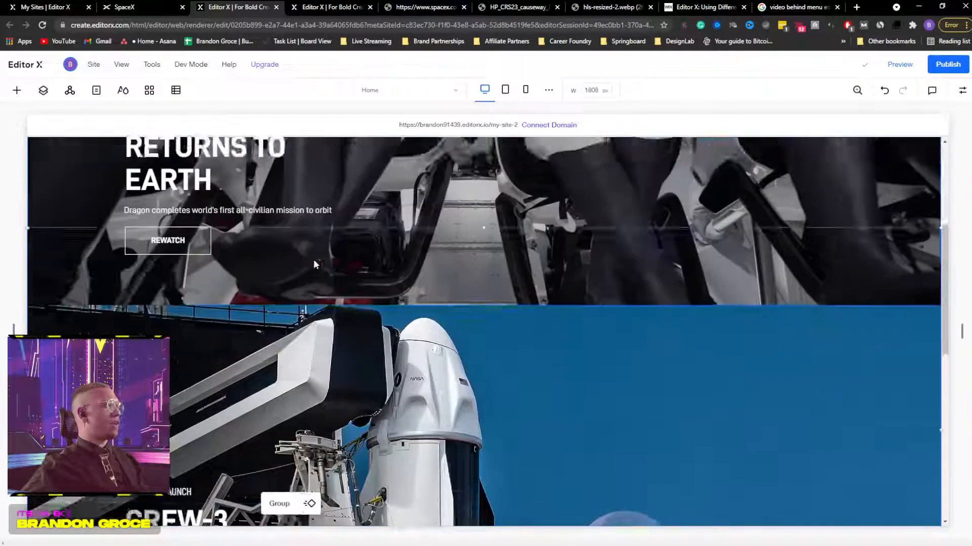
{"action": "left_click", "coordinate": [177, 389]}
{"action": "left_click", "coordinate": [165, 315]}
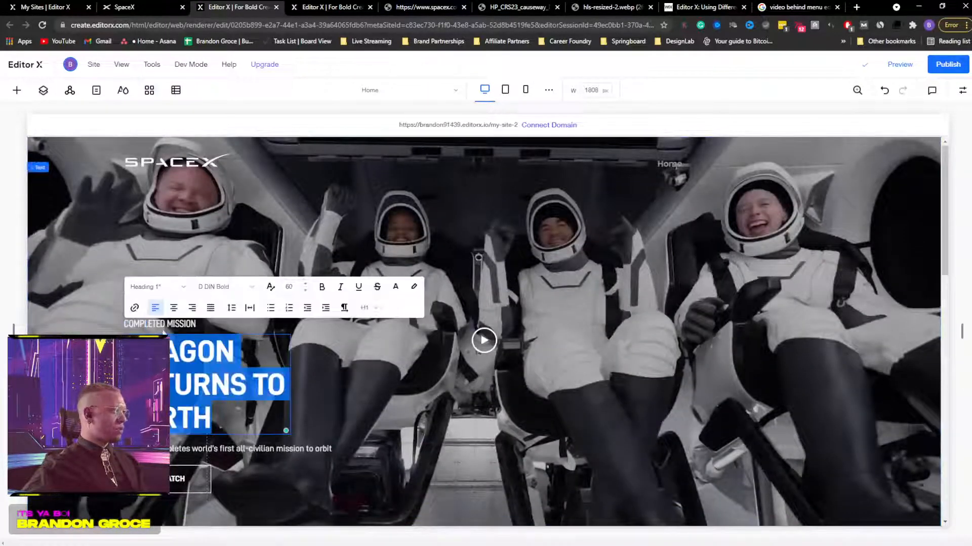
{"action": "left_click", "coordinate": [163, 325]}
{"action": "left_click", "coordinate": [164, 357]}
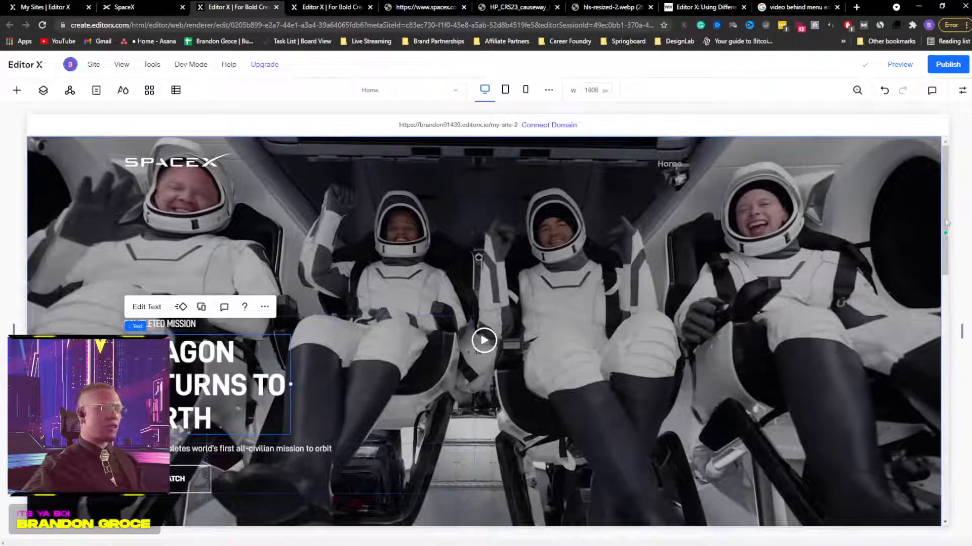
{"action": "left_click", "coordinate": [962, 90]}
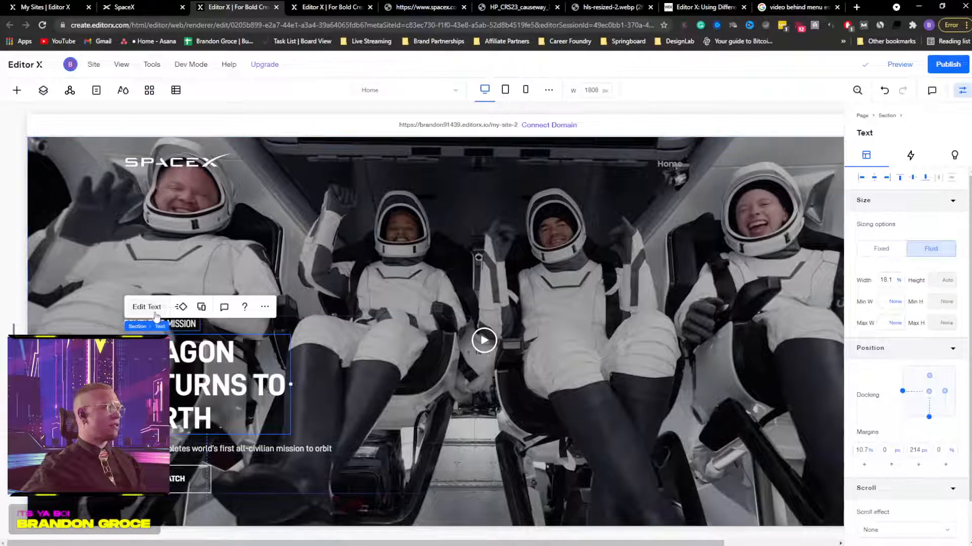
{"action": "left_click", "coordinate": [274, 448]}
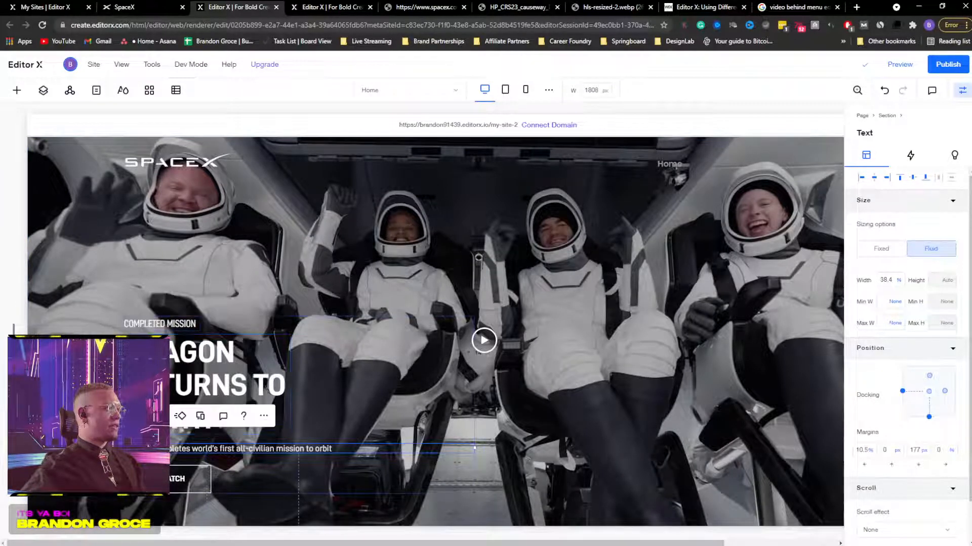
{"action": "left_click", "coordinate": [191, 479]}
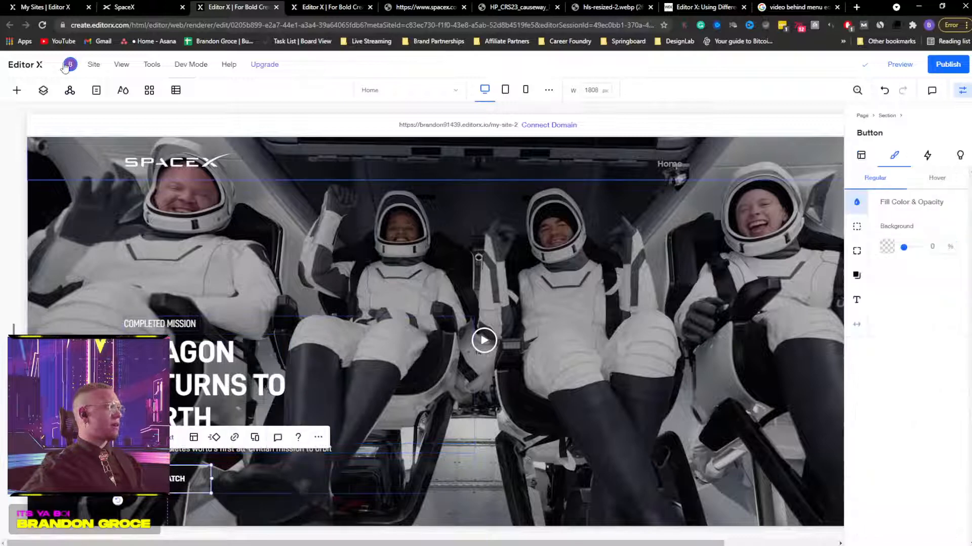
Step: Add a container to the top hero section over its text and extend it downward to enclose the REWATCH button
{"action": "left_click", "coordinate": [43, 91]}
{"action": "left_click", "coordinate": [17, 90]}
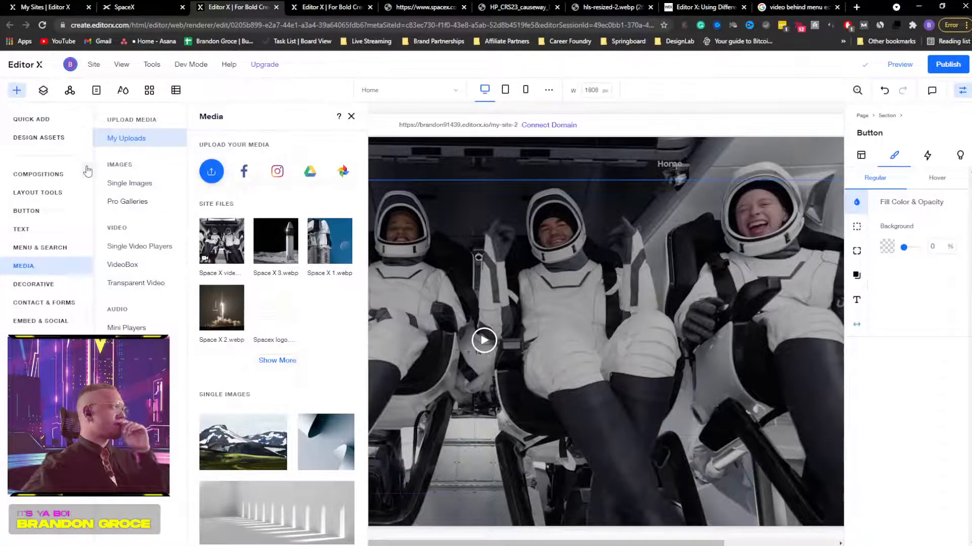
{"action": "left_click", "coordinate": [31, 120]}
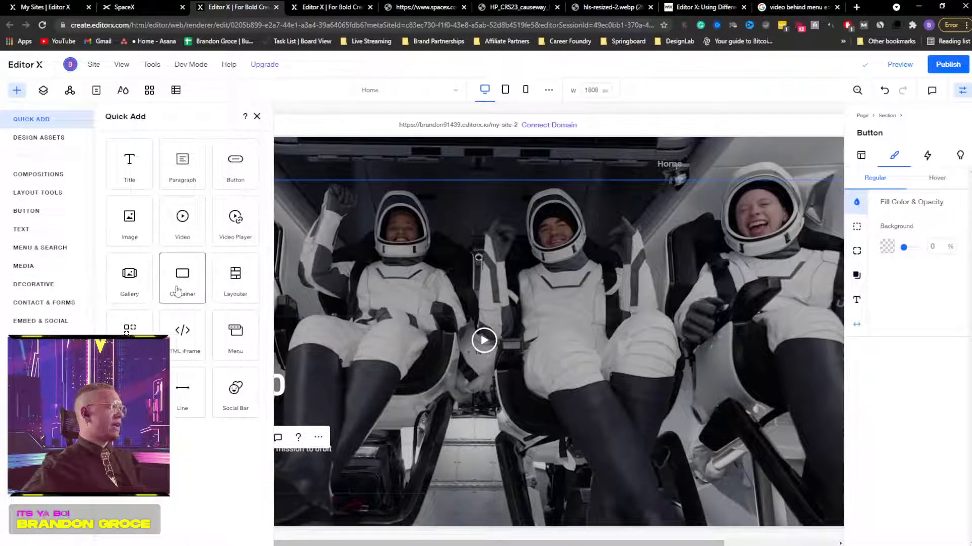
{"action": "left_click_drag", "start_coordinate": [176, 288], "coordinate": [256, 329]}
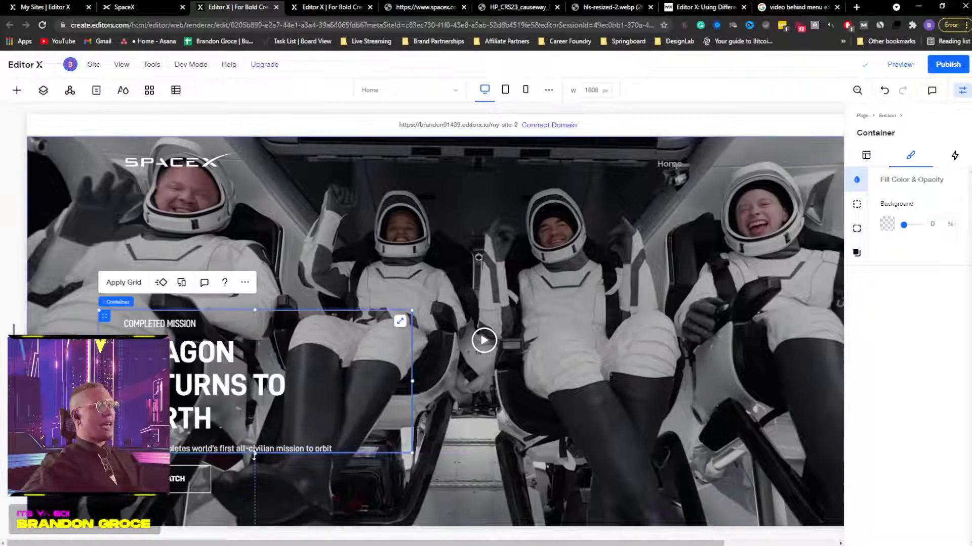
{"action": "left_click_drag", "start_coordinate": [254, 454], "coordinate": [242, 503]}
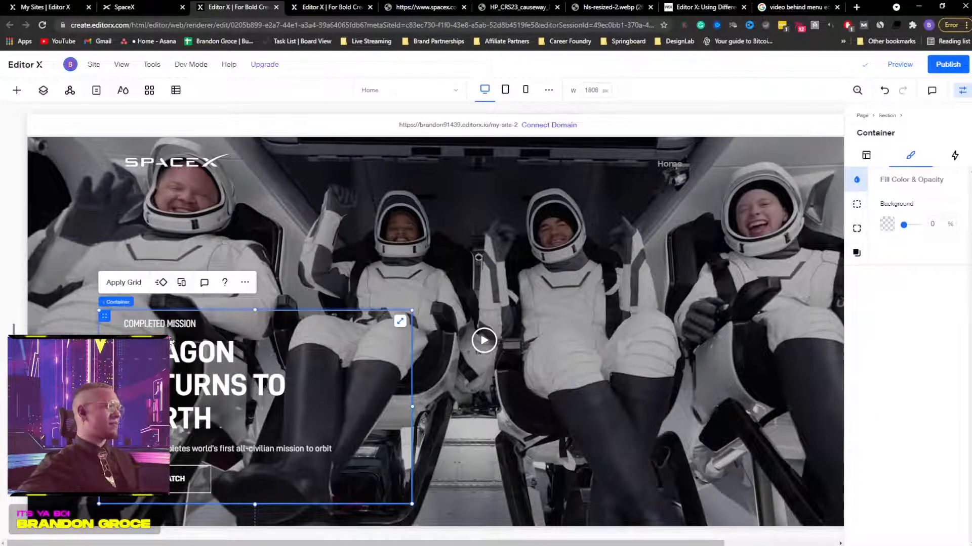
Step: Move the hero's REWATCH button, subtitle, COMPLETED MISSION label and heading together into the new container
{"action": "left_click", "coordinate": [43, 91]}
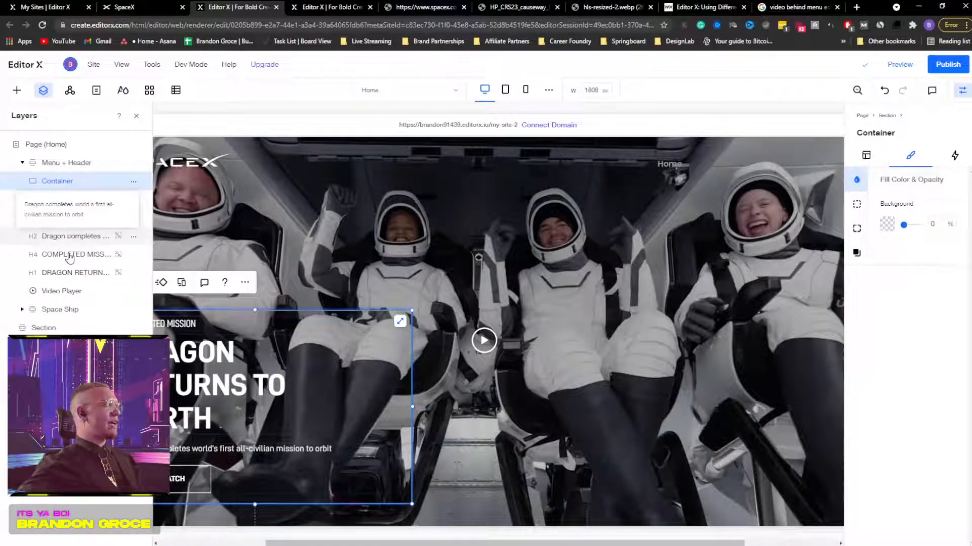
{"action": "left_click", "coordinate": [66, 269]}
{"action": "left_click", "coordinate": [67, 221]}
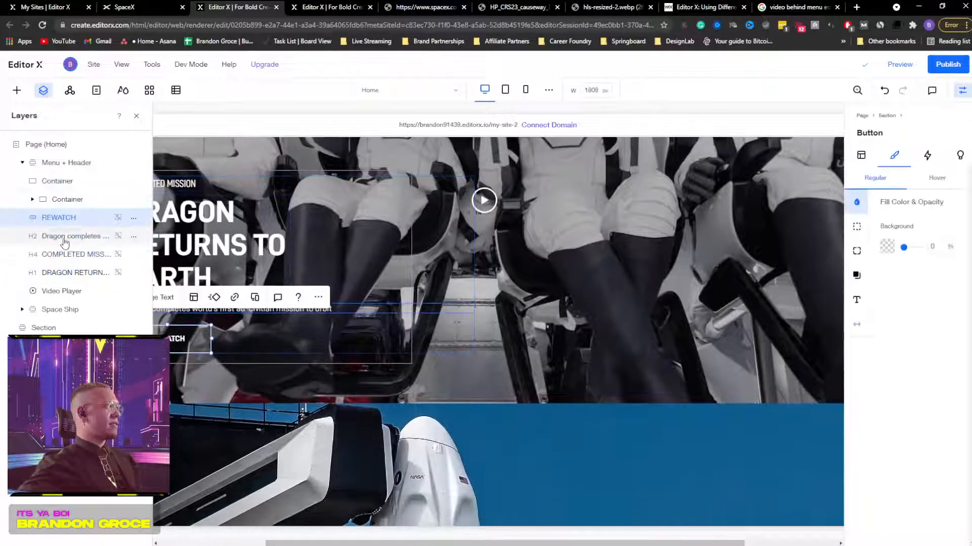
{"action": "left_click", "coordinate": [64, 254]}
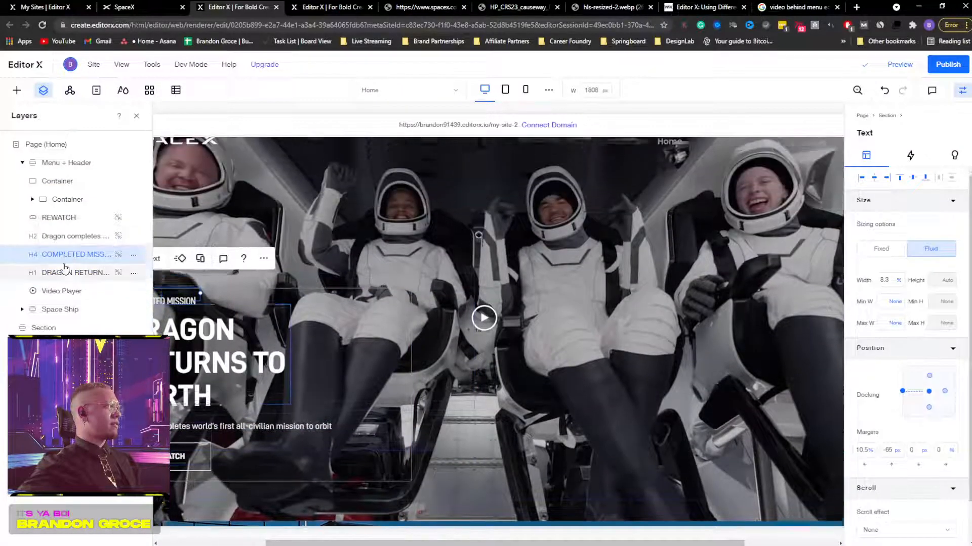
{"action": "left_click", "coordinate": [66, 273]}
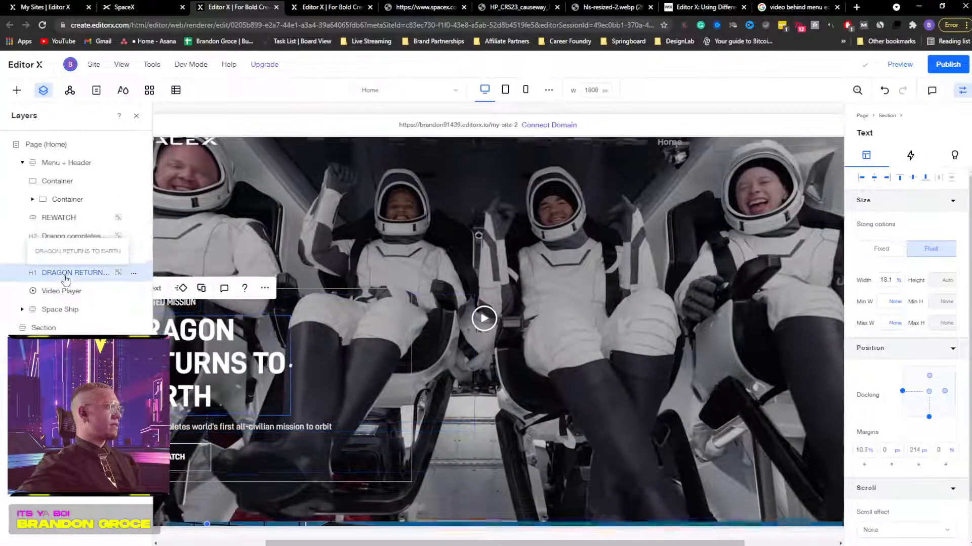
{"action": "left_click", "coordinate": [63, 239]}
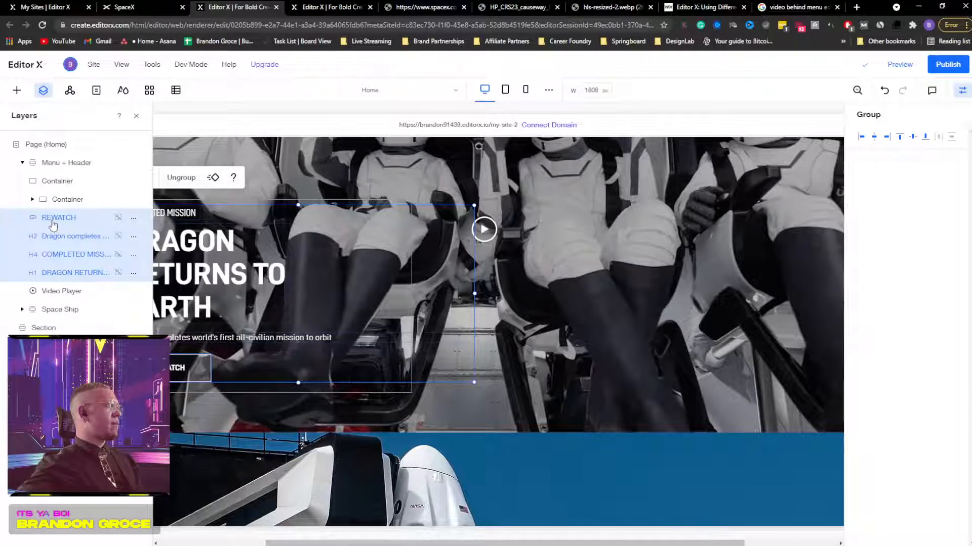
{"action": "mouse_move", "coordinate": [53, 225]}
{"action": "left_mouse_down"}
{"action": "mouse_move", "coordinate": [51, 190]}
{"action": "mouse_move", "coordinate": [53, 225]}
{"action": "left_mouse_up"}
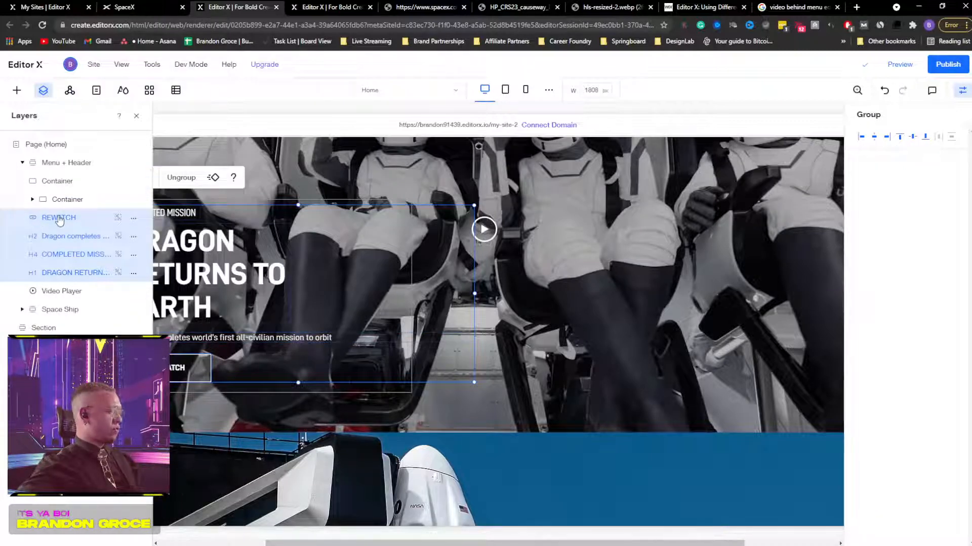
{"action": "left_click", "coordinate": [57, 183]}
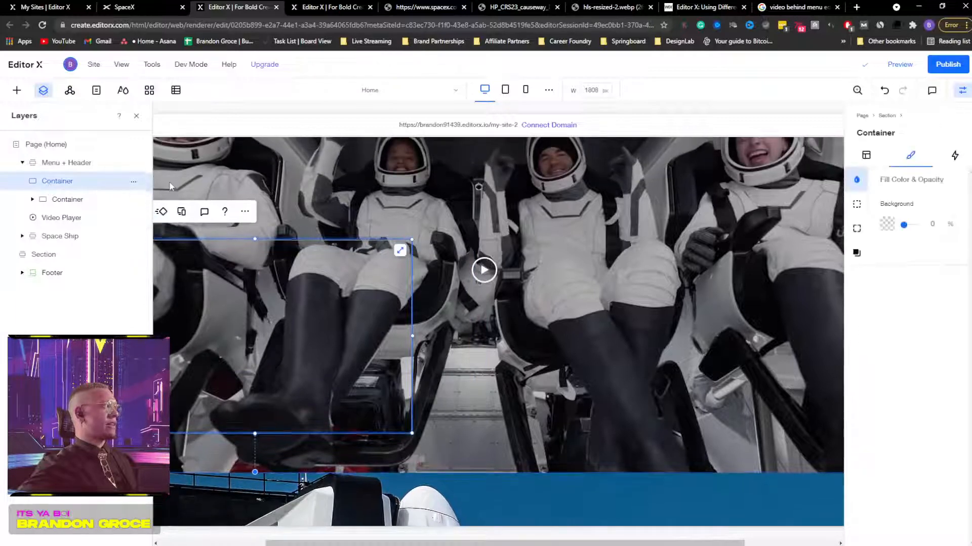
{"action": "key", "text": "ctrl+v"}
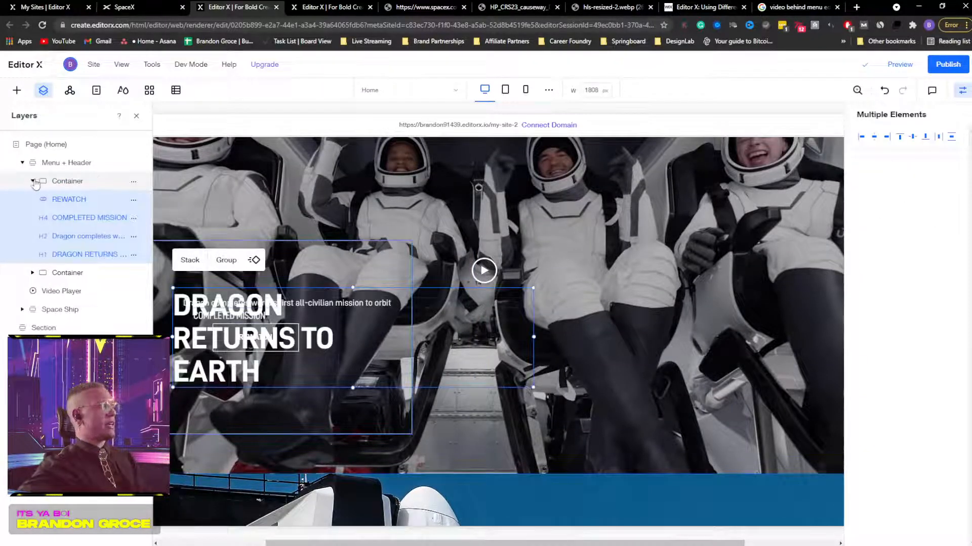
{"action": "left_click", "coordinate": [456, 203]}
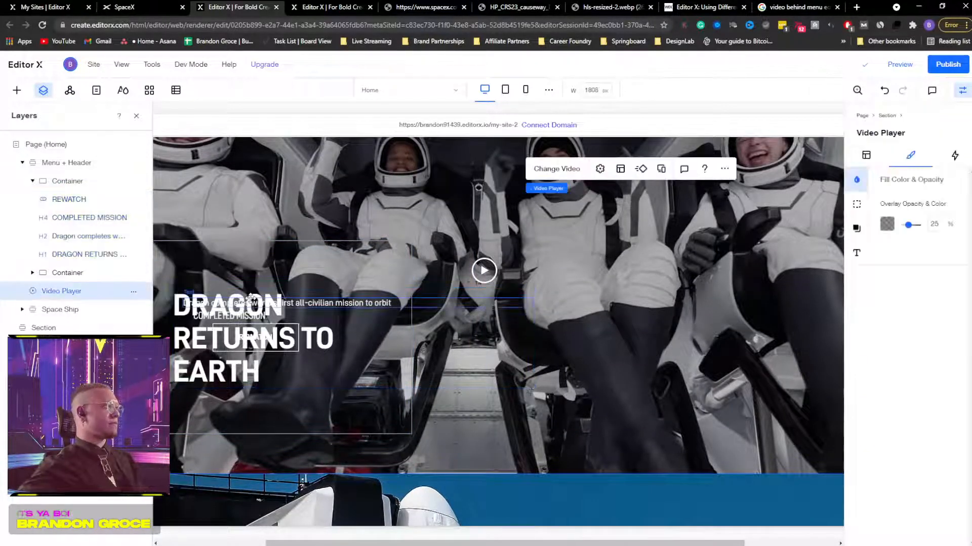
{"action": "left_click", "coordinate": [136, 121]}
Step: Separate the overlapping text in the container, placing the subtitle near its lower edge and the COMPLETED MISSION label directly above the heading
{"action": "left_click", "coordinate": [226, 302]}
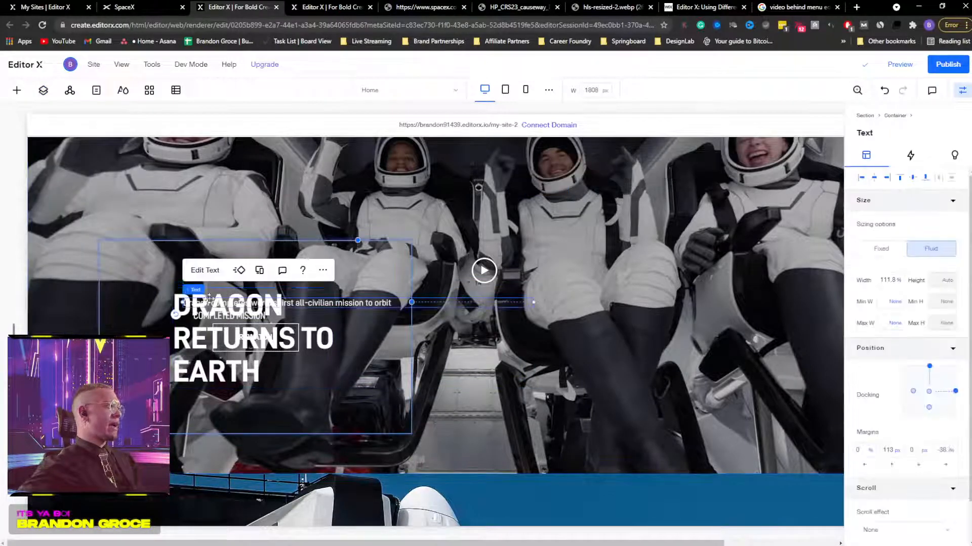
{"action": "left_click_drag", "start_coordinate": [210, 336], "coordinate": [210, 442]}
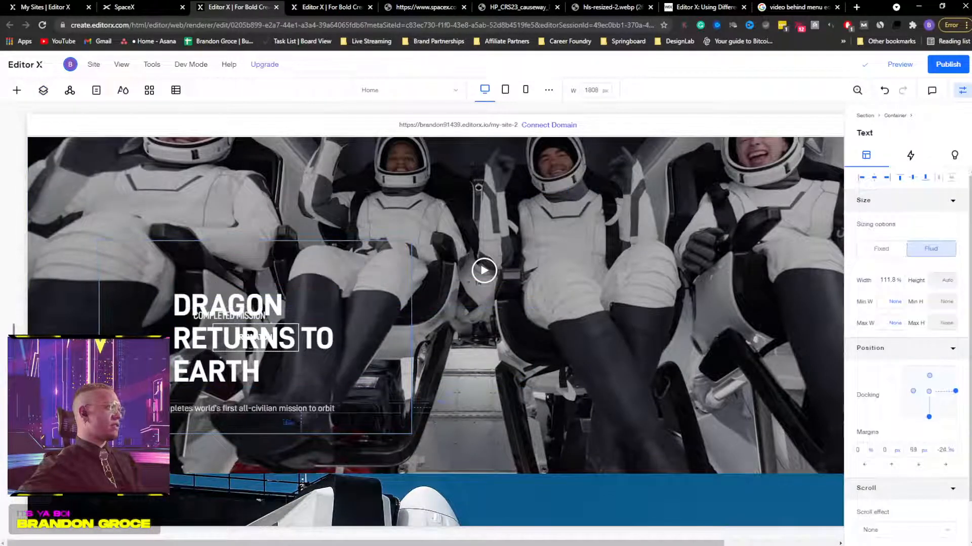
{"action": "left_click", "coordinate": [195, 380]}
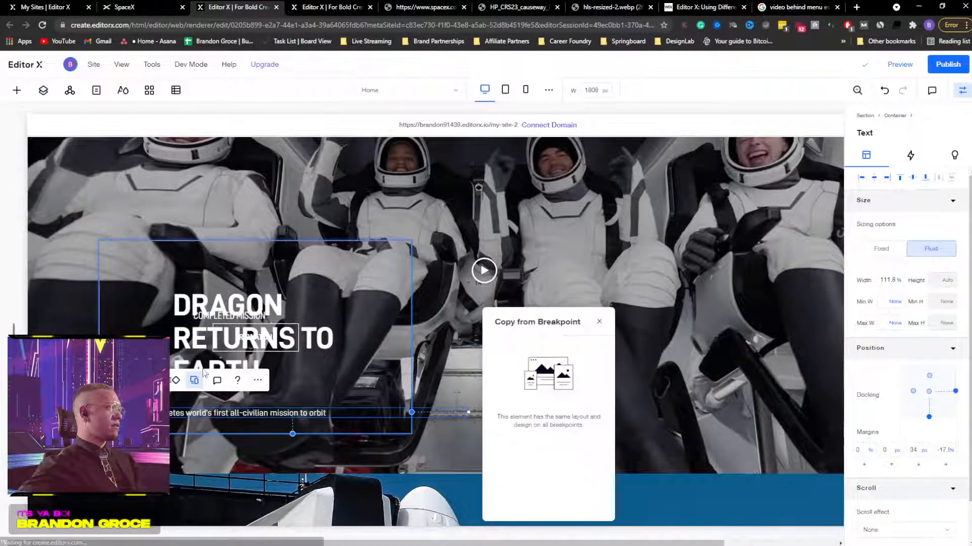
{"action": "left_click", "coordinate": [599, 322]}
{"action": "left_click_drag", "start_coordinate": [188, 311], "coordinate": [132, 330]}
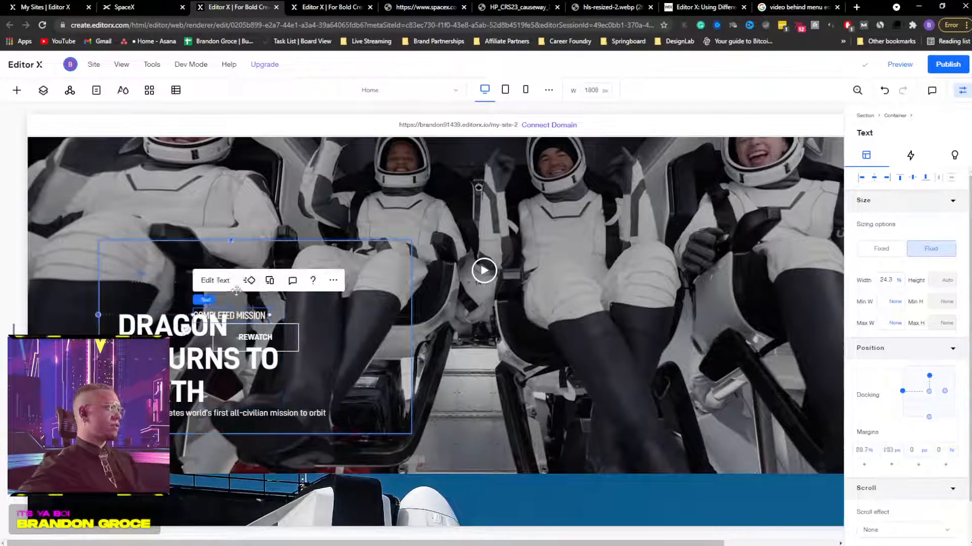
{"action": "left_click_drag", "start_coordinate": [236, 291], "coordinate": [162, 298]}
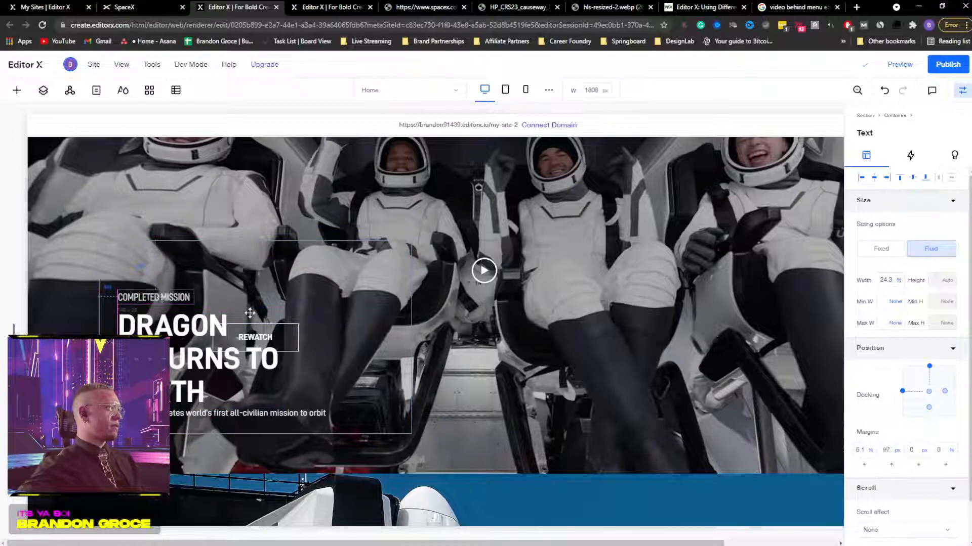
Step: Extend the hero container's lower edge further down to make more room for its contents
{"action": "left_click", "coordinate": [256, 336]}
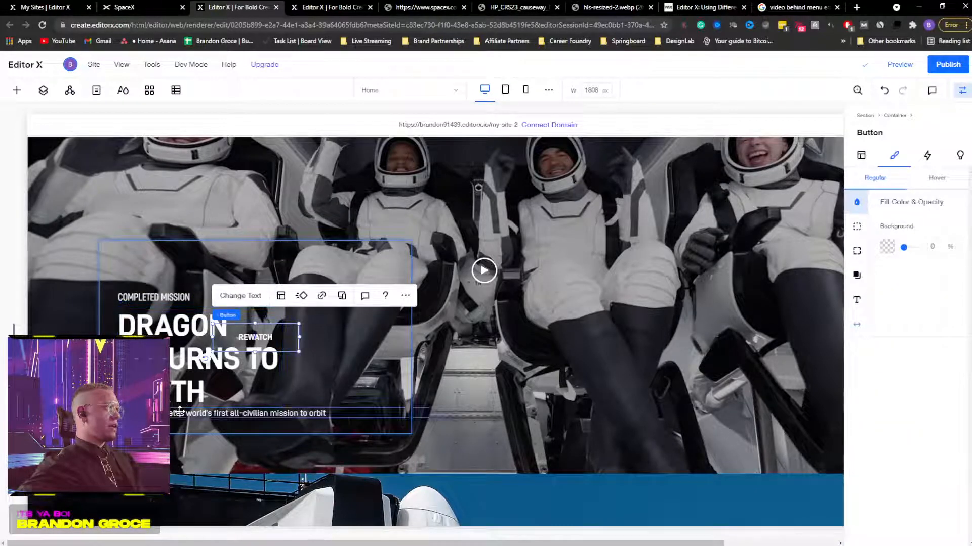
{"action": "left_click", "coordinate": [216, 434]}
{"action": "left_click_drag", "start_coordinate": [257, 434], "coordinate": [255, 459]}
Step: Move the COMPLETED MISSION label to about 50 px from the container's top and the heading beneath it at about 90 px, left-aligned
{"action": "left_click", "coordinate": [147, 298]}
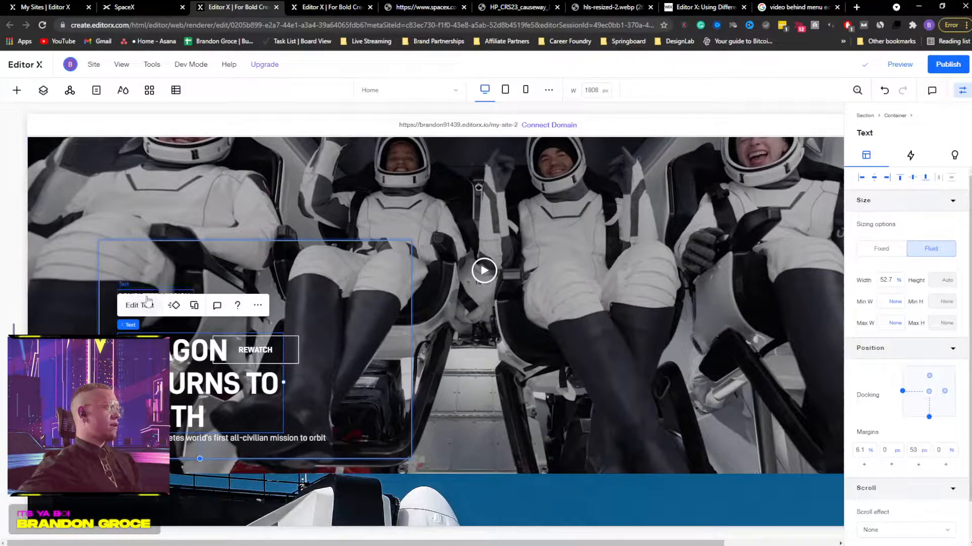
{"action": "left_click_drag", "start_coordinate": [147, 299], "coordinate": [151, 272]}
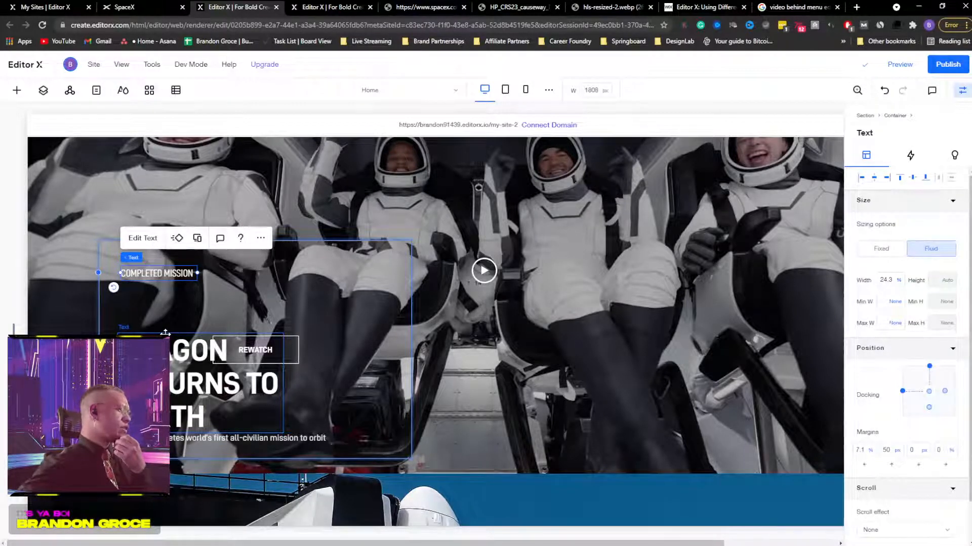
{"action": "left_click_drag", "start_coordinate": [165, 334], "coordinate": [171, 313]}
{"action": "left_click_drag", "start_coordinate": [175, 347], "coordinate": [175, 347]}
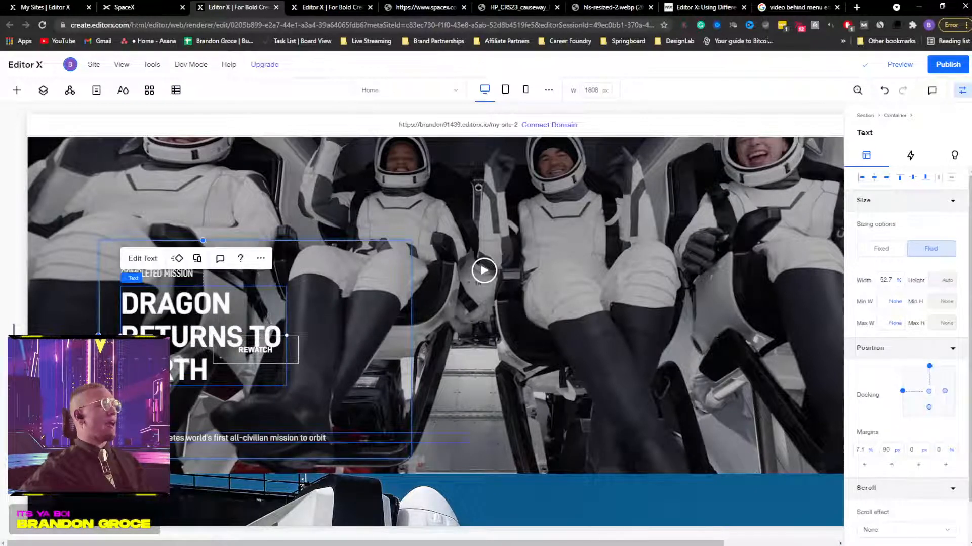
Step: Place the subtitle directly beneath the hero heading at about 68.7% width, with the REWATCH button left-aligned below it
{"action": "left_click_drag", "start_coordinate": [161, 439], "coordinate": [164, 391]}
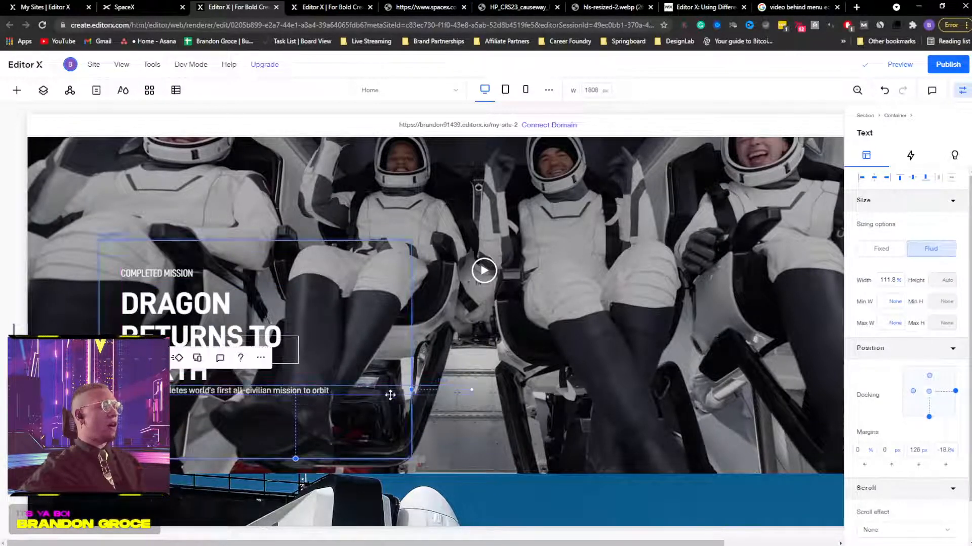
{"action": "left_click_drag", "start_coordinate": [455, 390], "coordinate": [336, 383]}
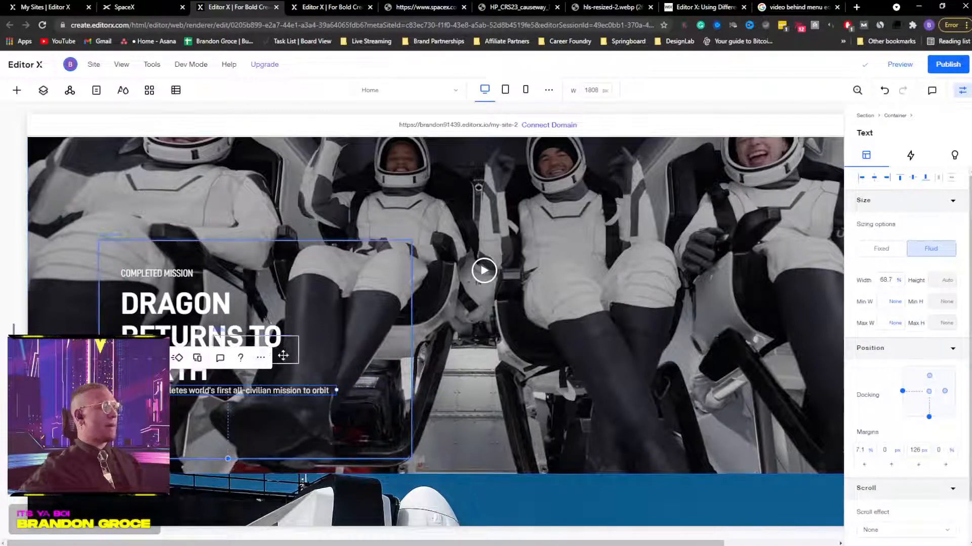
{"action": "left_click_drag", "start_coordinate": [282, 428], "coordinate": [178, 419]}
Step: Lower the COMPLETED MISSION label to about 62 px from the container's top and shift the subtitle and REWATCH button slightly down
{"action": "left_click", "coordinate": [171, 280]}
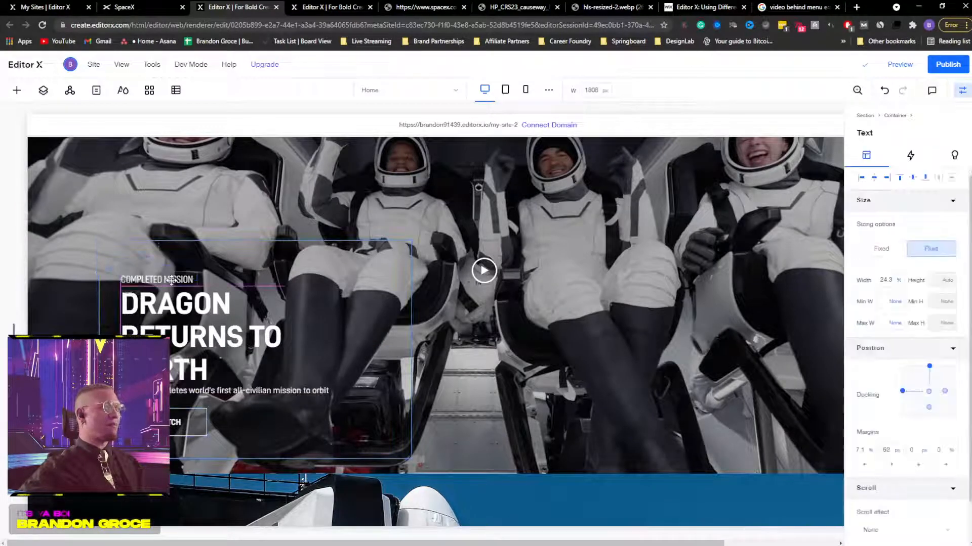
{"action": "left_click", "coordinate": [248, 395]}
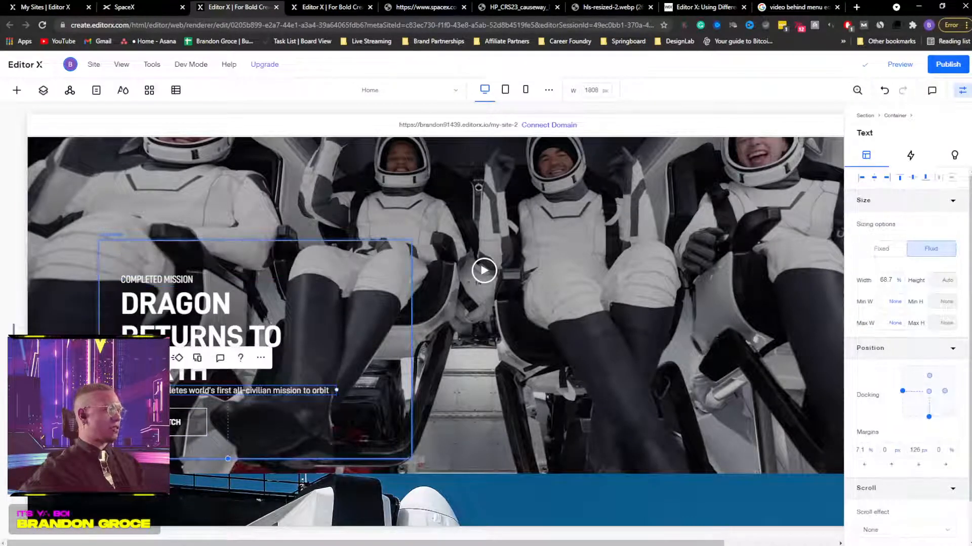
{"action": "left_click_drag", "start_coordinate": [188, 422], "coordinate": [188, 429]}
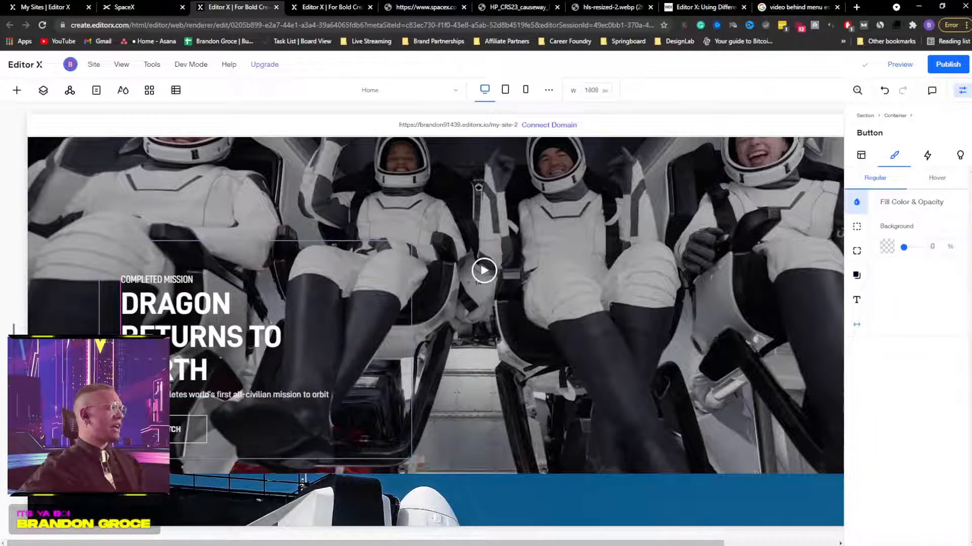
Step: Widen the hero container slightly at its right edge and raise the COMPLETED MISSION label a little further above the heading
{"action": "left_click", "coordinate": [412, 333]}
{"action": "mouse_move", "coordinate": [412, 349]}
{"action": "left_mouse_down"}
{"action": "mouse_move", "coordinate": [353, 354]}
{"action": "mouse_move", "coordinate": [437, 344]}
{"action": "mouse_move", "coordinate": [423, 350]}
{"action": "left_mouse_up"}
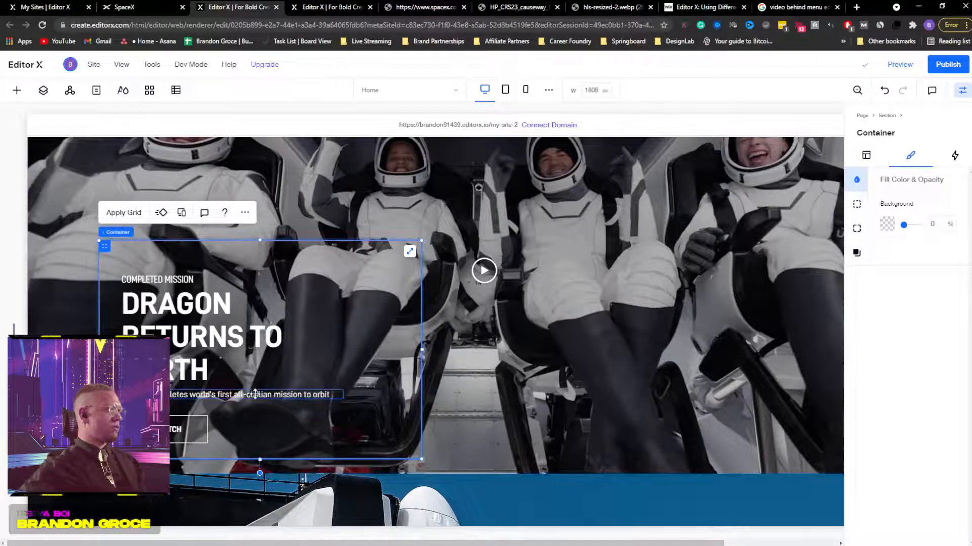
{"action": "left_click", "coordinate": [289, 395]}
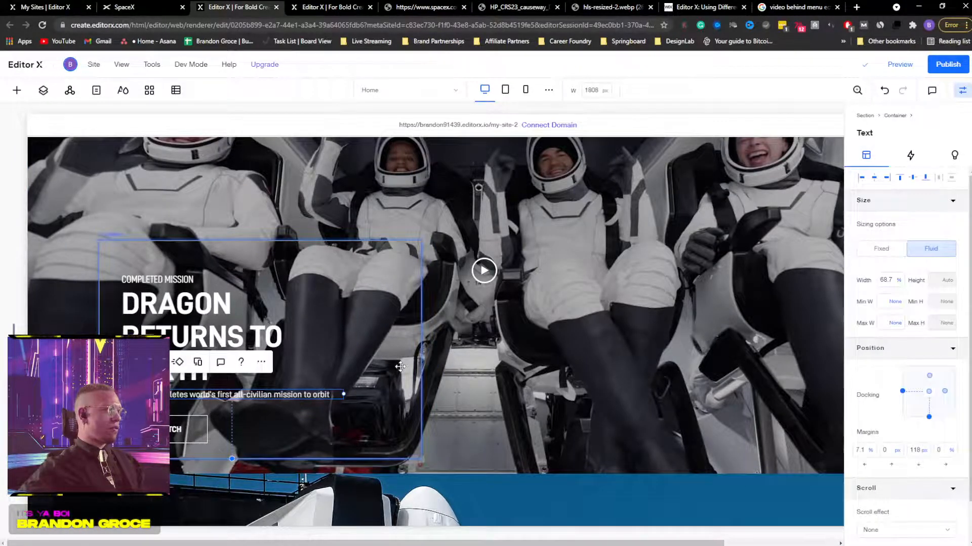
{"action": "left_click", "coordinate": [179, 289]}
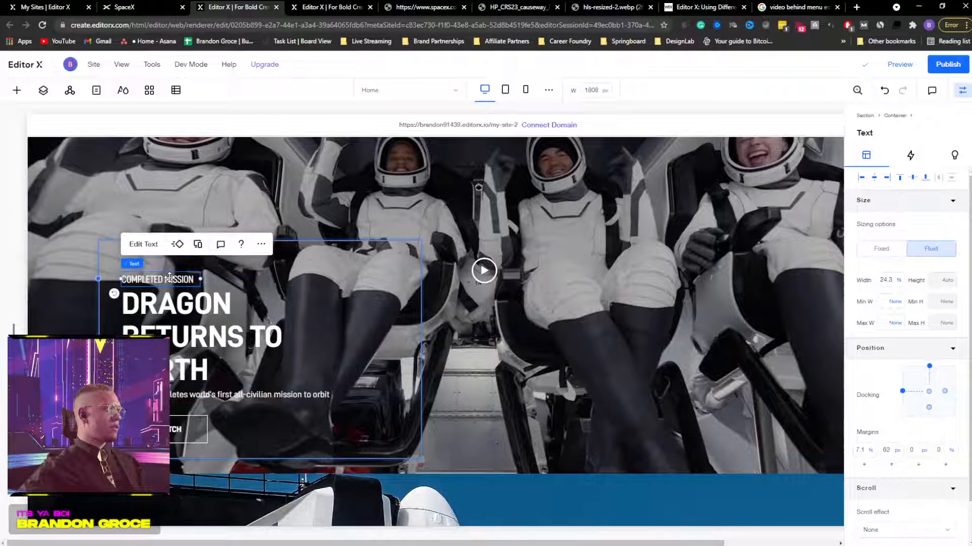
{"action": "left_click", "coordinate": [169, 279]}
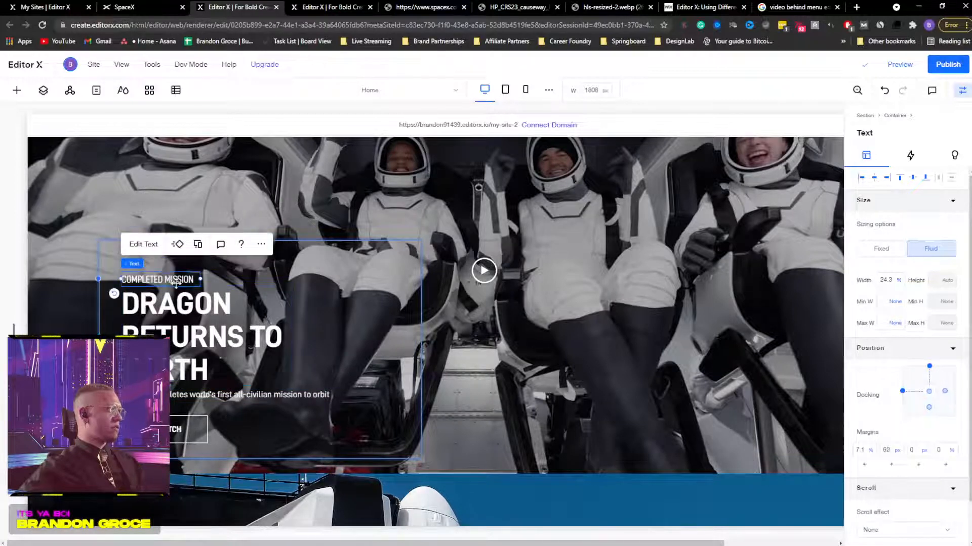
{"action": "left_click_drag", "start_coordinate": [175, 283], "coordinate": [175, 274]}
{"action": "left_click", "coordinate": [177, 318]}
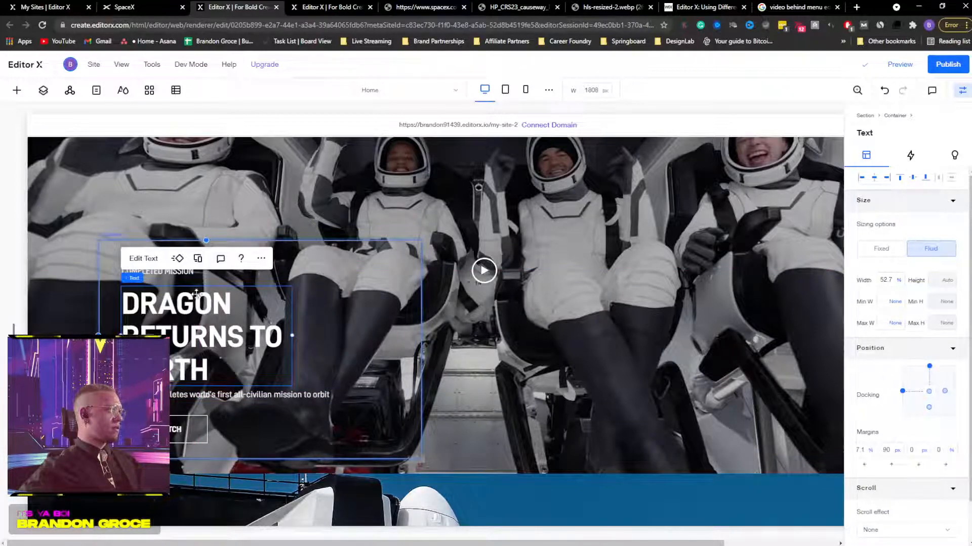
{"action": "left_click", "coordinate": [43, 91]}
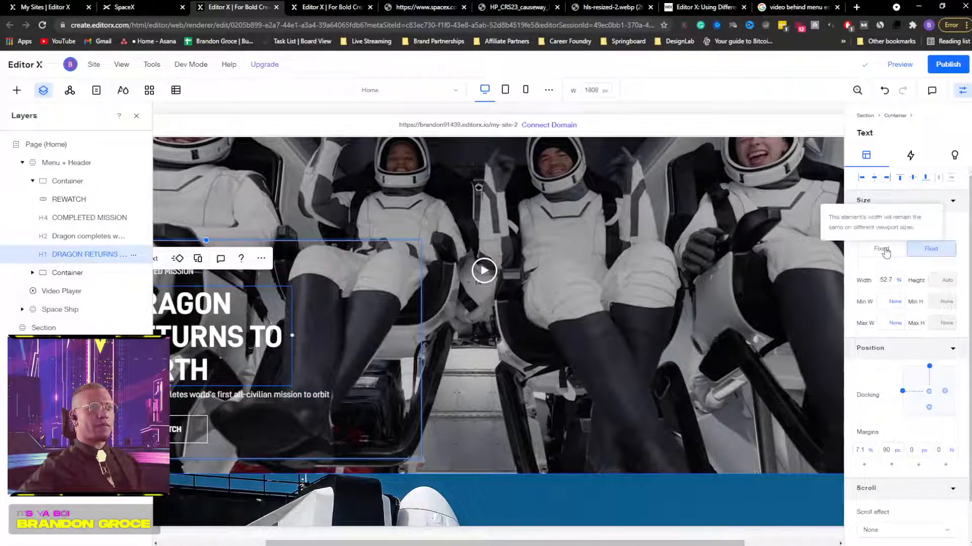
{"action": "left_click", "coordinate": [136, 116]}
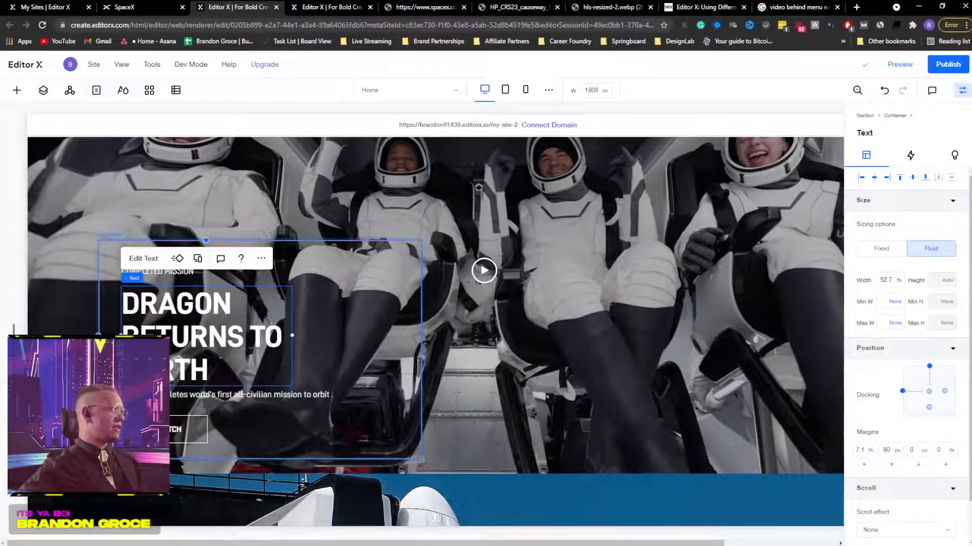
{"action": "left_click", "coordinate": [165, 430]}
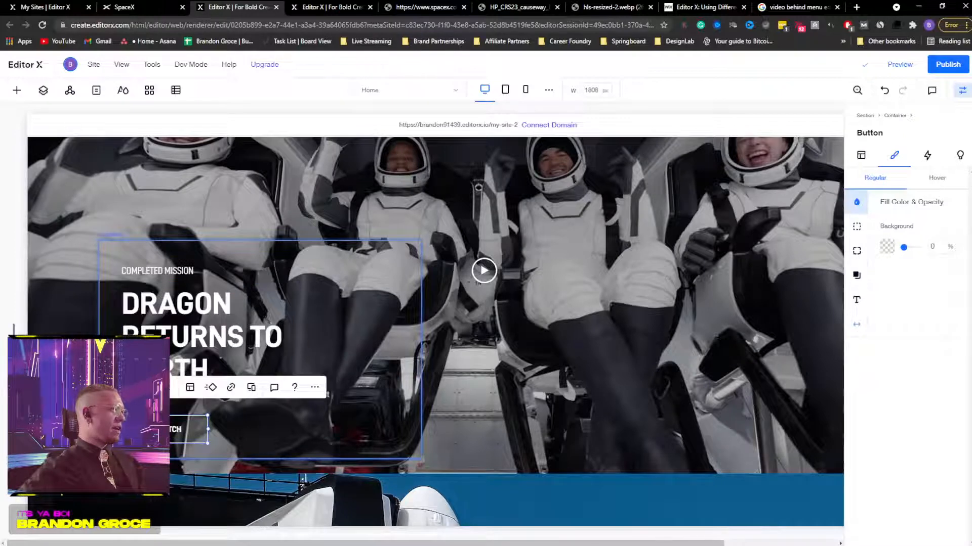
Step: Try to move the whole hero container up and toward the middle of the video
{"action": "left_click", "coordinate": [366, 257]}
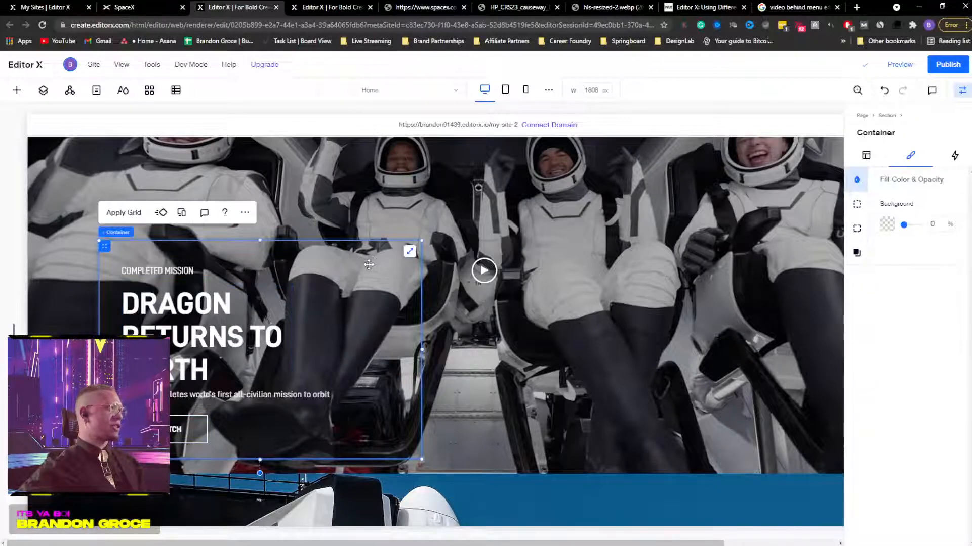
{"action": "left_click_drag", "start_coordinate": [392, 247], "coordinate": [467, 204]}
{"action": "key", "text": "ctrl+z"}
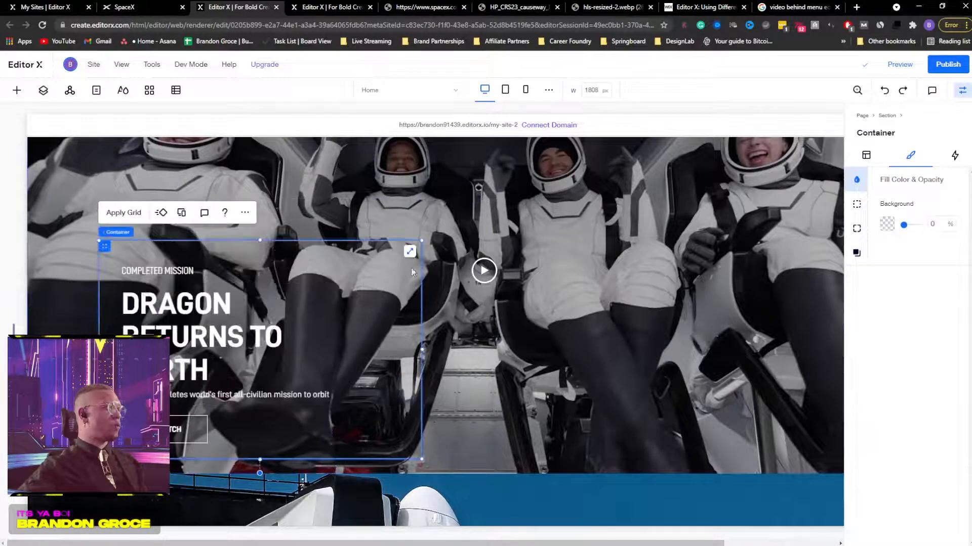
Step: Combine the hero's heading, COMPLETED MISSION label, subtitle and REWATCH button into one stack
{"action": "left_click", "coordinate": [159, 272]}
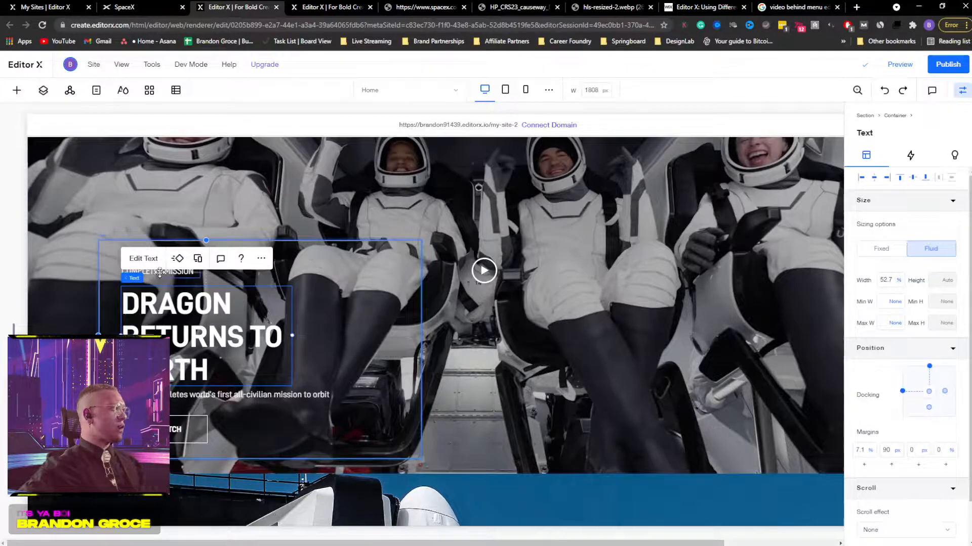
{"action": "left_click", "coordinate": [160, 272], "text": "shift"}
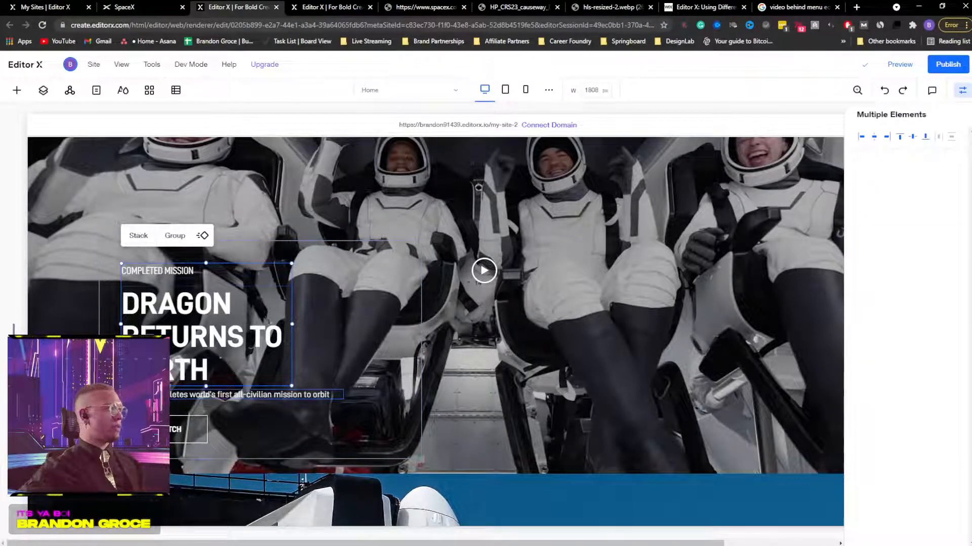
{"action": "left_click", "coordinate": [157, 395], "text": "shift"}
{"action": "left_click", "coordinate": [156, 430], "text": "shift"}
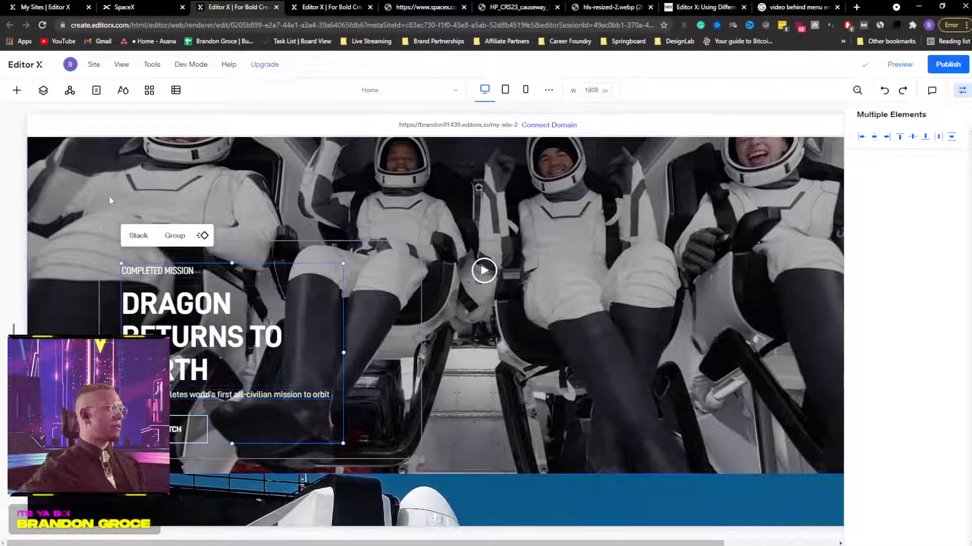
{"action": "left_click", "coordinate": [135, 237]}
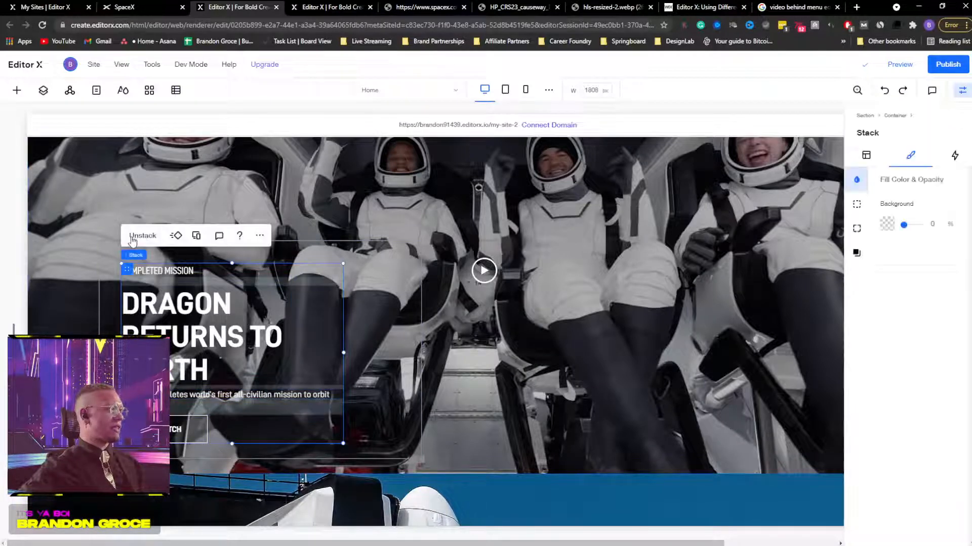
Step: Try to shift the COMPLETED MISSION label slightly within the stack
{"action": "left_click", "coordinate": [143, 181]}
{"action": "left_click", "coordinate": [183, 283]}
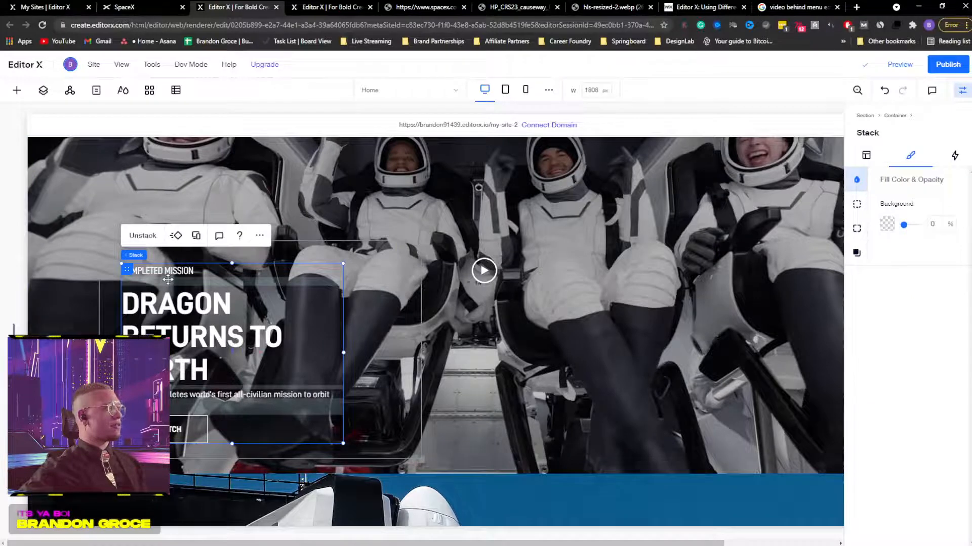
{"action": "left_click", "coordinate": [168, 273]}
{"action": "left_click_drag", "start_coordinate": [162, 283], "coordinate": [161, 276]}
{"action": "key", "text": "ctrl+z"}
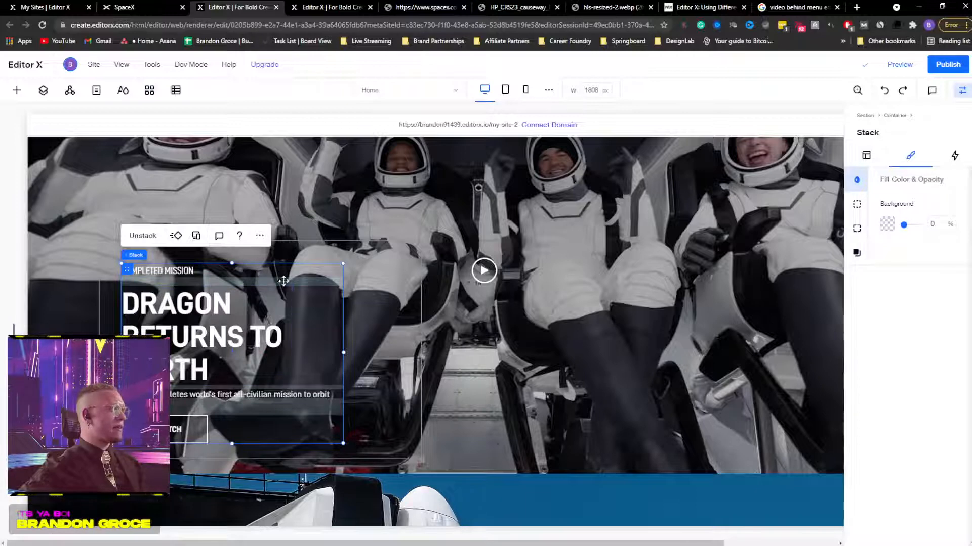
Step: Nudge the REWATCH button slightly upward within the stack
{"action": "left_click", "coordinate": [198, 313]}
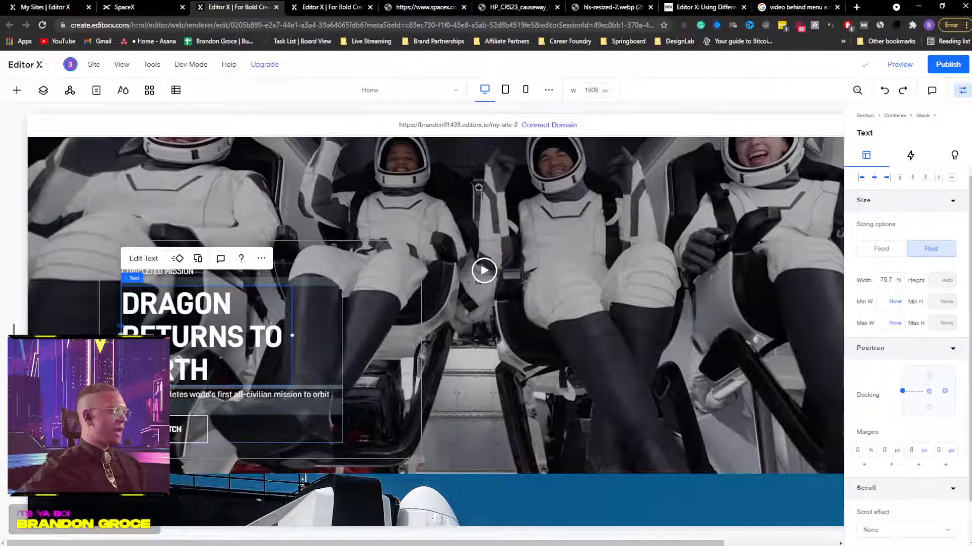
{"action": "left_click_drag", "start_coordinate": [163, 430], "coordinate": [163, 428]}
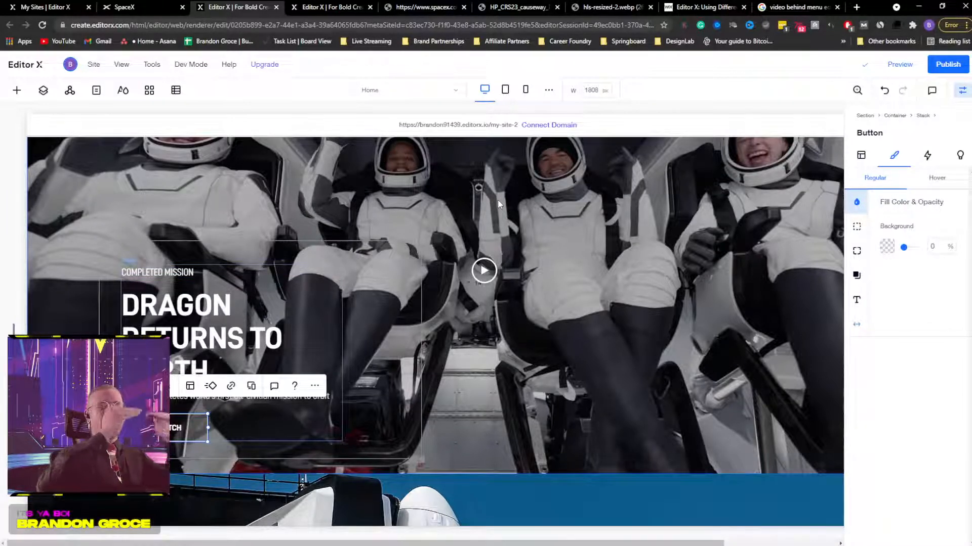
Step: Set the hero container's border opacity to 0% and move the container slightly up and to the left
{"action": "left_click", "coordinate": [251, 238]}
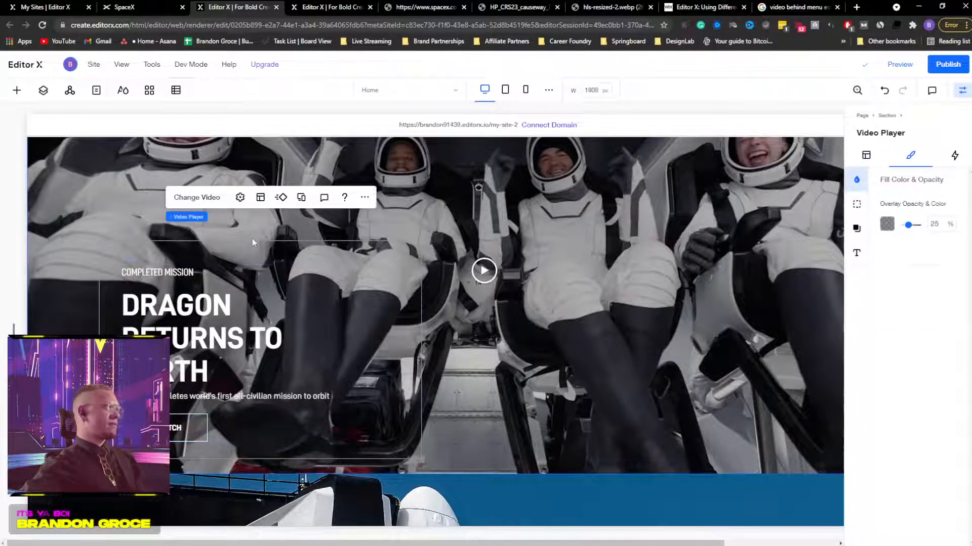
{"action": "left_click", "coordinate": [255, 247]}
{"action": "left_click", "coordinate": [857, 205]}
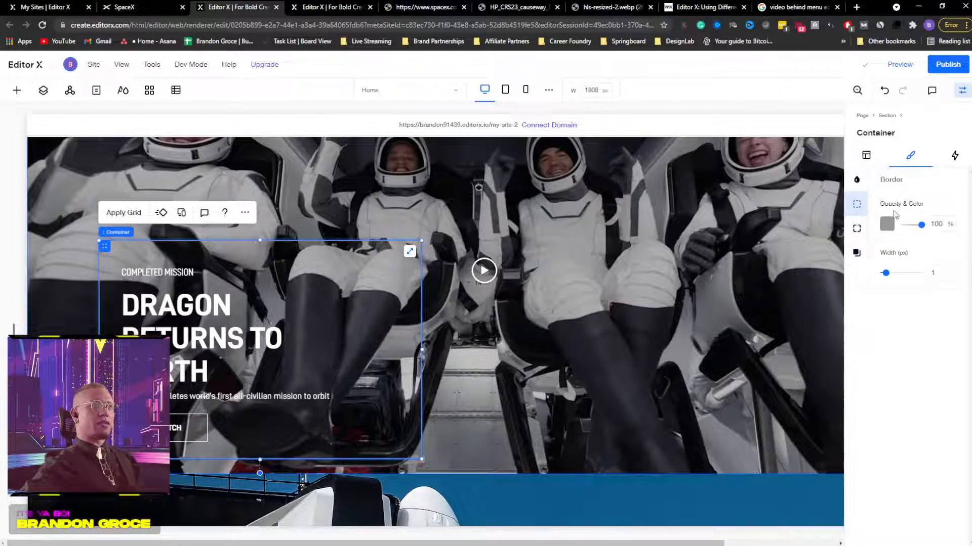
{"action": "left_click_drag", "start_coordinate": [921, 225], "coordinate": [866, 227]}
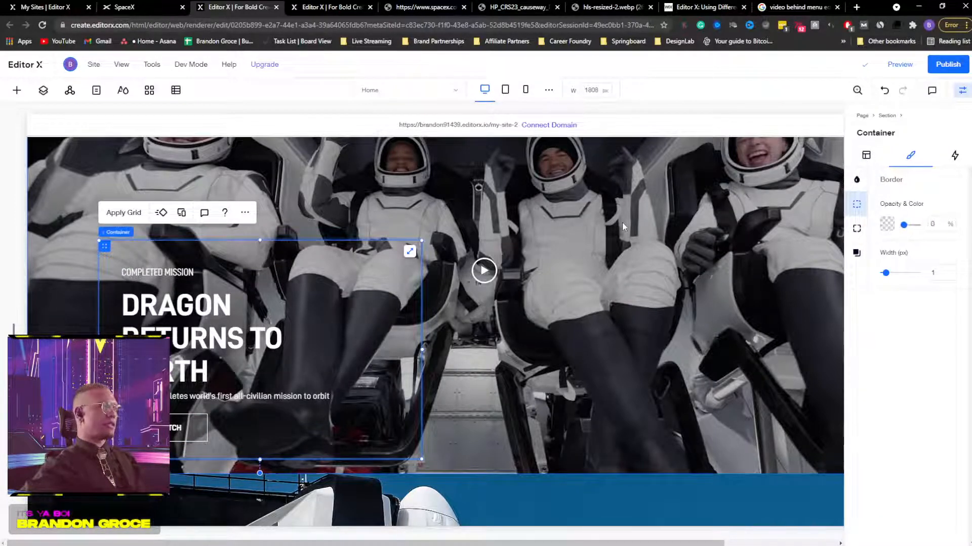
{"action": "left_click", "coordinate": [622, 226]}
{"action": "left_click", "coordinate": [195, 325]}
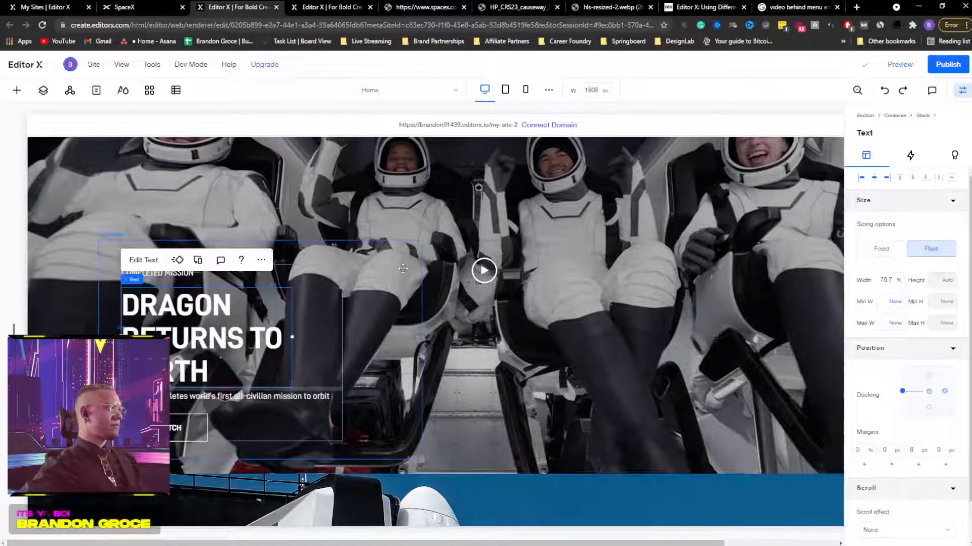
{"action": "left_click_drag", "start_coordinate": [342, 255], "coordinate": [322, 238]}
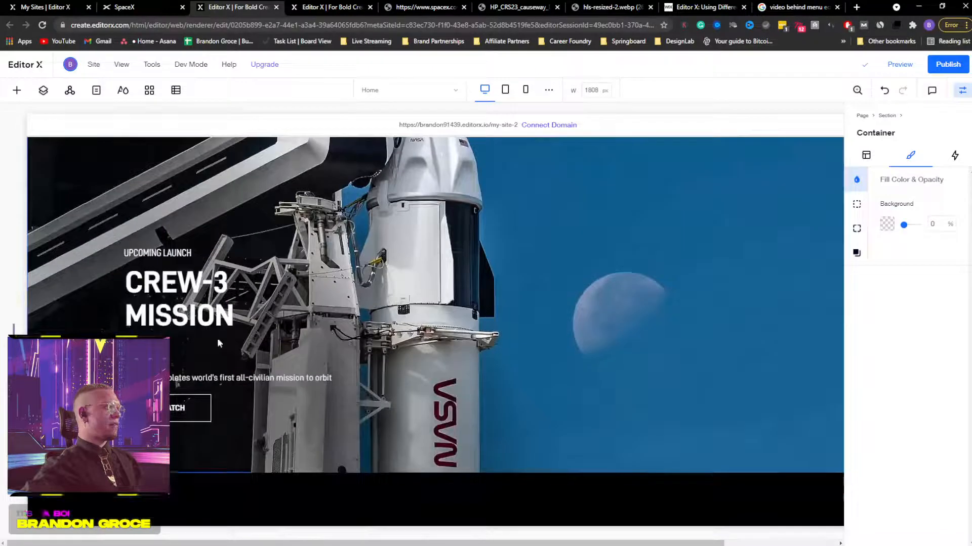
Step: Replace the Crew-3 section's old text and button with a pasted copy of the hero container
{"action": "left_click", "coordinate": [224, 322]}
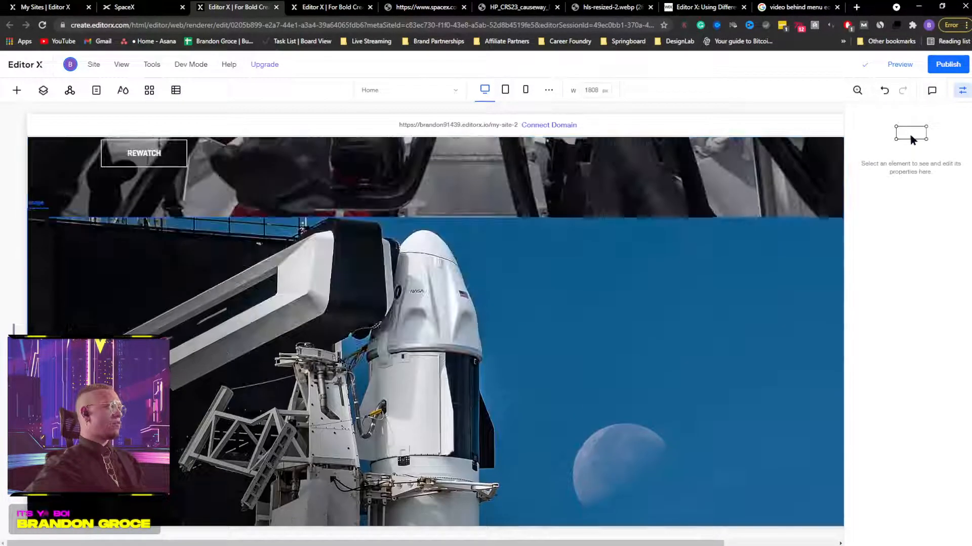
{"action": "left_click", "coordinate": [226, 360]}
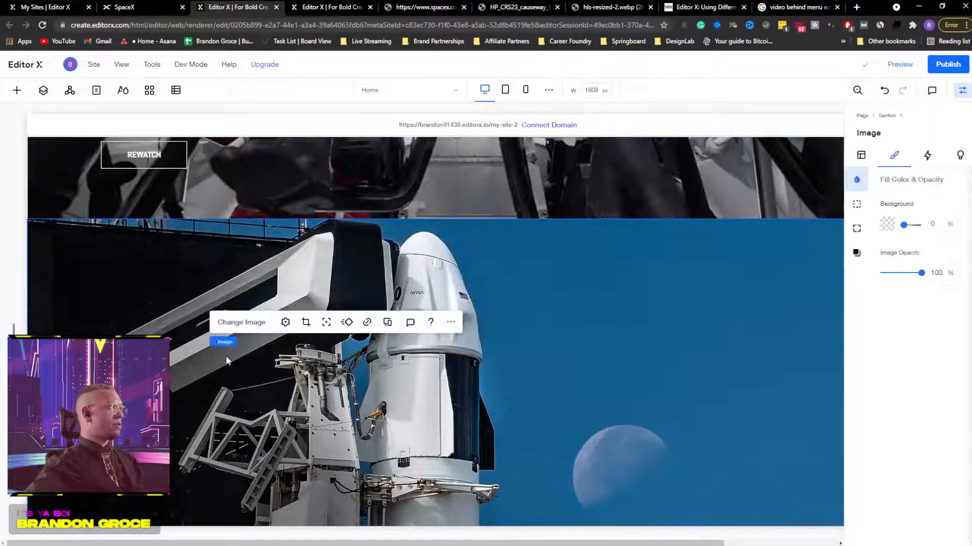
{"action": "left_click", "coordinate": [141, 366]}
{"action": "left_click", "coordinate": [352, 278]}
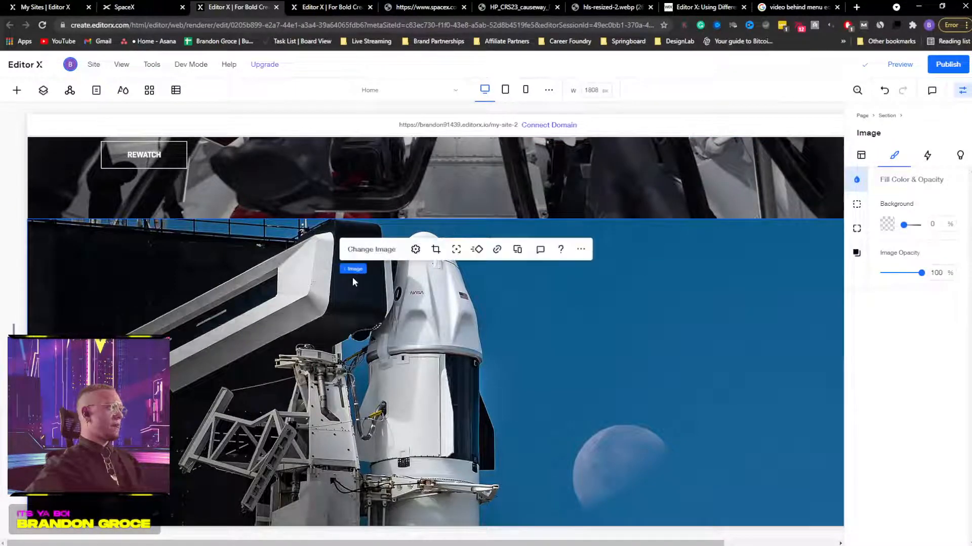
{"action": "left_click", "coordinate": [247, 339]}
{"action": "key", "text": "ctrl+v"}
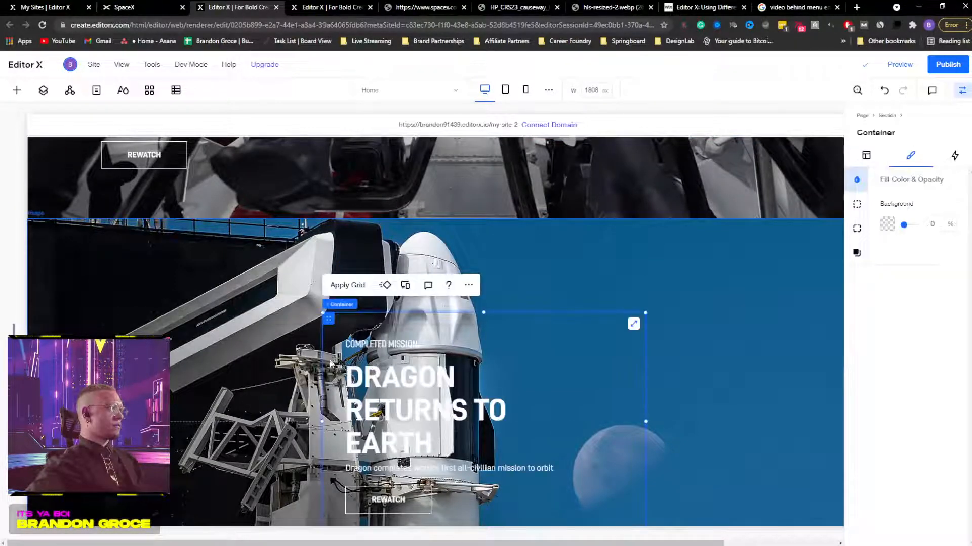
Step: Try to move the pasted DRAGON RETURNS TO EARTH heading toward the Crew-3 section's left side
{"action": "scroll", "coordinate": [428, 286], "scroll_direction": "down", "scroll_amount": 3}
{"action": "left_click", "coordinate": [414, 293]}
{"action": "left_click_drag", "start_coordinate": [297, 322], "coordinate": [131, 322]}
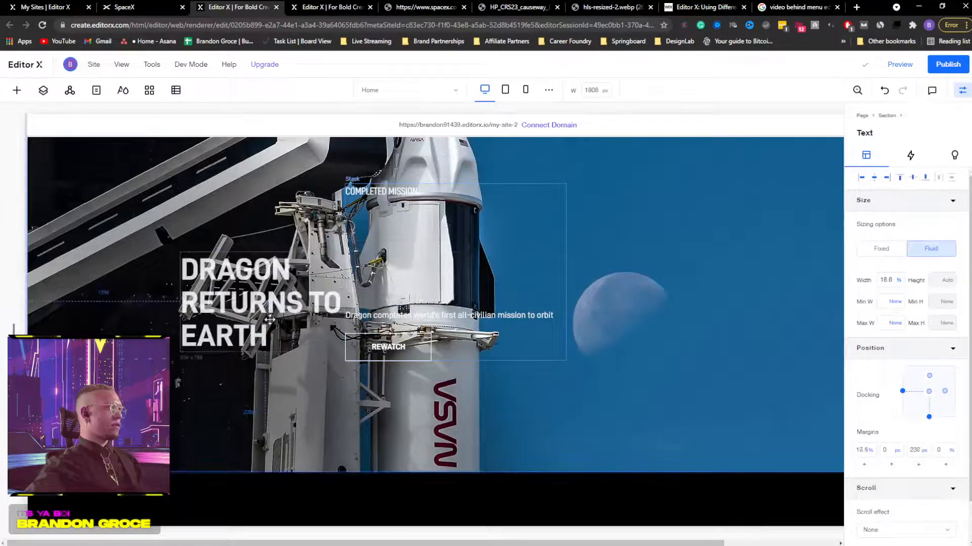
{"action": "key", "text": "ctrl+z"}
Step: Move the whole pasted container to the lower left part of the Crew-3 section
{"action": "left_click", "coordinate": [563, 189]}
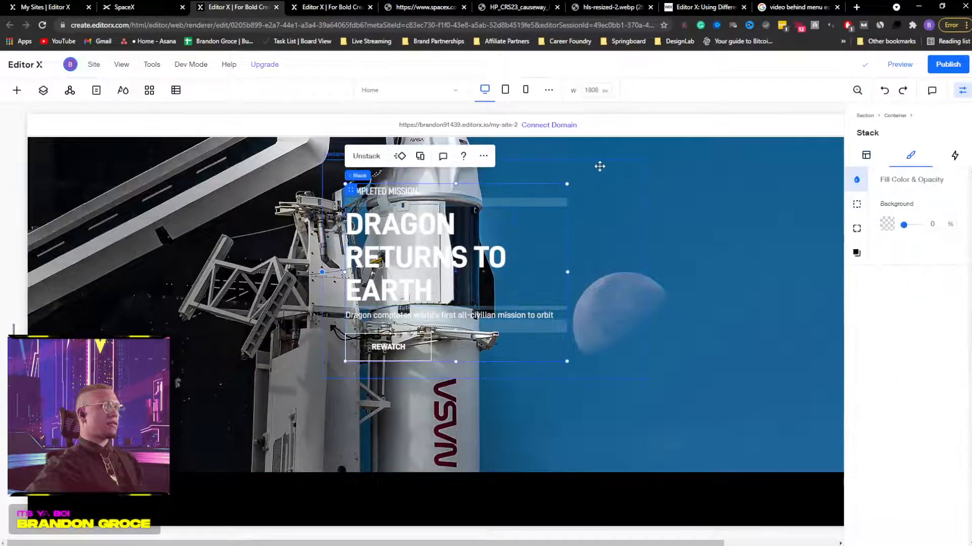
{"action": "left_click_drag", "start_coordinate": [598, 165], "coordinate": [379, 220]}
{"action": "scroll", "coordinate": [511, 259], "scroll_direction": "up", "scroll_amount": 7}
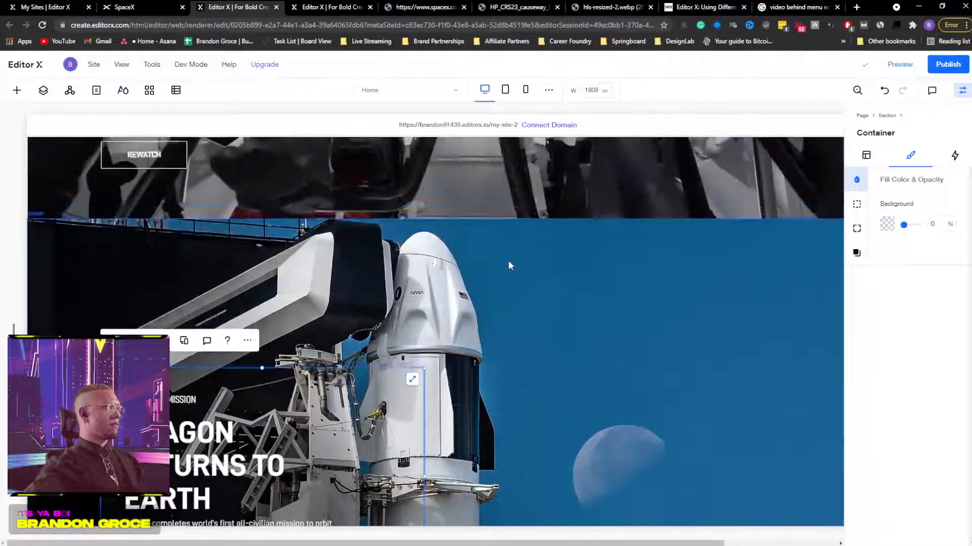
{"action": "scroll", "coordinate": [508, 262], "scroll_direction": "down", "scroll_amount": 5}
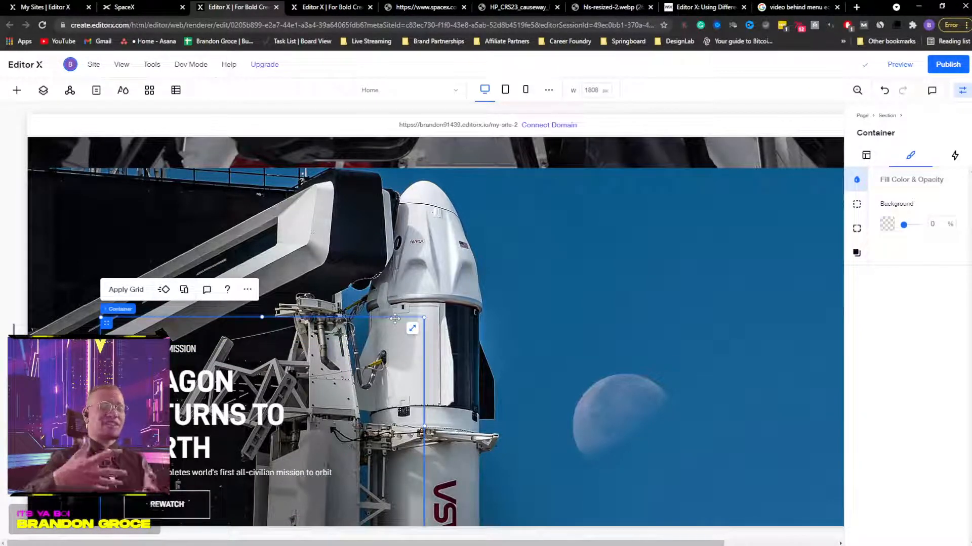
{"action": "right_click", "coordinate": [169, 344]}
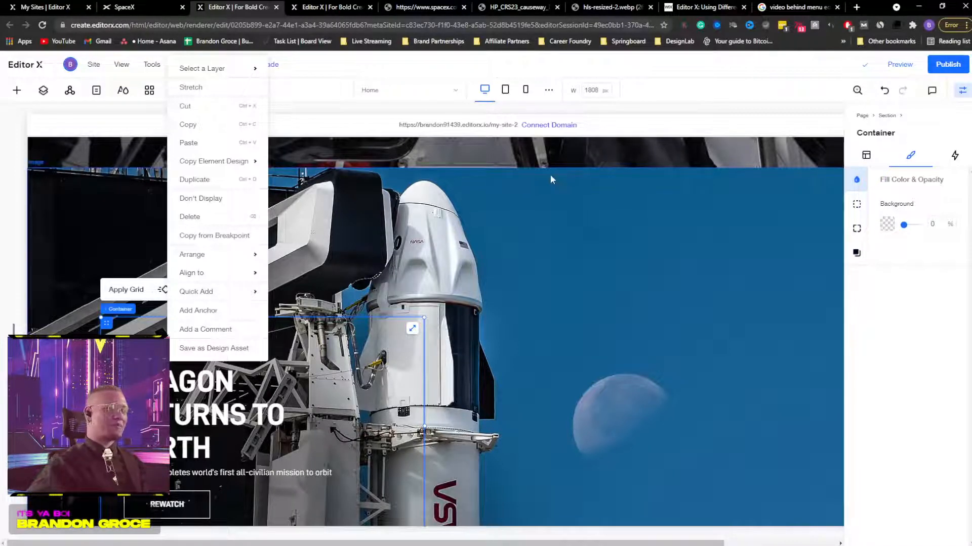
{"action": "left_click", "coordinate": [520, 229]}
{"action": "scroll", "coordinate": [347, 257], "scroll_direction": "down", "scroll_amount": 2}
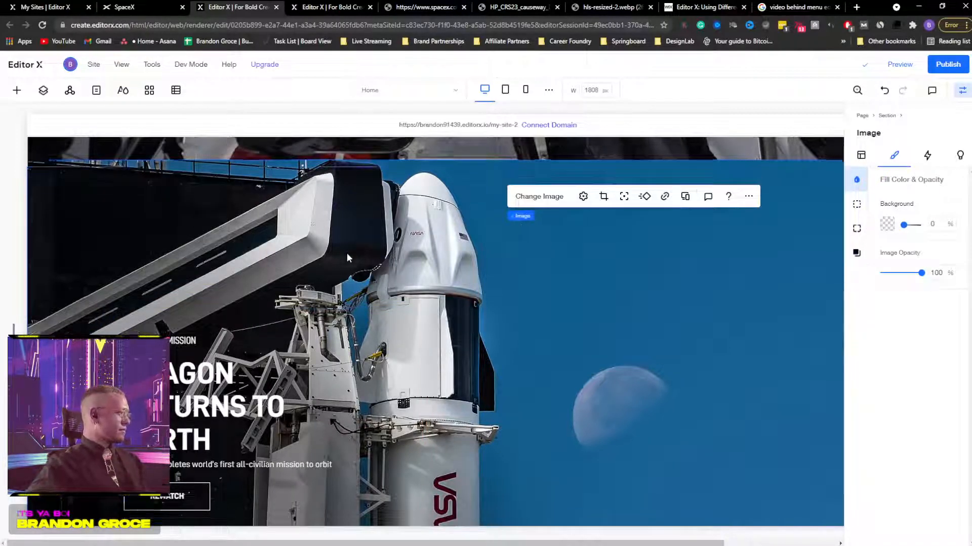
{"action": "scroll", "coordinate": [347, 257], "scroll_direction": "down", "scroll_amount": 1}
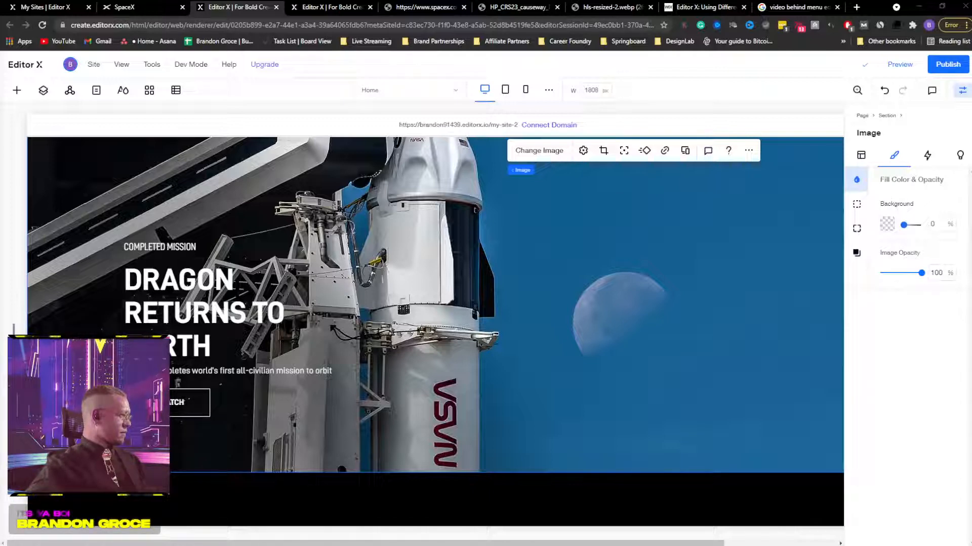
{"action": "scroll", "coordinate": [433, 314], "scroll_direction": "up", "scroll_amount": 2}
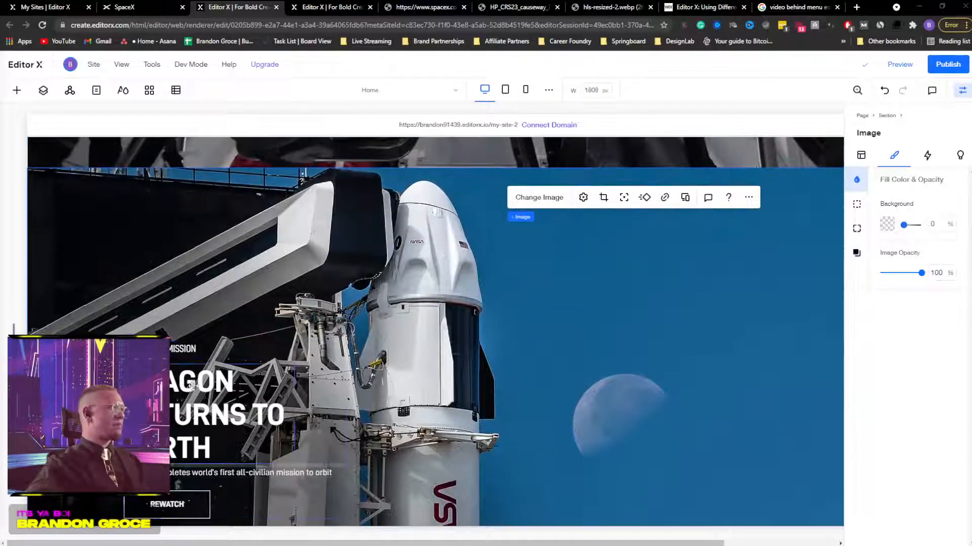
Step: Reposition the pasted text container so it sits lower in the Crew-3 section, close to the section's bottom edge
{"action": "left_click", "coordinate": [277, 331]}
{"action": "scroll", "coordinate": [278, 330], "scroll_direction": "down", "scroll_amount": 3}
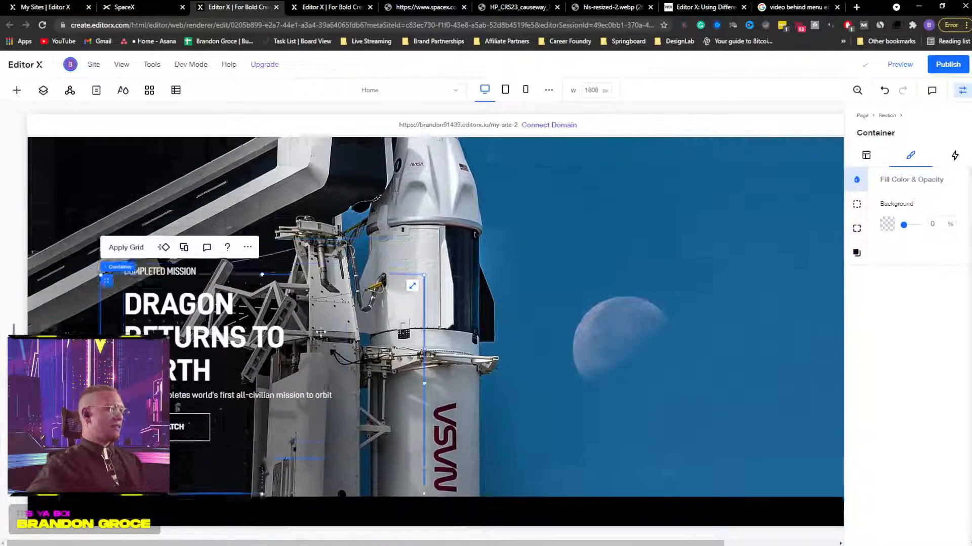
{"action": "left_click_drag", "start_coordinate": [394, 299], "coordinate": [396, 290]}
{"action": "scroll", "coordinate": [395, 303], "scroll_direction": "up", "scroll_amount": 2}
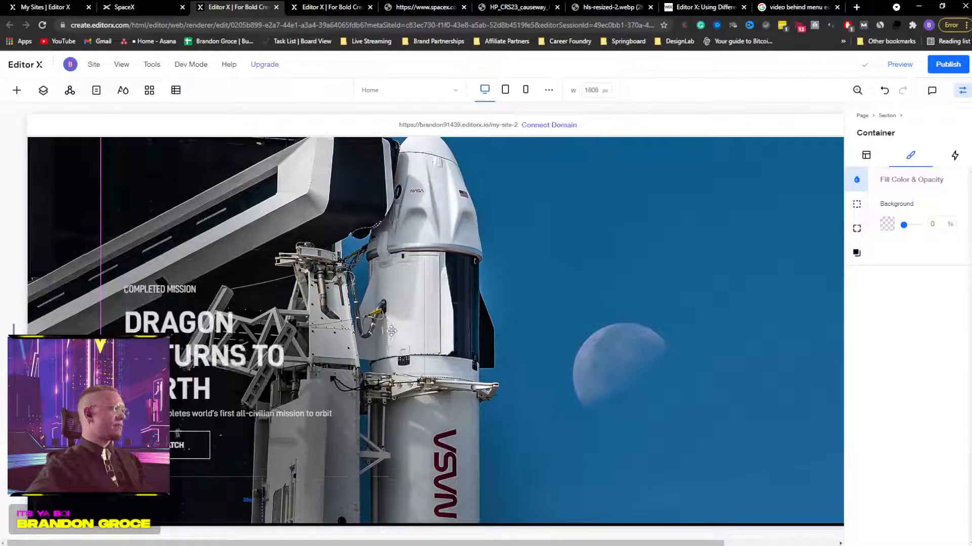
{"action": "left_click_drag", "start_coordinate": [392, 331], "coordinate": [386, 371]}
{"action": "scroll", "coordinate": [393, 304], "scroll_direction": "up", "scroll_amount": 5}
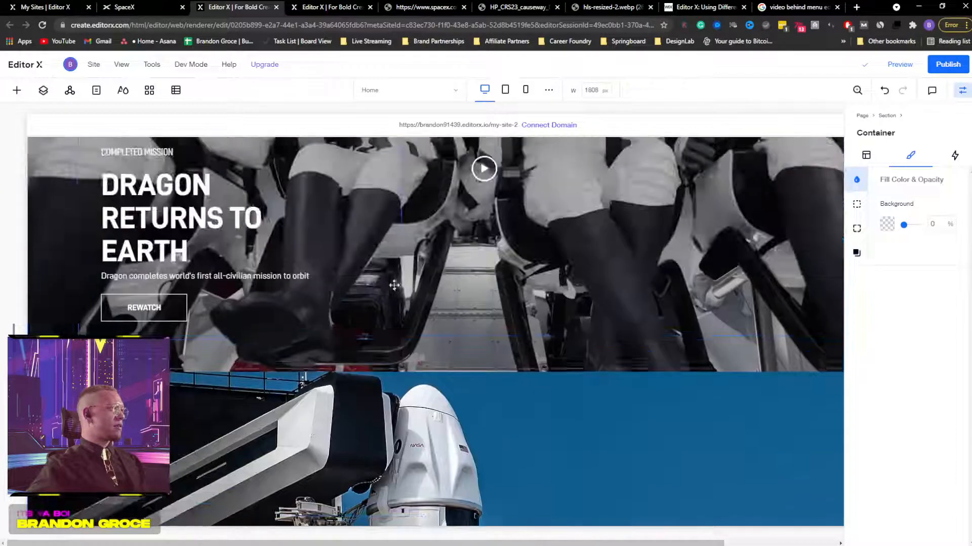
Step: Check the docking and bottom margin of the hero's text container, undoing the trial change to its bottom docking
{"action": "left_click", "coordinate": [363, 327]}
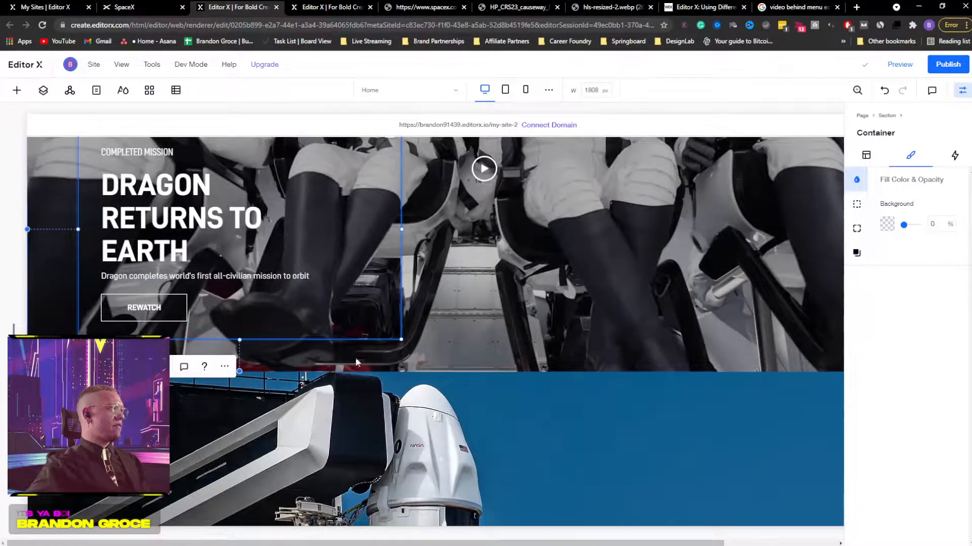
{"action": "left_click", "coordinate": [885, 156]}
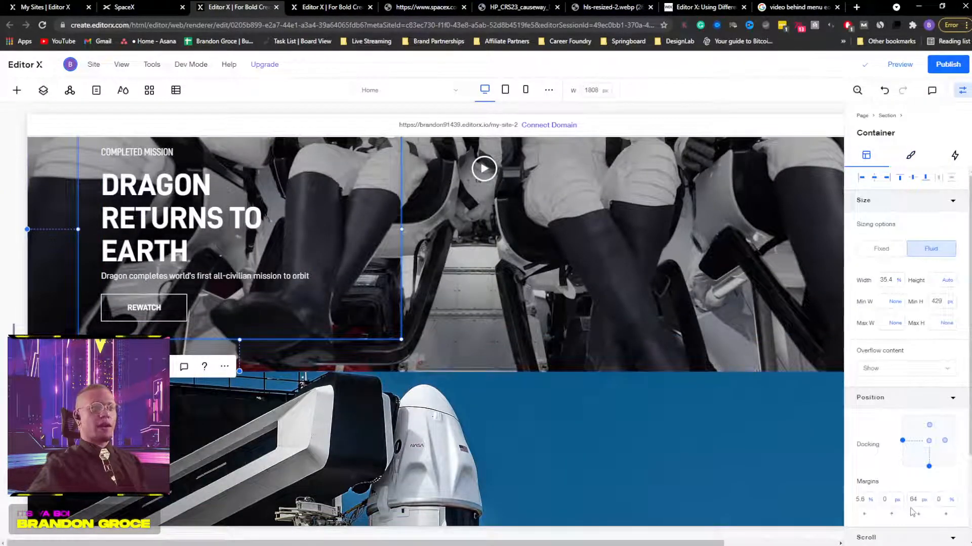
{"action": "left_click", "coordinate": [929, 467]}
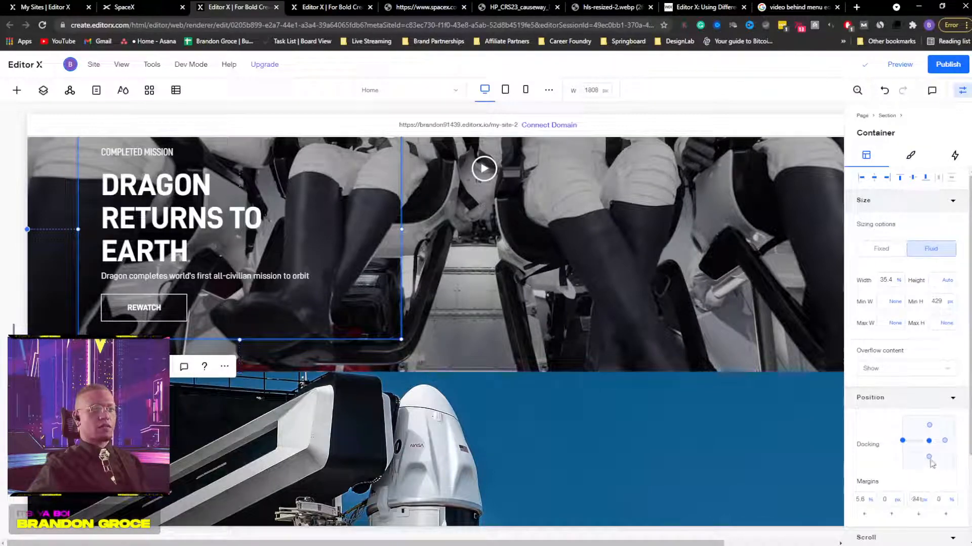
{"action": "key", "text": "ctrl+z"}
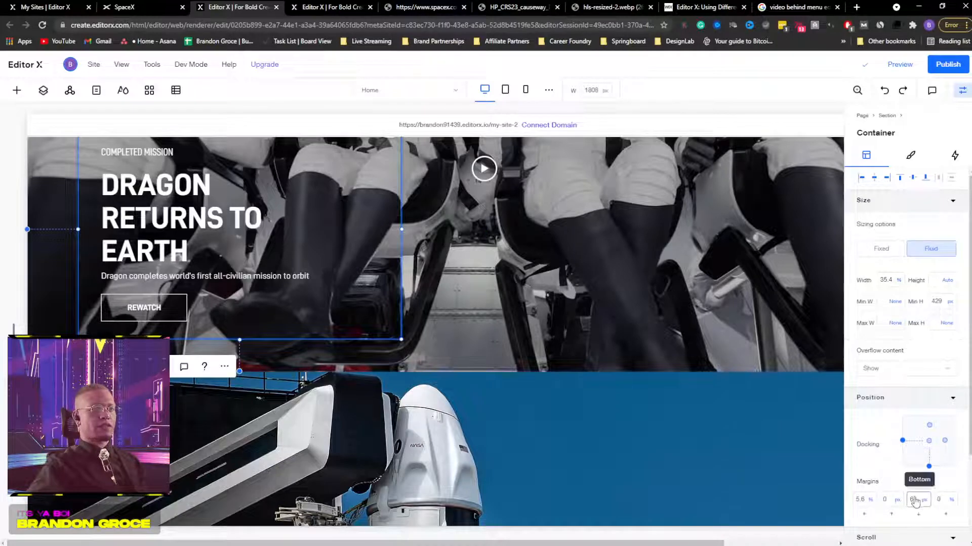
{"action": "left_click", "coordinate": [915, 501]}
Step: Set the bottom margin of the Crew-3 section's text container to 64 px, matching the hero container
{"action": "scroll", "coordinate": [347, 298], "scroll_direction": "down", "scroll_amount": 5}
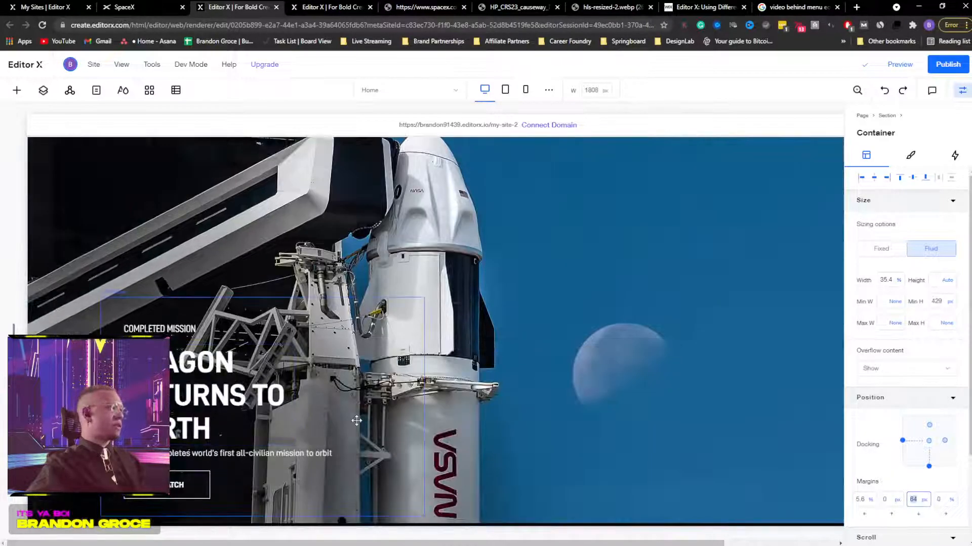
{"action": "left_click_drag", "start_coordinate": [357, 421], "coordinate": [357, 421]}
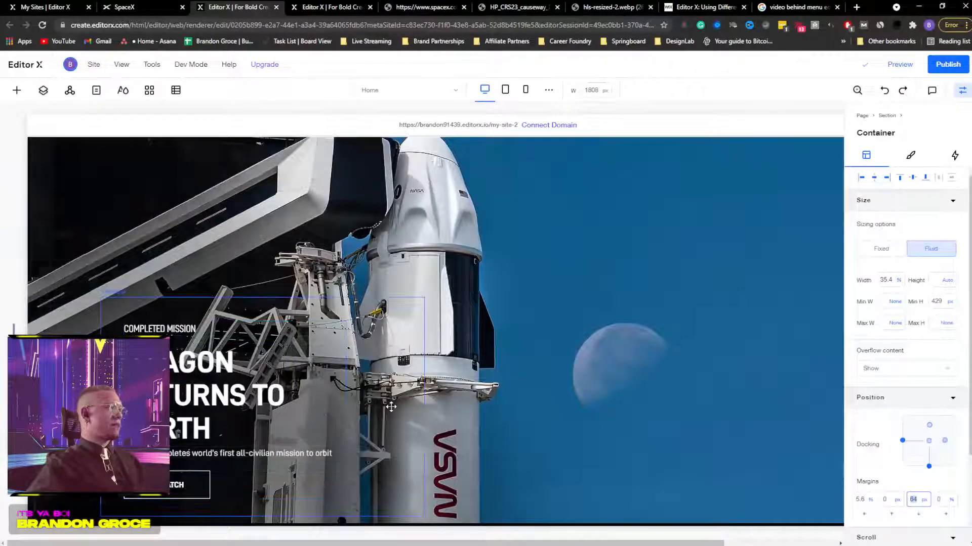
{"action": "left_click", "coordinate": [915, 501]}
{"action": "type", "text": "64"}
{"action": "key", "text": "Return"}
{"action": "scroll", "coordinate": [501, 336], "scroll_direction": "down", "scroll_amount": 4}
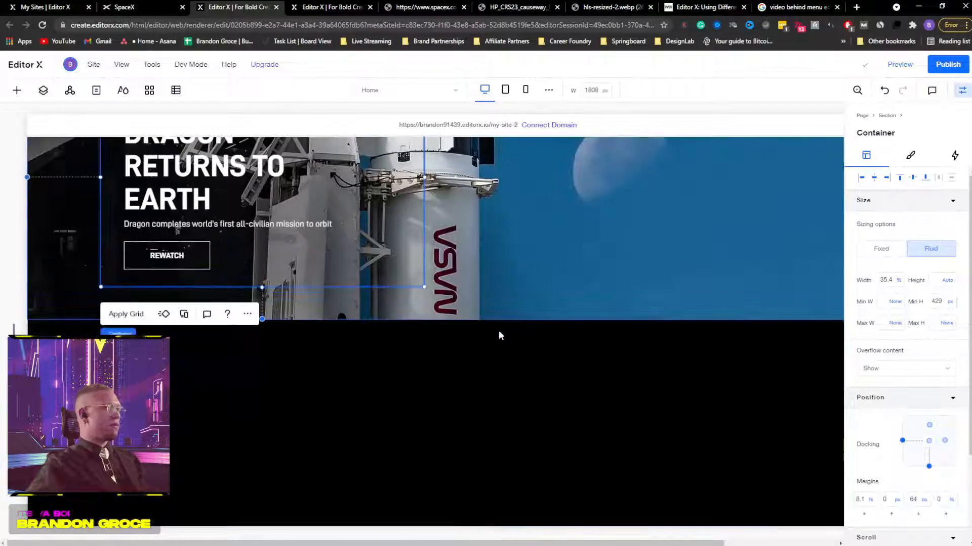
{"action": "scroll", "coordinate": [499, 335], "scroll_direction": "up", "scroll_amount": 4}
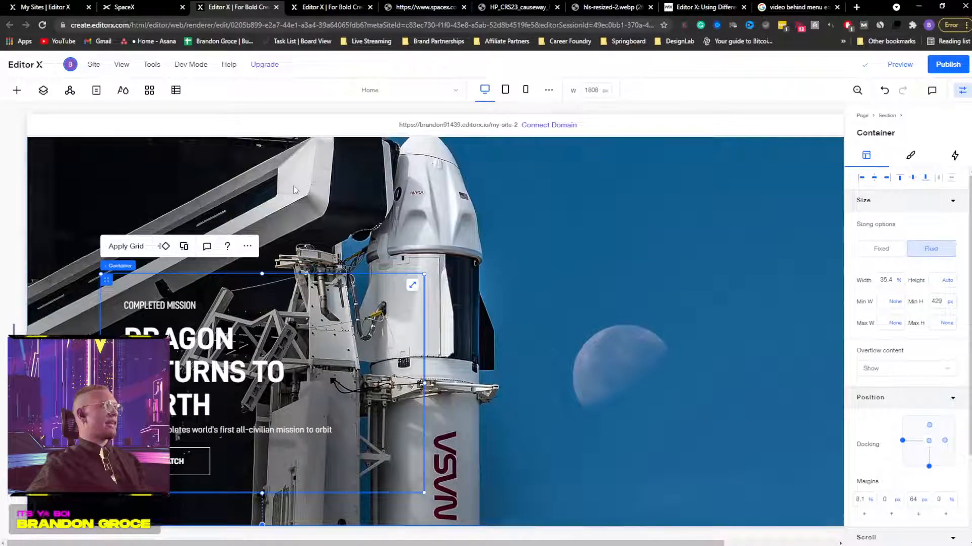
{"action": "scroll", "coordinate": [294, 189], "scroll_direction": "down", "scroll_amount": 5}
{"action": "scroll", "coordinate": [546, 267], "scroll_direction": "up", "scroll_amount": 4}
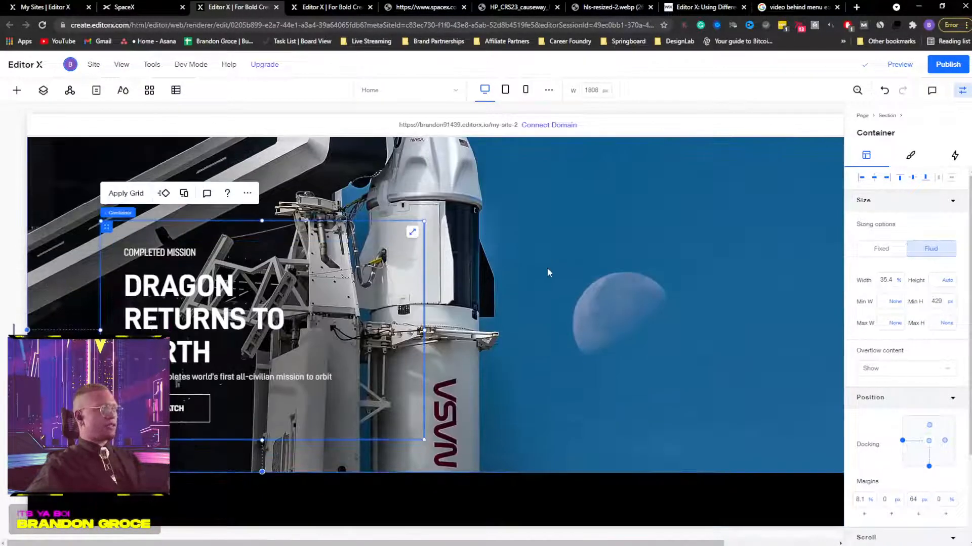
Step: Replace the Crew-3 section's DRAGON RETURNS TO EARTH heading with CREW-3 MISSION, taken from the SpaceX site
{"action": "left_click", "coordinate": [657, 297]}
{"action": "left_click", "coordinate": [153, 7]}
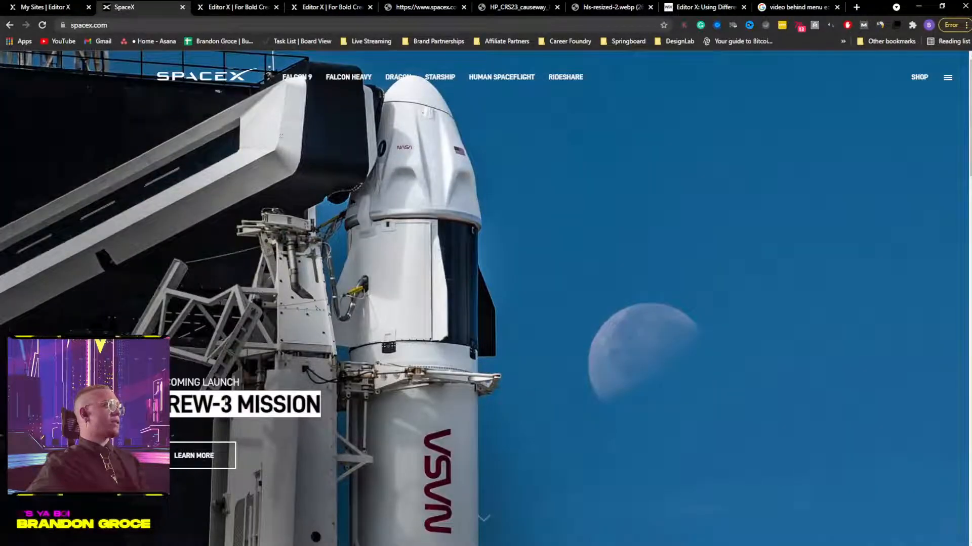
{"action": "key", "text": "ctrl+a"}
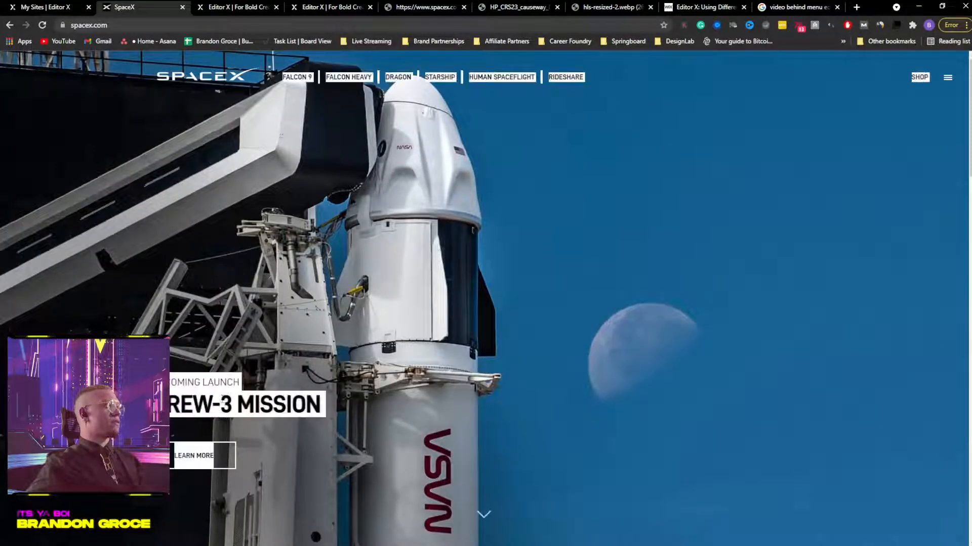
{"action": "left_click", "coordinate": [222, 403]}
{"action": "left_click", "coordinate": [236, 7]}
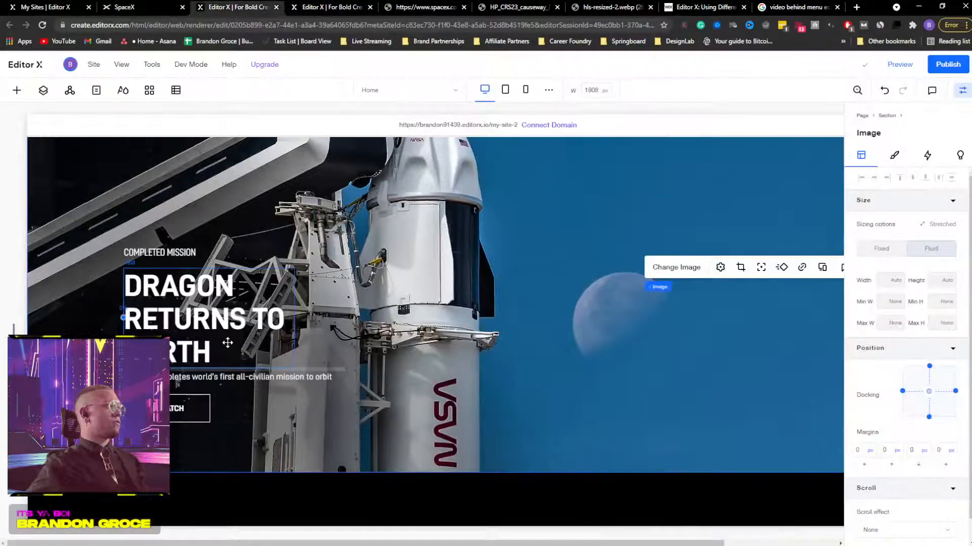
{"action": "double_click", "coordinate": [220, 324]}
{"action": "type", "text": "CREW-3 MISSION"}
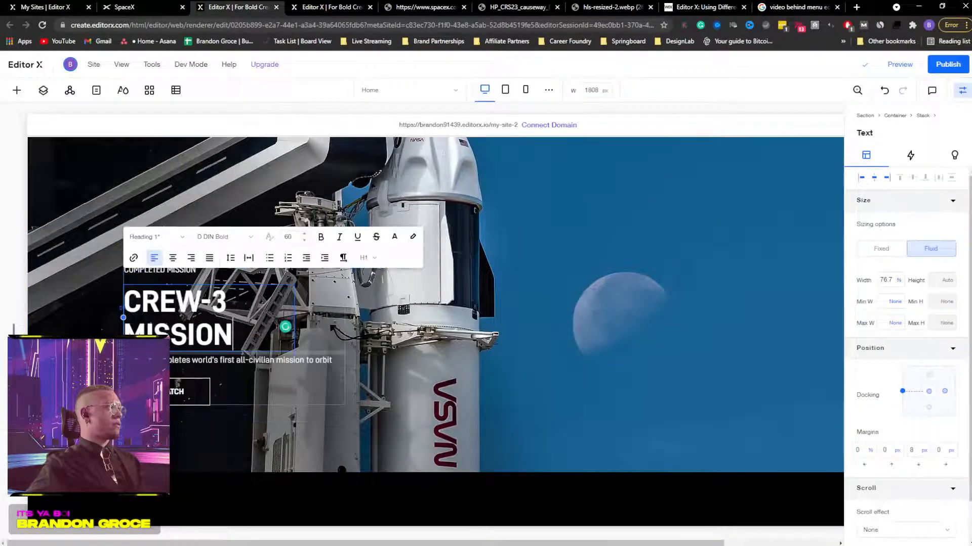
{"action": "left_click", "coordinate": [510, 314]}
Step: Change the small COMPLETED MISSION label above the Crew-3 heading to UPCOMING LAUNCH, following the SpaceX site
{"action": "left_click", "coordinate": [130, 267]}
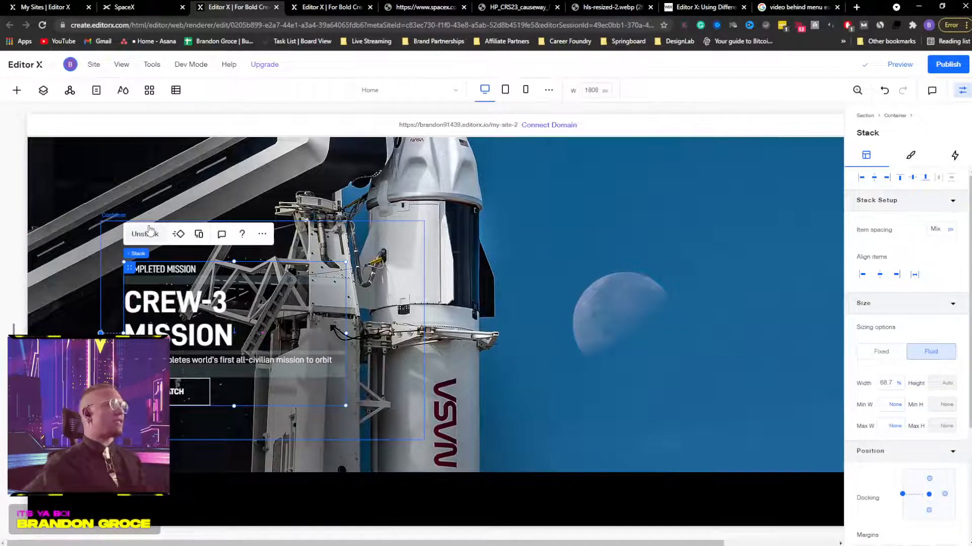
{"action": "left_click", "coordinate": [135, 7]}
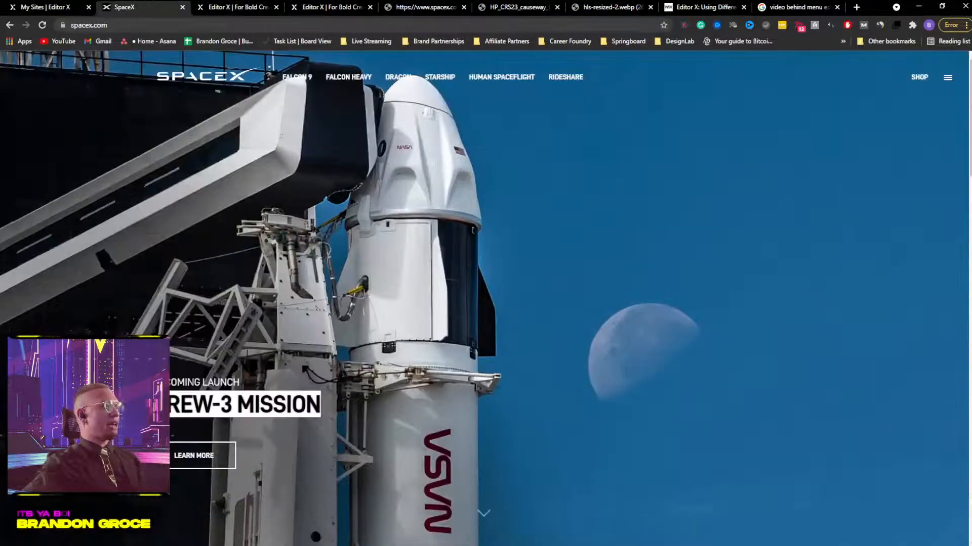
{"action": "left_click", "coordinate": [221, 7]}
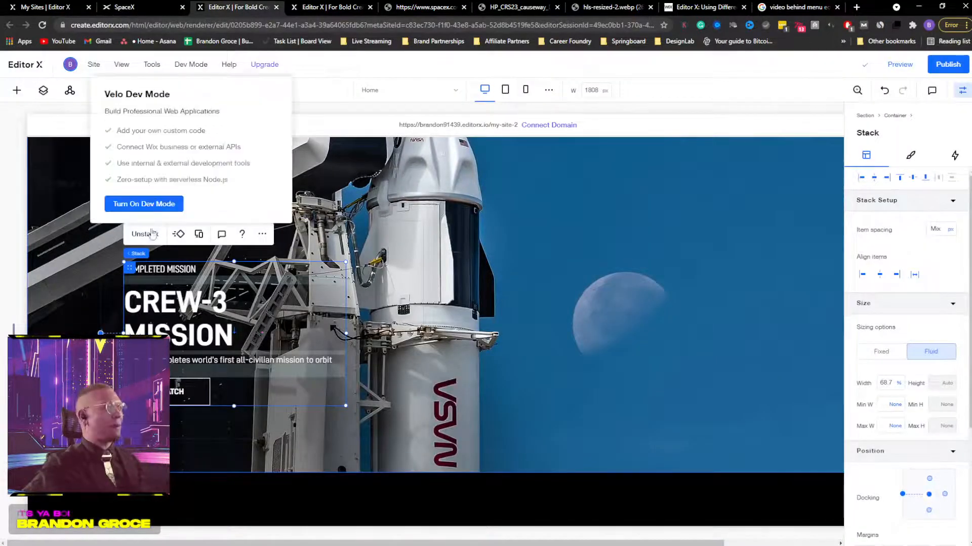
{"action": "double_click", "coordinate": [162, 269]}
{"action": "type", "text": "UPCOMING LAUNCH"}
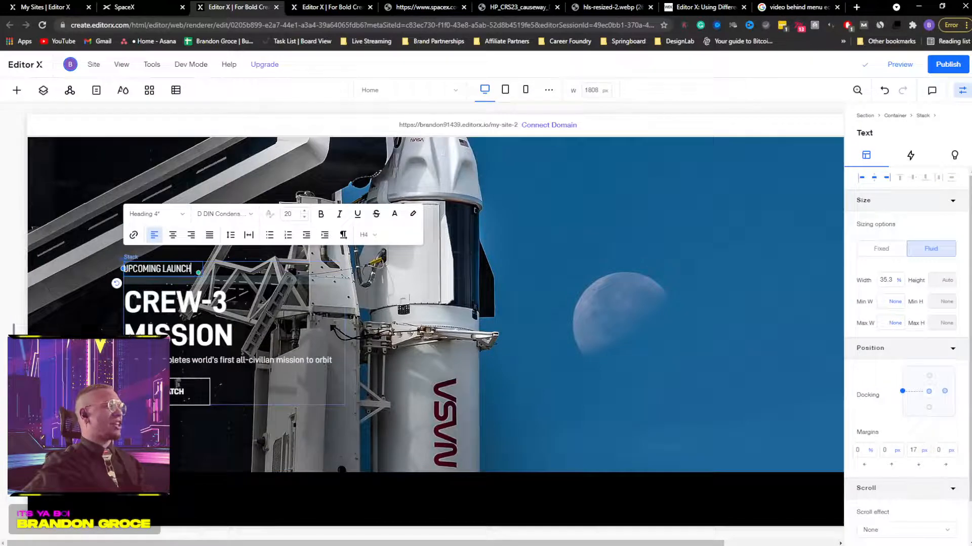
Step: Compare with the SpaceX site and delete the description line about the all-civilian mission from the Crew-3 text stack
{"action": "left_click", "coordinate": [153, 7]}
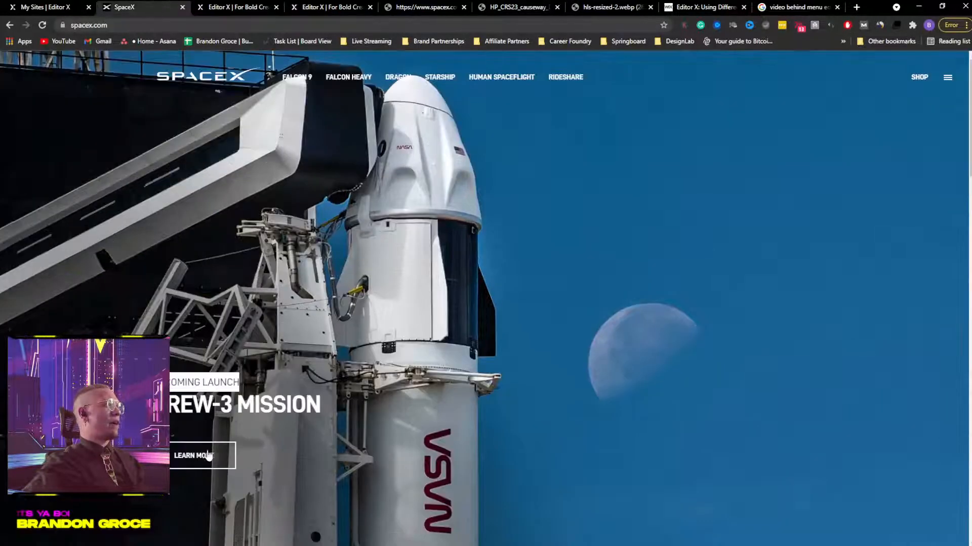
{"action": "left_click", "coordinate": [218, 8]}
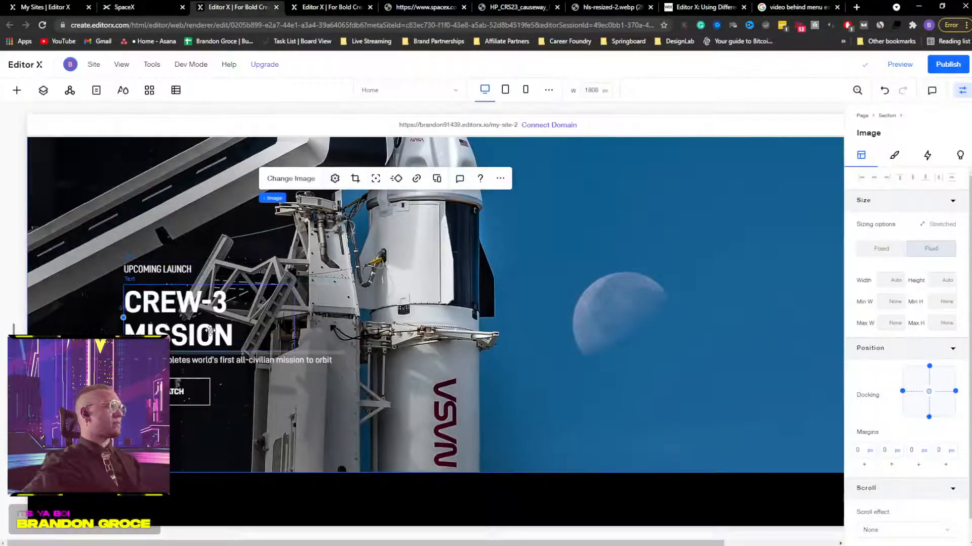
{"action": "left_click", "coordinate": [180, 362]}
{"action": "key", "text": "Delete"}
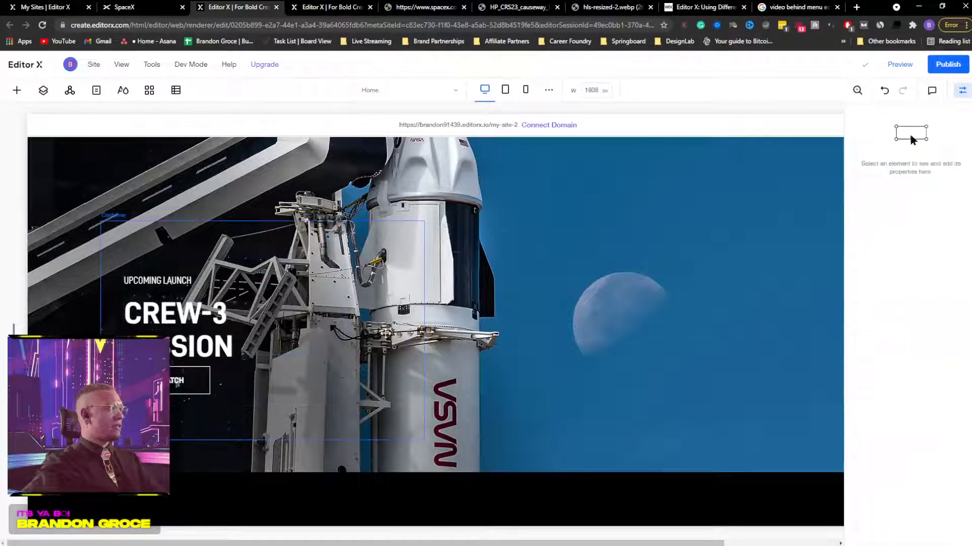
{"action": "left_click", "coordinate": [547, 255]}
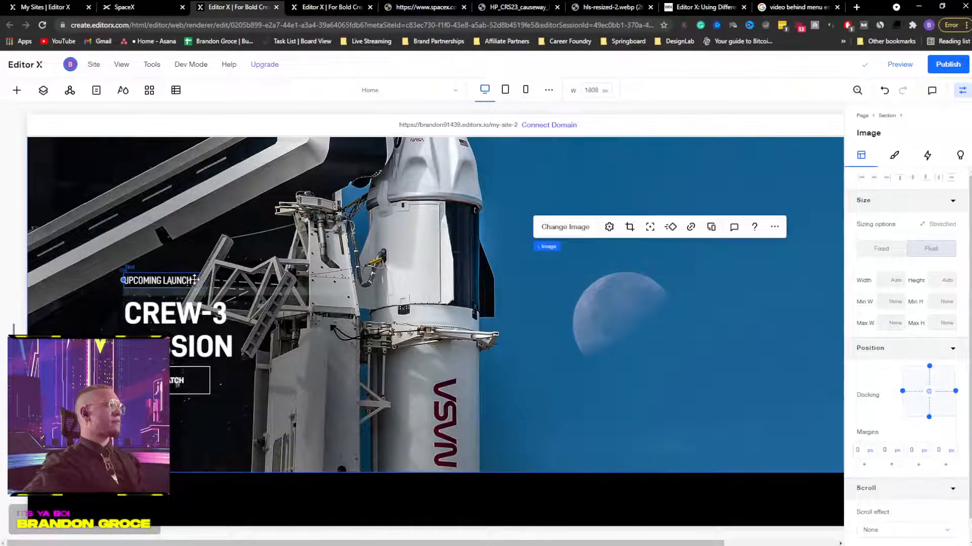
Step: Review the sections that follow the Crew-3 mission on the SpaceX homepage, including CRS-23, and return to the editor
{"action": "left_click", "coordinate": [146, 8]}
{"action": "scroll", "coordinate": [374, 323], "scroll_direction": "down", "scroll_amount": 10}
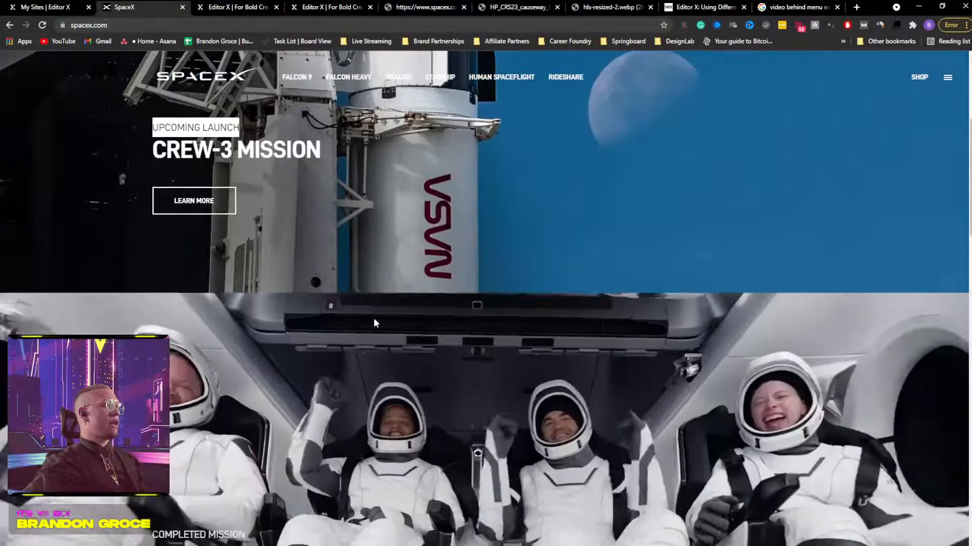
{"action": "scroll", "coordinate": [374, 317], "scroll_direction": "down", "scroll_amount": 3}
{"action": "scroll", "coordinate": [374, 317], "scroll_direction": "up", "scroll_amount": 8}
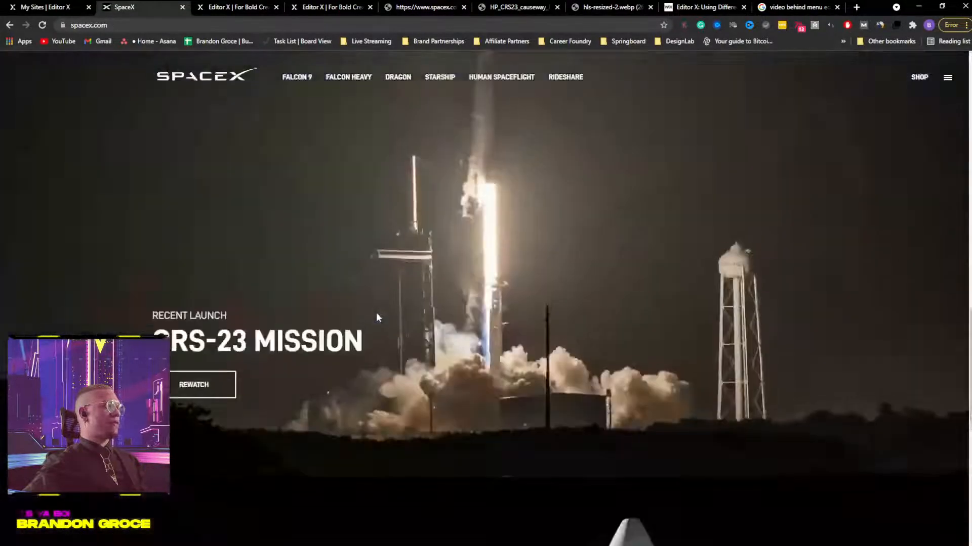
{"action": "left_click", "coordinate": [221, 12]}
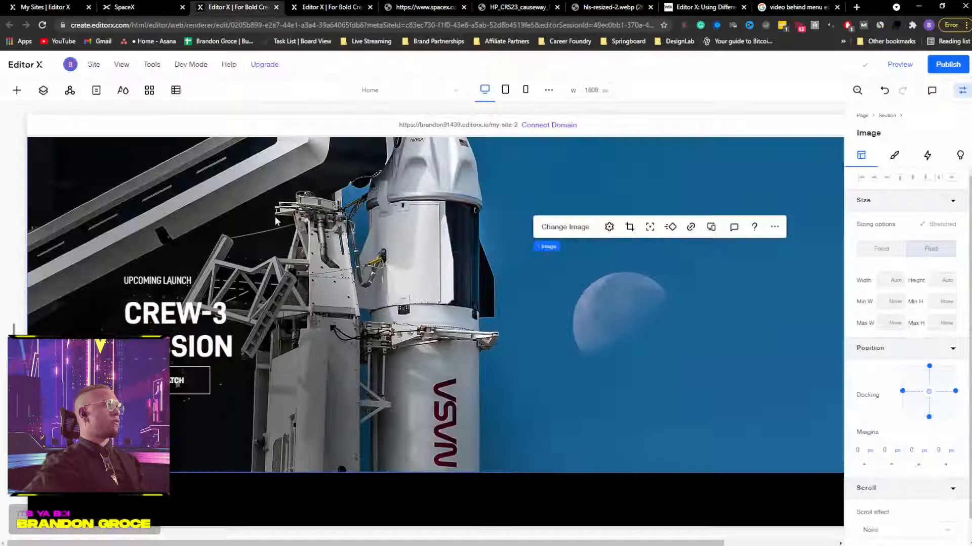
Step: Rename the Crew-3 section's Space Ship layer to Space Ship 1 and close the layer list
{"action": "left_click", "coordinate": [88, 168]}
{"action": "left_click", "coordinate": [43, 90]}
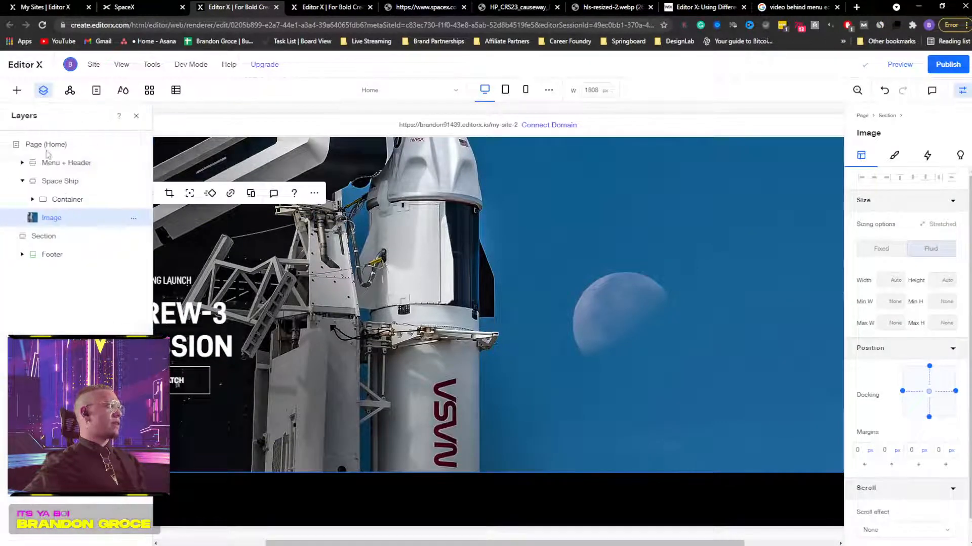
{"action": "left_click", "coordinate": [22, 181]}
{"action": "double_click", "coordinate": [65, 181]}
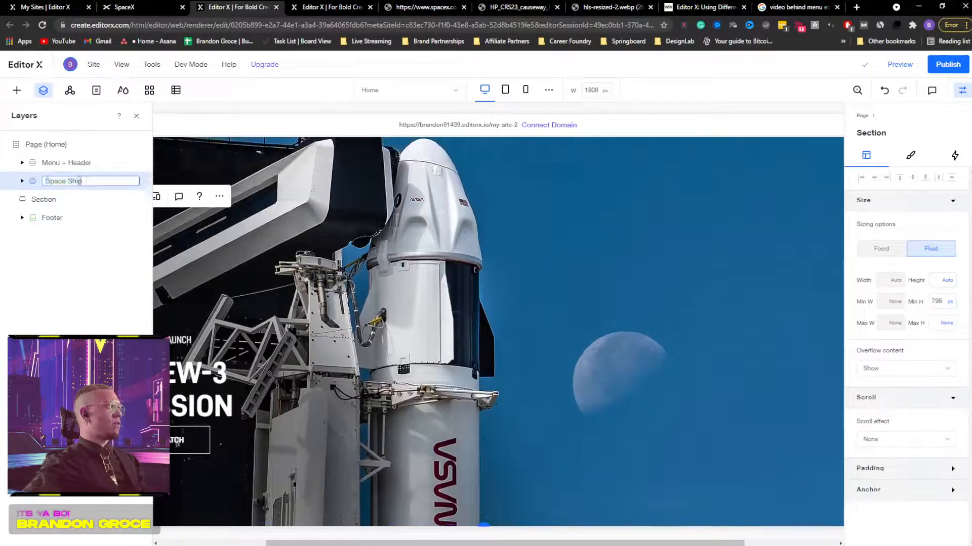
{"action": "left_click", "coordinate": [87, 183]}
{"action": "type", "text": "1"}
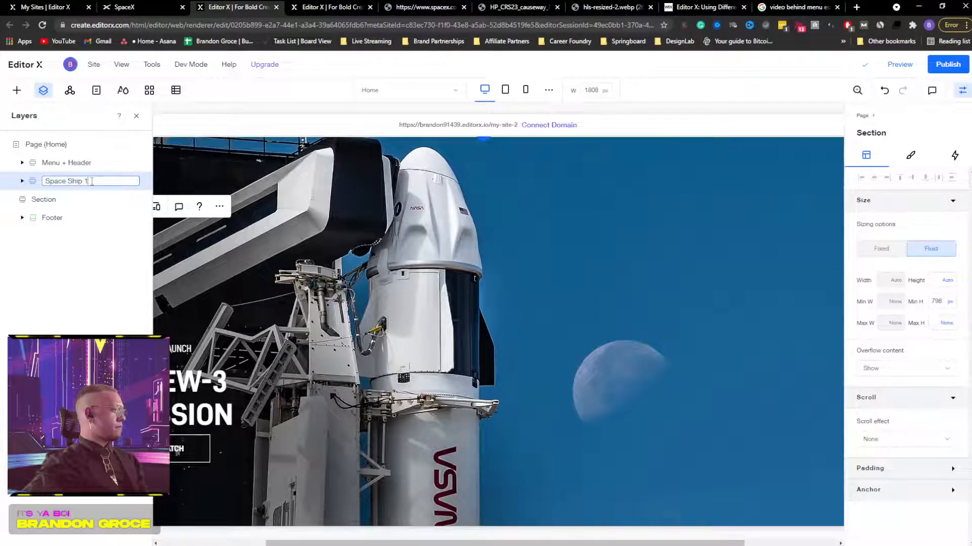
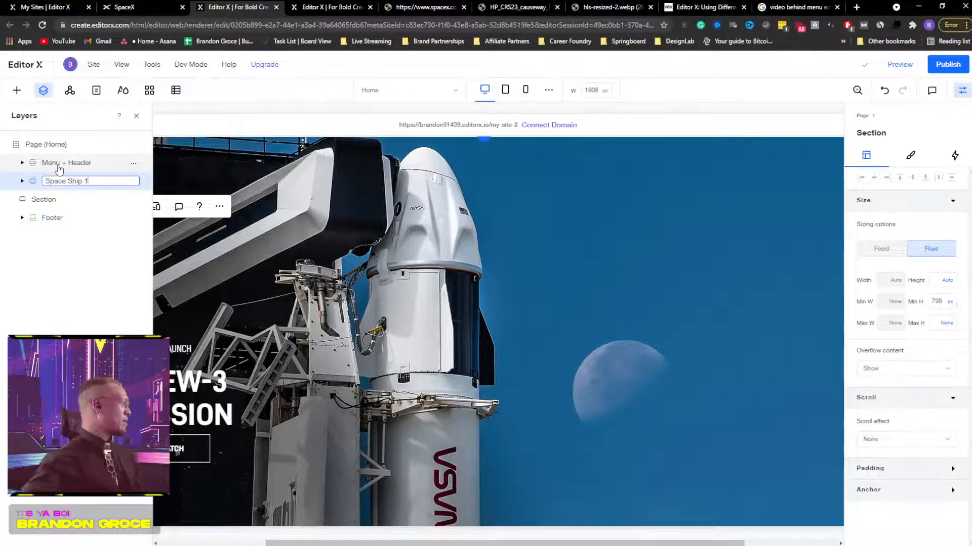
{"action": "left_click", "coordinate": [137, 117]}
{"action": "left_click", "coordinate": [112, 114]}
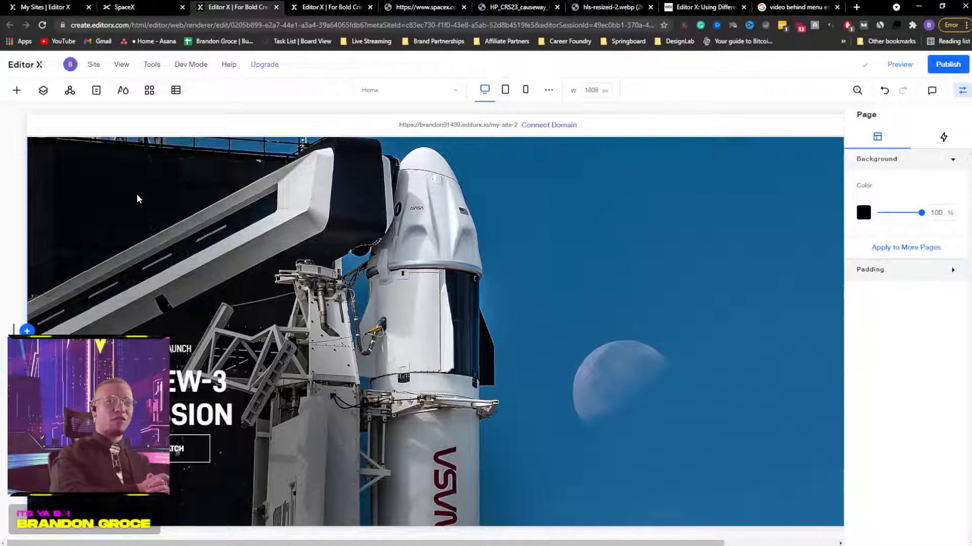
Step: Hide the inspector and duplicate the whole Space Ship 1 section, including its text container and image
{"action": "left_click", "coordinate": [961, 90]}
{"action": "scroll", "coordinate": [598, 327], "scroll_direction": "up", "scroll_amount": 5}
{"action": "scroll", "coordinate": [594, 328], "scroll_direction": "down", "scroll_amount": 8}
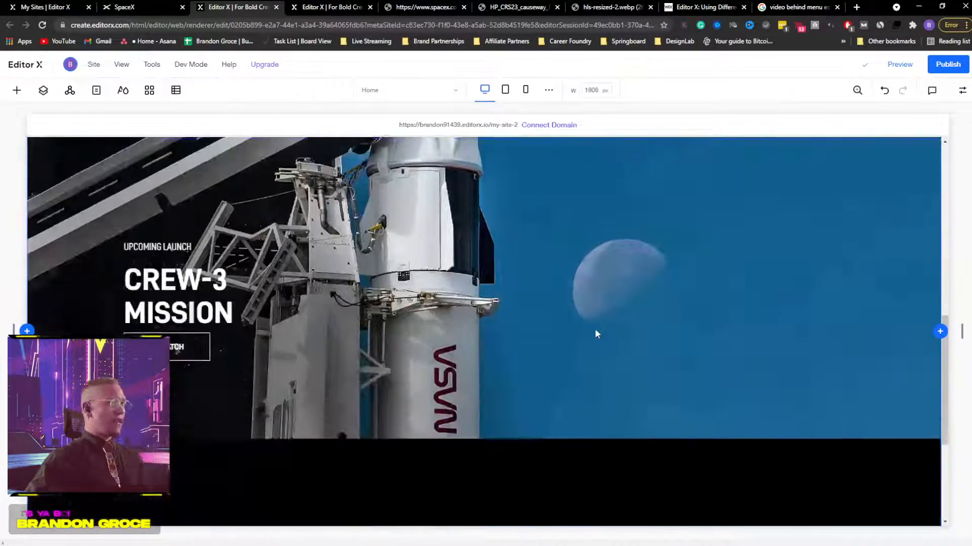
{"action": "scroll", "coordinate": [590, 330], "scroll_direction": "up", "scroll_amount": 6}
{"action": "left_click", "coordinate": [66, 234]}
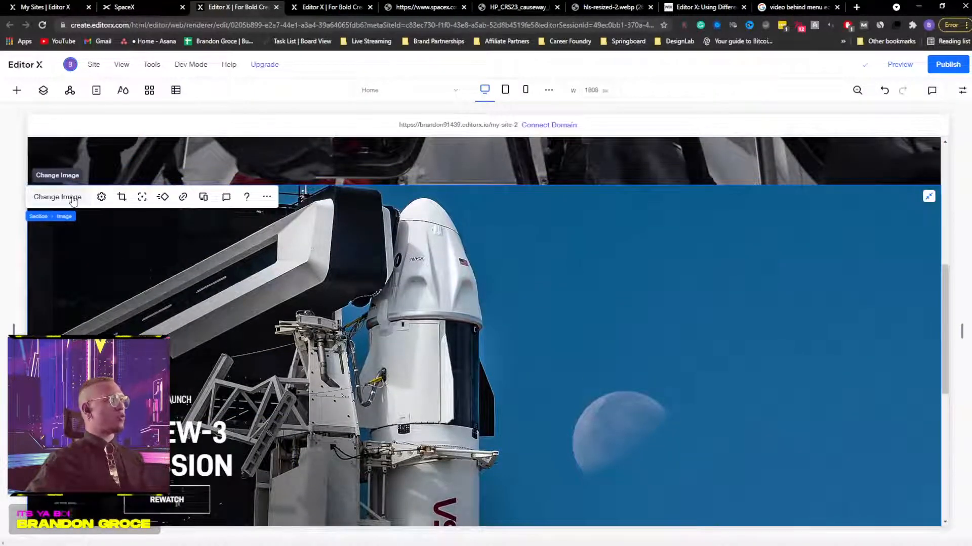
{"action": "left_click", "coordinate": [43, 90]}
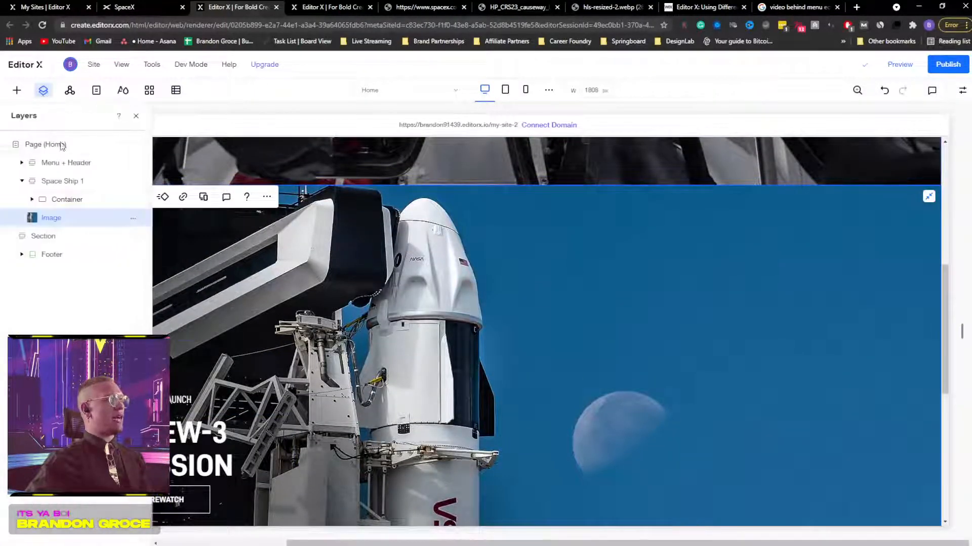
{"action": "left_click", "coordinate": [22, 181]}
{"action": "left_click", "coordinate": [60, 186]}
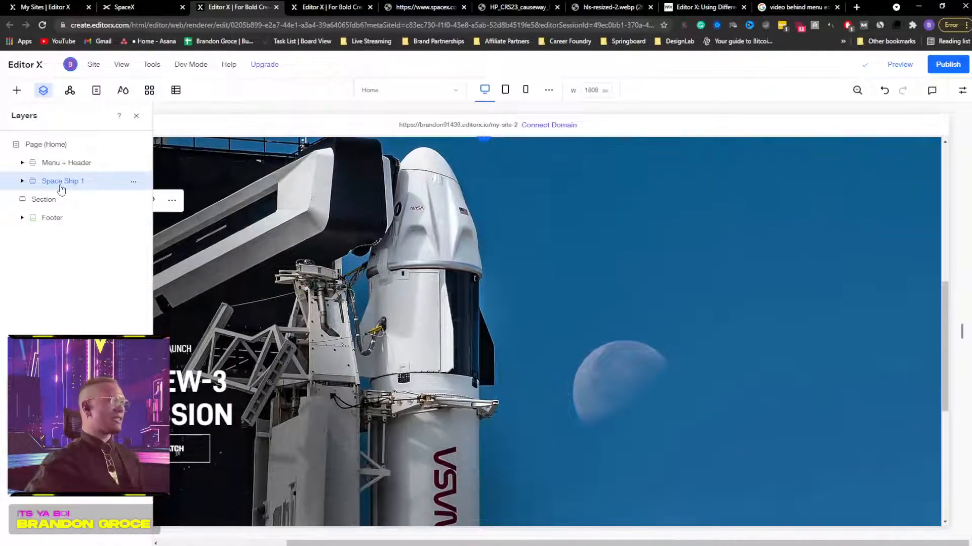
{"action": "key", "text": "ctrl+d"}
{"action": "left_click", "coordinate": [136, 115]}
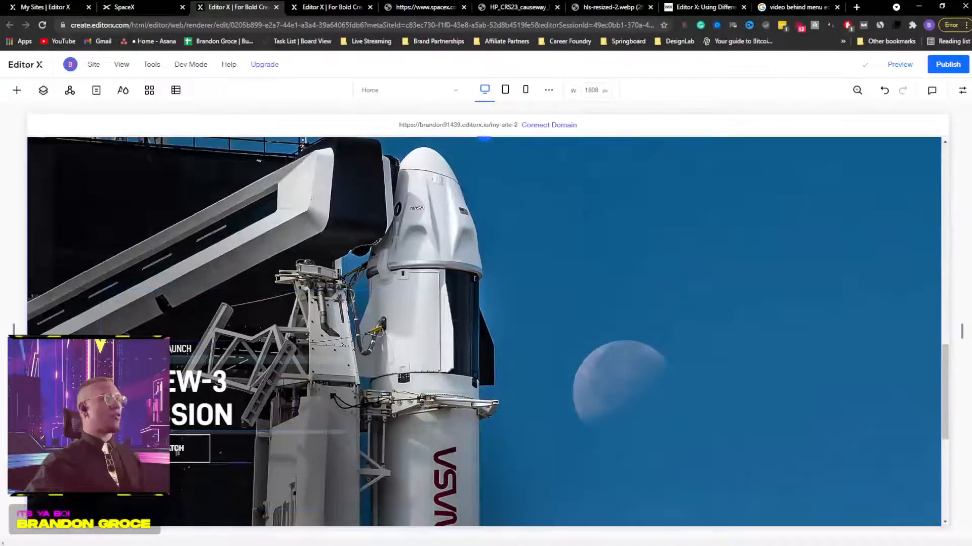
Step: Replace the rocket image in the duplicated section with Space X 2.webp from the site files
{"action": "left_click", "coordinate": [203, 348]}
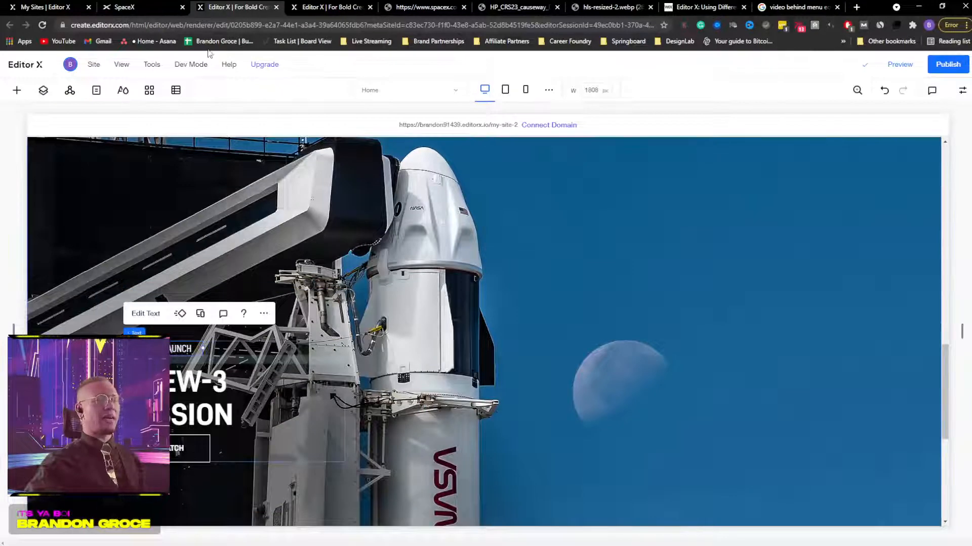
{"action": "left_click", "coordinate": [360, 201]}
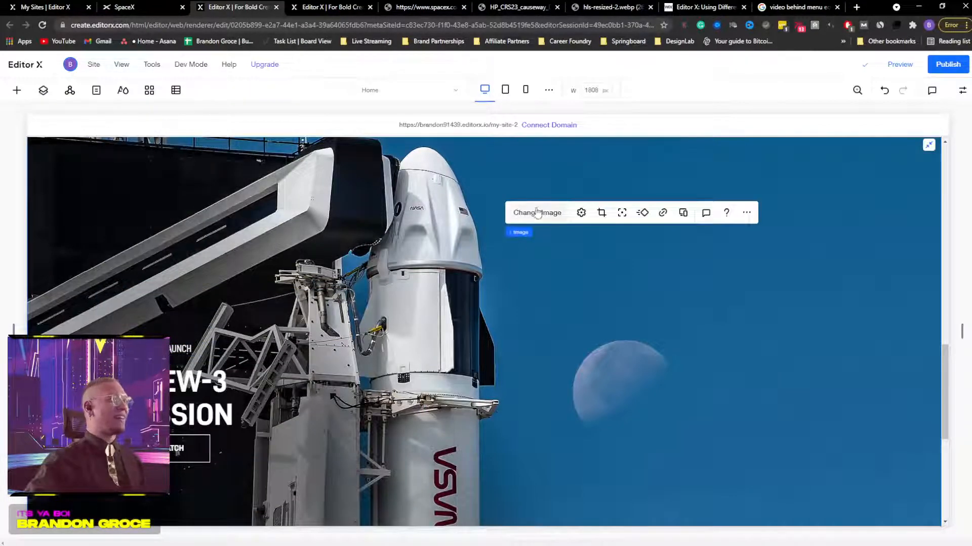
{"action": "left_click", "coordinate": [536, 213]}
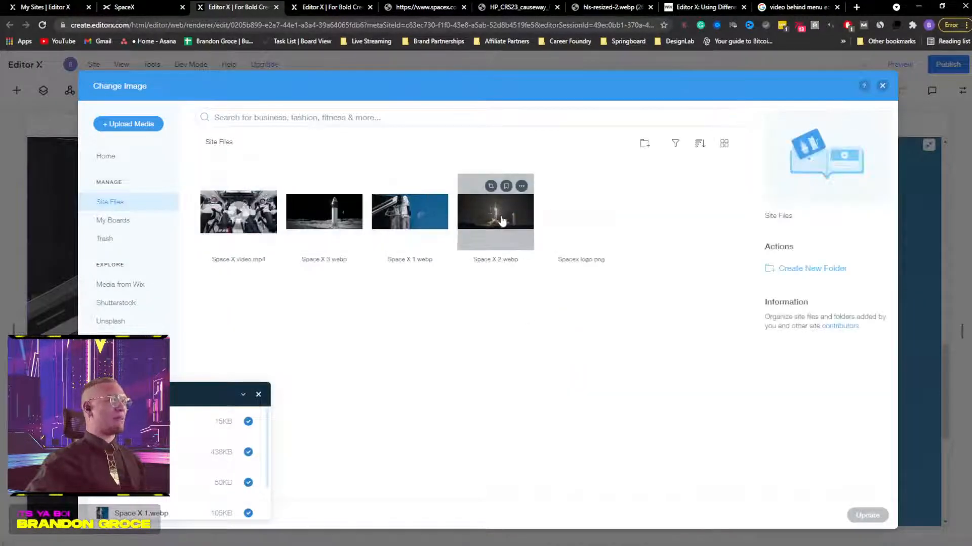
{"action": "left_click", "coordinate": [493, 219]}
{"action": "left_click", "coordinate": [868, 515]}
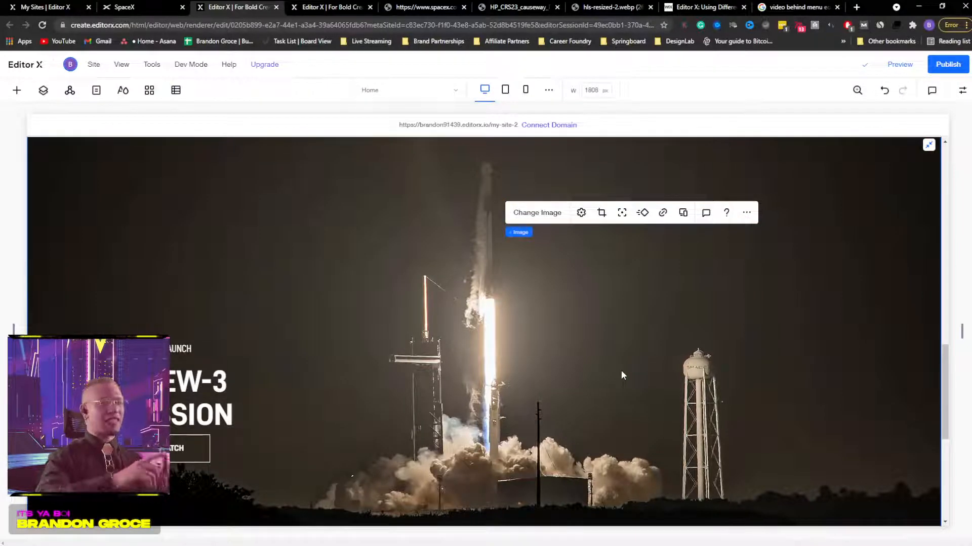
Step: Check the stacked sections, copy the CRS-23 MISSION heading from the SpaceX site and return to the editor
{"action": "scroll", "coordinate": [548, 354], "scroll_direction": "up", "scroll_amount": 3}
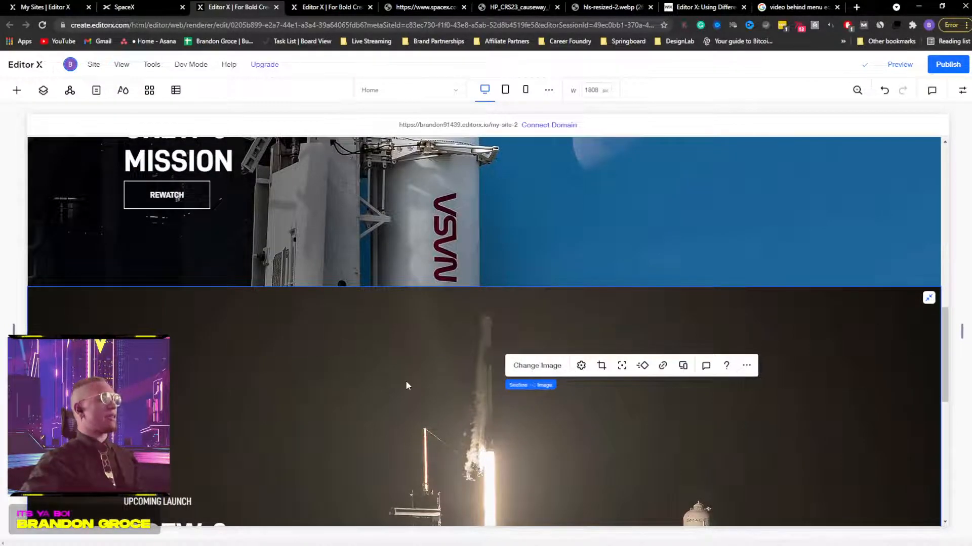
{"action": "scroll", "coordinate": [405, 383], "scroll_direction": "up", "scroll_amount": 6}
{"action": "scroll", "coordinate": [403, 387], "scroll_direction": "down", "scroll_amount": 6}
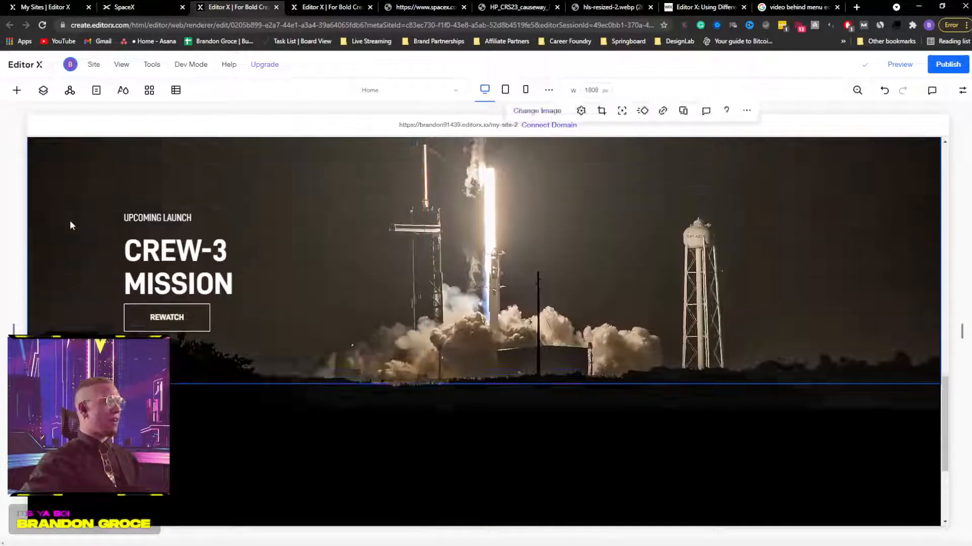
{"action": "scroll", "coordinate": [81, 227], "scroll_direction": "up", "scroll_amount": 4}
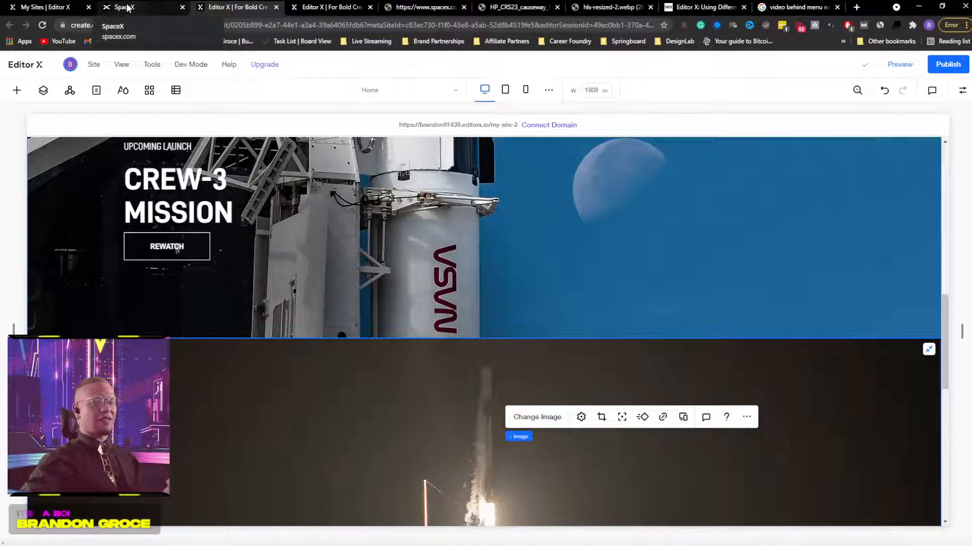
{"action": "left_click", "coordinate": [128, 8]}
{"action": "scroll", "coordinate": [314, 338], "scroll_direction": "down", "scroll_amount": 10}
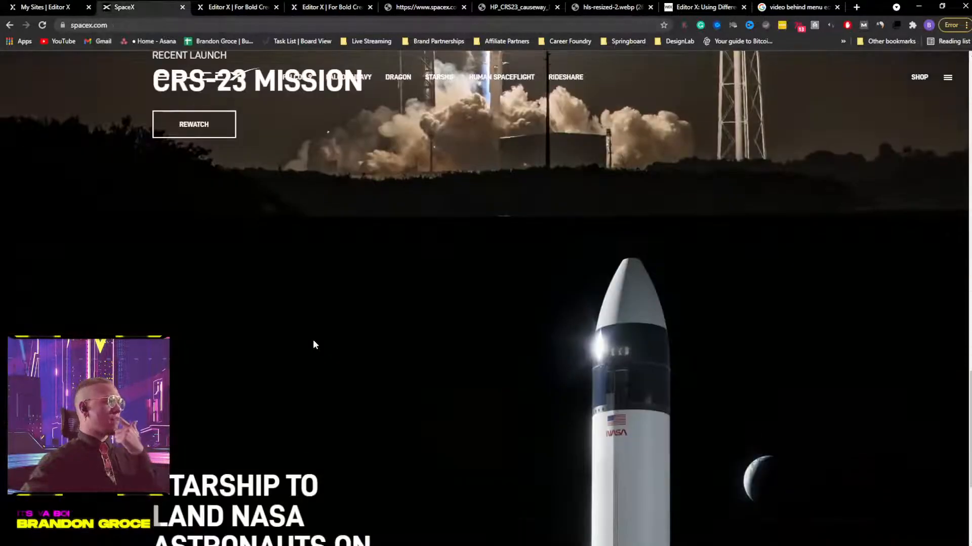
{"action": "scroll", "coordinate": [313, 337], "scroll_direction": "up", "scroll_amount": 7}
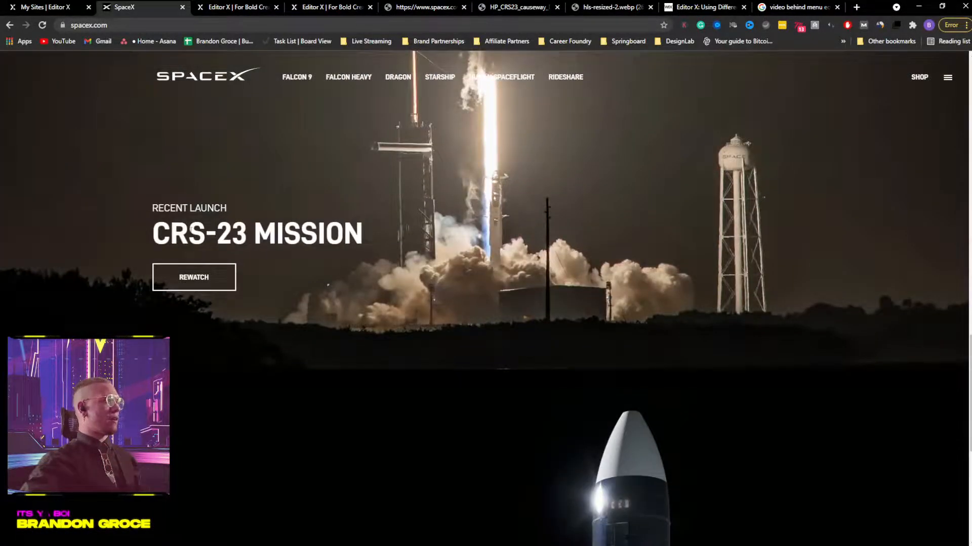
{"action": "left_click_drag", "start_coordinate": [153, 223], "coordinate": [362, 244]}
{"action": "key", "text": "ctrl+c"}
{"action": "left_click", "coordinate": [233, 7]}
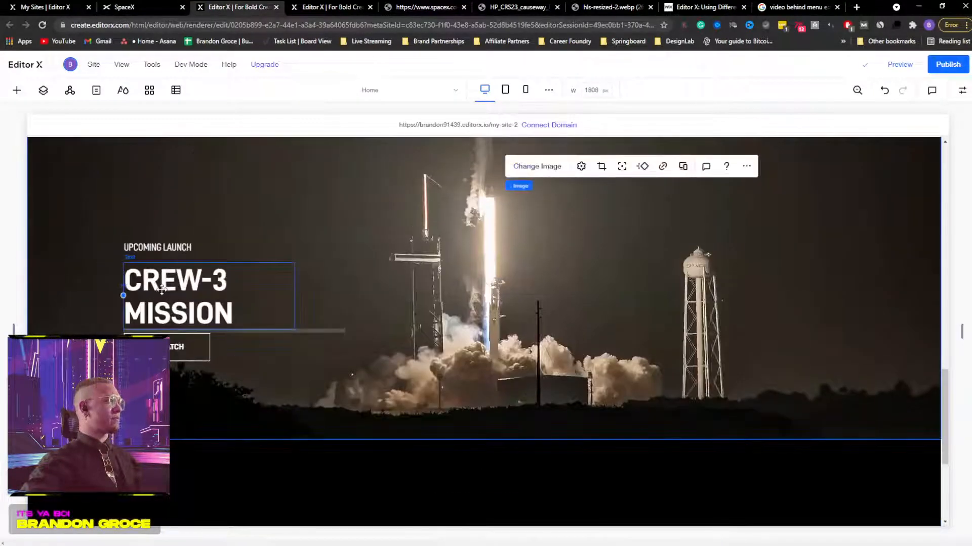
Step: Replace the duplicated section's CREW-3 MISSION heading with the copied text CRS-23 MISSION
{"action": "left_click", "coordinate": [162, 290]}
{"action": "double_click", "coordinate": [162, 289]}
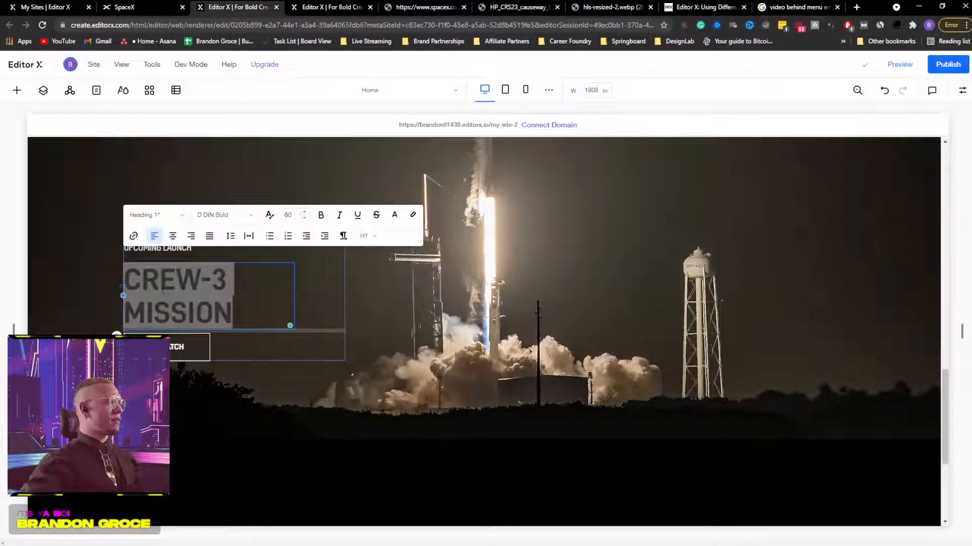
{"action": "scroll", "coordinate": [162, 289], "scroll_direction": "down", "scroll_amount": 4}
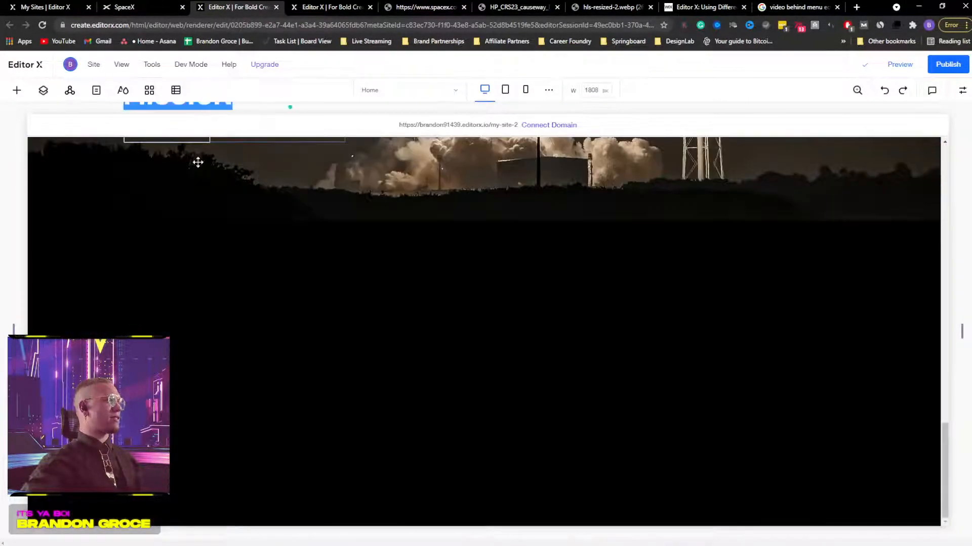
{"action": "scroll", "coordinate": [198, 162], "scroll_direction": "up", "scroll_amount": 4}
{"action": "left_click", "coordinate": [324, 8]}
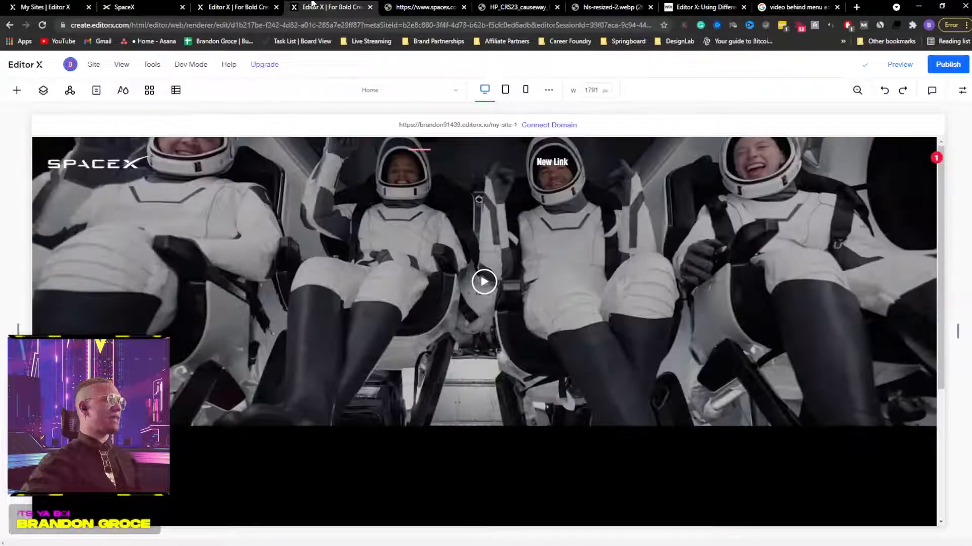
{"action": "left_click", "coordinate": [162, 8]}
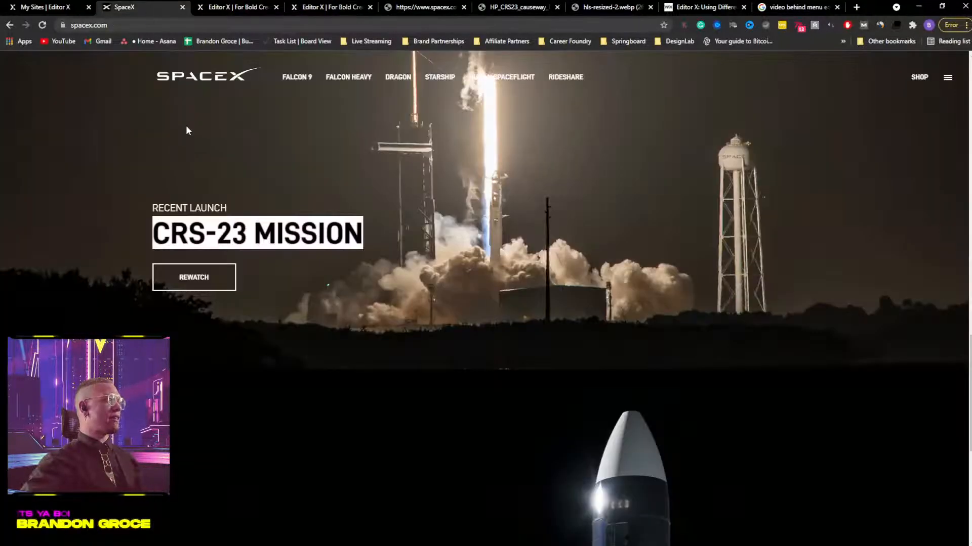
{"action": "left_click", "coordinate": [243, 7]}
{"action": "key", "text": "ctrl+v"}
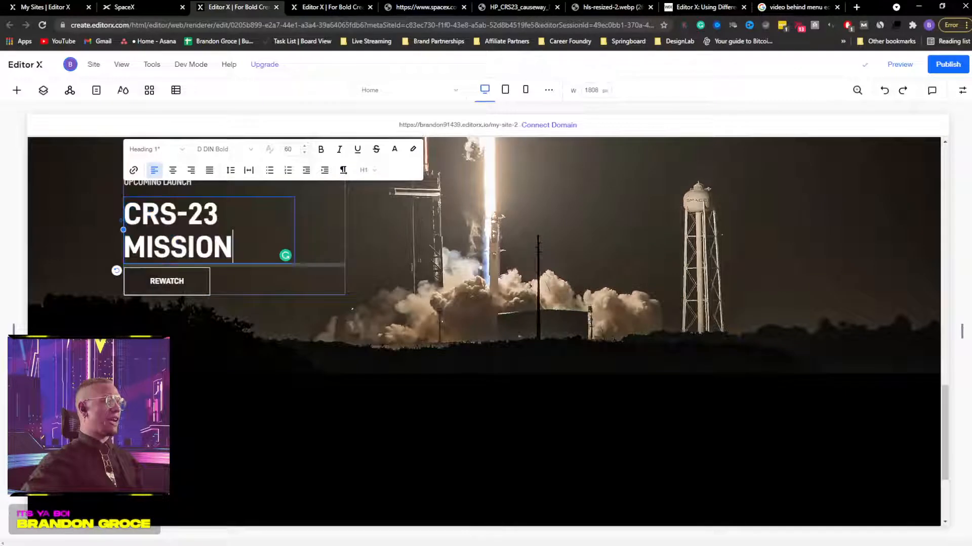
{"action": "left_click", "coordinate": [438, 252]}
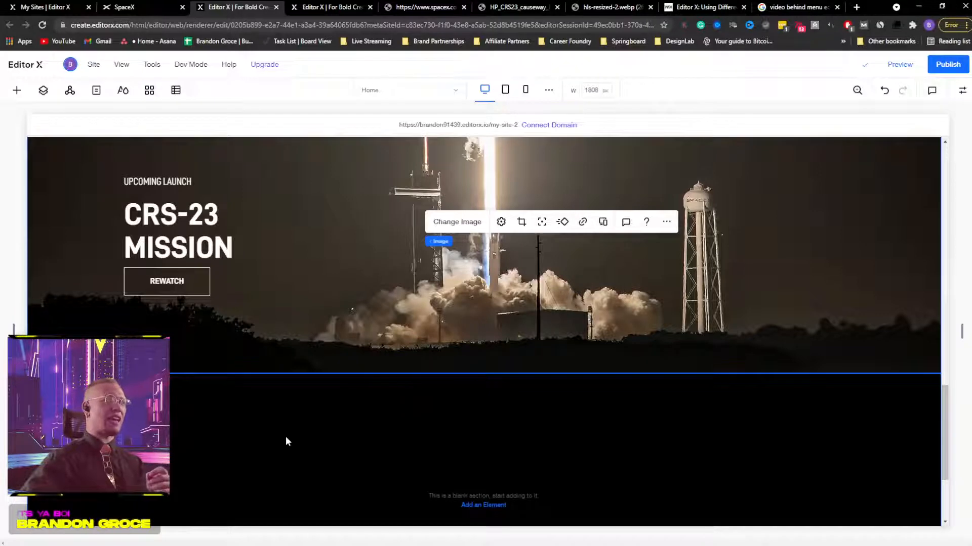
Step: Compare the RECENT LAUNCH label above CRS-23 on the SpaceX site with the matching label in the editor's CRS-23 section
{"action": "scroll", "coordinate": [270, 441], "scroll_direction": "up", "scroll_amount": 2}
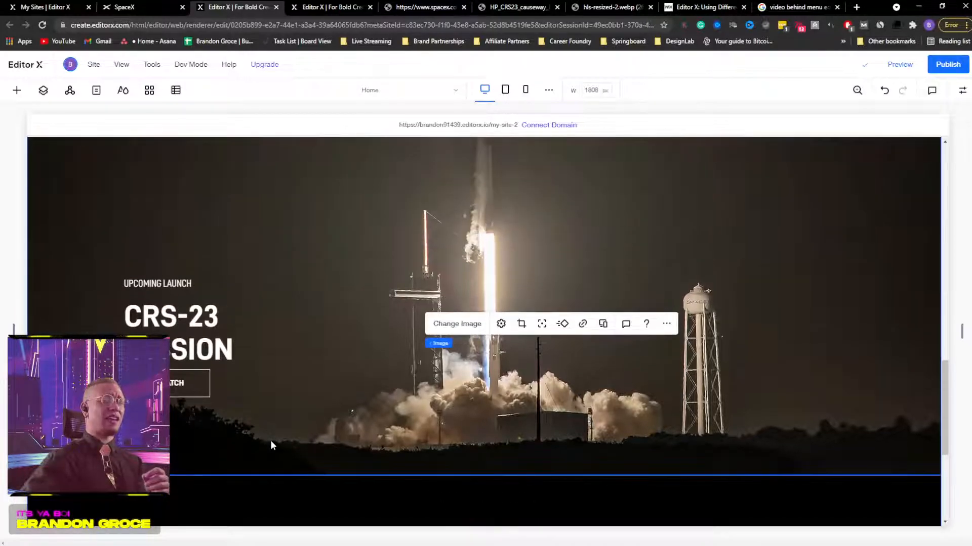
{"action": "left_click", "coordinate": [127, 6]}
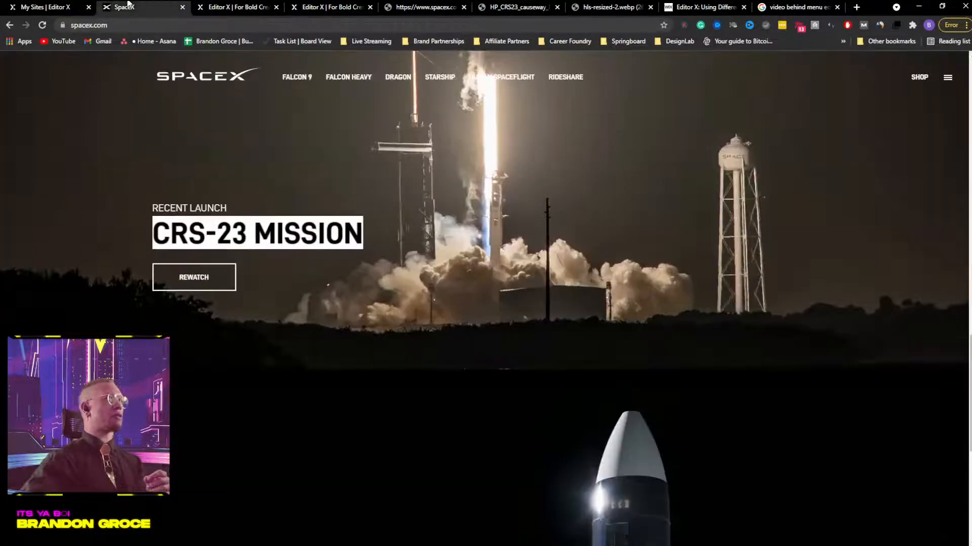
{"action": "triple_click", "coordinate": [191, 199]}
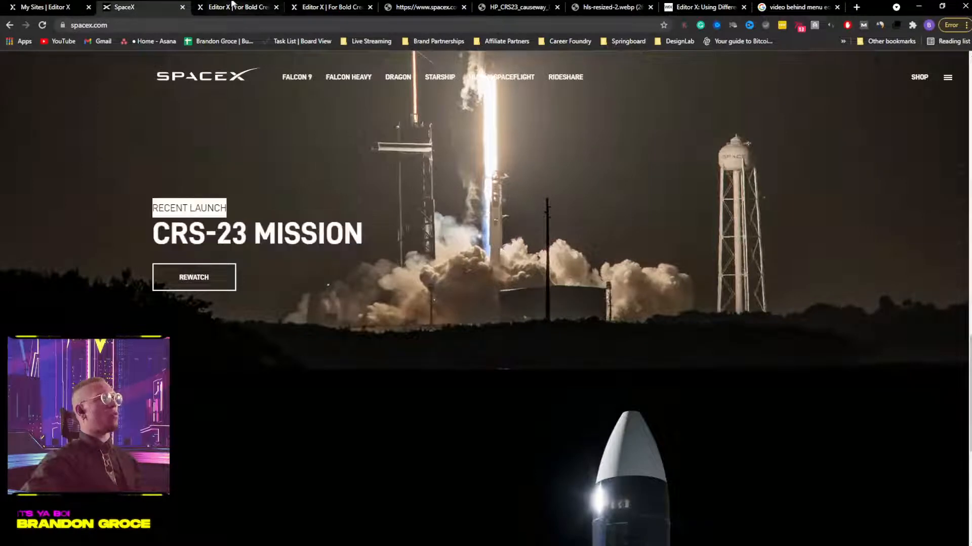
{"action": "left_click", "coordinate": [231, 6]}
{"action": "left_click", "coordinate": [174, 283]}
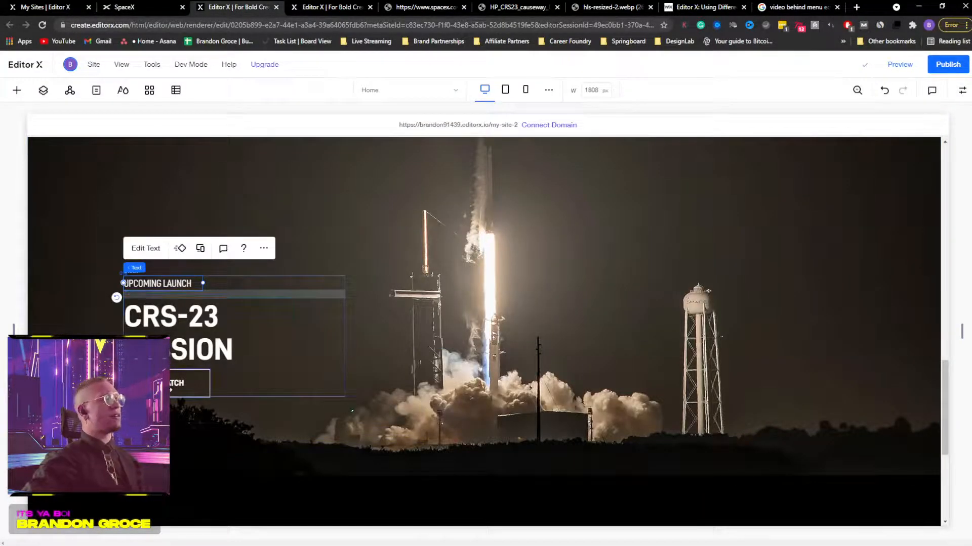
{"action": "left_click", "coordinate": [145, 8]}
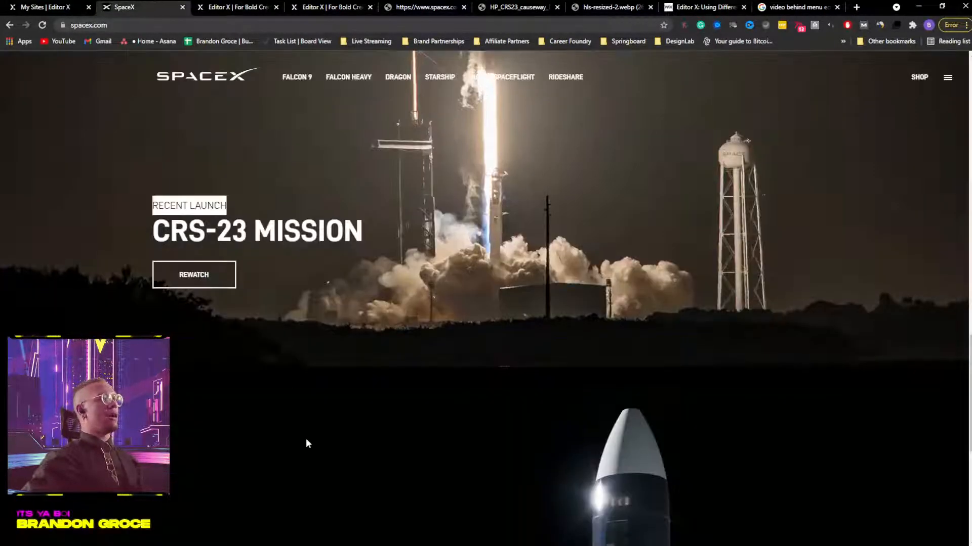
{"action": "scroll", "coordinate": [306, 441], "scroll_direction": "down", "scroll_amount": 5}
{"action": "left_click", "coordinate": [228, 5]}
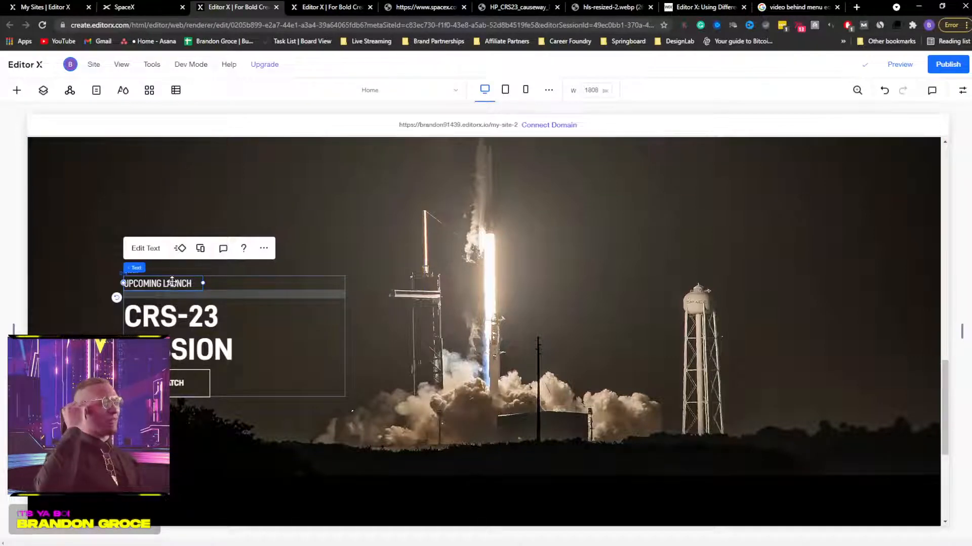
Step: Duplicate the CRS-23 MISSION section, selecting the lower Space Ship 1 section in the layers, and check the copy beneath it
{"action": "scroll", "coordinate": [543, 254], "scroll_direction": "up", "scroll_amount": 8}
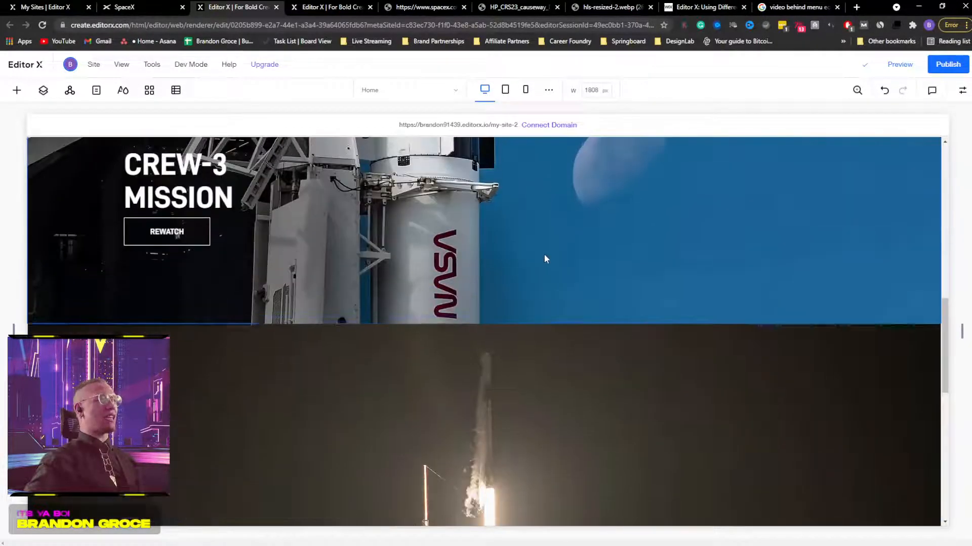
{"action": "scroll", "coordinate": [540, 263], "scroll_direction": "up", "scroll_amount": 5}
{"action": "scroll", "coordinate": [536, 253], "scroll_direction": "down", "scroll_amount": 10}
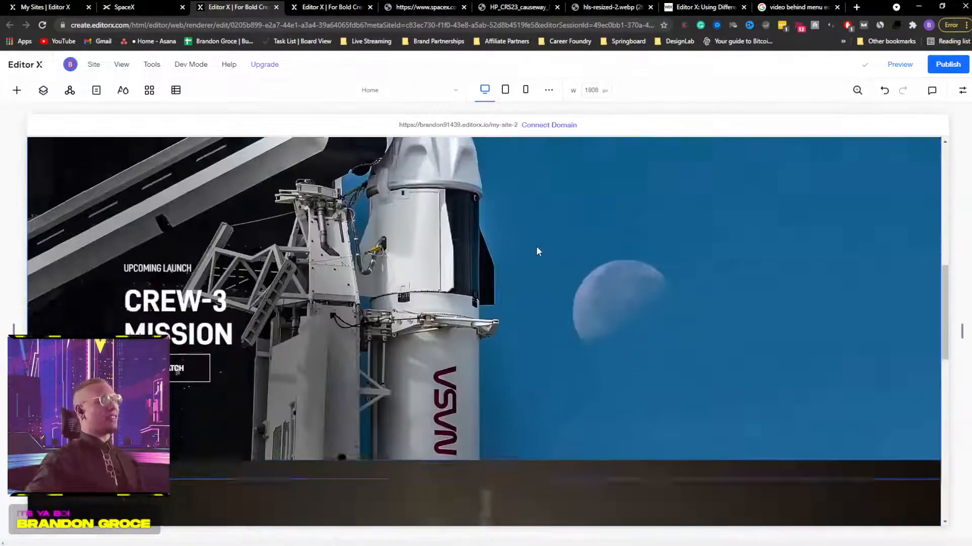
{"action": "left_click", "coordinate": [532, 251]}
{"action": "left_click", "coordinate": [43, 90]}
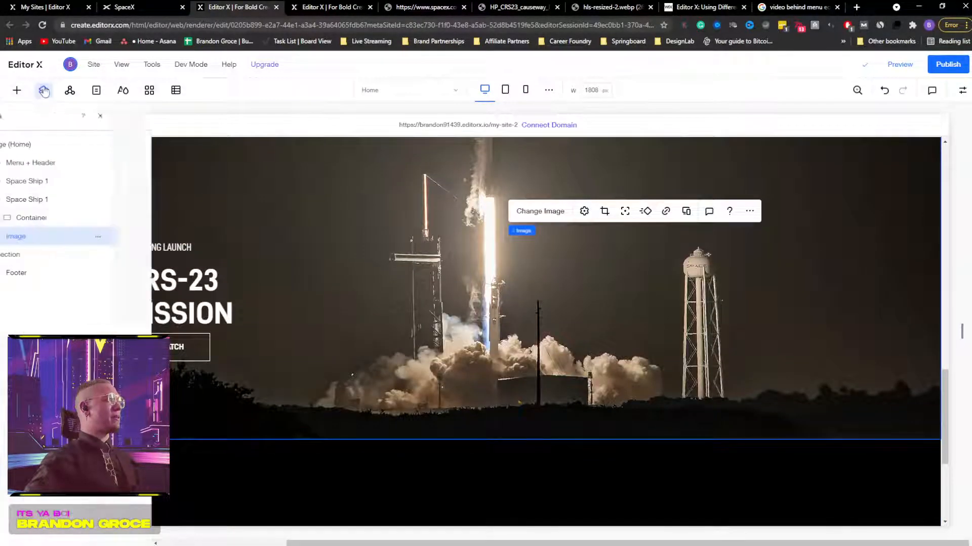
{"action": "left_click", "coordinate": [22, 199]}
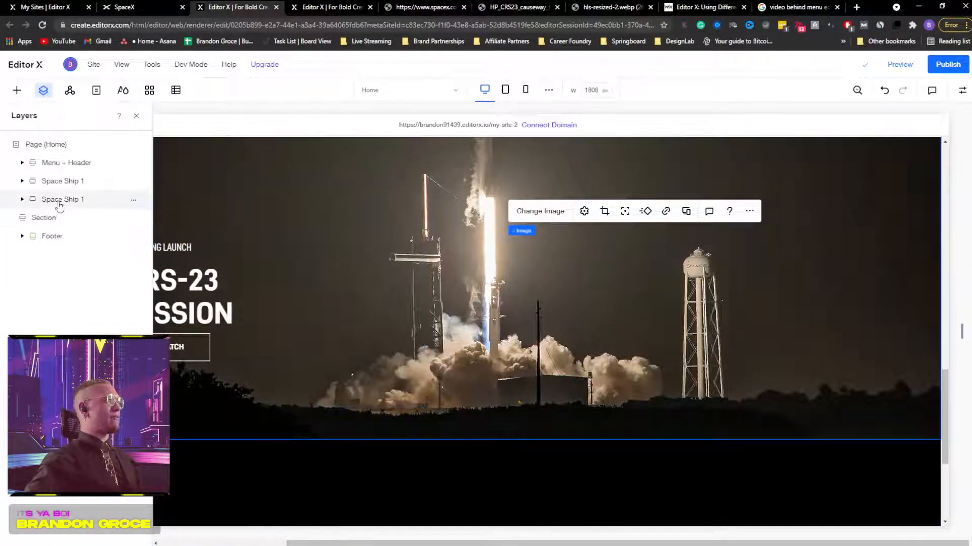
{"action": "left_click", "coordinate": [60, 201]}
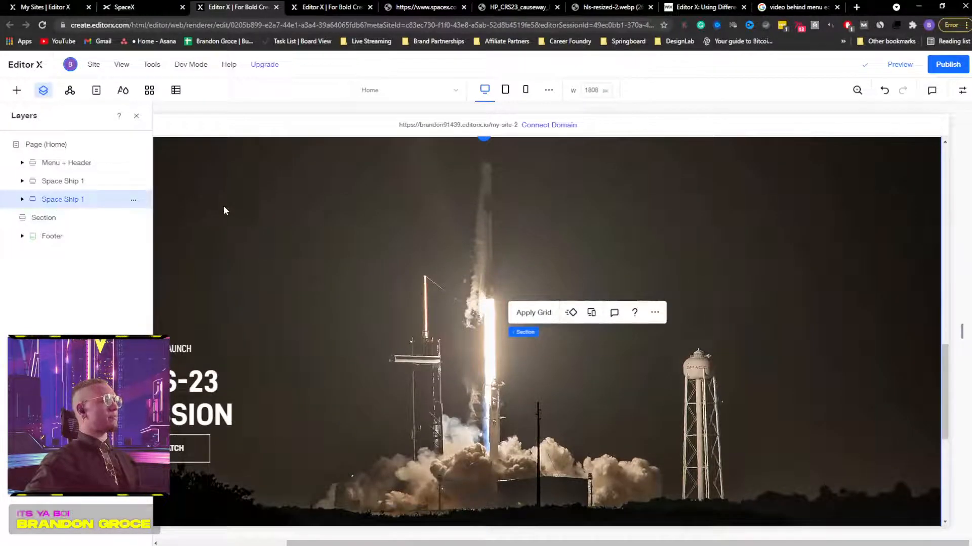
{"action": "left_click", "coordinate": [137, 115]}
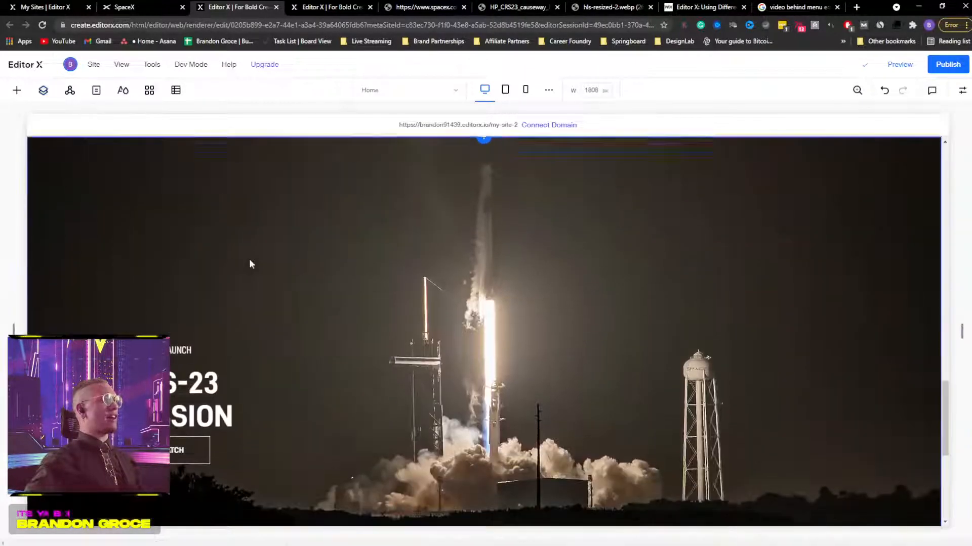
{"action": "scroll", "coordinate": [274, 282], "scroll_direction": "up", "scroll_amount": 6}
{"action": "scroll", "coordinate": [280, 271], "scroll_direction": "down", "scroll_amount": 9}
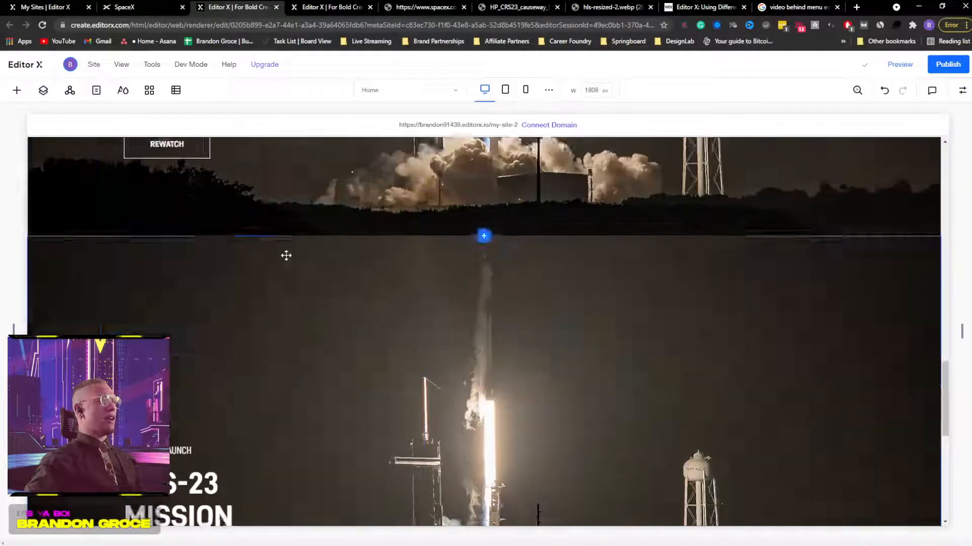
Step: Copy the heading STARSHIP TO LAND NASA ASTRONAUTS ON THE MOON from the SpaceX site and return to the editor
{"action": "left_click", "coordinate": [215, 241]}
{"action": "scroll", "coordinate": [460, 237], "scroll_direction": "up", "scroll_amount": 2}
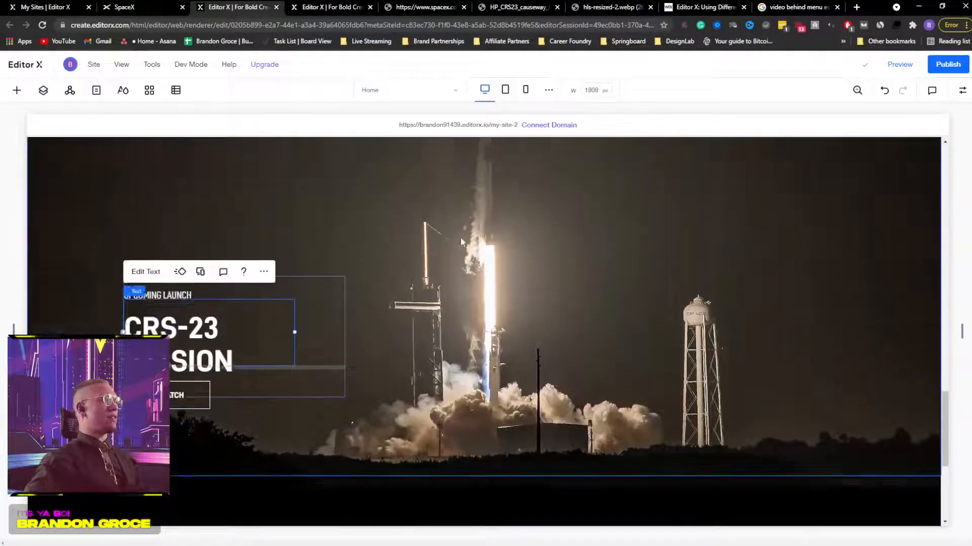
{"action": "left_click", "coordinate": [134, 6]}
{"action": "key", "text": "ctrl+a"}
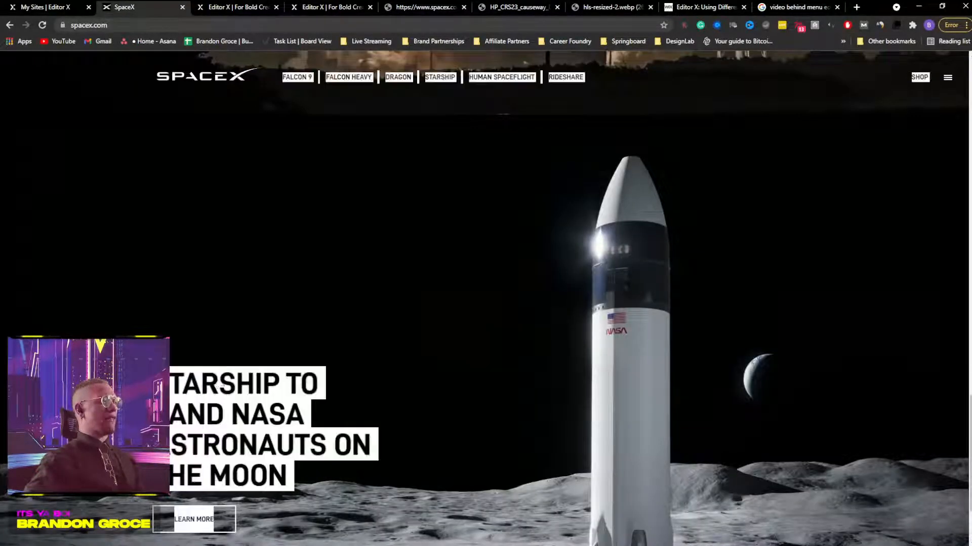
{"action": "left_click", "coordinate": [239, 397]}
{"action": "left_click_drag", "start_coordinate": [169, 376], "coordinate": [312, 483]}
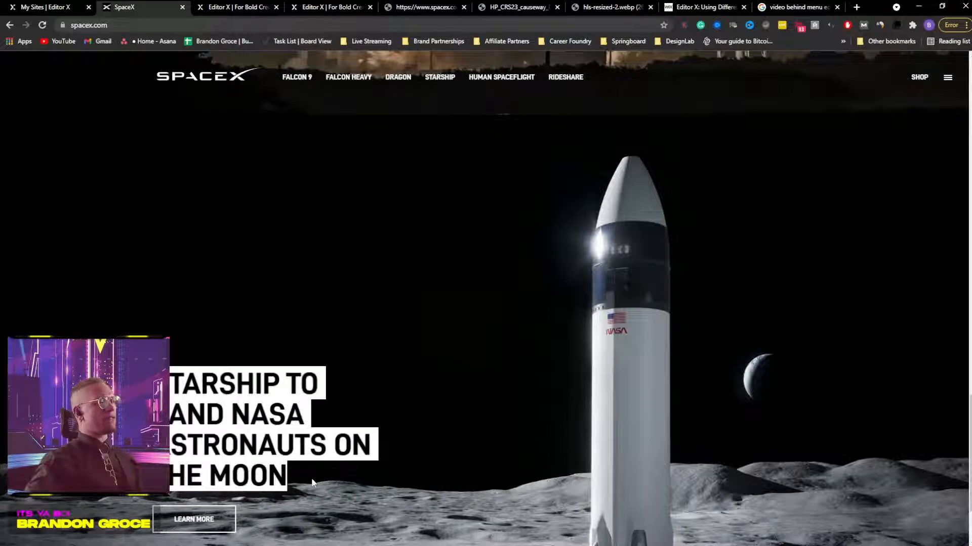
{"action": "left_click", "coordinate": [218, 6]}
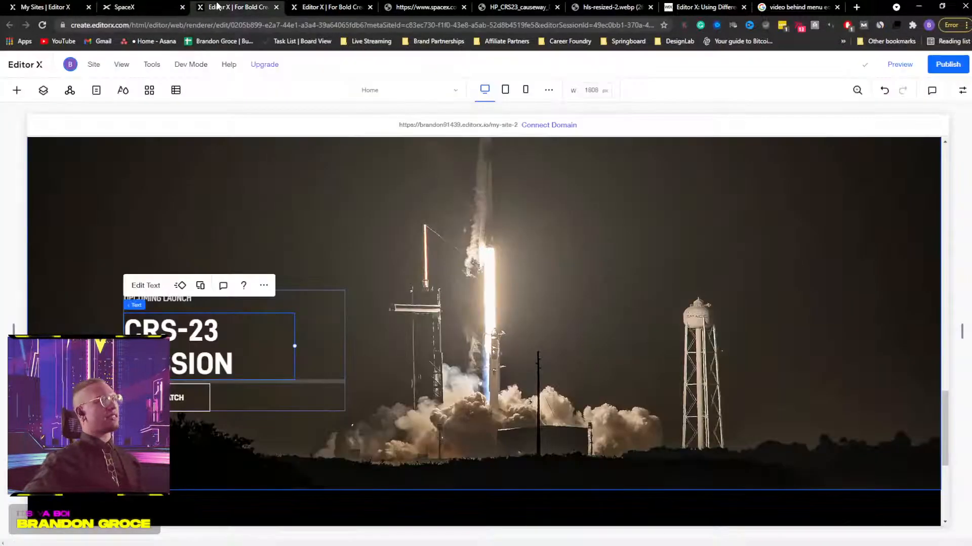
Step: Replace the new section's CRS-23 MISSION heading with STARSHIP TO LAND NASA ASTRONAUTS ON THE MOON and widen its text box to four lines
{"action": "double_click", "coordinate": [192, 333]}
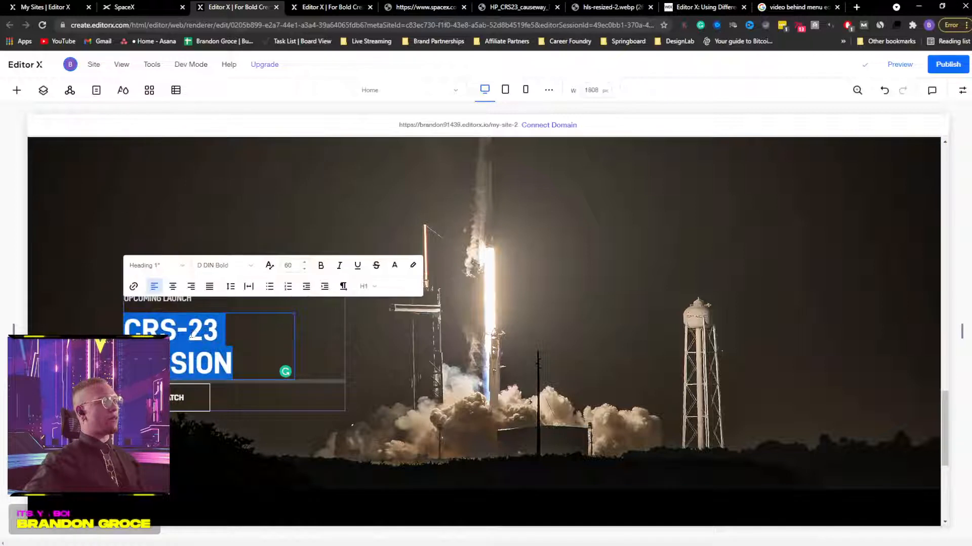
{"action": "type", "text": "STARSHIP TO LAND NASA ASTRONAUT ON THE MOON"}
{"action": "left_click", "coordinate": [476, 333]}
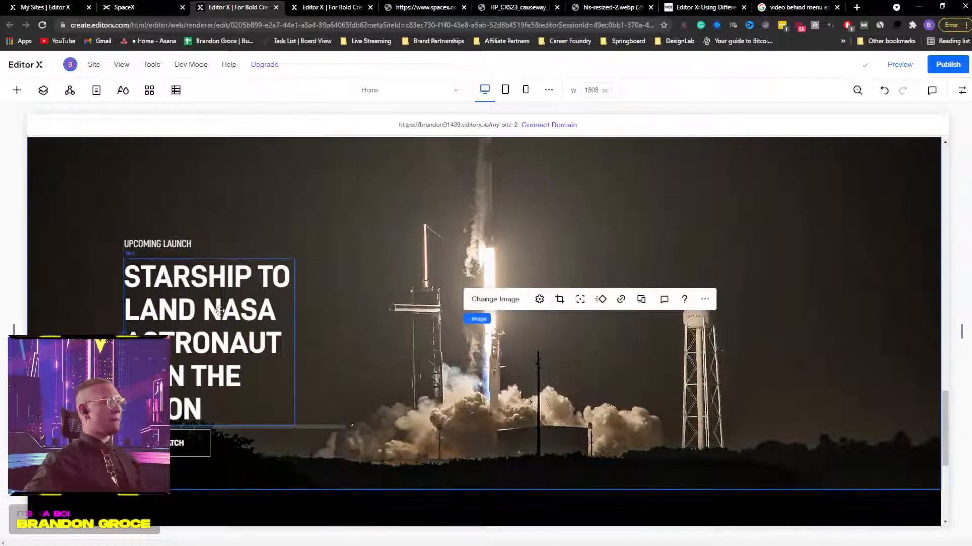
{"action": "left_click", "coordinate": [291, 339]}
{"action": "left_click_drag", "start_coordinate": [296, 342], "coordinate": [319, 334]}
{"action": "left_click", "coordinate": [388, 336]}
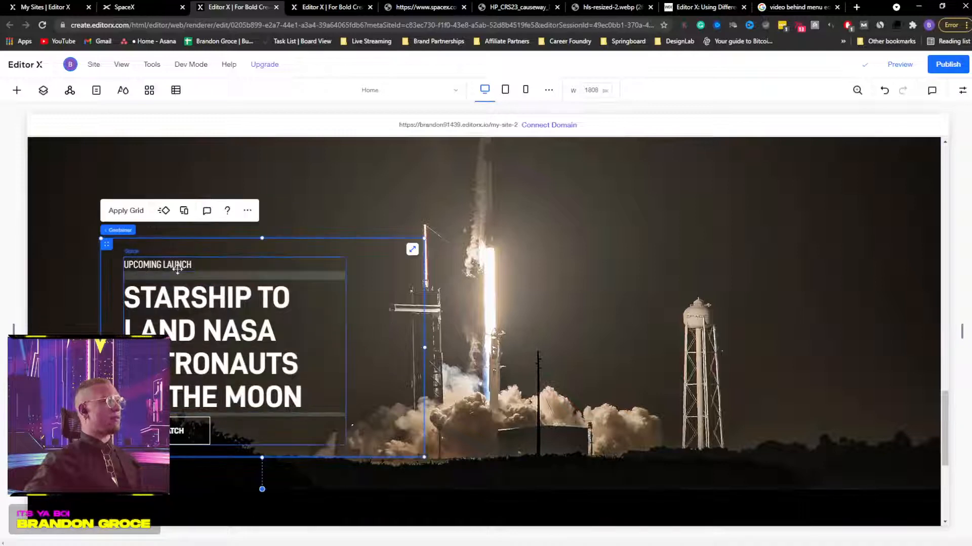
Step: Check the Starship section on the SpaceX site and delete the UPCOMING LAUNCH label above its heading in the editor
{"action": "left_click", "coordinate": [154, 11]}
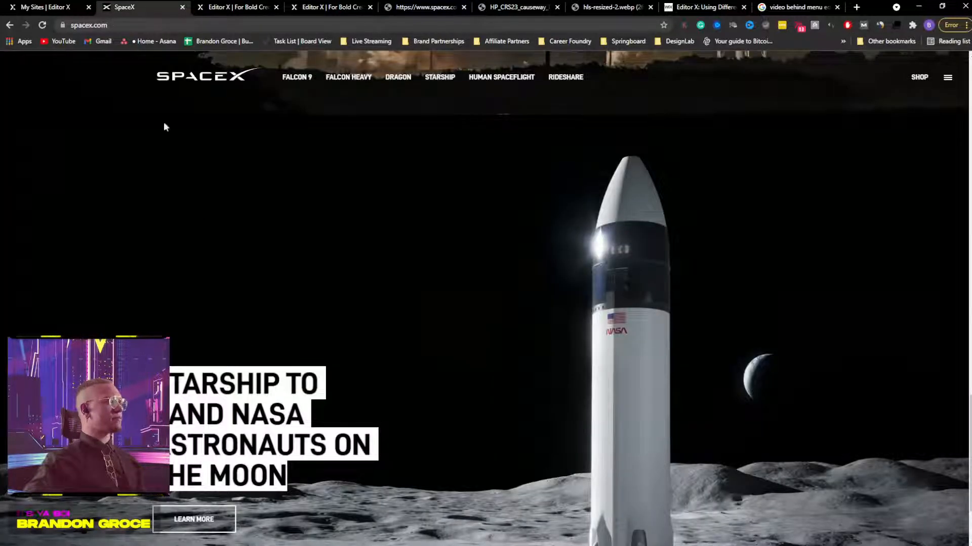
{"action": "left_click", "coordinate": [223, 8]}
{"action": "left_click", "coordinate": [178, 264]}
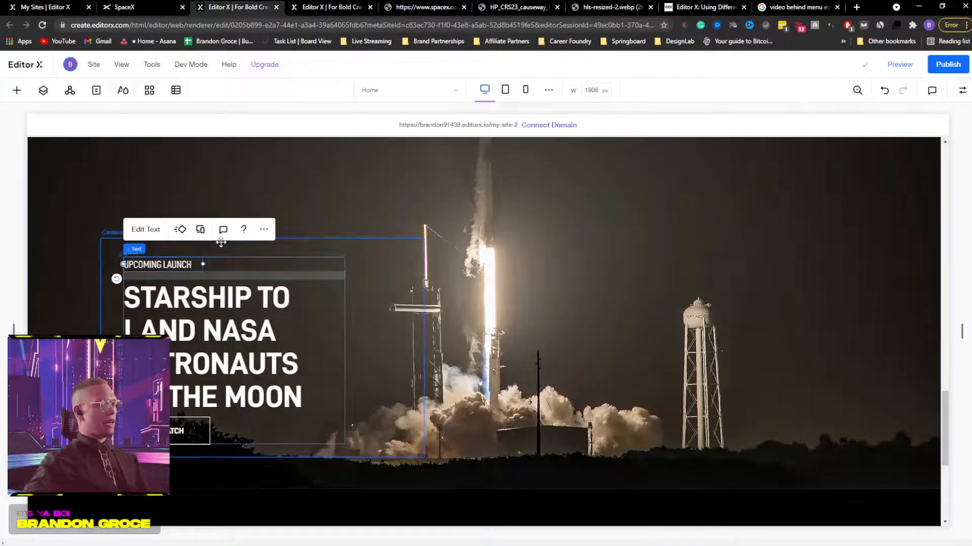
{"action": "key", "text": "Delete"}
{"action": "left_click", "coordinate": [504, 272]}
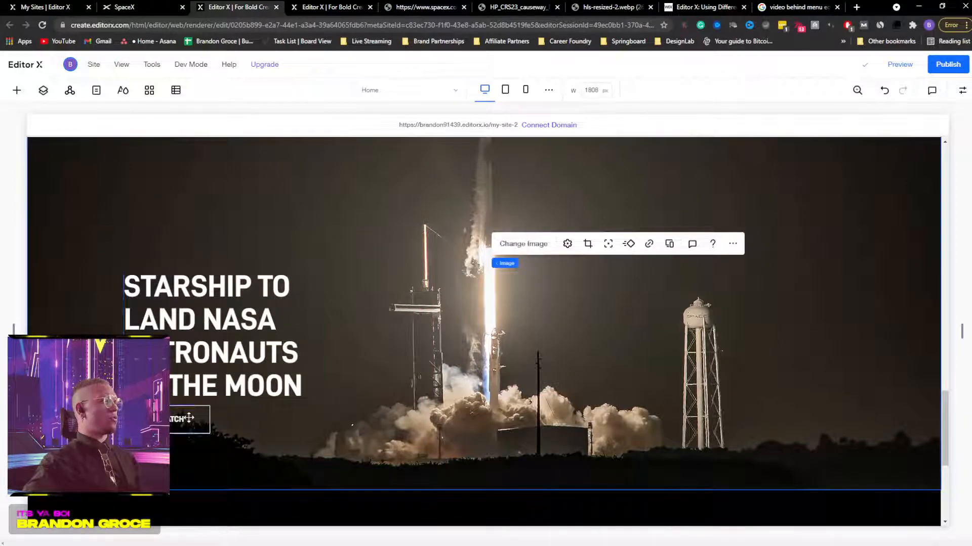
Step: Check the Starship section's button on the SpaceX site and relabel the editor's REWATCH button as LEARN MORE
{"action": "left_click", "coordinate": [145, 3]}
{"action": "left_click", "coordinate": [223, 7]}
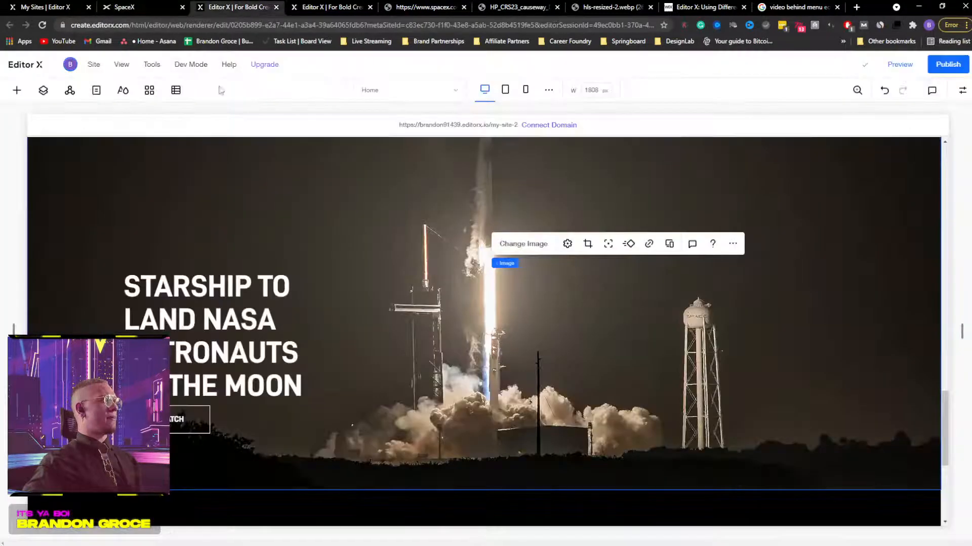
{"action": "left_click", "coordinate": [173, 419]}
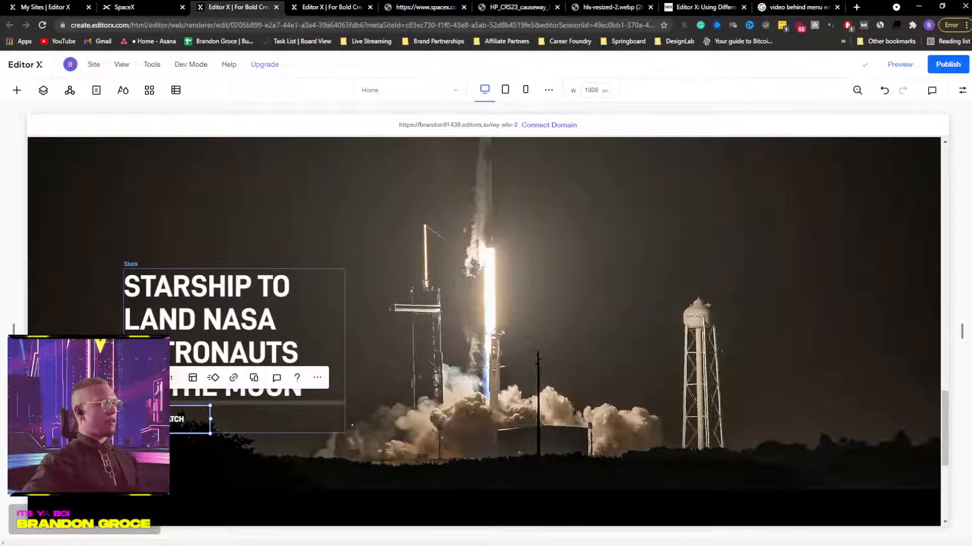
{"action": "left_click", "coordinate": [154, 378]}
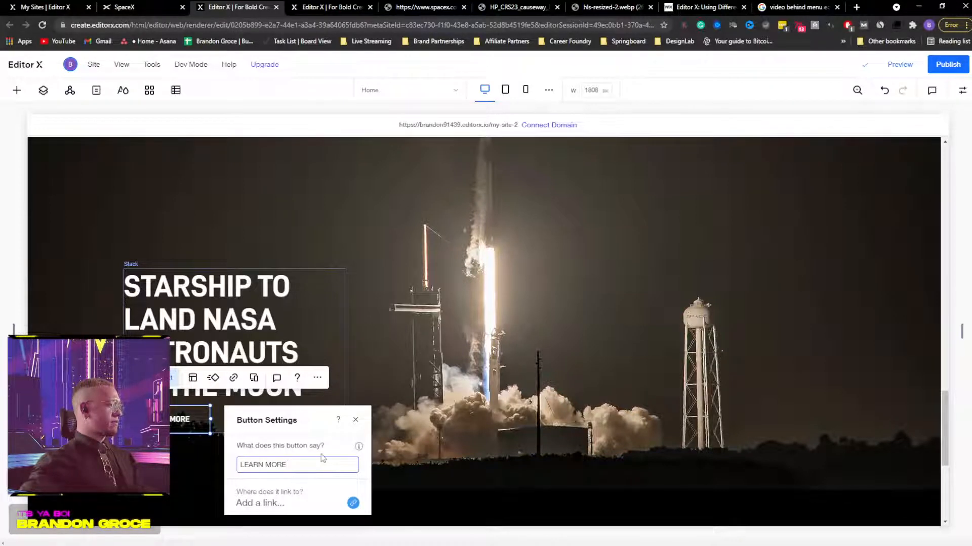
{"action": "left_click", "coordinate": [357, 421]}
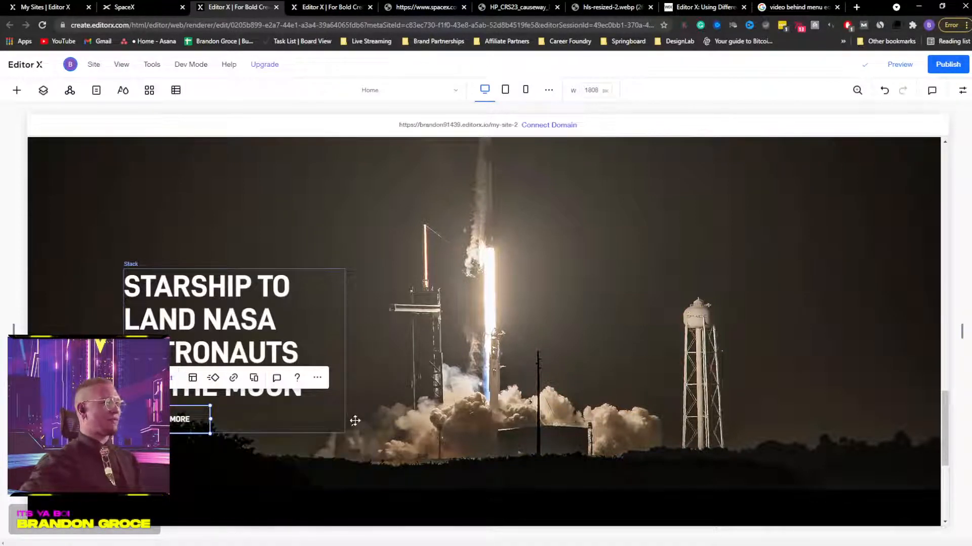
{"action": "left_click", "coordinate": [357, 224]}
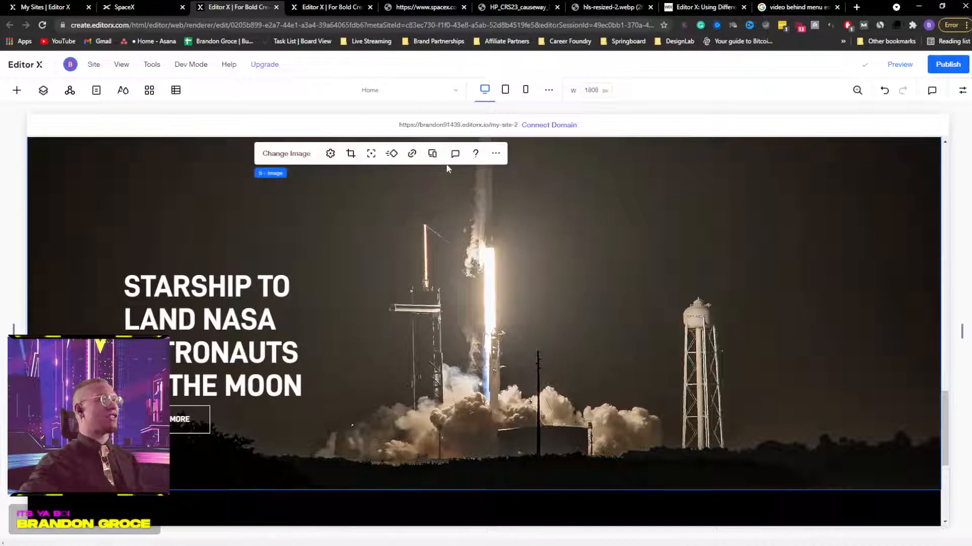
Step: Move the hero section's text container rightward and align its text stack with the left edge of the SpaceX logo
{"action": "scroll", "coordinate": [702, 357], "scroll_direction": "up", "scroll_amount": 5}
{"action": "scroll", "coordinate": [707, 354], "scroll_direction": "down", "scroll_amount": 10}
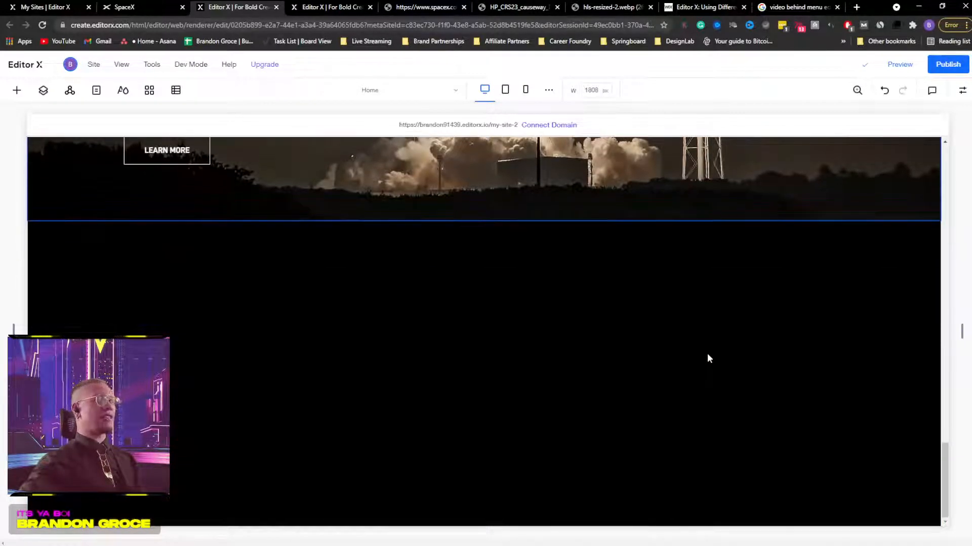
{"action": "scroll", "coordinate": [706, 353], "scroll_direction": "up", "scroll_amount": 8}
{"action": "scroll", "coordinate": [705, 357], "scroll_direction": "up", "scroll_amount": 8}
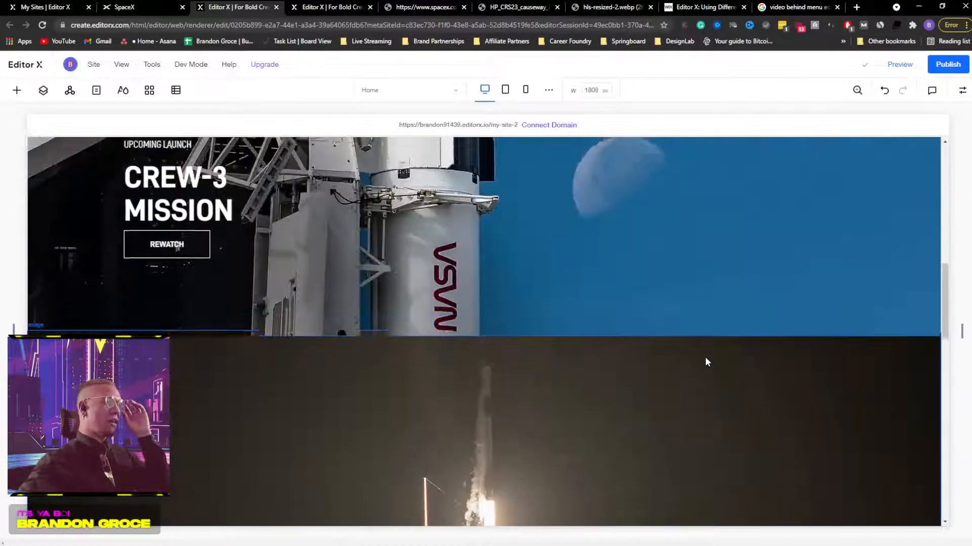
{"action": "scroll", "coordinate": [705, 361], "scroll_direction": "up", "scroll_amount": 2}
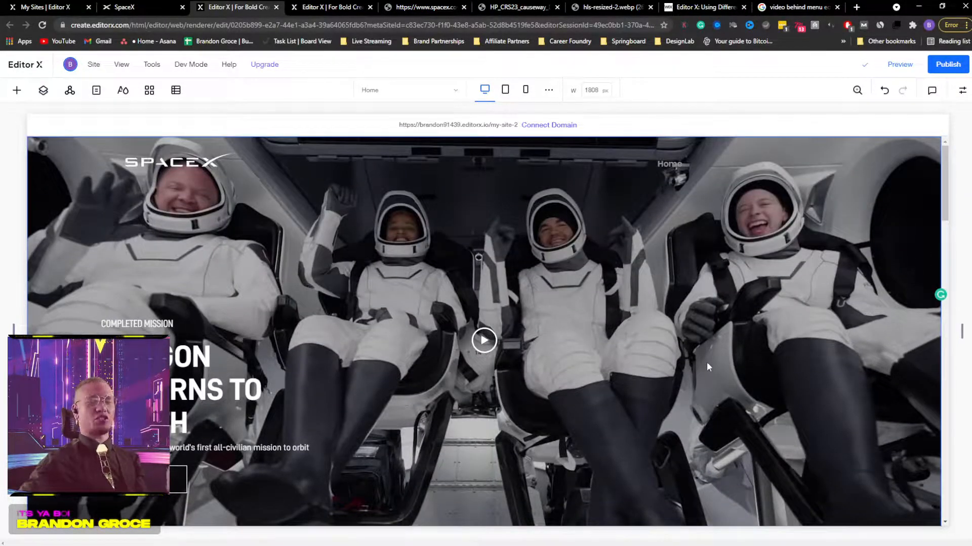
{"action": "left_click", "coordinate": [175, 162]}
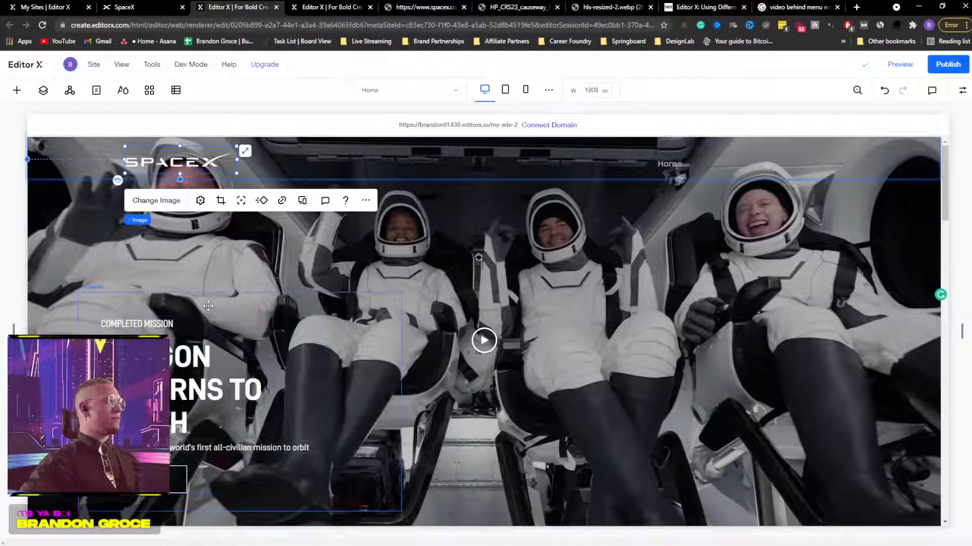
{"action": "left_click", "coordinate": [85, 329]}
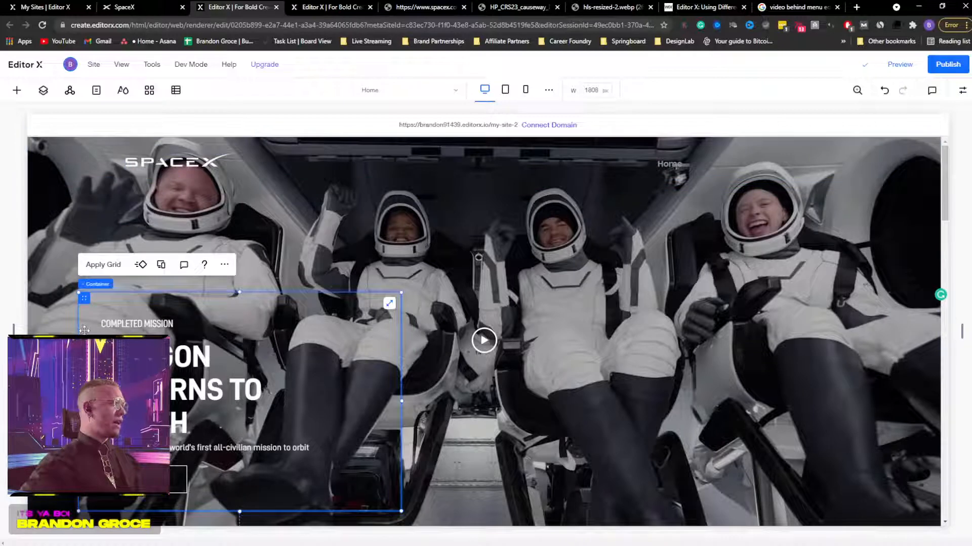
{"action": "left_click_drag", "start_coordinate": [84, 330], "coordinate": [132, 326]}
{"action": "left_click", "coordinate": [258, 319]}
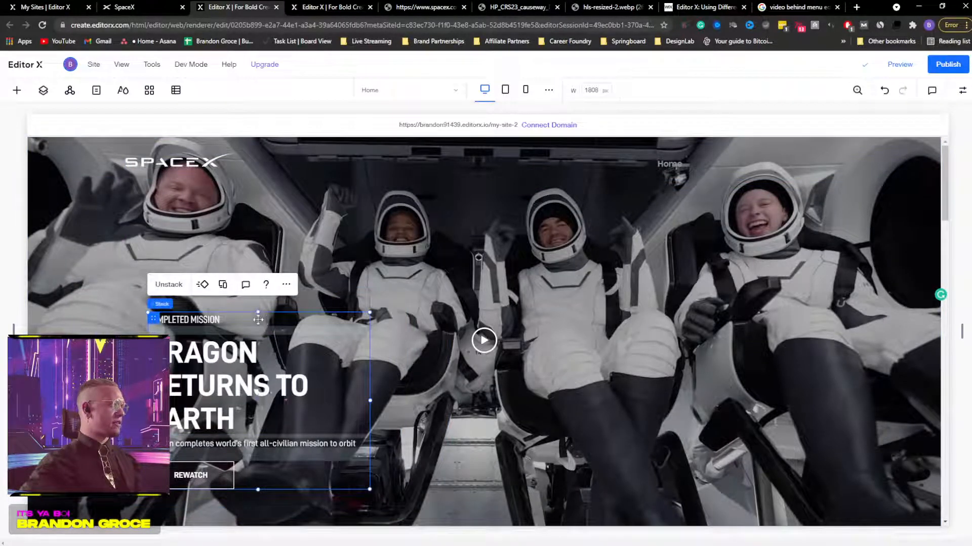
{"action": "left_click_drag", "start_coordinate": [259, 320], "coordinate": [244, 321]}
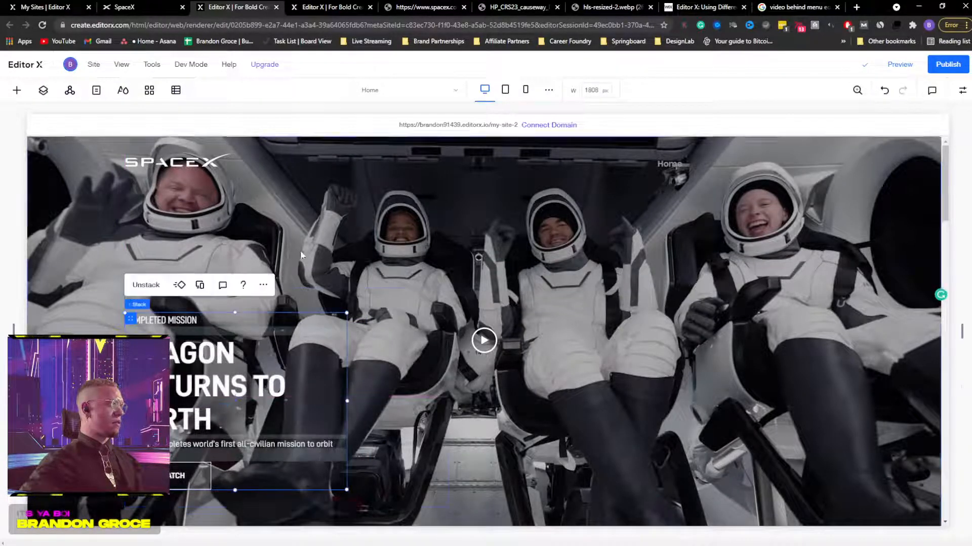
Step: Shift the Crew-3 and CRS-23 text containers rightward to the logo's left edge and align each text stack with its container's left edge
{"action": "scroll", "coordinate": [213, 316], "scroll_direction": "down", "scroll_amount": 8}
{"action": "left_click_drag", "start_coordinate": [176, 312], "coordinate": [199, 314]}
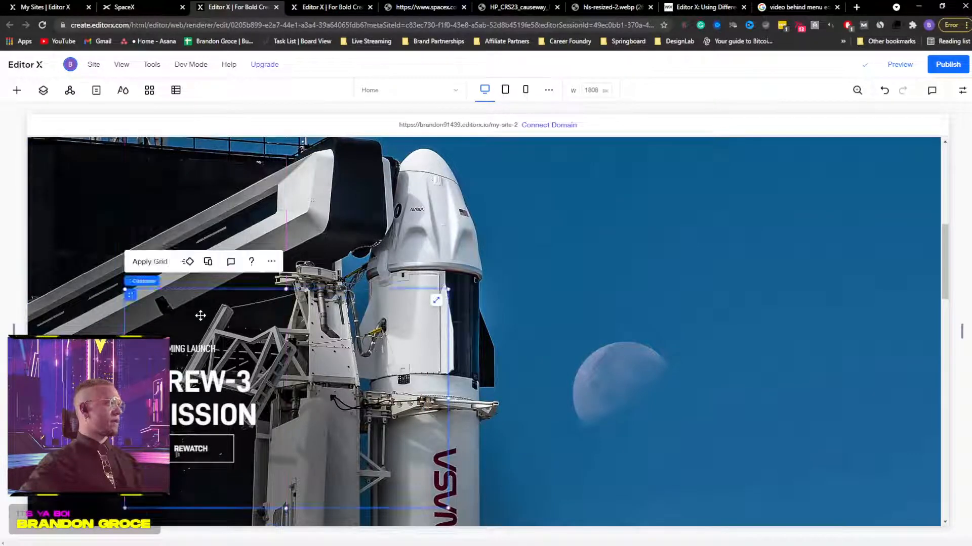
{"action": "scroll", "coordinate": [335, 158], "scroll_direction": "down", "scroll_amount": 3}
{"action": "left_click_drag", "start_coordinate": [335, 158], "coordinate": [330, 162]}
{"action": "scroll", "coordinate": [277, 385], "scroll_direction": "up", "scroll_amount": 3}
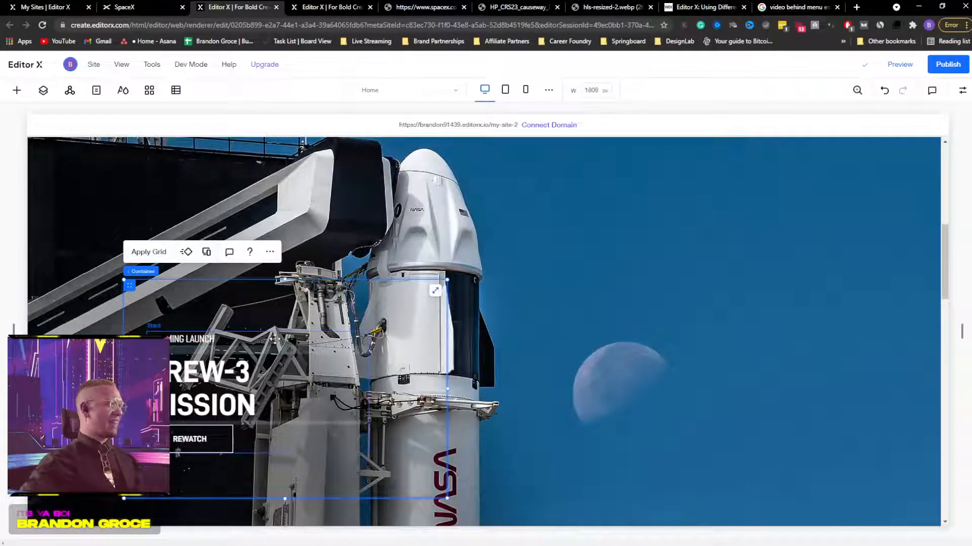
{"action": "left_click_drag", "start_coordinate": [275, 338], "coordinate": [253, 339]}
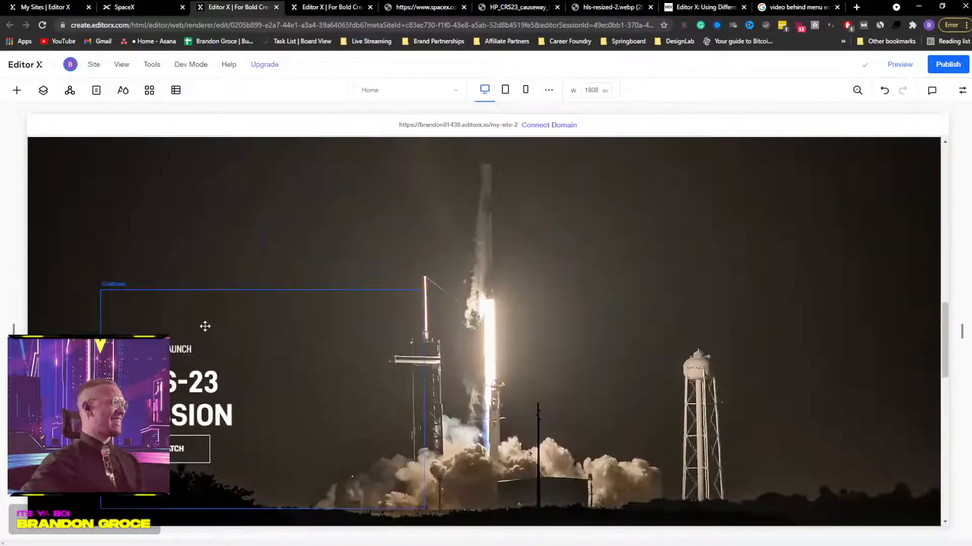
{"action": "left_click_drag", "start_coordinate": [182, 318], "coordinate": [206, 321]}
{"action": "left_click_drag", "start_coordinate": [308, 353], "coordinate": [291, 347]}
Step: Shift the Starship section's text container rightward to the logo's left edge and align its text stack with the container's left edge
{"action": "scroll", "coordinate": [321, 286], "scroll_direction": "down", "scroll_amount": 5}
{"action": "scroll", "coordinate": [321, 285], "scroll_direction": "down", "scroll_amount": 6}
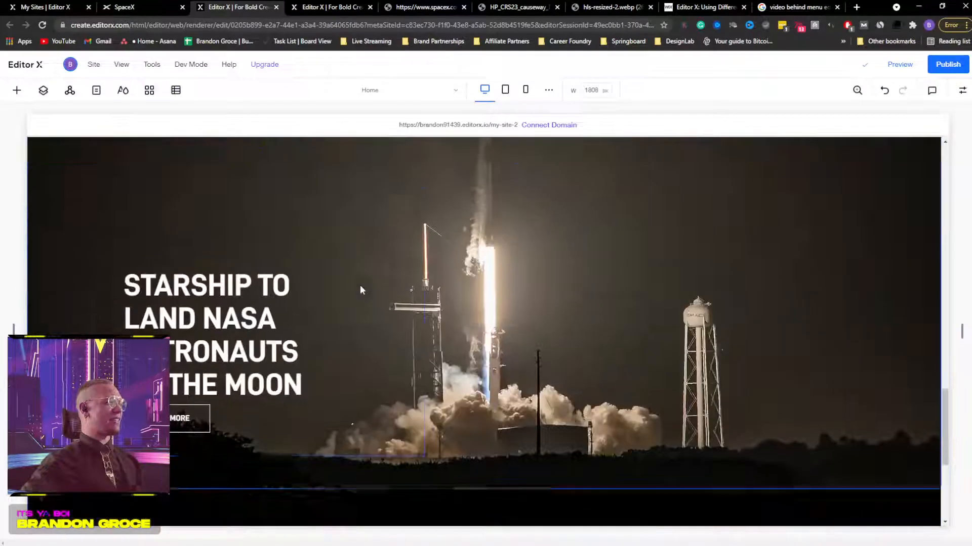
{"action": "scroll", "coordinate": [354, 293], "scroll_direction": "up", "scroll_amount": 3}
{"action": "left_click", "coordinate": [172, 294]}
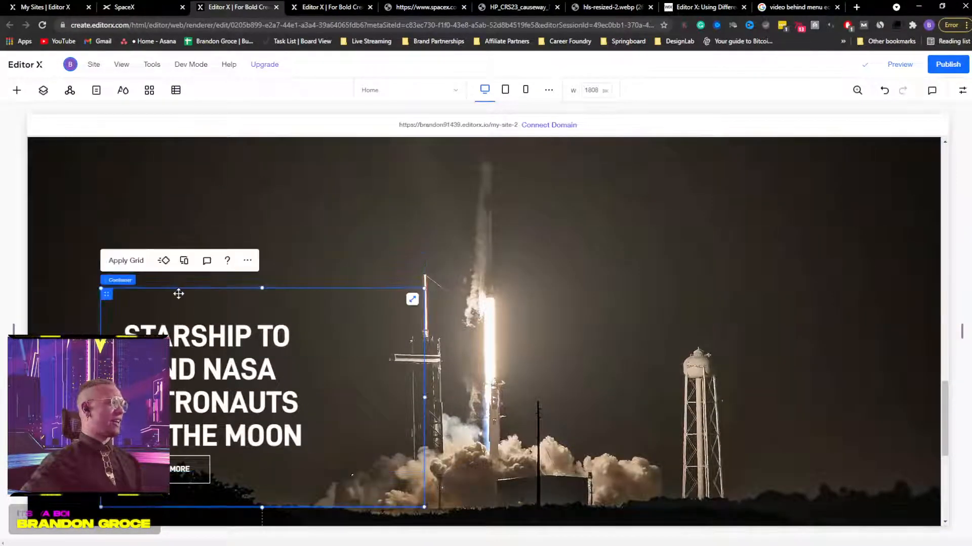
{"action": "left_click_drag", "start_coordinate": [178, 293], "coordinate": [196, 295]}
{"action": "left_click", "coordinate": [262, 332]}
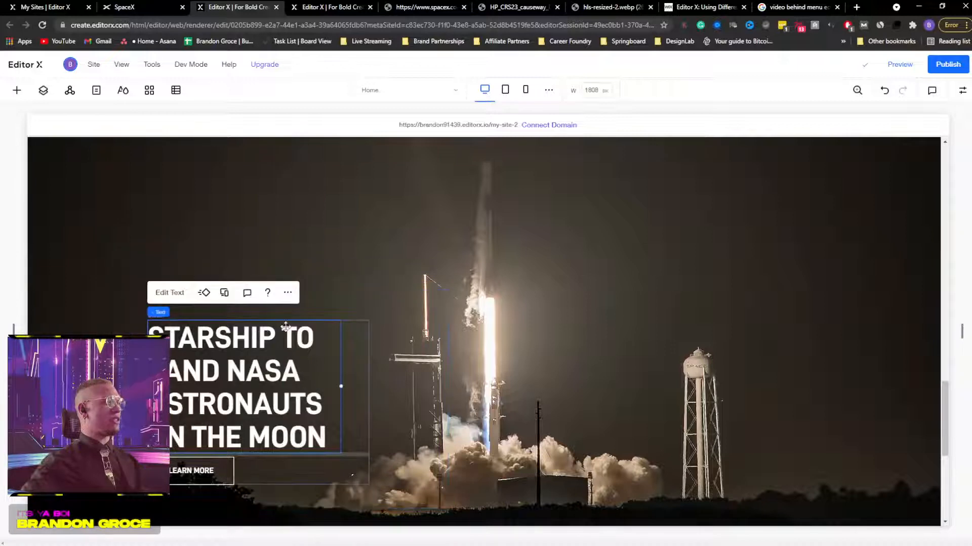
{"action": "left_click", "coordinate": [309, 317]}
{"action": "left_click", "coordinate": [358, 340]}
{"action": "left_click_drag", "start_coordinate": [357, 340], "coordinate": [335, 339]}
Step: Replace the Starship section's background image with Space X 3.webp from the site files
{"action": "left_click", "coordinate": [329, 237]}
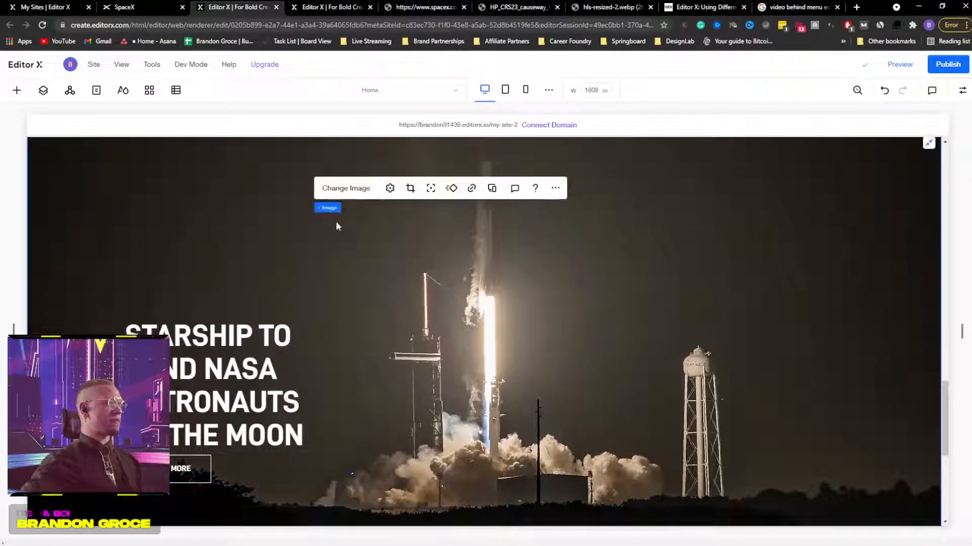
{"action": "scroll", "coordinate": [339, 253], "scroll_direction": "down", "scroll_amount": 5}
{"action": "scroll", "coordinate": [449, 338], "scroll_direction": "up", "scroll_amount": 10}
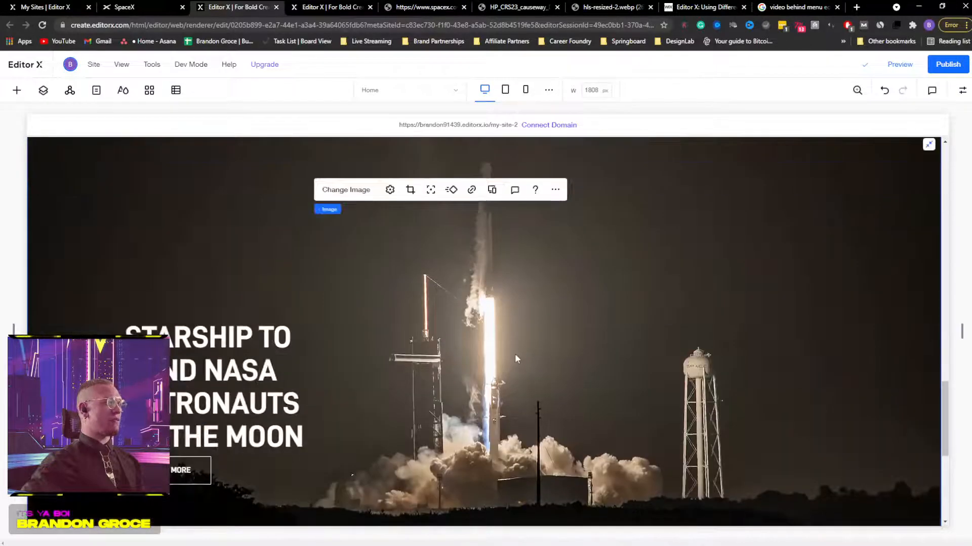
{"action": "left_click", "coordinate": [559, 309]}
{"action": "left_click", "coordinate": [566, 283]}
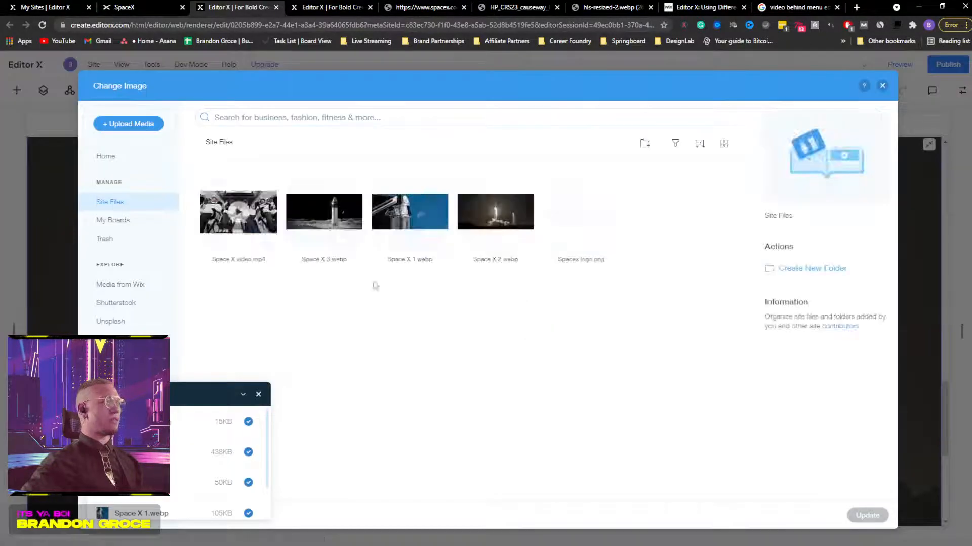
{"action": "left_click", "coordinate": [331, 221]}
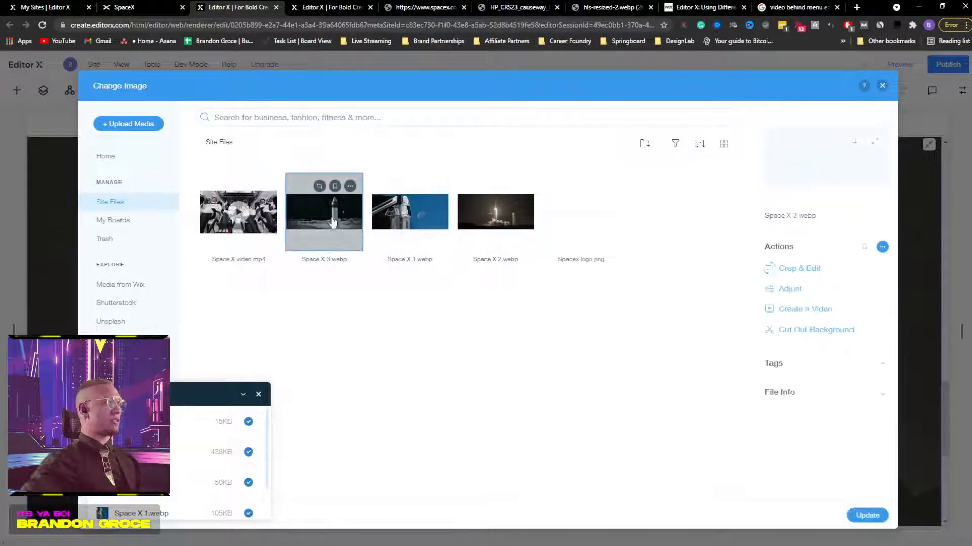
{"action": "left_click", "coordinate": [866, 515]}
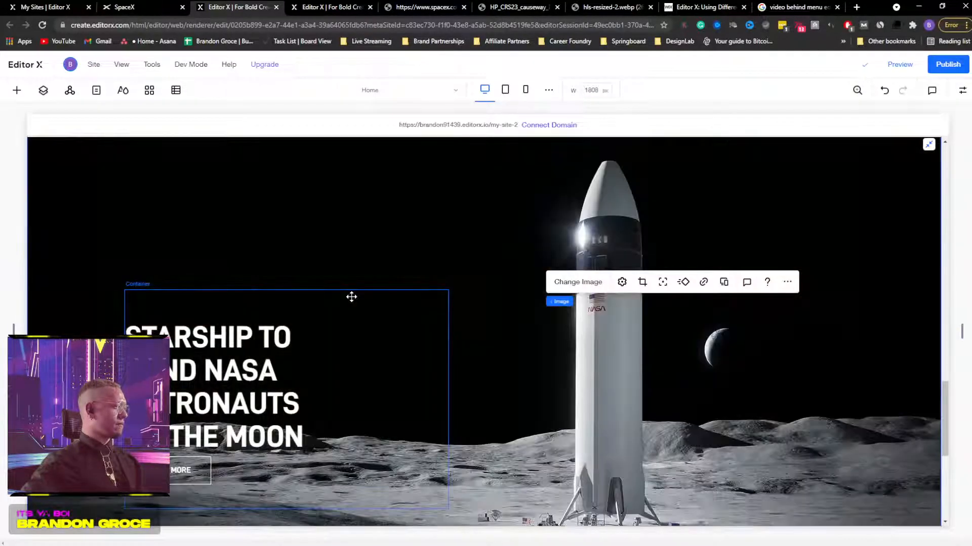
Step: Review the page from the hero to the empty black section, check the SpaceX site's footer, and open the editor's quick-add elements
{"action": "scroll", "coordinate": [353, 299], "scroll_direction": "down", "scroll_amount": 5}
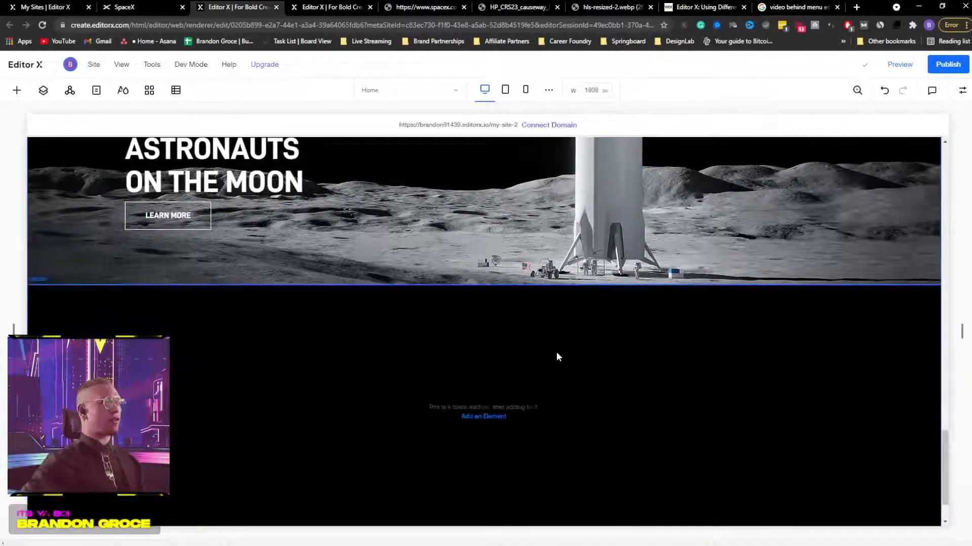
{"action": "scroll", "coordinate": [557, 351], "scroll_direction": "up", "scroll_amount": 20}
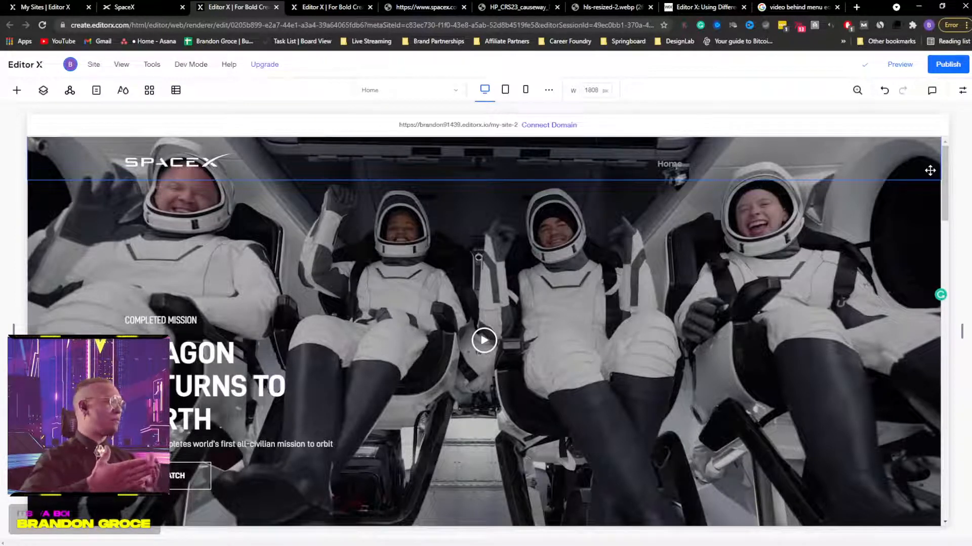
{"action": "scroll", "coordinate": [552, 217], "scroll_direction": "down", "scroll_amount": 10}
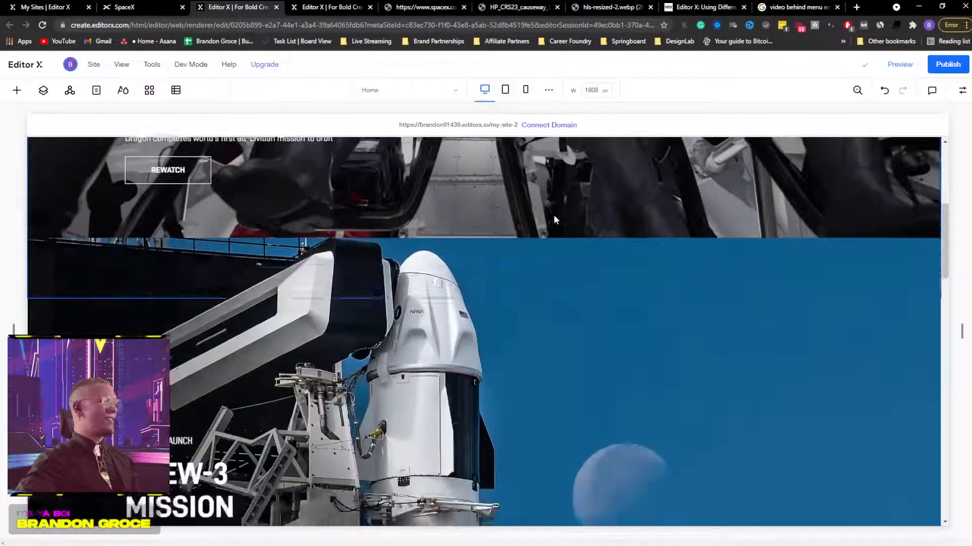
{"action": "scroll", "coordinate": [555, 220], "scroll_direction": "down", "scroll_amount": 15}
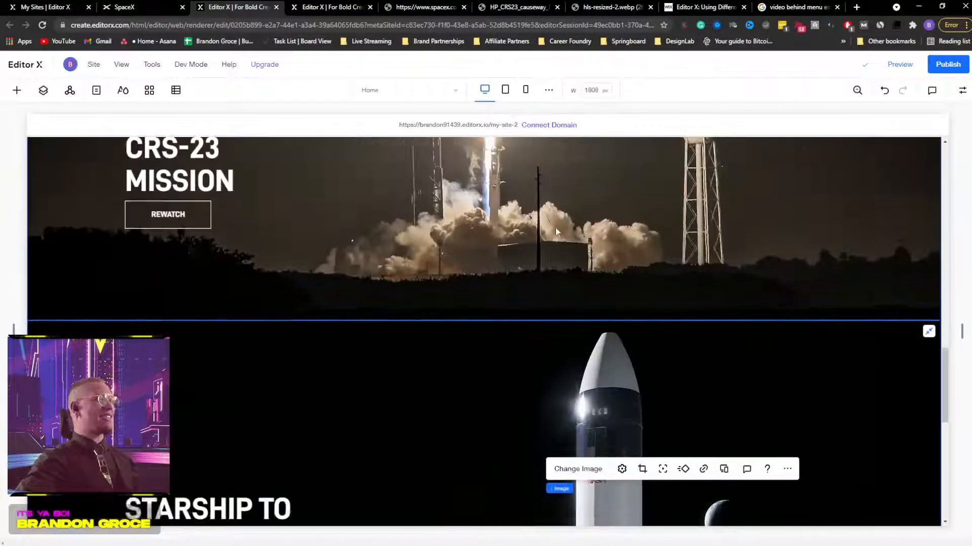
{"action": "scroll", "coordinate": [555, 227], "scroll_direction": "down", "scroll_amount": 6}
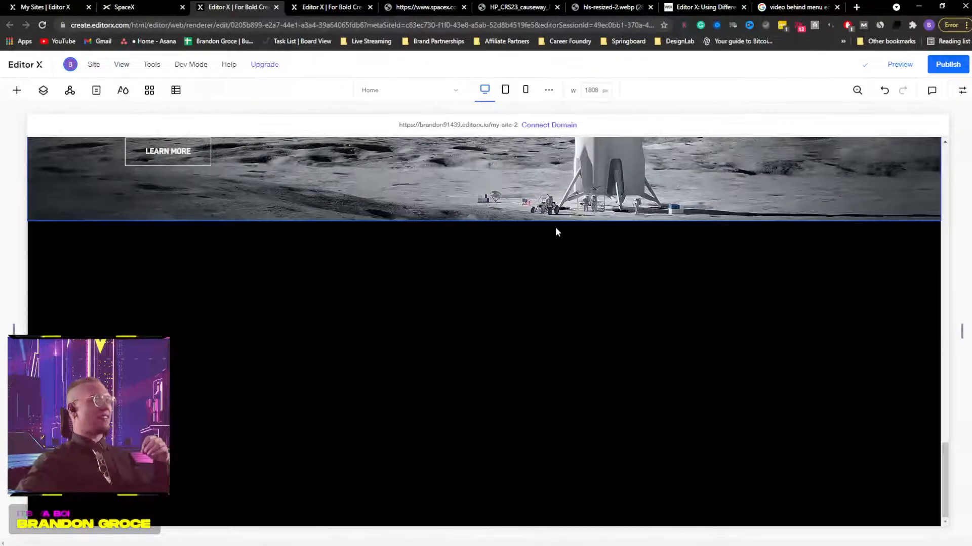
{"action": "scroll", "coordinate": [555, 226], "scroll_direction": "up", "scroll_amount": 5}
{"action": "left_click", "coordinate": [126, 6]}
{"action": "scroll", "coordinate": [438, 343], "scroll_direction": "down", "scroll_amount": 3}
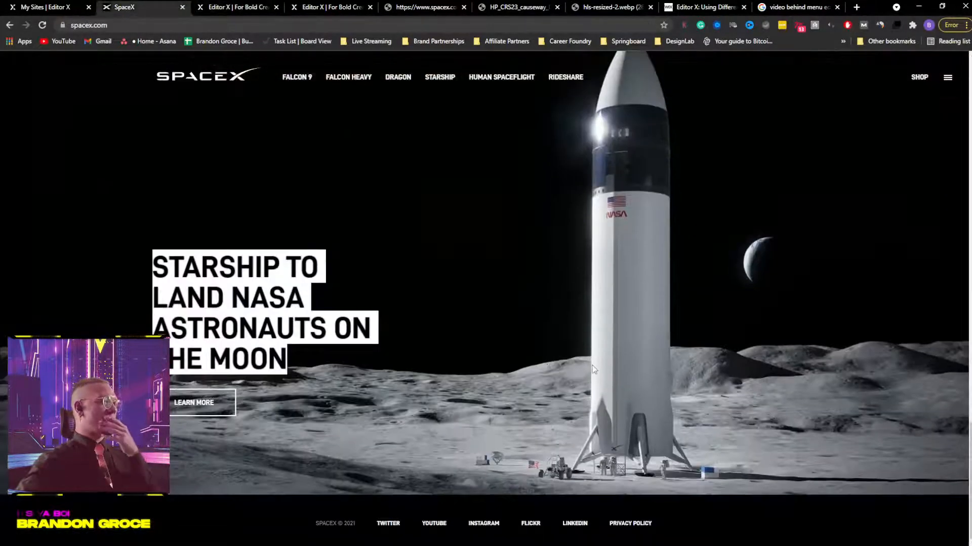
{"action": "left_click", "coordinate": [50, 5]}
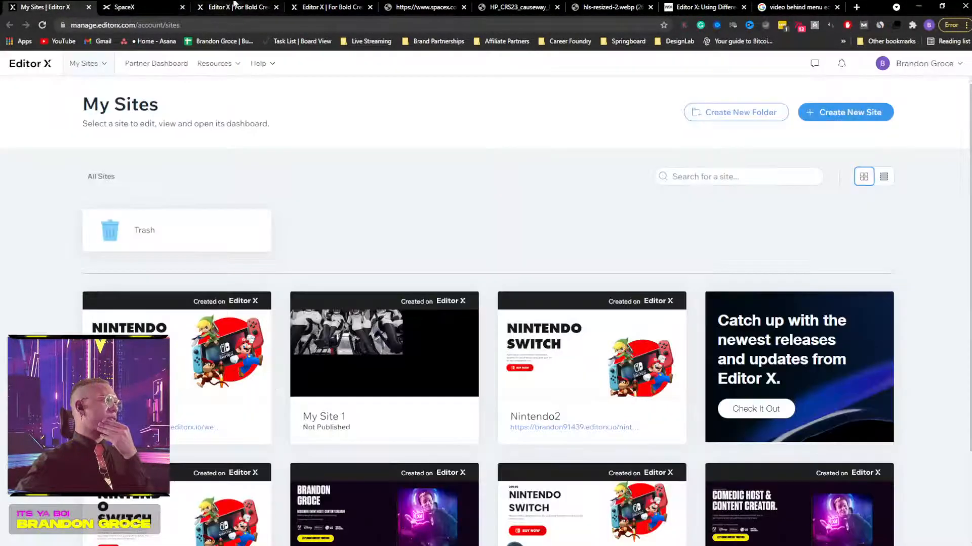
{"action": "left_click", "coordinate": [233, 4]}
{"action": "left_click", "coordinate": [16, 90]}
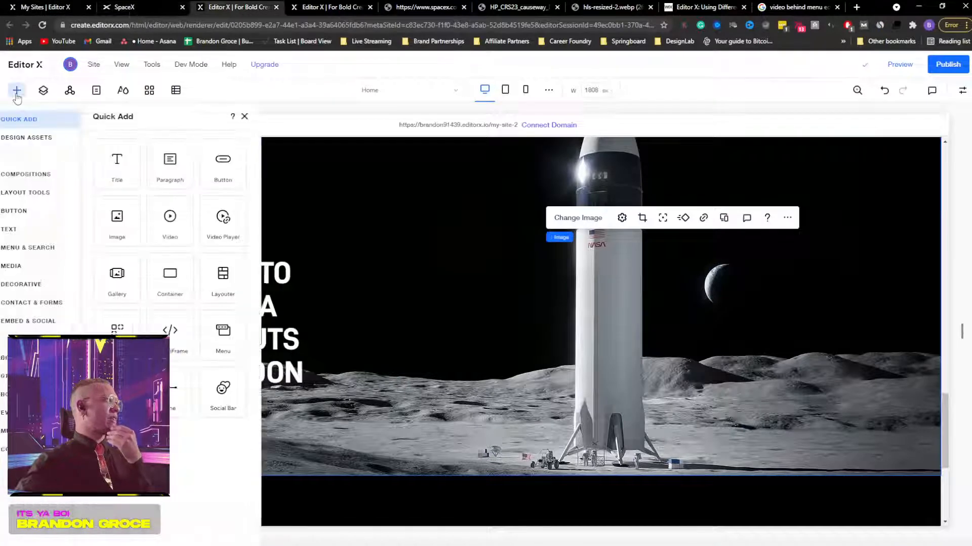
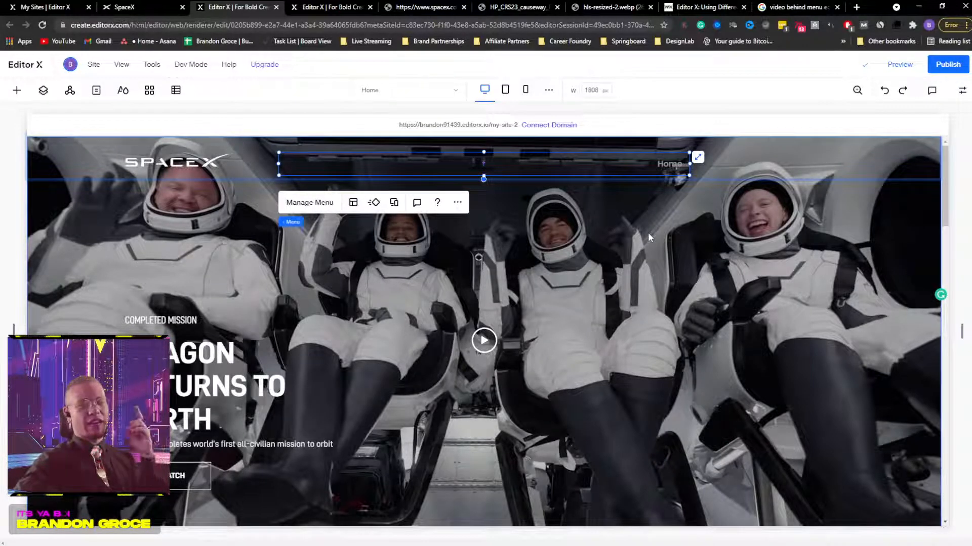
Step: Check the navigation items on the SpaceX site and examine the header menu's Home item and its available options
{"action": "left_click", "coordinate": [306, 201]}
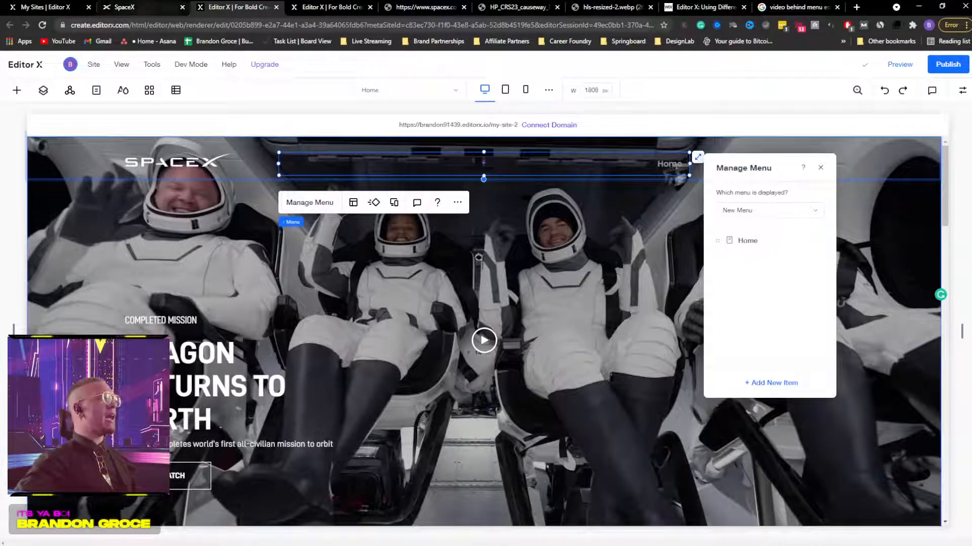
{"action": "left_click", "coordinate": [867, 189]}
{"action": "left_click", "coordinate": [566, 164]}
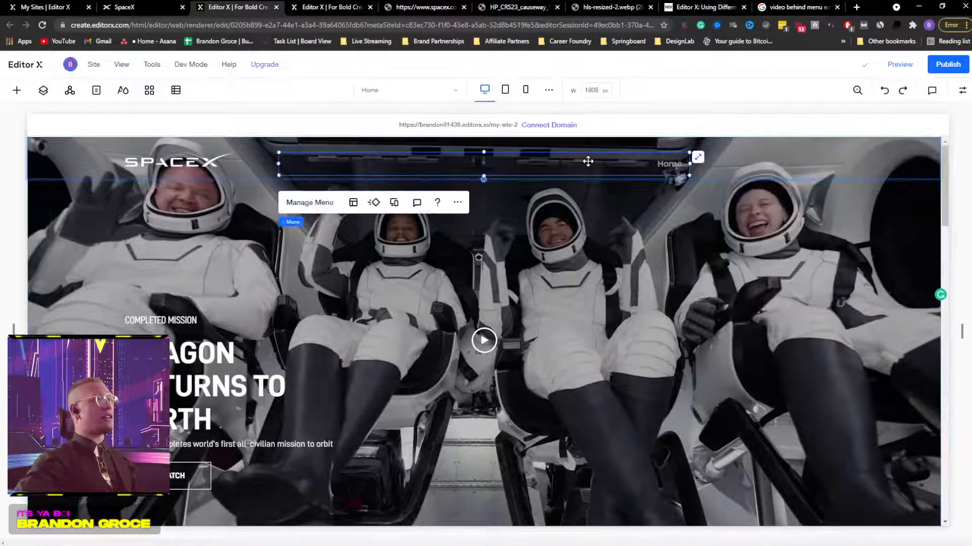
{"action": "left_click", "coordinate": [124, 9]}
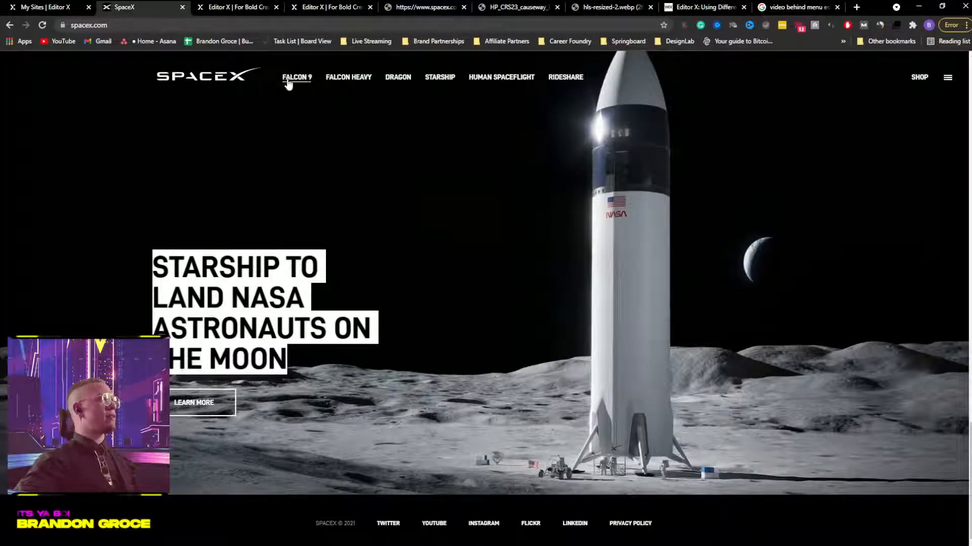
{"action": "left_click", "coordinate": [232, 7]}
{"action": "left_click", "coordinate": [310, 203]}
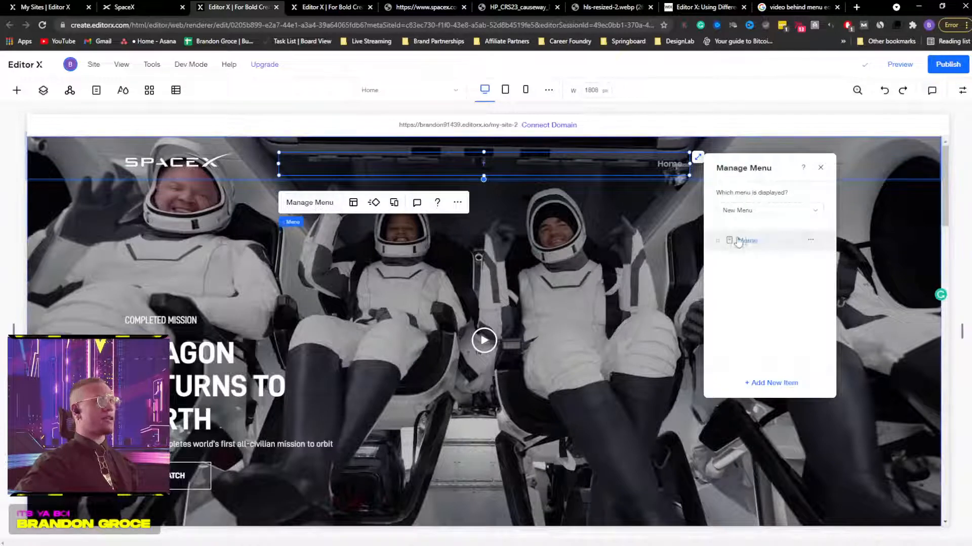
{"action": "left_click", "coordinate": [810, 242]}
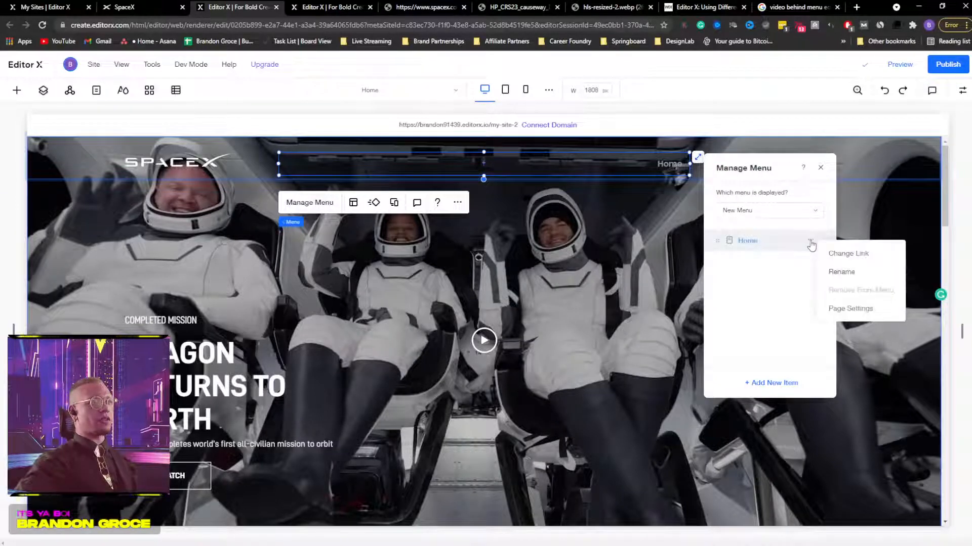
{"action": "left_click", "coordinate": [787, 288]}
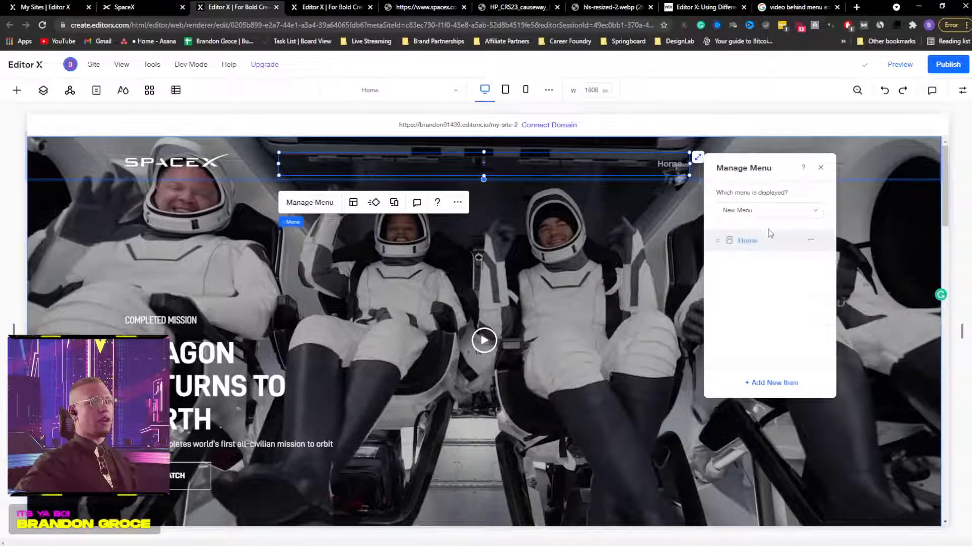
Step: Add a FALCON 9 link item to the header menu, pointing to google.com and opening in a new window
{"action": "left_click", "coordinate": [763, 383]}
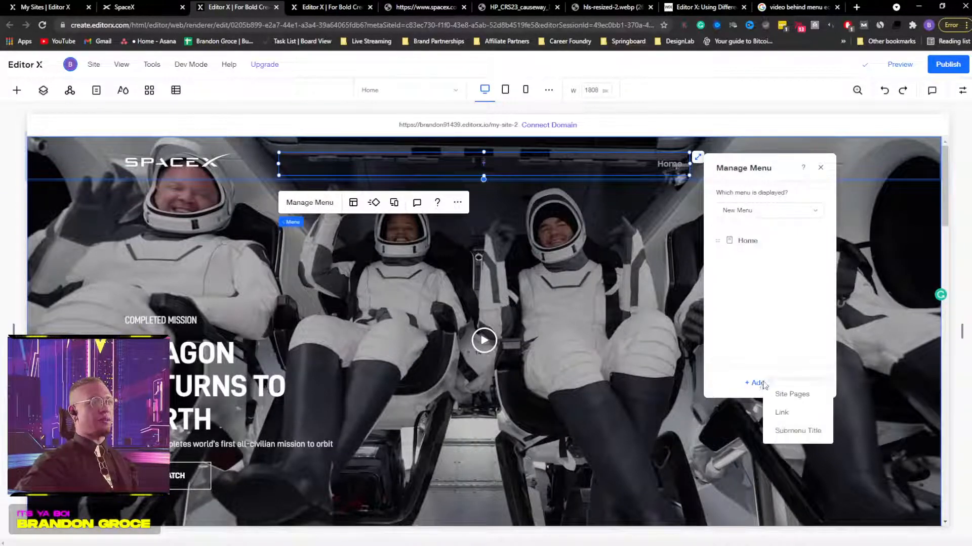
{"action": "left_click", "coordinate": [782, 413]}
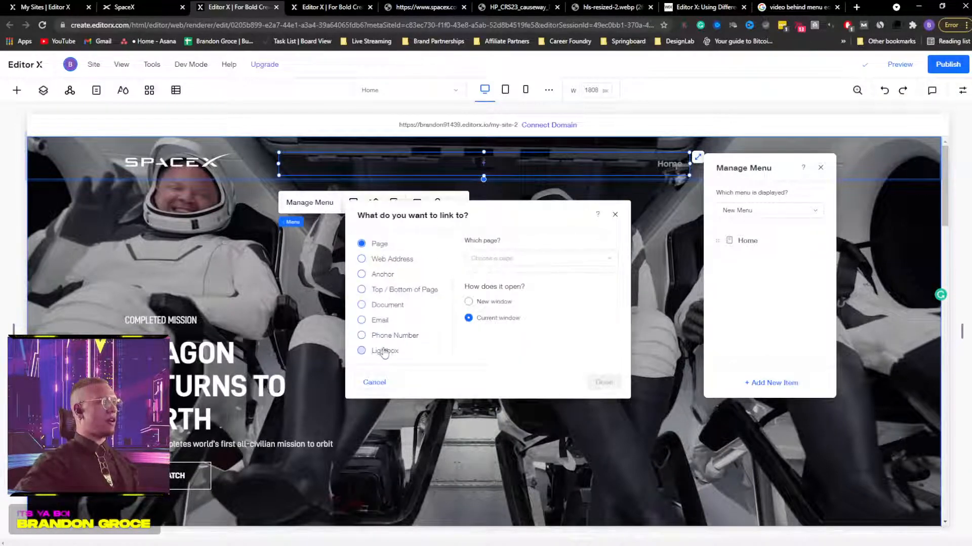
{"action": "left_click", "coordinate": [378, 259]}
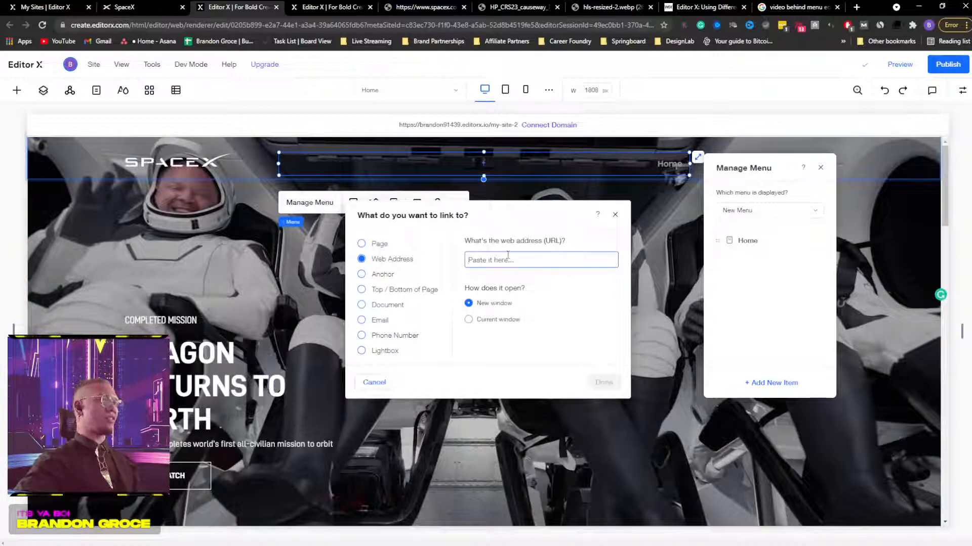
{"action": "type", "text": "gOO"}
{"action": "key", "text": "BackSpace"}
{"action": "key", "text": "BackSpace"}
{"action": "key", "text": "BackSpace"}
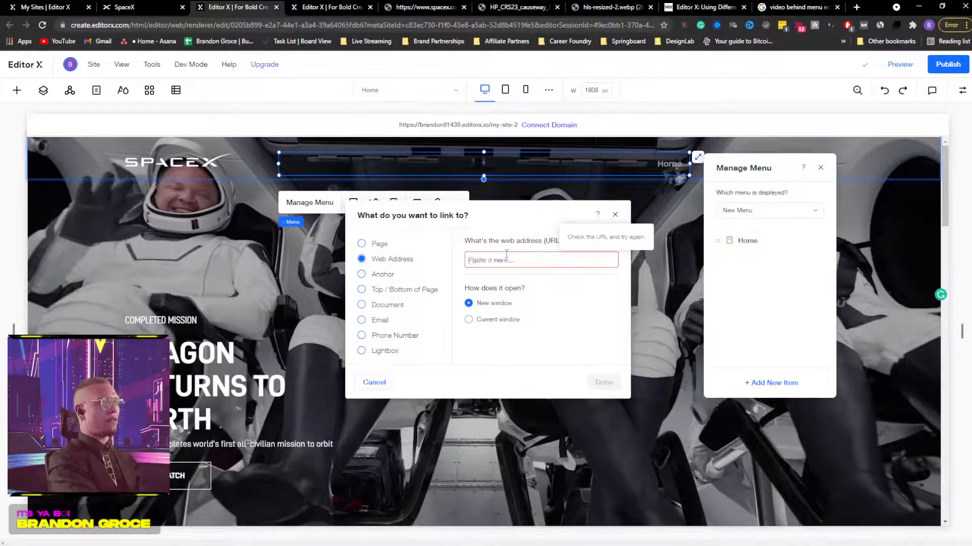
{"action": "type", "text": "google.com"}
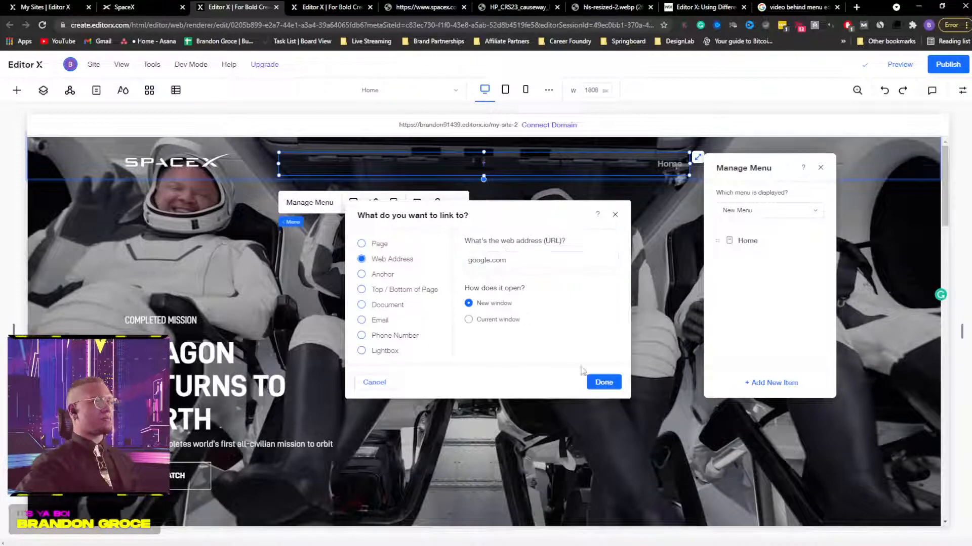
{"action": "left_click", "coordinate": [604, 382]}
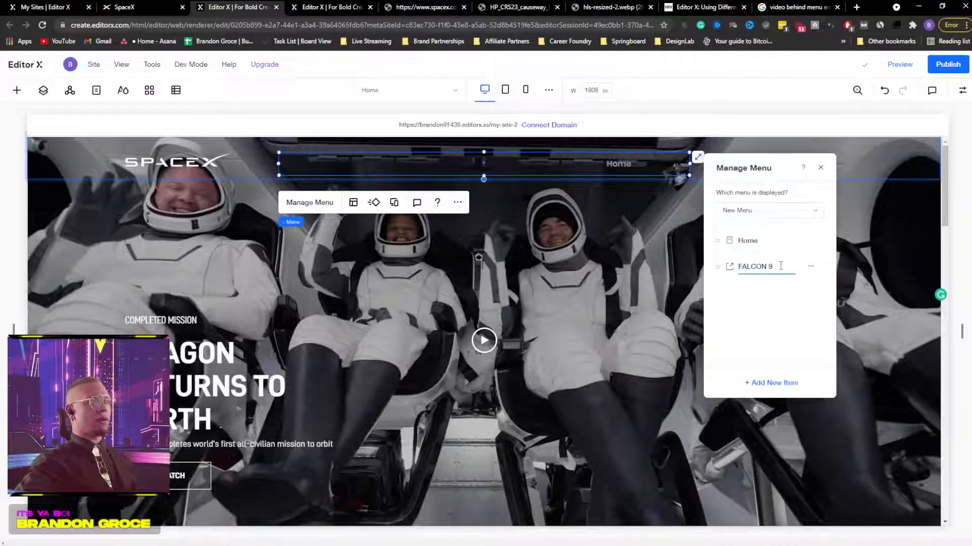
{"action": "left_click", "coordinate": [769, 383]}
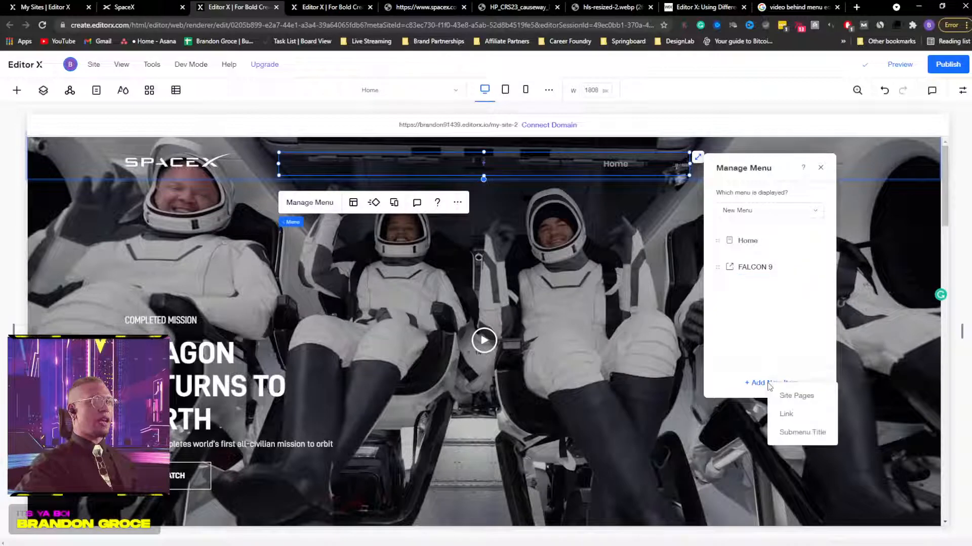
{"action": "left_click", "coordinate": [798, 415]}
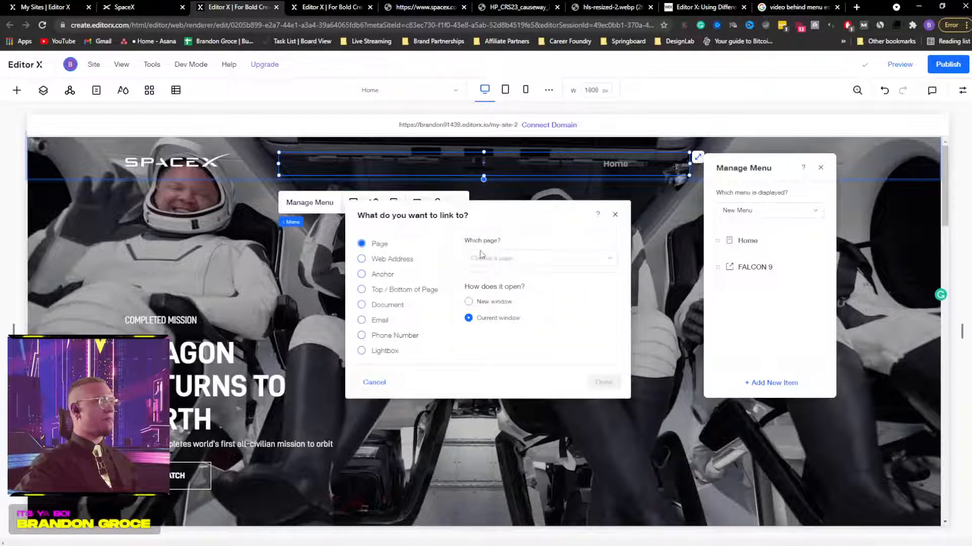
{"action": "left_click", "coordinate": [491, 259]}
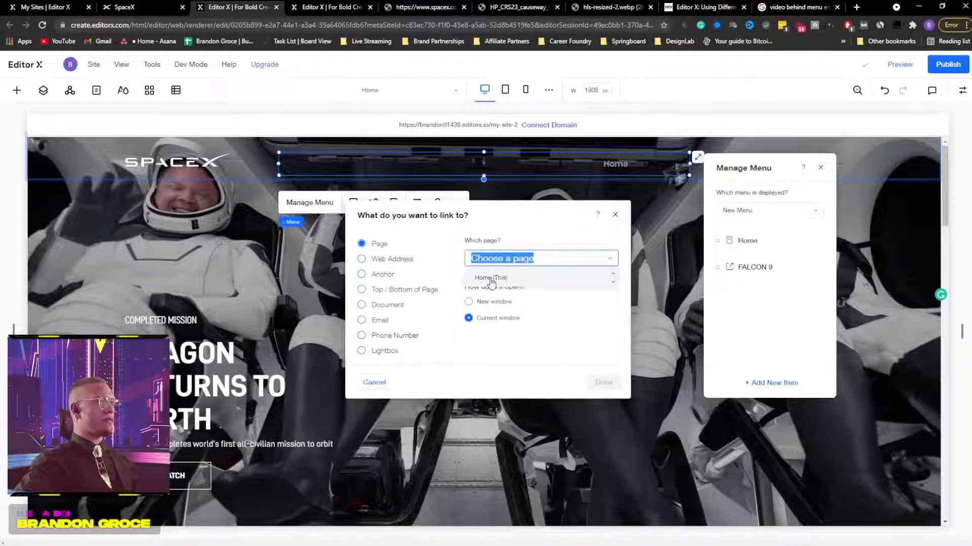
{"action": "left_click", "coordinate": [491, 280]}
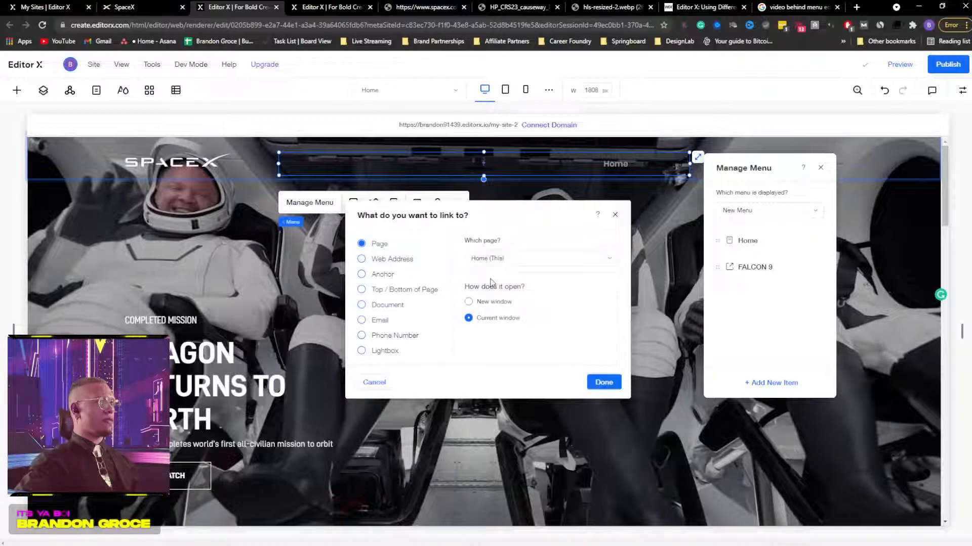
{"action": "left_click", "coordinate": [611, 386]}
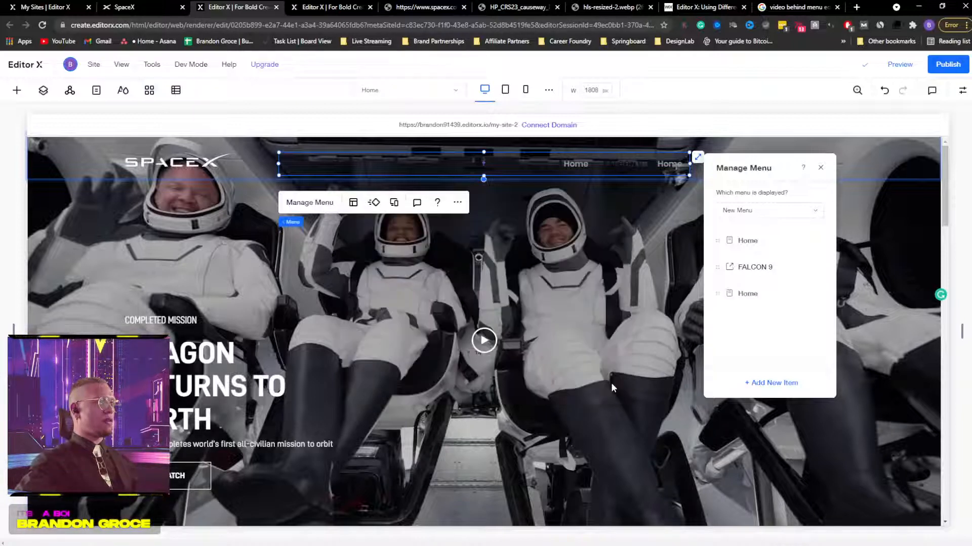
{"action": "left_click", "coordinate": [811, 295]}
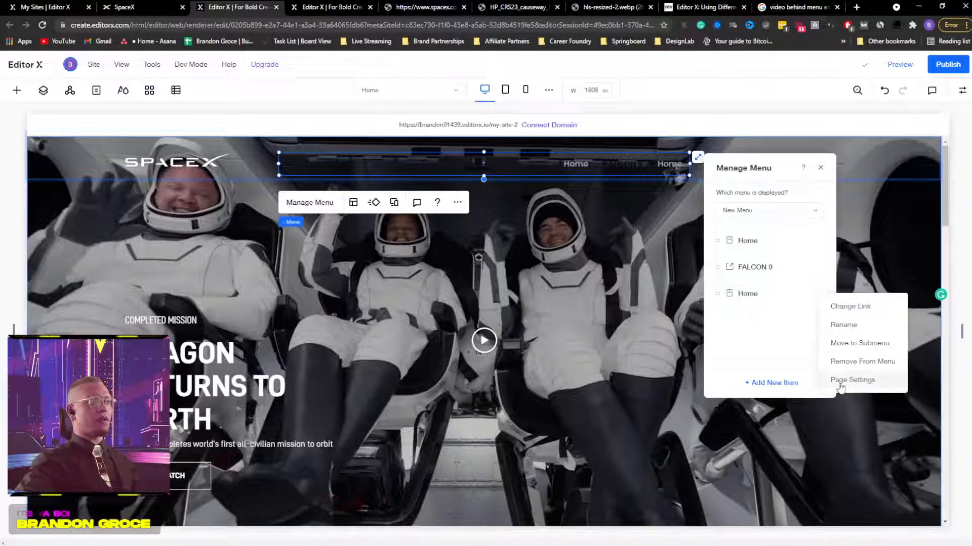
{"action": "left_click", "coordinate": [842, 362]}
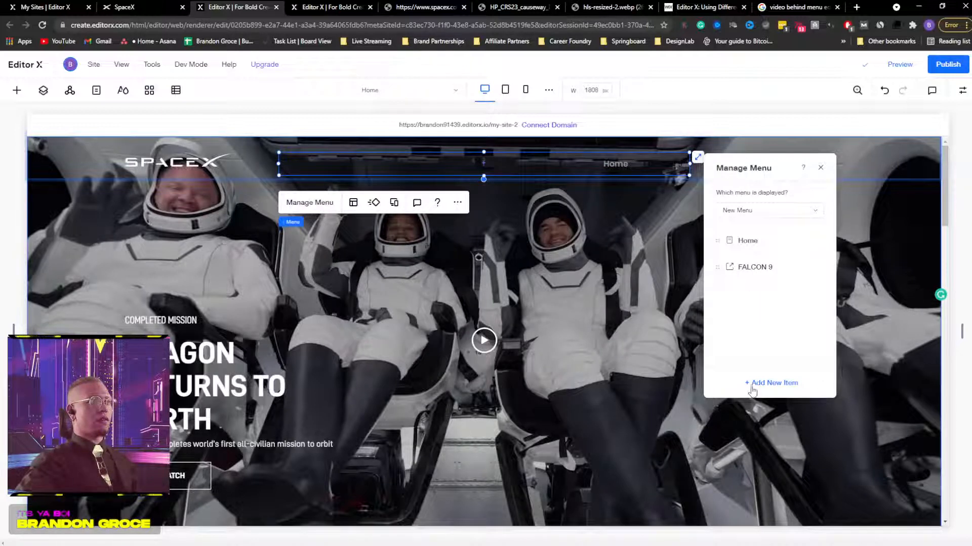
Step: Remove the Home item from the header menu and add a link item to google.com that opens in a new window
{"action": "left_click", "coordinate": [813, 243]}
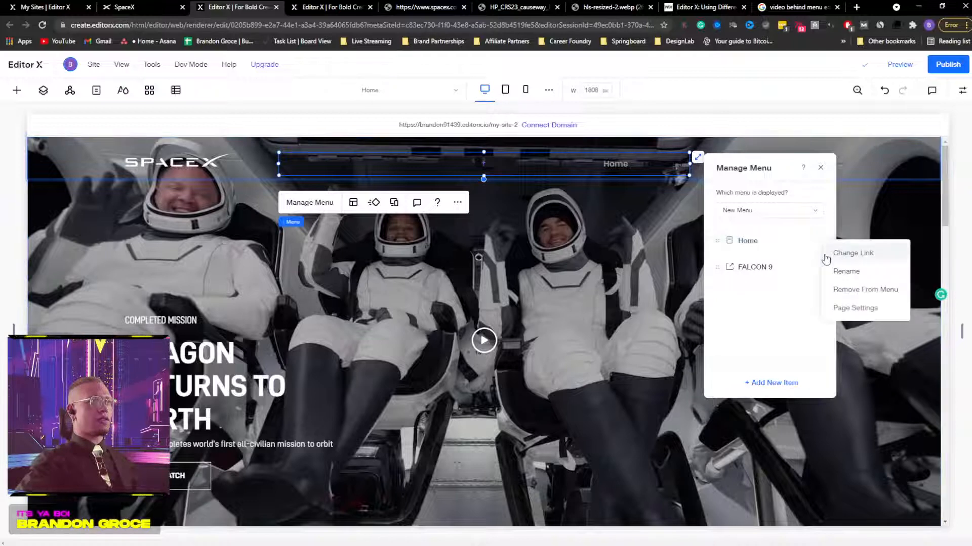
{"action": "left_click", "coordinate": [844, 290]}
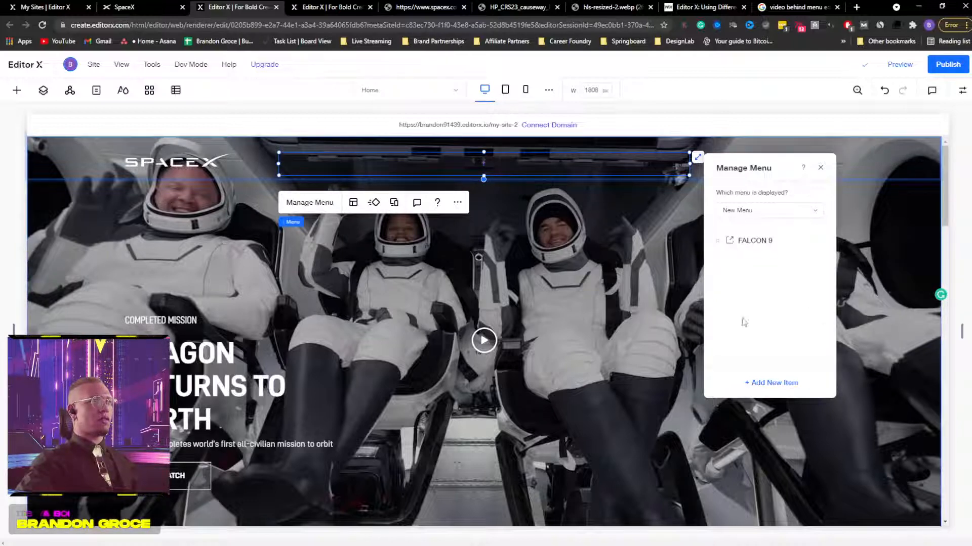
{"action": "left_click", "coordinate": [761, 383]}
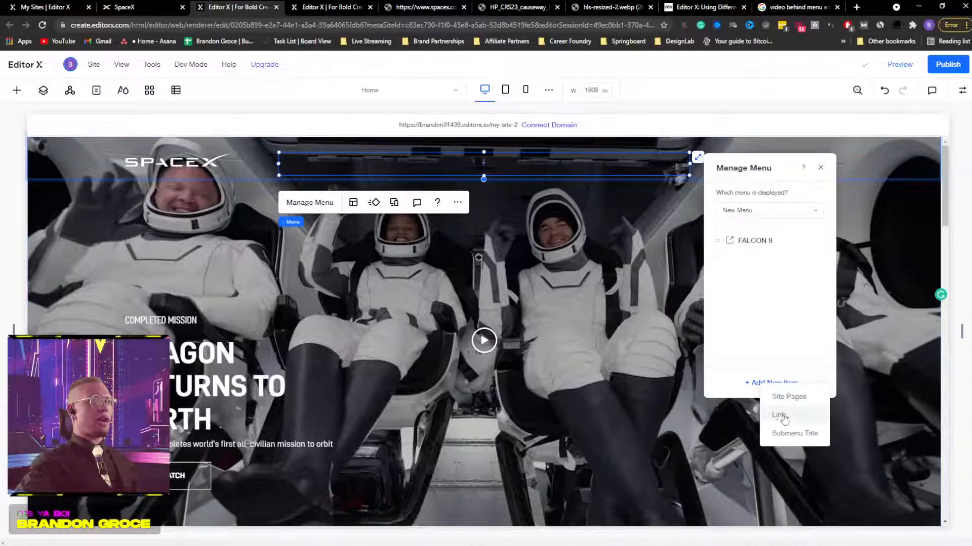
{"action": "left_click", "coordinate": [779, 415]}
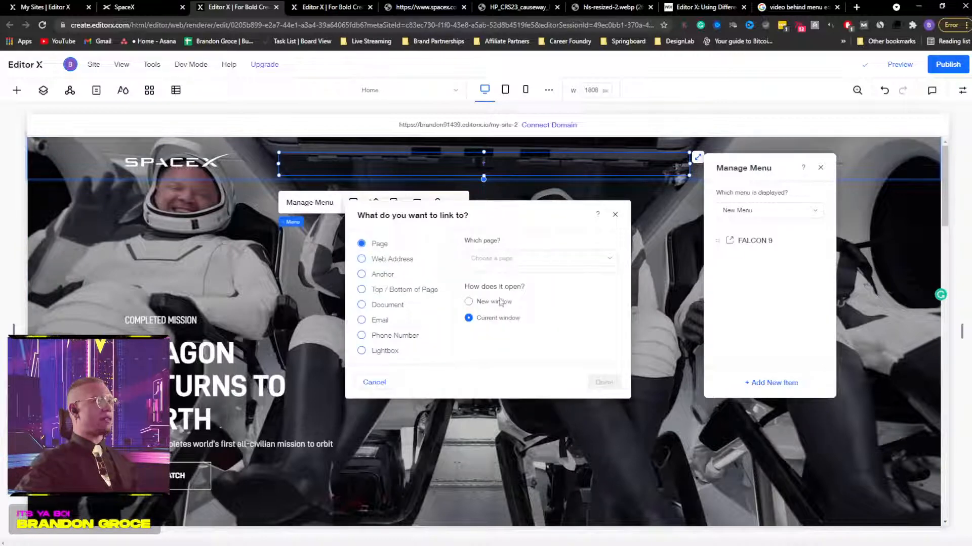
{"action": "left_click", "coordinate": [392, 260]}
{"action": "left_click", "coordinate": [489, 256]}
{"action": "type", "text": "go"}
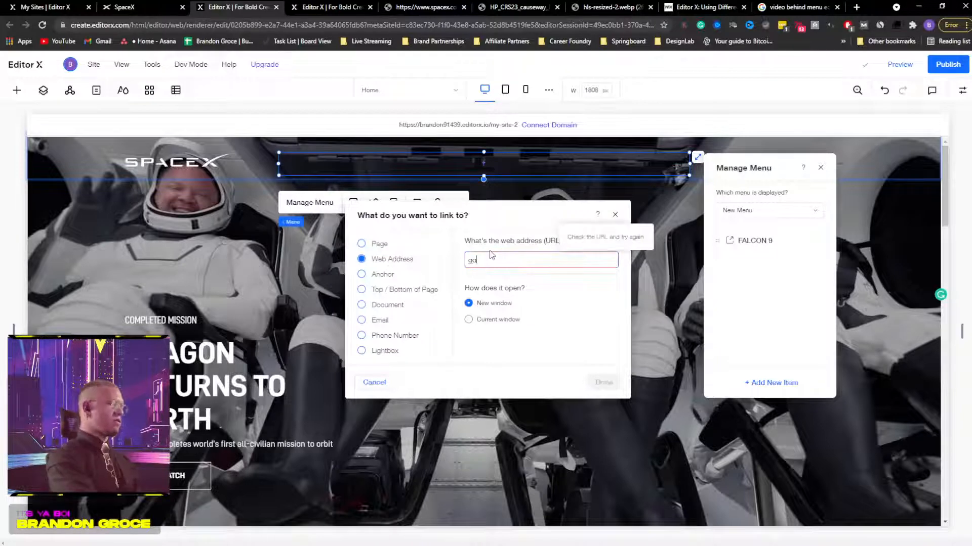
{"action": "type", "text": "ogle.com"}
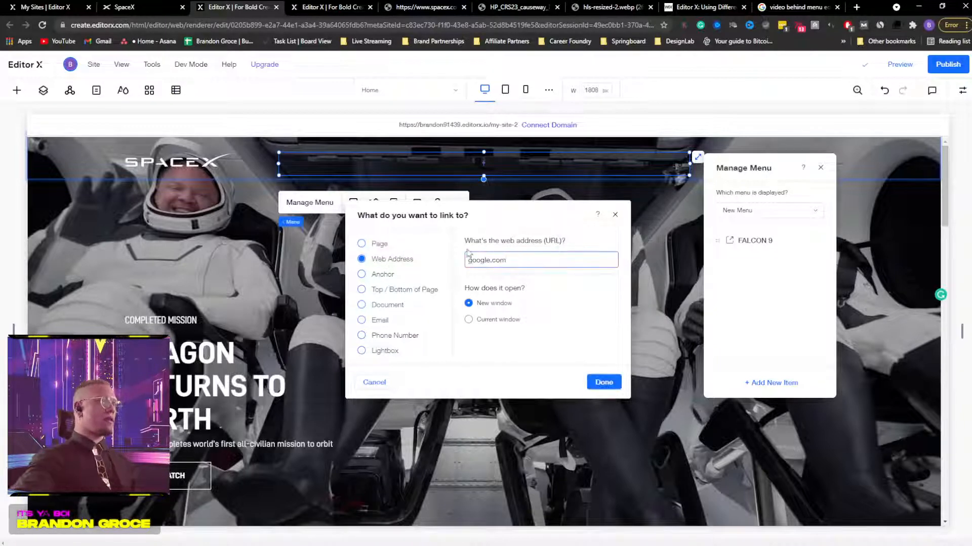
{"action": "left_click", "coordinate": [604, 382]}
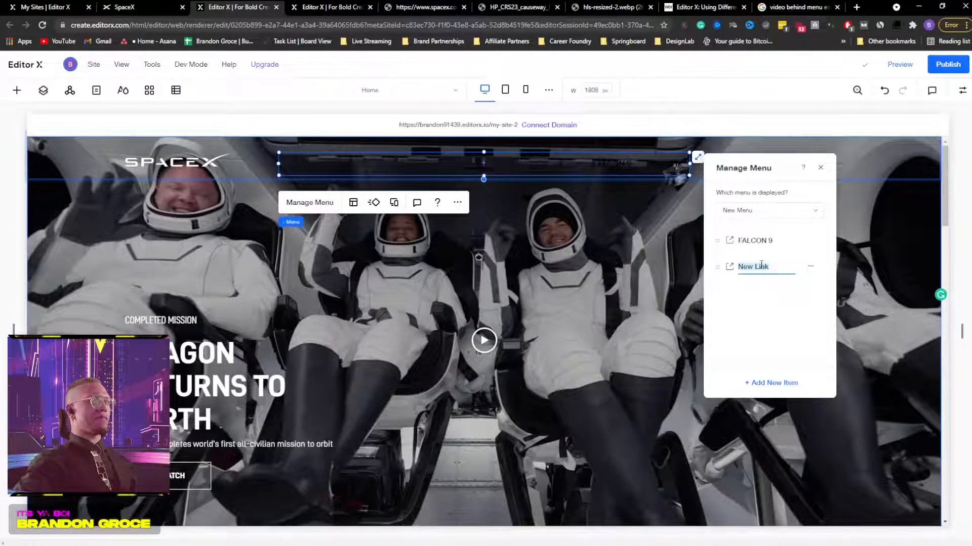
Step: Copy the second navigation item's name from the SpaceX site and rename the new menu link as FALCON HEAVY
{"action": "left_click", "coordinate": [129, 7]}
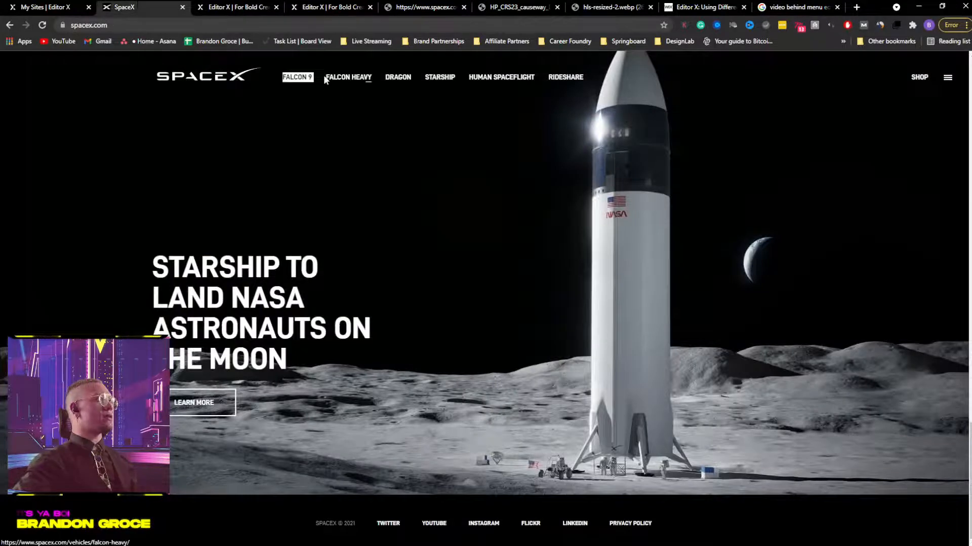
{"action": "left_click", "coordinate": [199, 5]}
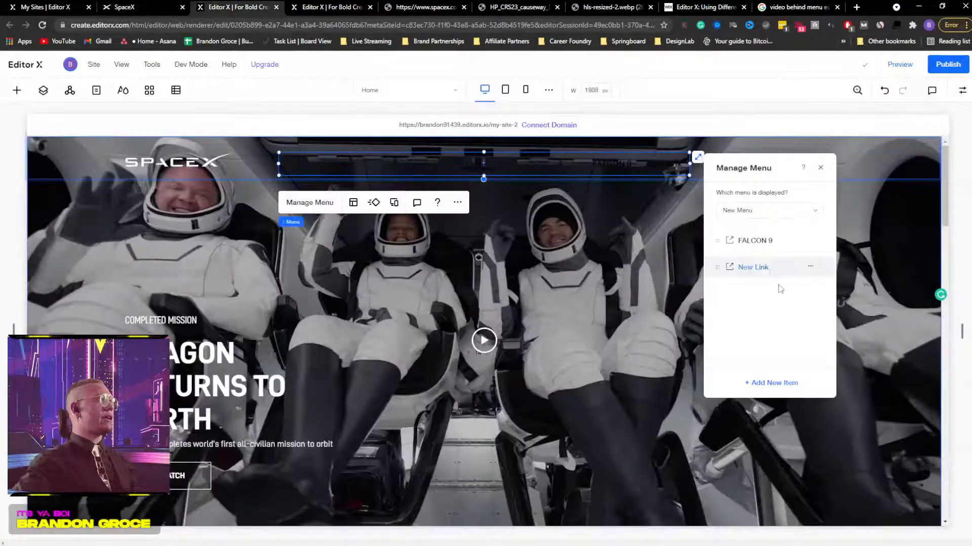
{"action": "double_click", "coordinate": [750, 266]}
{"action": "type", "text": "FALCON HEAVY"}
{"action": "key", "text": "Return"}
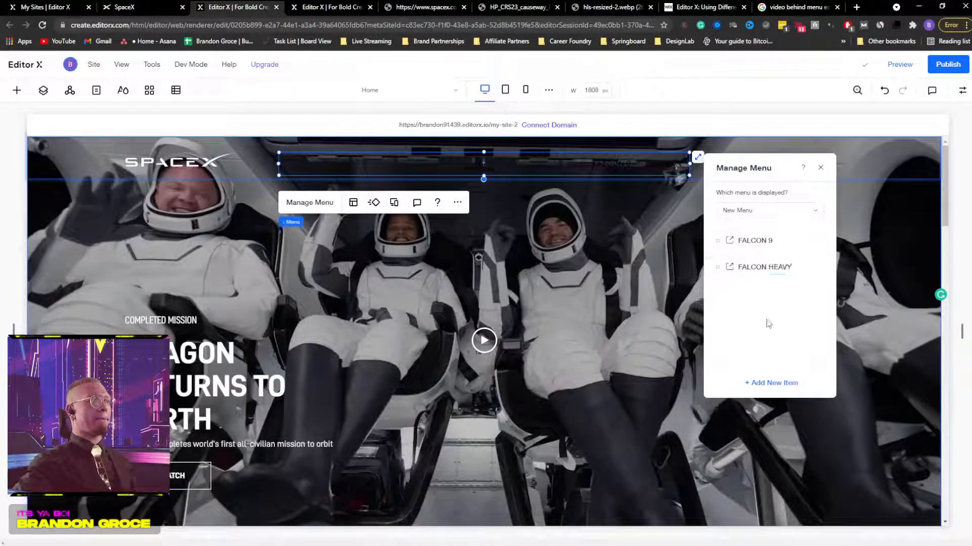
Step: Add a third link item to the header menu, pointing to the web address google.com and opening in a new window
{"action": "left_click", "coordinate": [751, 385]}
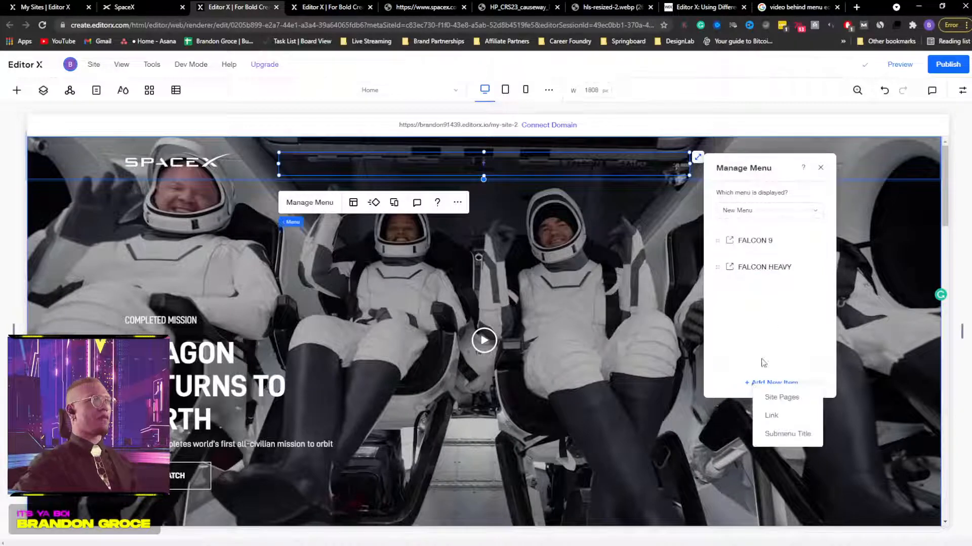
{"action": "left_click", "coordinate": [772, 416]}
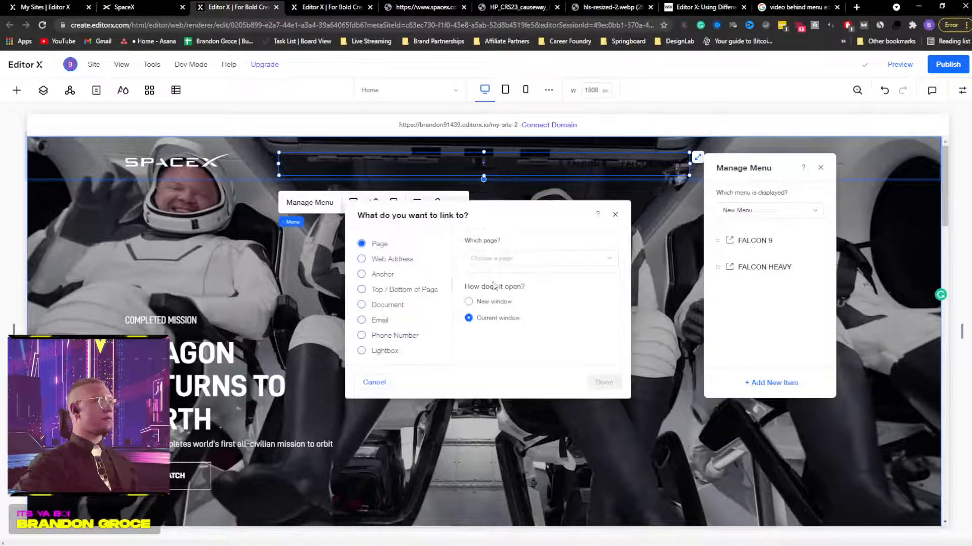
{"action": "left_click", "coordinate": [497, 261]}
{"action": "left_click", "coordinate": [497, 261]}
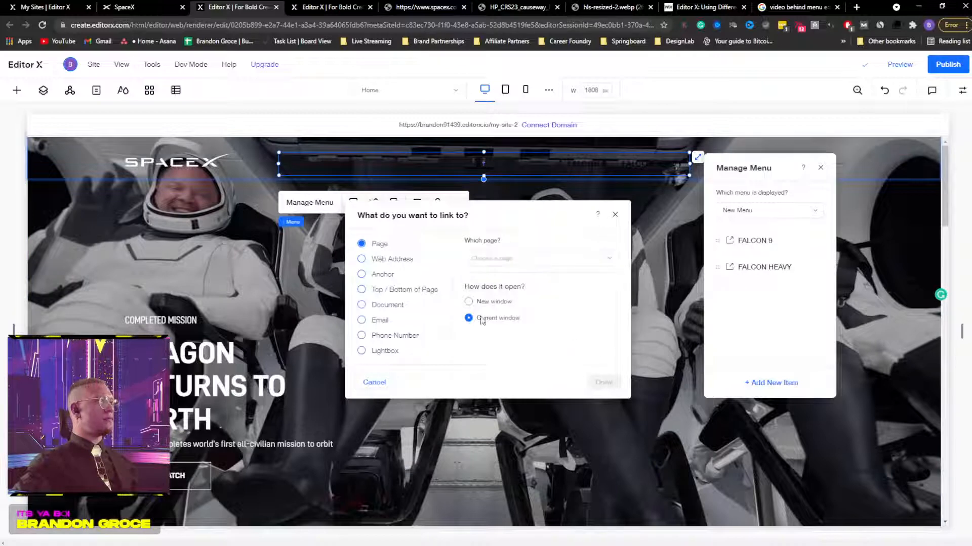
{"action": "left_click", "coordinate": [392, 260]}
{"action": "type", "text": "#"}
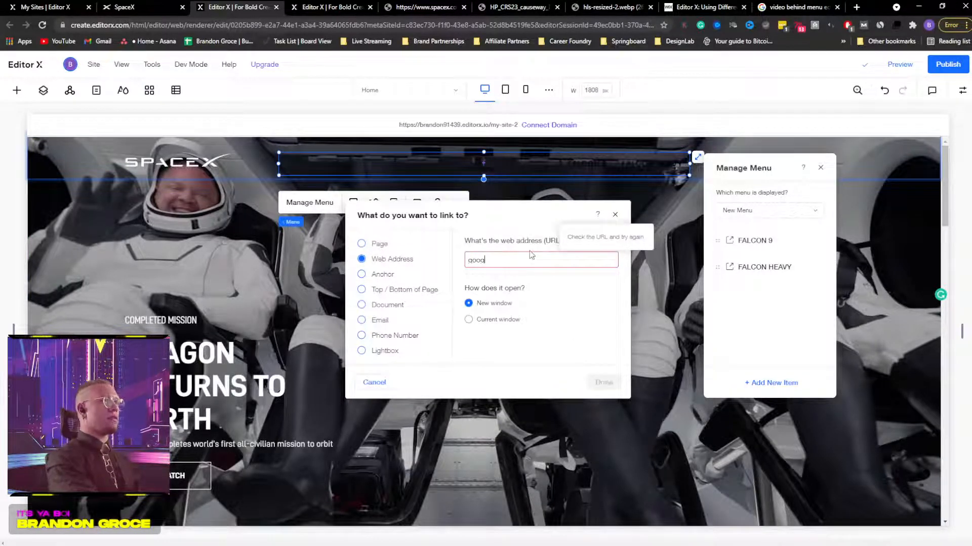
{"action": "type", "text": "google.com"}
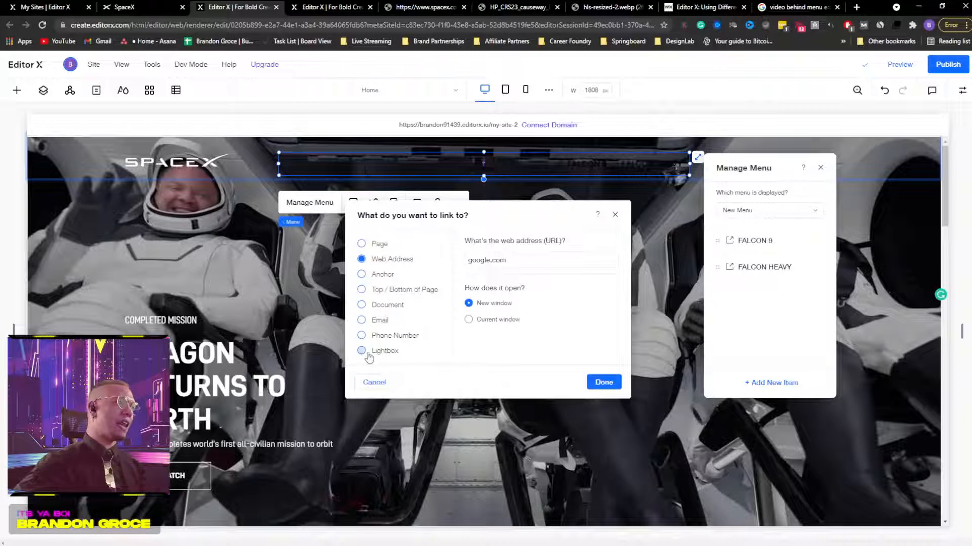
{"action": "left_click", "coordinate": [602, 383]}
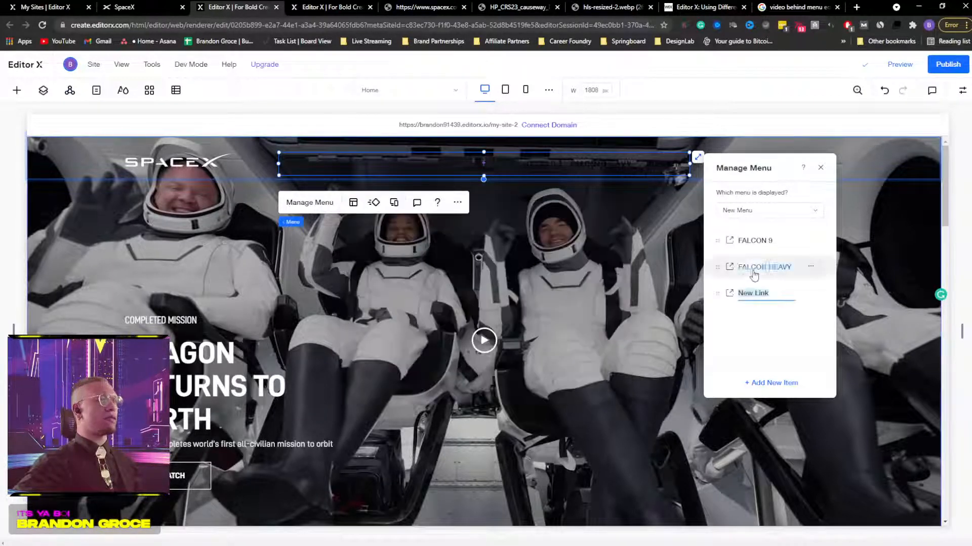
Step: Rename the third menu link as DRAGON, taking the name from the SpaceX site's navigation
{"action": "left_click", "coordinate": [134, 8]}
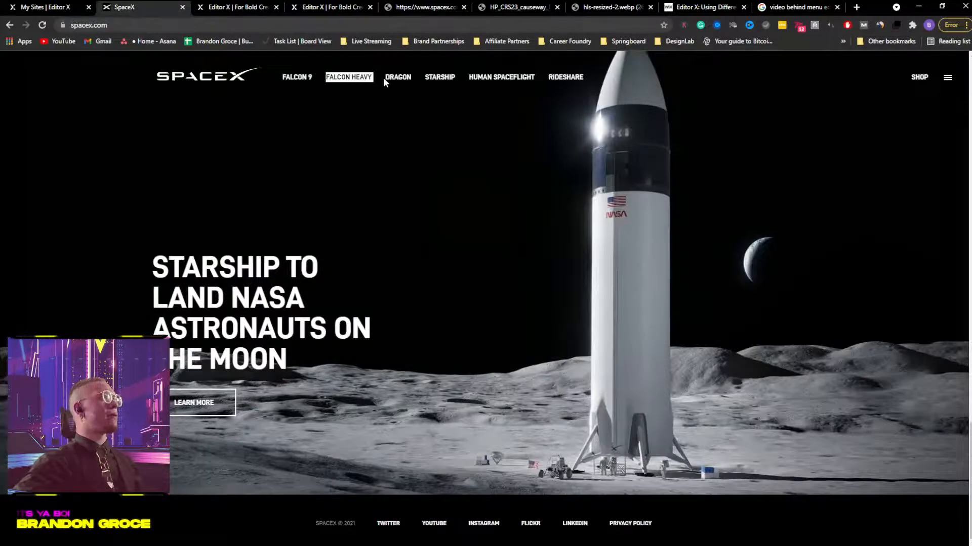
{"action": "left_click", "coordinate": [242, 7]}
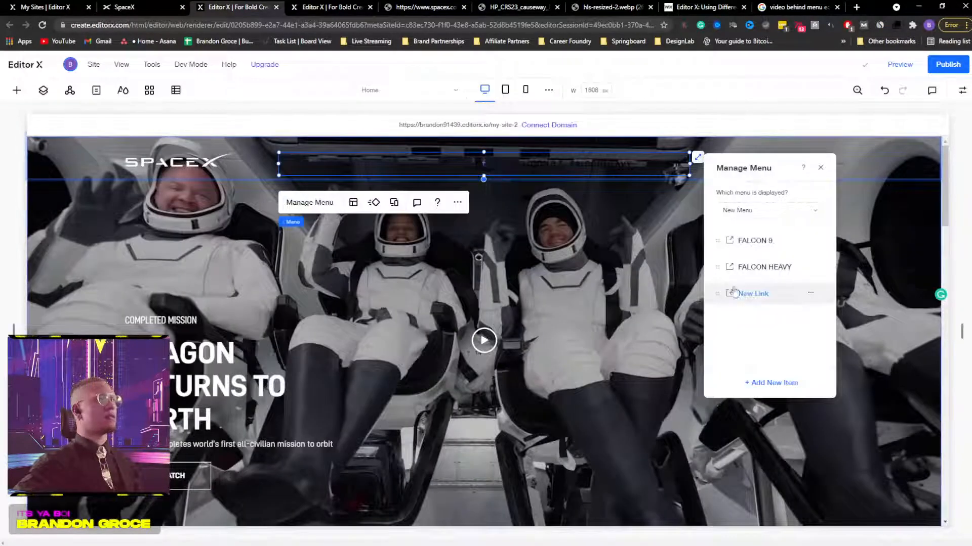
{"action": "double_click", "coordinate": [753, 293]}
{"action": "type", "text": "DRAGON"}
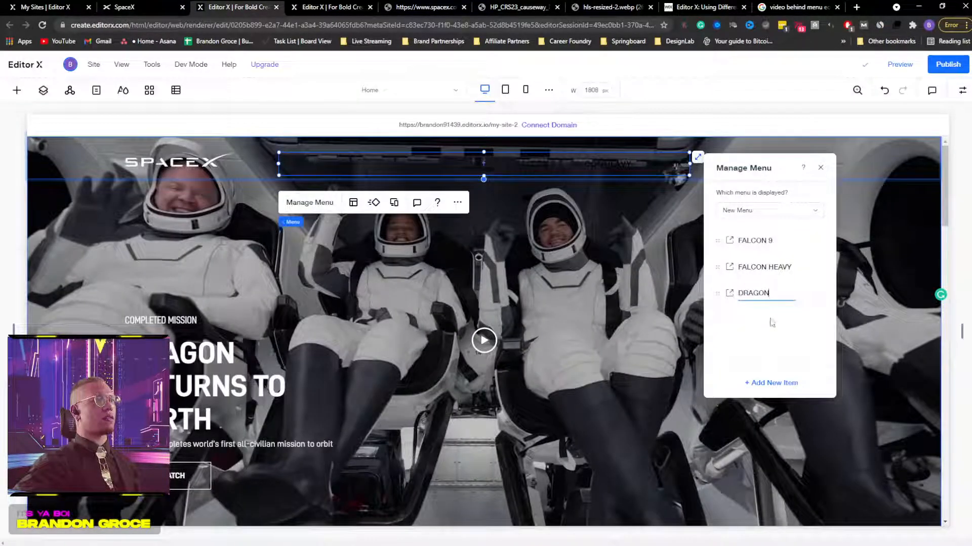
{"action": "left_click", "coordinate": [811, 294]}
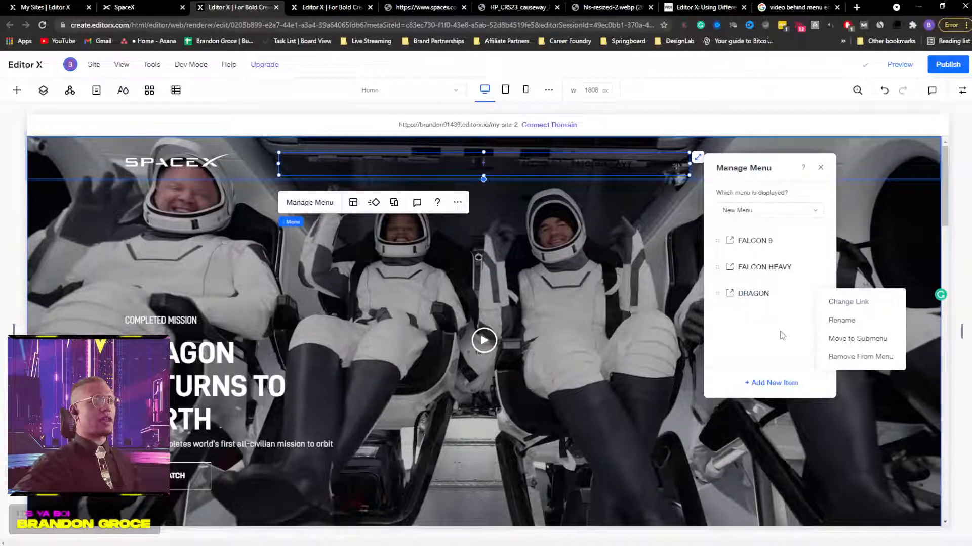
{"action": "left_click", "coordinate": [780, 333]}
Step: Add a fourth link item to the header menu that opens google.com in a new window
{"action": "left_click", "coordinate": [765, 384]}
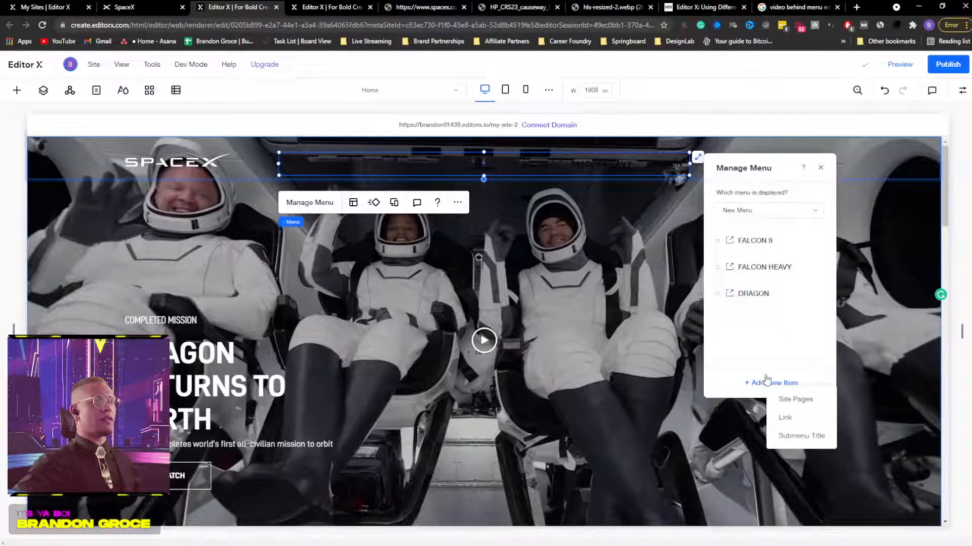
{"action": "left_click", "coordinate": [781, 418]}
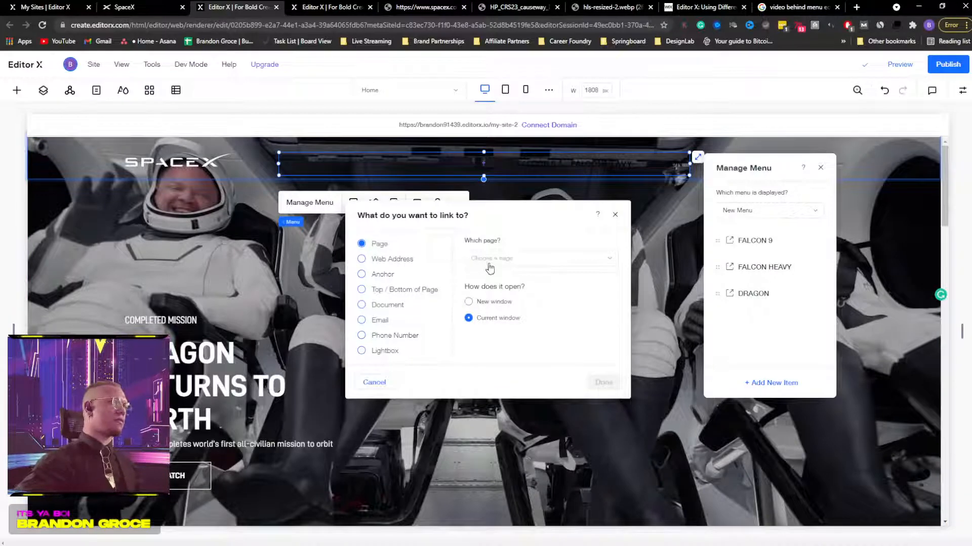
{"action": "left_click", "coordinate": [409, 263]}
{"action": "type", "text": "google."}
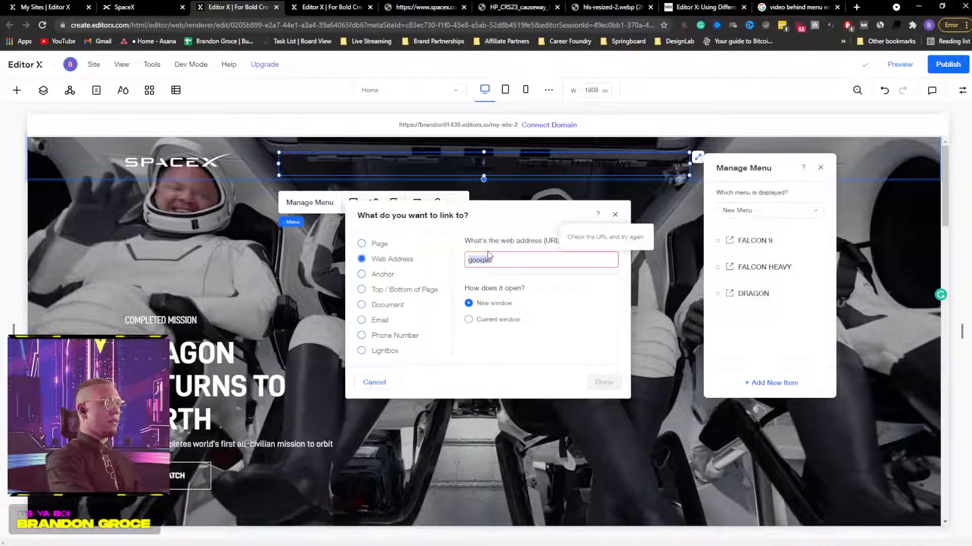
{"action": "type", "text": "com"}
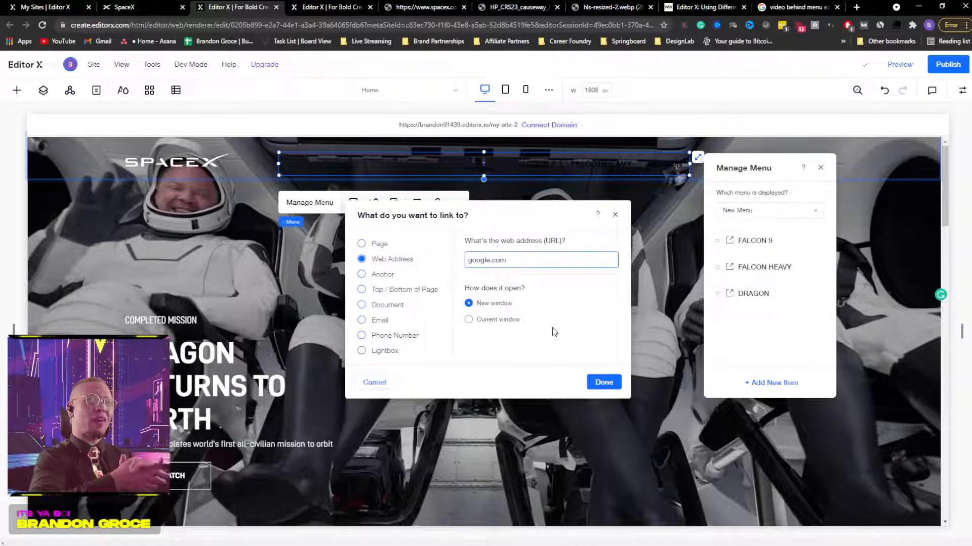
{"action": "left_click", "coordinate": [604, 382]}
Step: Rename the fourth header menu link as STARSHIP, taking the name from the SpaceX site's navigation
{"action": "type", "text": "DRAGON"}
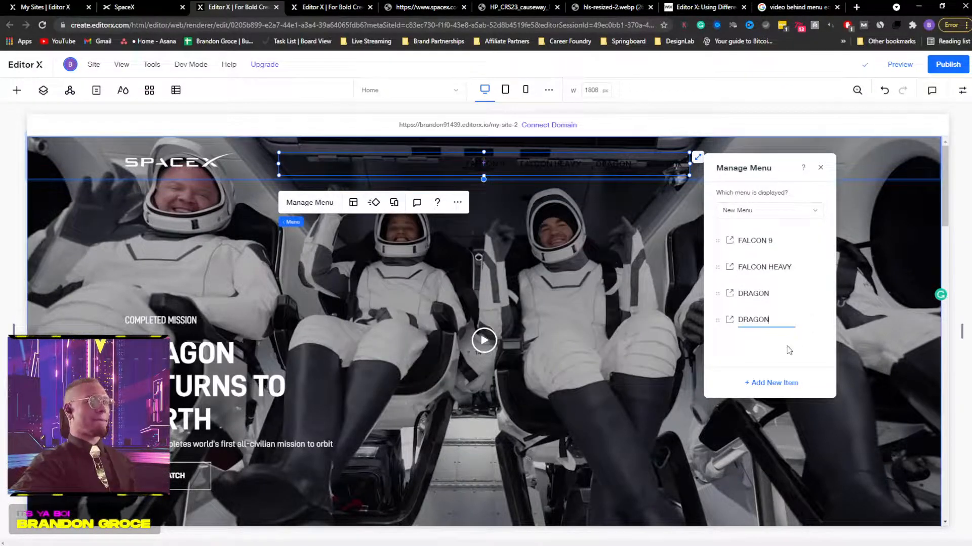
{"action": "left_click", "coordinate": [153, 6]}
{"action": "left_click", "coordinate": [267, 9]}
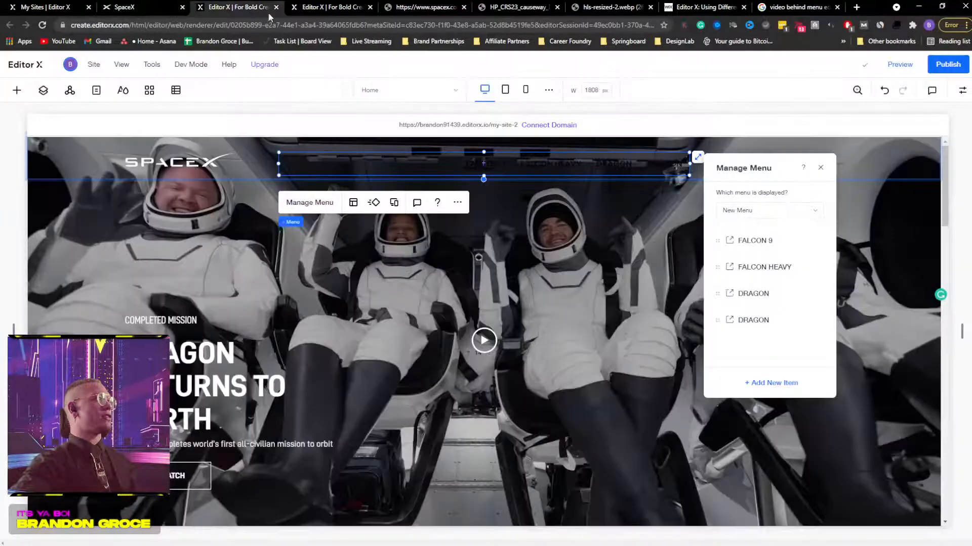
{"action": "double_click", "coordinate": [765, 320]}
{"action": "type", "text": "S"}
{"action": "key", "text": "BackSpace"}
{"action": "key", "text": "Return"}
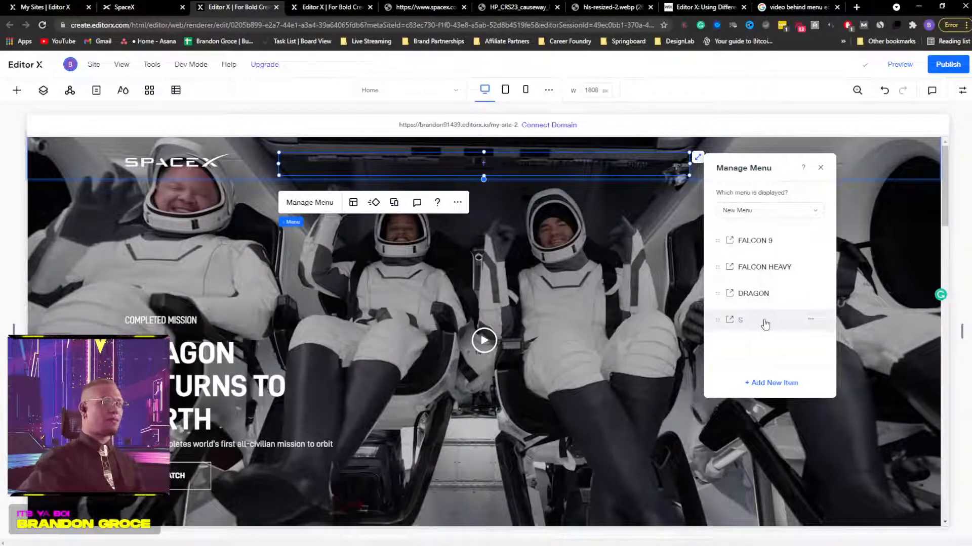
{"action": "double_click", "coordinate": [740, 320]}
{"action": "type", "text": "STA"}
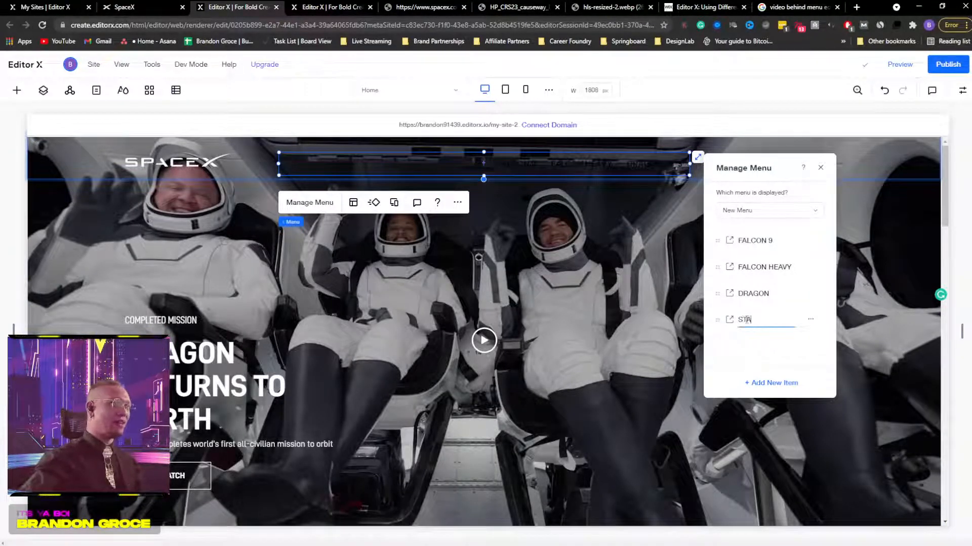
{"action": "type", "text": "RSHIP"}
{"action": "key", "text": "Return"}
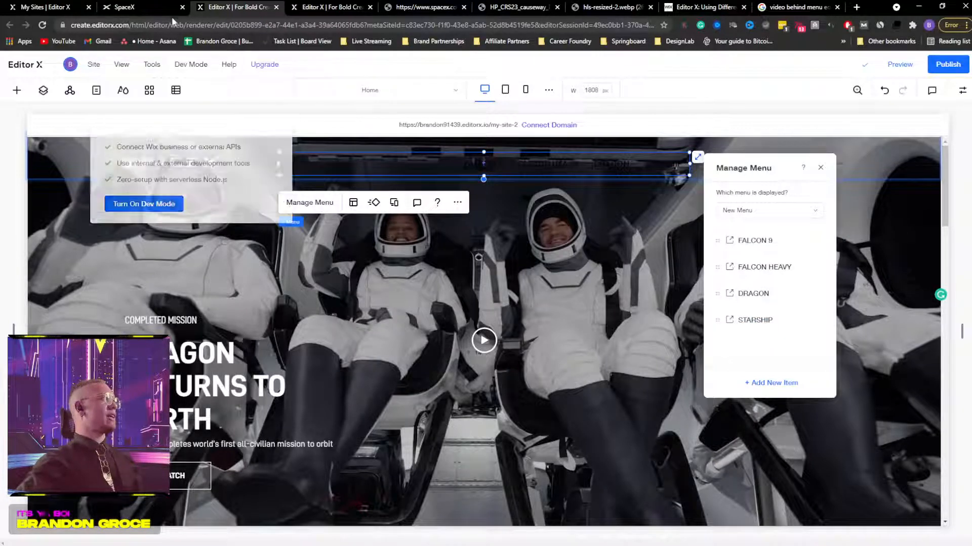
Step: Check the next navigation item on the SpaceX site and add a fifth menu link to google.com that opens in a new window
{"action": "left_click", "coordinate": [126, 7]}
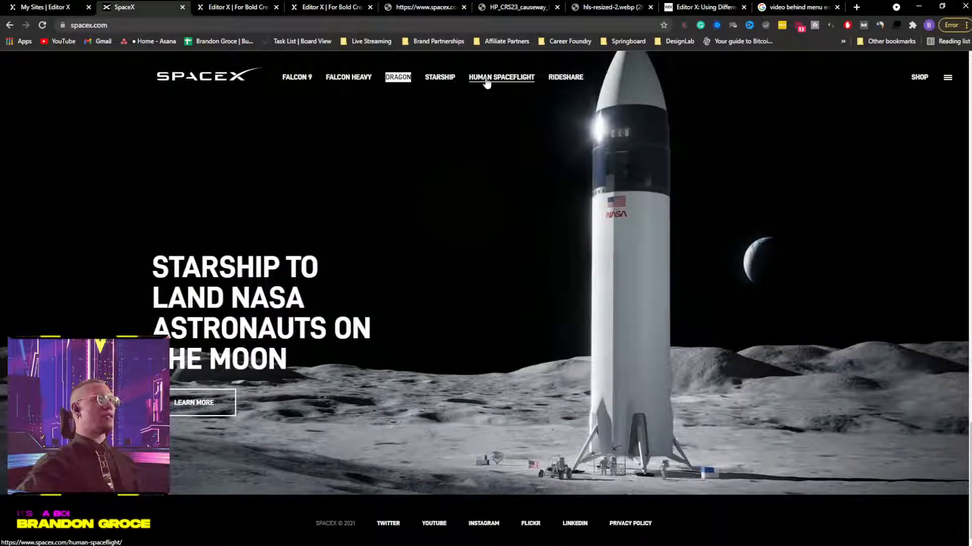
{"action": "left_click", "coordinate": [223, 7]}
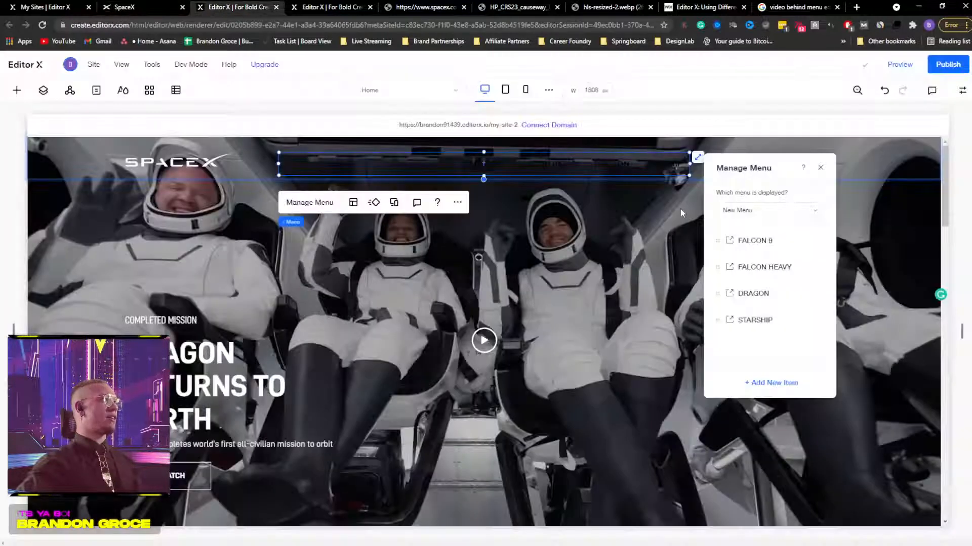
{"action": "left_click", "coordinate": [766, 381]}
{"action": "left_click", "coordinate": [786, 409]}
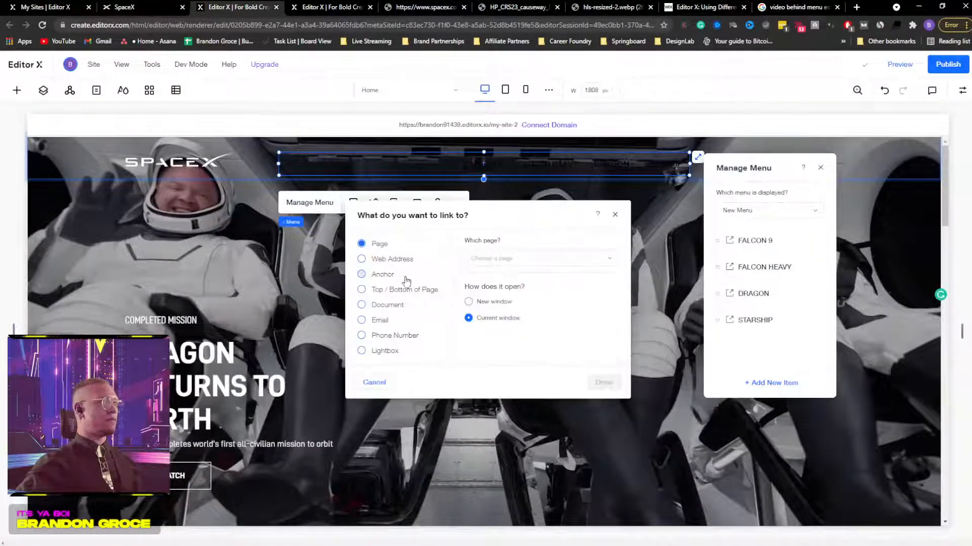
{"action": "left_click", "coordinate": [385, 259]}
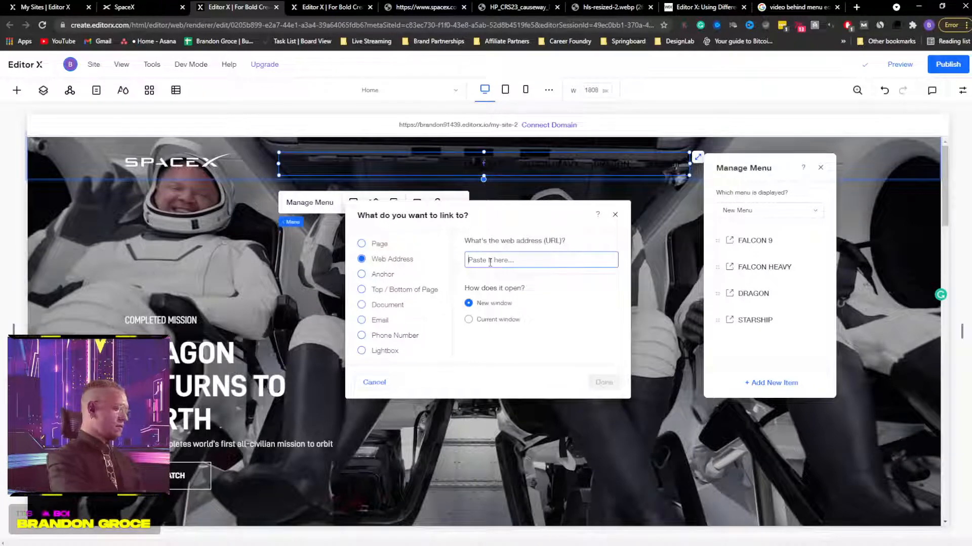
{"action": "type", "text": "go"}
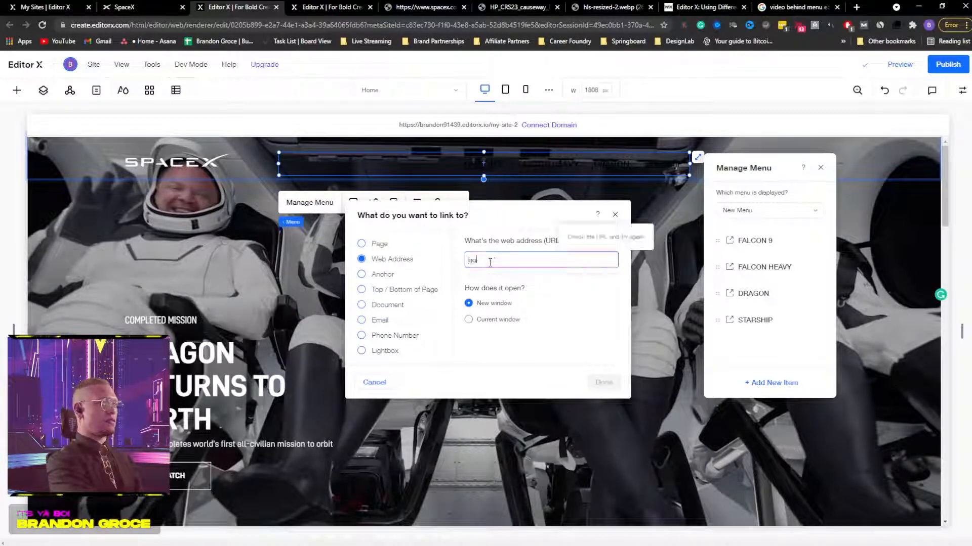
{"action": "type", "text": "odle.com"}
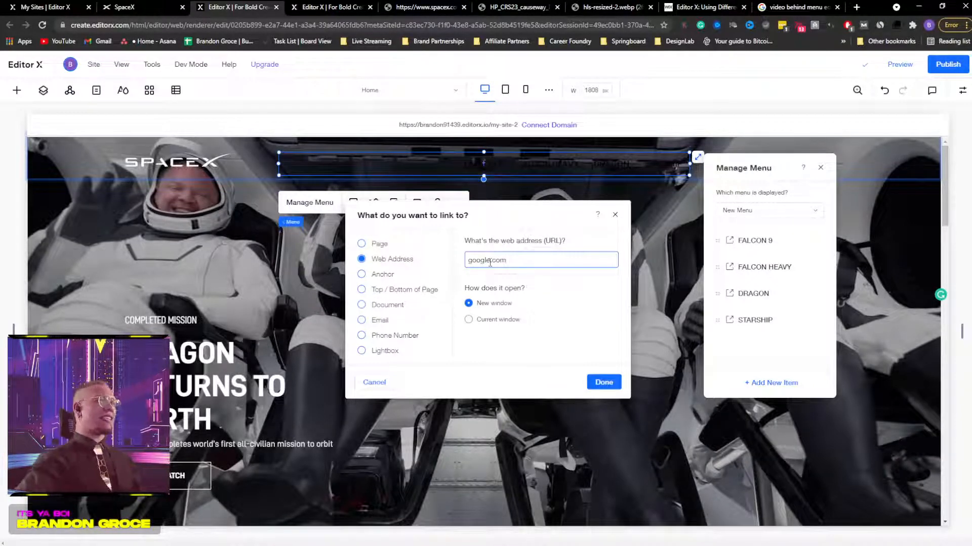
{"action": "left_click", "coordinate": [604, 383]}
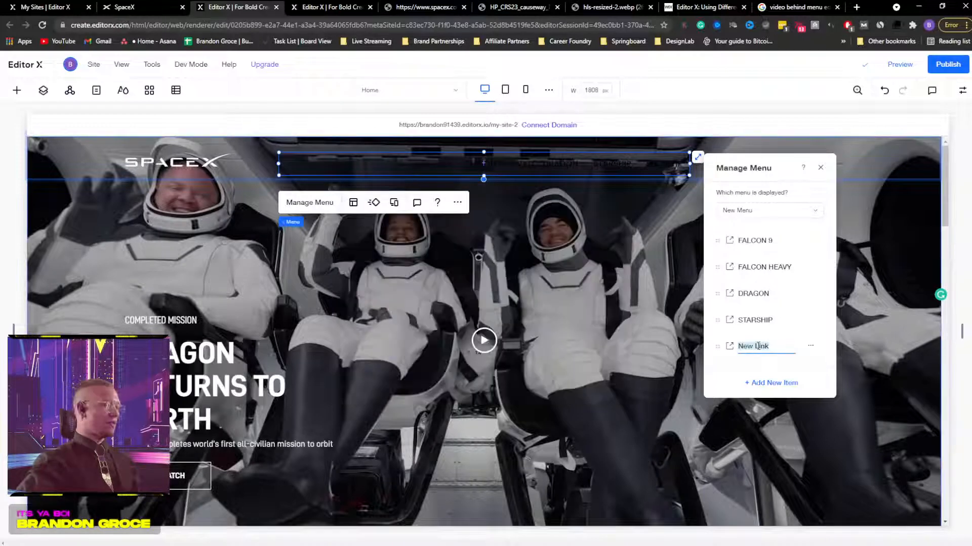
Step: Rename the new fifth menu link as HUMAN RIDE SHARE
{"action": "type", "text": "Hu"}
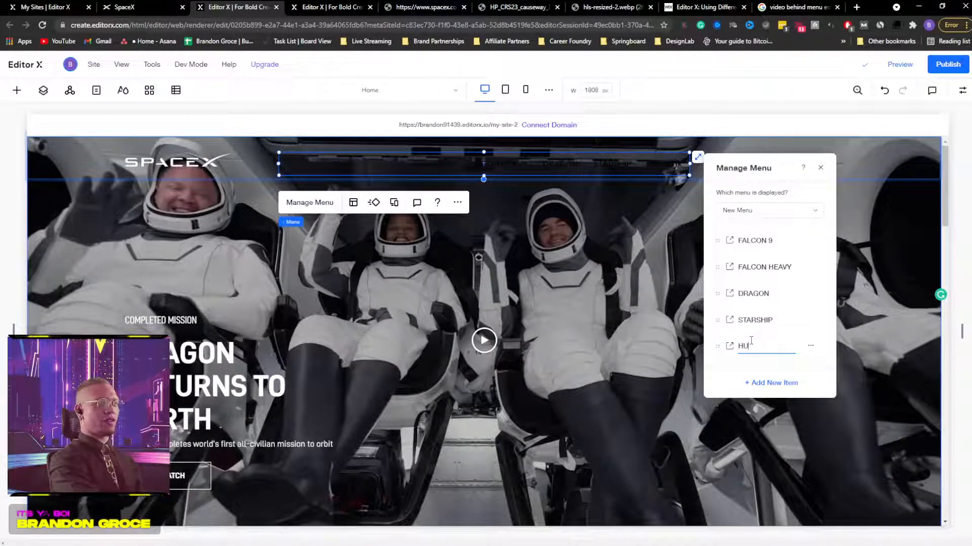
{"action": "type", "text": "man RIDE SHARE"}
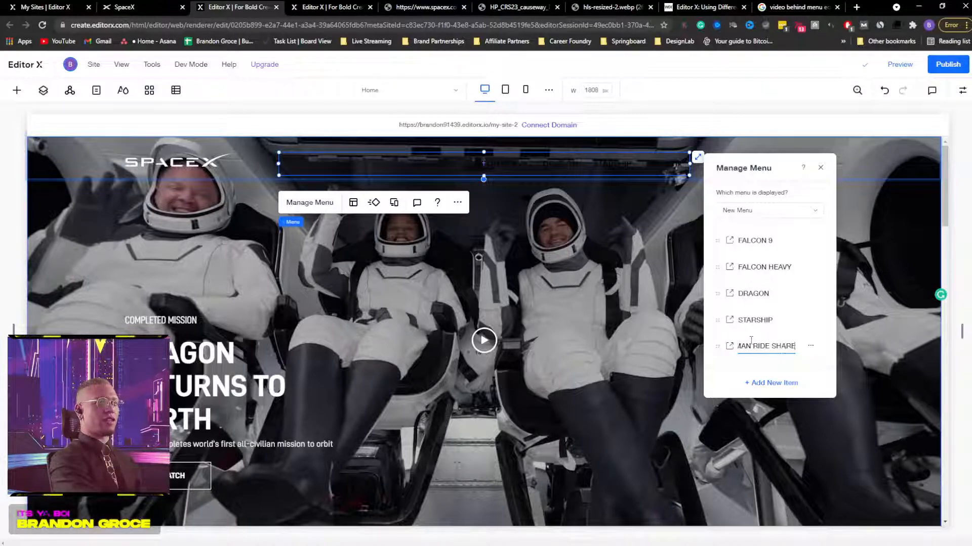
{"action": "key", "text": "Return"}
Step: Check the fifth navigation item on the SpaceX site and change the fifth menu link's name to HUMAN SPACE RIDE
{"action": "left_click", "coordinate": [163, 13]}
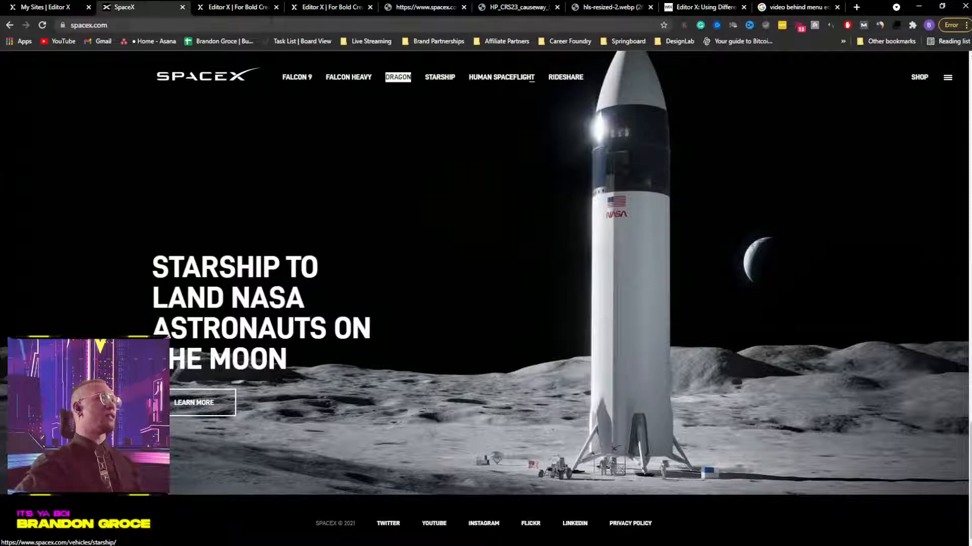
{"action": "left_click", "coordinate": [241, 9]}
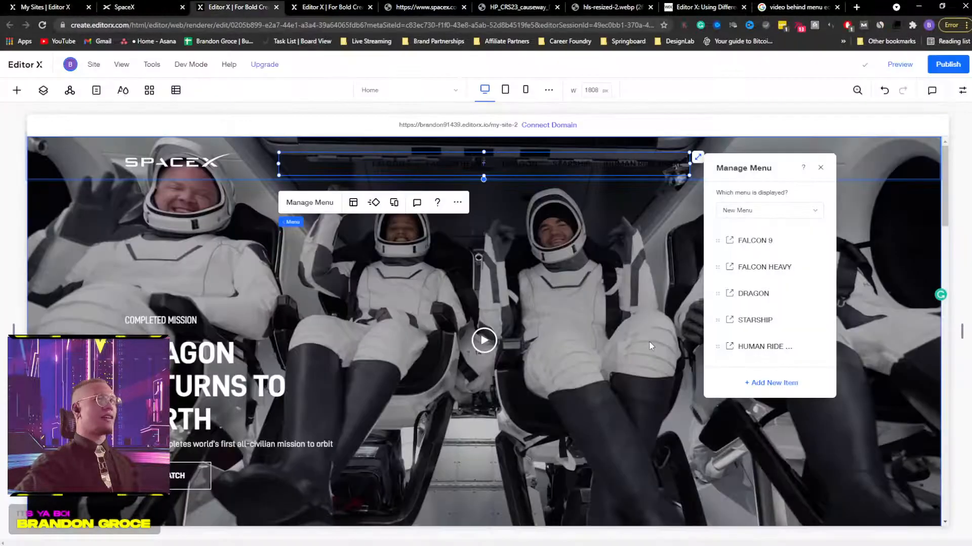
{"action": "double_click", "coordinate": [784, 346]}
{"action": "left_click", "coordinate": [754, 346]}
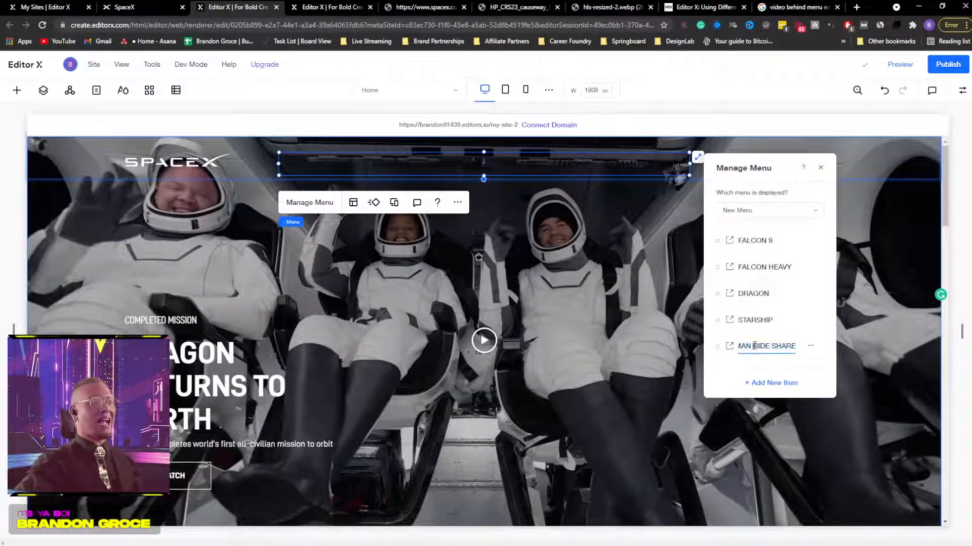
{"action": "left_click_drag", "start_coordinate": [753, 346], "coordinate": [820, 355]}
{"action": "type", "text": "S"}
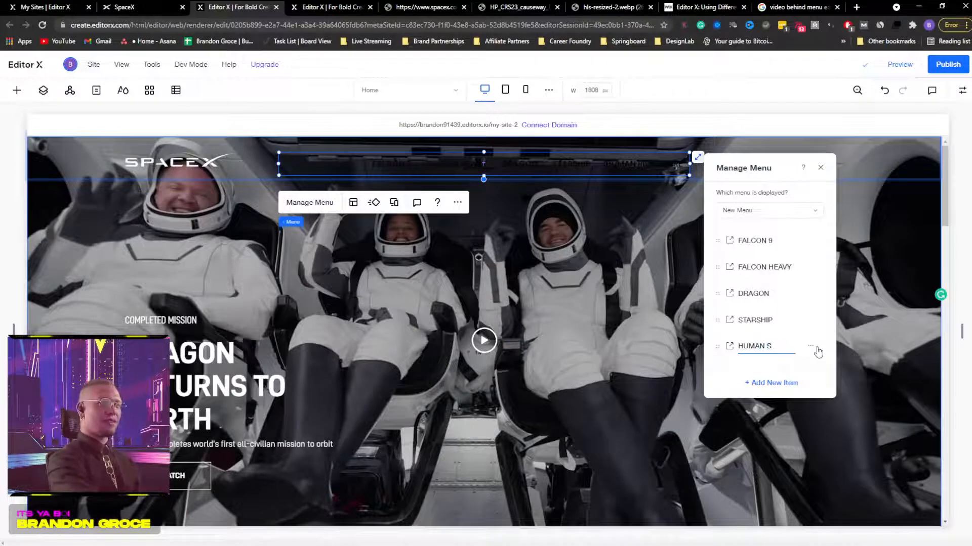
{"action": "type", "text": "PACEFLIGHT"}
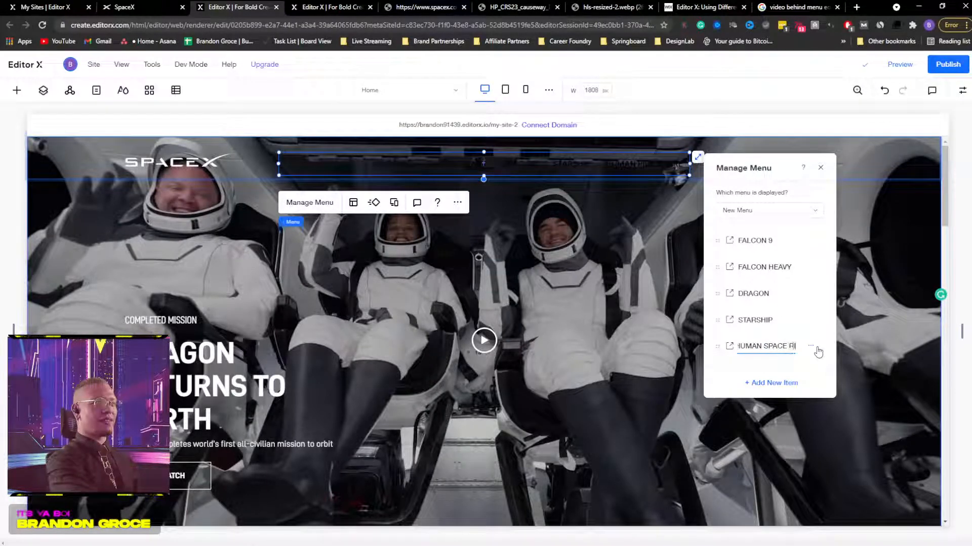
{"action": "key", "text": "Return"}
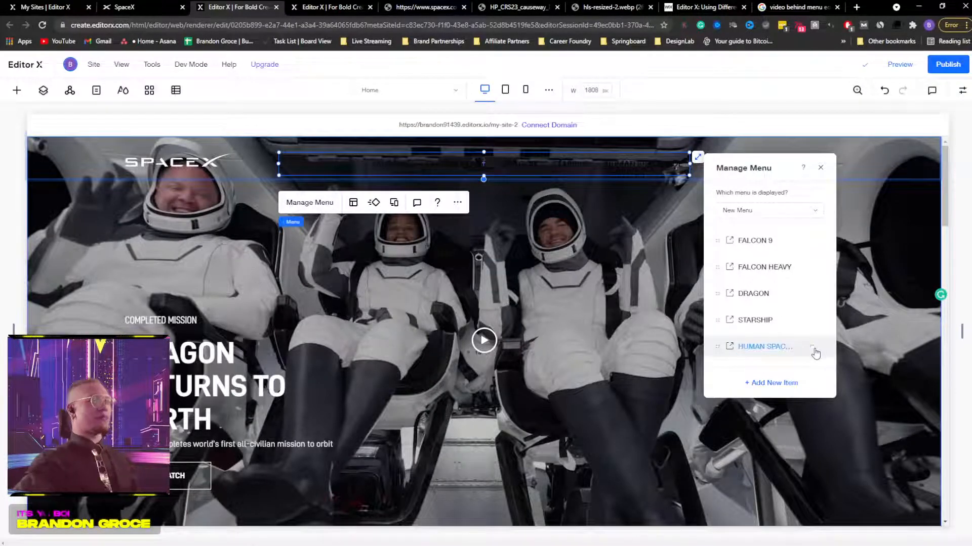
Step: Add a sixth link item to the header menu, pointing to the web address GOOGLE.COM and opening in a new window
{"action": "left_click", "coordinate": [770, 383]}
{"action": "left_click", "coordinate": [792, 412]}
{"action": "left_click", "coordinate": [406, 263]}
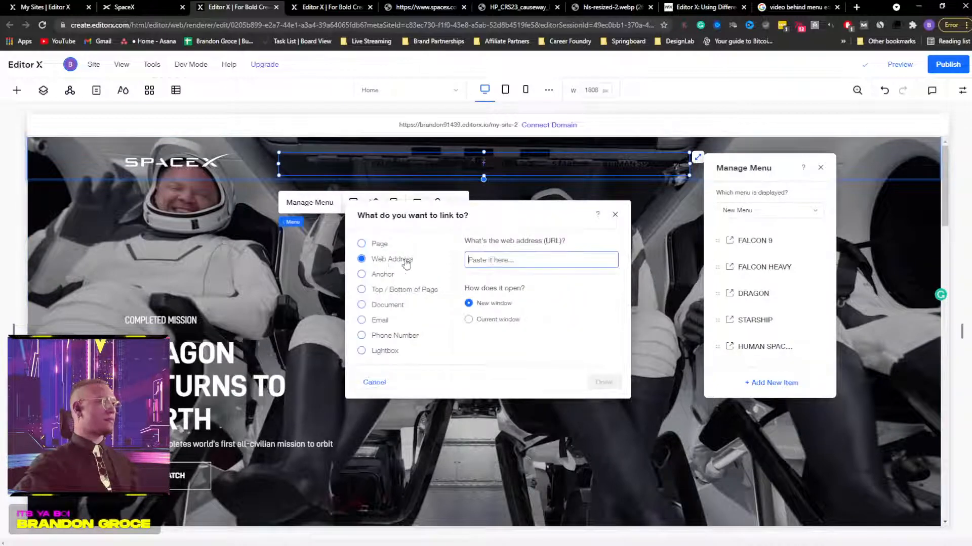
{"action": "type", "text": "GO"}
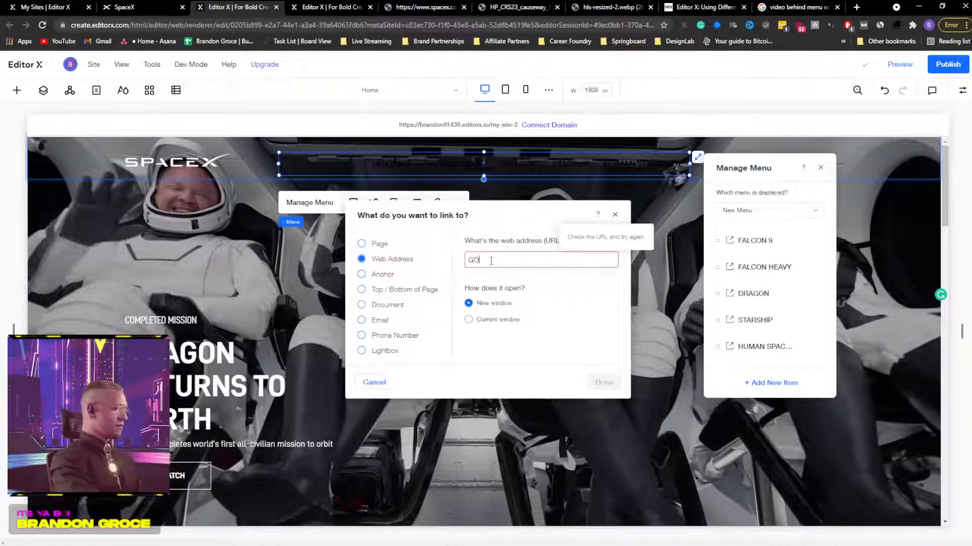
{"action": "type", "text": "OGLE.COM"}
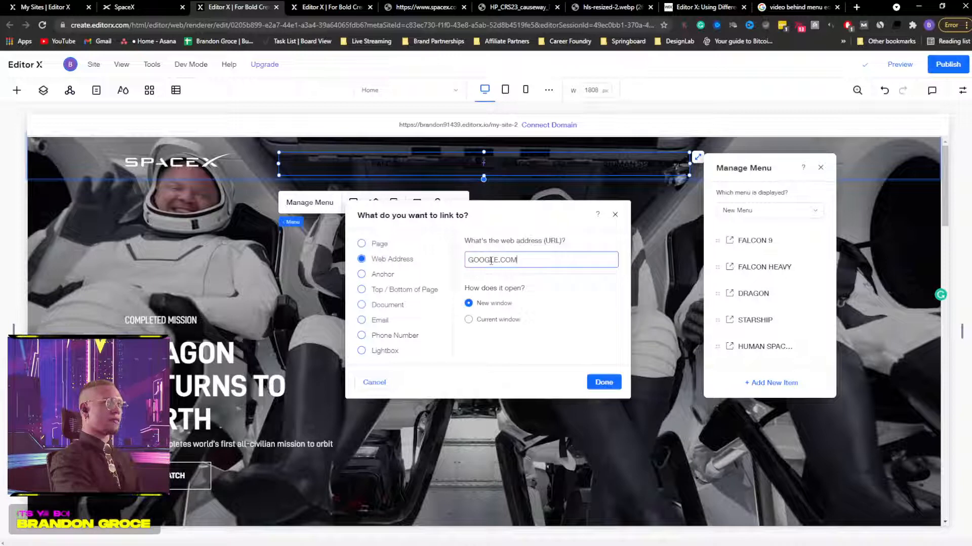
{"action": "left_click", "coordinate": [602, 383]}
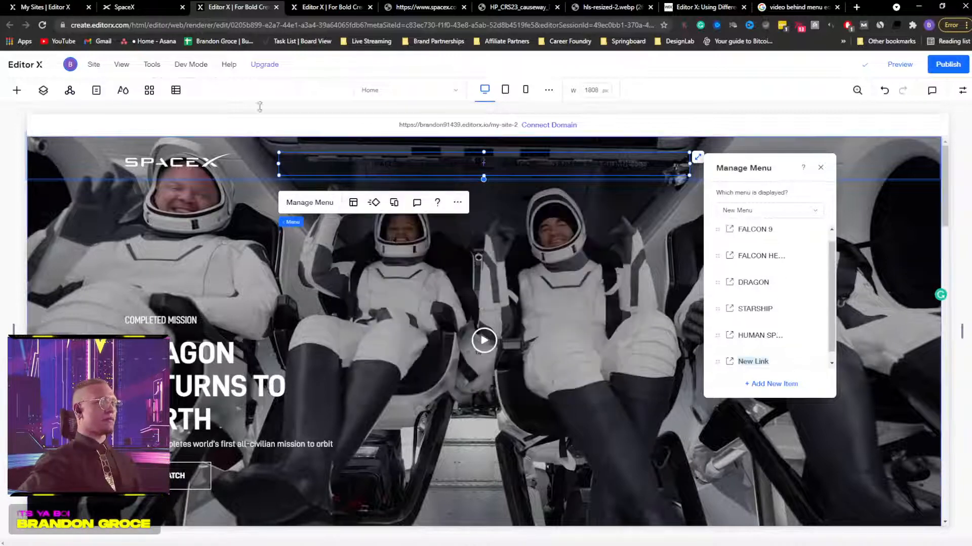
Step: Rename the sixth menu link as RIDESHARE after the SpaceX site's last navigation item, and finish managing the menu items
{"action": "left_click", "coordinate": [151, 9]}
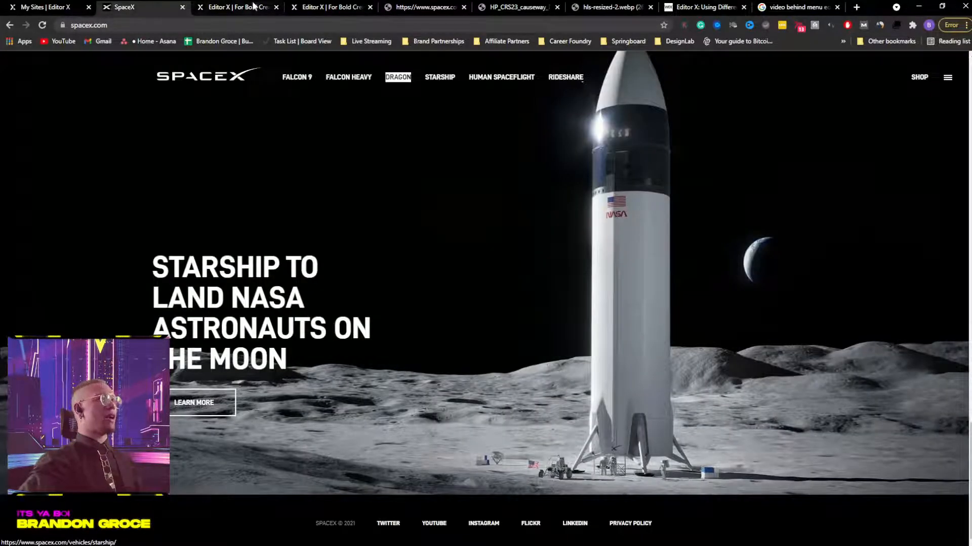
{"action": "left_click", "coordinate": [233, 7]}
{"action": "double_click", "coordinate": [759, 362]}
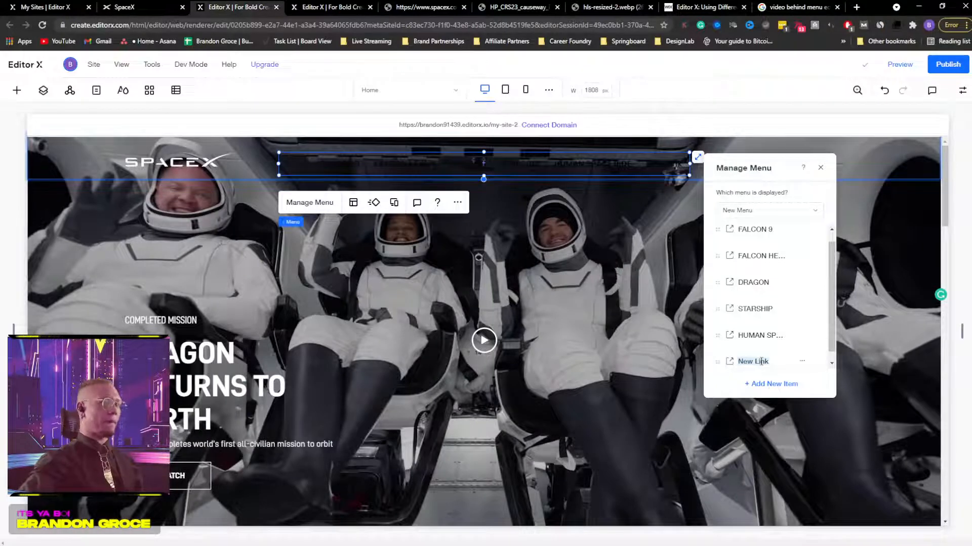
{"action": "type", "text": "RIDESHAR"}
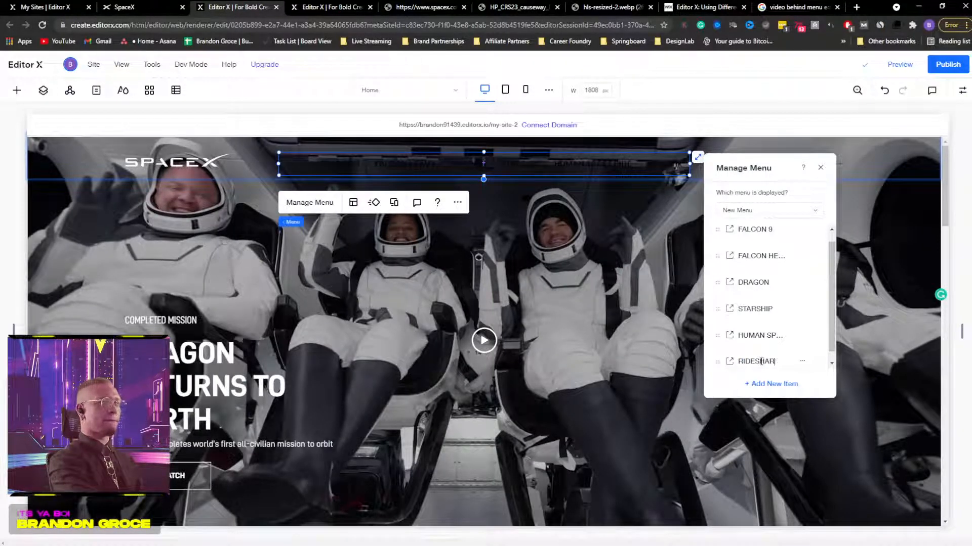
{"action": "type", "text": "E"}
{"action": "key", "text": "Return"}
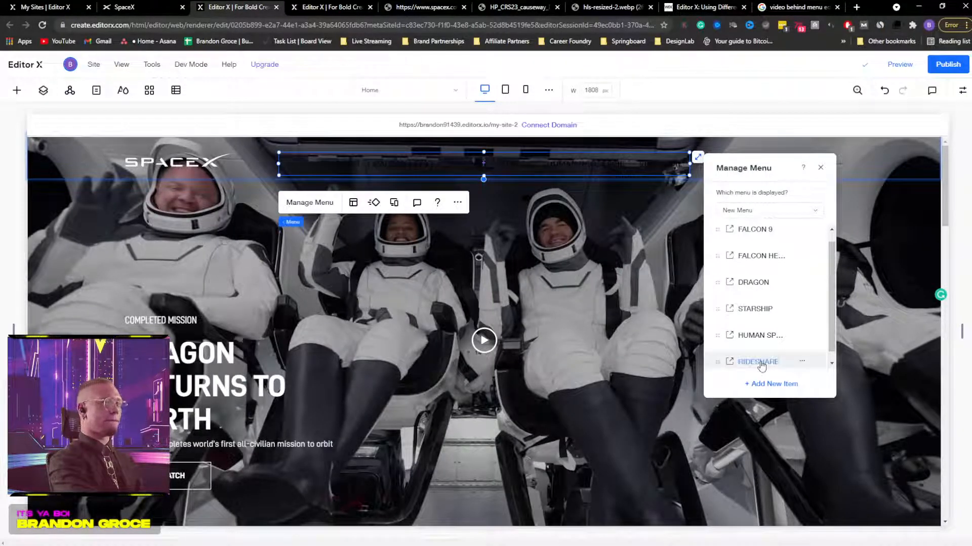
{"action": "left_click", "coordinate": [821, 168]}
{"action": "left_click", "coordinate": [310, 202]}
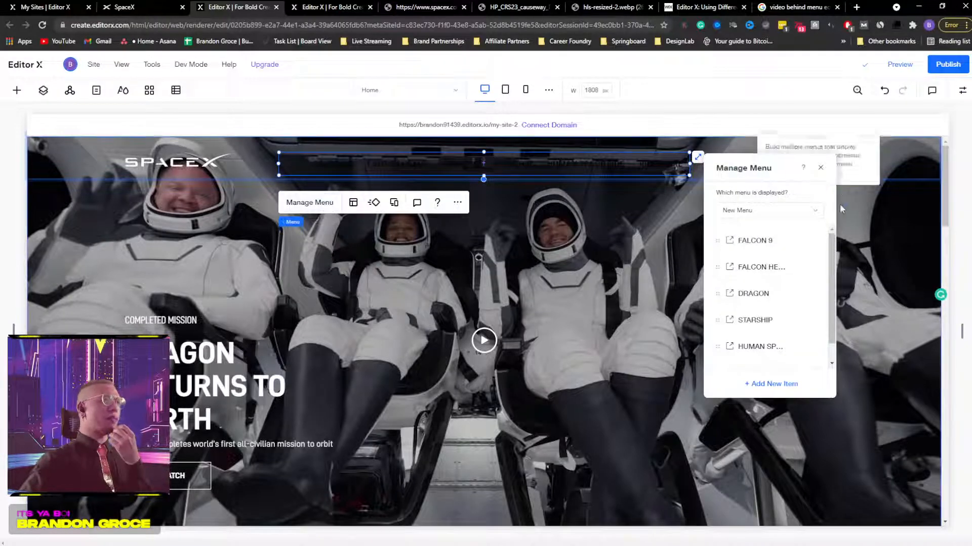
{"action": "left_click", "coordinate": [822, 169]}
Step: Set the header menu's regular text color to white (#FFFFFF) in its design settings
{"action": "left_click", "coordinate": [962, 90]}
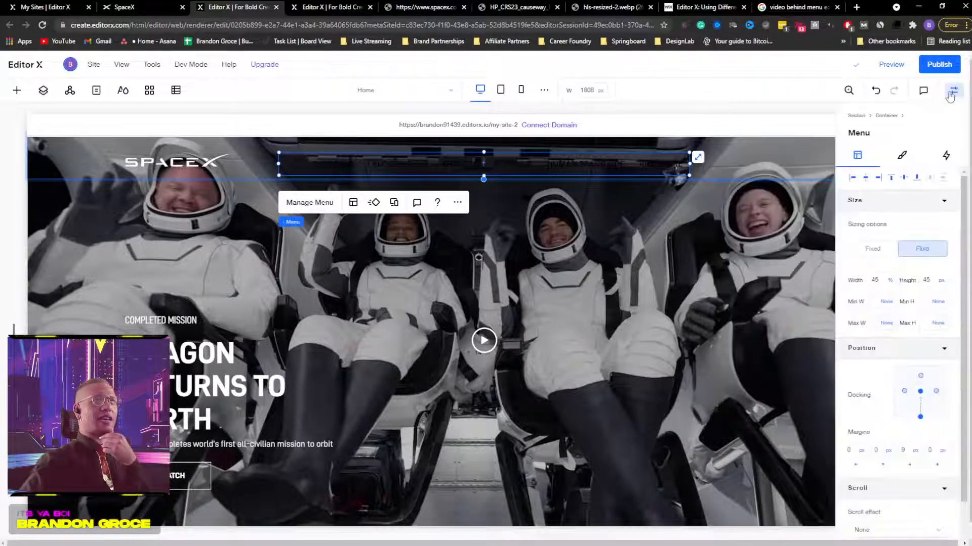
{"action": "left_click", "coordinate": [910, 159]}
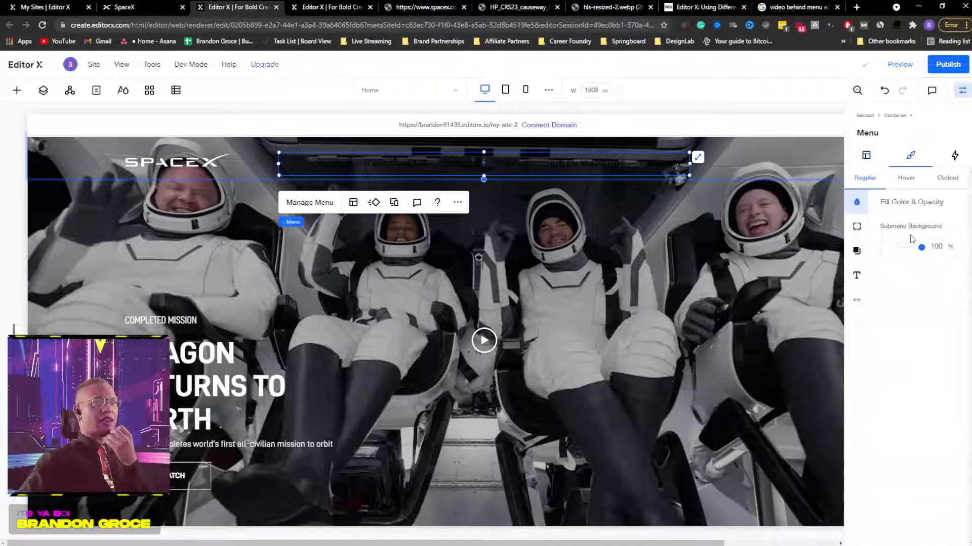
{"action": "left_click", "coordinate": [857, 275]}
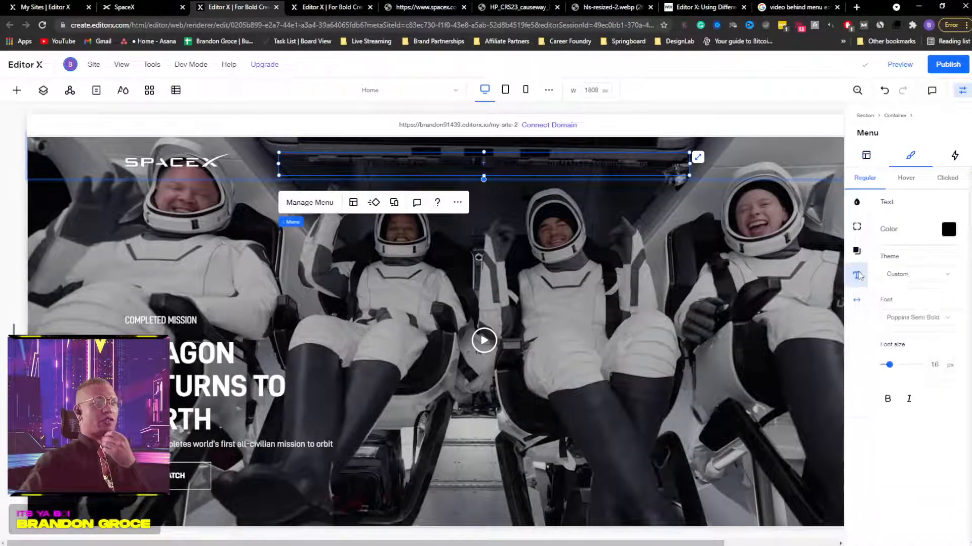
{"action": "left_click", "coordinate": [949, 232]}
{"action": "left_click", "coordinate": [887, 286]}
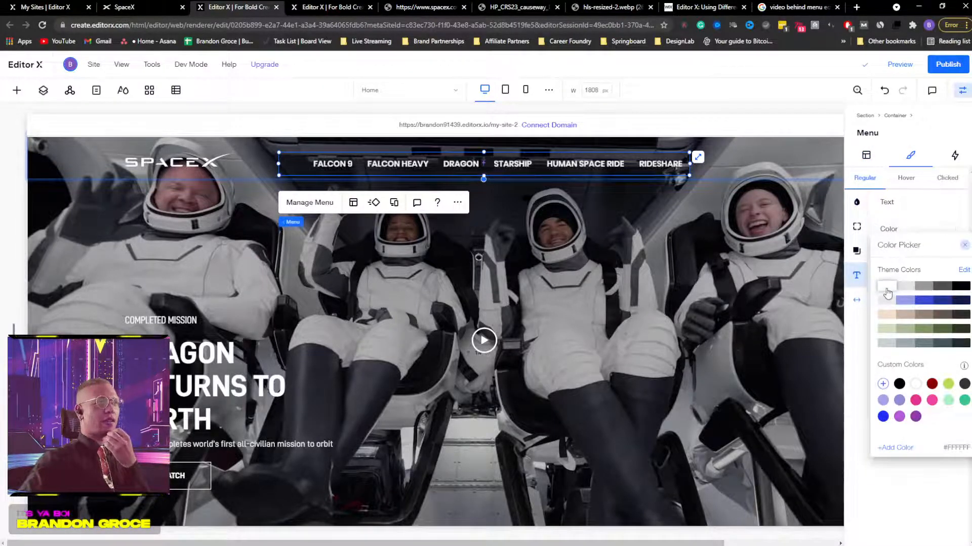
{"action": "left_click", "coordinate": [930, 218]}
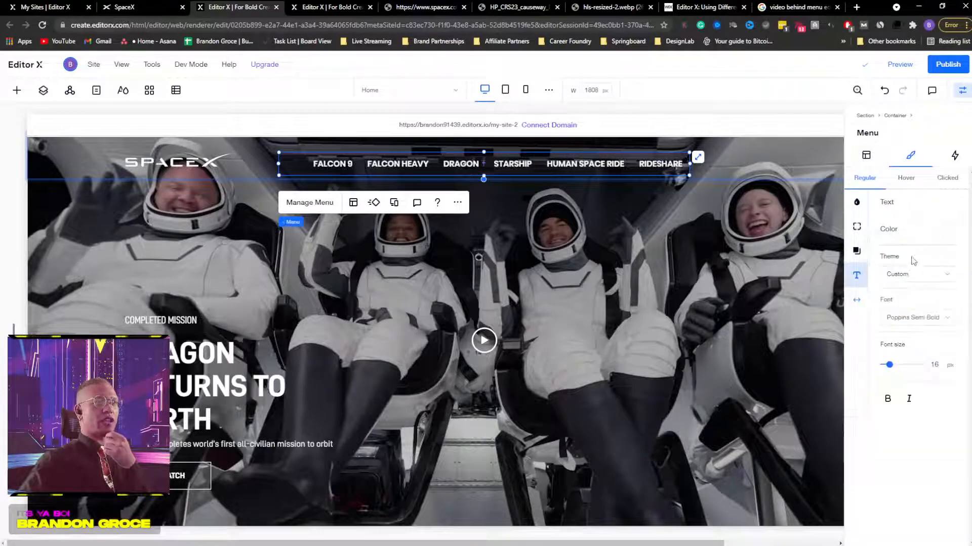
Step: Set the header menu's regular text font to D DIN Condensed Bold
{"action": "left_click", "coordinate": [913, 317]}
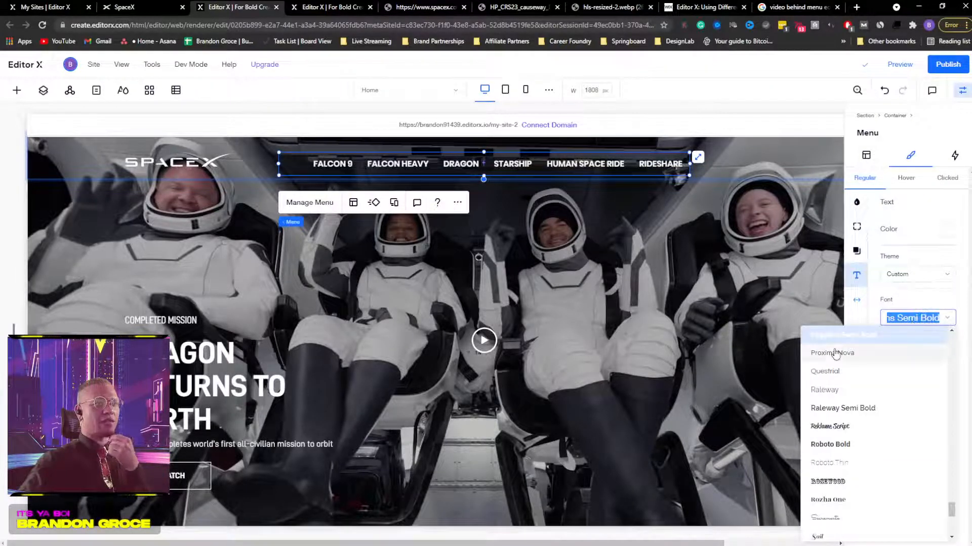
{"action": "type", "text": "D DIN"}
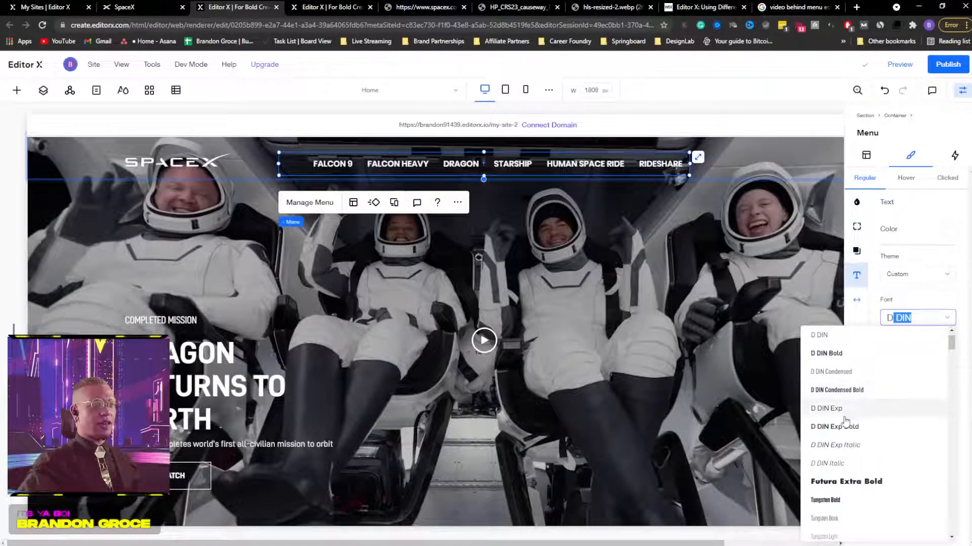
{"action": "left_click", "coordinate": [856, 393]}
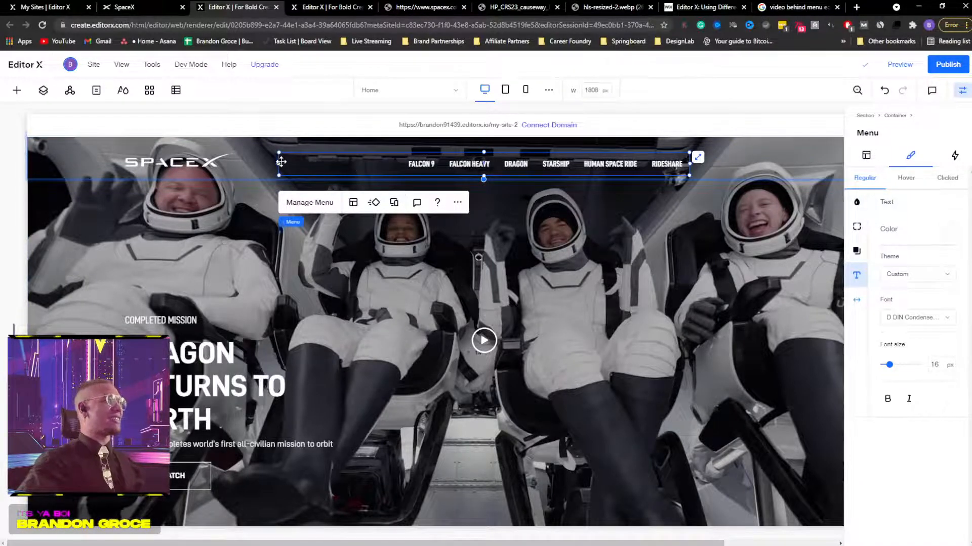
Step: Narrow the header menu to fit its links closely and move it beside the SpaceX logo
{"action": "left_click_drag", "start_coordinate": [278, 163], "coordinate": [399, 163]}
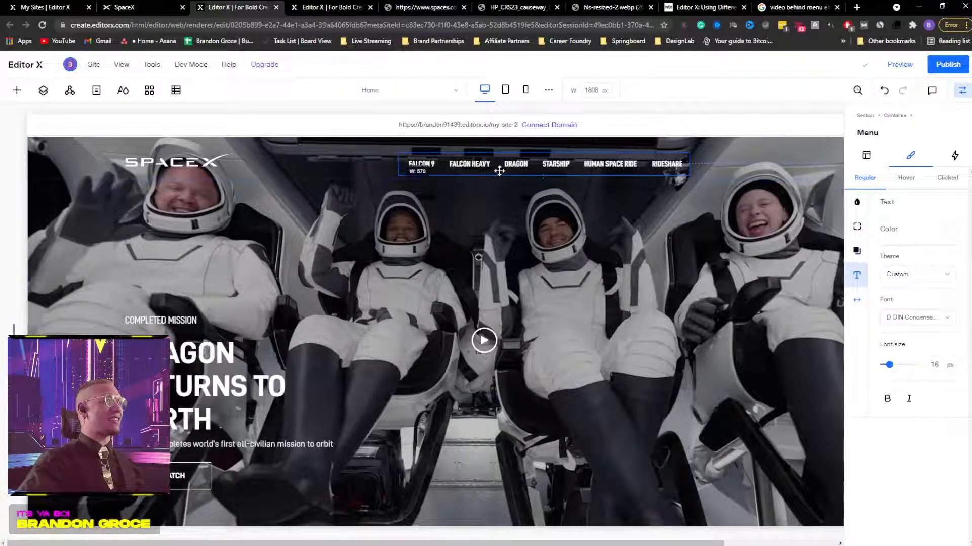
{"action": "left_click_drag", "start_coordinate": [474, 167], "coordinate": [342, 163]}
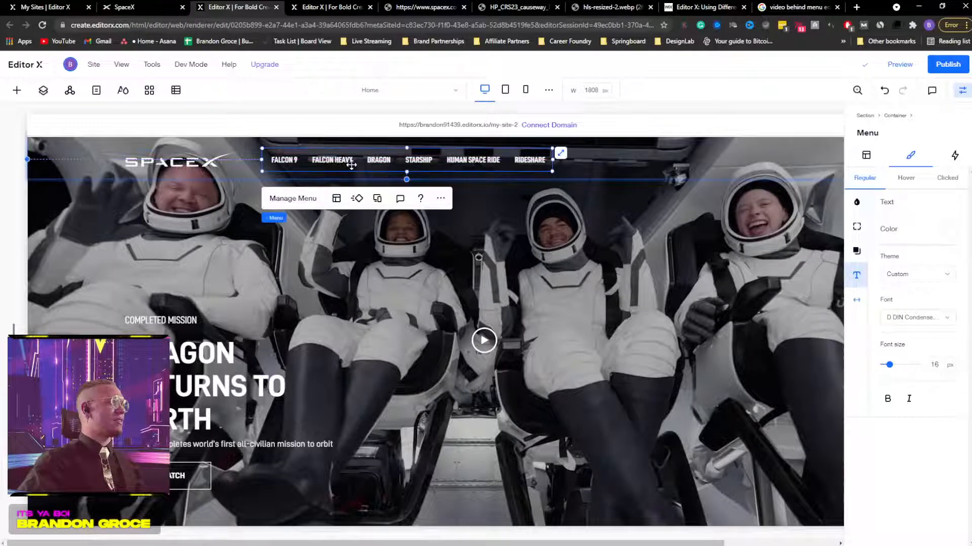
Step: Group the header menu with the SpaceX logo and select the group to check it
{"action": "left_click", "coordinate": [214, 162], "text": "shift"}
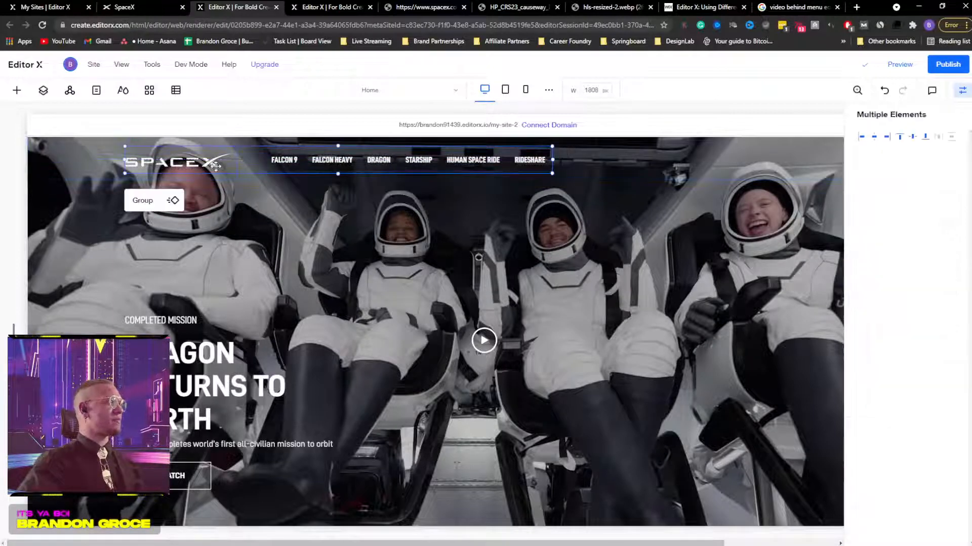
{"action": "left_click", "coordinate": [142, 202]}
{"action": "left_click", "coordinate": [287, 212]}
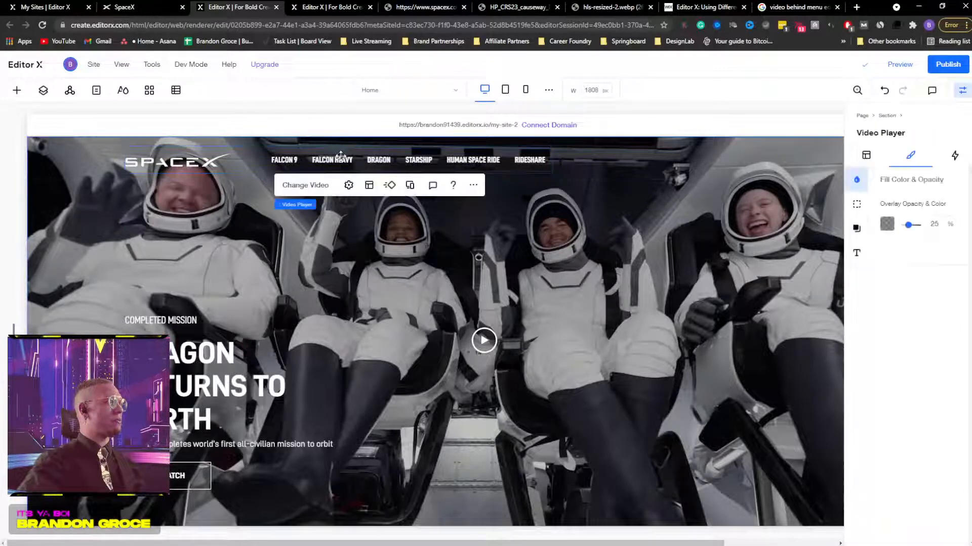
{"action": "left_click", "coordinate": [336, 158]}
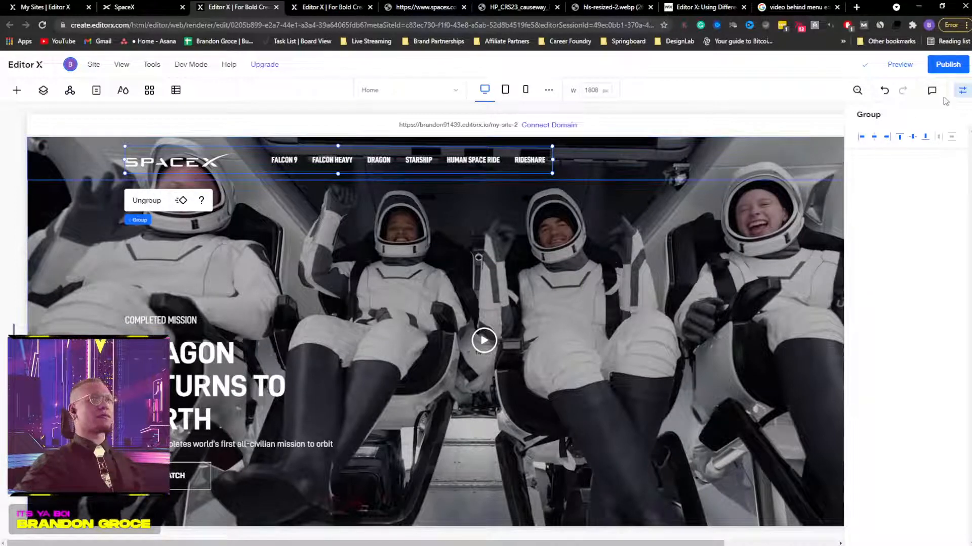
Step: Review the page from the hero section to the footer menu and compare the footer links with the header's
{"action": "left_click", "coordinate": [961, 92]}
{"action": "scroll", "coordinate": [591, 271], "scroll_direction": "down", "scroll_amount": 8}
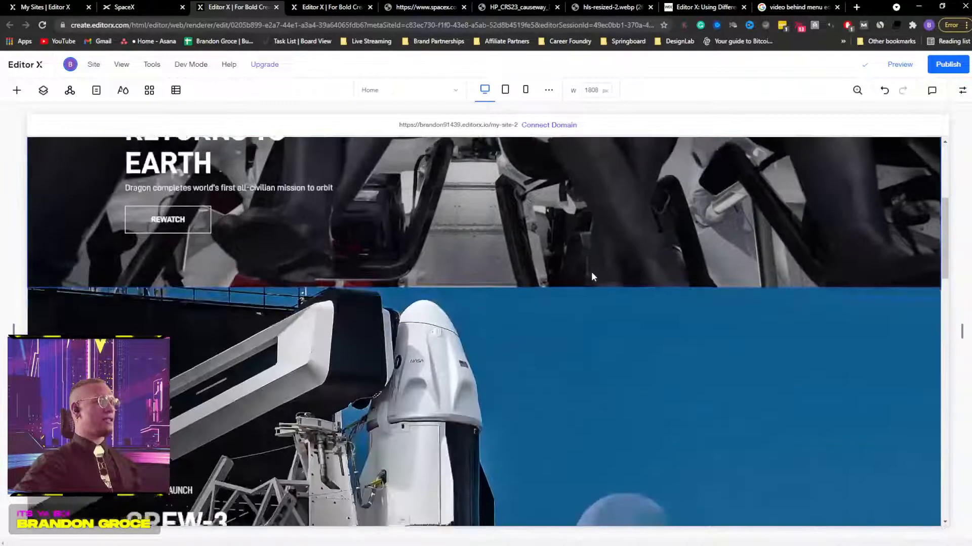
{"action": "scroll", "coordinate": [591, 272], "scroll_direction": "up", "scroll_amount": 3}
{"action": "scroll", "coordinate": [591, 272], "scroll_direction": "down", "scroll_amount": 3}
{"action": "scroll", "coordinate": [591, 272], "scroll_direction": "down", "scroll_amount": 10}
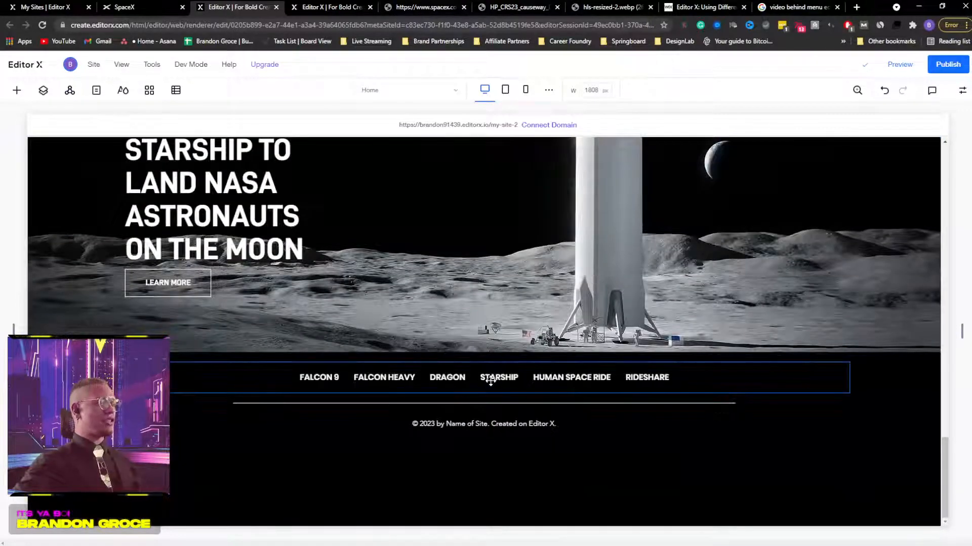
{"action": "left_click", "coordinate": [481, 383]}
{"action": "scroll", "coordinate": [518, 321], "scroll_direction": "up", "scroll_amount": 5}
{"action": "scroll", "coordinate": [517, 327], "scroll_direction": "up", "scroll_amount": 8}
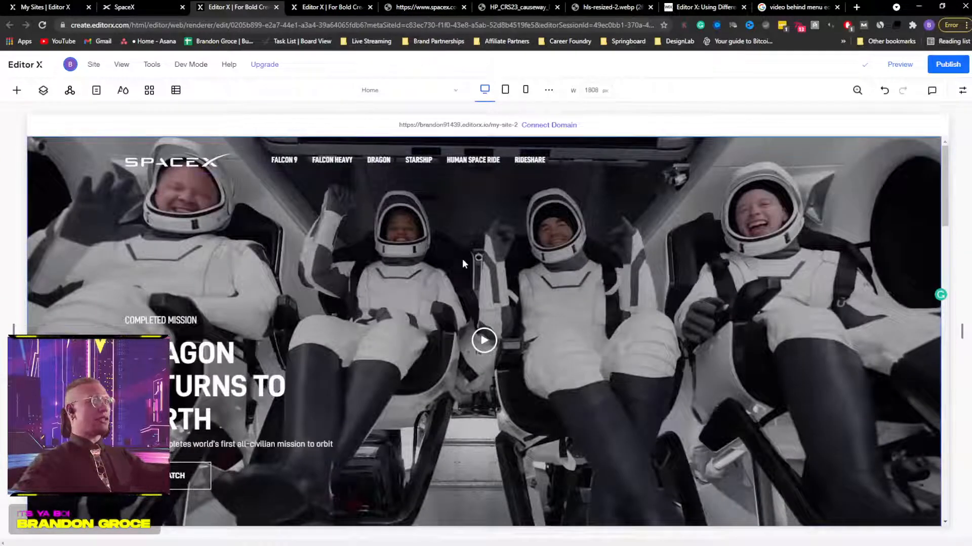
Step: Open the footer menu's regular text design settings
{"action": "scroll", "coordinate": [581, 358], "scroll_direction": "down", "scroll_amount": 12}
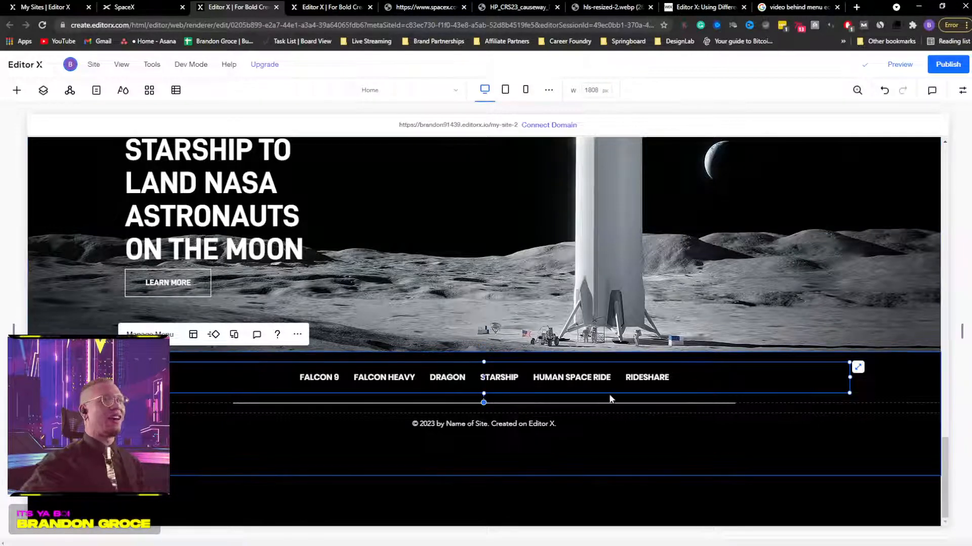
{"action": "left_click", "coordinate": [962, 91]}
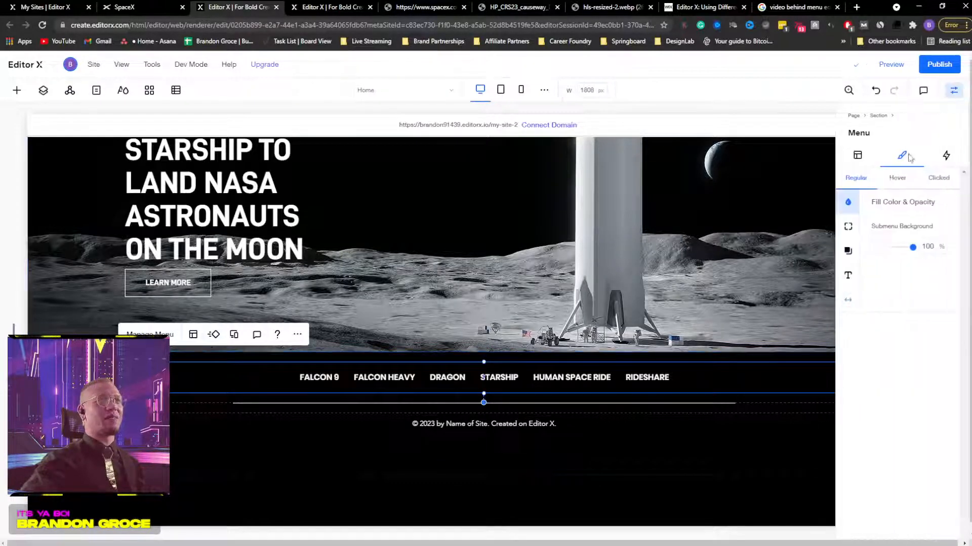
{"action": "left_click", "coordinate": [856, 275]}
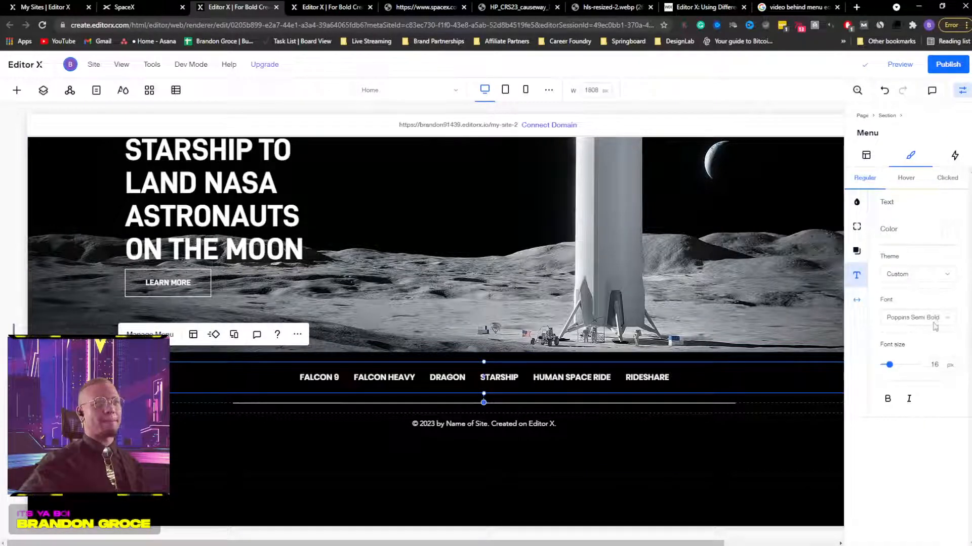
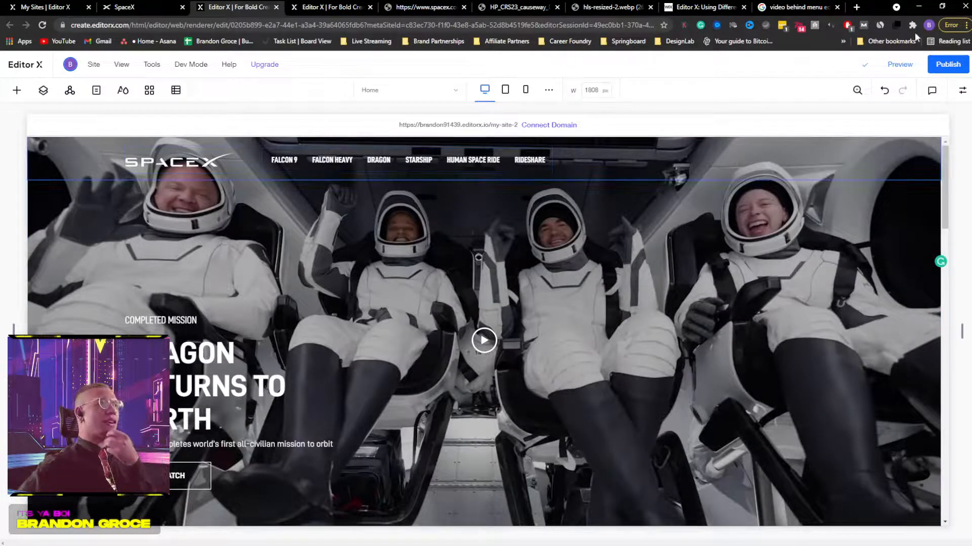
Step: Browse the video elements available to add and try placing the clock VideoBox over the hero section
{"action": "left_click", "coordinate": [320, 242]}
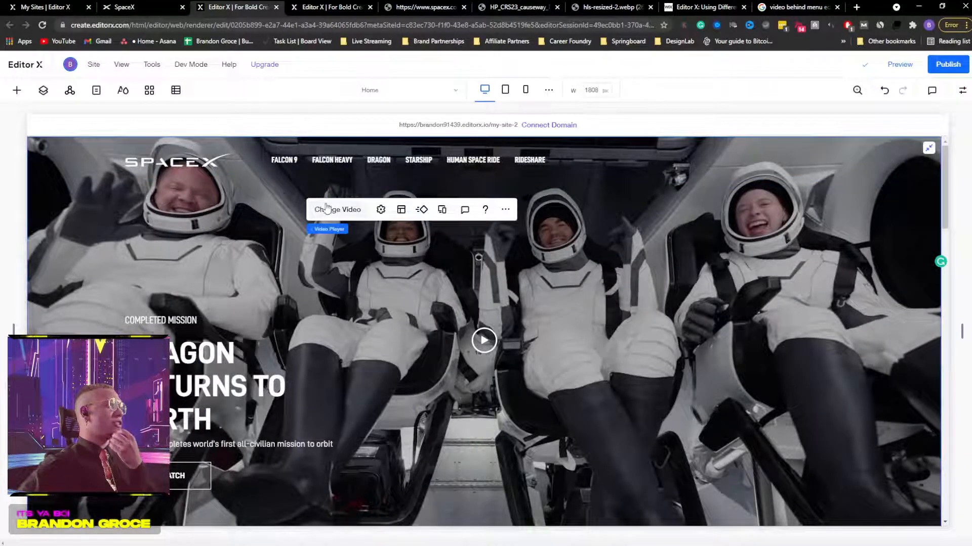
{"action": "left_click", "coordinate": [17, 91]}
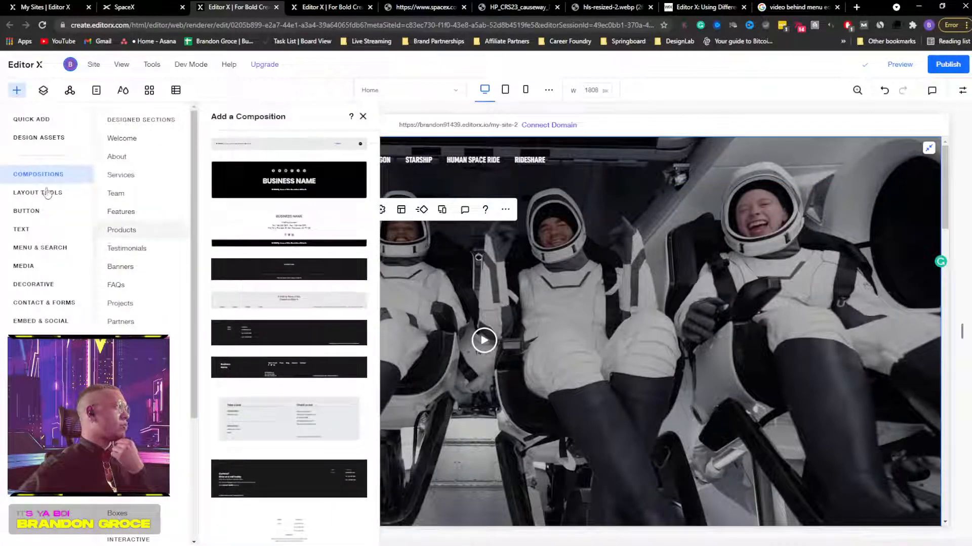
{"action": "left_click", "coordinate": [44, 271]}
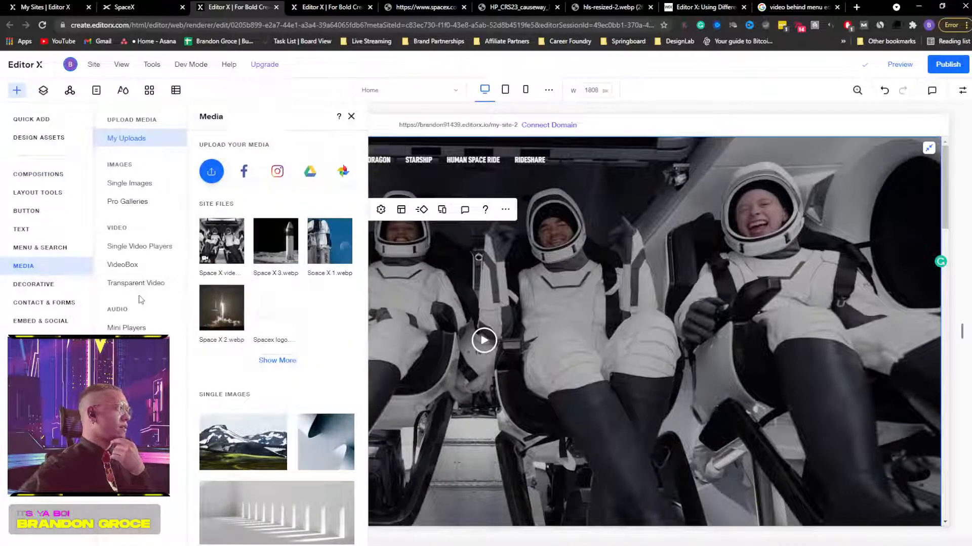
{"action": "left_click", "coordinate": [141, 285]}
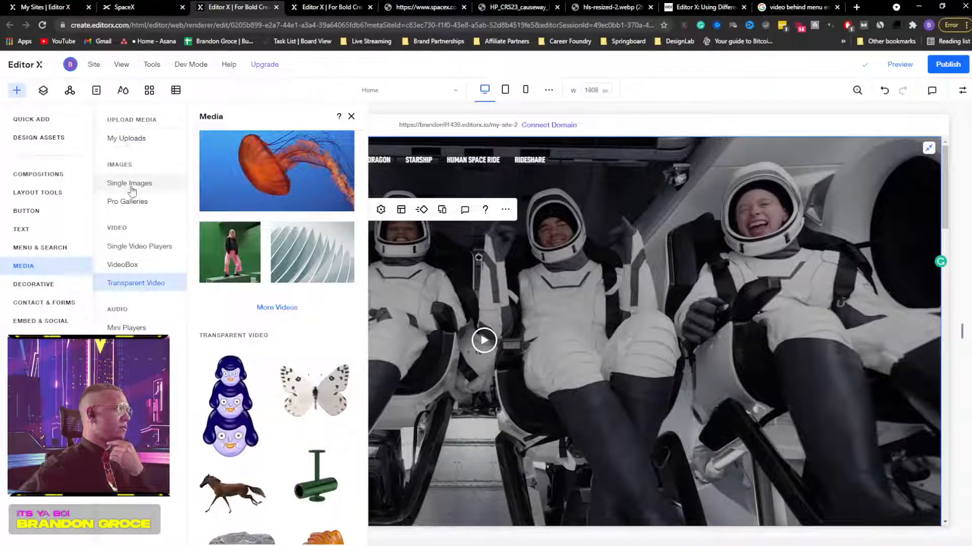
{"action": "left_click", "coordinate": [136, 252]}
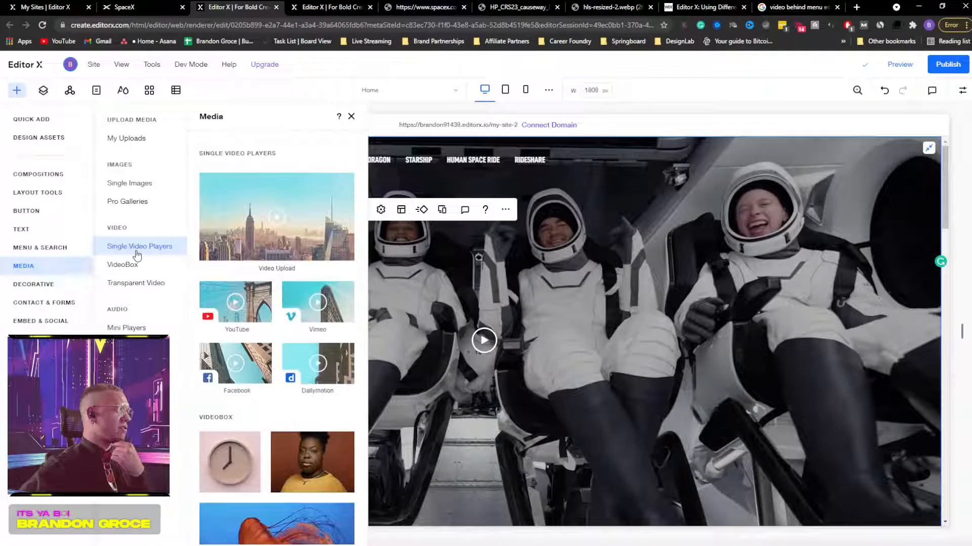
{"action": "left_click", "coordinate": [130, 265]}
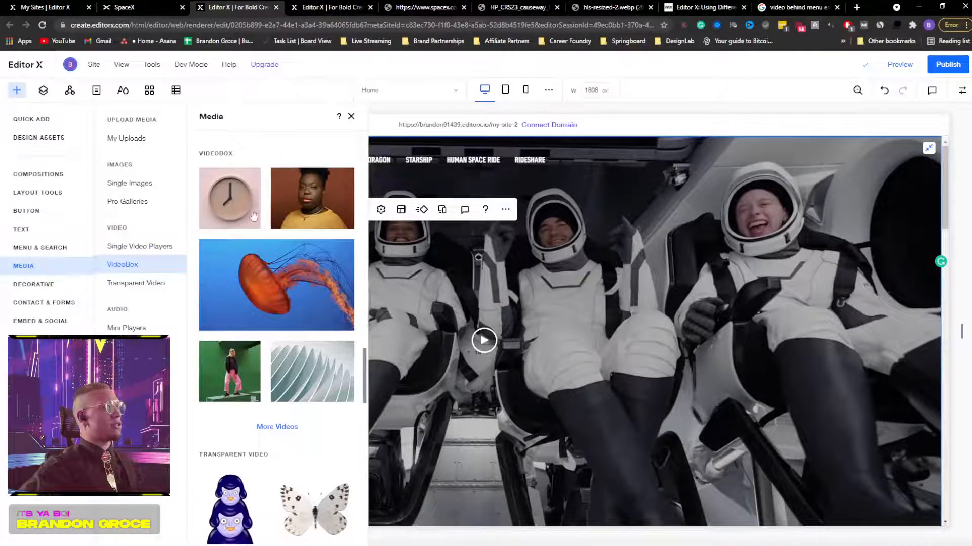
{"action": "left_click_drag", "start_coordinate": [254, 216], "coordinate": [733, 335]}
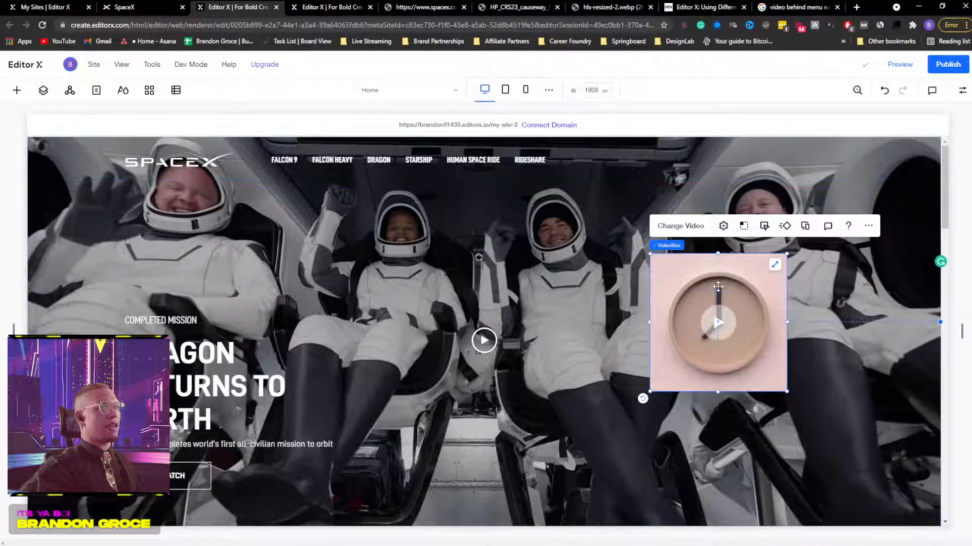
Step: Check the clock VideoBox's settings, preview how it plays, and delete it from the hero section
{"action": "left_click", "coordinate": [723, 227]}
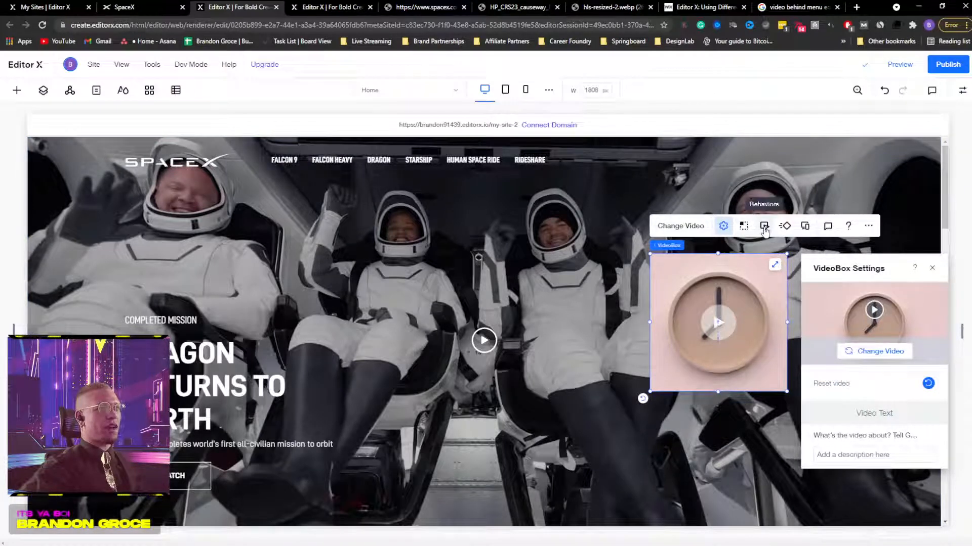
{"action": "left_click", "coordinate": [740, 161]}
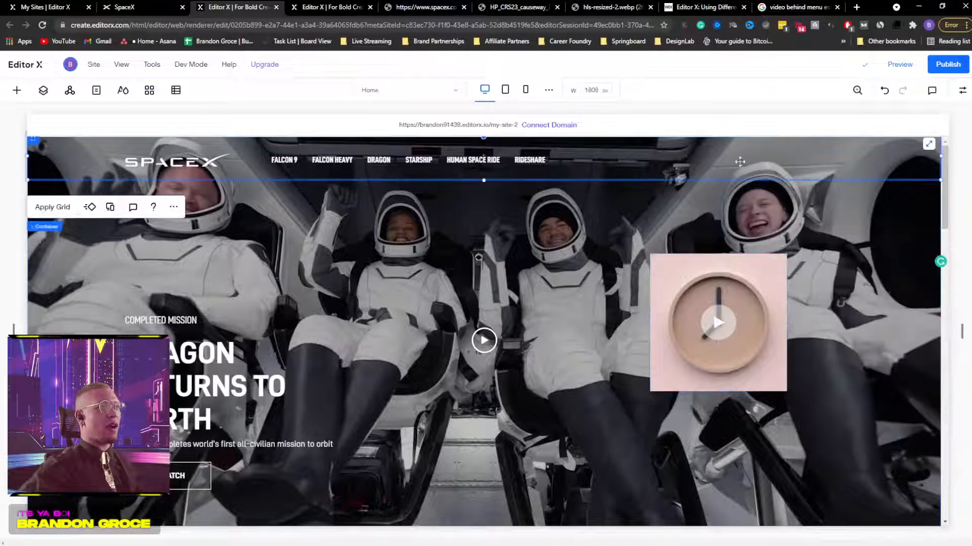
{"action": "left_click", "coordinate": [900, 65]}
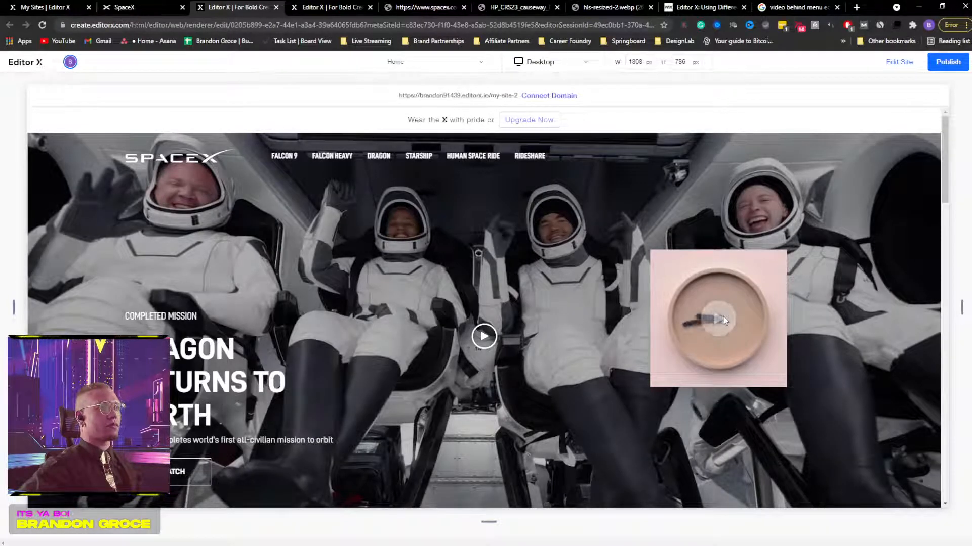
{"action": "left_click", "coordinate": [896, 62]}
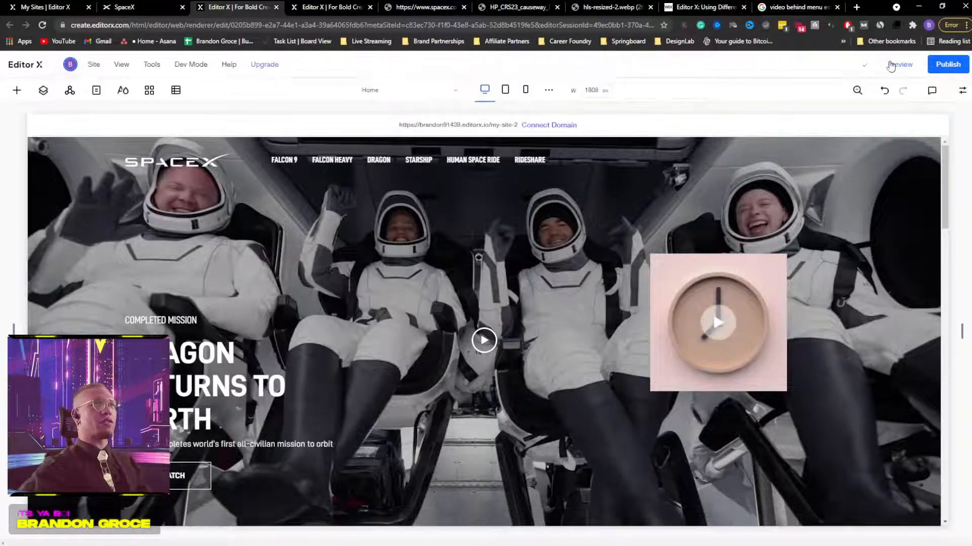
{"action": "left_click", "coordinate": [715, 291]}
{"action": "key", "text": "Delete"}
Step: Turn on Autoplays and Plays in a loop in the hero video player's playback options
{"action": "left_click", "coordinate": [558, 258]}
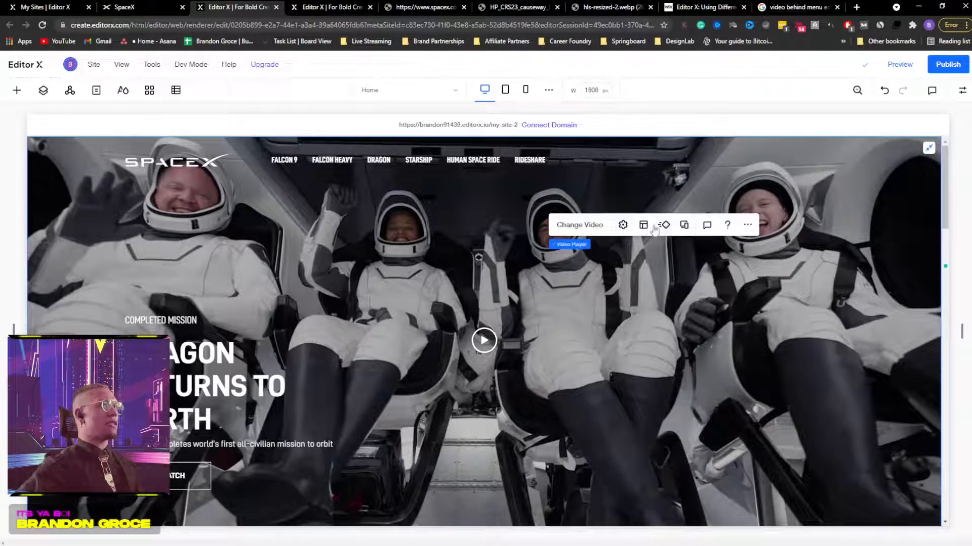
{"action": "left_click", "coordinate": [622, 225]}
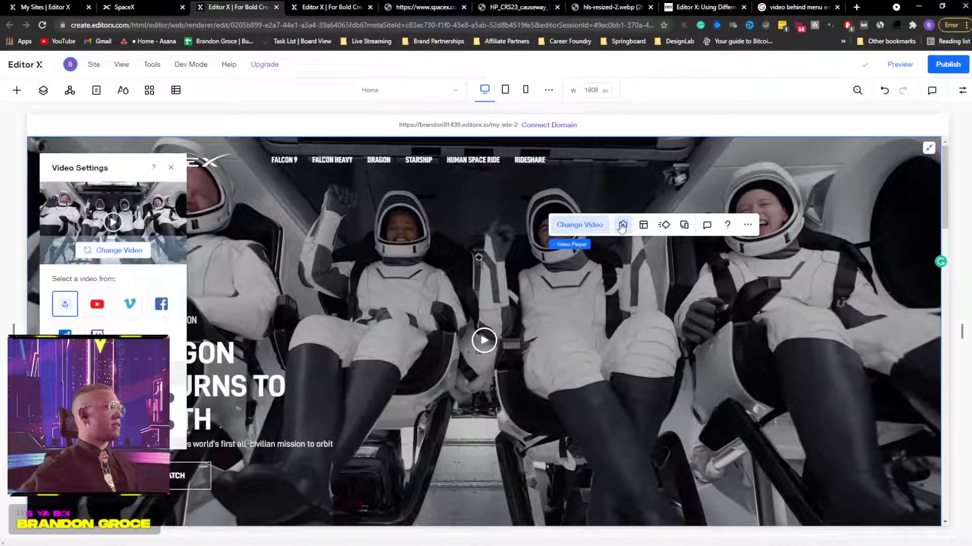
{"action": "scroll", "coordinate": [112, 253], "scroll_direction": "down", "scroll_amount": 2}
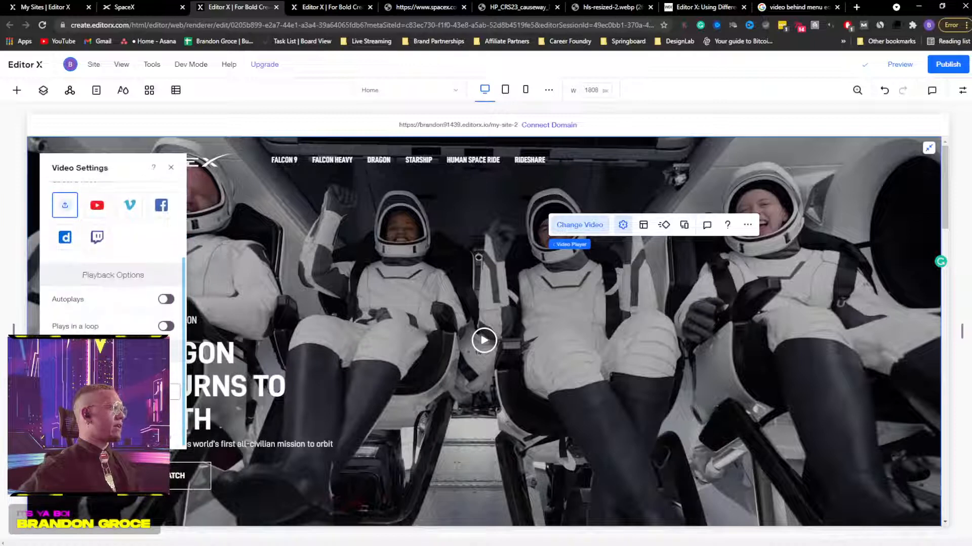
{"action": "left_click", "coordinate": [166, 299]}
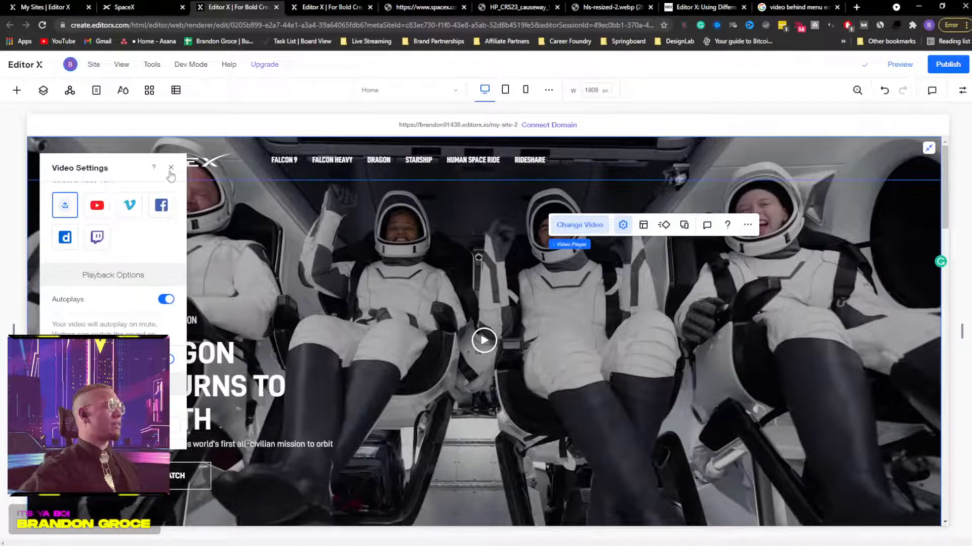
{"action": "left_click", "coordinate": [589, 300]}
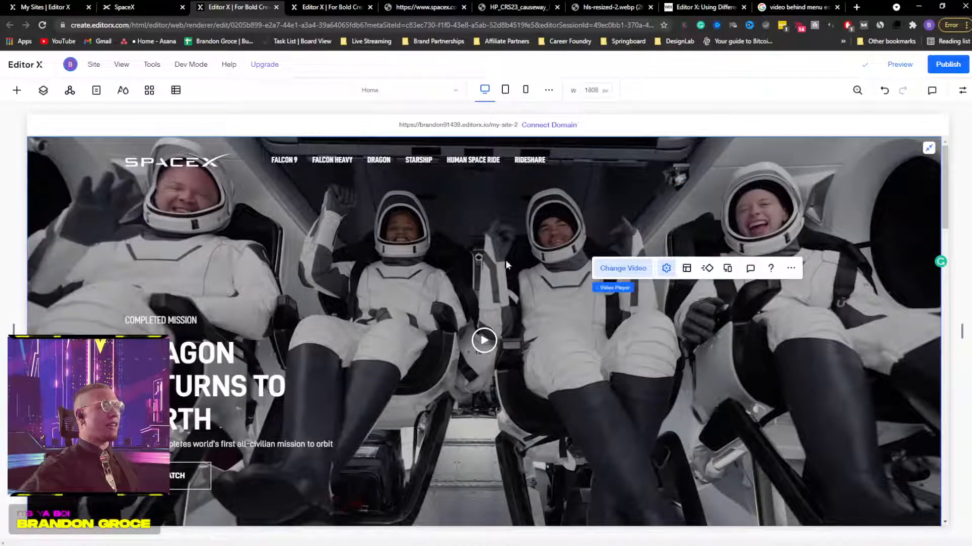
Step: Recheck the hero video's playback options and preview the page to see the video play
{"action": "left_click", "coordinate": [665, 269]}
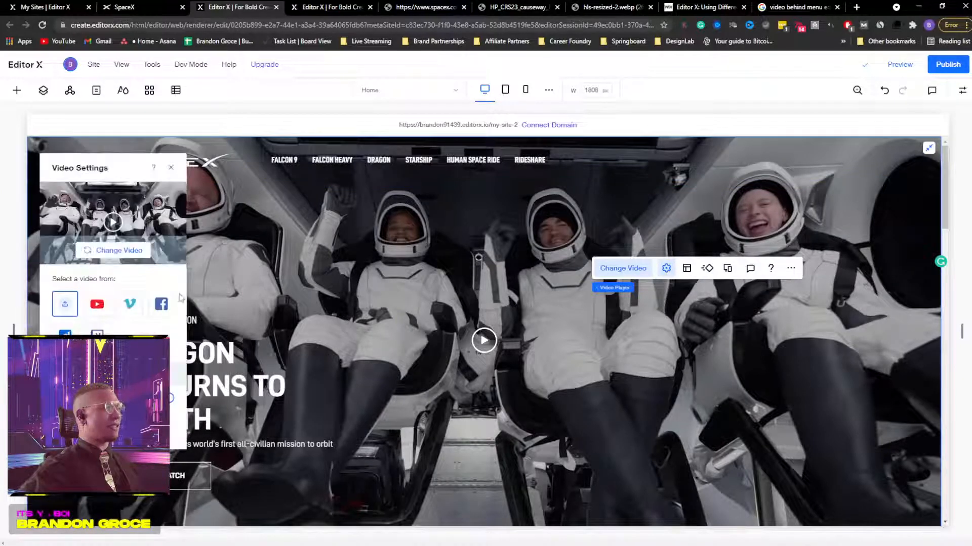
{"action": "scroll", "coordinate": [132, 328], "scroll_direction": "down", "scroll_amount": 3}
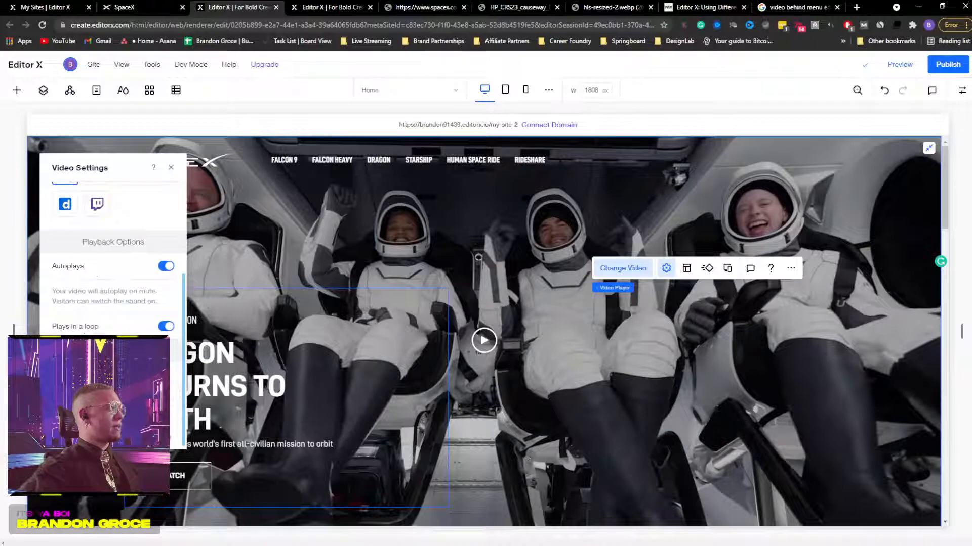
{"action": "left_click", "coordinate": [171, 167]}
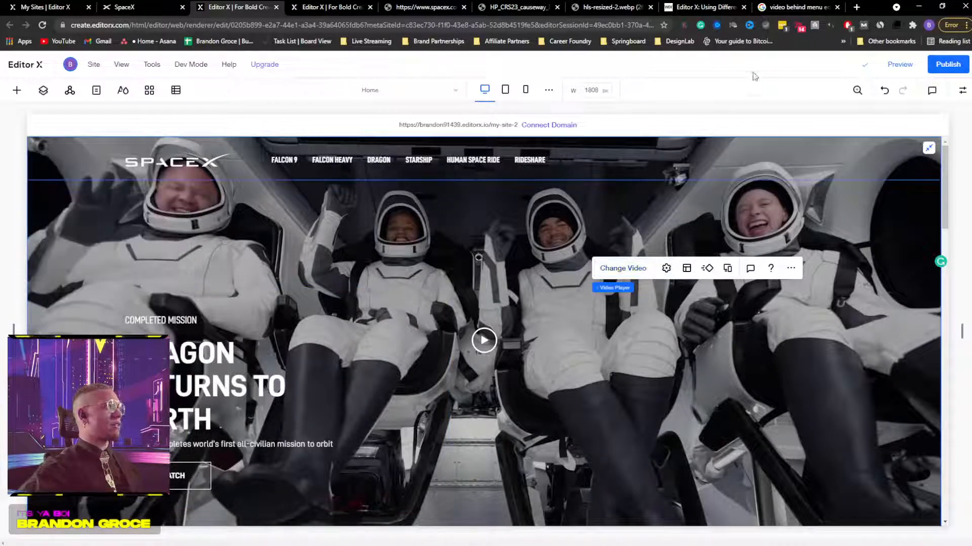
{"action": "left_click", "coordinate": [899, 64]}
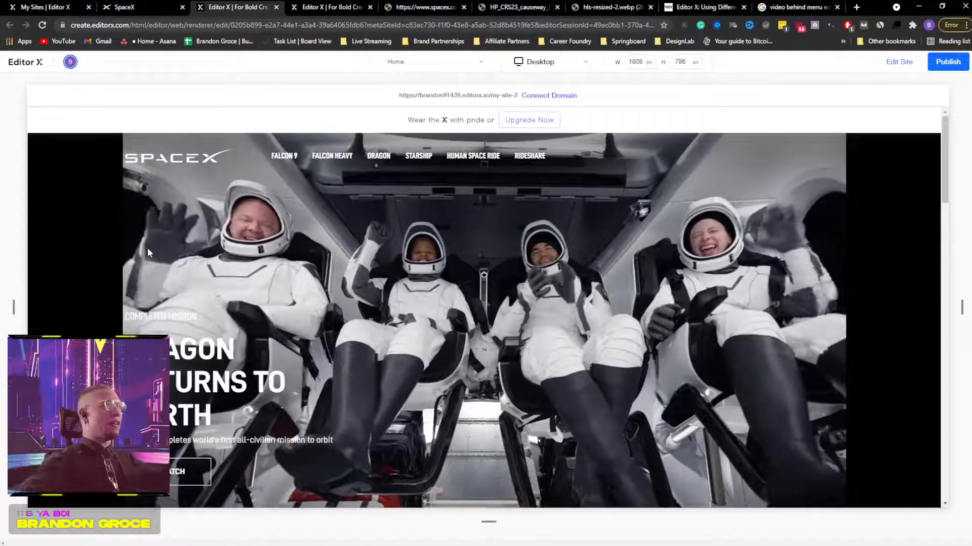
Step: Look through the previewed page from the hero video down to the footer and return to editing the site
{"action": "scroll", "coordinate": [485, 251], "scroll_direction": "down", "scroll_amount": 10}
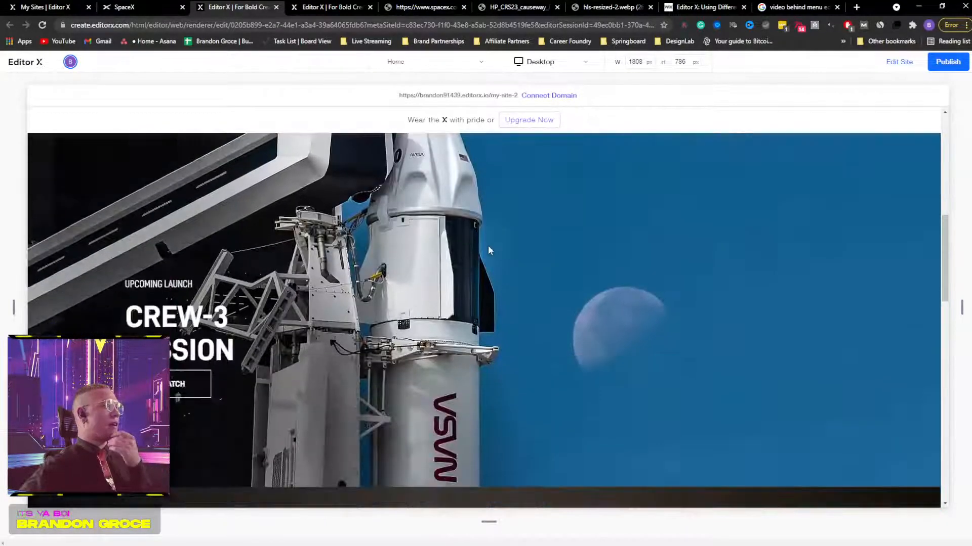
{"action": "scroll", "coordinate": [487, 250], "scroll_direction": "down", "scroll_amount": 12}
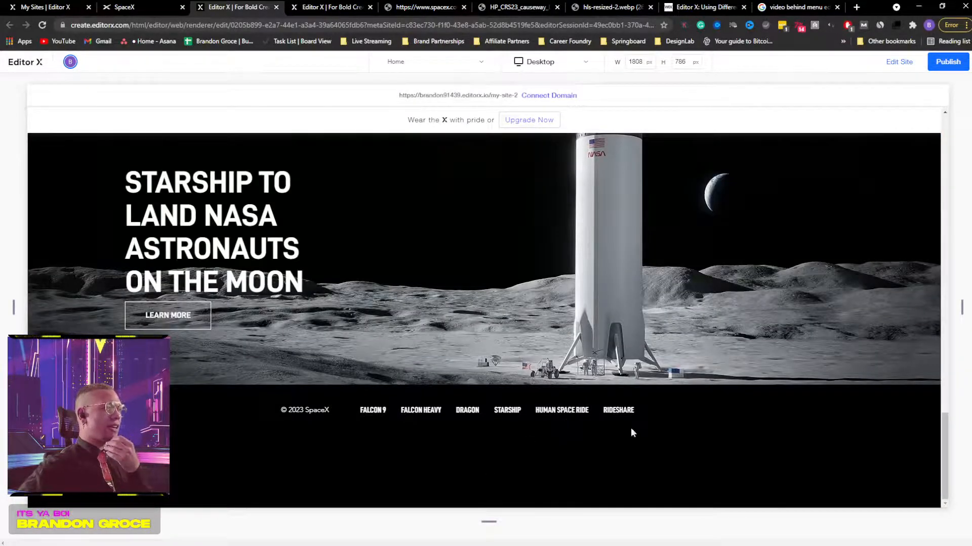
{"action": "scroll", "coordinate": [636, 422], "scroll_direction": "up", "scroll_amount": 6}
{"action": "scroll", "coordinate": [639, 412], "scroll_direction": "up", "scroll_amount": 12}
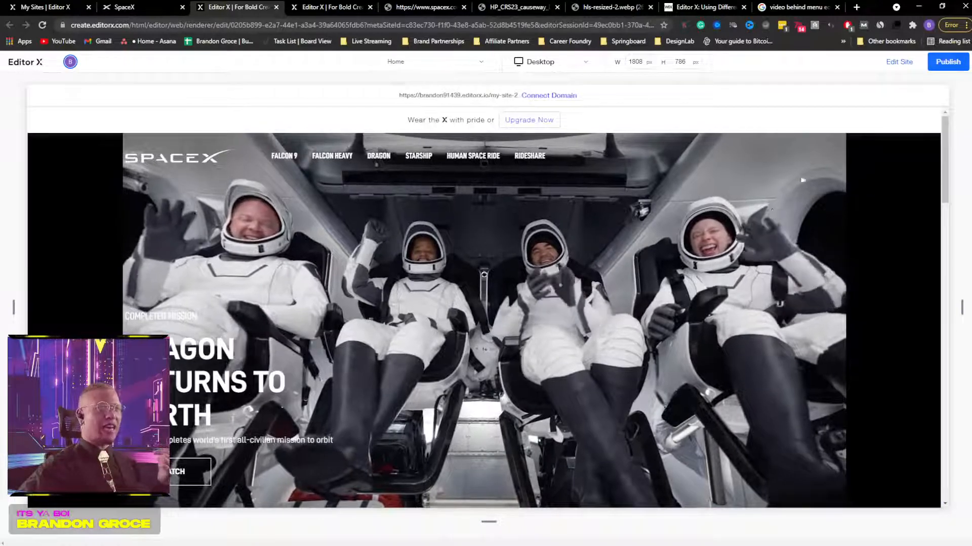
{"action": "left_click", "coordinate": [897, 62]}
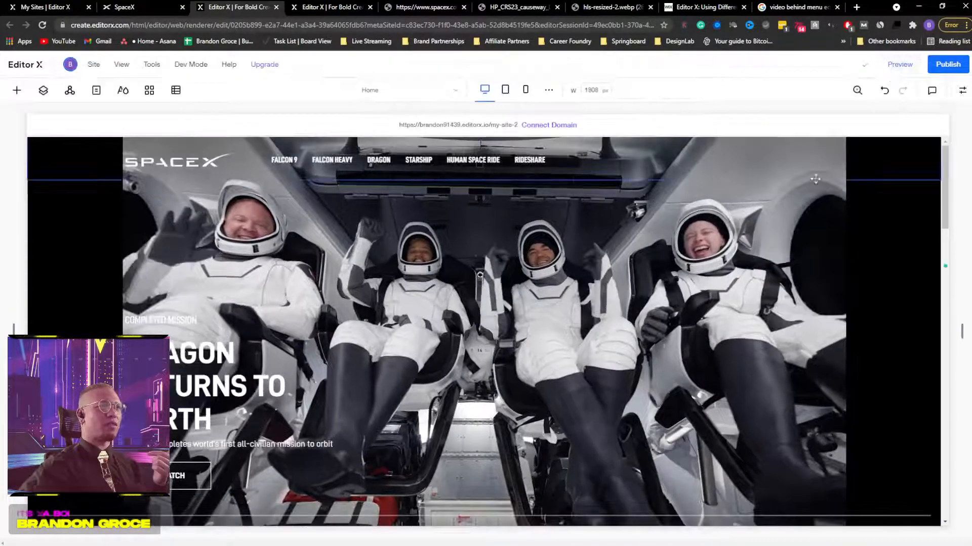
Step: Check the hero video player's design, layout, playback control and video source settings for a way to fit the video
{"action": "left_click", "coordinate": [686, 226]}
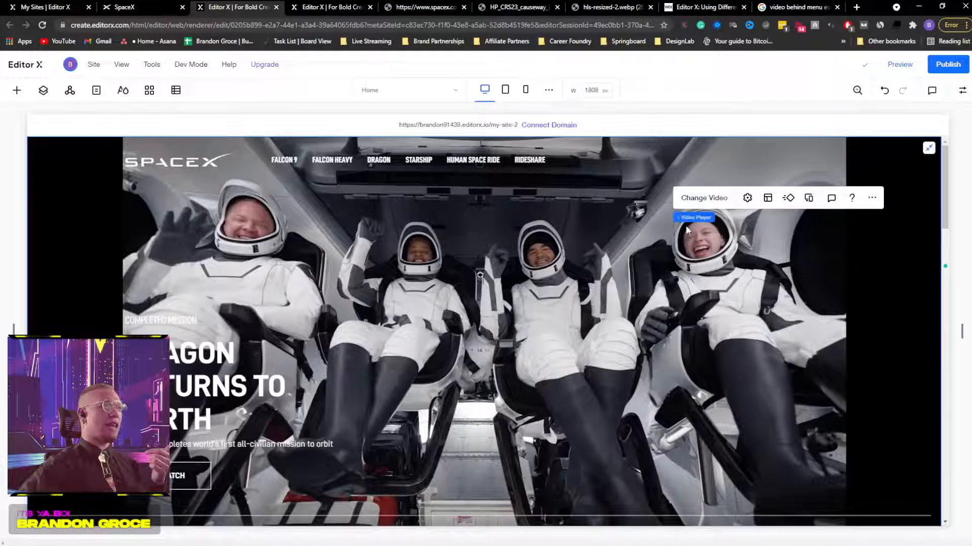
{"action": "left_click", "coordinate": [701, 203]}
{"action": "left_click", "coordinate": [171, 167]}
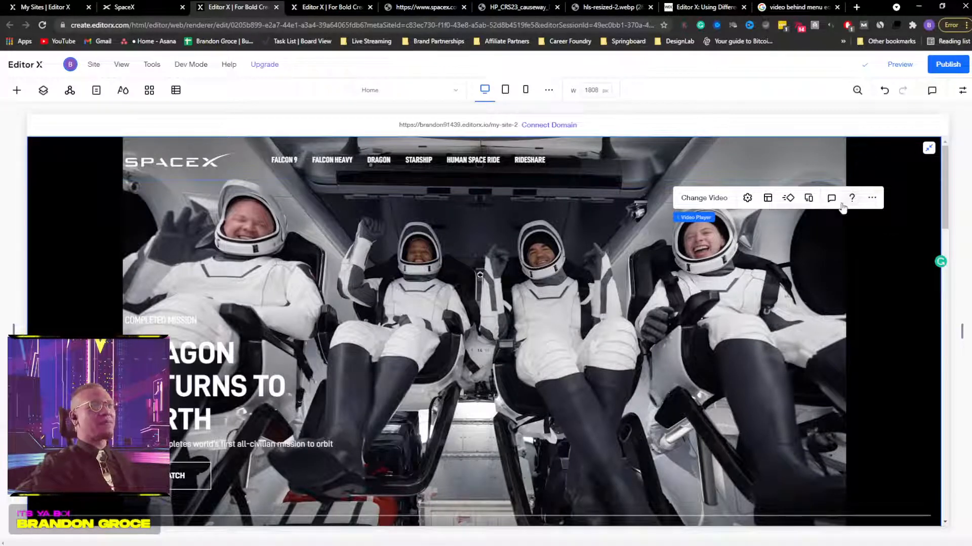
{"action": "left_click", "coordinate": [962, 92]}
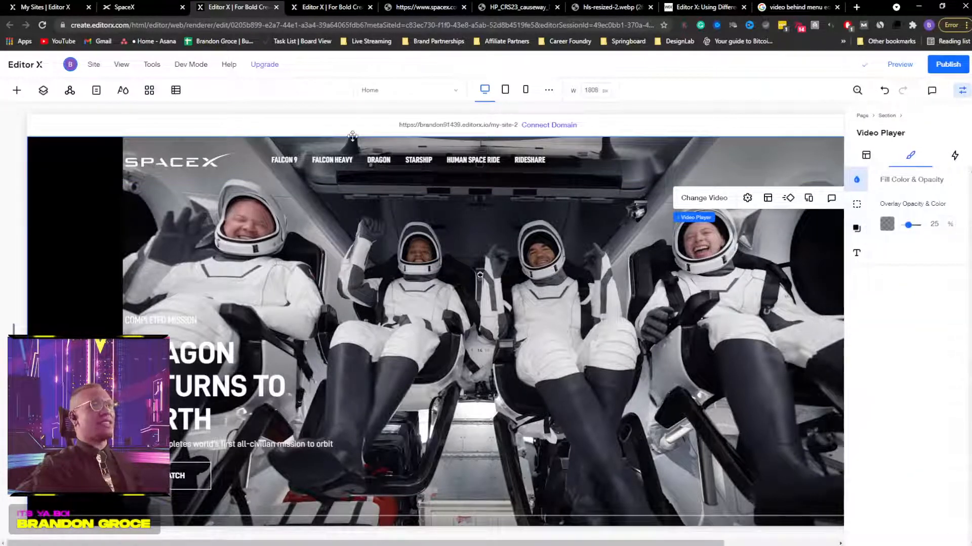
{"action": "left_click", "coordinate": [43, 90]}
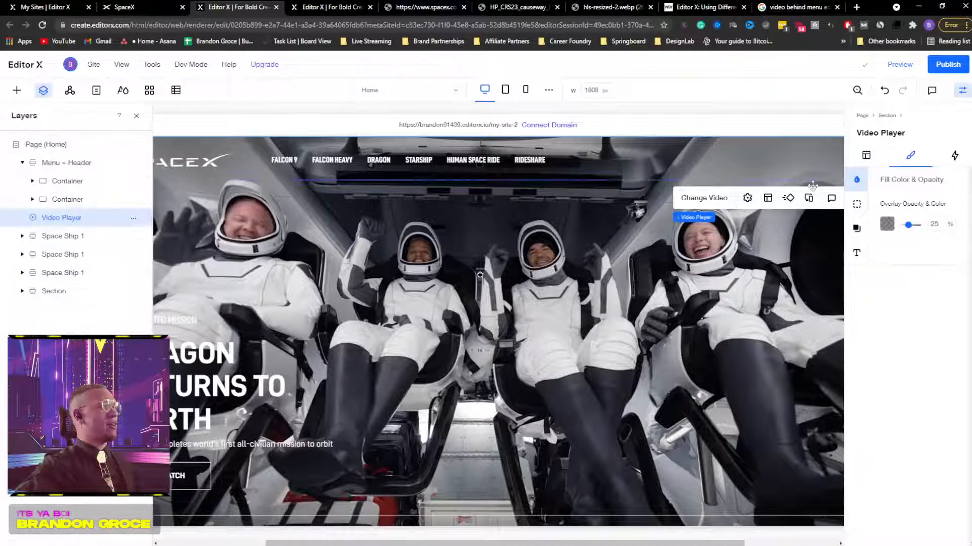
{"action": "left_click", "coordinate": [867, 156]}
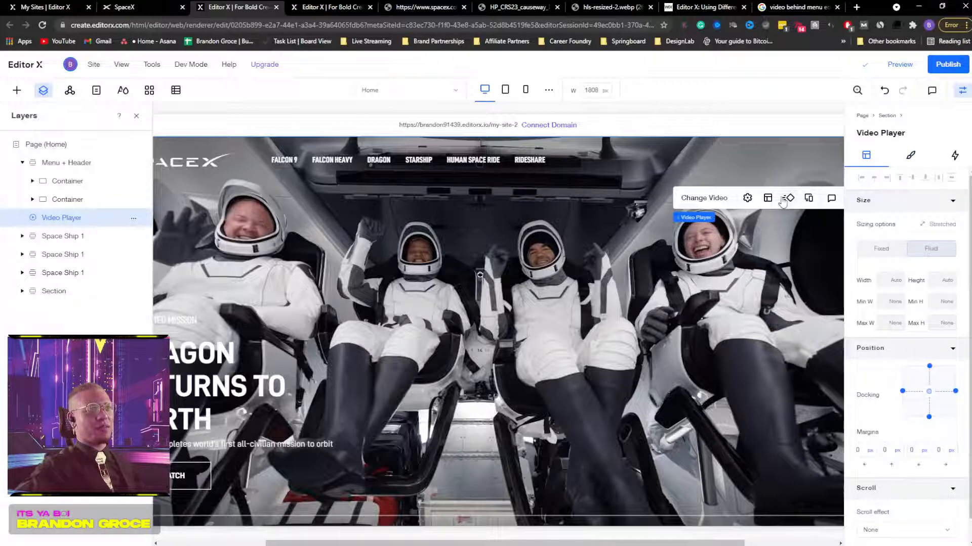
{"action": "left_click", "coordinate": [768, 199]}
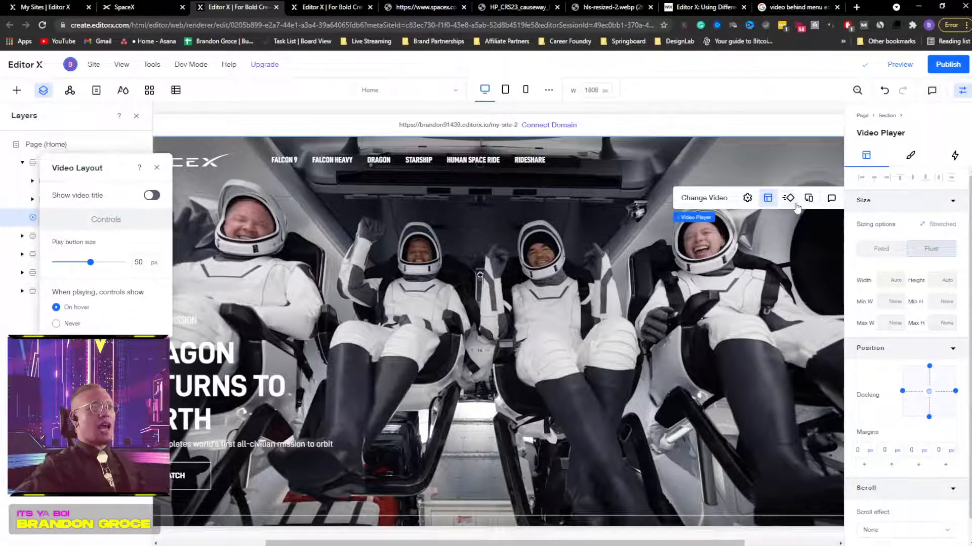
{"action": "left_click", "coordinate": [709, 200]}
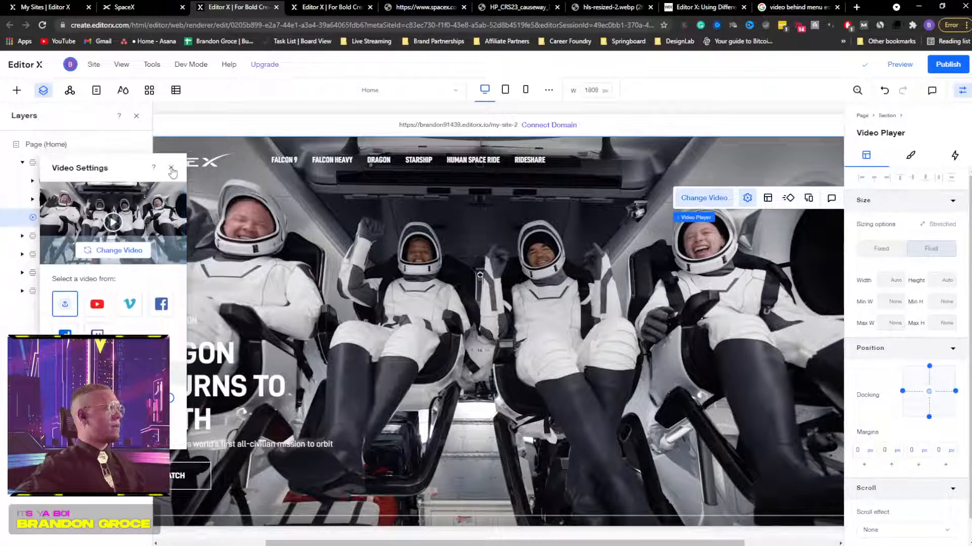
{"action": "left_click", "coordinate": [171, 168]}
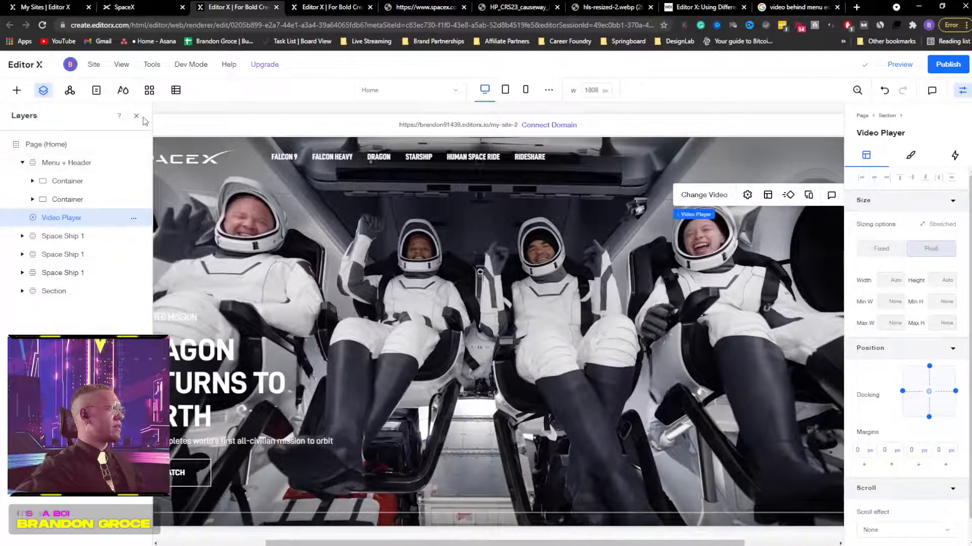
{"action": "left_click", "coordinate": [137, 116]}
Step: Reopen the hero video player's settings and review its video source and playback options
{"action": "left_click", "coordinate": [176, 199]}
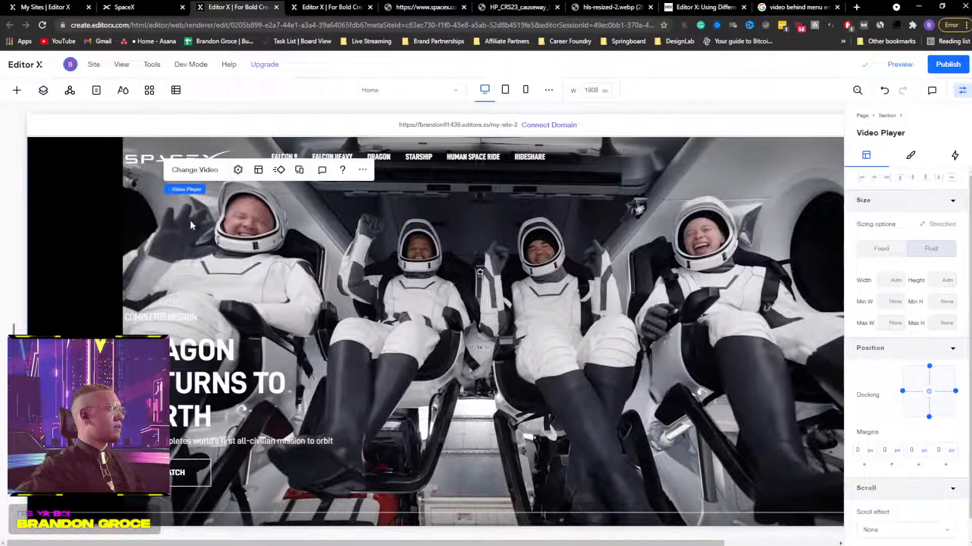
{"action": "left_click", "coordinate": [206, 171]}
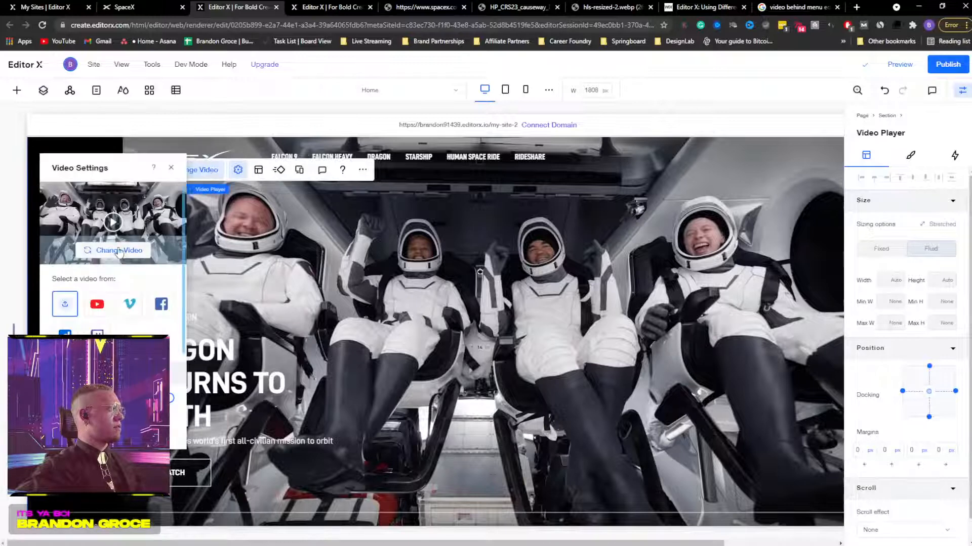
{"action": "scroll", "coordinate": [131, 299], "scroll_direction": "down", "scroll_amount": 3}
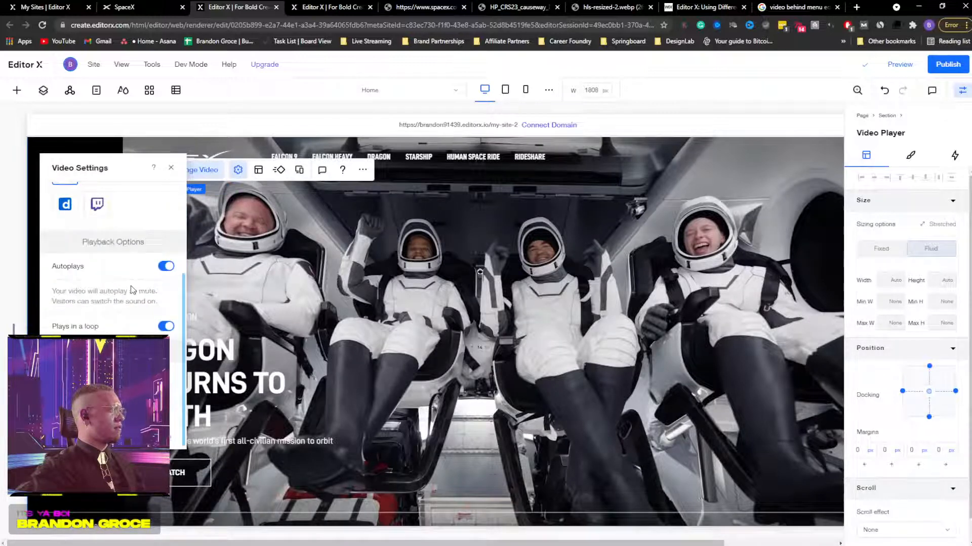
{"action": "scroll", "coordinate": [131, 286], "scroll_direction": "up", "scroll_amount": 3}
{"action": "scroll", "coordinate": [131, 286], "scroll_direction": "down", "scroll_amount": 3}
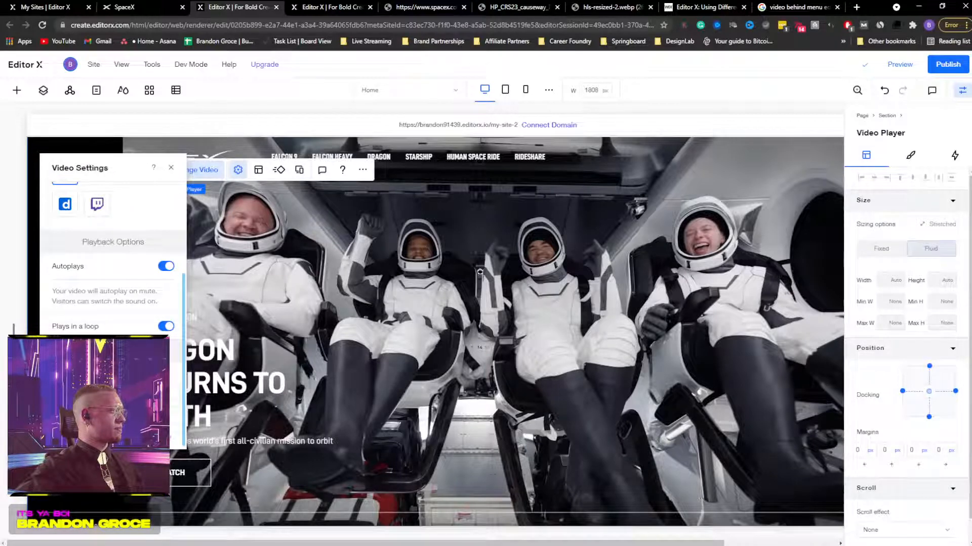
{"action": "left_click", "coordinate": [171, 170]}
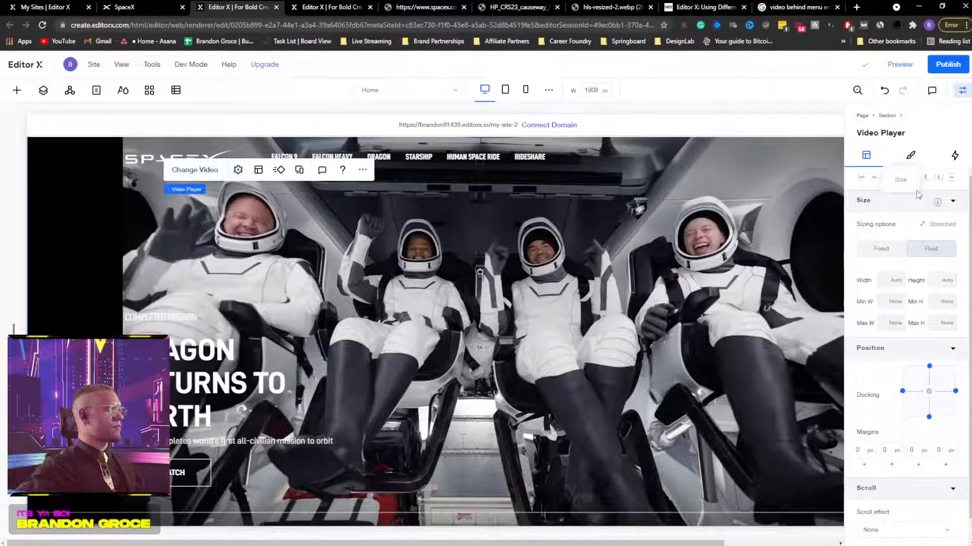
Step: Undock the hero video player from all four edges of its section so it is docked at the center
{"action": "left_click", "coordinate": [917, 160]}
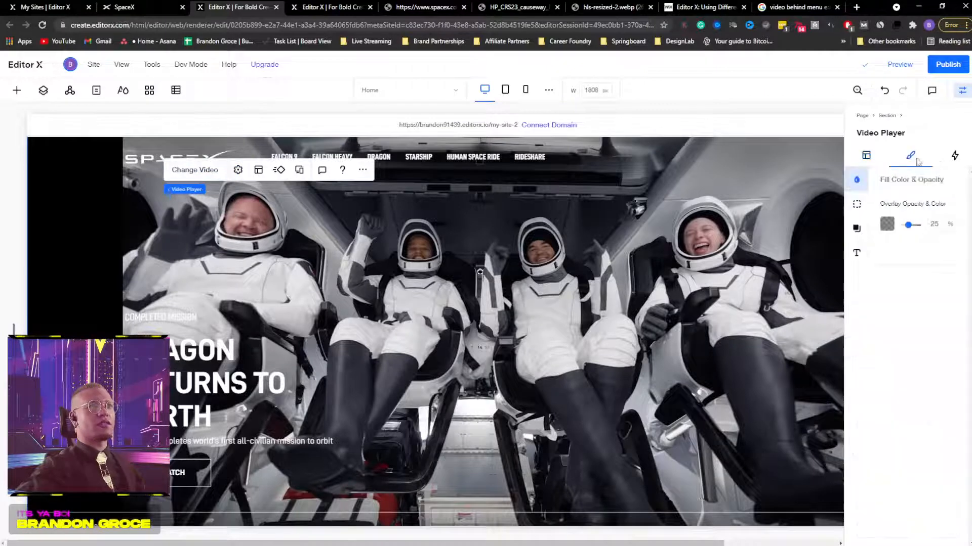
{"action": "left_click", "coordinate": [868, 158]}
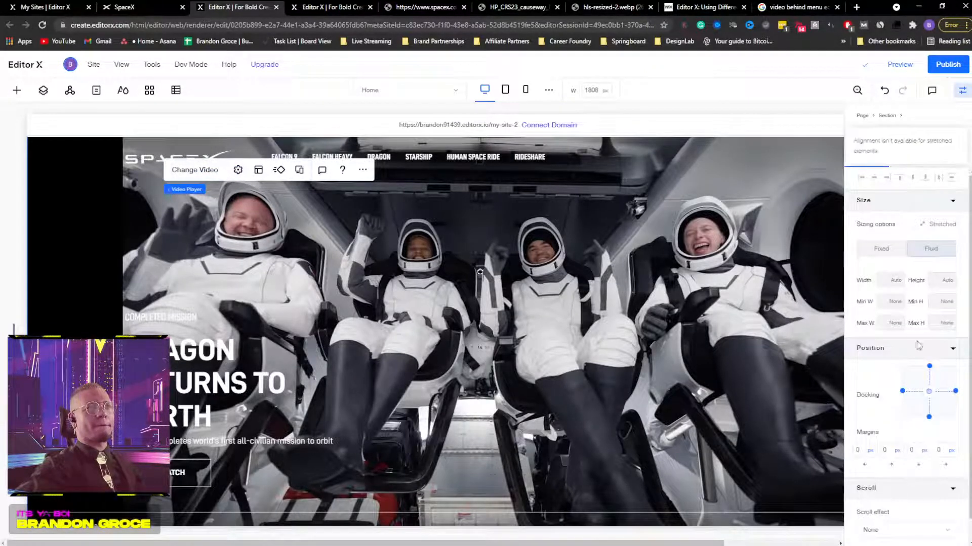
{"action": "left_click", "coordinate": [902, 391]}
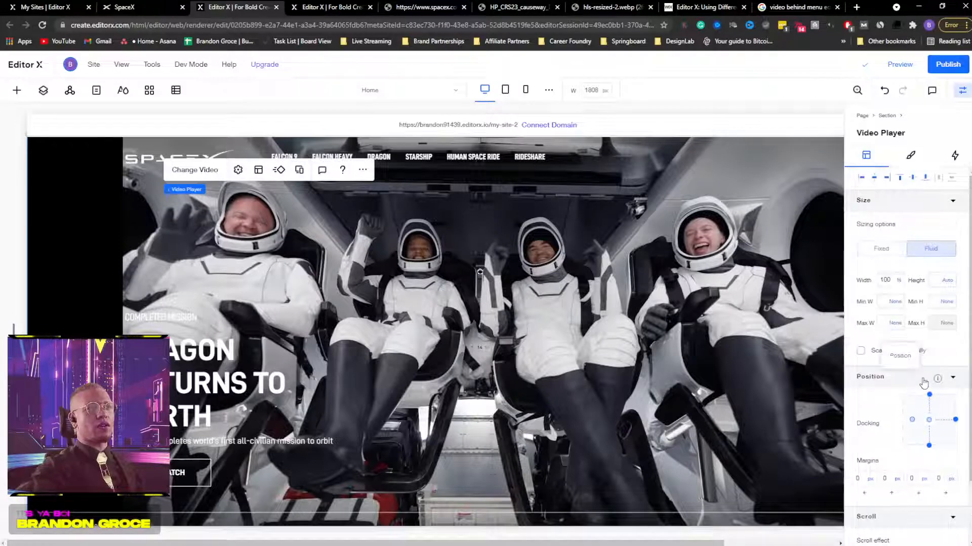
{"action": "left_click", "coordinate": [931, 401]}
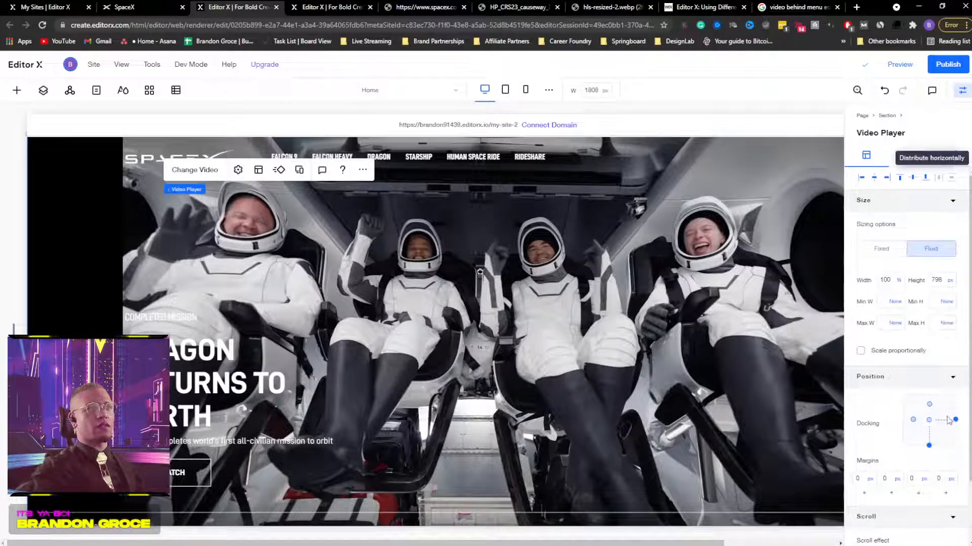
{"action": "left_click", "coordinate": [931, 445]}
{"action": "left_click", "coordinate": [955, 420]}
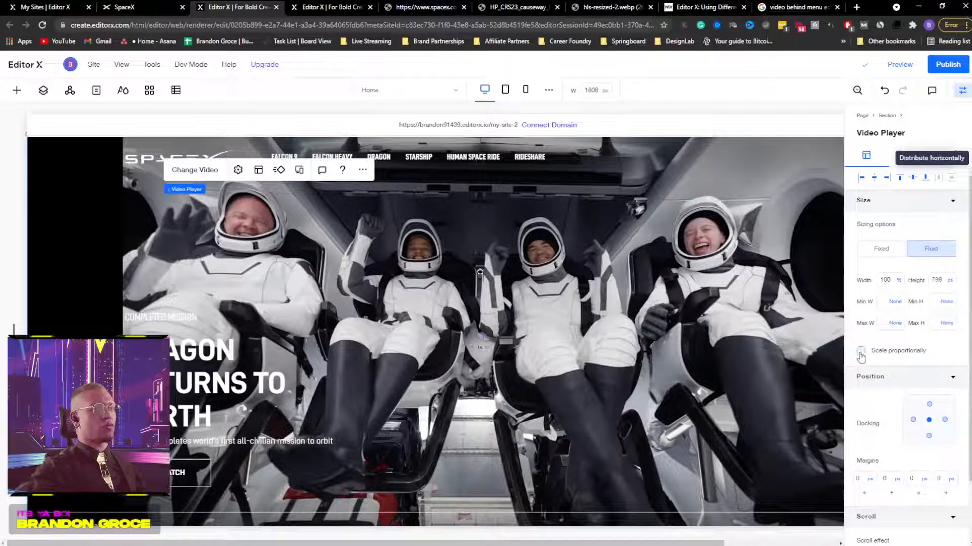
{"action": "left_click", "coordinate": [878, 249]}
{"action": "left_click", "coordinate": [887, 278]}
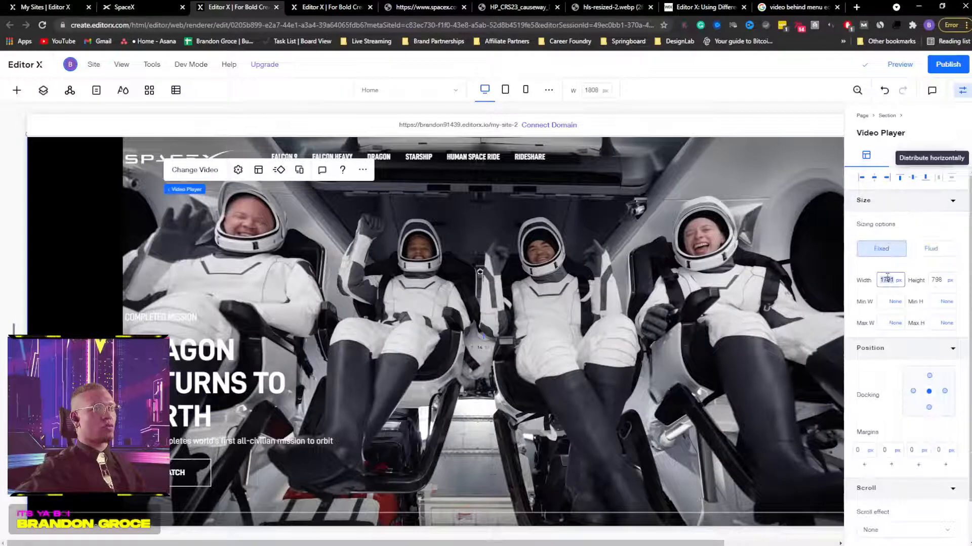
{"action": "left_click", "coordinate": [931, 248]}
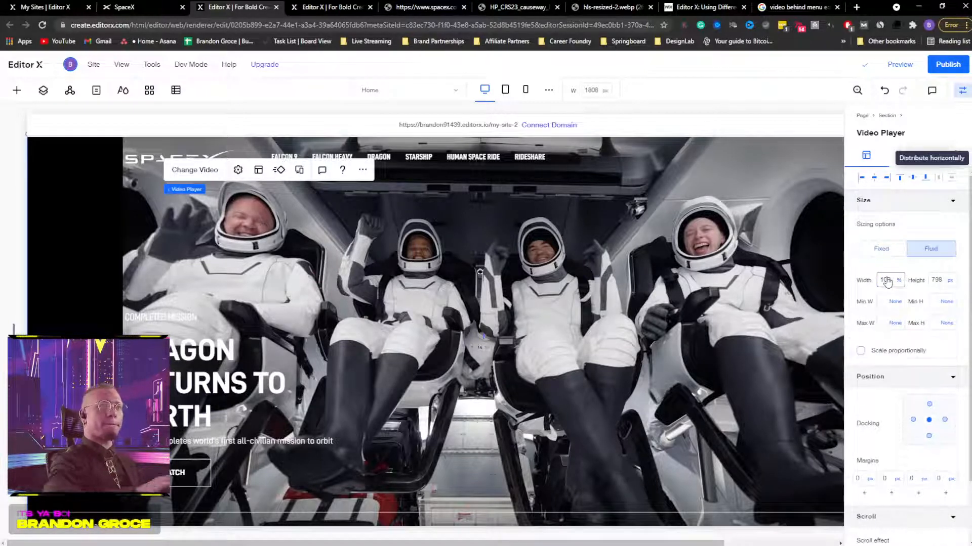
Step: Preview the page and examine how the hero video fits its section and meets the section below
{"action": "left_click", "coordinate": [899, 64]}
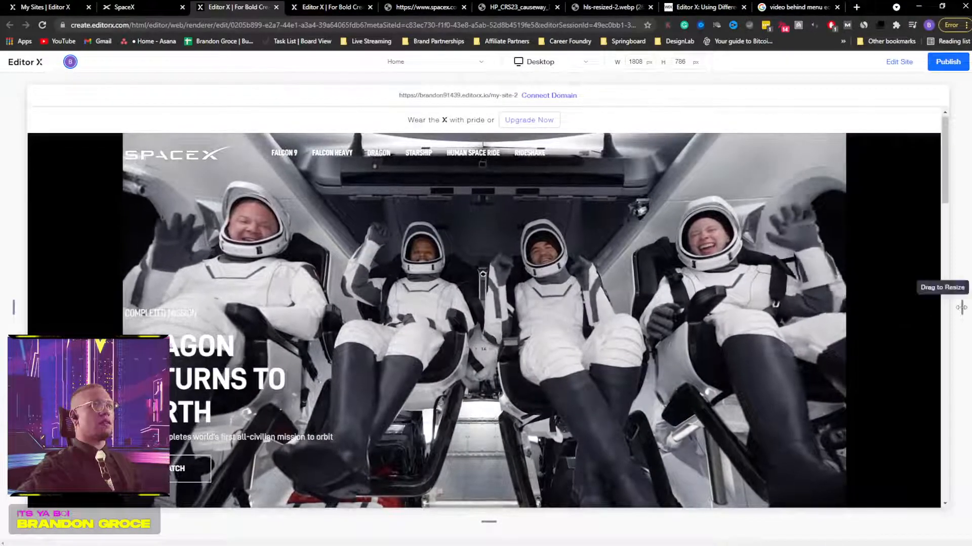
{"action": "scroll", "coordinate": [501, 315], "scroll_direction": "down", "scroll_amount": 4}
{"action": "scroll", "coordinate": [501, 315], "scroll_direction": "down", "scroll_amount": 1}
{"action": "scroll", "coordinate": [503, 311], "scroll_direction": "up", "scroll_amount": 5}
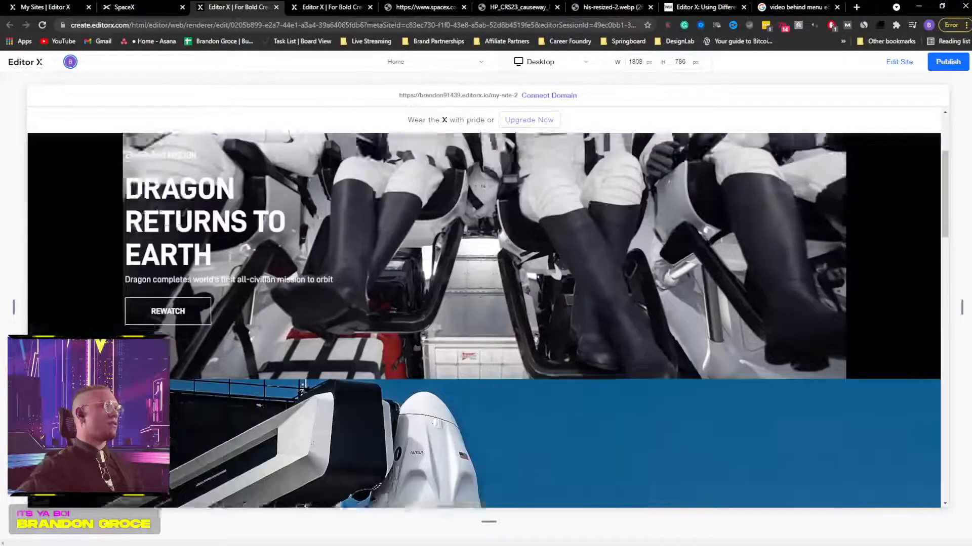
{"action": "scroll", "coordinate": [483, 268], "scroll_direction": "down", "scroll_amount": 5}
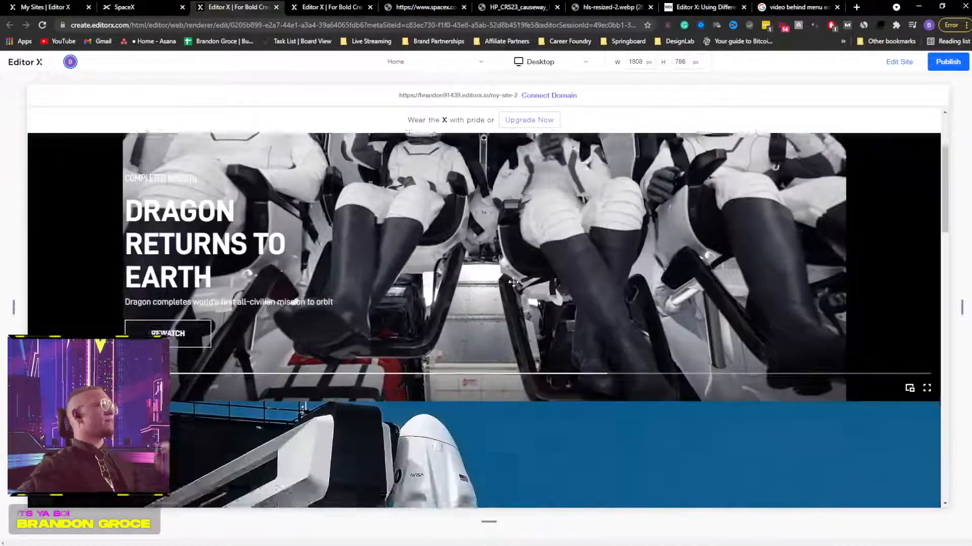
{"action": "scroll", "coordinate": [484, 271], "scroll_direction": "up", "scroll_amount": 5}
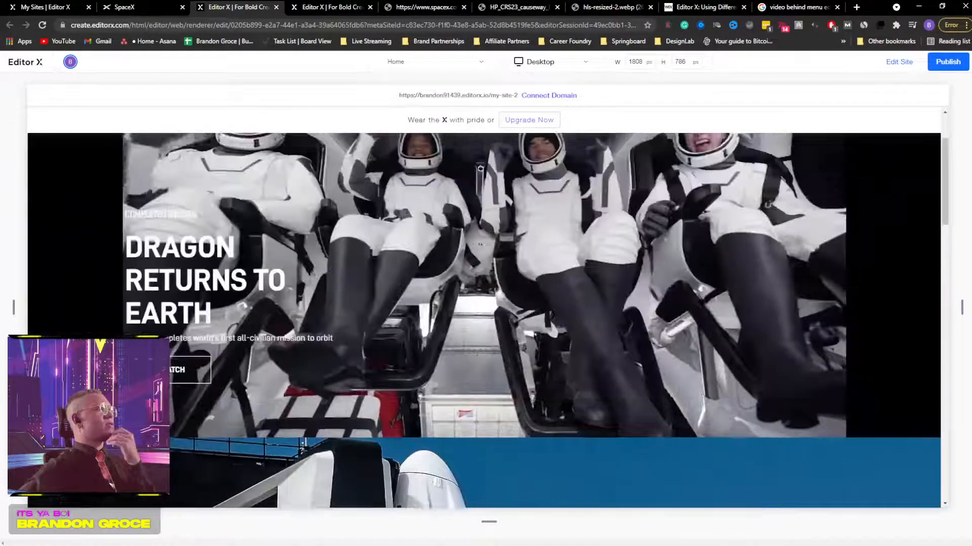
{"action": "scroll", "coordinate": [332, 238], "scroll_direction": "down", "scroll_amount": 3}
{"action": "scroll", "coordinate": [331, 238], "scroll_direction": "up", "scroll_amount": 4}
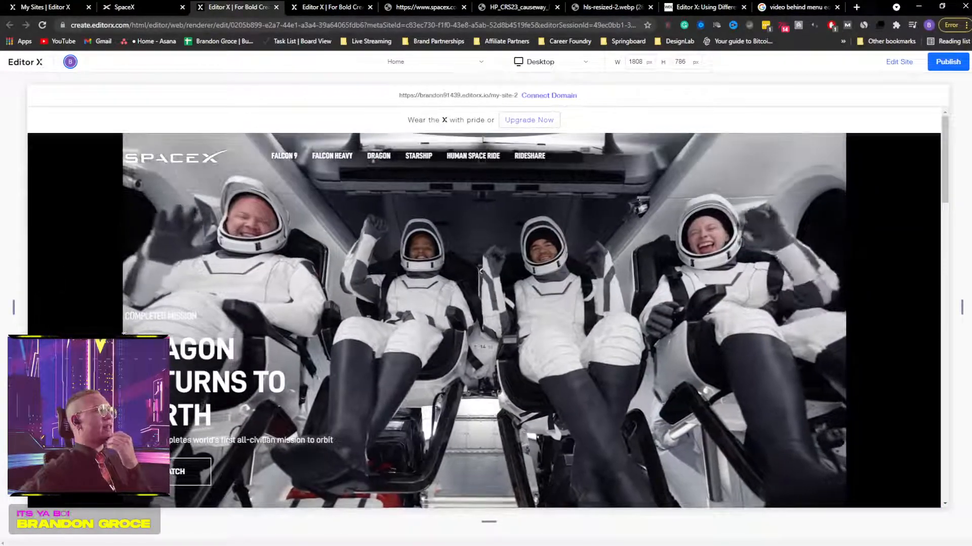
Step: Review the remaining mission sections and footer in the preview, and go back to editing the site
{"action": "scroll", "coordinate": [197, 233], "scroll_direction": "down", "scroll_amount": 1}
{"action": "scroll", "coordinate": [198, 234], "scroll_direction": "down", "scroll_amount": 10}
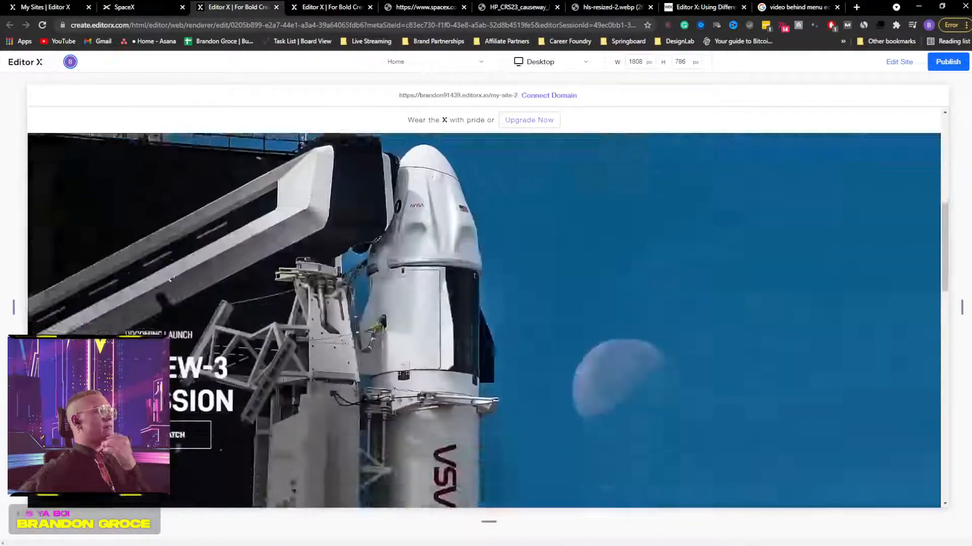
{"action": "scroll", "coordinate": [431, 280], "scroll_direction": "down", "scroll_amount": 10}
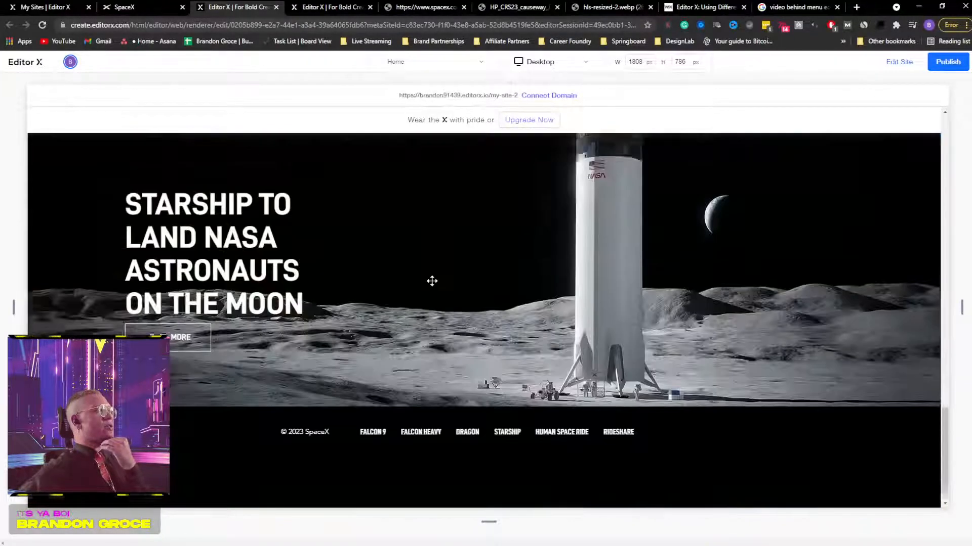
{"action": "scroll", "coordinate": [455, 304], "scroll_direction": "up", "scroll_amount": 2}
{"action": "scroll", "coordinate": [477, 334], "scroll_direction": "down", "scroll_amount": 3}
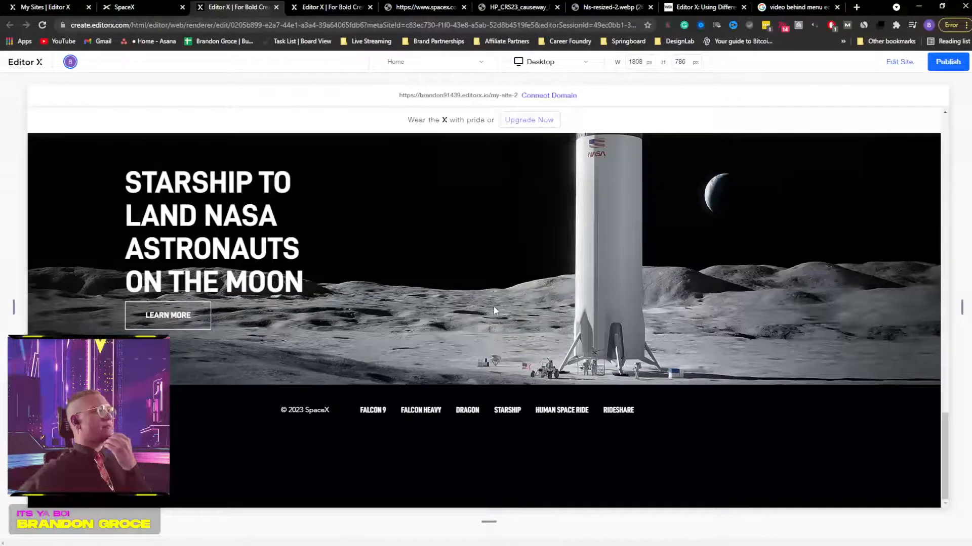
{"action": "scroll", "coordinate": [495, 309], "scroll_direction": "up", "scroll_amount": 10}
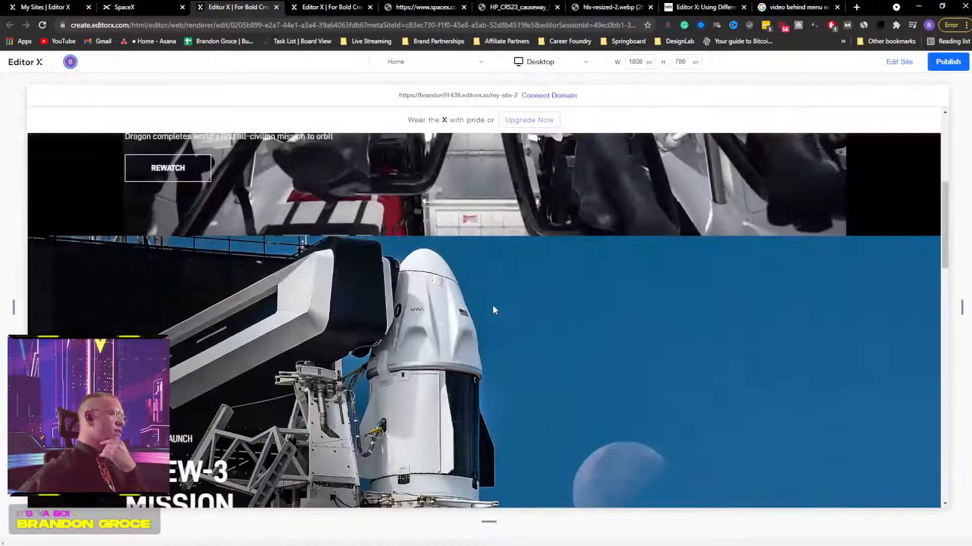
{"action": "scroll", "coordinate": [493, 310], "scroll_direction": "up", "scroll_amount": 5}
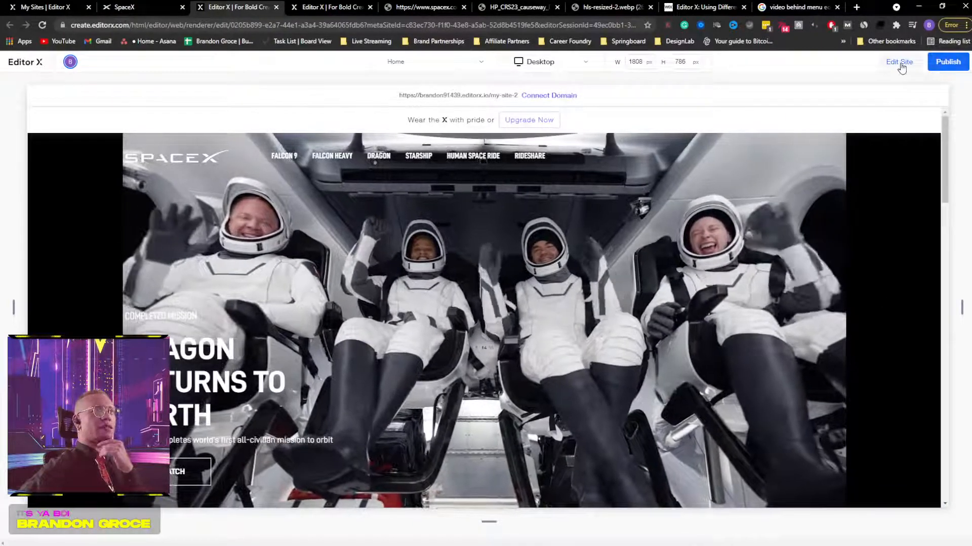
{"action": "left_click", "coordinate": [900, 62]}
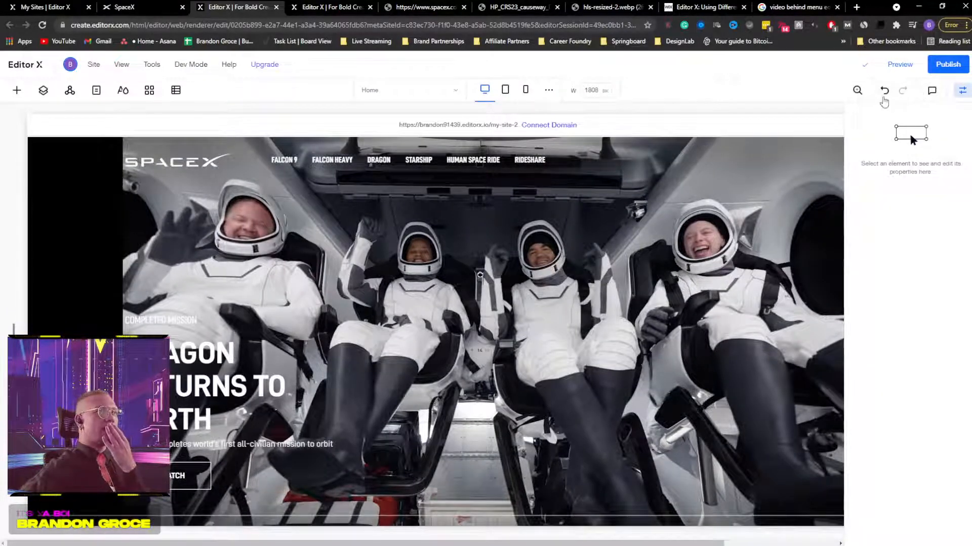
Step: Open the Space X video file from the Downloads folder to check its footage, and close the viewer
{"action": "mouse_move", "coordinate": [233, 535]}
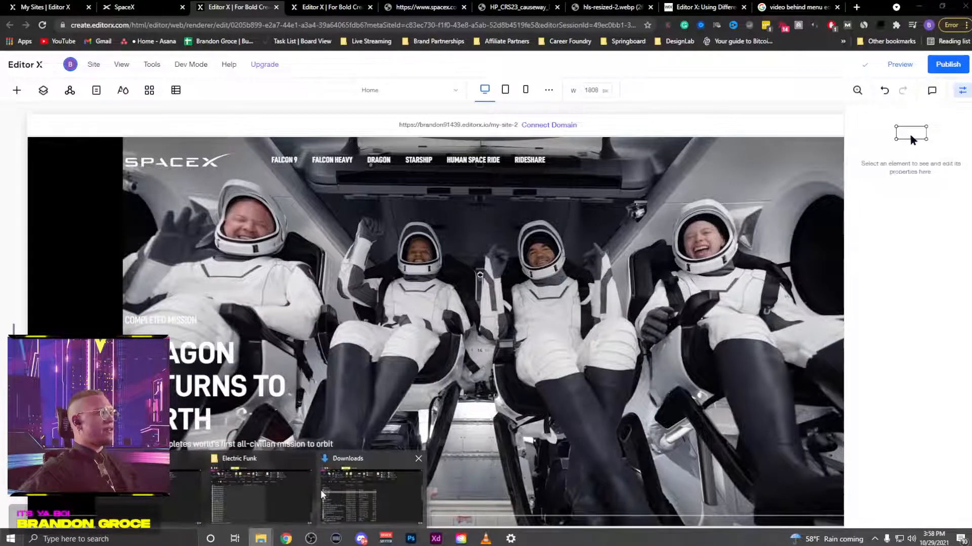
{"action": "mouse_move", "coordinate": [302, 499]}
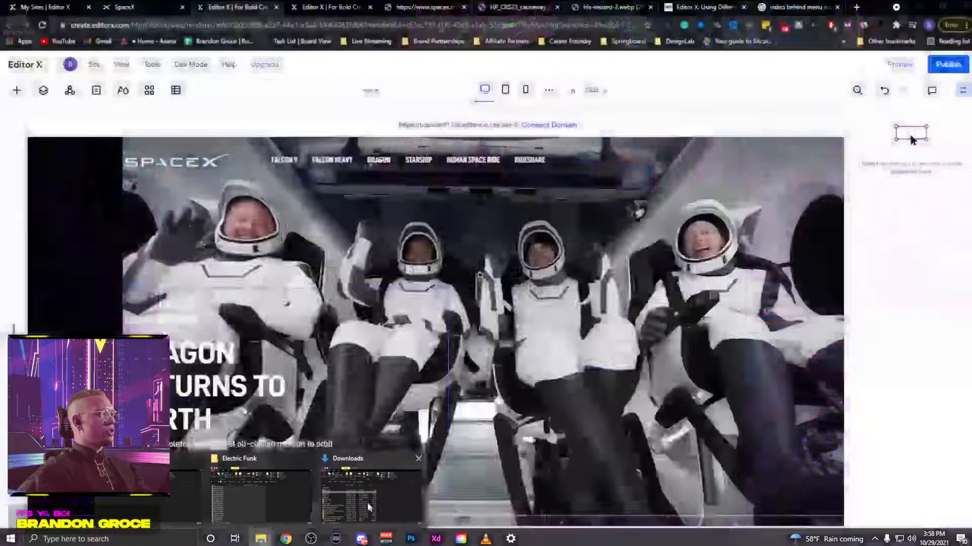
{"action": "left_click", "coordinate": [372, 494]}
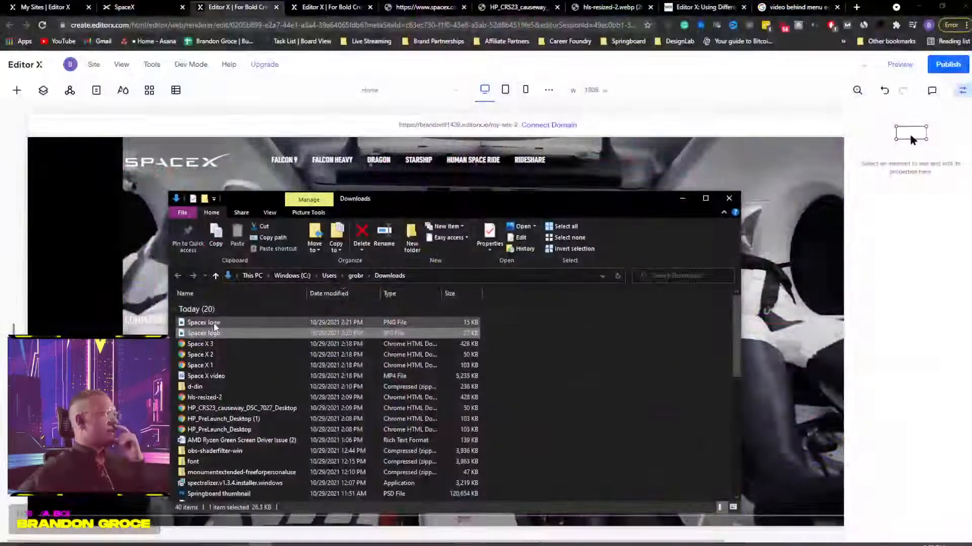
{"action": "left_click", "coordinate": [213, 334]}
{"action": "double_click", "coordinate": [208, 376]}
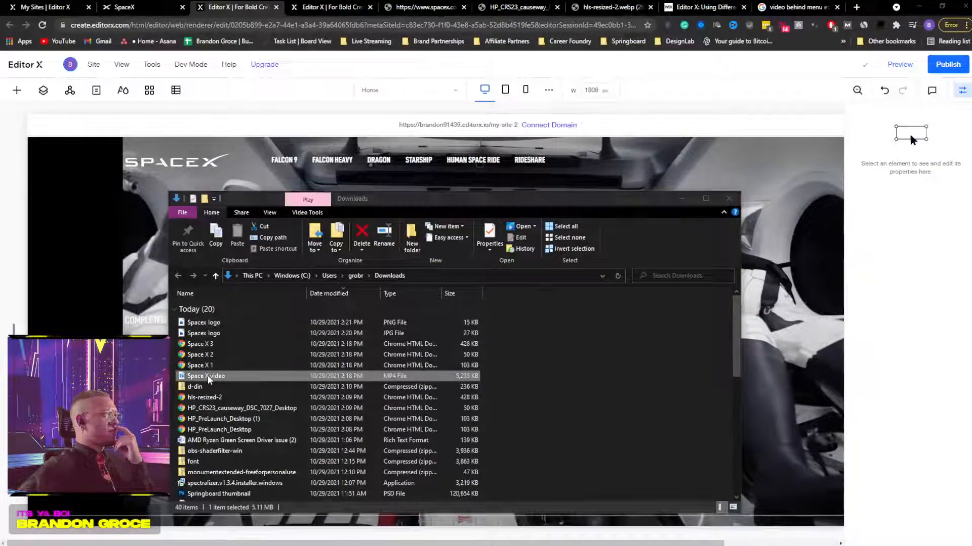
{"action": "left_click", "coordinate": [538, 323]}
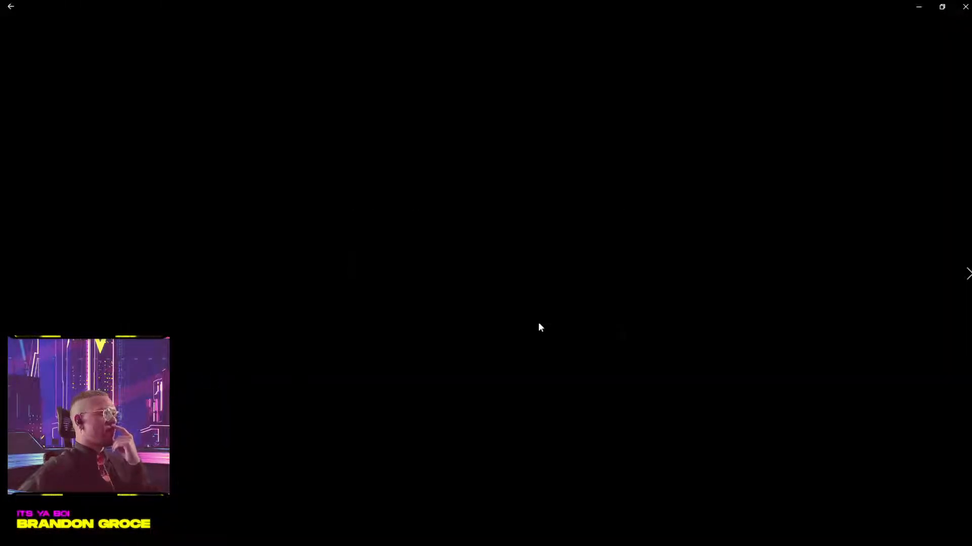
{"action": "left_click", "coordinate": [965, 7]}
Step: Open the Space X video file with VLC media player to check its frame, and close the player
{"action": "right_click", "coordinate": [189, 377]}
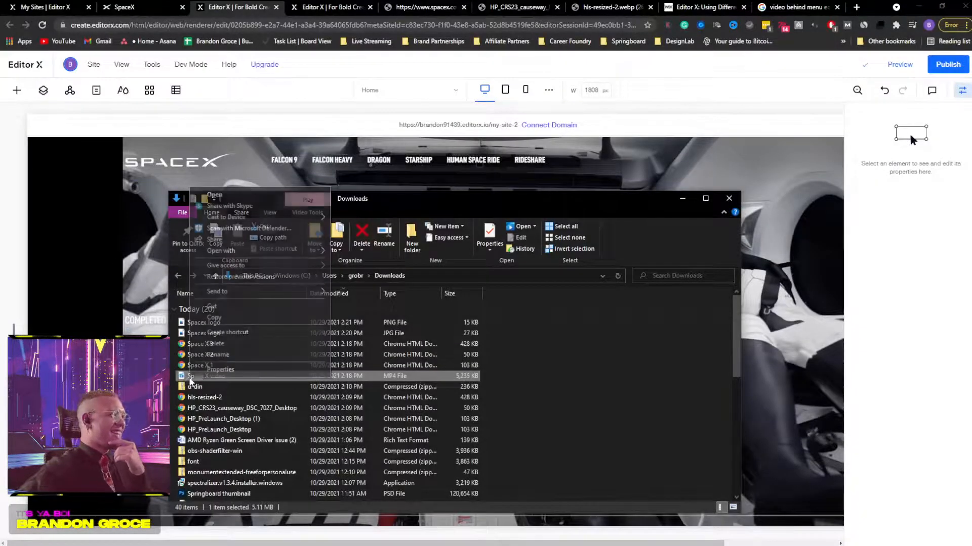
{"action": "mouse_move", "coordinate": [267, 253]}
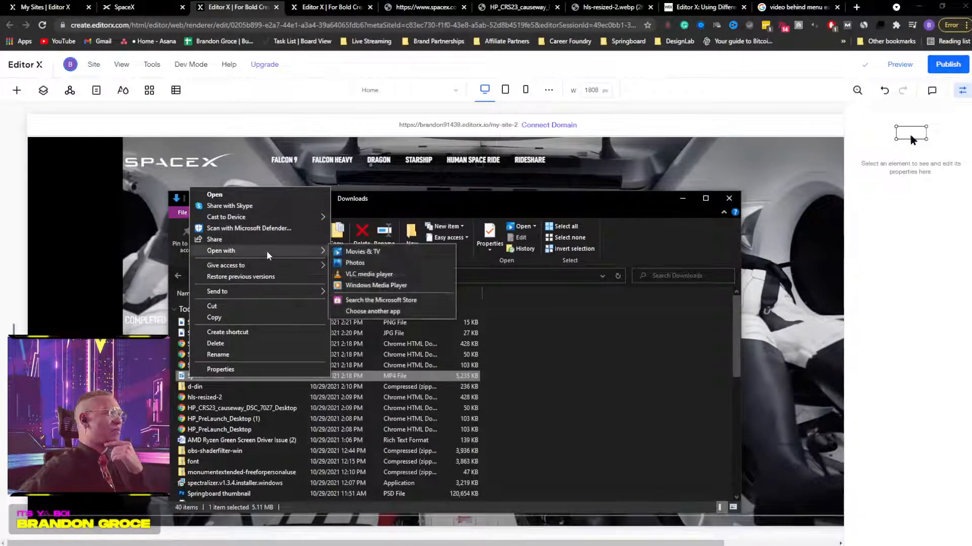
{"action": "left_click", "coordinate": [362, 275]}
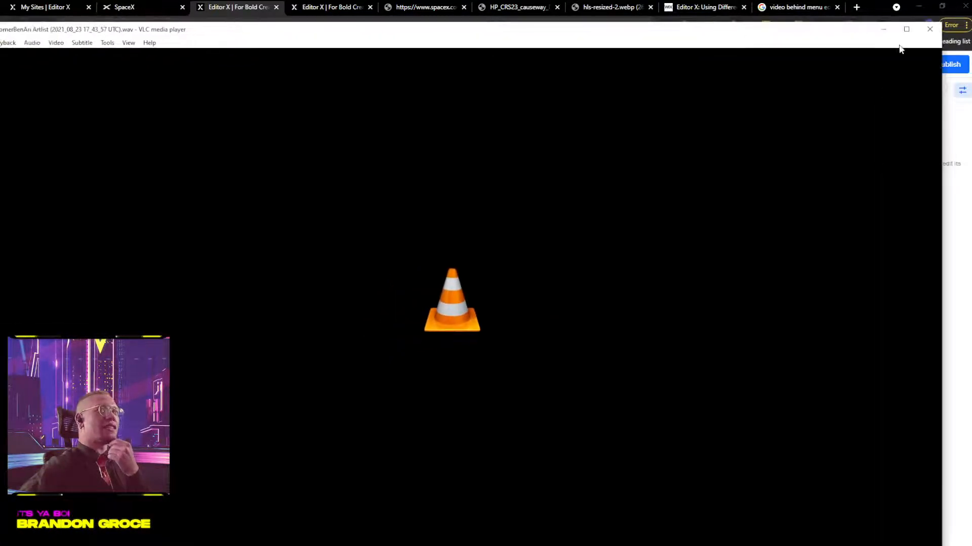
{"action": "left_click", "coordinate": [929, 28]}
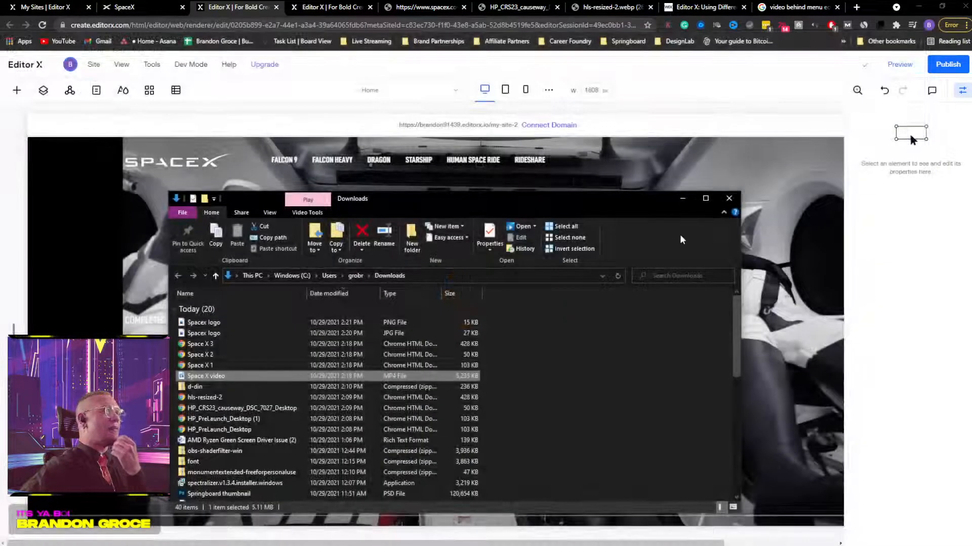
{"action": "mouse_move", "coordinate": [310, 543]}
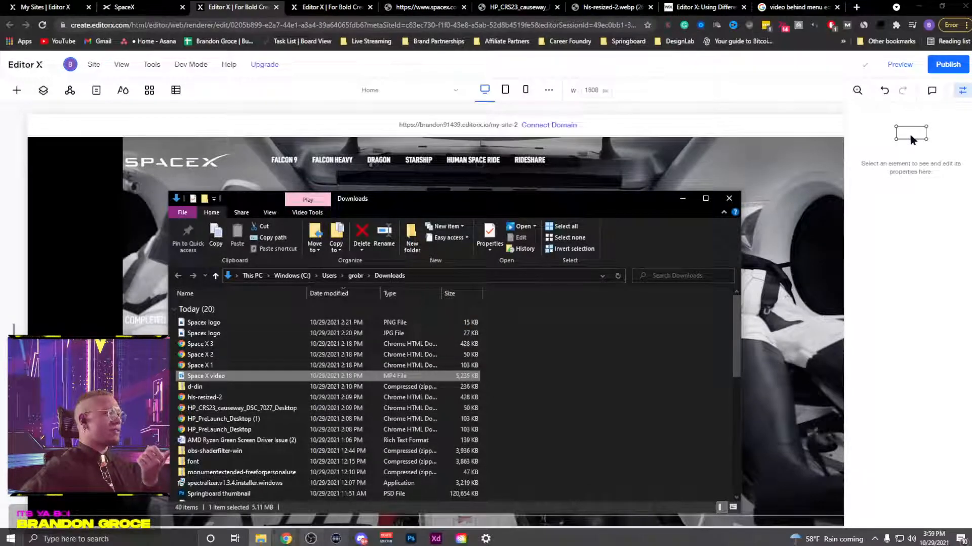
{"action": "mouse_move", "coordinate": [261, 538]}
{"action": "left_click", "coordinate": [264, 495]}
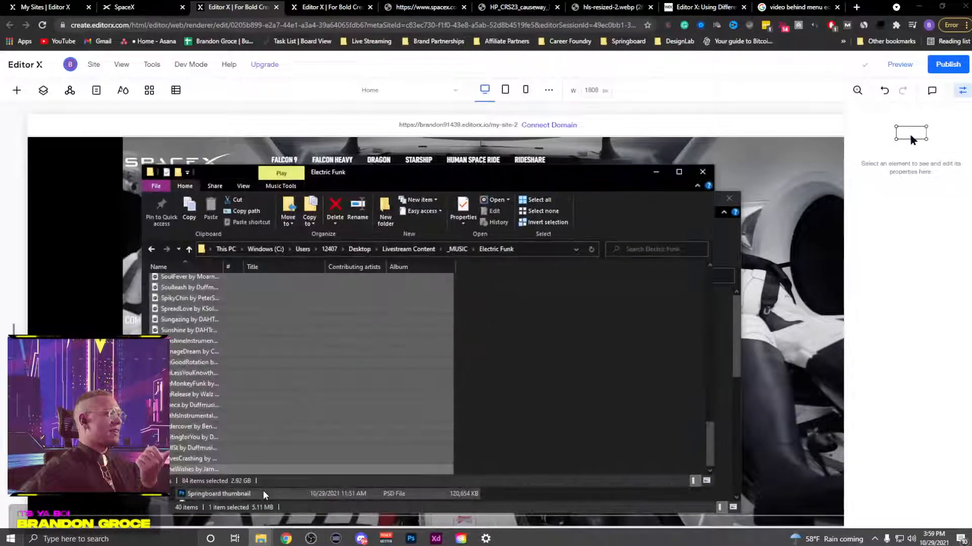
{"action": "right_click", "coordinate": [188, 300]}
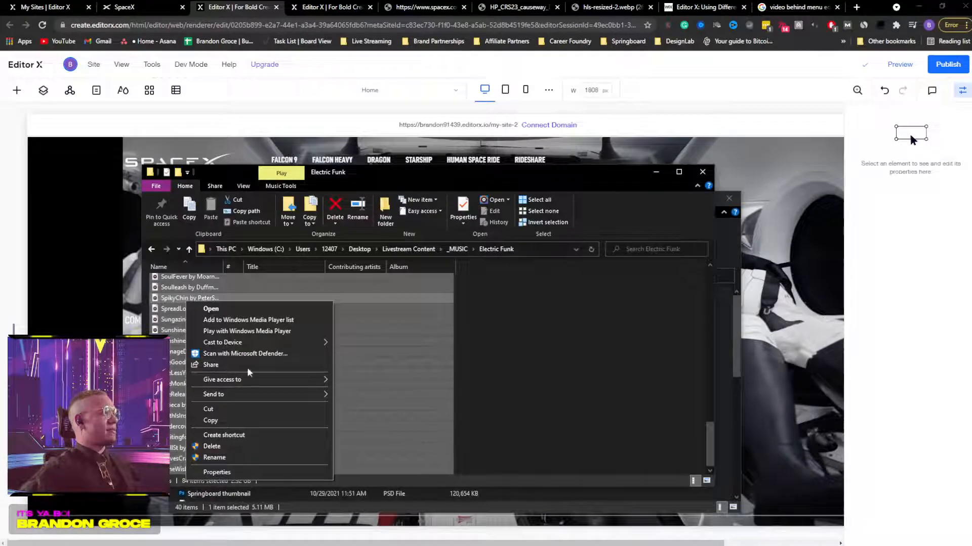
{"action": "left_click_drag", "start_coordinate": [346, 179], "coordinate": [122, 544]}
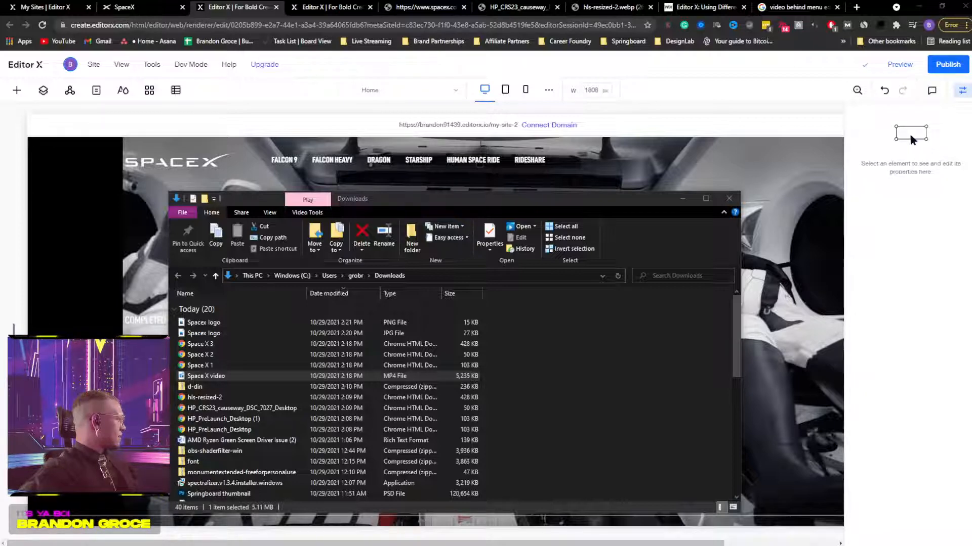
{"action": "key", "text": "alt+Tab"}
{"action": "left_click_drag", "start_coordinate": [558, 34], "coordinate": [0, 109]}
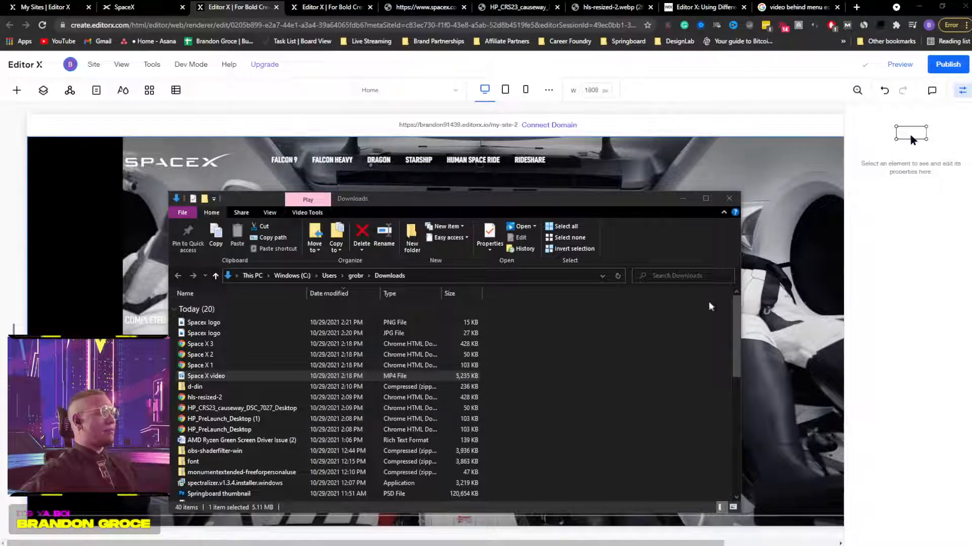
Step: Minimize the Downloads window and return to the hero section of the page in Editor X
{"action": "left_click", "coordinate": [683, 198]}
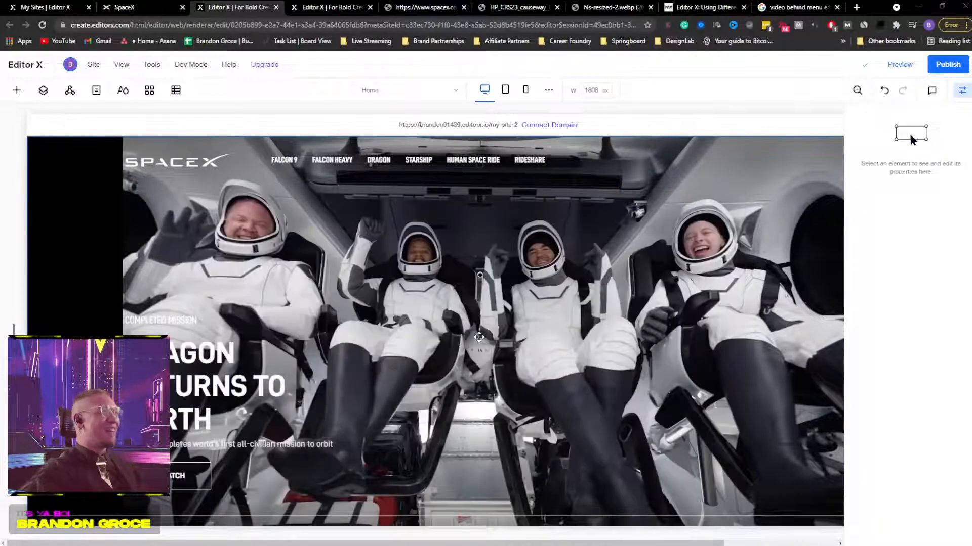
{"action": "scroll", "coordinate": [477, 322], "scroll_direction": "down", "scroll_amount": 3}
{"action": "scroll", "coordinate": [476, 320], "scroll_direction": "up", "scroll_amount": 3}
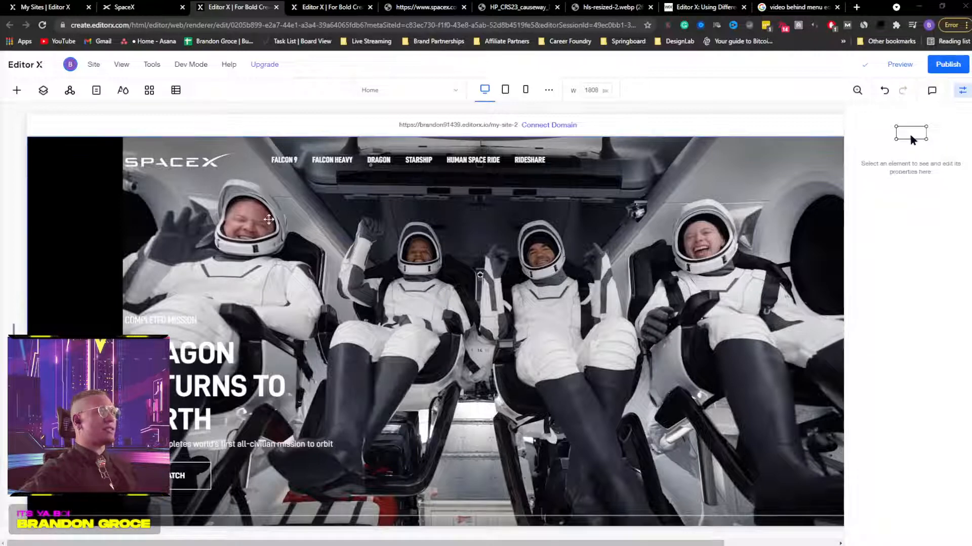
Step: Try shifting the hero video player within its section, and realign it with the section's edges
{"action": "left_click", "coordinate": [159, 237]}
{"action": "left_click_drag", "start_coordinate": [158, 237], "coordinate": [134, 224]}
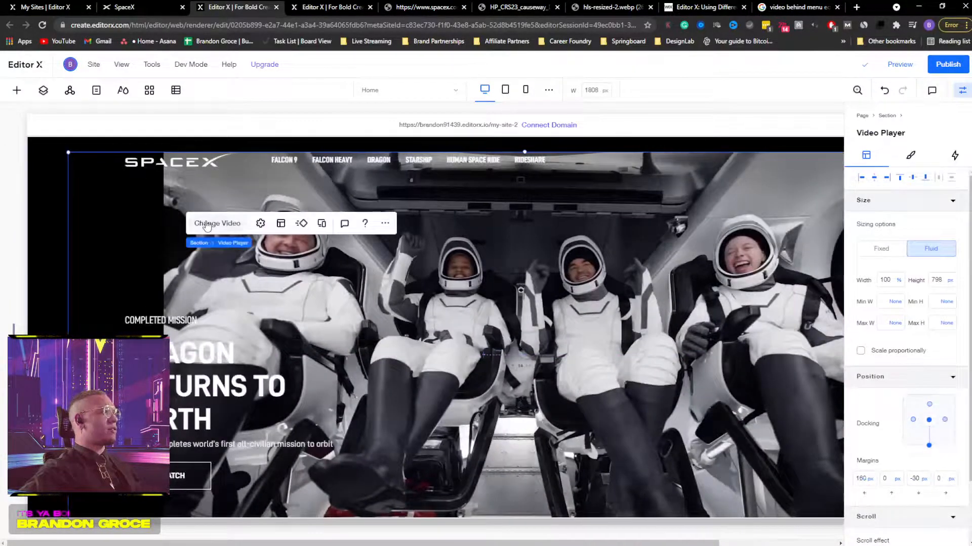
{"action": "left_click", "coordinate": [42, 91]}
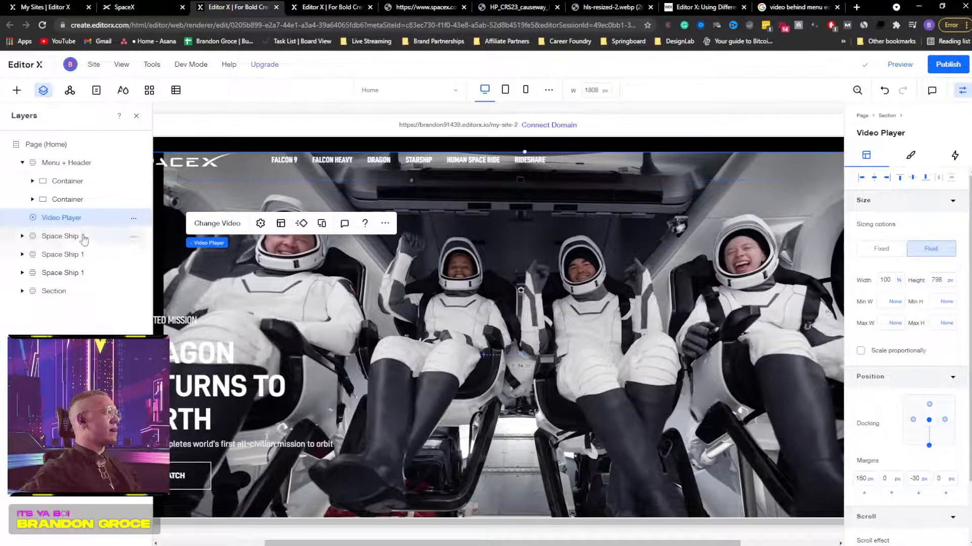
{"action": "left_click", "coordinate": [136, 120]}
{"action": "left_click", "coordinate": [962, 91]}
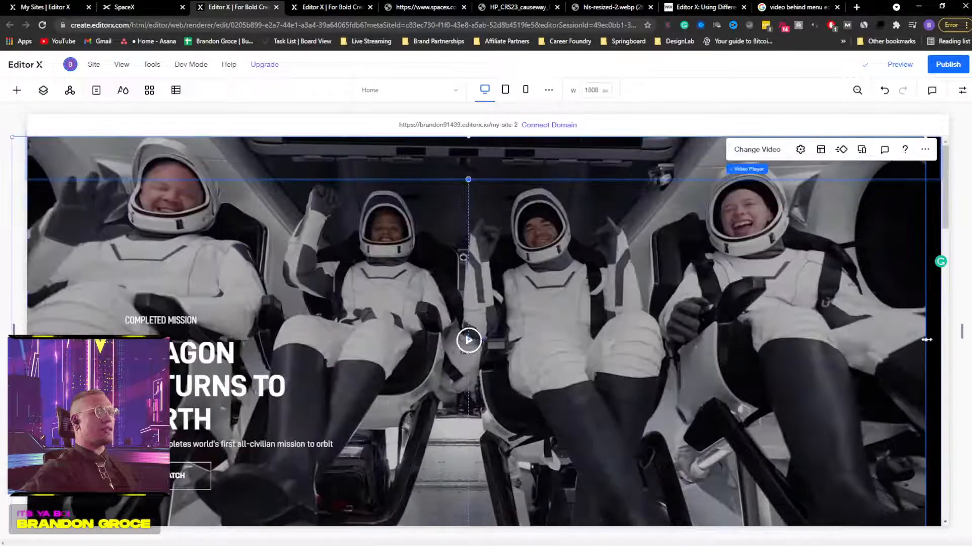
{"action": "left_click_drag", "start_coordinate": [794, 312], "coordinate": [813, 313]}
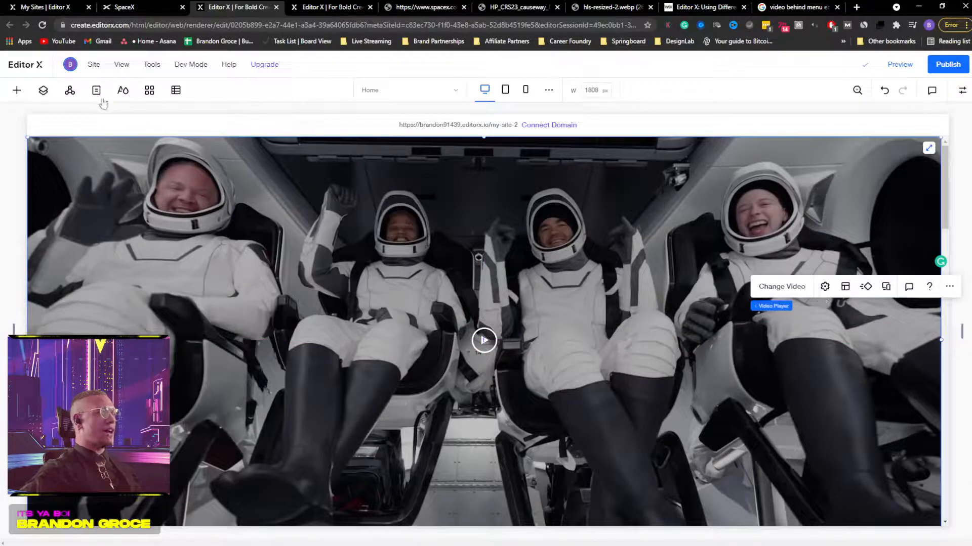
Step: Check the video player's place in the page's layer order, and preview how the video fills the hero section
{"action": "left_click", "coordinate": [43, 90]}
{"action": "left_click_drag", "start_coordinate": [50, 182], "coordinate": [51, 222]}
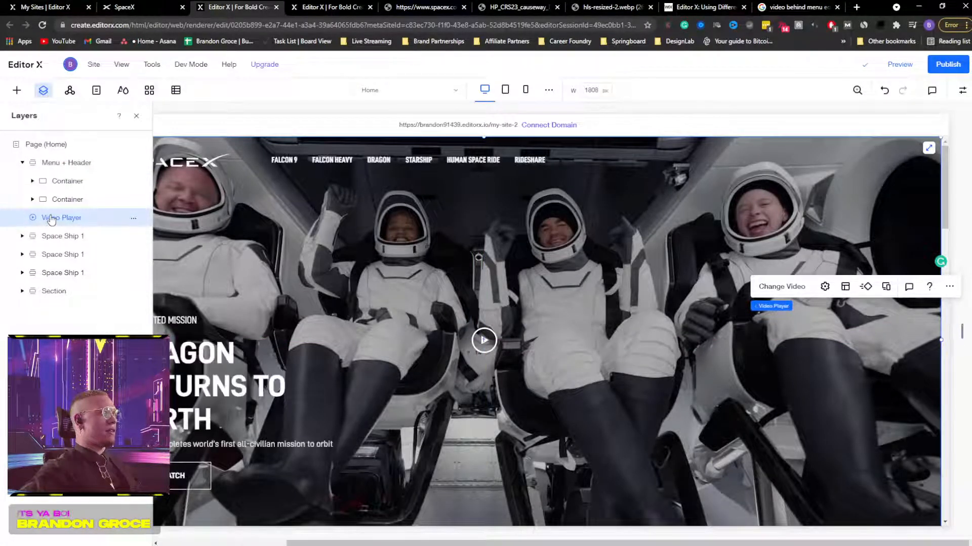
{"action": "left_click", "coordinate": [136, 119]}
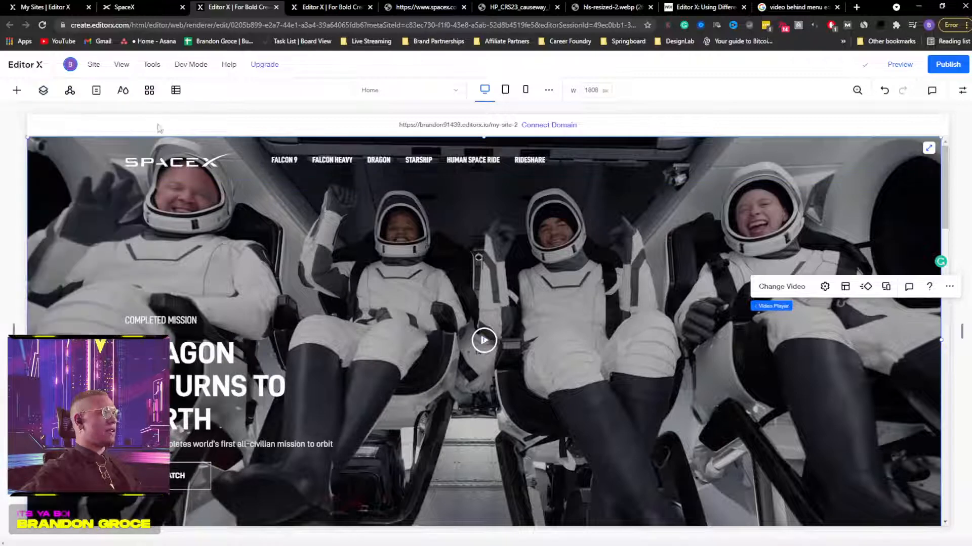
{"action": "left_click", "coordinate": [896, 66]}
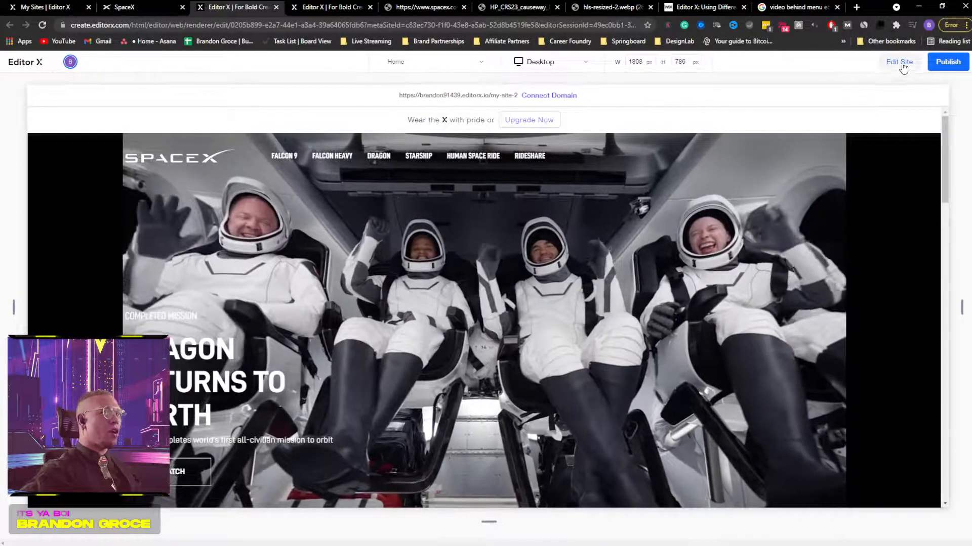
{"action": "left_click", "coordinate": [901, 64]}
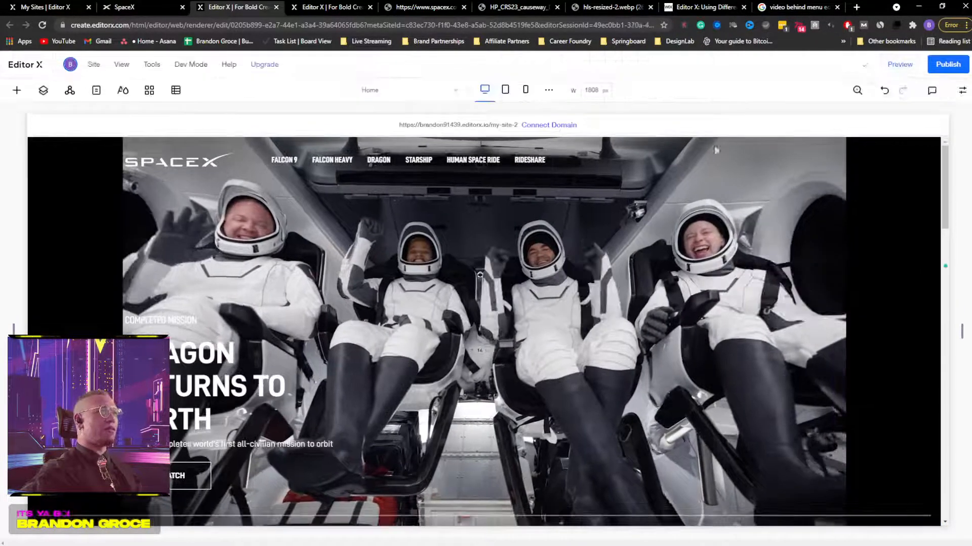
Step: Review the hero video player's video settings and its size, position, scroll, adjust and anchor properties for a fit option
{"action": "left_click", "coordinate": [132, 216]}
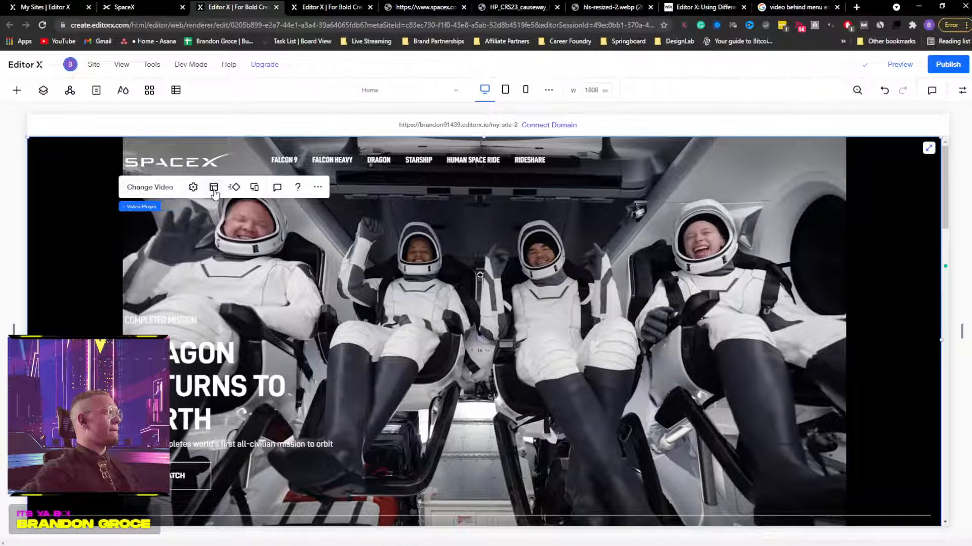
{"action": "left_click", "coordinate": [193, 188]}
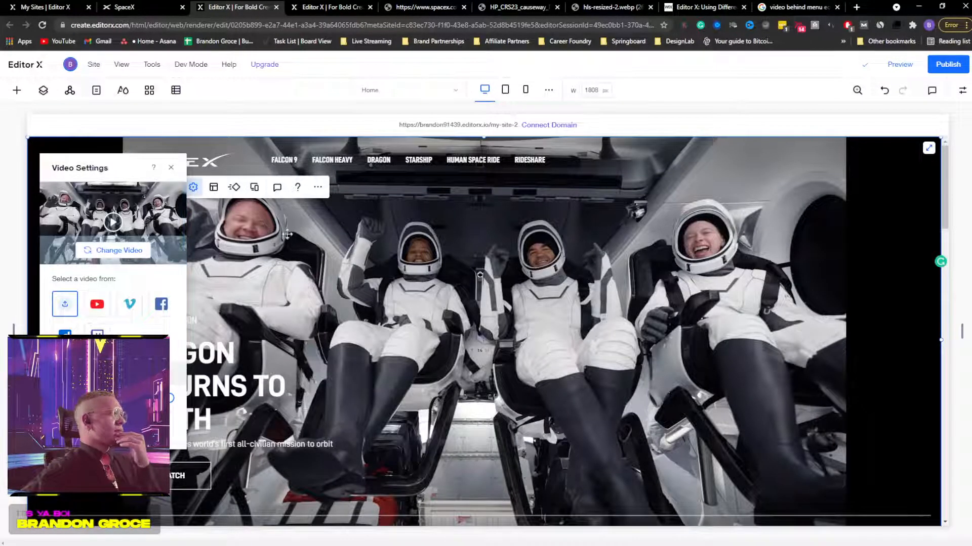
{"action": "left_click", "coordinate": [961, 90]}
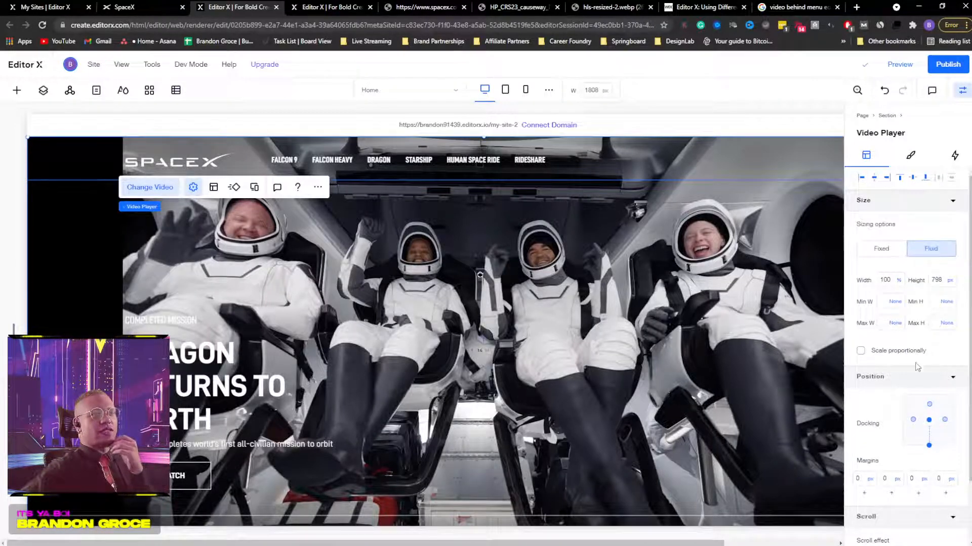
{"action": "scroll", "coordinate": [884, 358], "scroll_direction": "down", "scroll_amount": 2}
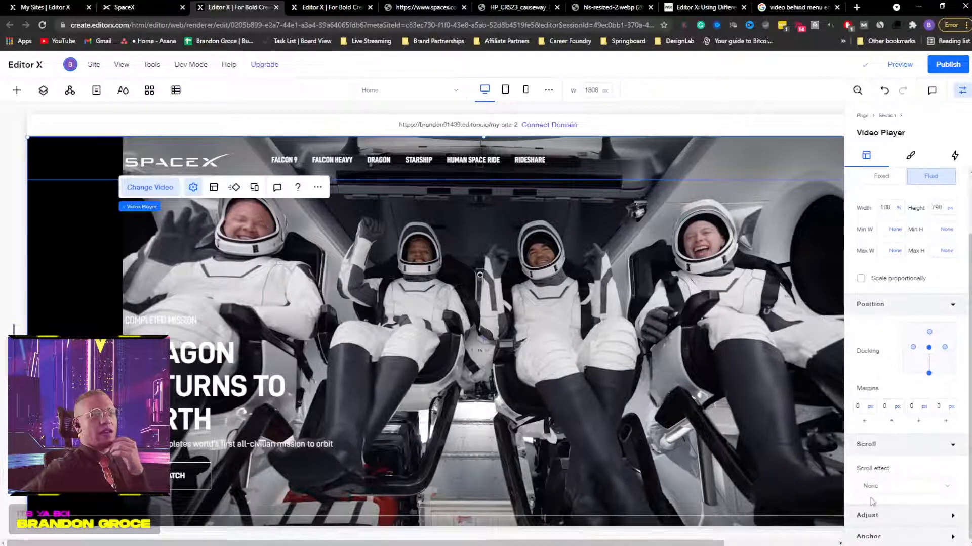
{"action": "left_click", "coordinate": [893, 515]}
{"action": "scroll", "coordinate": [906, 456], "scroll_direction": "down", "scroll_amount": 3}
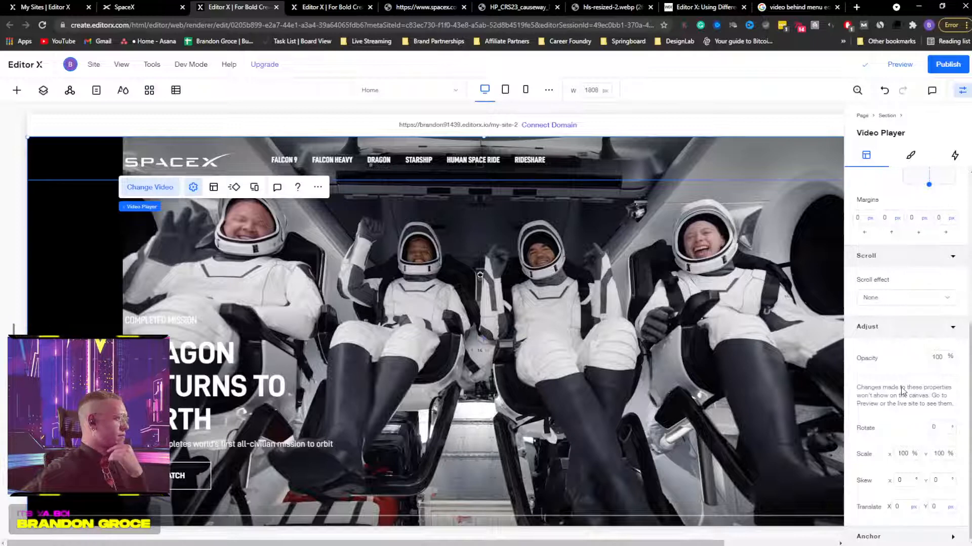
{"action": "left_click", "coordinate": [917, 336]}
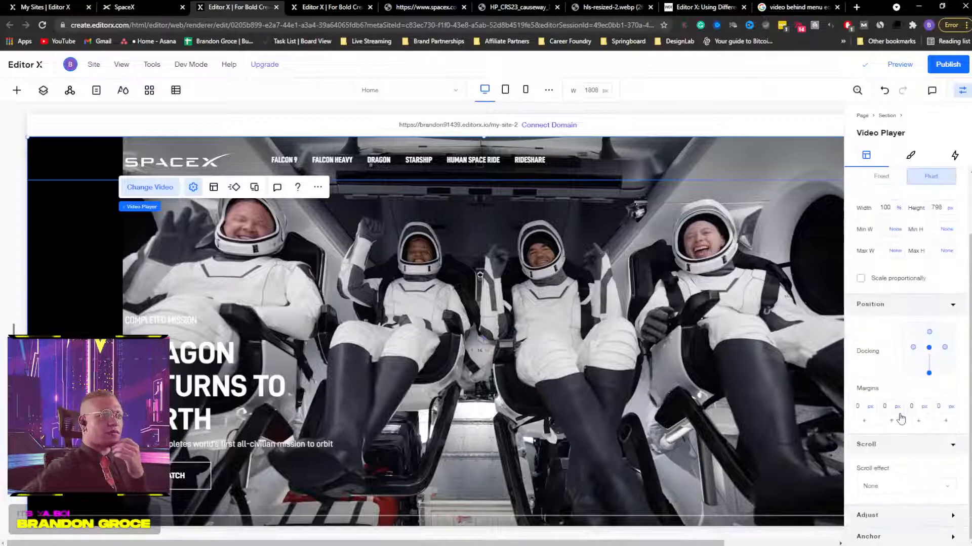
{"action": "left_click", "coordinate": [870, 536]}
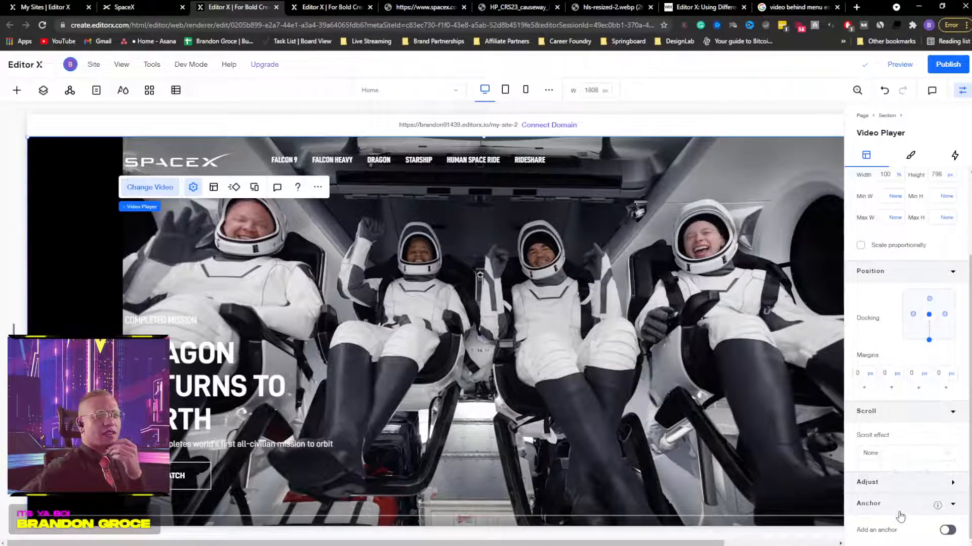
Step: Start a web search beginning with "100$" in a new browser tab
{"action": "left_click", "coordinate": [857, 8]}
{"action": "type", "text": "100"}
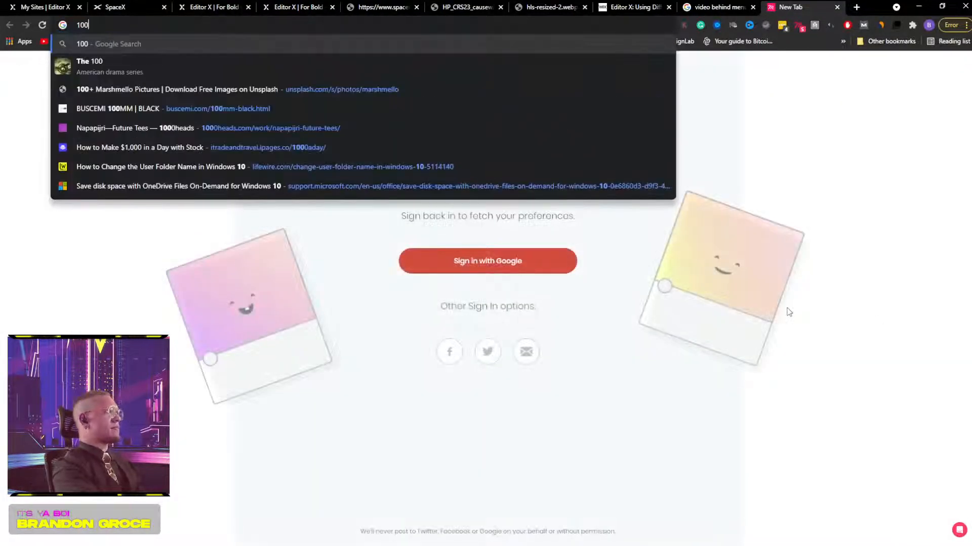
{"action": "type", "text": "$"}
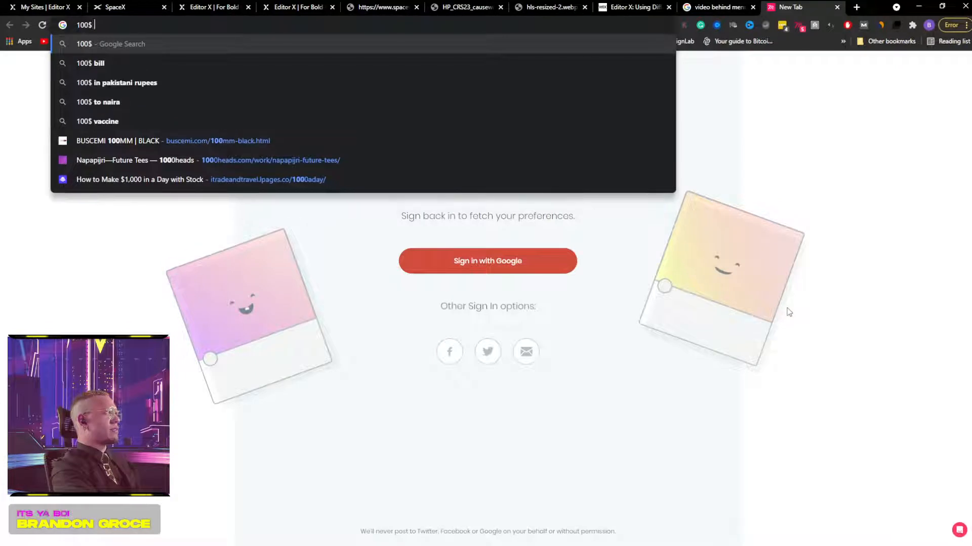
Step: Search the web for "100% width video editor x" and read the Wix Help article on setting an element's size
{"action": "key", "text": "BackSpace"}
{"action": "type", "text": "% width "}
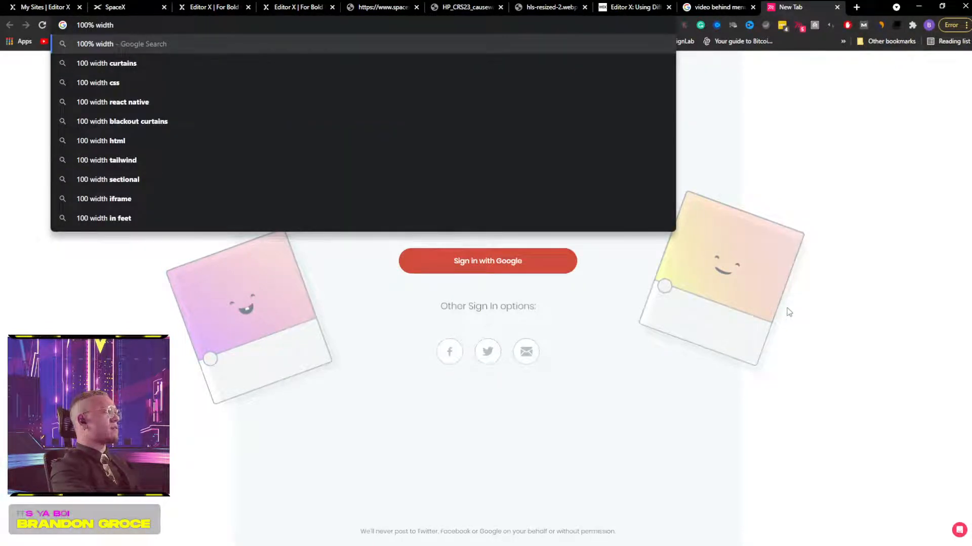
{"action": "type", "text": "video edit"}
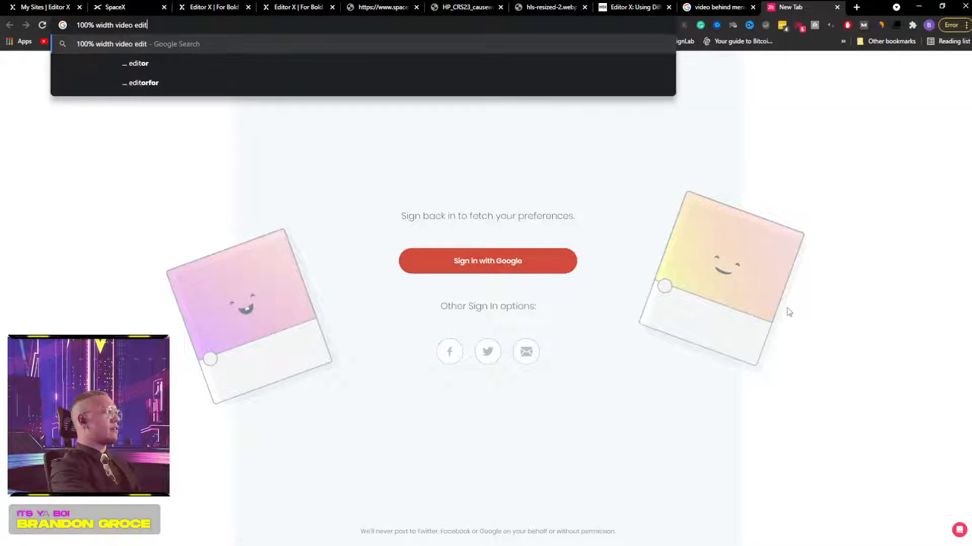
{"action": "type", "text": "or x"}
{"action": "key", "text": "Return"}
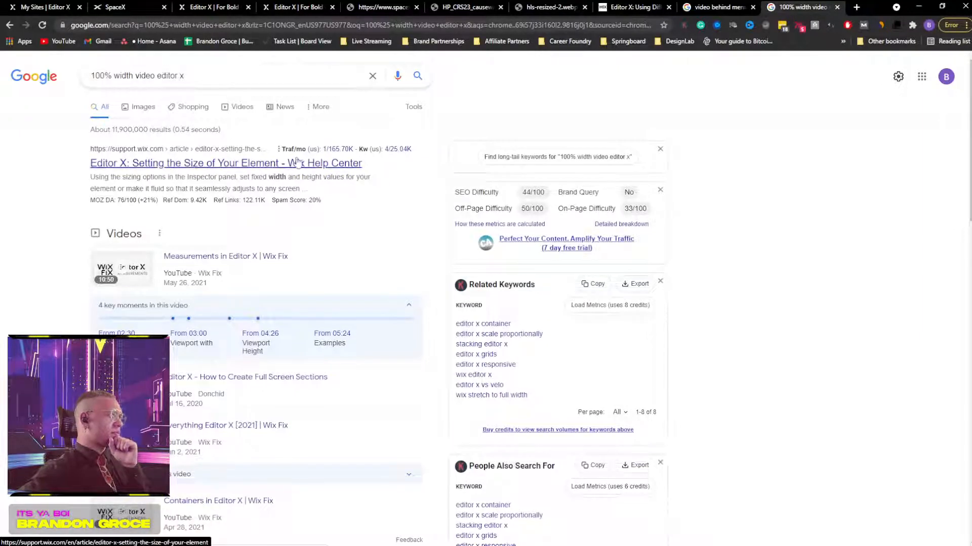
{"action": "left_click", "coordinate": [238, 172]}
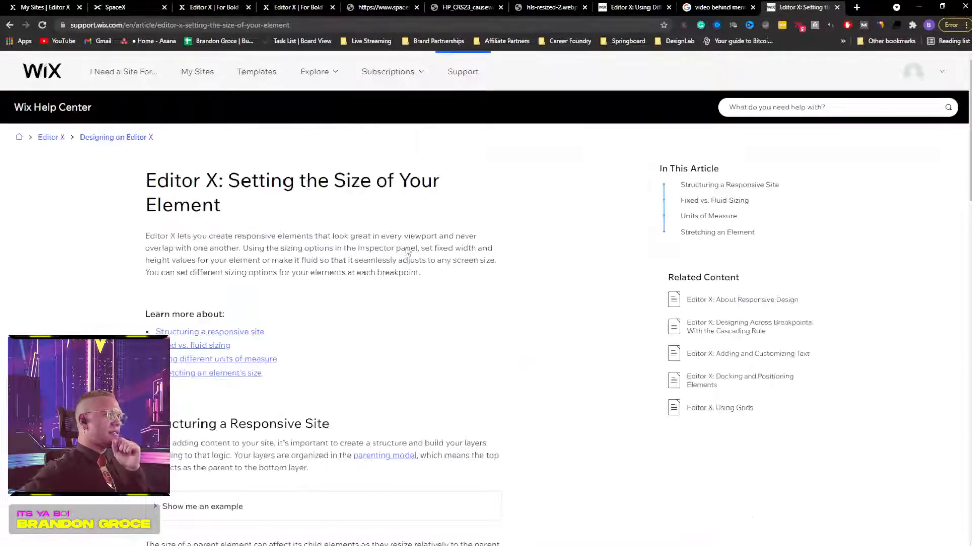
{"action": "scroll", "coordinate": [380, 326], "scroll_direction": "down", "scroll_amount": 10}
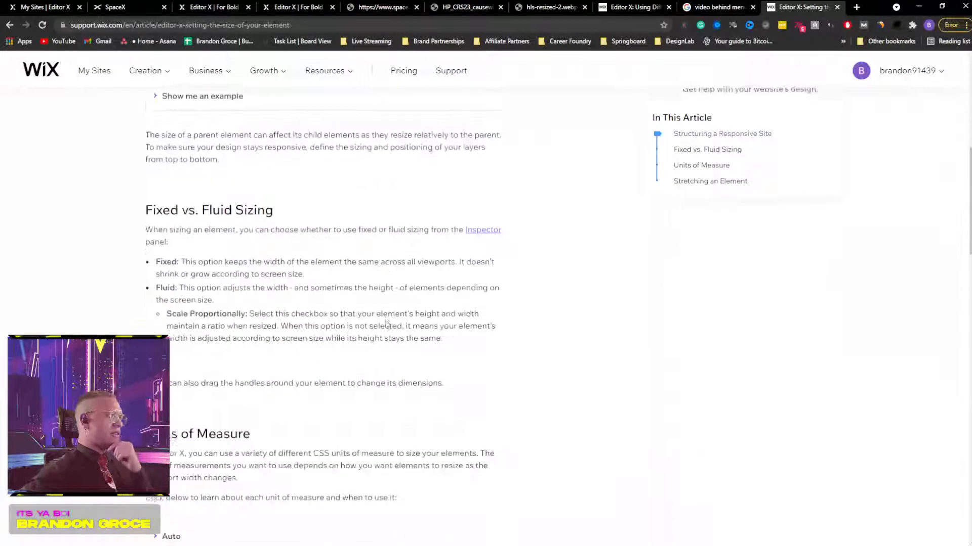
{"action": "scroll", "coordinate": [164, 293], "scroll_direction": "down", "scroll_amount": 8}
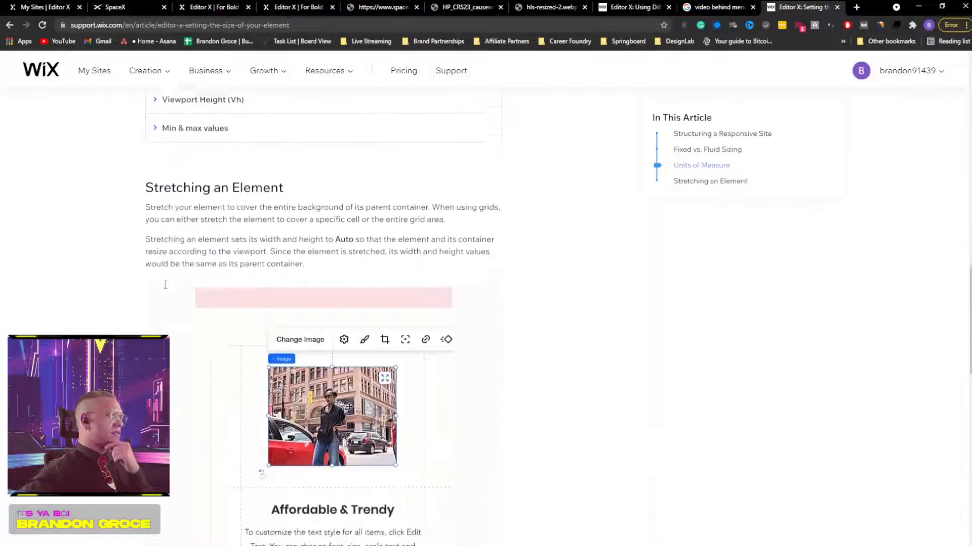
Step: Return to the SpaceX page in Editor X and delete the video player from the hero section
{"action": "left_click", "coordinate": [32, 5]}
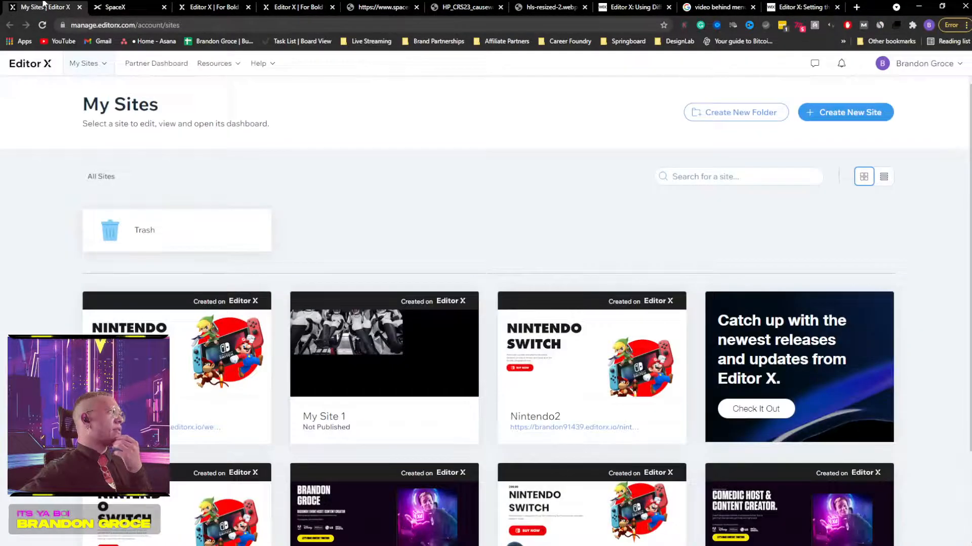
{"action": "left_click", "coordinate": [136, 6]}
{"action": "scroll", "coordinate": [520, 181], "scroll_direction": "up", "scroll_amount": 15}
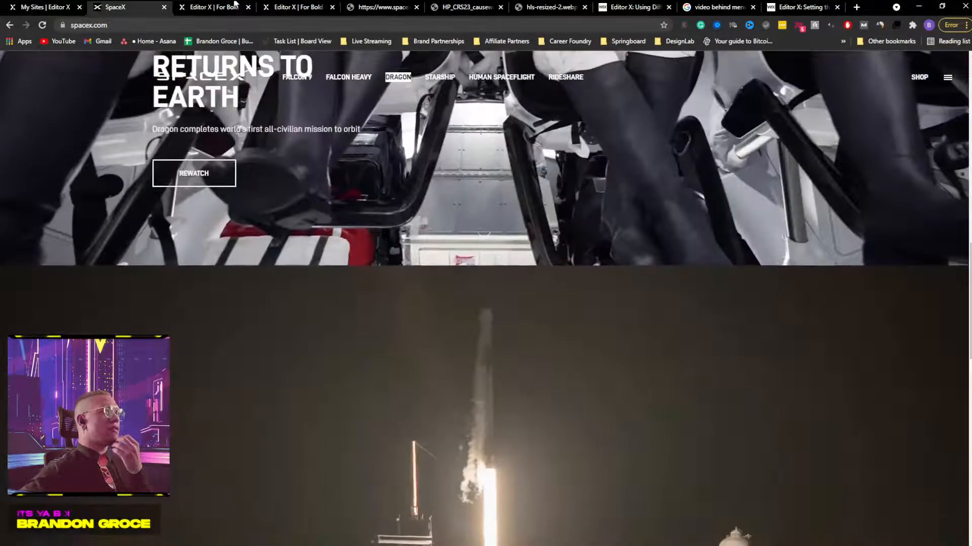
{"action": "left_click", "coordinate": [232, 5]}
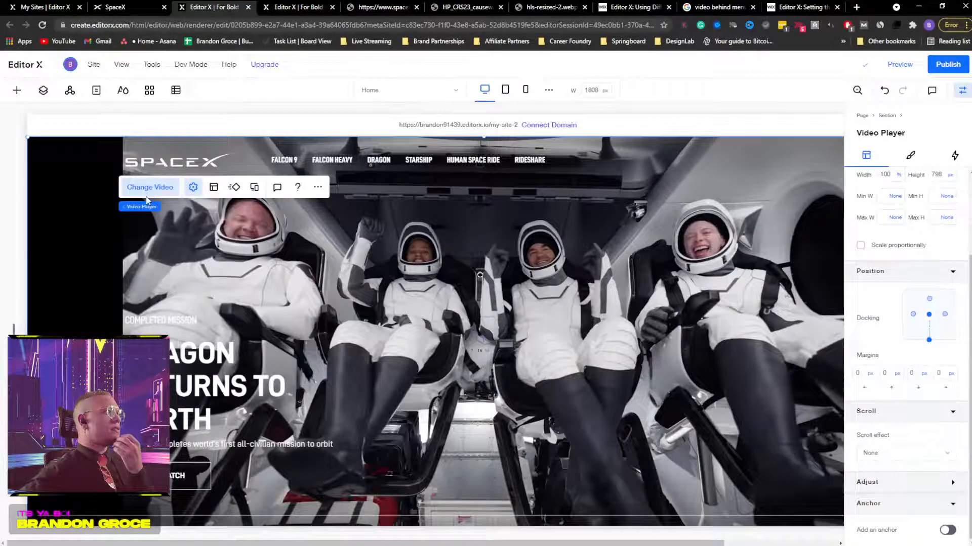
{"action": "mouse_move", "coordinate": [138, 211]}
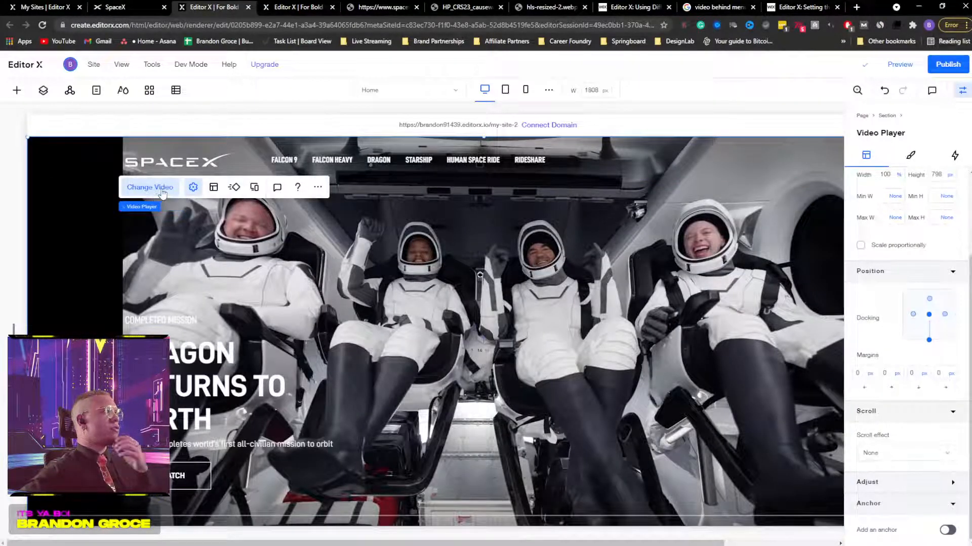
{"action": "key", "text": "Delete"}
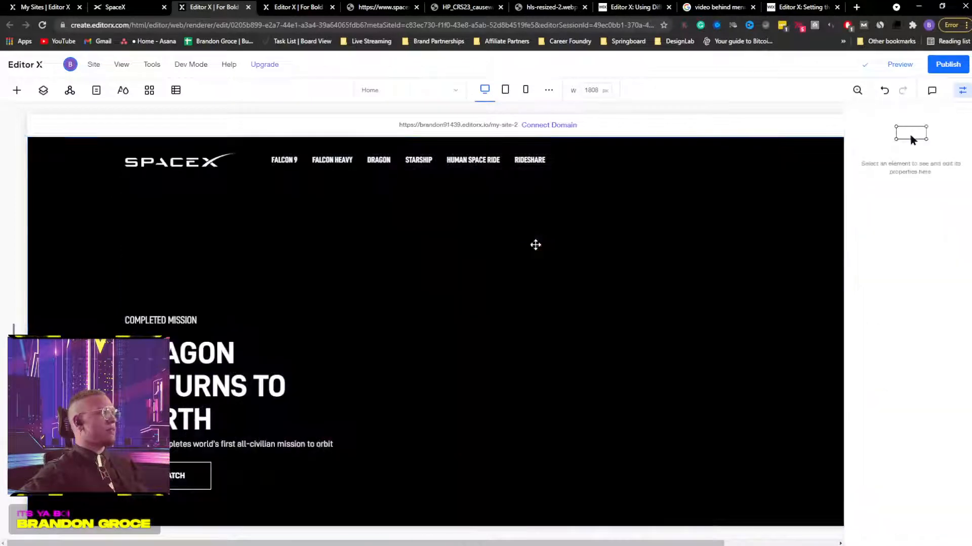
Step: Add the orange jellyfish VideoBox to the hero section and stretch it to fill the section
{"action": "left_click", "coordinate": [17, 90]}
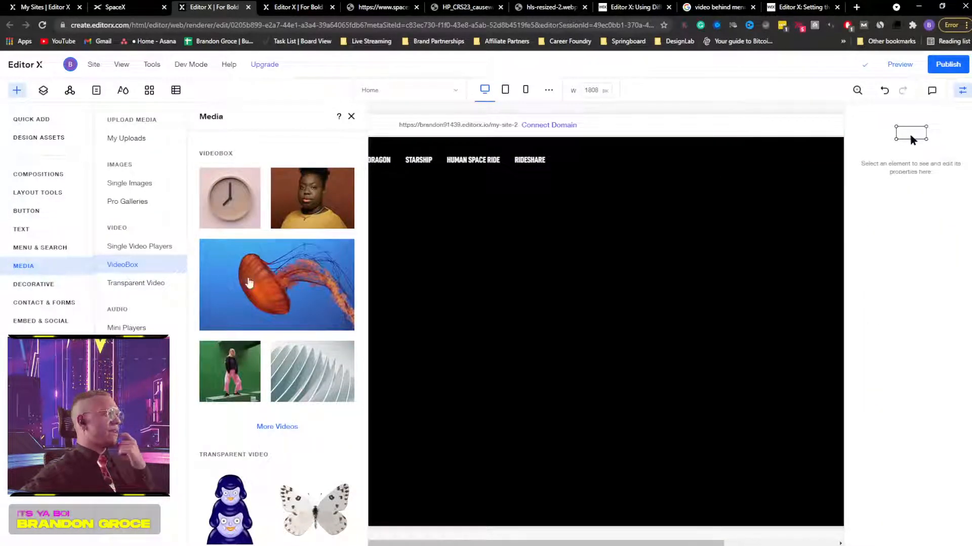
{"action": "left_click", "coordinate": [292, 277]}
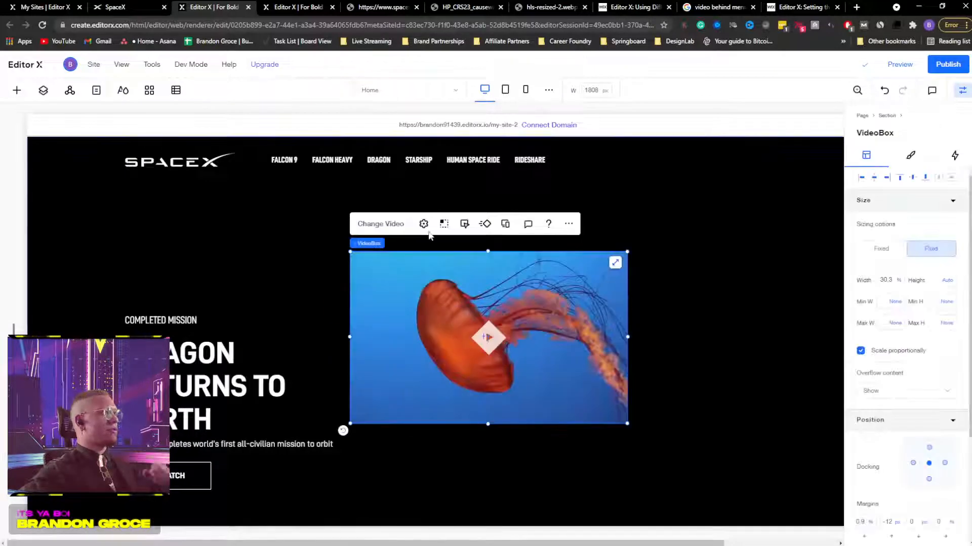
{"action": "left_click", "coordinate": [615, 264]}
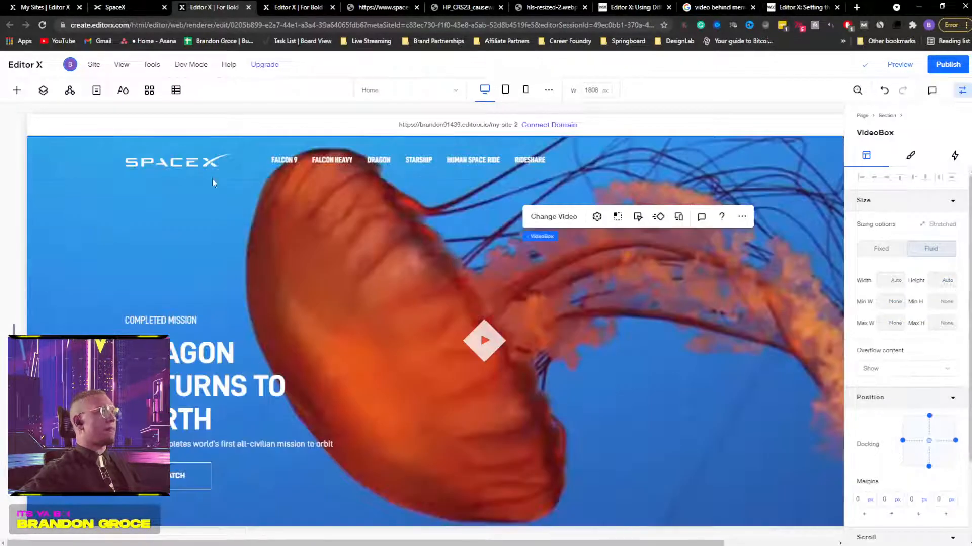
Step: Replace the VideoBox's clip with Space X video.mp4 from the site files
{"action": "left_click", "coordinate": [554, 217]}
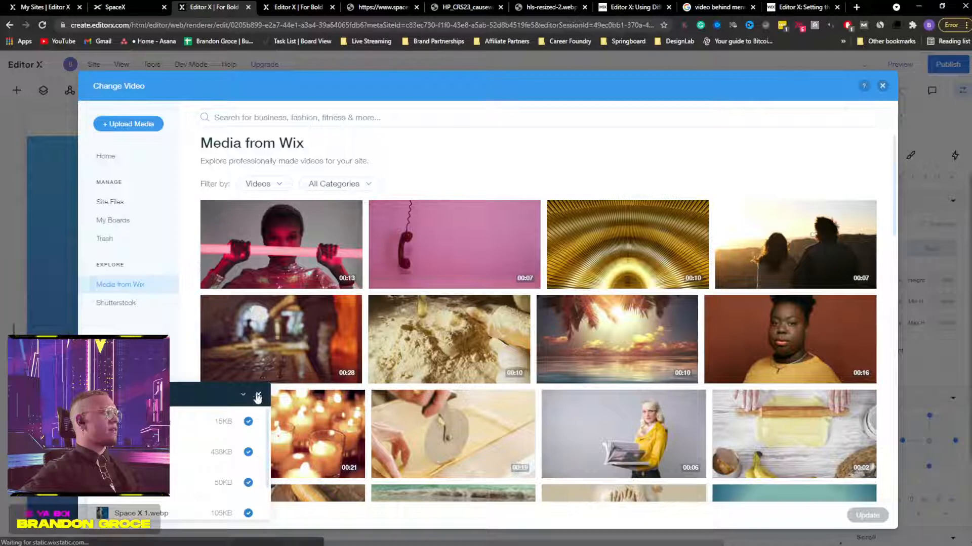
{"action": "left_click", "coordinate": [259, 395]}
{"action": "left_click", "coordinate": [108, 201]}
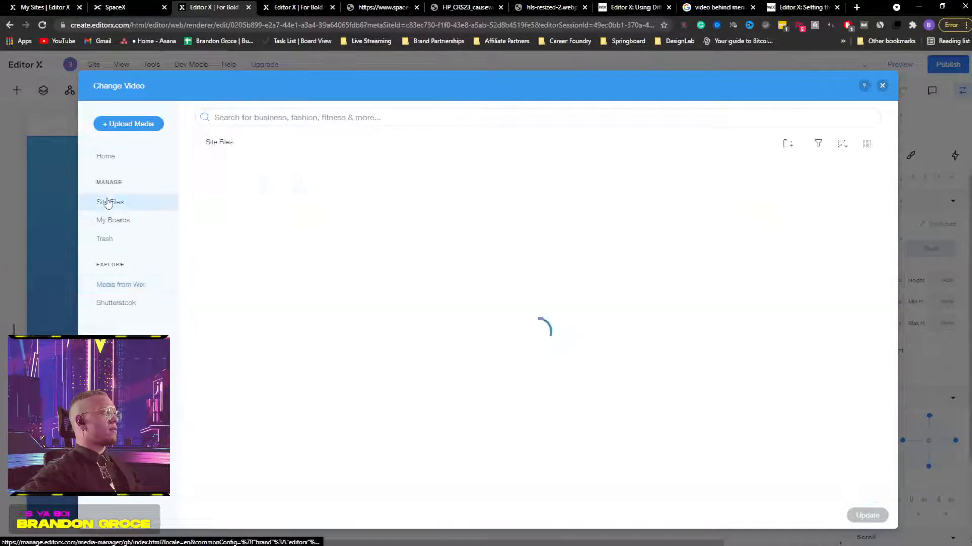
{"action": "left_click", "coordinate": [219, 242]}
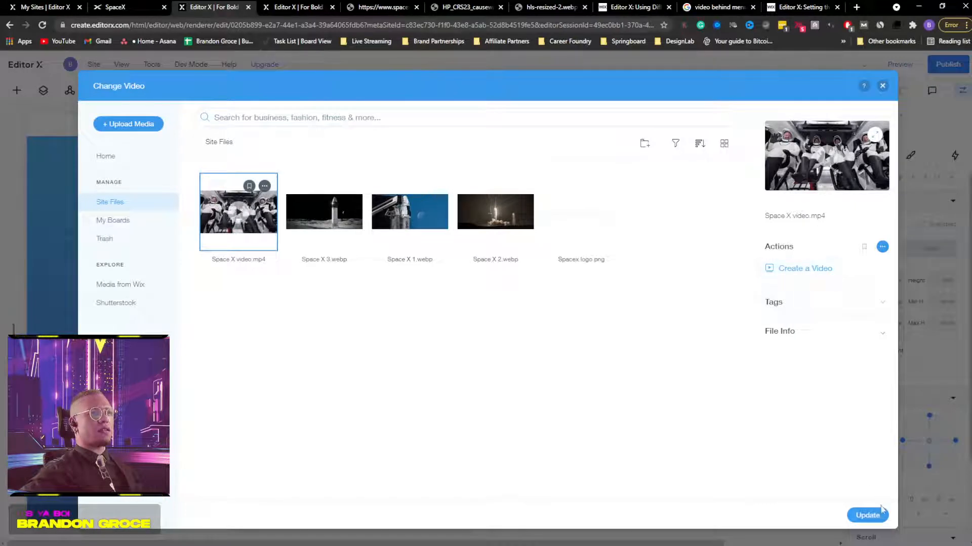
{"action": "left_click", "coordinate": [868, 515]}
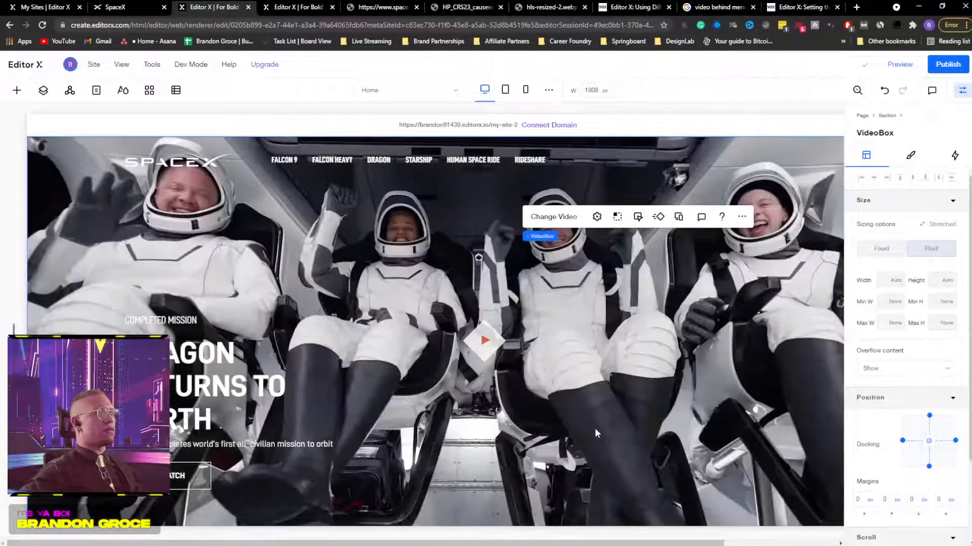
Step: Preview the site to check the hero video's playback and full-width fit, and return to editing
{"action": "left_click", "coordinate": [596, 217]}
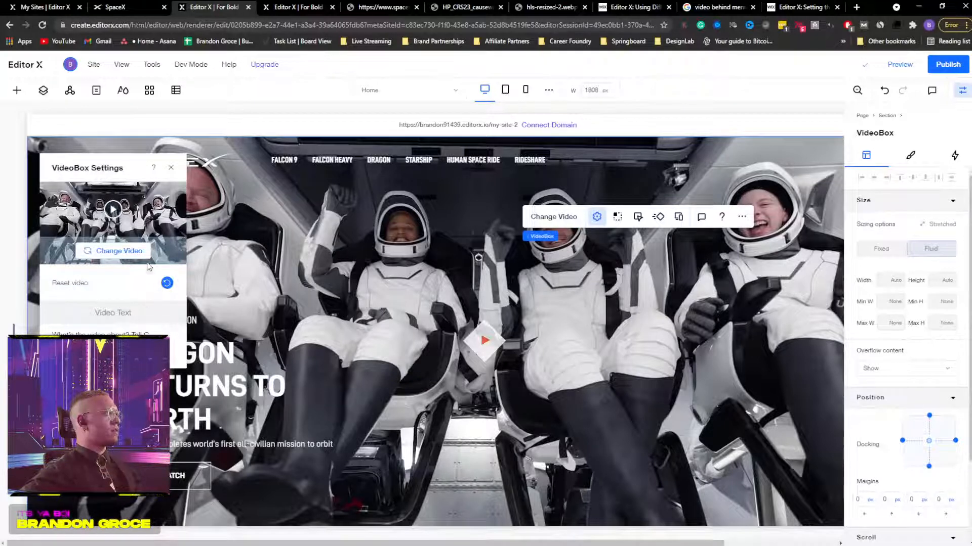
{"action": "left_click", "coordinate": [171, 168]}
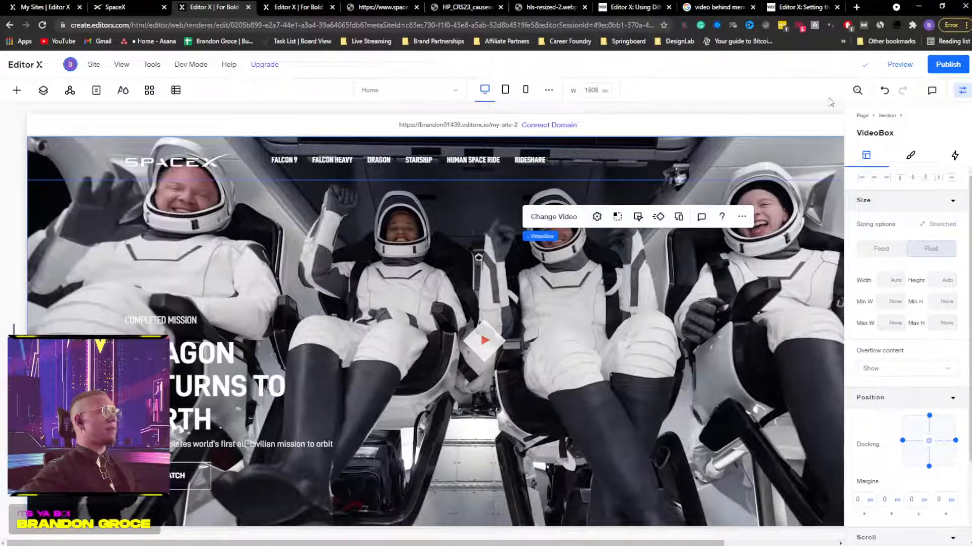
{"action": "left_click", "coordinate": [901, 65]}
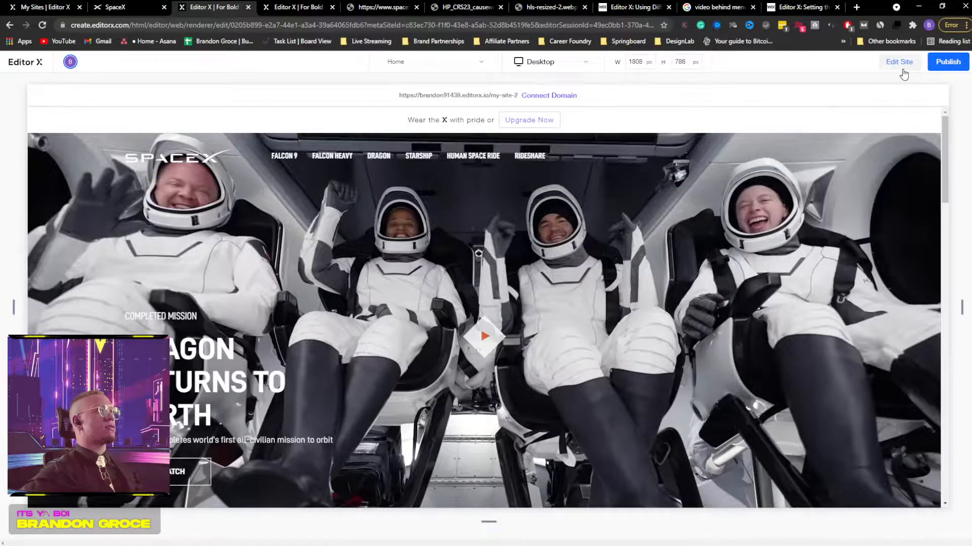
{"action": "scroll", "coordinate": [482, 314], "scroll_direction": "down", "scroll_amount": 2}
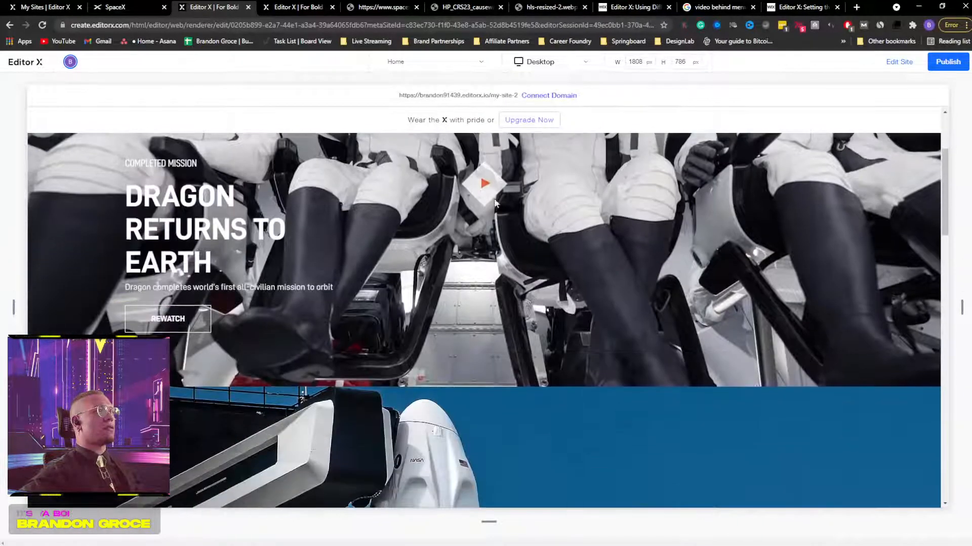
{"action": "scroll", "coordinate": [481, 332], "scroll_direction": "up", "scroll_amount": 2}
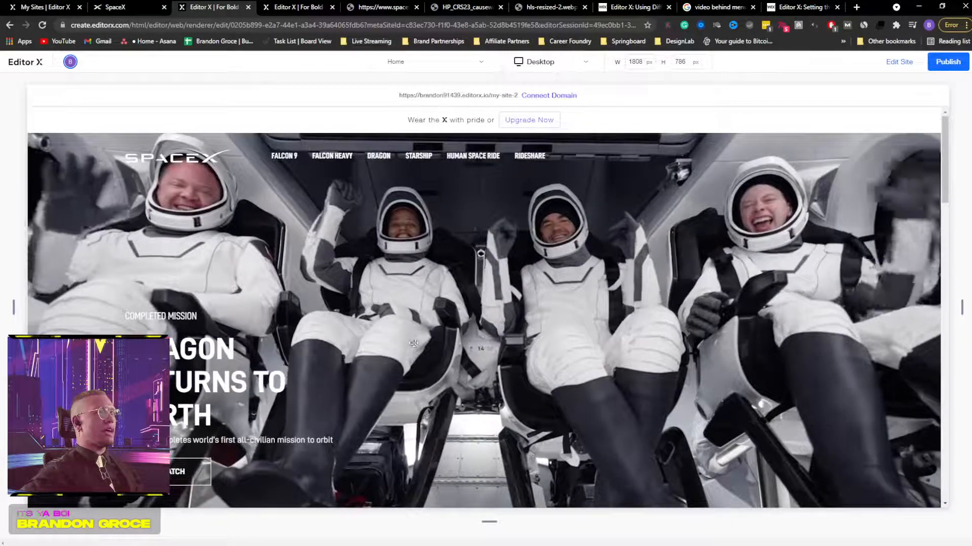
{"action": "scroll", "coordinate": [638, 305], "scroll_direction": "down", "scroll_amount": 5}
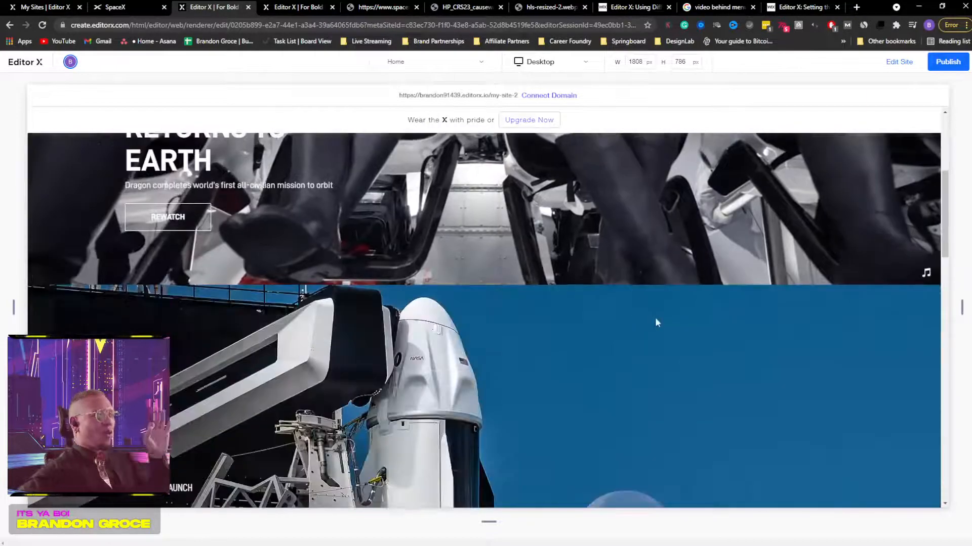
{"action": "scroll", "coordinate": [673, 319], "scroll_direction": "up", "scroll_amount": 5}
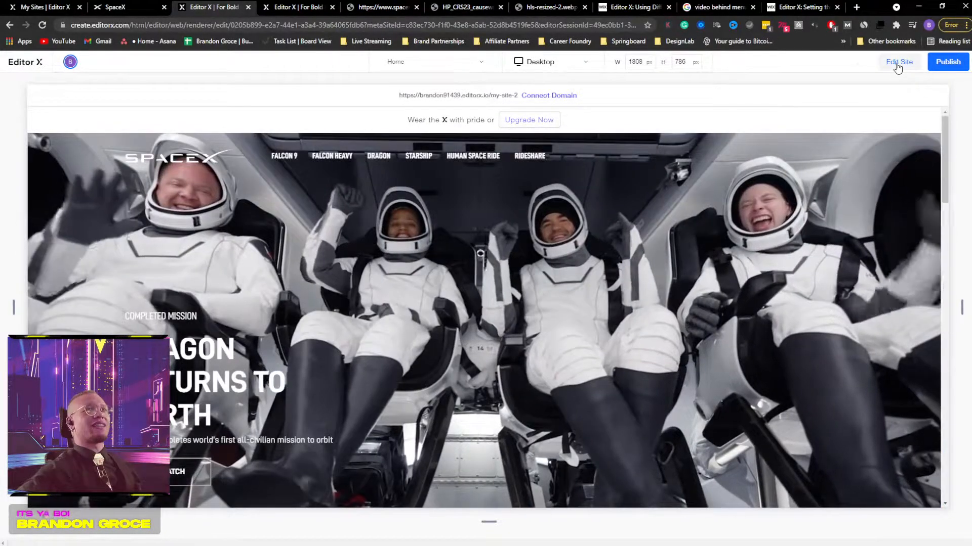
{"action": "left_click", "coordinate": [897, 66]}
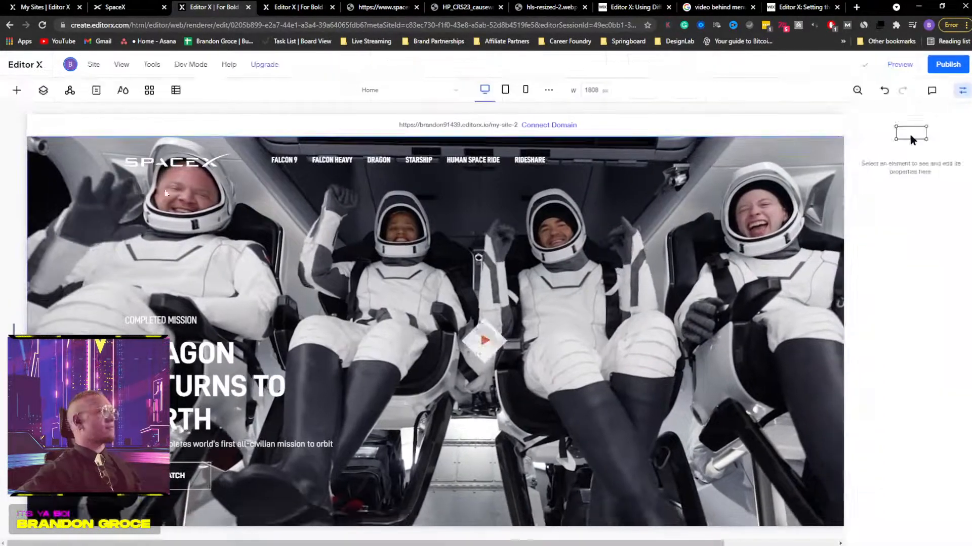
Step: Examine the hero VideoBox's settings and its design options
{"action": "left_click", "coordinate": [673, 228]}
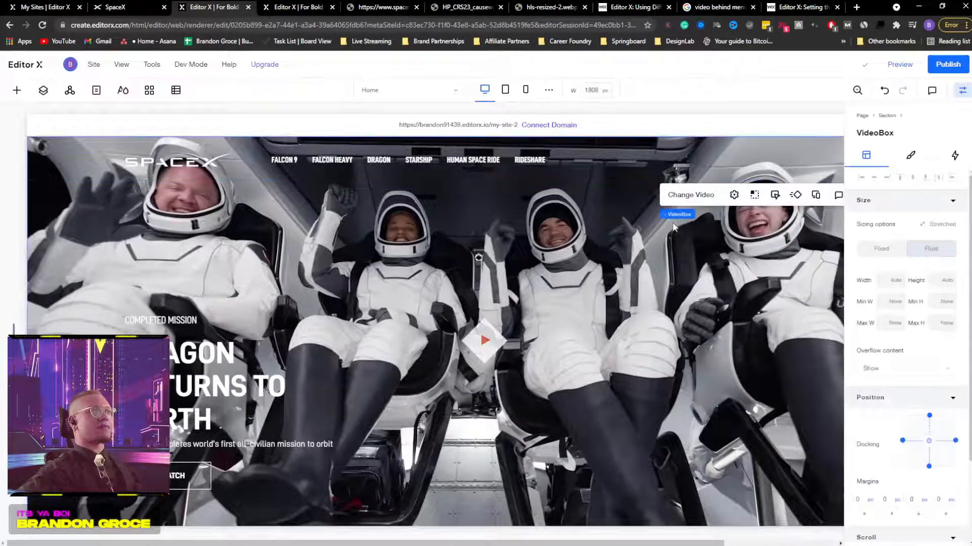
{"action": "left_click", "coordinate": [734, 195]}
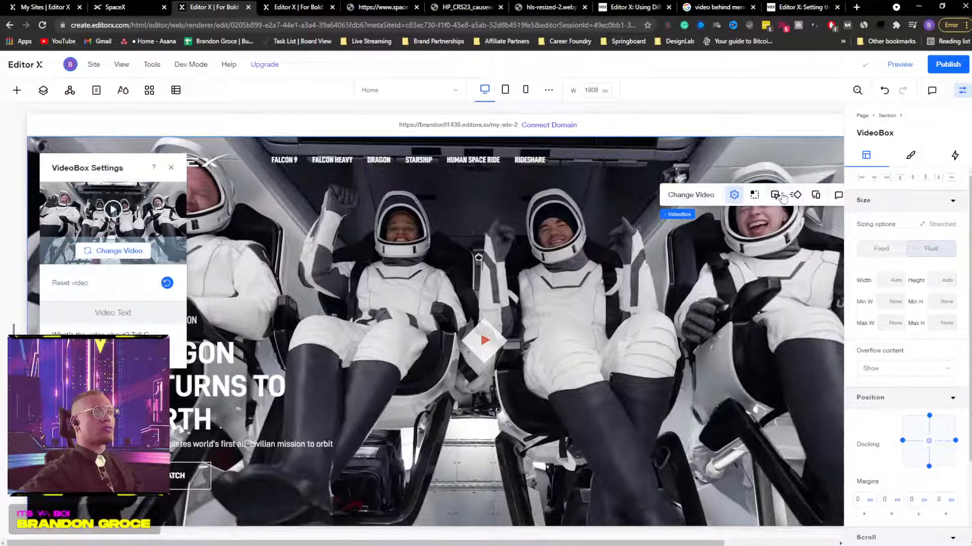
{"action": "left_click", "coordinate": [910, 155]}
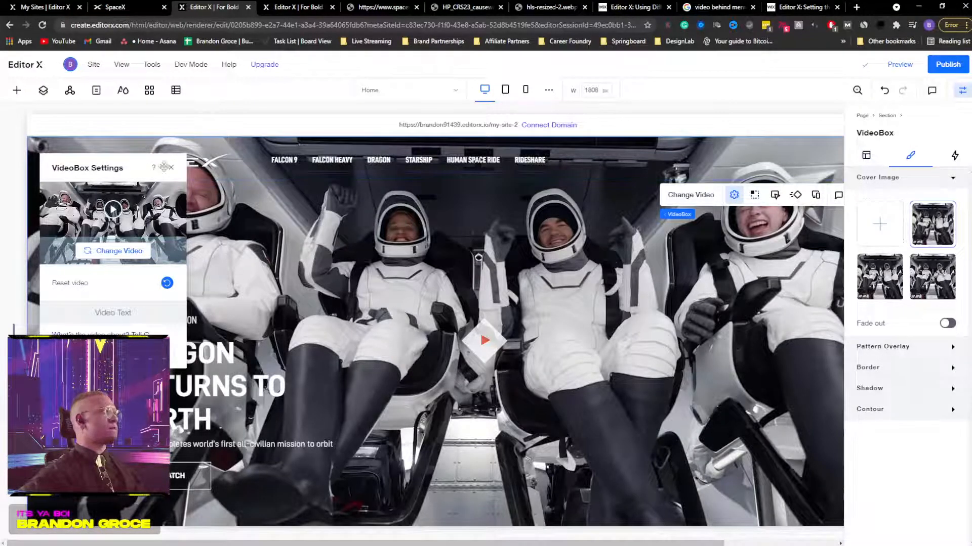
{"action": "left_click", "coordinate": [170, 167]}
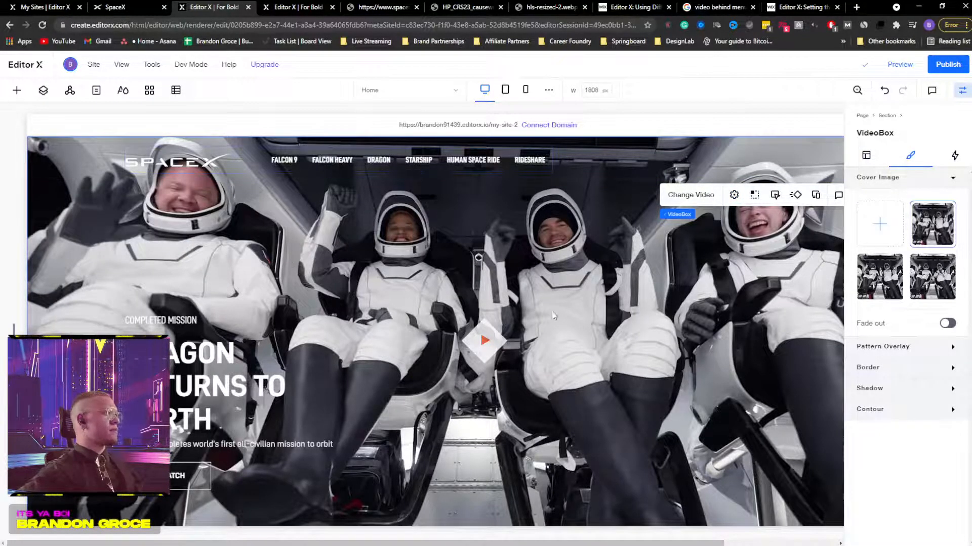
Step: Examine the hero VideoBox's play button, including its alternative button shapes and its further actions
{"action": "left_click", "coordinate": [501, 351]}
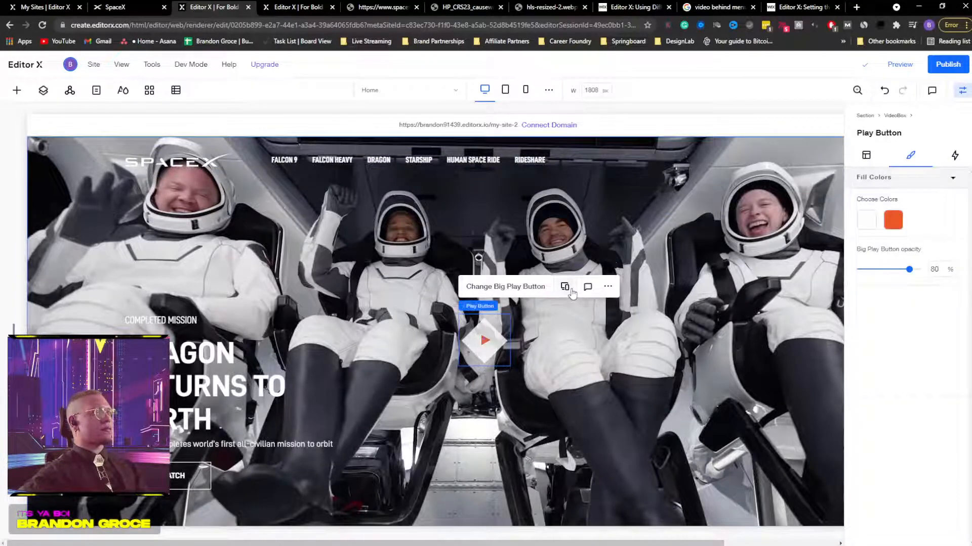
{"action": "left_click", "coordinate": [505, 287]}
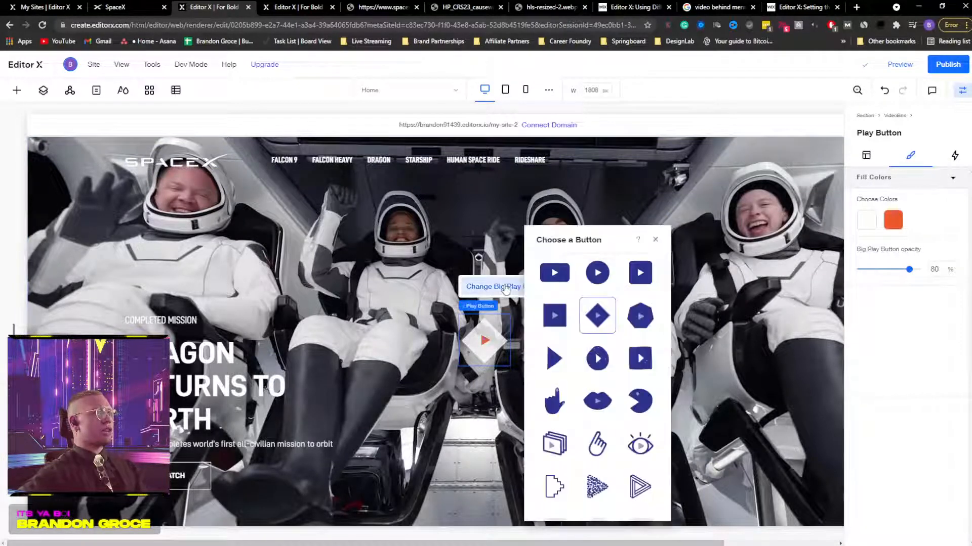
{"action": "scroll", "coordinate": [626, 319], "scroll_direction": "down", "scroll_amount": 1}
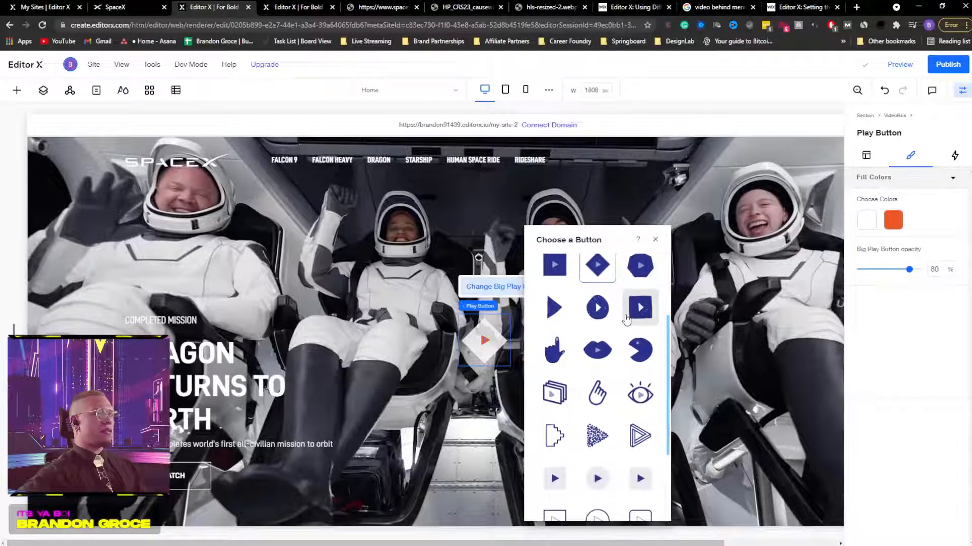
{"action": "left_click", "coordinate": [621, 211]}
{"action": "left_click", "coordinate": [475, 340]}
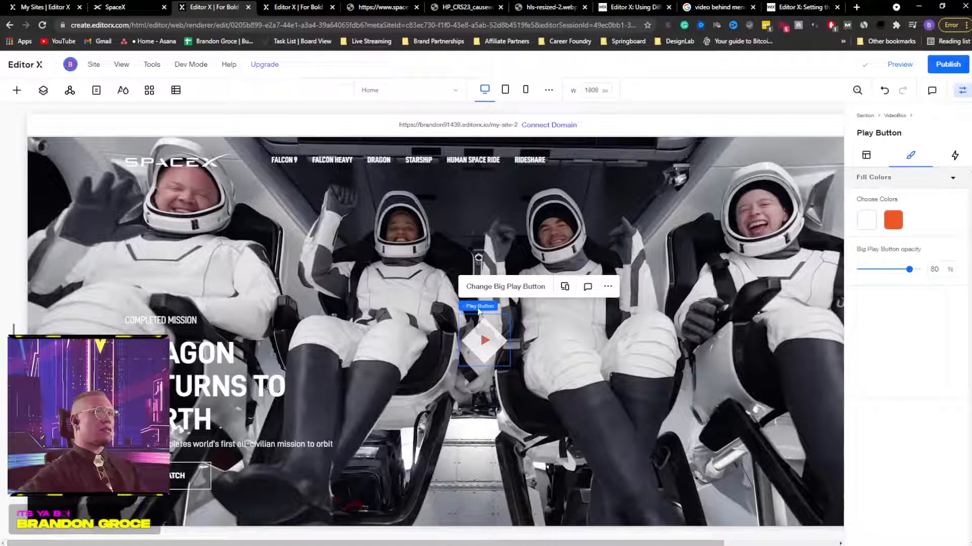
{"action": "mouse_move", "coordinate": [481, 306]}
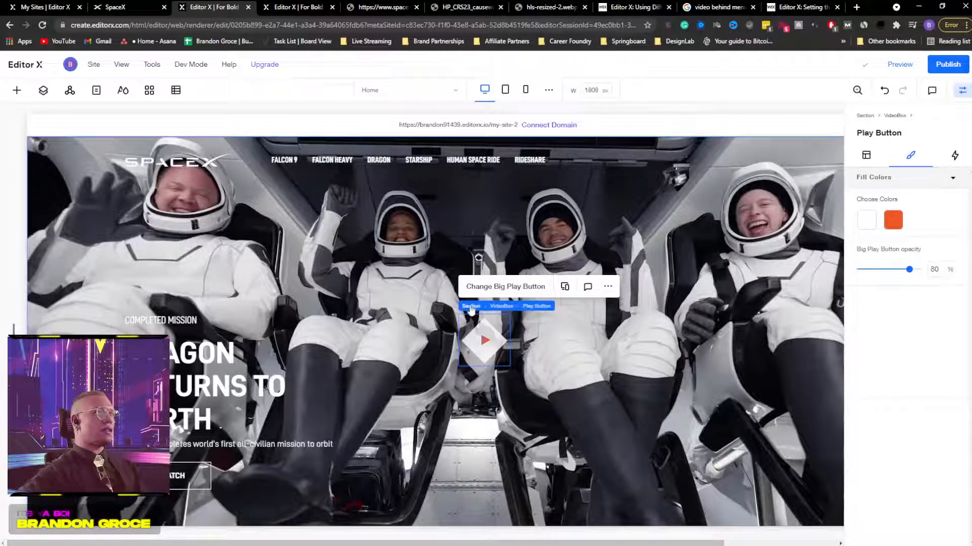
{"action": "left_click", "coordinate": [609, 286]}
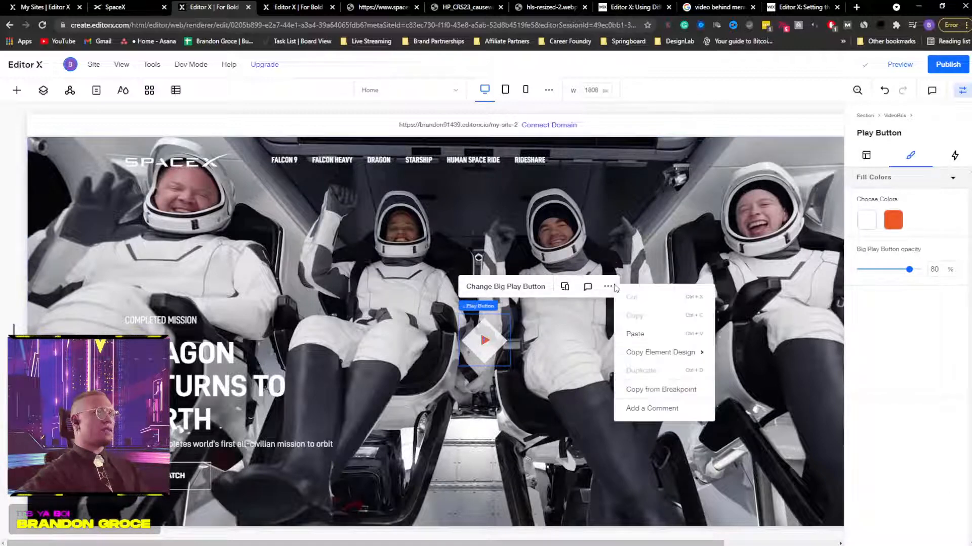
{"action": "left_click", "coordinate": [691, 257]}
Step: Look through the available media elements, including transparent videos, single video players, mini players and free Wix videos
{"action": "left_click", "coordinate": [42, 91]}
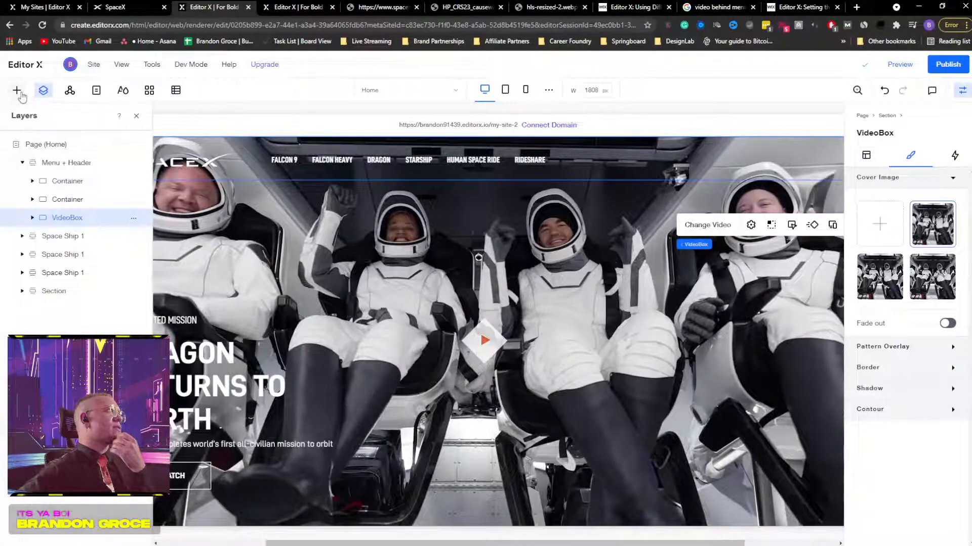
{"action": "left_click", "coordinate": [18, 91]}
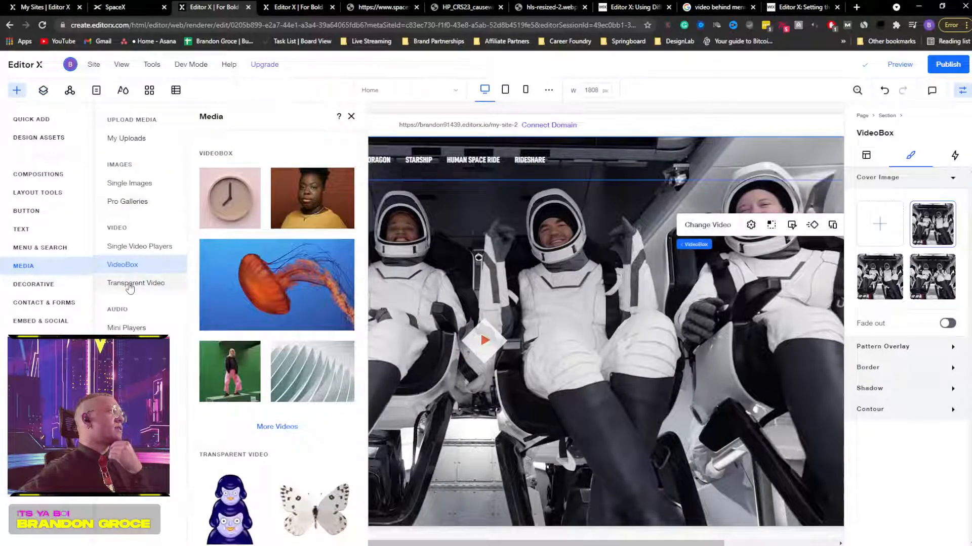
{"action": "left_click", "coordinate": [130, 284]}
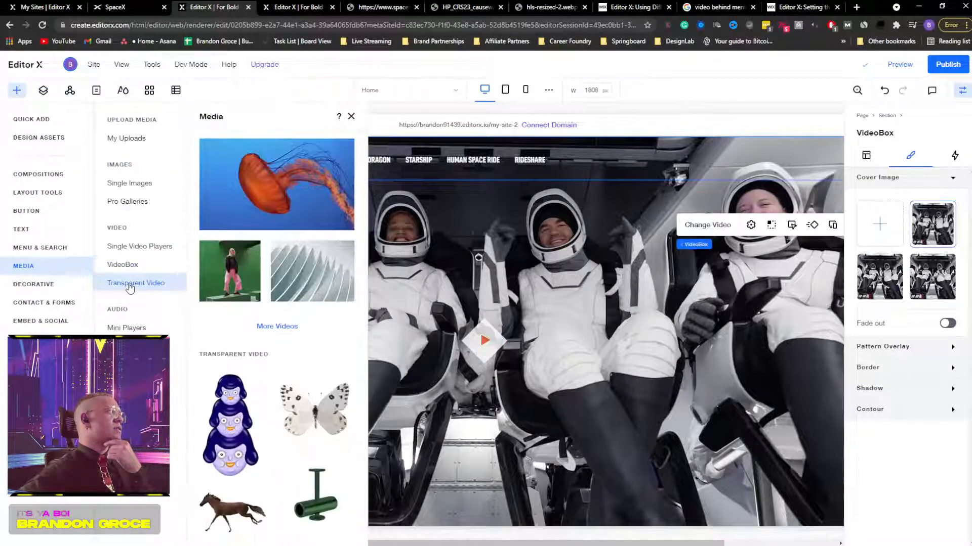
{"action": "left_click", "coordinate": [147, 250]}
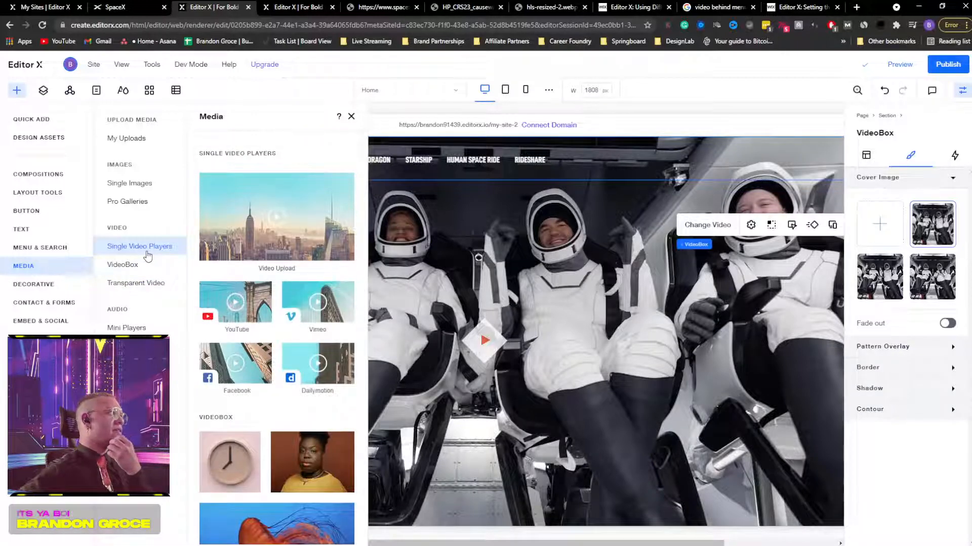
{"action": "left_click", "coordinate": [127, 328]}
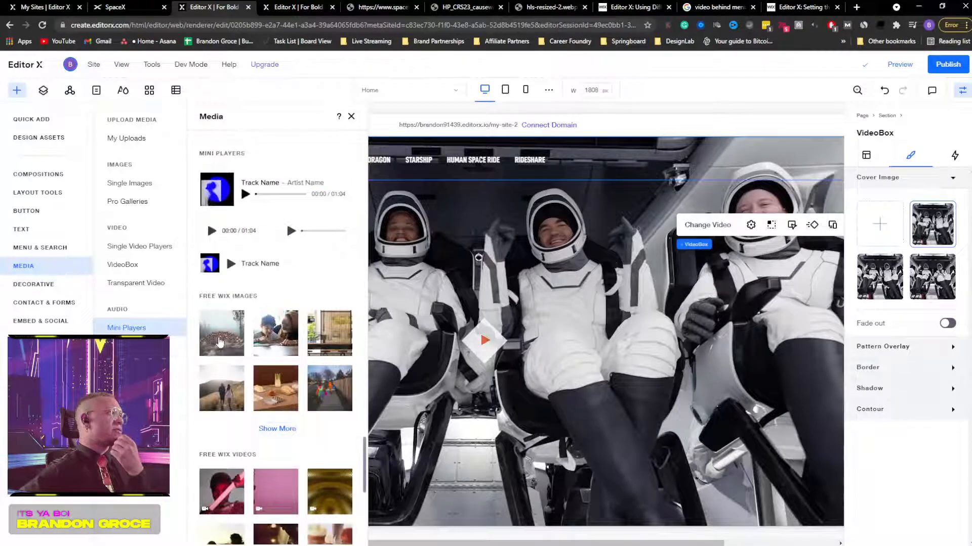
{"action": "scroll", "coordinate": [219, 343], "scroll_direction": "down", "scroll_amount": 3}
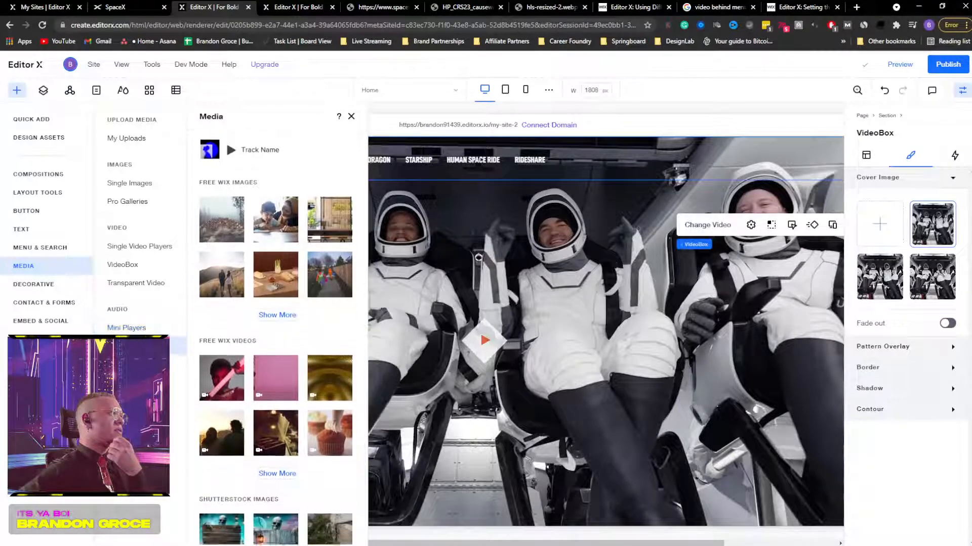
{"action": "scroll", "coordinate": [207, 171], "scroll_direction": "down", "scroll_amount": 1}
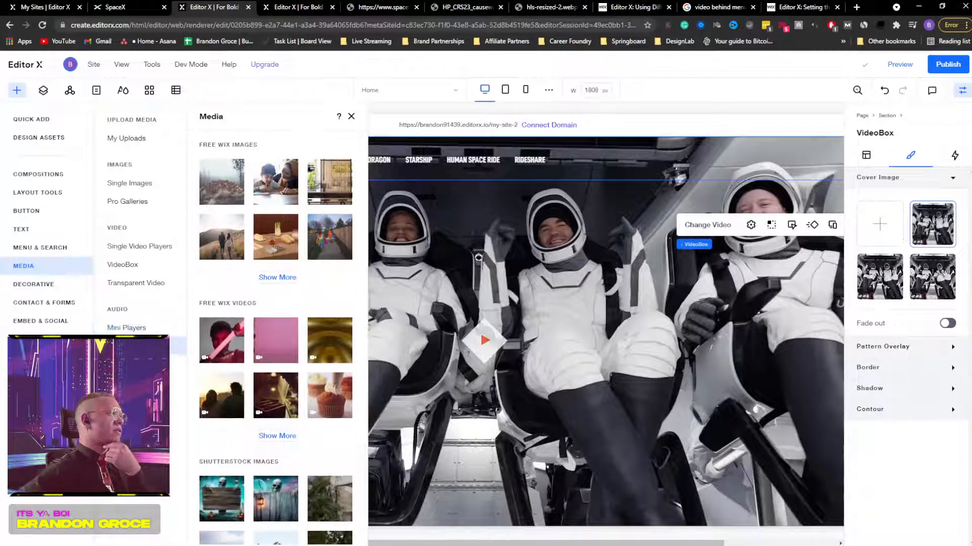
Step: Place Space X video.mp4 from the uploaded site files onto the hero section and move it slightly lower
{"action": "left_click", "coordinate": [125, 142]}
{"action": "mouse_move", "coordinate": [220, 247]}
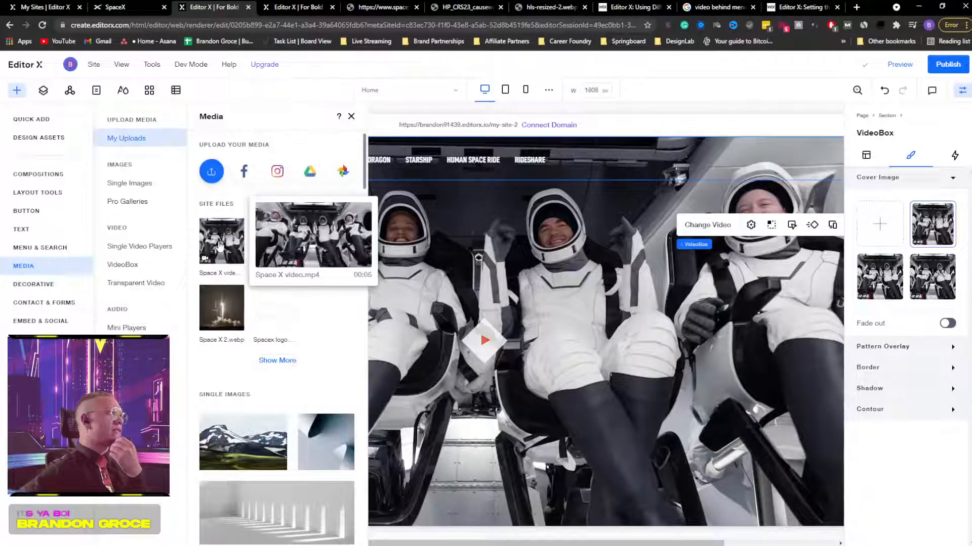
{"action": "left_click_drag", "start_coordinate": [220, 247], "coordinate": [528, 274]}
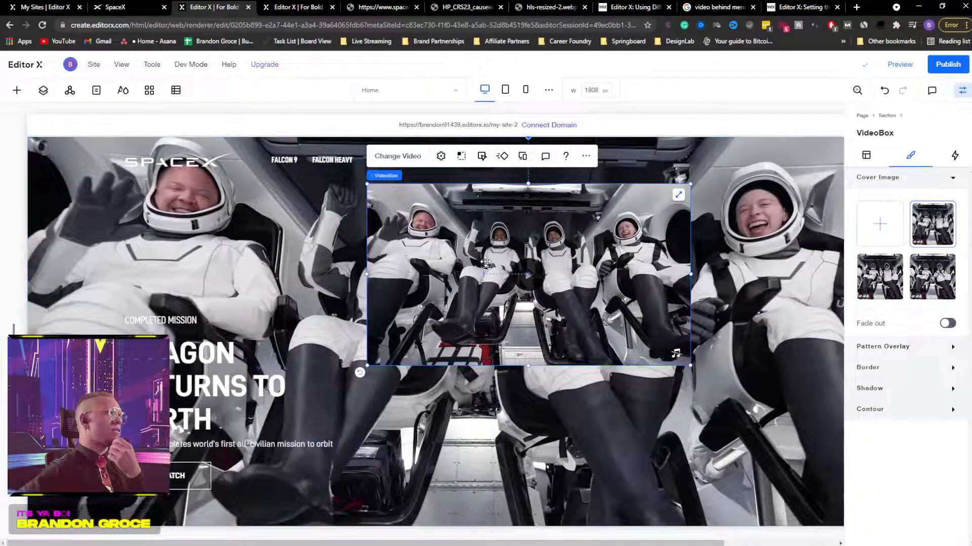
{"action": "left_click", "coordinate": [441, 158]}
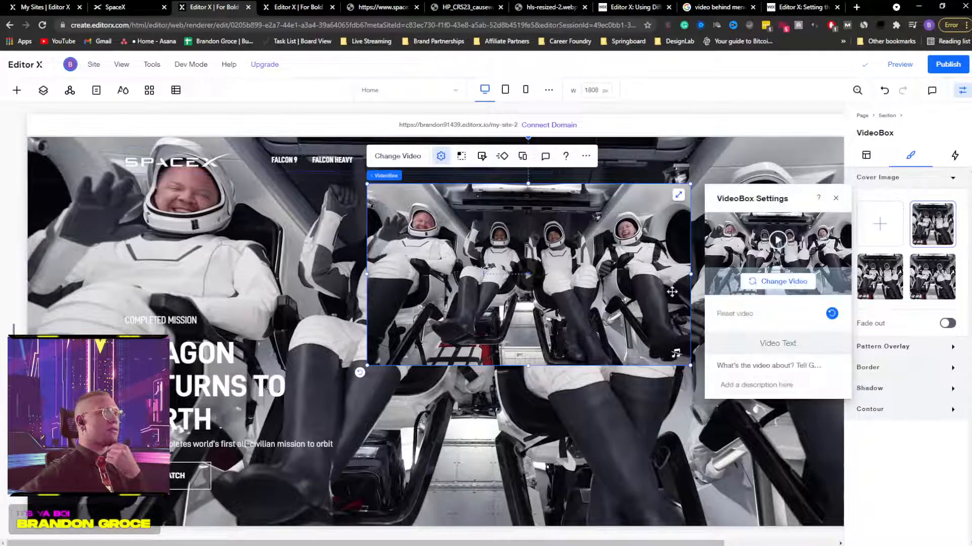
{"action": "left_click", "coordinate": [836, 198]}
{"action": "left_click_drag", "start_coordinate": [516, 270], "coordinate": [532, 316]}
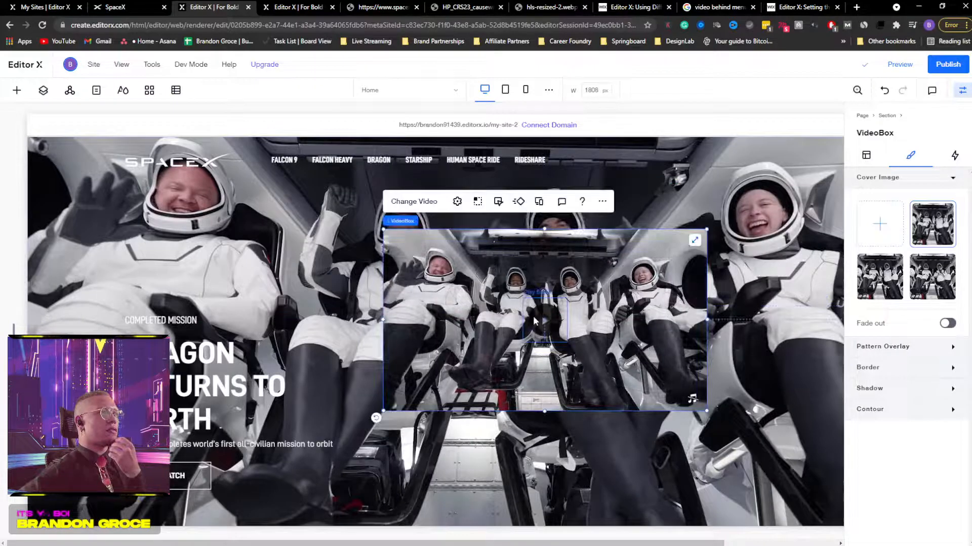
Step: Reset the video in the newly placed VideoBox and reposition the box within the hero section
{"action": "left_click", "coordinate": [457, 201]}
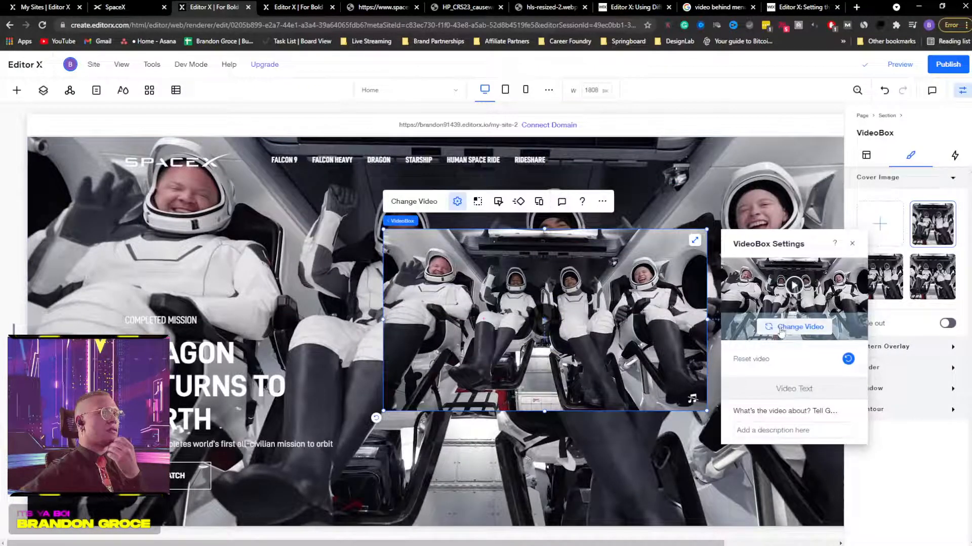
{"action": "left_click", "coordinate": [848, 360]}
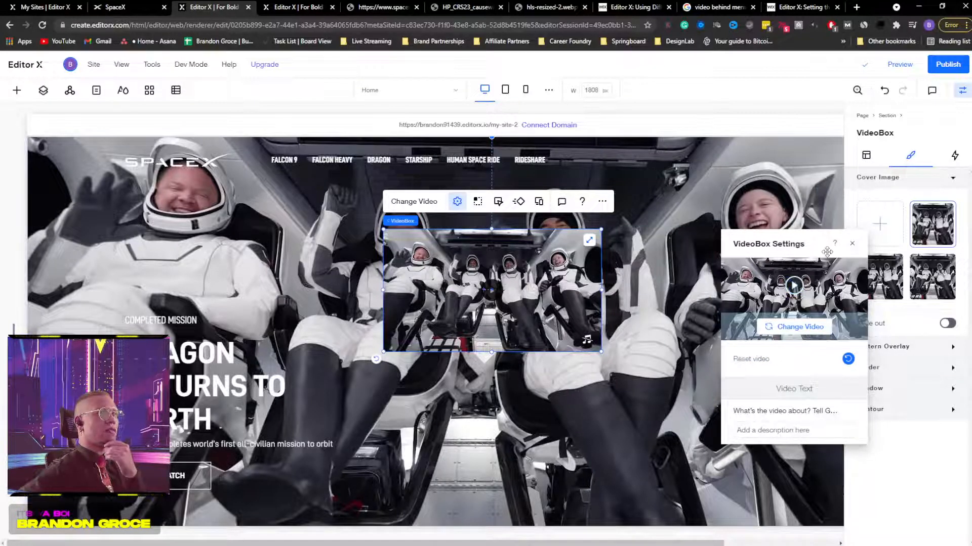
{"action": "left_click", "coordinate": [851, 244]}
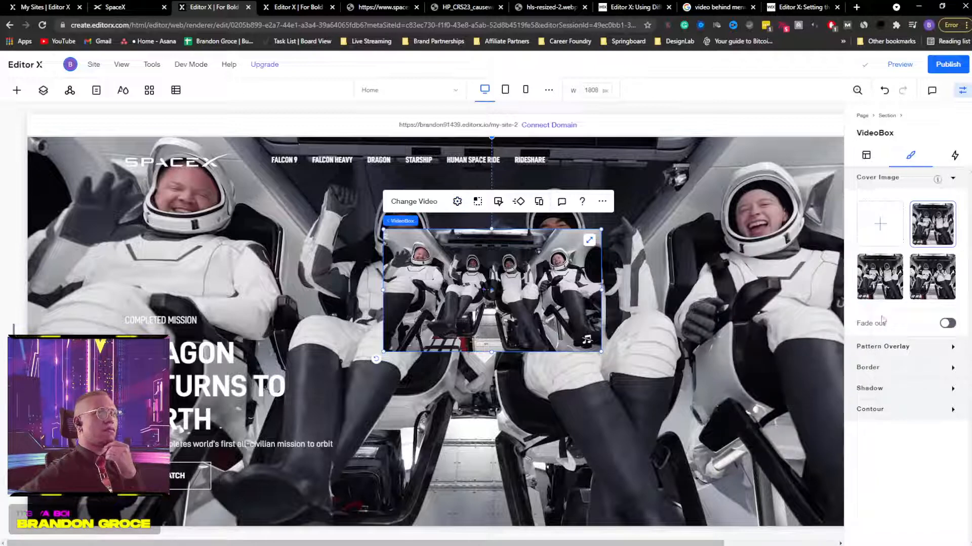
{"action": "left_click", "coordinate": [914, 352]}
{"action": "left_click", "coordinate": [915, 353]}
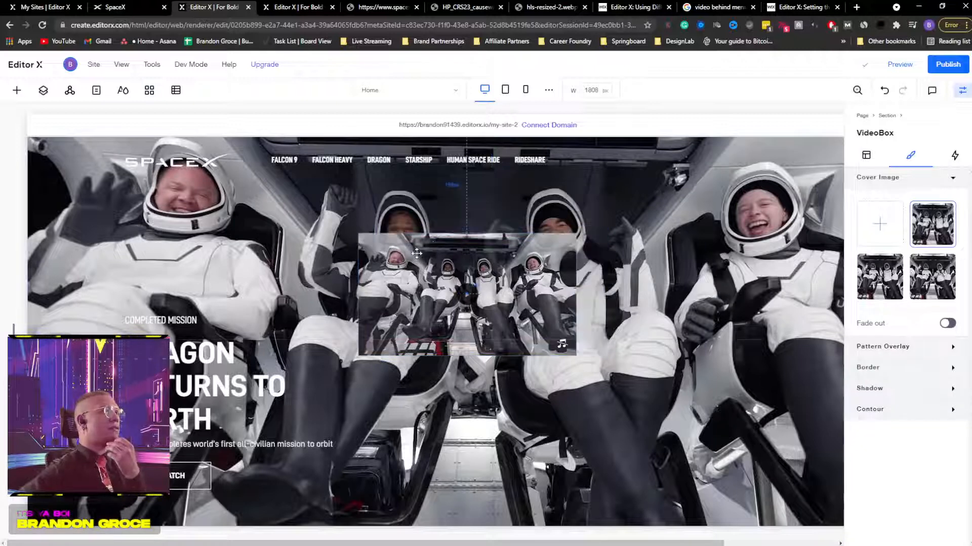
Step: Consult the Wix article on units of measure and stretching elements, glance at the SpaceX homepage, and return to the editor
{"action": "left_click", "coordinate": [805, 7]}
{"action": "scroll", "coordinate": [411, 299], "scroll_direction": "down", "scroll_amount": 1}
{"action": "scroll", "coordinate": [410, 298], "scroll_direction": "down", "scroll_amount": 6}
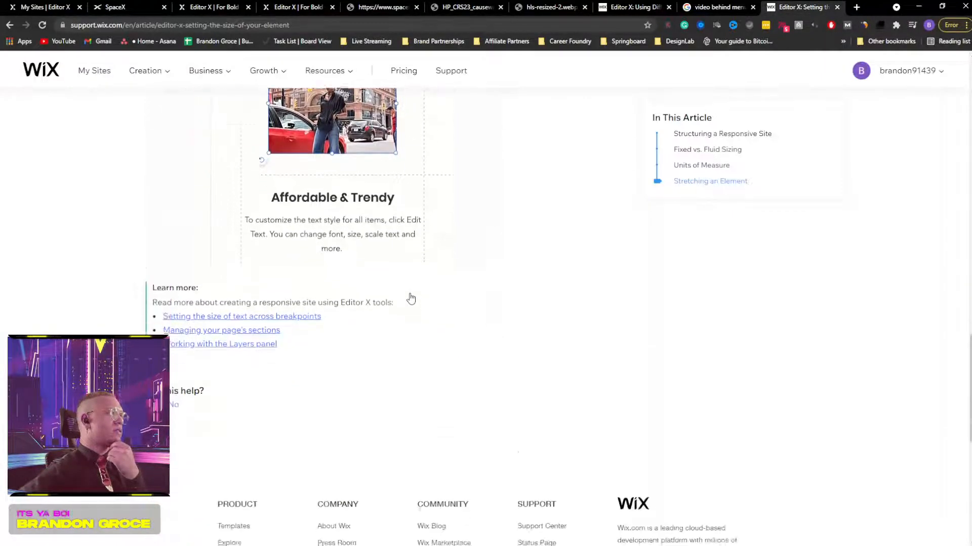
{"action": "scroll", "coordinate": [411, 298], "scroll_direction": "up", "scroll_amount": 7}
{"action": "scroll", "coordinate": [411, 298], "scroll_direction": "up", "scroll_amount": 5}
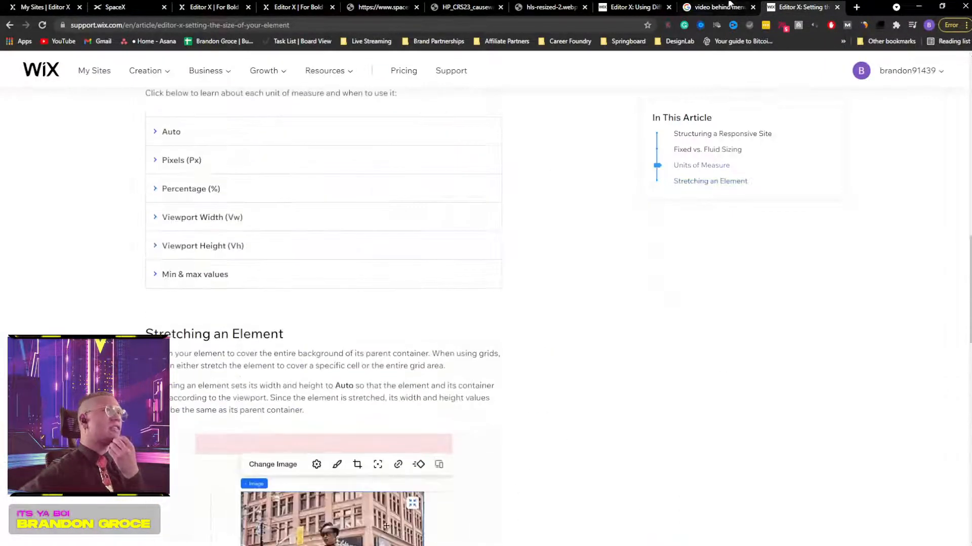
{"action": "scroll", "coordinate": [472, 286], "scroll_direction": "up", "scroll_amount": 3}
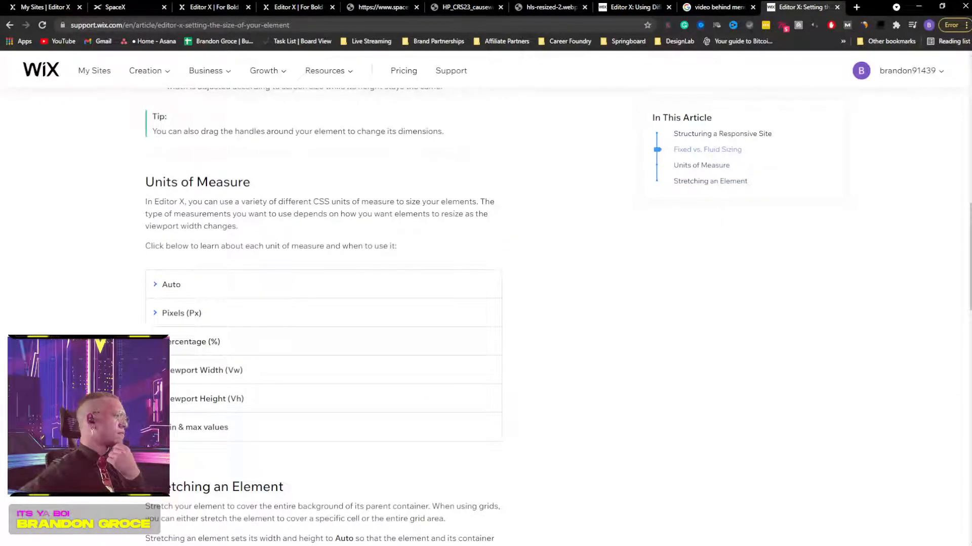
{"action": "left_click", "coordinate": [114, 7]}
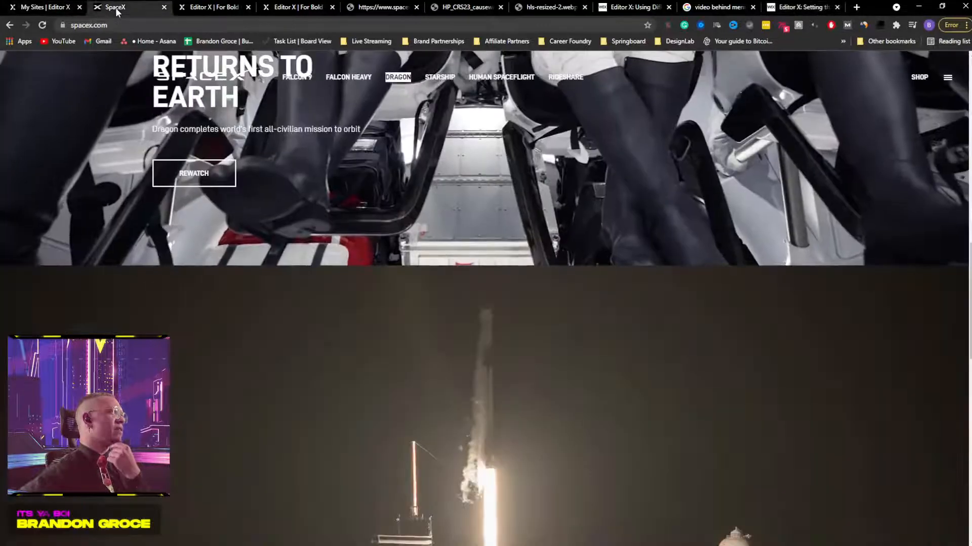
{"action": "left_click", "coordinate": [208, 7]}
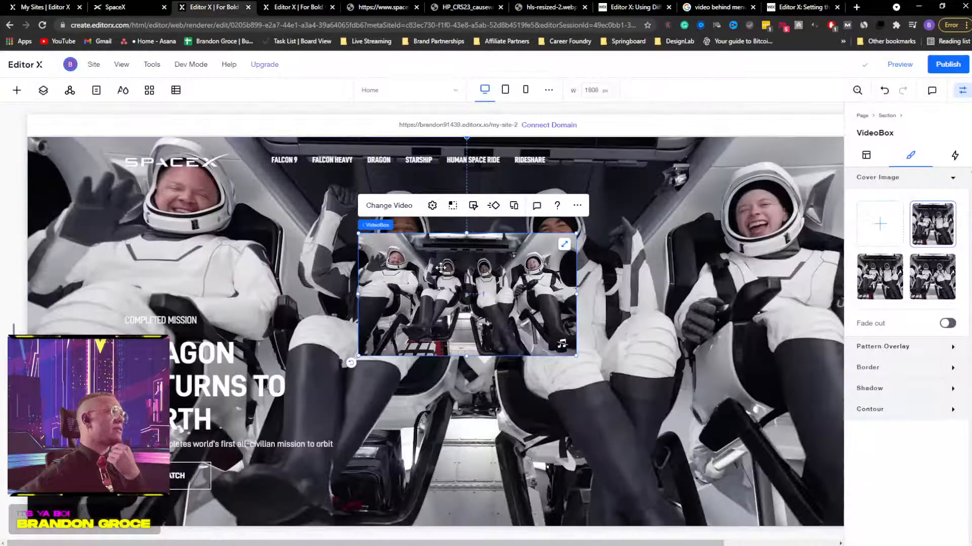
Step: Undo the VideoBox changes back to the hero section's earlier full-width Video Player
{"action": "key", "text": "Delete"}
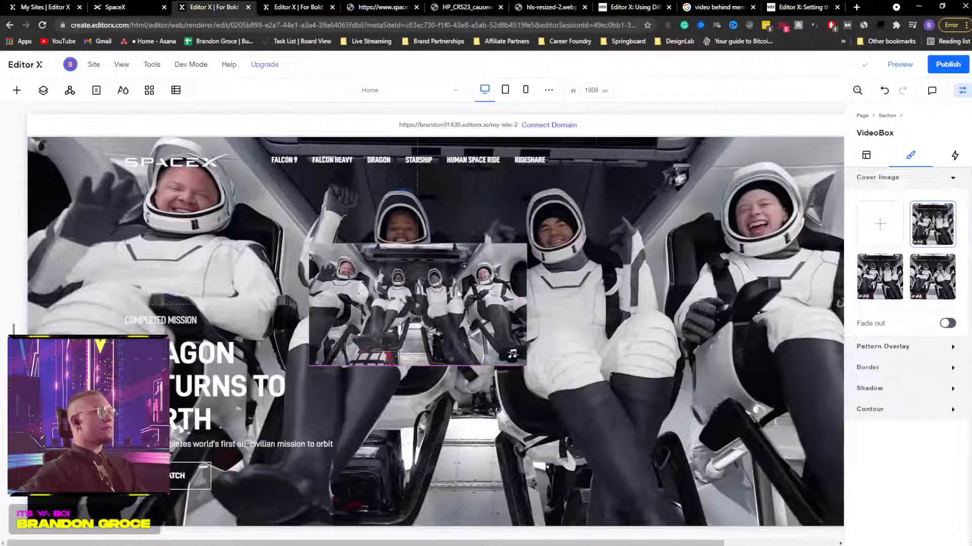
{"action": "key", "text": "ctrl+z"}
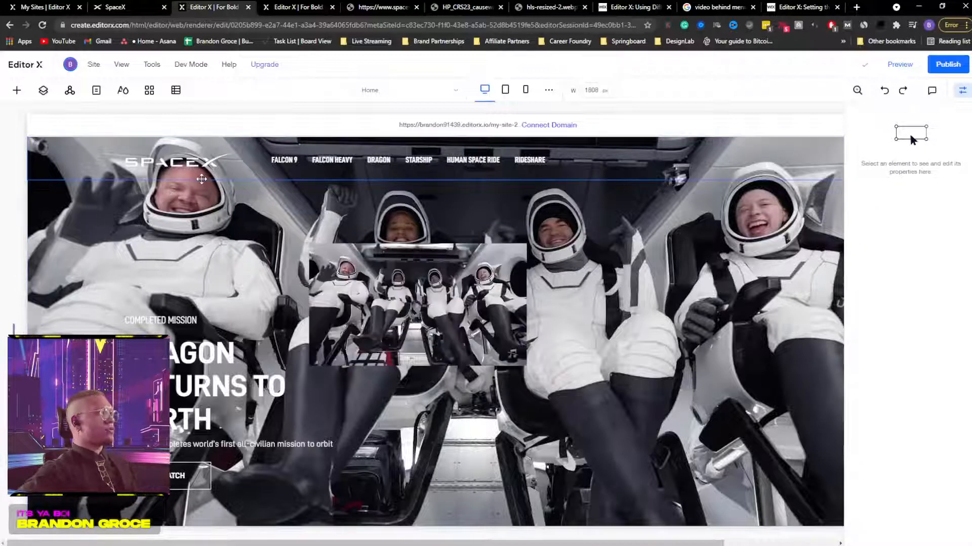
{"action": "key", "text": "ctrl+z"}
{"action": "key", "text": "ctrl+z"}
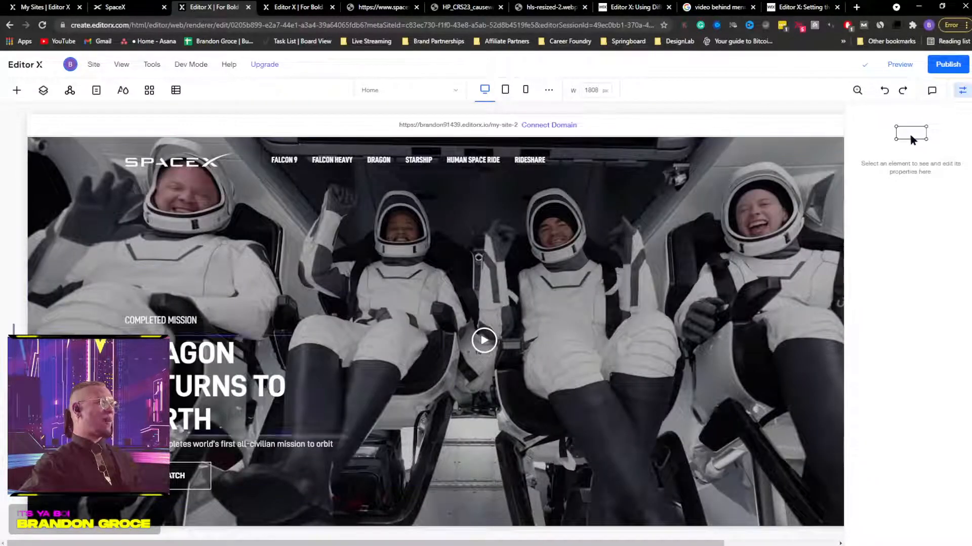
Step: Examine the hero Video Player's source and playback settings and the Menu + Header section's design and layout properties
{"action": "left_click", "coordinate": [115, 209]}
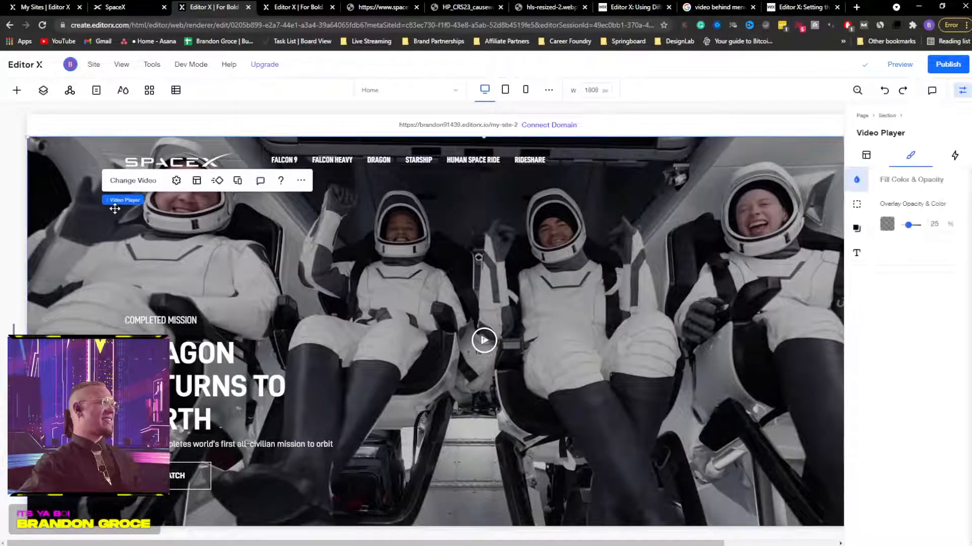
{"action": "left_click", "coordinate": [133, 180]}
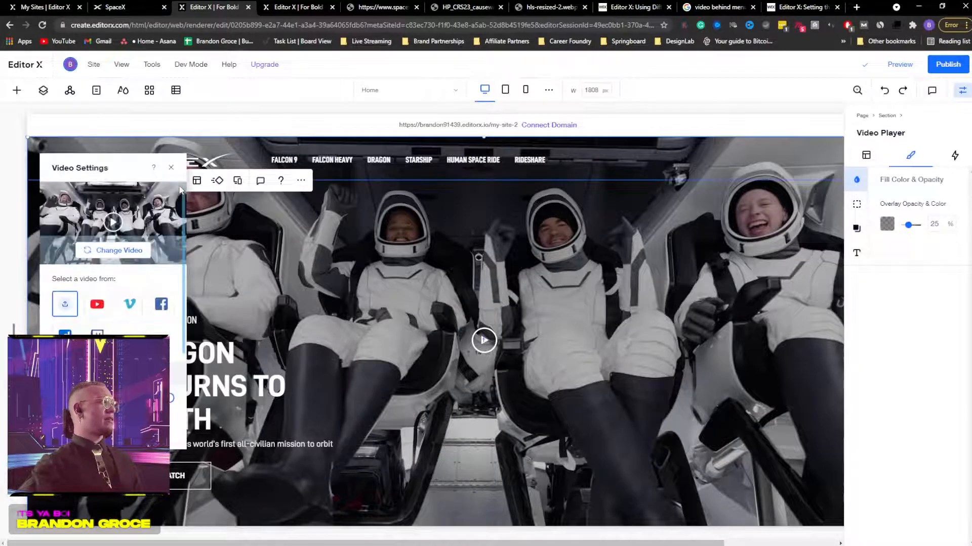
{"action": "scroll", "coordinate": [111, 304], "scroll_direction": "down", "scroll_amount": 3}
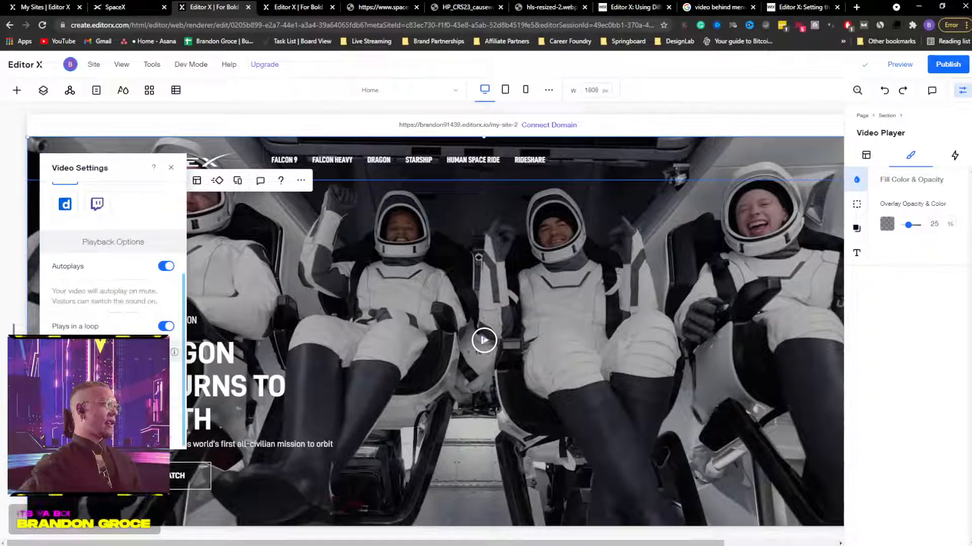
{"action": "left_click", "coordinate": [49, 95]}
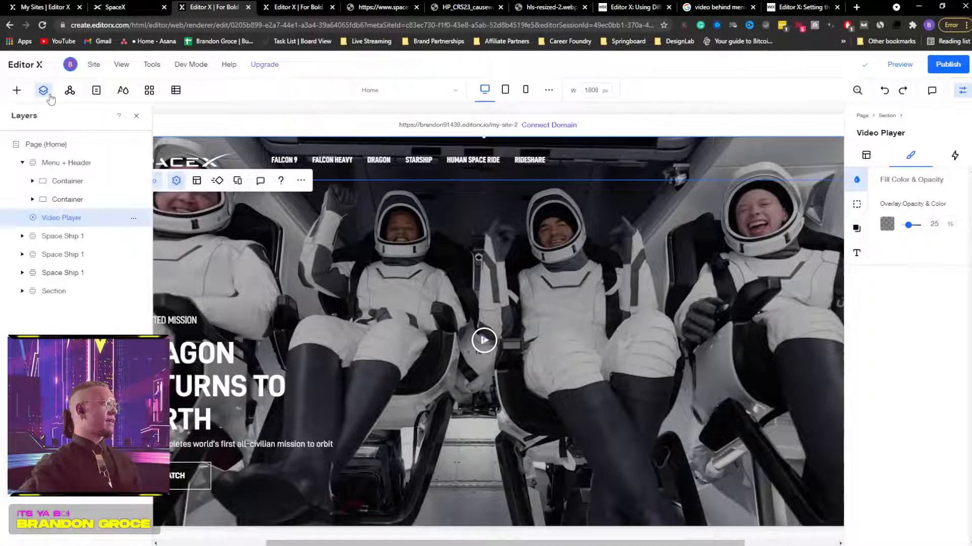
{"action": "left_click", "coordinate": [55, 166]}
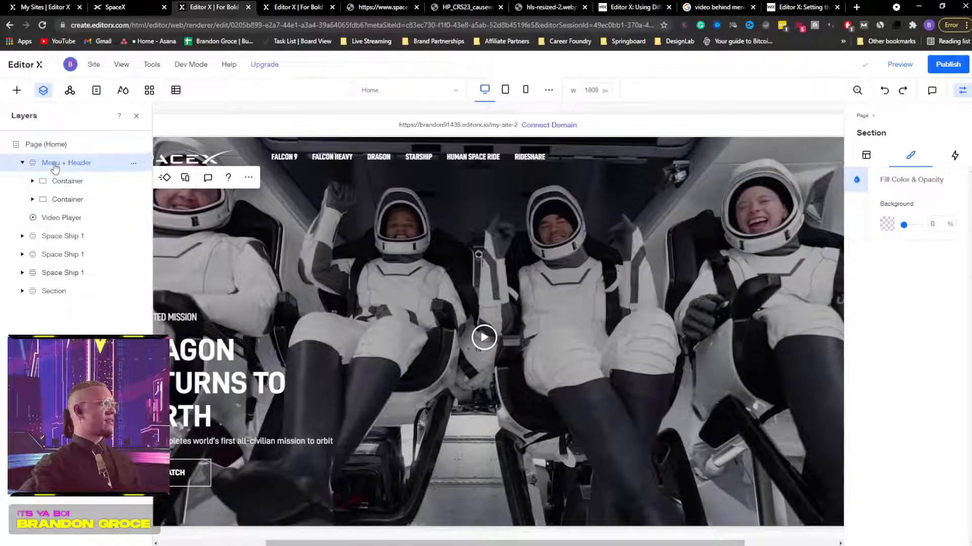
{"action": "left_click", "coordinate": [866, 155]}
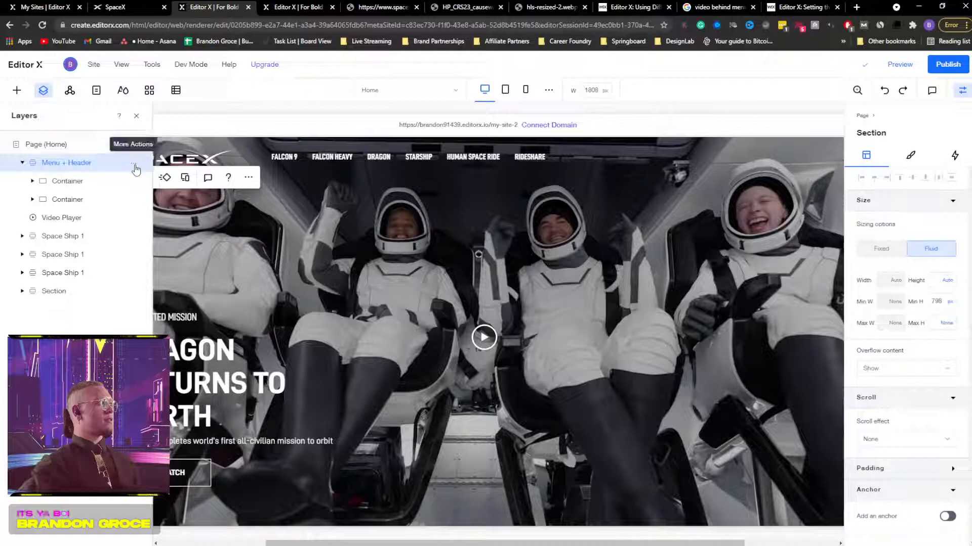
Step: Try deleting the Video Player from the Menu + Header section
{"action": "left_click", "coordinate": [23, 163]}
{"action": "left_click", "coordinate": [23, 163]}
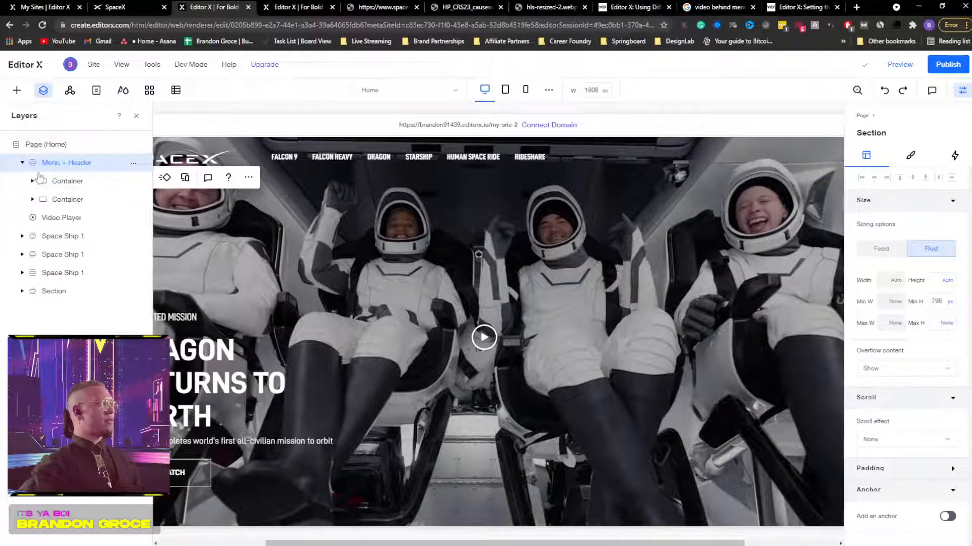
{"action": "left_click", "coordinate": [51, 219]}
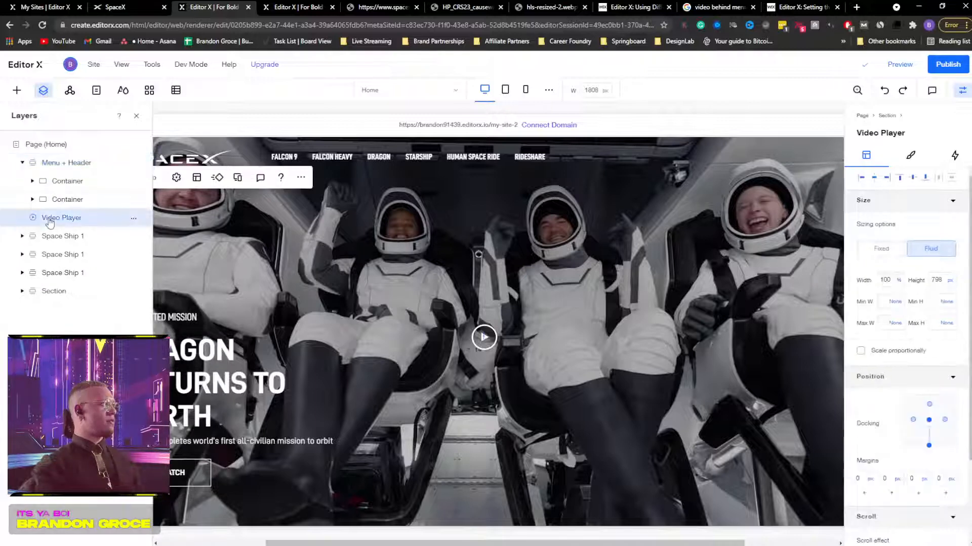
{"action": "key", "text": "Delete"}
{"action": "left_click", "coordinate": [22, 163]}
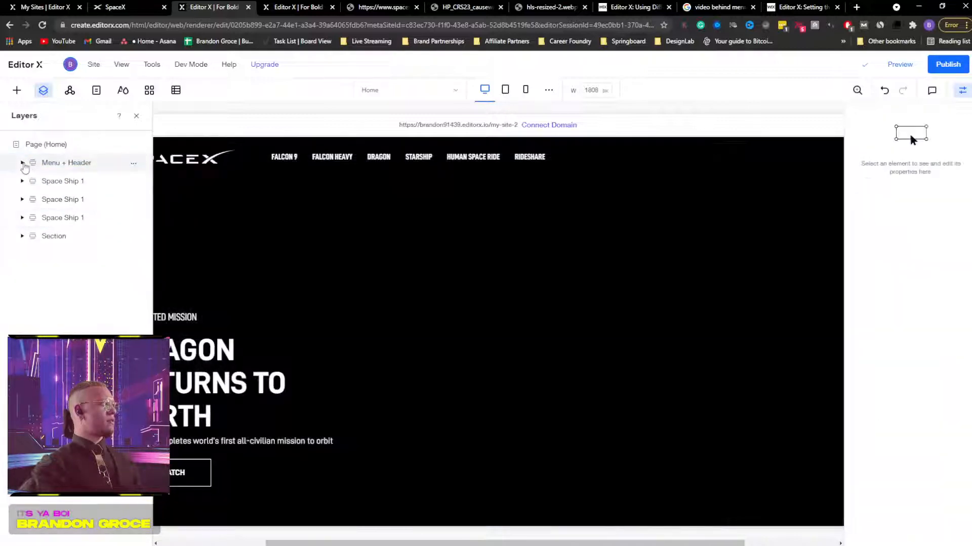
{"action": "key", "text": "ctrl+z"}
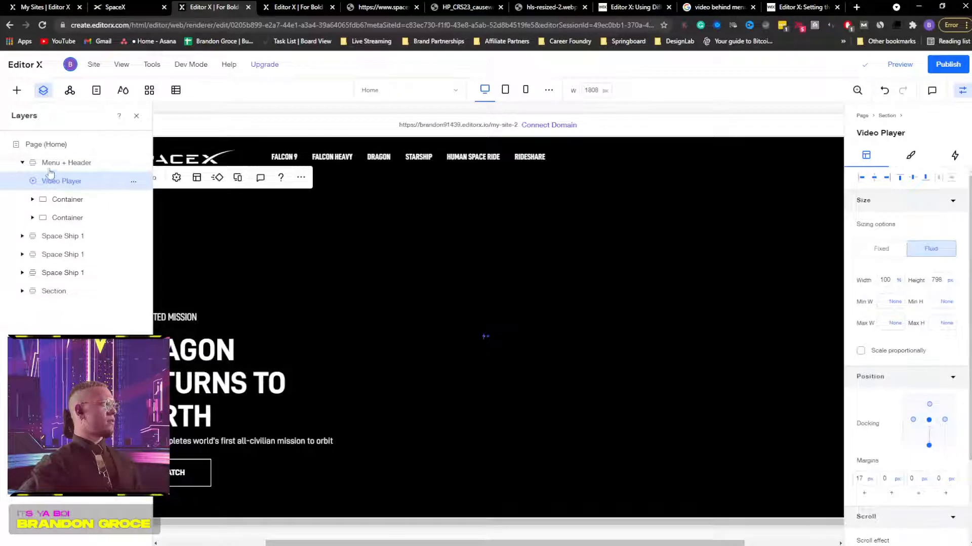
Step: Try moving the Video Player below both containers in the Menu + Header layers, and step back and forth through the edit history
{"action": "left_click_drag", "start_coordinate": [51, 181], "coordinate": [48, 230]}
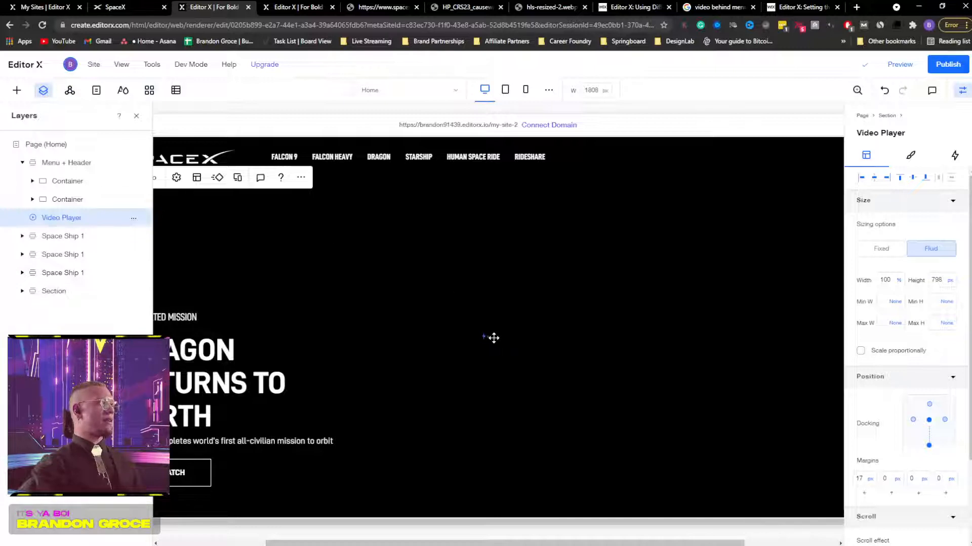
{"action": "key", "text": "ctrl+z"}
{"action": "key", "text": "ctrl+z"}
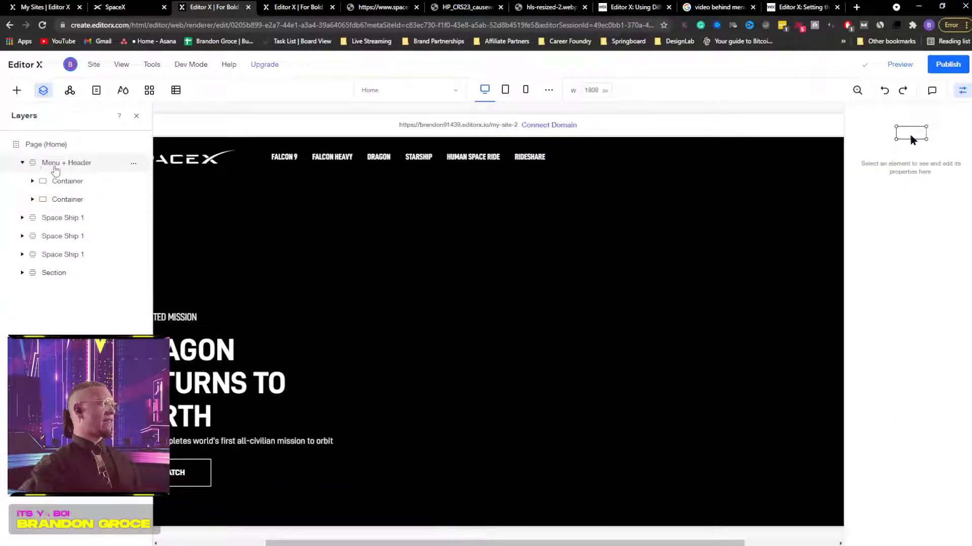
{"action": "left_click", "coordinate": [22, 163]}
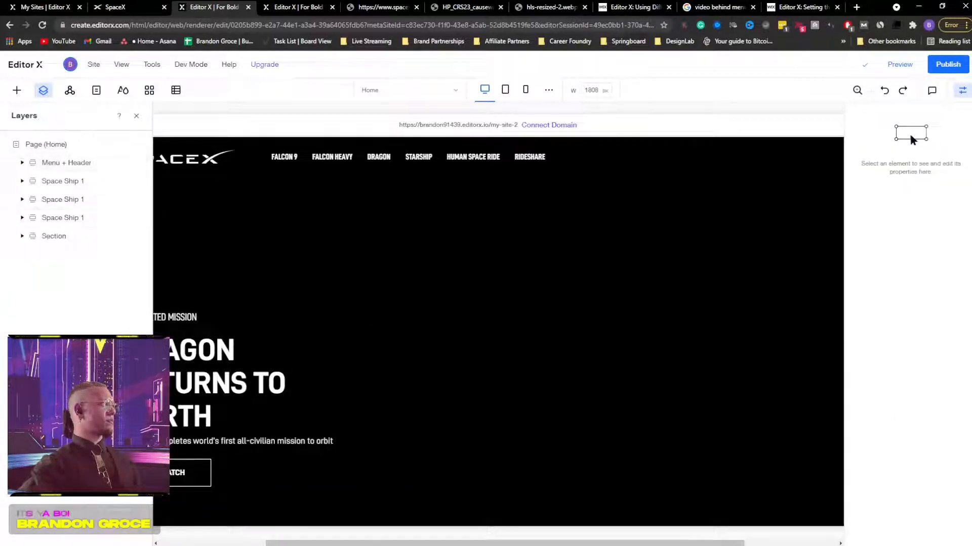
{"action": "key", "text": "ctrl+shift+z"}
{"action": "key", "text": "ctrl+z"}
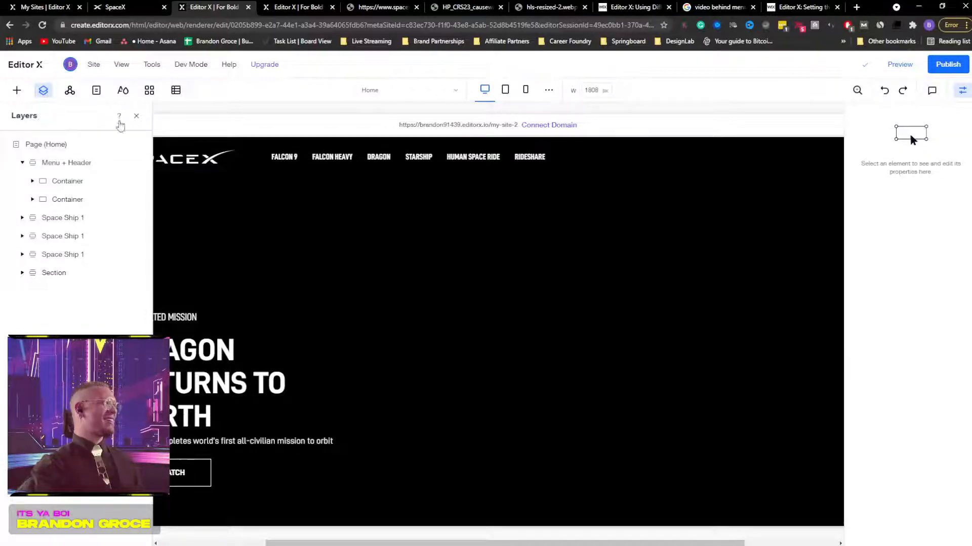
{"action": "key", "text": "ctrl+y"}
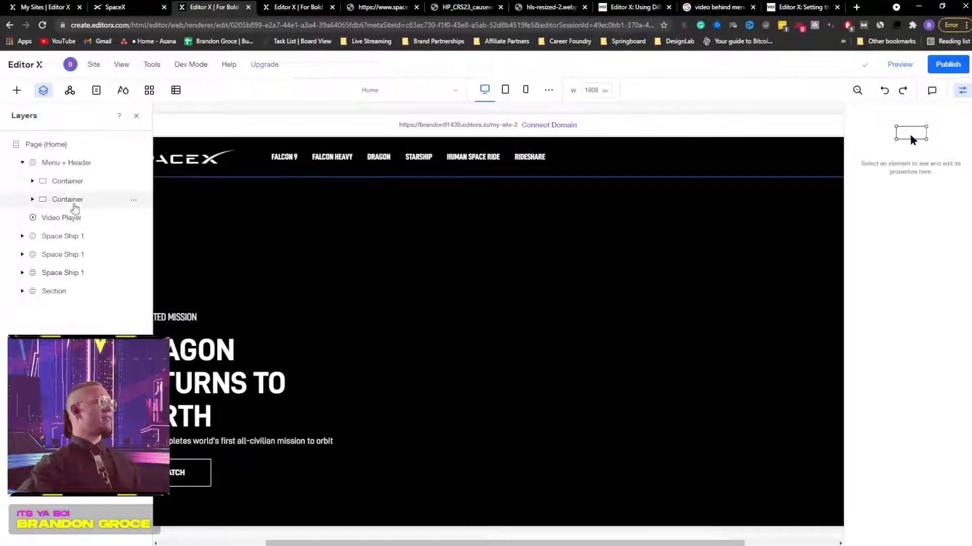
Step: Examine the size, docking and margin properties of the container holding the logo and navigation menu
{"action": "left_click", "coordinate": [68, 200]}
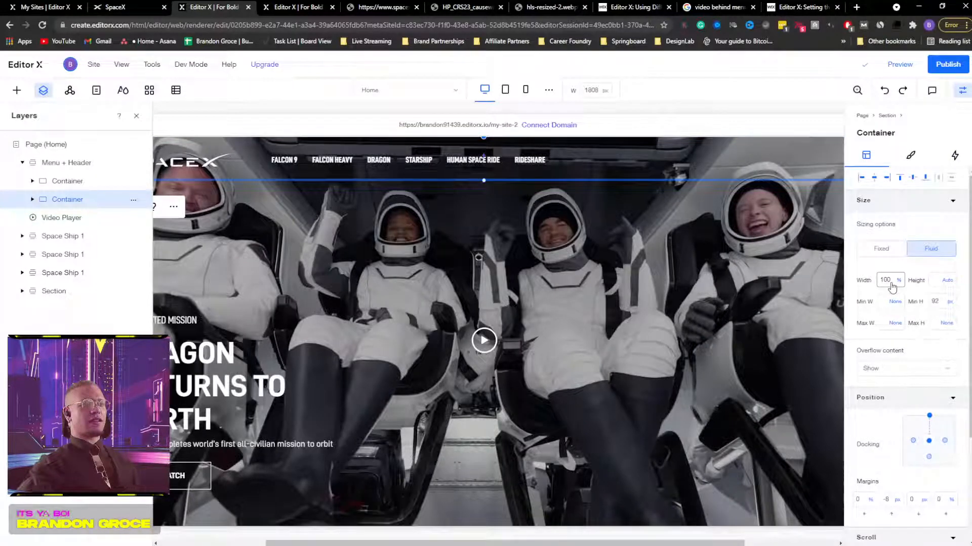
{"action": "left_click", "coordinate": [929, 415]}
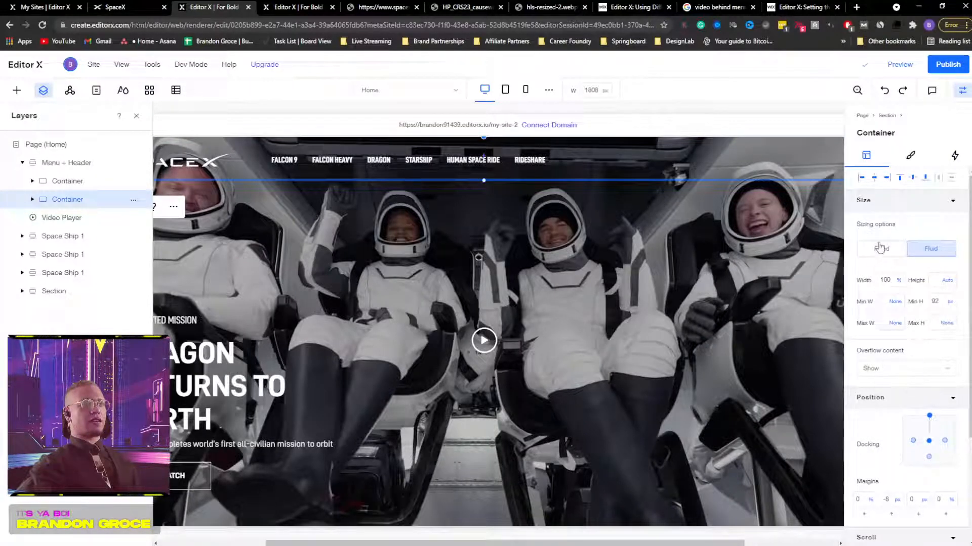
{"action": "scroll", "coordinate": [874, 357], "scroll_direction": "down", "scroll_amount": 3}
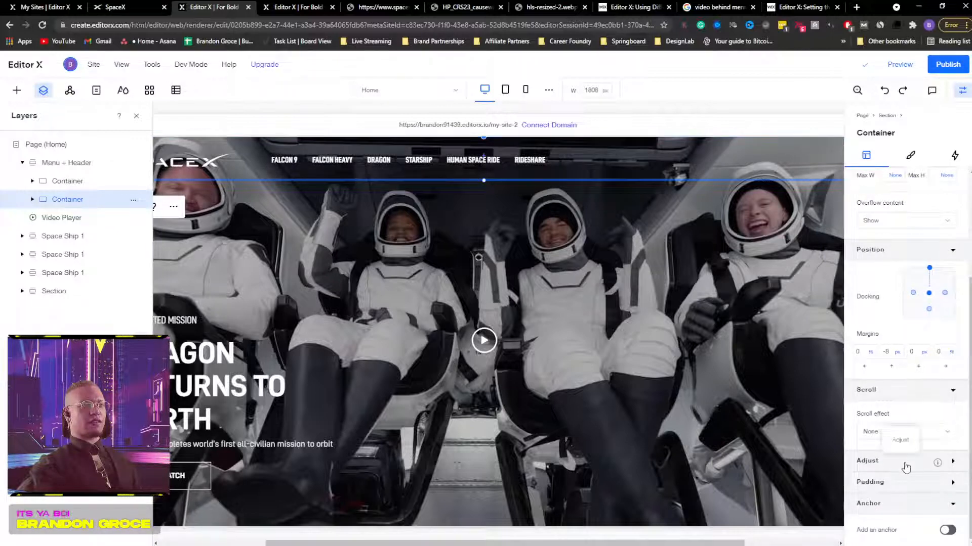
Step: Preview the homepage at 1808 px and 1428 px wide to check how the hero video fits, and return to the editor
{"action": "left_click", "coordinate": [895, 66]}
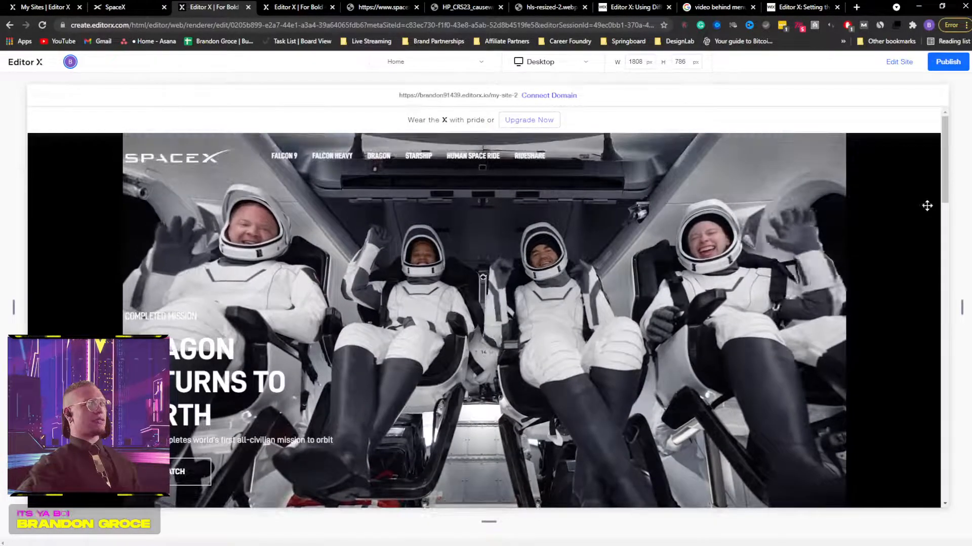
{"action": "left_click_drag", "start_coordinate": [961, 308], "coordinate": [866, 328]}
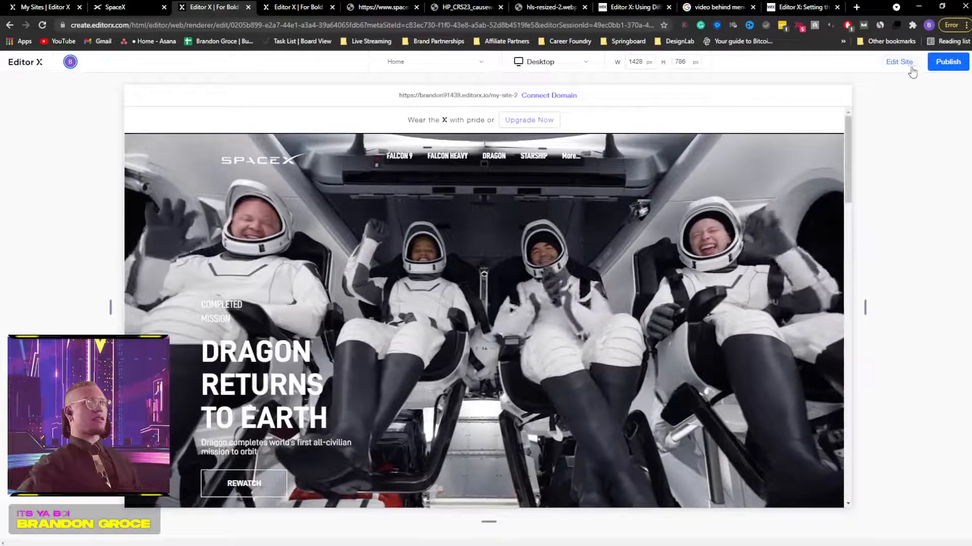
{"action": "left_click", "coordinate": [900, 61]}
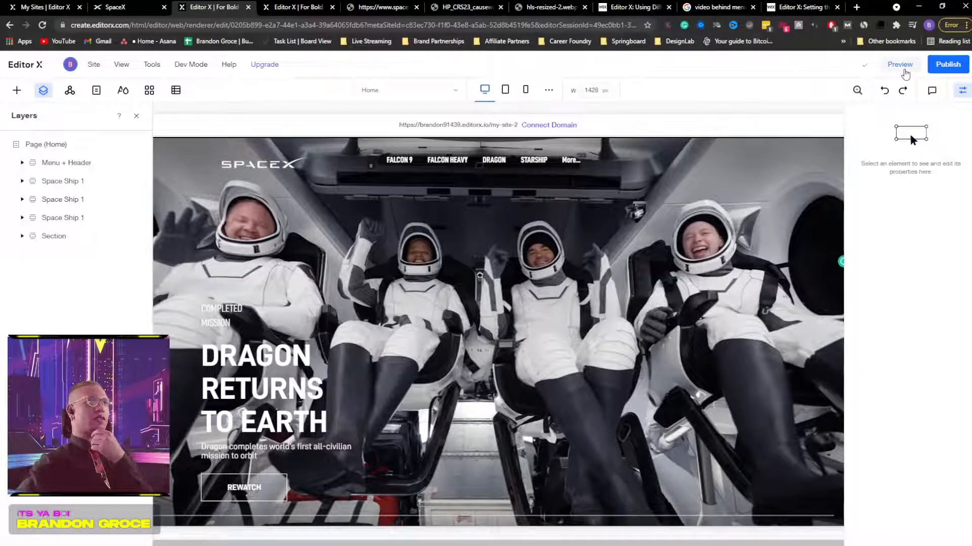
{"action": "left_click", "coordinate": [902, 67]}
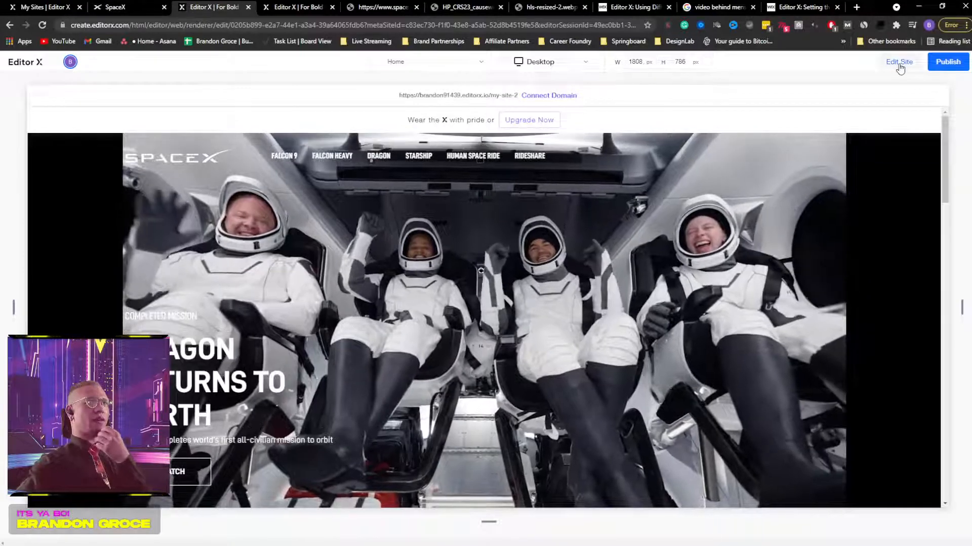
{"action": "left_click", "coordinate": [899, 63]}
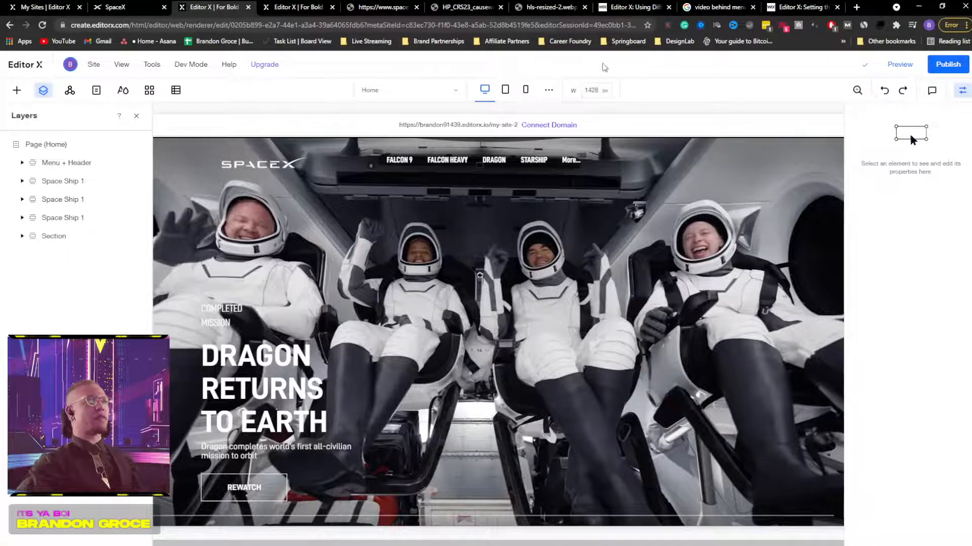
Step: Check the preview's viewport width and set the editor canvas to 1808 px wide
{"action": "left_click", "coordinate": [900, 64]}
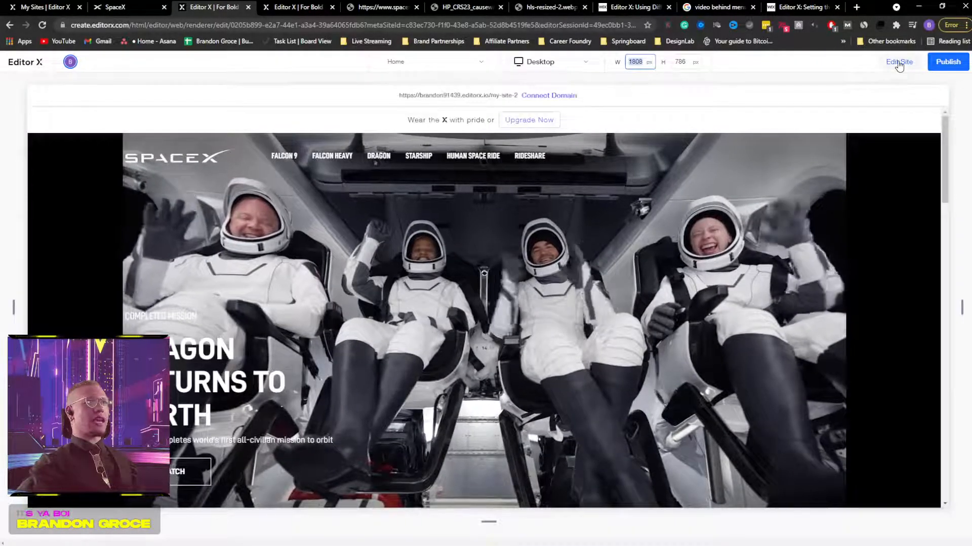
{"action": "left_click", "coordinate": [898, 62]}
{"action": "left_click", "coordinate": [590, 93]}
{"action": "type", "text": "1808"}
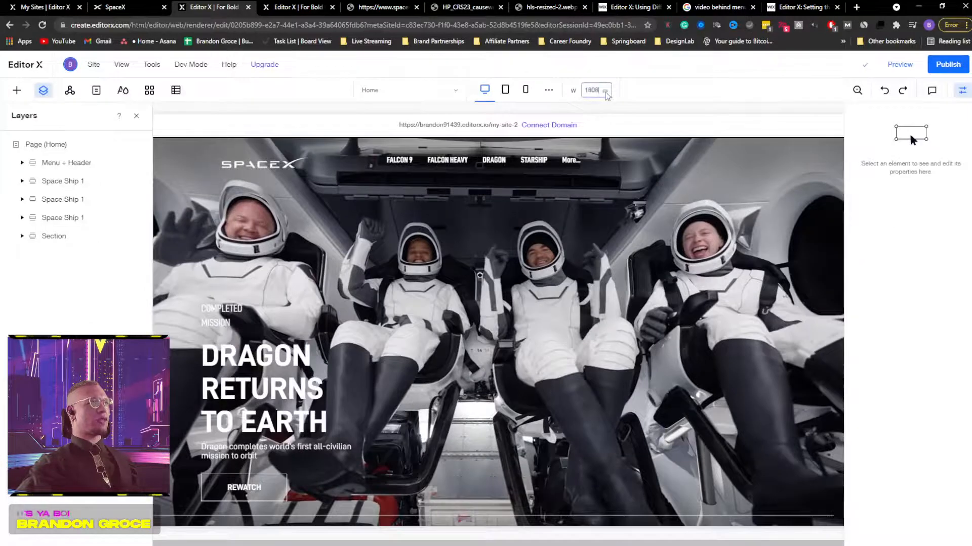
{"action": "key", "text": "Return"}
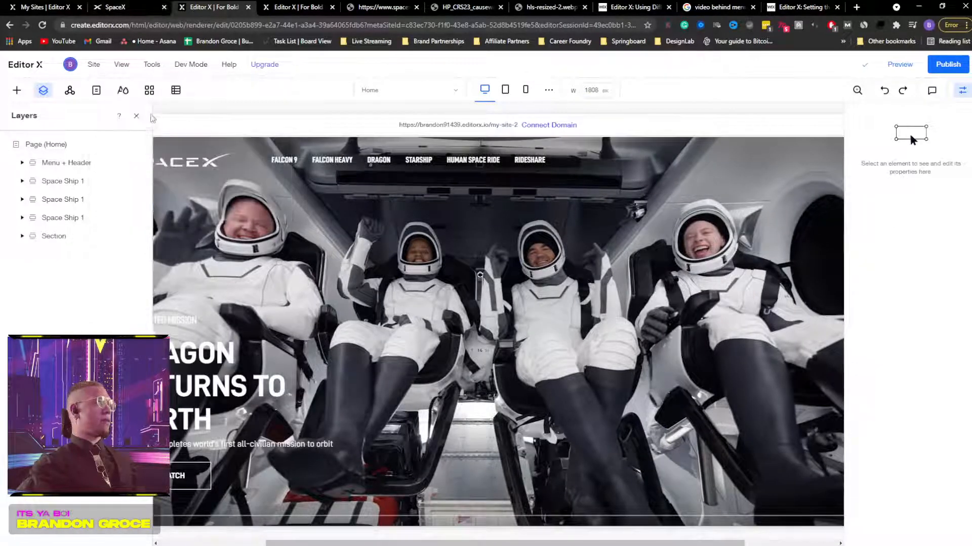
Step: Inspect the hero Video Player at full canvas width, including its layer placement, size and docking properties
{"action": "left_click", "coordinate": [136, 115]}
{"action": "left_click", "coordinate": [962, 90]}
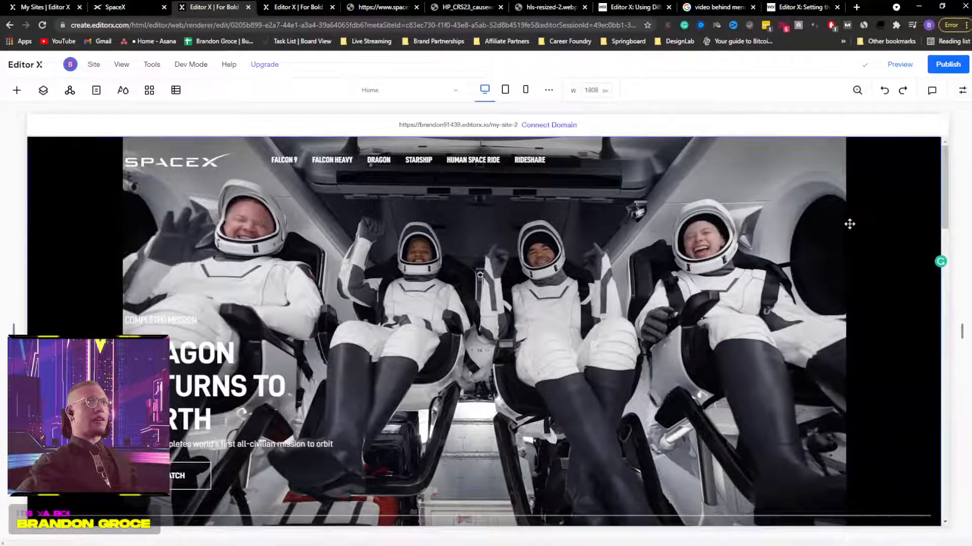
{"action": "left_click", "coordinate": [850, 223]}
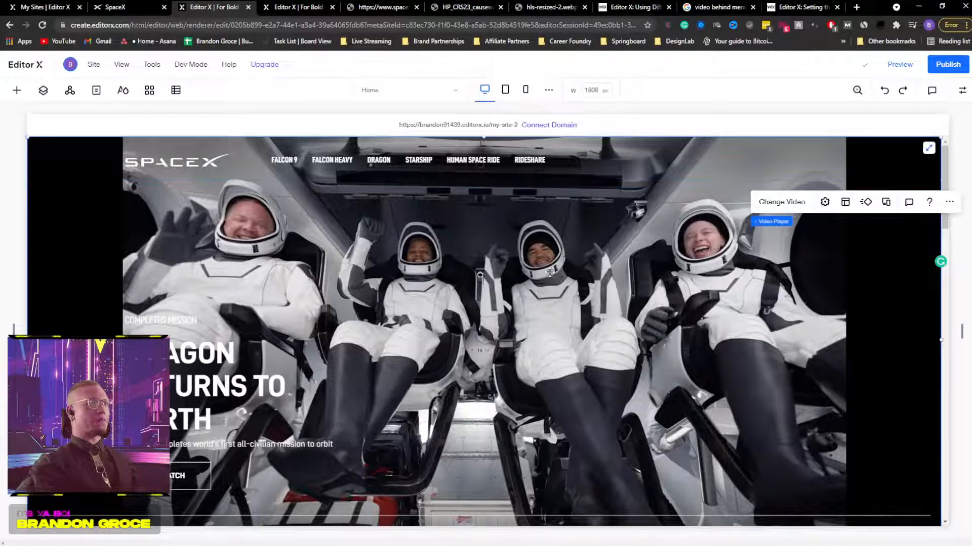
{"action": "left_click", "coordinate": [43, 90]}
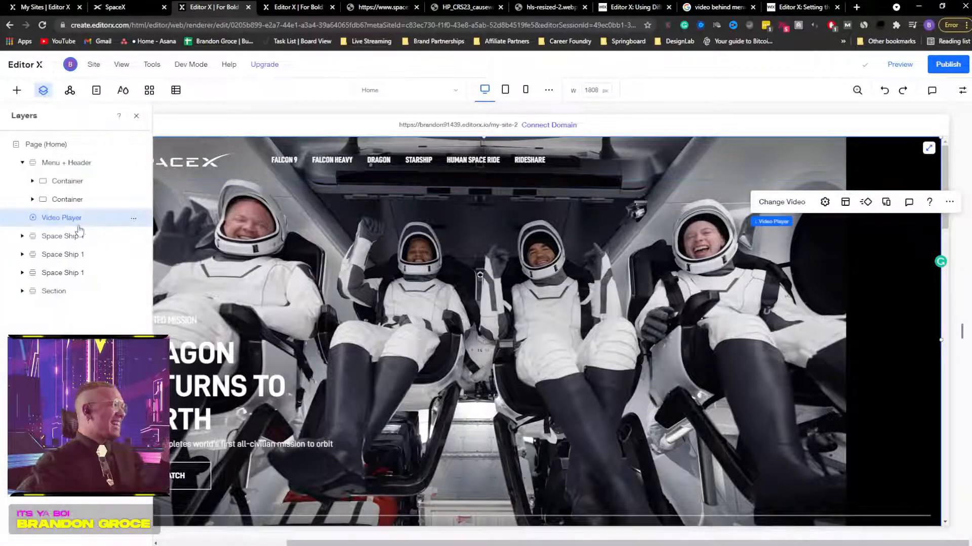
{"action": "left_click", "coordinate": [961, 90]}
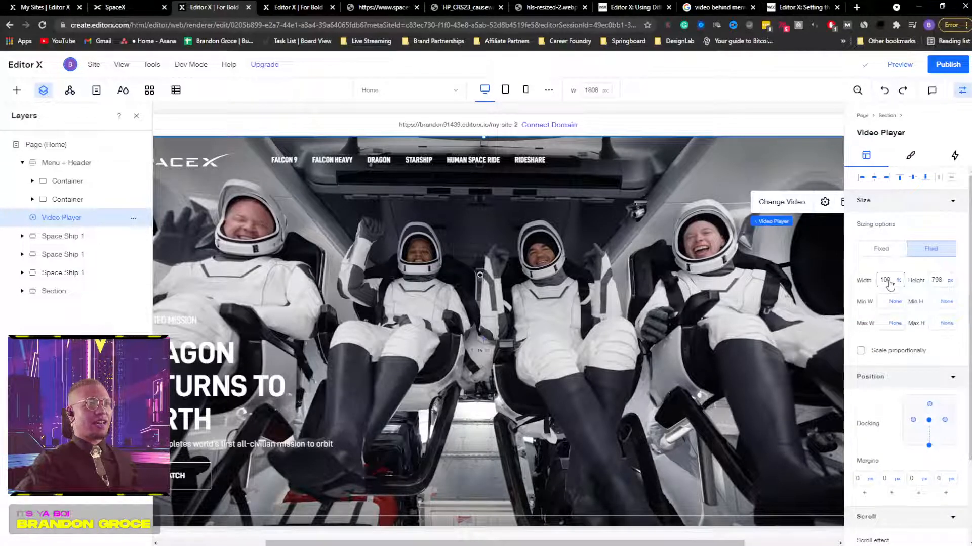
{"action": "left_click", "coordinate": [962, 90]}
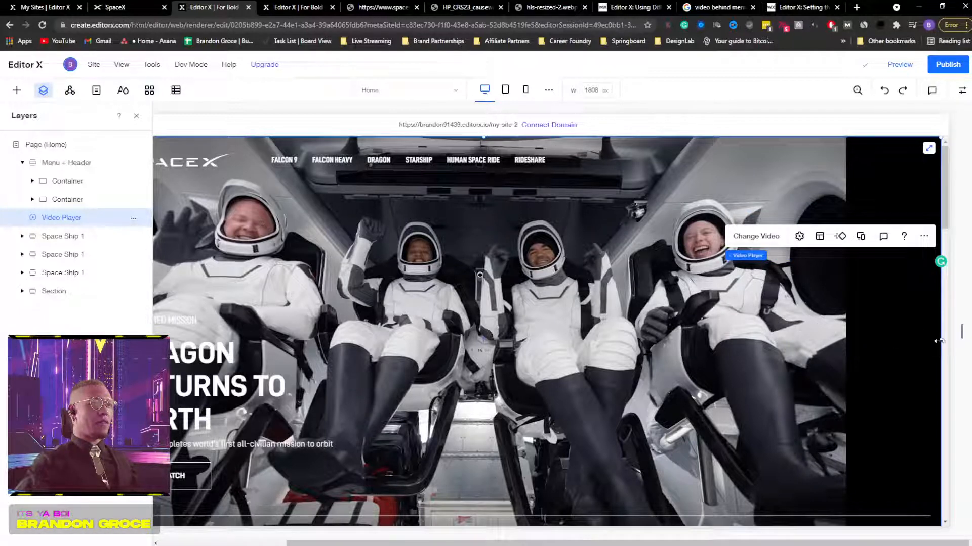
Step: Toggle the hero Video Player's stretch off and on, leaving it stretched across the Menu + Header section
{"action": "left_click_drag", "start_coordinate": [939, 341], "coordinate": [925, 341]}
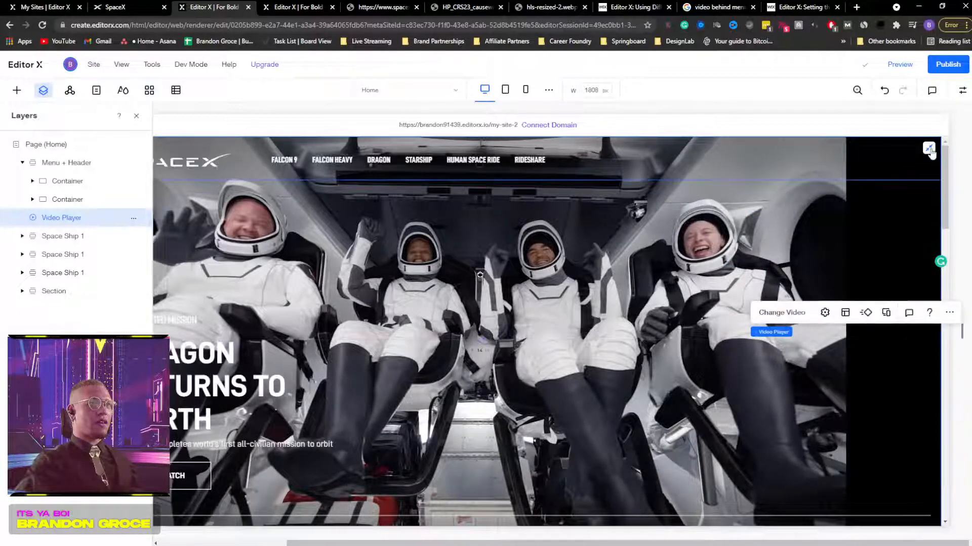
{"action": "left_click", "coordinate": [929, 149]}
{"action": "left_click", "coordinate": [792, 212]}
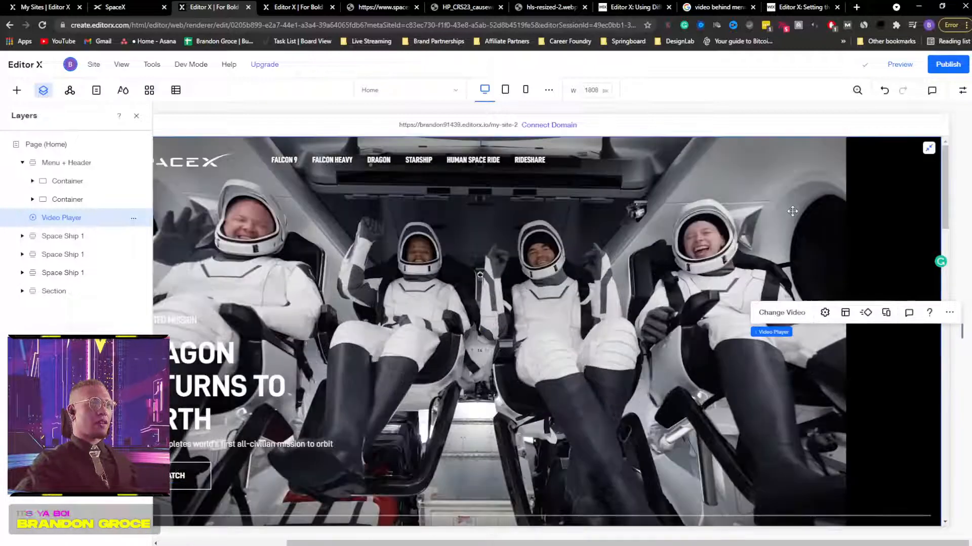
{"action": "left_click", "coordinate": [929, 147]}
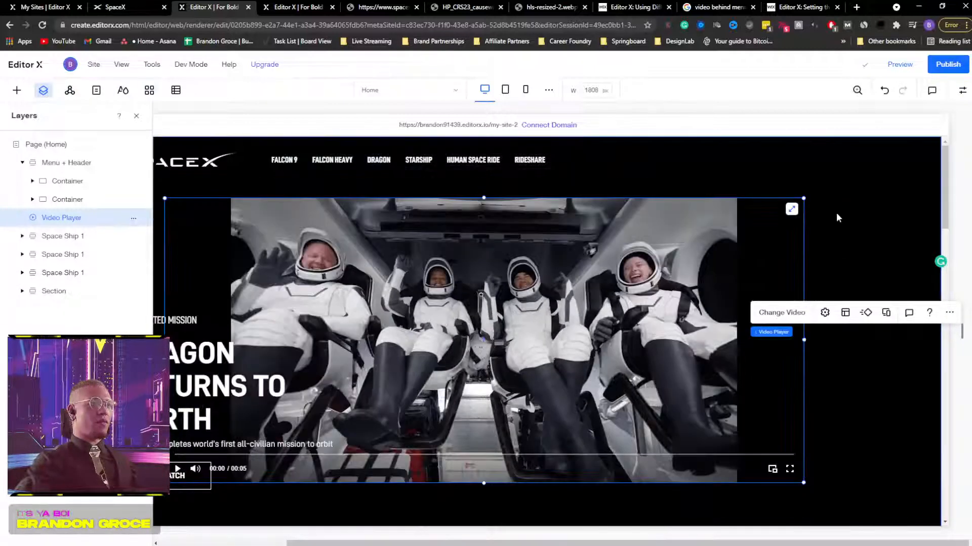
{"action": "left_click", "coordinate": [791, 209]}
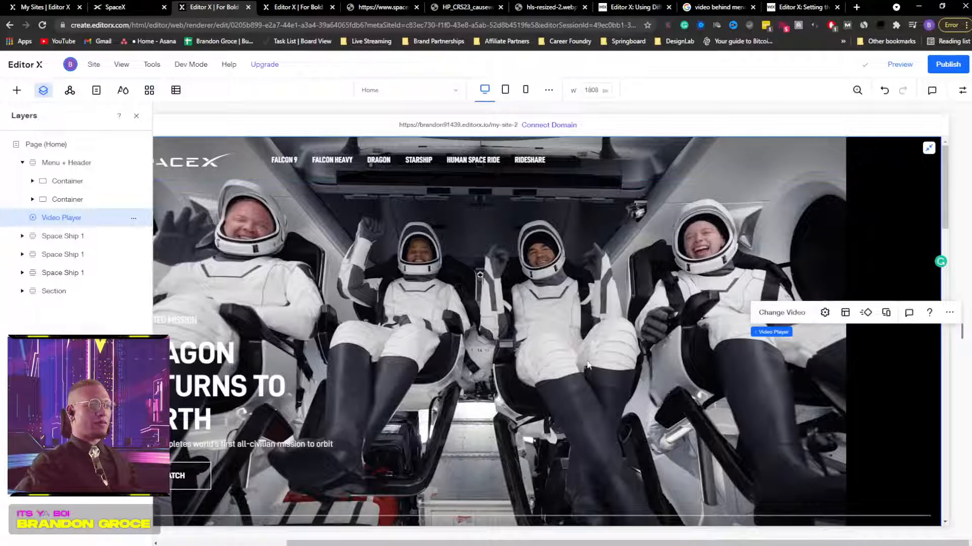
Step: Examine the lower edge of the hero video and review the Video Player's source and playback settings
{"action": "scroll", "coordinate": [587, 364], "scroll_direction": "down", "scroll_amount": 5}
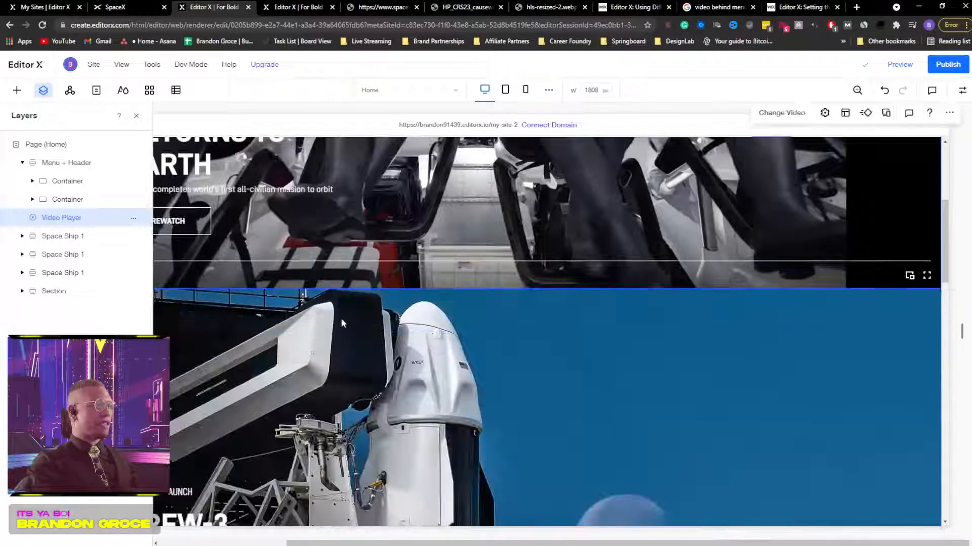
{"action": "left_click", "coordinate": [136, 117]}
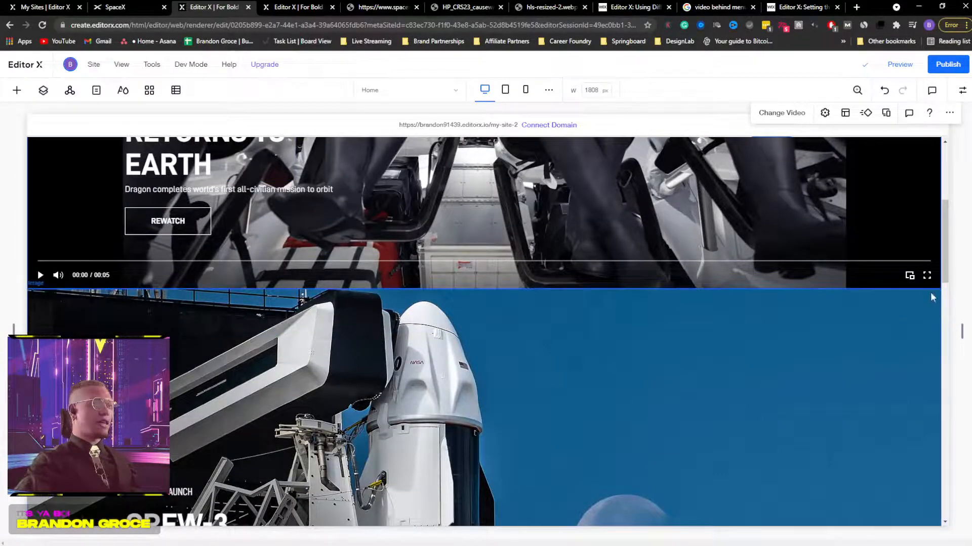
{"action": "left_click", "coordinate": [928, 276]}
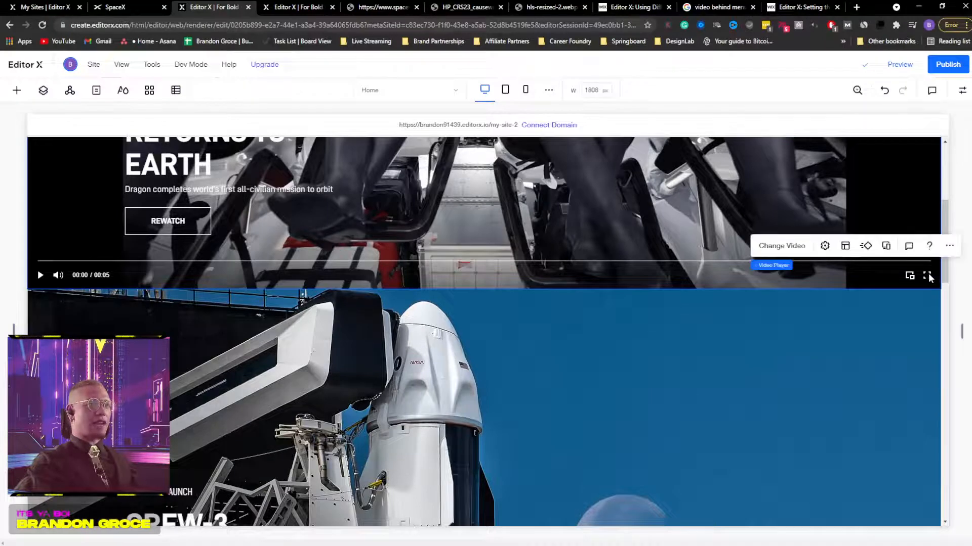
{"action": "left_click", "coordinate": [799, 247]}
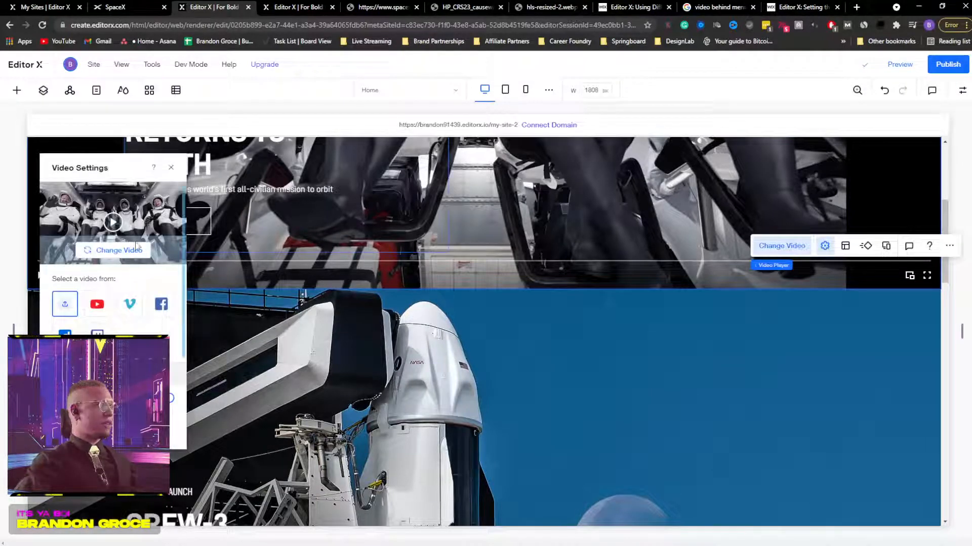
{"action": "scroll", "coordinate": [139, 271], "scroll_direction": "down", "scroll_amount": 5}
{"action": "scroll", "coordinate": [141, 267], "scroll_direction": "up", "scroll_amount": 3}
{"action": "scroll", "coordinate": [142, 267], "scroll_direction": "up", "scroll_amount": 2}
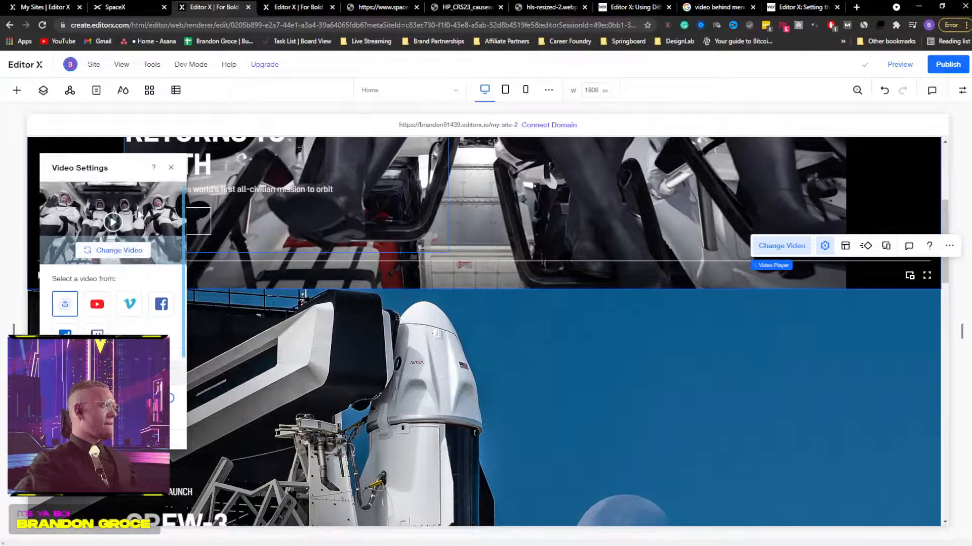
{"action": "left_click", "coordinate": [171, 168]}
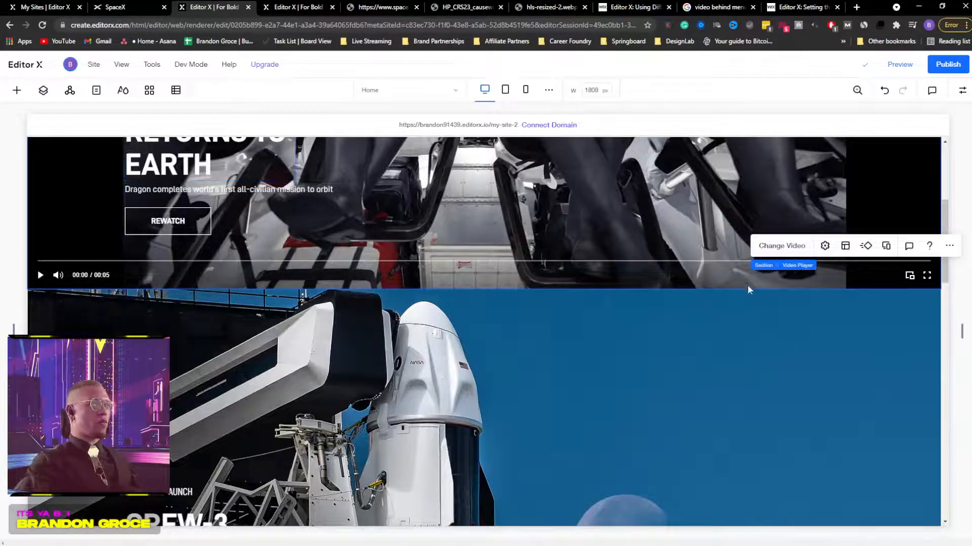
Step: Review the page's breakpoint ranges and the hero Video Player's source and playback options
{"action": "scroll", "coordinate": [648, 206], "scroll_direction": "up", "scroll_amount": 4}
{"action": "left_click", "coordinate": [548, 90]}
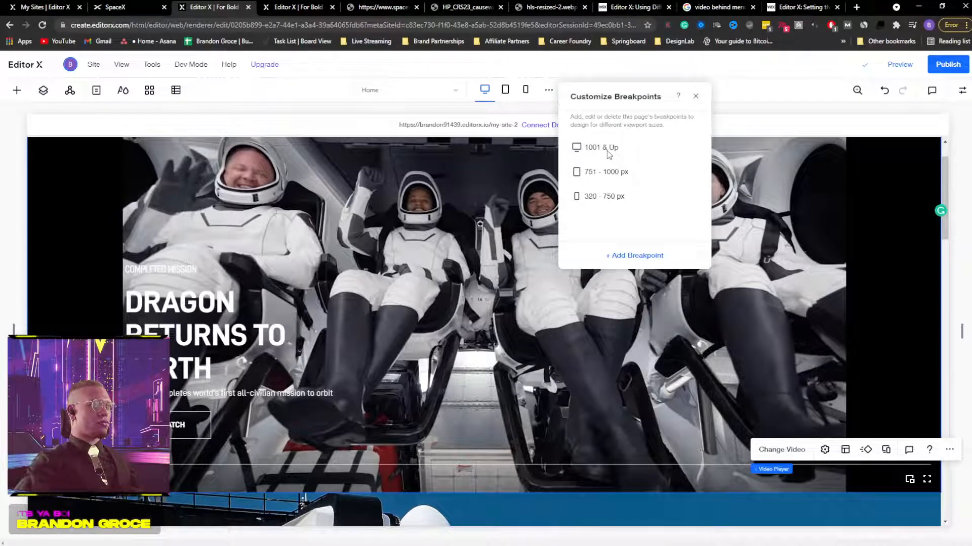
{"action": "left_click", "coordinate": [695, 98]}
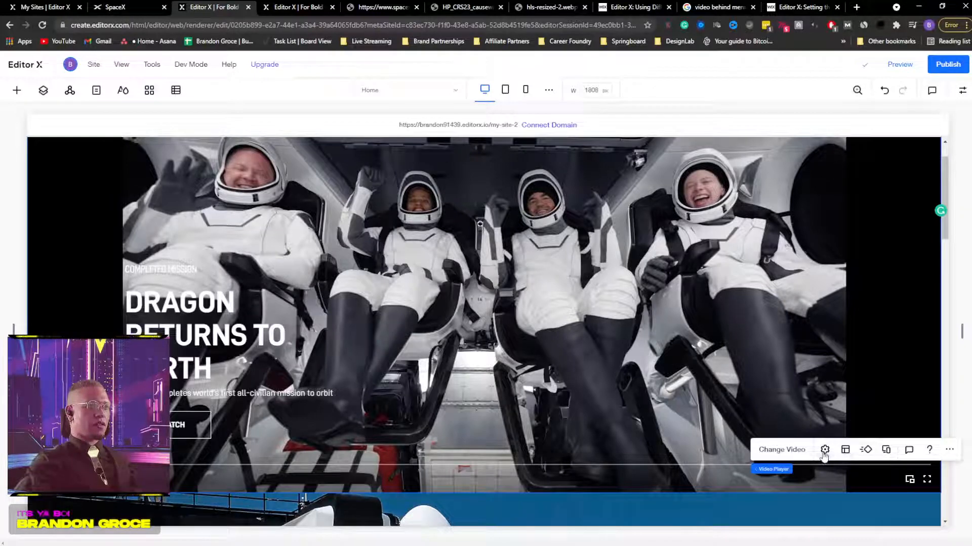
{"action": "left_click", "coordinate": [825, 449]}
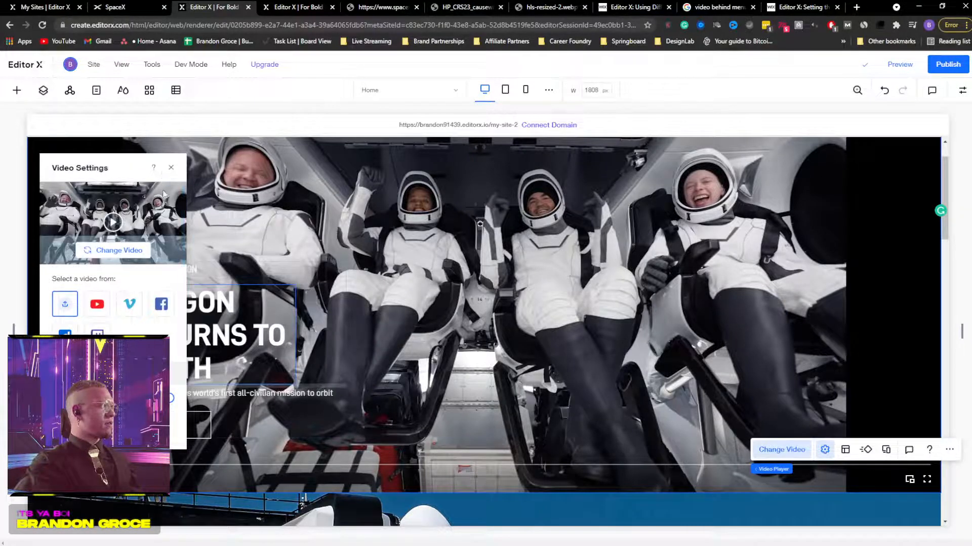
{"action": "scroll", "coordinate": [151, 253], "scroll_direction": "down", "scroll_amount": 3}
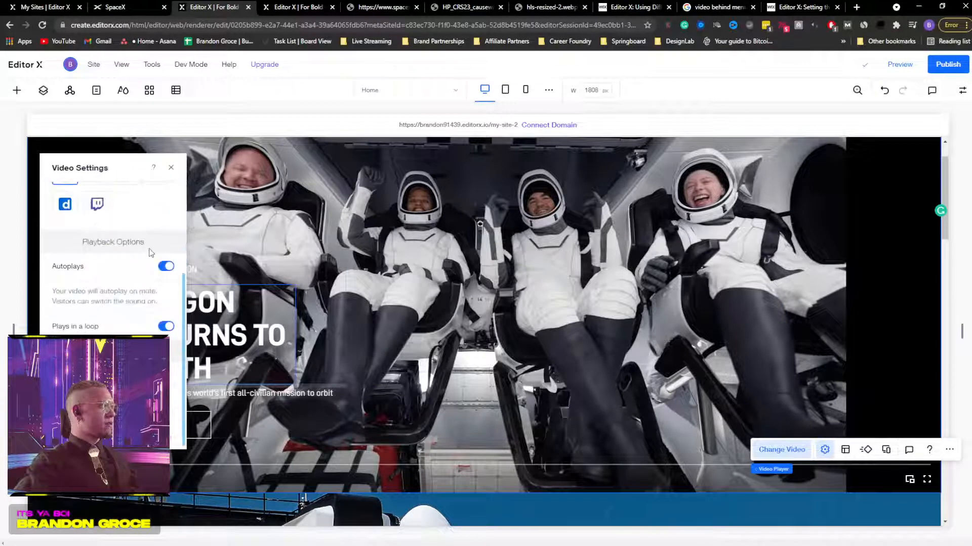
{"action": "left_click", "coordinate": [171, 167]}
{"action": "scroll", "coordinate": [812, 324], "scroll_direction": "up", "scroll_amount": 1}
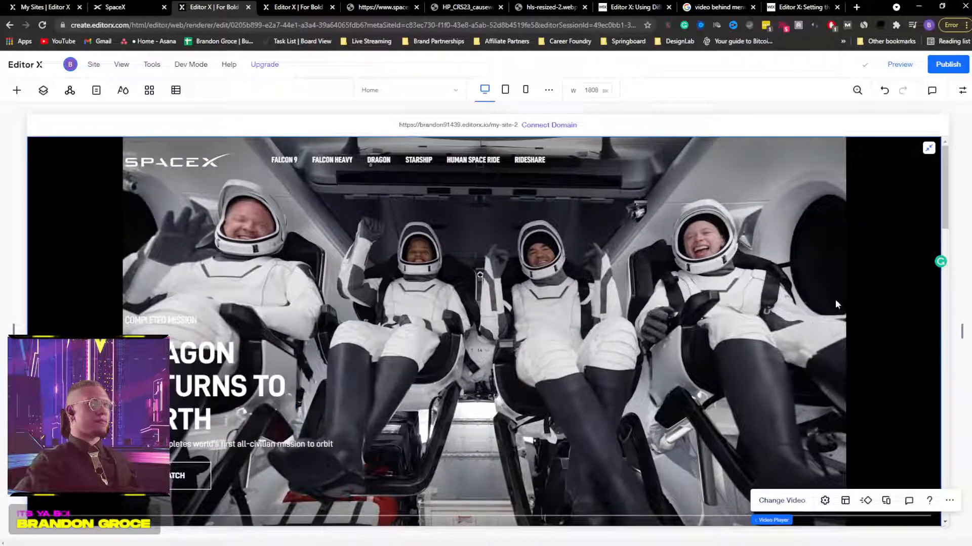
Step: Unstretch the hero Video Player, try narrowing it from its side, and undo that resize
{"action": "left_click", "coordinate": [931, 154]}
{"action": "left_click", "coordinate": [894, 232]}
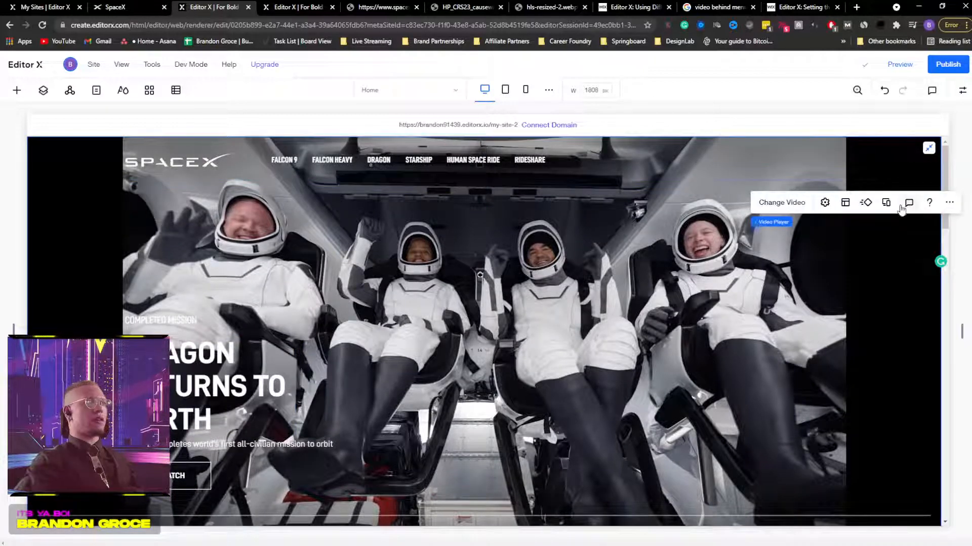
{"action": "left_click", "coordinate": [916, 162]}
{"action": "left_click", "coordinate": [908, 229]}
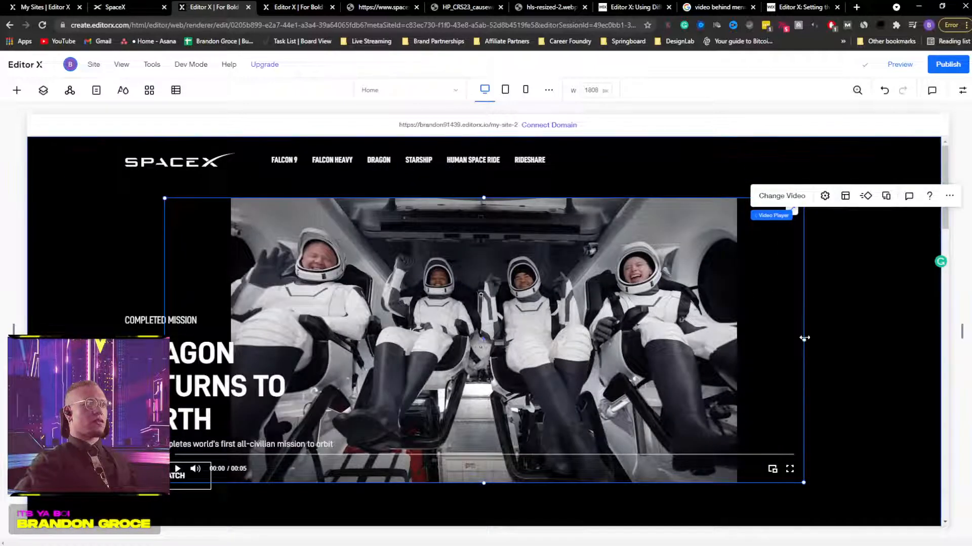
{"action": "left_click_drag", "start_coordinate": [803, 340], "coordinate": [607, 340]}
{"action": "key", "text": "ctrl+z"}
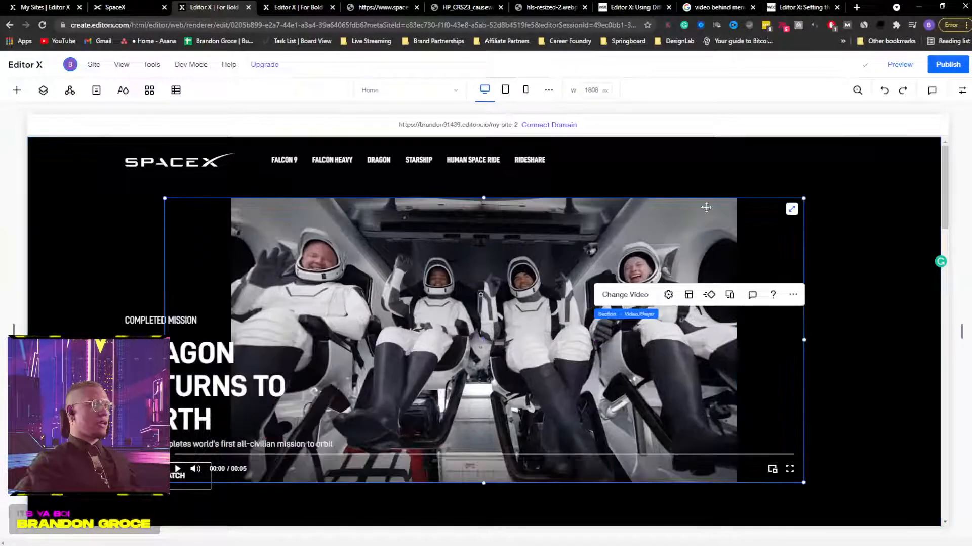
Step: Enlarge the unstretched Video Player by hand to cover the Menu + Header section from edge to edge
{"action": "left_click_drag", "start_coordinate": [803, 194], "coordinate": [940, 137]}
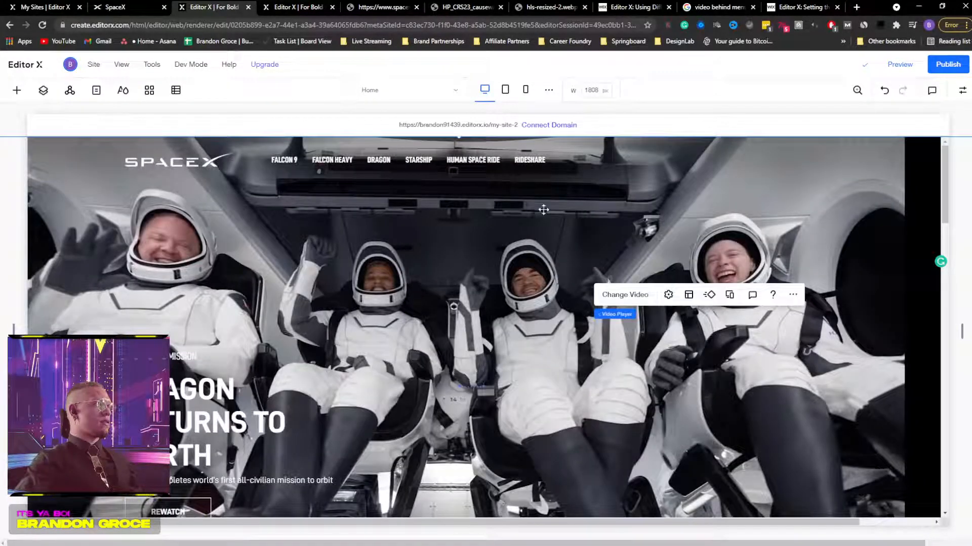
{"action": "scroll", "coordinate": [544, 210], "scroll_direction": "down", "scroll_amount": 6}
{"action": "scroll", "coordinate": [527, 226], "scroll_direction": "up", "scroll_amount": 4}
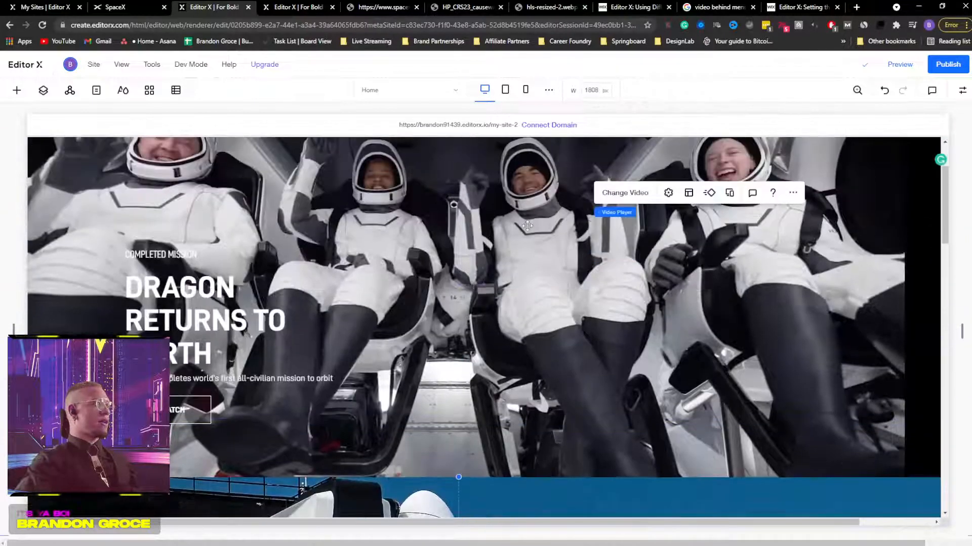
{"action": "scroll", "coordinate": [527, 225], "scroll_direction": "up", "scroll_amount": 2}
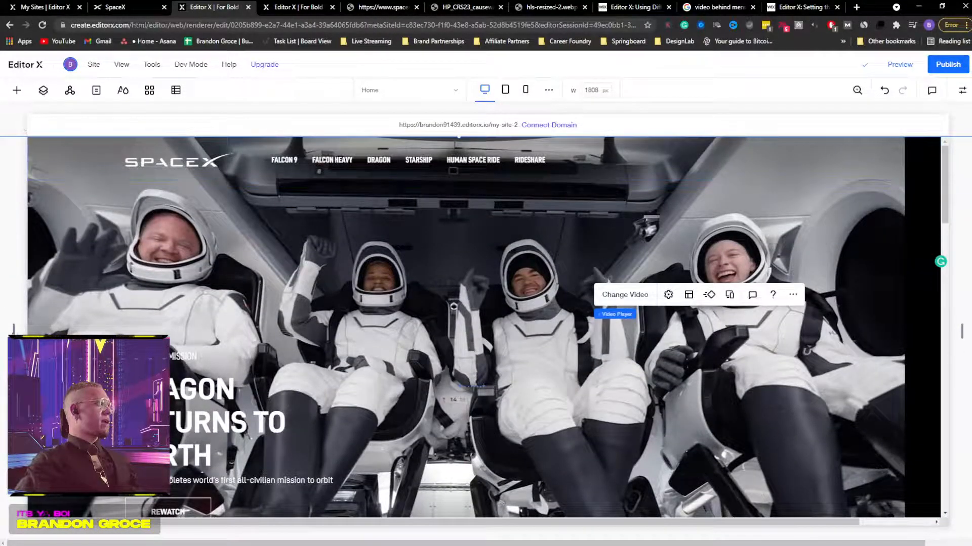
Step: Check the hero video's fit at a canvas width of 1282 px, and return to the 1808 px desktop width
{"action": "left_click_drag", "start_coordinate": [13, 332], "coordinate": [154, 309]}
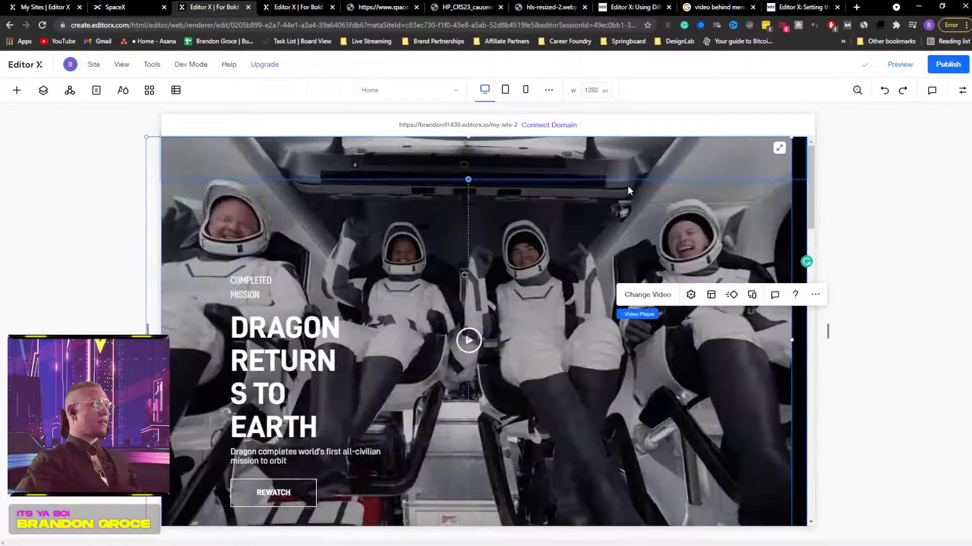
{"action": "scroll", "coordinate": [473, 313], "scroll_direction": "down", "scroll_amount": 5}
{"action": "scroll", "coordinate": [473, 313], "scroll_direction": "up", "scroll_amount": 5}
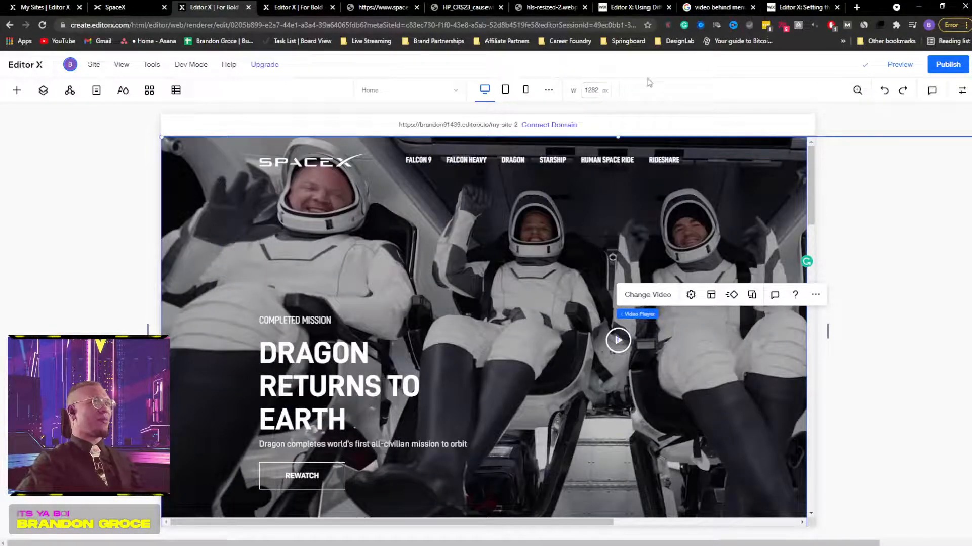
{"action": "left_click", "coordinate": [483, 88]}
{"action": "left_click", "coordinate": [592, 94]}
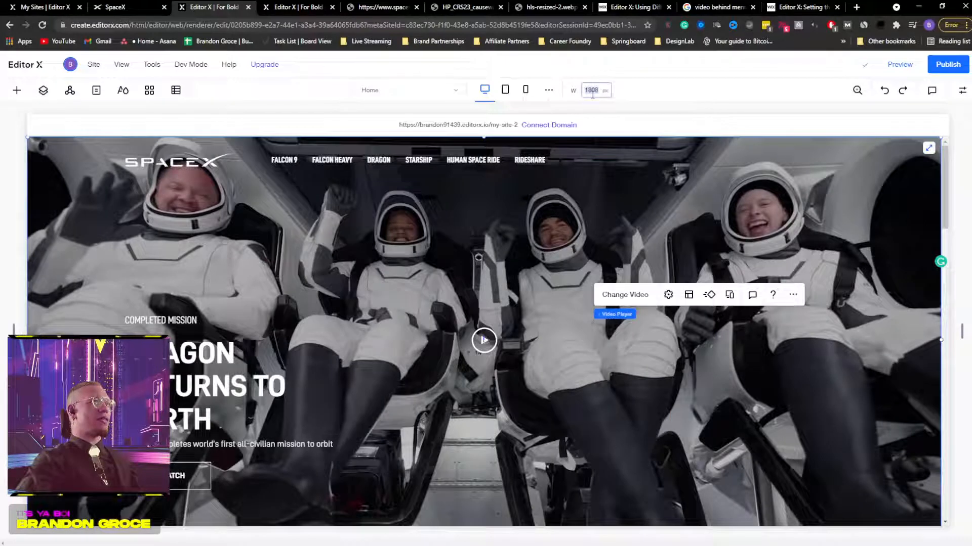
{"action": "left_click", "coordinate": [706, 97]}
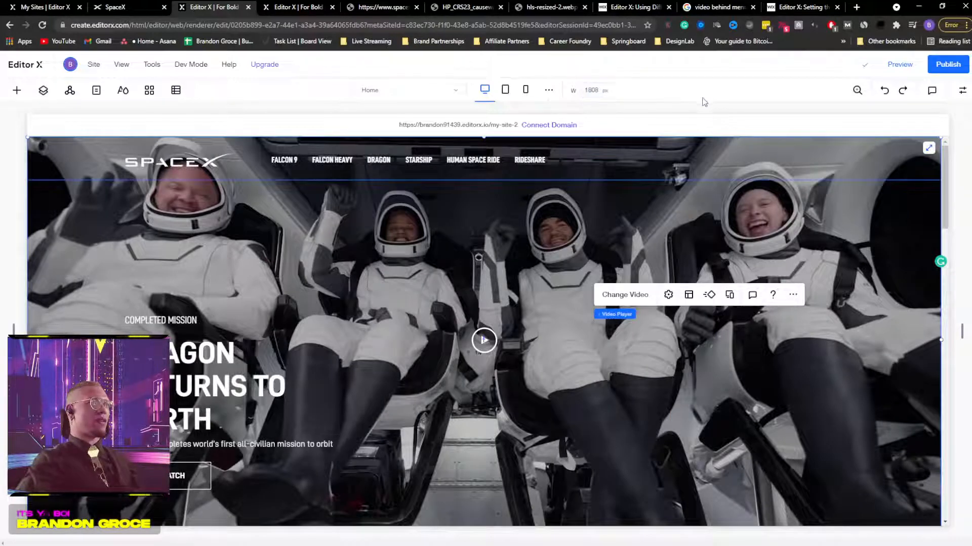
{"action": "left_click", "coordinate": [830, 220]}
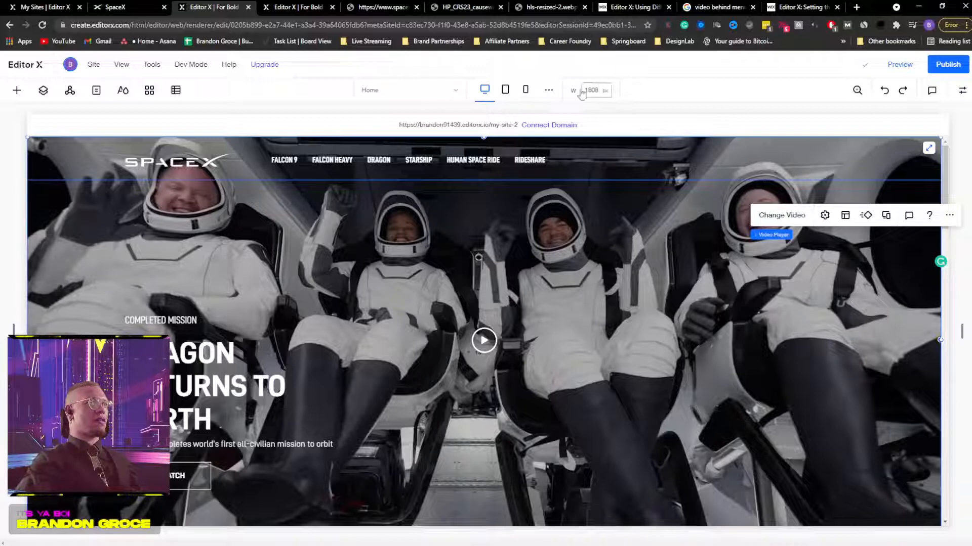
Step: Compare the tablet and desktop breakpoint views of the hero section, ending on desktop
{"action": "left_click", "coordinate": [508, 93]}
{"action": "left_click", "coordinate": [484, 90]}
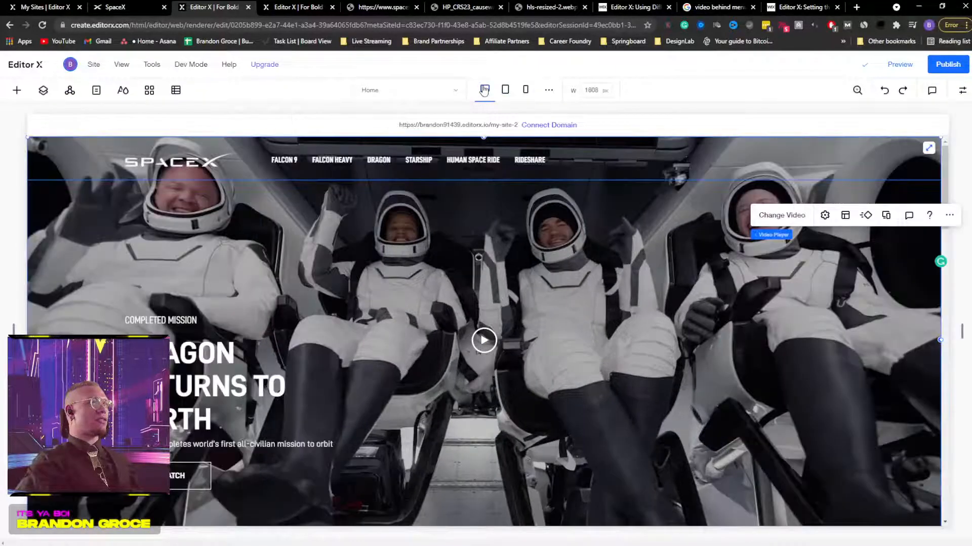
{"action": "left_click", "coordinate": [506, 90]}
{"action": "left_click", "coordinate": [483, 90]}
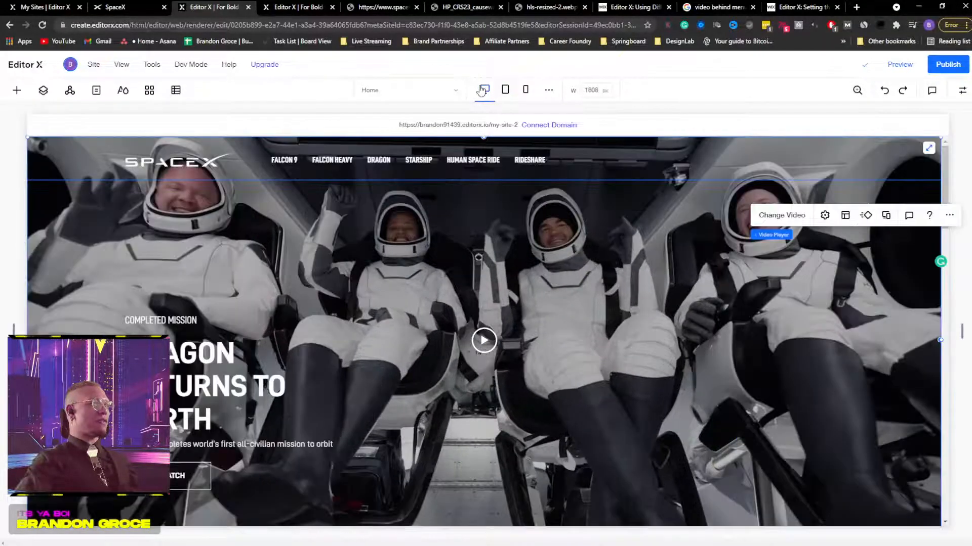
{"action": "left_click", "coordinate": [962, 90]}
{"action": "left_click", "coordinate": [959, 90]}
Step: Preview the page to examine how the hero video fills its section, and return to editing
{"action": "left_click", "coordinate": [891, 64]}
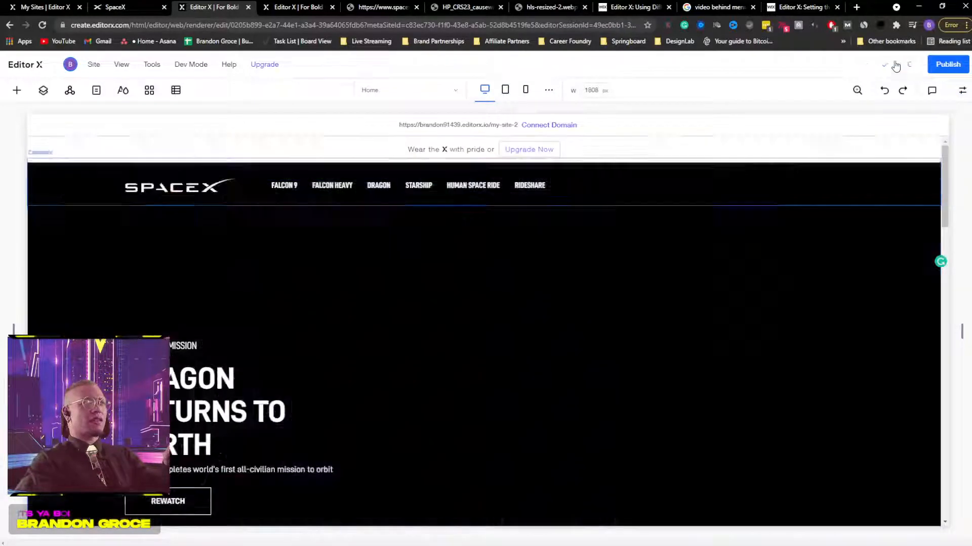
{"action": "scroll", "coordinate": [500, 299], "scroll_direction": "down", "scroll_amount": 3}
{"action": "scroll", "coordinate": [499, 300], "scroll_direction": "up", "scroll_amount": 1}
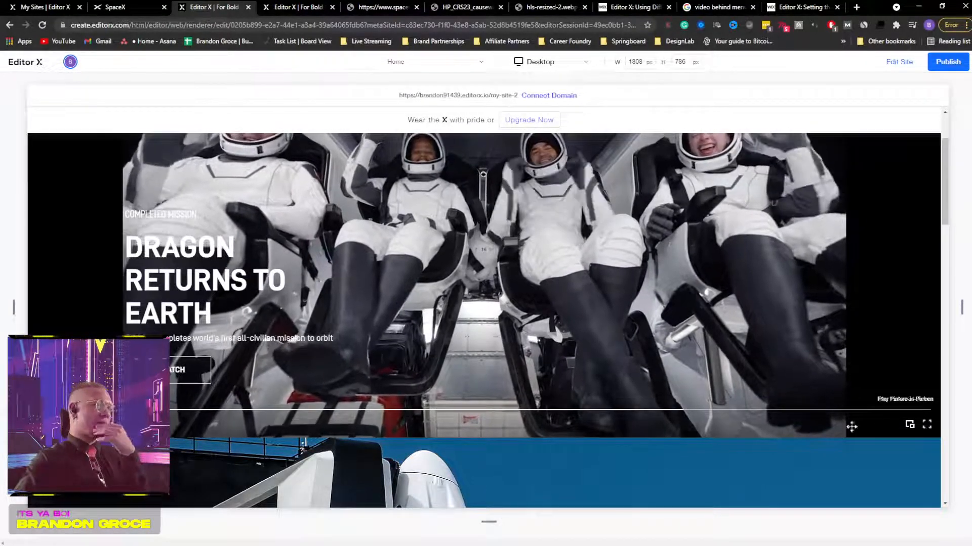
{"action": "scroll", "coordinate": [850, 428], "scroll_direction": "up", "scroll_amount": 2}
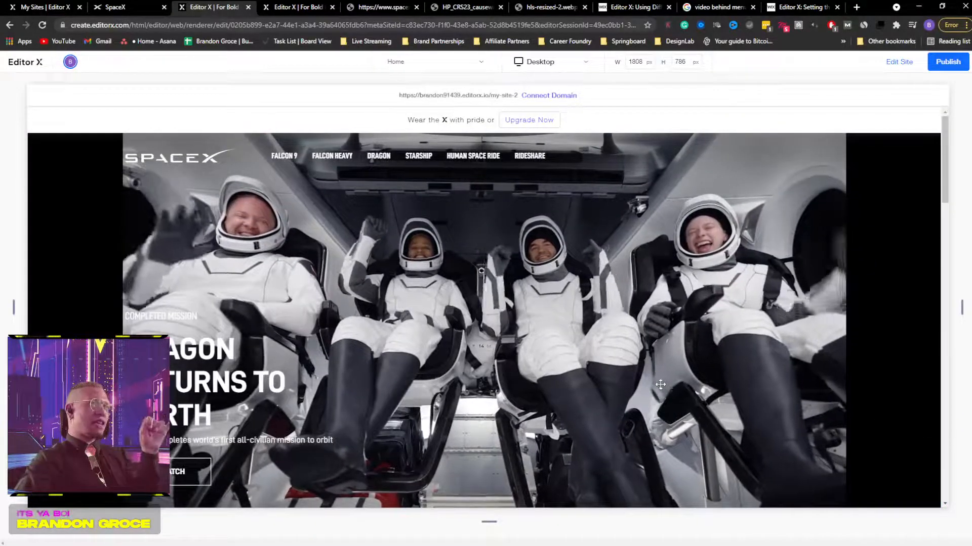
{"action": "left_click", "coordinate": [894, 62]}
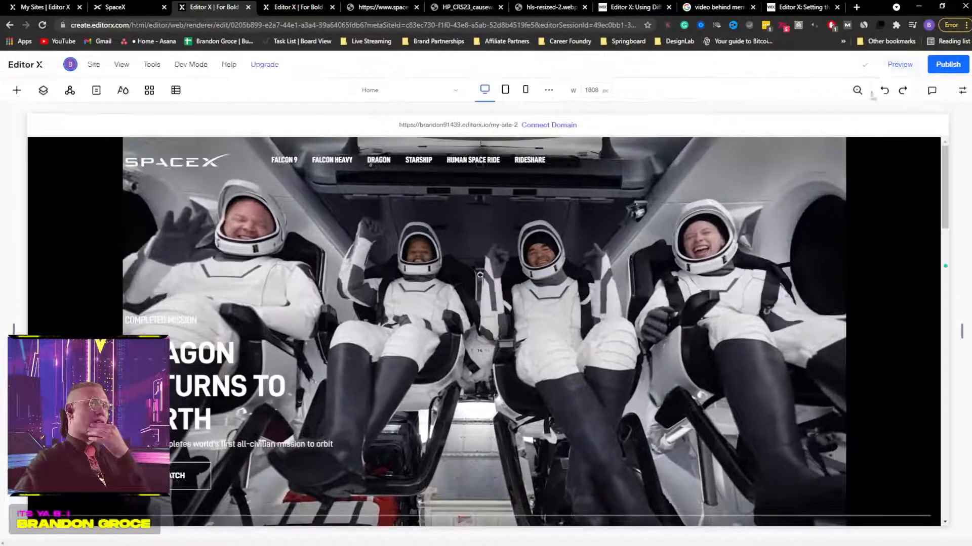
Step: Delete the Video Player from the hero section
{"action": "scroll", "coordinate": [852, 215], "scroll_direction": "down", "scroll_amount": 3}
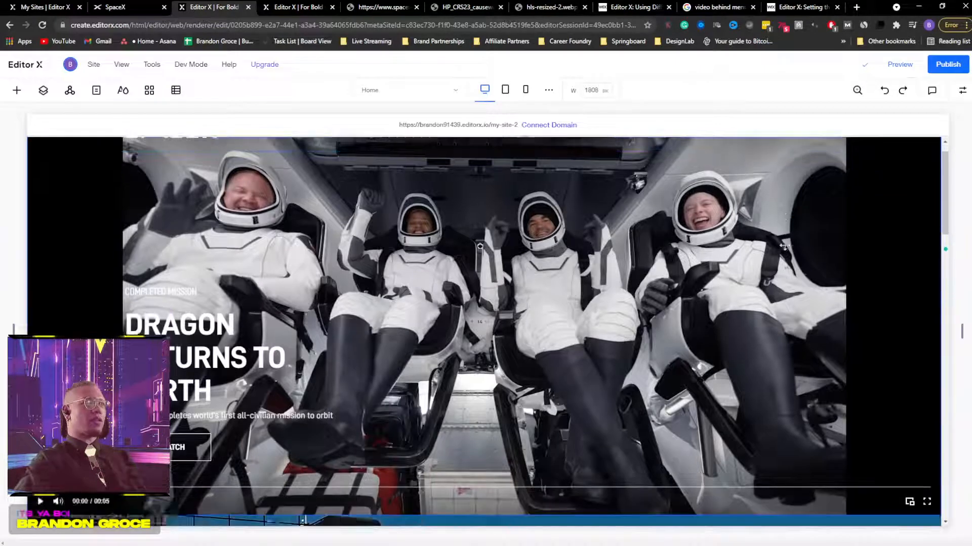
{"action": "left_click", "coordinate": [852, 215]}
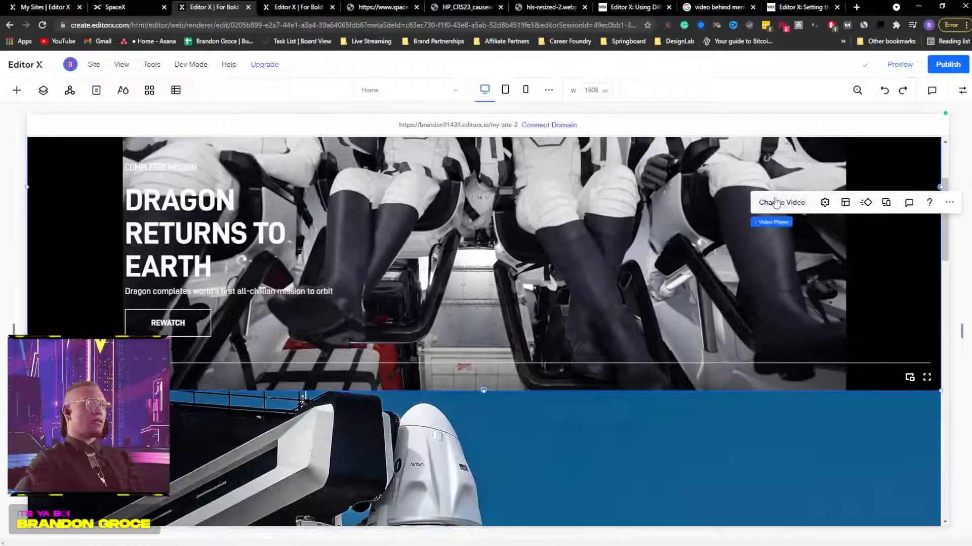
{"action": "key", "text": "Delete"}
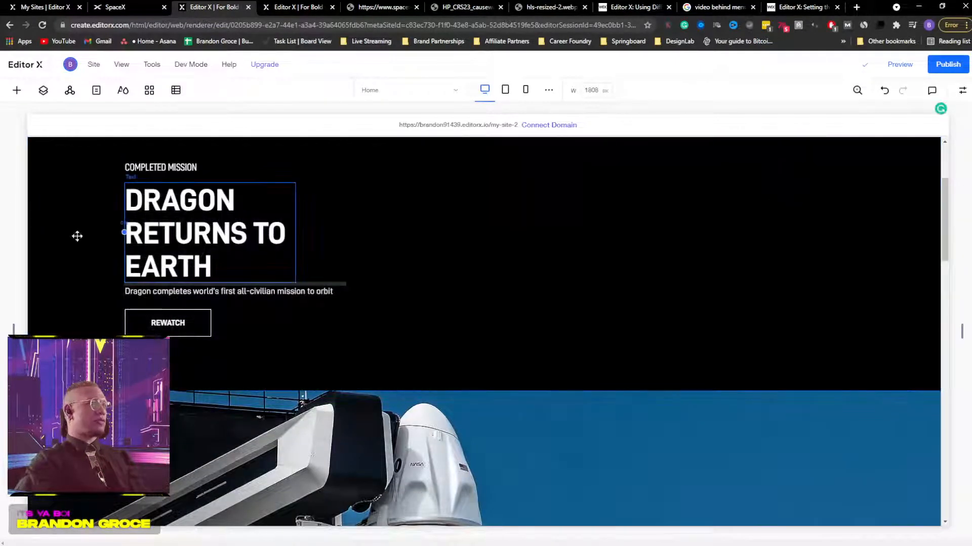
Step: Add a VideoBox from the media elements to the hero section and stretch it across the whole section
{"action": "left_click", "coordinate": [16, 90]}
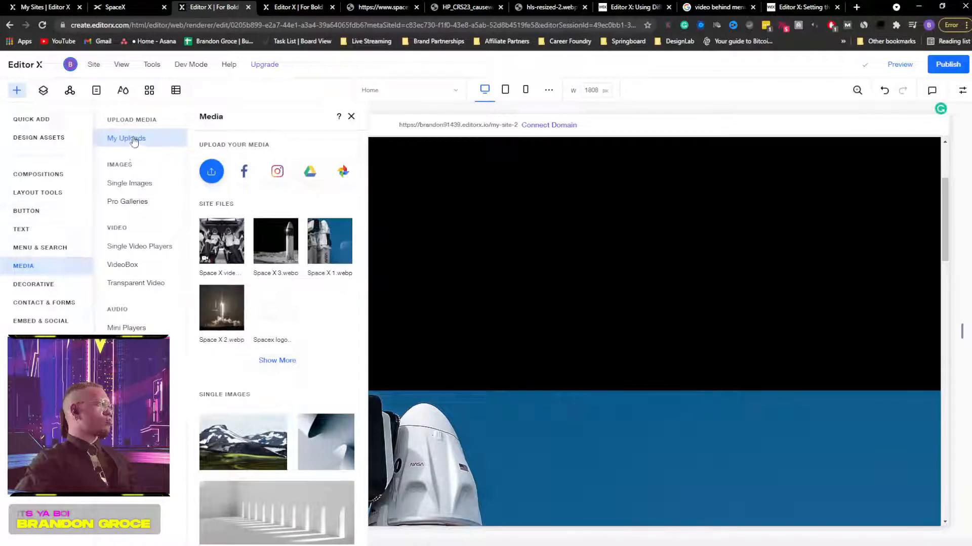
{"action": "left_click", "coordinate": [123, 266]}
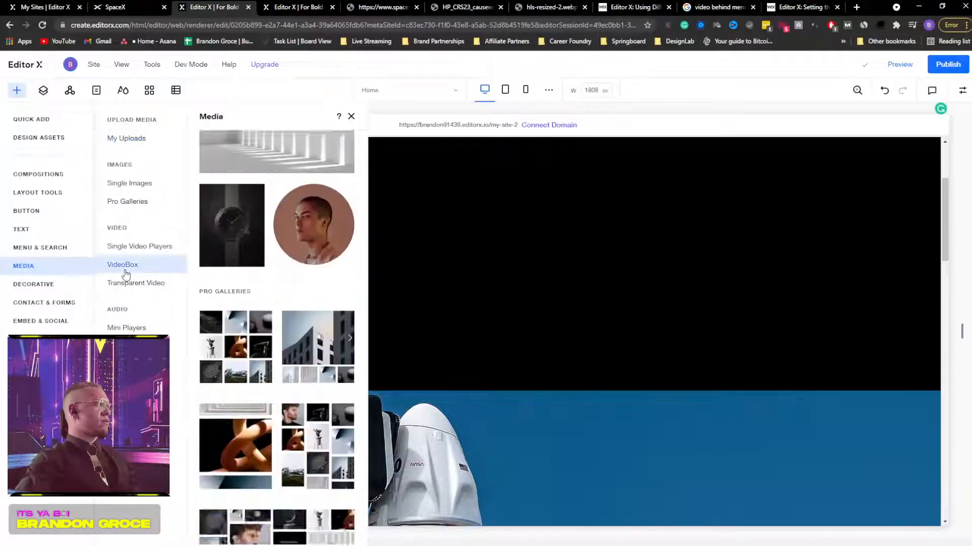
{"action": "left_click_drag", "start_coordinate": [327, 269], "coordinate": [626, 243]}
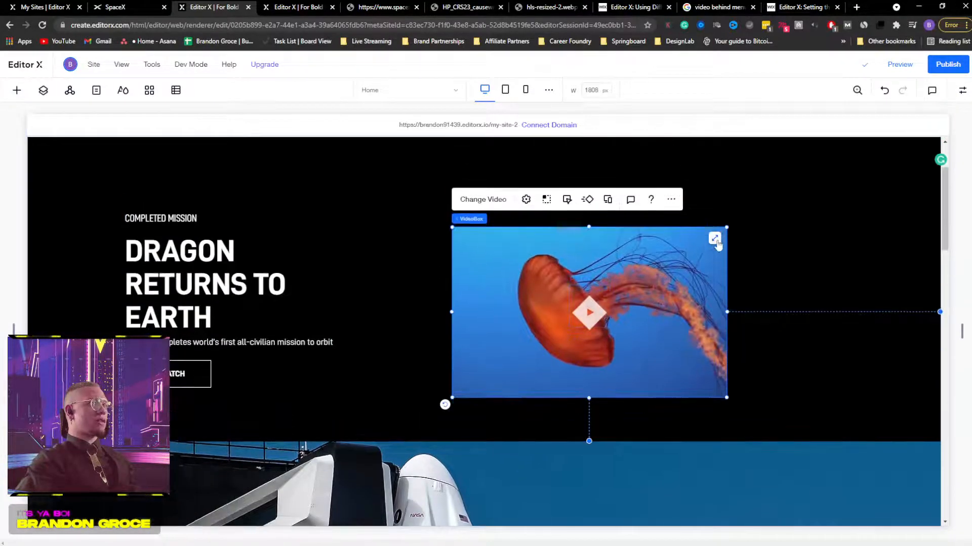
{"action": "left_click", "coordinate": [714, 239]}
{"action": "scroll", "coordinate": [546, 233], "scroll_direction": "up", "scroll_amount": 2}
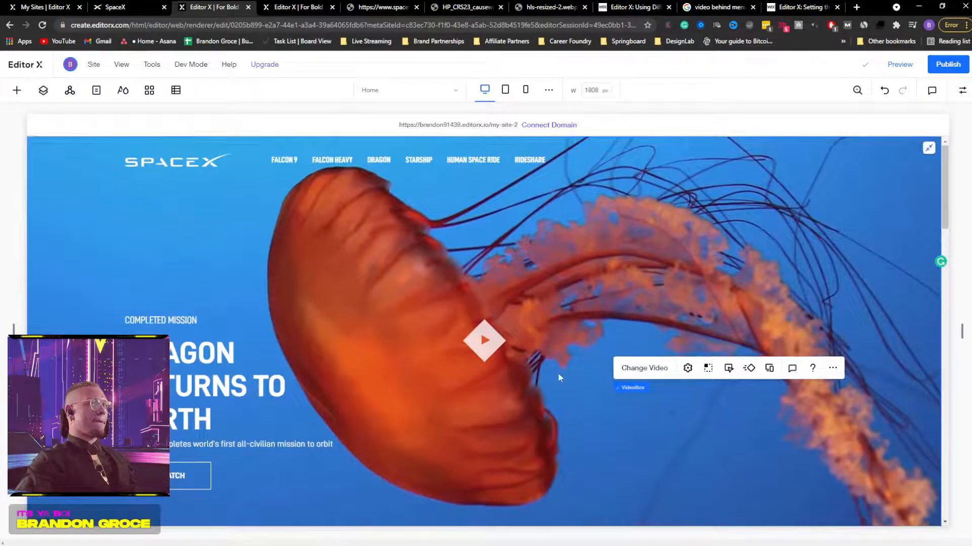
Step: Replace the VideoBox's default clip with Space X video.mp4 from the site files
{"action": "left_click", "coordinate": [688, 369]}
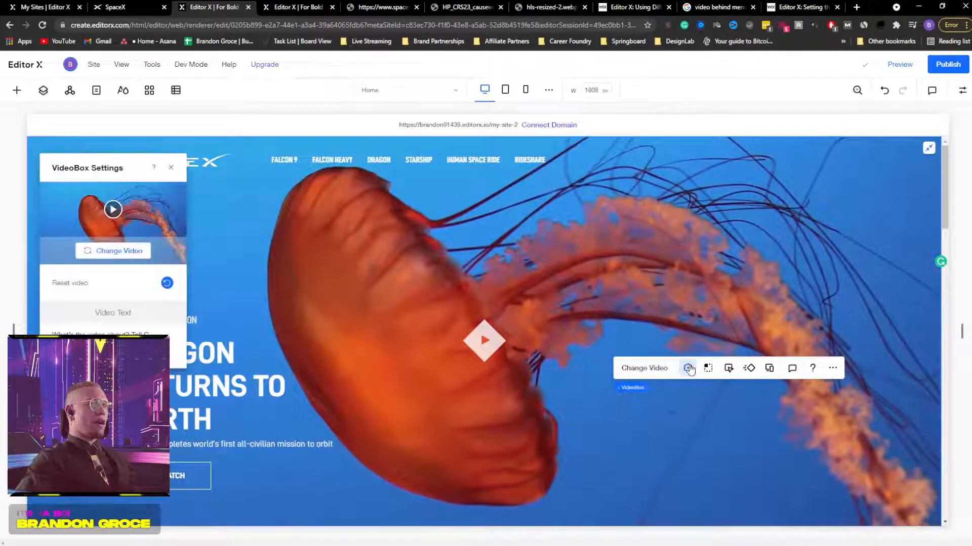
{"action": "left_click", "coordinate": [114, 251]}
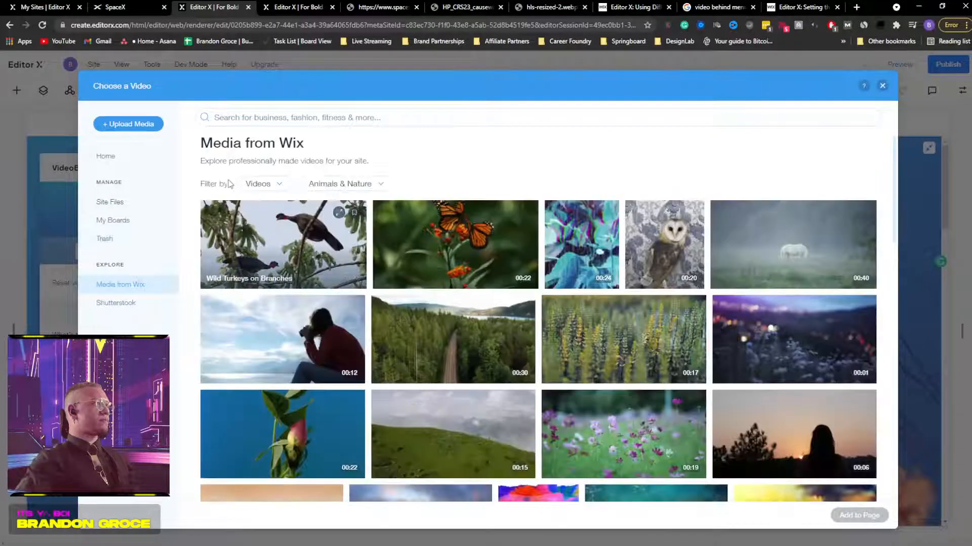
{"action": "left_click", "coordinate": [116, 207]}
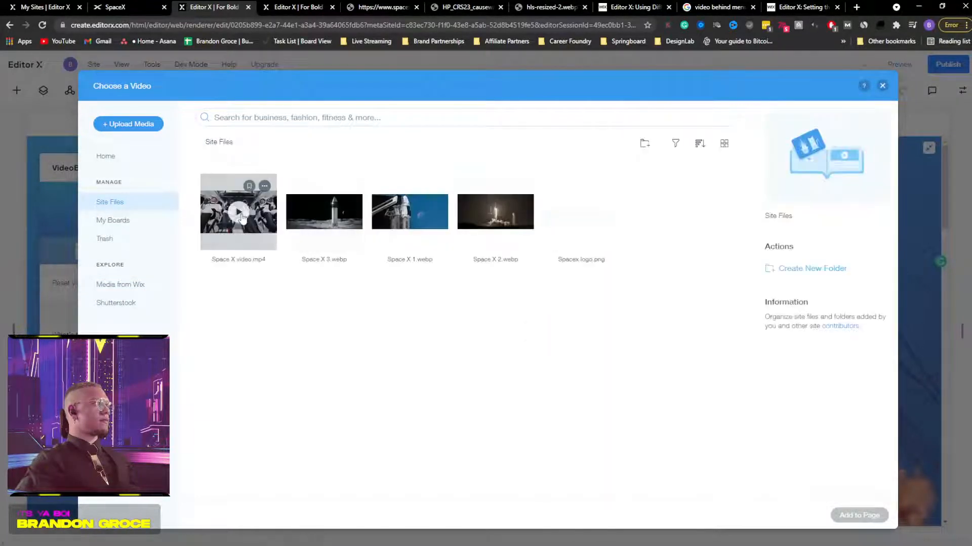
{"action": "left_click", "coordinate": [238, 211]}
{"action": "left_click", "coordinate": [859, 516]}
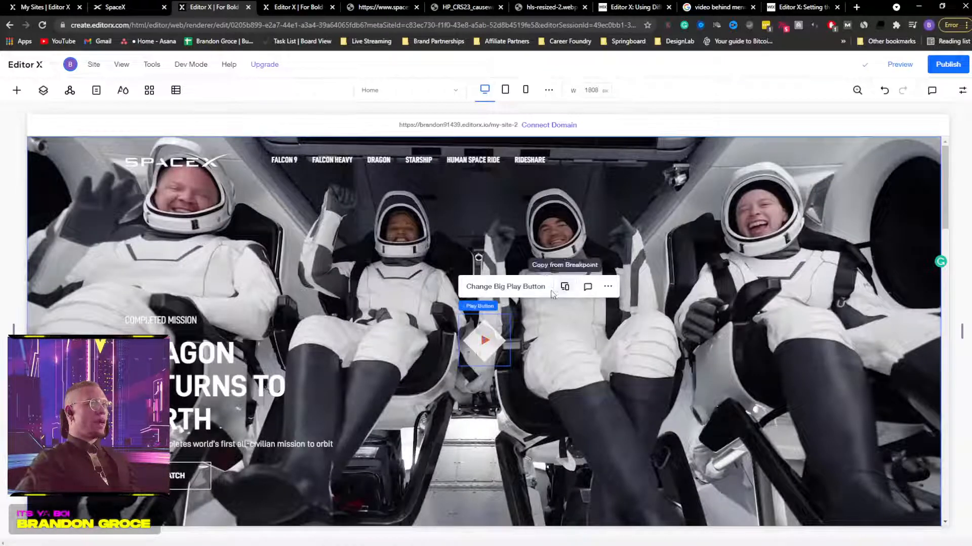
Step: Change the VideoBox's big play button to the solid circular style
{"action": "left_click", "coordinate": [502, 287]}
{"action": "left_click", "coordinate": [594, 276]}
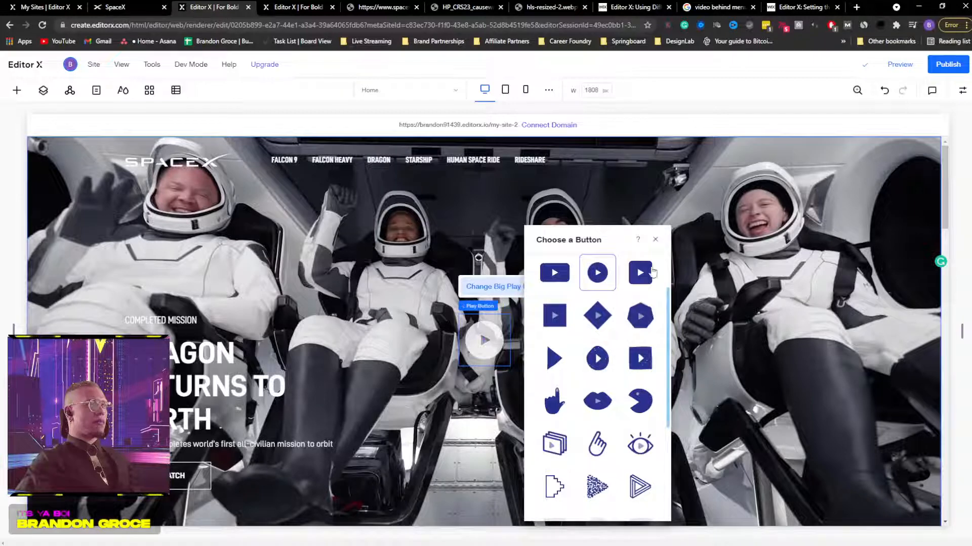
{"action": "left_click", "coordinate": [652, 199]}
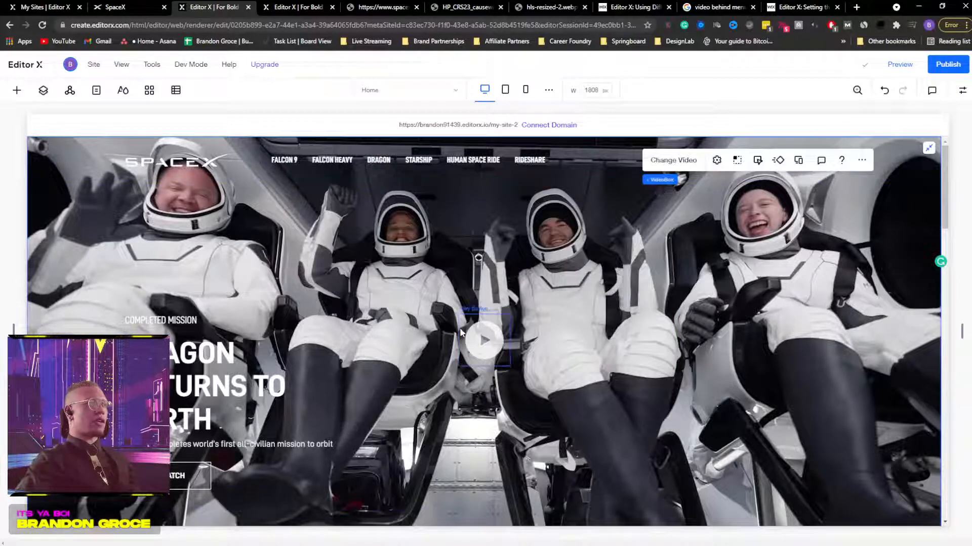
Step: Set the fill opacity of the VideoBox's play button to 0%
{"action": "left_click", "coordinate": [476, 338]}
{"action": "left_click", "coordinate": [962, 90]}
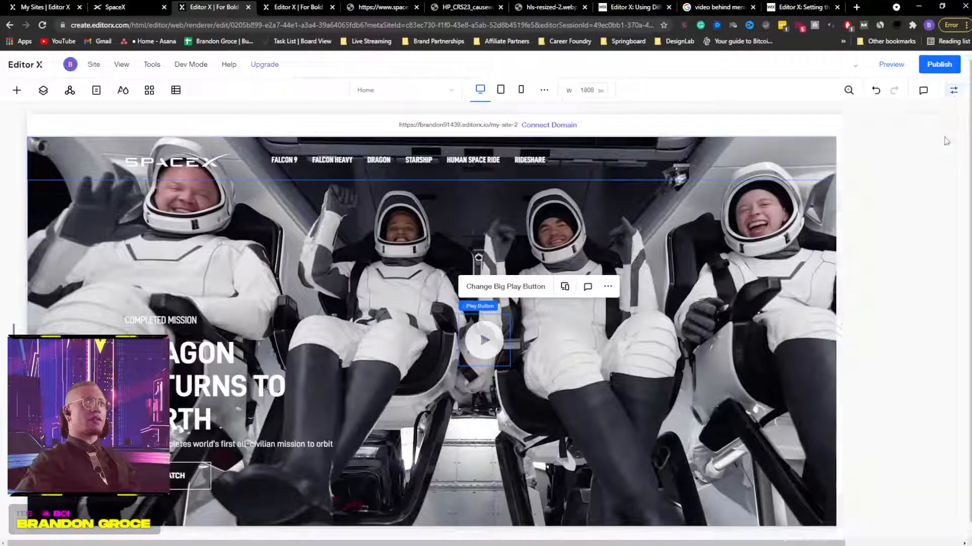
{"action": "left_click", "coordinate": [909, 156]}
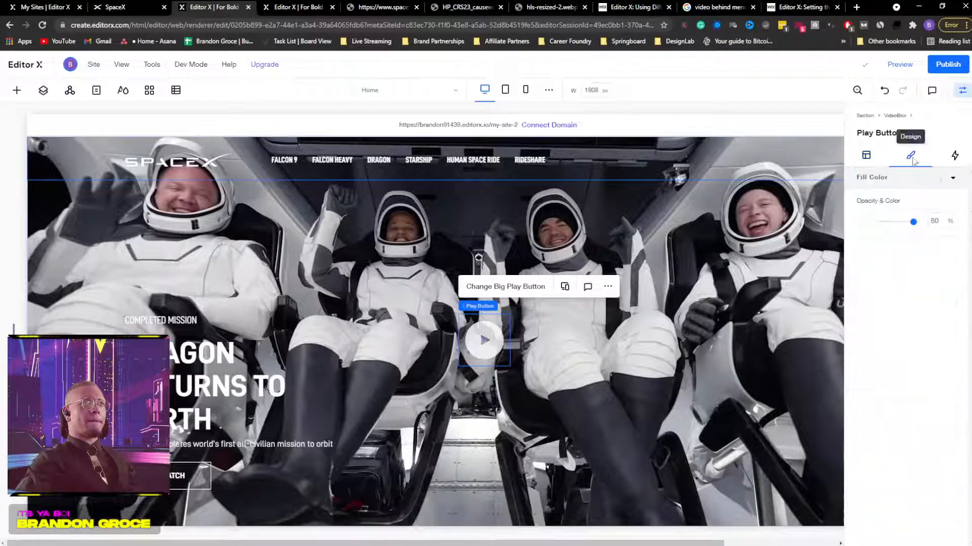
{"action": "left_click", "coordinate": [868, 222]}
{"action": "left_click_drag", "start_coordinate": [913, 222], "coordinate": [894, 222]}
{"action": "left_click_drag", "start_coordinate": [796, 226], "coordinate": [790, 228]}
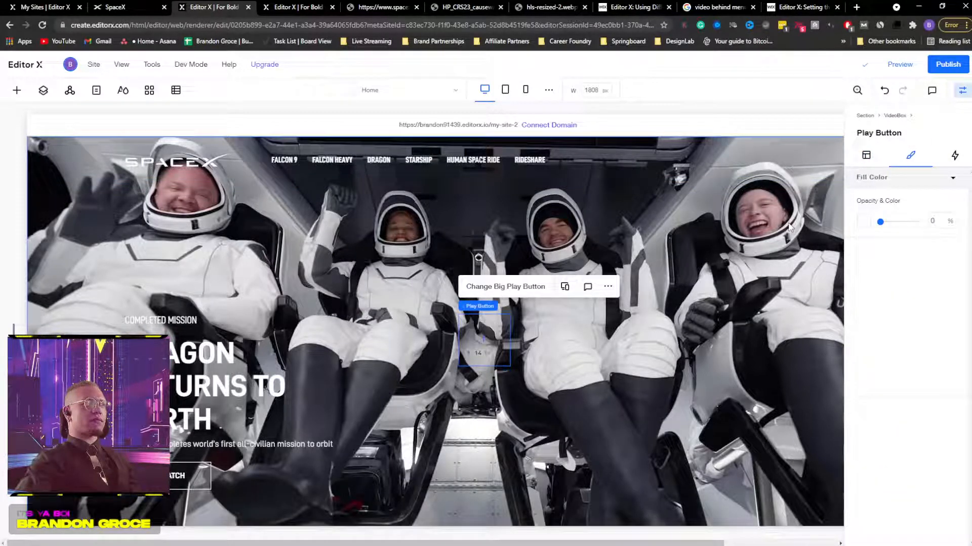
{"action": "left_click", "coordinate": [900, 65]}
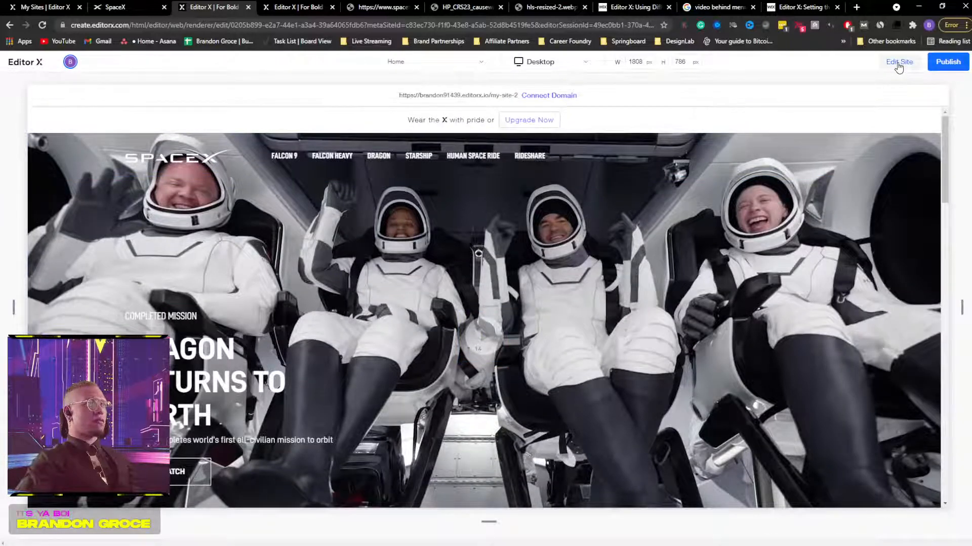
{"action": "left_click", "coordinate": [898, 63]}
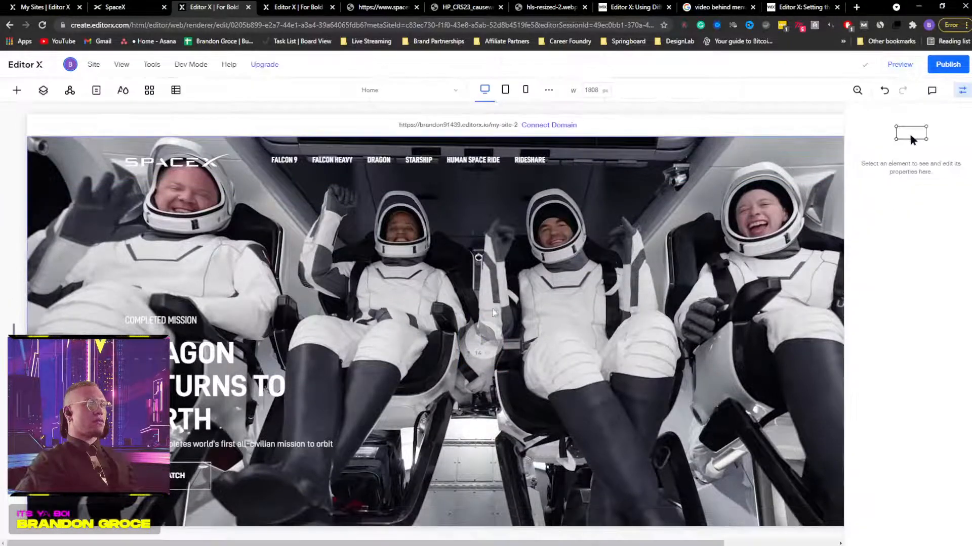
{"action": "left_click", "coordinate": [503, 332]}
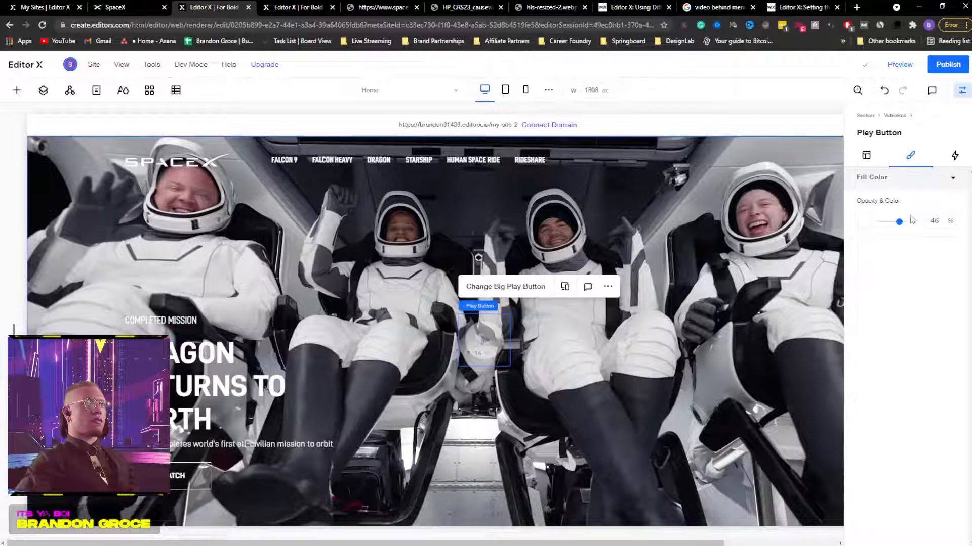
{"action": "left_click_drag", "start_coordinate": [902, 227], "coordinate": [871, 225]}
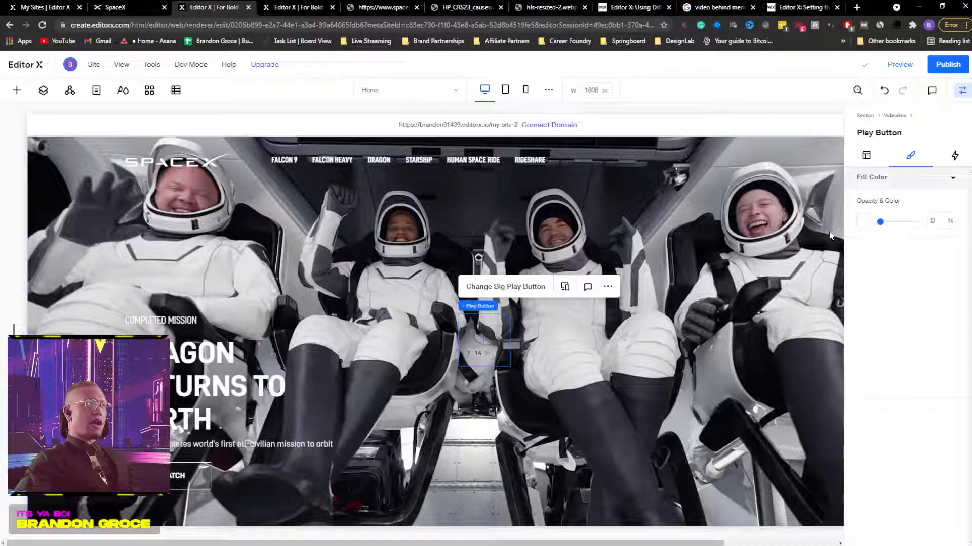
Step: Preview the desktop page from the hero section down to the footer, and return to editing
{"action": "left_click", "coordinate": [907, 69]}
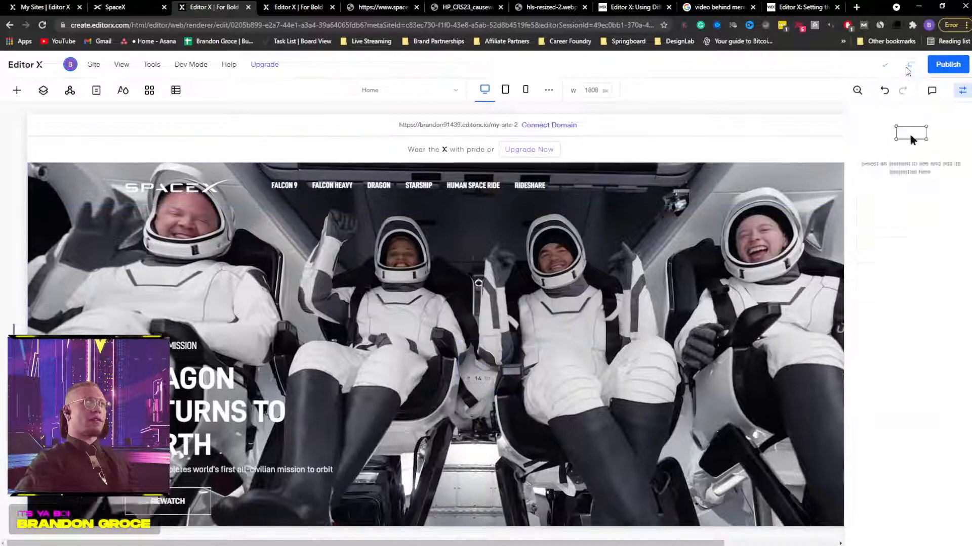
{"action": "scroll", "coordinate": [567, 298], "scroll_direction": "down", "scroll_amount": 20}
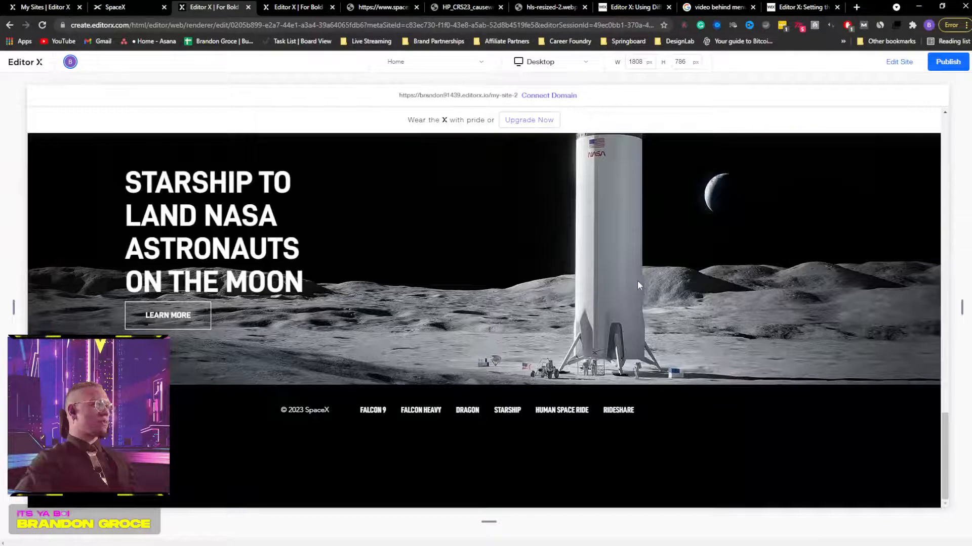
{"action": "scroll", "coordinate": [636, 283], "scroll_direction": "up", "scroll_amount": 20}
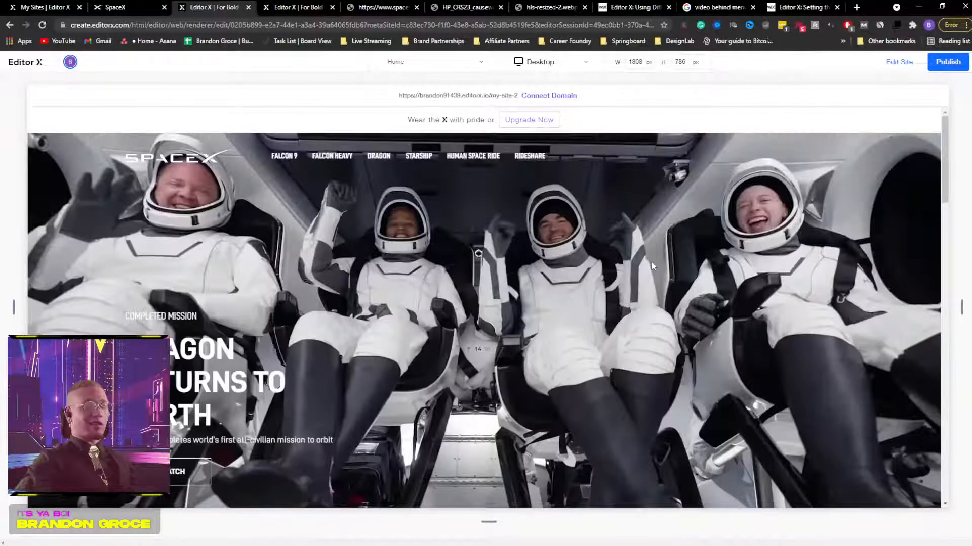
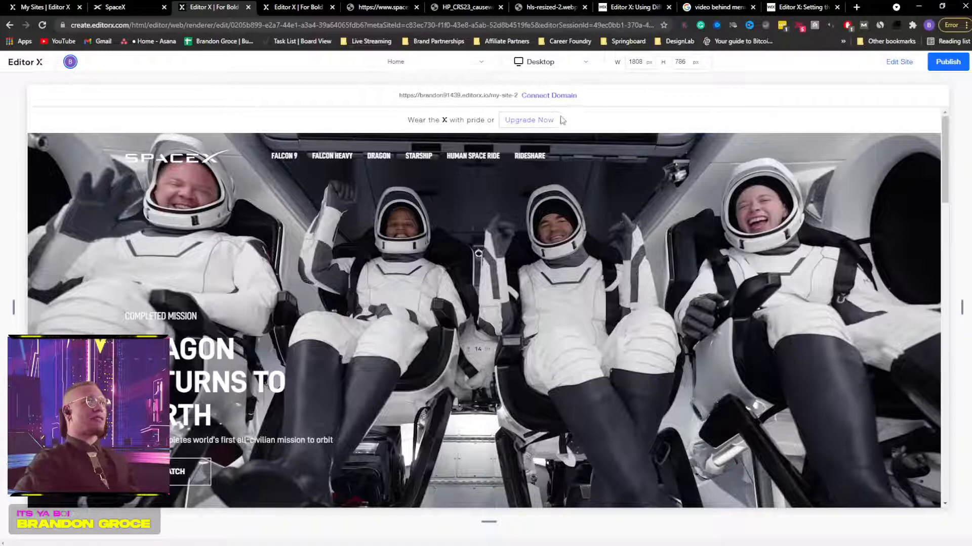
{"action": "left_click", "coordinate": [898, 62]}
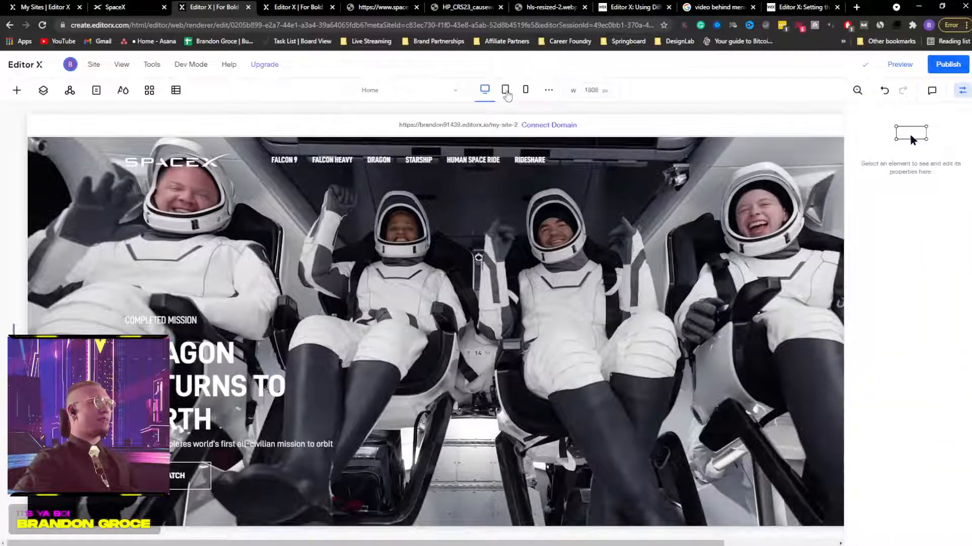
Step: Switch to the 751 to 1000 px tablet breakpoint and widen the hero text stack to about 436 px
{"action": "left_click", "coordinate": [505, 91]}
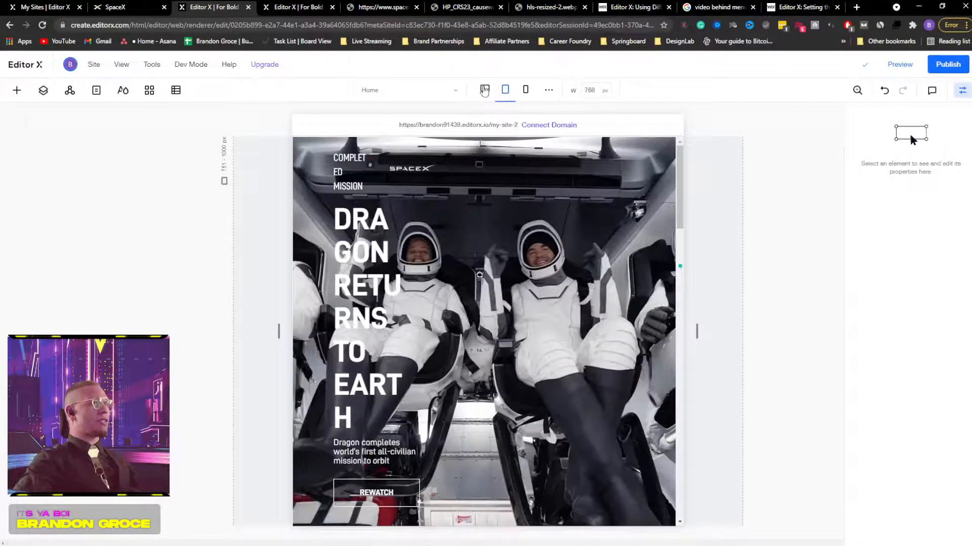
{"action": "left_click", "coordinate": [484, 89]}
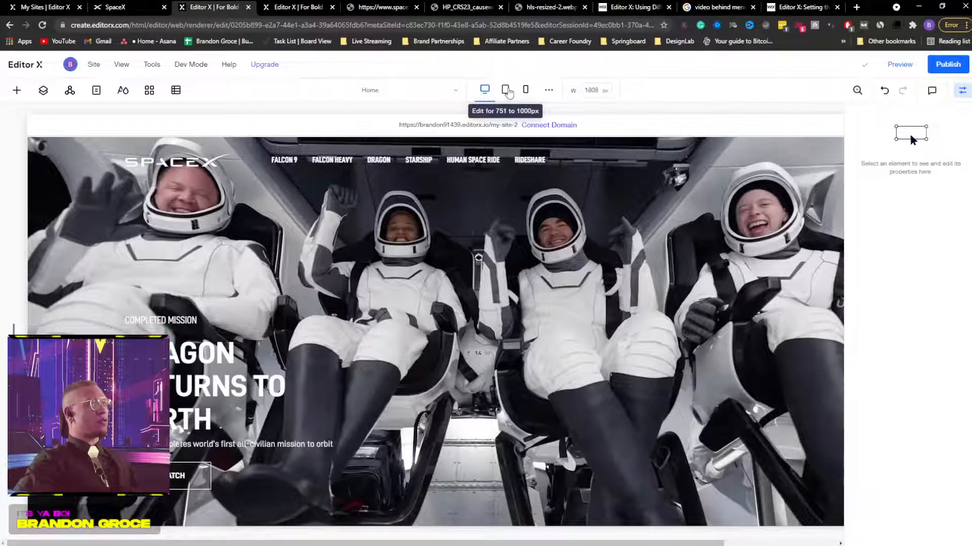
{"action": "left_click", "coordinate": [506, 91]}
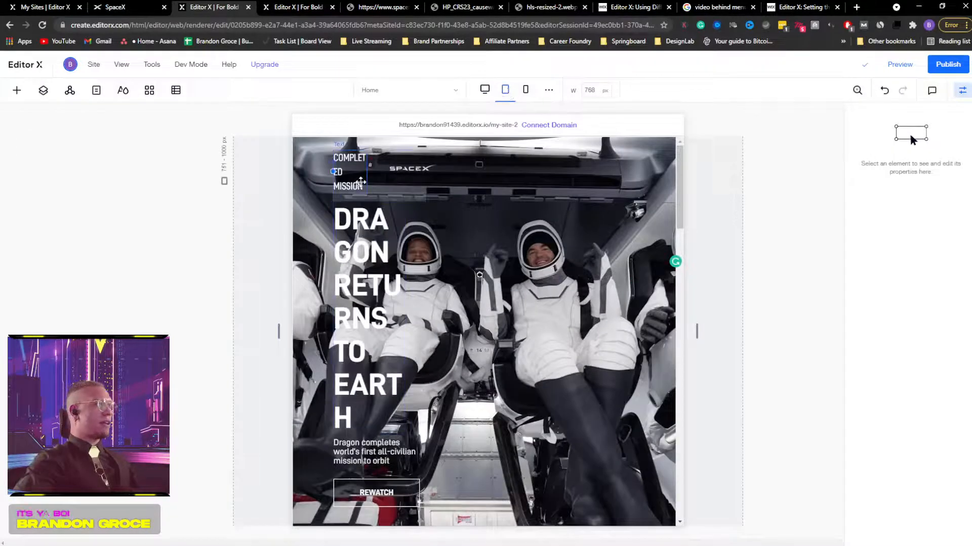
{"action": "left_click", "coordinate": [421, 327]}
{"action": "left_click_drag", "start_coordinate": [427, 328], "coordinate": [555, 298]}
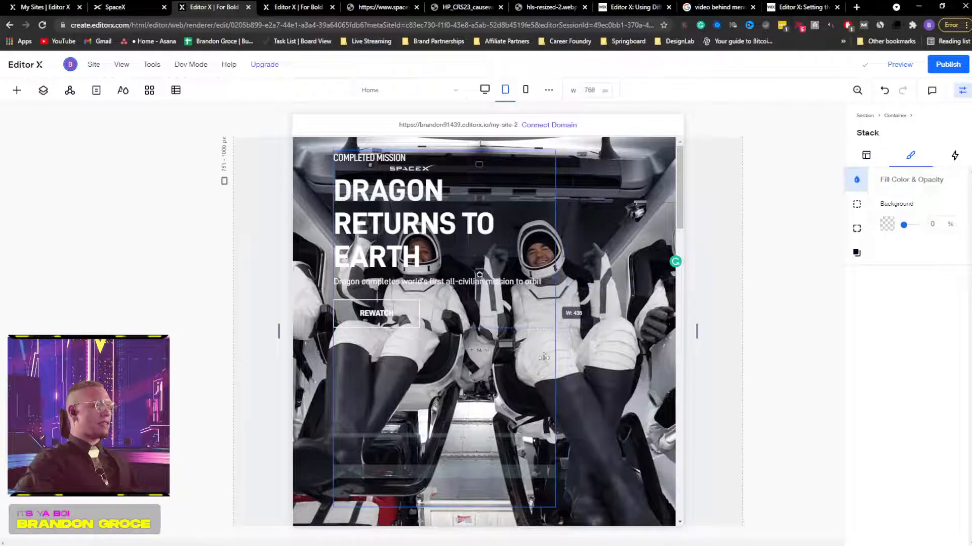
Step: Move the SpaceX logo within the tablet header to line up with the hero headline's left edge
{"action": "left_click", "coordinate": [410, 170]}
{"action": "left_click", "coordinate": [410, 169]}
{"action": "left_click_drag", "start_coordinate": [441, 160], "coordinate": [396, 157]}
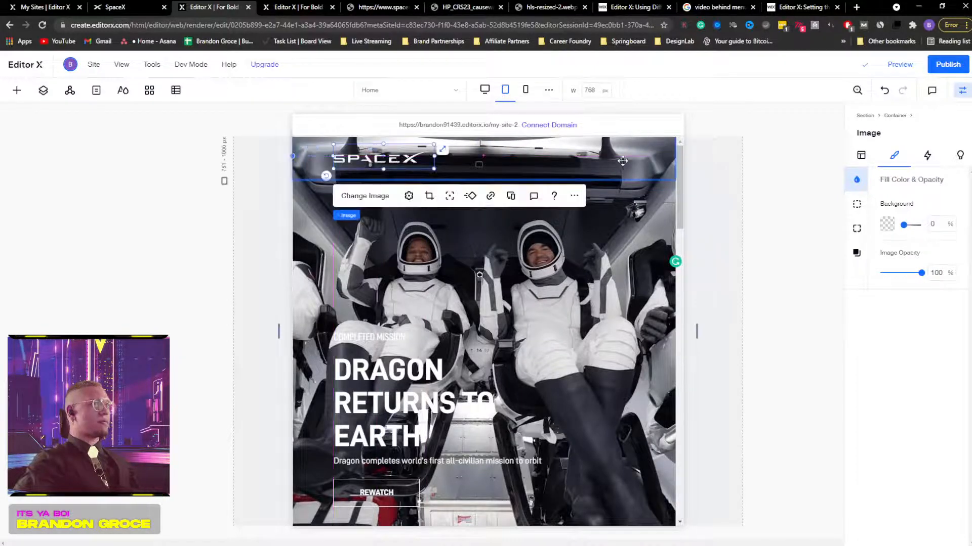
Step: Examine the Menu + Header section's layers for the header container's contents and the Menu's display status at the tablet breakpoint
{"action": "left_click", "coordinate": [622, 162]}
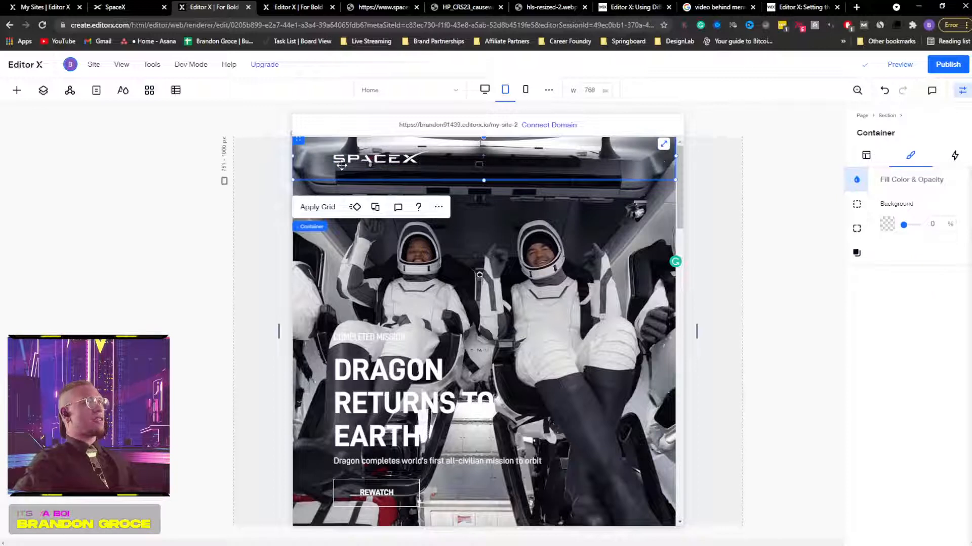
{"action": "left_click", "coordinate": [43, 90]}
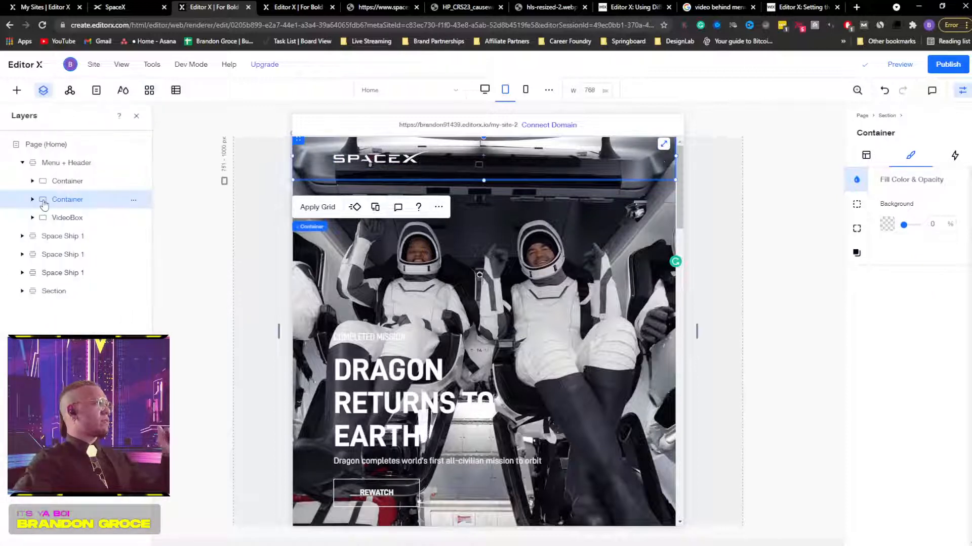
{"action": "left_click", "coordinate": [52, 163]}
{"action": "left_click", "coordinate": [58, 181]}
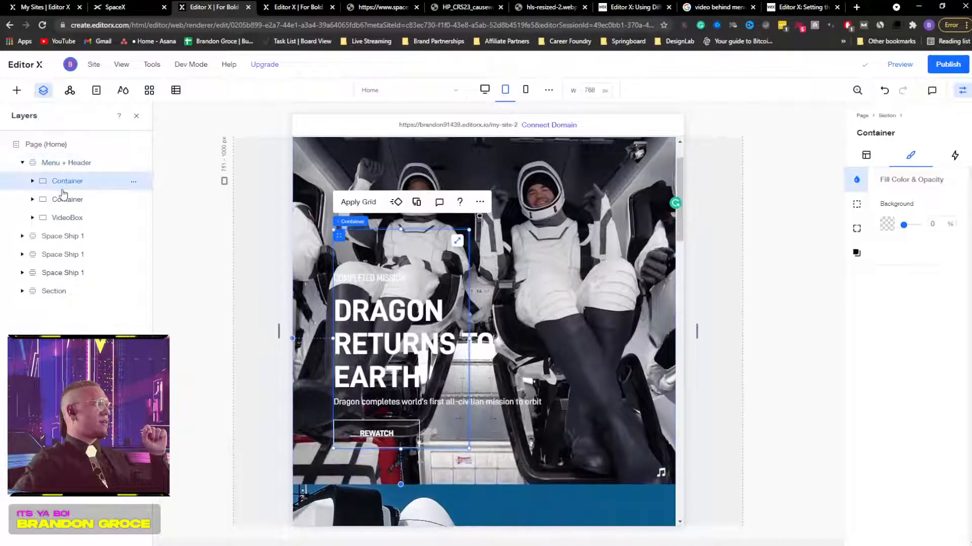
{"action": "left_click", "coordinate": [61, 199]}
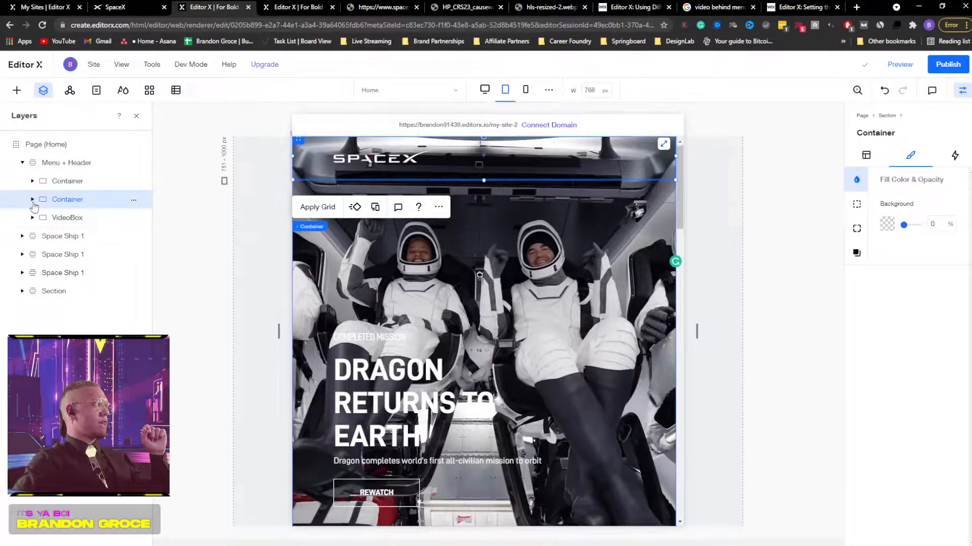
{"action": "left_click", "coordinate": [33, 201]}
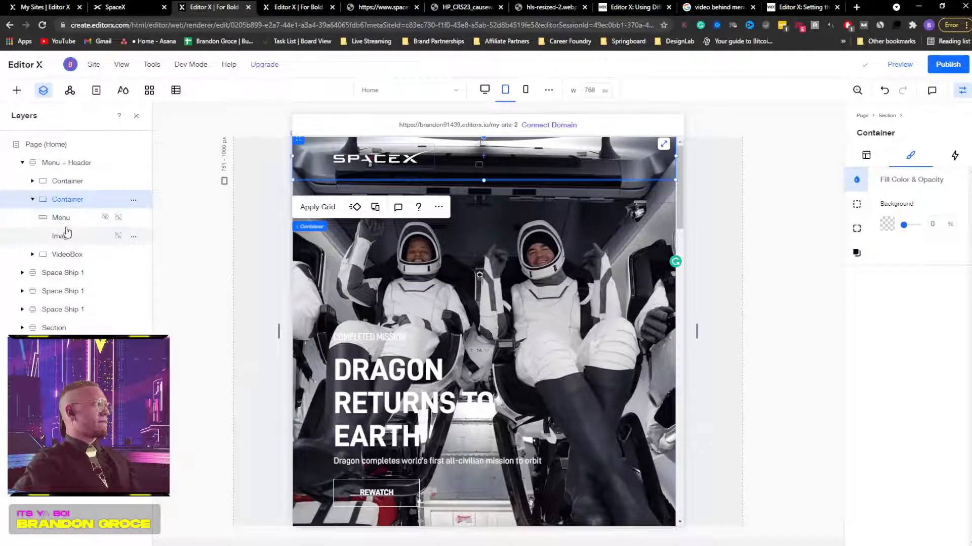
{"action": "left_click", "coordinate": [68, 232]}
{"action": "left_click", "coordinate": [69, 222]}
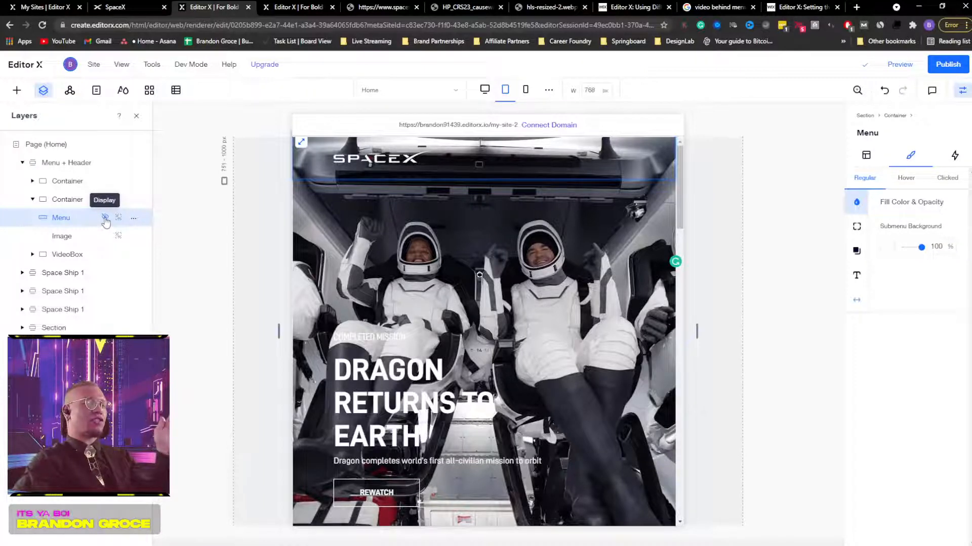
Step: Add a hamburger menu with the nine-dot grid icon to the tablet layout
{"action": "left_click", "coordinate": [16, 91]}
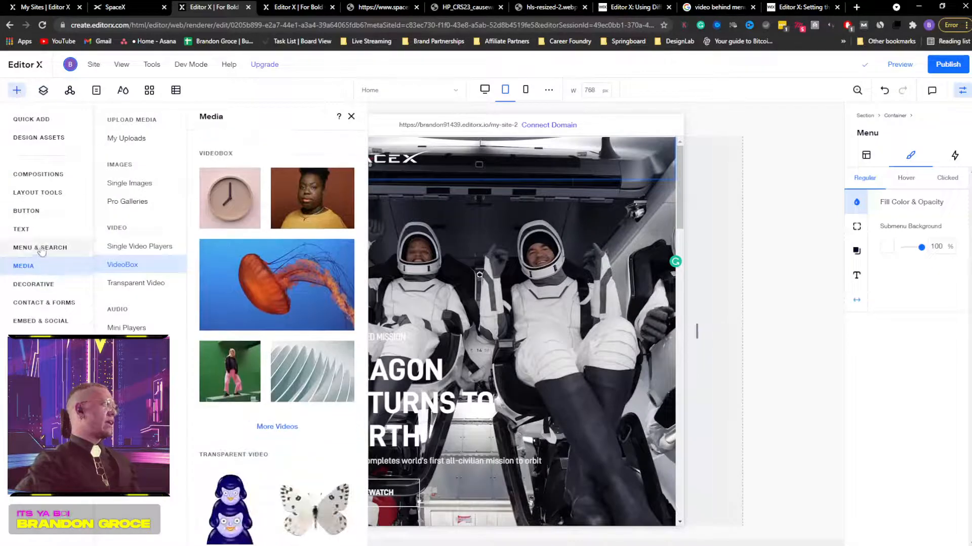
{"action": "left_click", "coordinate": [41, 248]}
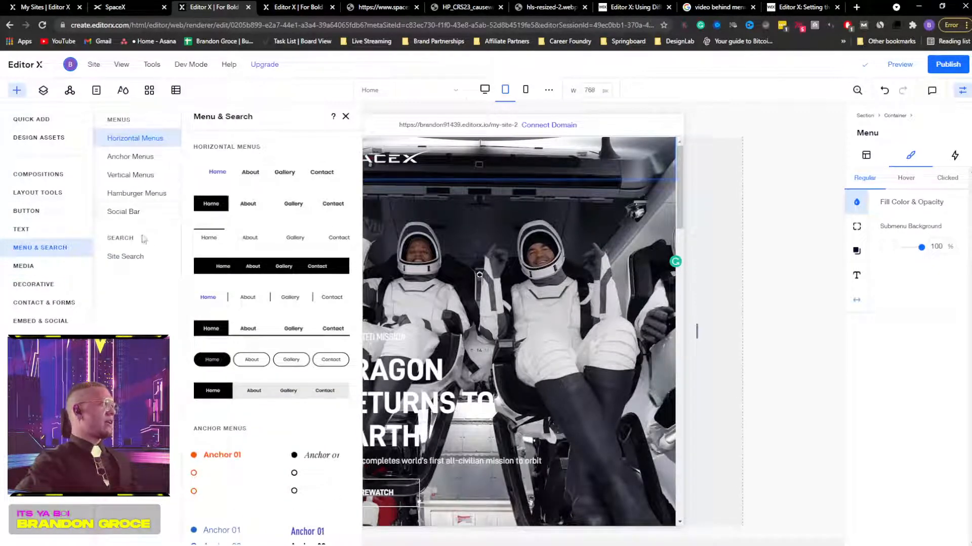
{"action": "left_click", "coordinate": [140, 194]}
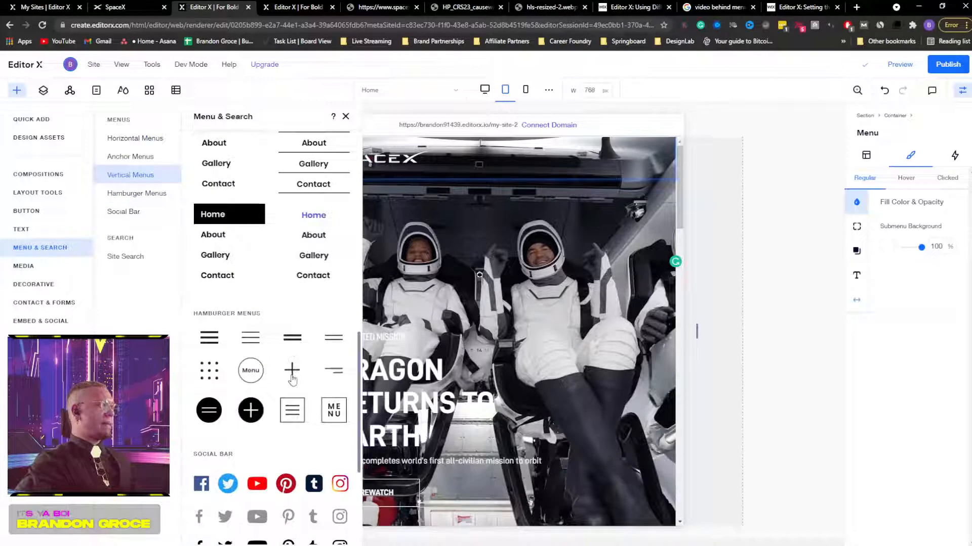
{"action": "left_click", "coordinate": [212, 370]}
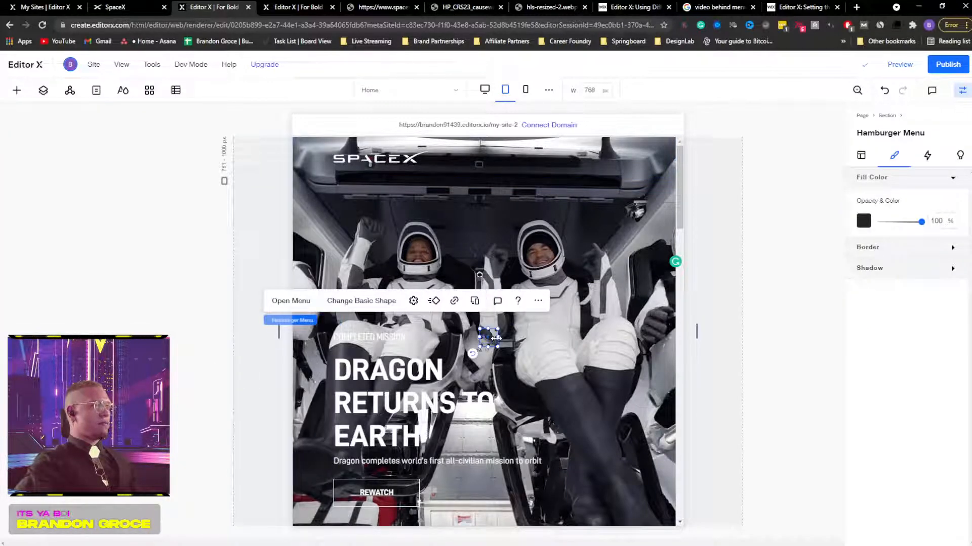
Step: Try to place the hamburger menu at the far end of the header, opposite the logo
{"action": "left_click_drag", "start_coordinate": [494, 336], "coordinate": [653, 157]}
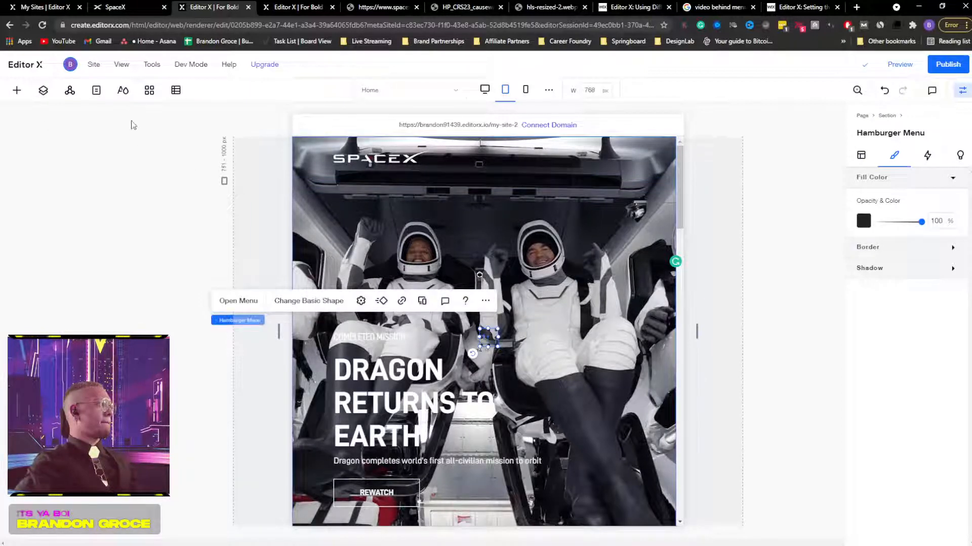
{"action": "key", "text": "Delete"}
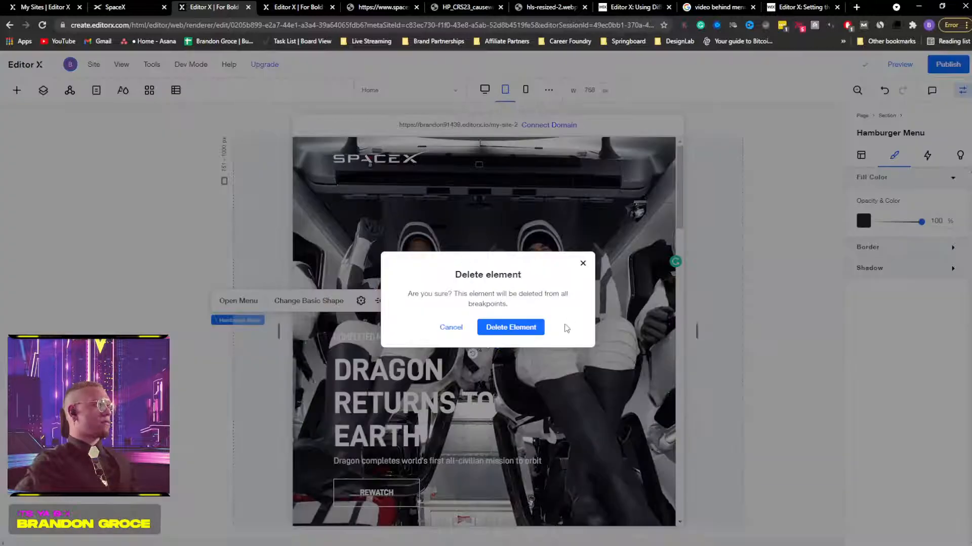
{"action": "left_click", "coordinate": [582, 264]}
Step: Try to reorder the hamburger menu's layer into the container that holds the Menu and logo image
{"action": "left_click", "coordinate": [43, 90]}
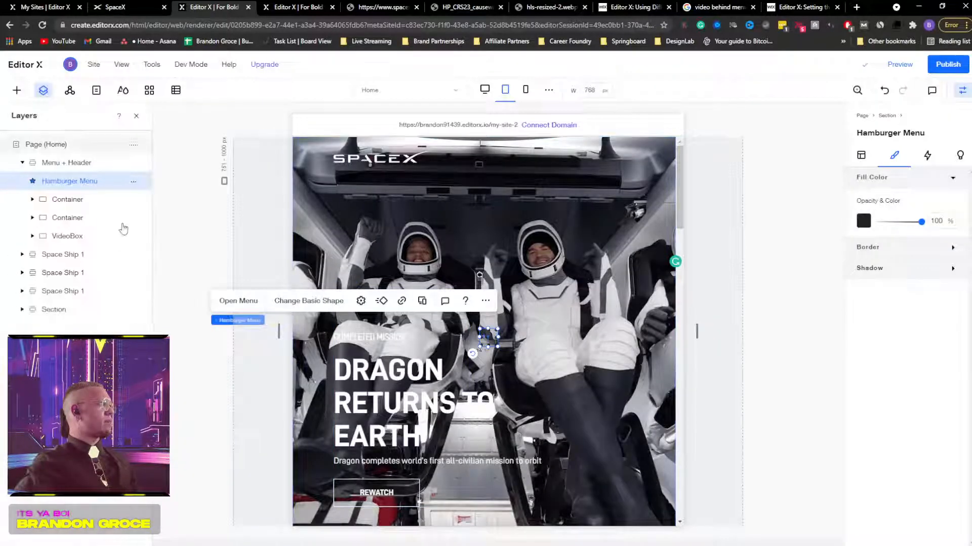
{"action": "left_click", "coordinate": [32, 200]}
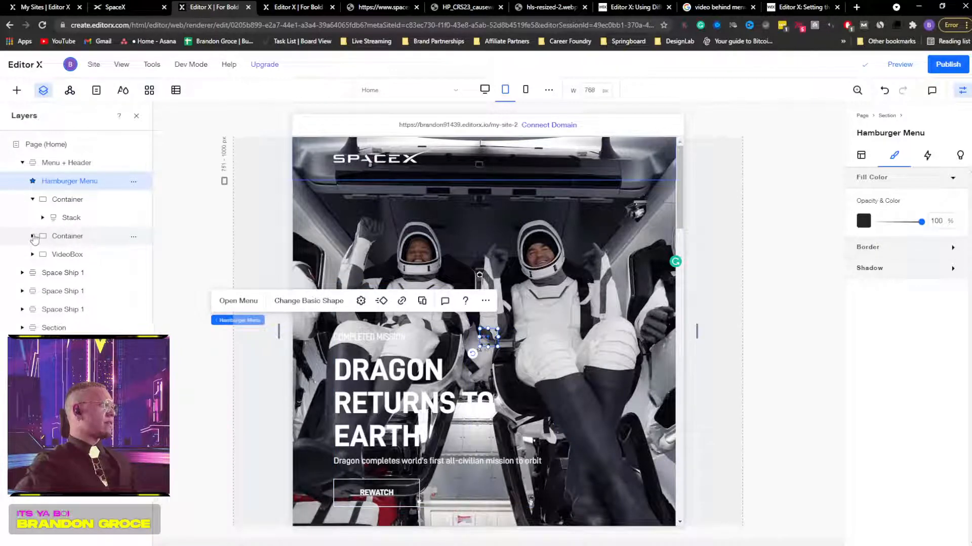
{"action": "left_click", "coordinate": [33, 237]}
{"action": "left_click", "coordinate": [63, 255]}
{"action": "left_click_drag", "start_coordinate": [70, 185], "coordinate": [74, 248]}
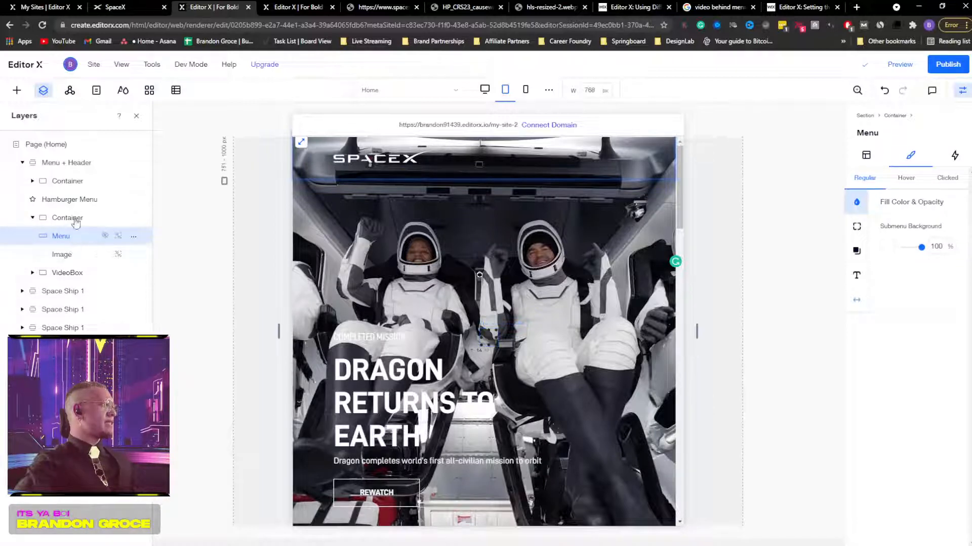
Step: Cut the hamburger menu and paste it into the header container alongside the Menu and logo image
{"action": "left_click", "coordinate": [67, 201]}
{"action": "key", "text": "Delete"}
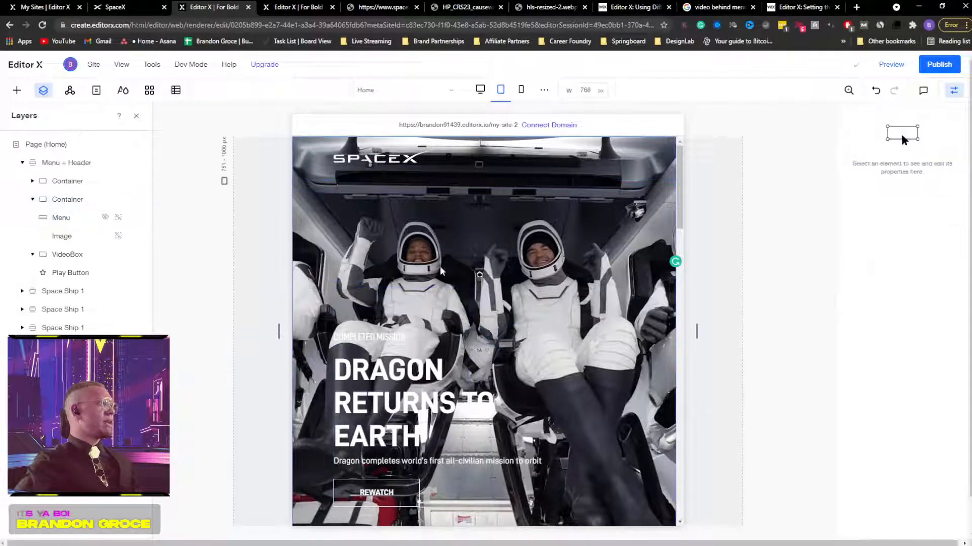
{"action": "left_click", "coordinate": [69, 200]}
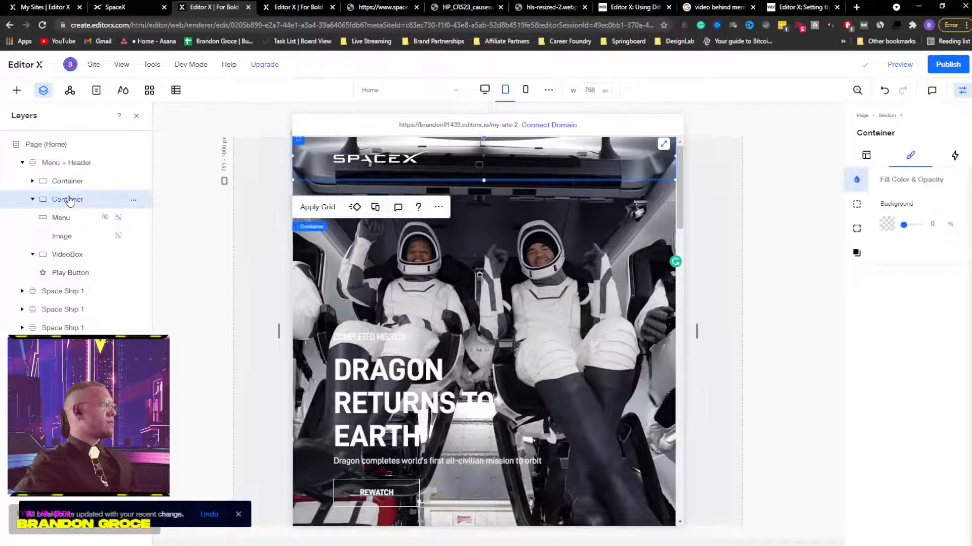
{"action": "key", "text": "ctrl+z"}
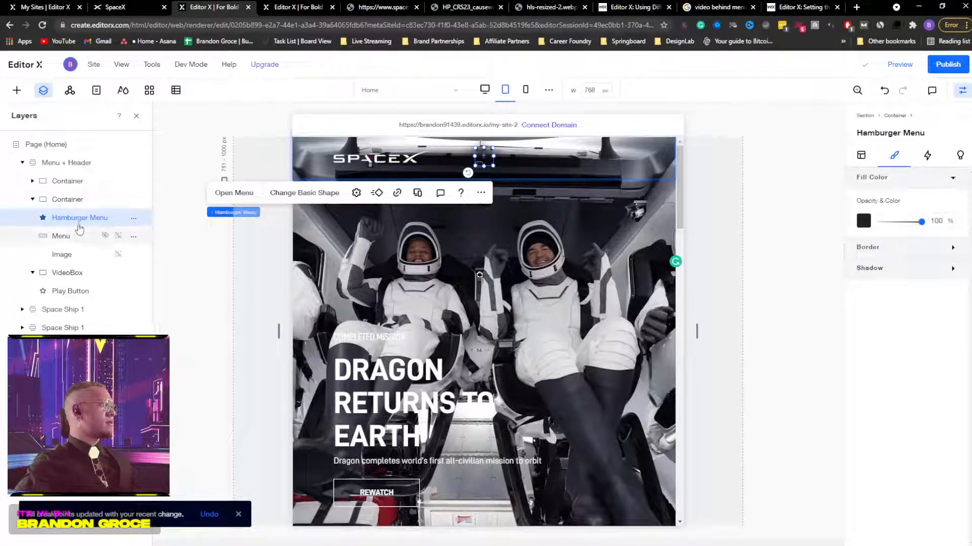
Step: Set the hamburger menu icon's fill color to white (#FFFFFF)
{"action": "left_click", "coordinate": [863, 221]}
{"action": "left_click", "coordinate": [620, 377]}
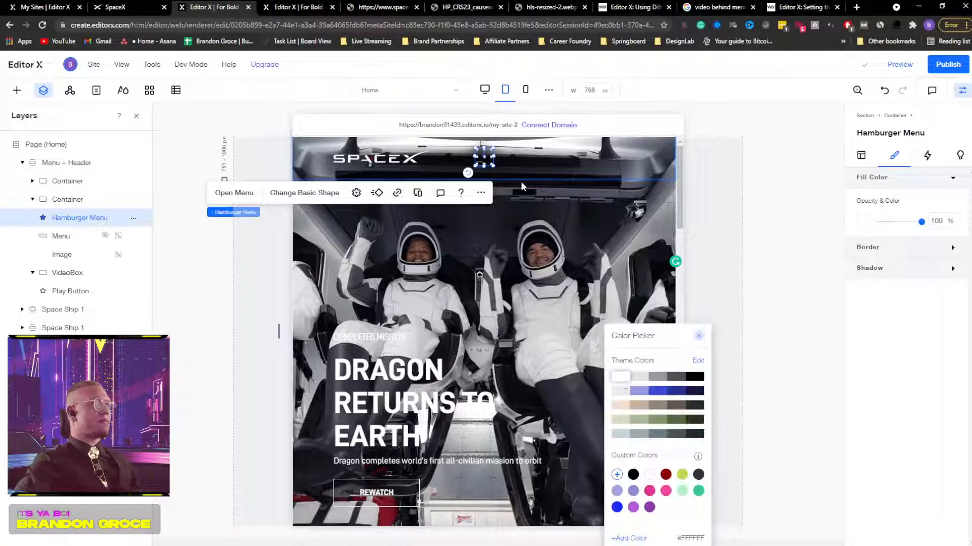
{"action": "left_click", "coordinate": [752, 146]}
Step: Move the hamburger menu to the far end of the header opposite the logo, and preview the tablet page
{"action": "left_click_drag", "start_coordinate": [485, 158], "coordinate": [653, 156]}
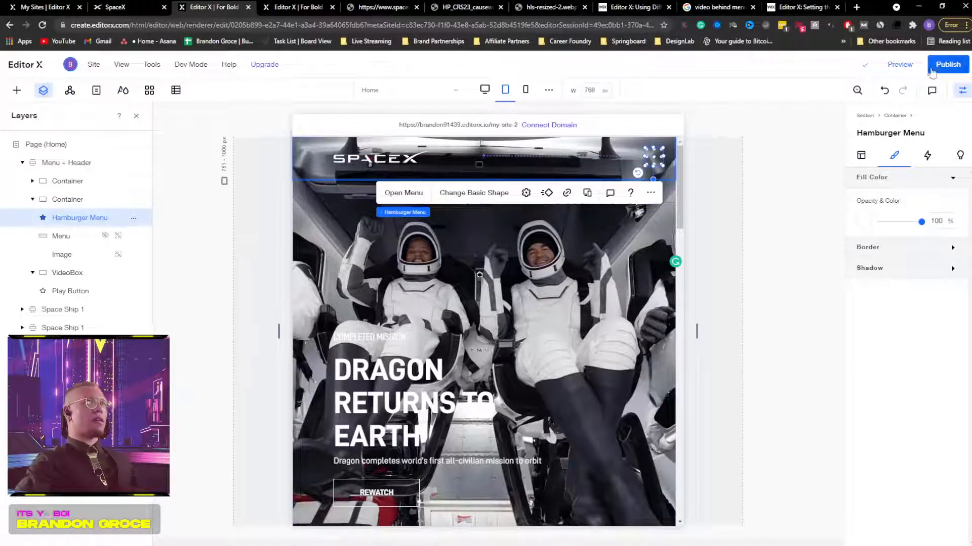
{"action": "left_click", "coordinate": [901, 65]}
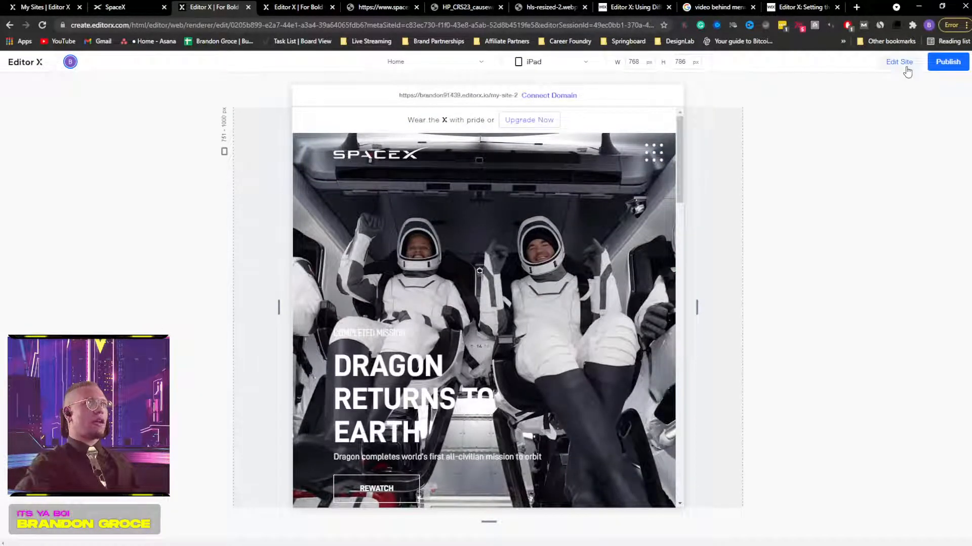
{"action": "left_click", "coordinate": [899, 62]}
Step: Change the font of the hamburger menu's vertical menu to D DIN Bold and return to the page
{"action": "left_click", "coordinate": [653, 154]}
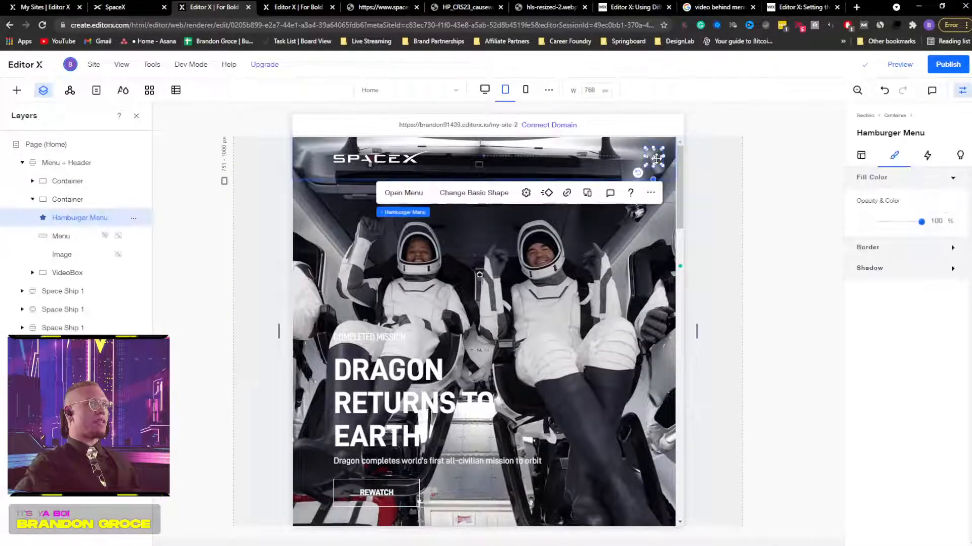
{"action": "left_click", "coordinate": [397, 194]}
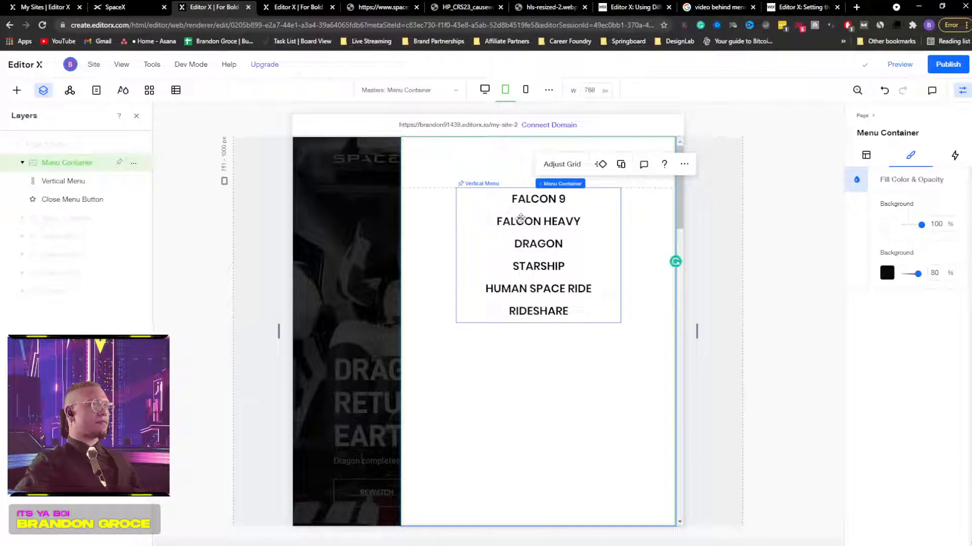
{"action": "left_click", "coordinate": [537, 246]}
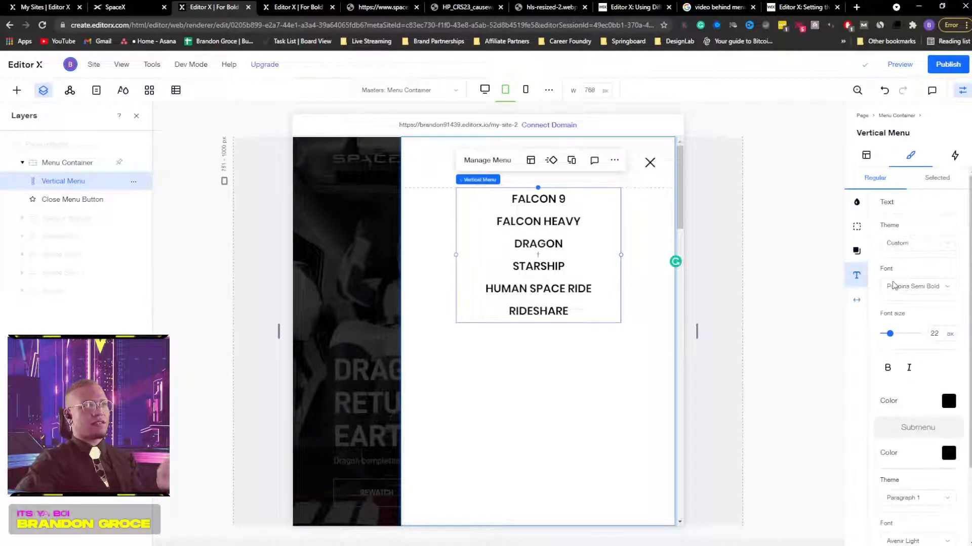
{"action": "left_click", "coordinate": [908, 287]}
{"action": "type", "text": "D DIN"}
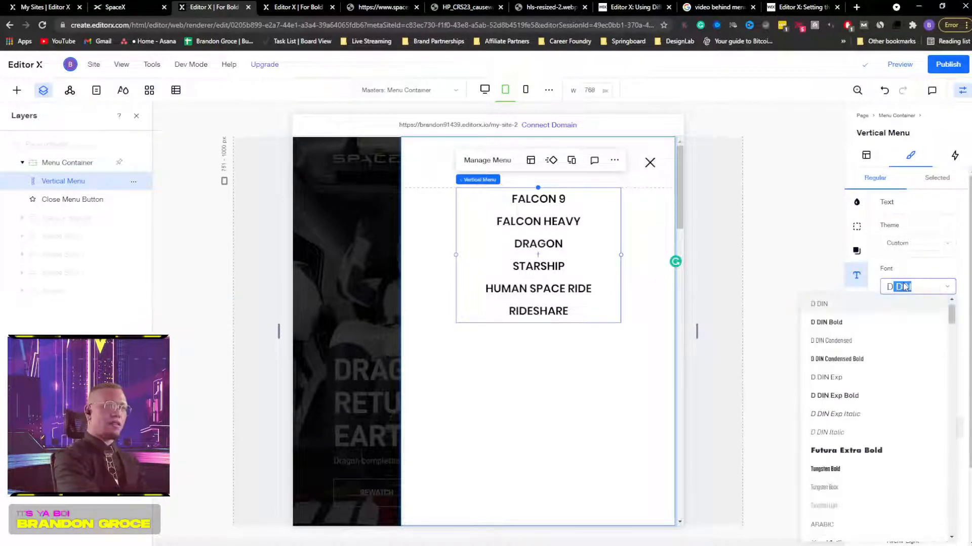
{"action": "left_click", "coordinate": [830, 326]}
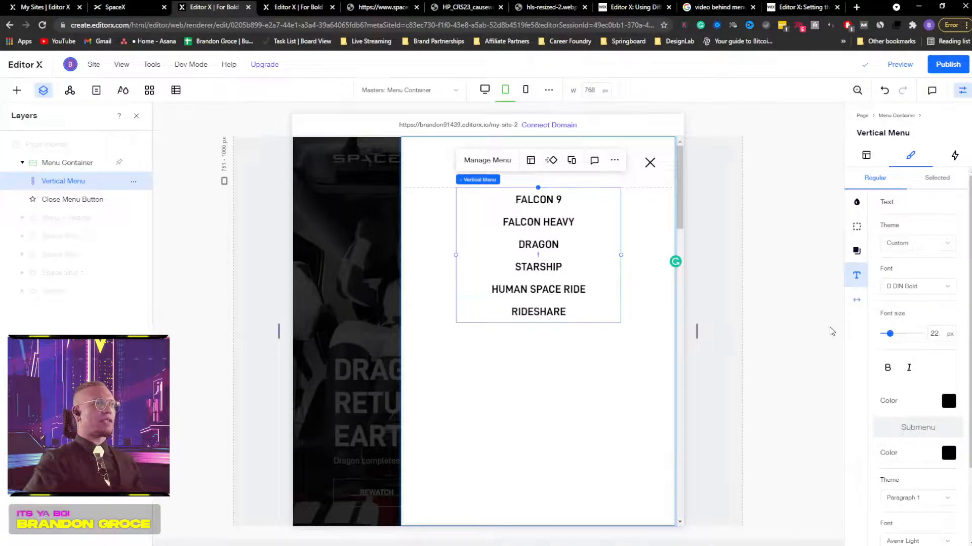
{"action": "left_click", "coordinate": [698, 235]}
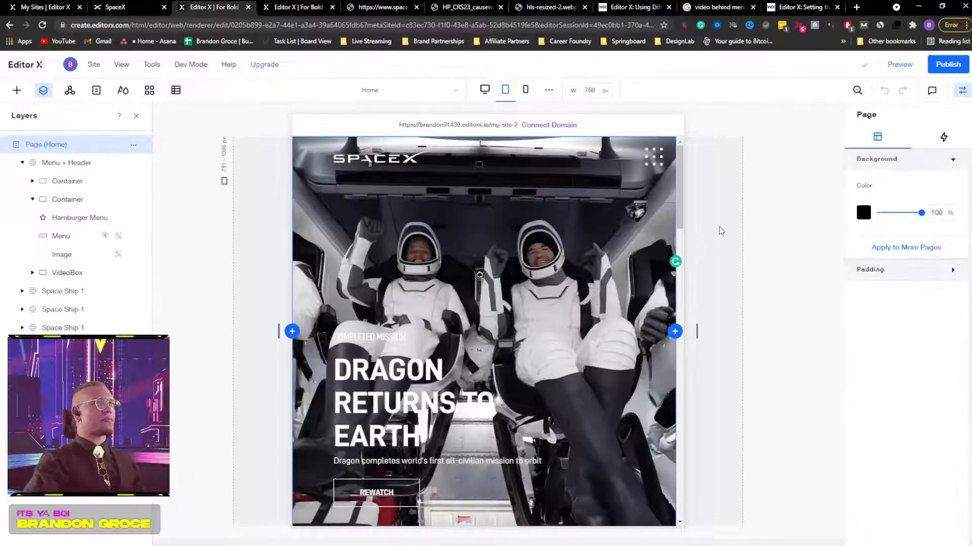
Step: Preview the tablet page and nudge the hamburger menu slightly inward from the header's outer edge
{"action": "left_click", "coordinate": [899, 64]}
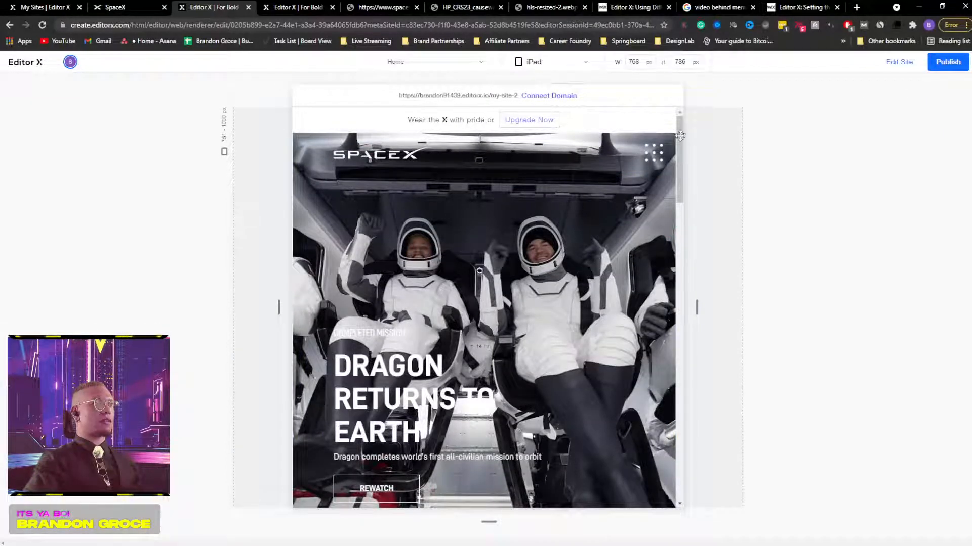
{"action": "left_click", "coordinate": [898, 61]}
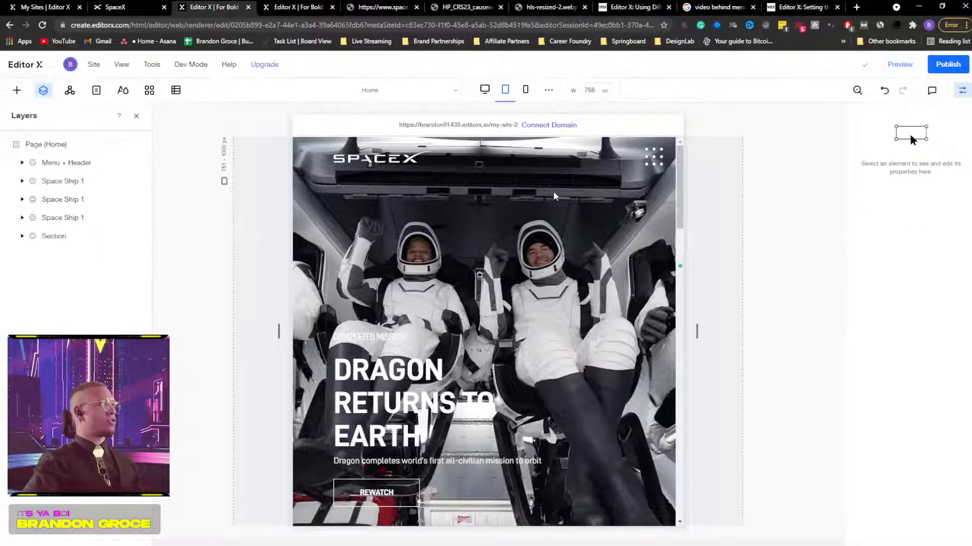
{"action": "left_click", "coordinate": [653, 156]}
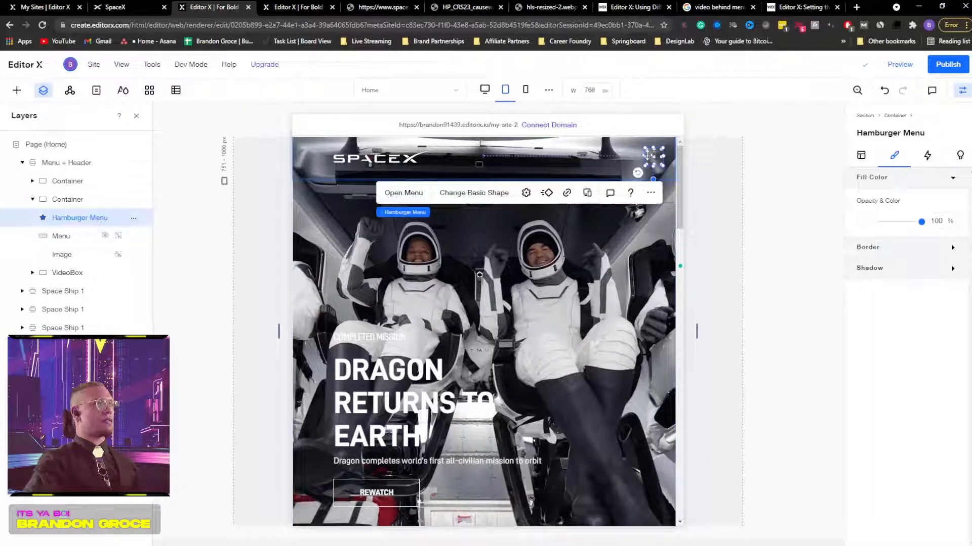
{"action": "left_click_drag", "start_coordinate": [647, 154], "coordinate": [640, 155]}
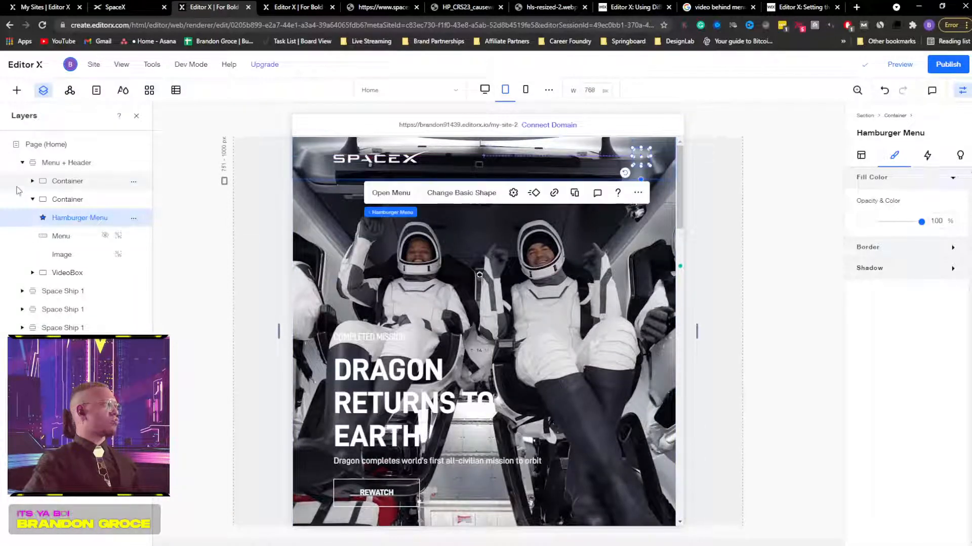
{"action": "left_click", "coordinate": [61, 237]}
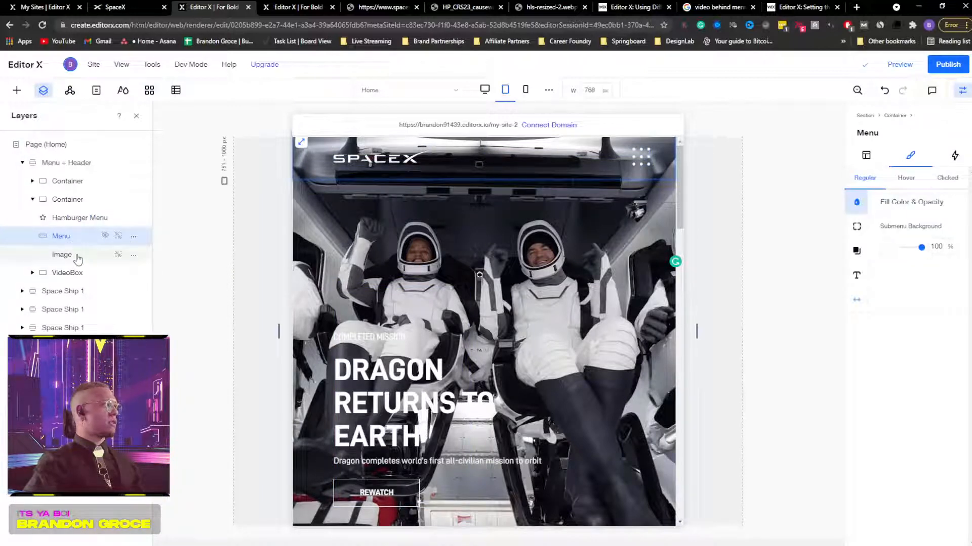
{"action": "left_click", "coordinate": [77, 255]}
{"action": "left_click", "coordinate": [79, 238]}
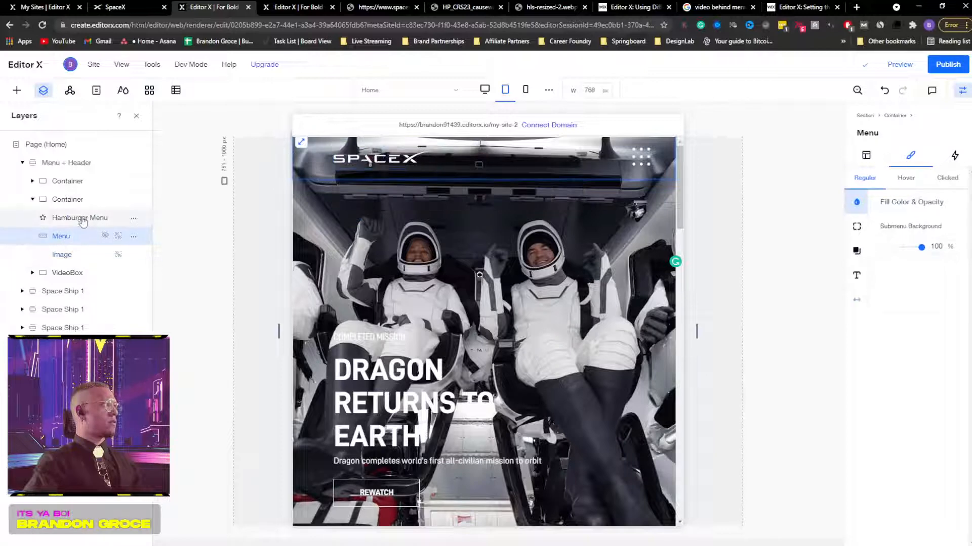
{"action": "left_click", "coordinate": [81, 218]}
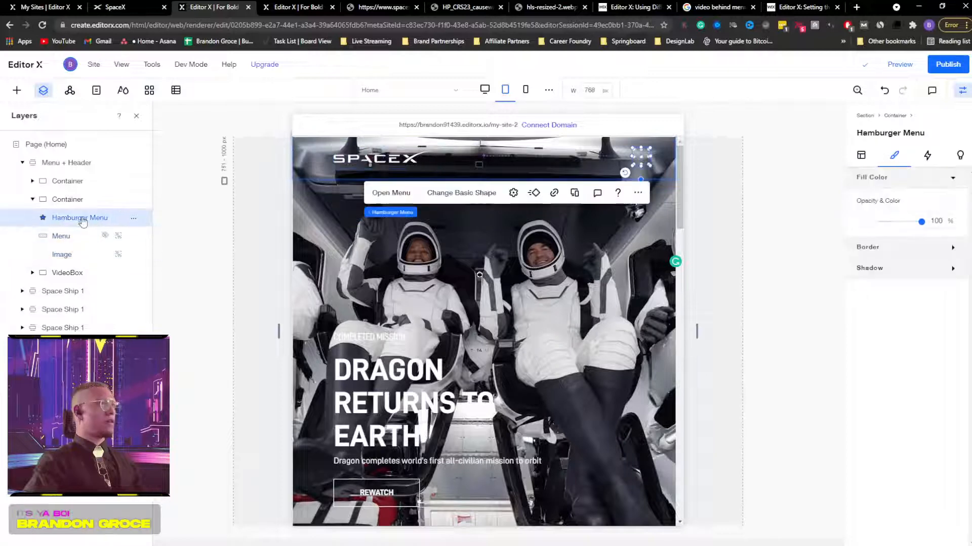
{"action": "left_click", "coordinate": [469, 200]}
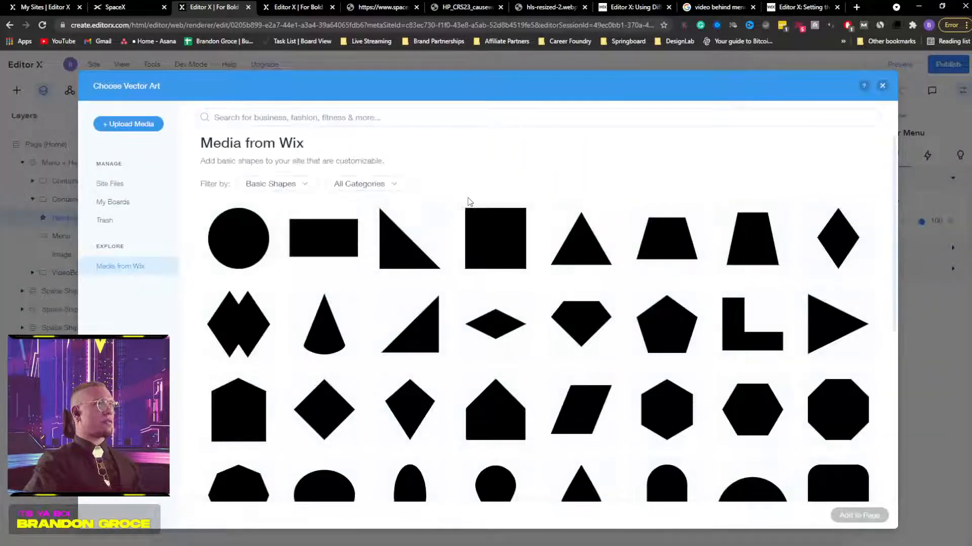
{"action": "left_click", "coordinate": [881, 85]}
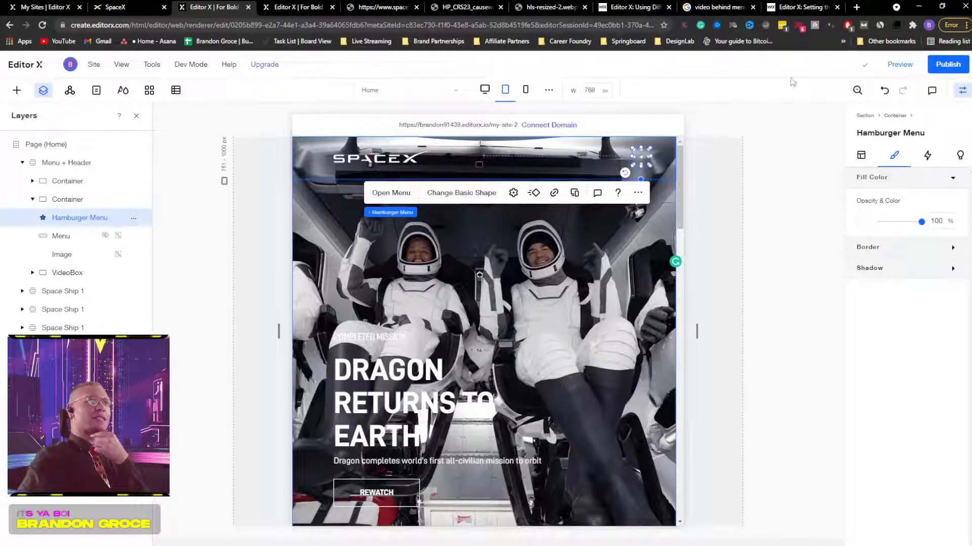
Step: Examine the hamburger menu's Menu Container and how its layers relate to the Menu + Header section
{"action": "left_click", "coordinate": [386, 193]}
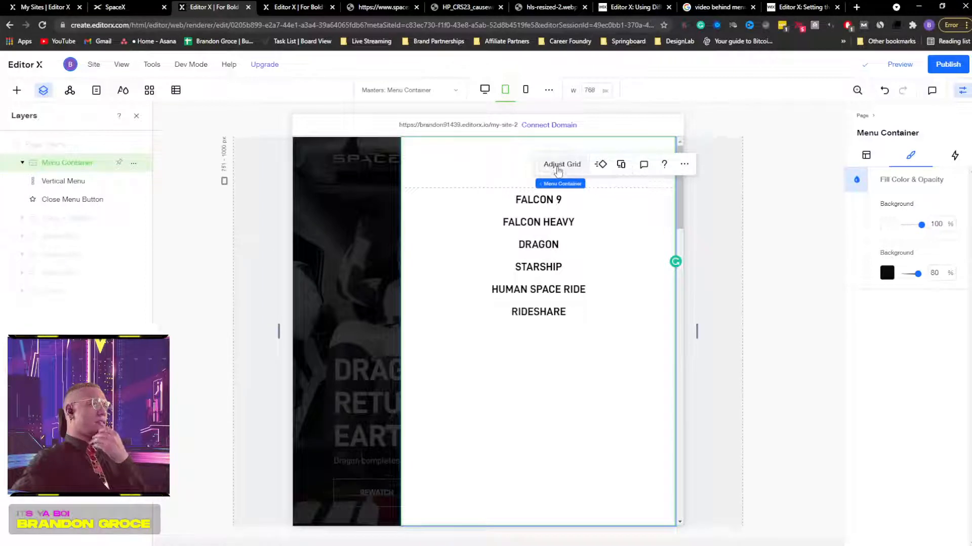
{"action": "left_click", "coordinate": [347, 182]}
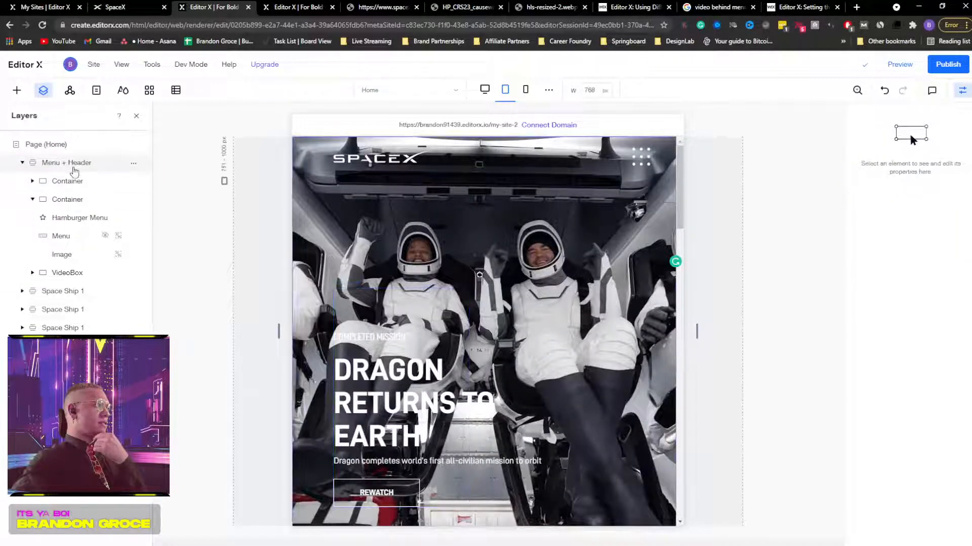
{"action": "left_click", "coordinate": [74, 163]}
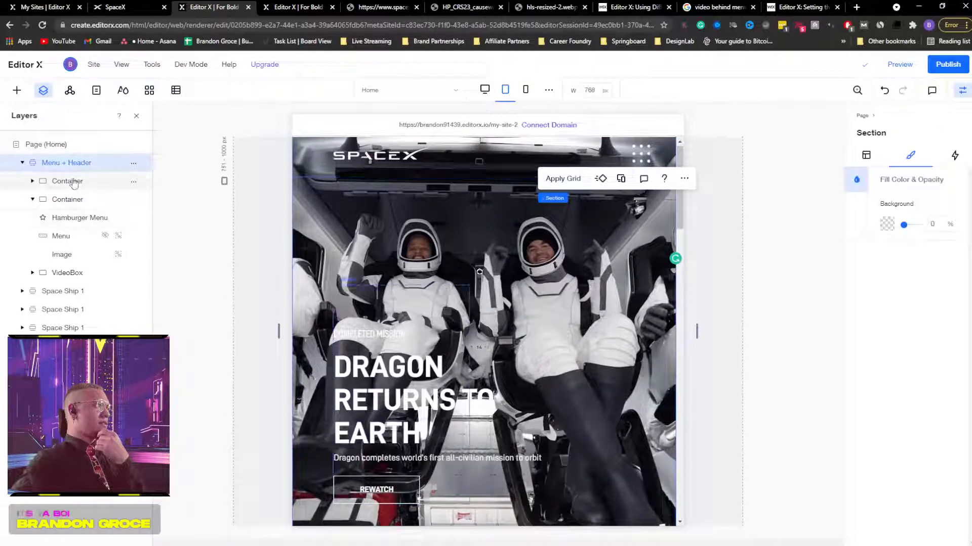
{"action": "left_click", "coordinate": [59, 238]}
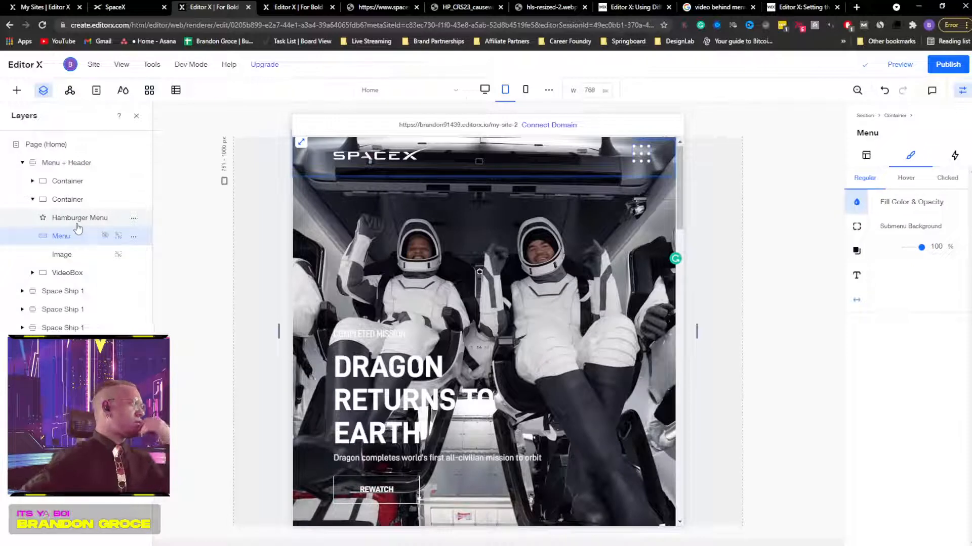
{"action": "left_click", "coordinate": [83, 218]}
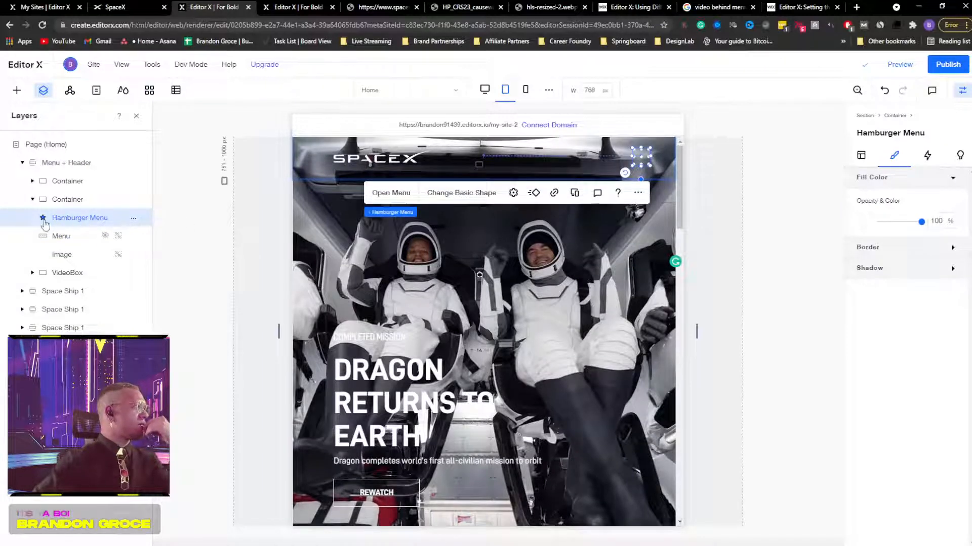
{"action": "left_click", "coordinate": [392, 194]}
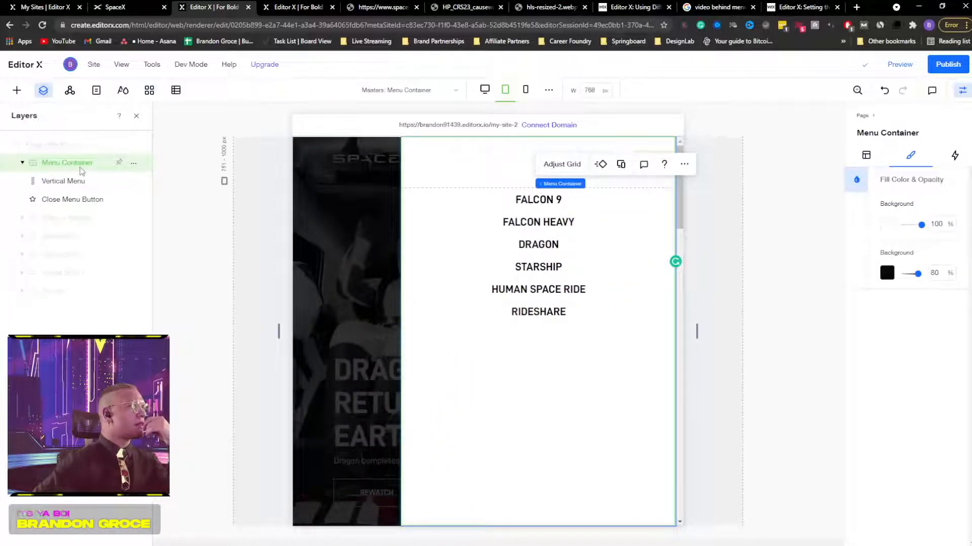
{"action": "left_click", "coordinate": [22, 163]}
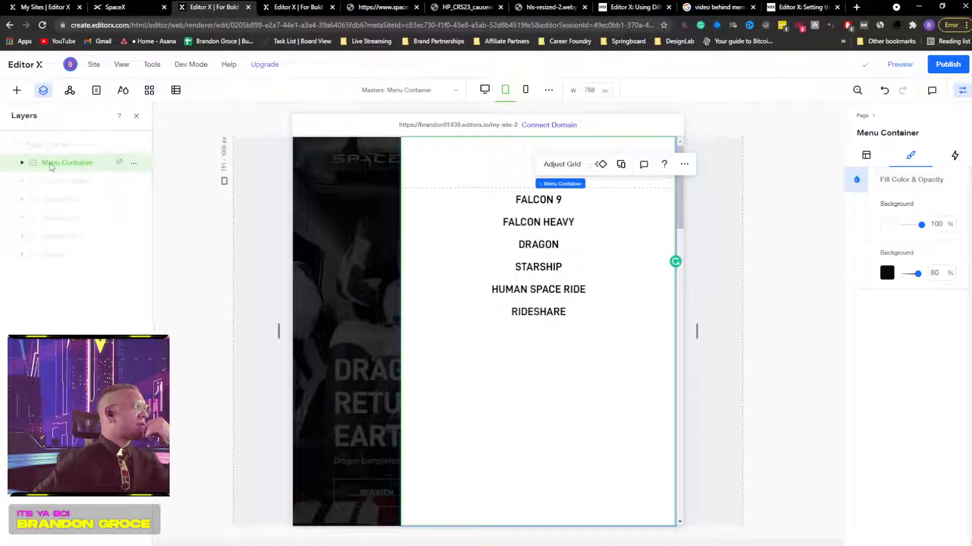
{"action": "left_click", "coordinate": [213, 228]}
Step: Examine the containers nested in the Menu + Header section and the options available for the hamburger menu layer
{"action": "left_click", "coordinate": [18, 167]}
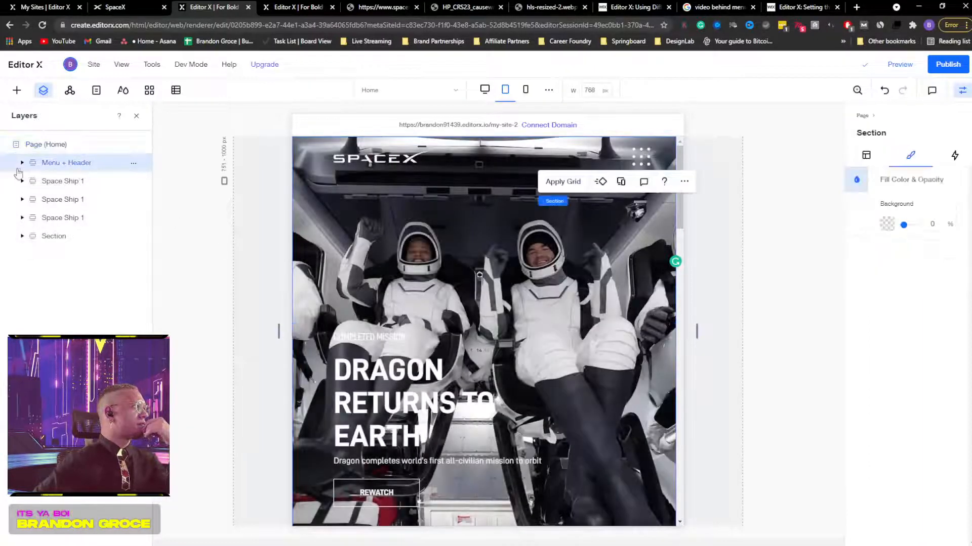
{"action": "left_click", "coordinate": [22, 164]}
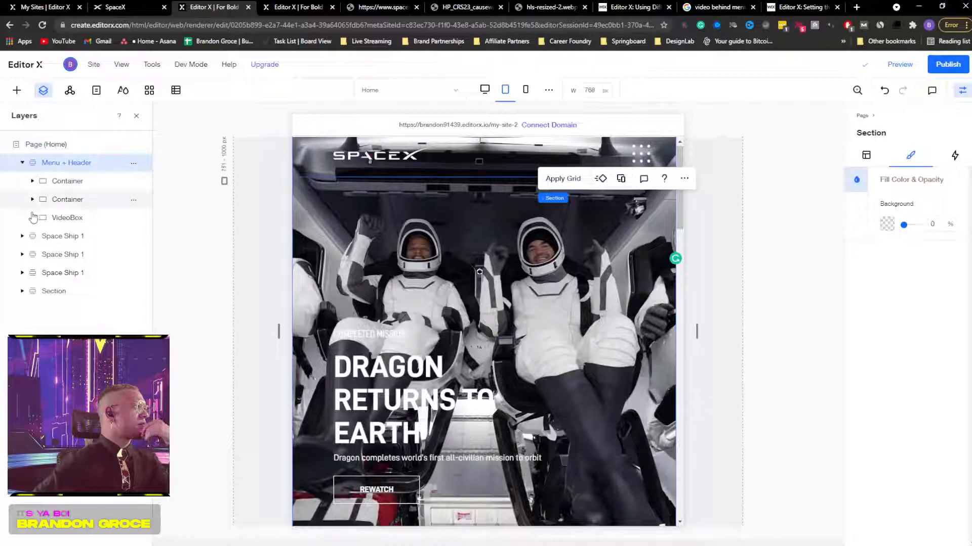
{"action": "left_click", "coordinate": [49, 221]}
{"action": "left_click", "coordinate": [35, 201]}
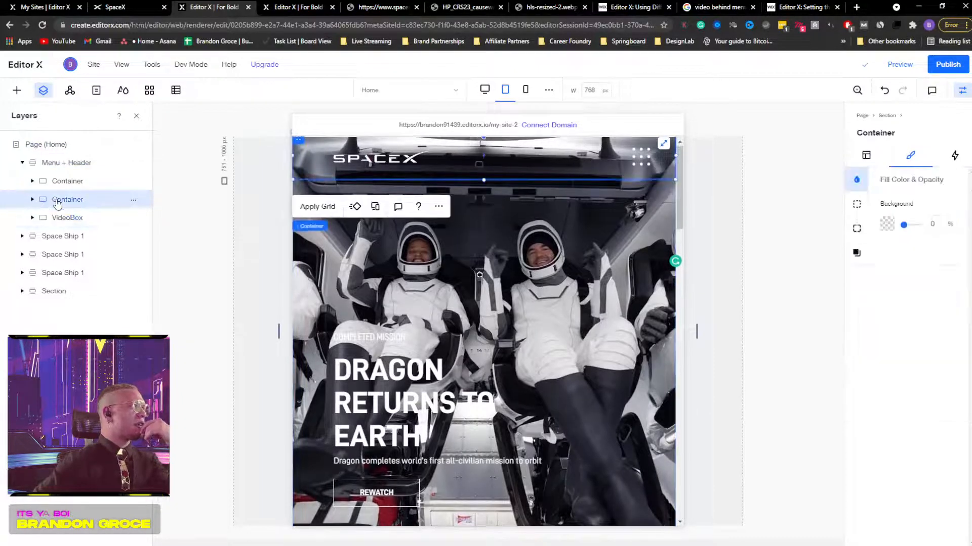
{"action": "left_click", "coordinate": [32, 199]}
{"action": "left_click", "coordinate": [33, 182]}
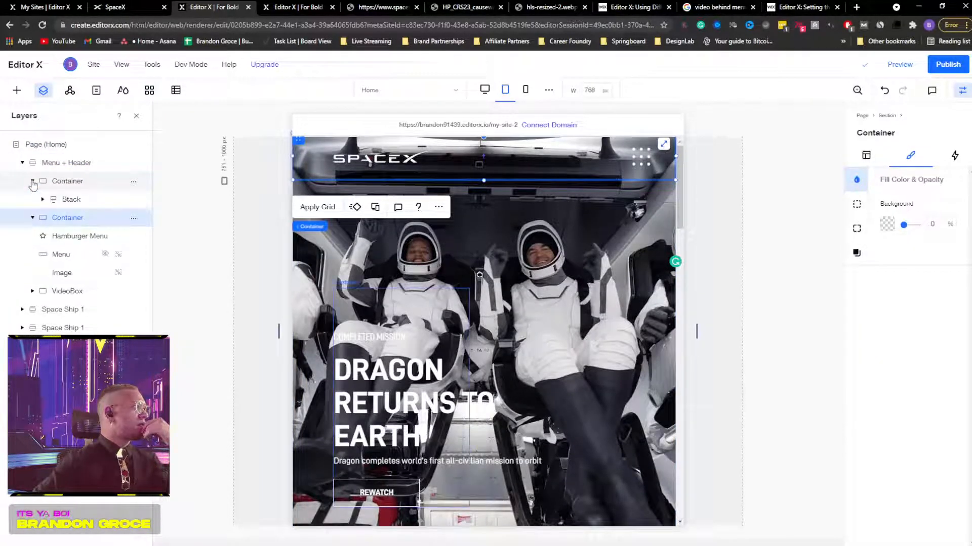
{"action": "left_click", "coordinate": [78, 242]}
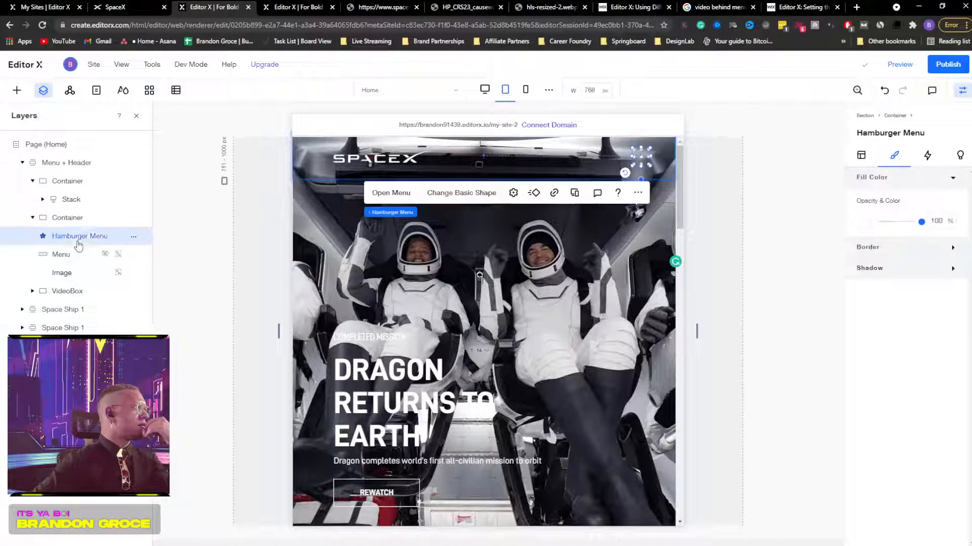
{"action": "right_click", "coordinate": [133, 239]}
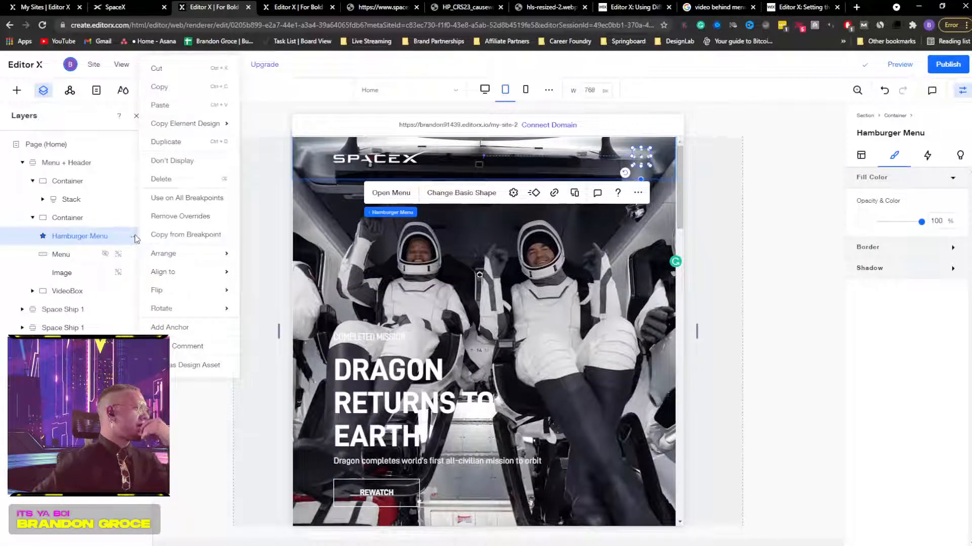
Step: Display the hidden horizontal Menu in the tablet header and set it back to not displayed
{"action": "left_click", "coordinate": [63, 255]}
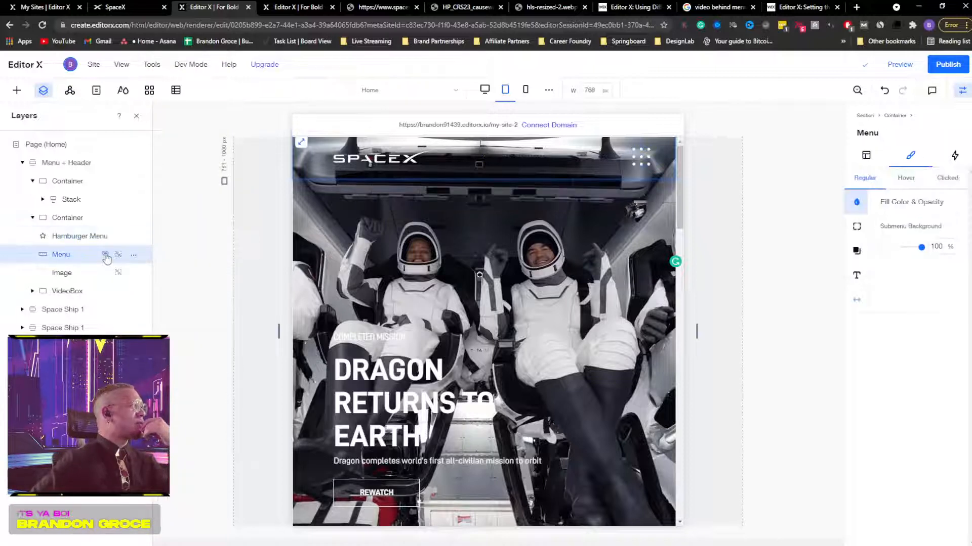
{"action": "left_click", "coordinate": [105, 255]}
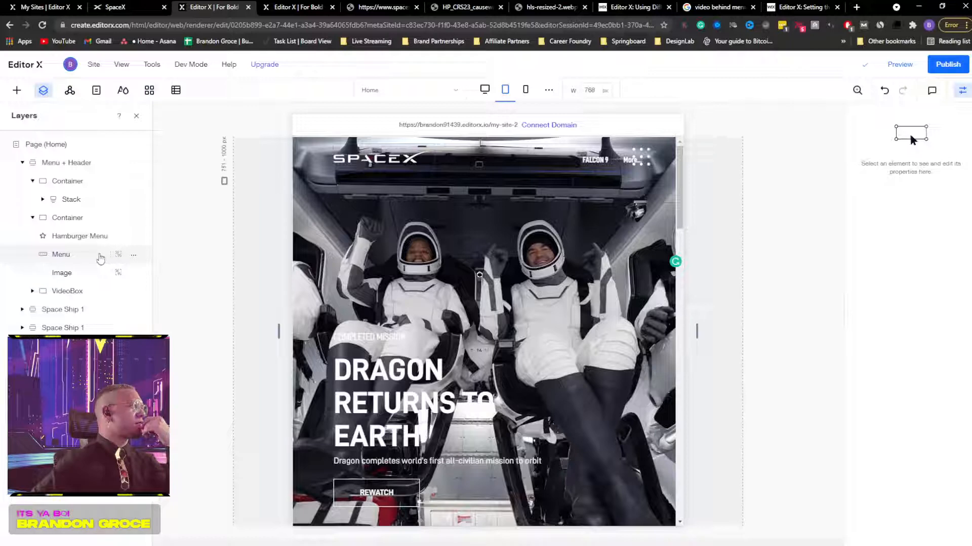
{"action": "right_click", "coordinate": [101, 257]}
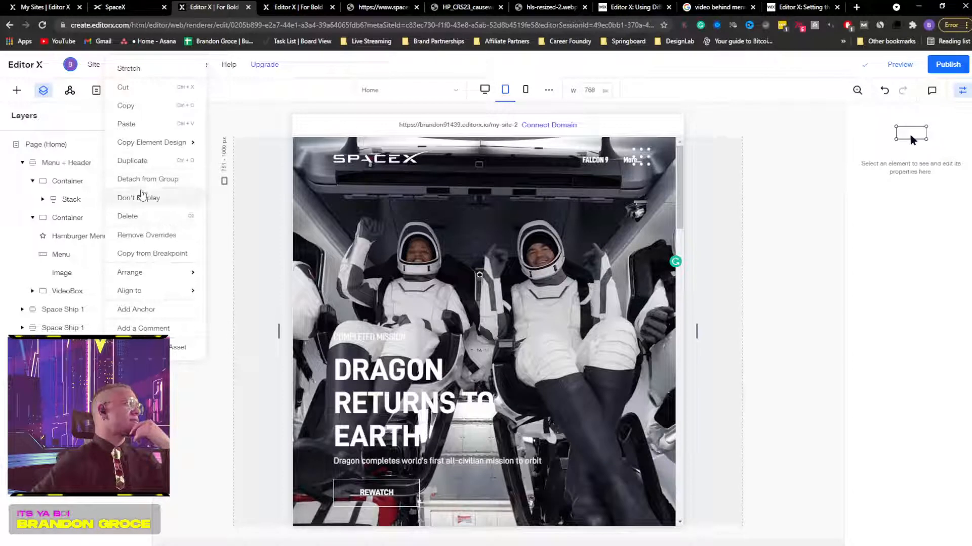
{"action": "left_click", "coordinate": [141, 200]}
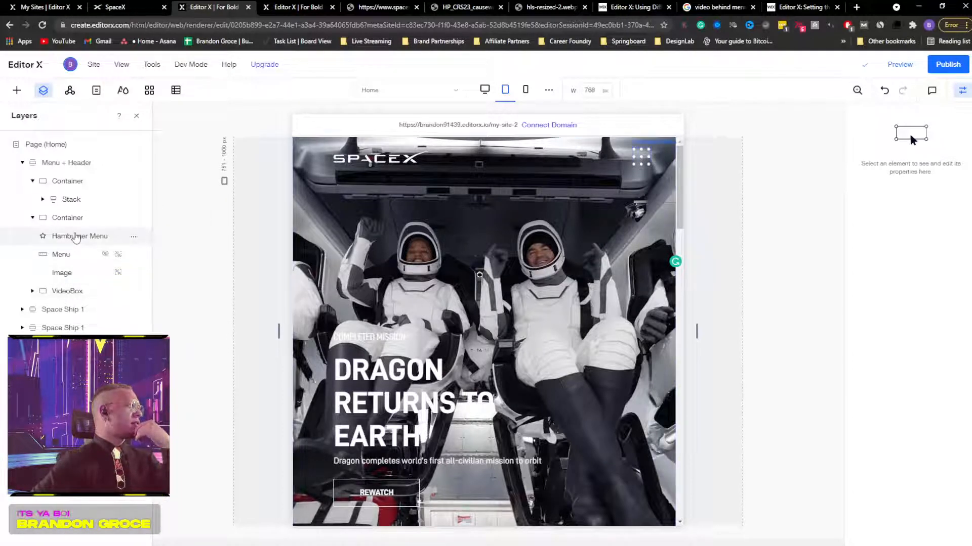
{"action": "left_click", "coordinate": [77, 236]}
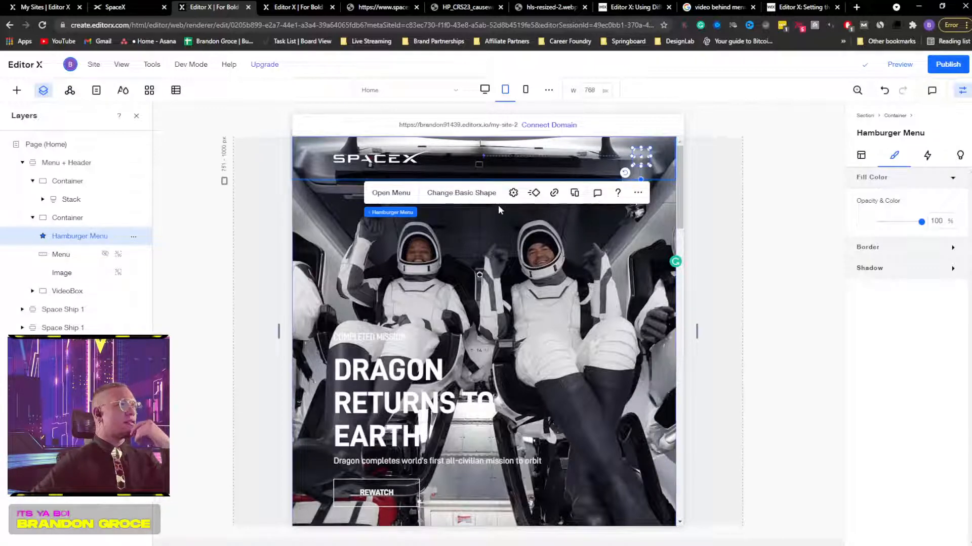
{"action": "left_click", "coordinate": [763, 188]}
Step: Widen the CREW-3 MISSION heading to about 135% so it wraps onto two lines
{"action": "scroll", "coordinate": [439, 207], "scroll_direction": "down", "scroll_amount": 4}
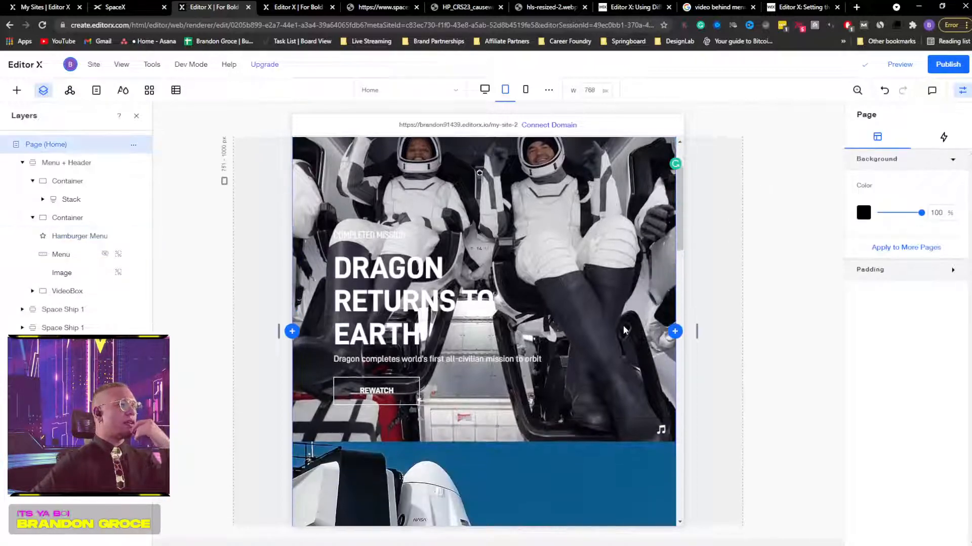
{"action": "left_click", "coordinate": [438, 208]}
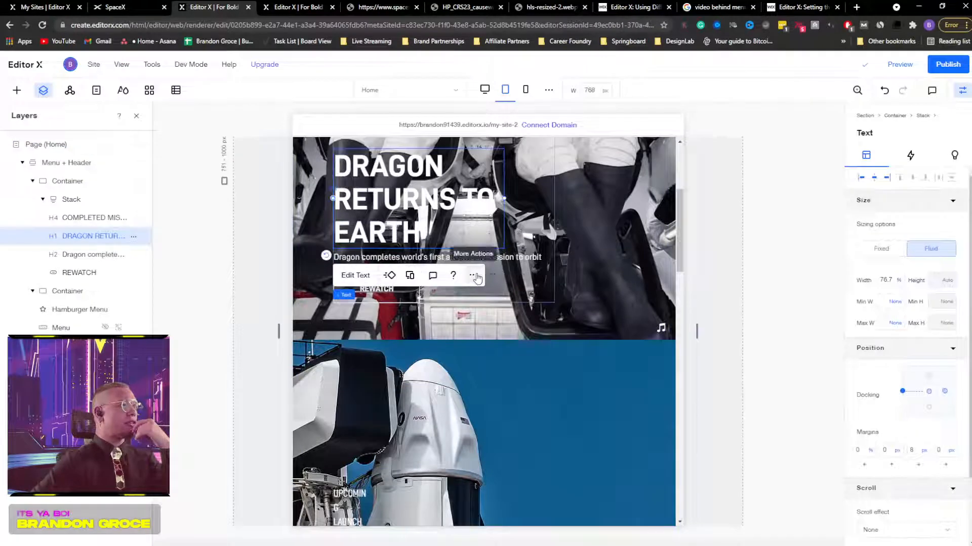
{"action": "scroll", "coordinate": [574, 379], "scroll_direction": "down", "scroll_amount": 1}
{"action": "scroll", "coordinate": [574, 379], "scroll_direction": "down", "scroll_amount": 6}
{"action": "left_click", "coordinate": [373, 248]}
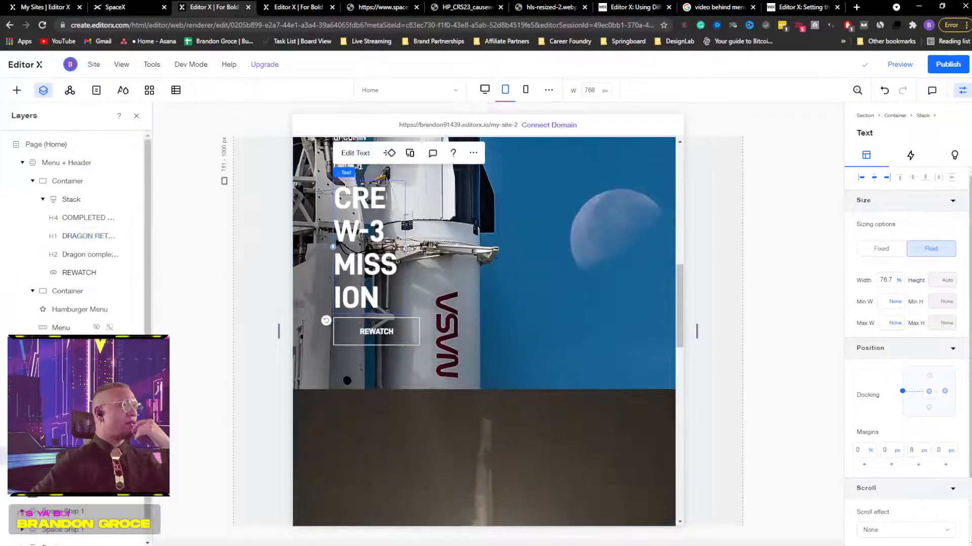
{"action": "left_click_drag", "start_coordinate": [405, 246], "coordinate": [458, 248]}
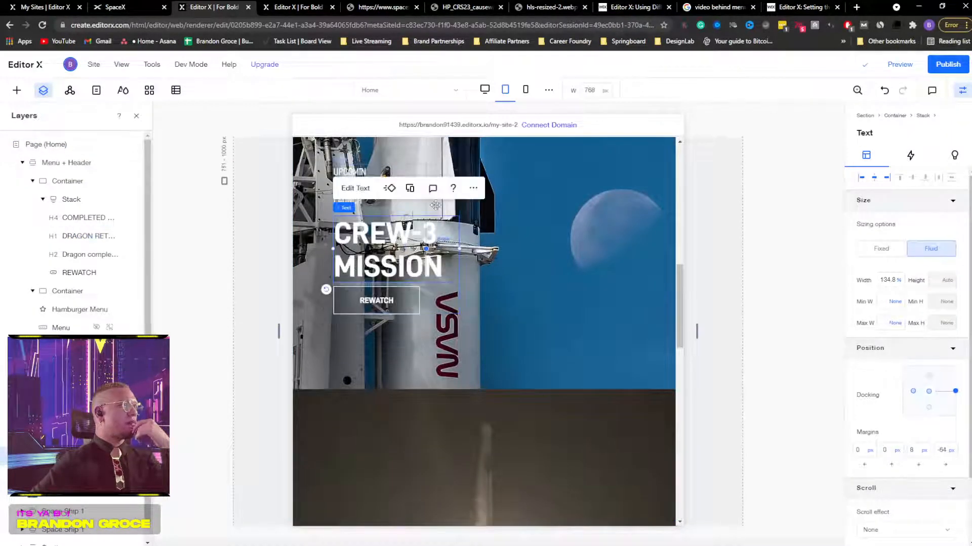
Step: Widen the stack holding the CREW-3 text and resize its heading to about 95% width, aligning it with the text around it
{"action": "scroll", "coordinate": [417, 157], "scroll_direction": "up", "scroll_amount": 2}
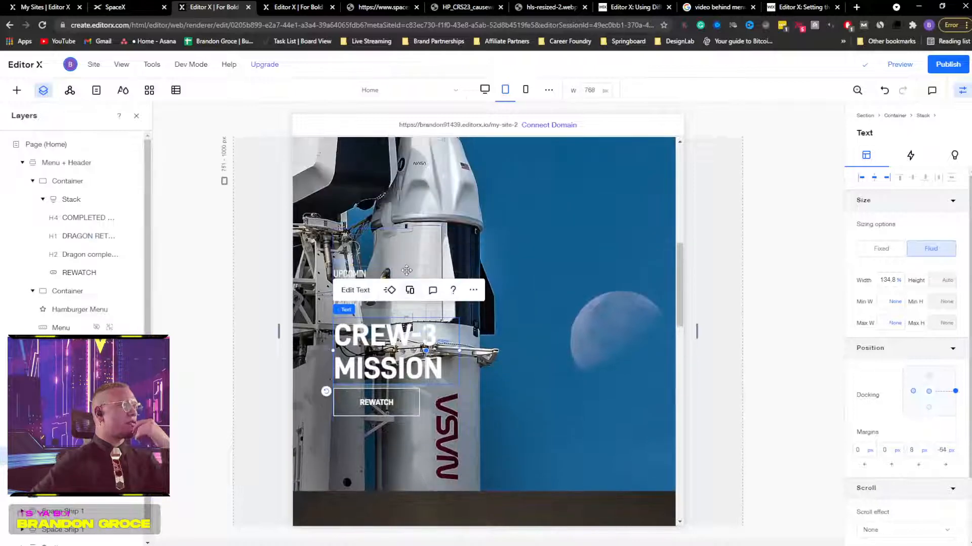
{"action": "left_click", "coordinate": [424, 303]}
{"action": "left_click_drag", "start_coordinate": [426, 341], "coordinate": [481, 350]}
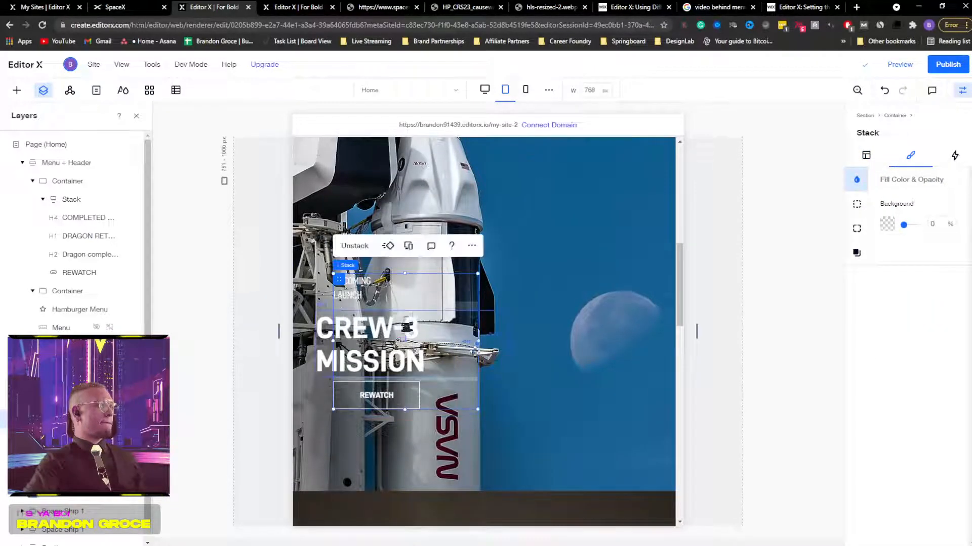
{"action": "left_click", "coordinate": [491, 344]}
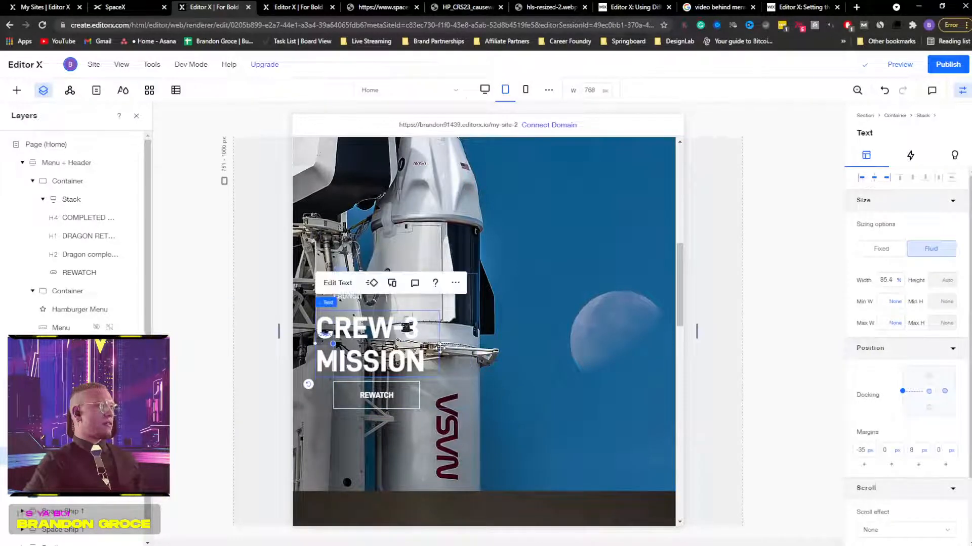
{"action": "left_click_drag", "start_coordinate": [313, 343], "coordinate": [335, 344]}
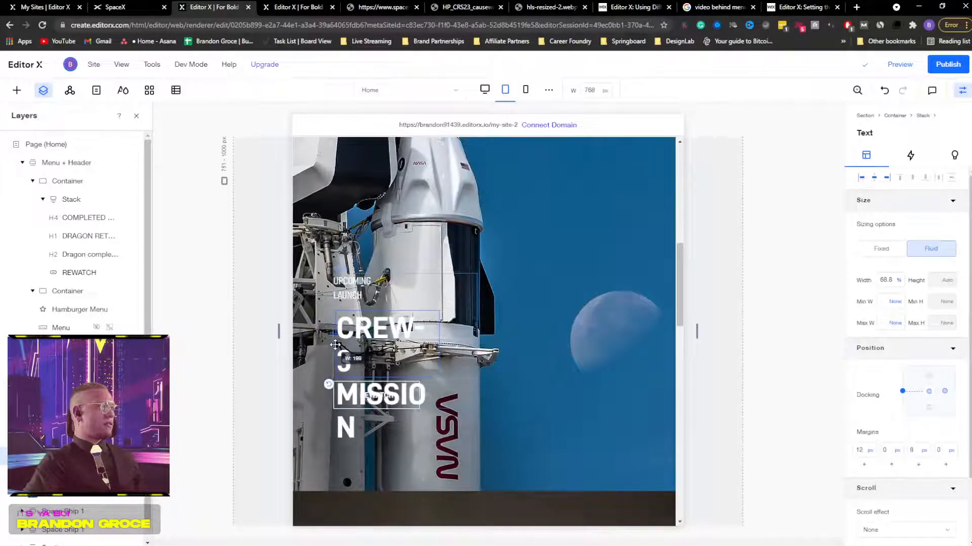
{"action": "left_click_drag", "start_coordinate": [414, 345], "coordinate": [476, 346]}
{"action": "left_click", "coordinate": [557, 341]}
Step: Widen the stack in the CRS-23 section so the CRS-23 MISSION heading wraps onto two lines
{"action": "scroll", "coordinate": [557, 341], "scroll_direction": "down", "scroll_amount": 5}
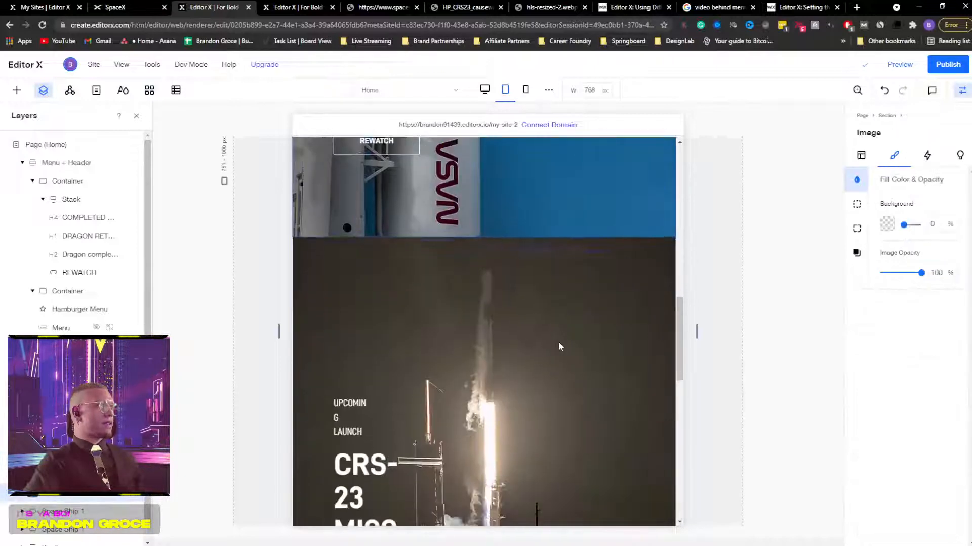
{"action": "left_click", "coordinate": [398, 213]}
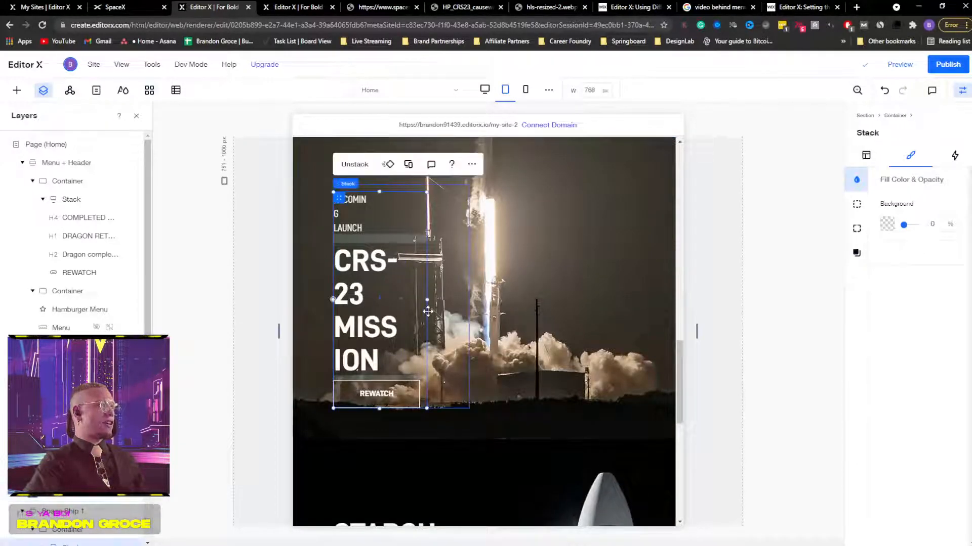
{"action": "left_click_drag", "start_coordinate": [428, 299], "coordinate": [489, 299]}
{"action": "left_click", "coordinate": [603, 258]}
{"action": "scroll", "coordinate": [603, 258], "scroll_direction": "down", "scroll_amount": 3}
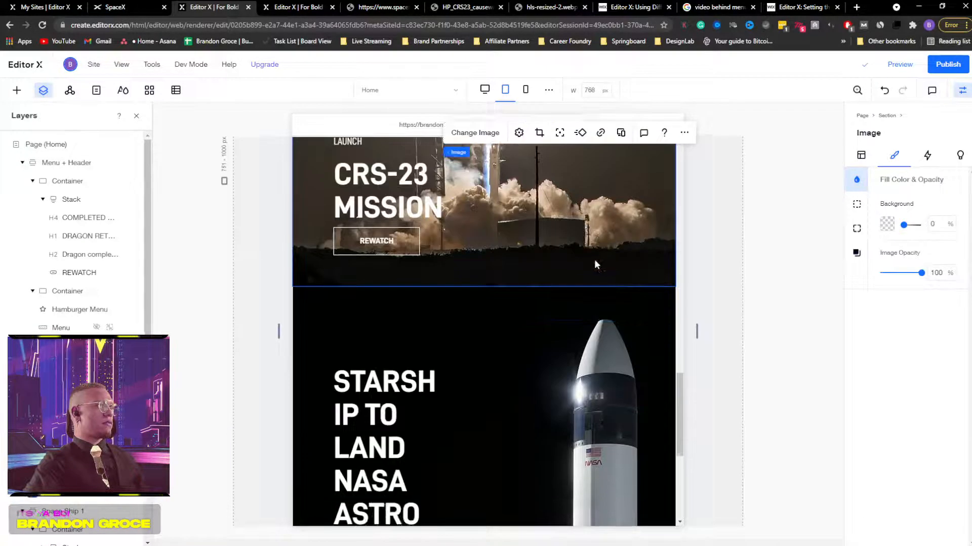
Step: Widen the UPCOMING LAUNCH label above CRS-23 MISSION to about 57% so it fits on one line
{"action": "scroll", "coordinate": [594, 259], "scroll_direction": "up", "scroll_amount": 3}
{"action": "left_click", "coordinate": [384, 286]}
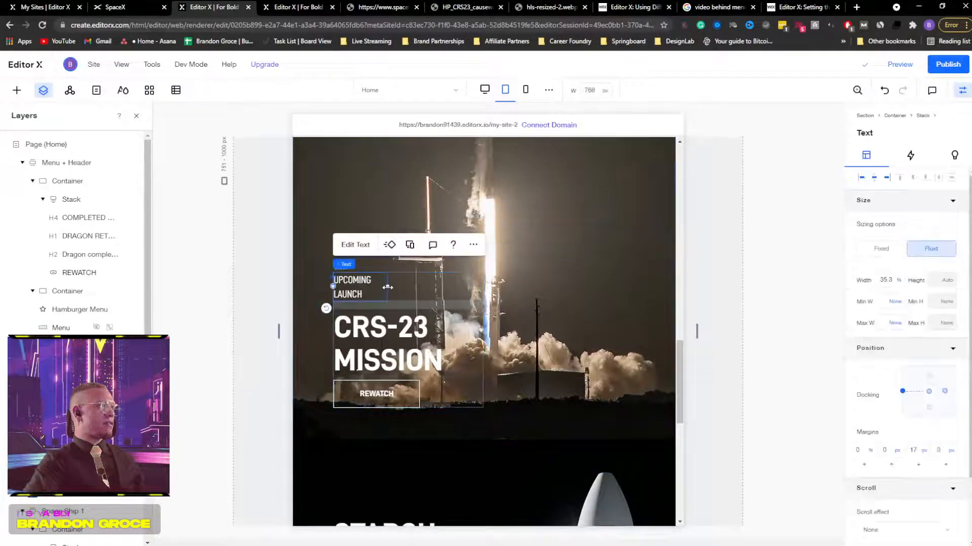
{"action": "left_click_drag", "start_coordinate": [385, 287], "coordinate": [425, 280]}
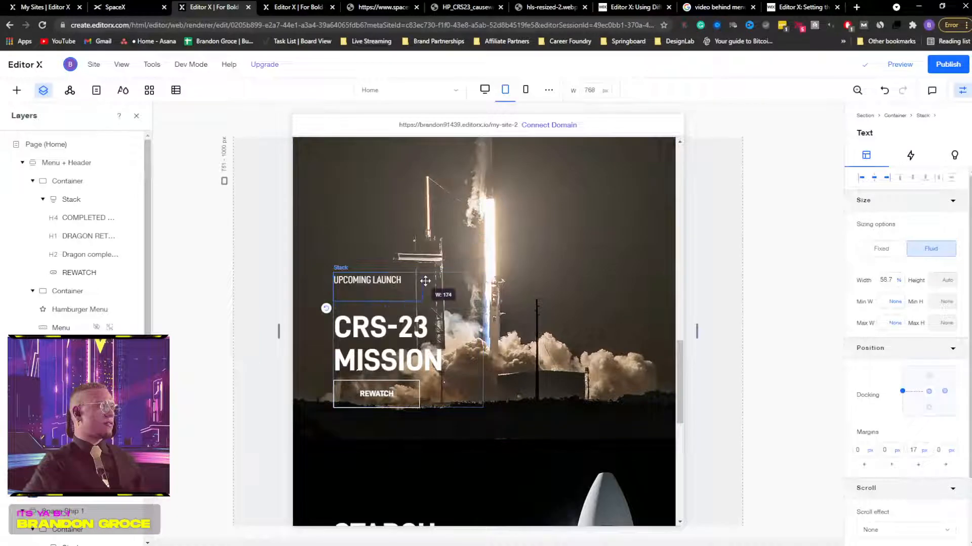
{"action": "left_click", "coordinate": [521, 266]}
Step: Widen the container holding the heading about Starship landing NASA astronauts on the Moon
{"action": "scroll", "coordinate": [518, 393], "scroll_direction": "down", "scroll_amount": 5}
{"action": "left_click", "coordinate": [447, 337]}
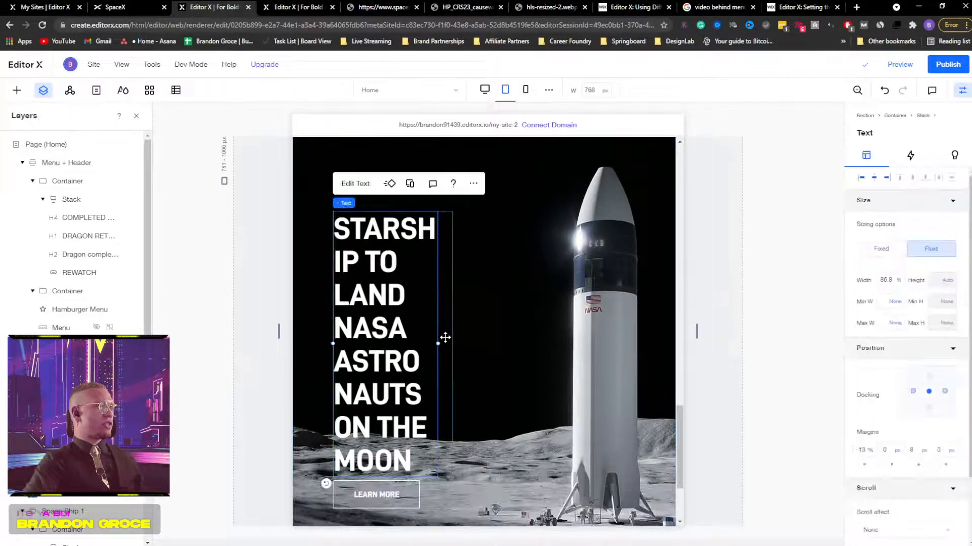
{"action": "left_click", "coordinate": [445, 331]}
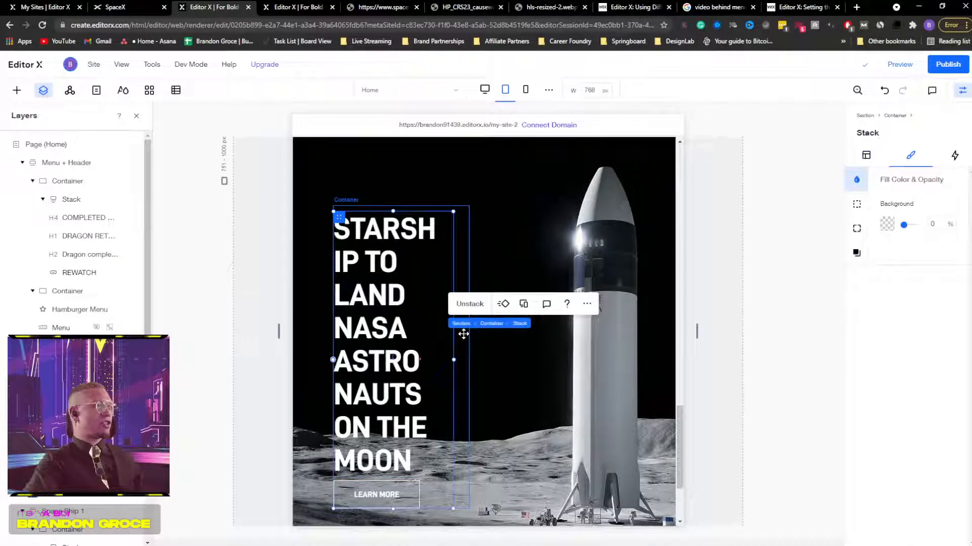
{"action": "left_click", "coordinate": [462, 334]}
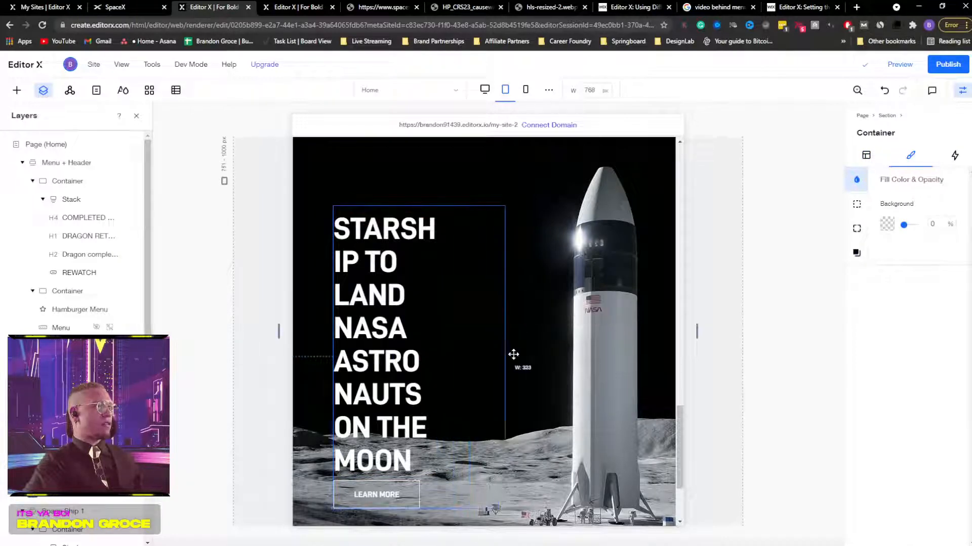
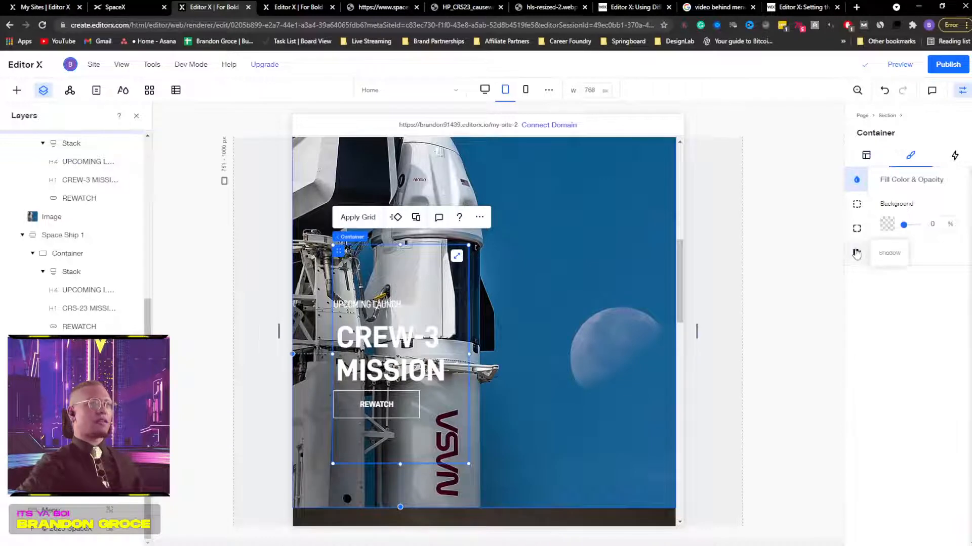
Step: Try a shadow at 100% opacity on the container around the CREW-3 MISSION text
{"action": "left_click", "coordinate": [856, 253]}
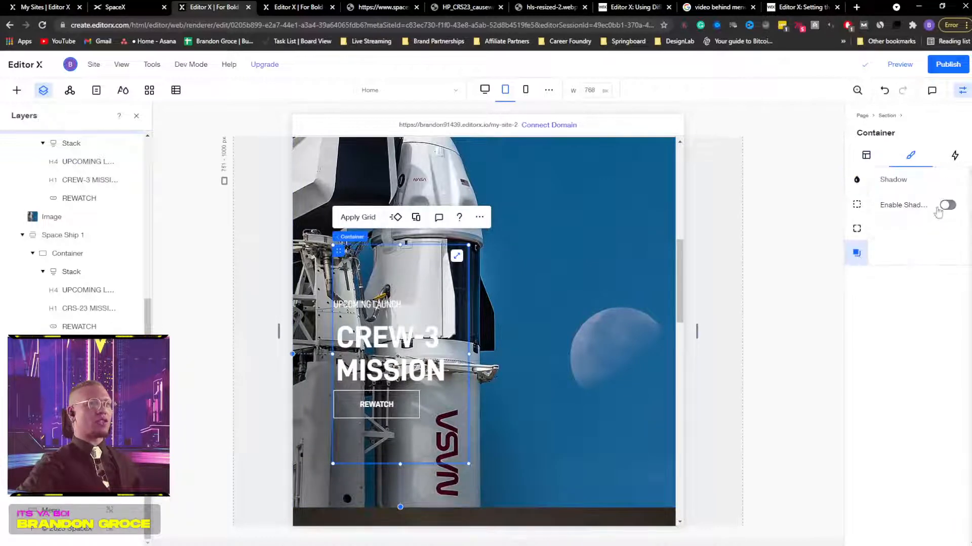
{"action": "left_click", "coordinate": [946, 206]}
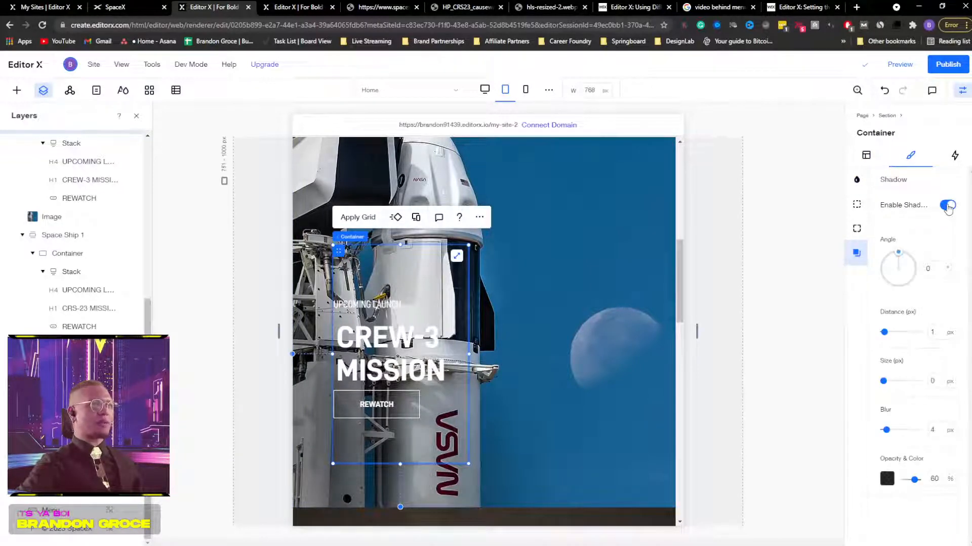
{"action": "left_click", "coordinate": [947, 206]}
{"action": "left_click", "coordinate": [945, 209]}
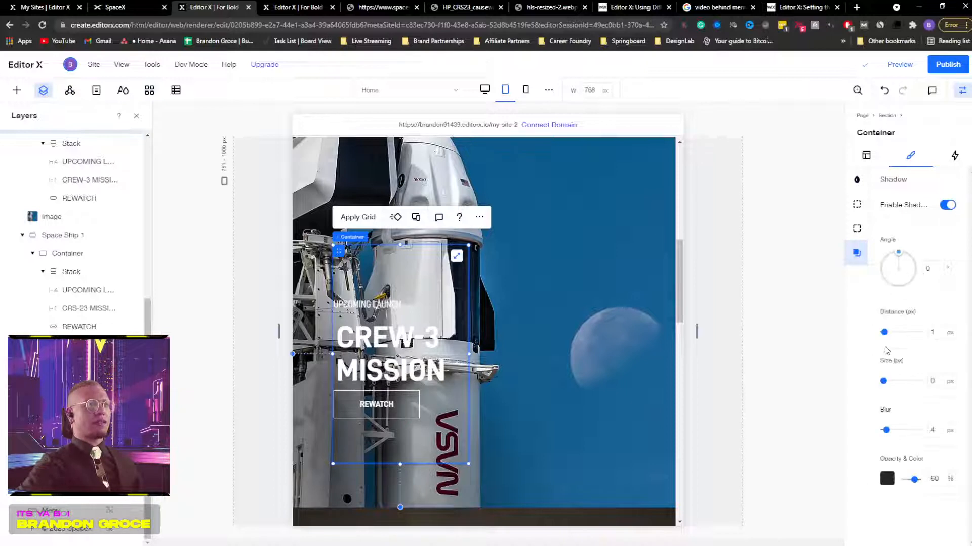
{"action": "left_click_drag", "start_coordinate": [914, 480], "coordinate": [923, 485]}
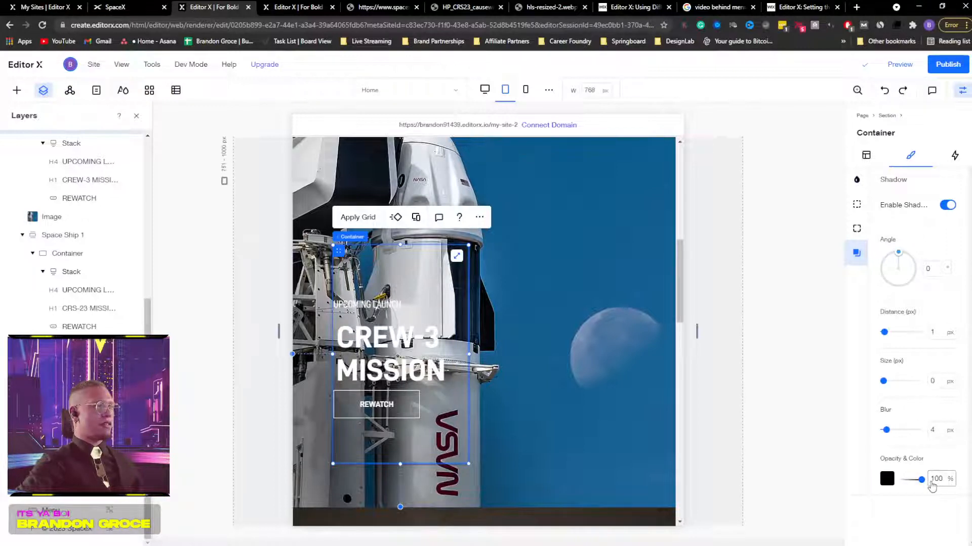
{"action": "left_click", "coordinate": [943, 206]}
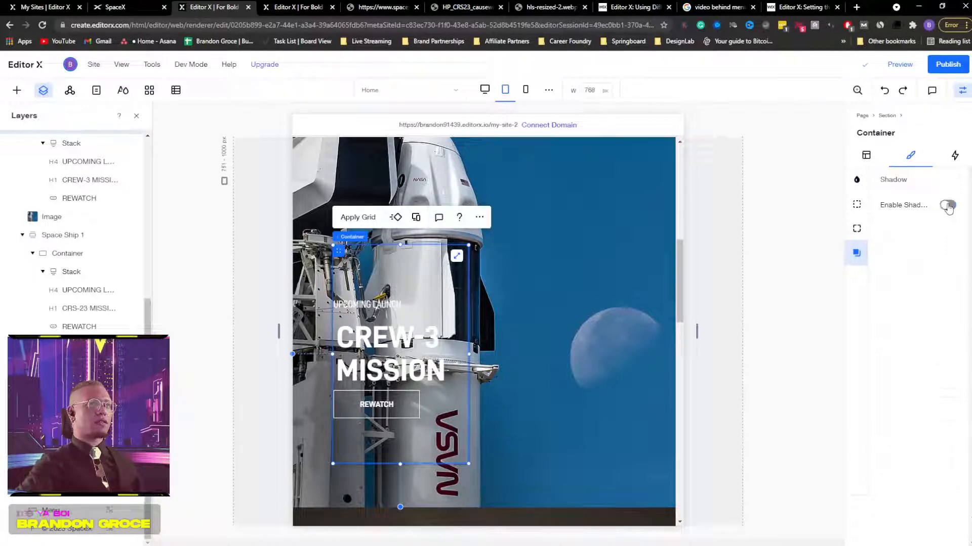
Step: Examine the layout and text settings of the CREW-3 MISSION heading and its UPCOMING LAUNCH label for a shadow option
{"action": "left_click", "coordinate": [377, 334]}
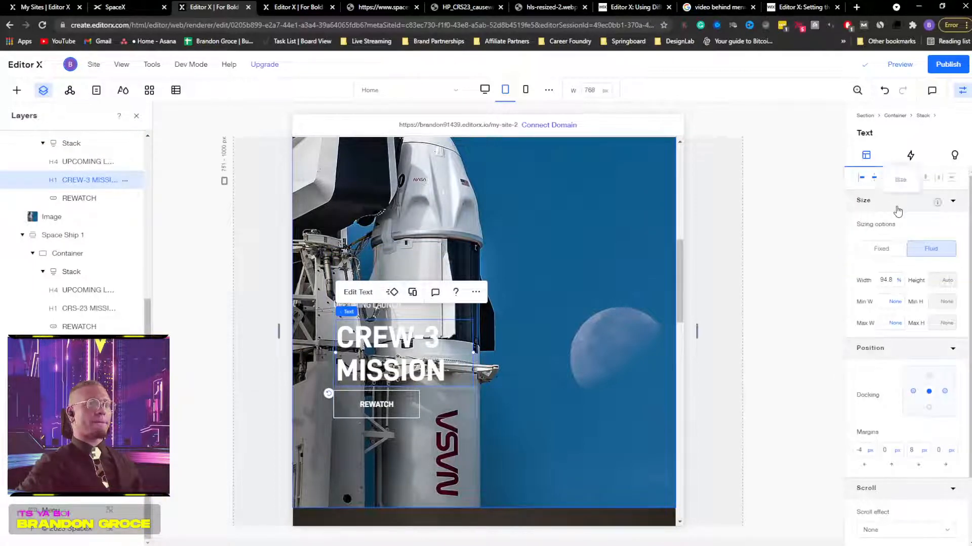
{"action": "scroll", "coordinate": [897, 210], "scroll_direction": "down", "scroll_amount": 2}
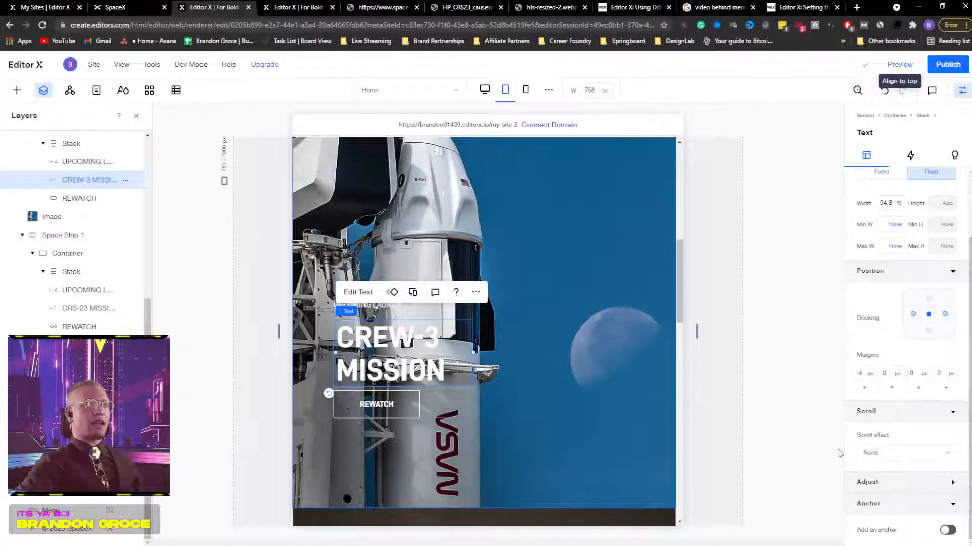
{"action": "left_click", "coordinate": [904, 412]}
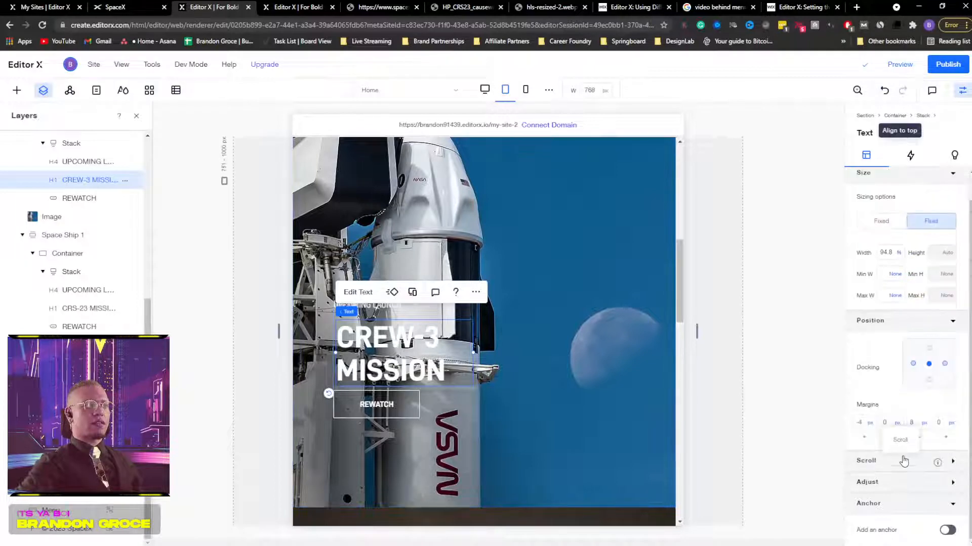
{"action": "scroll", "coordinate": [887, 208], "scroll_direction": "up", "scroll_amount": 1}
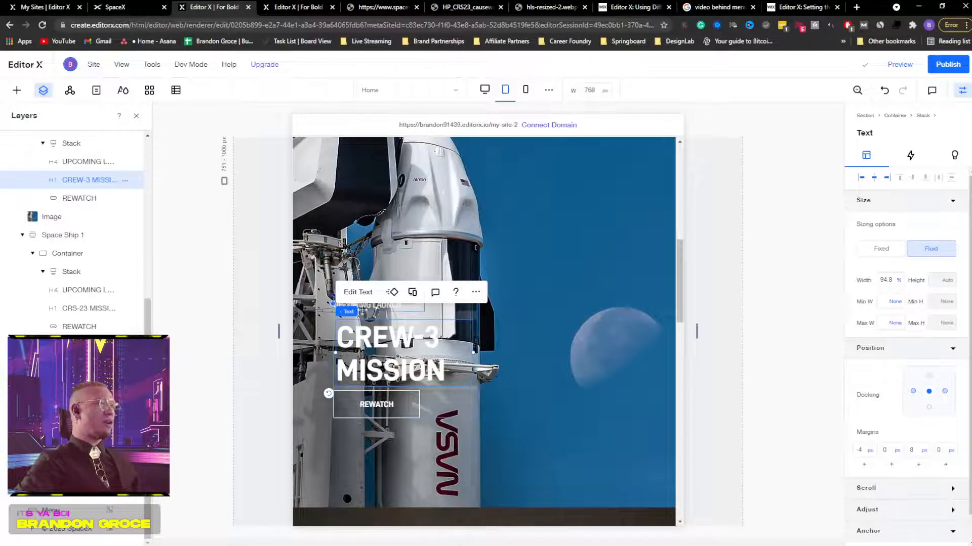
{"action": "left_click", "coordinate": [370, 305]}
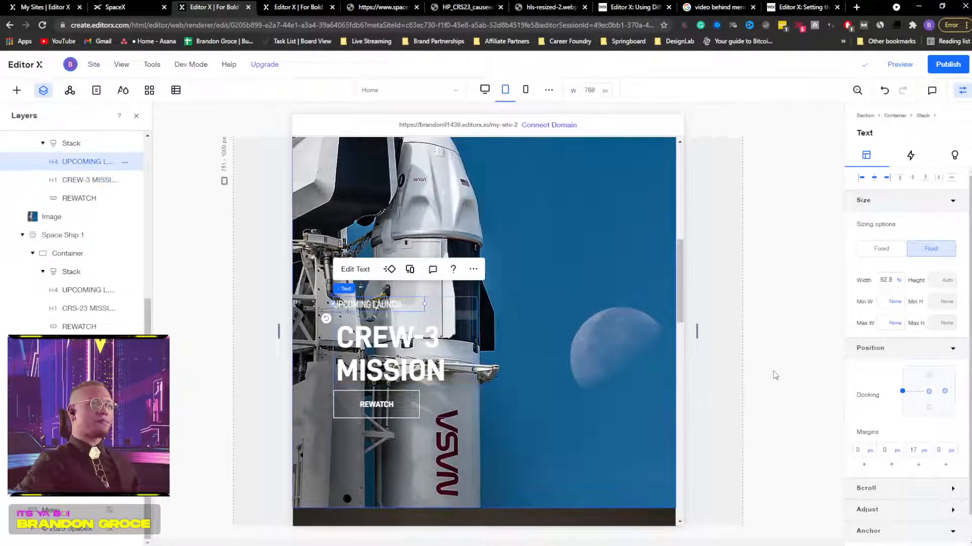
{"action": "scroll", "coordinate": [772, 374], "scroll_direction": "down", "scroll_amount": 5}
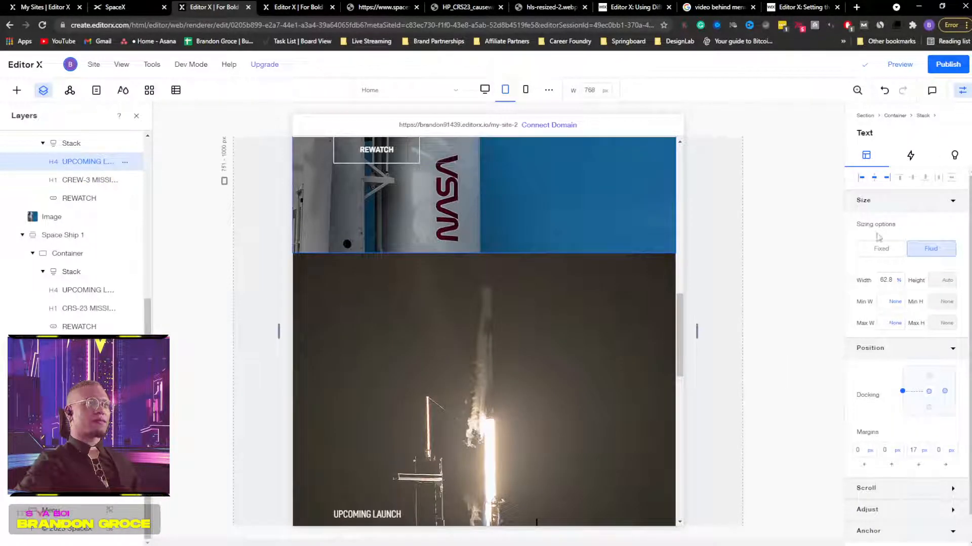
{"action": "scroll", "coordinate": [536, 203], "scroll_direction": "up", "scroll_amount": 8}
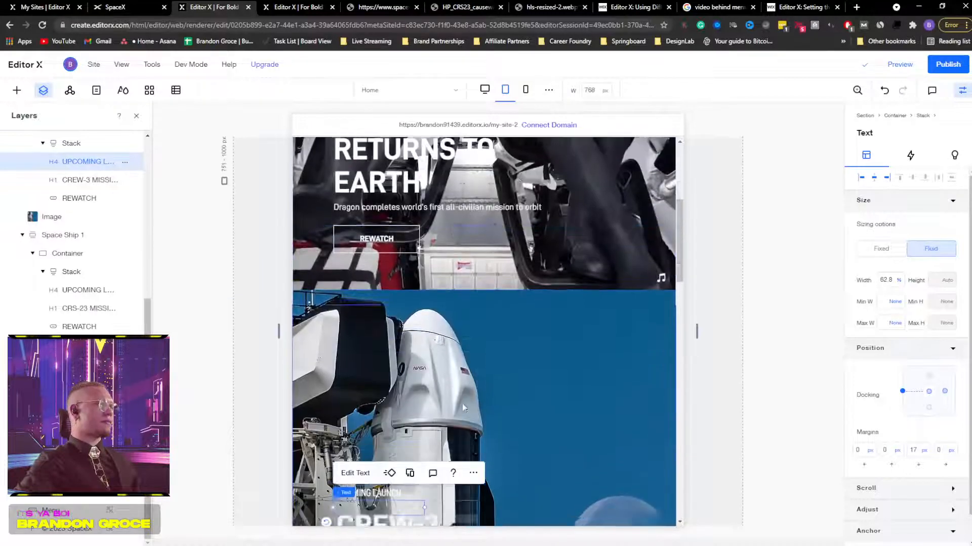
{"action": "scroll", "coordinate": [463, 408], "scroll_direction": "down", "scroll_amount": 3}
{"action": "left_click", "coordinate": [353, 323]}
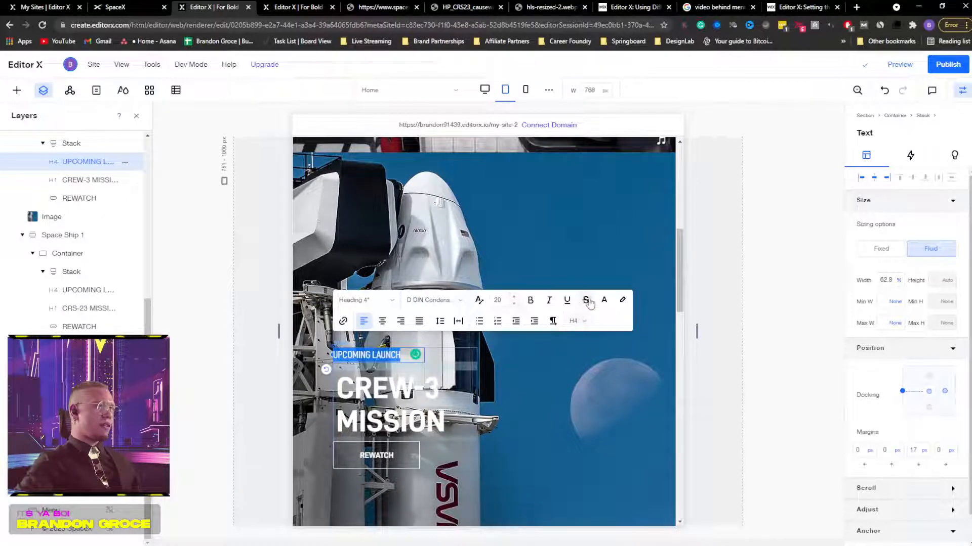
{"action": "left_click", "coordinate": [792, 215]}
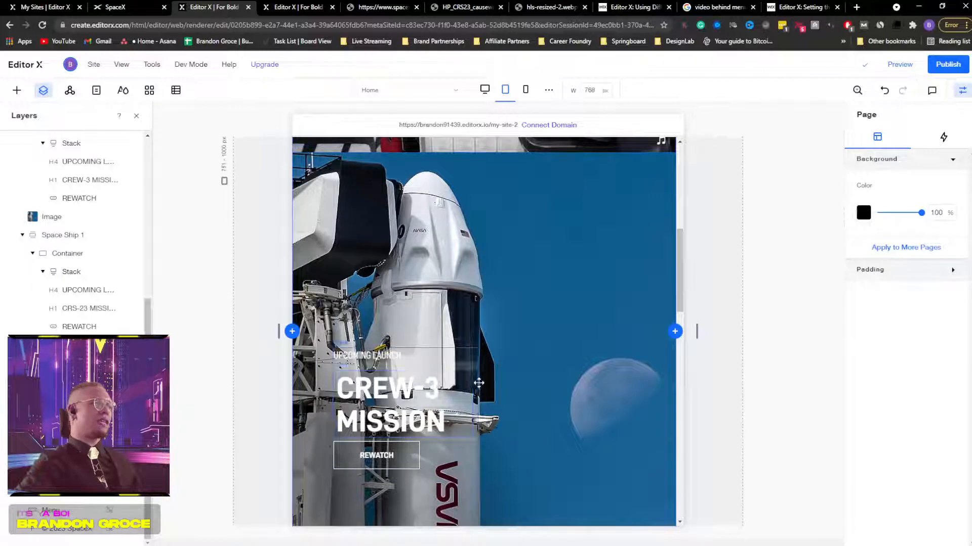
Step: Try a shadow at 100% opacity on the stack holding the CREW-3 MISSION text
{"action": "left_click", "coordinate": [466, 359]}
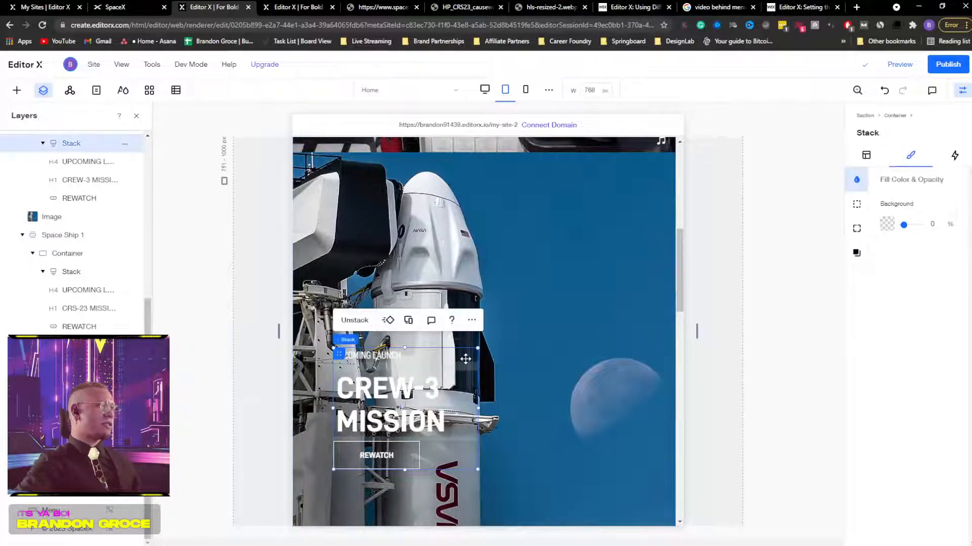
{"action": "left_click", "coordinate": [857, 254]}
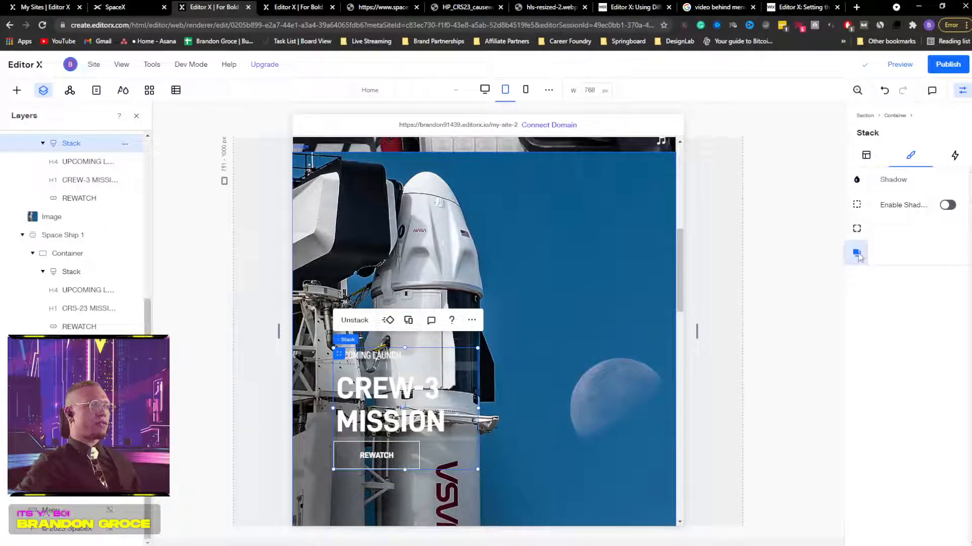
{"action": "left_click", "coordinate": [946, 206]}
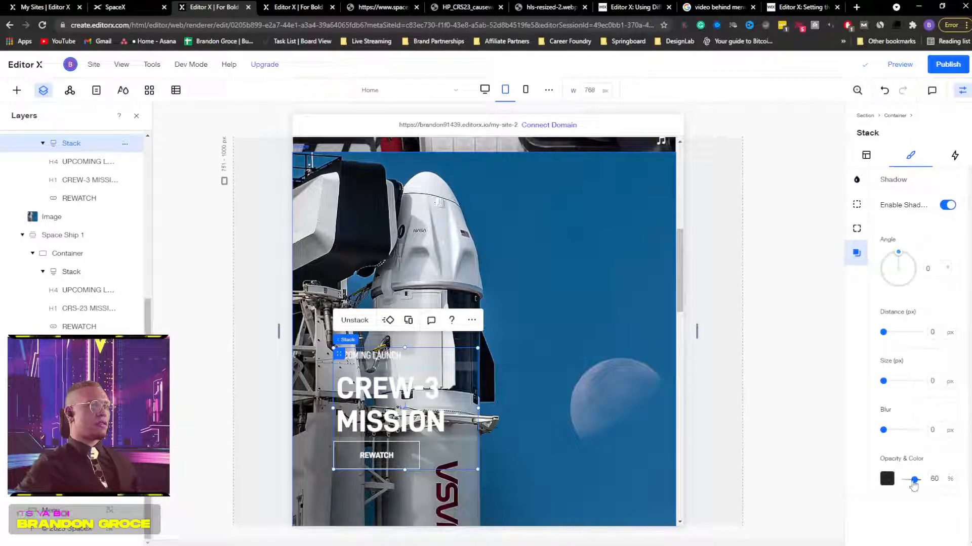
{"action": "mouse_move", "coordinate": [914, 486]}
{"action": "left_mouse_down"}
{"action": "mouse_move", "coordinate": [902, 485]}
{"action": "mouse_move", "coordinate": [922, 485]}
{"action": "left_mouse_up"}
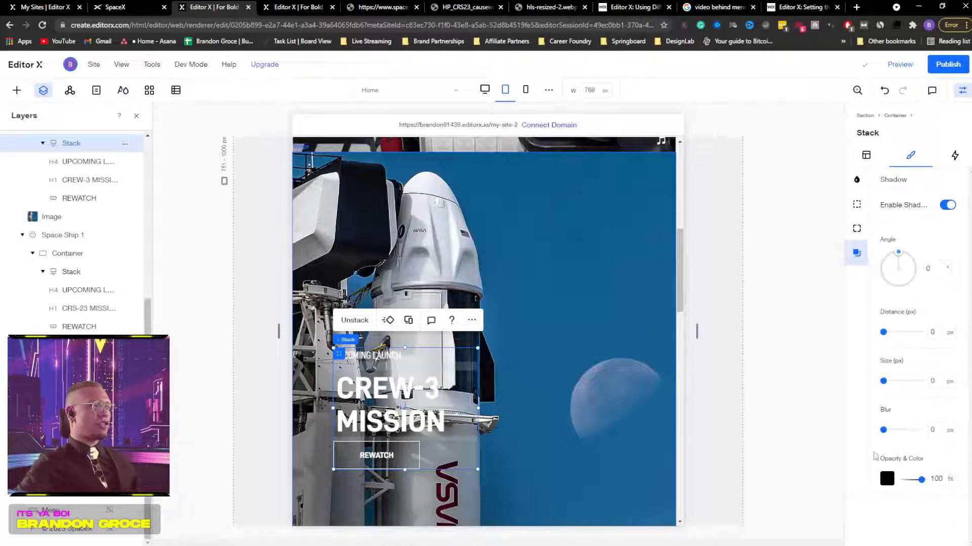
{"action": "left_click", "coordinate": [805, 348]}
{"action": "scroll", "coordinate": [586, 241], "scroll_direction": "down", "scroll_amount": 3}
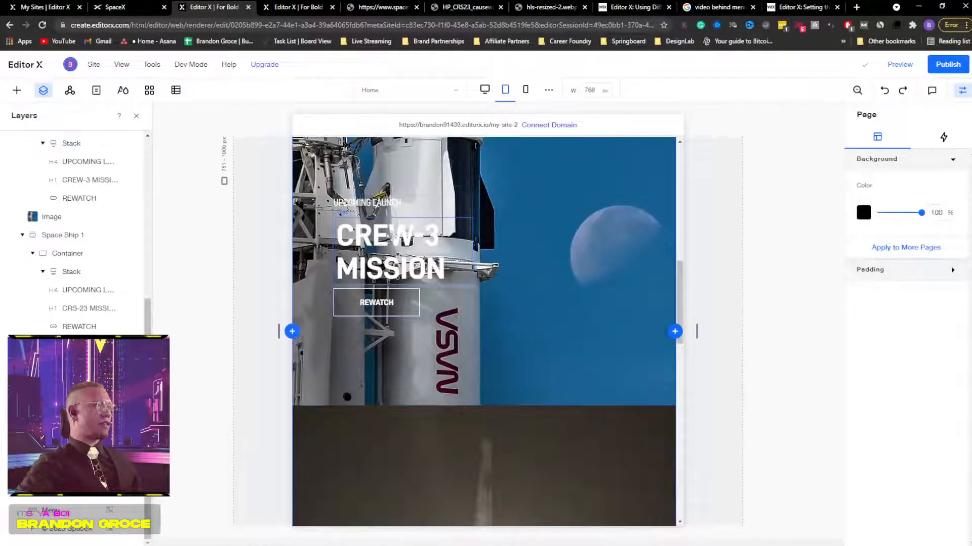
Step: Try shifting the focal point of the CREW-3 MISSION background image onto the moon and just below it
{"action": "left_click", "coordinate": [431, 209]}
{"action": "scroll", "coordinate": [543, 233], "scroll_direction": "up", "scroll_amount": 5}
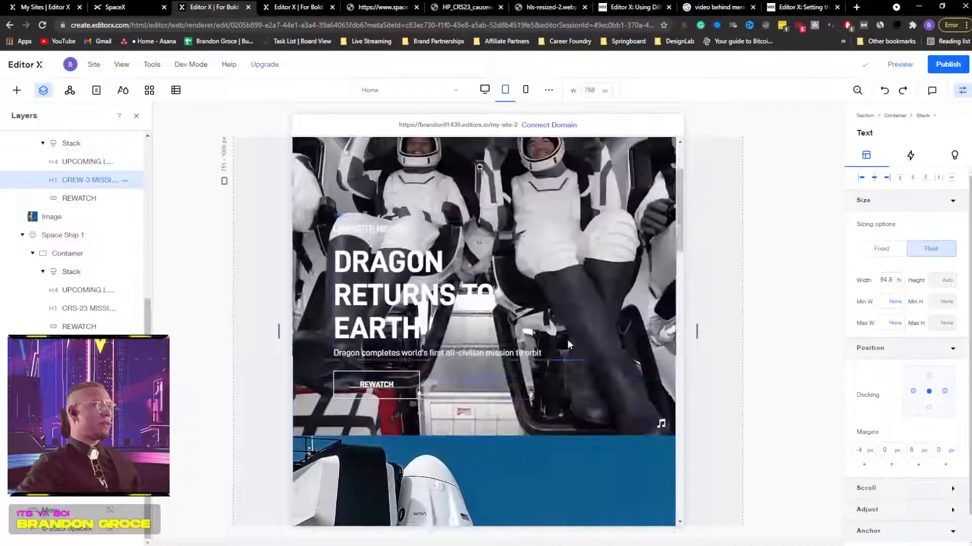
{"action": "left_click", "coordinate": [570, 402]}
{"action": "scroll", "coordinate": [560, 349], "scroll_direction": "down", "scroll_amount": 3}
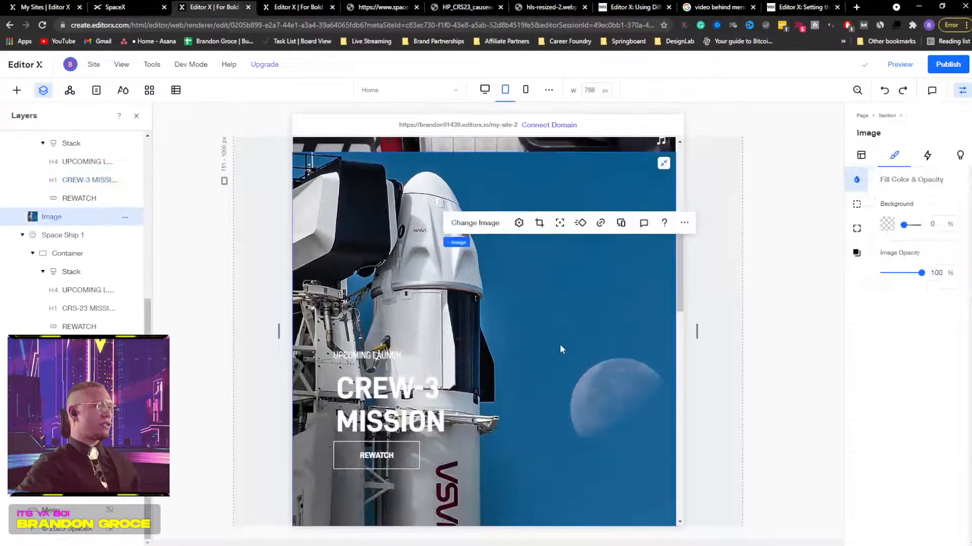
{"action": "left_click", "coordinate": [560, 224]}
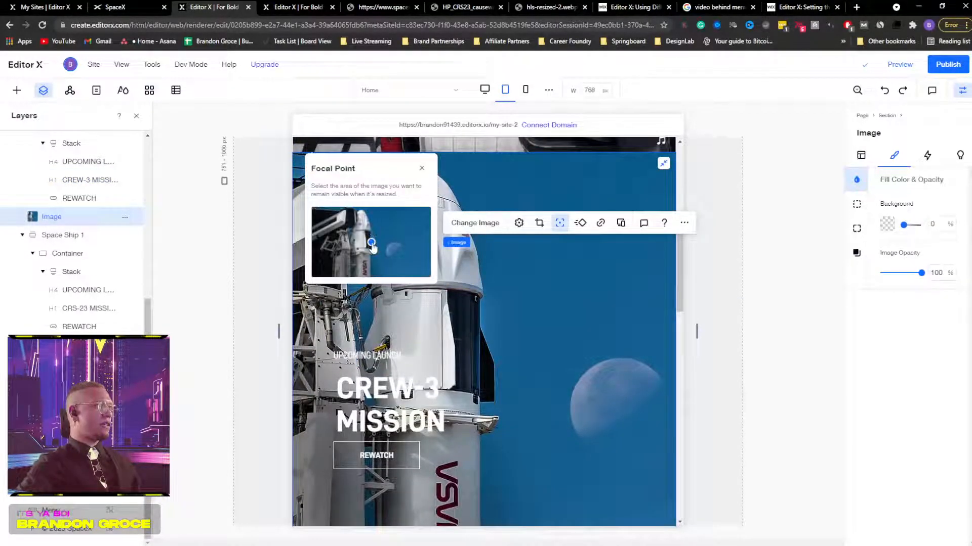
{"action": "left_click", "coordinate": [398, 246]}
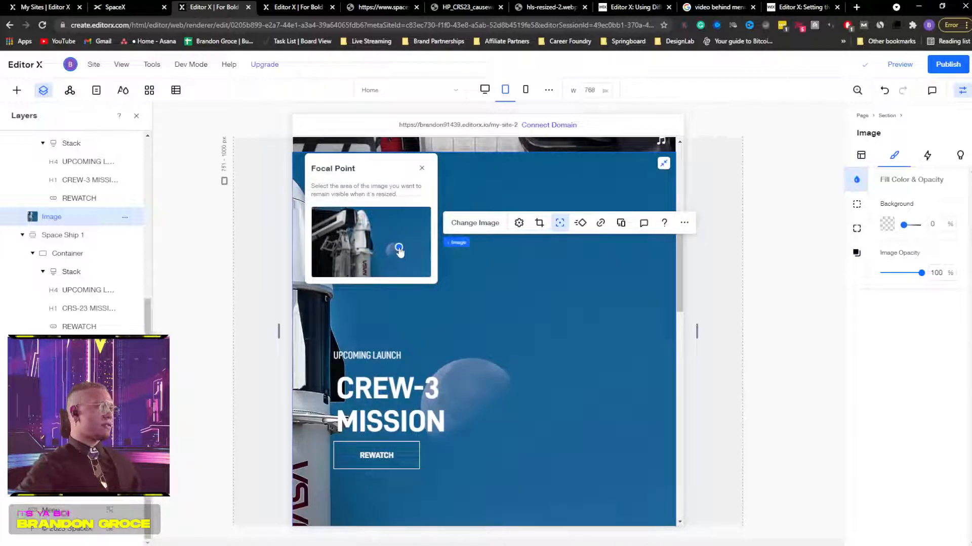
{"action": "mouse_move", "coordinate": [399, 252]}
{"action": "left_mouse_down"}
{"action": "mouse_move", "coordinate": [412, 243]}
{"action": "mouse_move", "coordinate": [405, 259]}
{"action": "left_mouse_up"}
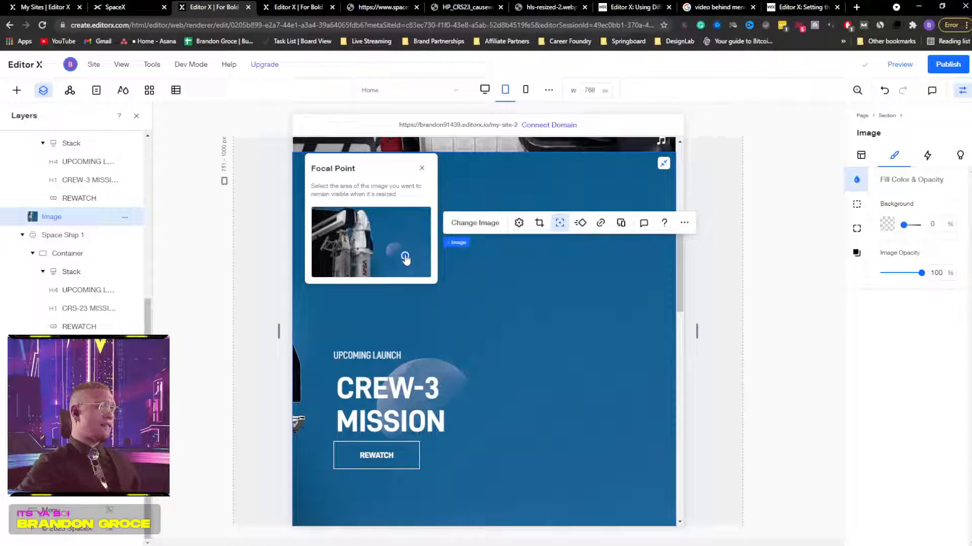
Step: Try the CREW-3 image's focal point on the dark launch tower area in the lower left of the picture
{"action": "left_click_drag", "start_coordinate": [405, 258], "coordinate": [353, 250]}
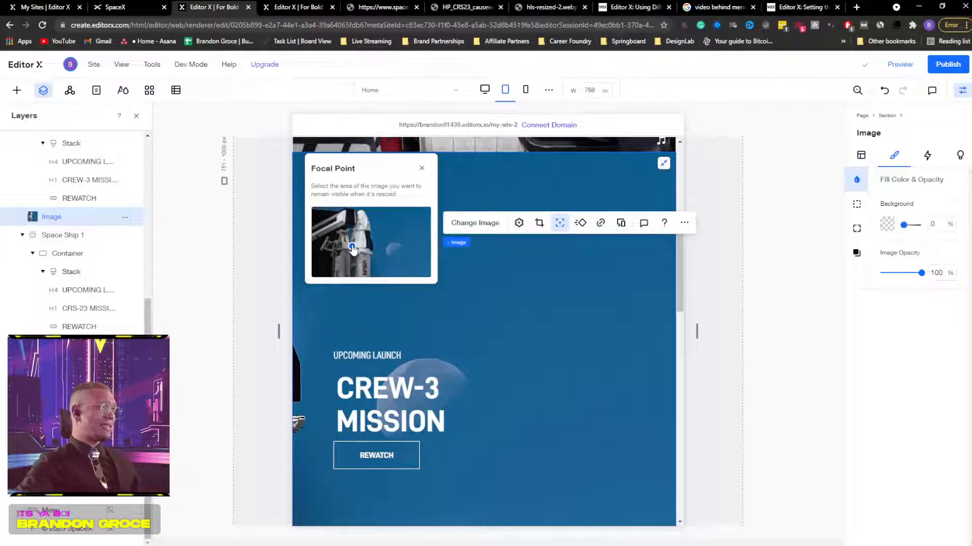
{"action": "left_click_drag", "start_coordinate": [353, 244], "coordinate": [332, 261]}
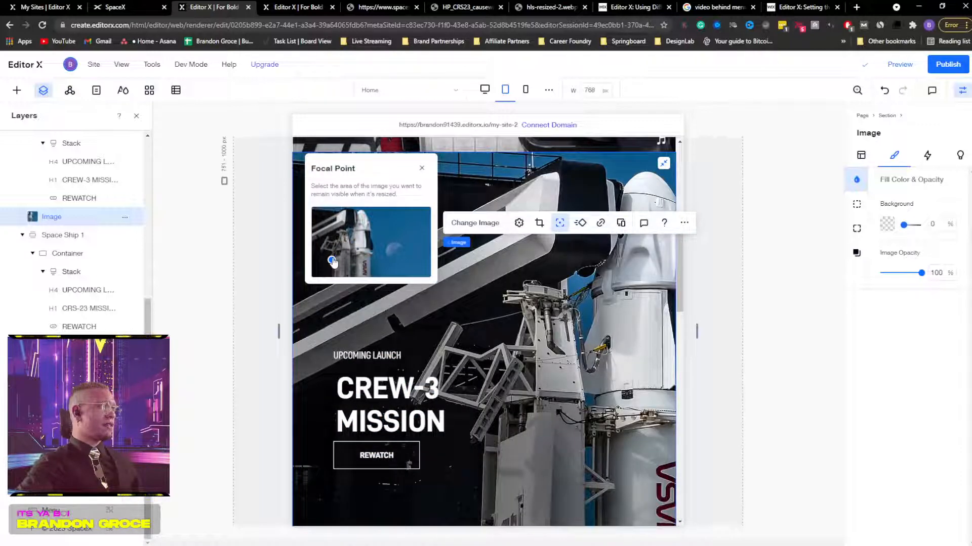
{"action": "mouse_move", "coordinate": [332, 262]}
{"action": "left_mouse_down"}
{"action": "mouse_move", "coordinate": [343, 247]}
{"action": "mouse_move", "coordinate": [342, 263]}
{"action": "left_mouse_up"}
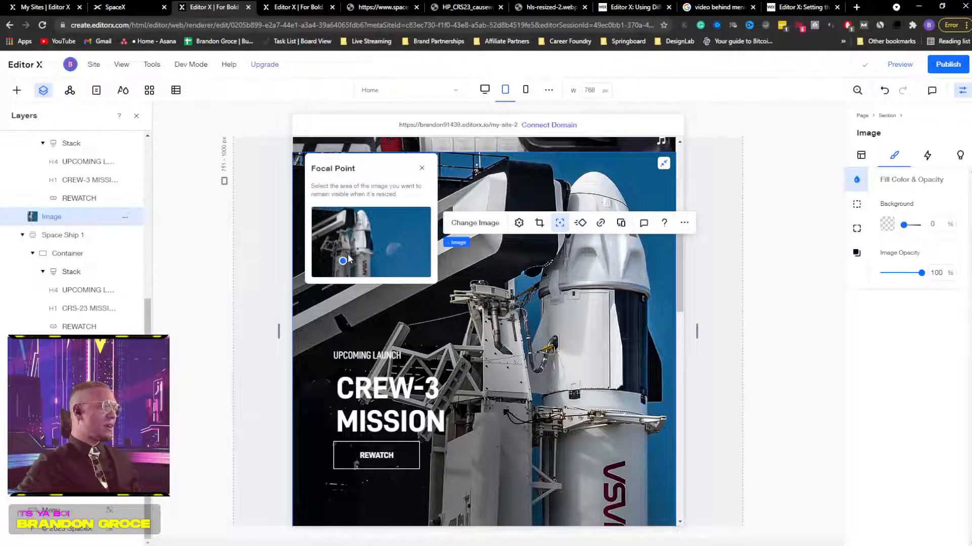
{"action": "left_click_drag", "start_coordinate": [344, 265], "coordinate": [340, 268]}
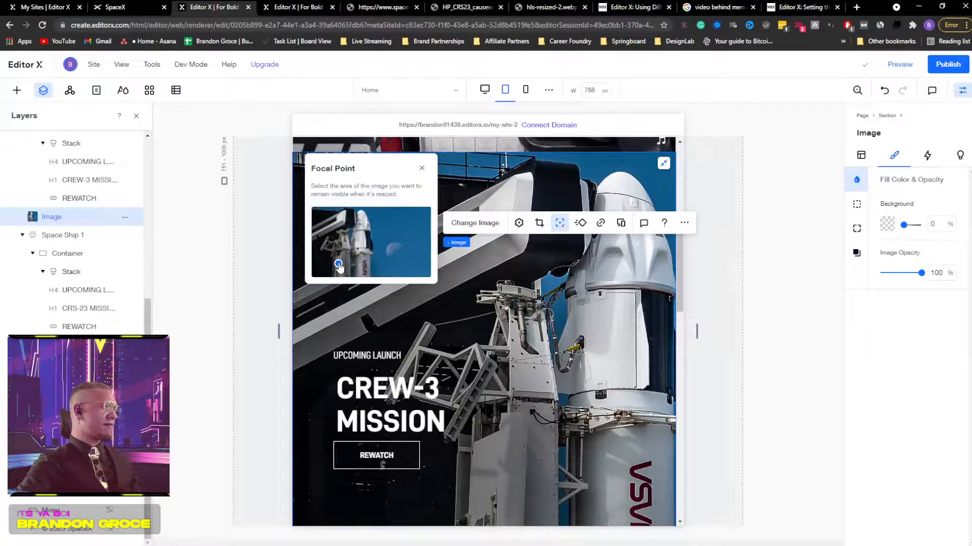
{"action": "mouse_move", "coordinate": [339, 267]}
{"action": "left_mouse_down"}
{"action": "mouse_move", "coordinate": [328, 273]}
{"action": "mouse_move", "coordinate": [363, 254]}
{"action": "mouse_move", "coordinate": [333, 249]}
{"action": "left_mouse_up"}
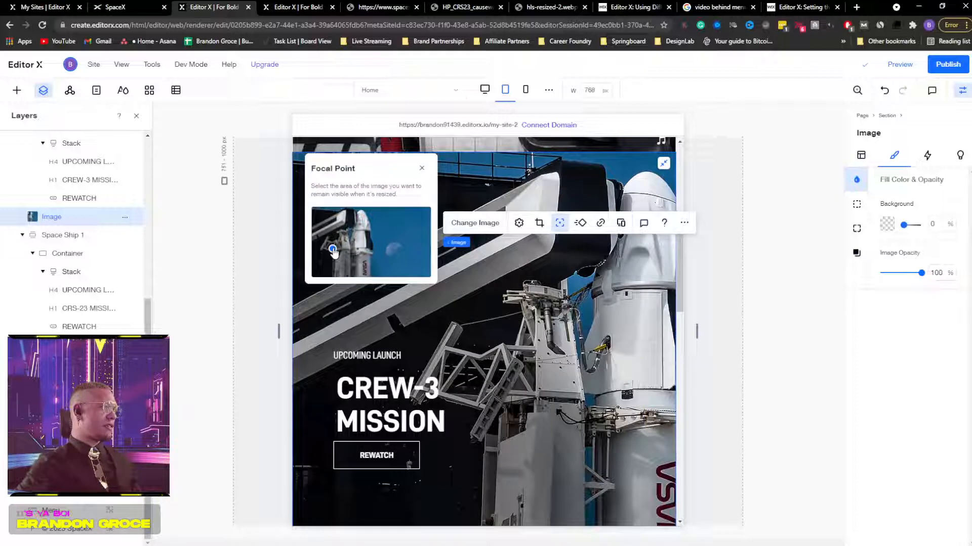
{"action": "left_click_drag", "start_coordinate": [333, 250], "coordinate": [334, 272]}
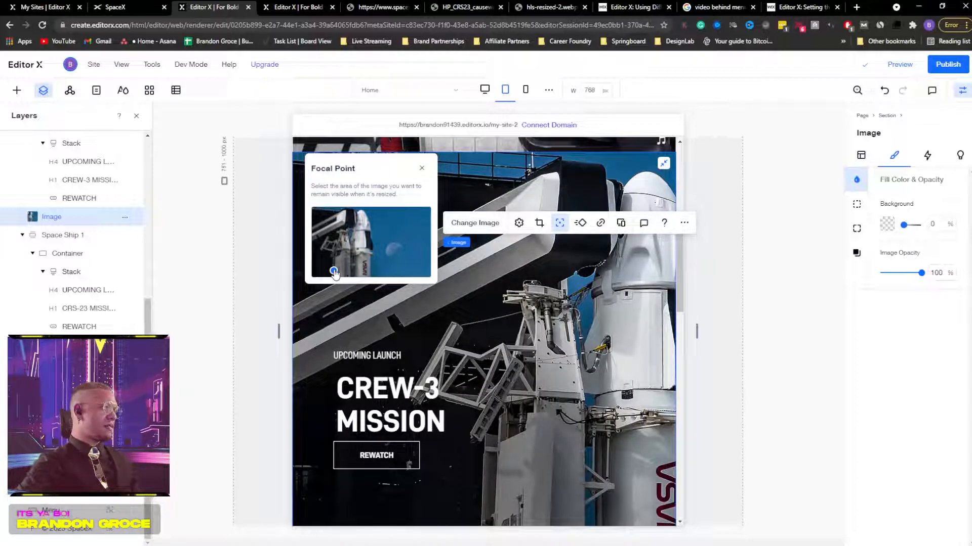
{"action": "left_click", "coordinate": [421, 168]}
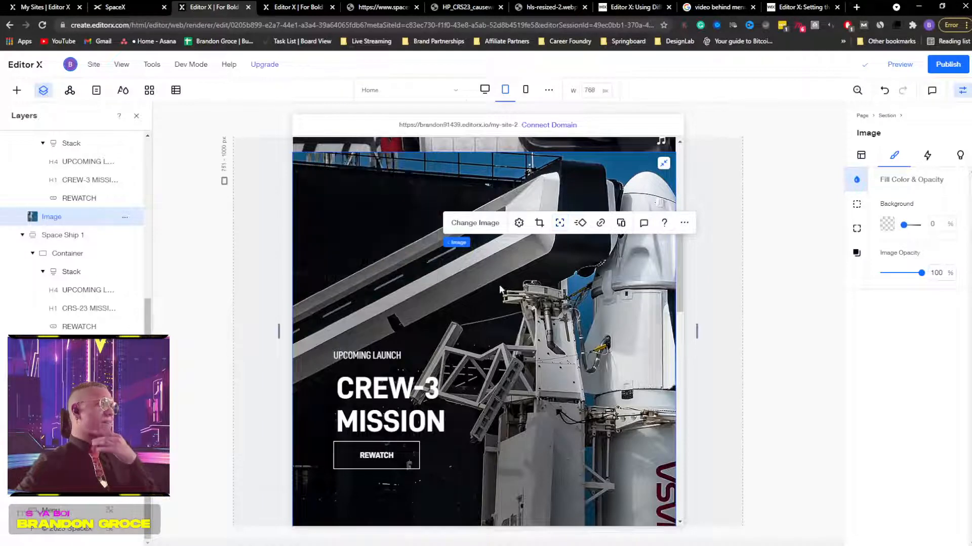
Step: Set the CREW-3 image's focal point right of and slightly below the moon, so only sky and moon sit behind the text
{"action": "scroll", "coordinate": [587, 375], "scroll_direction": "down", "scroll_amount": 2}
{"action": "scroll", "coordinate": [586, 369], "scroll_direction": "down", "scroll_amount": 2}
{"action": "scroll", "coordinate": [582, 354], "scroll_direction": "up", "scroll_amount": 4}
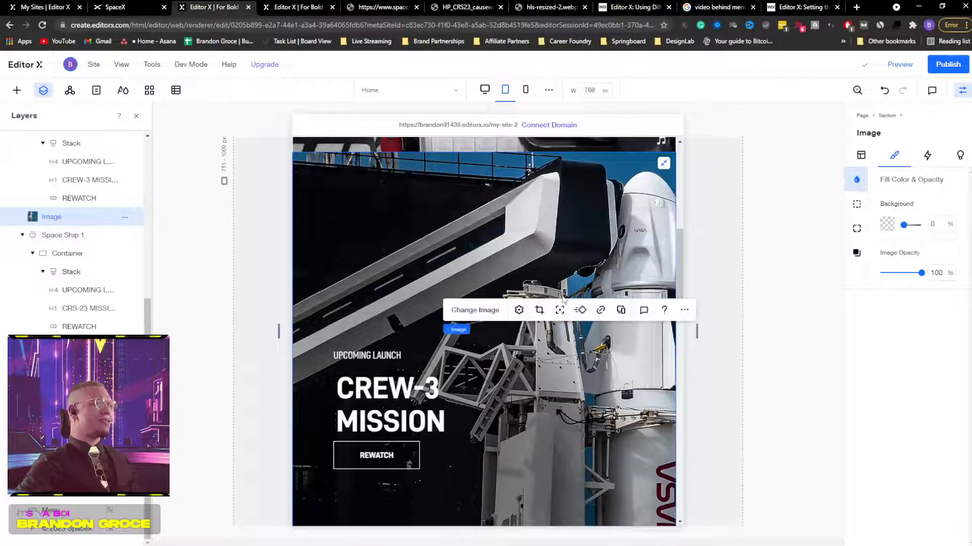
{"action": "left_click", "coordinate": [559, 310]}
{"action": "mouse_move", "coordinate": [324, 271]}
{"action": "left_mouse_down"}
{"action": "mouse_move", "coordinate": [354, 272]}
{"action": "mouse_move", "coordinate": [346, 269]}
{"action": "left_mouse_up"}
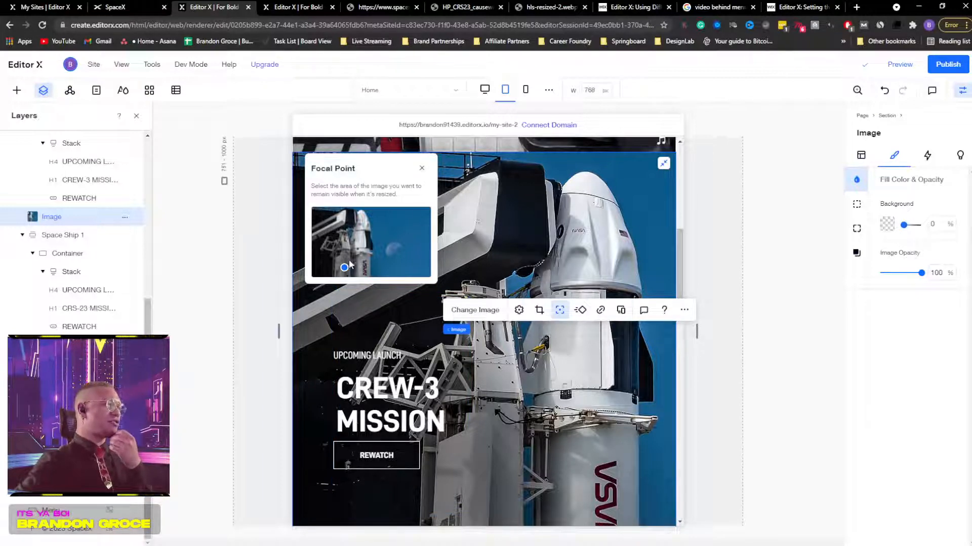
{"action": "left_click_drag", "start_coordinate": [350, 264], "coordinate": [413, 258]}
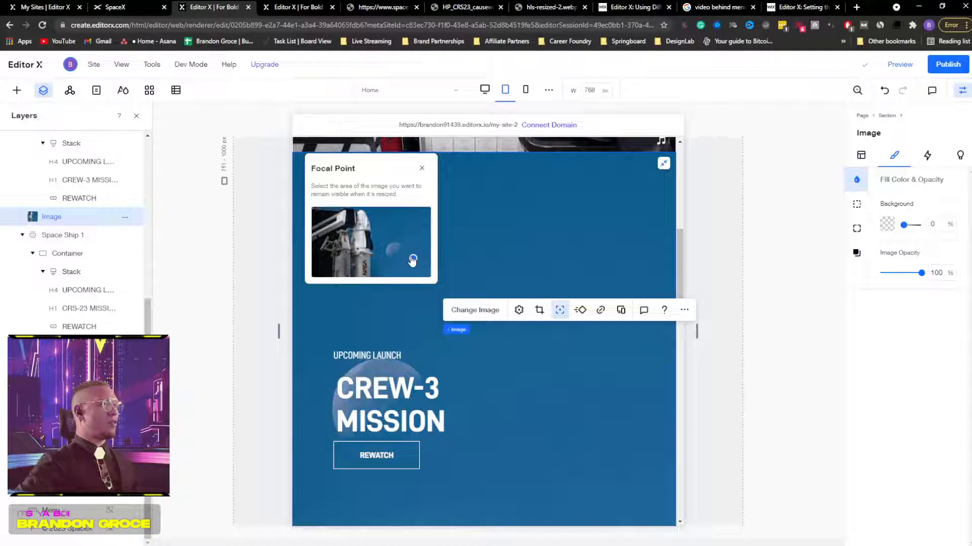
{"action": "left_click", "coordinate": [422, 170]}
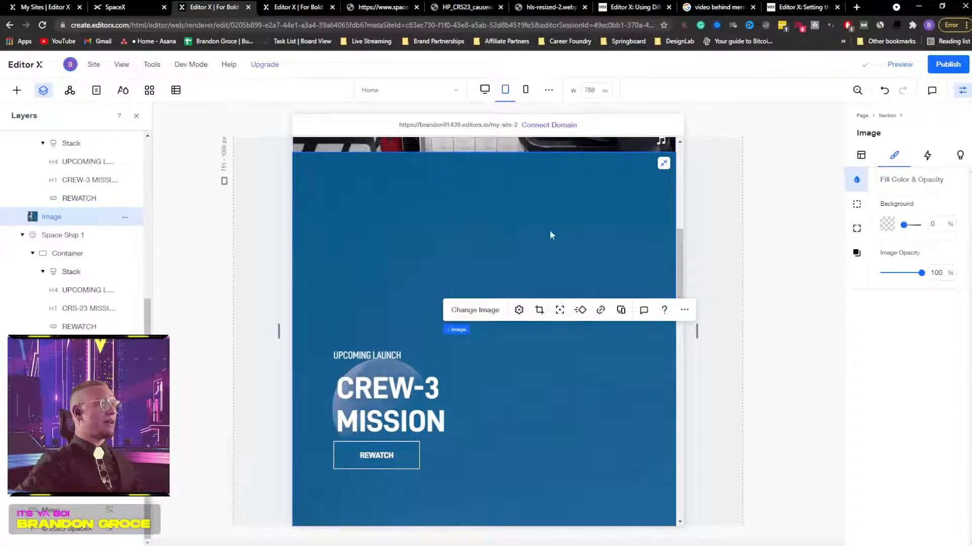
Step: Try a pattern overlay on the hero video box behind the DRAGON RETURNS TO EARTH heading
{"action": "scroll", "coordinate": [549, 230], "scroll_direction": "up", "scroll_amount": 5}
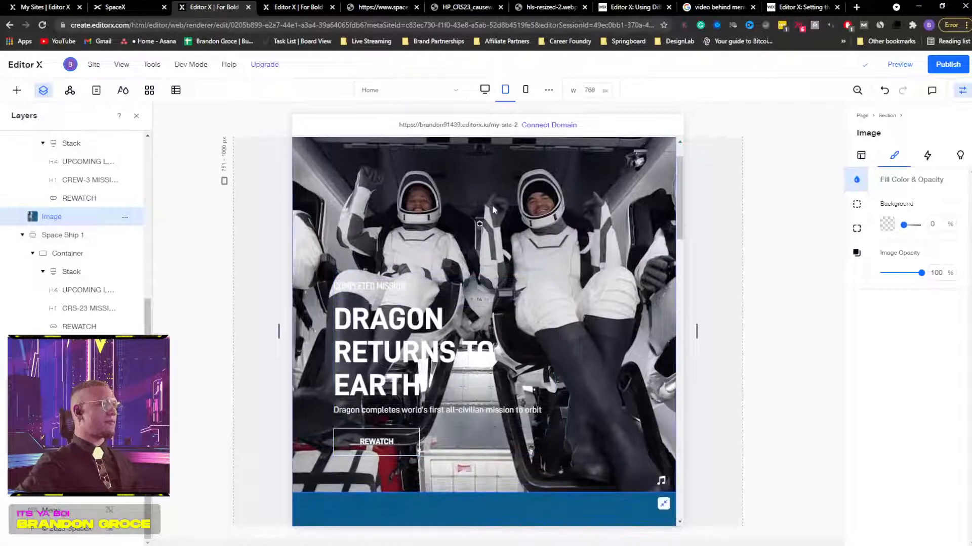
{"action": "left_click", "coordinate": [494, 210]}
{"action": "scroll", "coordinate": [499, 217], "scroll_direction": "up", "scroll_amount": 1}
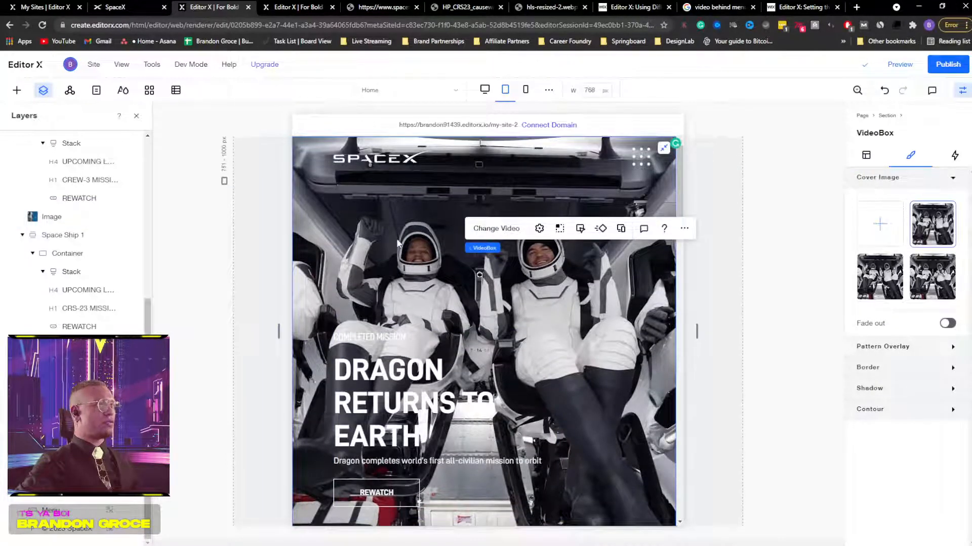
{"action": "scroll", "coordinate": [396, 238], "scroll_direction": "down", "scroll_amount": 1}
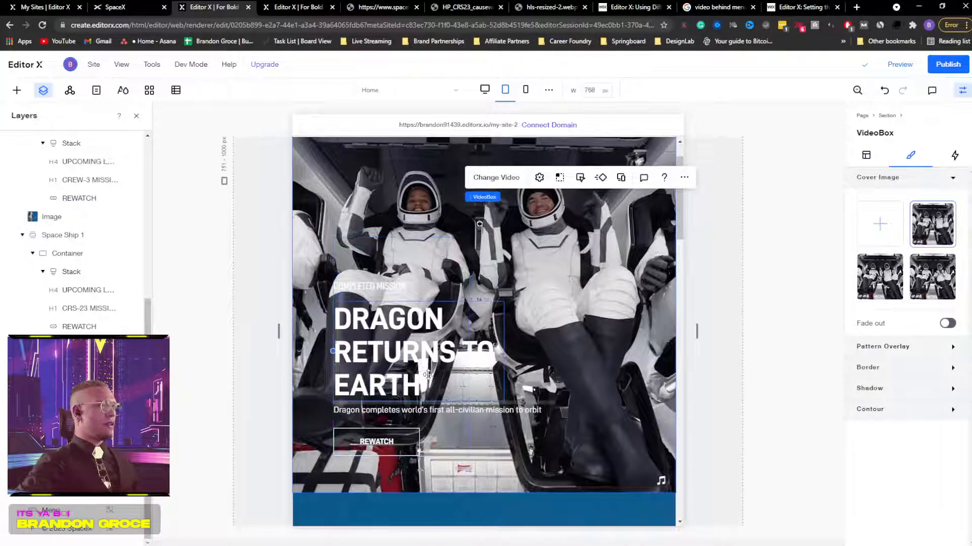
{"action": "left_click", "coordinate": [429, 373]}
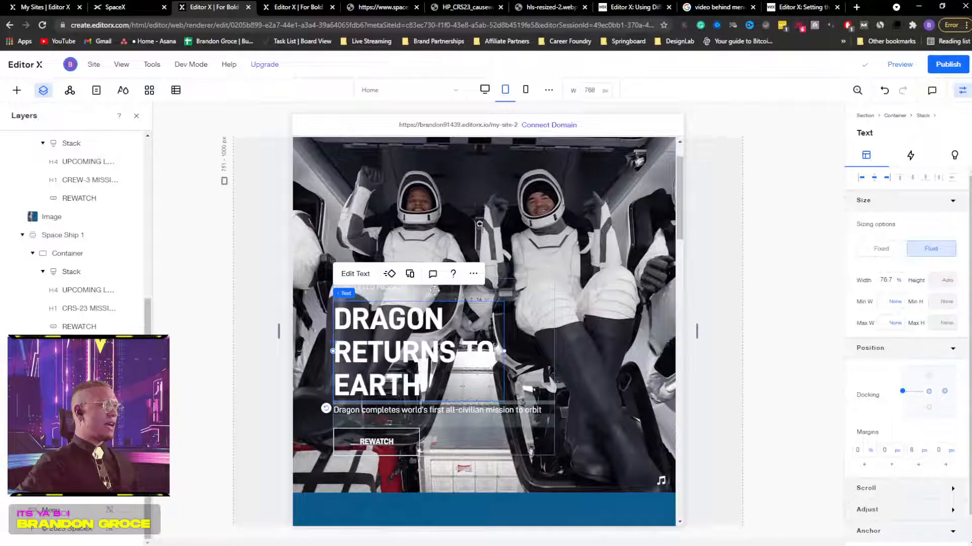
{"action": "left_click", "coordinate": [384, 204]}
{"action": "scroll", "coordinate": [577, 263], "scroll_direction": "up", "scroll_amount": 1}
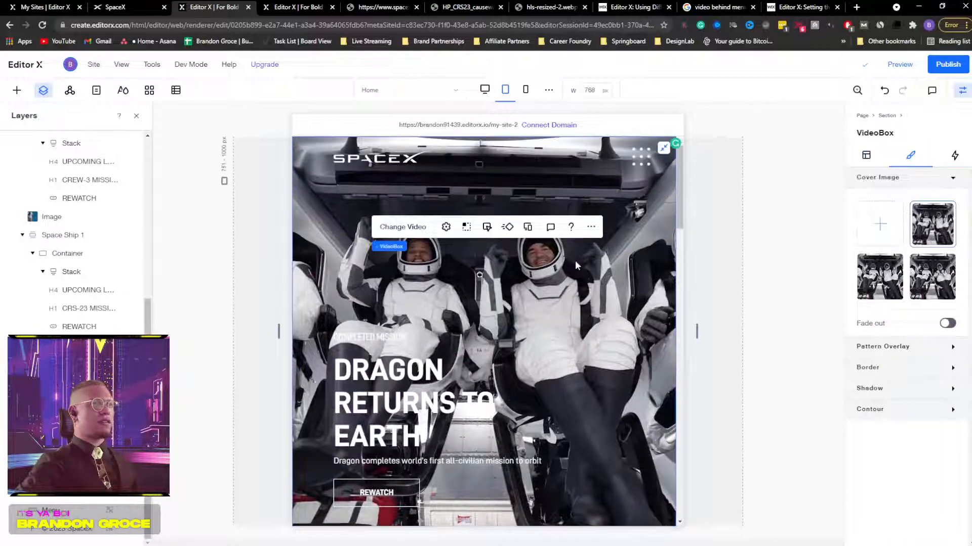
{"action": "left_click", "coordinate": [911, 349]}
{"action": "left_click", "coordinate": [945, 371]}
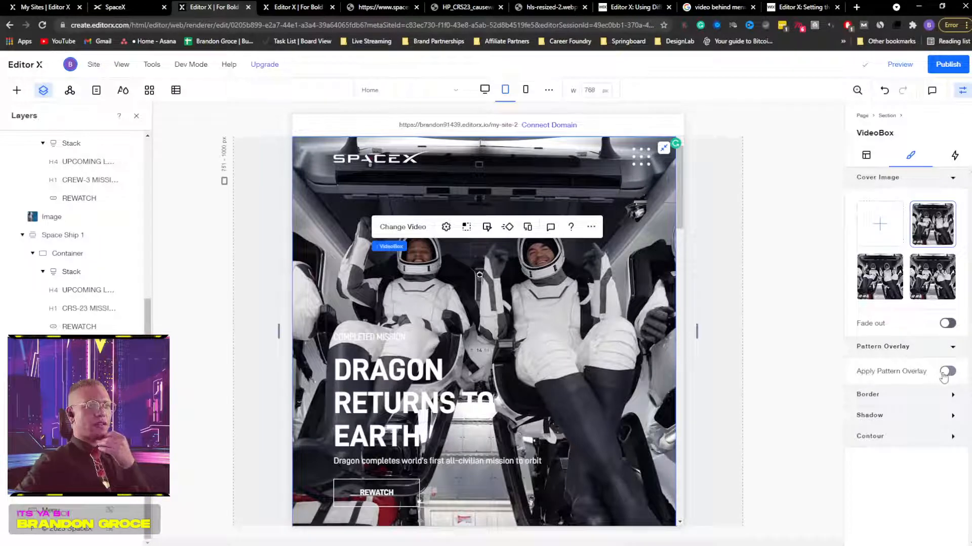
{"action": "scroll", "coordinate": [897, 416], "scroll_direction": "down", "scroll_amount": 2}
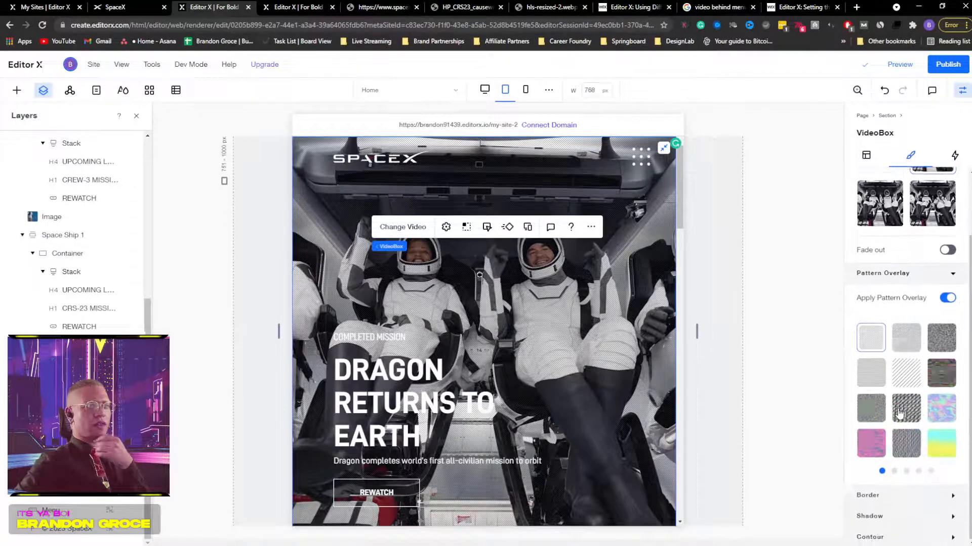
{"action": "left_click", "coordinate": [947, 297]}
Step: Try the Fade out option for the hero video box's cover image
{"action": "left_click", "coordinate": [948, 324]}
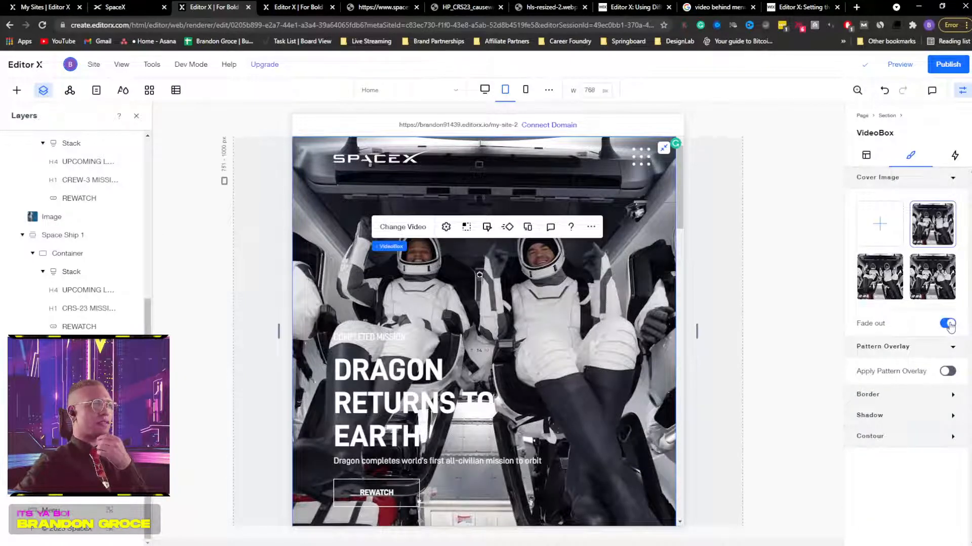
{"action": "left_click", "coordinate": [948, 324]}
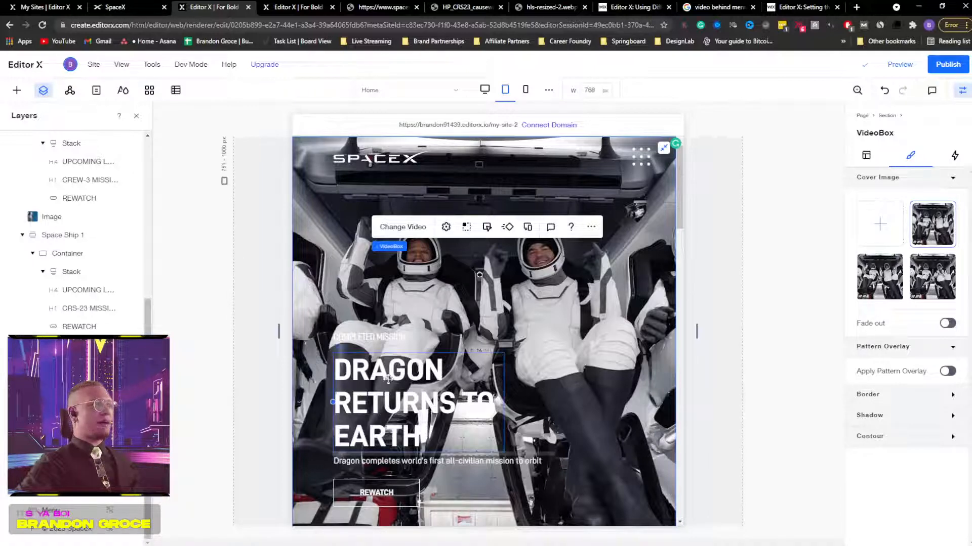
{"action": "scroll", "coordinate": [559, 289], "scroll_direction": "down", "scroll_amount": 6}
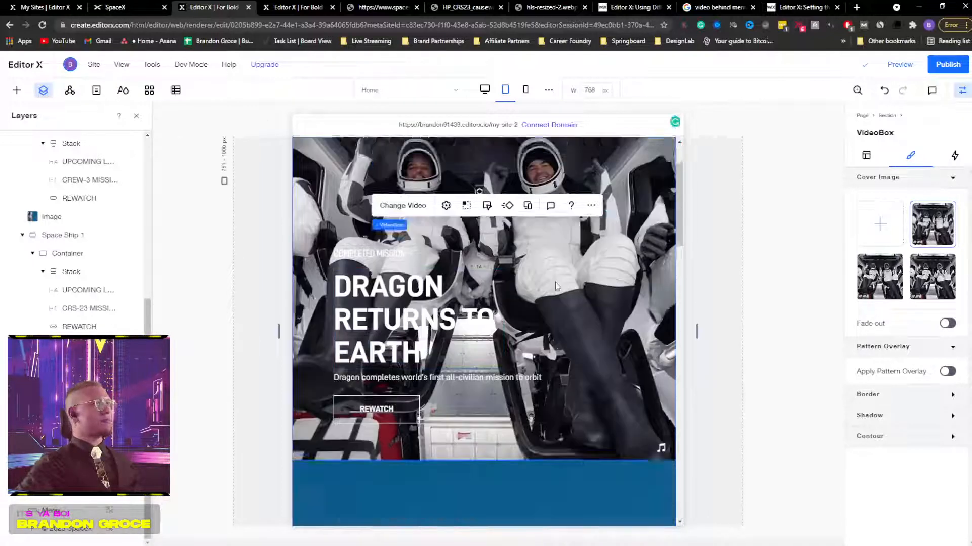
{"action": "left_click", "coordinate": [946, 324]}
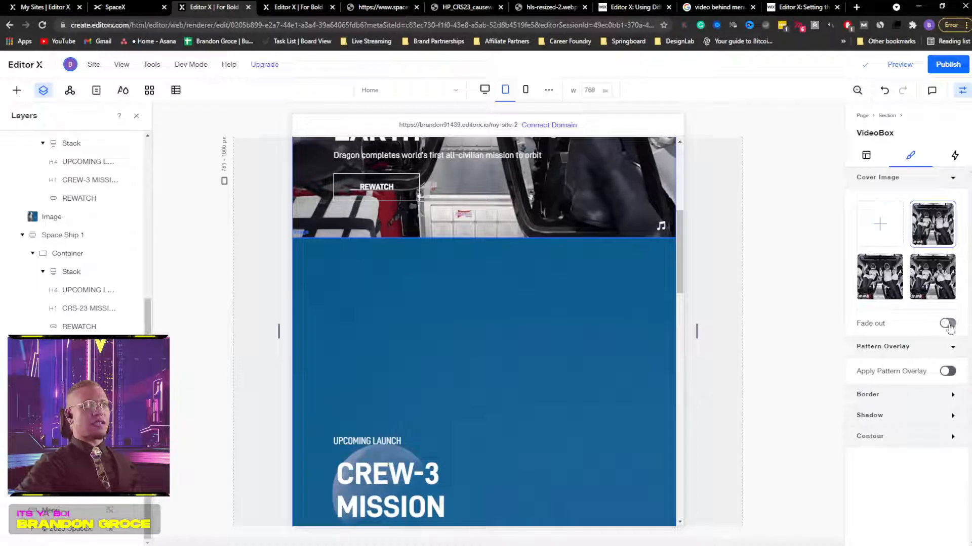
{"action": "left_click", "coordinate": [948, 325]}
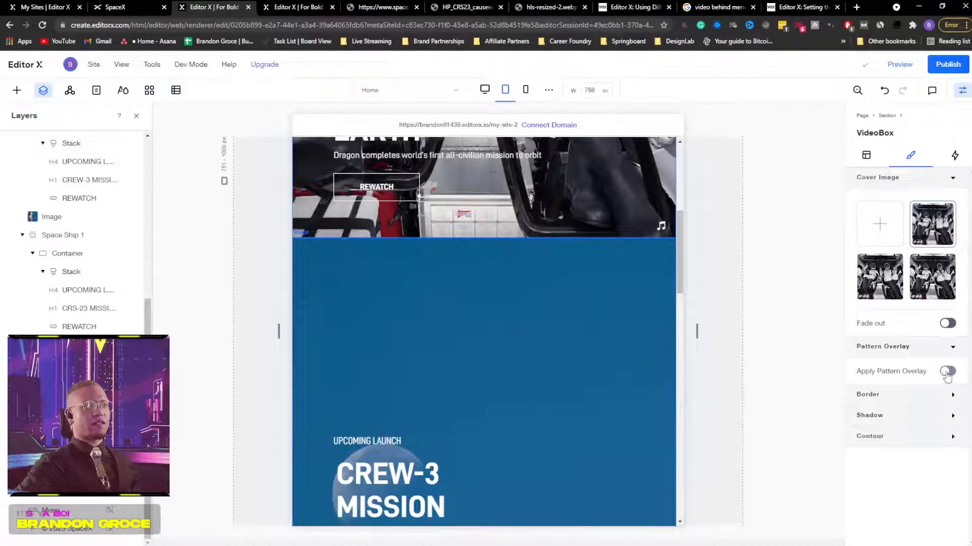
Step: Try the pattern overlay option on the hero video box and look through its pages of patterns
{"action": "left_click", "coordinate": [947, 372]}
{"action": "scroll", "coordinate": [903, 405], "scroll_direction": "down", "scroll_amount": 2}
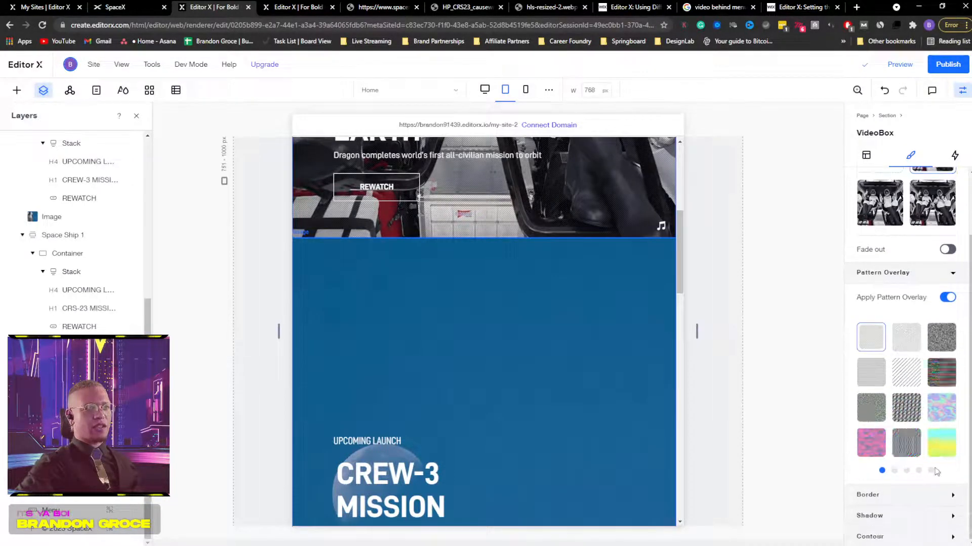
{"action": "left_click", "coordinate": [894, 472]}
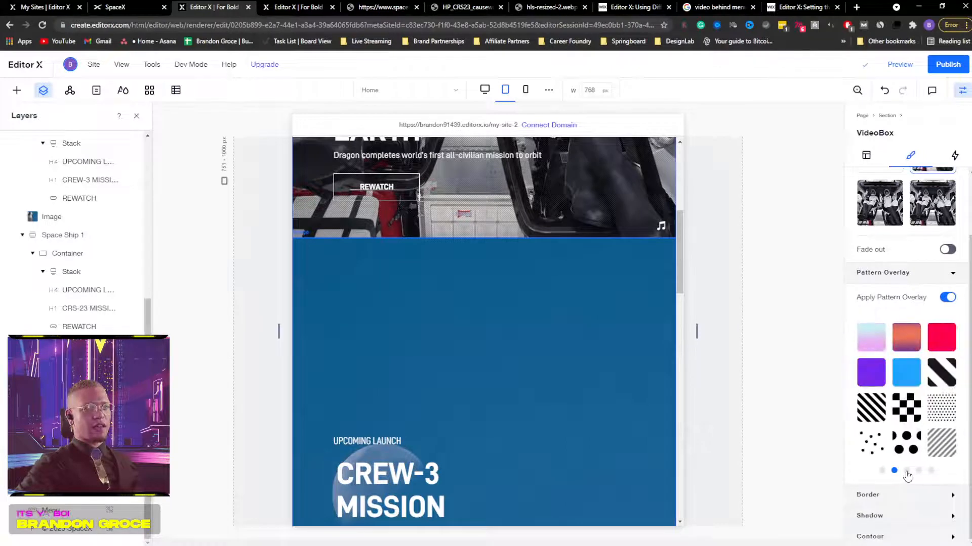
{"action": "left_click", "coordinate": [906, 471]}
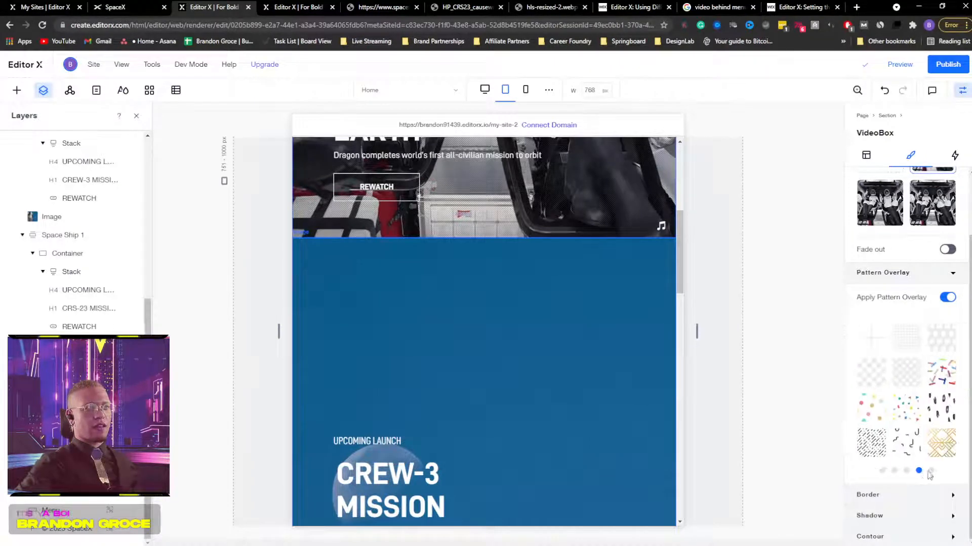
{"action": "left_click", "coordinate": [931, 470]}
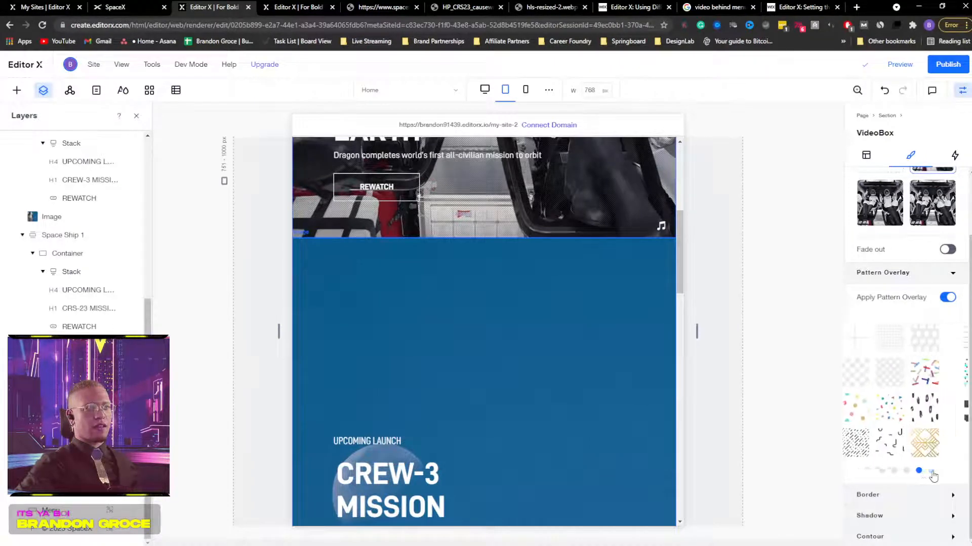
{"action": "left_click", "coordinate": [947, 297]}
{"action": "scroll", "coordinate": [802, 329], "scroll_direction": "up", "scroll_amount": 1}
{"action": "scroll", "coordinate": [802, 329], "scroll_direction": "up", "scroll_amount": 4}
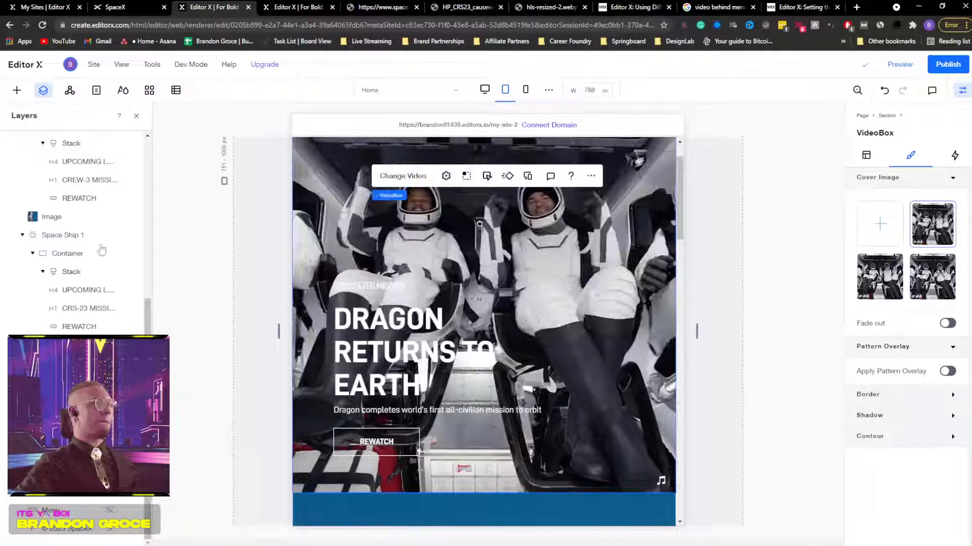
Step: Add a container to the hero section over the video box
{"action": "scroll", "coordinate": [449, 278], "scroll_direction": "down", "scroll_amount": 5}
{"action": "scroll", "coordinate": [450, 279], "scroll_direction": "up", "scroll_amount": 5}
{"action": "scroll", "coordinate": [87, 321], "scroll_direction": "up", "scroll_amount": 5}
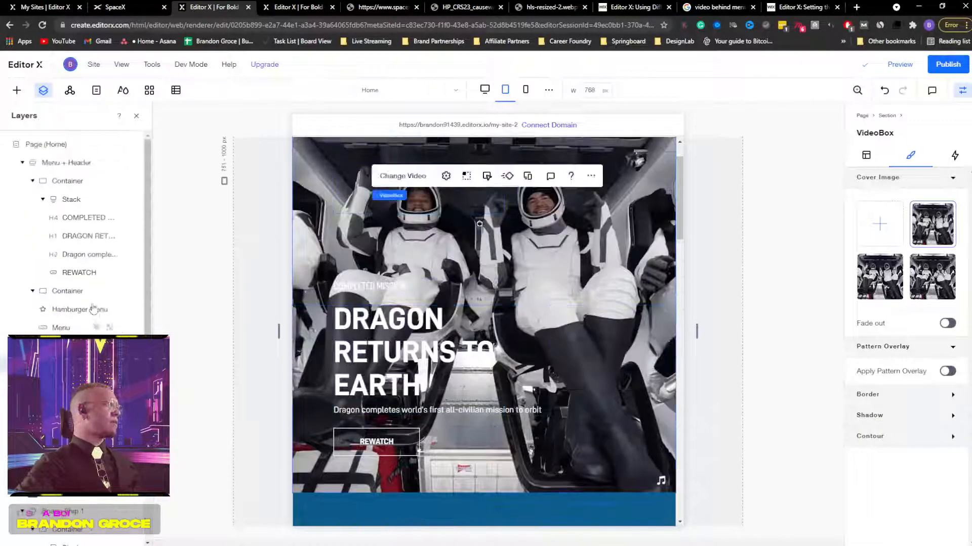
{"action": "left_click", "coordinate": [16, 91]}
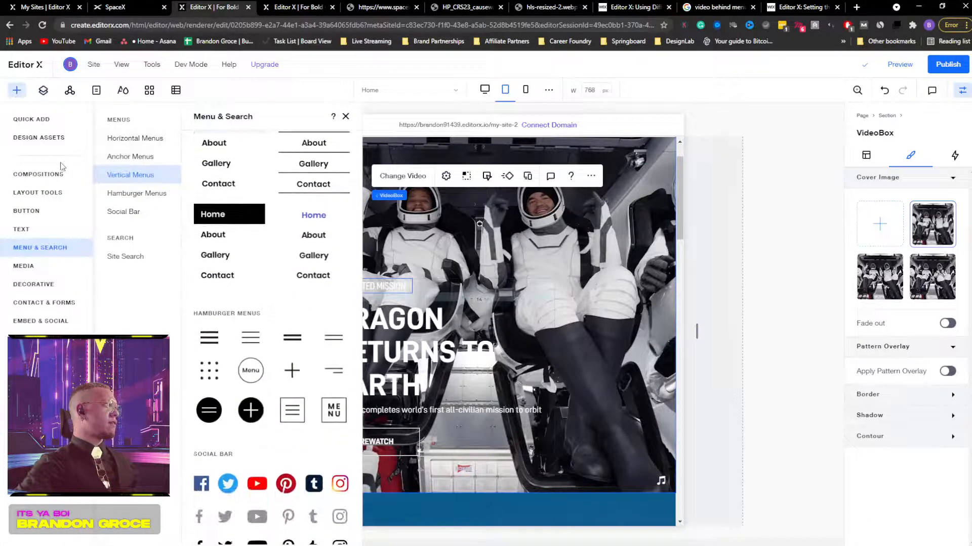
{"action": "left_click", "coordinate": [46, 122]}
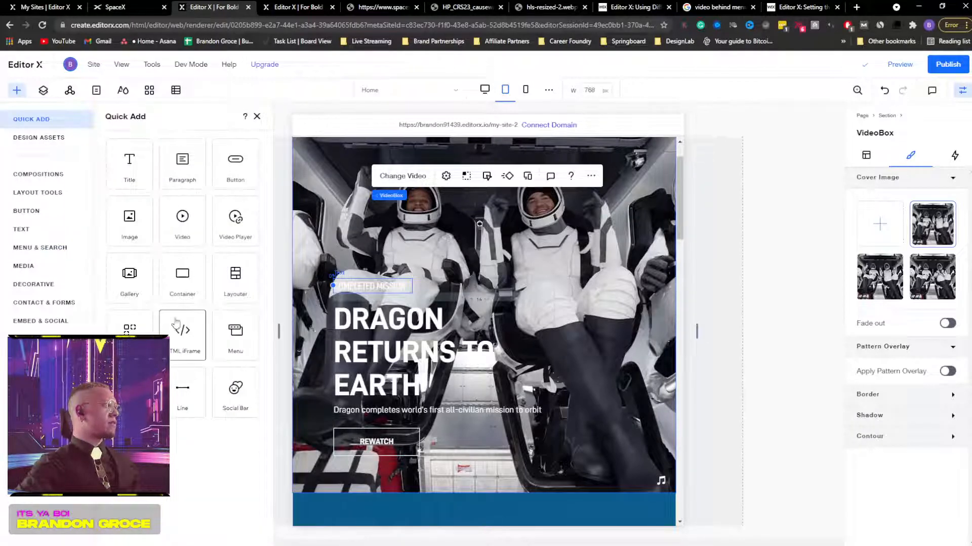
{"action": "left_click", "coordinate": [186, 280]}
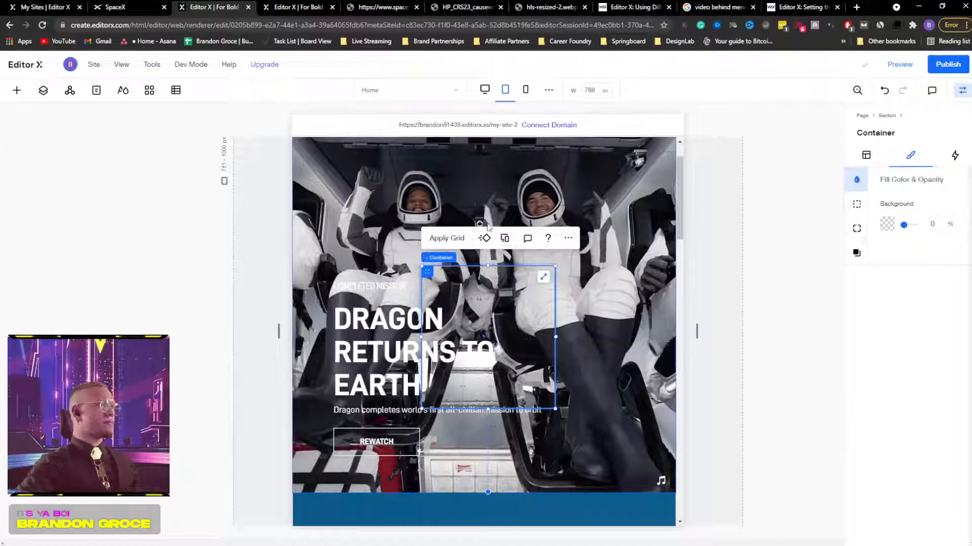
Step: Give the new container a black background at 54% opacity
{"action": "left_click_drag", "start_coordinate": [905, 226], "coordinate": [943, 228]}
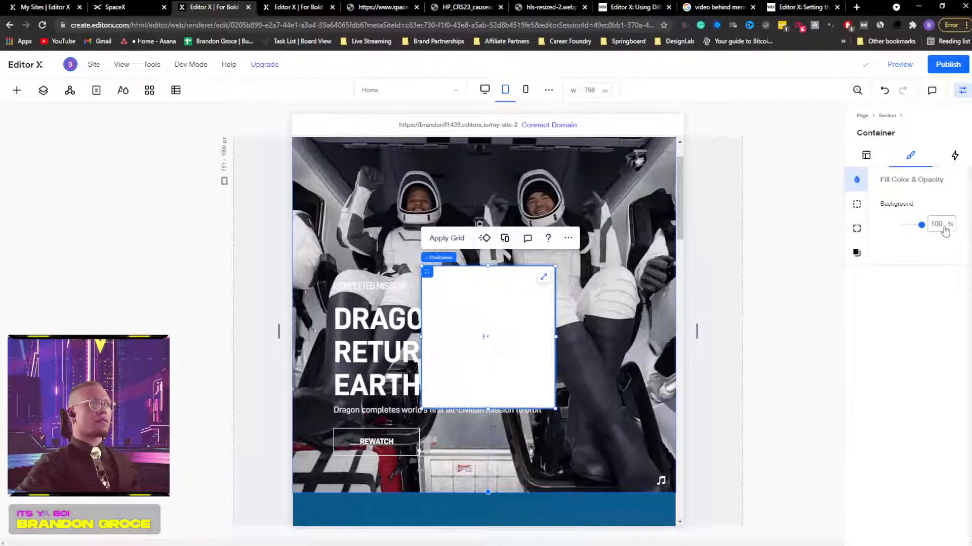
{"action": "left_click", "coordinate": [889, 224]}
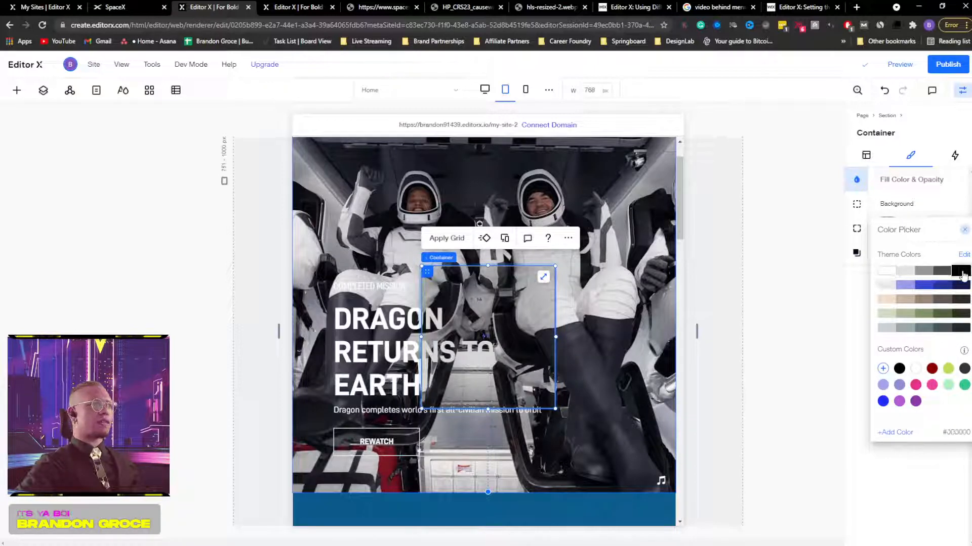
{"action": "left_click", "coordinate": [962, 276]}
{"action": "left_click", "coordinate": [959, 203]}
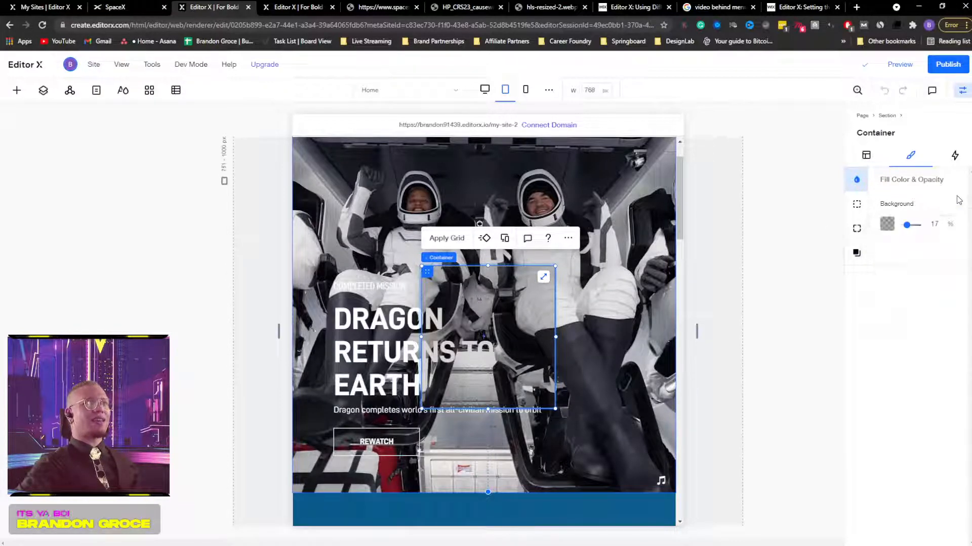
{"action": "left_click_drag", "start_coordinate": [907, 224], "coordinate": [913, 225]}
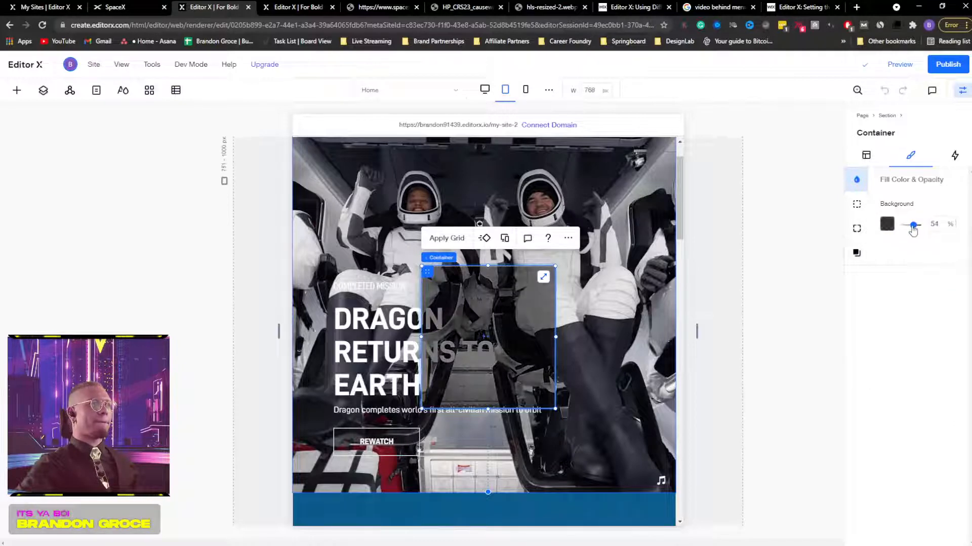
Step: Try placing the dark container inside the hero text stack at different positions among the text layers
{"action": "left_click", "coordinate": [46, 94]}
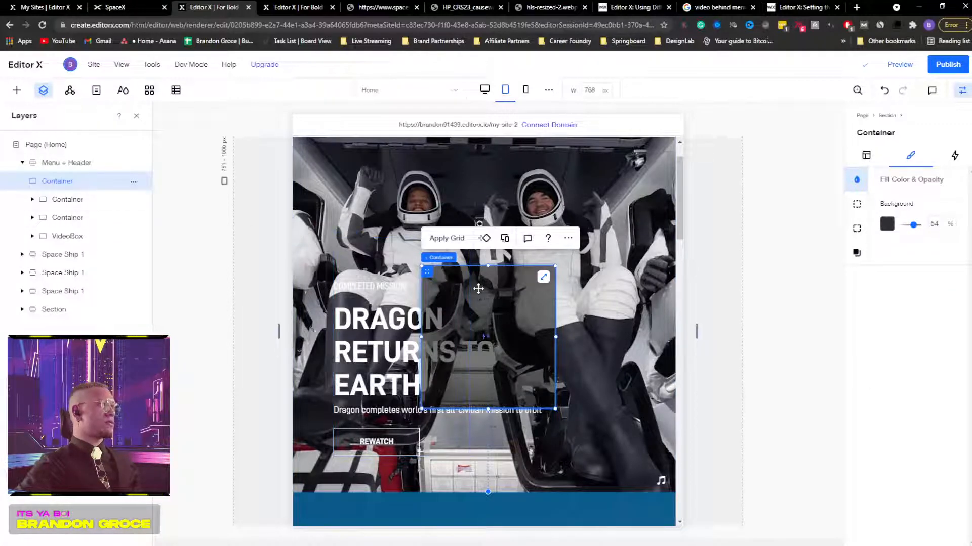
{"action": "key", "text": "Delete"}
{"action": "left_click", "coordinate": [395, 322]}
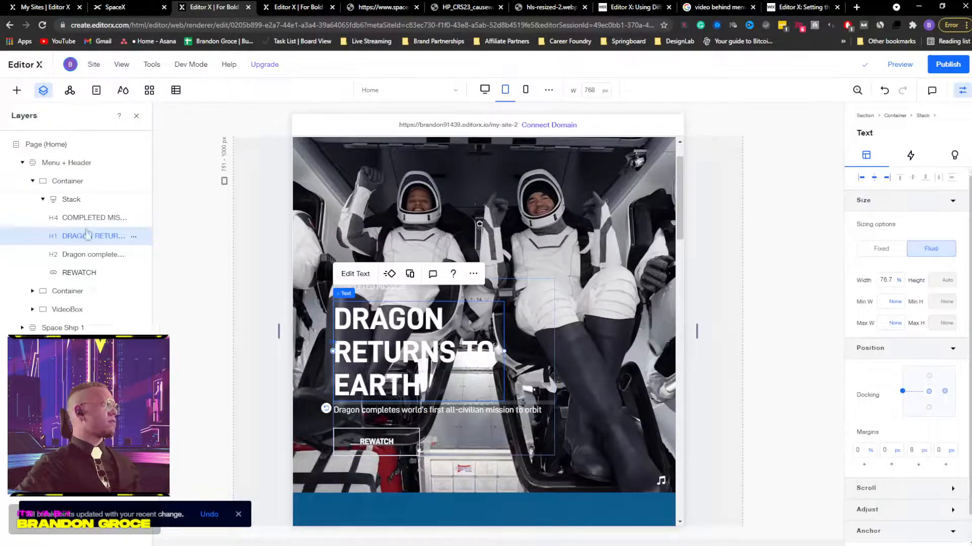
{"action": "left_click", "coordinate": [78, 273]}
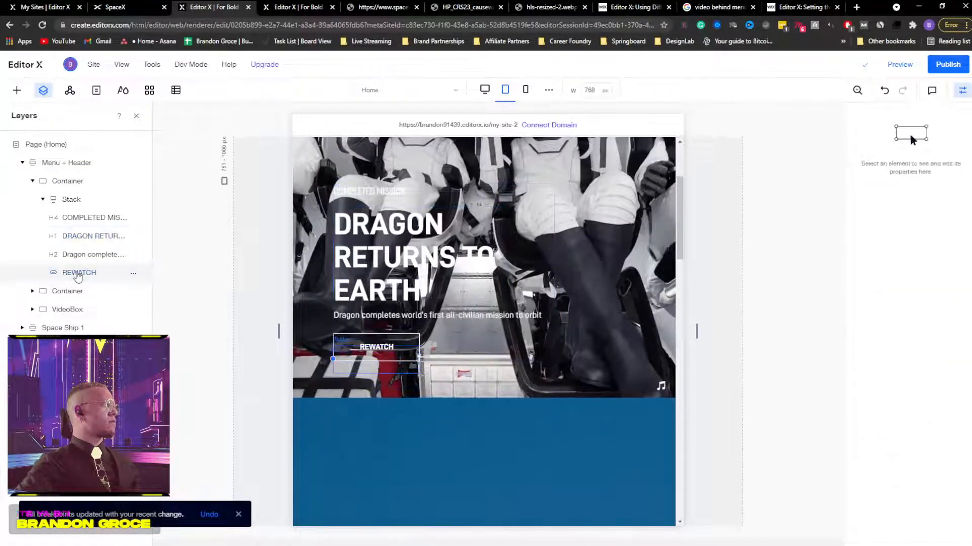
{"action": "key", "text": "ctrl+z"}
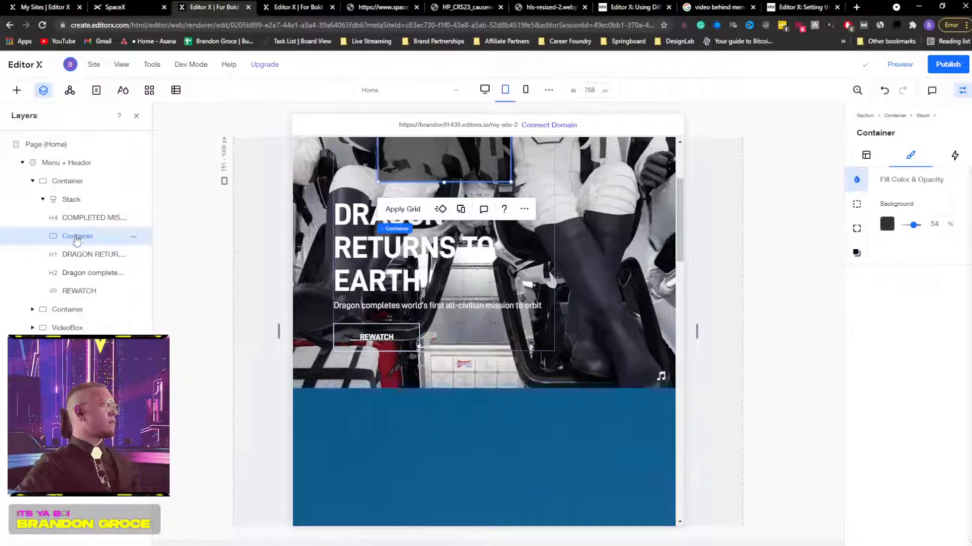
{"action": "left_click_drag", "start_coordinate": [76, 239], "coordinate": [76, 296]}
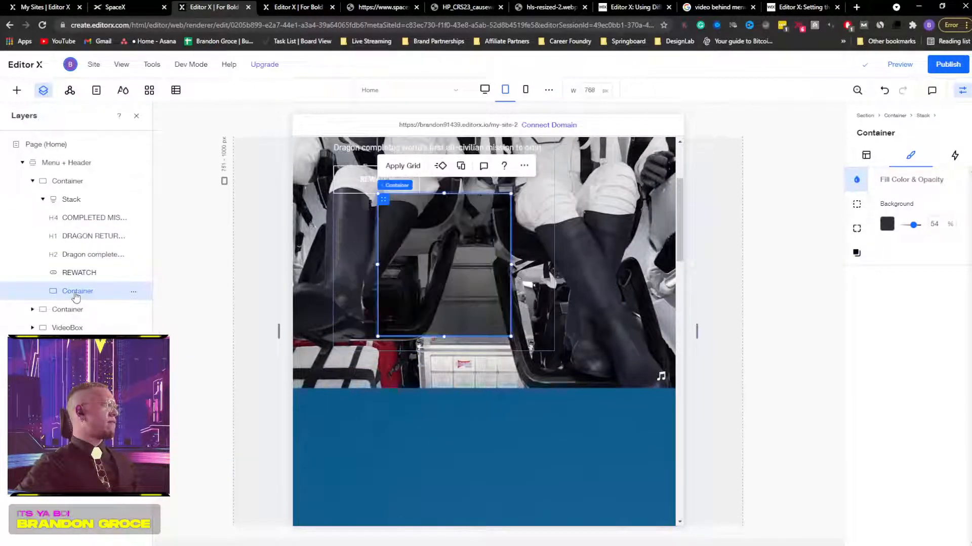
{"action": "scroll", "coordinate": [478, 243], "scroll_direction": "up", "scroll_amount": 3}
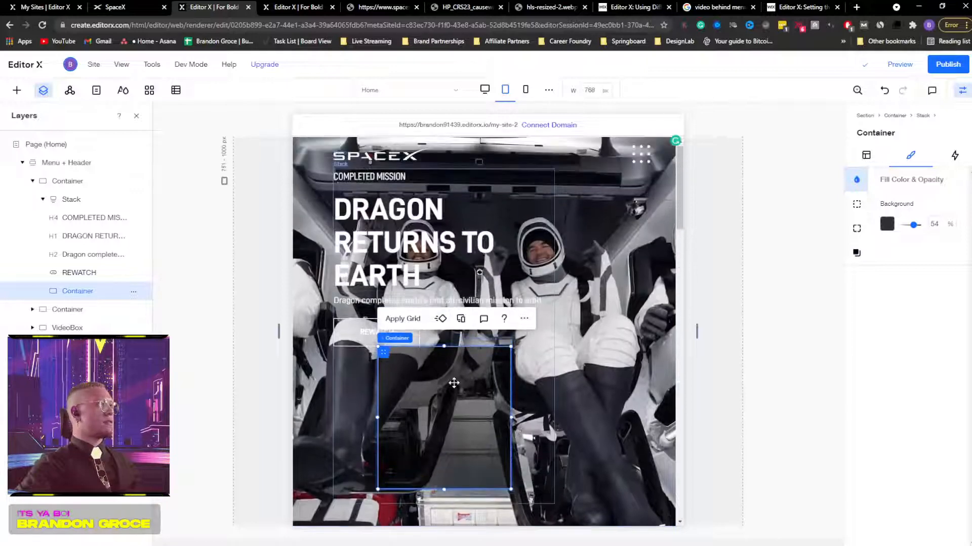
{"action": "left_click_drag", "start_coordinate": [424, 328], "coordinate": [436, 189]}
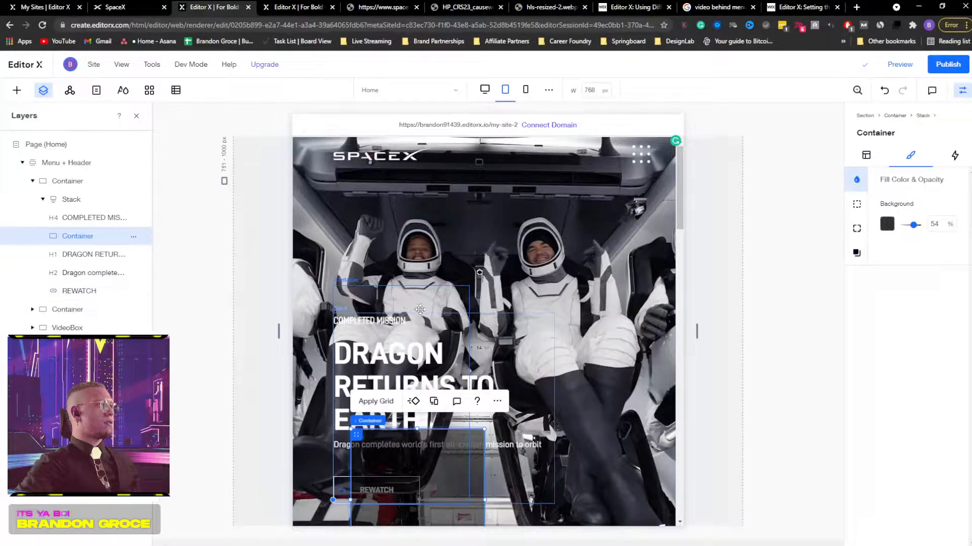
{"action": "key", "text": "Delete"}
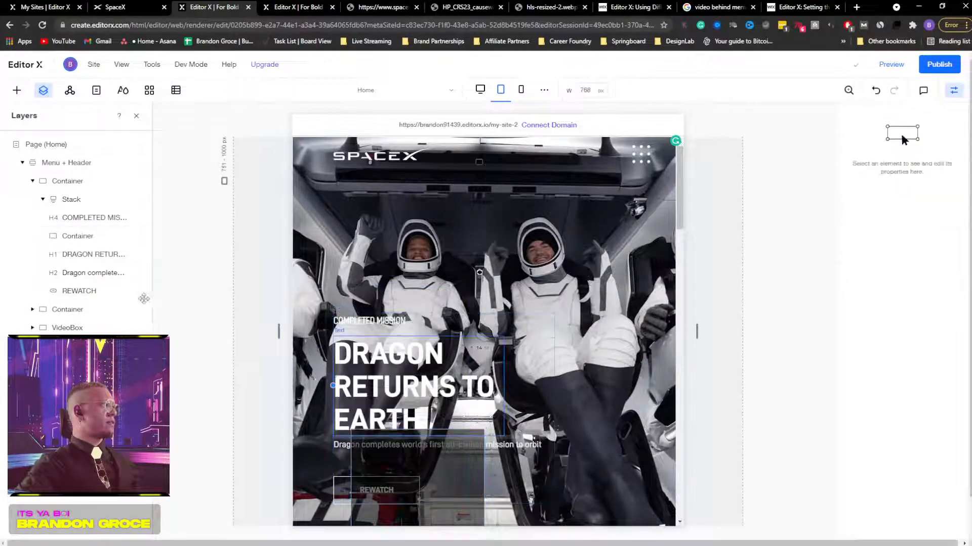
Step: Try placing the dark container beside the text stack, inside the container that holds the hero text
{"action": "left_click", "coordinate": [43, 200]}
{"action": "left_click", "coordinate": [67, 181]}
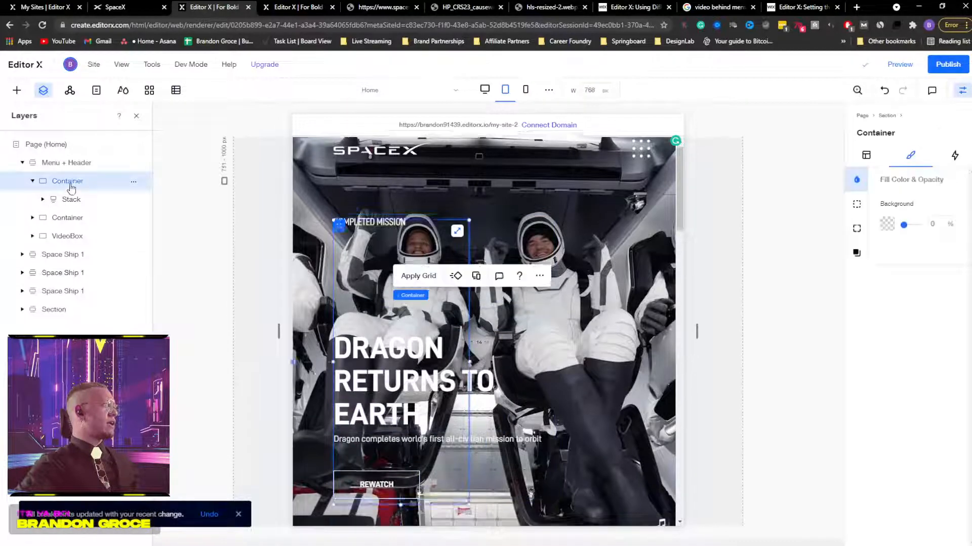
{"action": "key", "text": "Escape"}
{"action": "key", "text": "ctrl+z"}
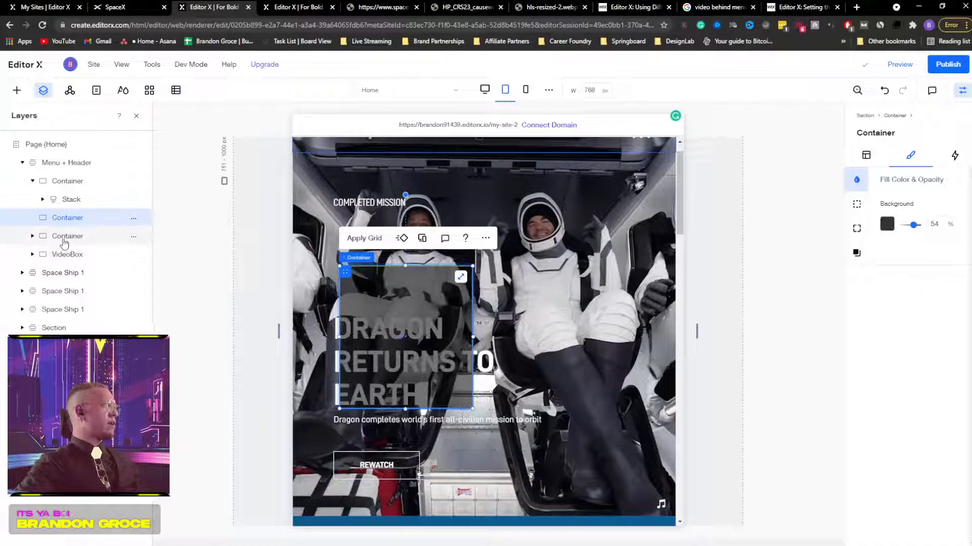
{"action": "key", "text": "ctrl+z"}
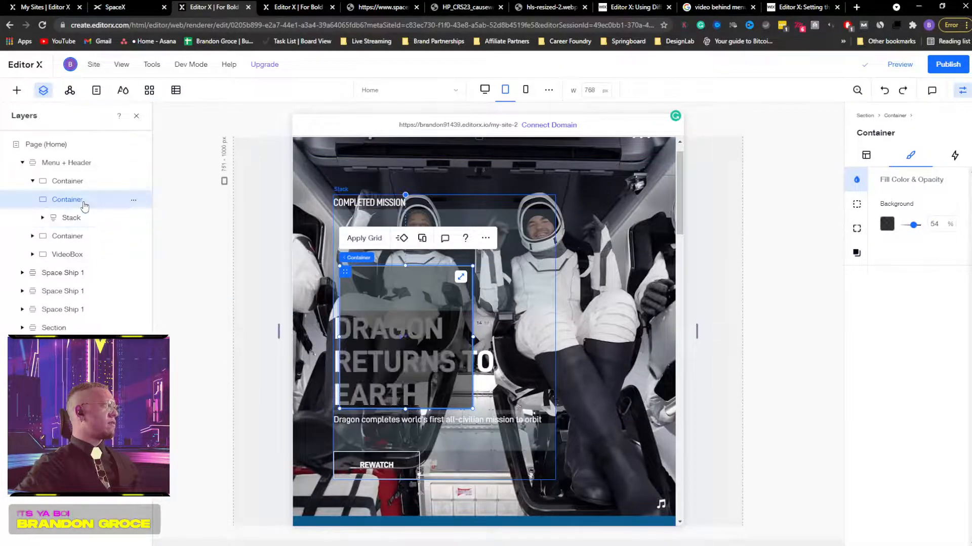
{"action": "key", "text": "ctrl+z"}
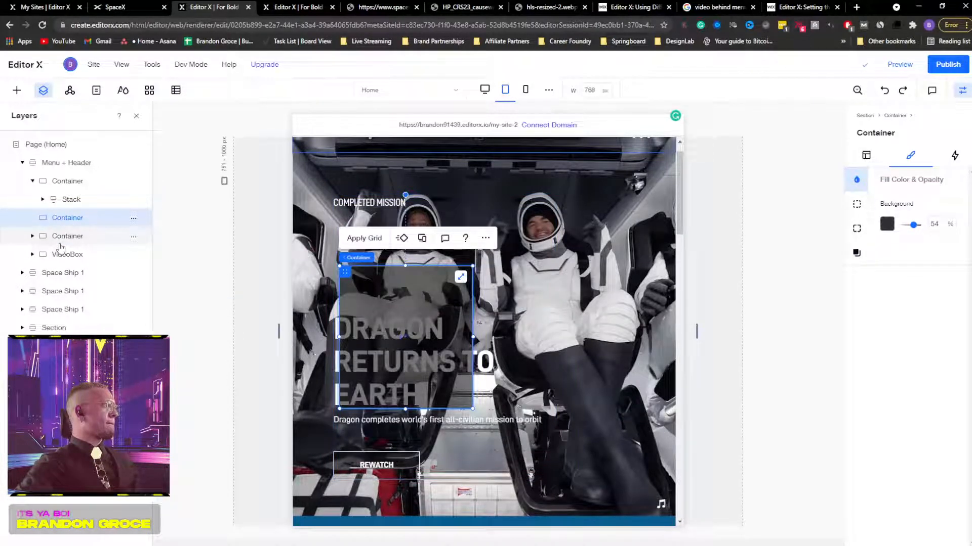
{"action": "mouse_move", "coordinate": [59, 245]}
{"action": "left_mouse_down"}
{"action": "mouse_move", "coordinate": [60, 191]}
{"action": "mouse_move", "coordinate": [51, 240]}
{"action": "mouse_move", "coordinate": [60, 197]}
{"action": "mouse_move", "coordinate": [65, 227]}
{"action": "mouse_move", "coordinate": [62, 207]}
{"action": "mouse_move", "coordinate": [56, 235]}
{"action": "left_mouse_up"}
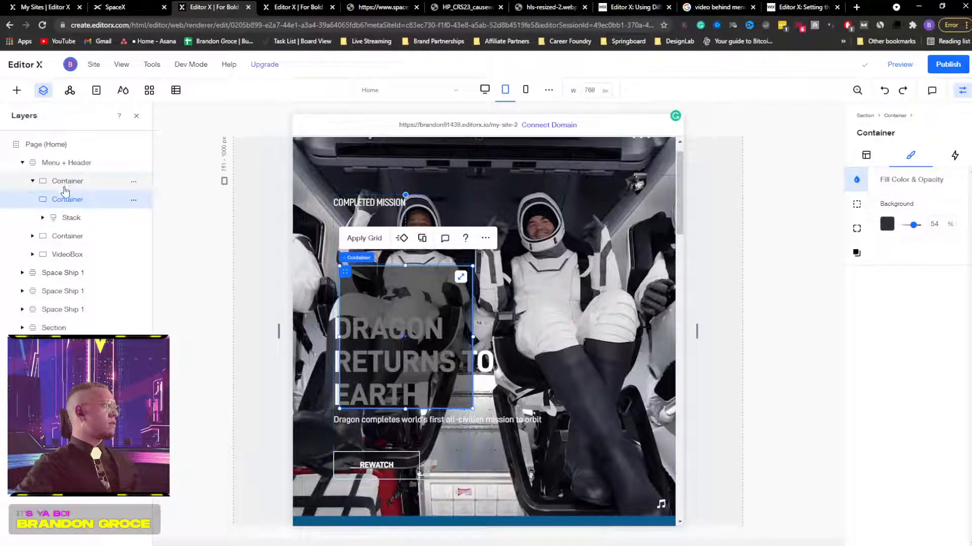
Step: Try the unstretched dark container at section level between the text containers and the video box, and undo that placement
{"action": "key", "text": "Delete"}
{"action": "left_click", "coordinate": [33, 181]}
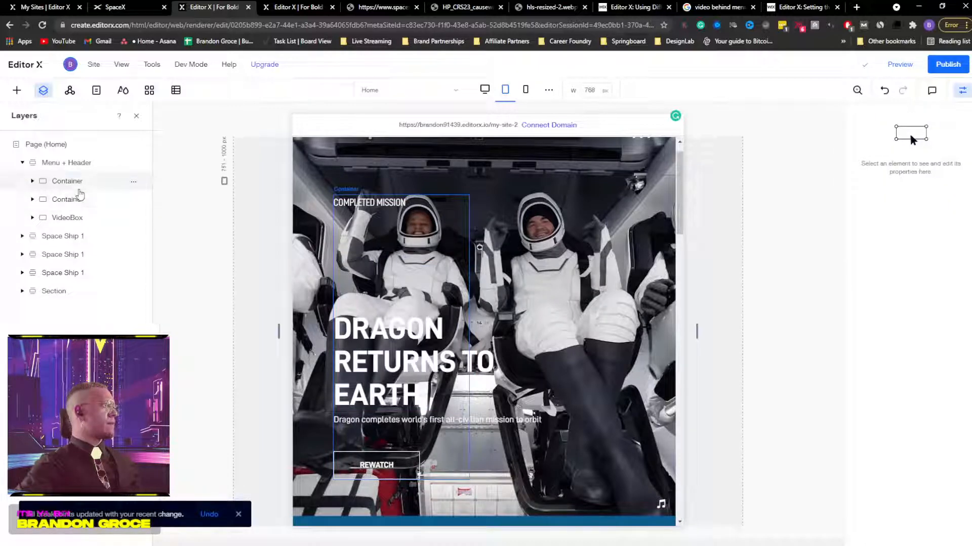
{"action": "key", "text": "ctrl+z"}
{"action": "left_click_drag", "start_coordinate": [55, 206], "coordinate": [55, 219]}
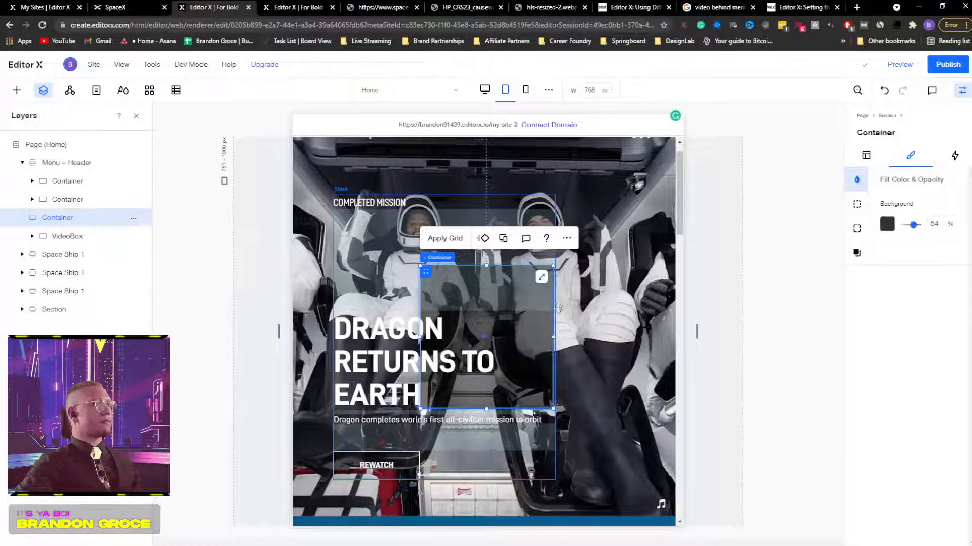
{"action": "left_click_drag", "start_coordinate": [533, 357], "coordinate": [514, 268]}
{"action": "key", "text": "ctrl+z"}
{"action": "key", "text": "ctrl+z"}
Step: Stretch the dark container over the whole hero section and place it below the text containers, directly above the VideoBox layer
{"action": "left_click", "coordinate": [542, 400]}
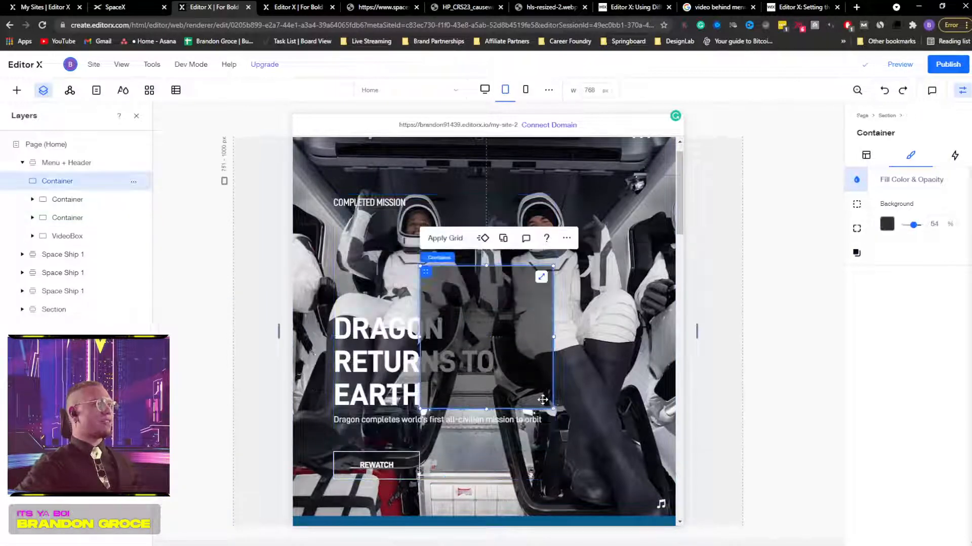
{"action": "left_click", "coordinate": [541, 277]}
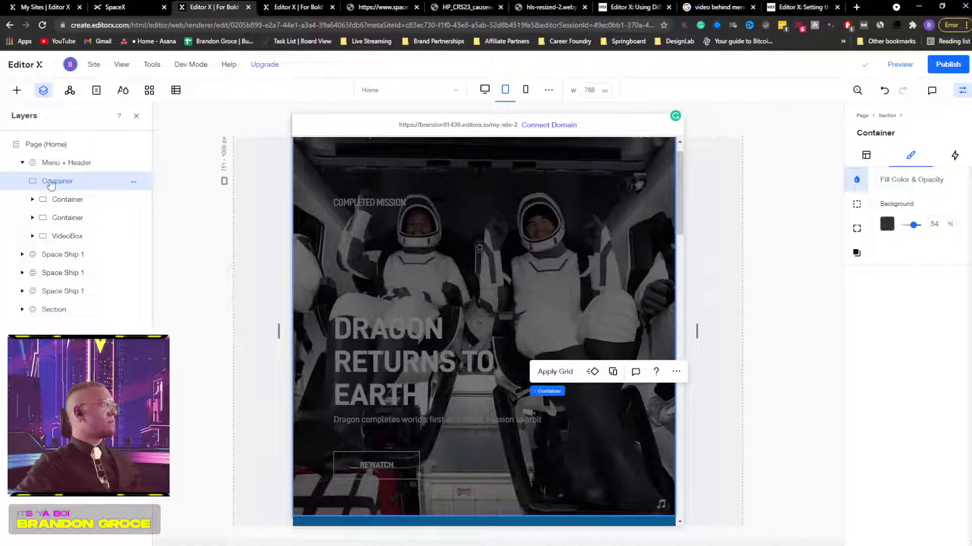
{"action": "left_click_drag", "start_coordinate": [51, 184], "coordinate": [60, 242]}
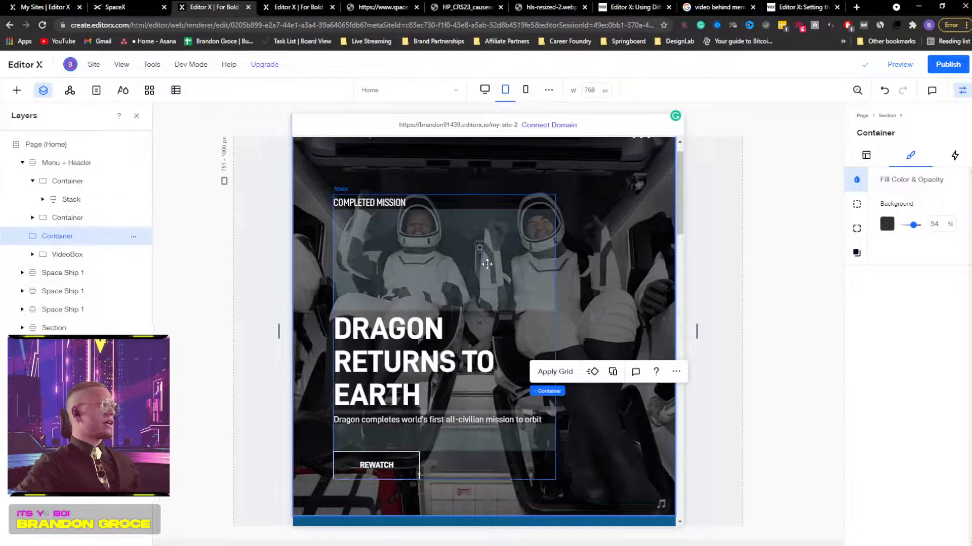
Step: Move the COMPLETED MISSION text down to sit just above the DRAGON RETURNS TO EARTH heading
{"action": "left_click", "coordinate": [377, 206]}
{"action": "left_click_drag", "start_coordinate": [377, 207], "coordinate": [365, 306]}
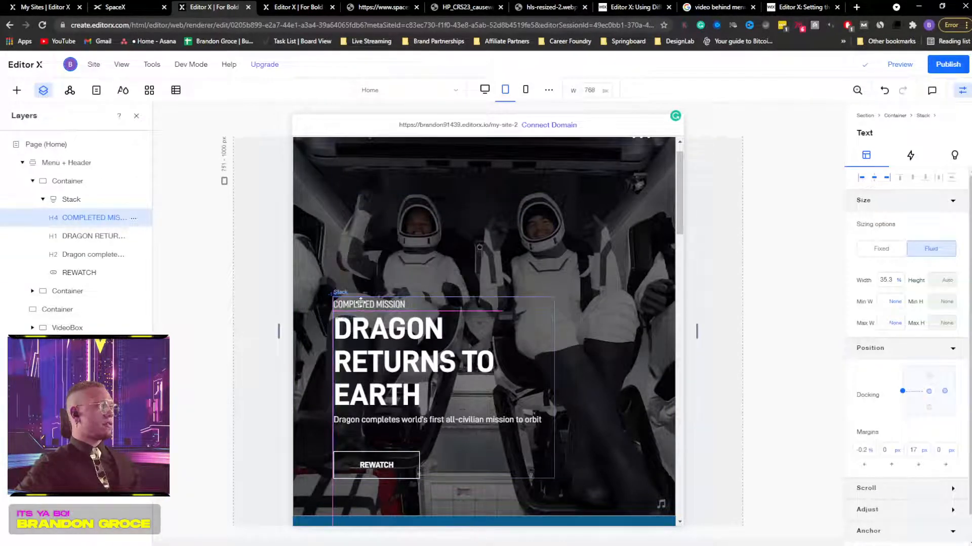
{"action": "left_click", "coordinate": [734, 318]}
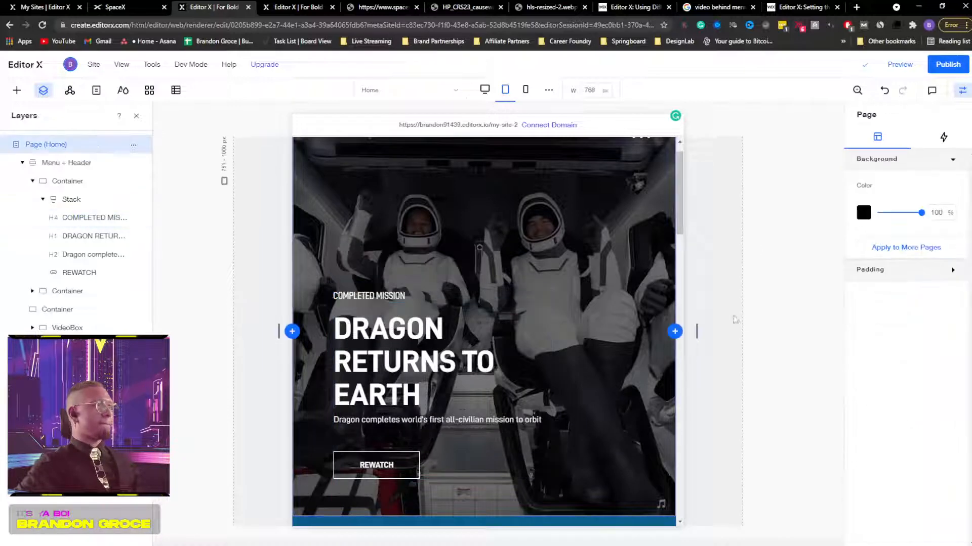
Step: Lower the background opacity of the dark overlay container over the hero section to 39%
{"action": "left_click", "coordinate": [414, 341]}
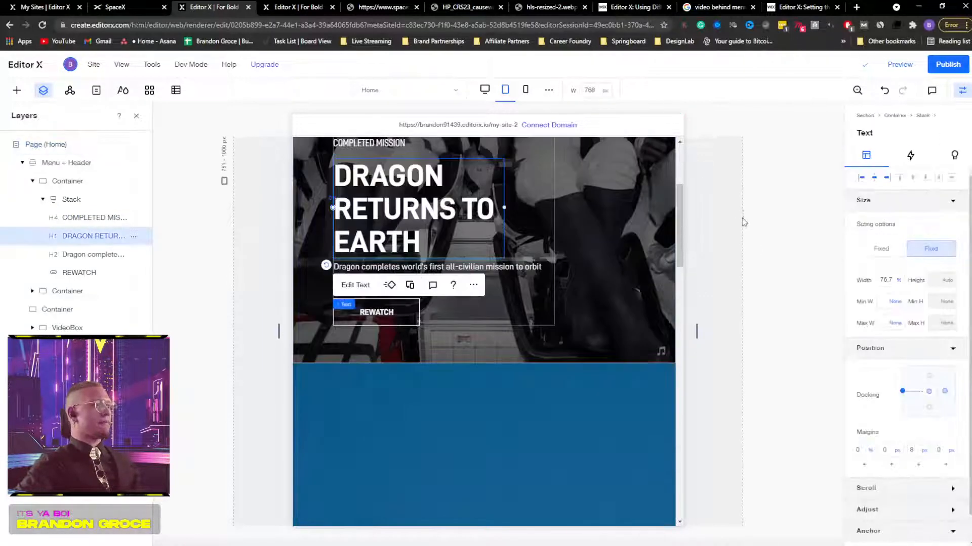
{"action": "left_click", "coordinate": [617, 258]}
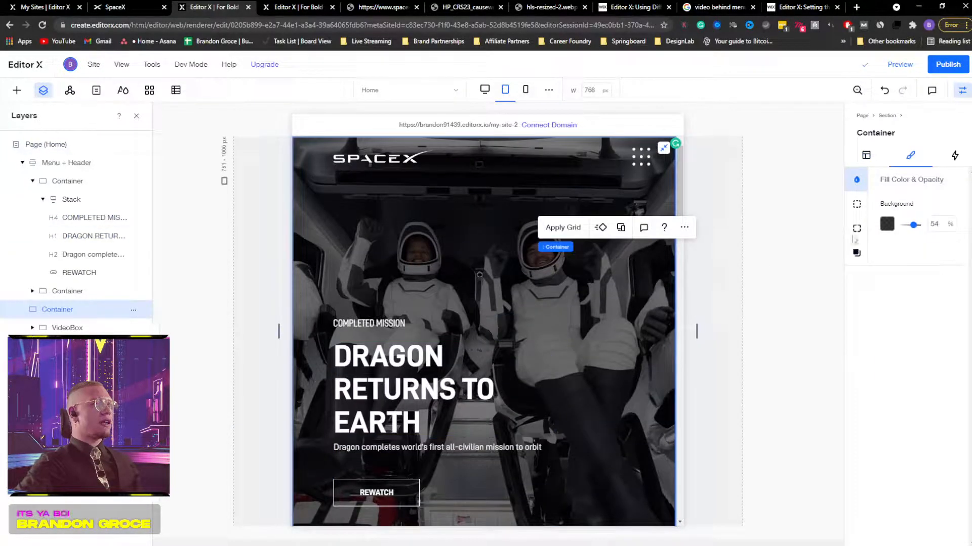
{"action": "left_click_drag", "start_coordinate": [914, 226], "coordinate": [909, 229]}
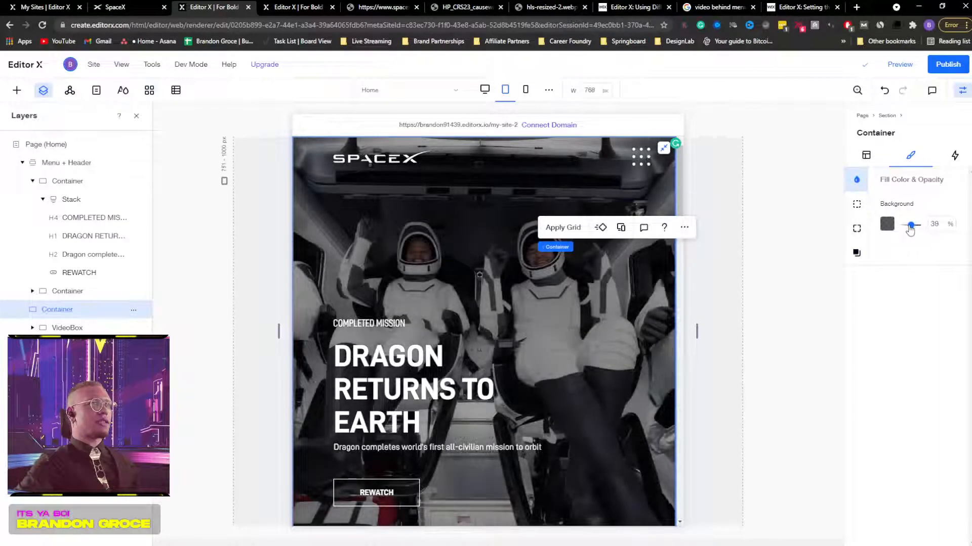
{"action": "left_click", "coordinate": [756, 244]}
Step: Review the tablet layout from the hero section down through the CREW-3, CRS-23 and STARSHIP sections
{"action": "scroll", "coordinate": [757, 243], "scroll_direction": "down", "scroll_amount": 10}
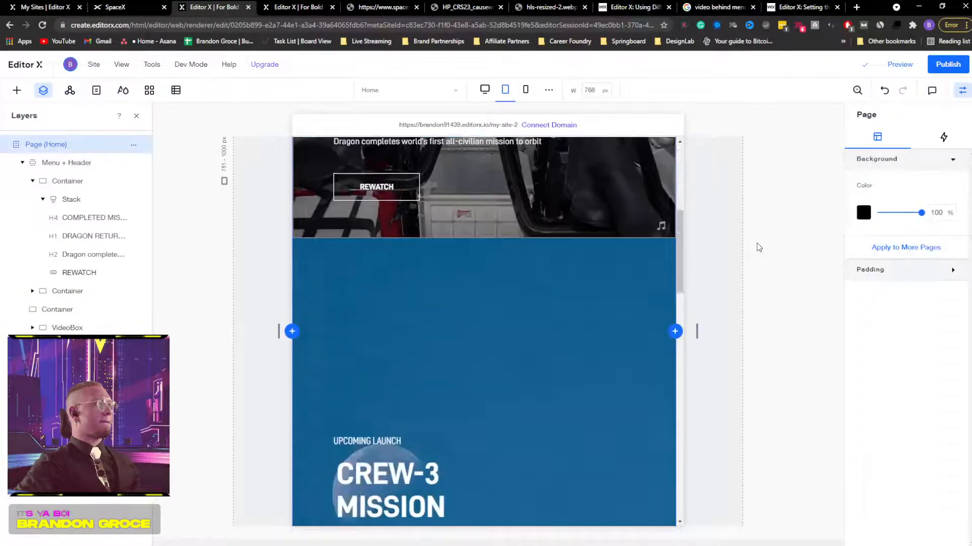
{"action": "scroll", "coordinate": [759, 243], "scroll_direction": "down", "scroll_amount": 10}
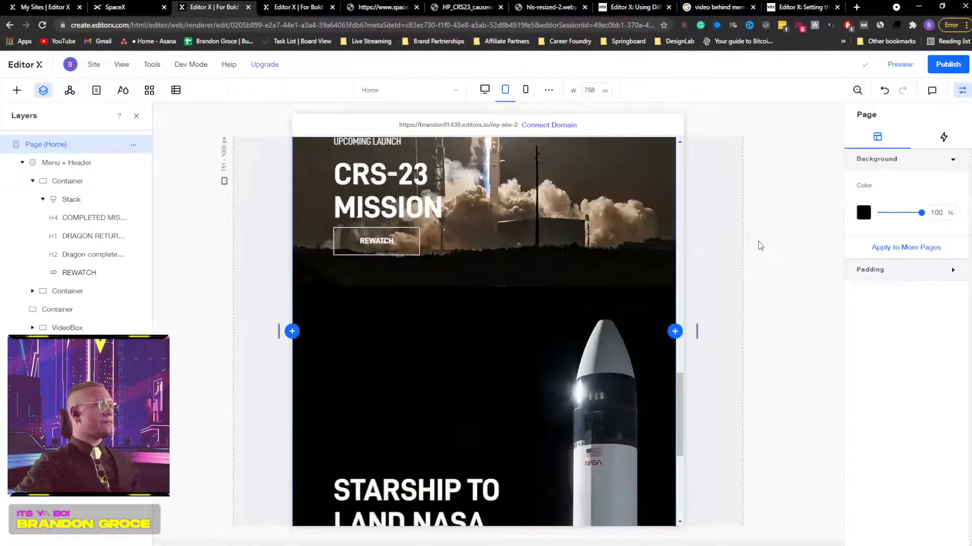
{"action": "scroll", "coordinate": [761, 243], "scroll_direction": "up", "scroll_amount": 10}
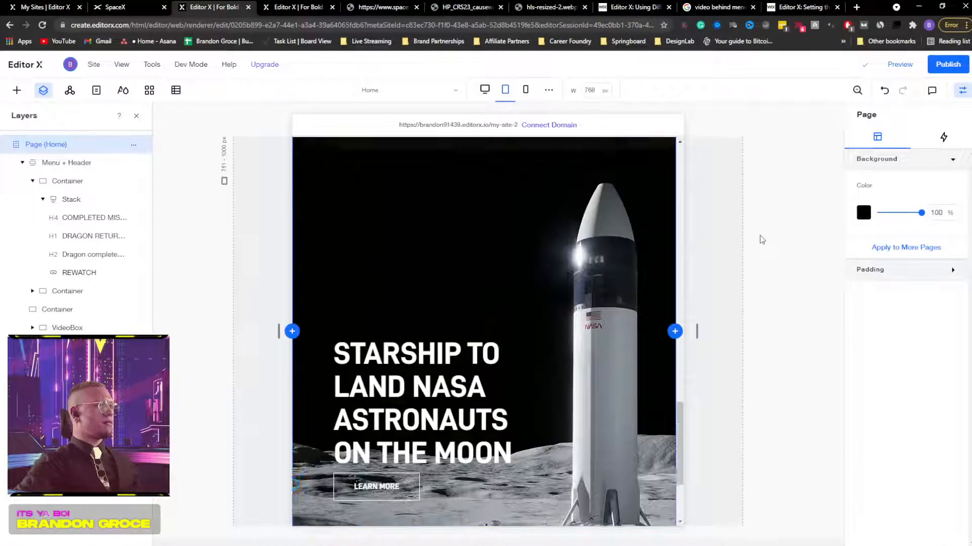
{"action": "scroll", "coordinate": [758, 261], "scroll_direction": "up", "scroll_amount": 10}
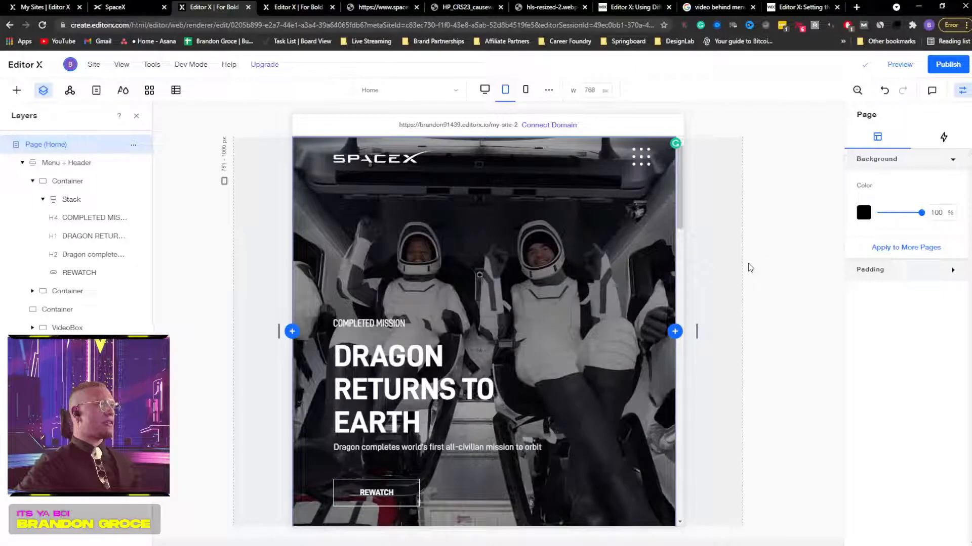
{"action": "left_click", "coordinate": [498, 261]}
{"action": "scroll", "coordinate": [505, 246], "scroll_direction": "down", "scroll_amount": 5}
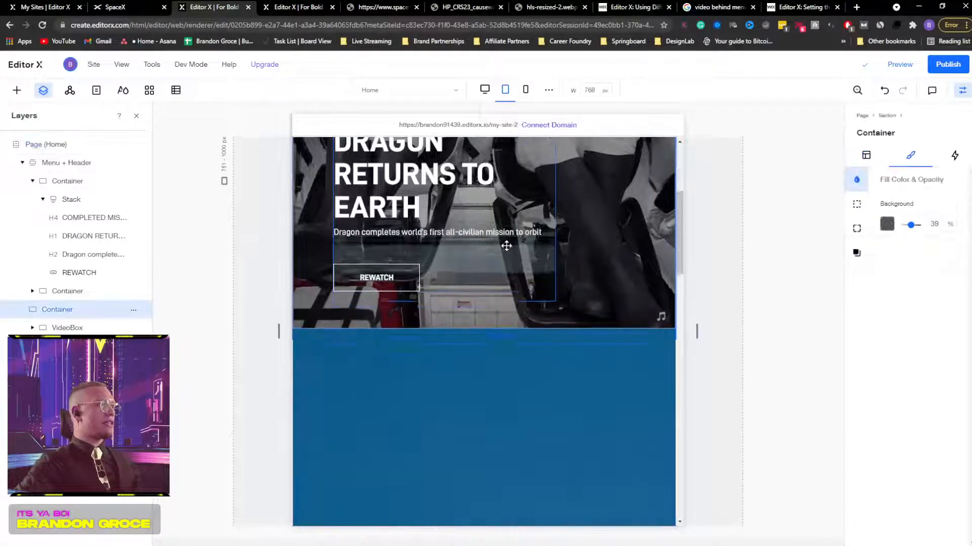
{"action": "scroll", "coordinate": [627, 324], "scroll_direction": "down", "scroll_amount": 8}
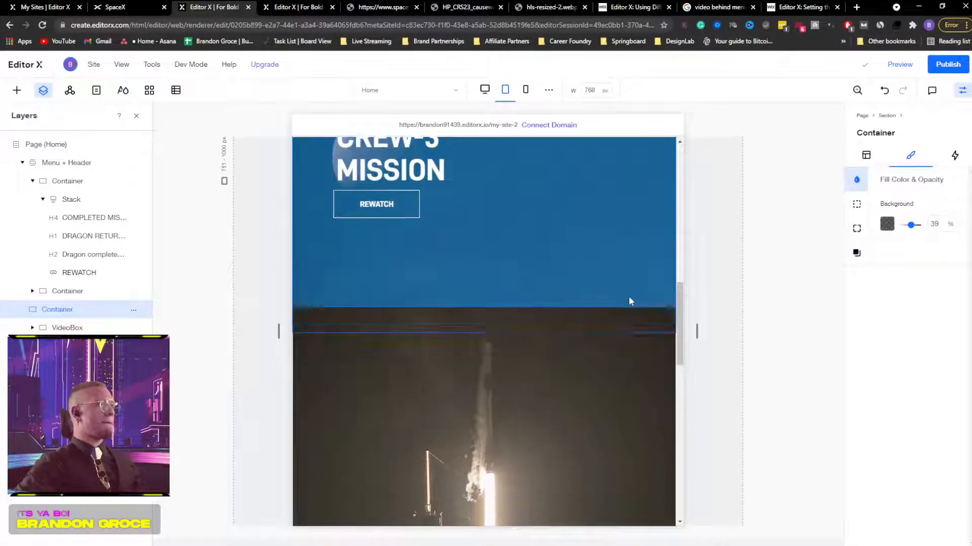
{"action": "scroll", "coordinate": [629, 300], "scroll_direction": "down", "scroll_amount": 6}
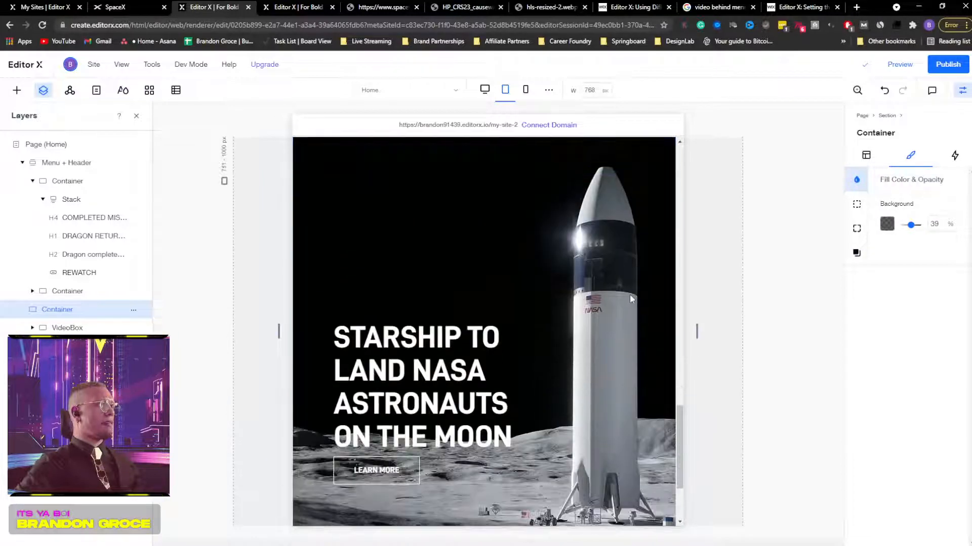
Step: Set the focal point of the CREW-3 MISSION section's image just below the moon so the rocket shows at the edge
{"action": "scroll", "coordinate": [630, 294], "scroll_direction": "up", "scroll_amount": 14}
{"action": "left_click", "coordinate": [553, 311]}
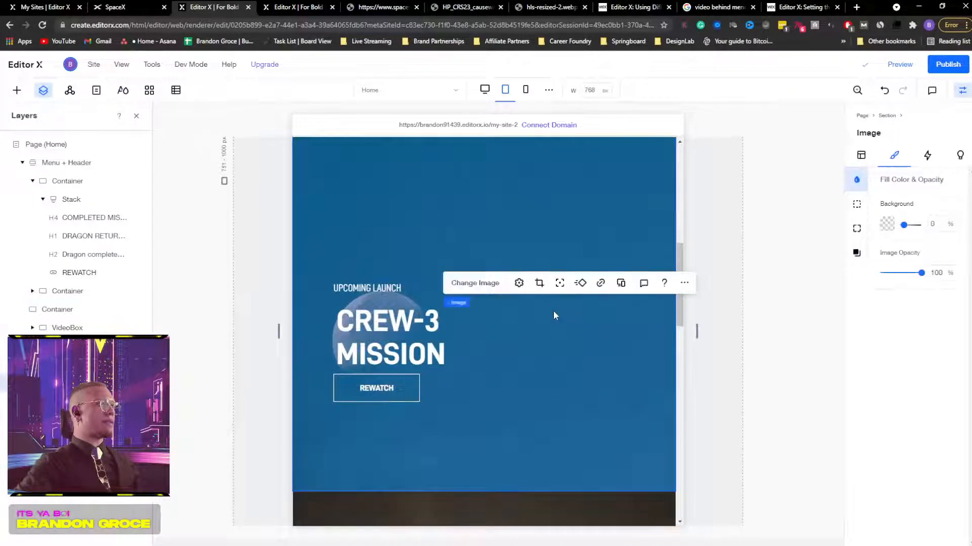
{"action": "left_click", "coordinate": [559, 282]}
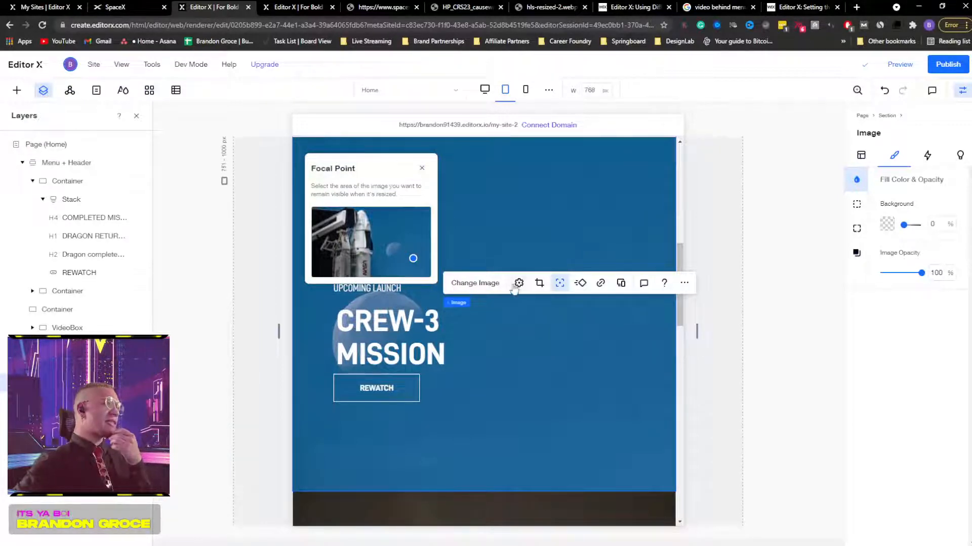
{"action": "left_click_drag", "start_coordinate": [396, 260], "coordinate": [398, 262]}
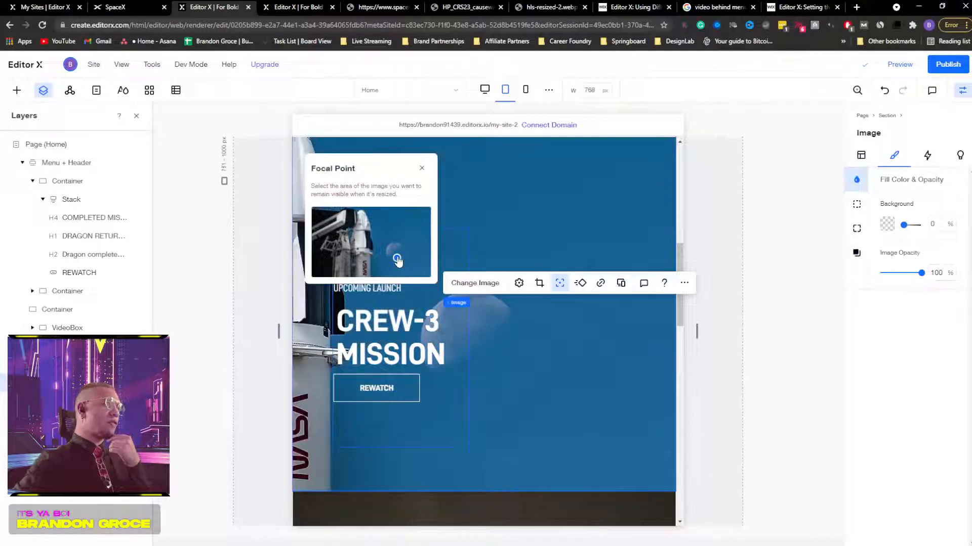
{"action": "left_click", "coordinate": [815, 182]}
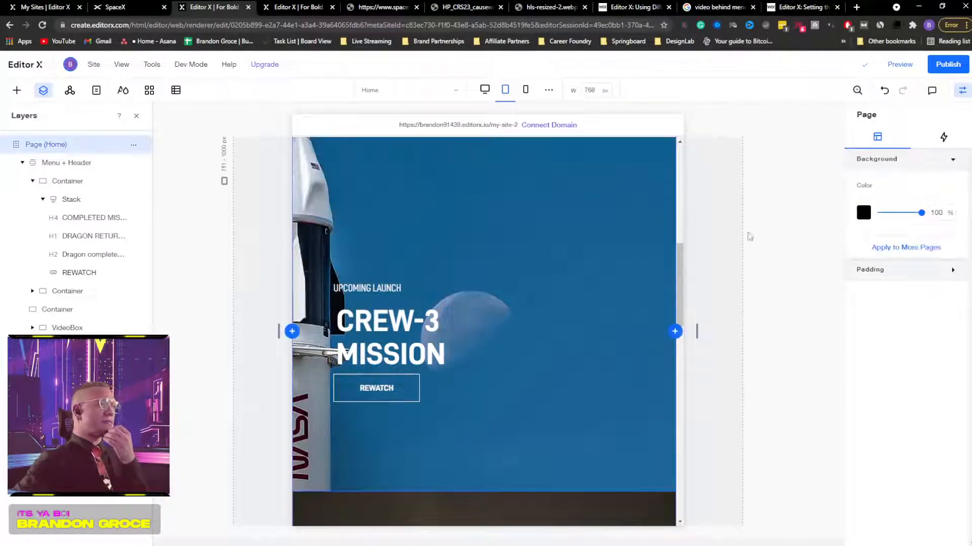
Step: Move the COMPLETED MISSION text slightly down, closer to the DRAGON RETURNS TO EARTH heading in the tablet hero
{"action": "scroll", "coordinate": [718, 260], "scroll_direction": "down", "scroll_amount": 10}
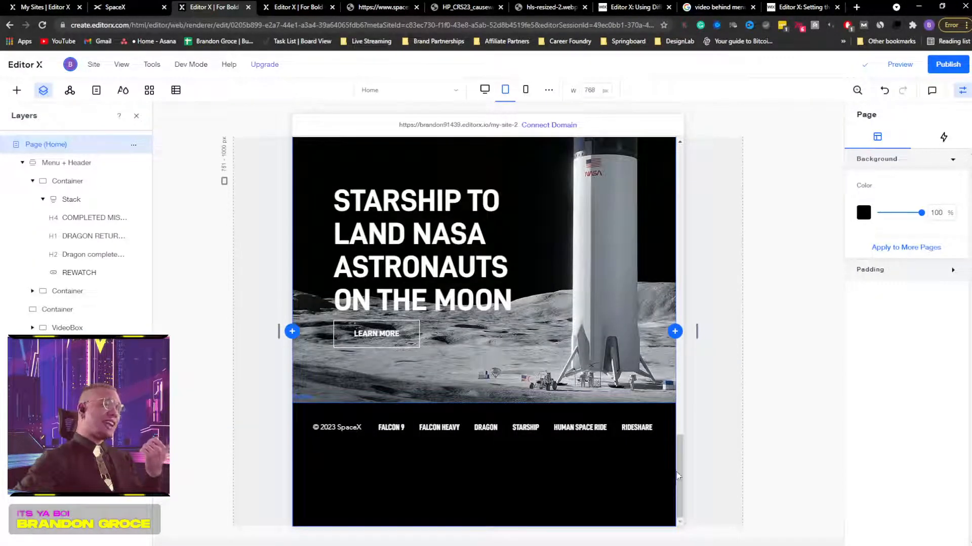
{"action": "left_click_drag", "start_coordinate": [679, 458], "coordinate": [699, 170]}
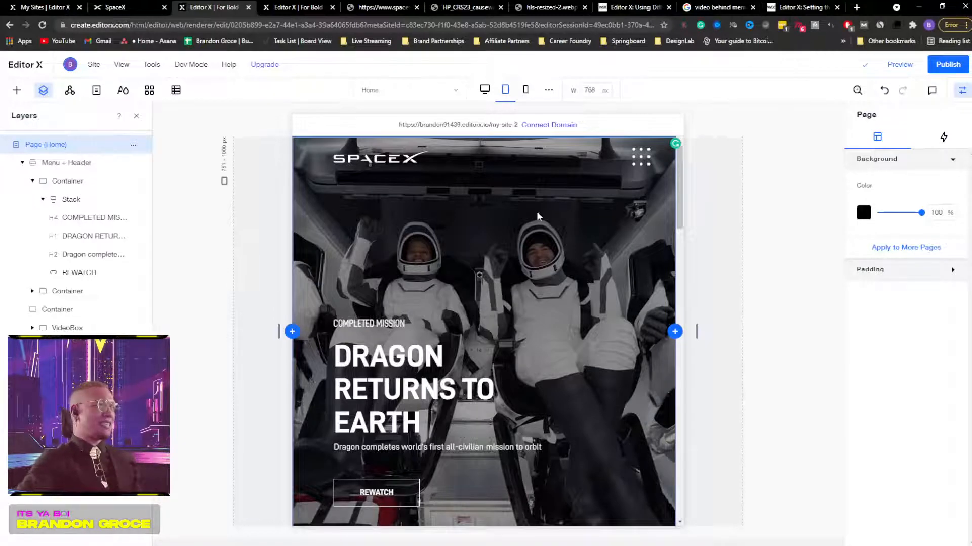
{"action": "left_click", "coordinate": [383, 322]}
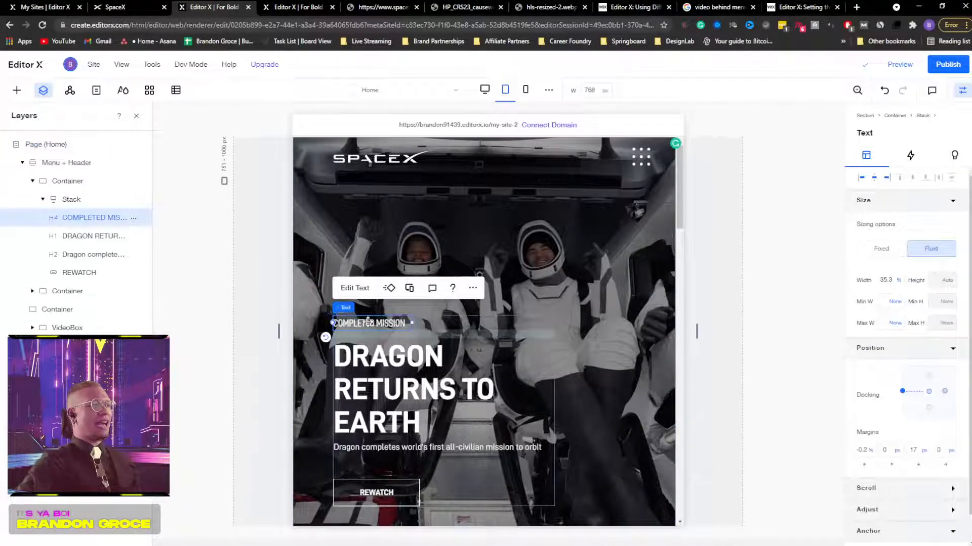
{"action": "left_click_drag", "start_coordinate": [366, 322], "coordinate": [367, 330]}
{"action": "left_click", "coordinate": [749, 231]}
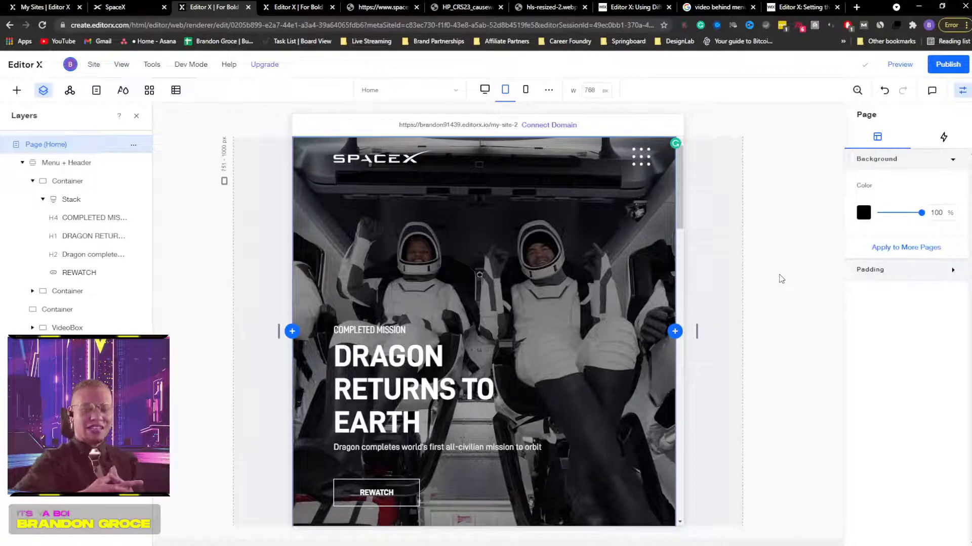
Step: Switch to the mobile breakpoint and widen the COMPLETED MISSION text to 50% so it fits on one line
{"action": "left_click", "coordinate": [526, 90]}
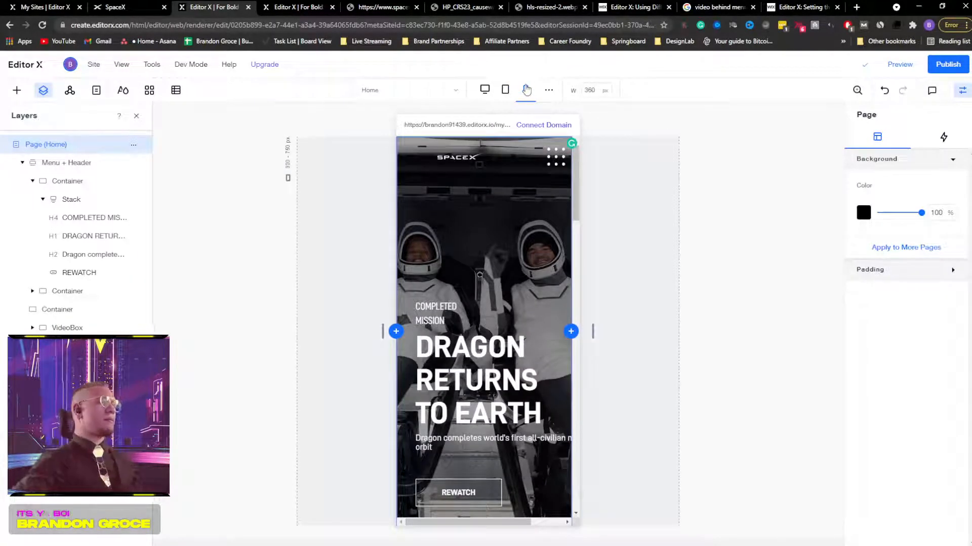
{"action": "left_click", "coordinate": [488, 320]}
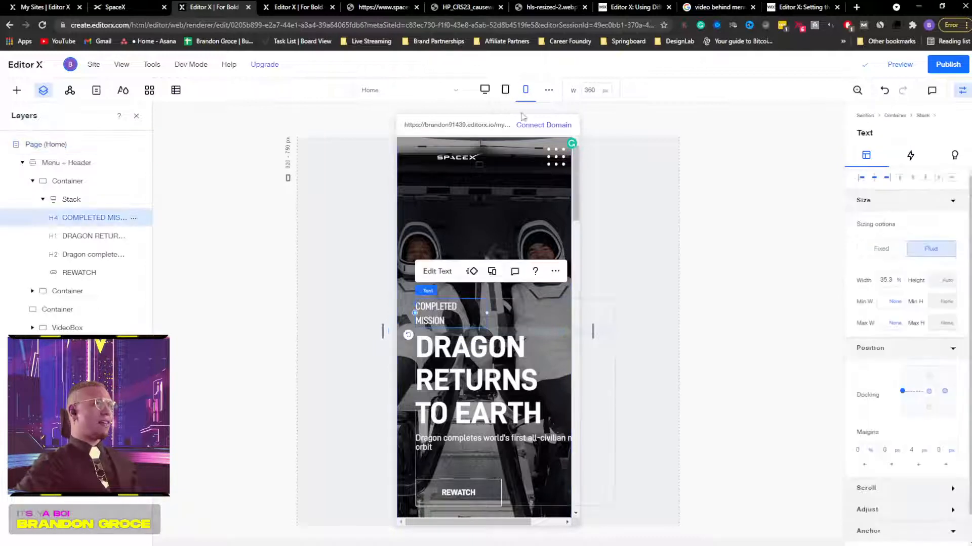
{"action": "left_click_drag", "start_coordinate": [486, 313], "coordinate": [513, 312]}
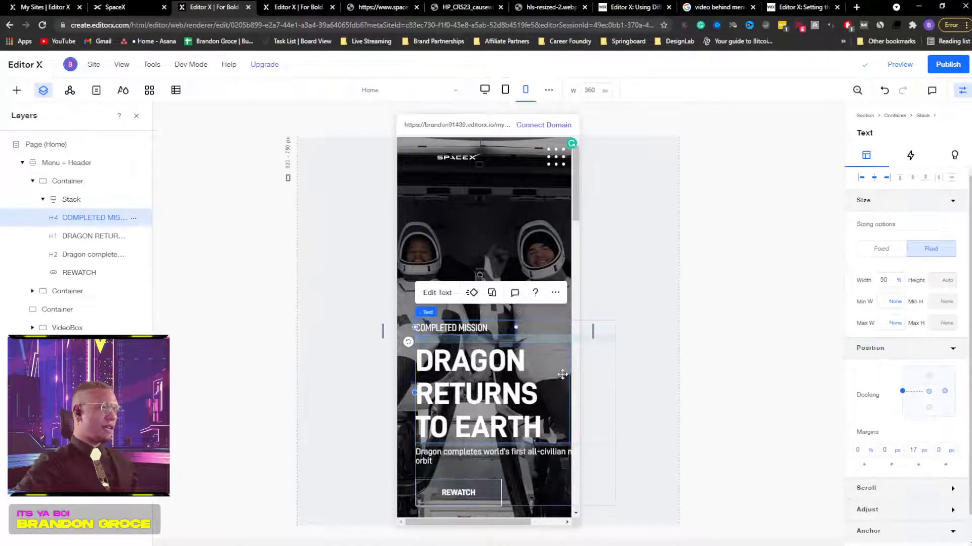
Step: Narrow the hero text stack to 134% width on mobile and center it horizontally
{"action": "left_click", "coordinate": [549, 341]}
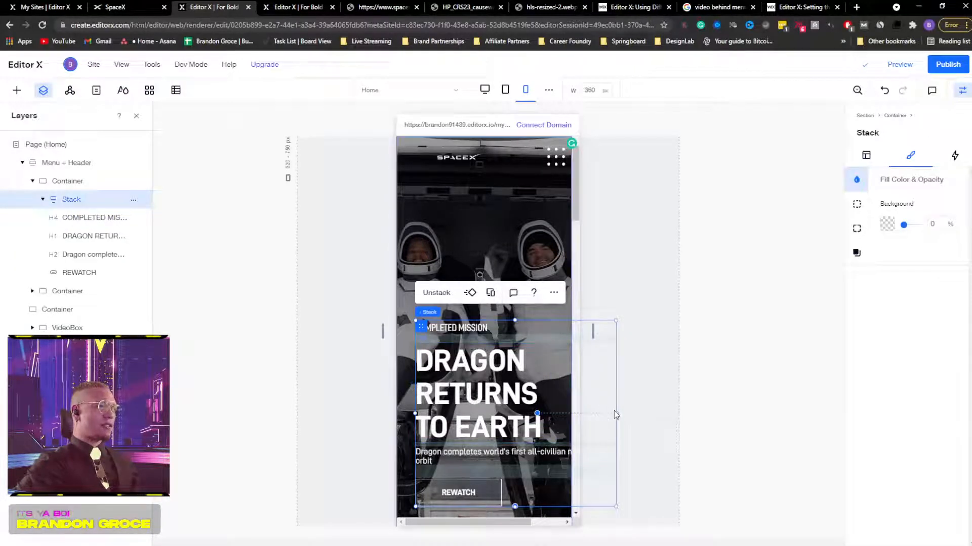
{"action": "left_click_drag", "start_coordinate": [615, 414], "coordinate": [577, 416]}
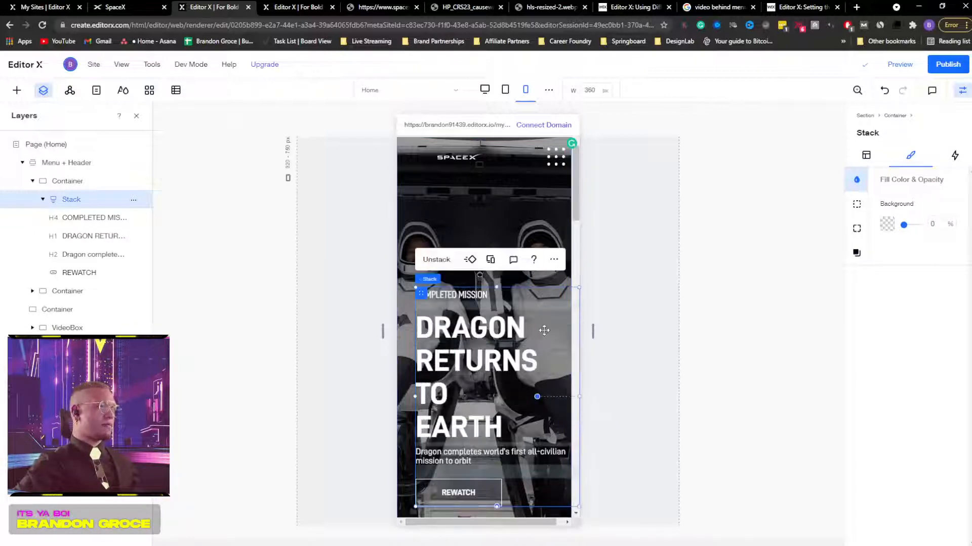
{"action": "left_click", "coordinate": [867, 155]}
{"action": "left_click", "coordinate": [873, 181]}
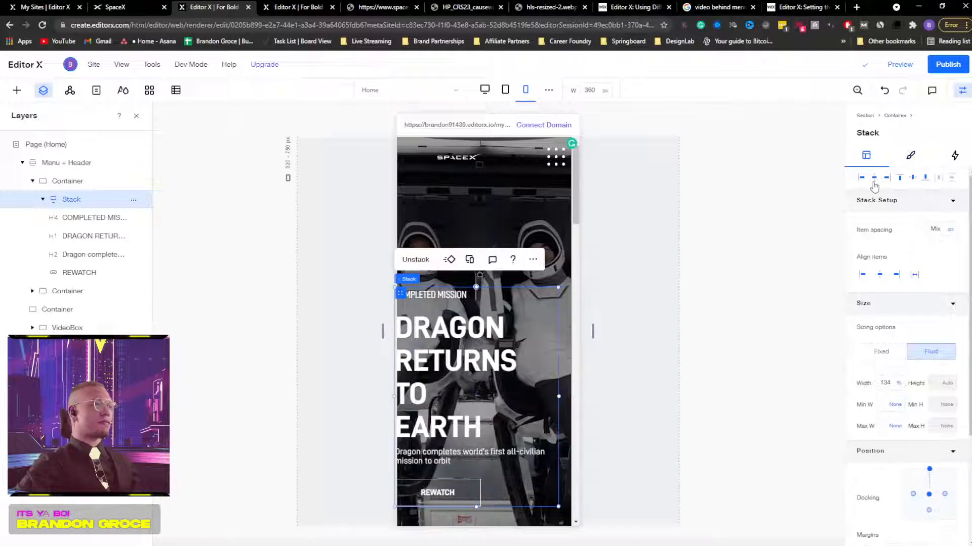
Step: Widen the DRAGON RETURNS TO EARTH heading to wrap onto three lines and narrow the description below it to about 70% width
{"action": "left_click", "coordinate": [516, 373]}
{"action": "left_click_drag", "start_coordinate": [520, 376], "coordinate": [548, 374]}
{"action": "left_click", "coordinate": [506, 426]}
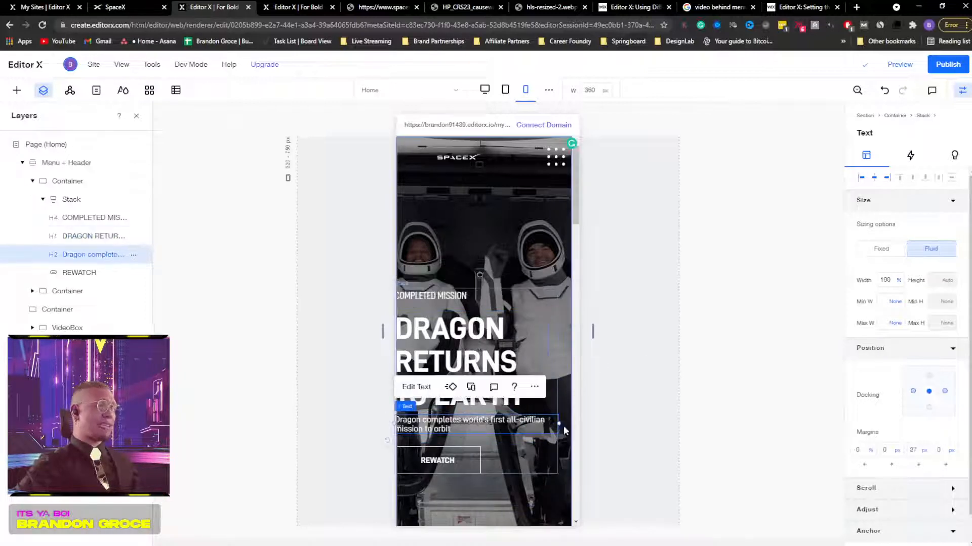
{"action": "left_click_drag", "start_coordinate": [560, 425], "coordinate": [510, 423]}
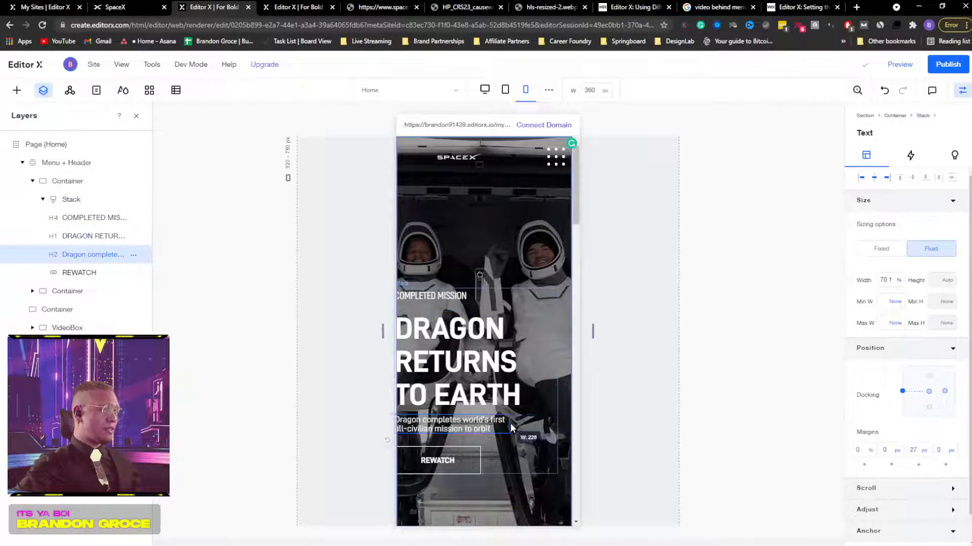
{"action": "left_click_drag", "start_coordinate": [441, 427], "coordinate": [442, 430]}
Step: Narrow the hero text stack to 128% width and center it horizontally again
{"action": "left_click", "coordinate": [522, 299]}
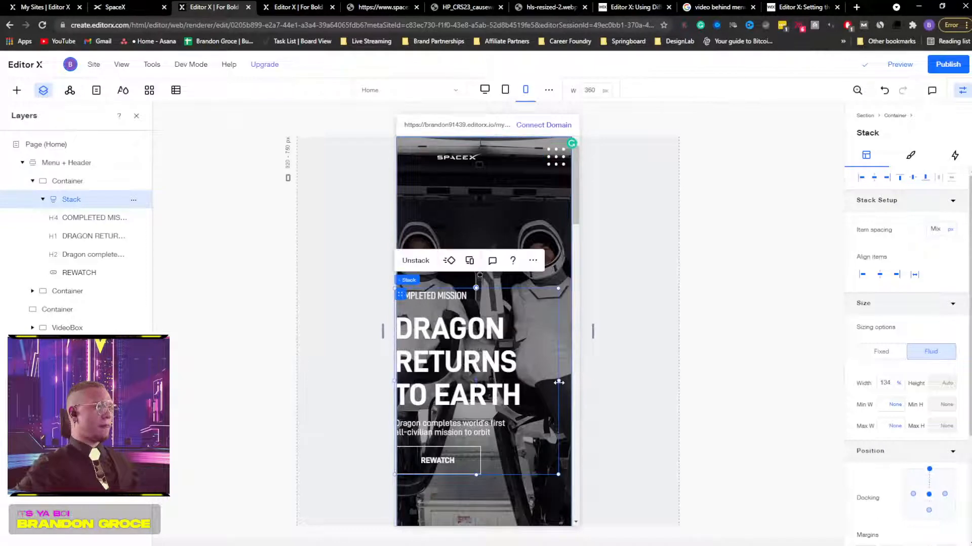
{"action": "left_click_drag", "start_coordinate": [558, 383], "coordinate": [526, 360]}
{"action": "left_click", "coordinate": [493, 377]}
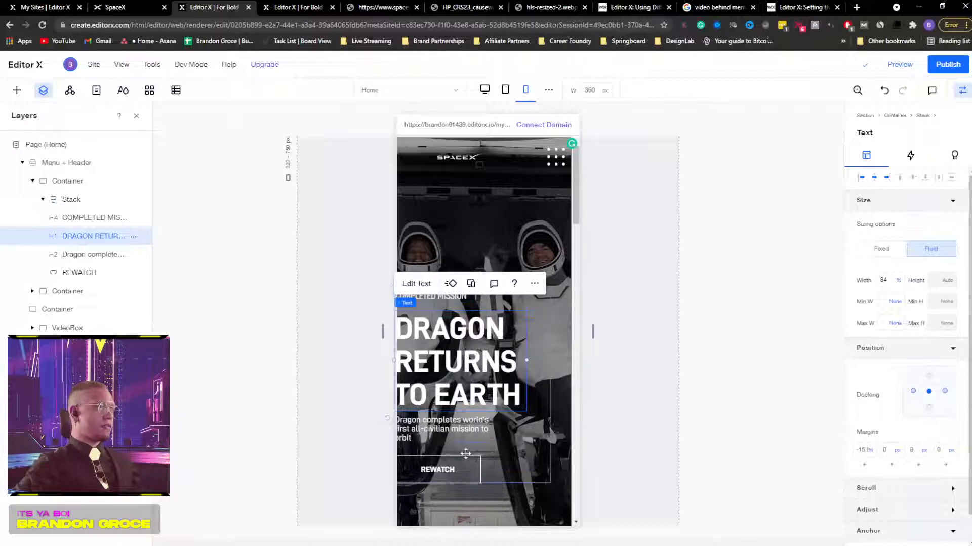
{"action": "left_click", "coordinate": [547, 377]}
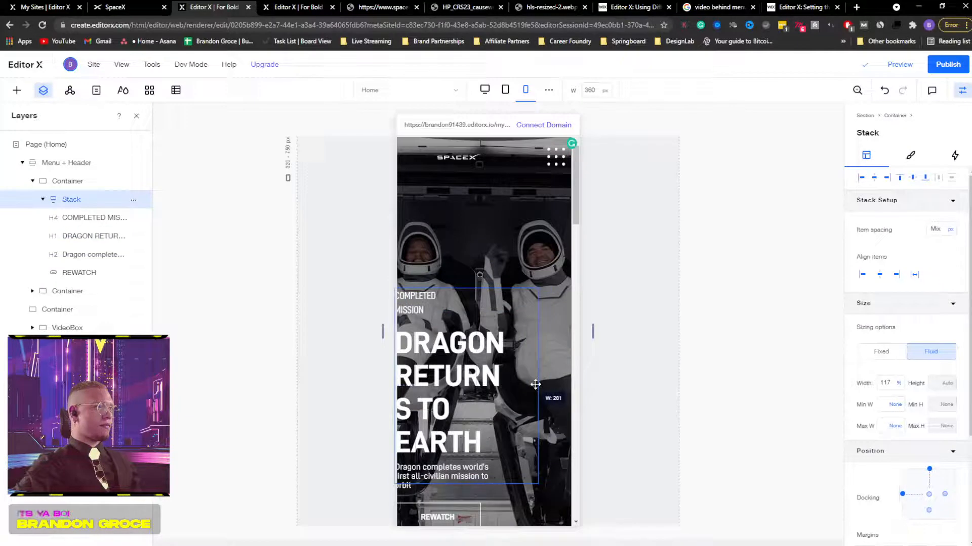
{"action": "key", "text": "ctrl+z"}
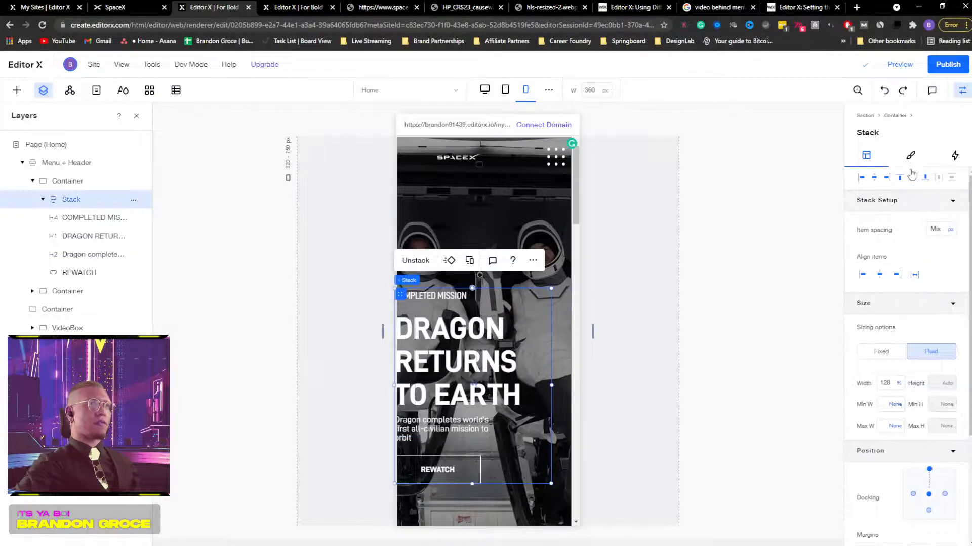
{"action": "left_click", "coordinate": [874, 179]}
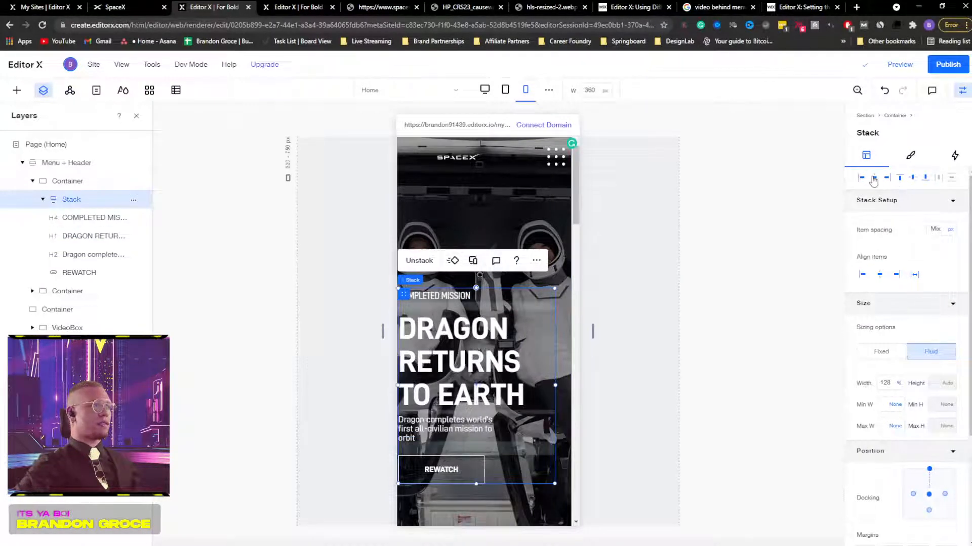
{"action": "left_click", "coordinate": [591, 344]}
{"action": "left_click", "coordinate": [453, 346]}
{"action": "left_click", "coordinate": [459, 304]}
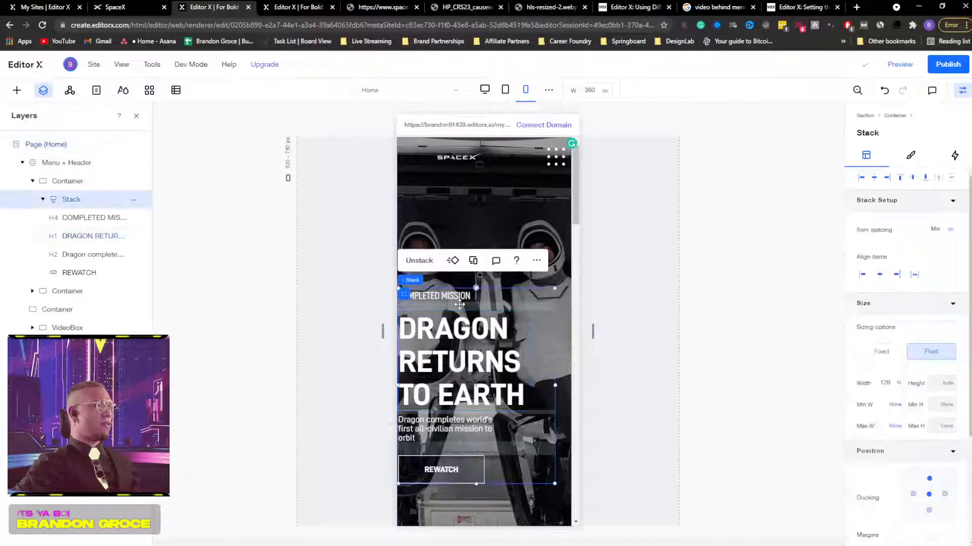
{"action": "left_click_drag", "start_coordinate": [487, 324], "coordinate": [493, 325]}
{"action": "key", "text": "ctrl+z"}
Step: Center the hero text stack horizontally within its container on the mobile layout
{"action": "left_click", "coordinate": [406, 237]}
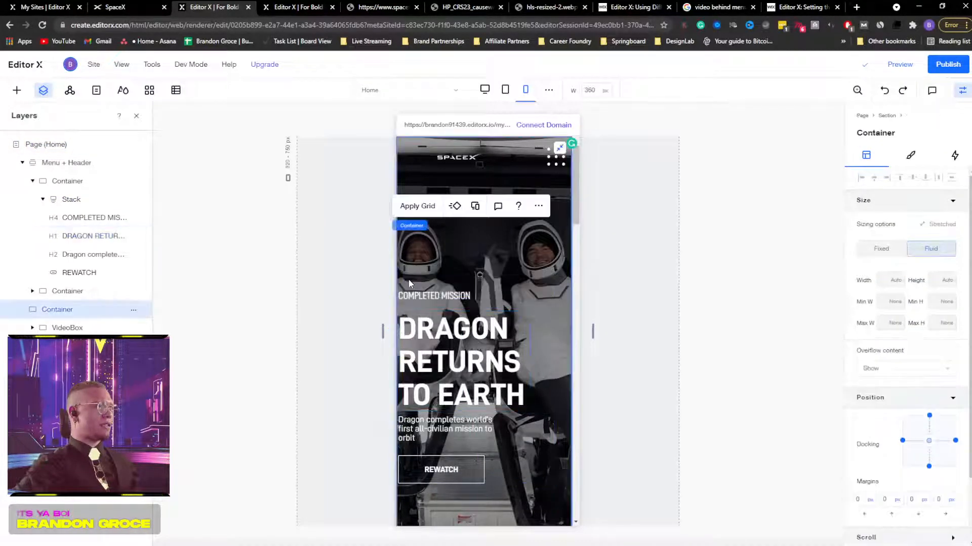
{"action": "left_click", "coordinate": [410, 294]}
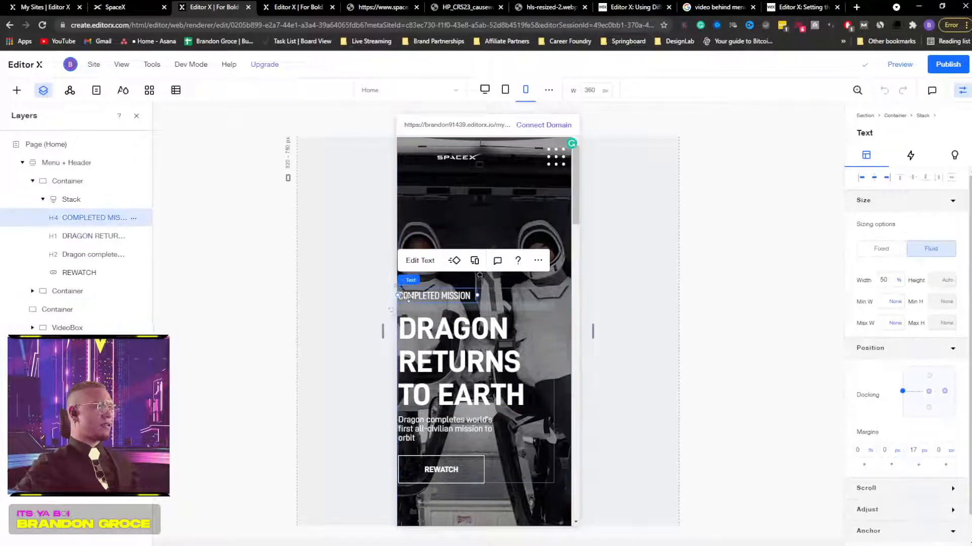
{"action": "left_click", "coordinate": [62, 200]}
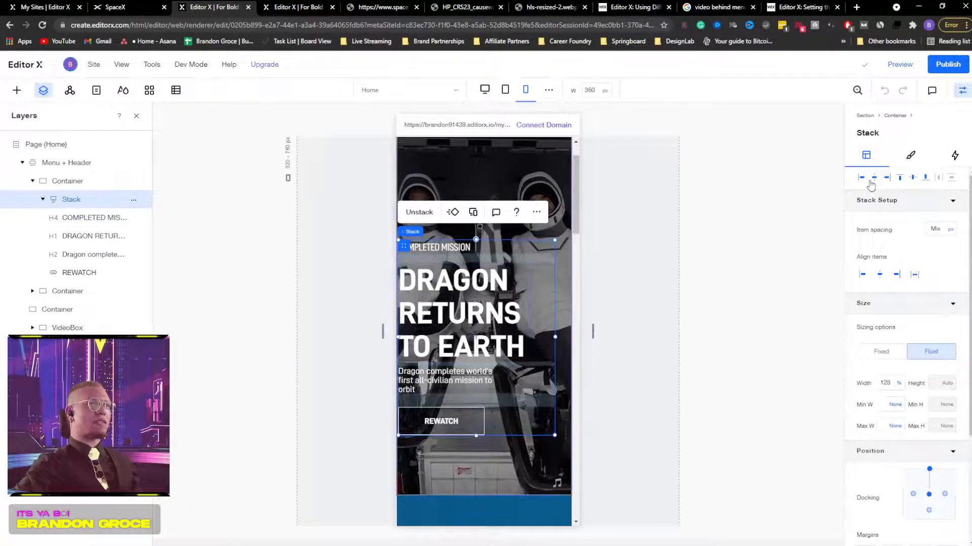
{"action": "left_click", "coordinate": [875, 179]}
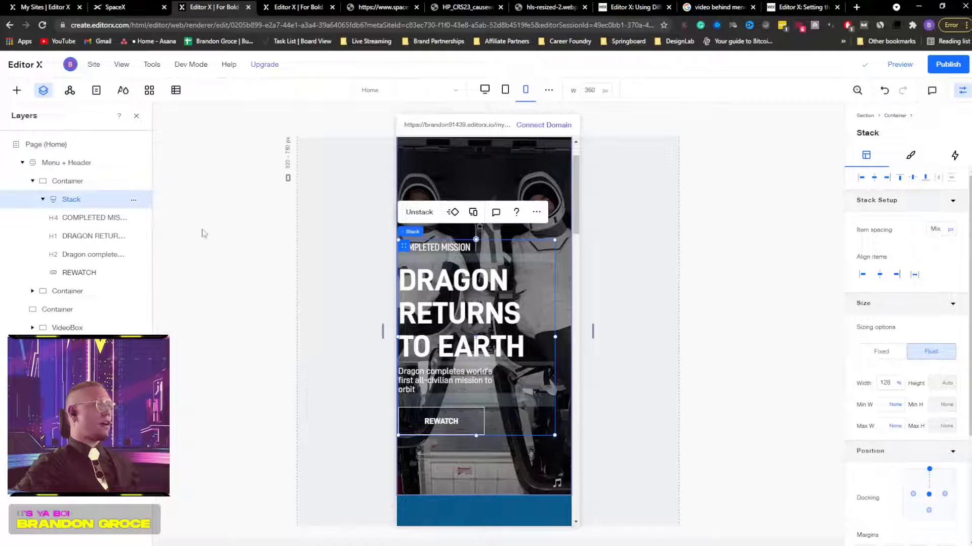
Step: Widen the container around the hero text to about 94.5% width, starting at the screen's left edge
{"action": "left_click", "coordinate": [51, 181]}
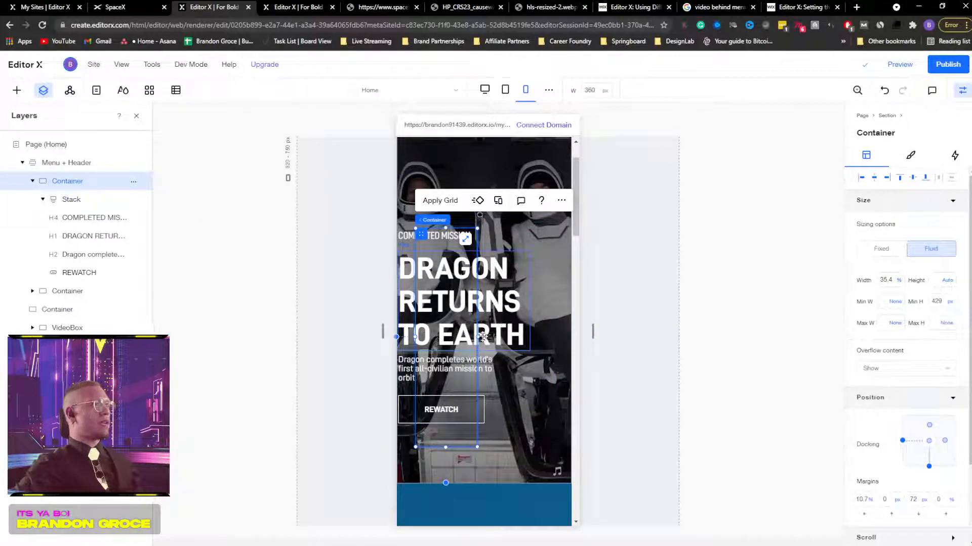
{"action": "left_click_drag", "start_coordinate": [478, 336], "coordinate": [554, 328]}
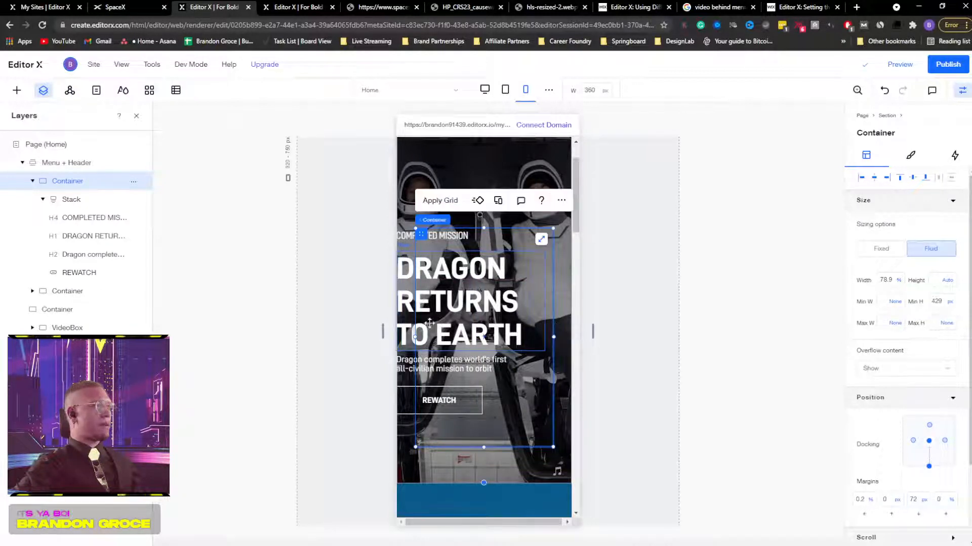
{"action": "left_click_drag", "start_coordinate": [414, 337], "coordinate": [399, 339]}
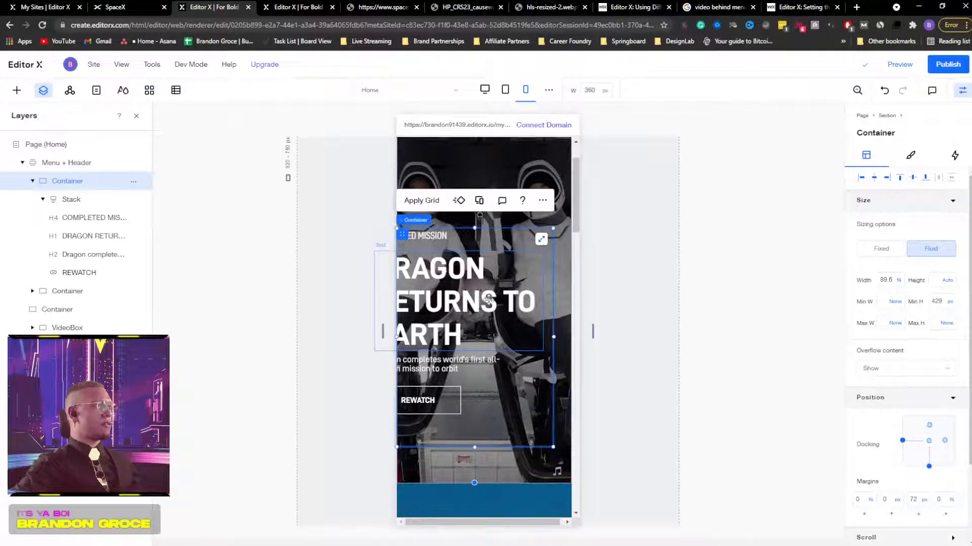
{"action": "left_click_drag", "start_coordinate": [553, 337], "coordinate": [562, 336]}
Step: Narrow the hero text stack to about 94% width, move it inside its container, and center the container horizontally
{"action": "left_click", "coordinate": [71, 201]}
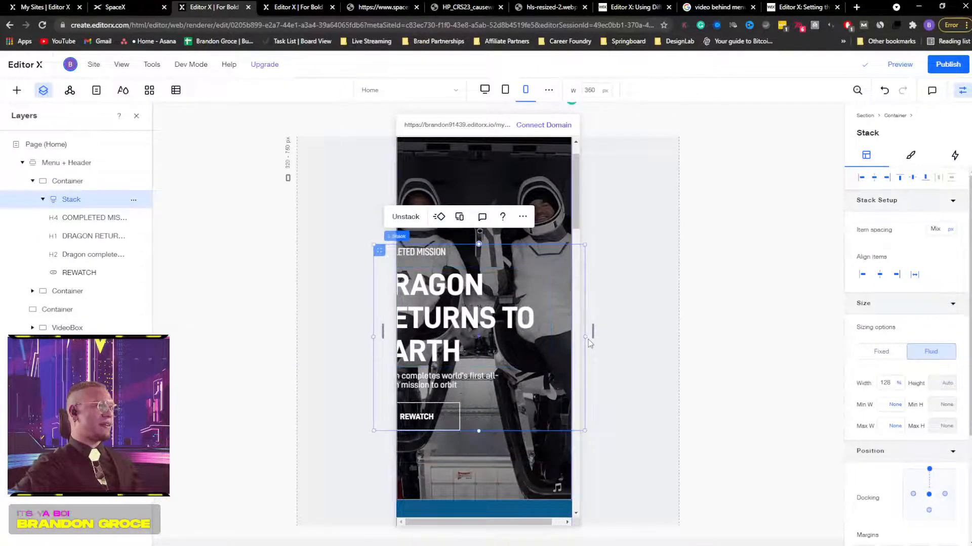
{"action": "left_click_drag", "start_coordinate": [568, 337], "coordinate": [529, 333]}
{"action": "left_click_drag", "start_coordinate": [380, 254], "coordinate": [407, 251]}
{"action": "left_click", "coordinate": [76, 181]}
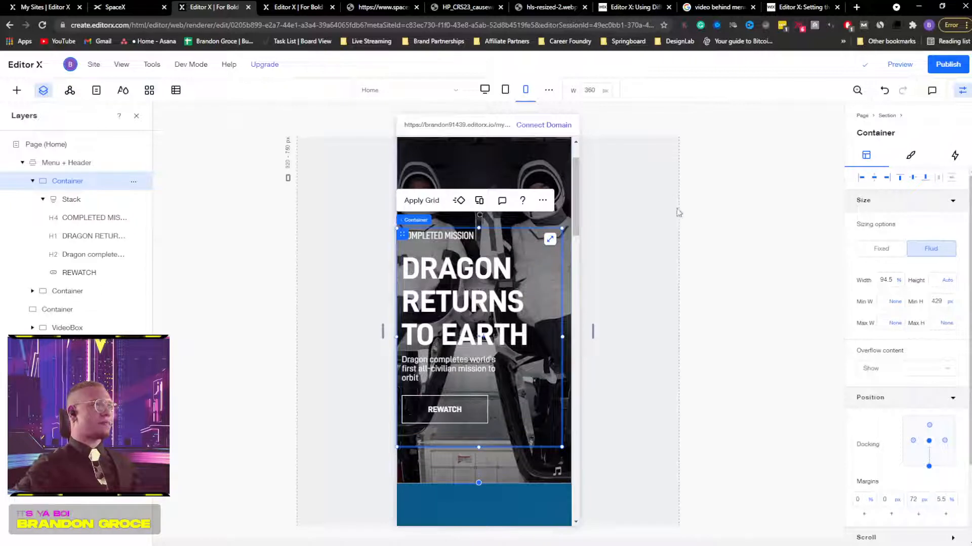
{"action": "left_click", "coordinate": [875, 178]}
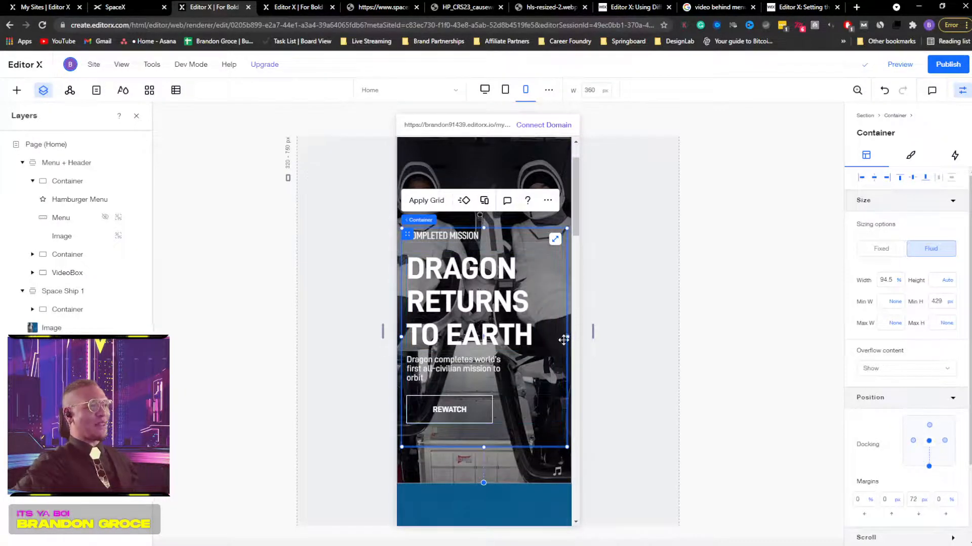
{"action": "left_click", "coordinate": [708, 321]}
Step: Widen the hero description text slightly so it wraps onto two lines
{"action": "scroll", "coordinate": [707, 319], "scroll_direction": "down", "scroll_amount": 4}
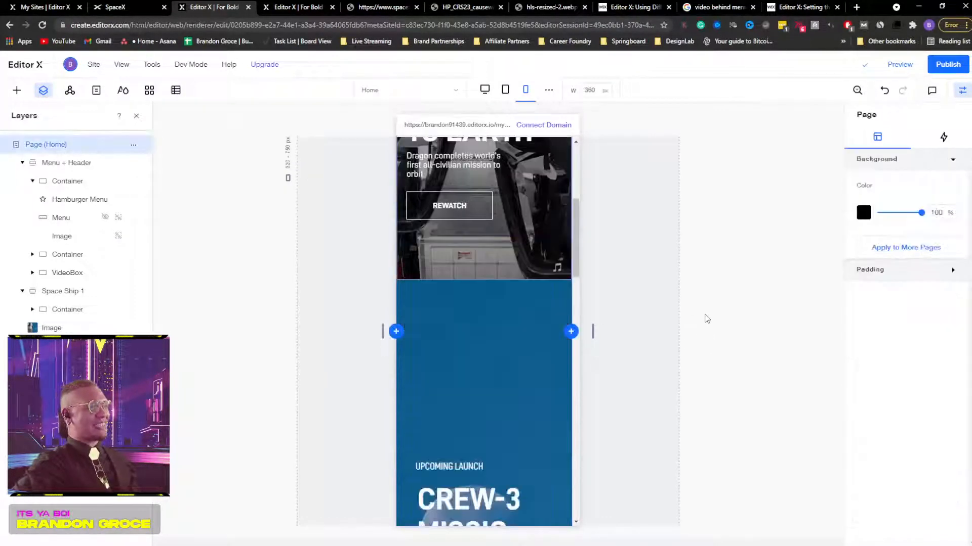
{"action": "scroll", "coordinate": [707, 318], "scroll_direction": "up", "scroll_amount": 1}
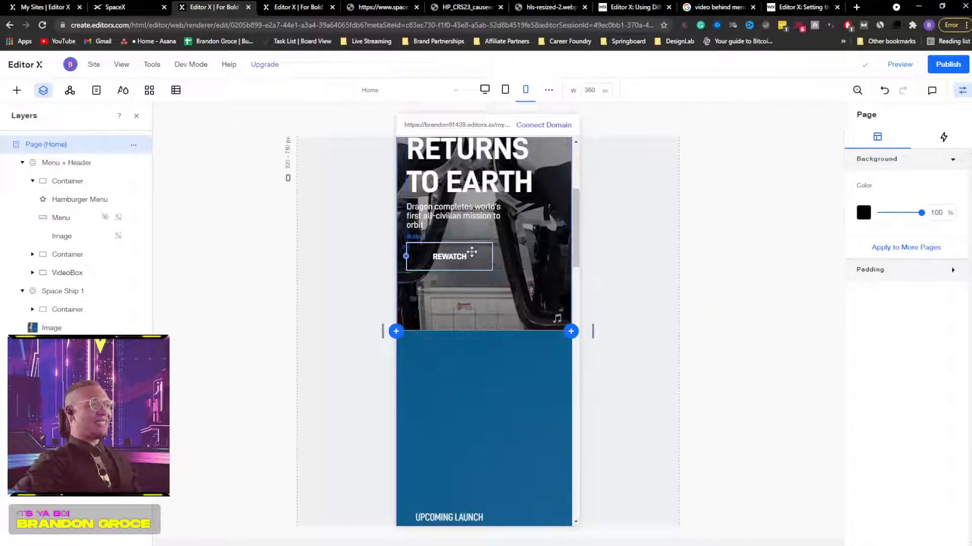
{"action": "left_click", "coordinate": [513, 216]}
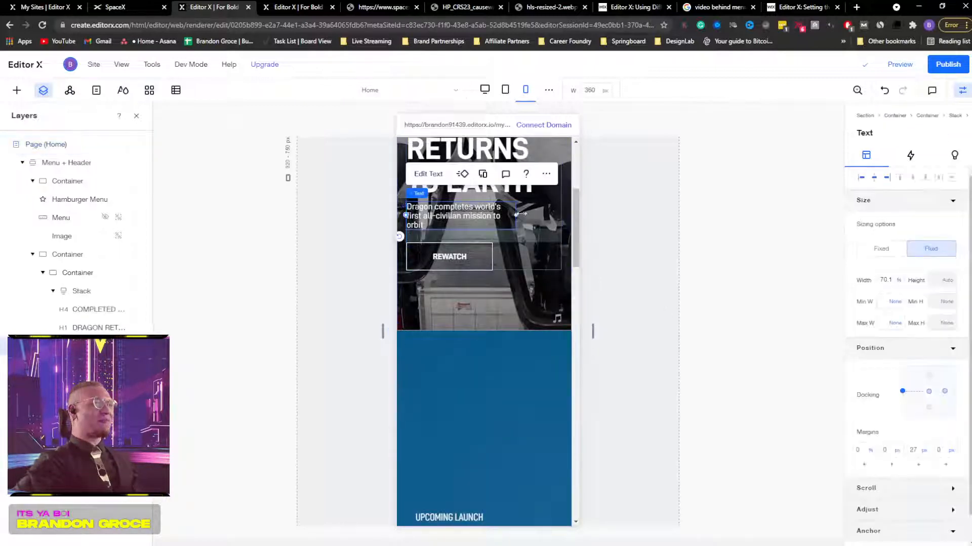
{"action": "left_click_drag", "start_coordinate": [518, 214], "coordinate": [527, 214]}
{"action": "left_click", "coordinate": [664, 284]}
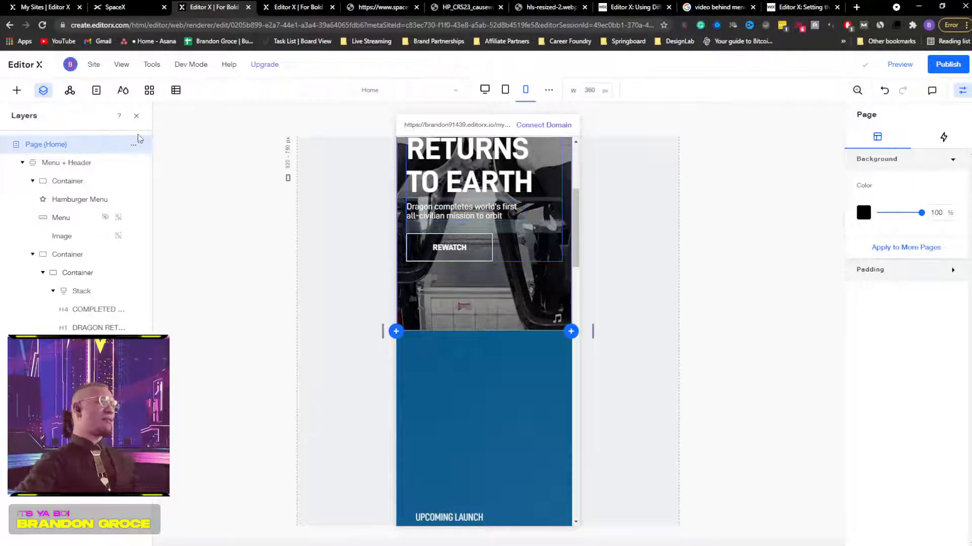
Step: Enlarge the SpaceX header logo to about 60% width and raise it slightly, leaving a bottom margin of about 14 px
{"action": "scroll", "coordinate": [490, 356], "scroll_direction": "up", "scroll_amount": 5}
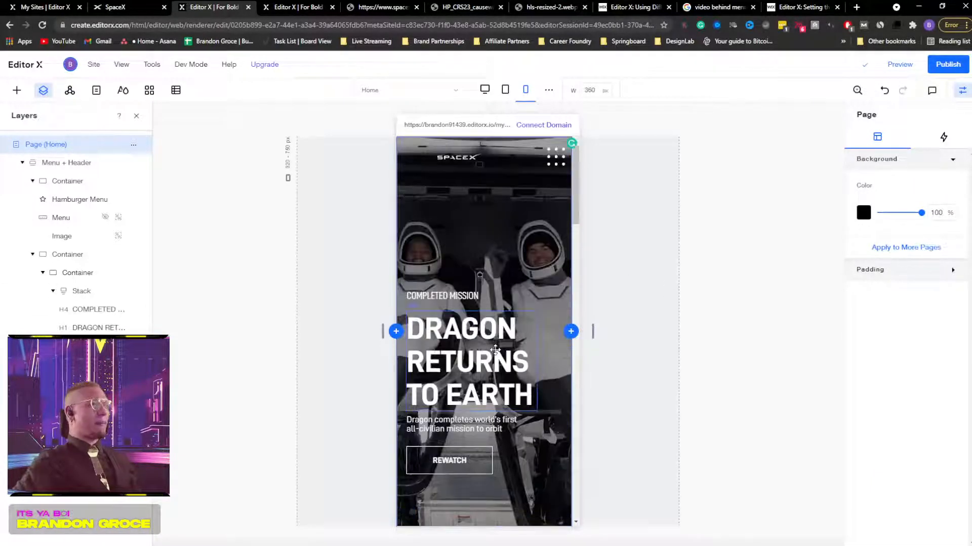
{"action": "left_click", "coordinate": [454, 156]}
{"action": "left_click_drag", "start_coordinate": [454, 156], "coordinate": [511, 180]}
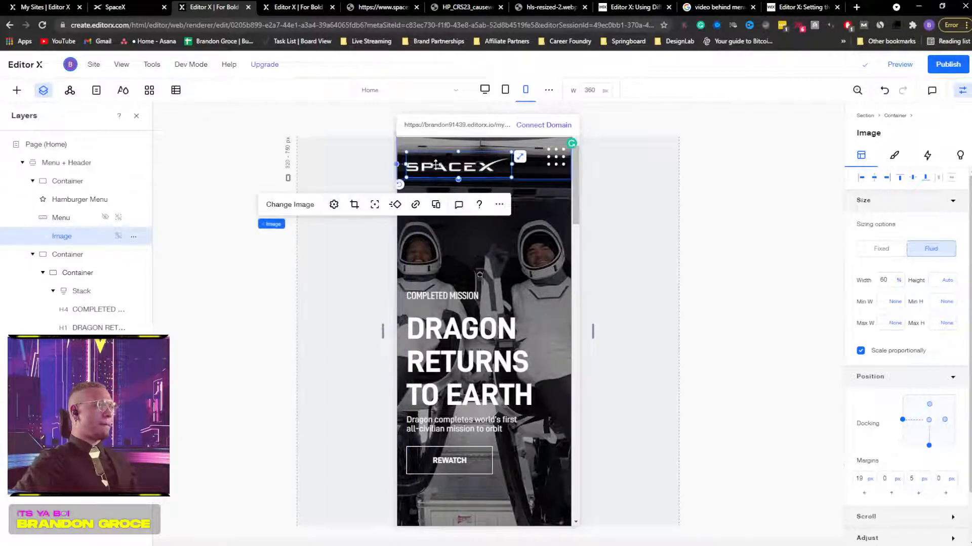
{"action": "left_click_drag", "start_coordinate": [432, 164], "coordinate": [433, 159]}
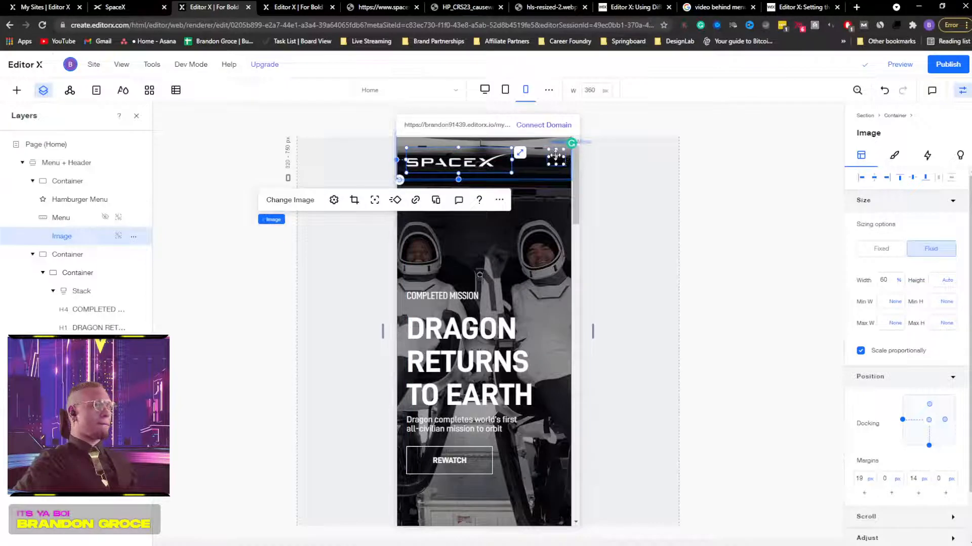
{"action": "left_click", "coordinate": [556, 159]}
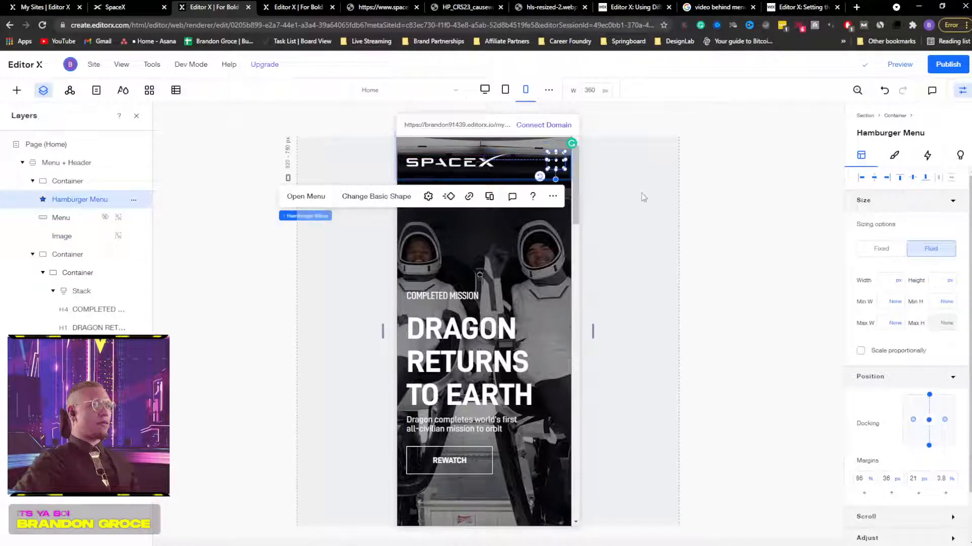
Step: Shorten the Menu + Header section on mobile to a minimum height of about 637 px
{"action": "scroll", "coordinate": [593, 220], "scroll_direction": "down", "scroll_amount": 2}
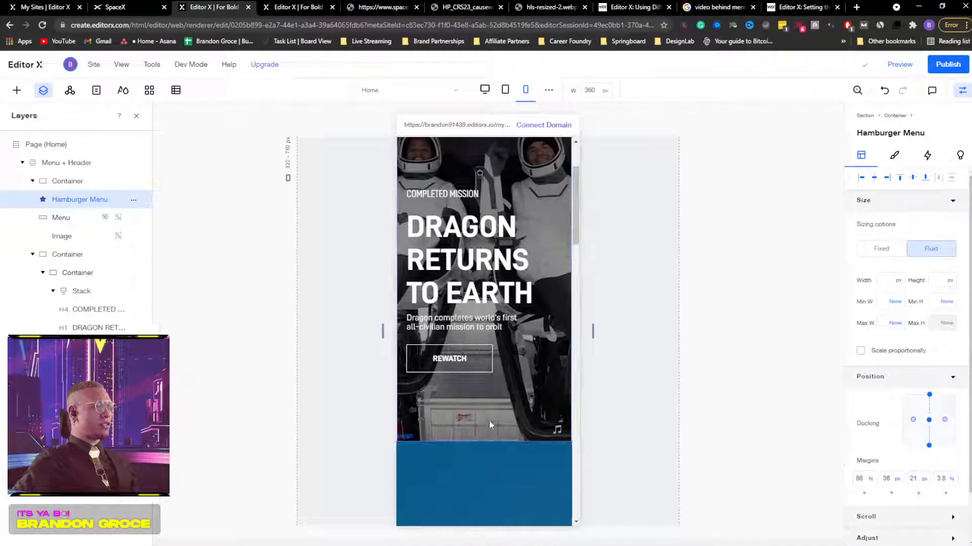
{"action": "left_click", "coordinate": [481, 438]}
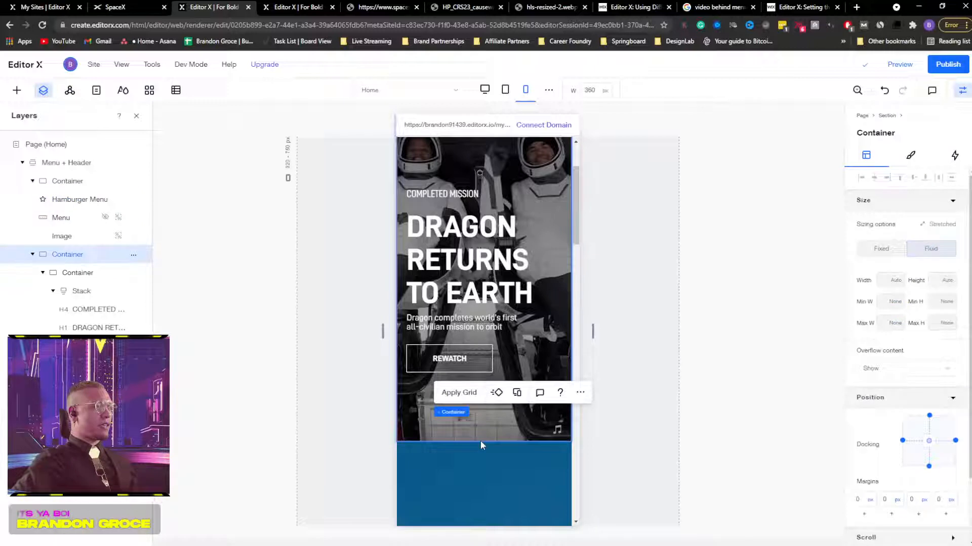
{"action": "left_click", "coordinate": [33, 255]}
{"action": "left_click", "coordinate": [44, 162]}
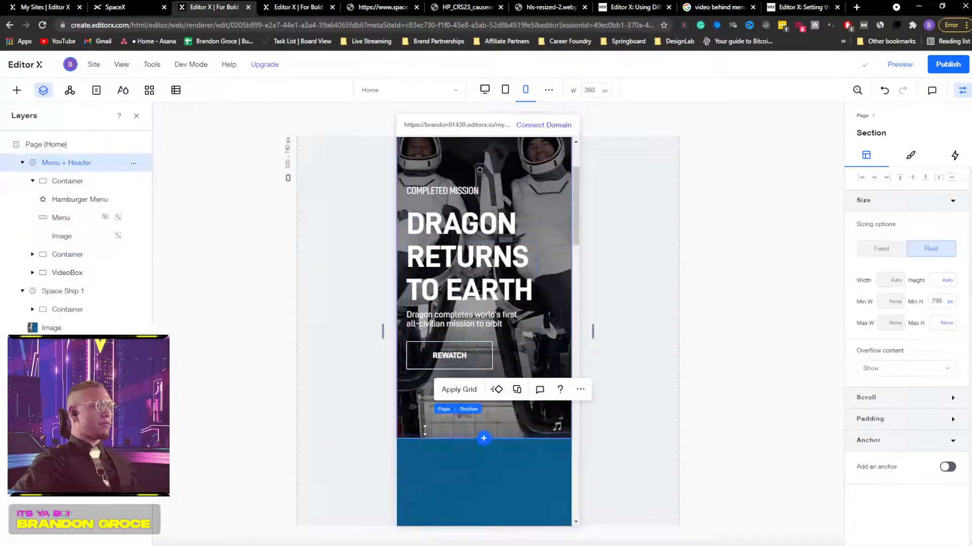
{"action": "left_click_drag", "start_coordinate": [480, 438], "coordinate": [433, 324]}
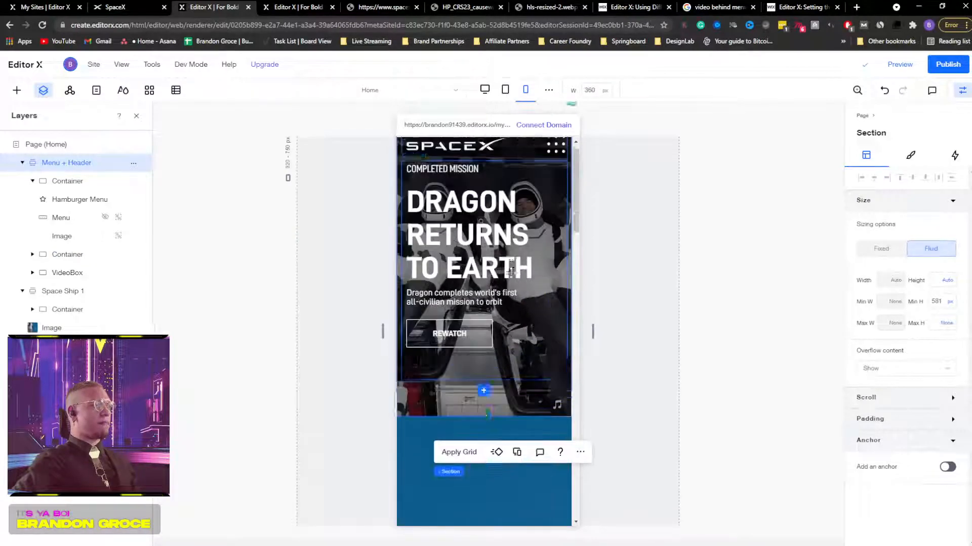
{"action": "scroll", "coordinate": [510, 273], "scroll_direction": "down", "scroll_amount": 1}
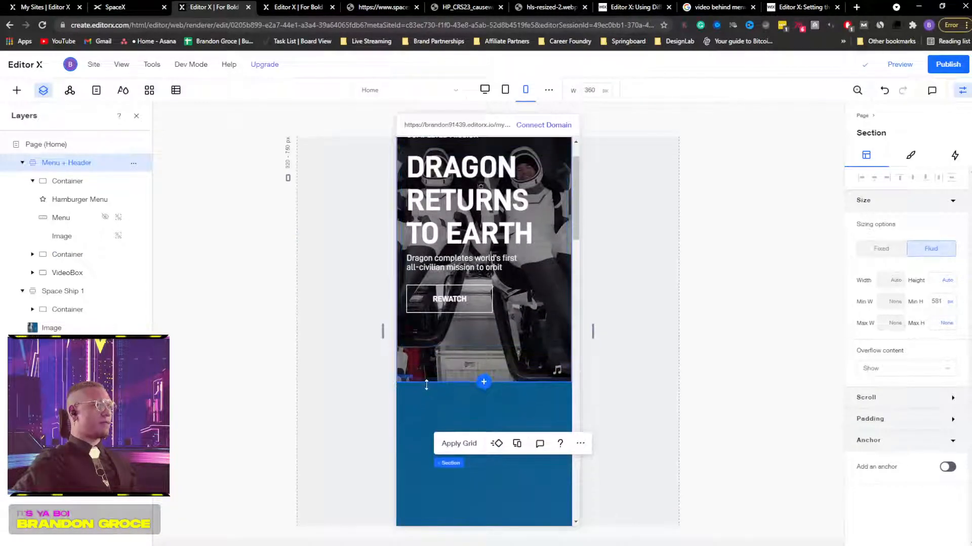
{"action": "left_click_drag", "start_coordinate": [428, 381], "coordinate": [425, 441]}
{"action": "scroll", "coordinate": [616, 273], "scroll_direction": "up", "scroll_amount": 1}
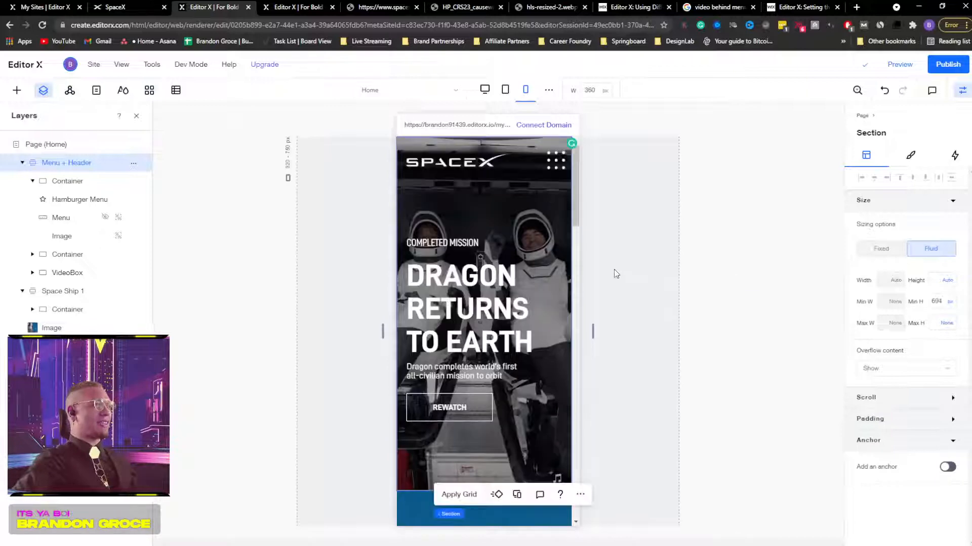
{"action": "scroll", "coordinate": [493, 226], "scroll_direction": "down", "scroll_amount": 1}
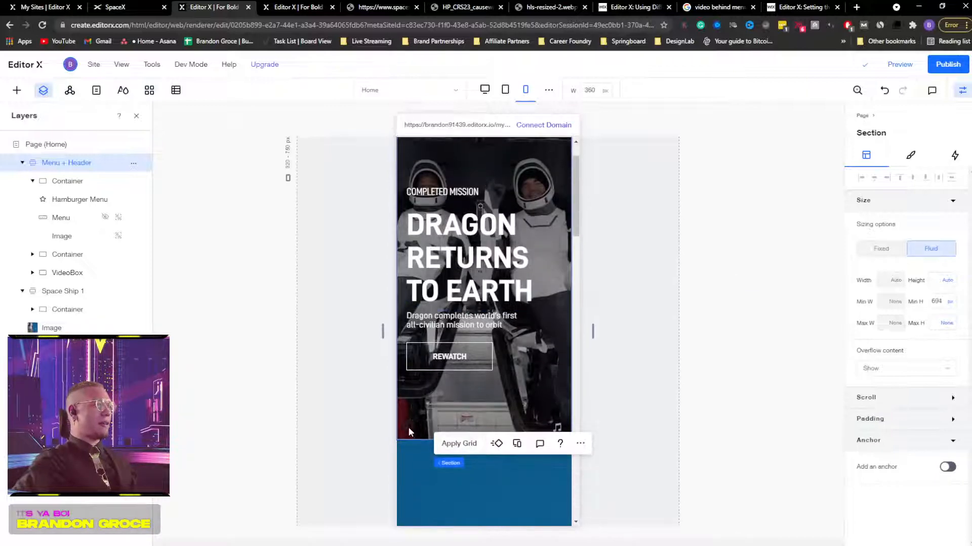
{"action": "left_click_drag", "start_coordinate": [406, 440], "coordinate": [407, 411]}
{"action": "scroll", "coordinate": [351, 359], "scroll_direction": "up", "scroll_amount": 1}
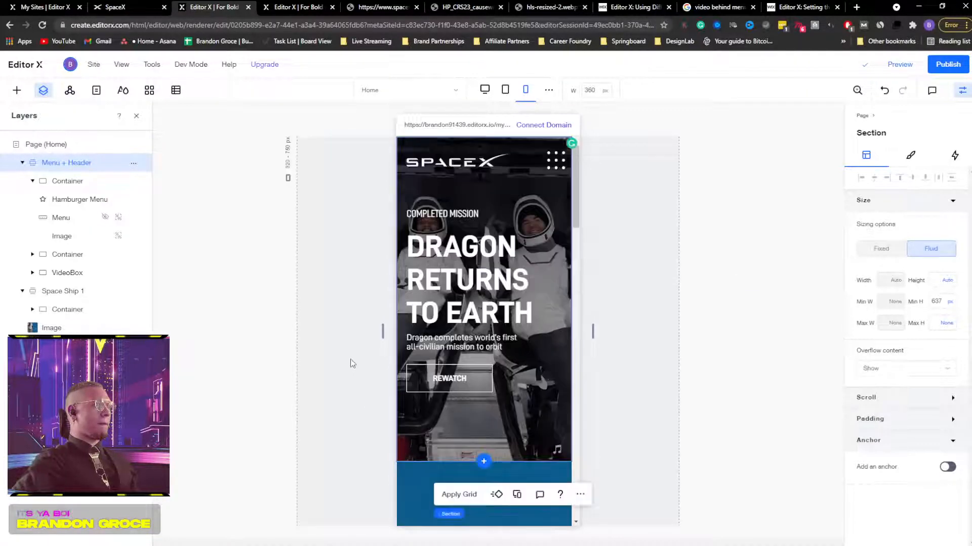
{"action": "scroll", "coordinate": [353, 356], "scroll_direction": "down", "scroll_amount": 2}
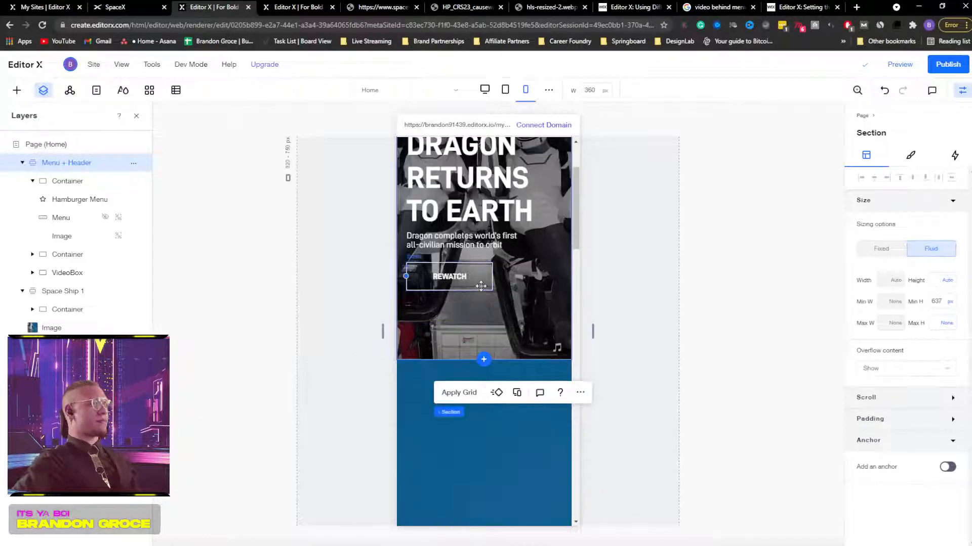
{"action": "left_click", "coordinate": [480, 286]}
{"action": "left_click", "coordinate": [535, 275]}
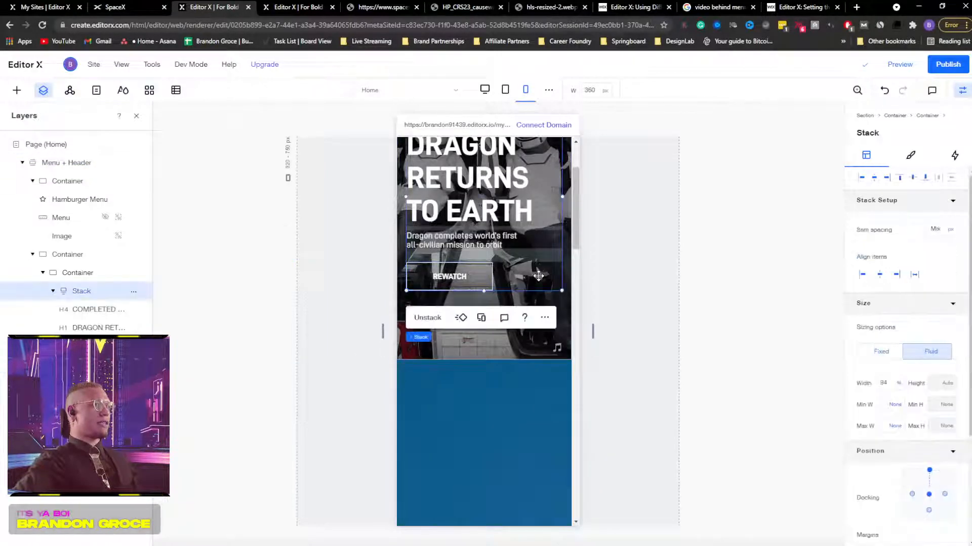
{"action": "scroll", "coordinate": [542, 248], "scroll_direction": "up", "scroll_amount": 2}
{"action": "left_click_drag", "start_coordinate": [550, 217], "coordinate": [533, 231]}
{"action": "key", "text": "ctrl+z"}
Step: Move the hero text container down slightly, to a bottom margin of about 58 px
{"action": "left_click", "coordinate": [70, 274]}
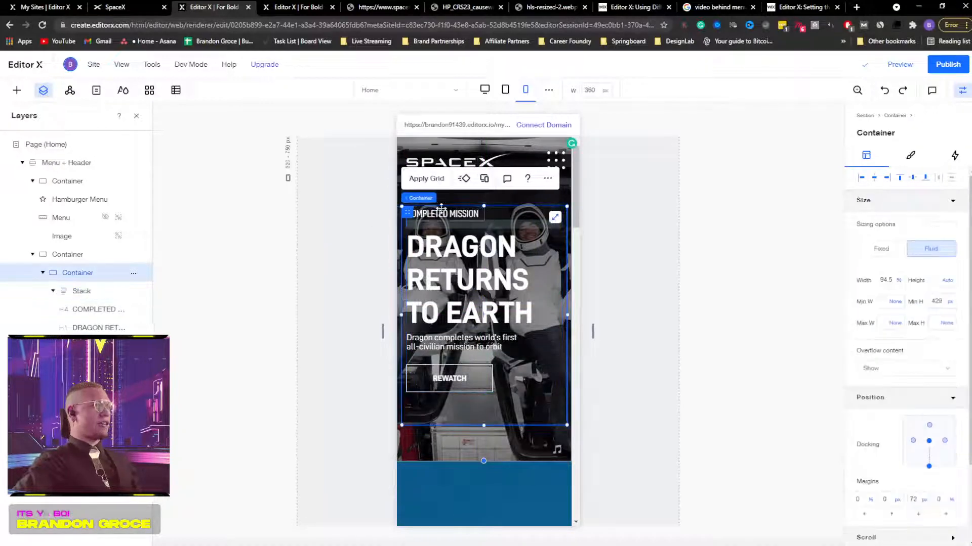
{"action": "left_click_drag", "start_coordinate": [408, 213], "coordinate": [406, 221]}
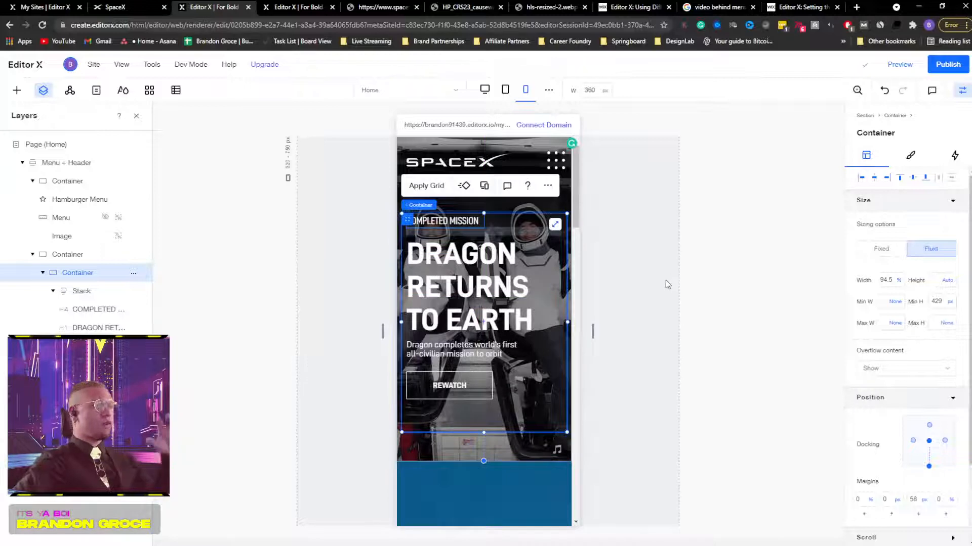
Step: Shorten the Crew-3 Mission section on mobile to a minimum height of about 548 px
{"action": "scroll", "coordinate": [612, 336], "scroll_direction": "down", "scroll_amount": 6}
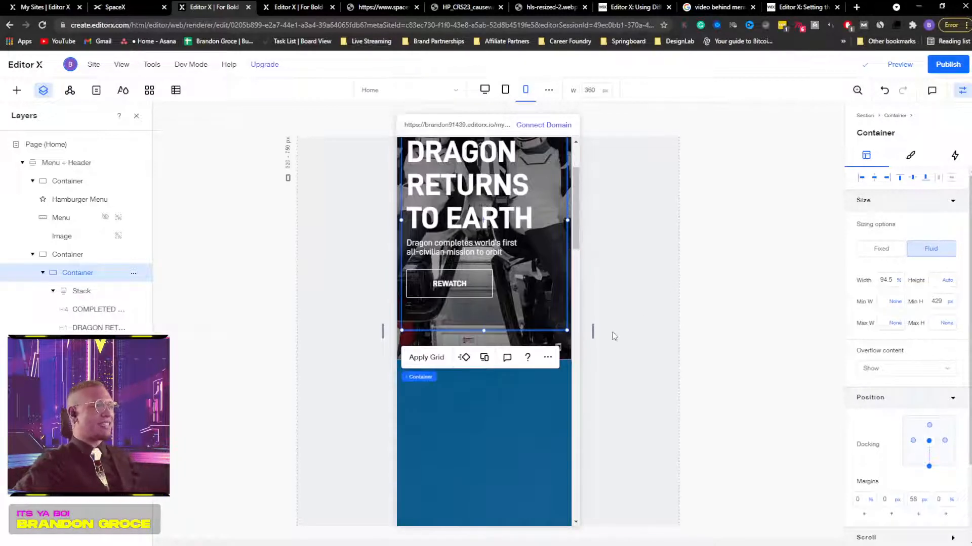
{"action": "scroll", "coordinate": [516, 256], "scroll_direction": "down", "scroll_amount": 1}
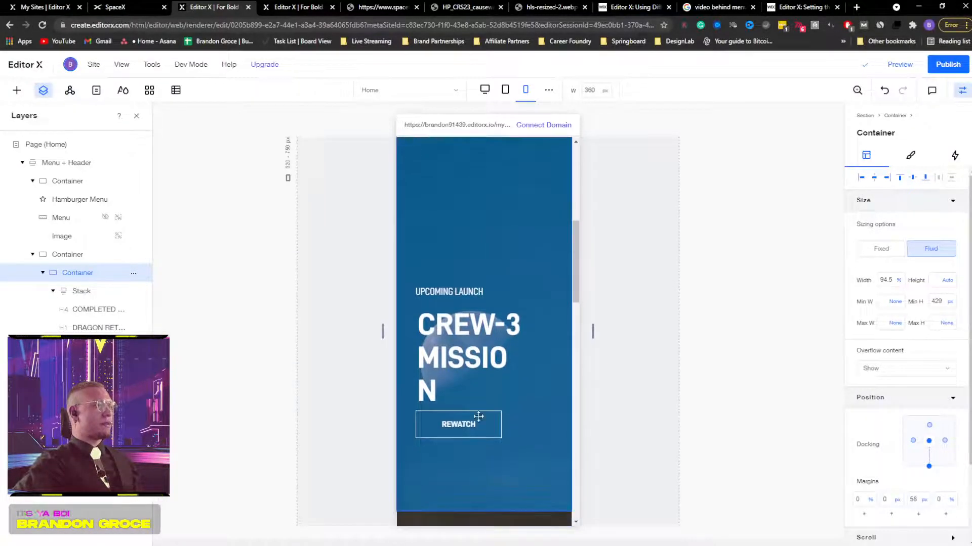
{"action": "left_click", "coordinate": [475, 508]}
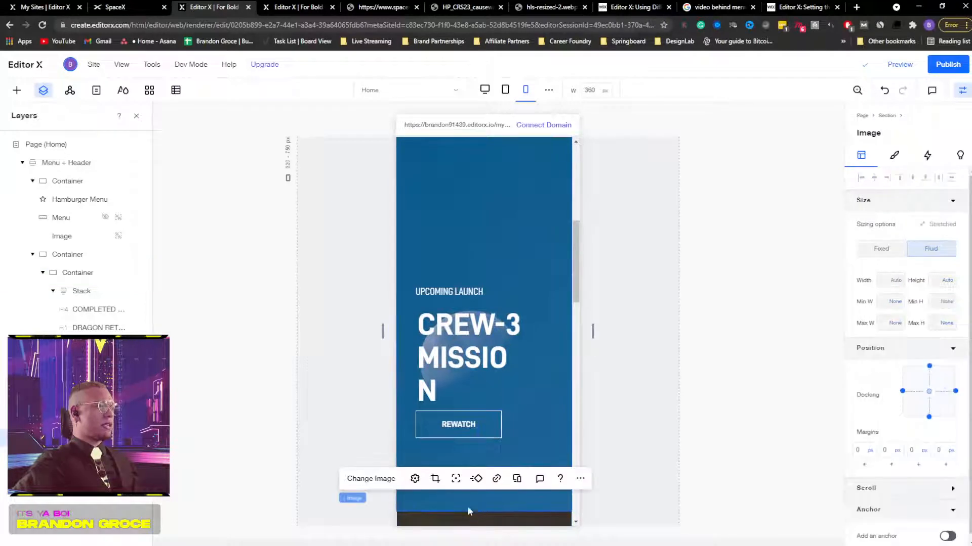
{"action": "left_click", "coordinate": [412, 485]}
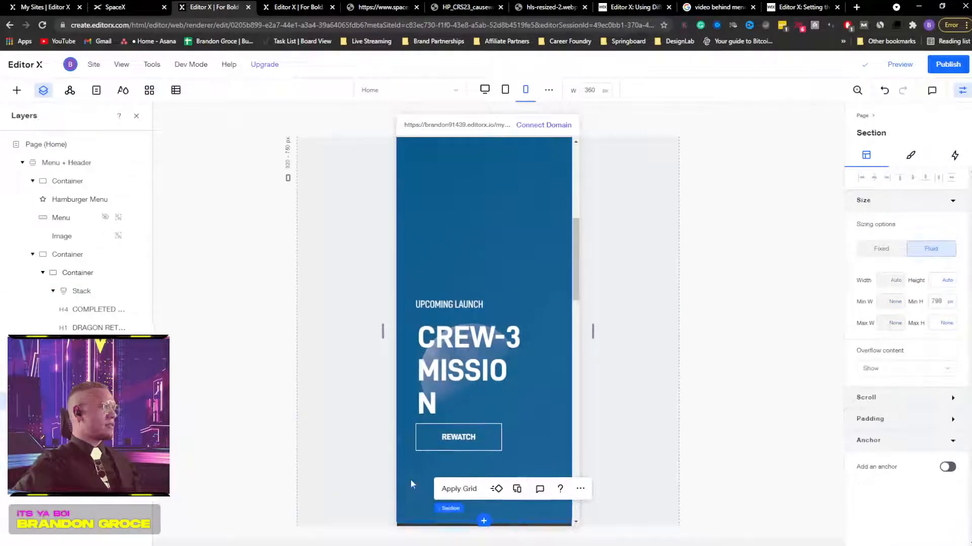
{"action": "scroll", "coordinate": [420, 329], "scroll_direction": "down", "scroll_amount": 5}
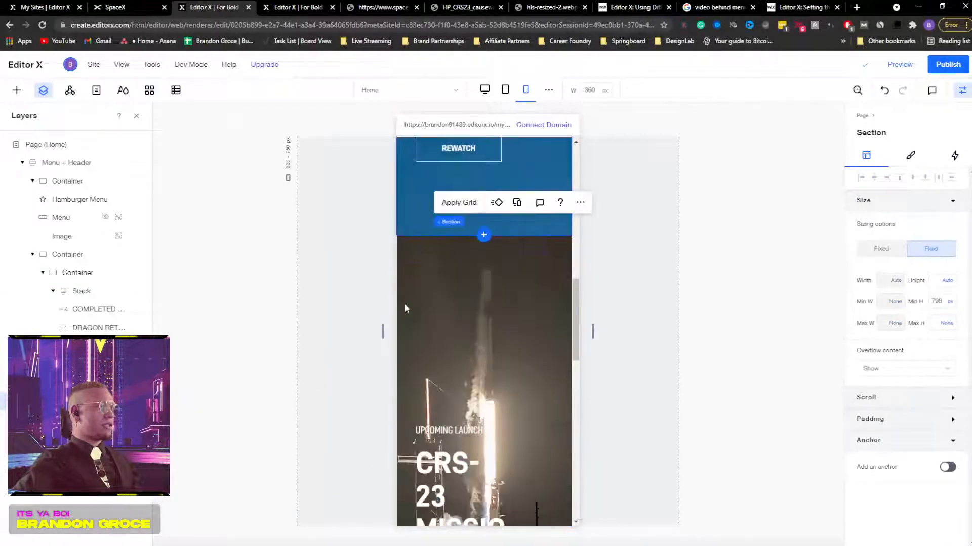
{"action": "left_click_drag", "start_coordinate": [429, 336], "coordinate": [431, 224]}
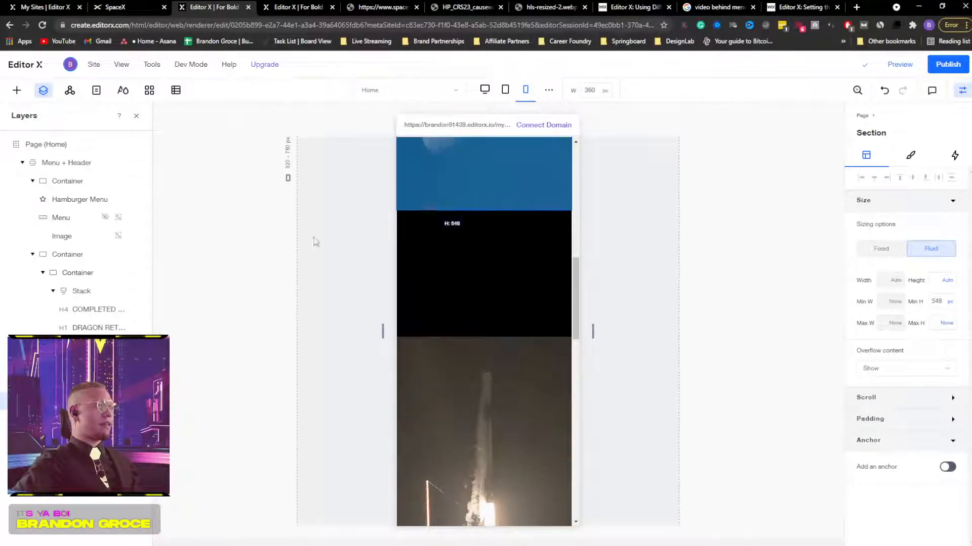
Step: Widen the Crew-3 text container to about 80.6% so the heading fits on two lines, and center it horizontally
{"action": "scroll", "coordinate": [332, 235], "scroll_direction": "down", "scroll_amount": 1}
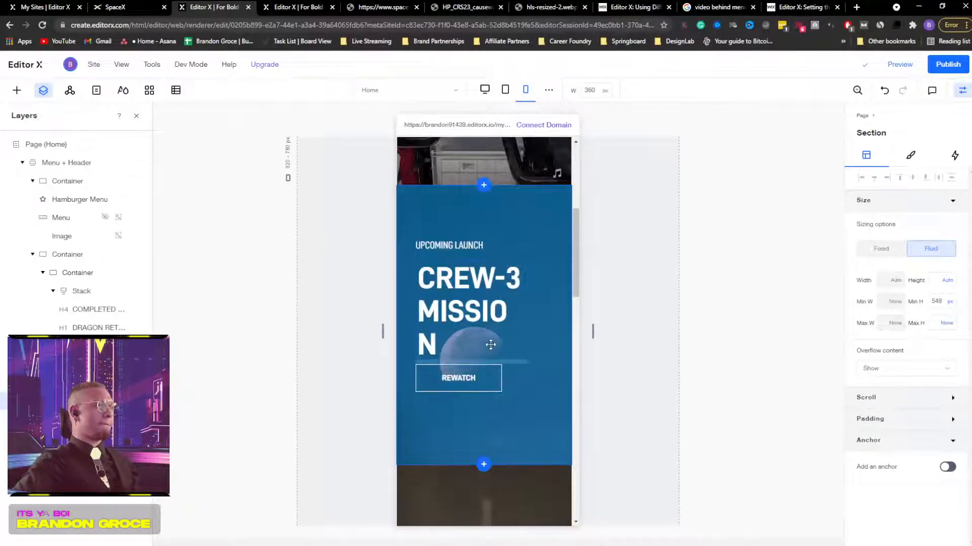
{"action": "left_click", "coordinate": [493, 323]}
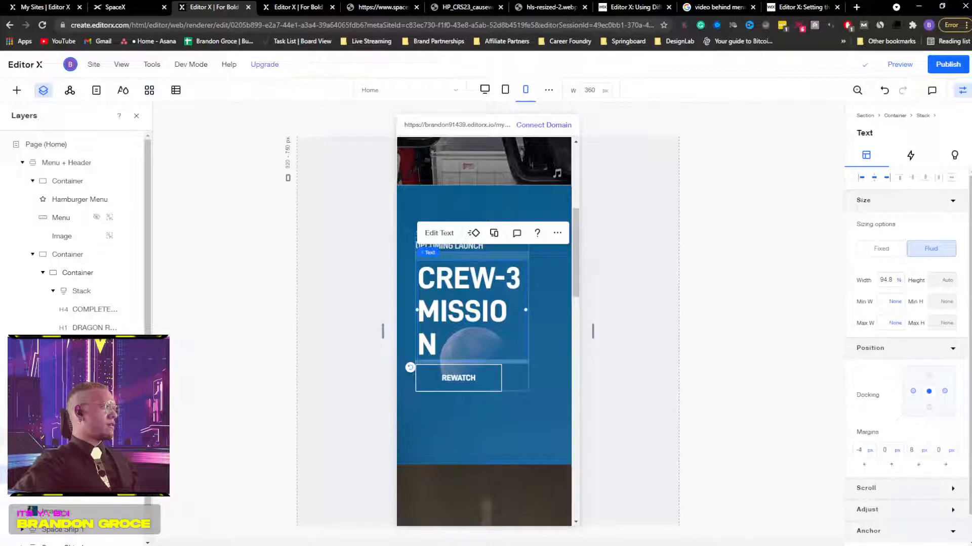
{"action": "left_click", "coordinate": [427, 253]}
{"action": "scroll", "coordinate": [479, 329], "scroll_direction": "up", "scroll_amount": 1}
{"action": "left_click", "coordinate": [428, 249]}
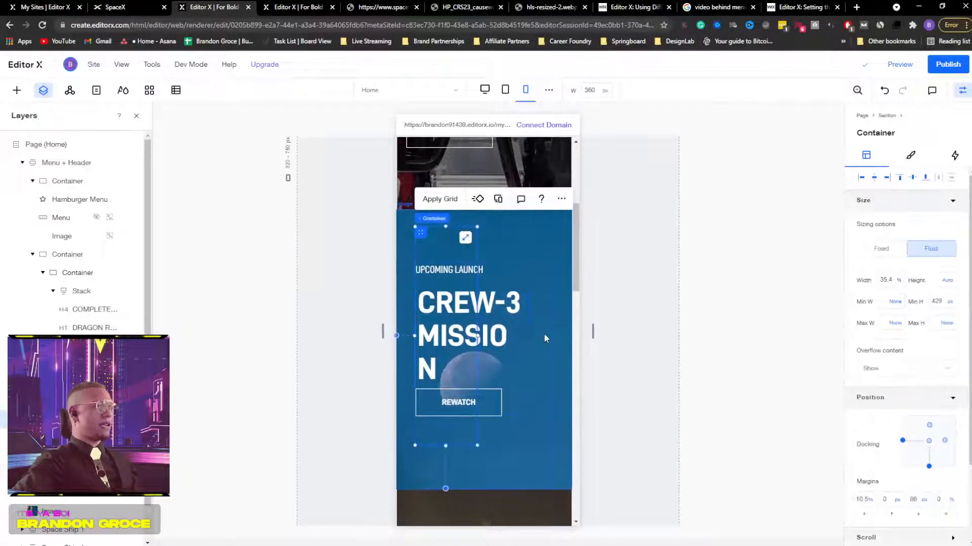
{"action": "left_click_drag", "start_coordinate": [477, 337], "coordinate": [555, 325]}
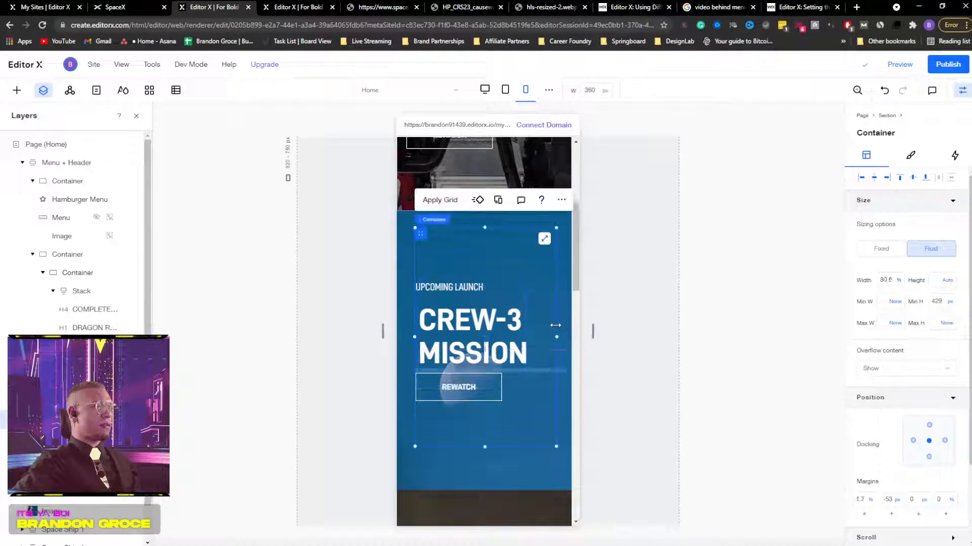
{"action": "left_click", "coordinate": [873, 177]}
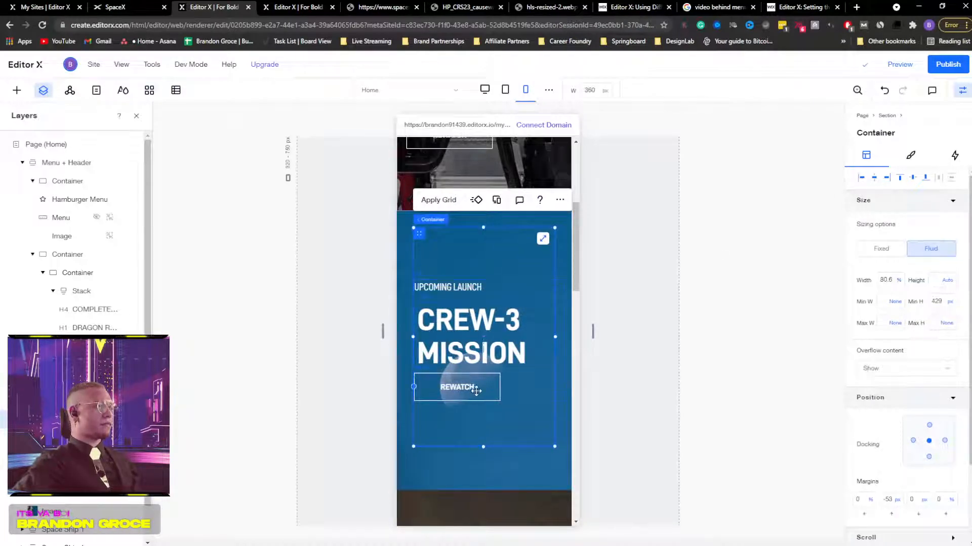
Step: Set the Crew-3 background image's focal point near the moon, bringing part of the spacecraft into the mobile view
{"action": "left_click", "coordinate": [527, 474]}
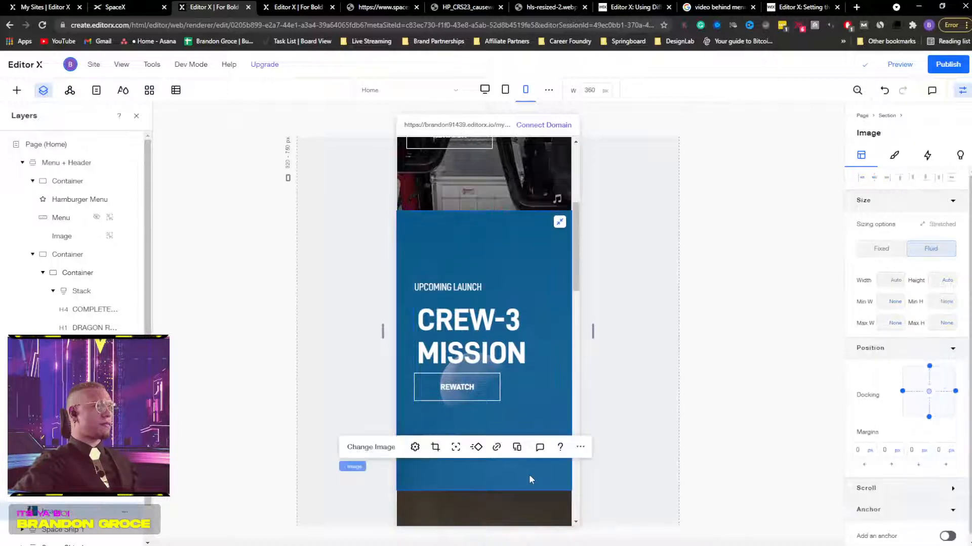
{"action": "left_click", "coordinate": [455, 447]}
{"action": "left_click_drag", "start_coordinate": [500, 321], "coordinate": [488, 318]}
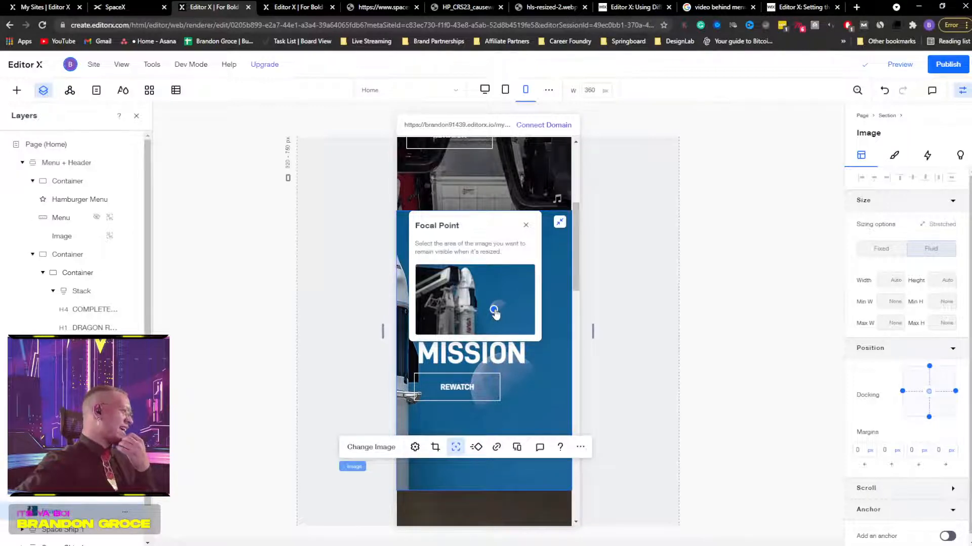
{"action": "left_click", "coordinate": [726, 253]}
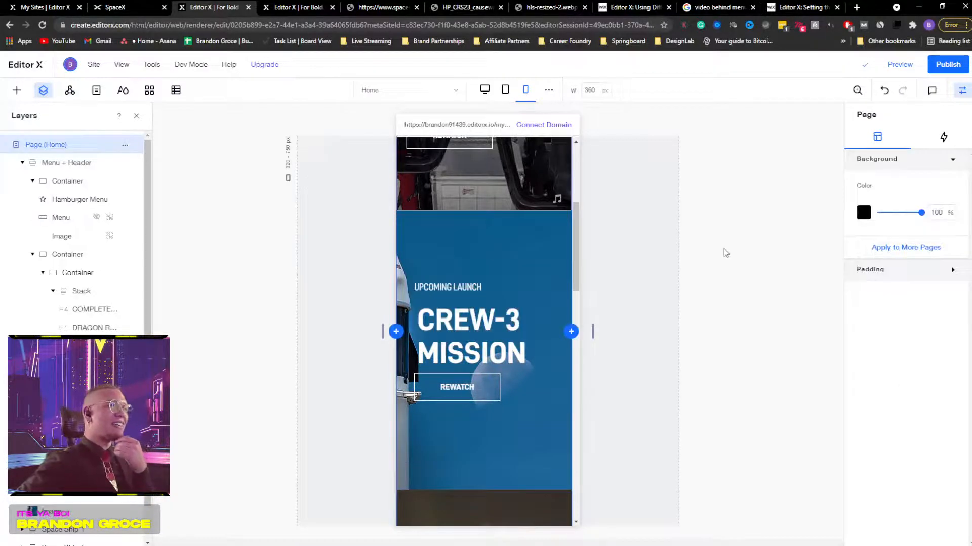
{"action": "left_click", "coordinate": [487, 462]}
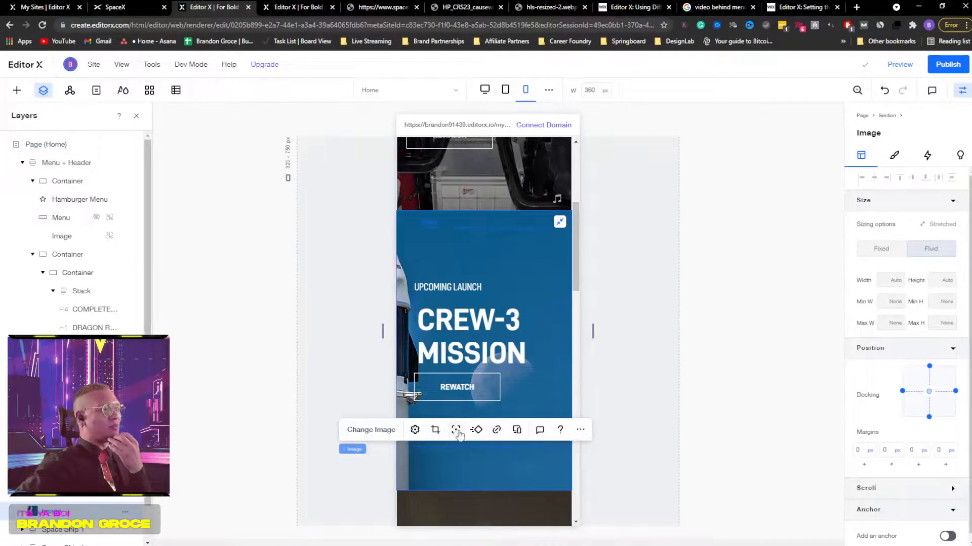
{"action": "left_click", "coordinate": [455, 429]}
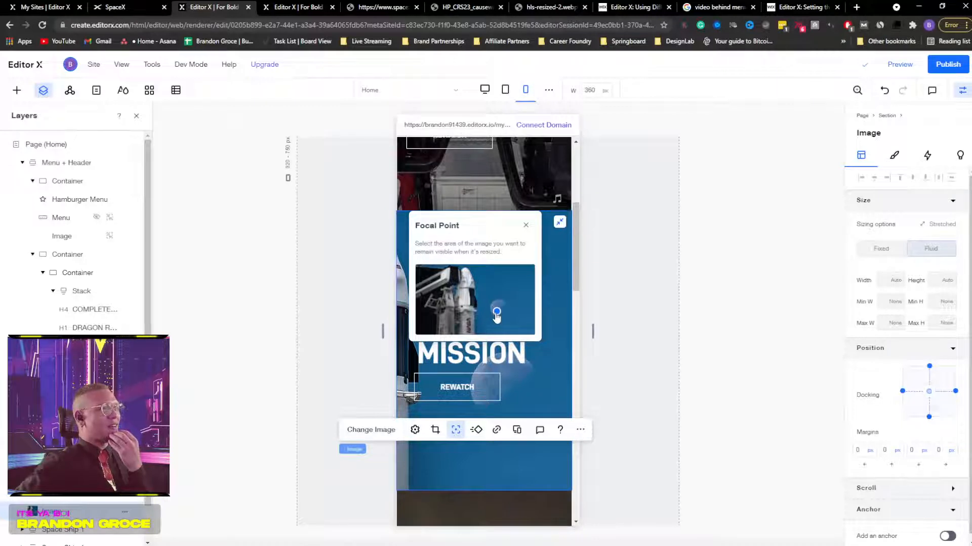
{"action": "left_click", "coordinate": [764, 246]}
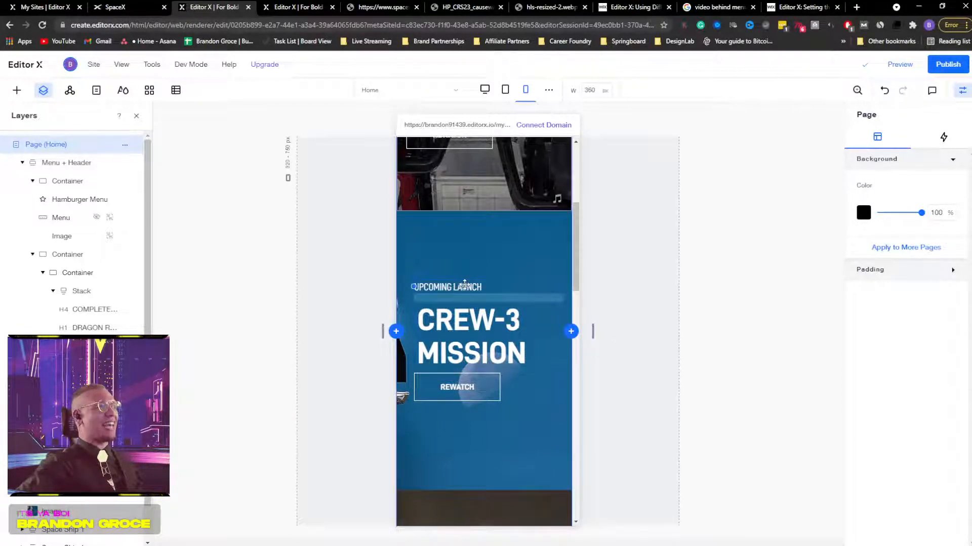
Step: Widen the CRS-23 Mission heading to about 94.8% so it wraps onto two lines
{"action": "scroll", "coordinate": [465, 284], "scroll_direction": "up", "scroll_amount": 4}
{"action": "scroll", "coordinate": [473, 274], "scroll_direction": "down", "scroll_amount": 4}
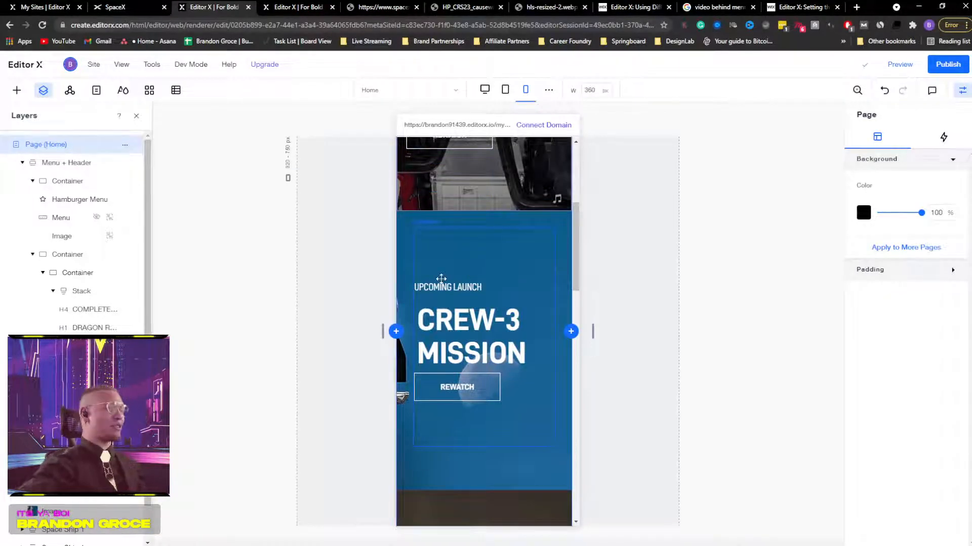
{"action": "scroll", "coordinate": [441, 279], "scroll_direction": "down", "scroll_amount": 6}
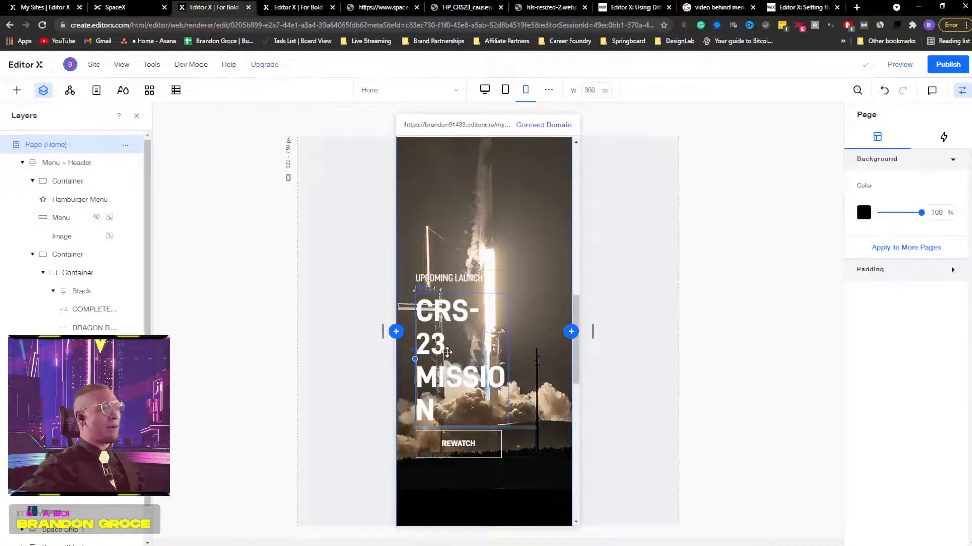
{"action": "left_click", "coordinate": [480, 337]}
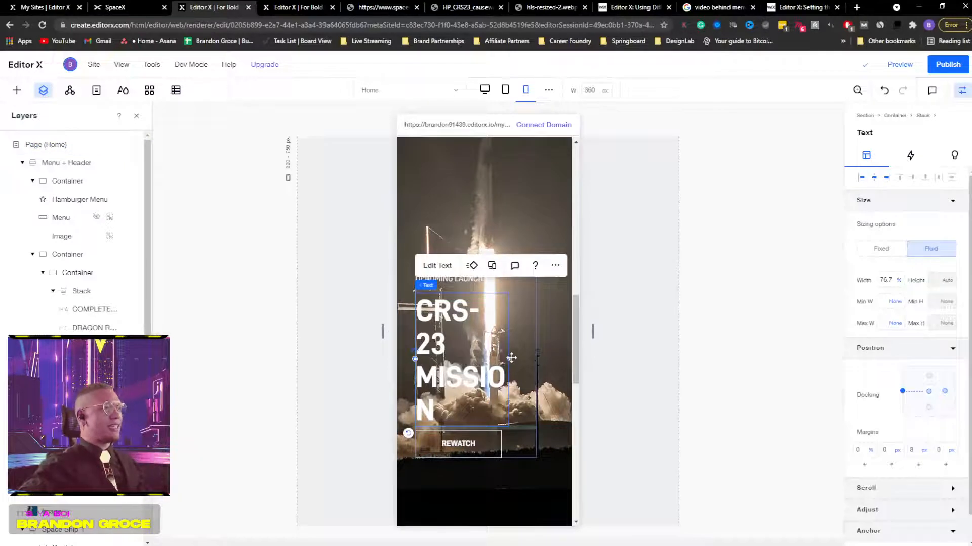
{"action": "left_click_drag", "start_coordinate": [510, 359], "coordinate": [531, 362]}
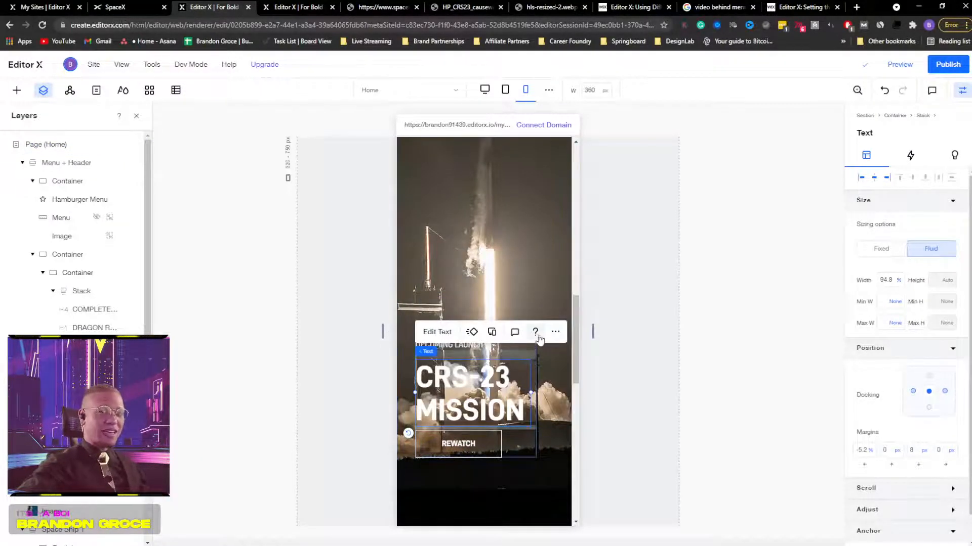
{"action": "left_click", "coordinate": [658, 327]}
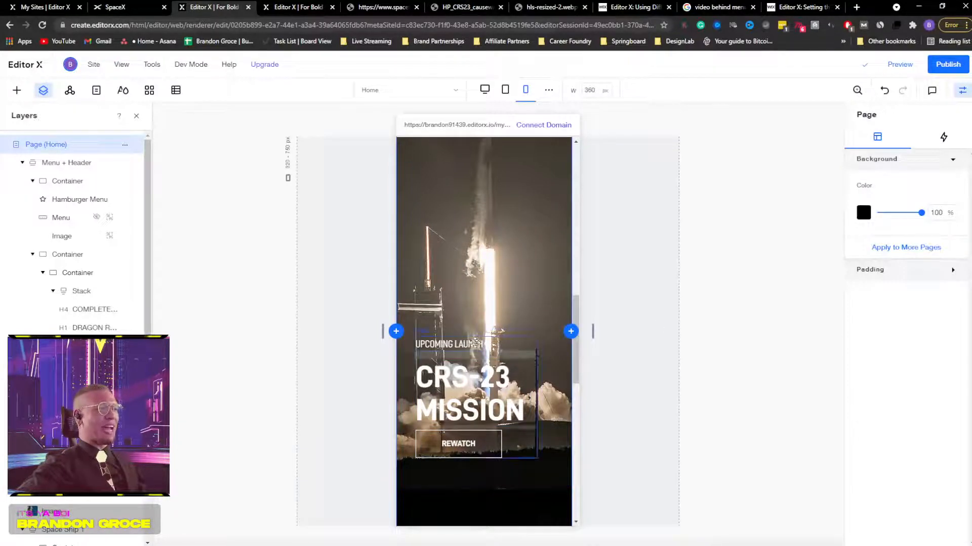
Step: Widen the container around the CRS-23 Mission text to about 65.9%
{"action": "left_click", "coordinate": [485, 404]}
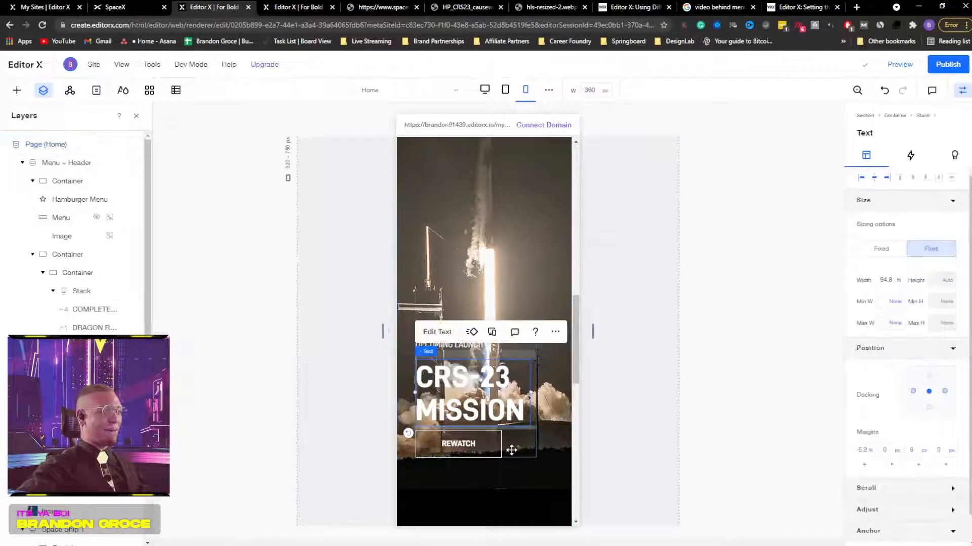
{"action": "left_click", "coordinate": [512, 450]}
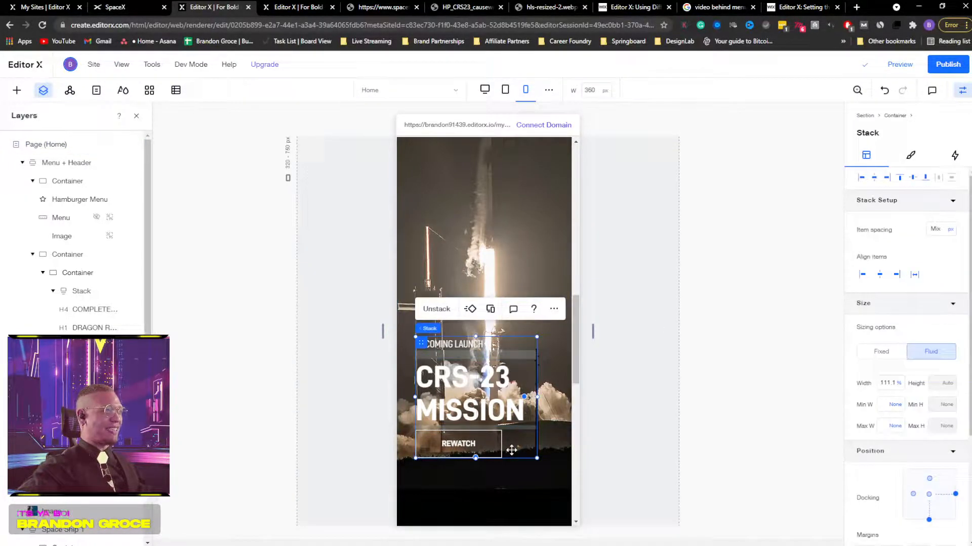
{"action": "scroll", "coordinate": [90, 279], "scroll_direction": "down", "scroll_amount": 3}
{"action": "left_click", "coordinate": [89, 276]}
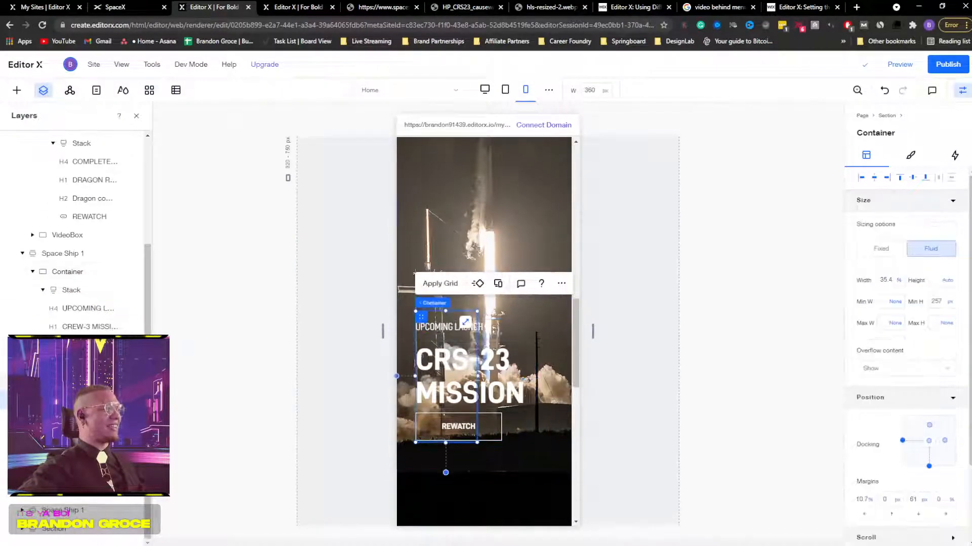
{"action": "scroll", "coordinate": [512, 415], "scroll_direction": "down", "scroll_amount": 1}
{"action": "left_click", "coordinate": [512, 415]}
{"action": "scroll", "coordinate": [512, 415], "scroll_direction": "up", "scroll_amount": 2}
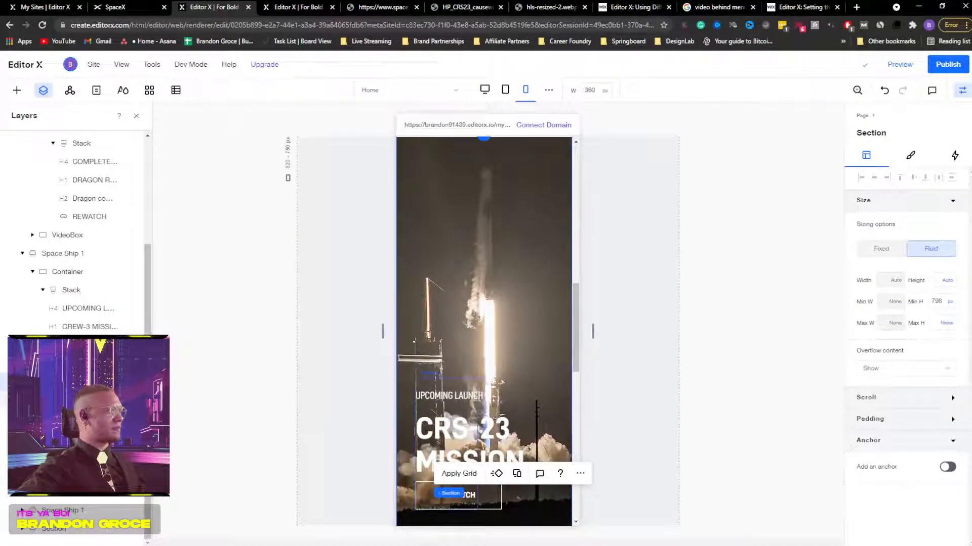
{"action": "left_click", "coordinate": [472, 386]}
{"action": "scroll", "coordinate": [475, 372], "scroll_direction": "down", "scroll_amount": 2}
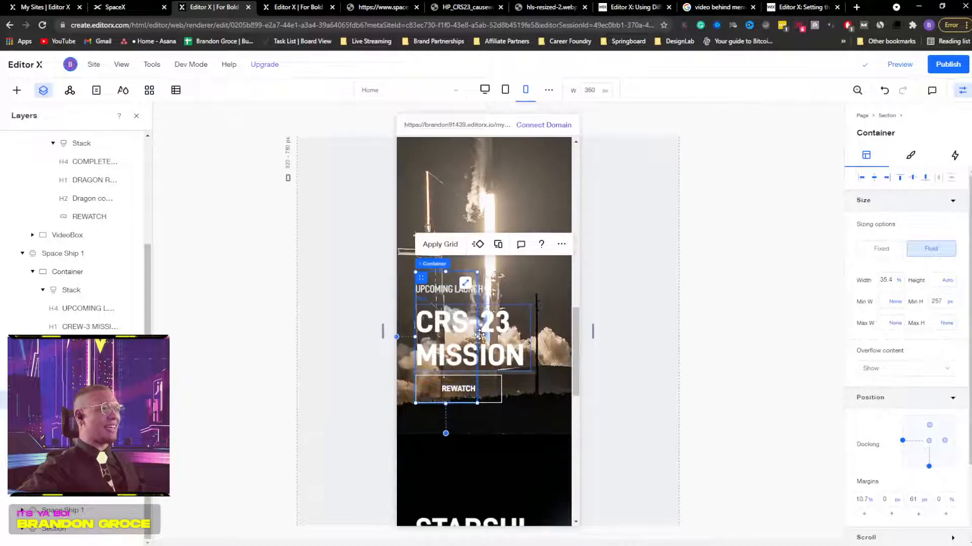
{"action": "left_click_drag", "start_coordinate": [476, 336], "coordinate": [528, 328]}
{"action": "left_click_drag", "start_coordinate": [532, 325], "coordinate": [531, 326]}
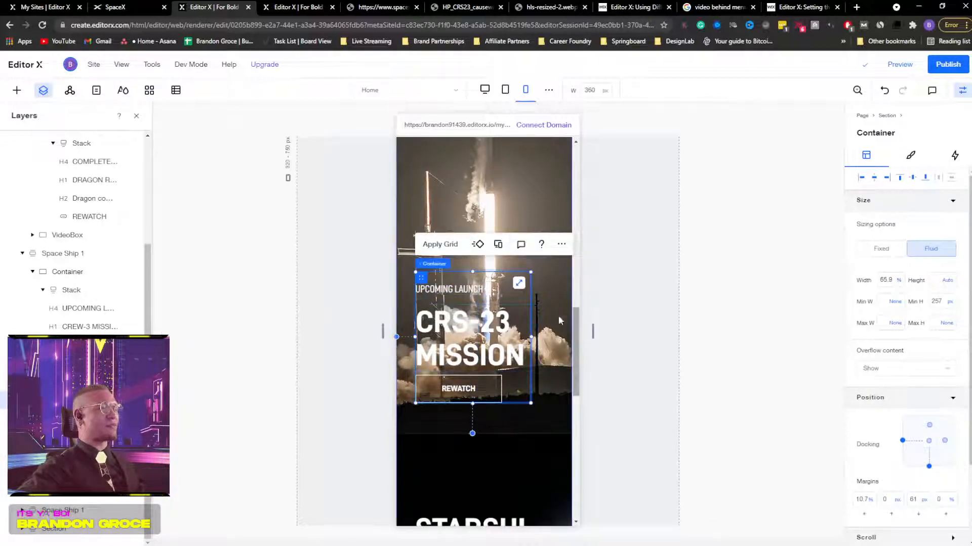
Step: Widen the stack holding the Starship heading and its Learn More button to about 275 px in the mobile layout
{"action": "scroll", "coordinate": [506, 314], "scroll_direction": "down", "scroll_amount": 4}
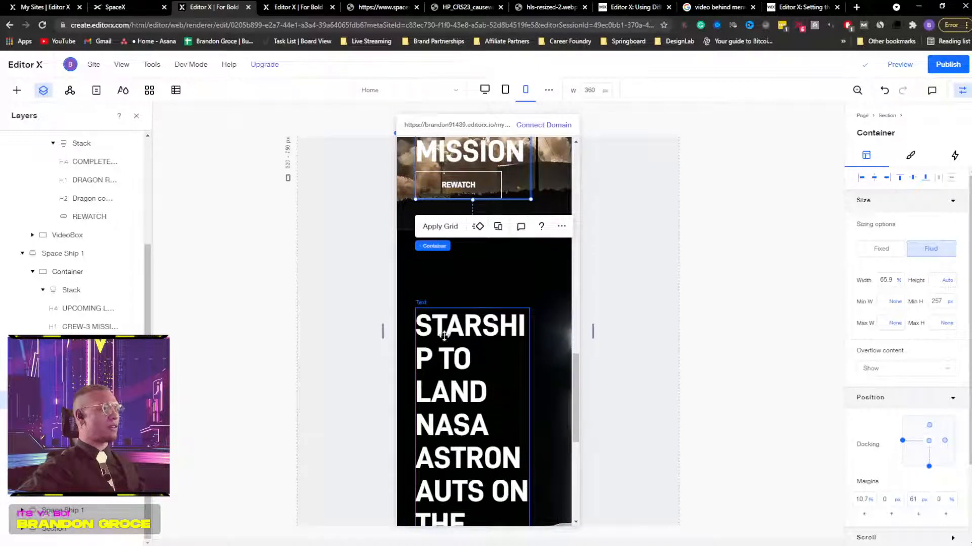
{"action": "scroll", "coordinate": [484, 314], "scroll_direction": "down", "scroll_amount": 1}
{"action": "left_click", "coordinate": [506, 246]}
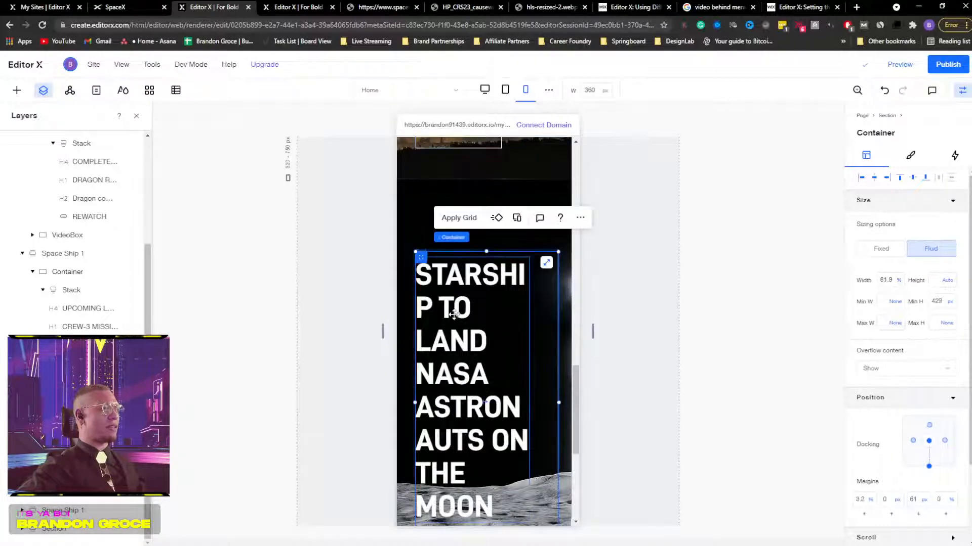
{"action": "left_click", "coordinate": [496, 341]}
{"action": "scroll", "coordinate": [506, 329], "scroll_direction": "down", "scroll_amount": 2}
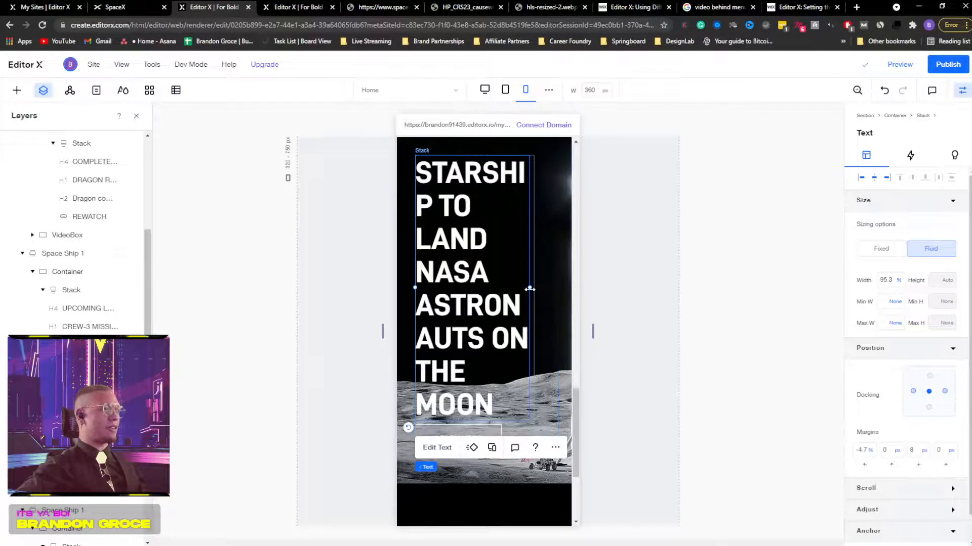
{"action": "scroll", "coordinate": [91, 324], "scroll_direction": "down", "scroll_amount": 2}
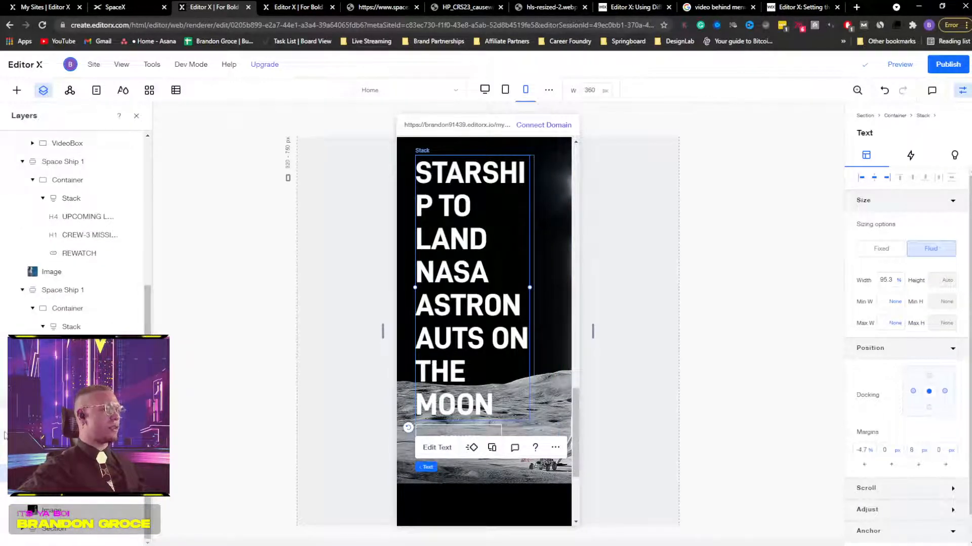
{"action": "left_click", "coordinate": [485, 336]}
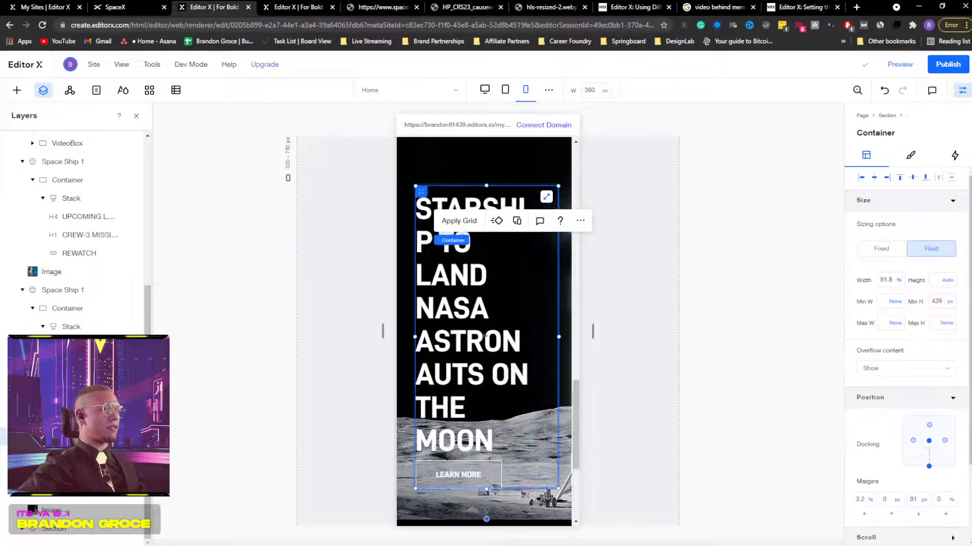
{"action": "left_click", "coordinate": [537, 328]}
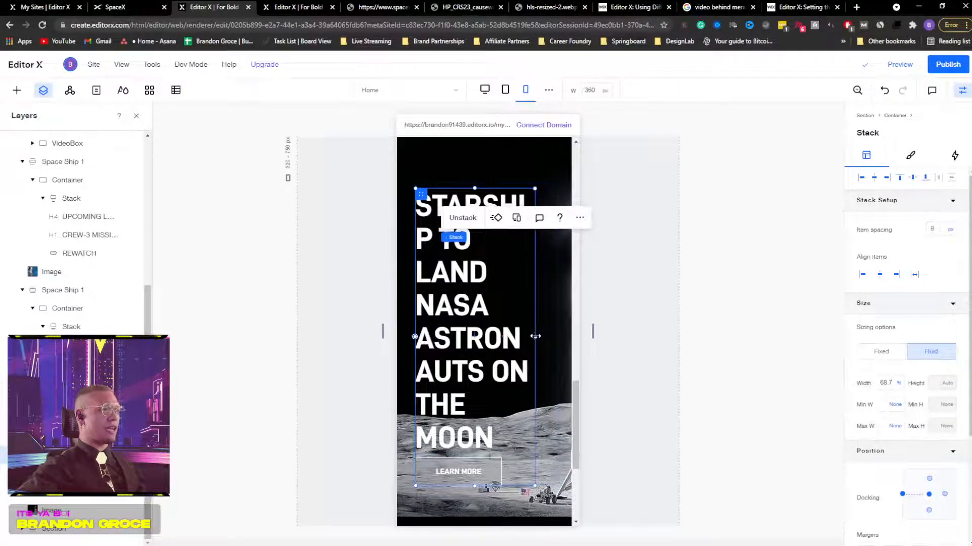
{"action": "left_click_drag", "start_coordinate": [549, 333], "coordinate": [558, 330]}
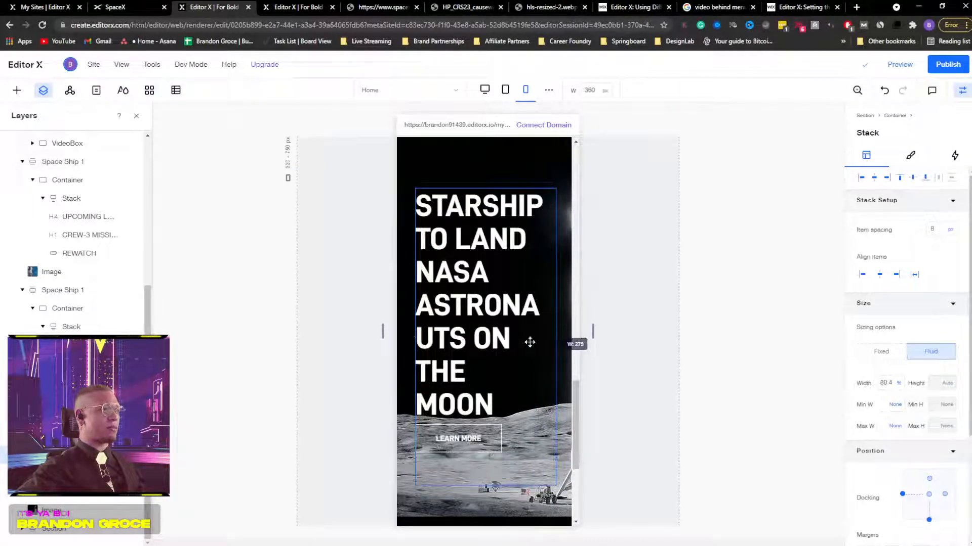
Step: Widen the Starship heading text to about 99.8% of its stack
{"action": "left_click", "coordinate": [498, 368]}
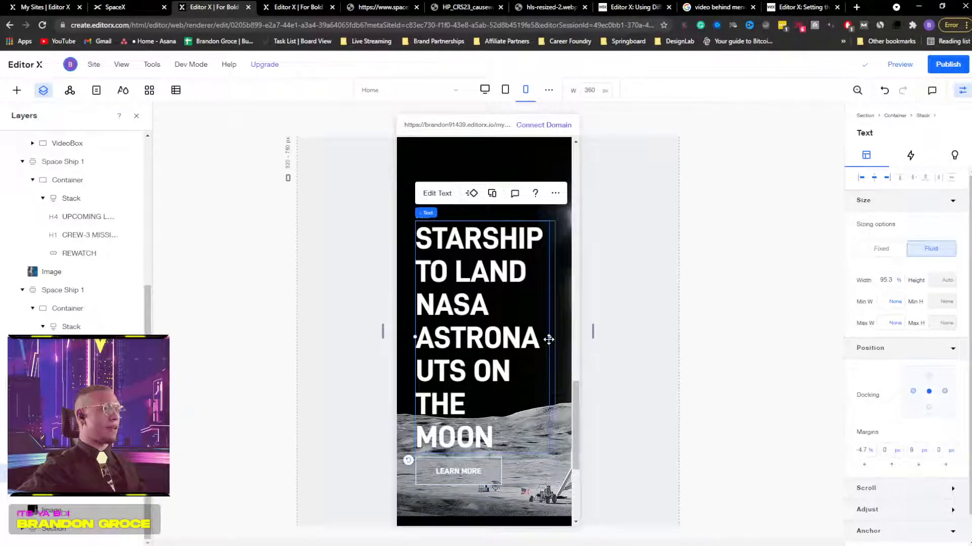
{"action": "left_click_drag", "start_coordinate": [547, 338], "coordinate": [555, 337]}
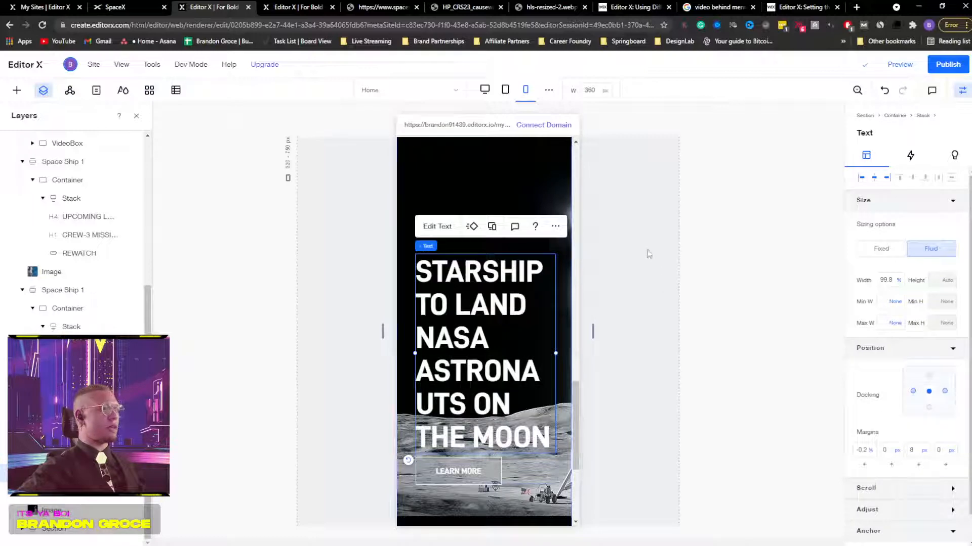
{"action": "left_click", "coordinate": [647, 253]}
Step: Center the container with the Starship heading and Learn More button vertically in its section
{"action": "scroll", "coordinate": [479, 372], "scroll_direction": "up", "scroll_amount": 3}
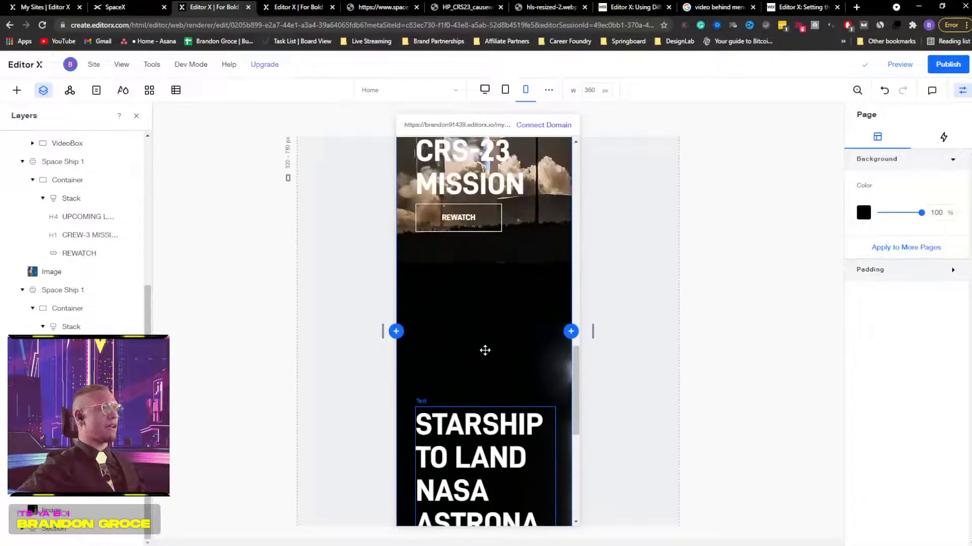
{"action": "left_click", "coordinate": [481, 373]}
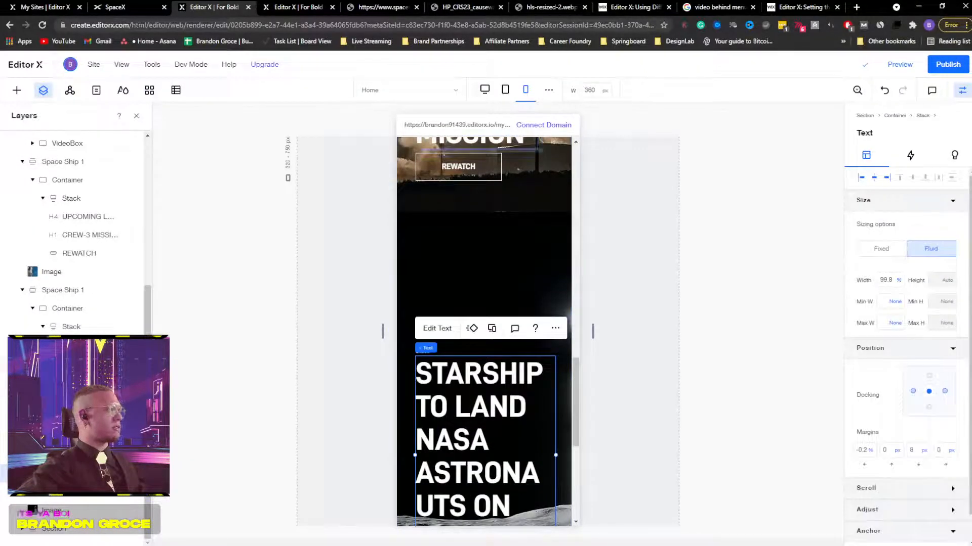
{"action": "scroll", "coordinate": [538, 334], "scroll_direction": "down", "scroll_amount": 2}
{"action": "left_click", "coordinate": [538, 334]}
{"action": "scroll", "coordinate": [537, 334], "scroll_direction": "down", "scroll_amount": 2}
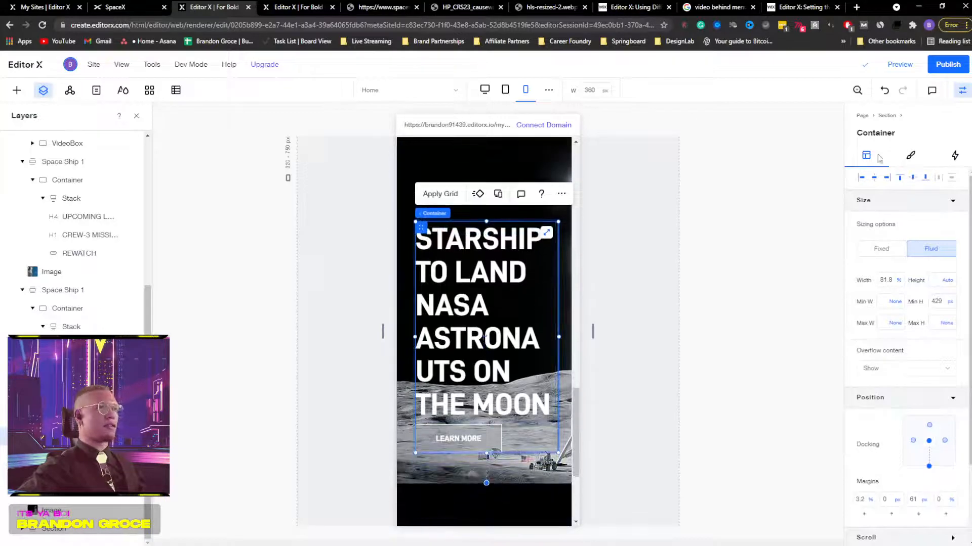
{"action": "left_click", "coordinate": [913, 178]}
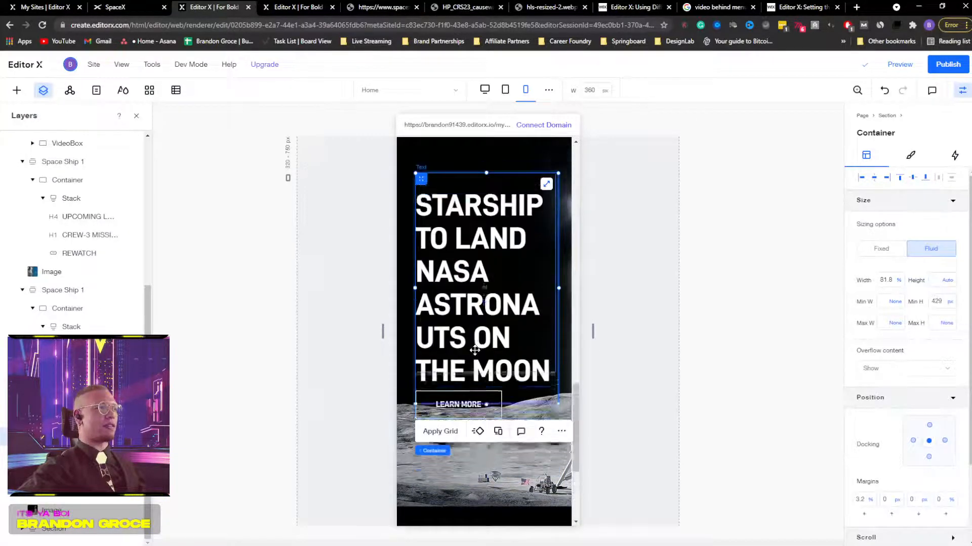
Step: Move the Starship container up over the dark sky, with a top margin of about 65 px
{"action": "scroll", "coordinate": [478, 343], "scroll_direction": "up", "scroll_amount": 3}
{"action": "scroll", "coordinate": [479, 344], "scroll_direction": "down", "scroll_amount": 4}
{"action": "scroll", "coordinate": [478, 343], "scroll_direction": "up", "scroll_amount": 4}
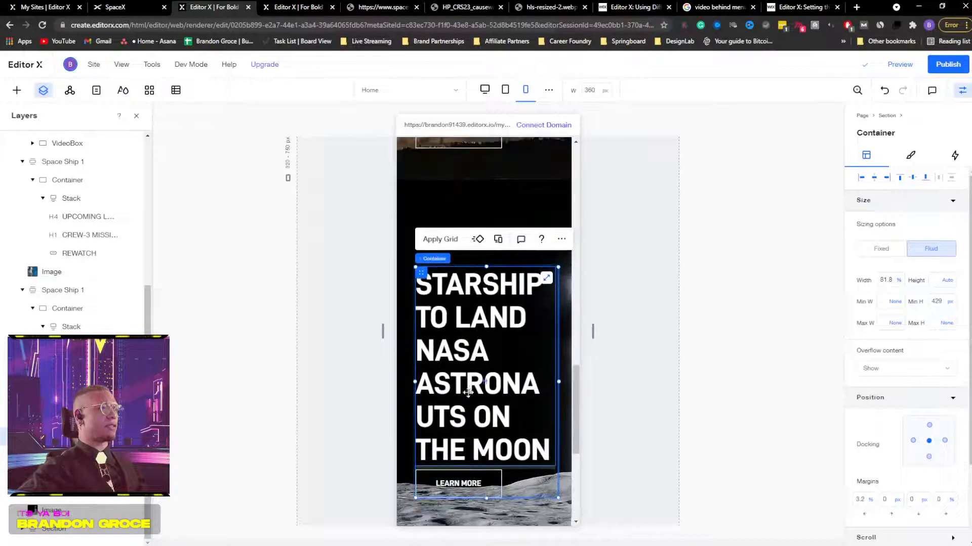
{"action": "left_click_drag", "start_coordinate": [452, 324], "coordinate": [419, 223]}
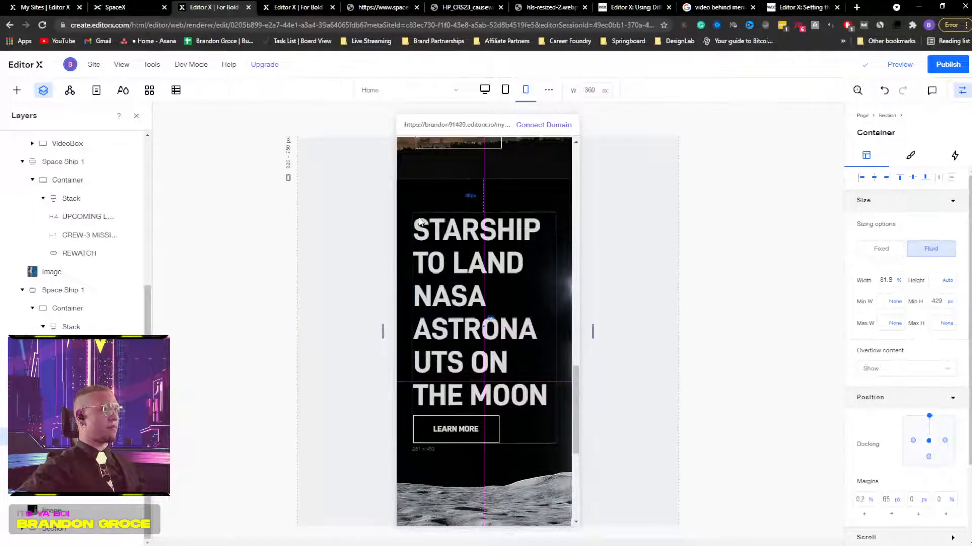
{"action": "scroll", "coordinate": [516, 351], "scroll_direction": "down", "scroll_amount": 2}
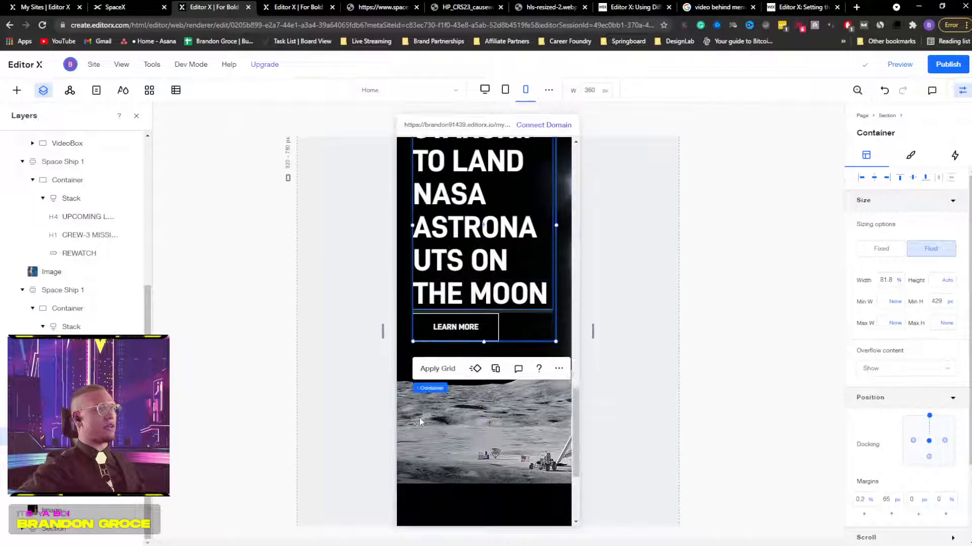
{"action": "left_click", "coordinate": [624, 317]}
Step: Shift the focal point of the CRS-23 launch image well to the left of the rocket, near the image's upper edge
{"action": "scroll", "coordinate": [484, 282], "scroll_direction": "down", "scroll_amount": 2}
{"action": "scroll", "coordinate": [506, 283], "scroll_direction": "up", "scroll_amount": 10}
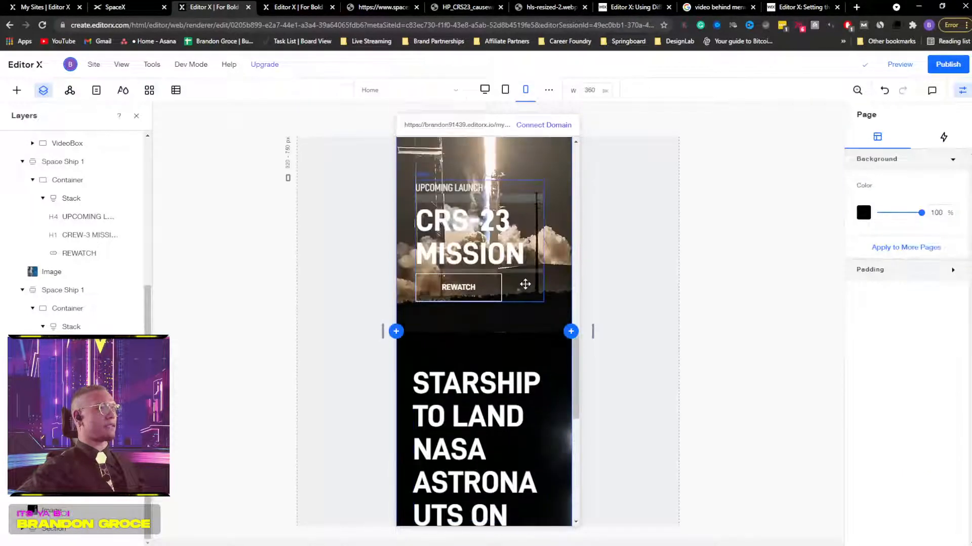
{"action": "scroll", "coordinate": [525, 284], "scroll_direction": "down", "scroll_amount": 2}
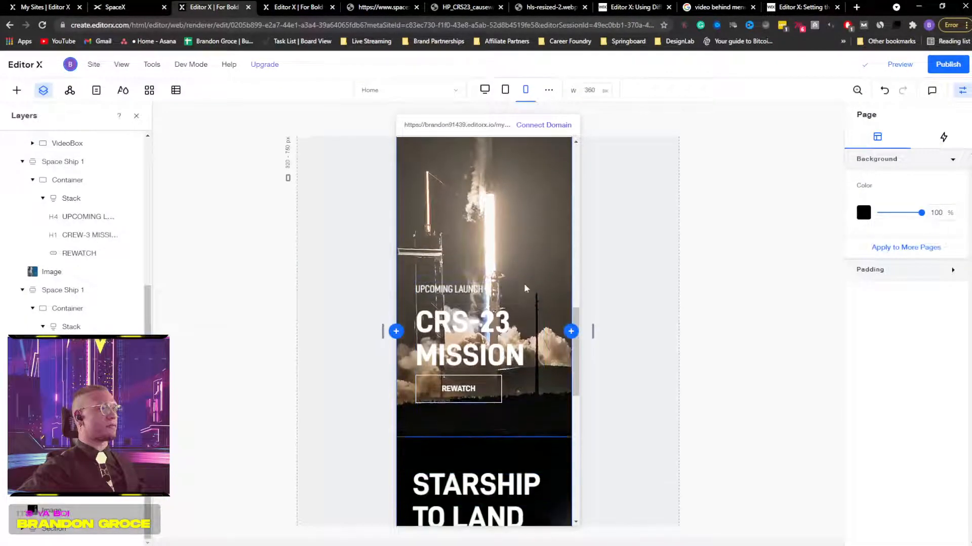
{"action": "scroll", "coordinate": [524, 285], "scroll_direction": "up", "scroll_amount": 1}
{"action": "scroll", "coordinate": [523, 286], "scroll_direction": "down", "scroll_amount": 4}
{"action": "scroll", "coordinate": [519, 290], "scroll_direction": "up", "scroll_amount": 6}
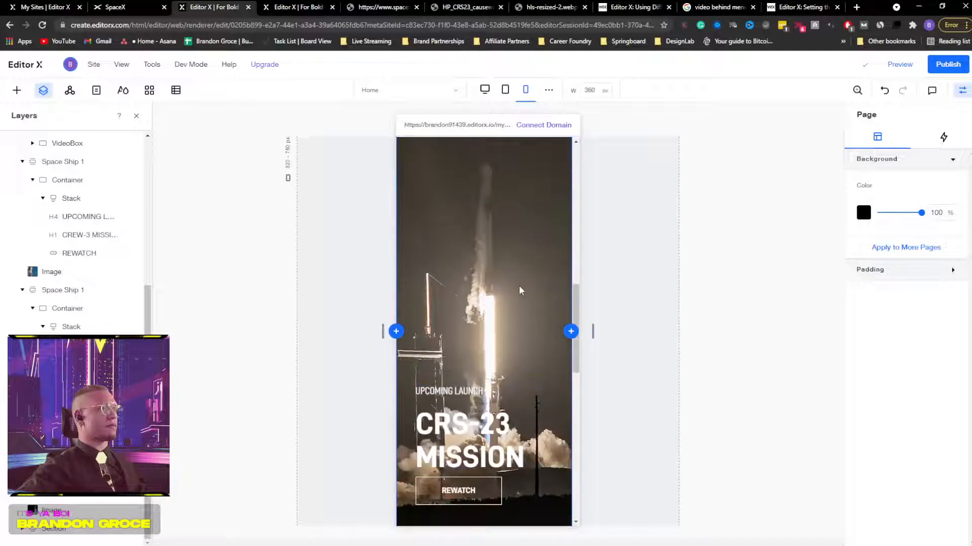
{"action": "left_click", "coordinate": [526, 232]}
{"action": "left_click", "coordinate": [454, 206]}
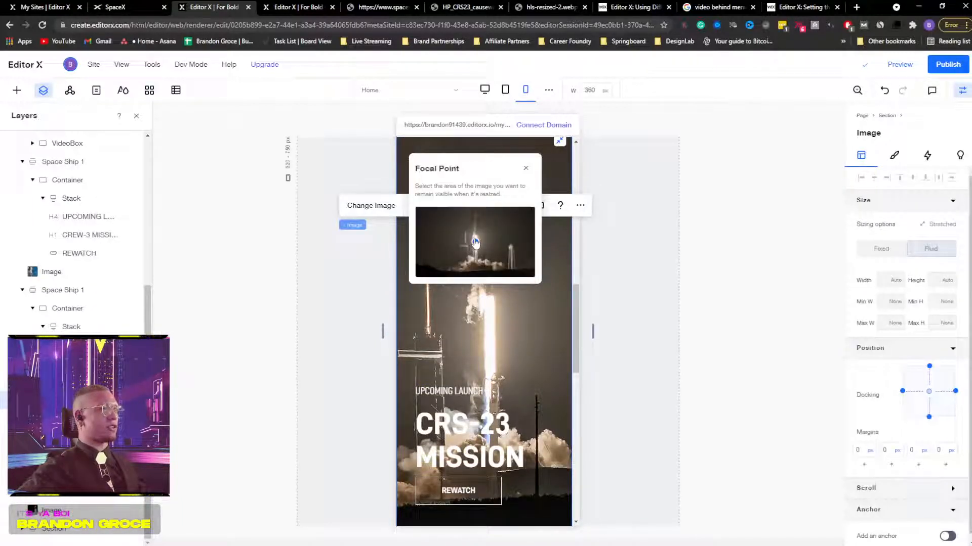
{"action": "left_click_drag", "start_coordinate": [476, 242], "coordinate": [451, 225]}
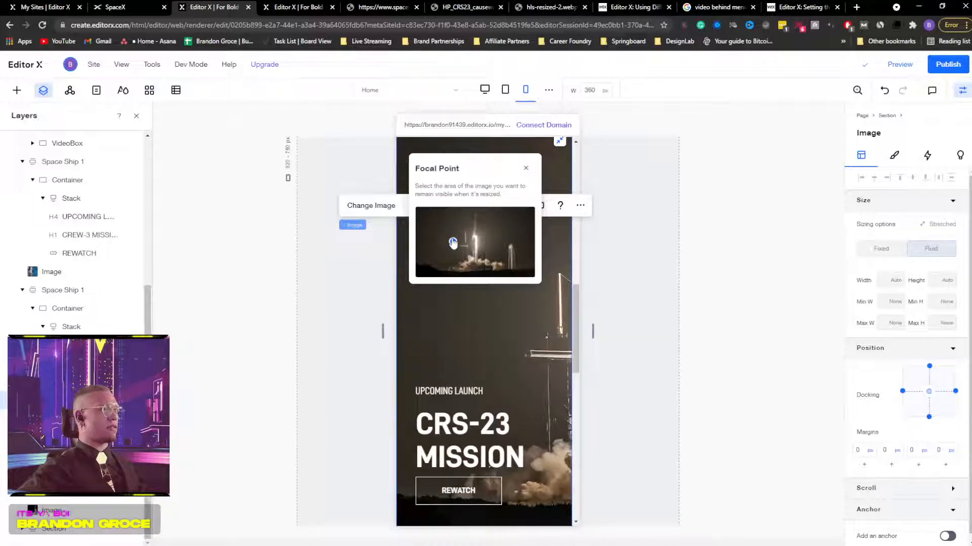
{"action": "left_click_drag", "start_coordinate": [452, 243], "coordinate": [452, 219]}
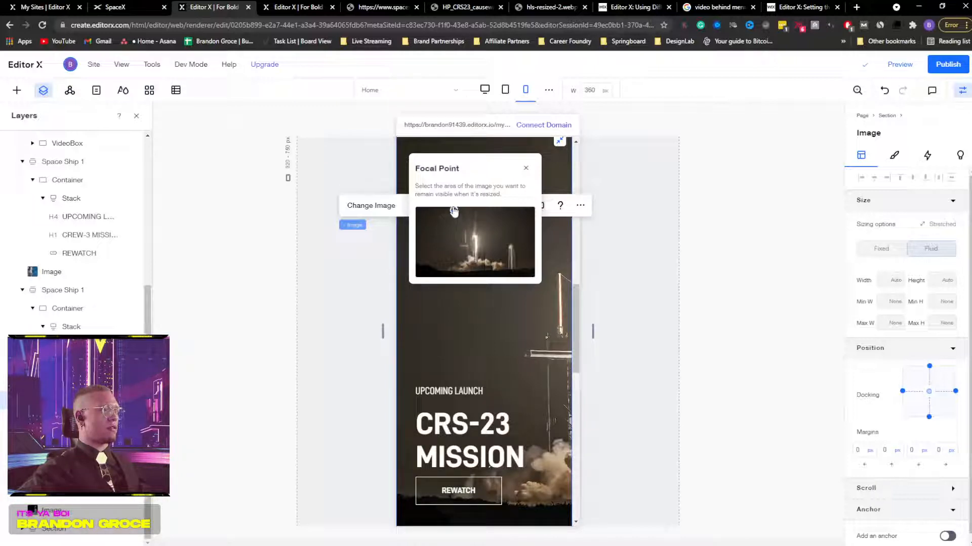
{"action": "left_click", "coordinate": [654, 262]}
Step: Reposition the CRS-23 launch image's focal point just to the left of the rocket
{"action": "scroll", "coordinate": [538, 331], "scroll_direction": "up", "scroll_amount": 5}
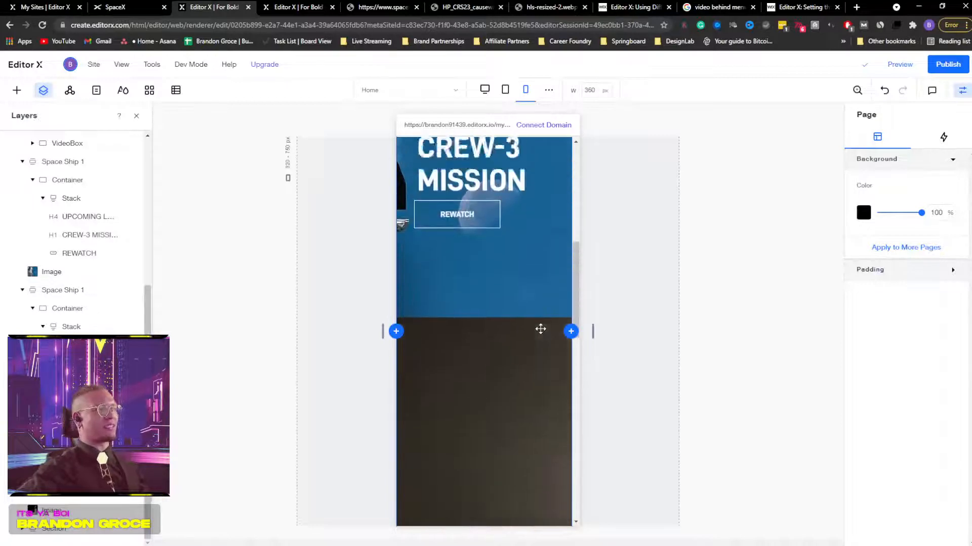
{"action": "scroll", "coordinate": [541, 329], "scroll_direction": "down", "scroll_amount": 5}
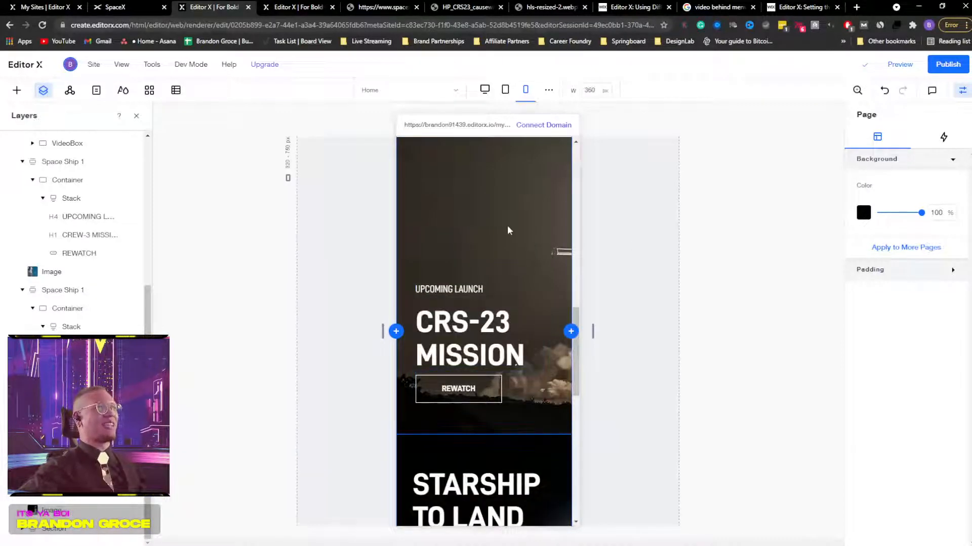
{"action": "left_click", "coordinate": [482, 237]}
{"action": "left_click", "coordinate": [455, 198]}
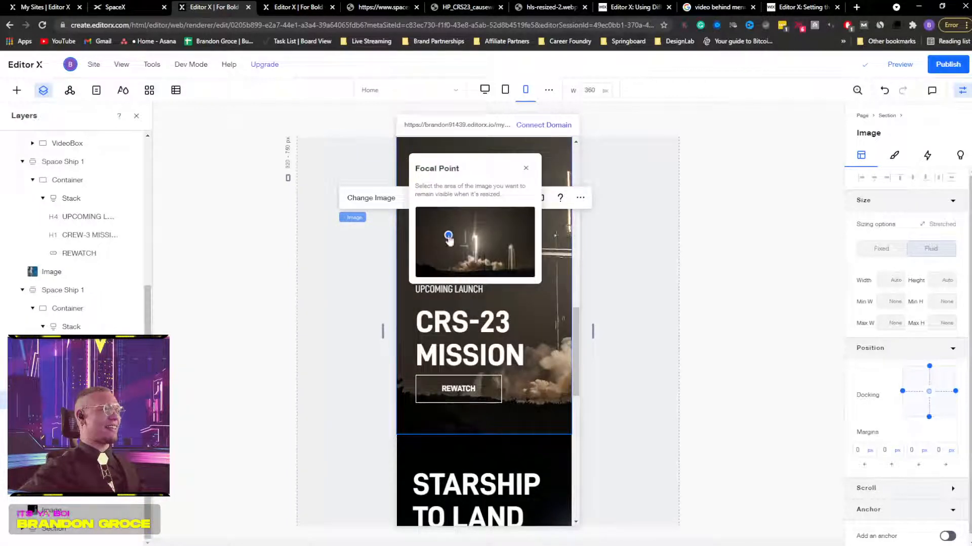
{"action": "left_click", "coordinate": [467, 233]}
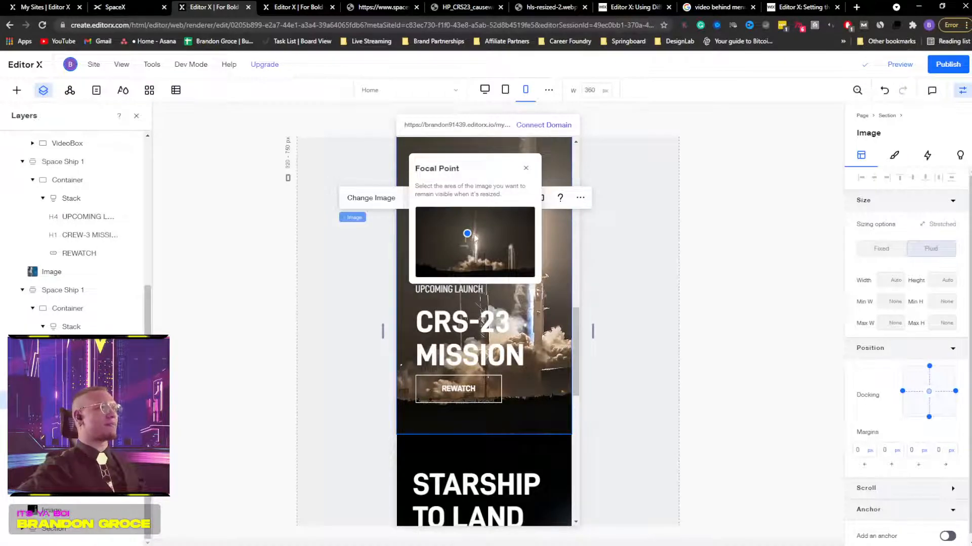
{"action": "left_click", "coordinate": [466, 235]}
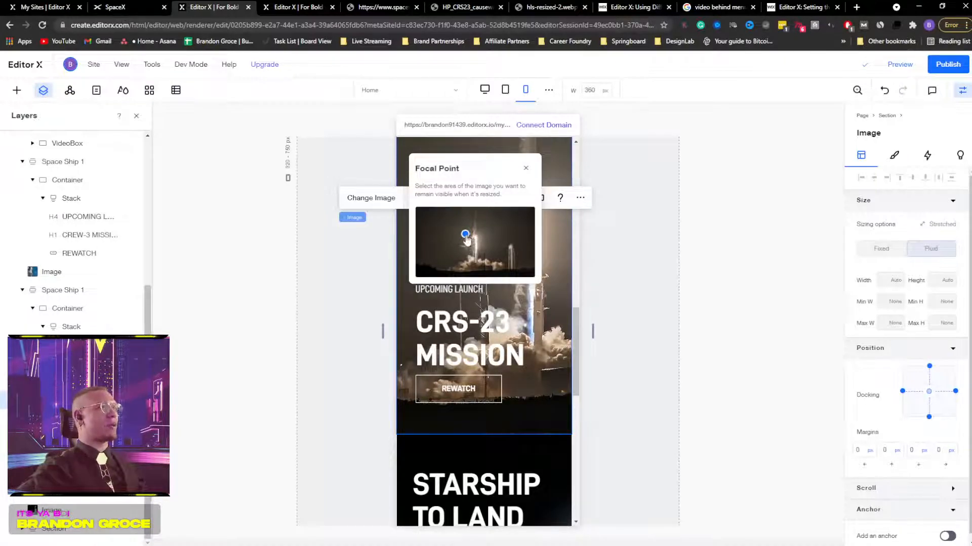
{"action": "left_click", "coordinate": [526, 169]}
{"action": "left_click", "coordinate": [455, 197]}
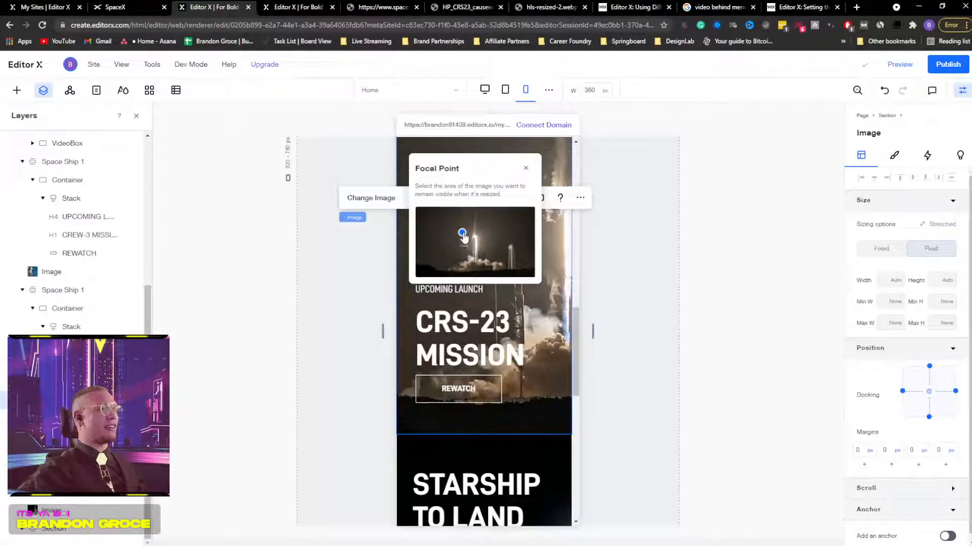
{"action": "left_click", "coordinate": [618, 221]}
Step: Move the CRS-23 Mission text container up into the upper part of its section, above the launch tower
{"action": "scroll", "coordinate": [625, 228], "scroll_direction": "down", "scroll_amount": 4}
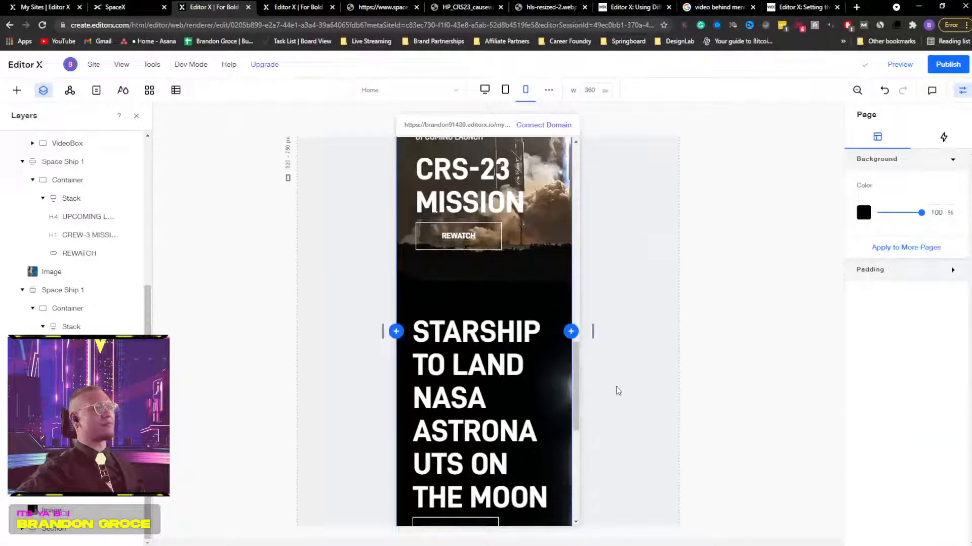
{"action": "scroll", "coordinate": [624, 377], "scroll_direction": "up", "scroll_amount": 5}
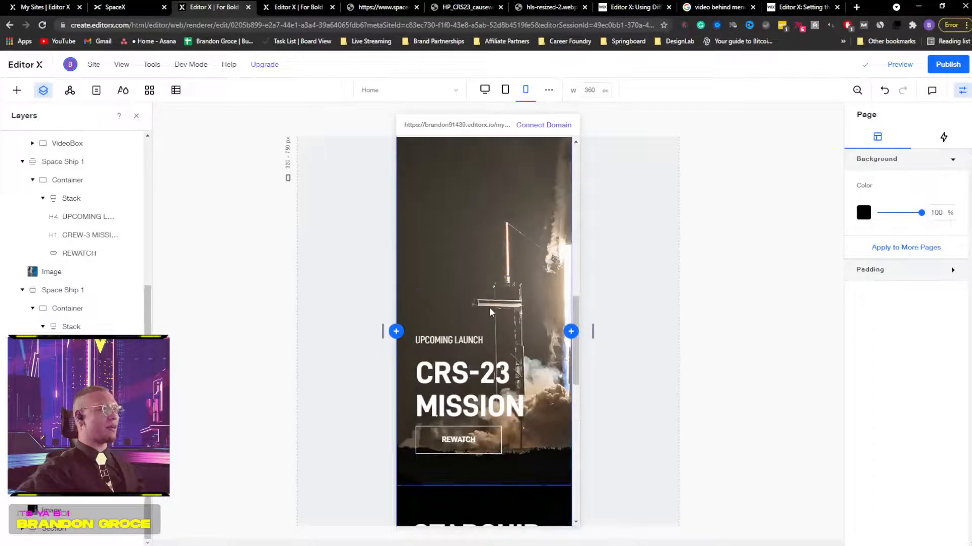
{"action": "left_click", "coordinate": [493, 329]}
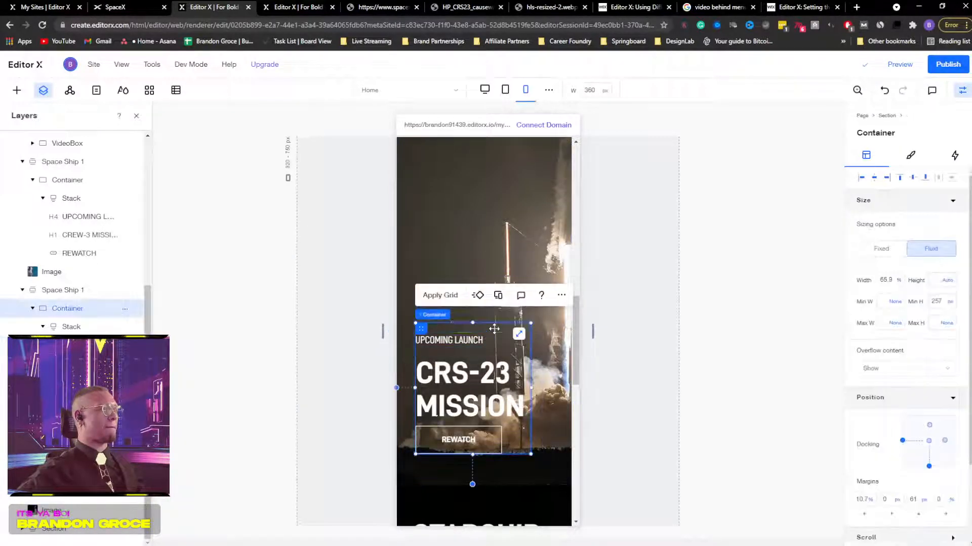
{"action": "left_click_drag", "start_coordinate": [435, 319], "coordinate": [425, 163]}
{"action": "scroll", "coordinate": [492, 209], "scroll_direction": "up", "scroll_amount": 4}
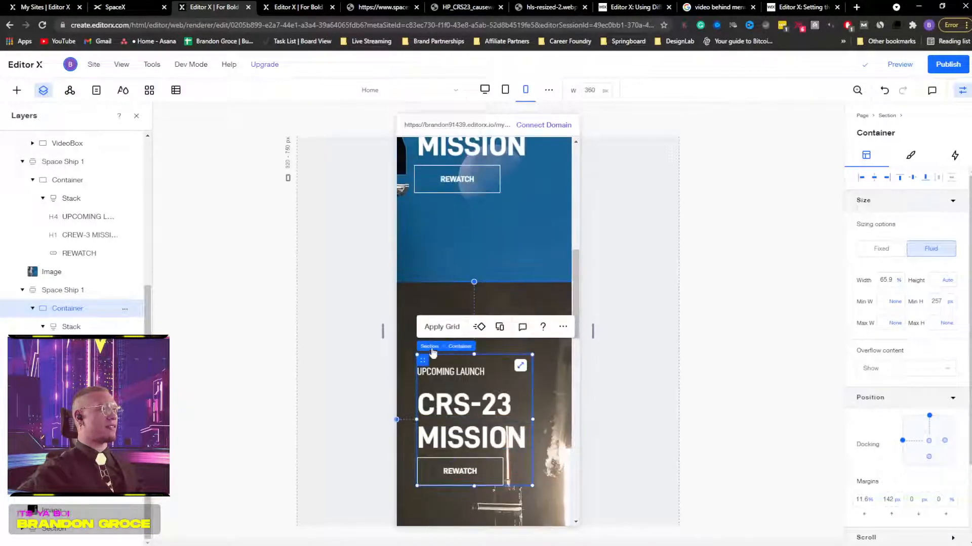
{"action": "left_click_drag", "start_coordinate": [423, 358], "coordinate": [421, 326]}
{"action": "left_click", "coordinate": [637, 312]}
Step: Review the remaining mobile sections down to the footer and check the items of the footer's vertical menu
{"action": "scroll", "coordinate": [526, 367], "scroll_direction": "down", "scroll_amount": 2}
{"action": "scroll", "coordinate": [526, 367], "scroll_direction": "down", "scroll_amount": 10}
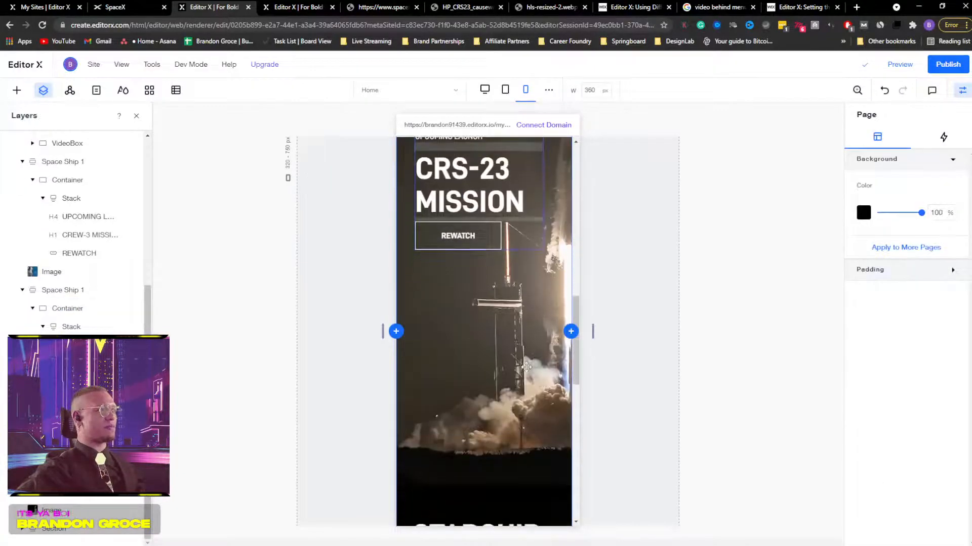
{"action": "scroll", "coordinate": [528, 368], "scroll_direction": "down", "scroll_amount": 3}
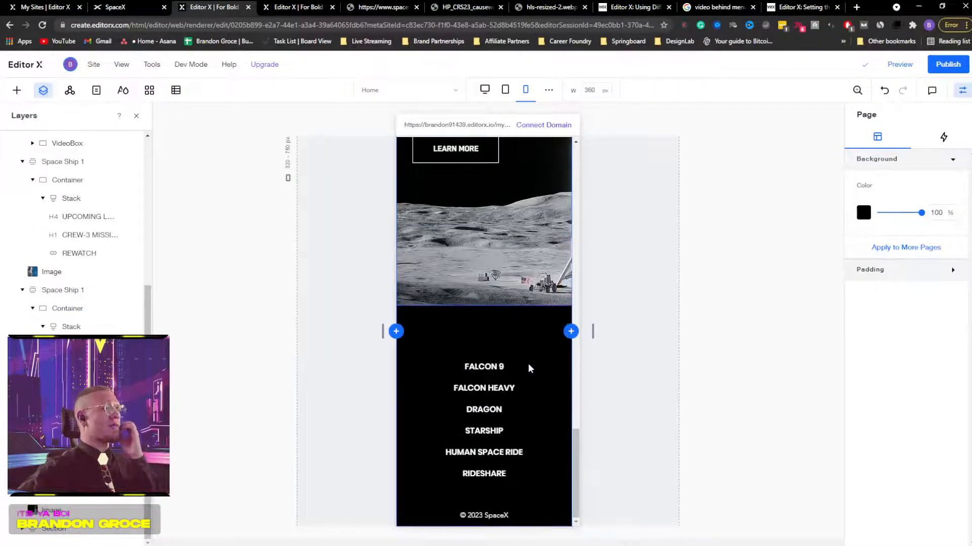
{"action": "scroll", "coordinate": [527, 369], "scroll_direction": "up", "scroll_amount": 3}
{"action": "scroll", "coordinate": [526, 366], "scroll_direction": "down", "scroll_amount": 3}
{"action": "left_click", "coordinate": [519, 368]}
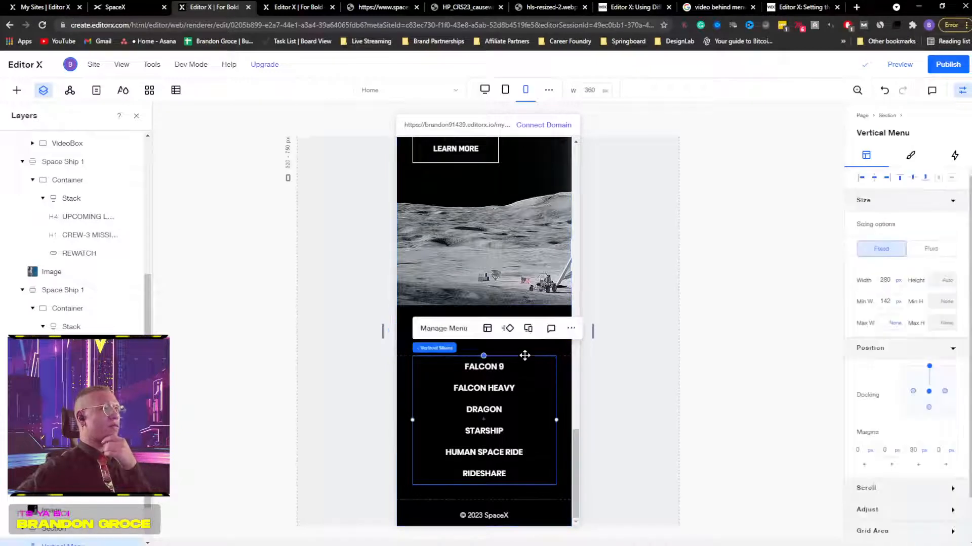
{"action": "left_click", "coordinate": [444, 329]}
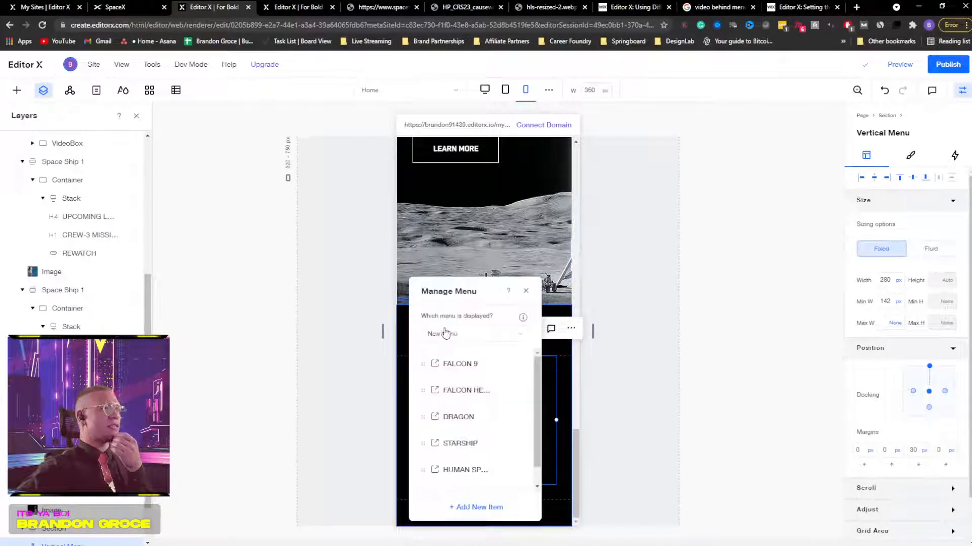
{"action": "left_click", "coordinate": [606, 442]}
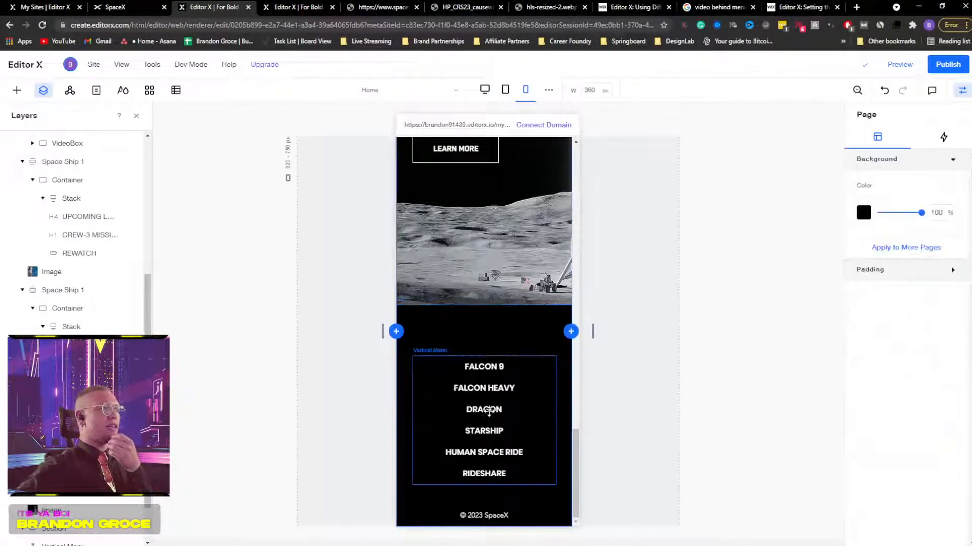
Step: Set the font of the footer's vertical menu to D DIN Condensed Bold
{"action": "left_click", "coordinate": [486, 411]}
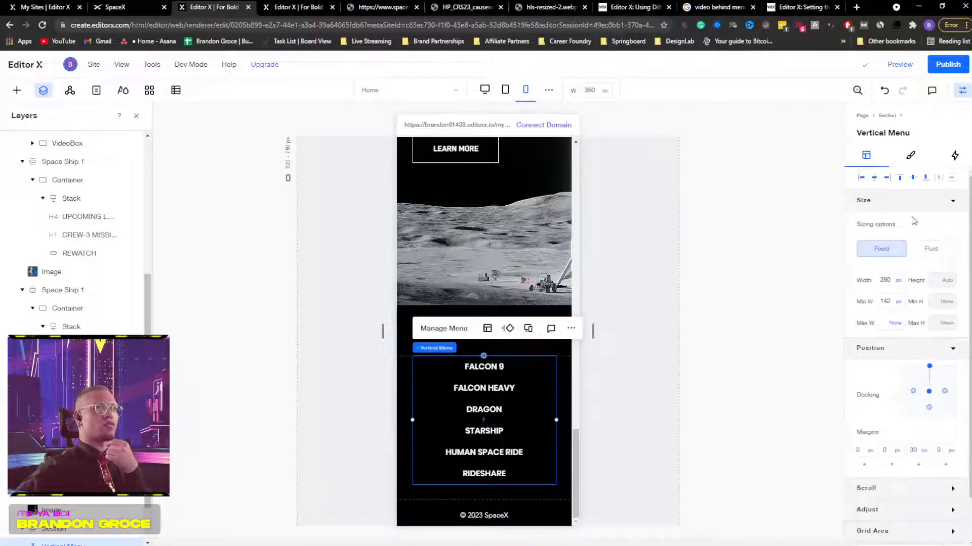
{"action": "left_click", "coordinate": [911, 157]}
{"action": "left_click", "coordinate": [856, 275]}
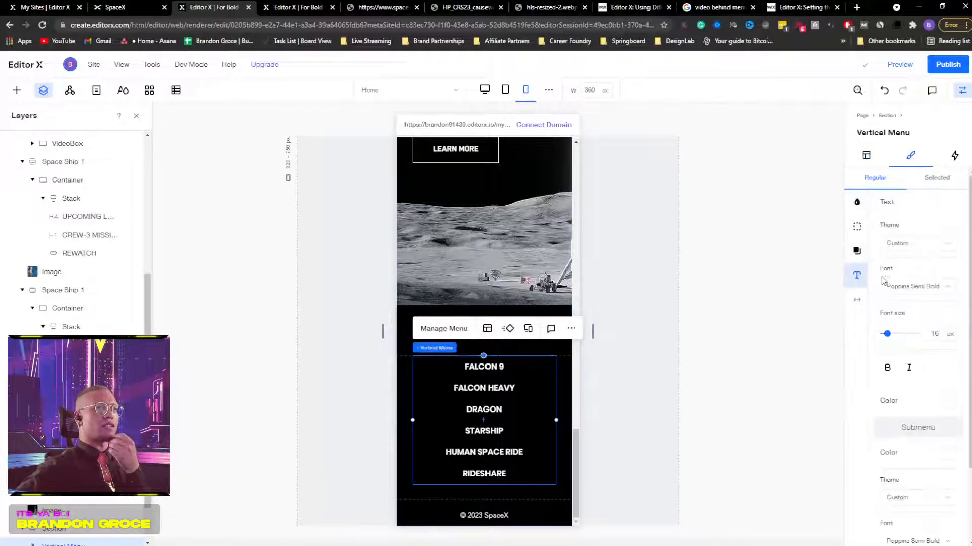
{"action": "left_click", "coordinate": [906, 289]}
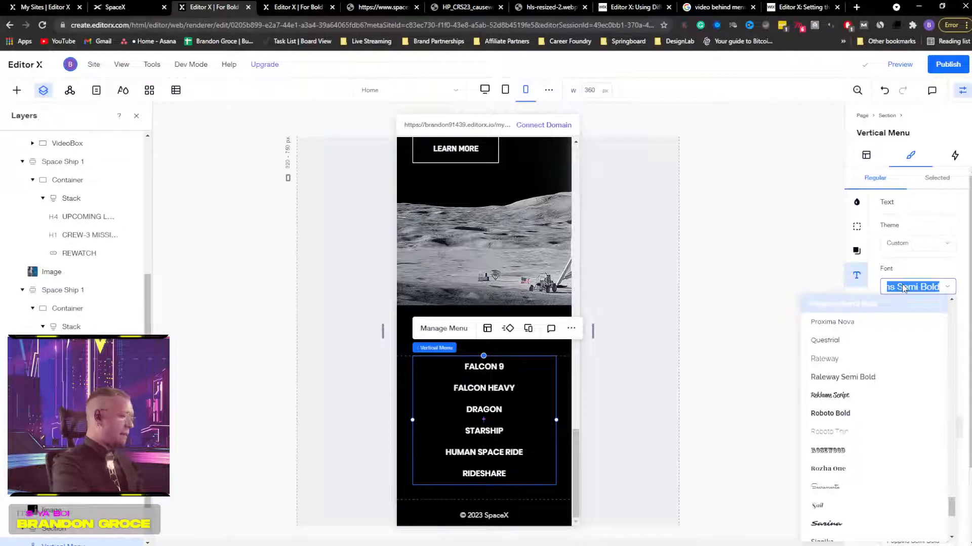
{"action": "type", "text": "D DIN"}
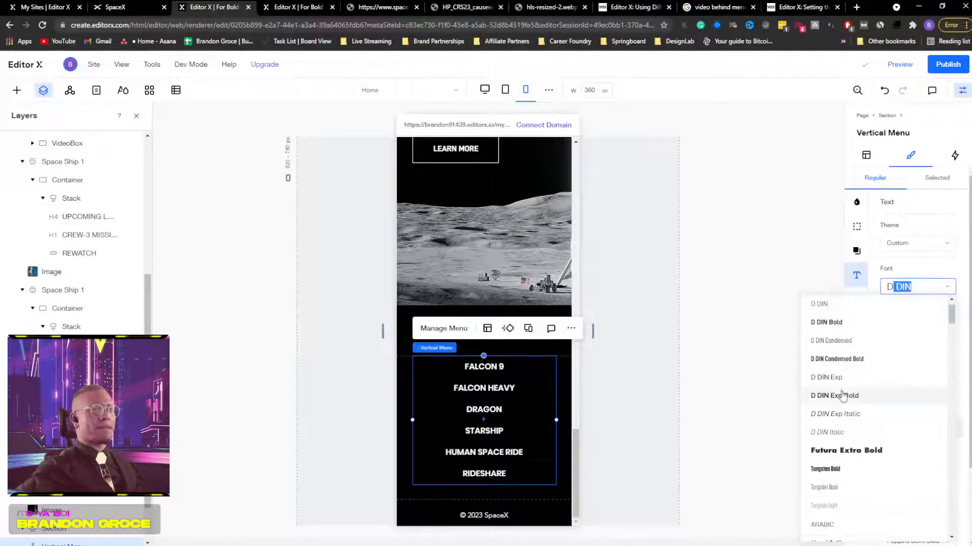
{"action": "left_click", "coordinate": [864, 359]}
{"action": "left_click", "coordinate": [714, 377]}
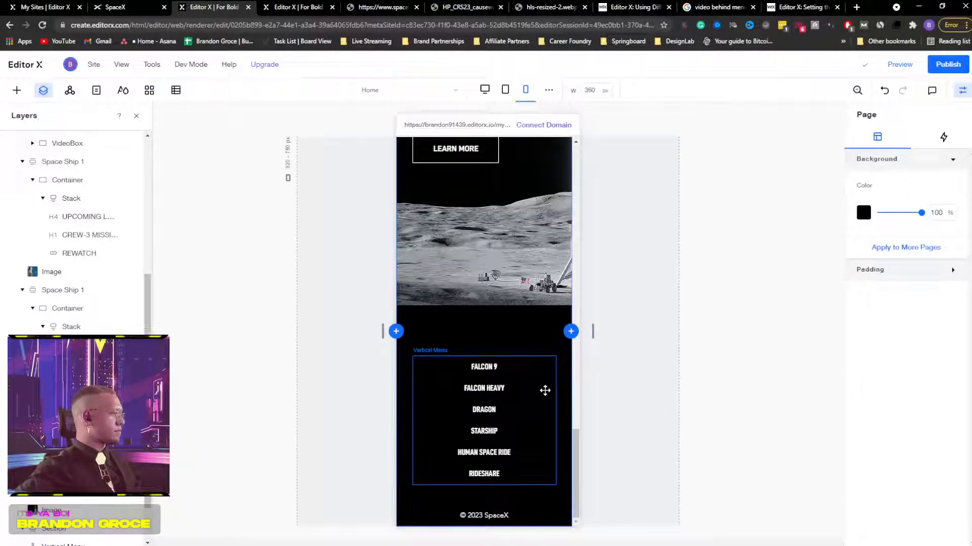
Step: Review the mobile page back up to the header, checking the hamburger menu and the hero container's copy-from-breakpoint options
{"action": "scroll", "coordinate": [503, 374], "scroll_direction": "up", "scroll_amount": 7}
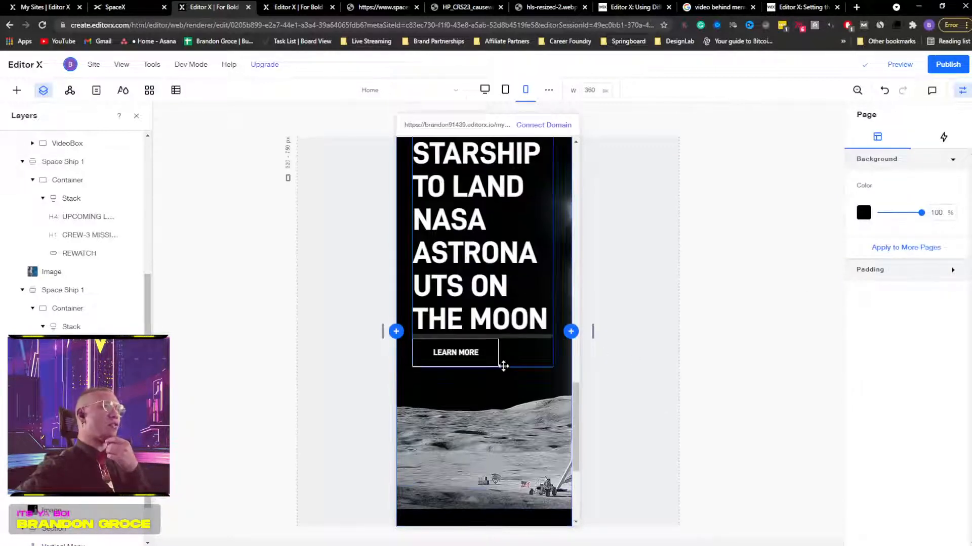
{"action": "scroll", "coordinate": [484, 366], "scroll_direction": "up", "scroll_amount": 10}
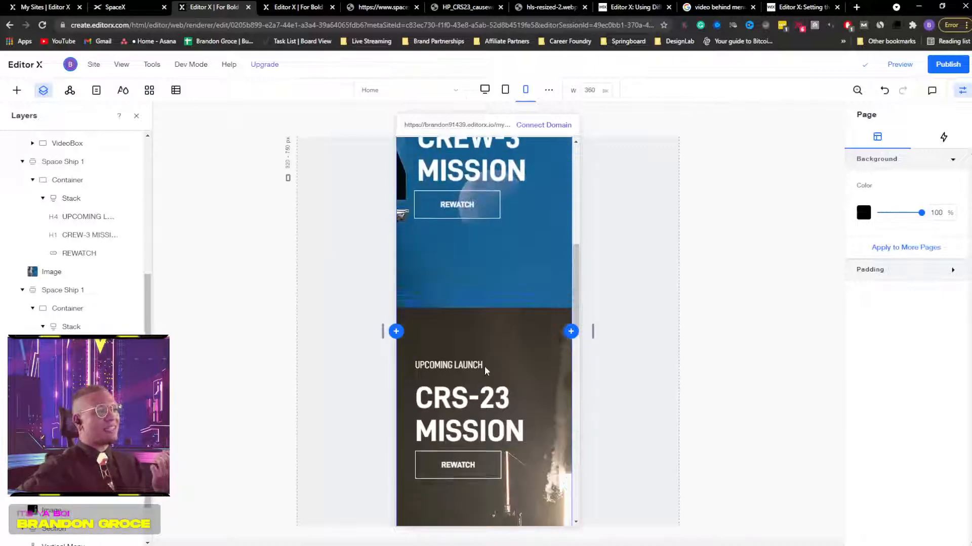
{"action": "scroll", "coordinate": [484, 368], "scroll_direction": "up", "scroll_amount": 5}
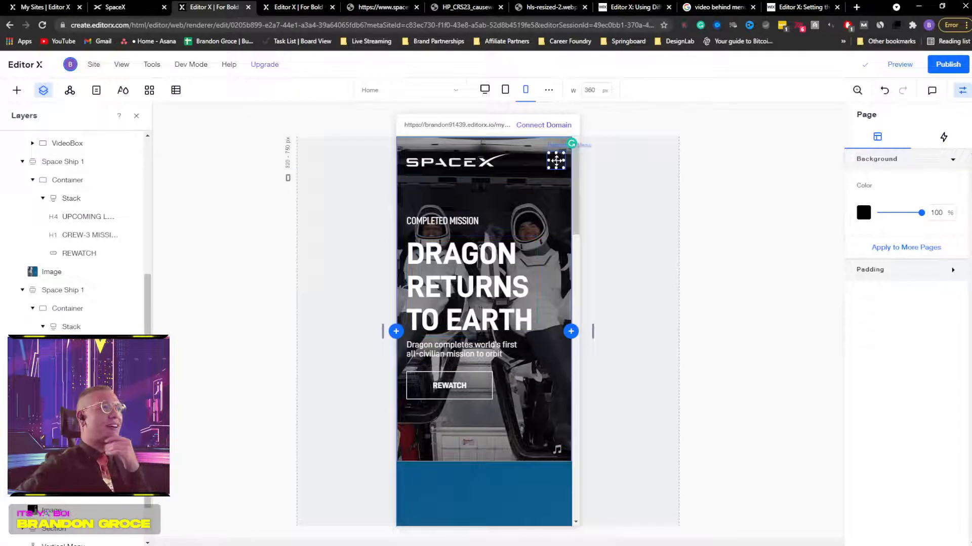
{"action": "left_click", "coordinate": [557, 160]}
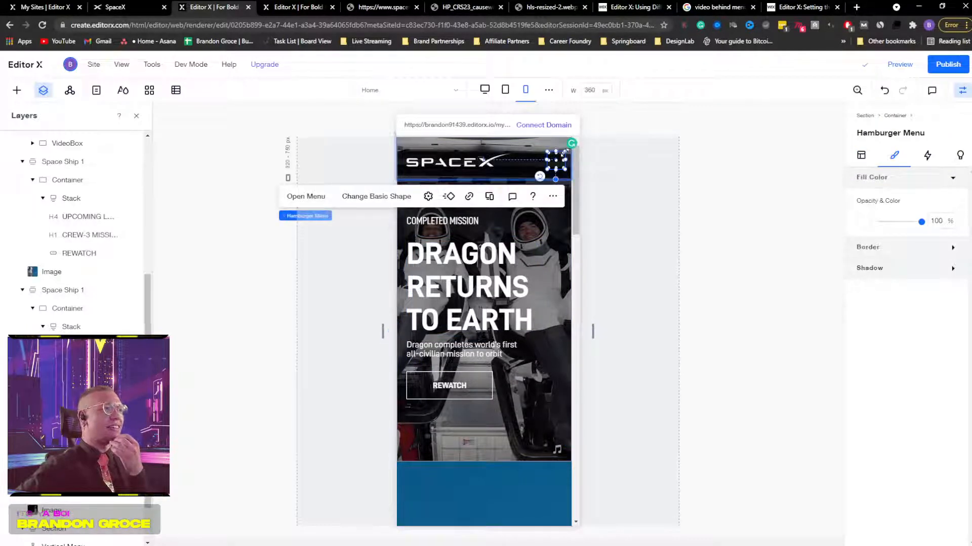
{"action": "left_click", "coordinate": [605, 211]}
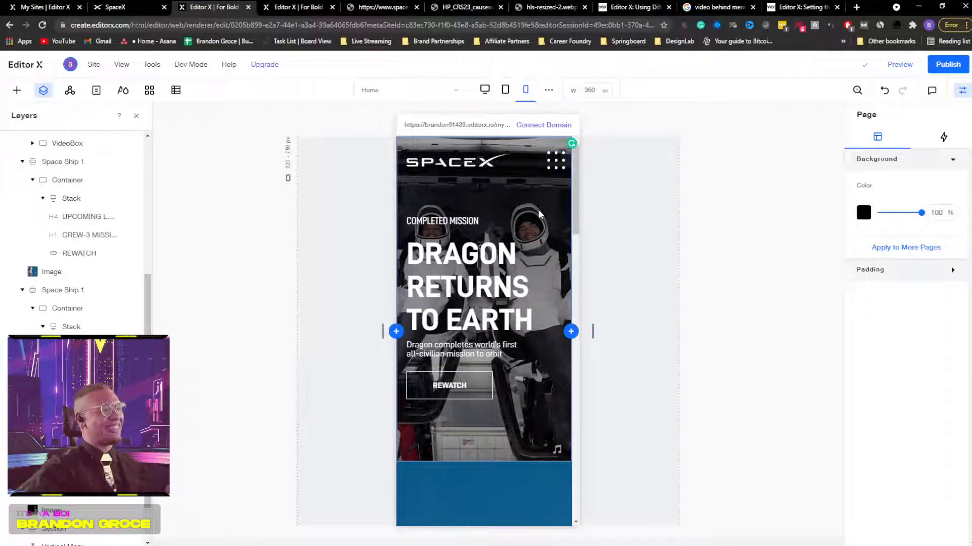
{"action": "scroll", "coordinate": [484, 324], "scroll_direction": "down", "scroll_amount": 2}
{"action": "left_click", "coordinate": [484, 324]}
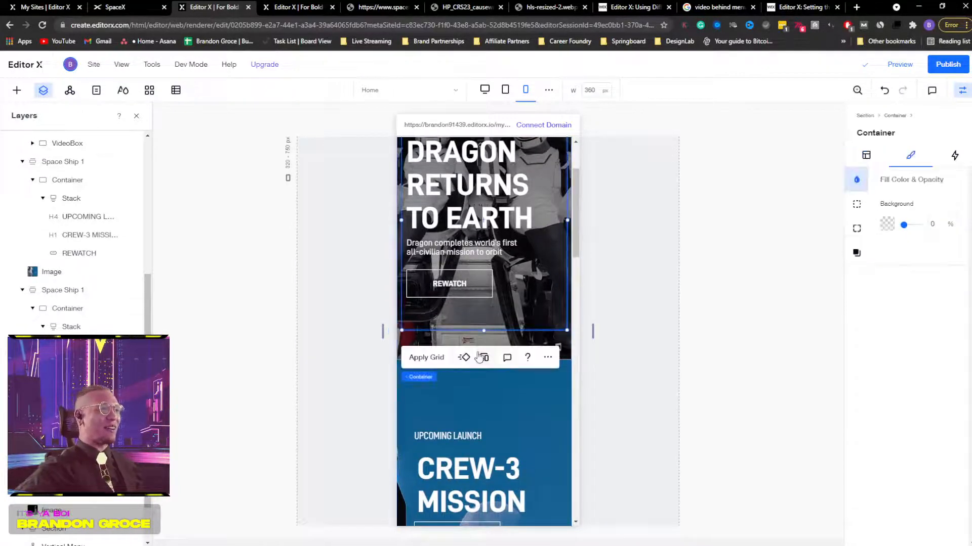
{"action": "left_click", "coordinate": [480, 357]}
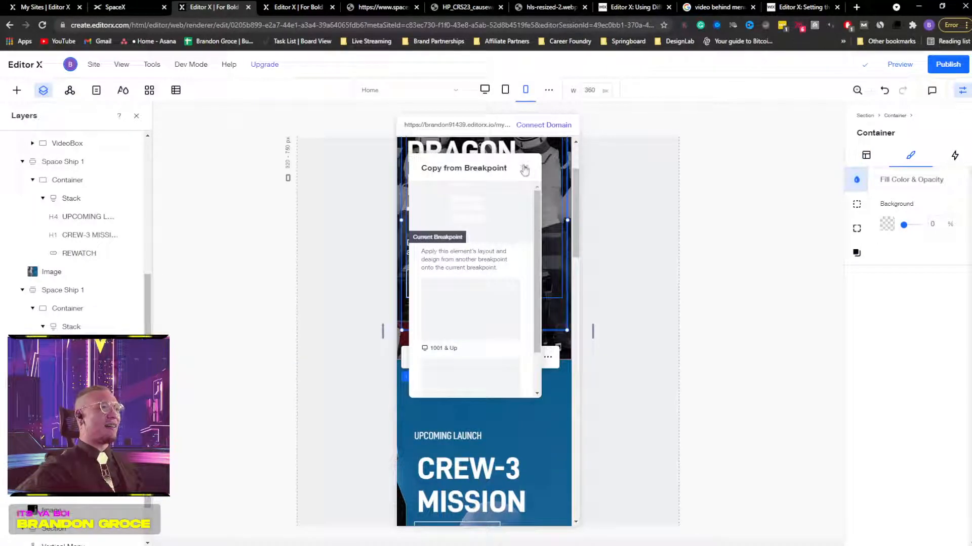
{"action": "left_click", "coordinate": [525, 167]}
Step: Switch to the desktop breakpoint and unhide the hero text container in the Menu + Header section
{"action": "left_click", "coordinate": [484, 91]}
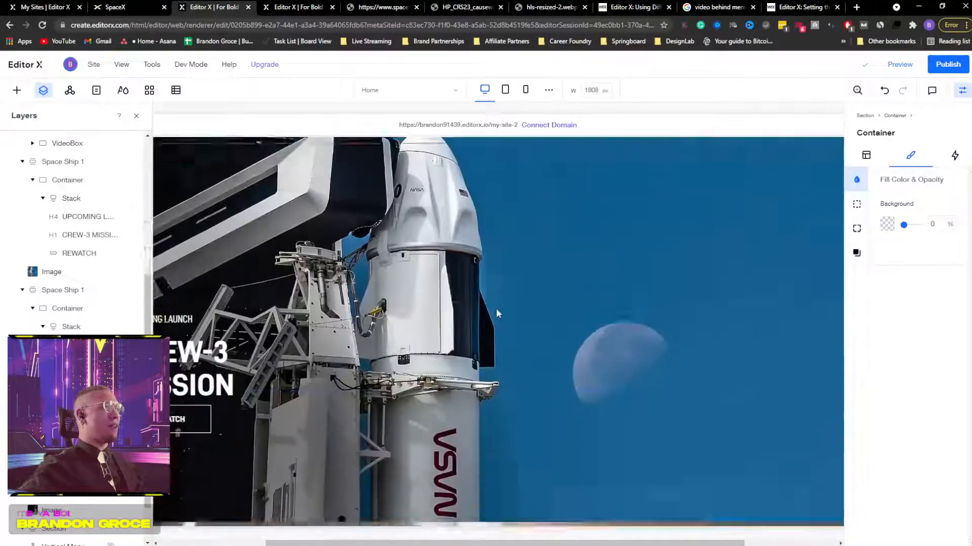
{"action": "left_click", "coordinate": [136, 116]}
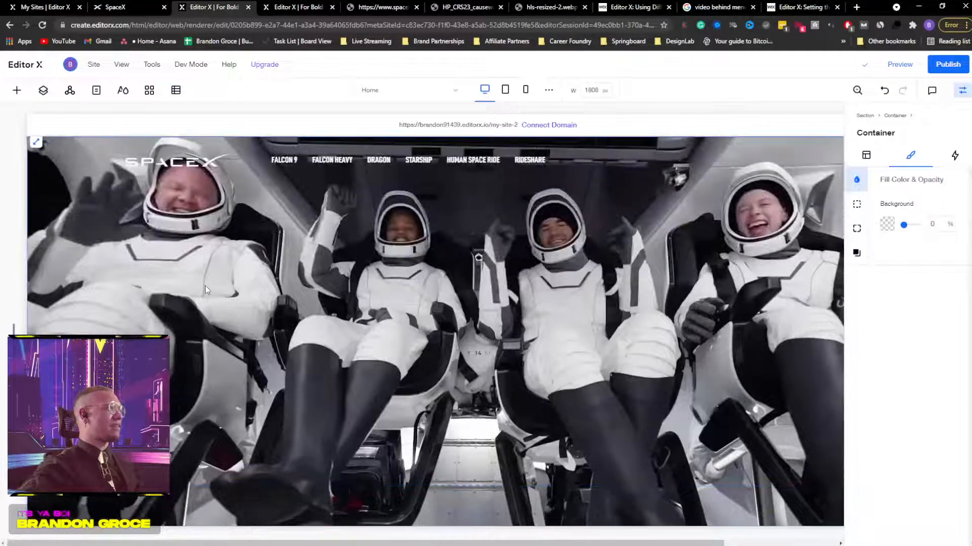
{"action": "left_click", "coordinate": [231, 261]}
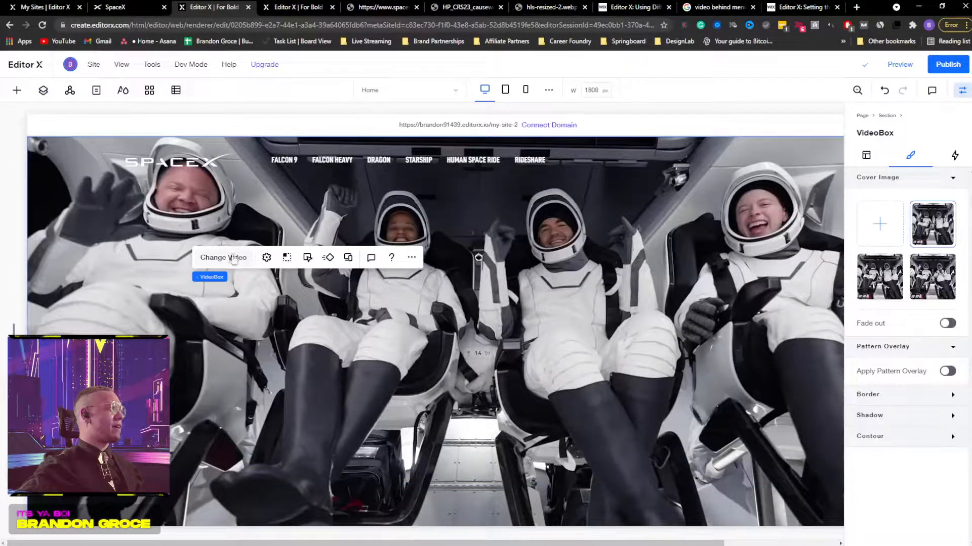
{"action": "left_click", "coordinate": [43, 91]}
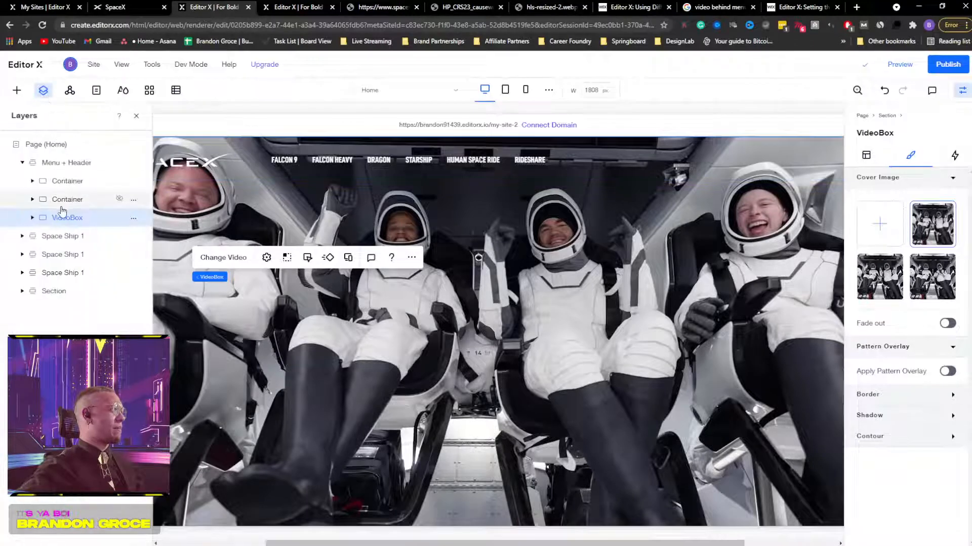
{"action": "left_click", "coordinate": [44, 187]}
{"action": "left_click", "coordinate": [115, 201]}
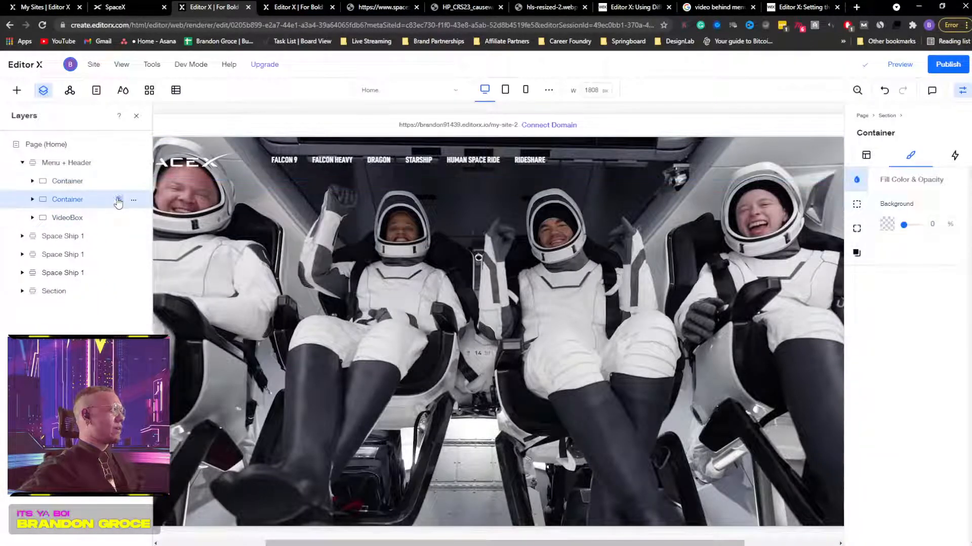
{"action": "left_click", "coordinate": [119, 201]}
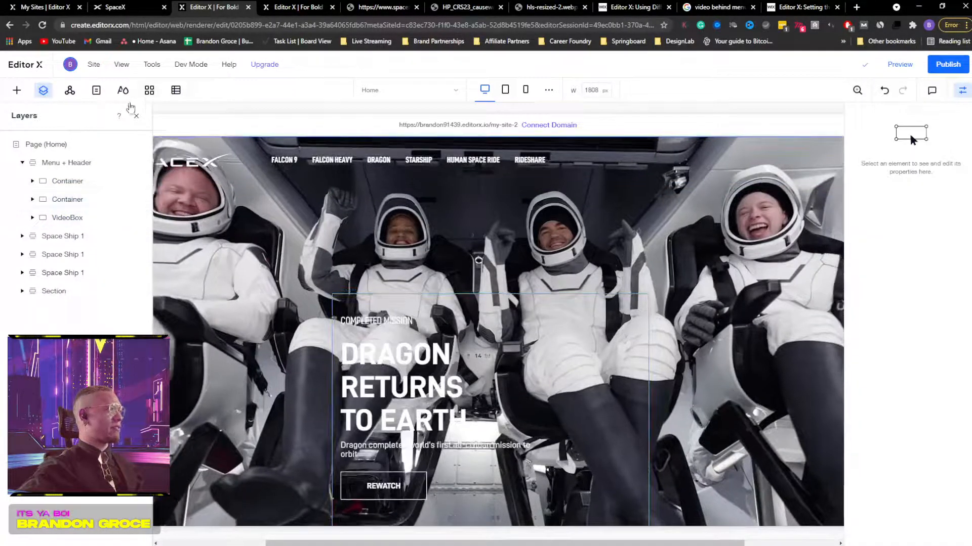
{"action": "left_click", "coordinate": [137, 118]}
Step: Try to move the inner container with the Dragon Returns to Earth text farther left in the hero section
{"action": "scroll", "coordinate": [329, 253], "scroll_direction": "down", "scroll_amount": 4}
{"action": "scroll", "coordinate": [337, 221], "scroll_direction": "up", "scroll_amount": 1}
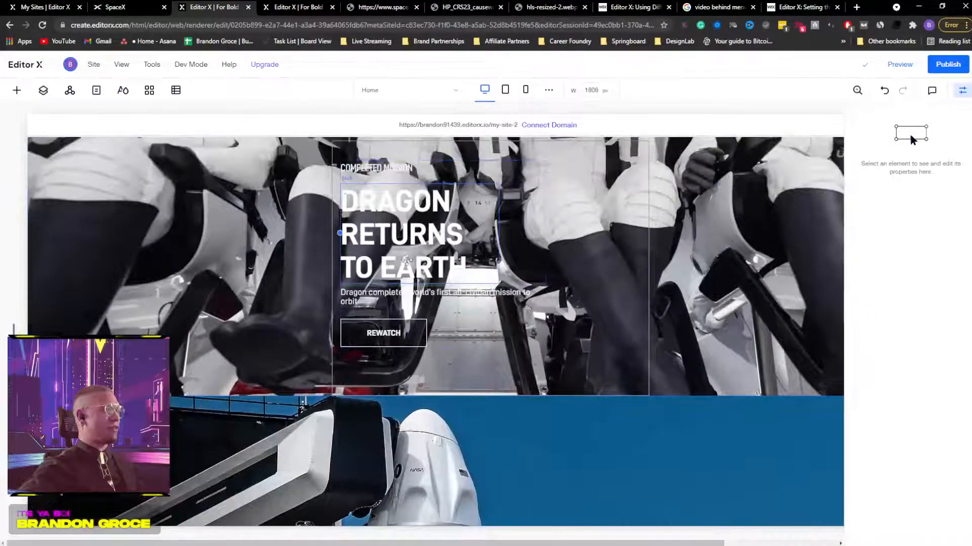
{"action": "scroll", "coordinate": [337, 221], "scroll_direction": "up", "scroll_amount": 3}
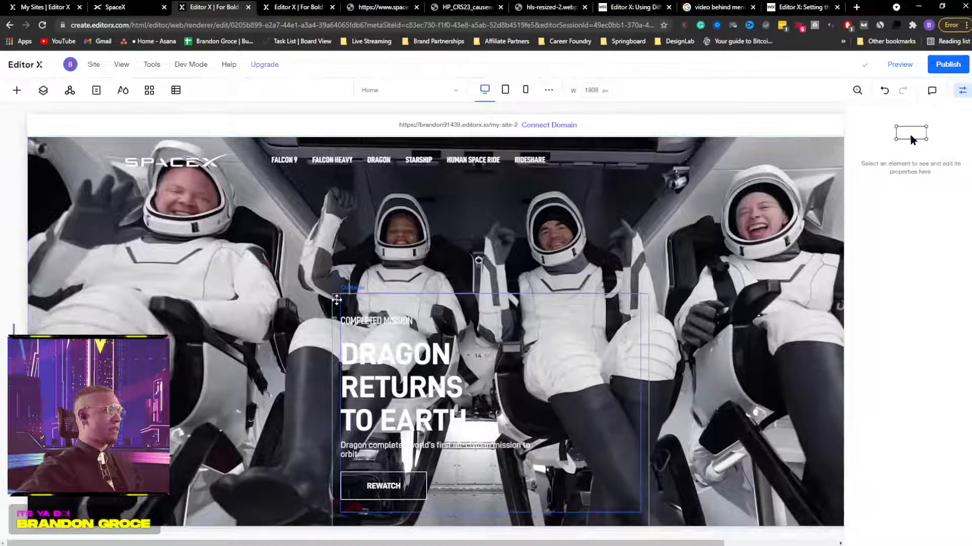
{"action": "left_click", "coordinate": [336, 300]}
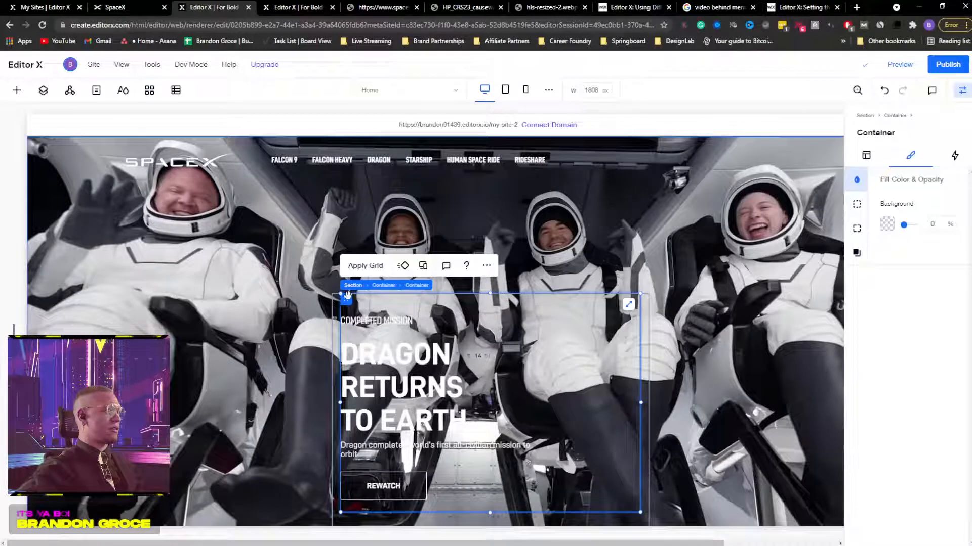
{"action": "left_click_drag", "start_coordinate": [348, 296], "coordinate": [176, 293]}
{"action": "key", "text": "ctrl+z"}
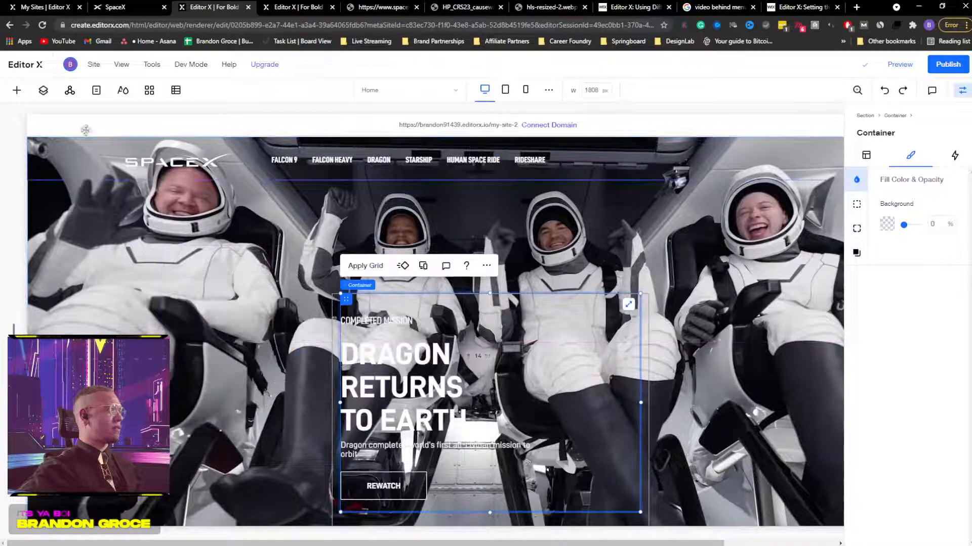
Step: Move the outer hero text container left and up so its left edge lines up with the SpaceX logo
{"action": "left_click", "coordinate": [43, 91]}
{"action": "left_click", "coordinate": [67, 199]}
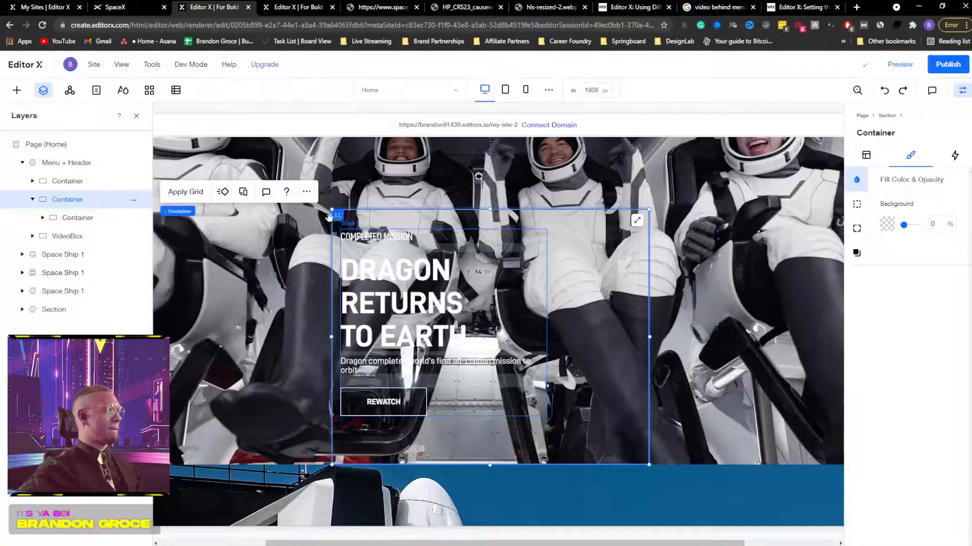
{"action": "left_click_drag", "start_coordinate": [337, 217], "coordinate": [186, 178]}
{"action": "left_click", "coordinate": [136, 116]}
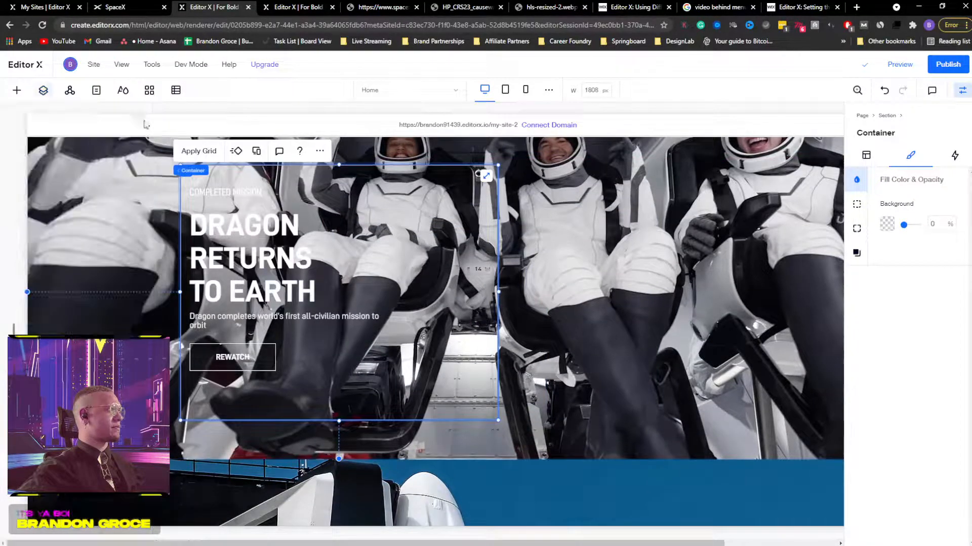
{"action": "scroll", "coordinate": [203, 266], "scroll_direction": "up", "scroll_amount": 2}
{"action": "left_click_drag", "start_coordinate": [186, 258], "coordinate": [127, 248]}
{"action": "scroll", "coordinate": [130, 329], "scroll_direction": "down", "scroll_amount": 6}
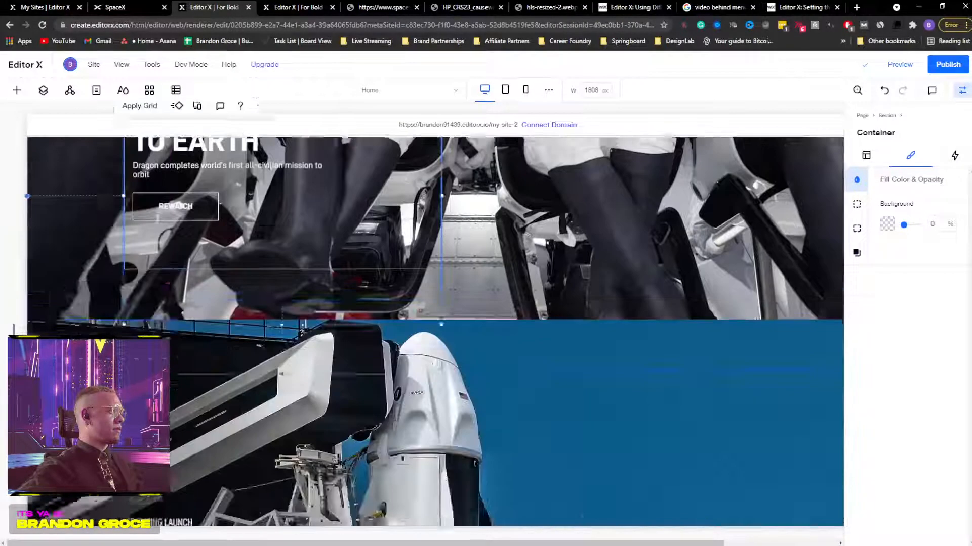
{"action": "scroll", "coordinate": [130, 328], "scroll_direction": "up", "scroll_amount": 6}
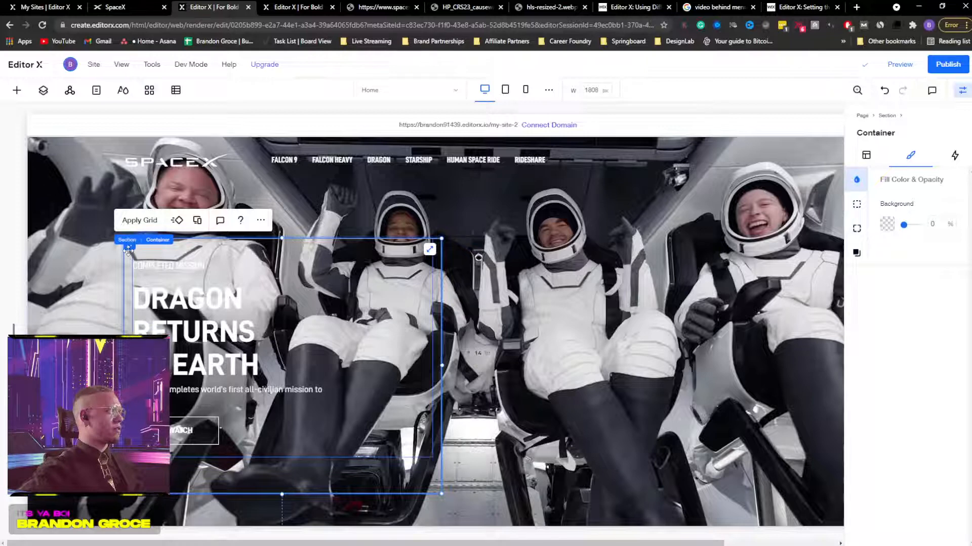
Step: Move the inner hero text container into the lower-left corner of its parent, flush with the SpaceX logo's left edge
{"action": "left_click", "coordinate": [145, 274]}
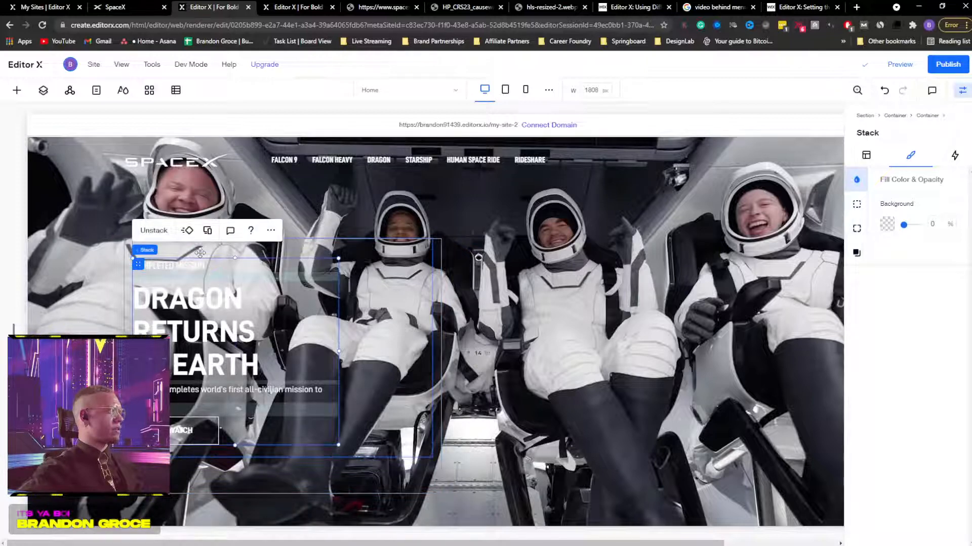
{"action": "mouse_move", "coordinate": [151, 251]}
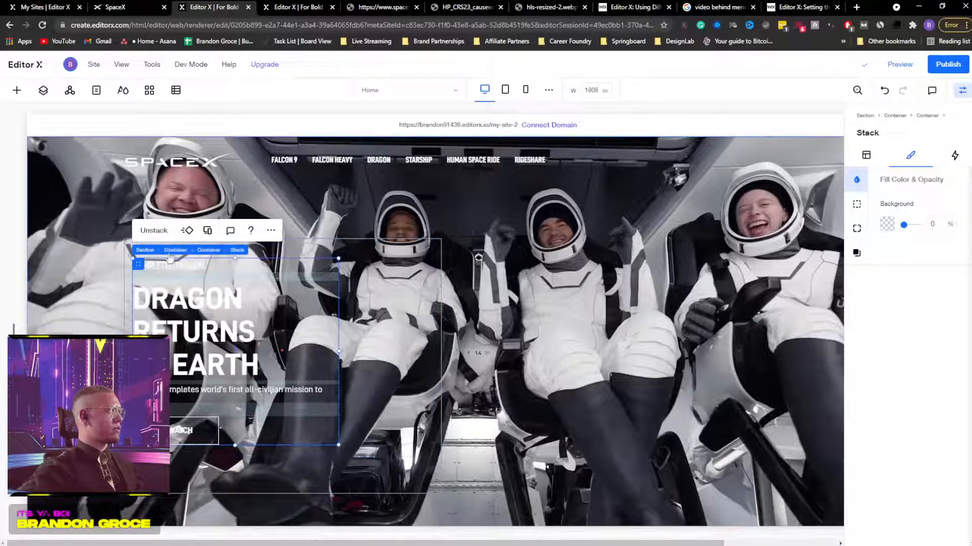
{"action": "left_click", "coordinate": [205, 250]}
{"action": "left_click_drag", "start_coordinate": [139, 247], "coordinate": [133, 253]}
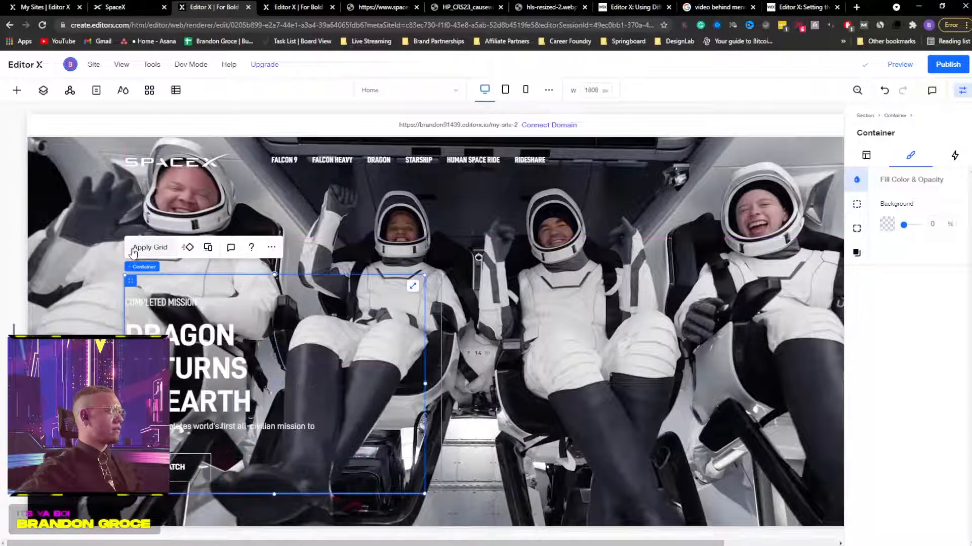
{"action": "scroll", "coordinate": [484, 319], "scroll_direction": "down", "scroll_amount": 4}
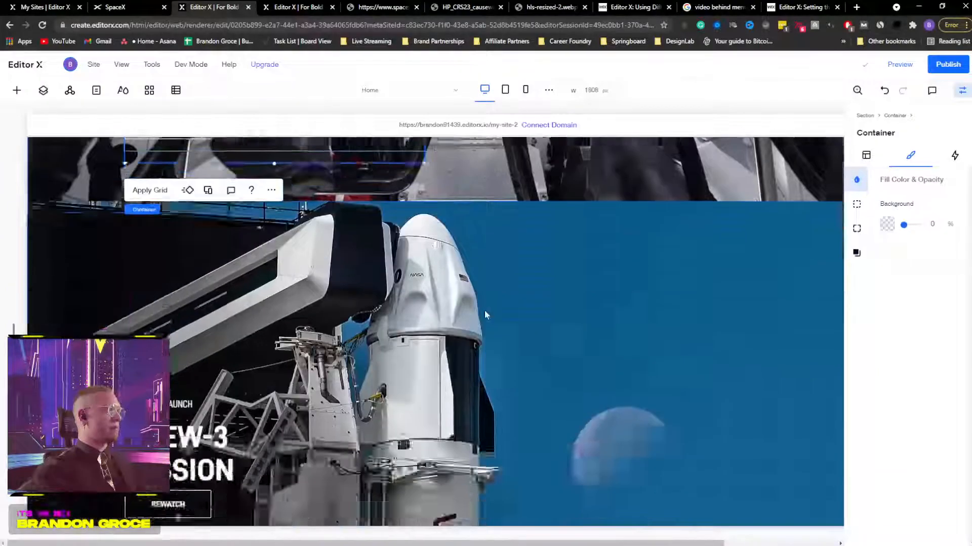
Step: Review the home page from hero to footer on the tablet and mobile breakpoints
{"action": "scroll", "coordinate": [484, 310], "scroll_direction": "up", "scroll_amount": 8}
{"action": "left_click", "coordinate": [501, 90]}
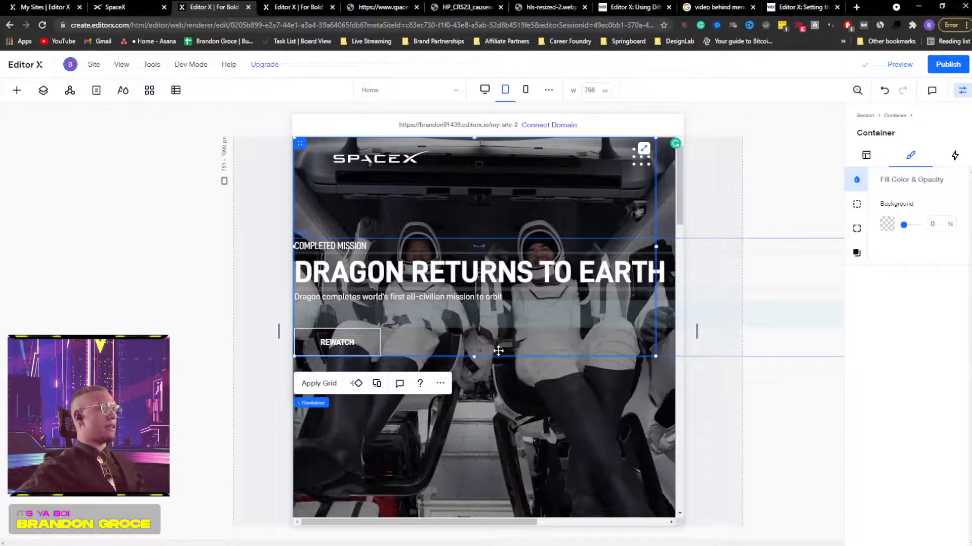
{"action": "scroll", "coordinate": [531, 348], "scroll_direction": "down", "scroll_amount": 2}
{"action": "scroll", "coordinate": [532, 349], "scroll_direction": "down", "scroll_amount": 15}
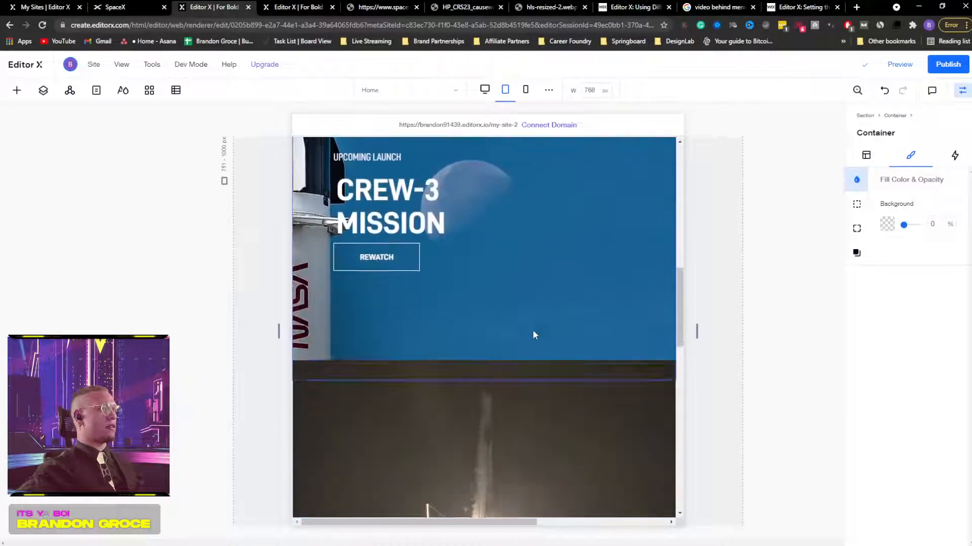
{"action": "scroll", "coordinate": [532, 331], "scroll_direction": "down", "scroll_amount": 3}
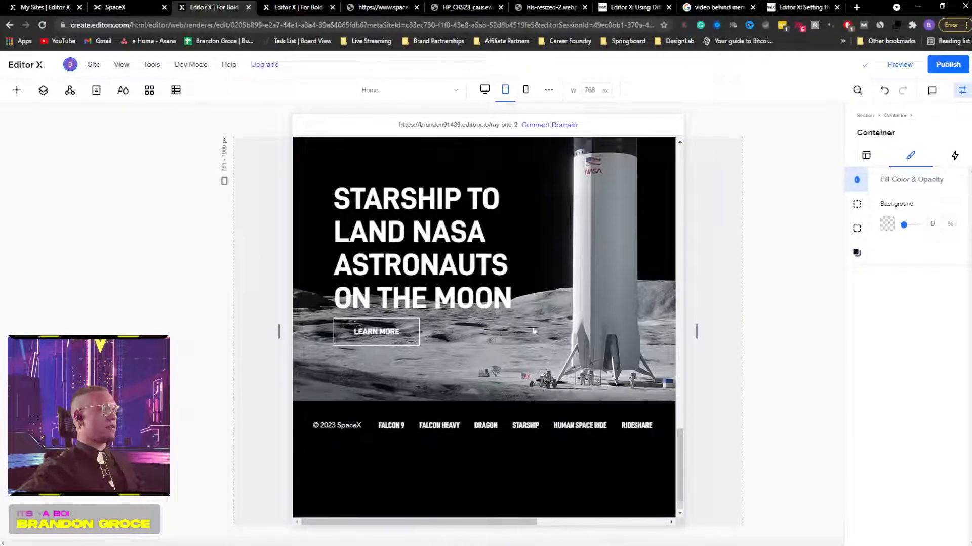
{"action": "scroll", "coordinate": [364, 264], "scroll_direction": "up", "scroll_amount": 3}
{"action": "scroll", "coordinate": [373, 326], "scroll_direction": "up", "scroll_amount": 5}
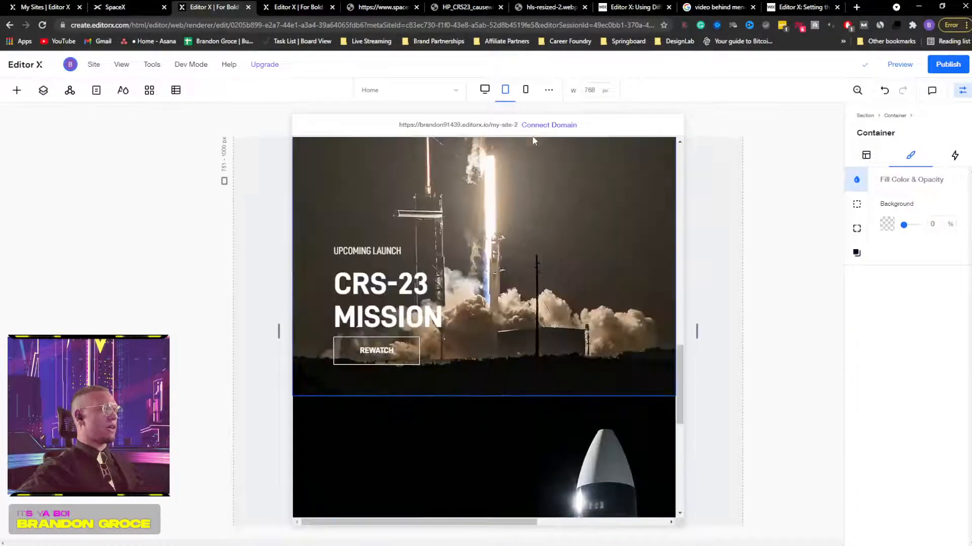
{"action": "left_click", "coordinate": [525, 90]}
{"action": "scroll", "coordinate": [460, 301], "scroll_direction": "down", "scroll_amount": 15}
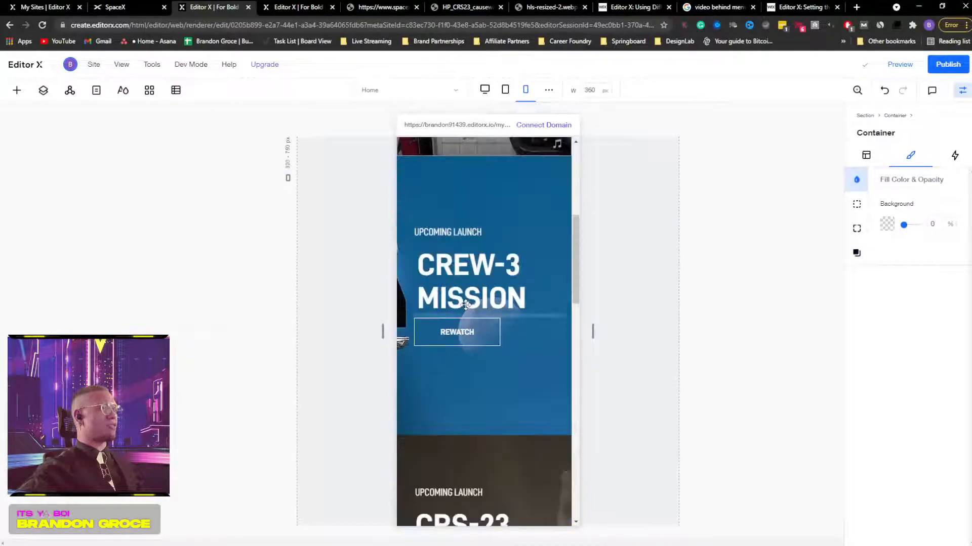
{"action": "scroll", "coordinate": [462, 302], "scroll_direction": "down", "scroll_amount": 5}
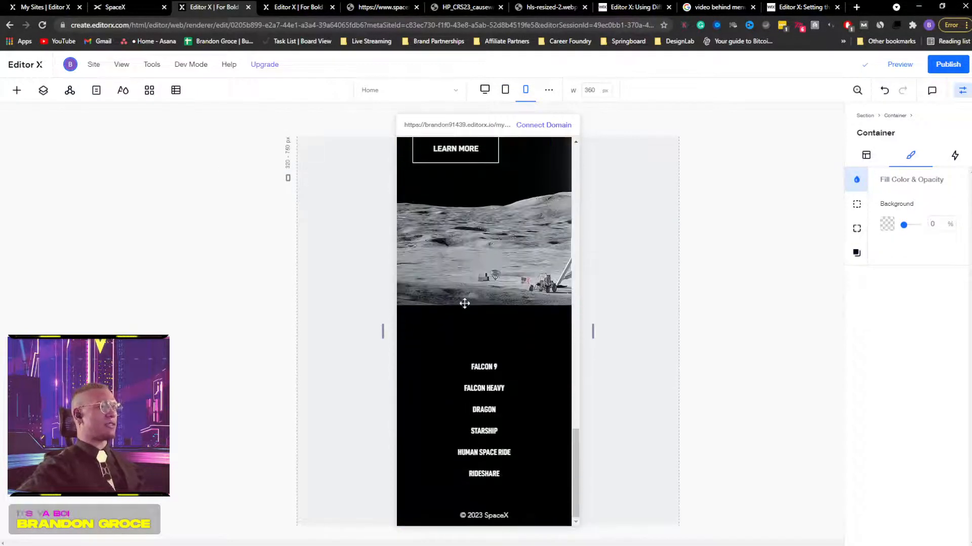
{"action": "scroll", "coordinate": [471, 296], "scroll_direction": "up", "scroll_amount": 10}
{"action": "scroll", "coordinate": [470, 293], "scroll_direction": "up", "scroll_amount": 3}
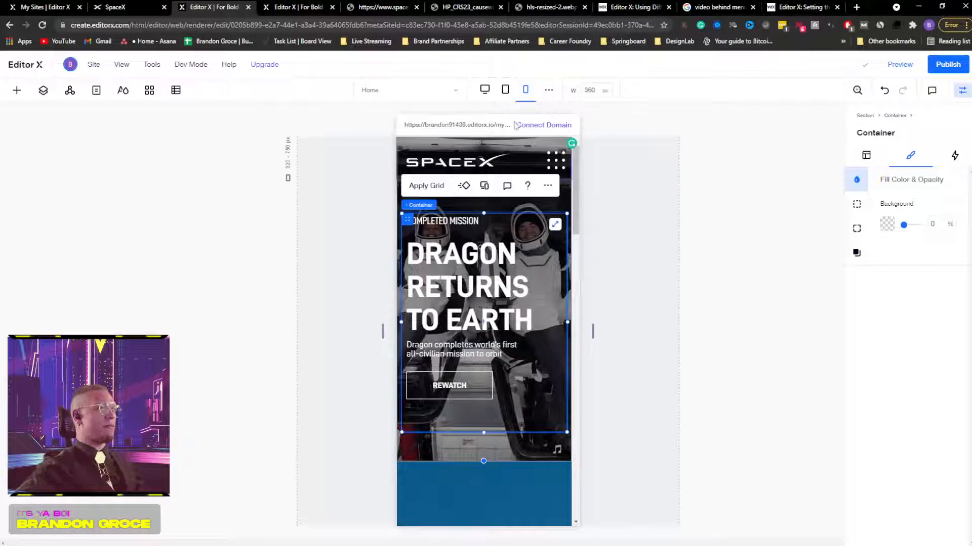
Step: On the tablet breakpoint, narrow the hero text stack so the Dragon Returns to Earth heading wraps onto three lines
{"action": "left_click", "coordinate": [505, 92]}
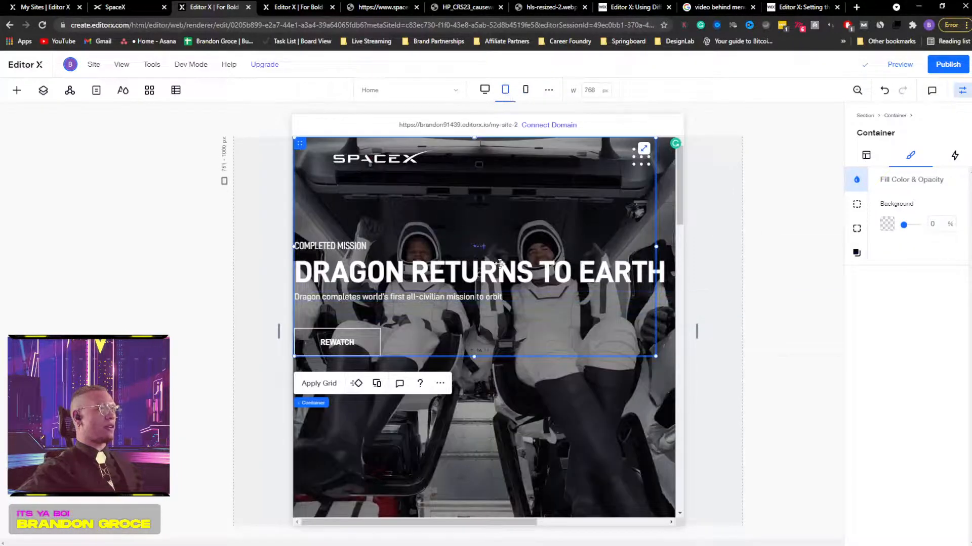
{"action": "scroll", "coordinate": [504, 307], "scroll_direction": "down", "scroll_amount": 5}
{"action": "scroll", "coordinate": [505, 309], "scroll_direction": "up", "scroll_amount": 5}
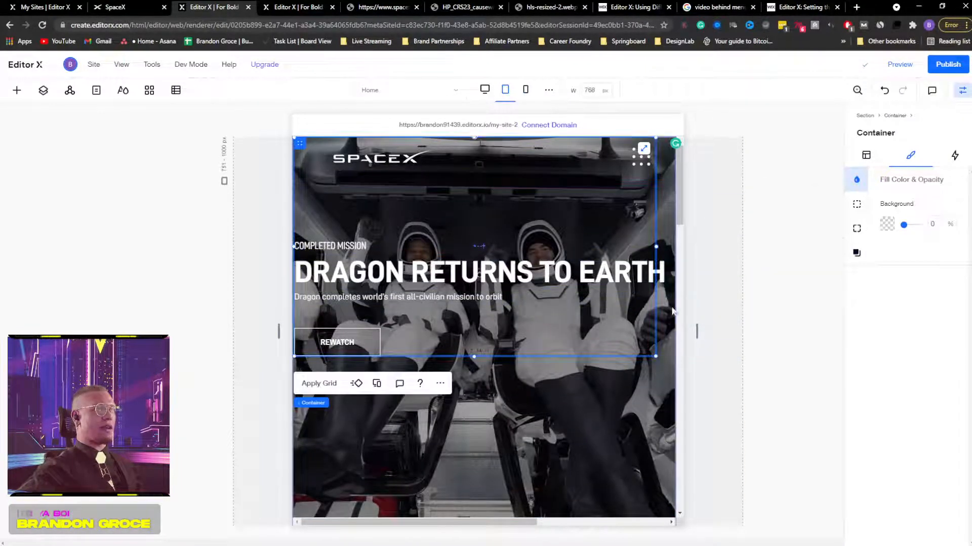
{"action": "left_click", "coordinate": [641, 317]}
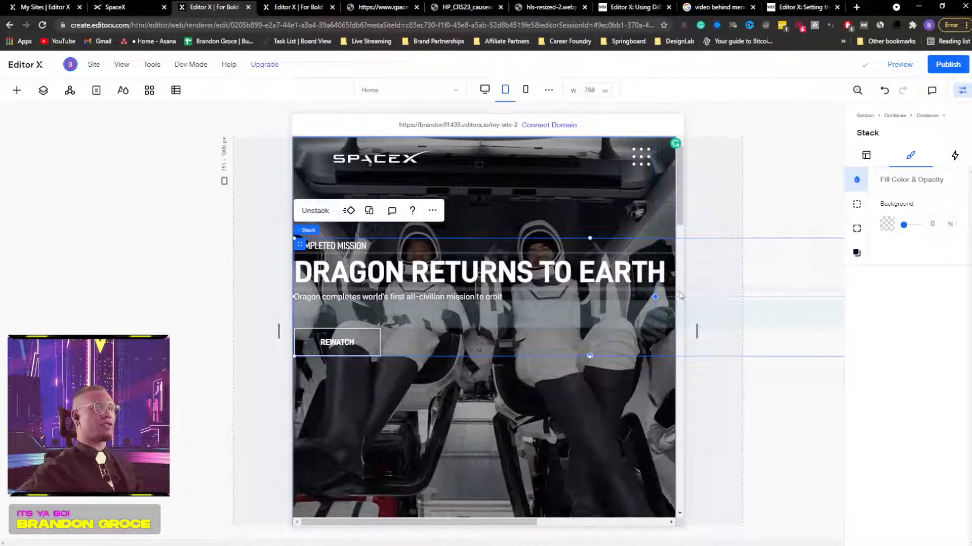
{"action": "left_click", "coordinate": [962, 90]}
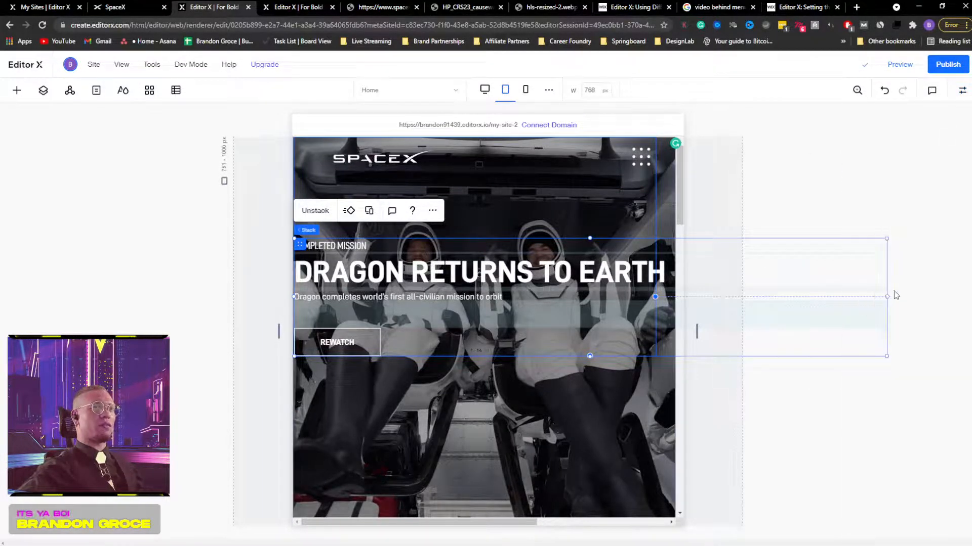
{"action": "left_click_drag", "start_coordinate": [888, 295], "coordinate": [516, 284]}
{"action": "left_click", "coordinate": [629, 210]}
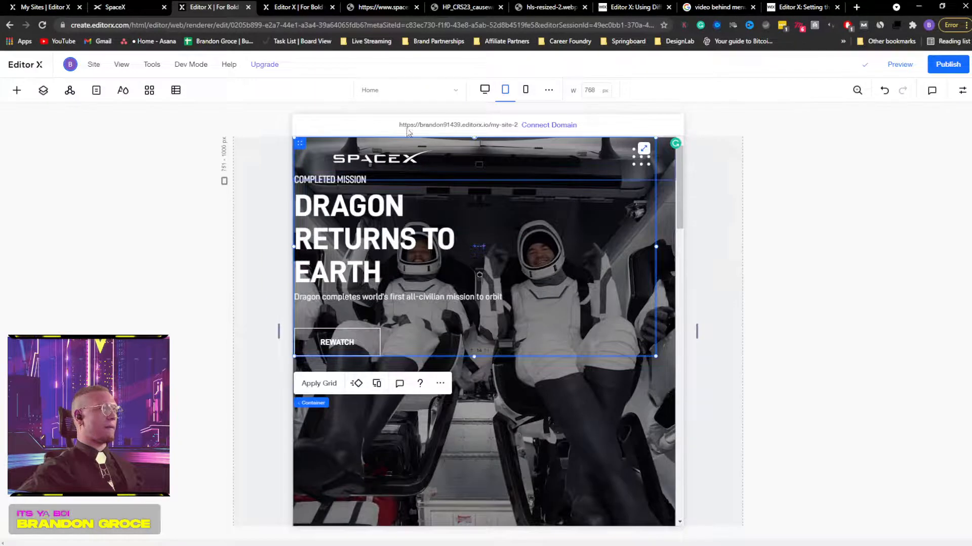
Step: Open the layers tree and hide the VideoBox in the Menu + Header section on the tablet breakpoint
{"action": "left_click", "coordinate": [43, 91]}
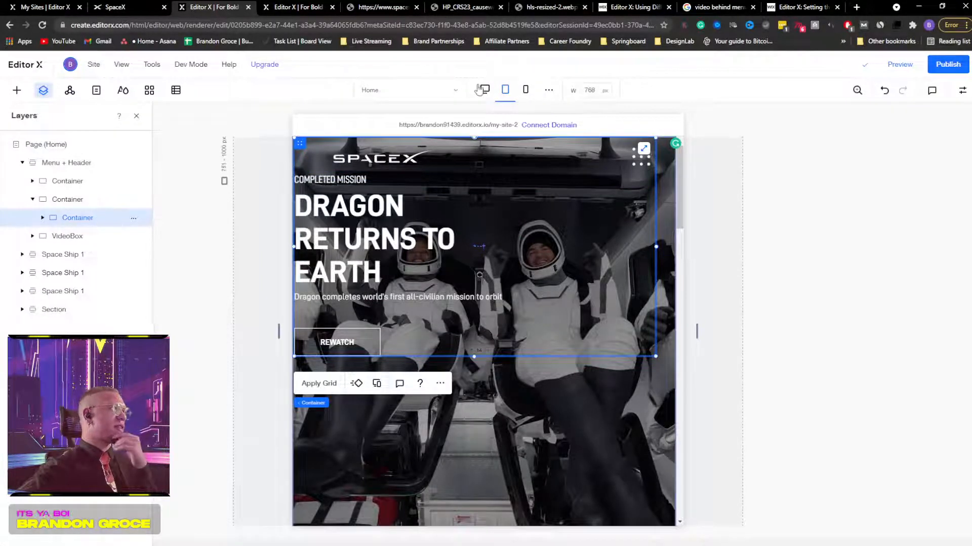
{"action": "scroll", "coordinate": [527, 386], "scroll_direction": "down", "scroll_amount": 4}
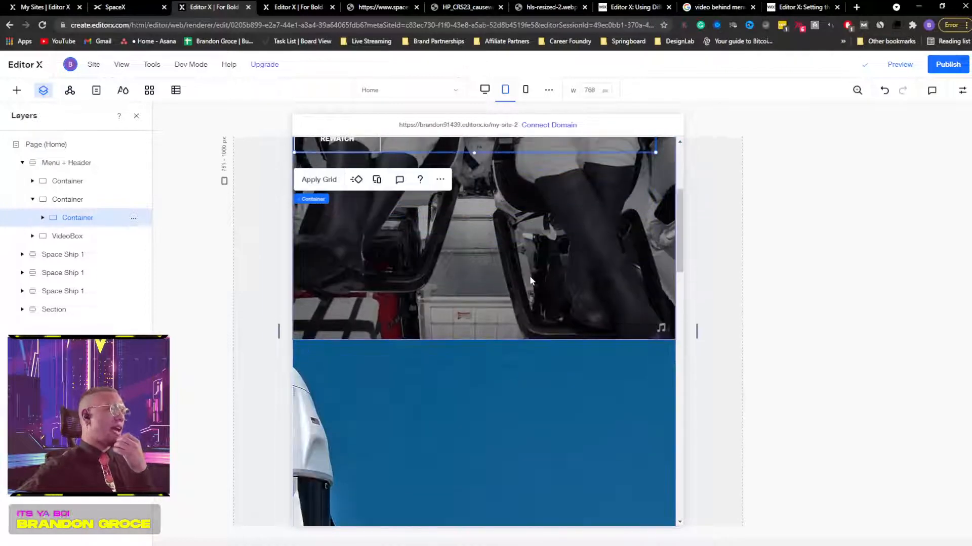
{"action": "left_click", "coordinate": [526, 296]}
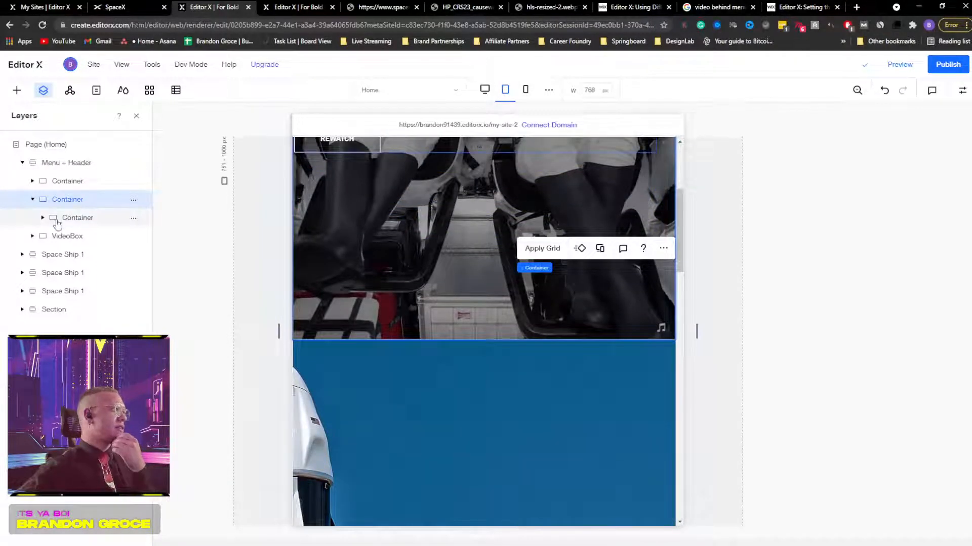
{"action": "left_click", "coordinate": [76, 218]}
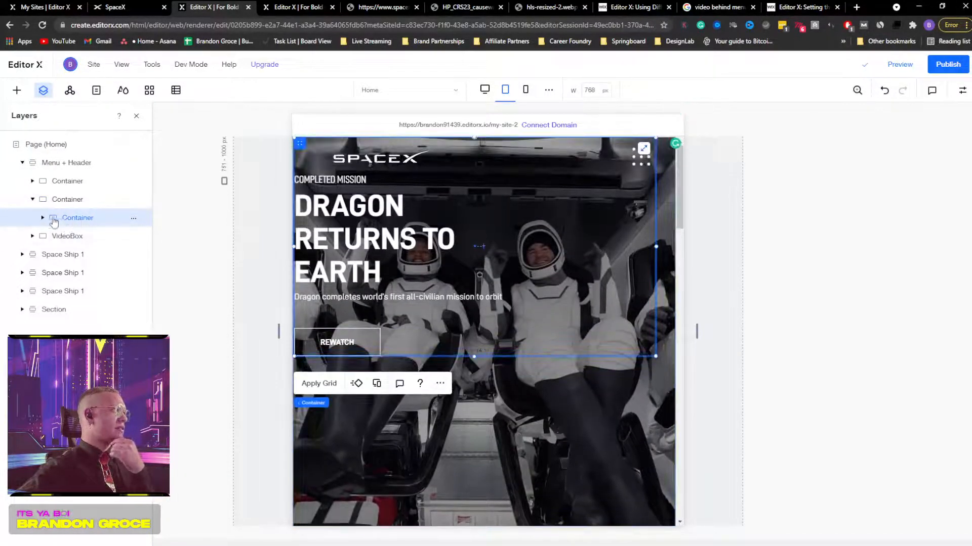
{"action": "left_click", "coordinate": [43, 218]}
{"action": "left_click", "coordinate": [42, 218]}
{"action": "left_click", "coordinate": [32, 200]}
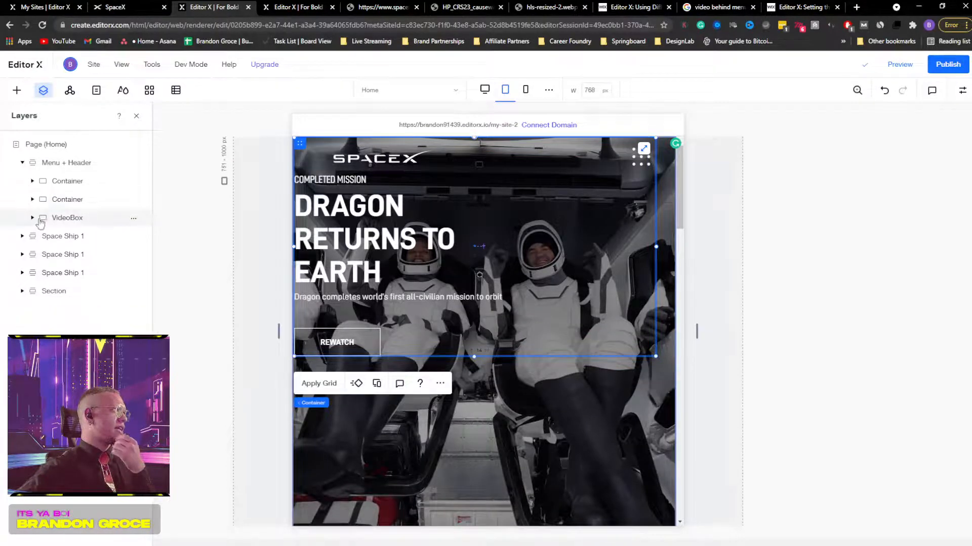
{"action": "left_click", "coordinate": [55, 222]}
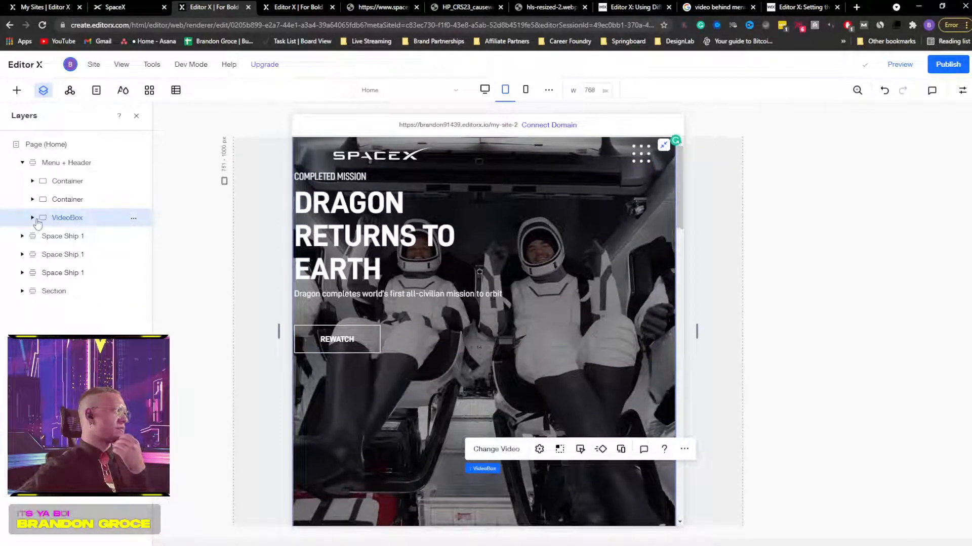
{"action": "left_click", "coordinate": [132, 219]}
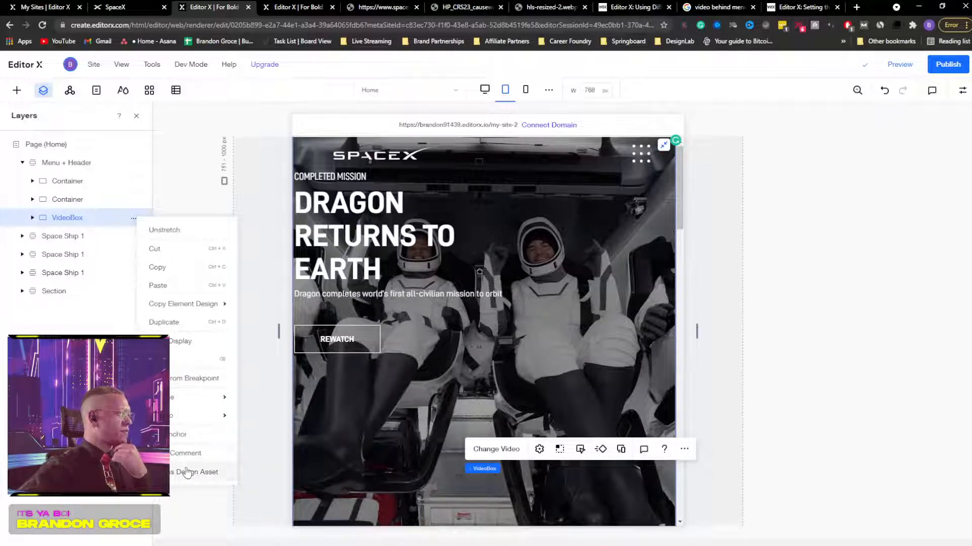
{"action": "left_click", "coordinate": [172, 341]}
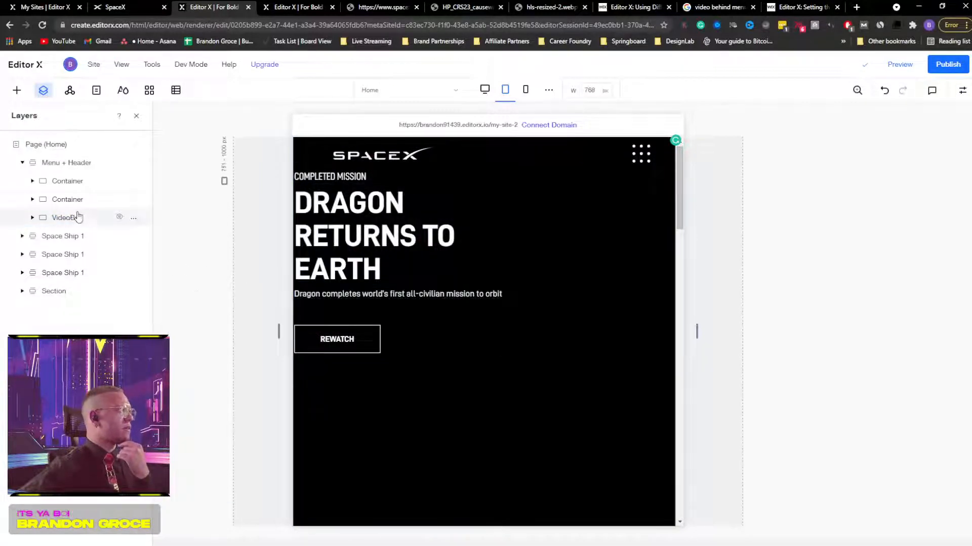
Step: Move the hero text stack directly into the outer container and delete the emptied inner container
{"action": "left_click", "coordinate": [98, 205]}
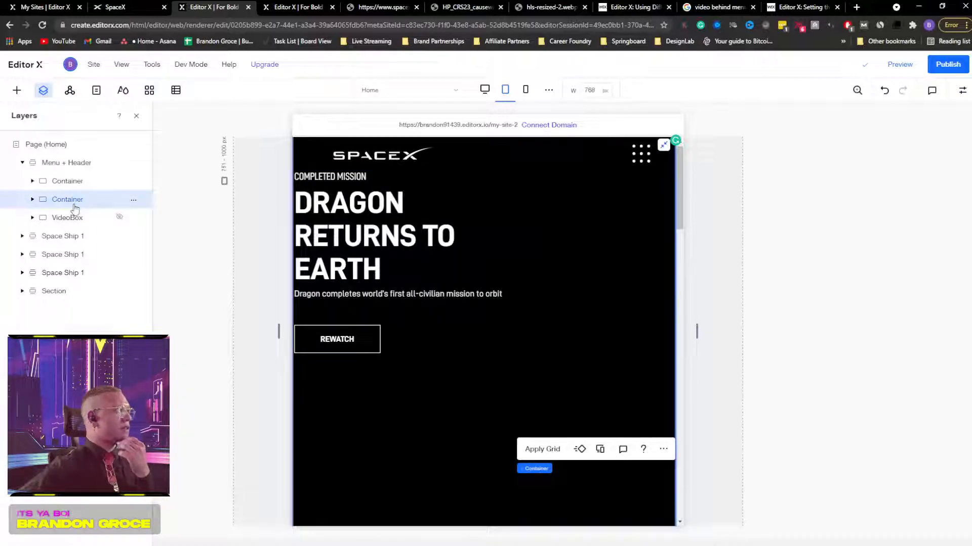
{"action": "left_click", "coordinate": [32, 199]}
{"action": "left_click", "coordinate": [43, 218]}
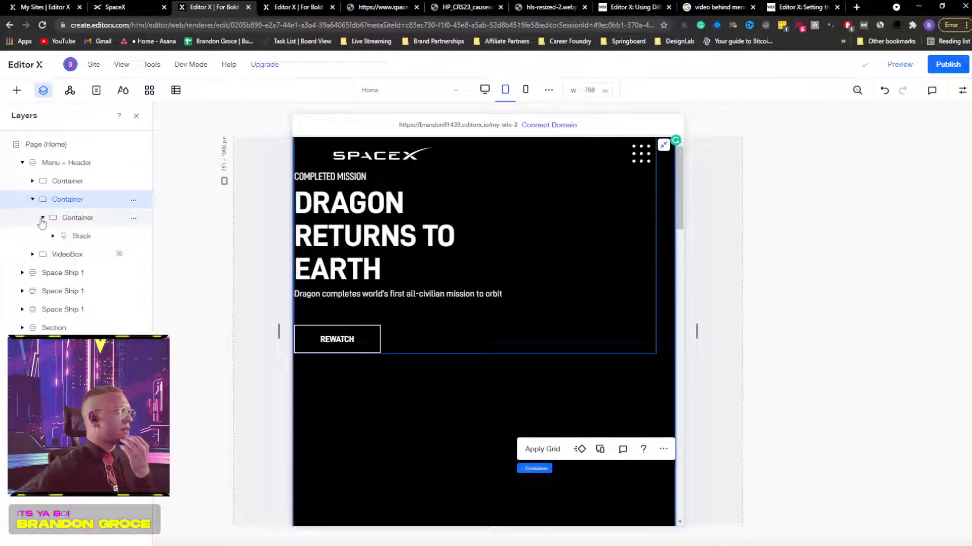
{"action": "left_click", "coordinate": [81, 222]}
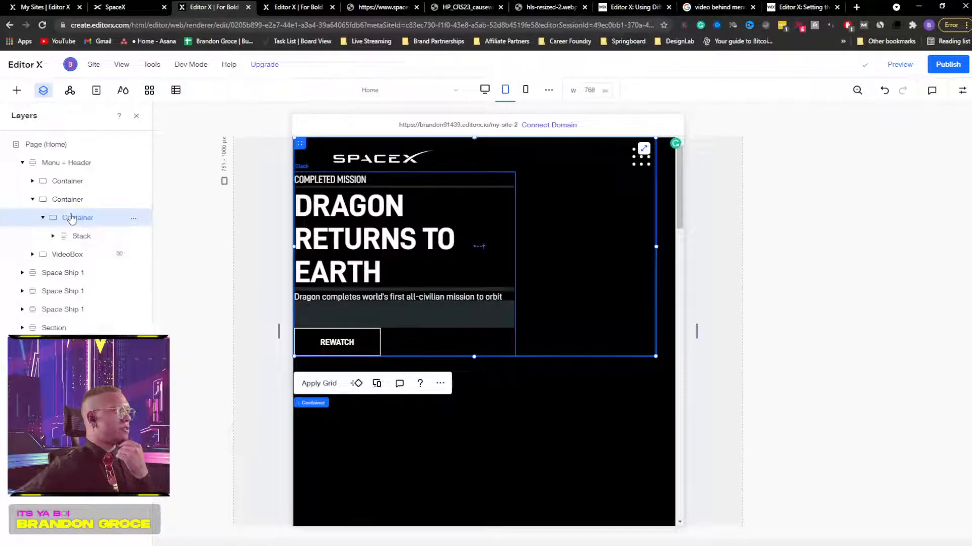
{"action": "left_click", "coordinate": [79, 240]}
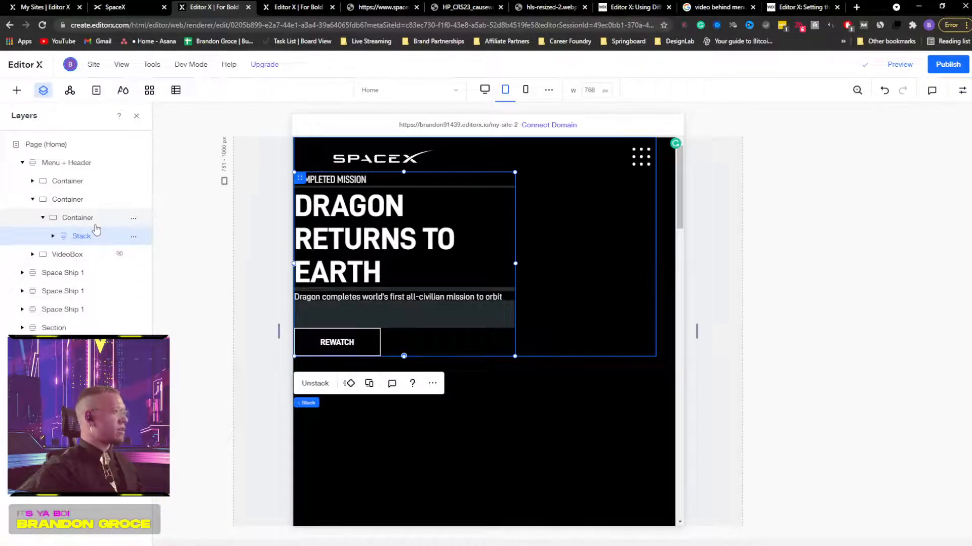
{"action": "key", "text": "Delete"}
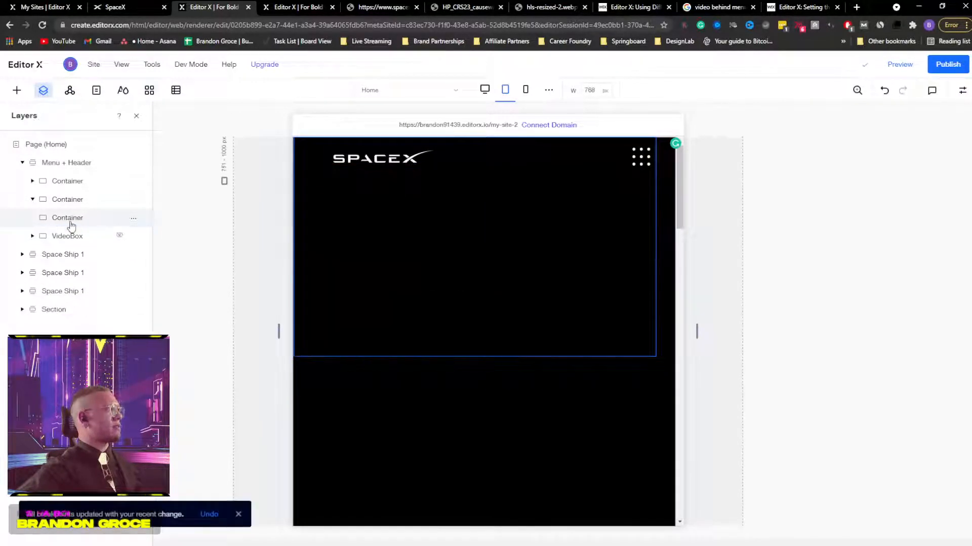
{"action": "left_click", "coordinate": [71, 223]}
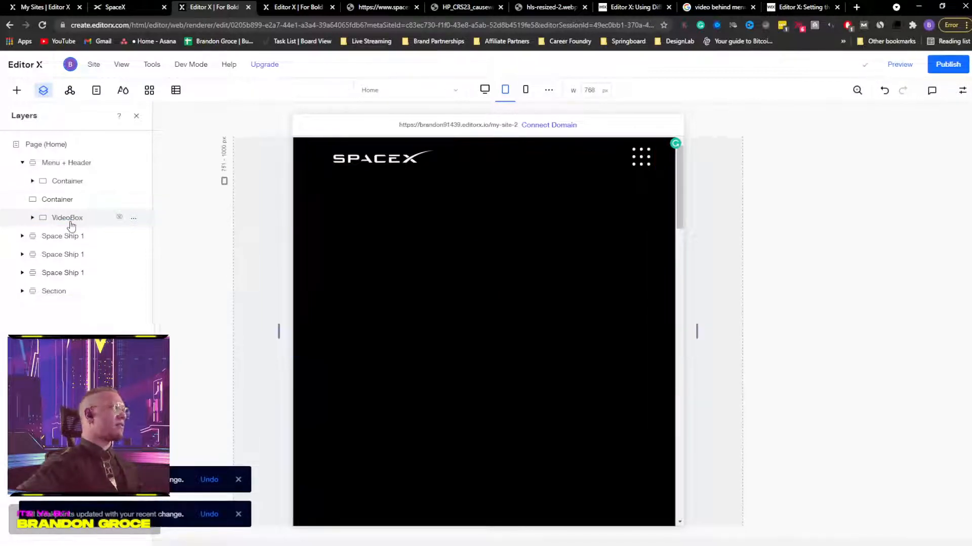
{"action": "left_click", "coordinate": [69, 202]}
{"action": "key", "text": "ctrl+z"}
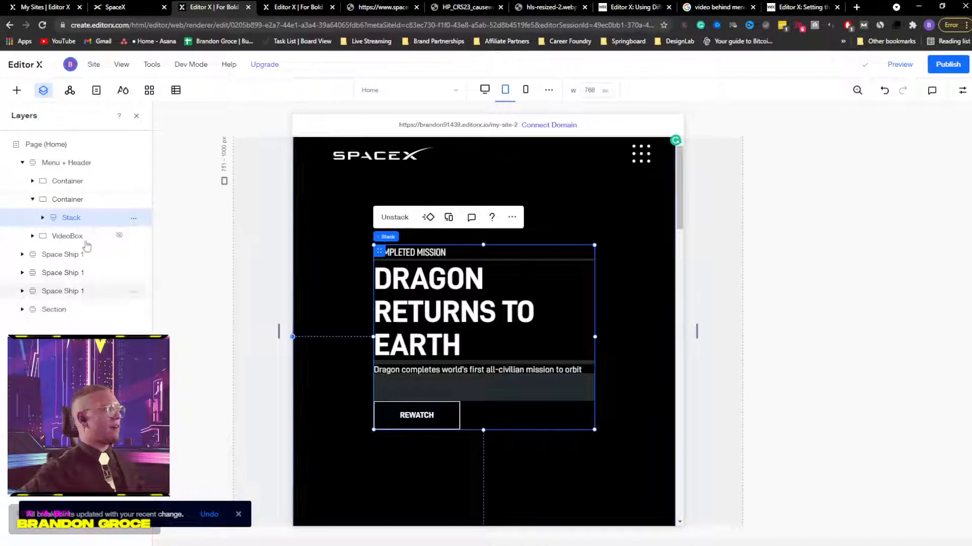
Step: Unhide the VideoBox in the Menu + Header section
{"action": "left_click", "coordinate": [68, 202]}
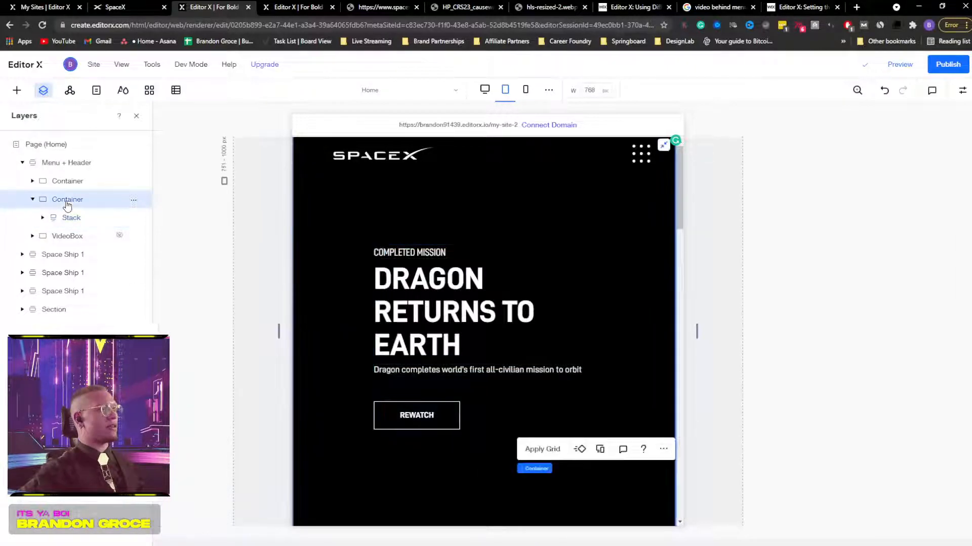
{"action": "left_click", "coordinate": [120, 237]}
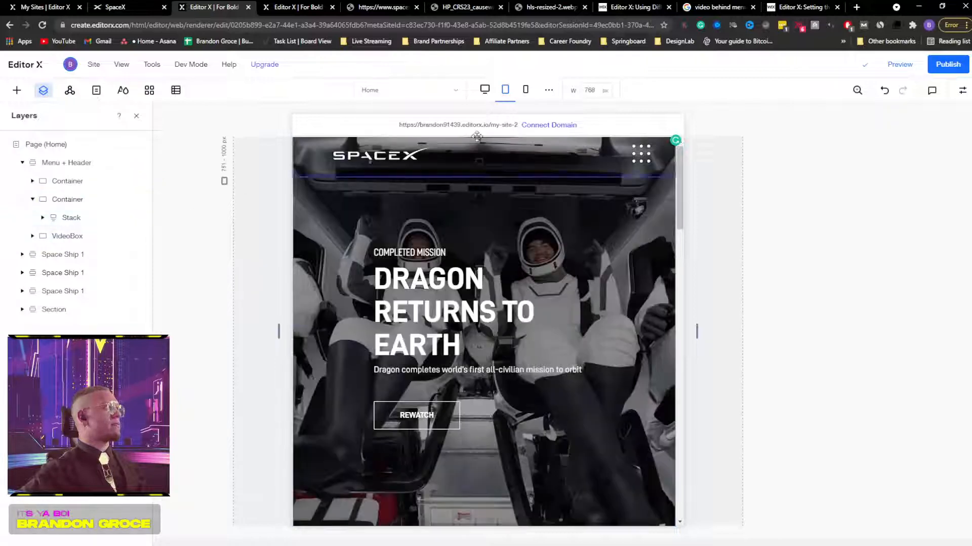
Step: On the mobile breakpoint, move the hero text stack down so it sits below the SpaceX logo
{"action": "left_click", "coordinate": [525, 90]}
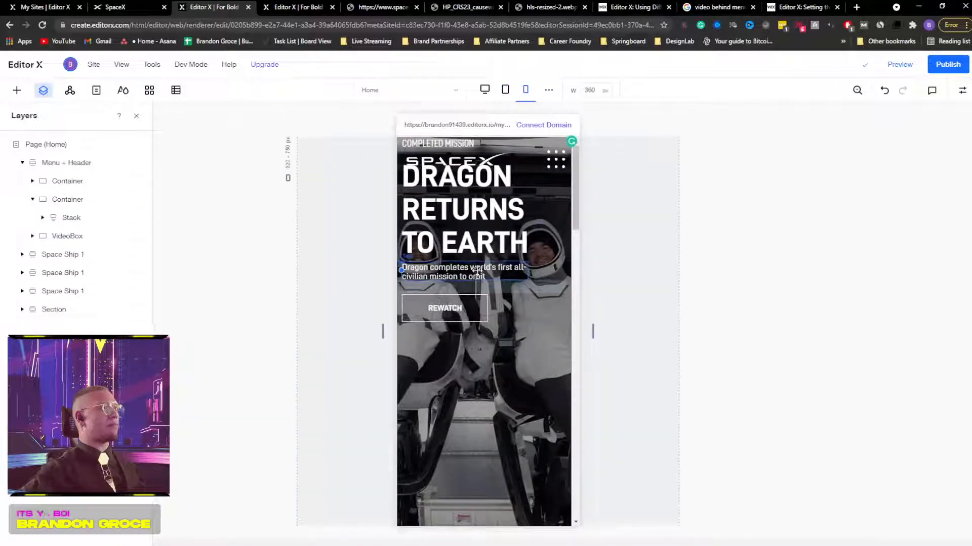
{"action": "scroll", "coordinate": [485, 258], "scroll_direction": "down", "scroll_amount": 10}
{"action": "scroll", "coordinate": [497, 255], "scroll_direction": "up", "scroll_amount": 4}
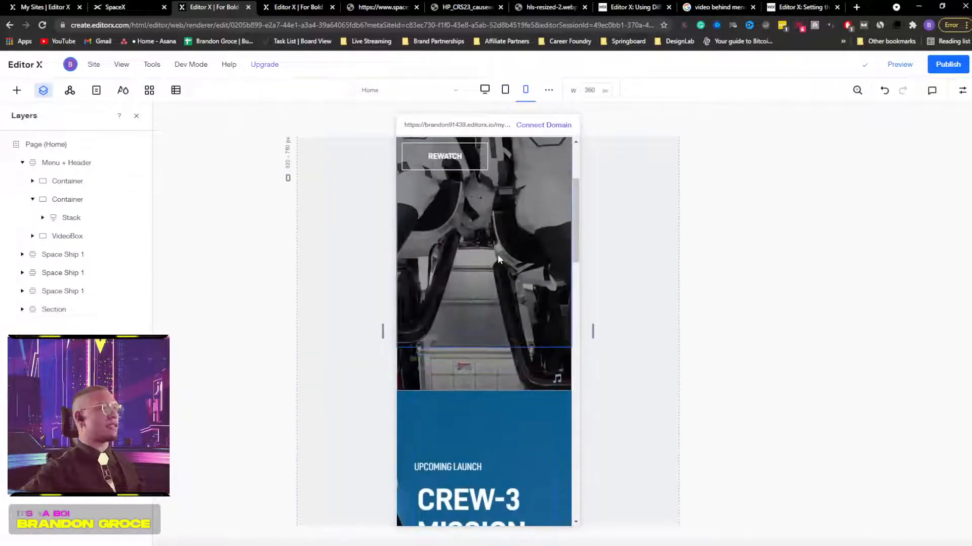
{"action": "scroll", "coordinate": [486, 232], "scroll_direction": "up", "scroll_amount": 6}
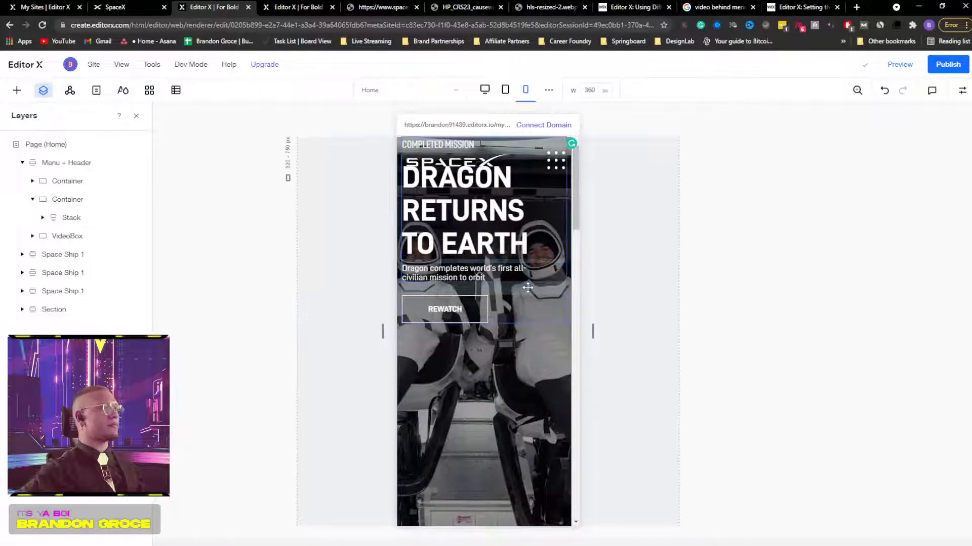
{"action": "left_click", "coordinate": [526, 286]}
{"action": "left_click_drag", "start_coordinate": [520, 309], "coordinate": [523, 379]}
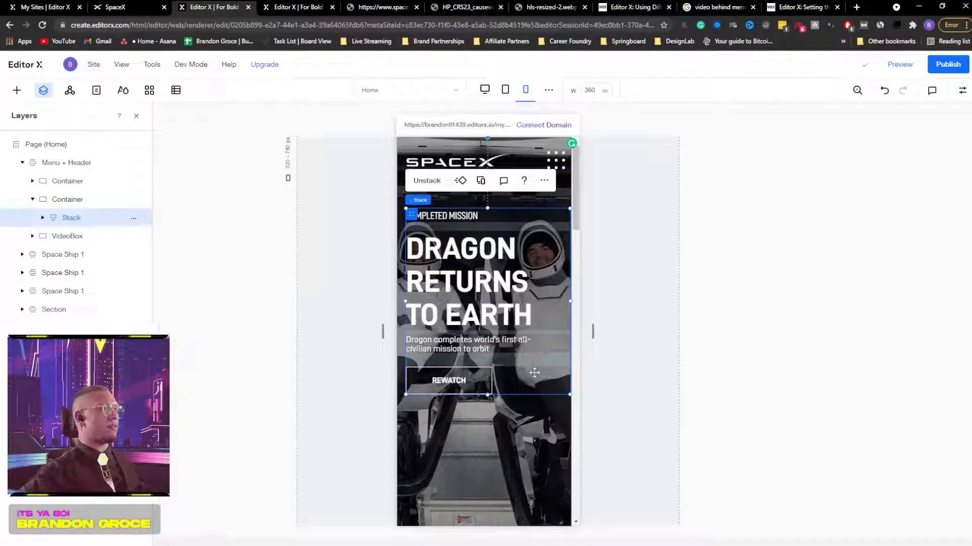
{"action": "left_click_drag", "start_coordinate": [520, 384], "coordinate": [519, 426]}
Step: Show the Menu + Header section's size settings on the mobile breakpoint and try to shorten the section by raising its lower edge
{"action": "scroll", "coordinate": [538, 345], "scroll_direction": "down", "scroll_amount": 4}
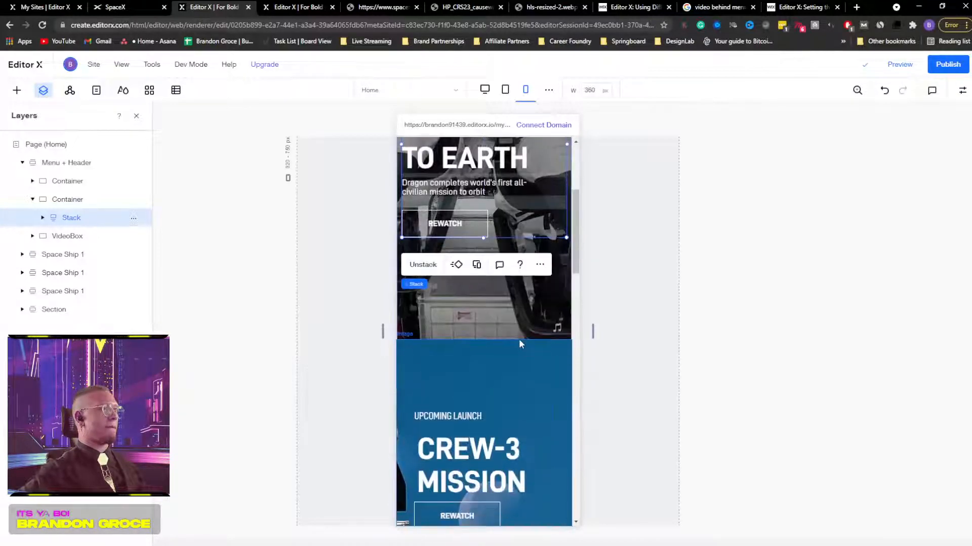
{"action": "left_click", "coordinate": [519, 337]}
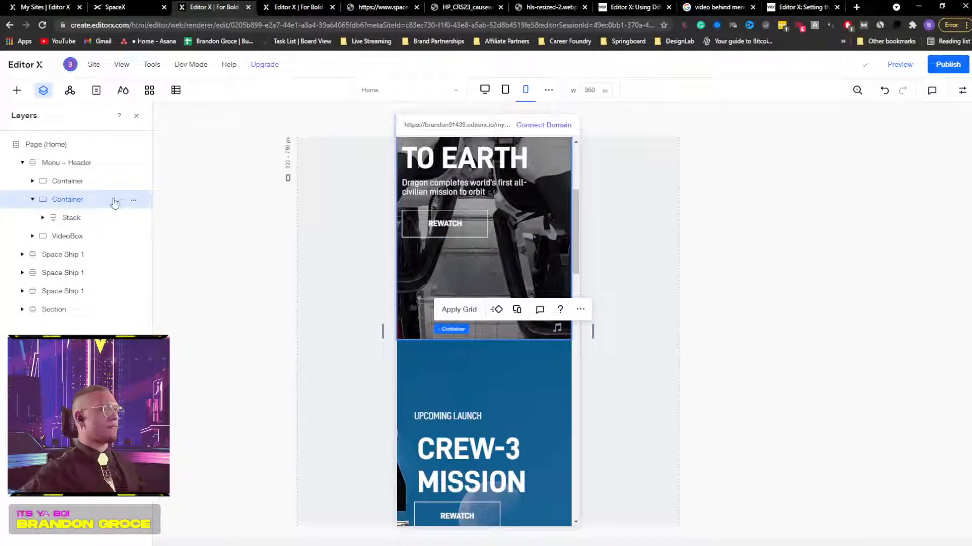
{"action": "left_click", "coordinate": [61, 183]}
{"action": "left_click", "coordinate": [60, 163]}
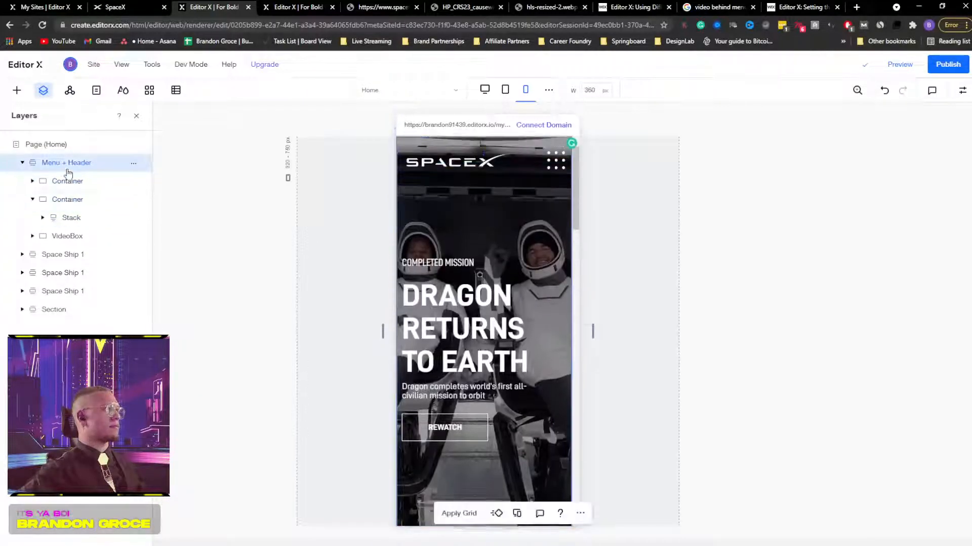
{"action": "scroll", "coordinate": [503, 363], "scroll_direction": "down", "scroll_amount": 3}
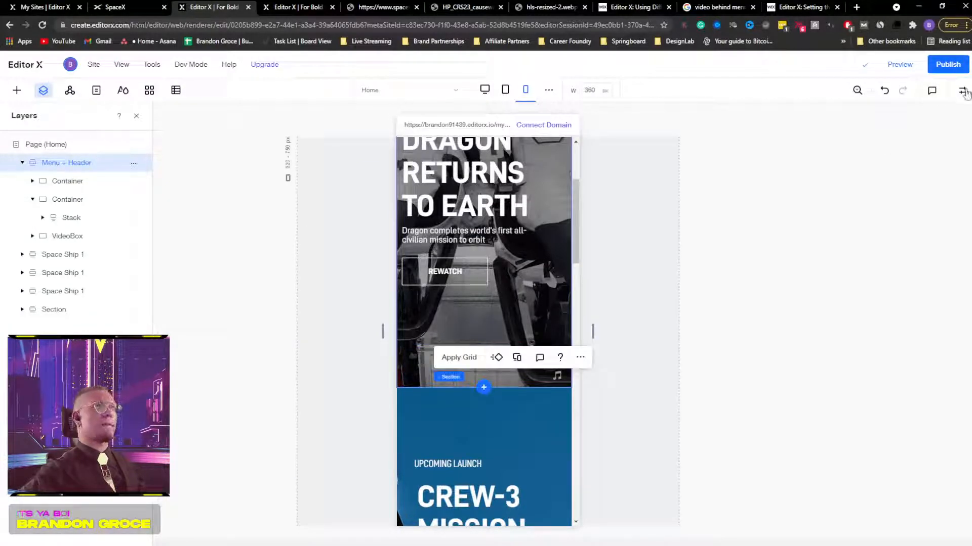
{"action": "left_click", "coordinate": [962, 91]}
{"action": "left_click", "coordinate": [871, 164]}
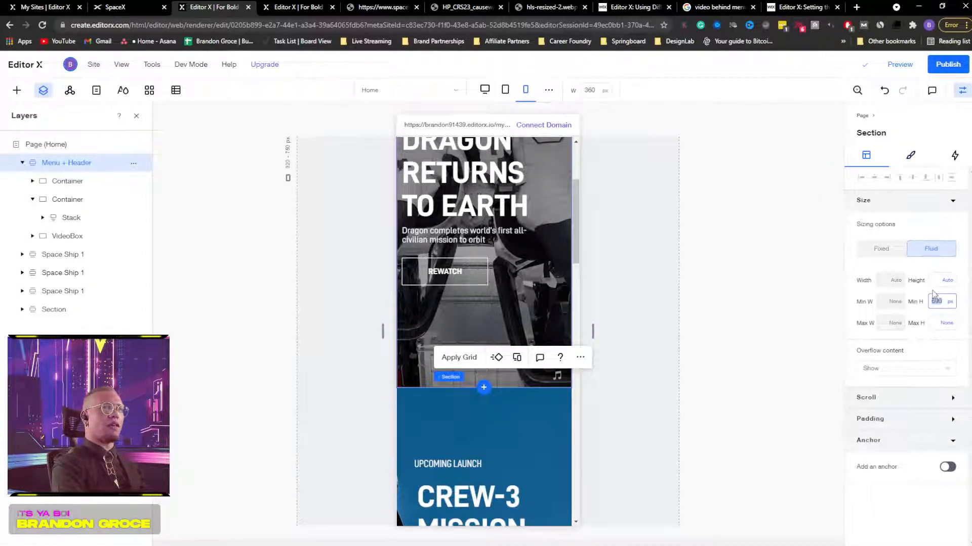
{"action": "left_click_drag", "start_coordinate": [421, 387], "coordinate": [423, 345]}
{"action": "scroll", "coordinate": [423, 342], "scroll_direction": "up", "scroll_amount": 3}
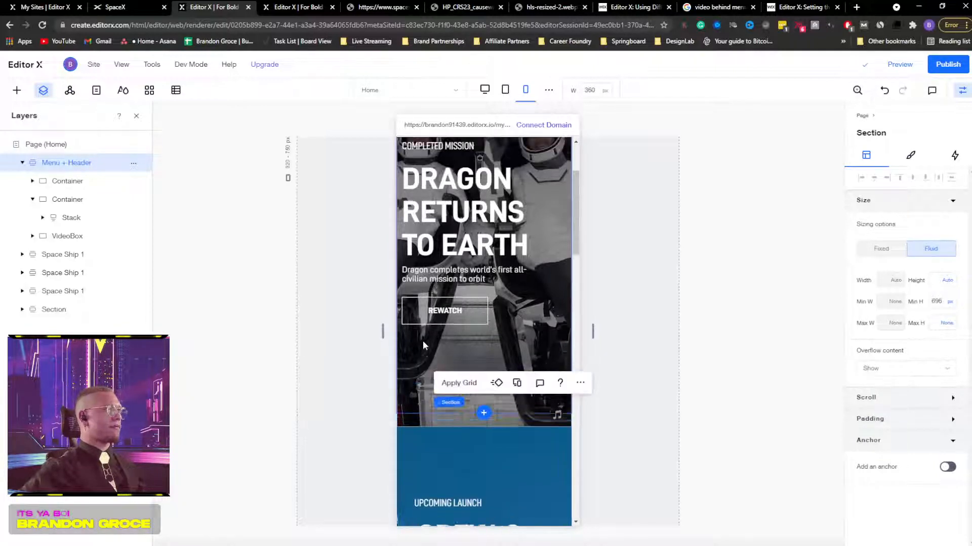
Step: Inspect the size and position settings of the VideoBox and the hero text stack on the mobile breakpoint
{"action": "left_click", "coordinate": [33, 201]}
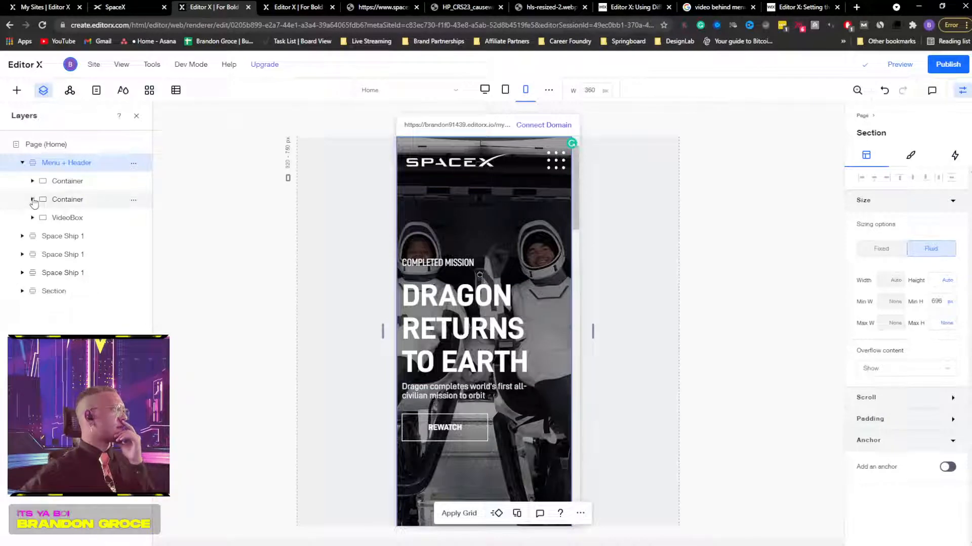
{"action": "left_click", "coordinate": [49, 217]}
{"action": "scroll", "coordinate": [492, 296], "scroll_direction": "down", "scroll_amount": 3}
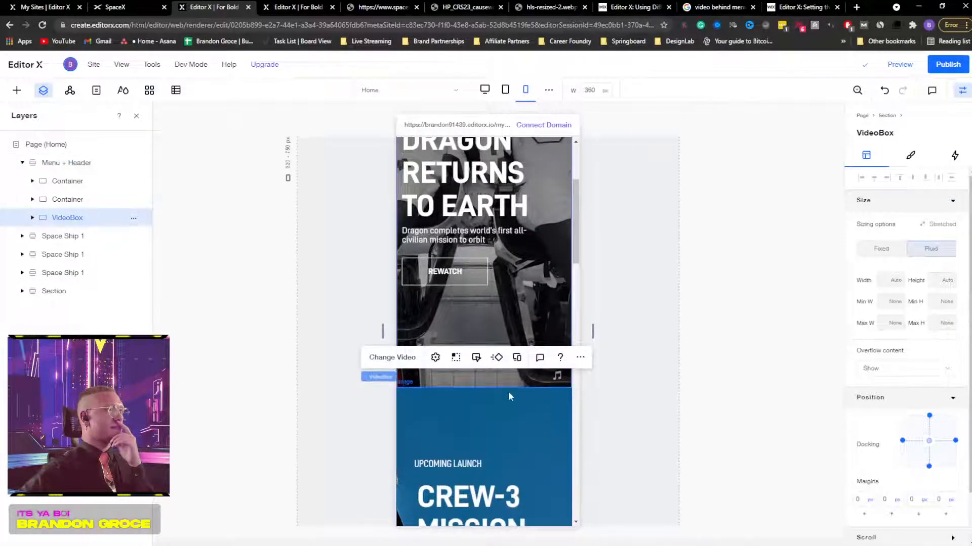
{"action": "scroll", "coordinate": [520, 288], "scroll_direction": "up", "scroll_amount": 3}
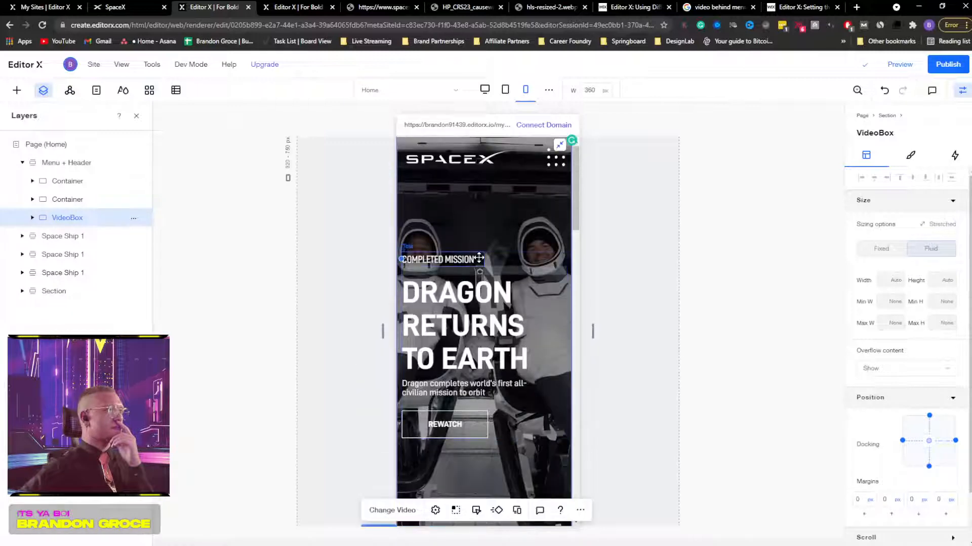
{"action": "left_click", "coordinate": [522, 273]}
{"action": "scroll", "coordinate": [540, 283], "scroll_direction": "down", "scroll_amount": 2}
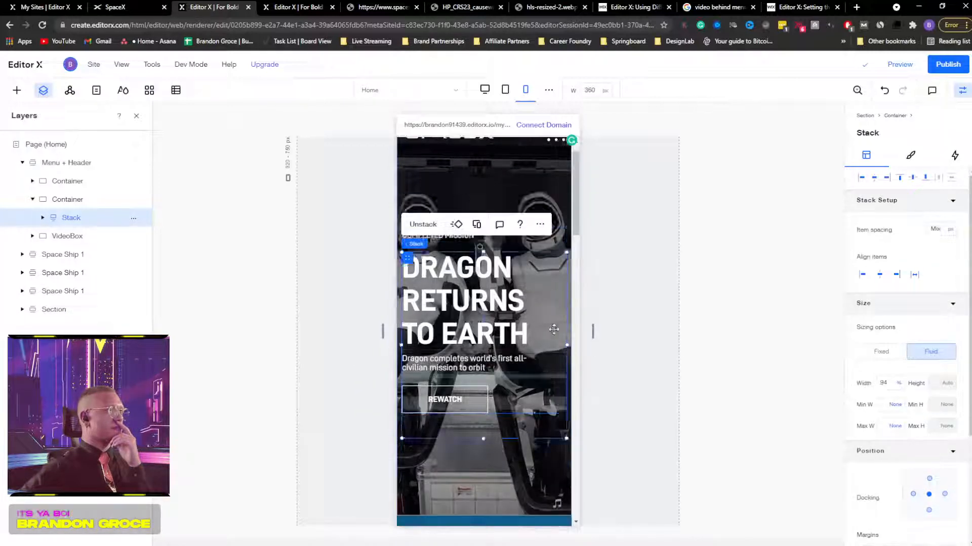
{"action": "scroll", "coordinate": [554, 330], "scroll_direction": "up", "scroll_amount": 2}
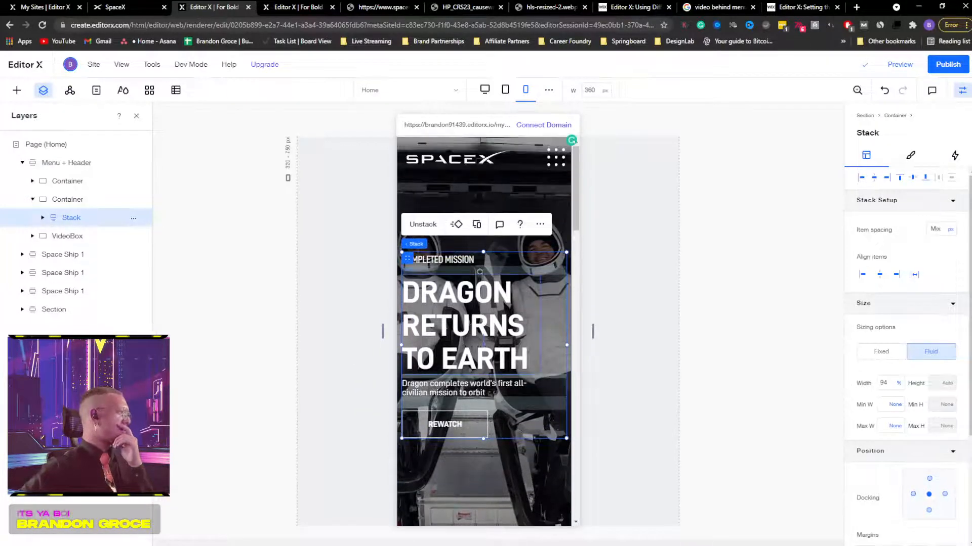
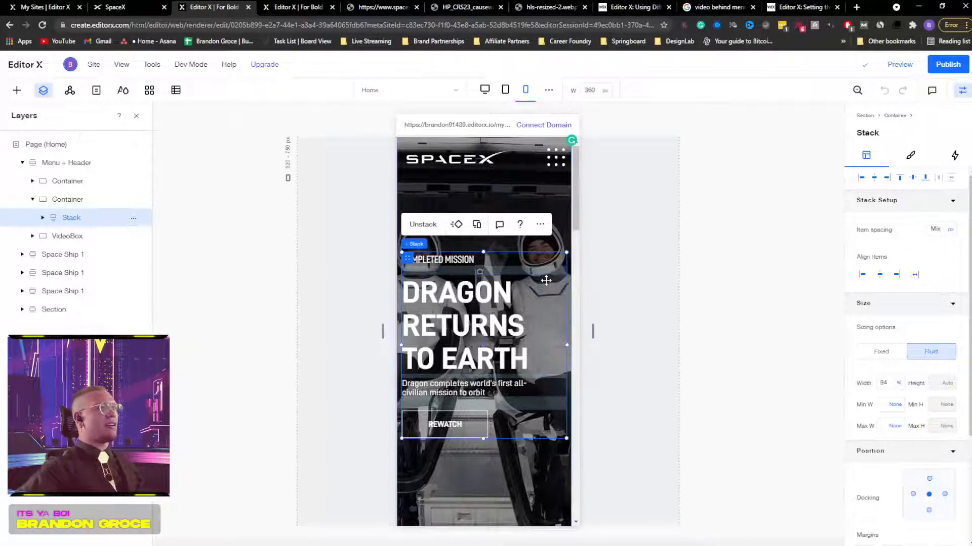
{"action": "left_click_drag", "start_coordinate": [548, 281], "coordinate": [547, 281]}
{"action": "key", "text": "ctrl+z"}
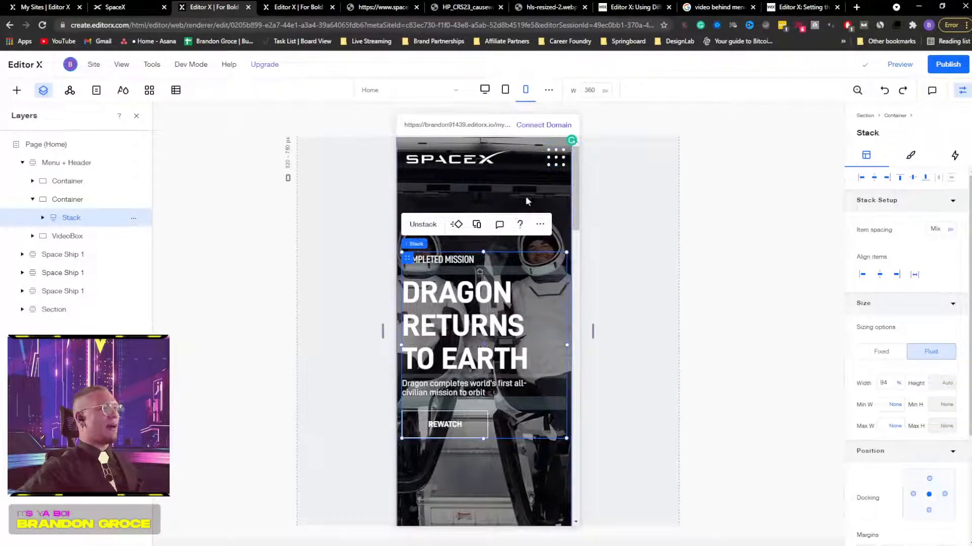
Step: On the tablet breakpoint, move the hero text stack left so it lines up with the SpaceX logo
{"action": "left_click", "coordinate": [505, 90]}
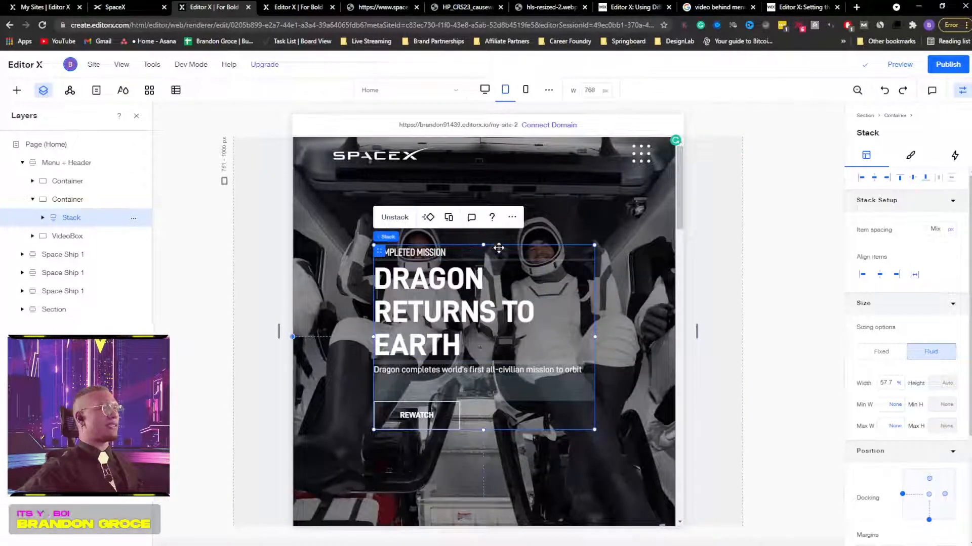
{"action": "left_click_drag", "start_coordinate": [394, 244], "coordinate": [338, 250]}
{"action": "scroll", "coordinate": [591, 226], "scroll_direction": "down", "scroll_amount": 6}
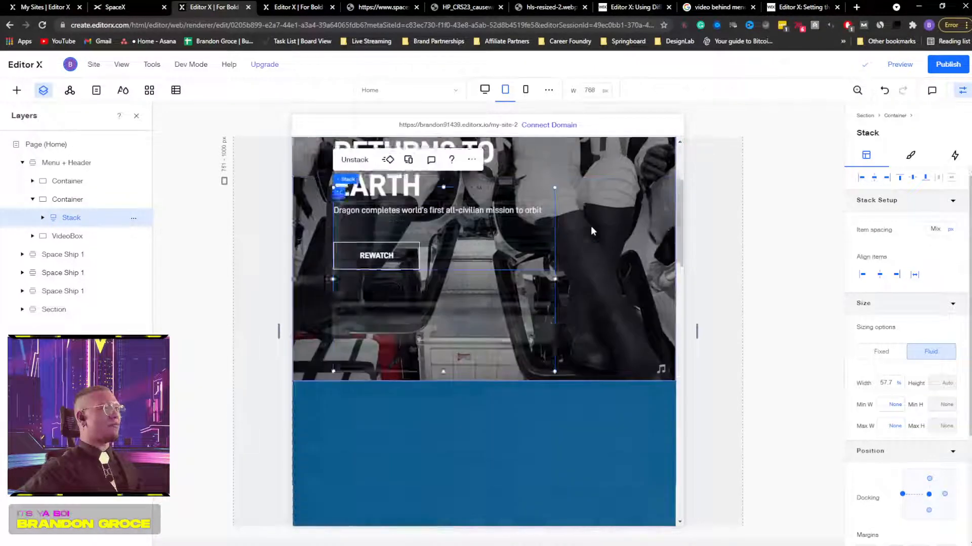
Step: Move the Starship section's text container up above the moon surface, about 64 px from the section's top edge
{"action": "scroll", "coordinate": [590, 226], "scroll_direction": "down", "scroll_amount": 10}
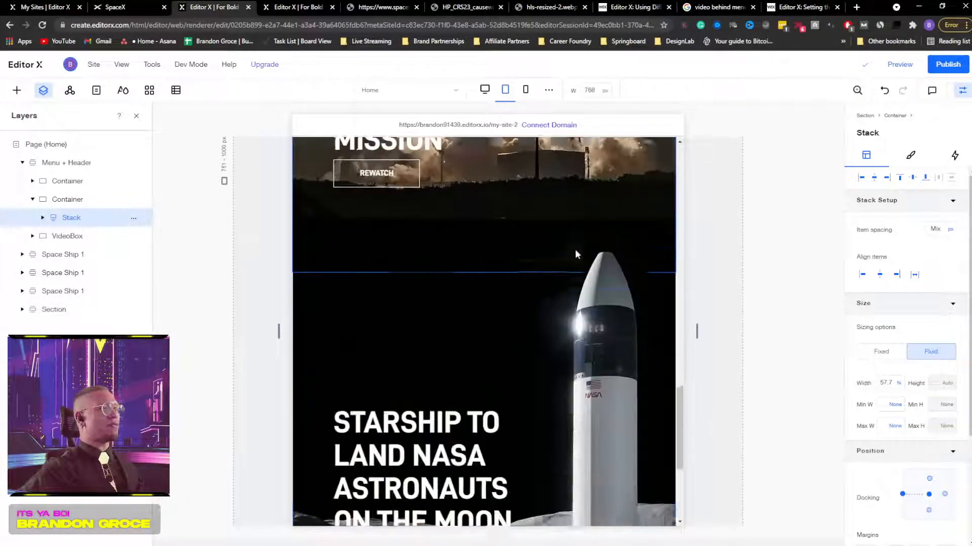
{"action": "scroll", "coordinate": [576, 250], "scroll_direction": "up", "scroll_amount": 1}
{"action": "scroll", "coordinate": [575, 253], "scroll_direction": "down", "scroll_amount": 5}
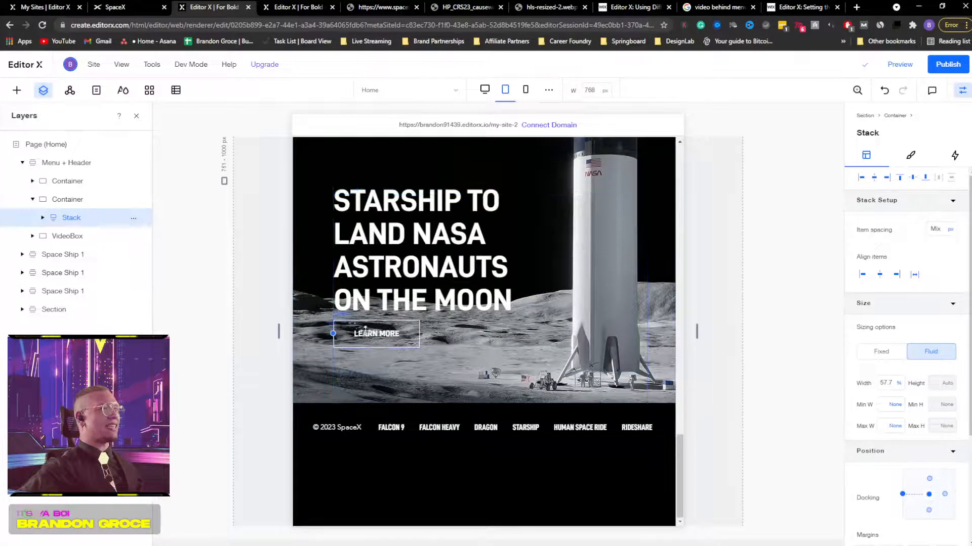
{"action": "scroll", "coordinate": [500, 327], "scroll_direction": "up", "scroll_amount": 1}
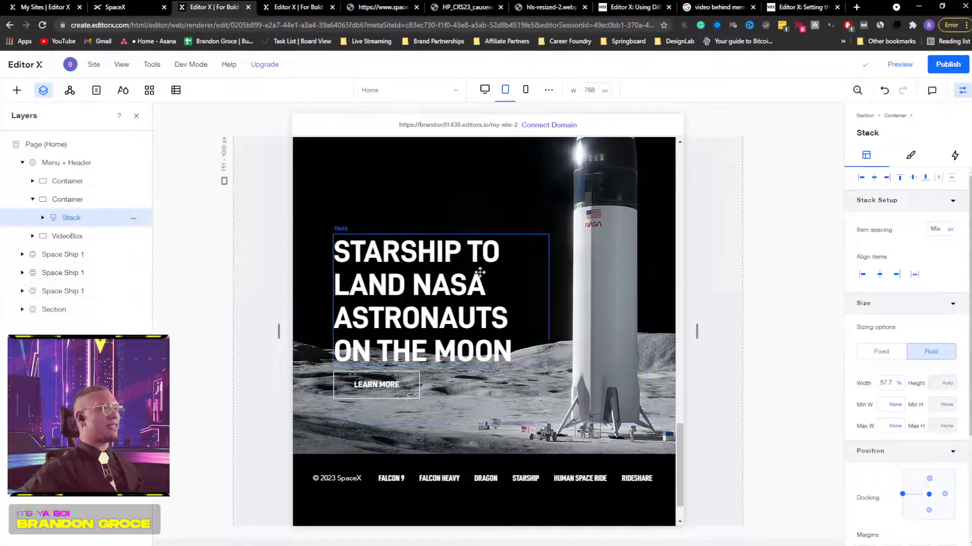
{"action": "left_click", "coordinate": [480, 220]}
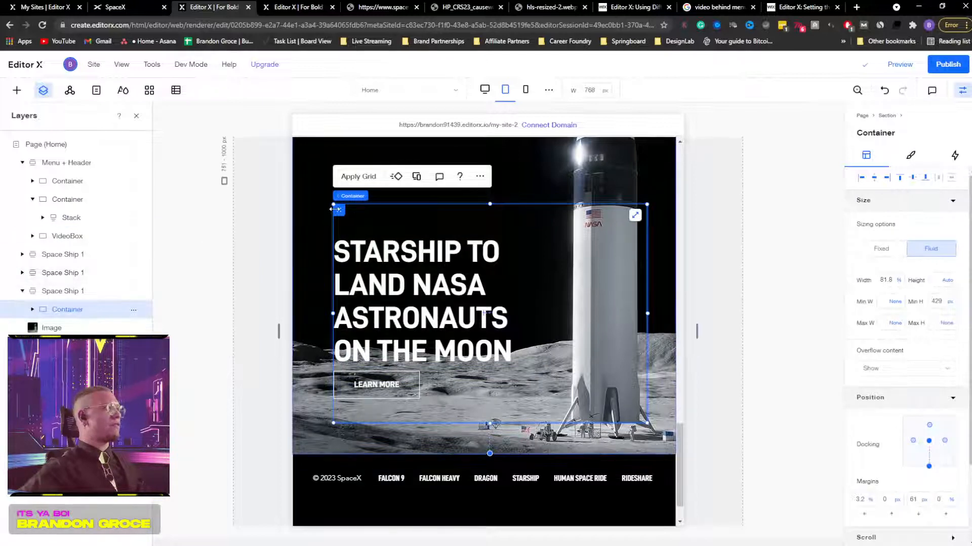
{"action": "scroll", "coordinate": [445, 248], "scroll_direction": "up", "scroll_amount": 2}
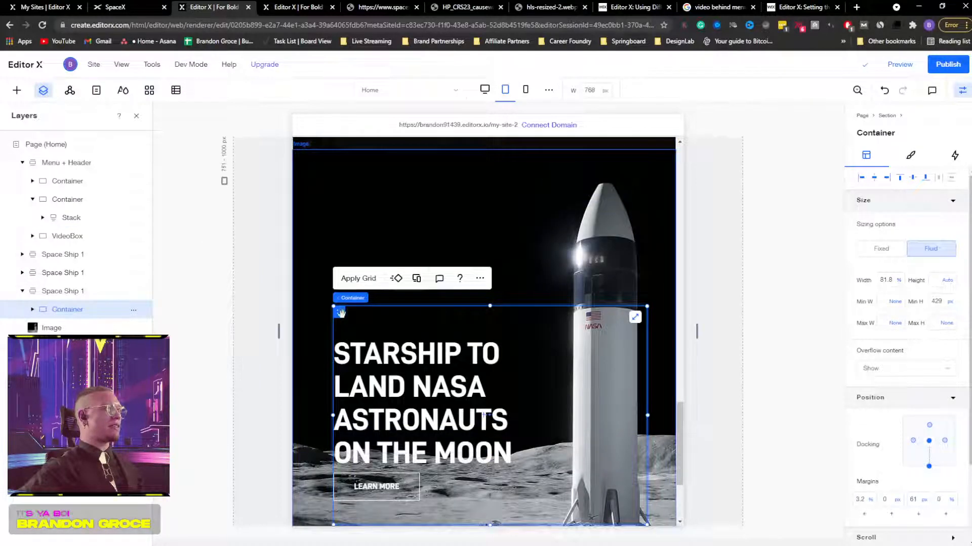
{"action": "left_click_drag", "start_coordinate": [340, 313], "coordinate": [335, 192]}
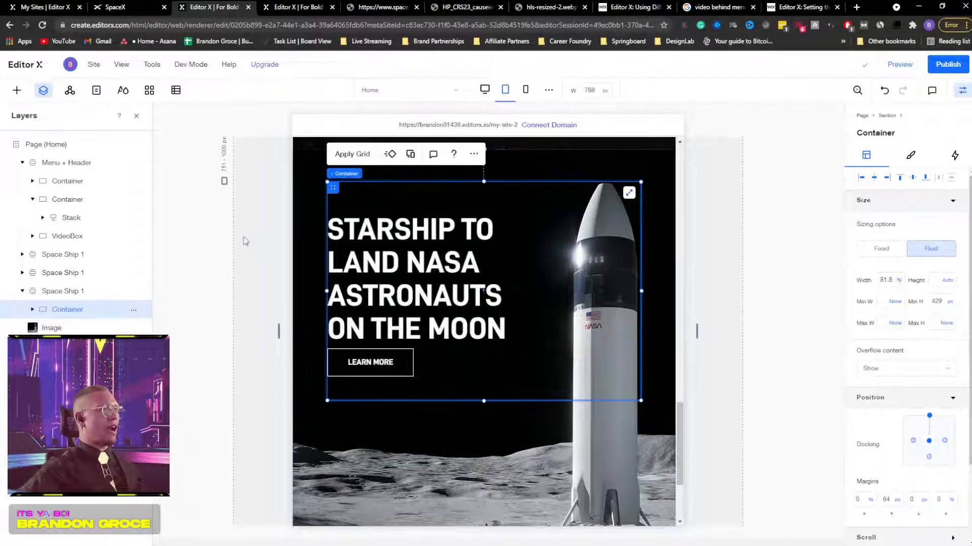
{"action": "left_click", "coordinate": [263, 209]}
Step: Move the CRS-23 Mission text container up to about the vertical middle of its section on the tablet breakpoint
{"action": "scroll", "coordinate": [266, 234], "scroll_direction": "up", "scroll_amount": 6}
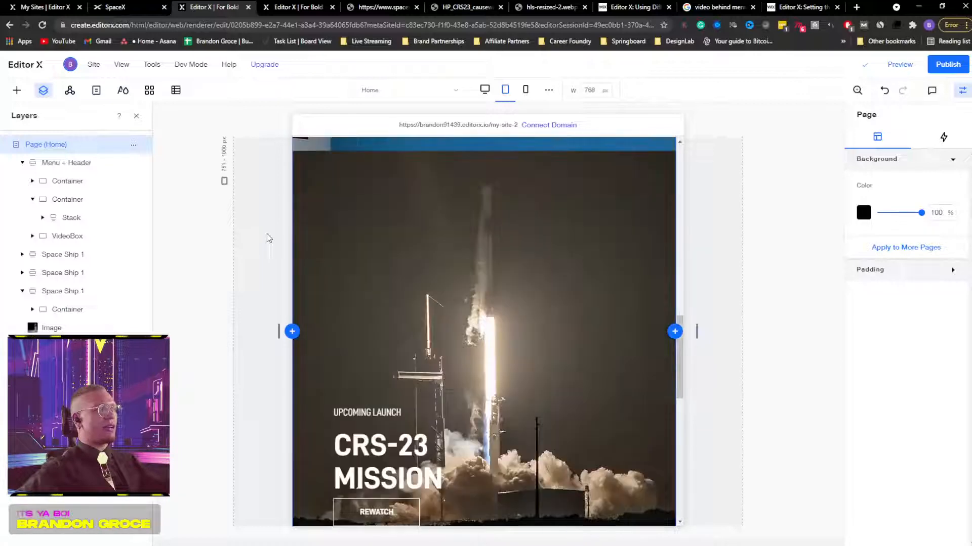
{"action": "left_click", "coordinate": [423, 405]}
{"action": "left_click", "coordinate": [438, 398]}
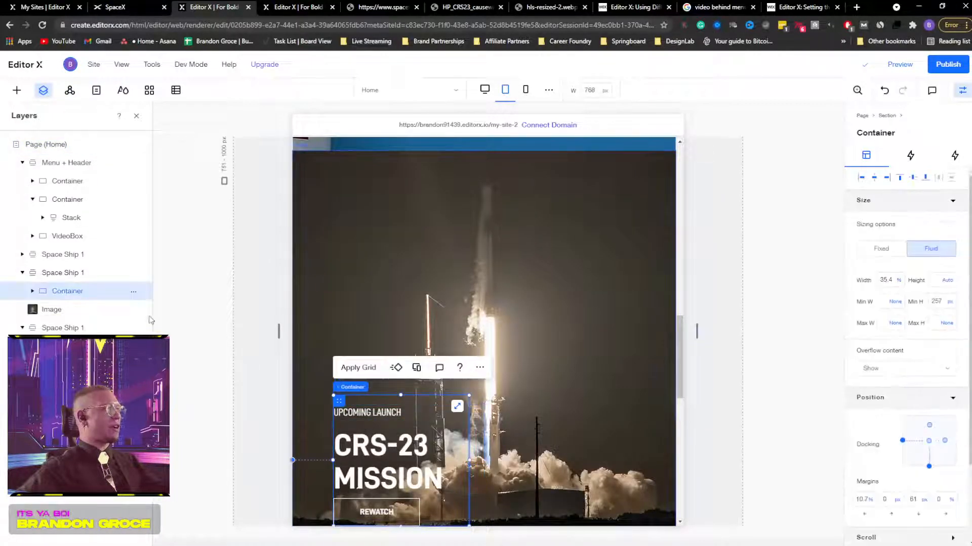
{"action": "left_click_drag", "start_coordinate": [342, 400], "coordinate": [351, 181]}
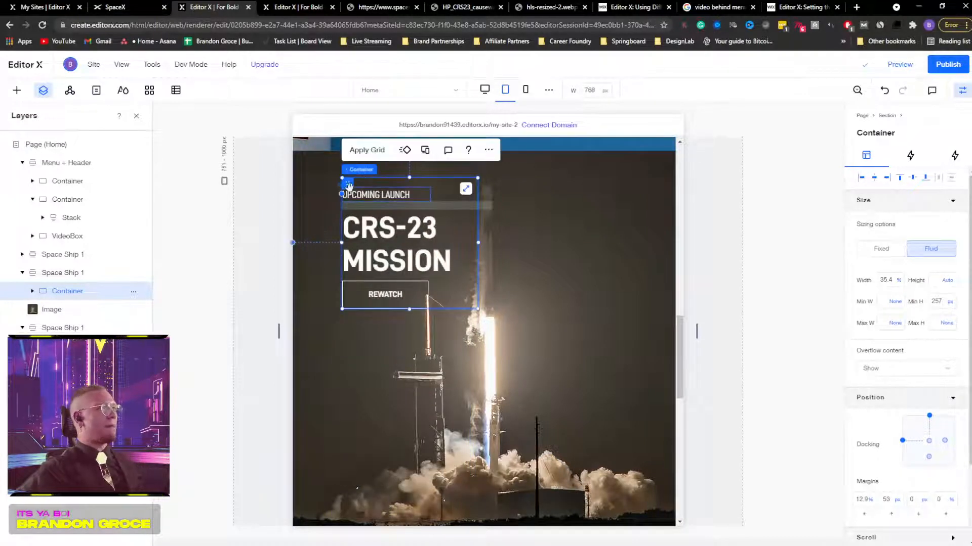
{"action": "key", "text": "ctrl+z"}
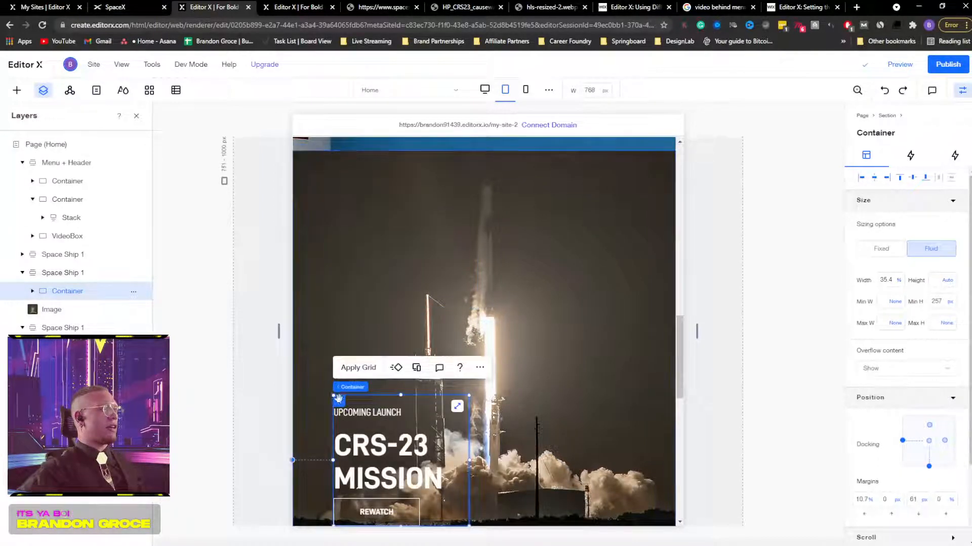
{"action": "left_click_drag", "start_coordinate": [339, 399], "coordinate": [340, 271]}
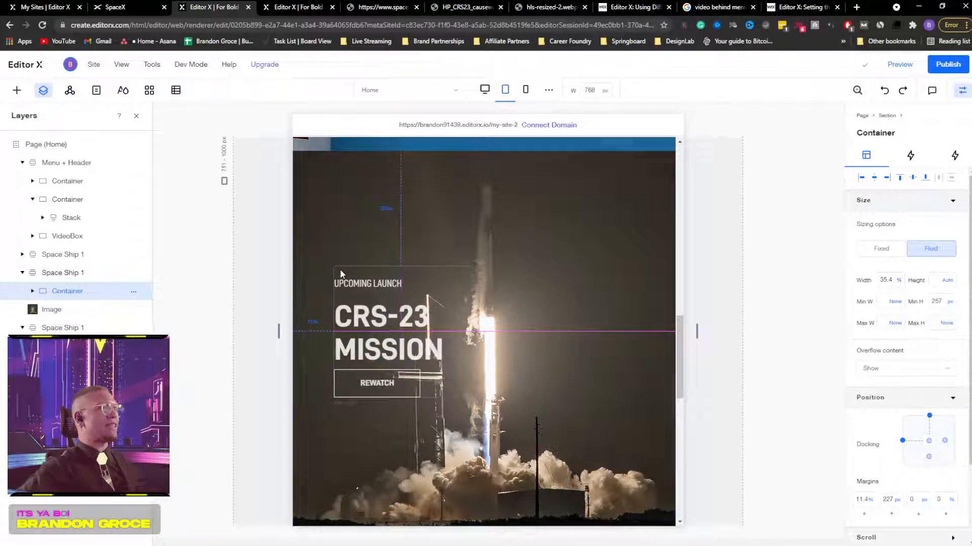
{"action": "left_click", "coordinate": [343, 272]}
Step: Shift the focal point of the CRS-23 background image to the left so the rocket sits clear of the text
{"action": "left_click", "coordinate": [530, 274]}
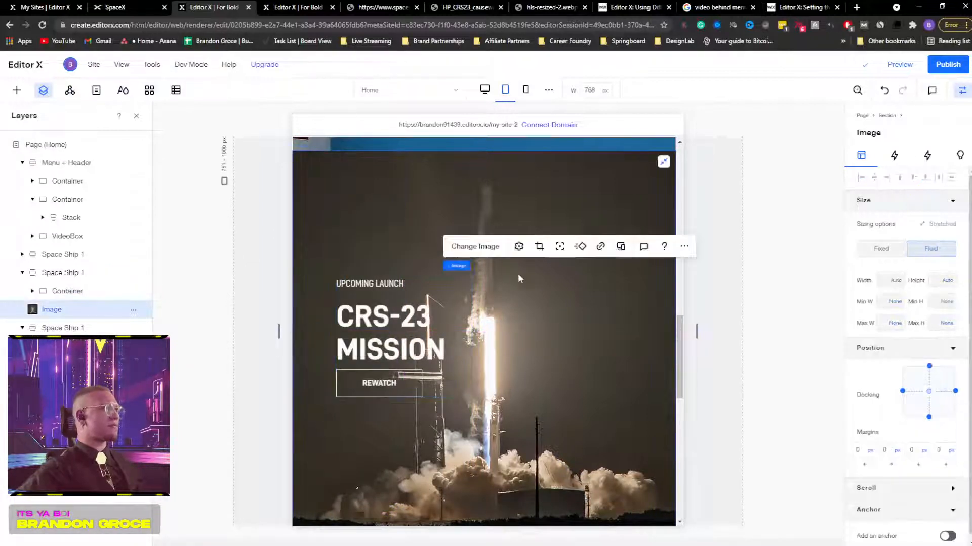
{"action": "left_click", "coordinate": [559, 246]}
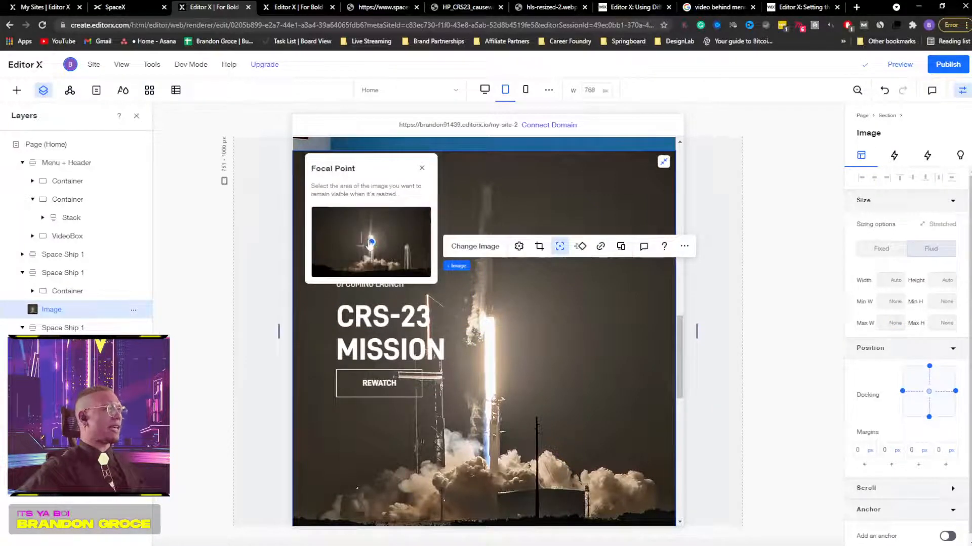
{"action": "left_click_drag", "start_coordinate": [370, 246], "coordinate": [366, 248]}
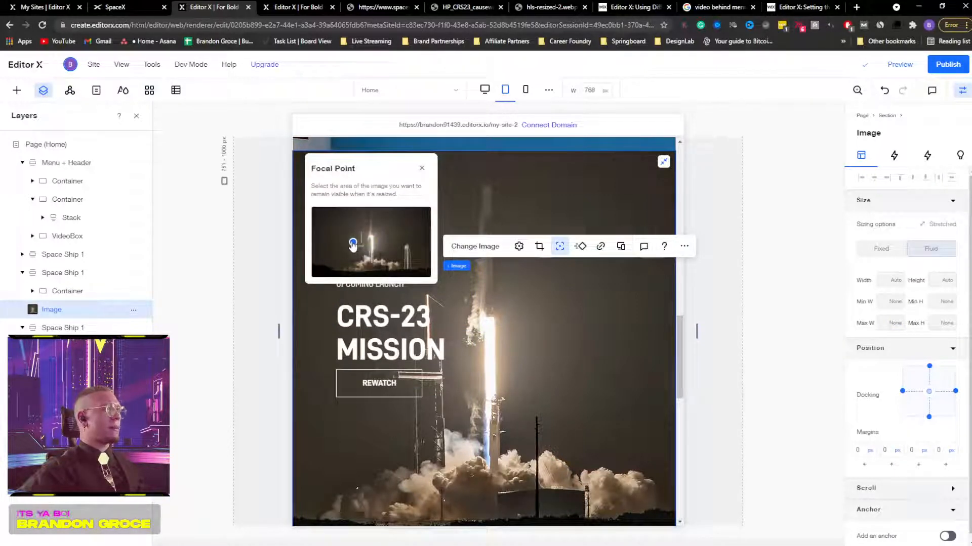
{"action": "left_click_drag", "start_coordinate": [346, 246], "coordinate": [337, 247]}
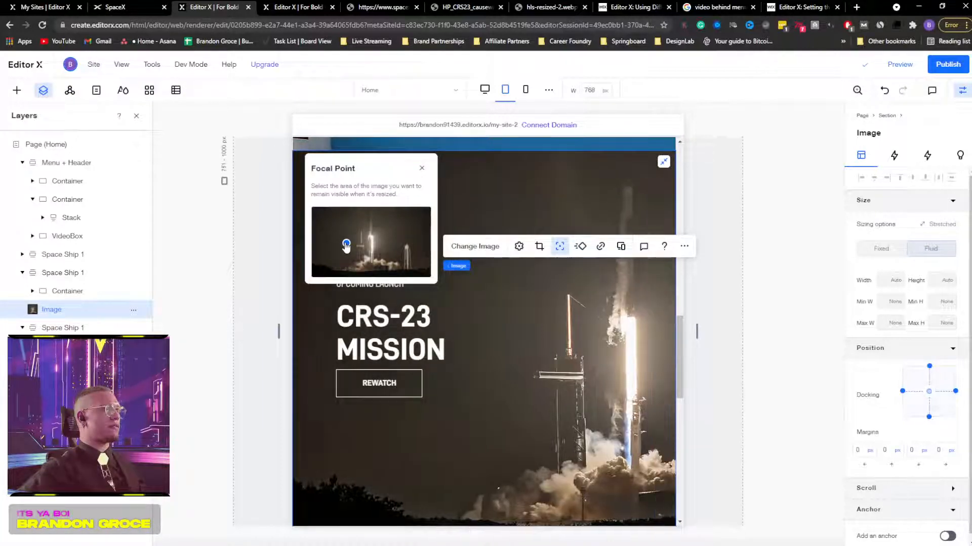
{"action": "left_click", "coordinate": [500, 205]}
Step: On the mobile breakpoint, narrow the hero text stack to about 83% of its container's width
{"action": "scroll", "coordinate": [486, 253], "scroll_direction": "up", "scroll_amount": 10}
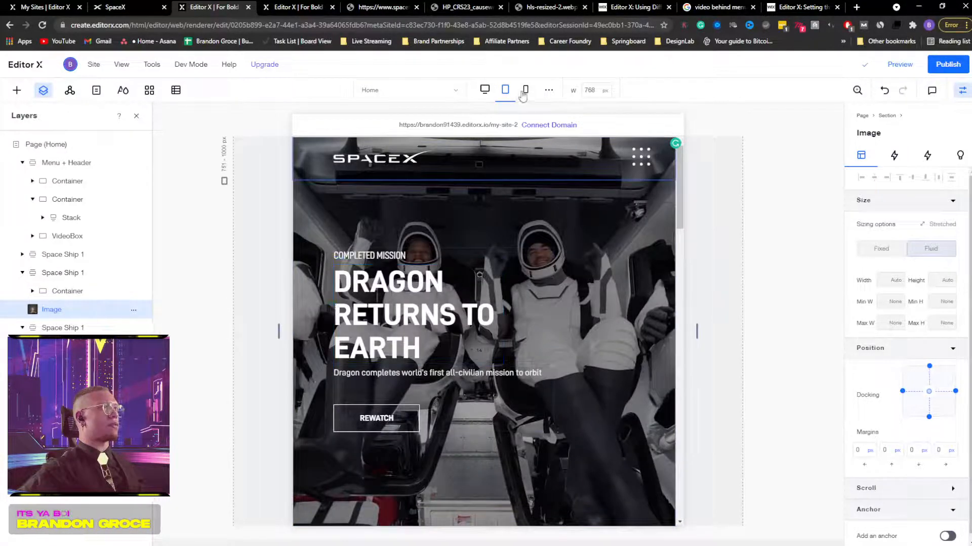
{"action": "left_click", "coordinate": [525, 89]}
{"action": "scroll", "coordinate": [526, 202], "scroll_direction": "up", "scroll_amount": 10}
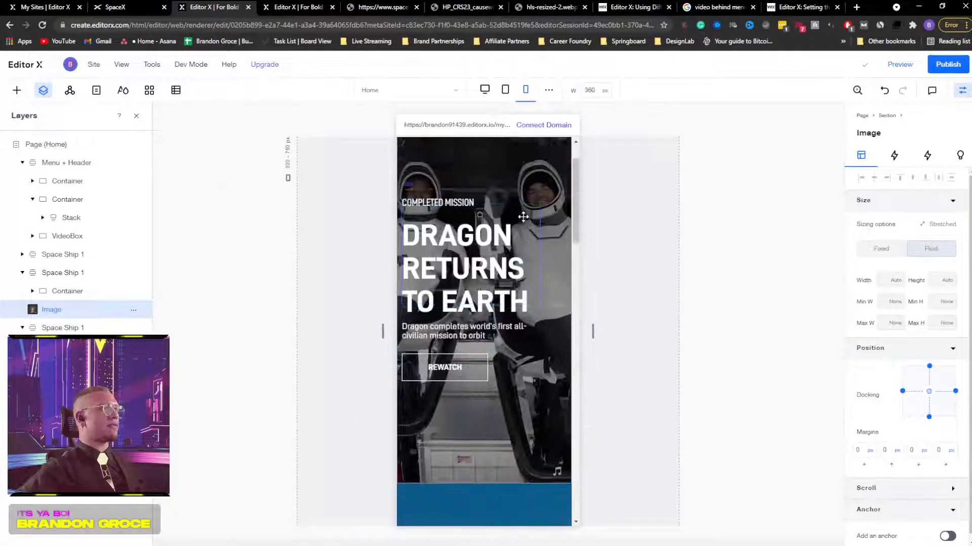
{"action": "scroll", "coordinate": [523, 216], "scroll_direction": "down", "scroll_amount": 10}
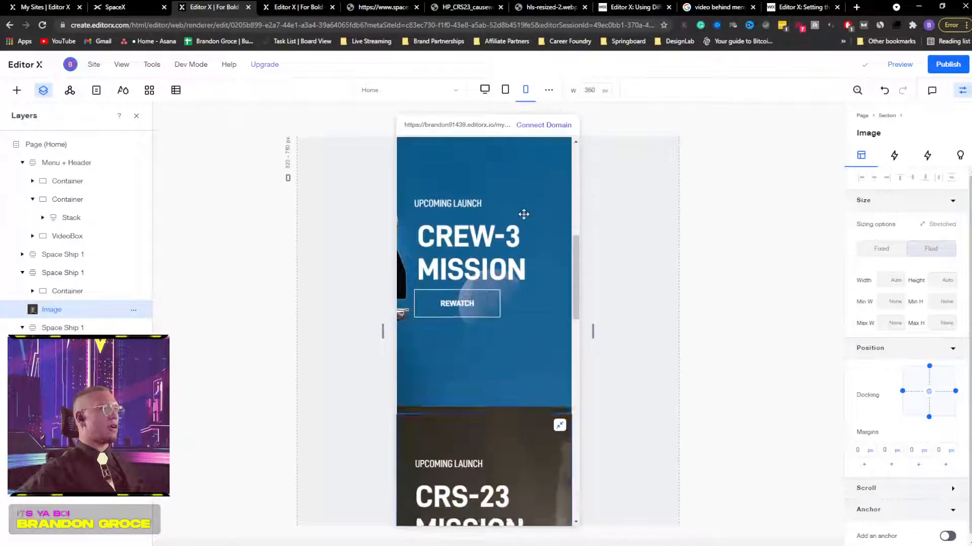
{"action": "scroll", "coordinate": [523, 214], "scroll_direction": "up", "scroll_amount": 9}
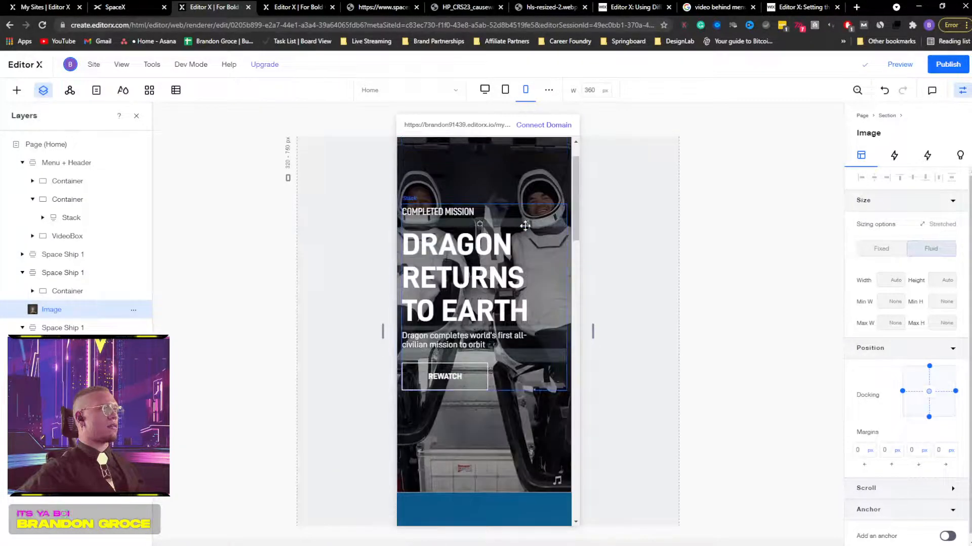
{"action": "left_click", "coordinate": [556, 283]}
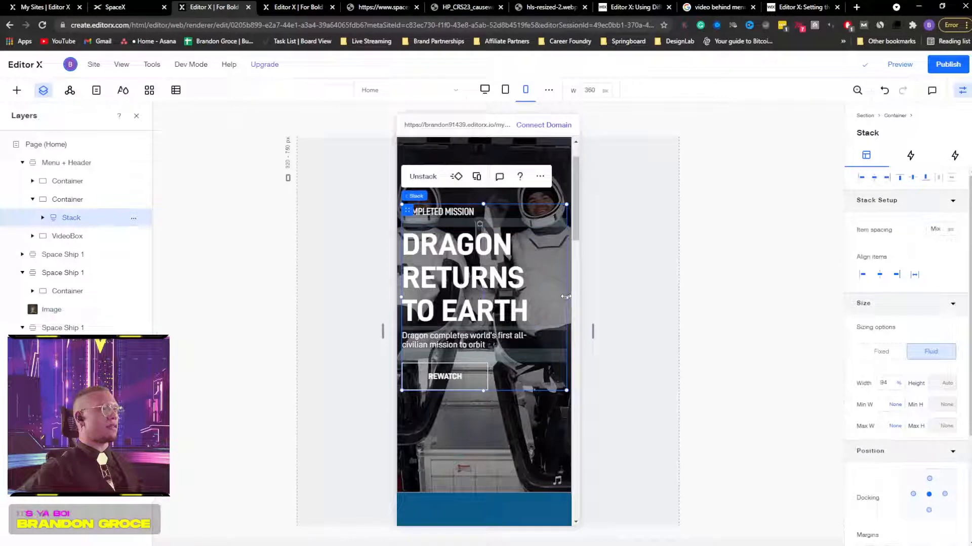
{"action": "left_click_drag", "start_coordinate": [566, 297], "coordinate": [547, 277]}
{"action": "left_click", "coordinate": [519, 272]}
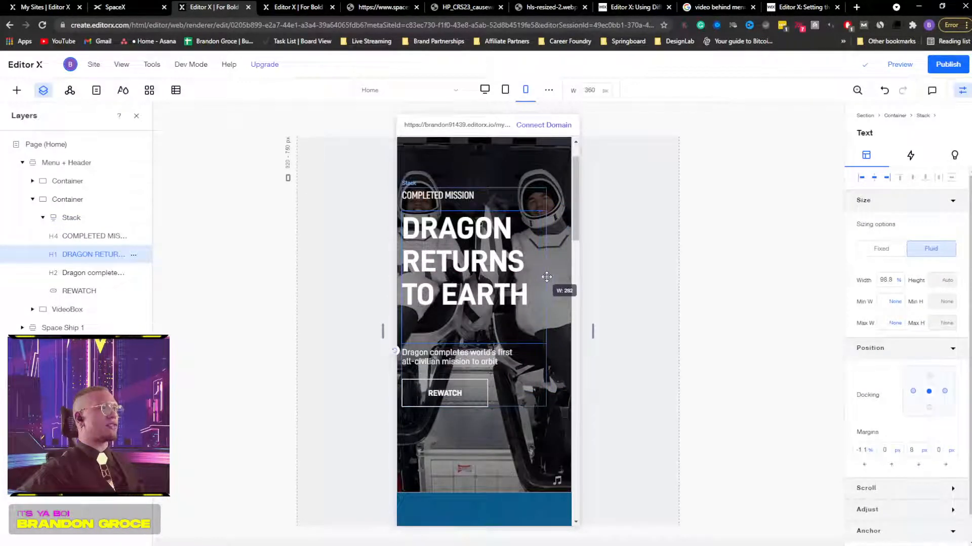
{"action": "left_click", "coordinate": [566, 206]}
{"action": "left_click", "coordinate": [428, 210]}
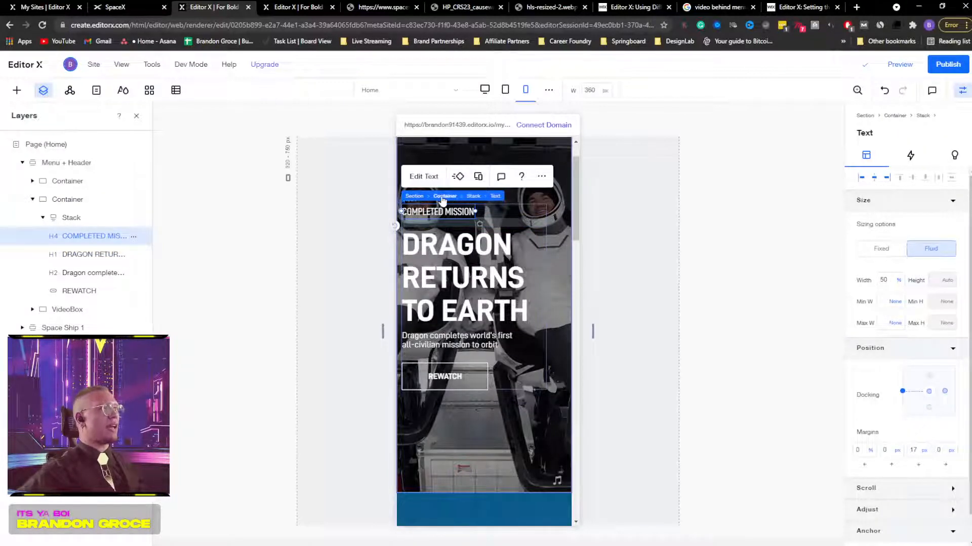
{"action": "left_click", "coordinate": [444, 196]}
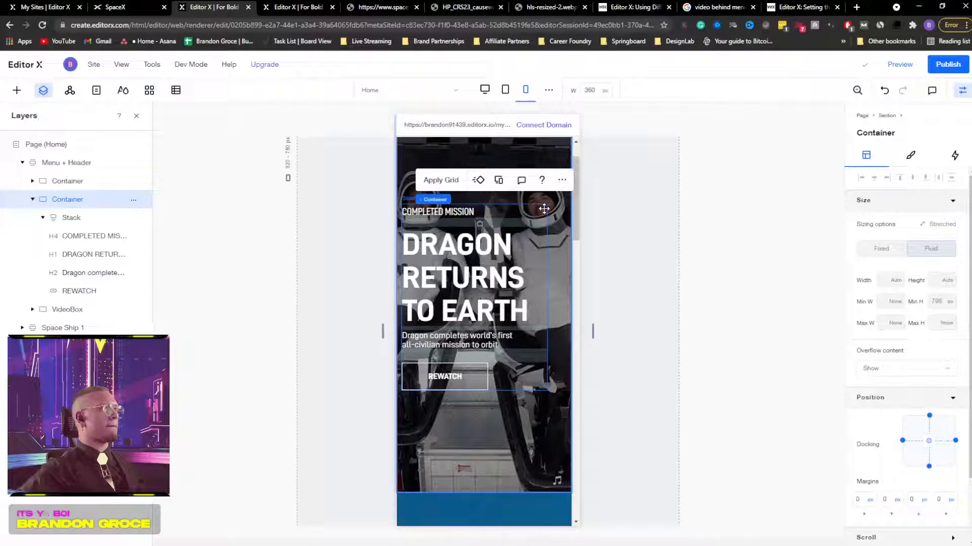
{"action": "left_click_drag", "start_coordinate": [543, 208], "coordinate": [555, 207]}
{"action": "key", "text": "ctrl+z"}
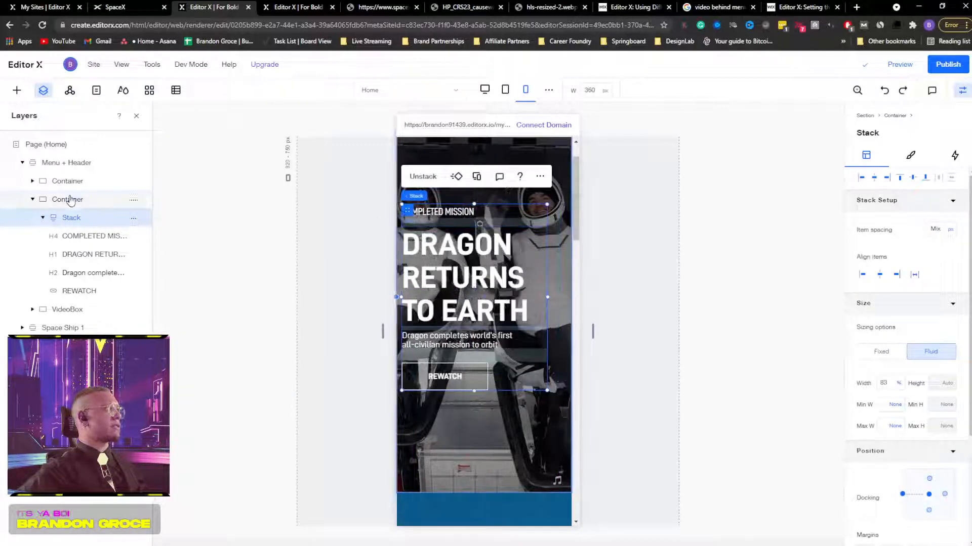
{"action": "left_click", "coordinate": [69, 199]}
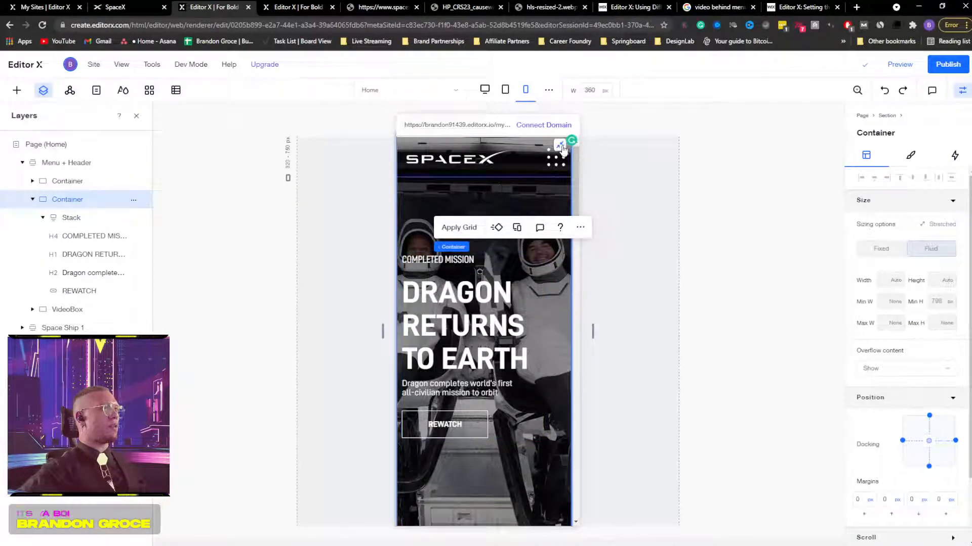
{"action": "left_click", "coordinate": [555, 141]}
{"action": "left_click", "coordinate": [570, 146]}
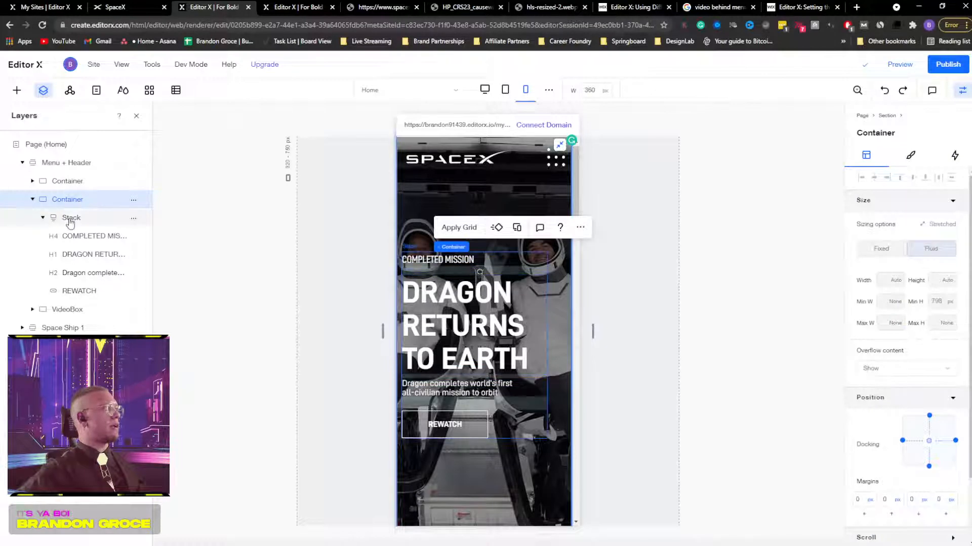
Step: Move the hero text stack slightly right on mobile so it lines up with the Crew-3 section's text
{"action": "left_click_drag", "start_coordinate": [409, 252], "coordinate": [421, 256]}
{"action": "scroll", "coordinate": [488, 294], "scroll_direction": "down", "scroll_amount": 4}
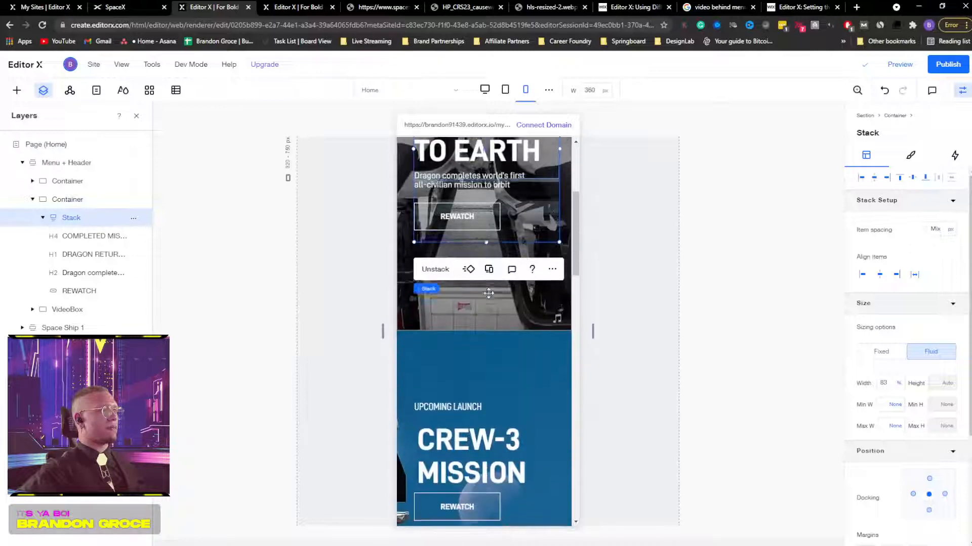
{"action": "scroll", "coordinate": [490, 294], "scroll_direction": "up", "scroll_amount": 4}
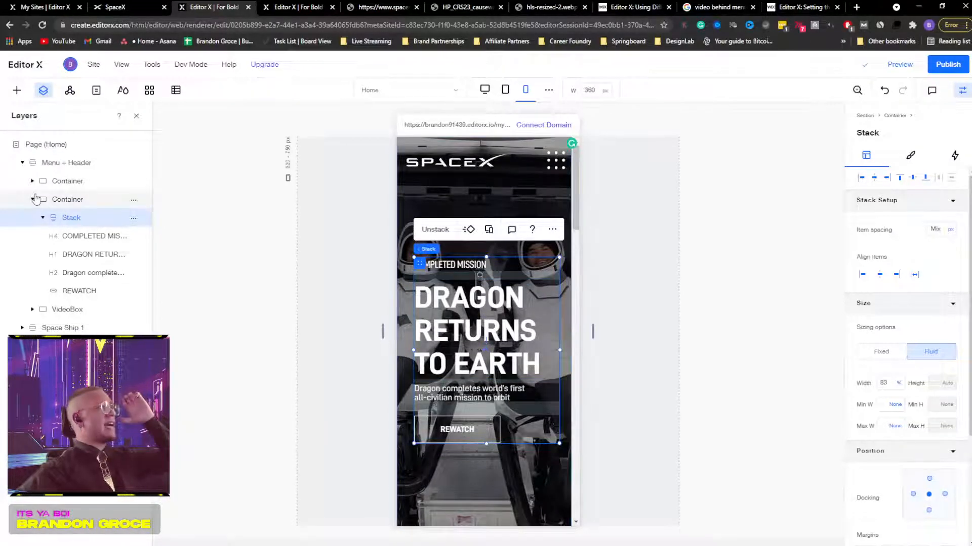
{"action": "left_click", "coordinate": [528, 201]}
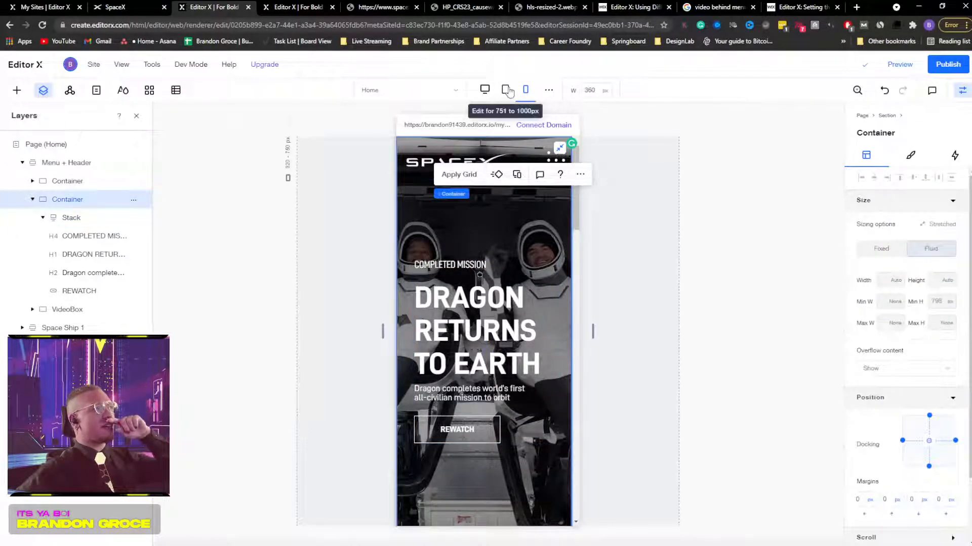
Step: Make the hidden hero text stack visible again on the desktop breakpoint
{"action": "left_click", "coordinate": [506, 90]}
{"action": "scroll", "coordinate": [591, 310], "scroll_direction": "down", "scroll_amount": 10}
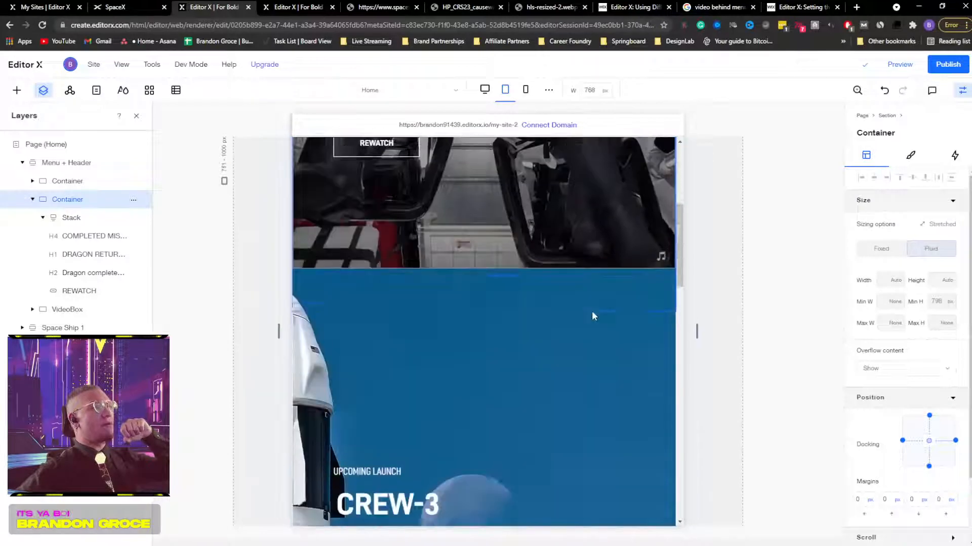
{"action": "left_click", "coordinate": [484, 89]}
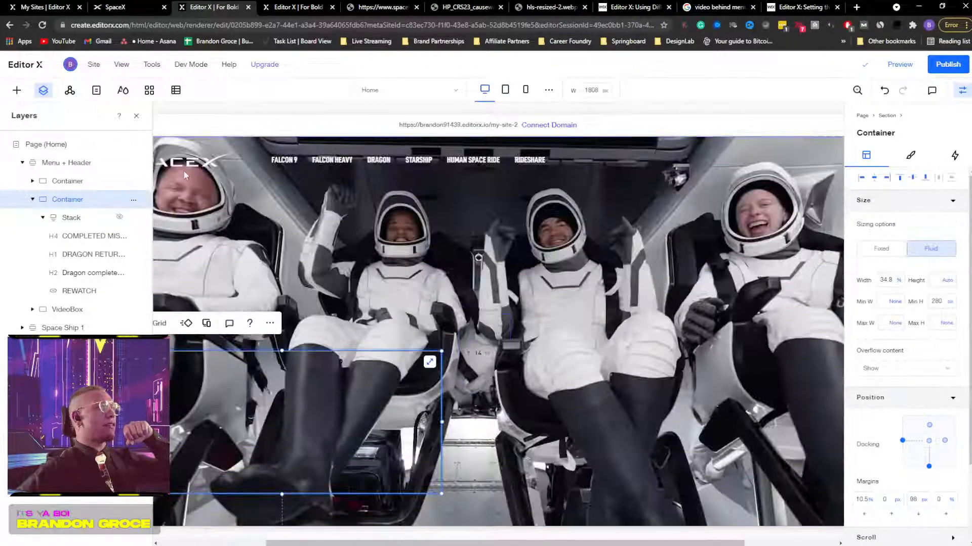
{"action": "left_click", "coordinate": [136, 115]}
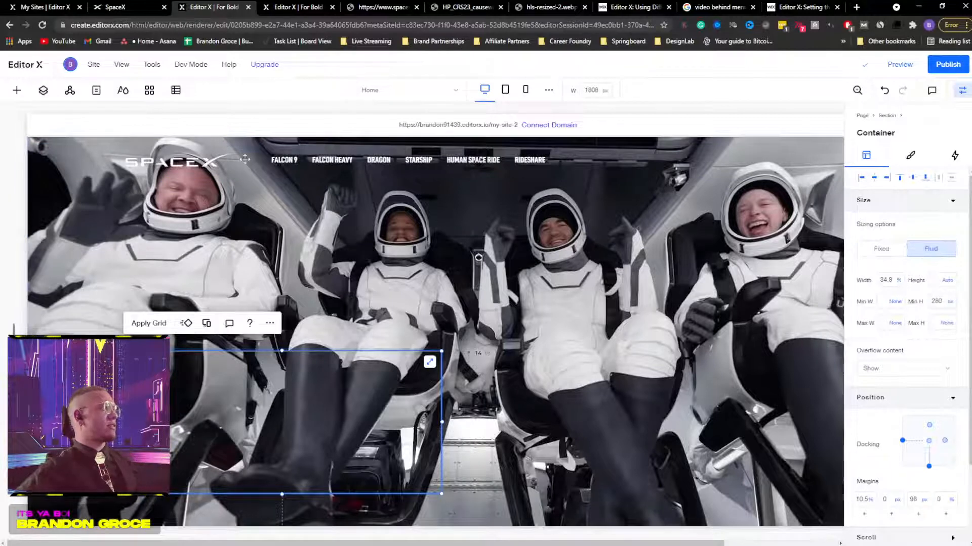
{"action": "left_click", "coordinate": [43, 90]}
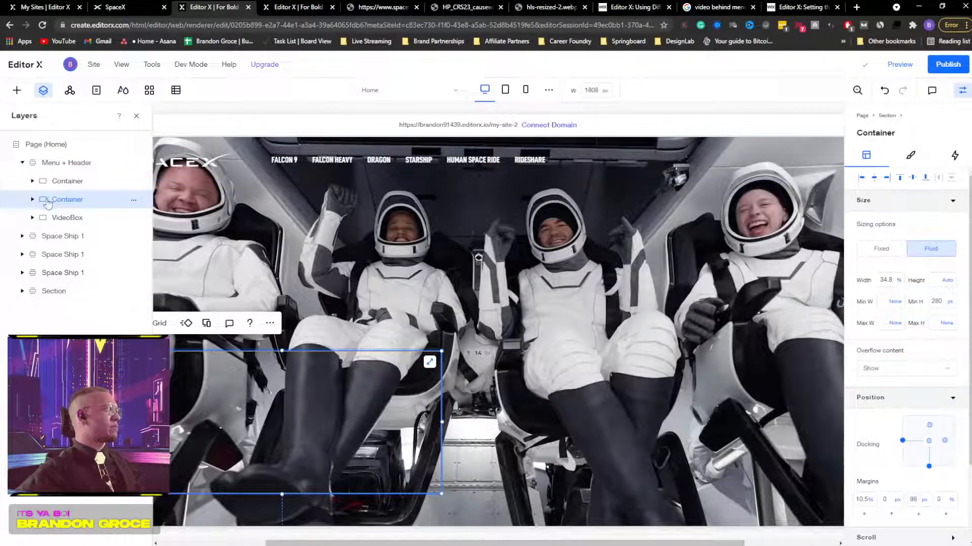
{"action": "left_click", "coordinate": [32, 200]}
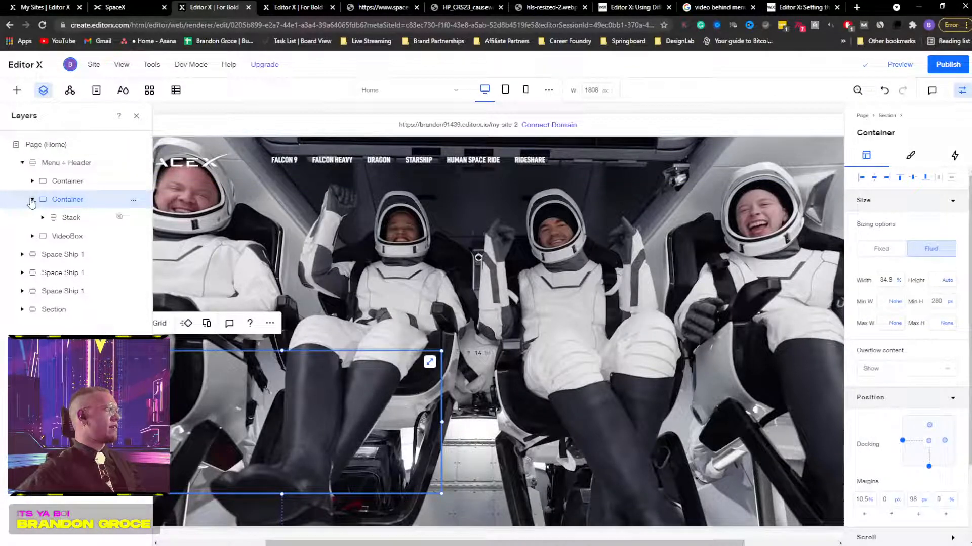
{"action": "left_click", "coordinate": [121, 220]}
{"action": "left_click", "coordinate": [120, 218]}
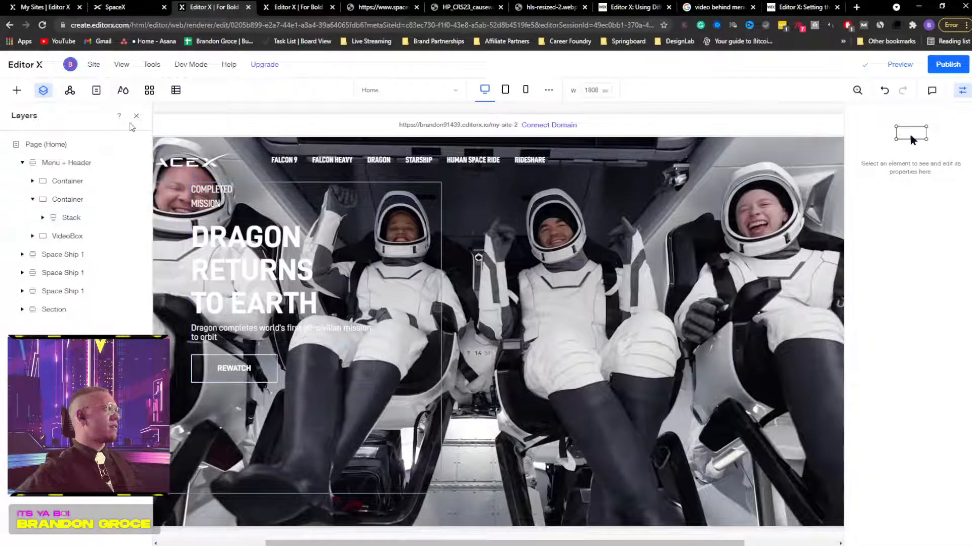
Step: Move the hero stack to its container's lower-left corner, in line with the SpaceX logo, and widen it to about 71%
{"action": "left_click", "coordinate": [64, 198]}
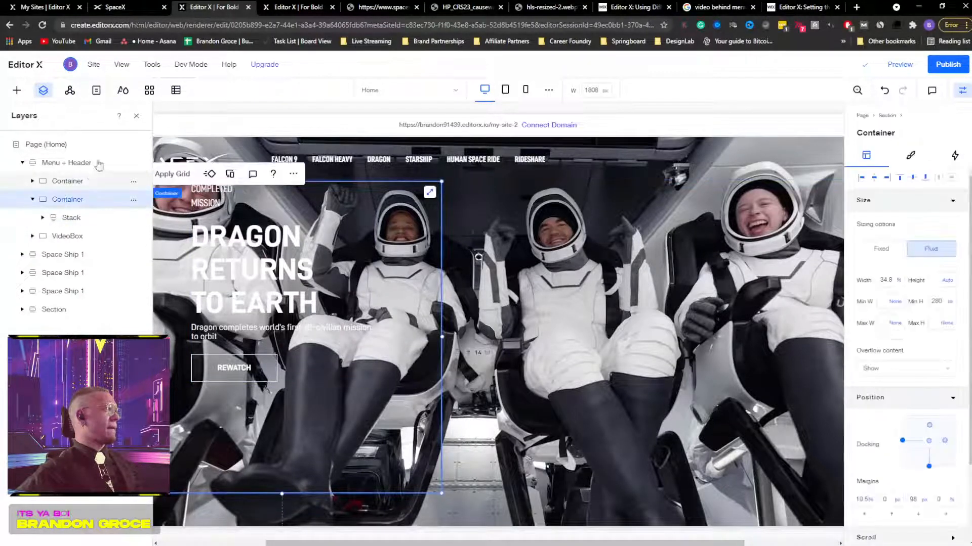
{"action": "left_click", "coordinate": [136, 115]}
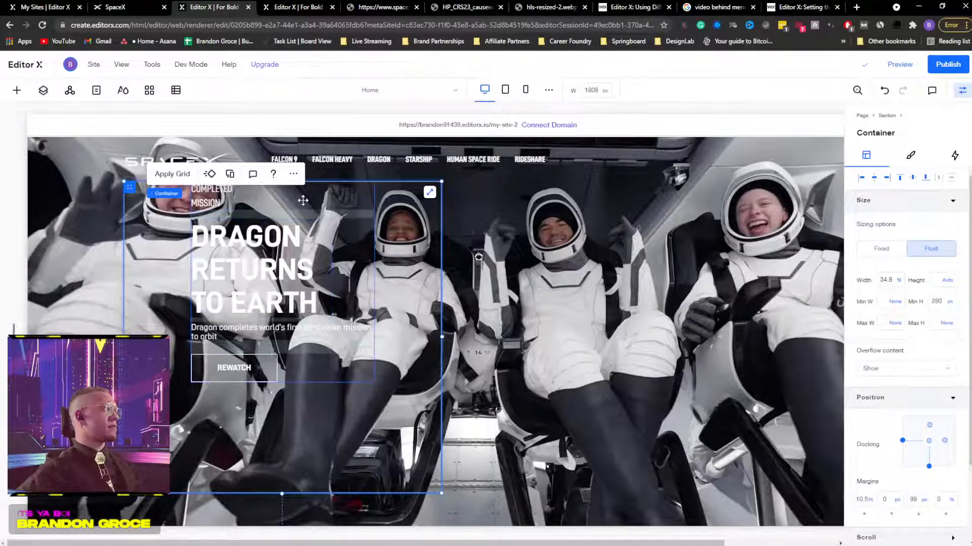
{"action": "left_click", "coordinate": [266, 207]}
{"action": "left_click_drag", "start_coordinate": [266, 206], "coordinate": [130, 298]}
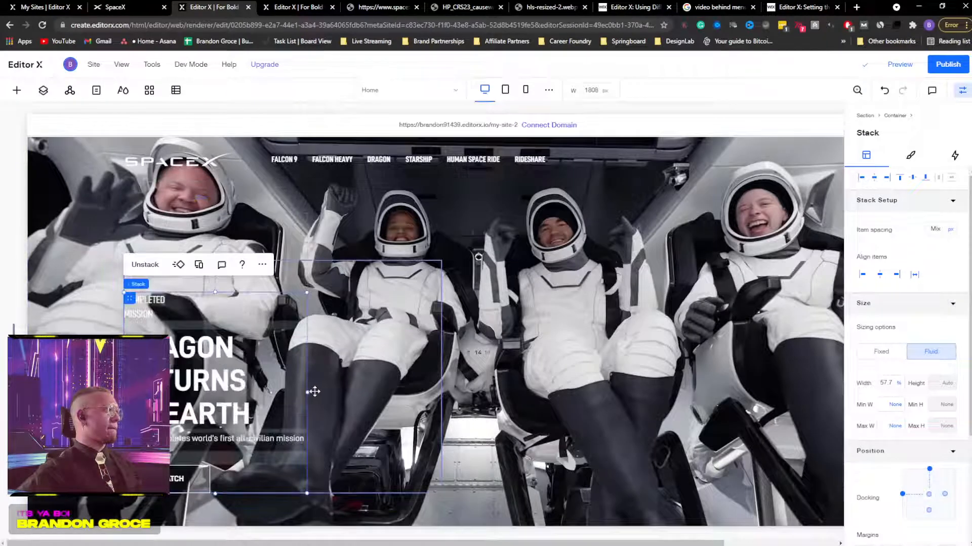
{"action": "left_click_drag", "start_coordinate": [308, 392], "coordinate": [352, 386]}
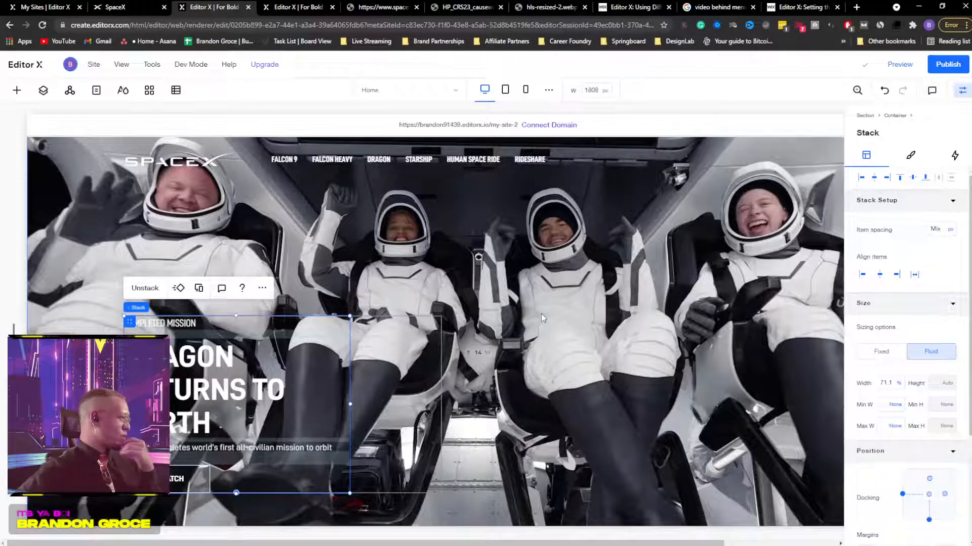
{"action": "scroll", "coordinate": [539, 314], "scroll_direction": "down", "scroll_amount": 2}
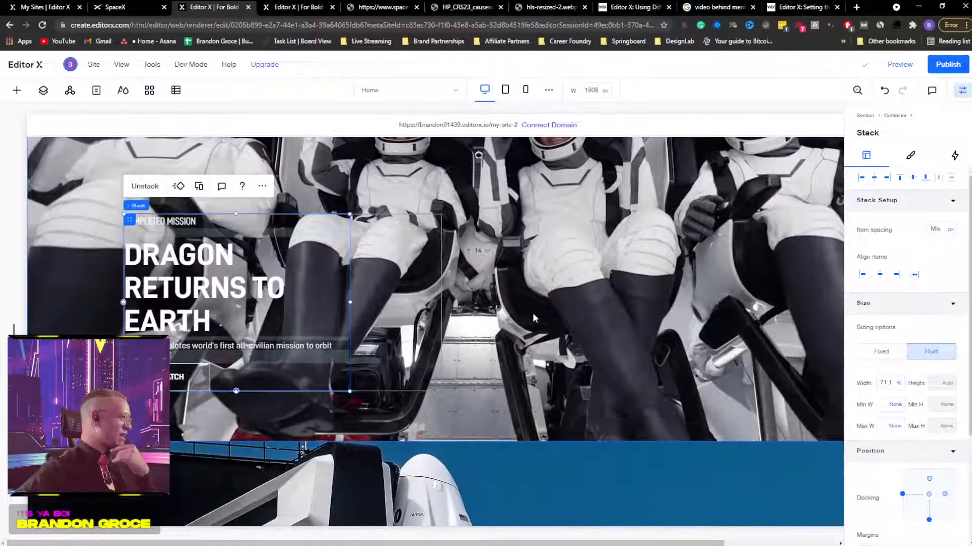
{"action": "scroll", "coordinate": [530, 314], "scroll_direction": "up", "scroll_amount": 2}
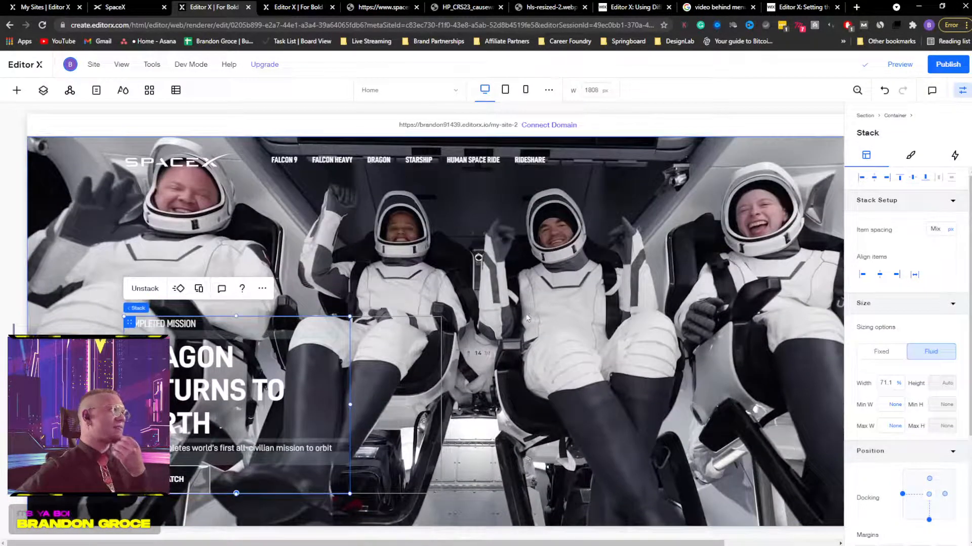
Step: Move the Starship section's text container up on desktop so its text sits above the moon surface
{"action": "left_click", "coordinate": [962, 90]}
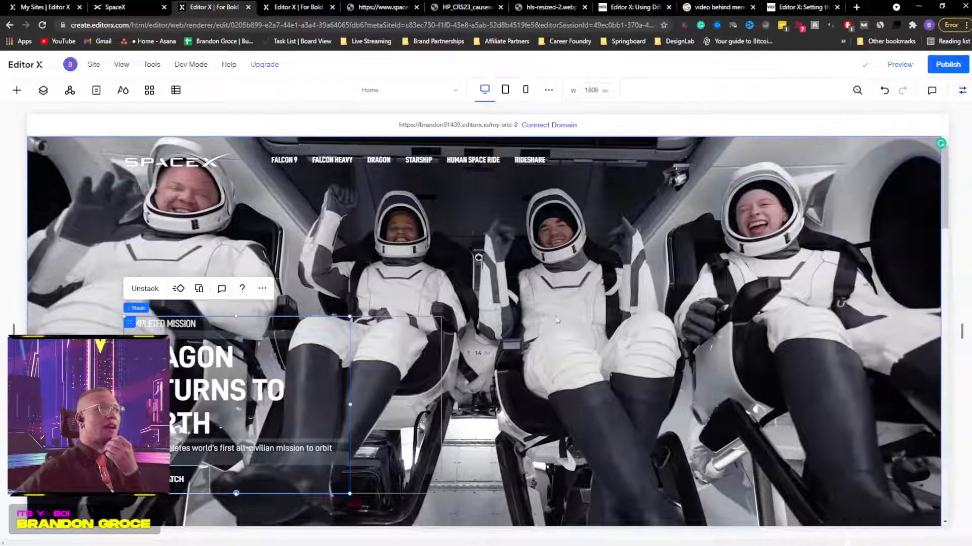
{"action": "scroll", "coordinate": [571, 315], "scroll_direction": "down", "scroll_amount": 5}
{"action": "scroll", "coordinate": [571, 315], "scroll_direction": "down", "scroll_amount": 12}
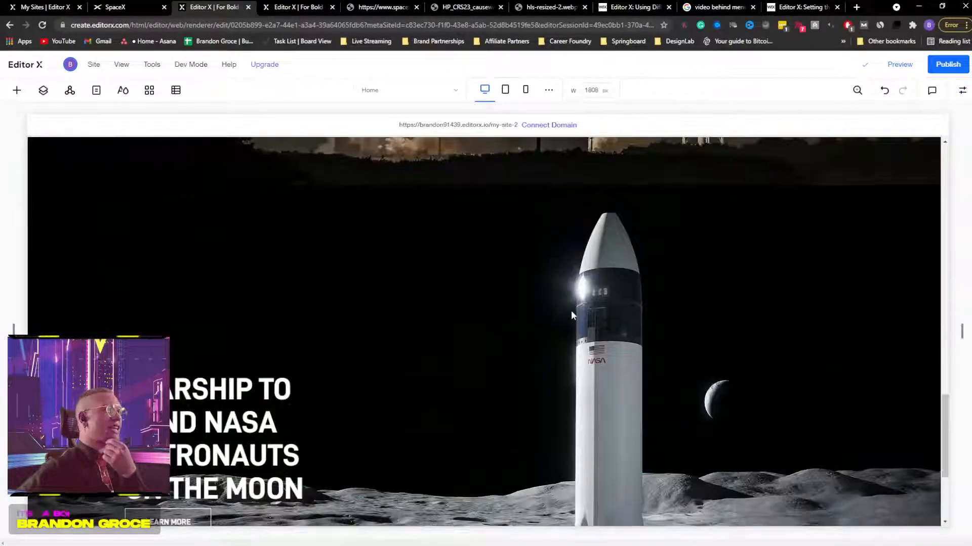
{"action": "scroll", "coordinate": [566, 316], "scroll_direction": "up", "scroll_amount": 5}
{"action": "scroll", "coordinate": [562, 313], "scroll_direction": "down", "scroll_amount": 10}
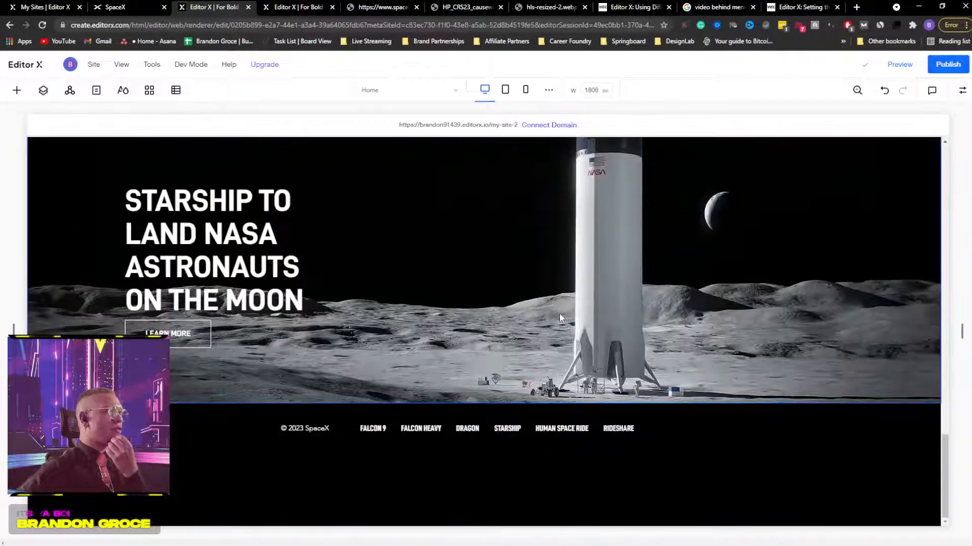
{"action": "scroll", "coordinate": [560, 313], "scroll_direction": "up", "scroll_amount": 3}
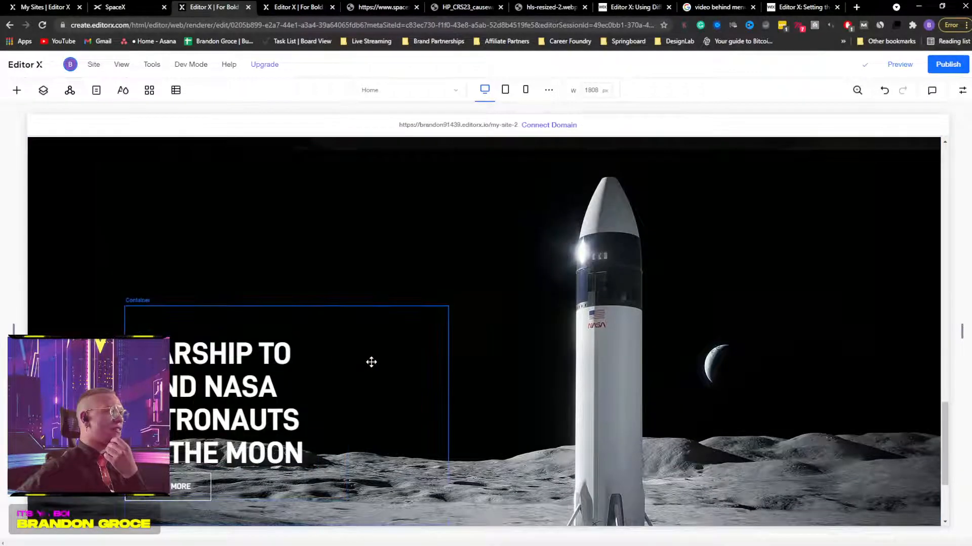
{"action": "left_click", "coordinate": [157, 317]}
{"action": "left_click_drag", "start_coordinate": [129, 312], "coordinate": [134, 180]}
{"action": "scroll", "coordinate": [605, 438], "scroll_direction": "up", "scroll_amount": 3}
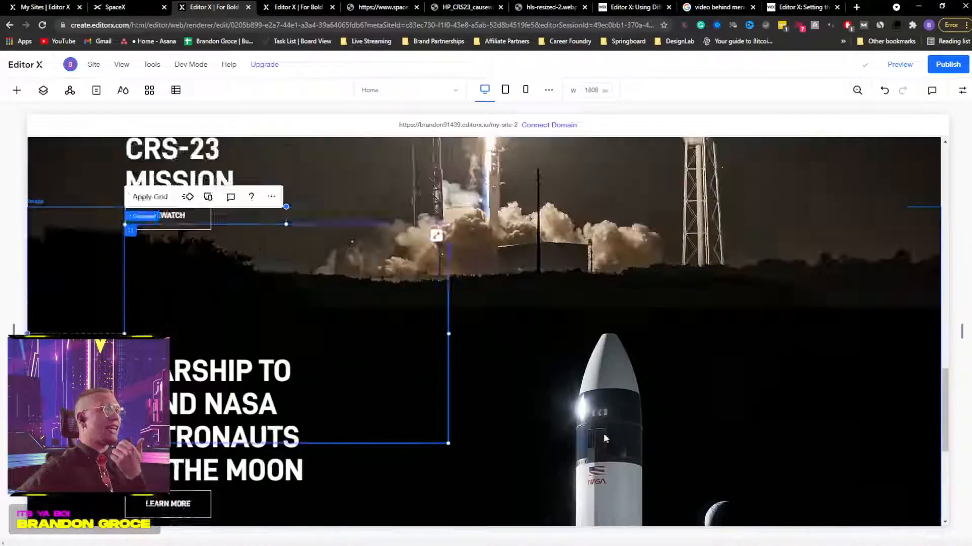
Step: Look over the desktop sections and examine the hero text container's fill and border settings
{"action": "scroll", "coordinate": [602, 435], "scroll_direction": "up", "scroll_amount": 10}
{"action": "scroll", "coordinate": [587, 431], "scroll_direction": "down", "scroll_amount": 5}
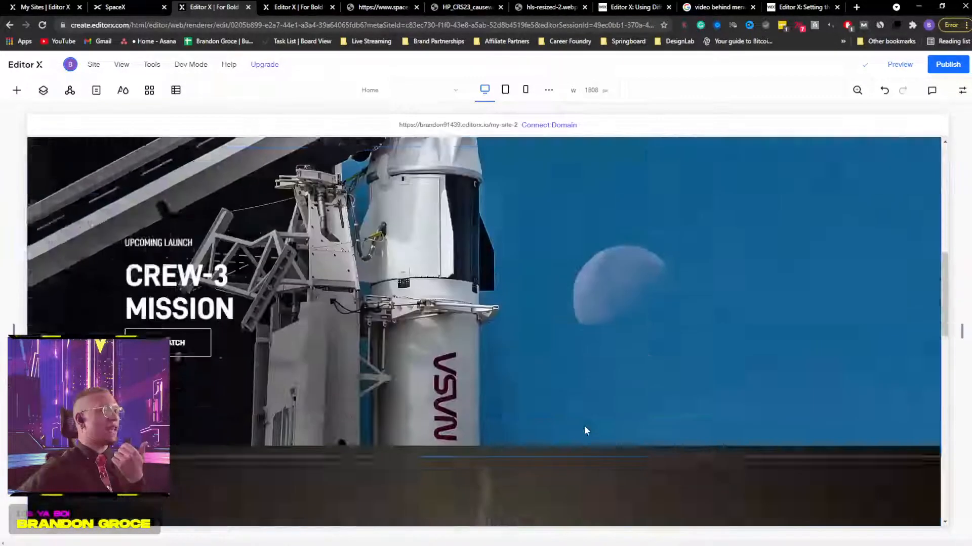
{"action": "scroll", "coordinate": [583, 426], "scroll_direction": "down", "scroll_amount": 3}
{"action": "scroll", "coordinate": [580, 395], "scroll_direction": "up", "scroll_amount": 6}
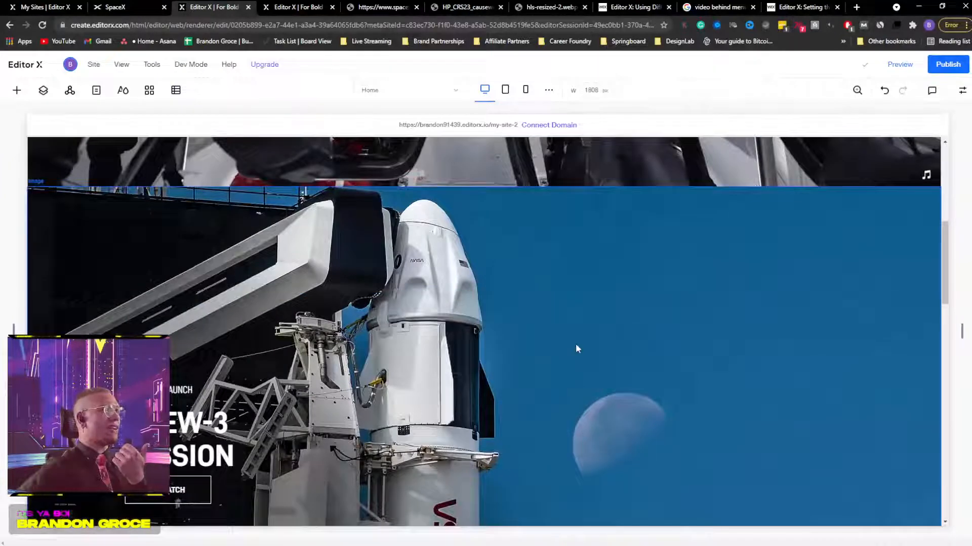
{"action": "scroll", "coordinate": [574, 348], "scroll_direction": "up", "scroll_amount": 8}
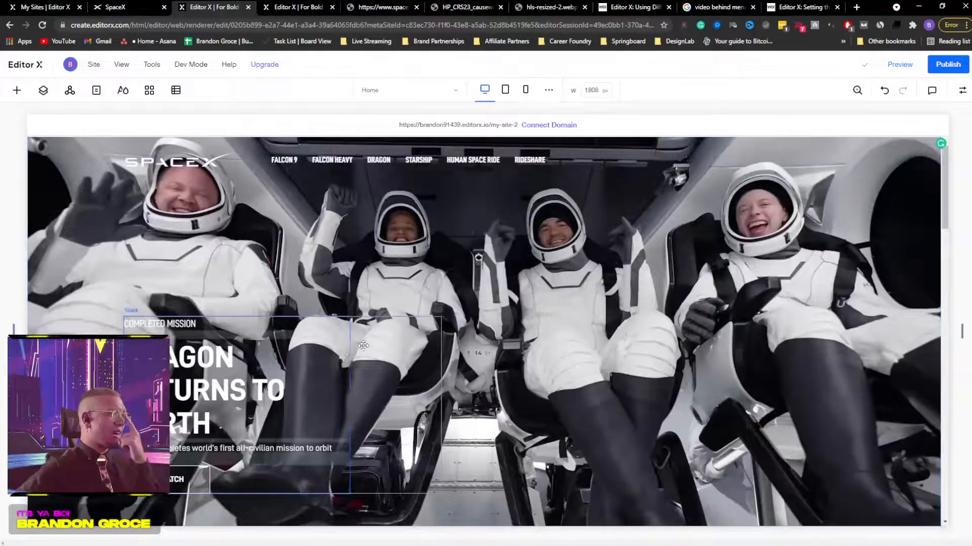
{"action": "left_click", "coordinate": [363, 345]}
{"action": "left_click", "coordinate": [959, 95]}
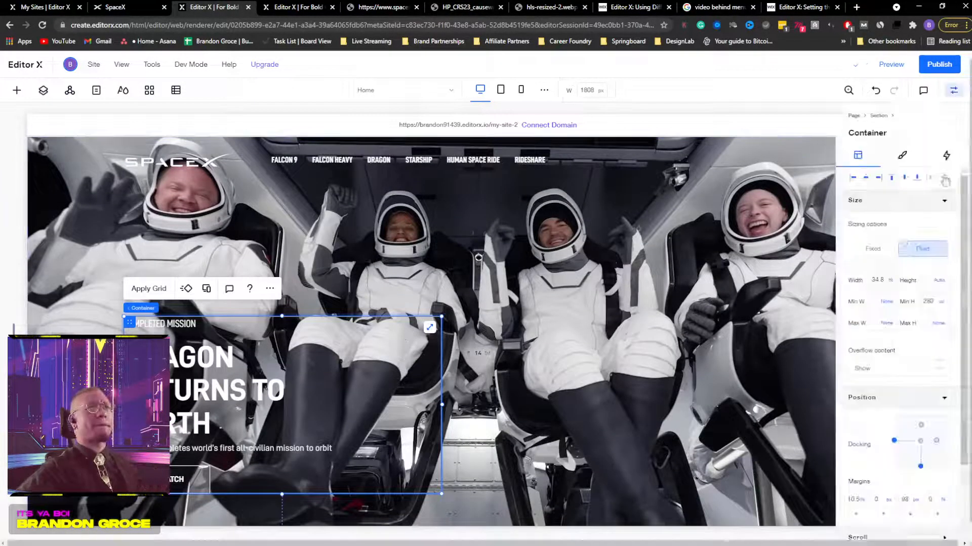
{"action": "left_click", "coordinate": [910, 156]}
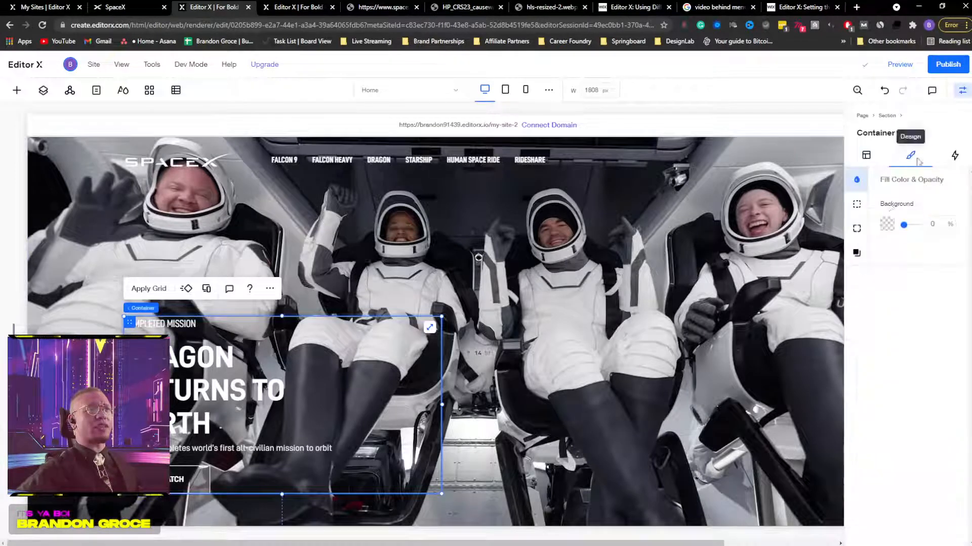
{"action": "left_click", "coordinate": [858, 207]}
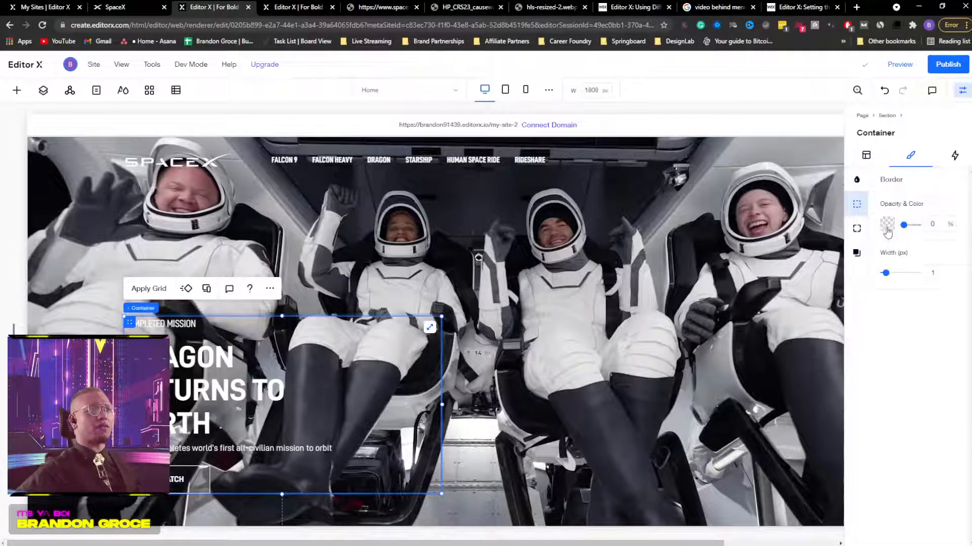
{"action": "left_click", "coordinate": [669, 210]}
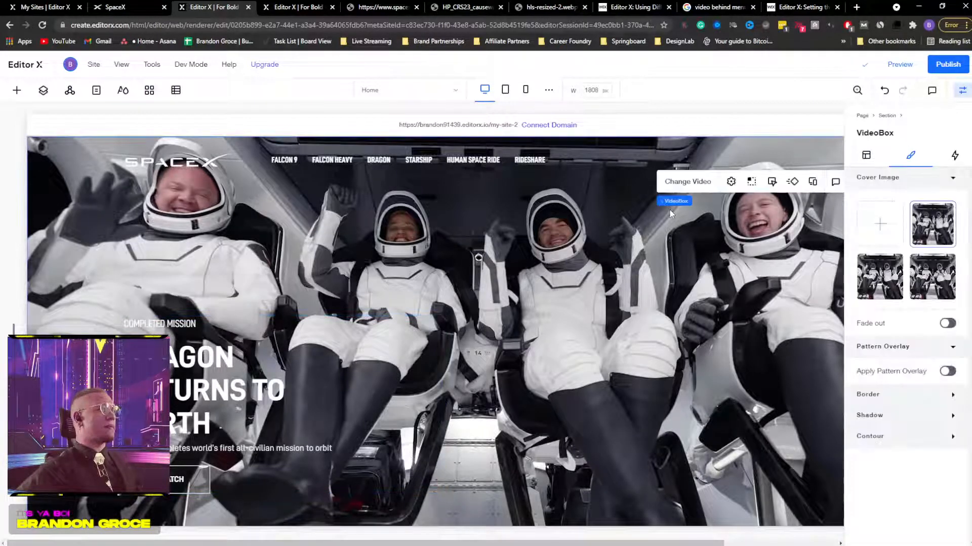
{"action": "left_click", "coordinate": [962, 90]}
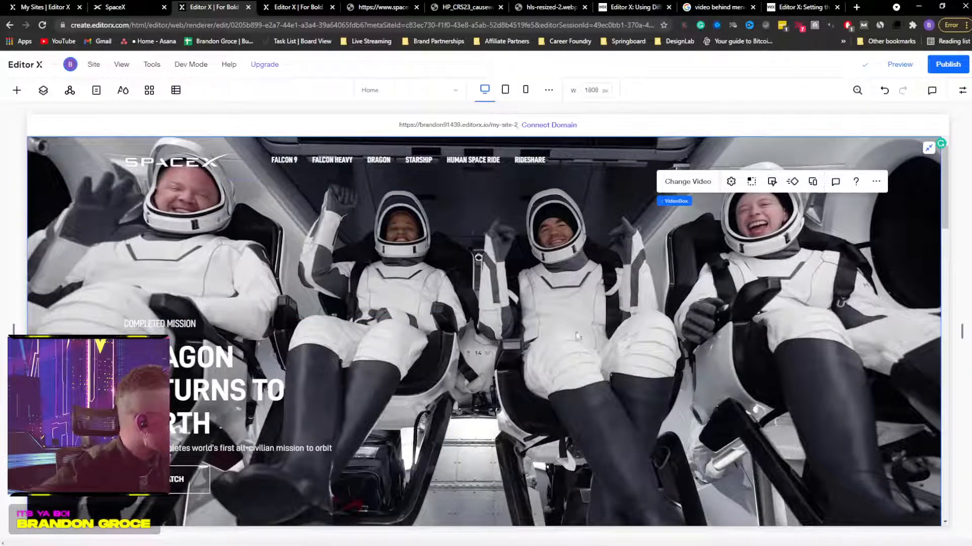
Step: Preview the home page at desktop size and look through all its sections
{"action": "left_click", "coordinate": [892, 66]}
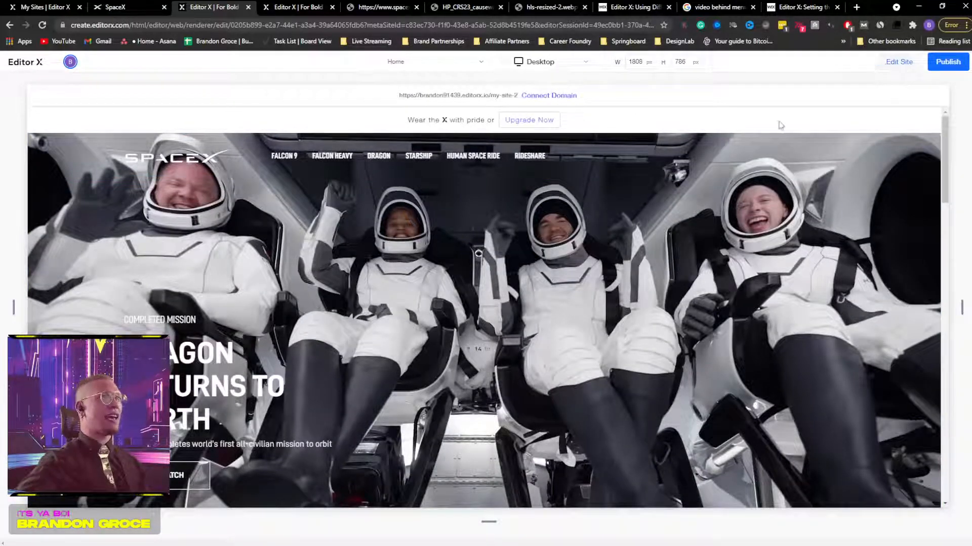
{"action": "scroll", "coordinate": [508, 301], "scroll_direction": "down", "scroll_amount": 15}
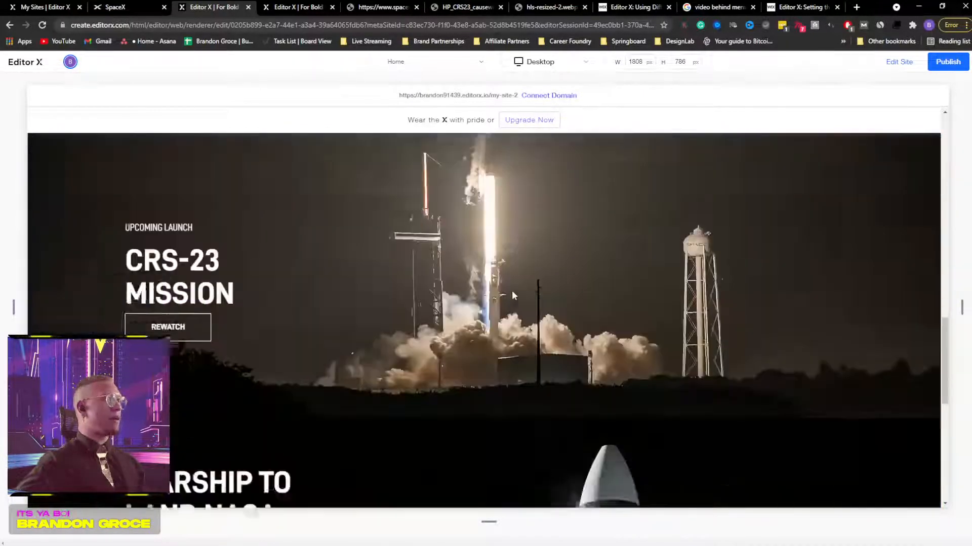
{"action": "scroll", "coordinate": [513, 294], "scroll_direction": "down", "scroll_amount": 10}
{"action": "scroll", "coordinate": [509, 290], "scroll_direction": "up", "scroll_amount": 10}
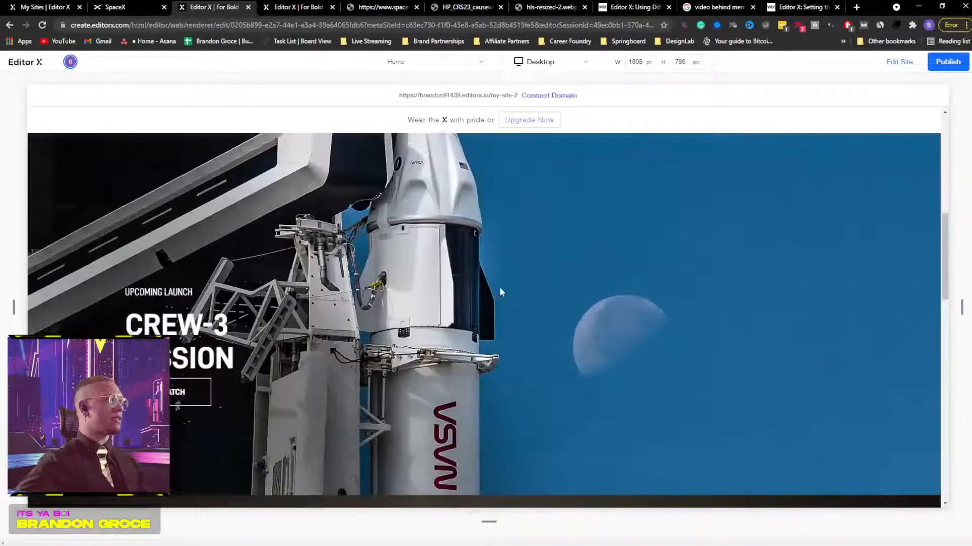
{"action": "scroll", "coordinate": [501, 292], "scroll_direction": "up", "scroll_amount": 5}
Step: Preview the page at tablet size and check every section down to the footer
{"action": "left_click", "coordinate": [539, 61]}
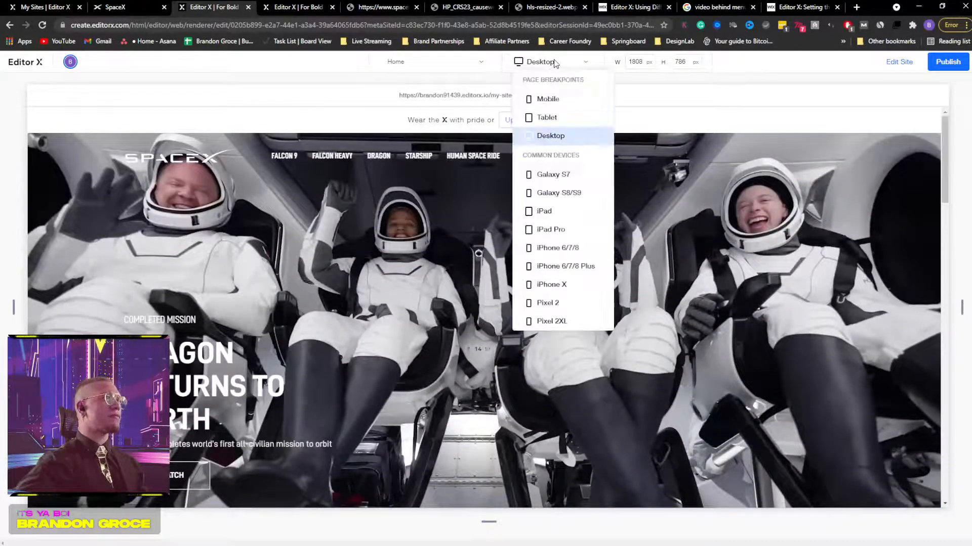
{"action": "left_click", "coordinate": [549, 117]}
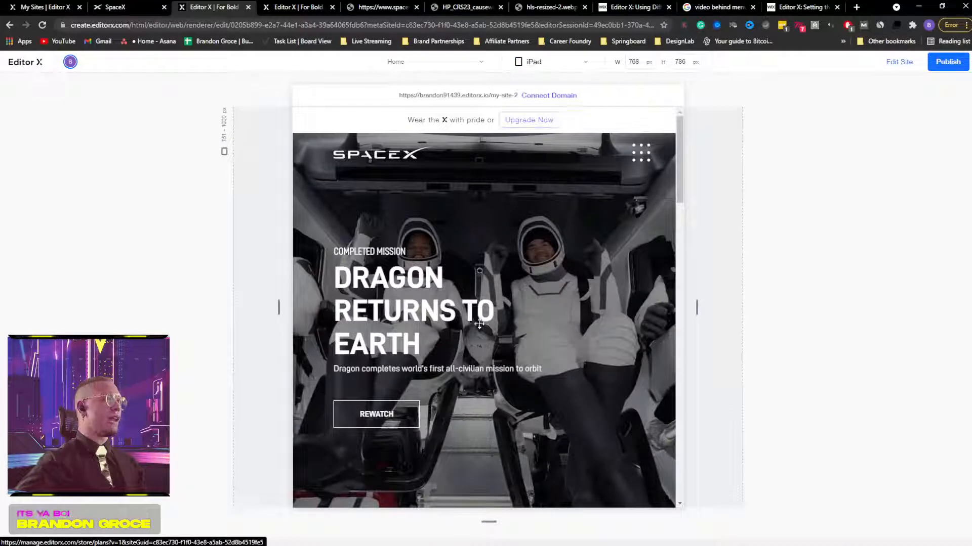
{"action": "scroll", "coordinate": [487, 311], "scroll_direction": "down", "scroll_amount": 8}
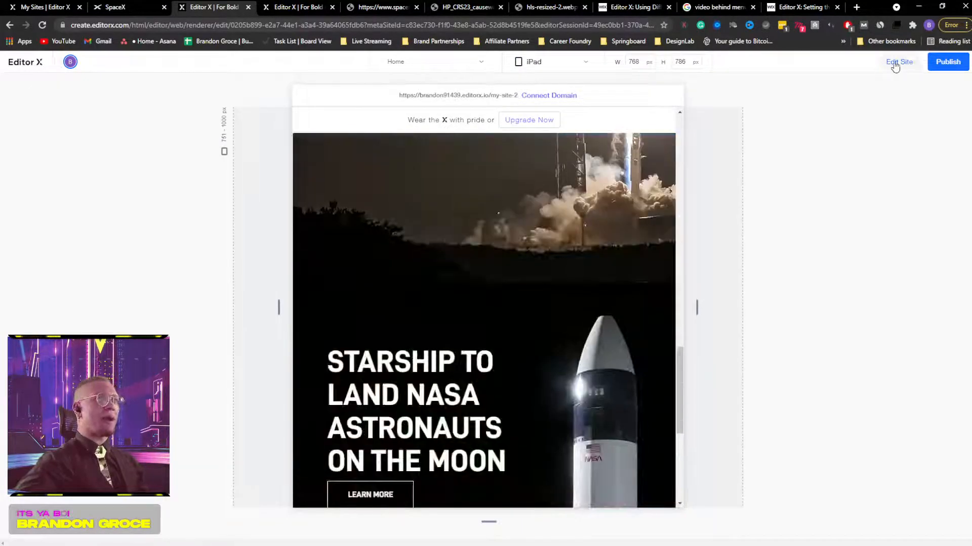
{"action": "scroll", "coordinate": [574, 203], "scroll_direction": "down", "scroll_amount": 3}
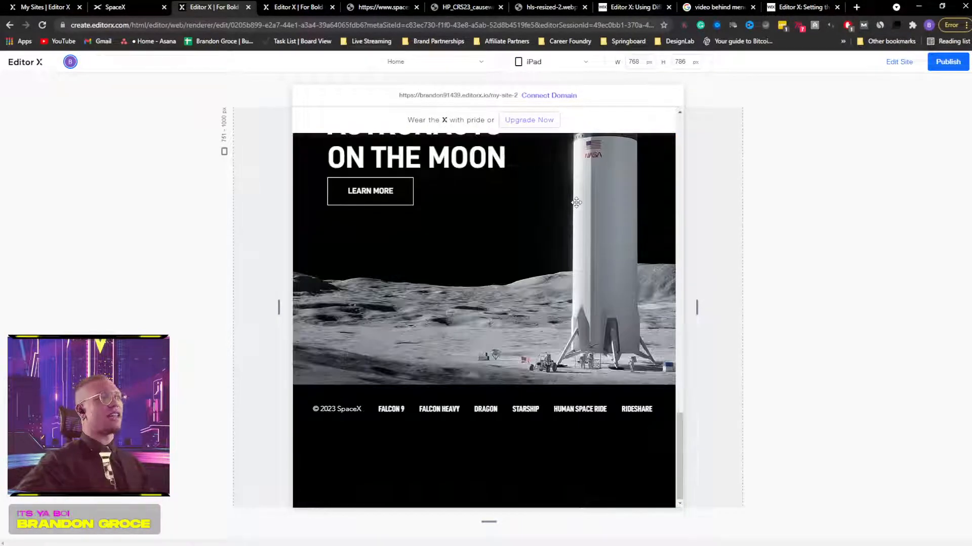
{"action": "scroll", "coordinate": [574, 202], "scroll_direction": "up", "scroll_amount": 5}
{"action": "scroll", "coordinate": [575, 202], "scroll_direction": "up", "scroll_amount": 5}
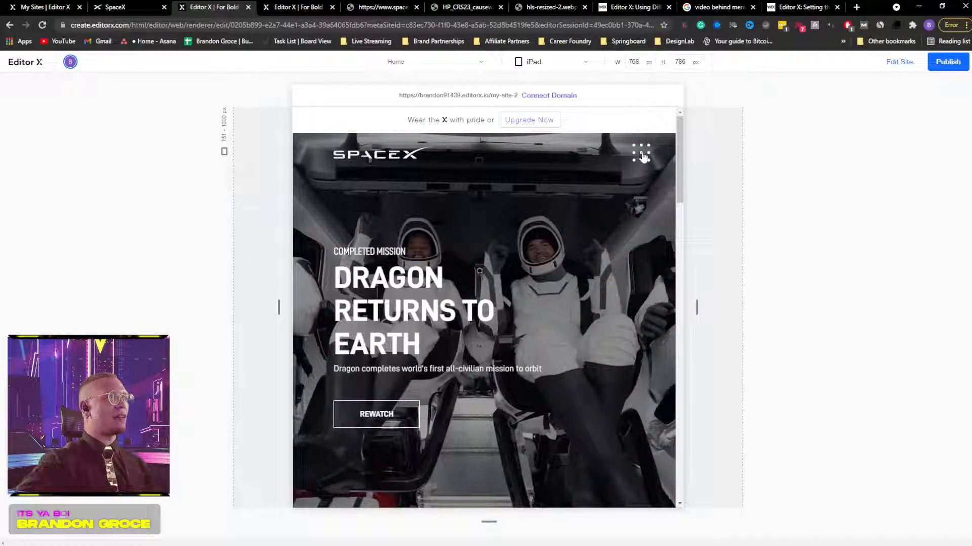
Step: Check the hero section in the mobile preview and return to editing the site
{"action": "left_click", "coordinate": [550, 70]}
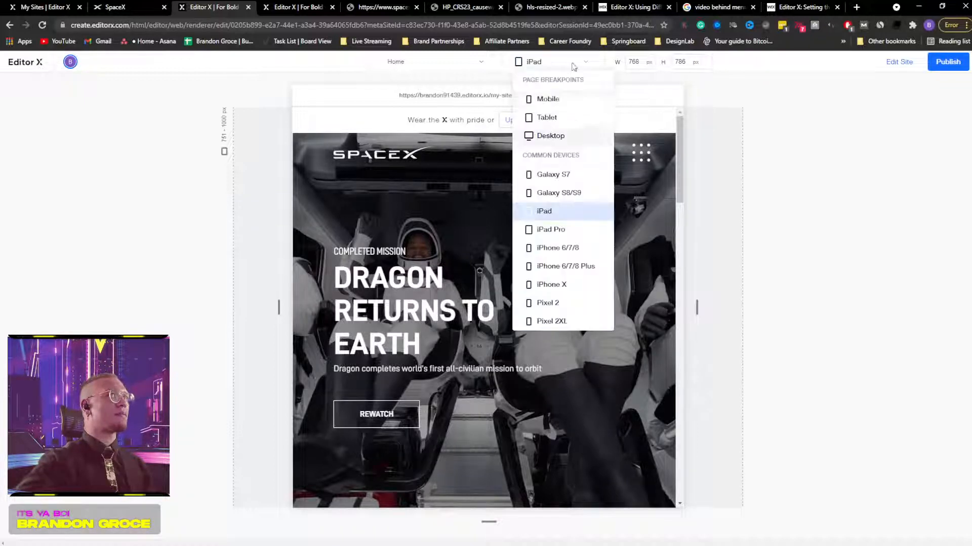
{"action": "left_click", "coordinate": [548, 101]}
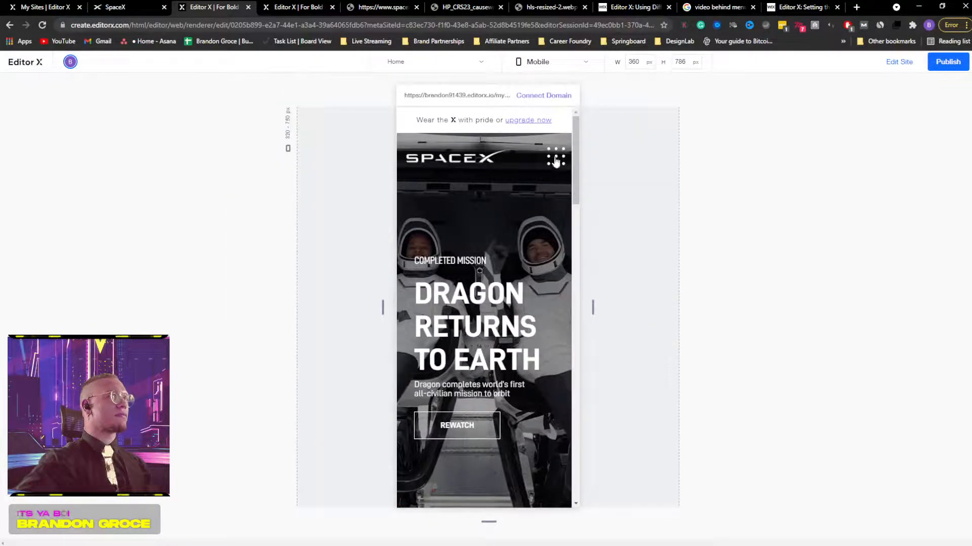
{"action": "left_click", "coordinate": [892, 68]}
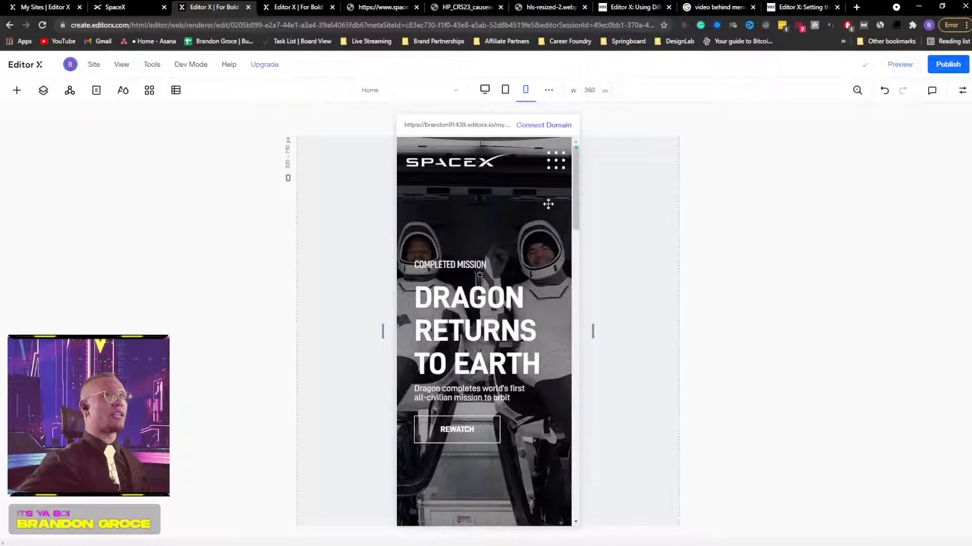
Step: Set the font of the vertical menu inside the mobile hamburger menu to D DIN Condensed Bold
{"action": "left_click", "coordinate": [556, 162]}
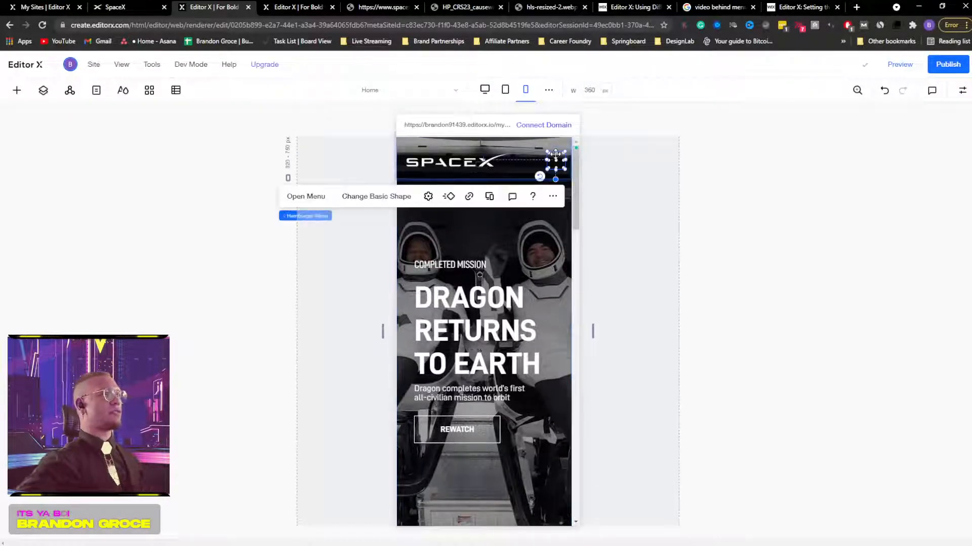
{"action": "left_click", "coordinate": [304, 197]}
{"action": "left_click", "coordinate": [490, 215]}
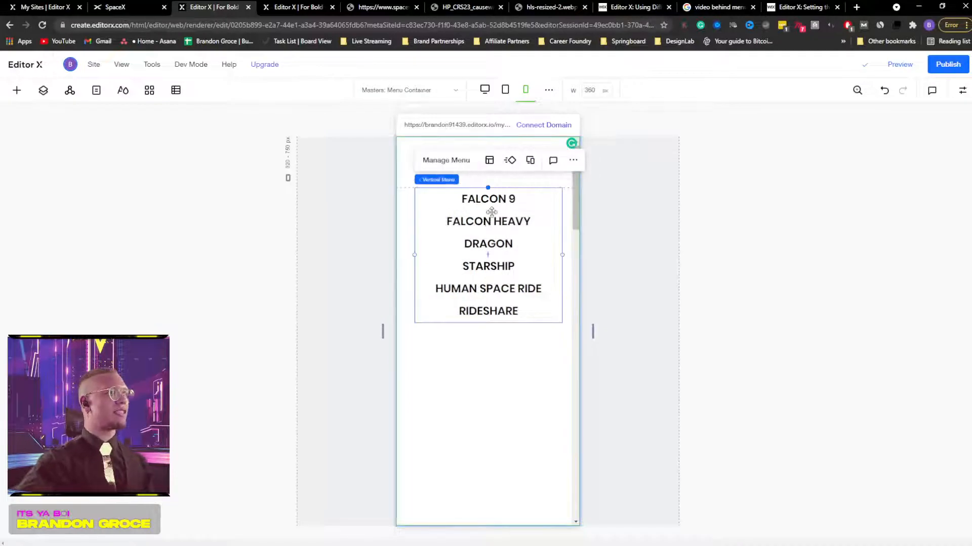
{"action": "left_click", "coordinate": [961, 91]}
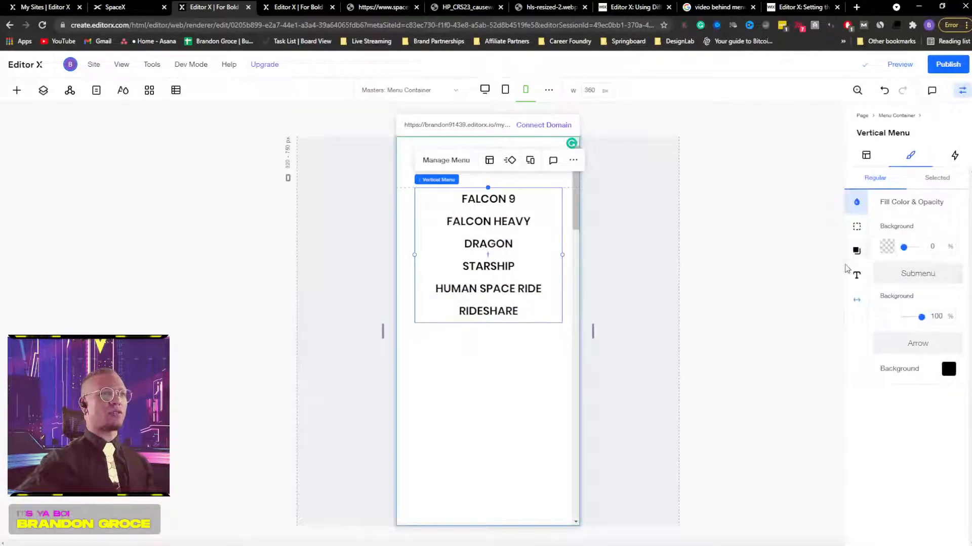
{"action": "left_click", "coordinate": [855, 279]}
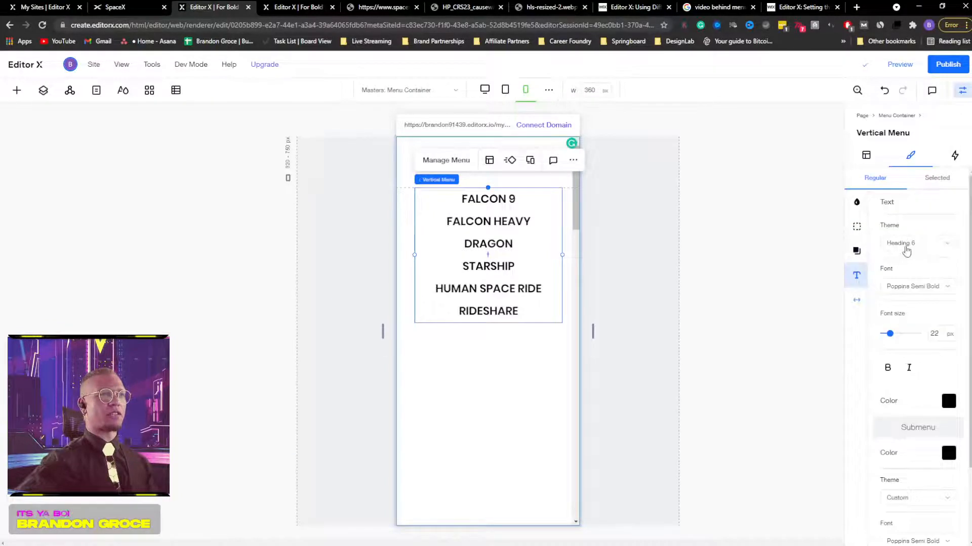
{"action": "left_click", "coordinate": [905, 287]}
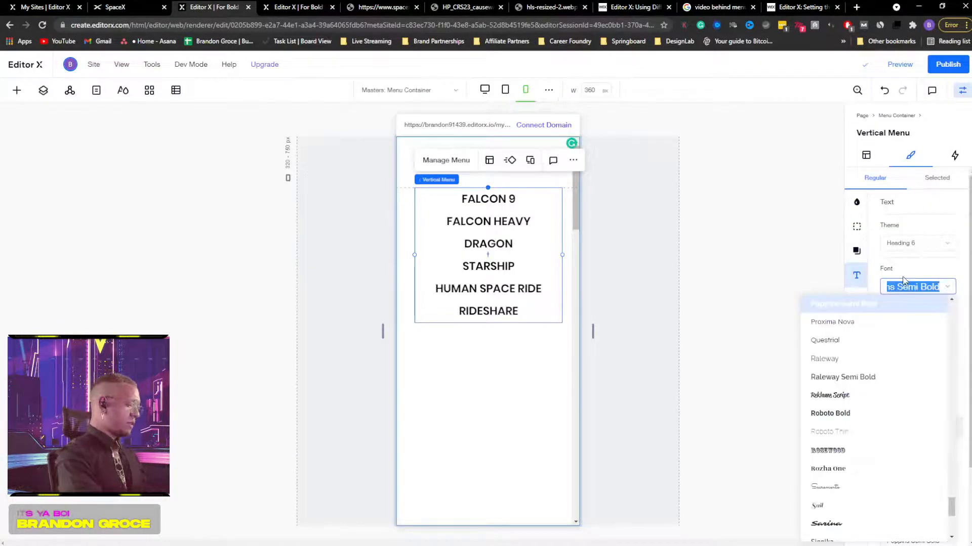
{"action": "type", "text": "D DIN"}
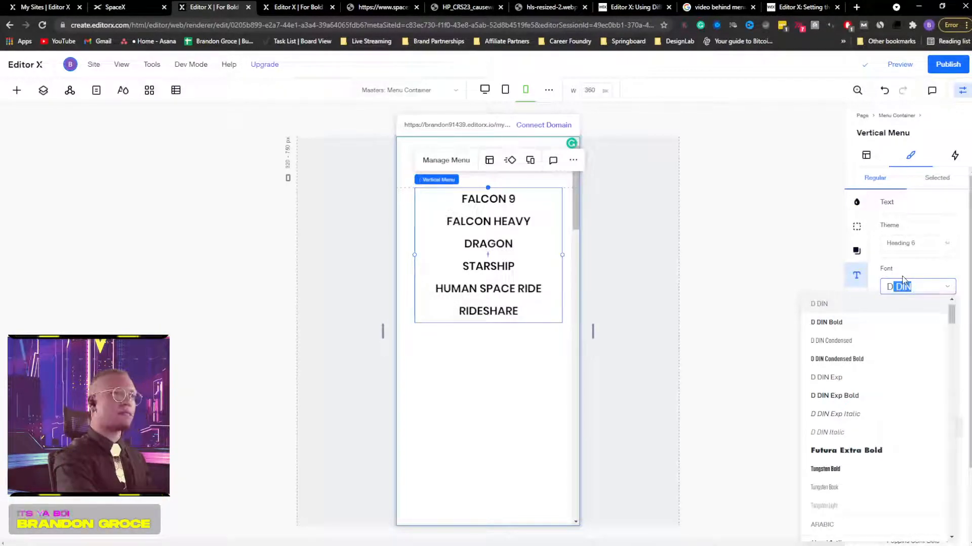
{"action": "left_click", "coordinate": [869, 359]}
{"action": "left_click", "coordinate": [716, 313]}
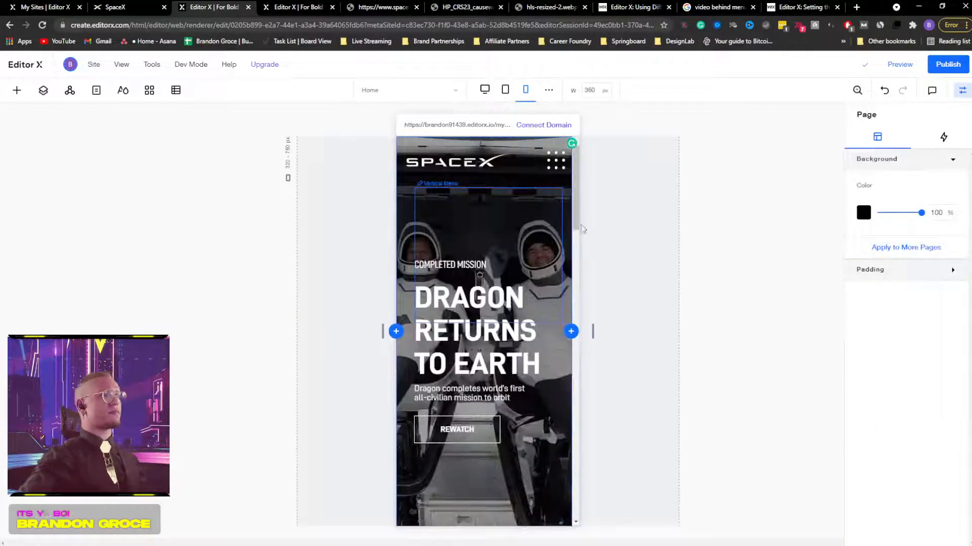
Step: Check the hamburger icon's basic shape settings and its further options on mobile
{"action": "left_click", "coordinate": [555, 159]}
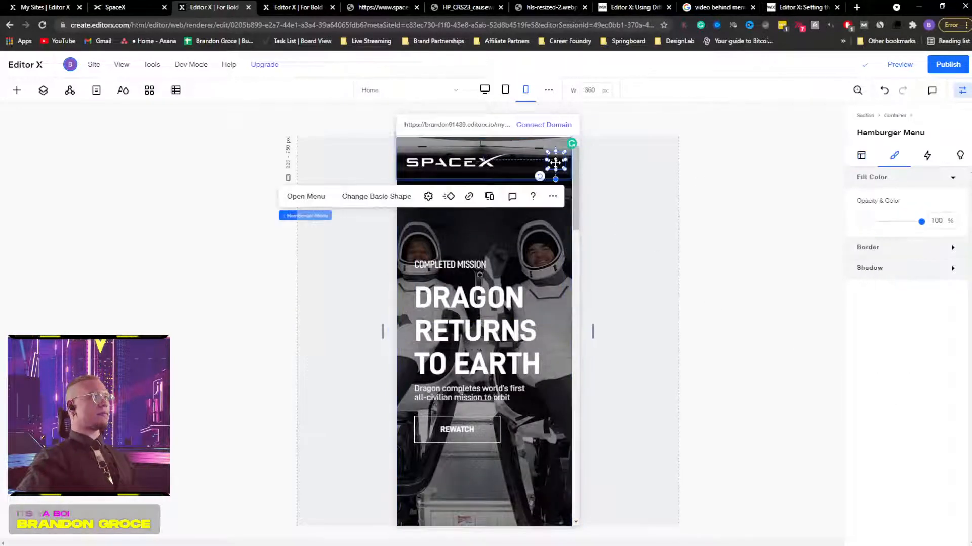
{"action": "left_click", "coordinate": [368, 198]}
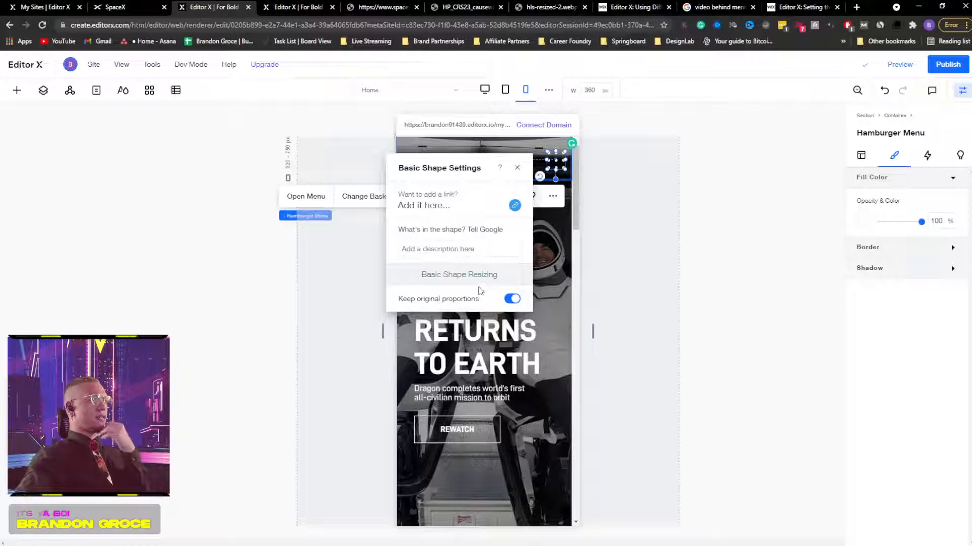
{"action": "left_click", "coordinate": [517, 168]}
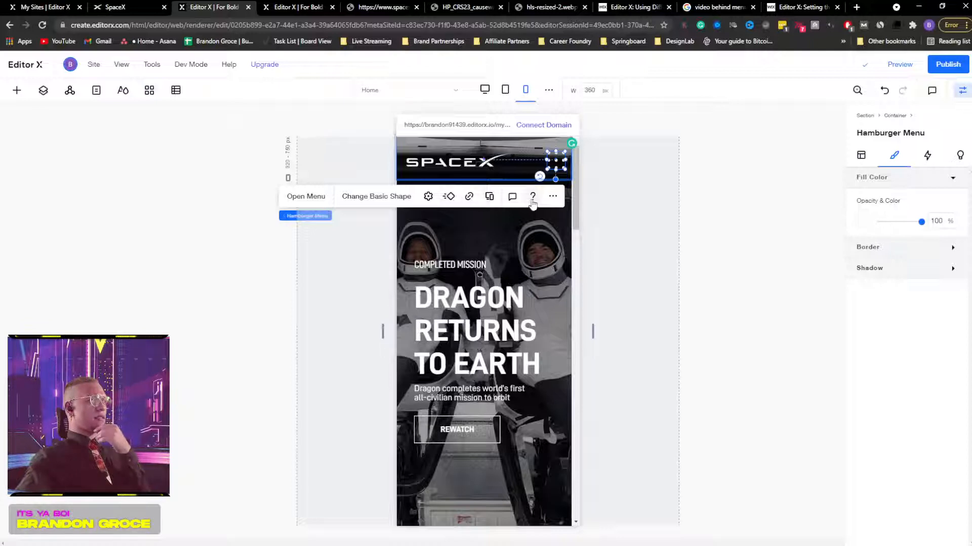
{"action": "left_click", "coordinate": [549, 196]}
{"action": "left_click", "coordinate": [660, 192]}
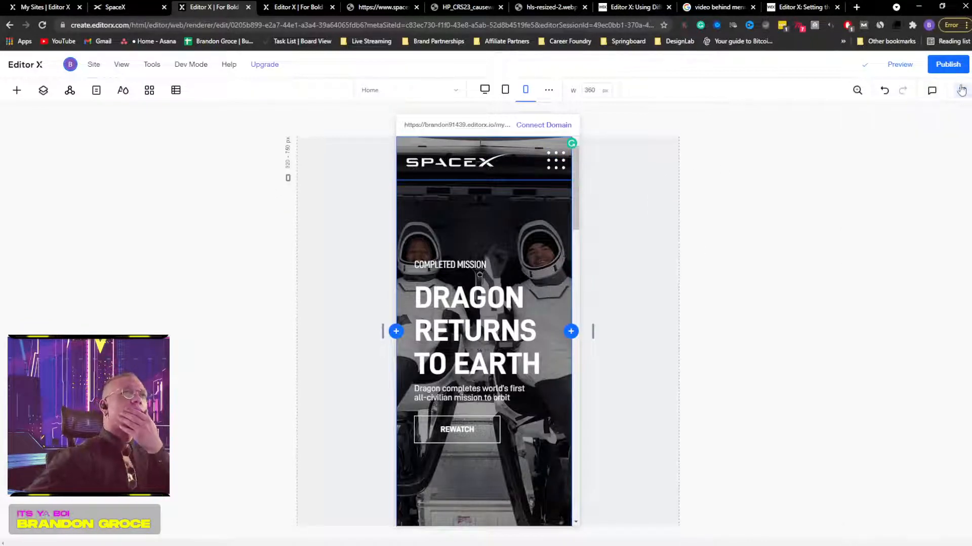
Step: Unhide the horizontal navigation menu in the Menu + Header section on the mobile breakpoint
{"action": "left_click", "coordinate": [43, 90]}
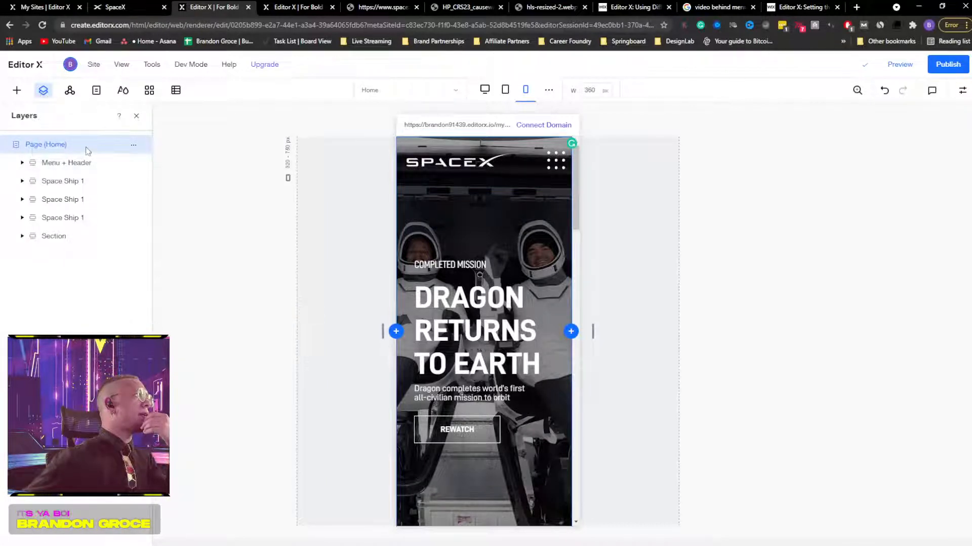
{"action": "left_click", "coordinate": [495, 163]}
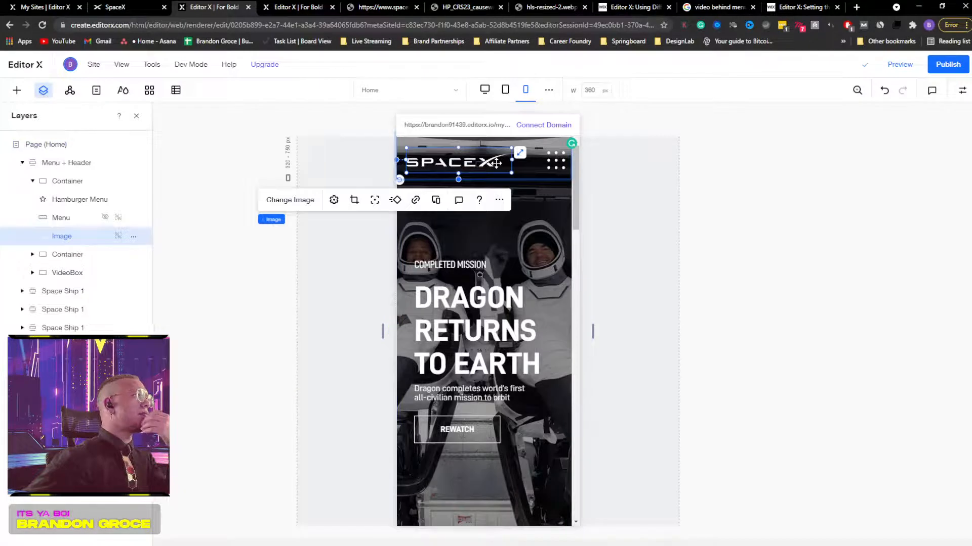
{"action": "left_click", "coordinate": [557, 159]}
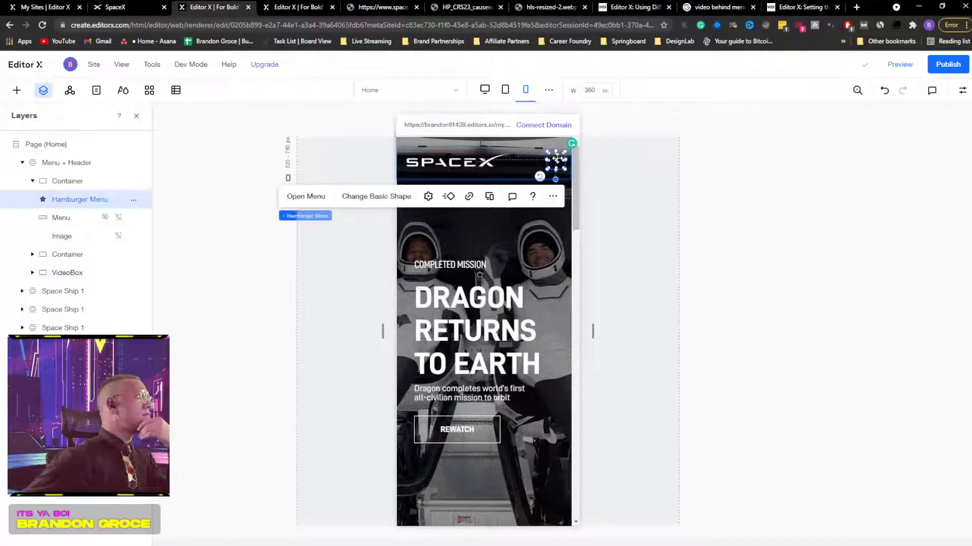
{"action": "left_click", "coordinate": [59, 200]}
{"action": "left_click", "coordinate": [43, 202]}
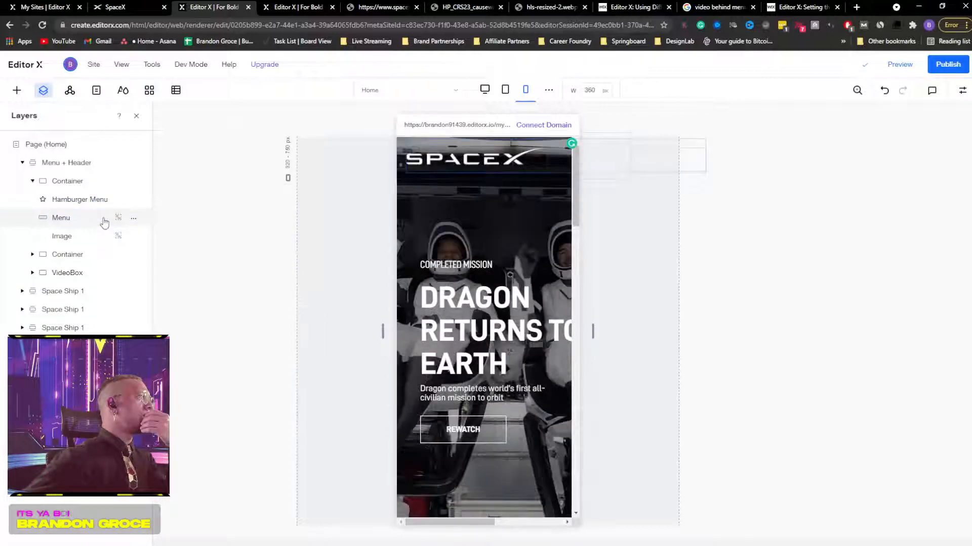
{"action": "left_click", "coordinate": [104, 219]}
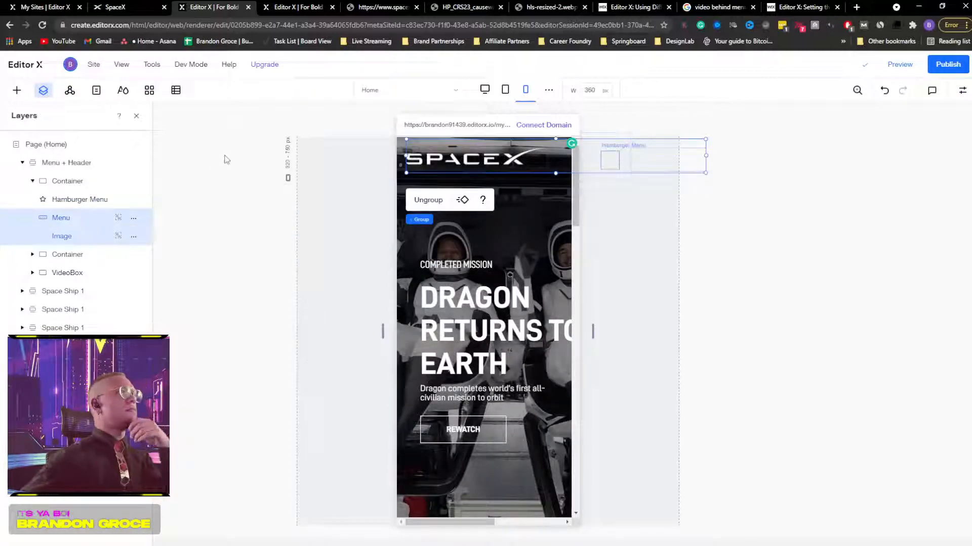
Step: Undo the last visibility change to the horizontal menu in the mobile header
{"action": "key", "text": "ctrl+z"}
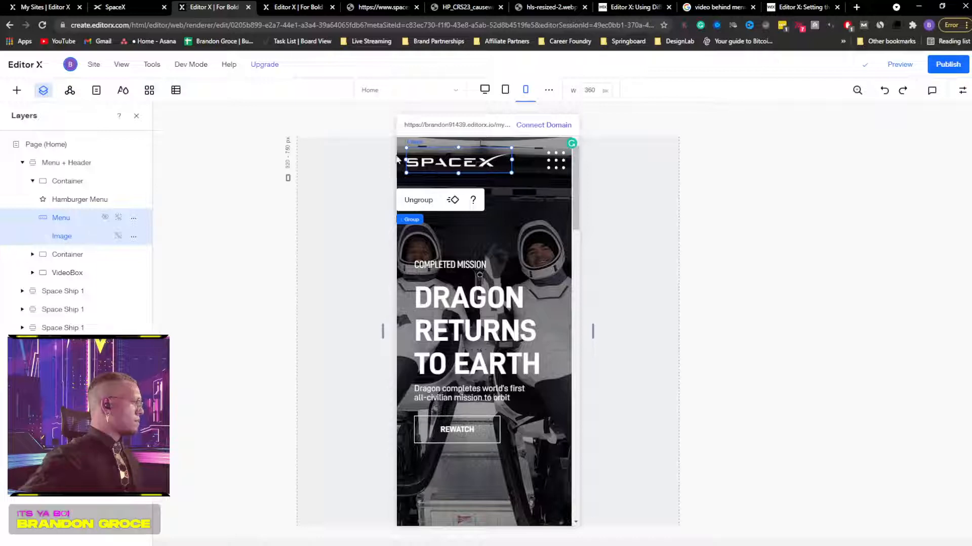
Step: Add another hamburger menu from the Menu & Search elements to the hero area, above the Completed Mission text
{"action": "left_click", "coordinate": [16, 91]}
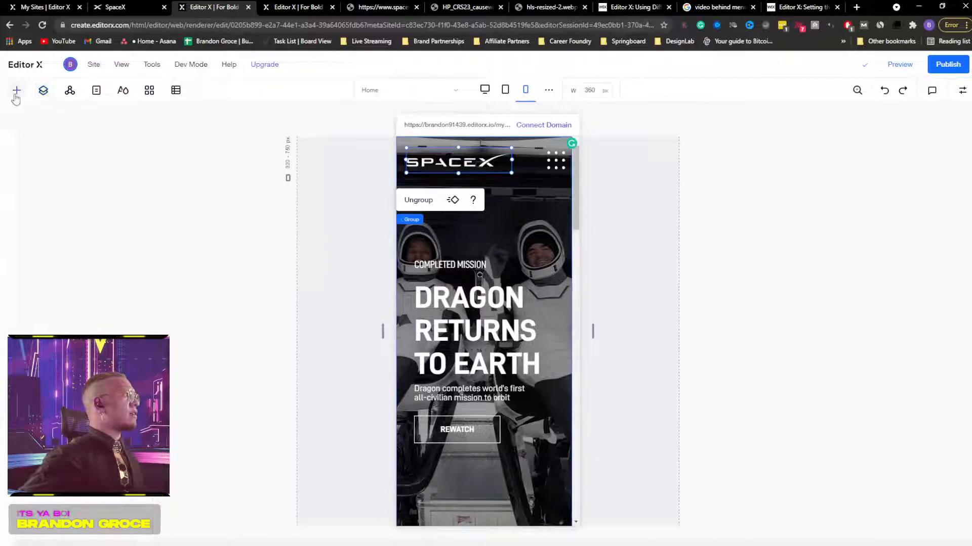
{"action": "left_click", "coordinate": [16, 94]}
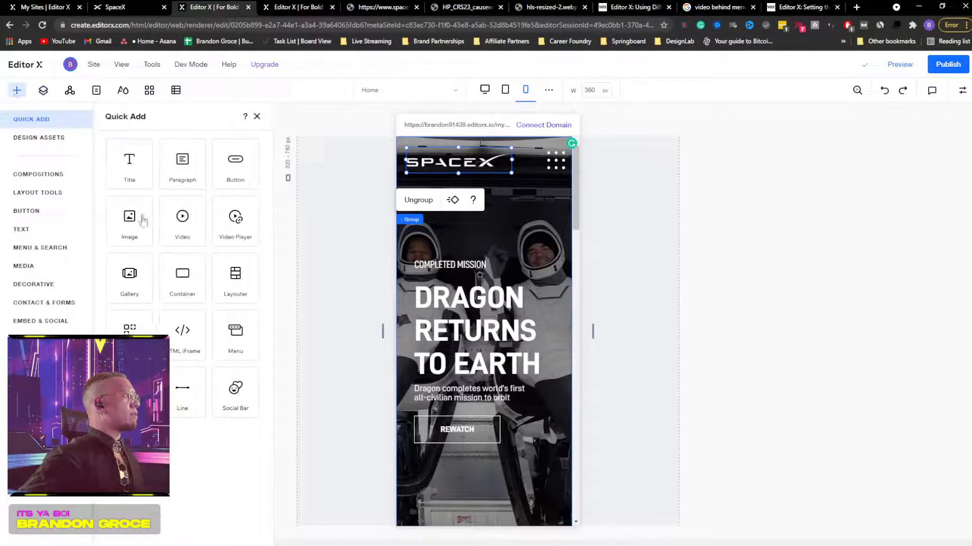
{"action": "left_click", "coordinate": [32, 249]}
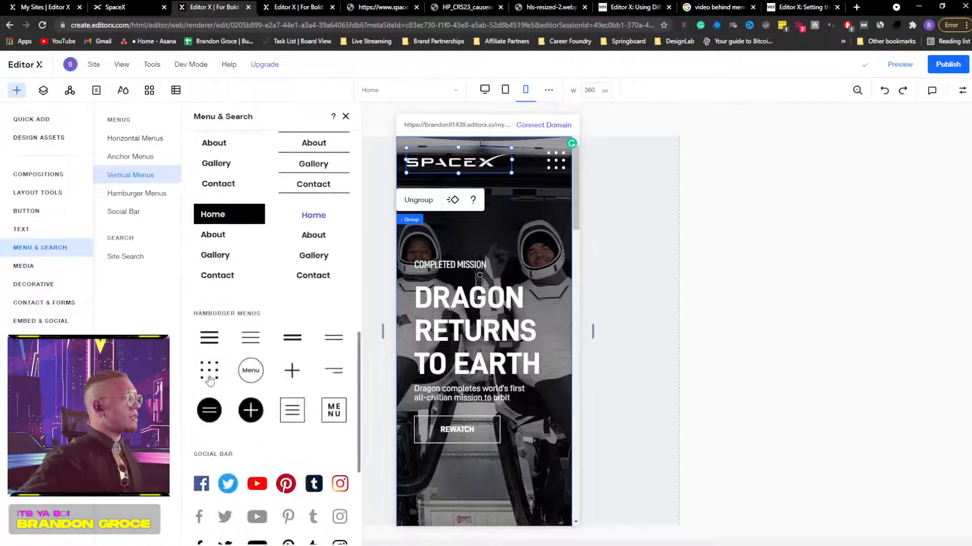
{"action": "left_click_drag", "start_coordinate": [252, 372], "coordinate": [494, 224]}
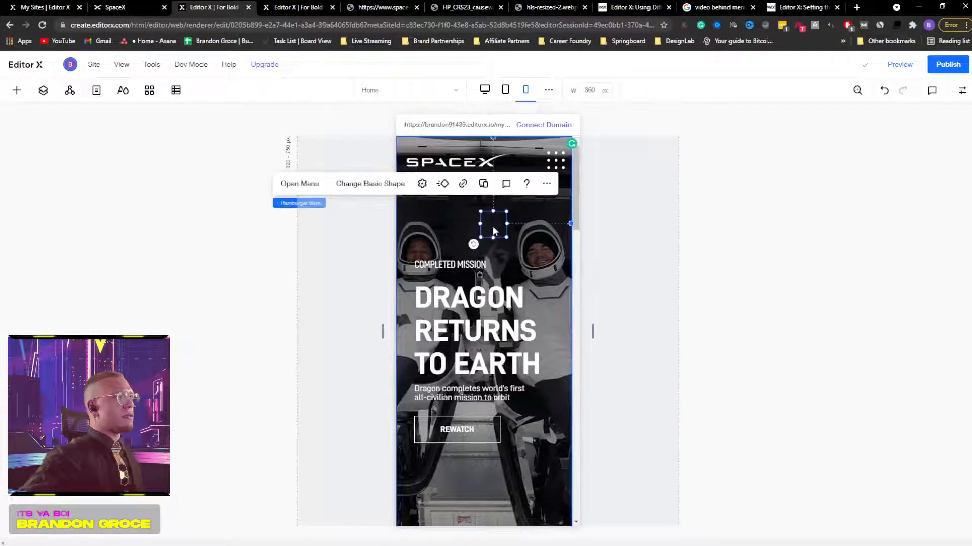
Step: Preview the mobile page, test opening and closing the menu from the newly added icon, and return to editing
{"action": "left_click", "coordinate": [900, 64]}
{"action": "left_click", "coordinate": [497, 227]}
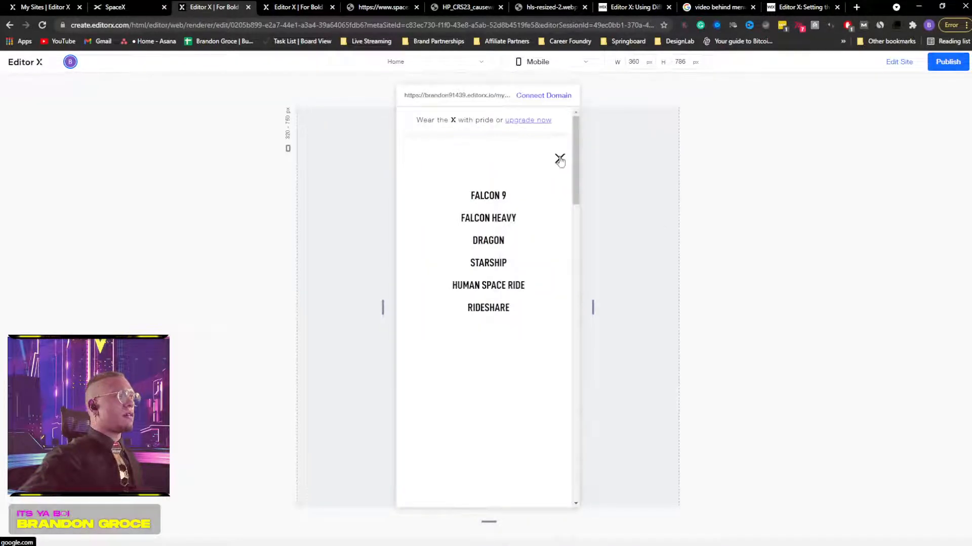
{"action": "left_click", "coordinate": [559, 161]}
{"action": "left_click", "coordinate": [487, 223]}
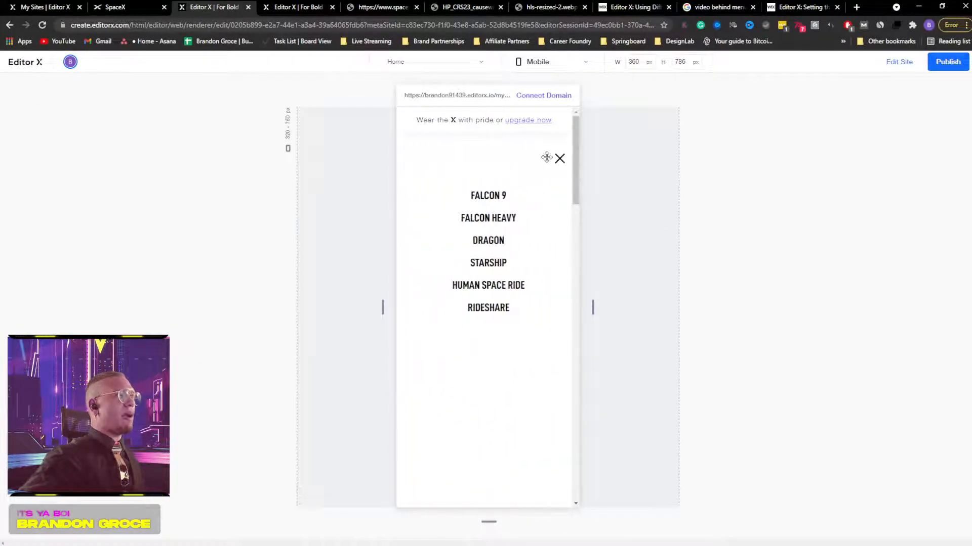
{"action": "left_click", "coordinate": [560, 158]}
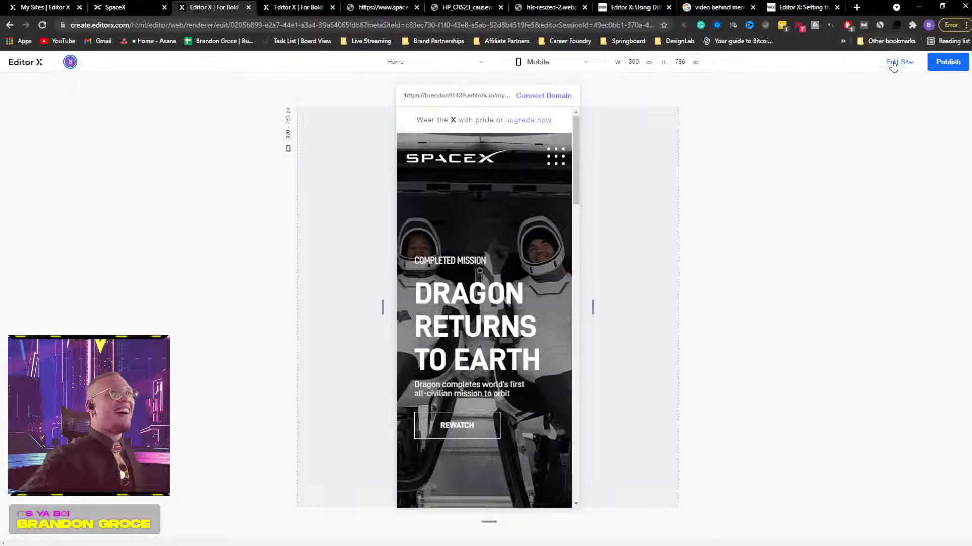
{"action": "left_click", "coordinate": [894, 64]}
Step: Delete both hamburger menus on the mobile page, the original in the header and the extra one in the hero
{"action": "left_click", "coordinate": [552, 160]}
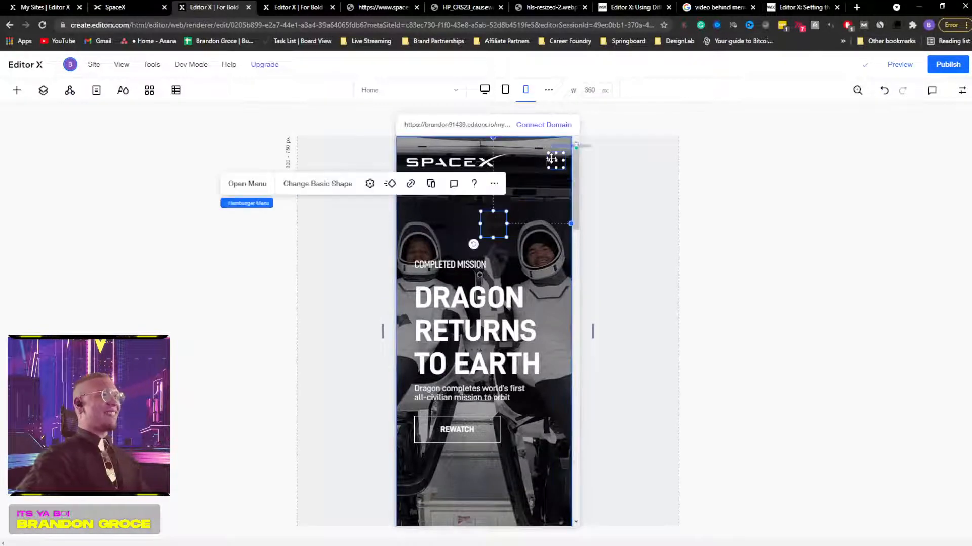
{"action": "left_click_drag", "start_coordinate": [552, 159], "coordinate": [496, 225]}
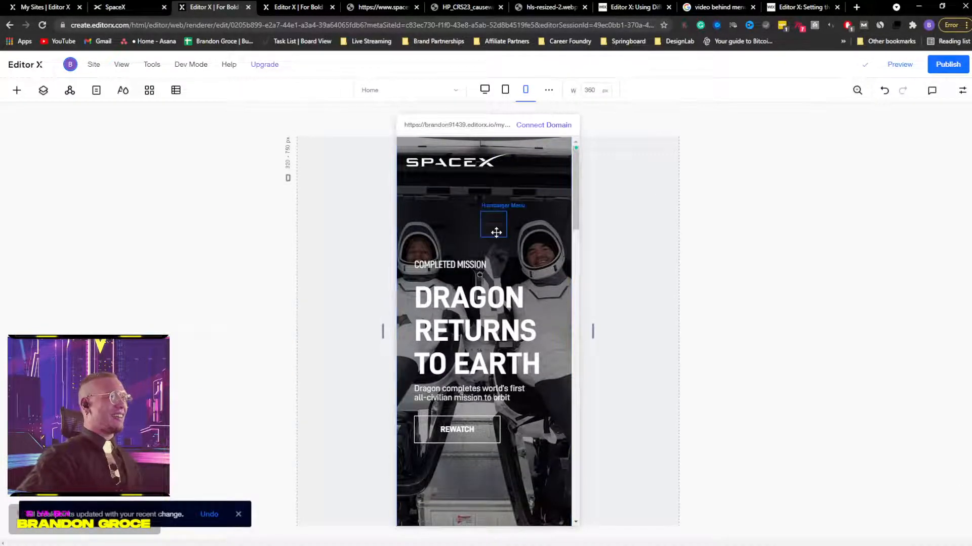
{"action": "left_click", "coordinate": [43, 92]}
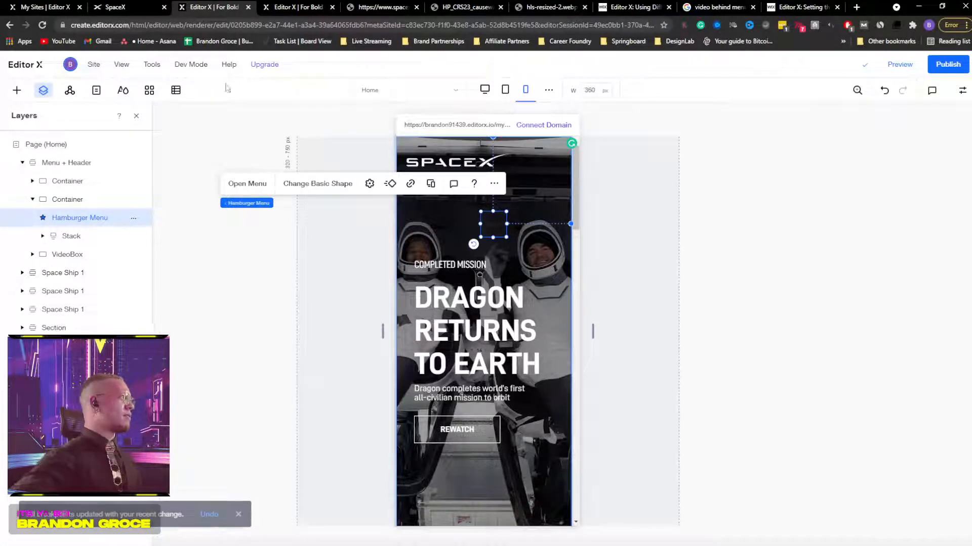
{"action": "left_click", "coordinate": [32, 182]}
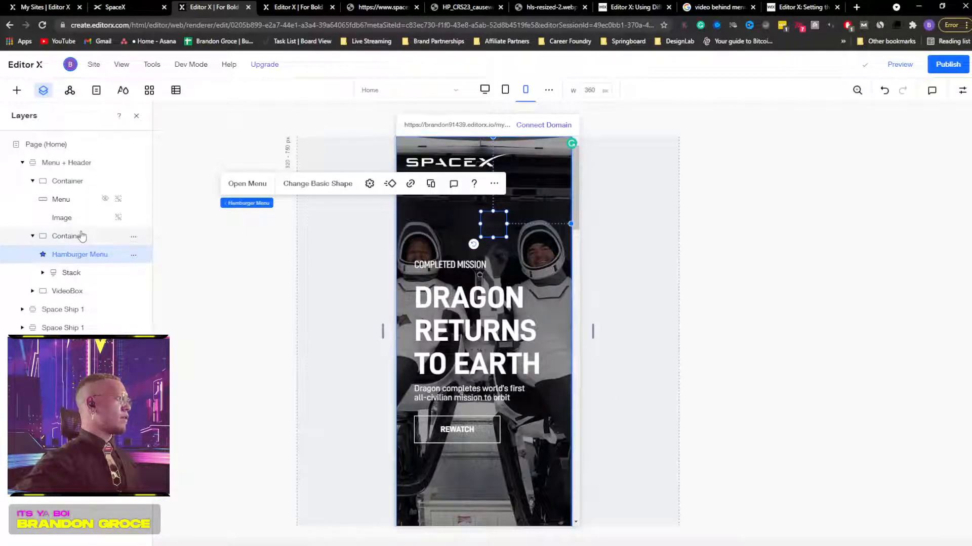
{"action": "key", "text": "Delete"}
Step: Add a nine-dot hamburger menu inside the header container, beside the SpaceX logo at its far end
{"action": "left_click", "coordinate": [65, 183]}
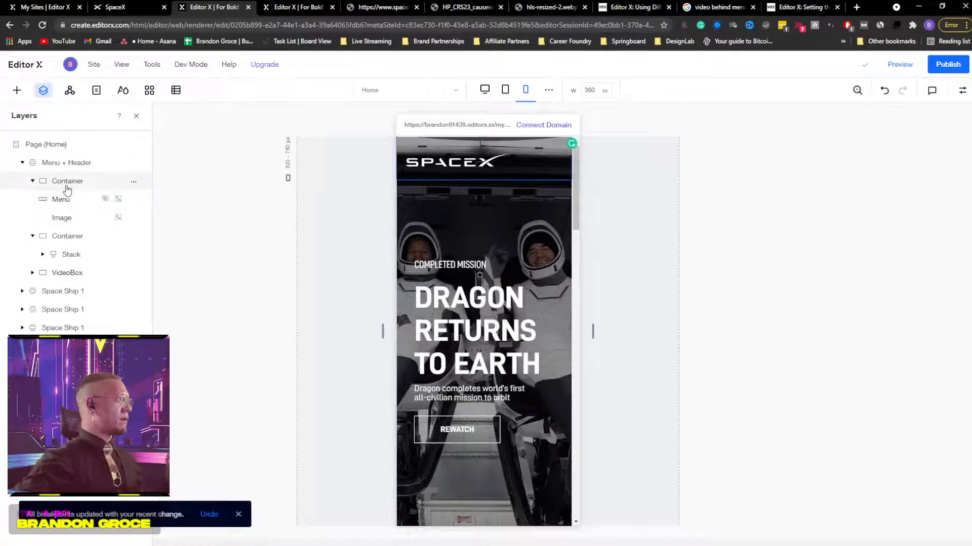
{"action": "left_click", "coordinate": [17, 91]}
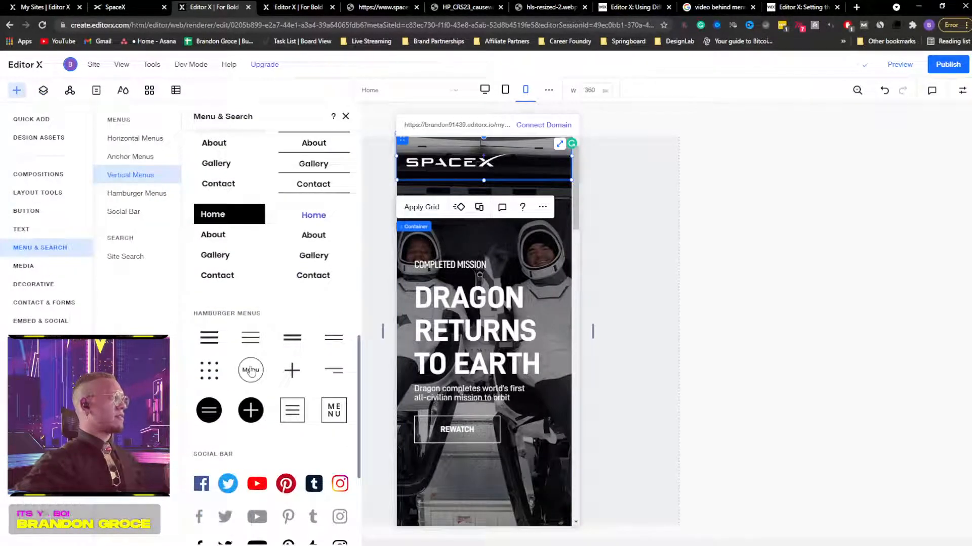
{"action": "left_click", "coordinate": [214, 370]}
{"action": "left_click_drag", "start_coordinate": [213, 371], "coordinate": [549, 160]}
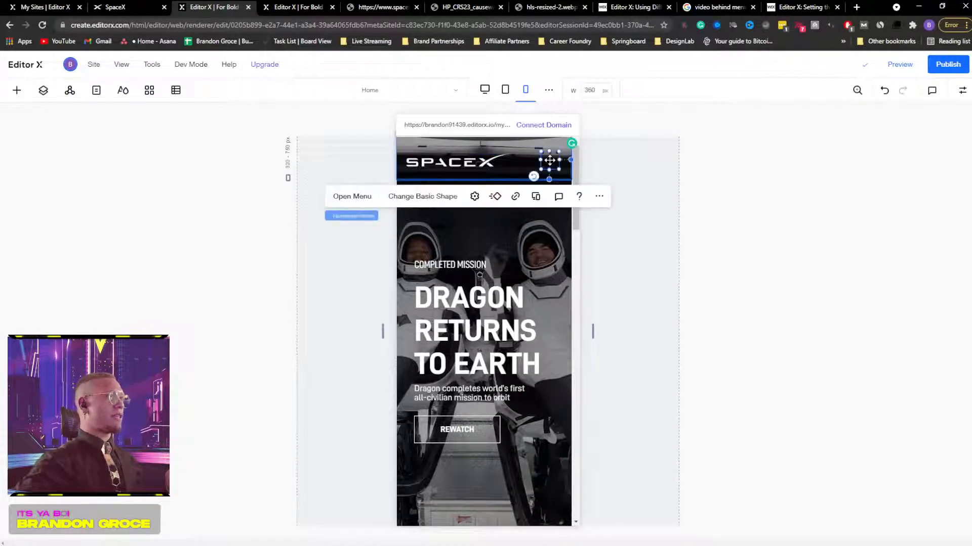
Step: Set the new hamburger icon's fill color to white (#FFFFFF) and adjust its placement in the header slightly
{"action": "left_click", "coordinate": [48, 97]}
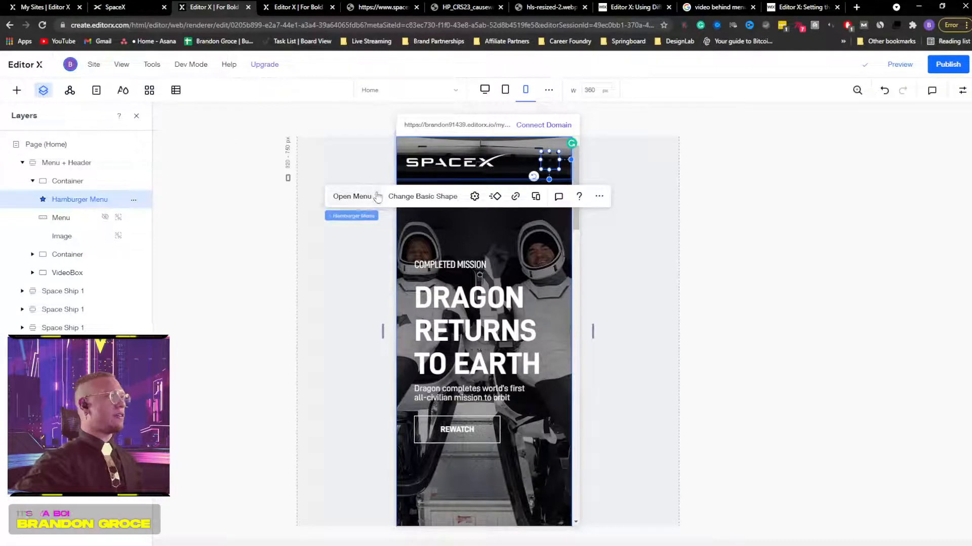
{"action": "left_click", "coordinate": [460, 198]}
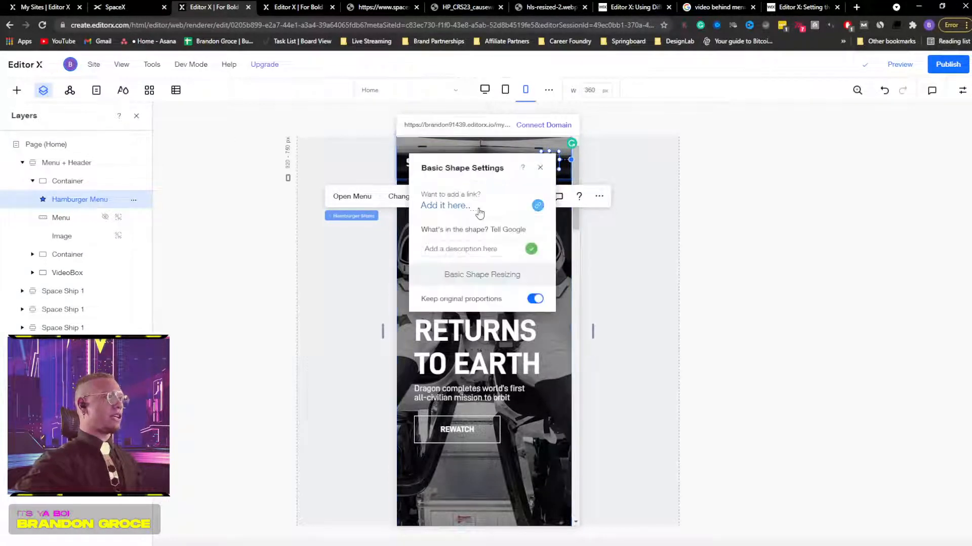
{"action": "left_click", "coordinate": [540, 168]}
{"action": "left_click", "coordinate": [961, 90]}
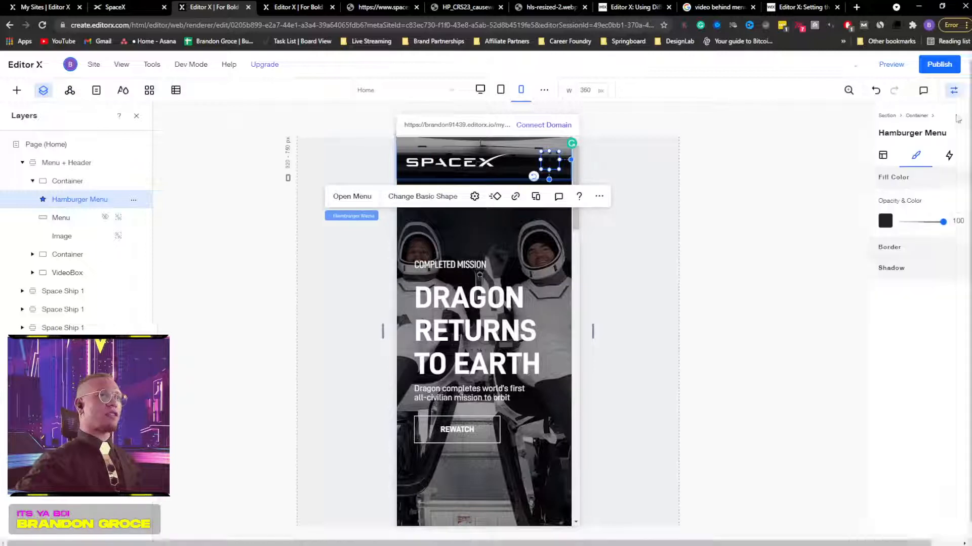
{"action": "left_click", "coordinate": [863, 221]}
{"action": "left_click", "coordinate": [621, 378]}
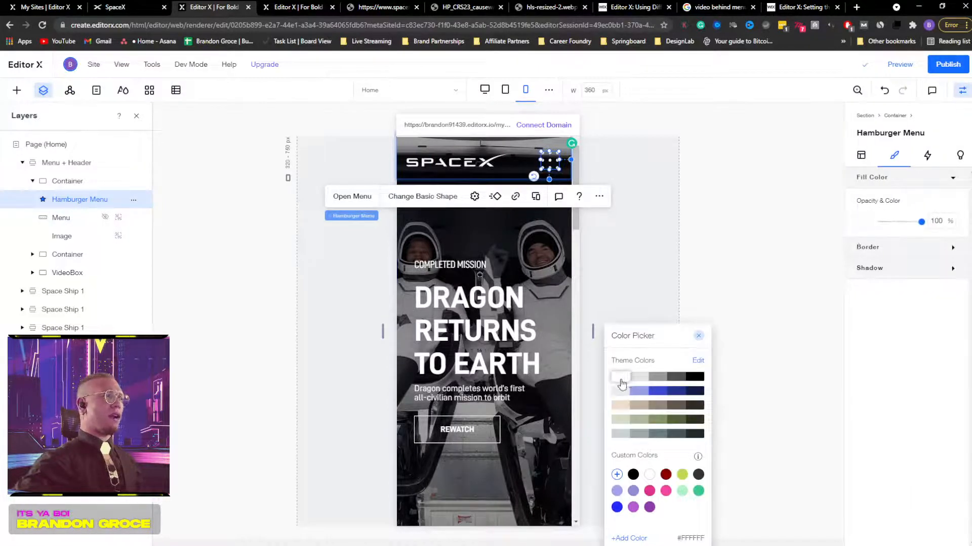
{"action": "left_click", "coordinate": [963, 91]}
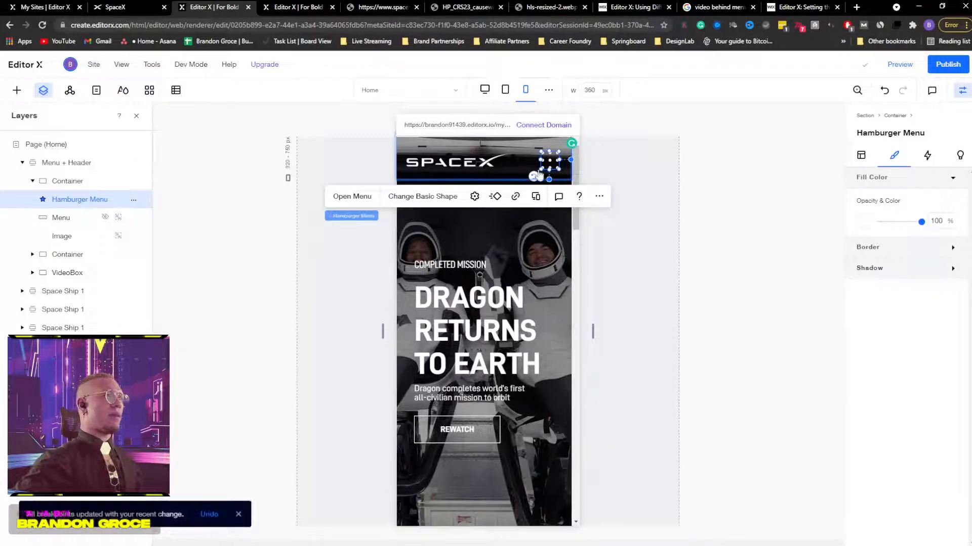
{"action": "left_click", "coordinate": [551, 162]}
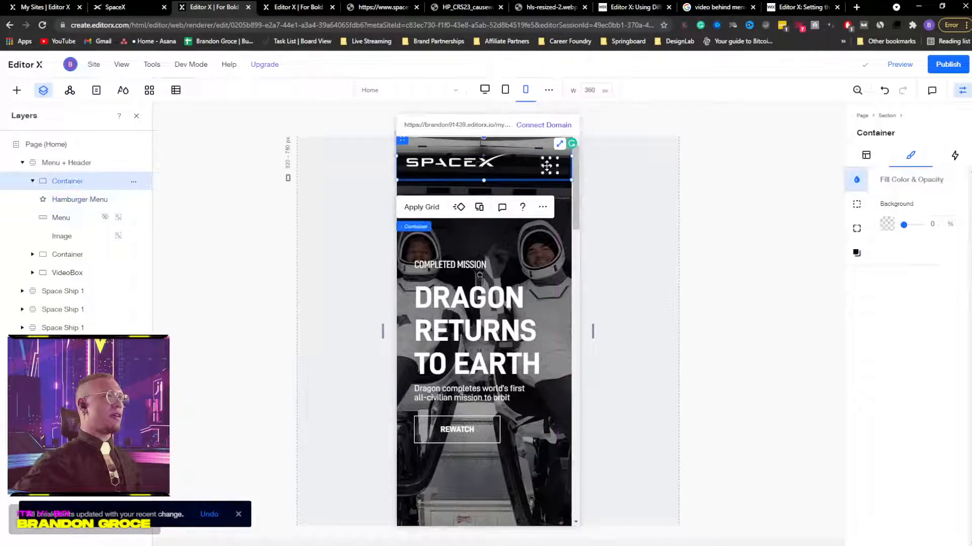
{"action": "left_click", "coordinate": [549, 161]}
{"action": "left_click_drag", "start_coordinate": [549, 161], "coordinate": [548, 161]}
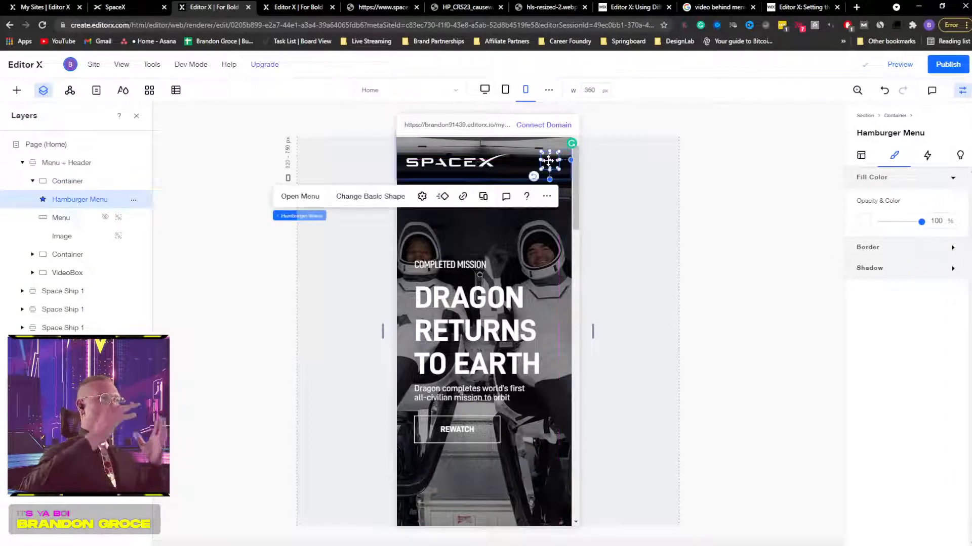
Step: Preview the mobile page and test opening and closing the hamburger menu from the header icon repeatedly
{"action": "left_click", "coordinate": [907, 67]}
{"action": "left_click", "coordinate": [550, 161]}
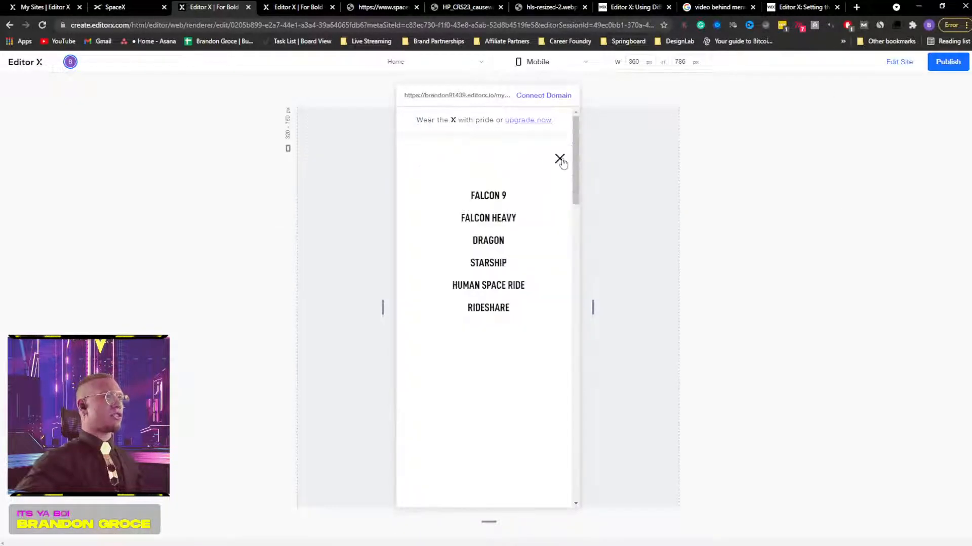
{"action": "left_click", "coordinate": [560, 160]}
{"action": "left_click", "coordinate": [554, 161]}
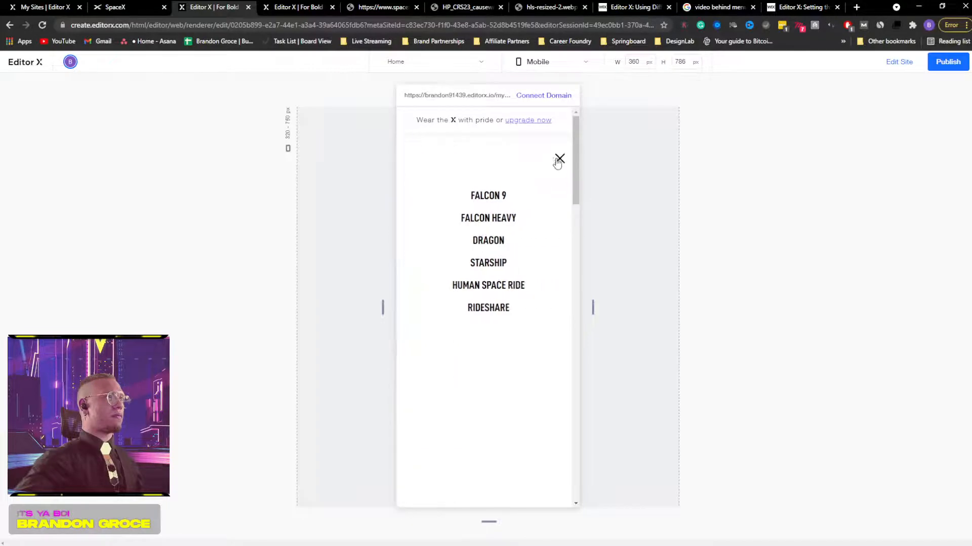
{"action": "left_click", "coordinate": [559, 160]}
{"action": "left_click", "coordinate": [553, 157]}
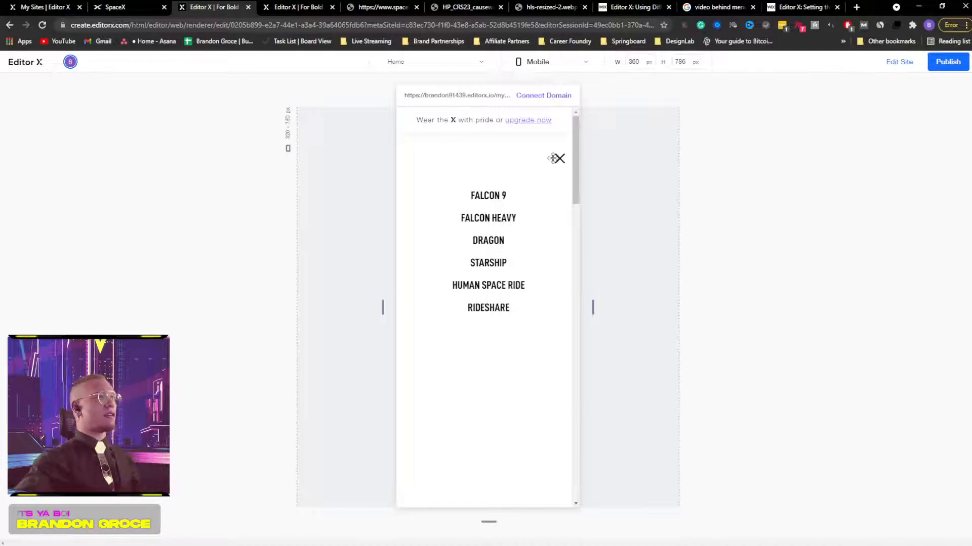
{"action": "left_click", "coordinate": [558, 160]}
Step: Check the header in the preview at iPad size and return to editing the site
{"action": "left_click", "coordinate": [545, 63]}
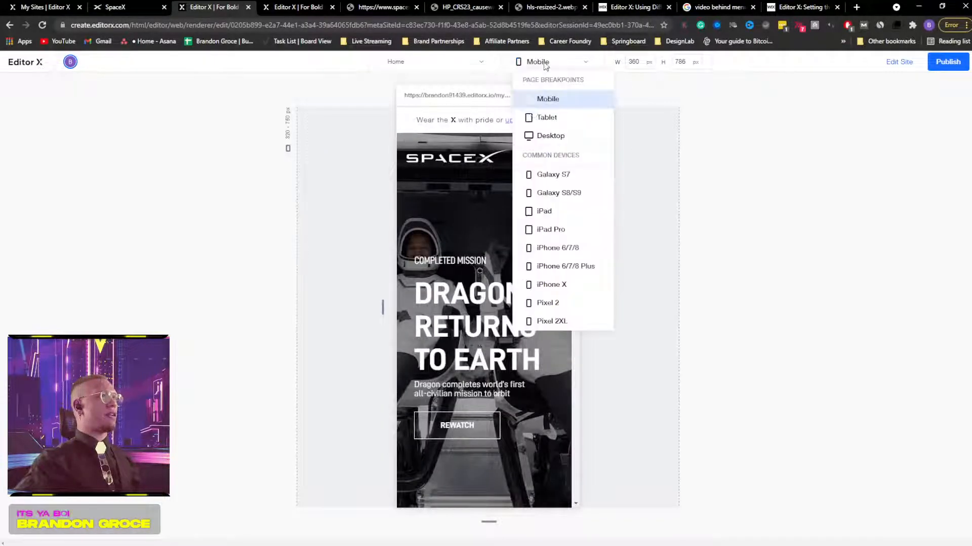
{"action": "left_click", "coordinate": [544, 211]}
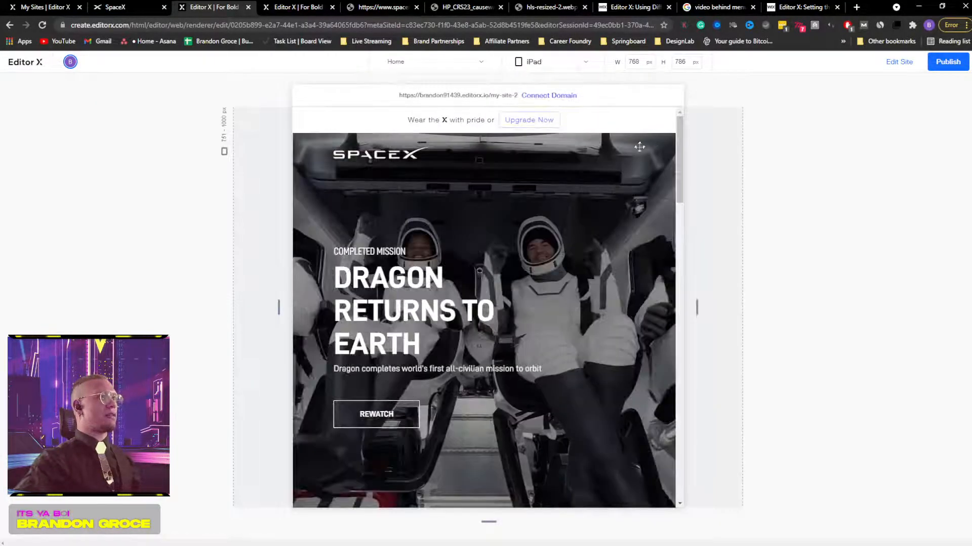
{"action": "left_click", "coordinate": [898, 62]}
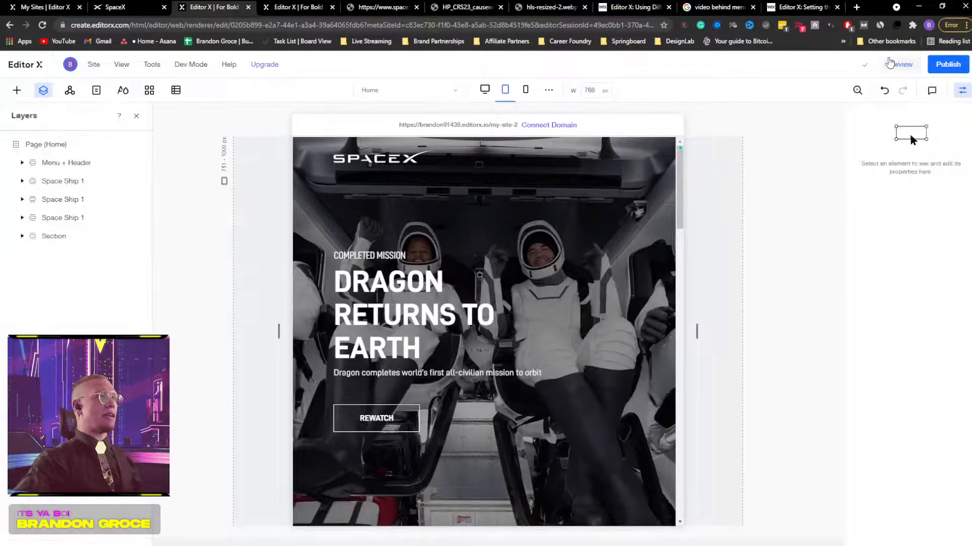
Step: Unhide the hamburger menu in the header container on the tablet breakpoint
{"action": "left_click", "coordinate": [527, 92]}
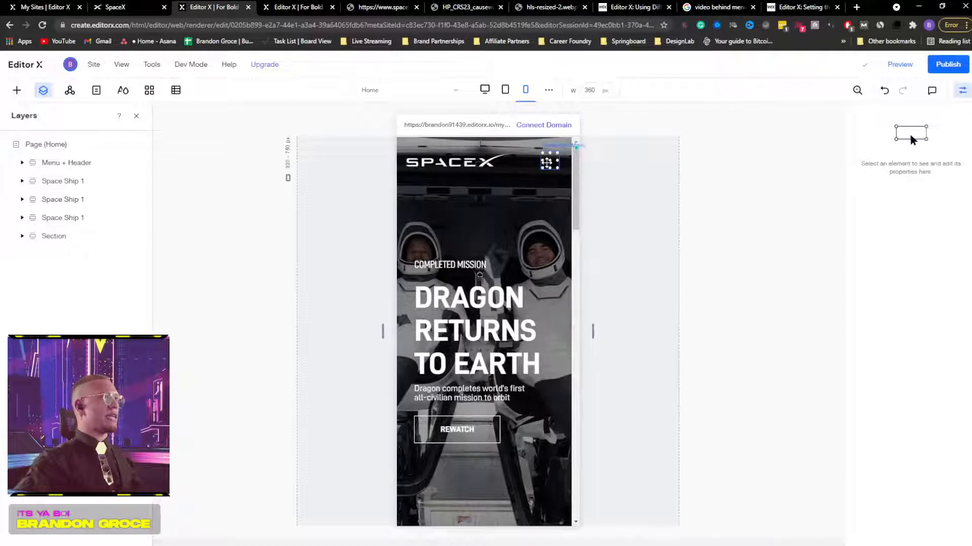
{"action": "left_click", "coordinate": [549, 162]}
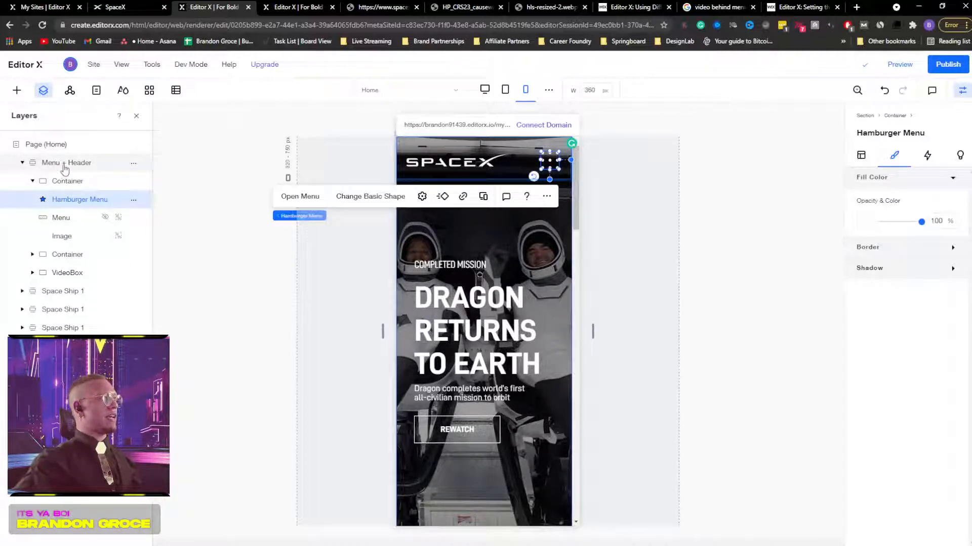
{"action": "left_click", "coordinate": [505, 90]}
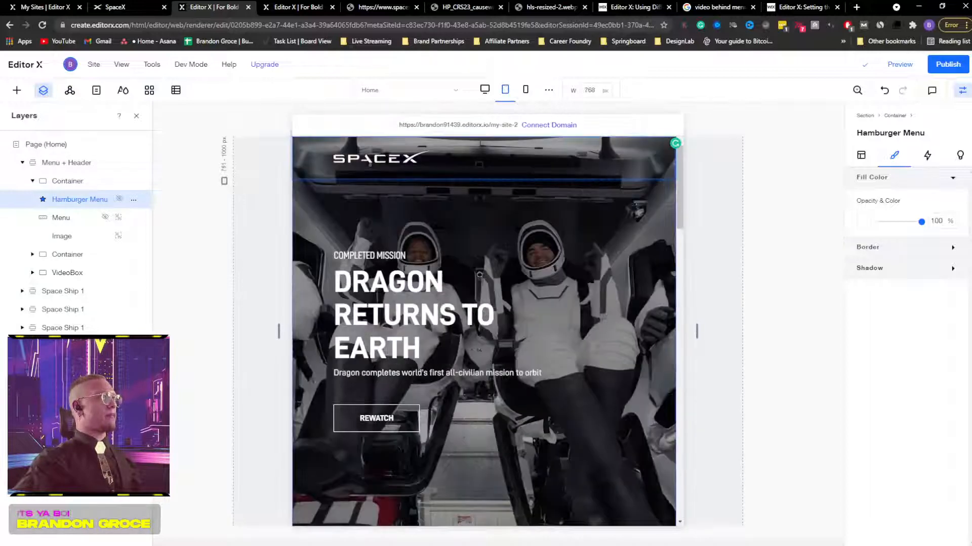
{"action": "left_click", "coordinate": [58, 183]}
{"action": "left_click", "coordinate": [76, 203]}
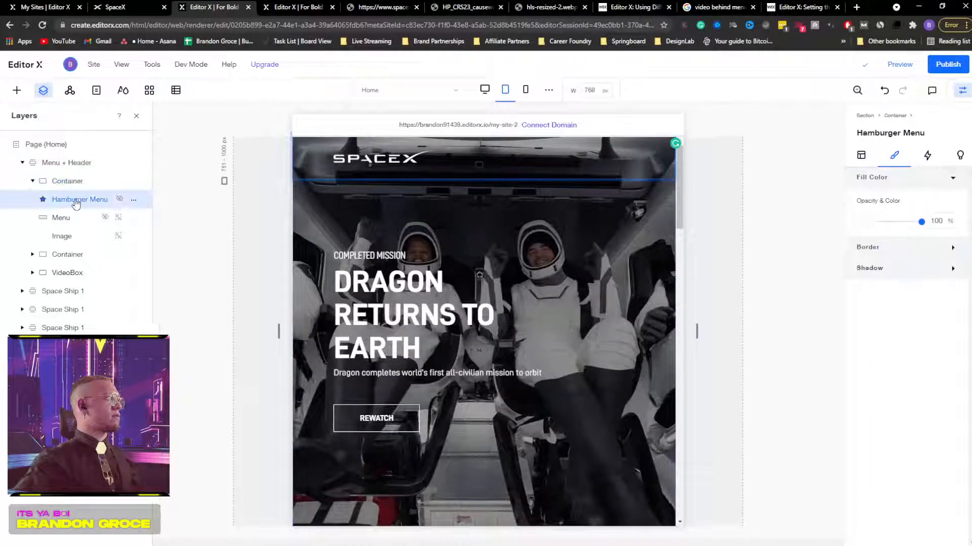
{"action": "left_click", "coordinate": [120, 200]}
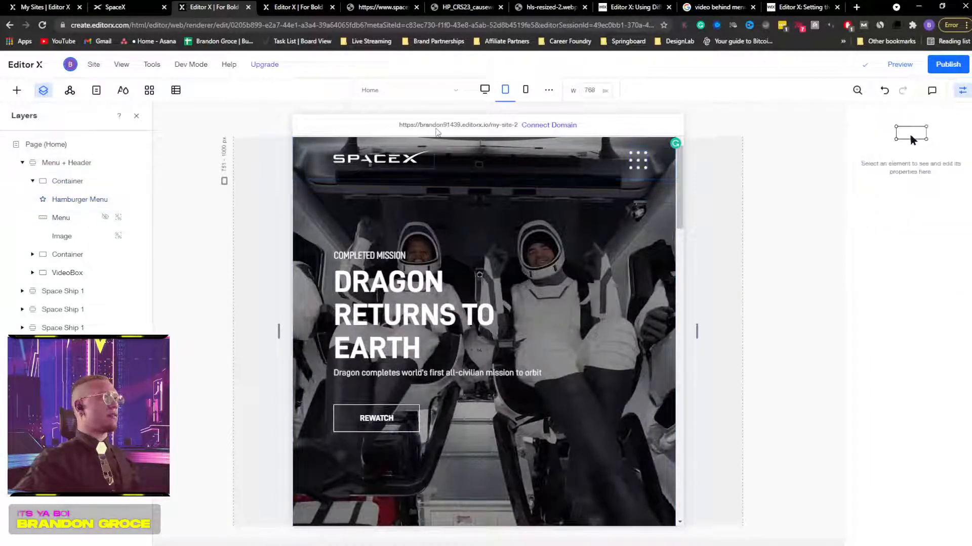
Step: Check the hamburger menu's visibility in the header on the desktop breakpoint
{"action": "left_click", "coordinate": [484, 90]}
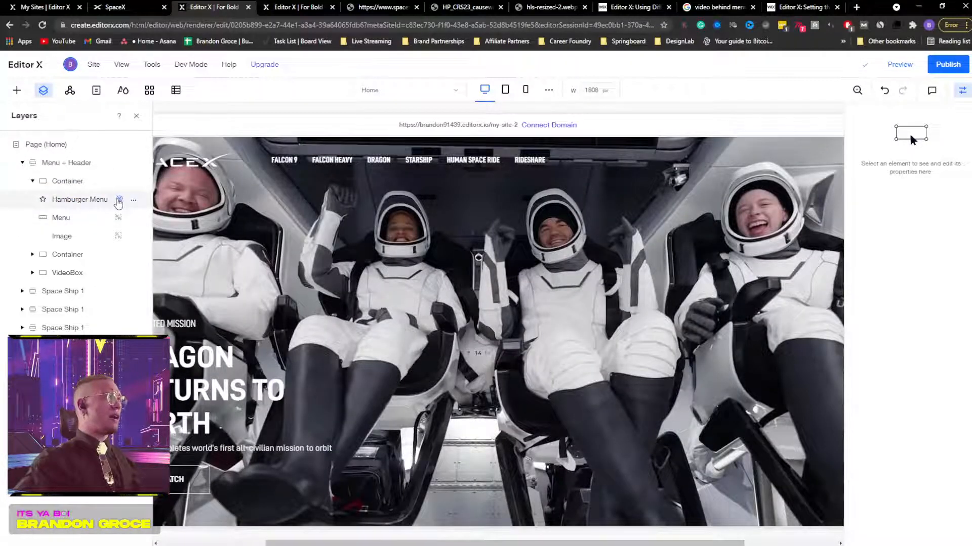
{"action": "left_click", "coordinate": [120, 200]}
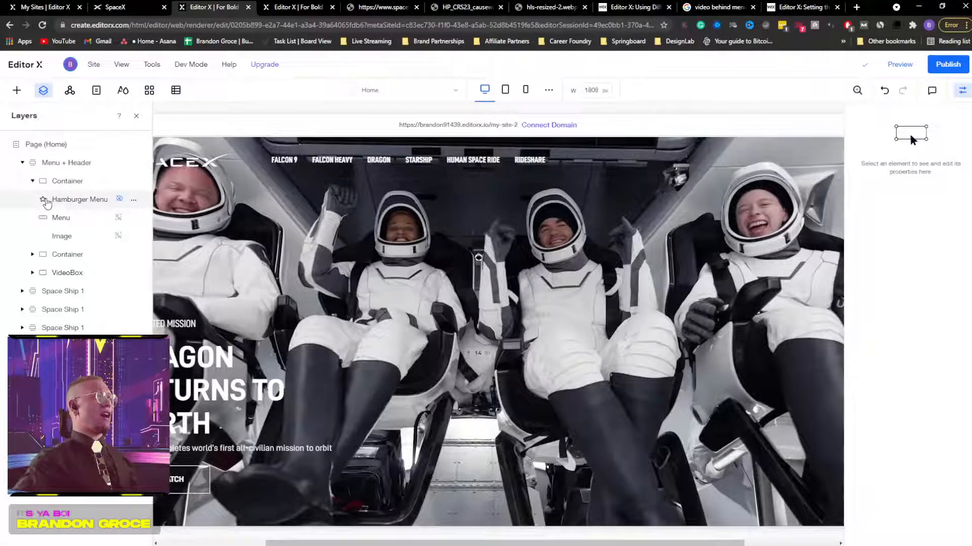
Step: Show the hamburger menu in the header on the desktop breakpoint and set it back to not displayed
{"action": "left_click", "coordinate": [47, 205]}
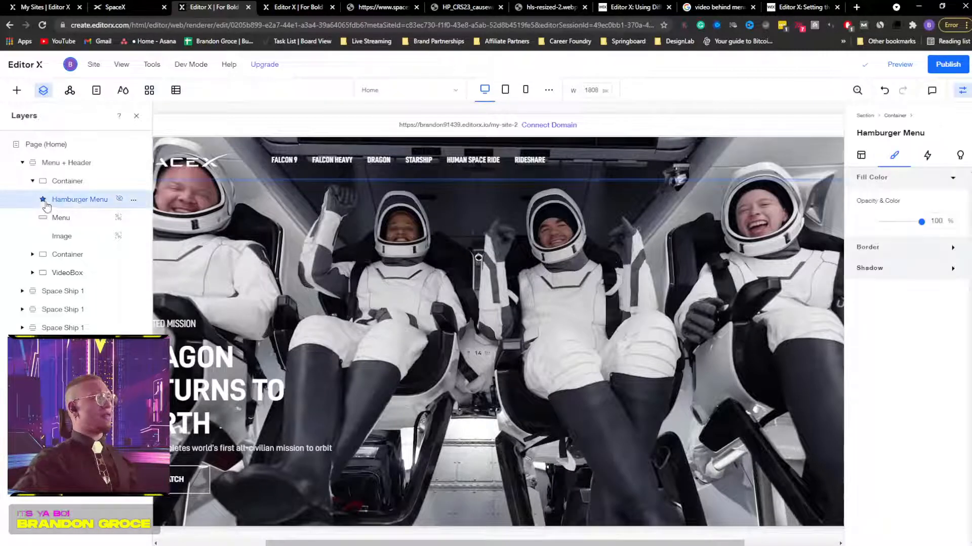
{"action": "left_click", "coordinate": [120, 201]}
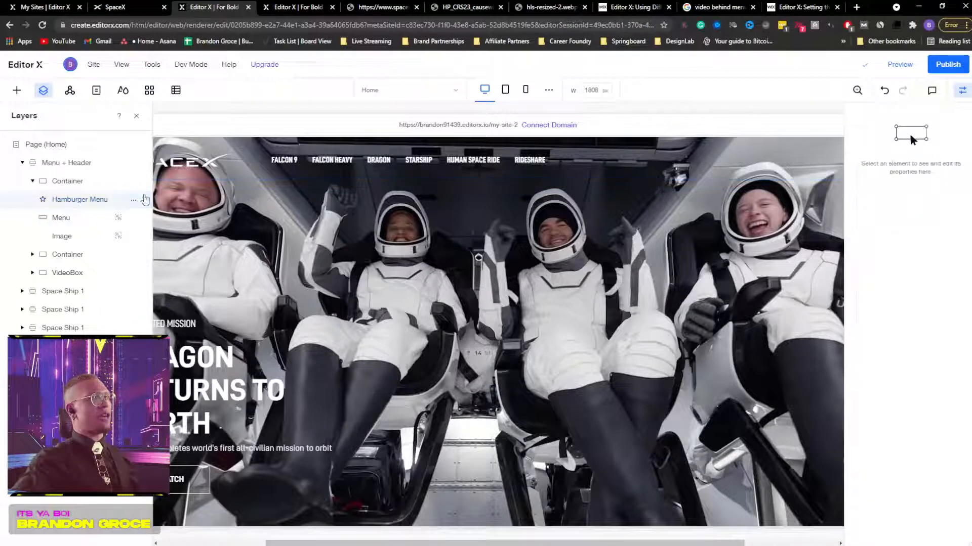
{"action": "left_click", "coordinate": [962, 91]}
{"action": "left_click", "coordinate": [868, 163]}
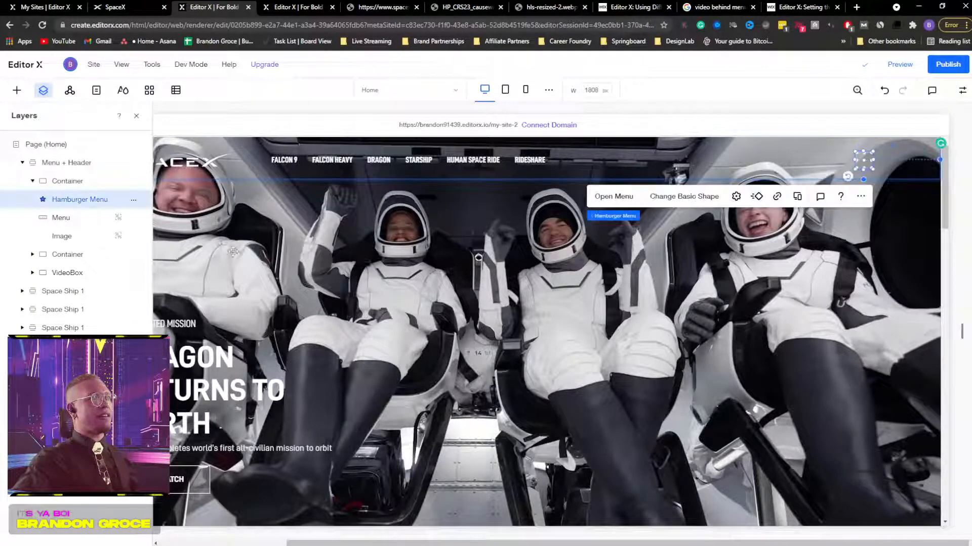
{"action": "right_click", "coordinate": [125, 207]}
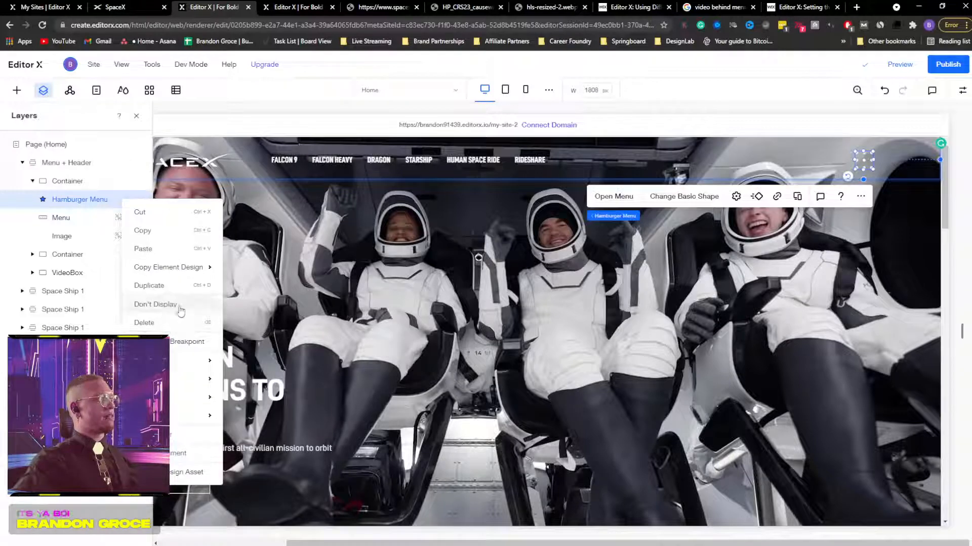
{"action": "left_click", "coordinate": [155, 304]}
Step: Preview the home page at desktop size and look over its header and sections
{"action": "left_click", "coordinate": [899, 64]}
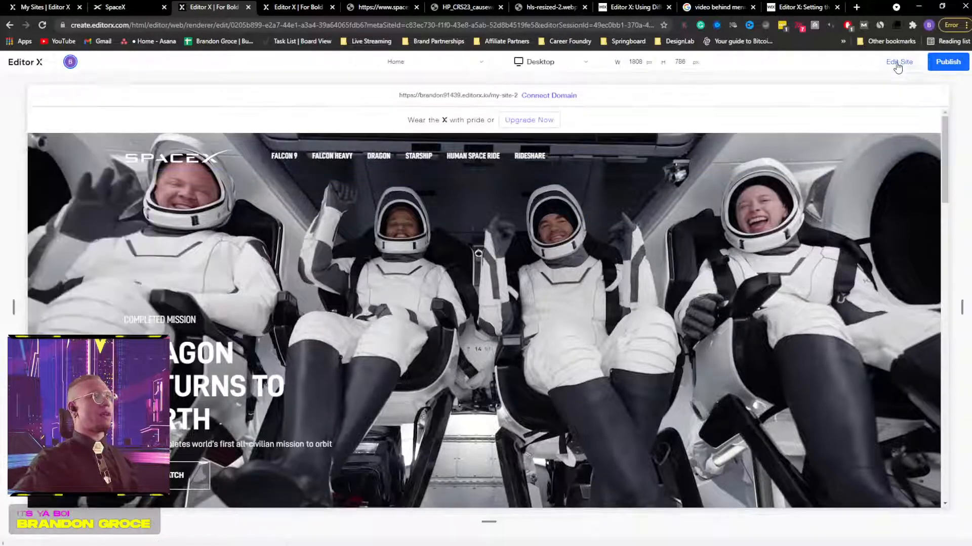
{"action": "scroll", "coordinate": [499, 297], "scroll_direction": "down", "scroll_amount": 10}
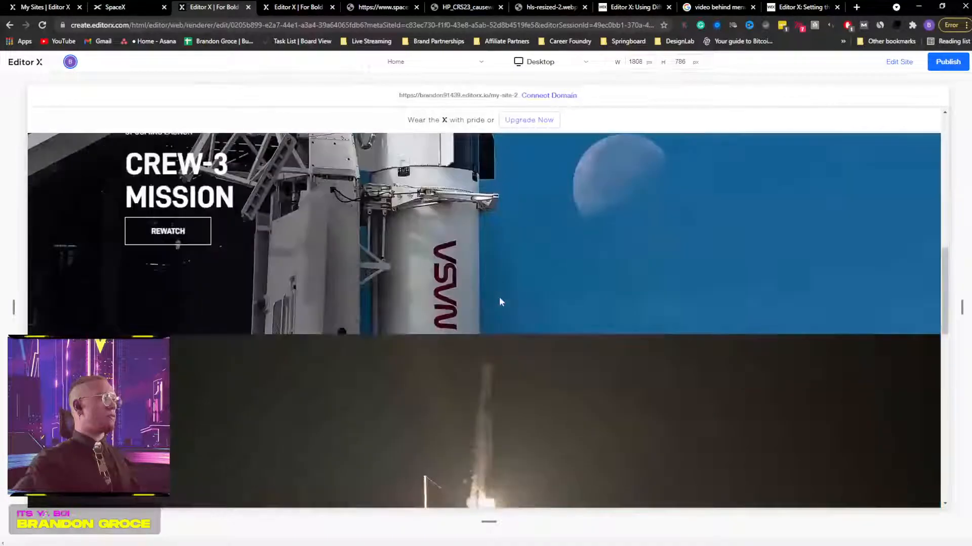
{"action": "scroll", "coordinate": [503, 286], "scroll_direction": "up", "scroll_amount": 10}
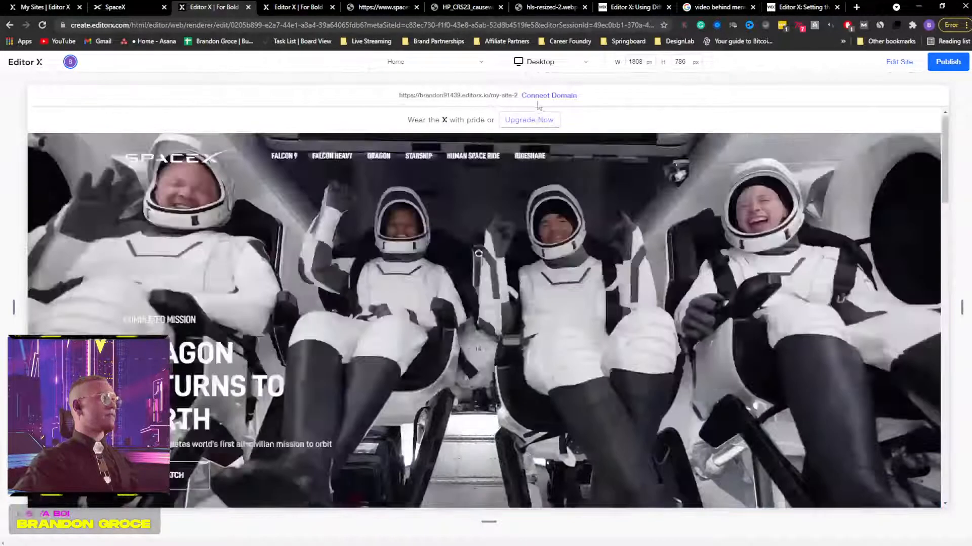
Step: Examine the header and hero section in the preview at iPad size and return to editing the site
{"action": "left_click", "coordinate": [545, 61]}
{"action": "left_click", "coordinate": [524, 206]}
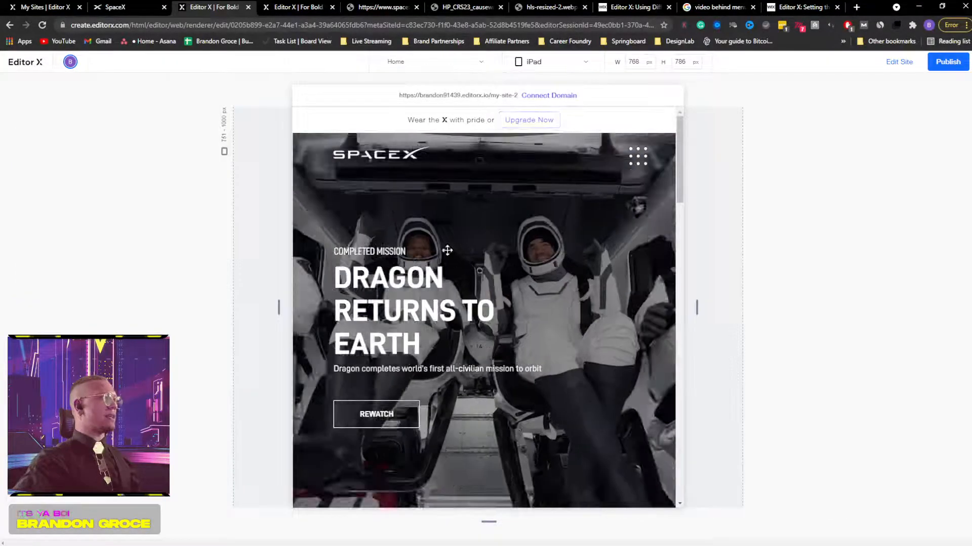
{"action": "scroll", "coordinate": [522, 202], "scroll_direction": "down", "scroll_amount": 1}
{"action": "scroll", "coordinate": [514, 180], "scroll_direction": "up", "scroll_amount": 2}
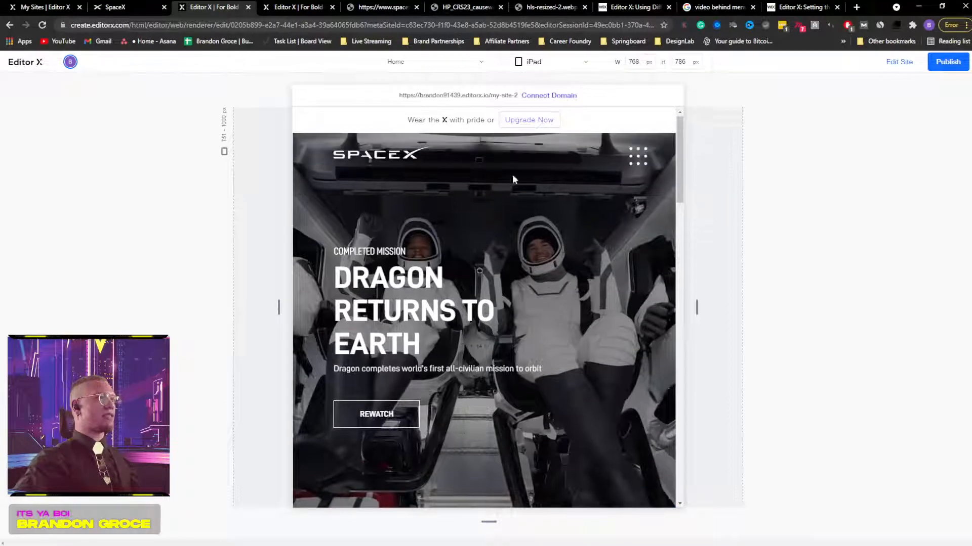
{"action": "scroll", "coordinate": [581, 282], "scroll_direction": "down", "scroll_amount": 3}
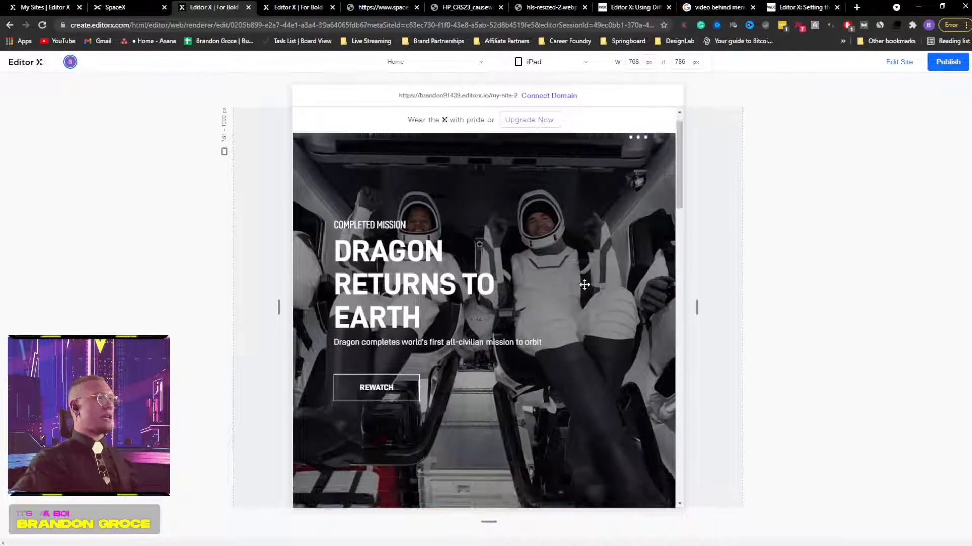
{"action": "scroll", "coordinate": [590, 275], "scroll_direction": "up", "scroll_amount": 4}
{"action": "scroll", "coordinate": [593, 275], "scroll_direction": "down", "scroll_amount": 6}
{"action": "scroll", "coordinate": [593, 274], "scroll_direction": "up", "scroll_amount": 3}
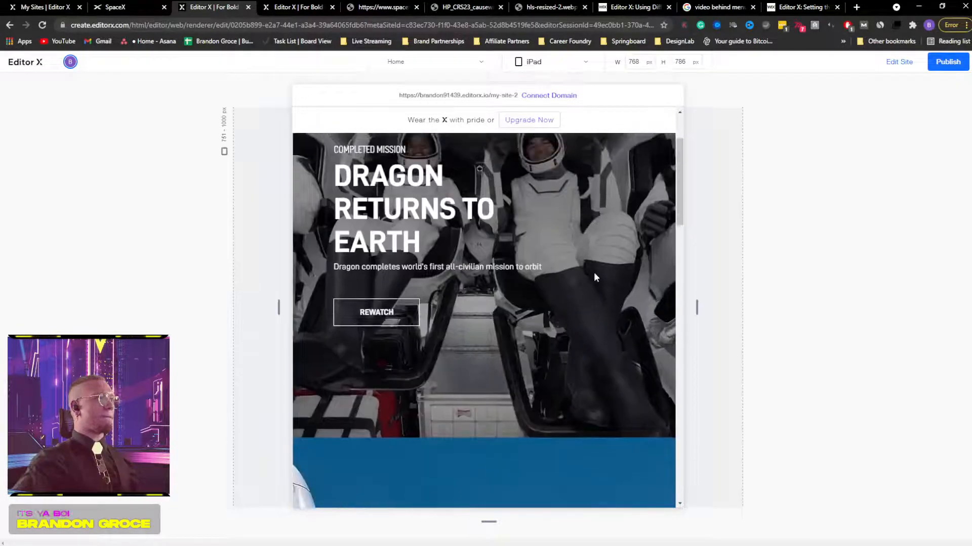
{"action": "scroll", "coordinate": [595, 275], "scroll_direction": "down", "scroll_amount": 6}
{"action": "scroll", "coordinate": [505, 303], "scroll_direction": "up", "scroll_amount": 5}
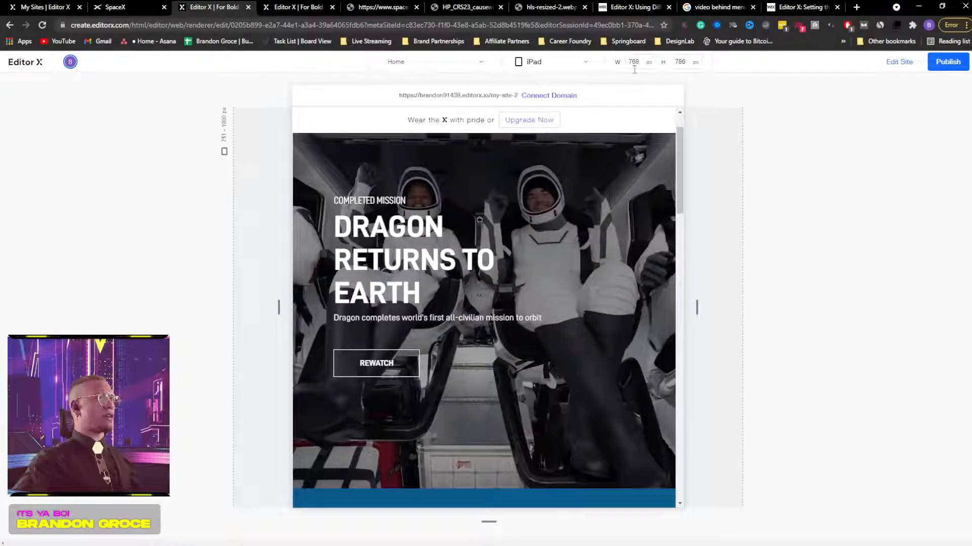
{"action": "left_click", "coordinate": [906, 66]}
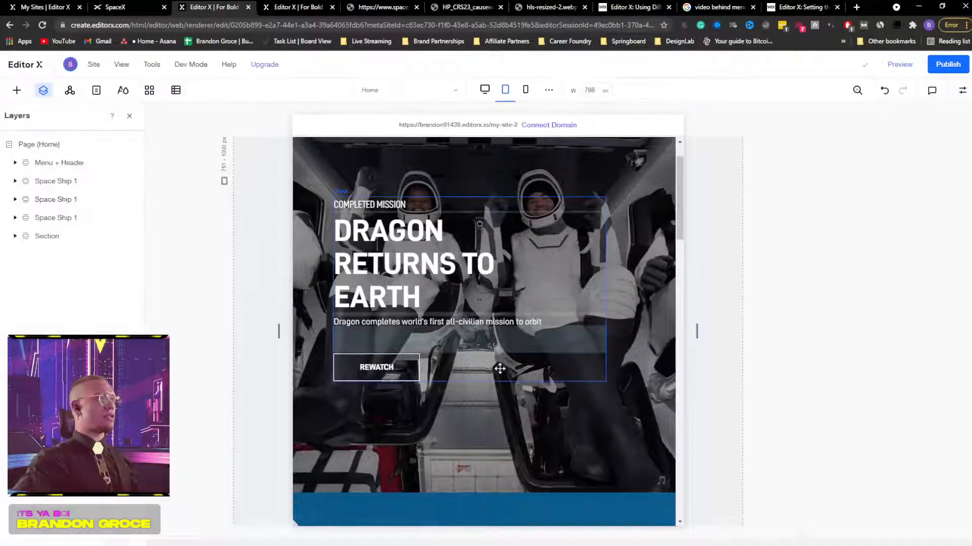
Step: Narrow the "Dragon completes world's first all-civilian mission to orbit" text on the tablet breakpoint so it wraps onto two lines
{"action": "left_click", "coordinate": [508, 322]}
{"action": "left_click_drag", "start_coordinate": [604, 322], "coordinate": [449, 329]}
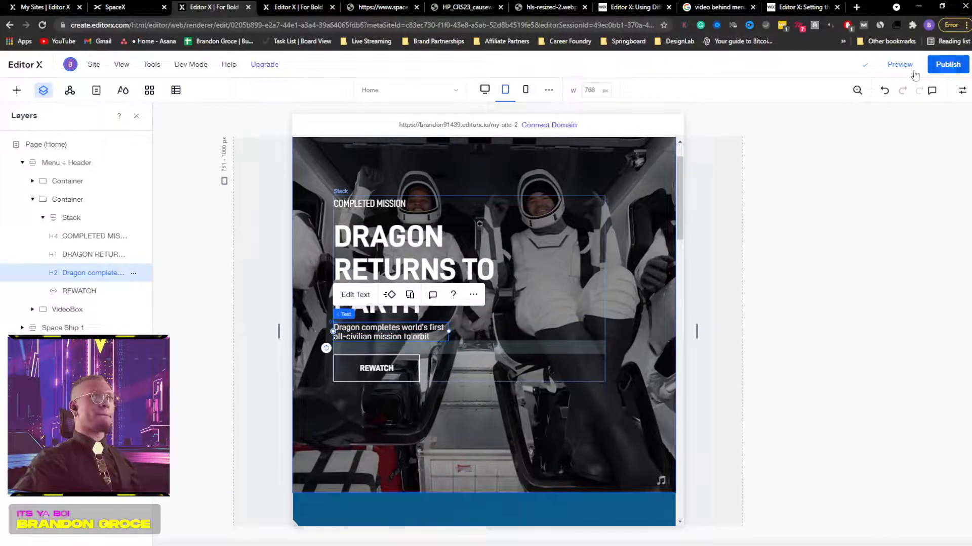
{"action": "scroll", "coordinate": [582, 310], "scroll_direction": "down", "scroll_amount": 10}
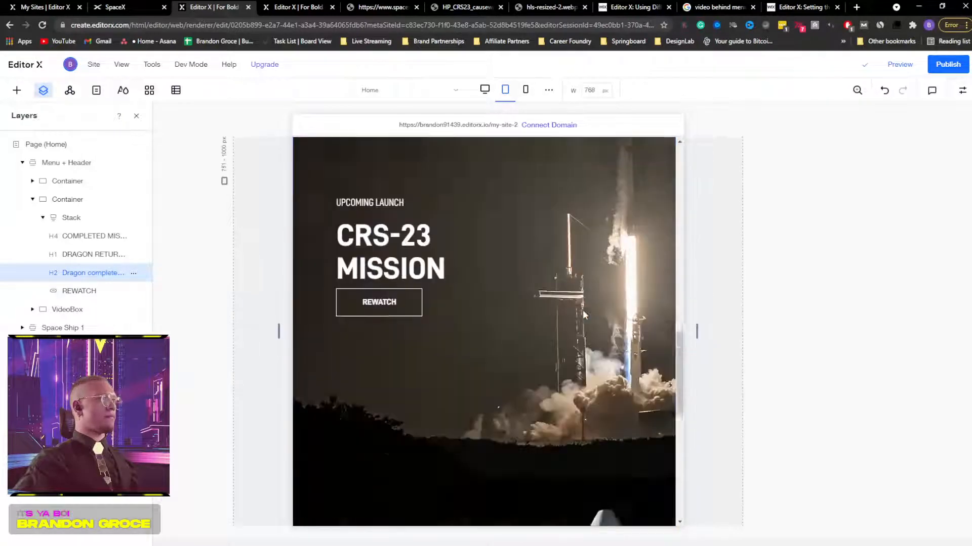
{"action": "scroll", "coordinate": [582, 304], "scroll_direction": "up", "scroll_amount": 10}
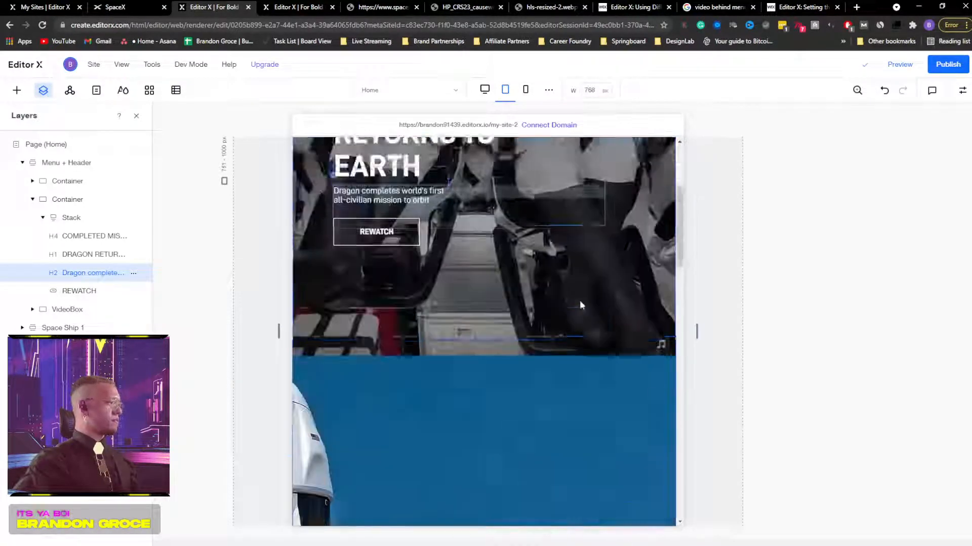
Step: Preview the mobile page, test opening and closing the hamburger menu, and return to editing
{"action": "left_click", "coordinate": [526, 90]}
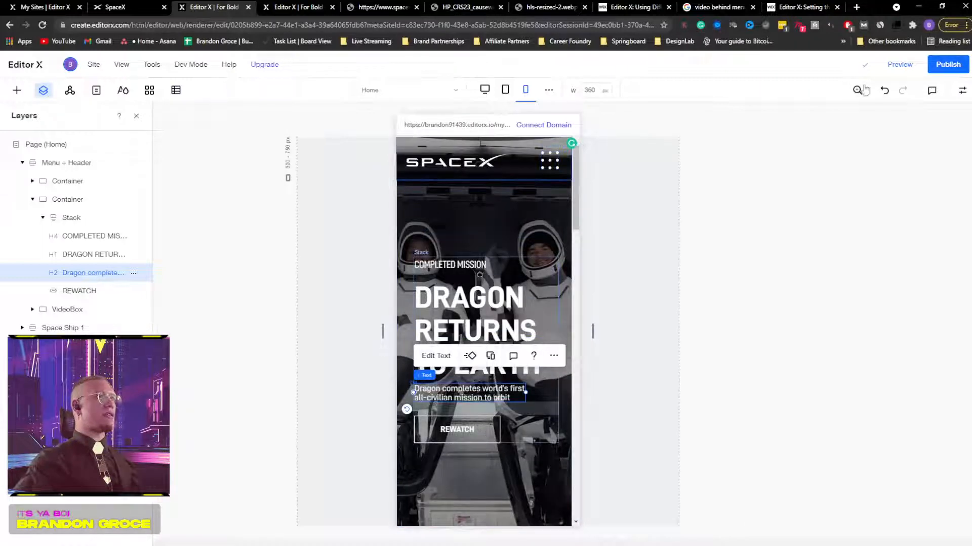
{"action": "left_click", "coordinate": [906, 65]}
{"action": "left_click", "coordinate": [552, 155]}
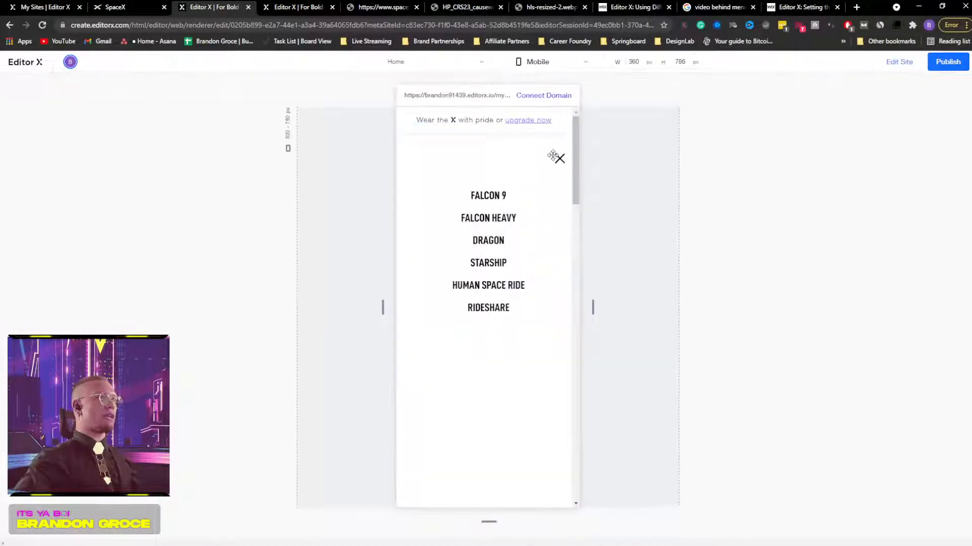
{"action": "left_click", "coordinate": [560, 160]}
{"action": "left_click", "coordinate": [559, 161]}
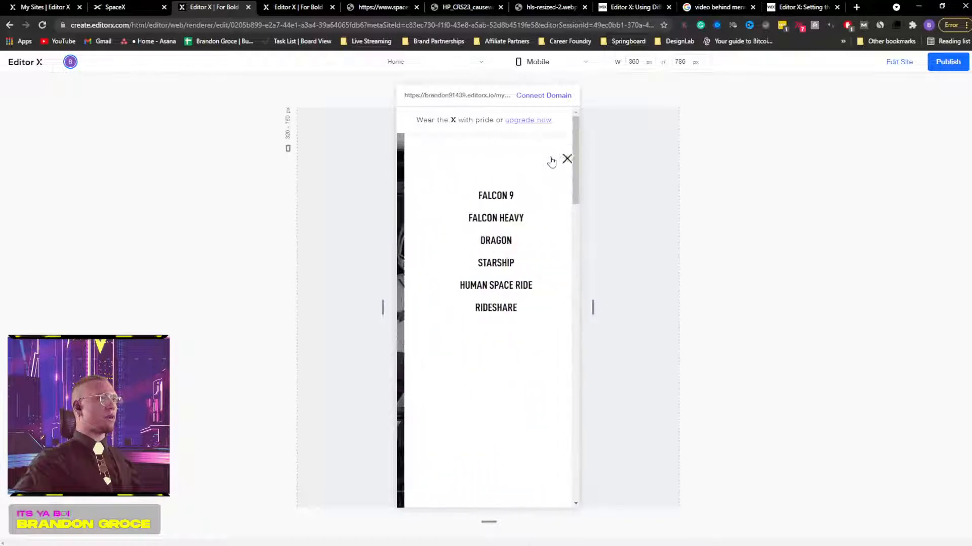
{"action": "left_click", "coordinate": [560, 160]}
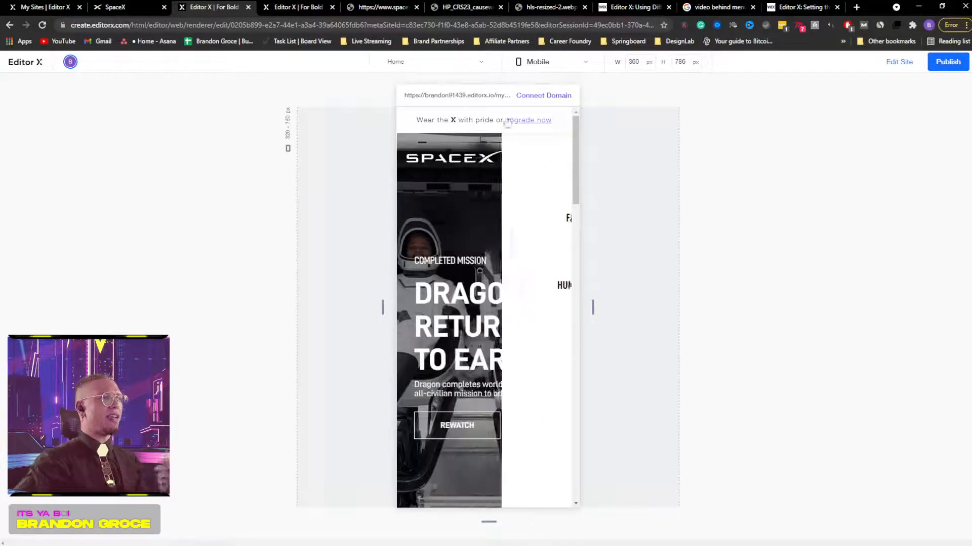
{"action": "left_click", "coordinate": [898, 62]}
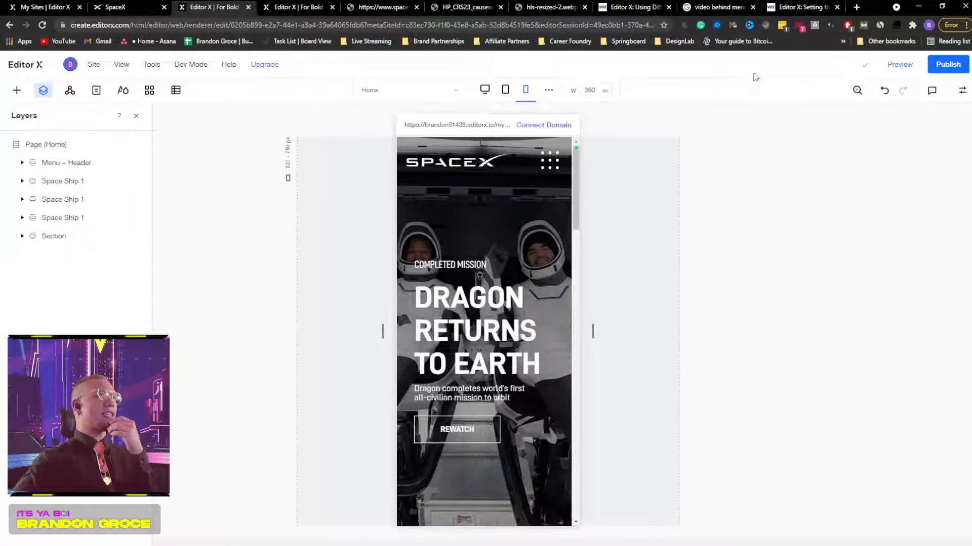
Step: Close the layers list and compare the header's menu on the mobile, tablet and desktop breakpoints
{"action": "left_click", "coordinate": [485, 90]}
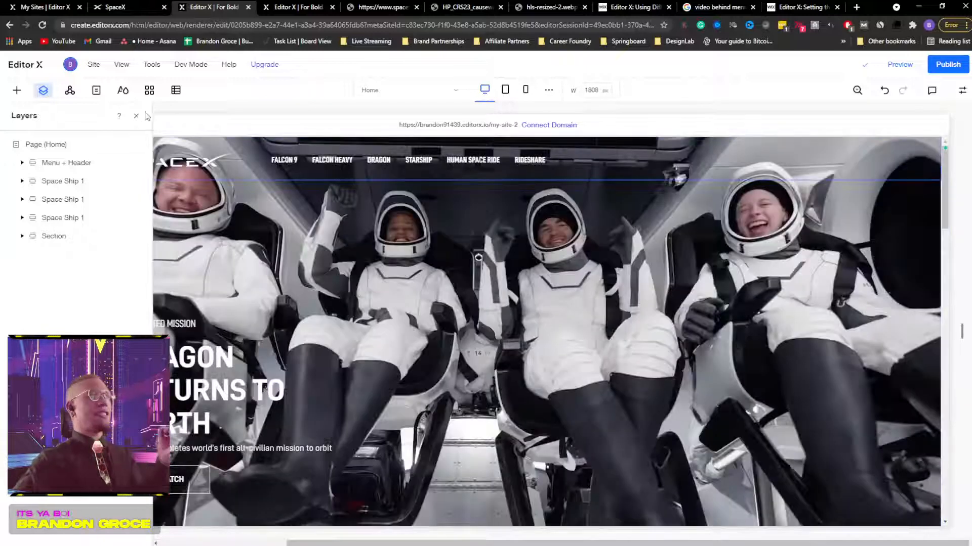
{"action": "left_click", "coordinate": [136, 117]}
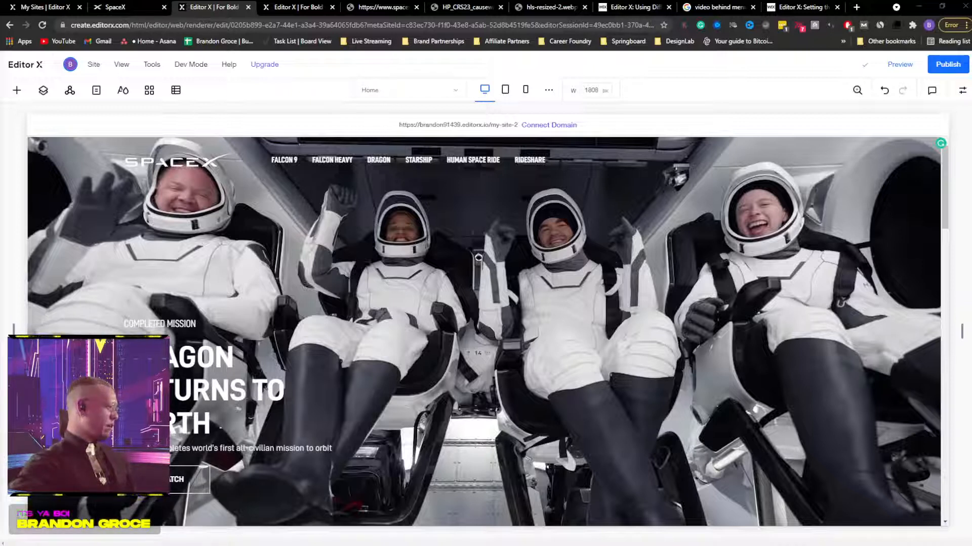
{"action": "left_click", "coordinate": [525, 91]}
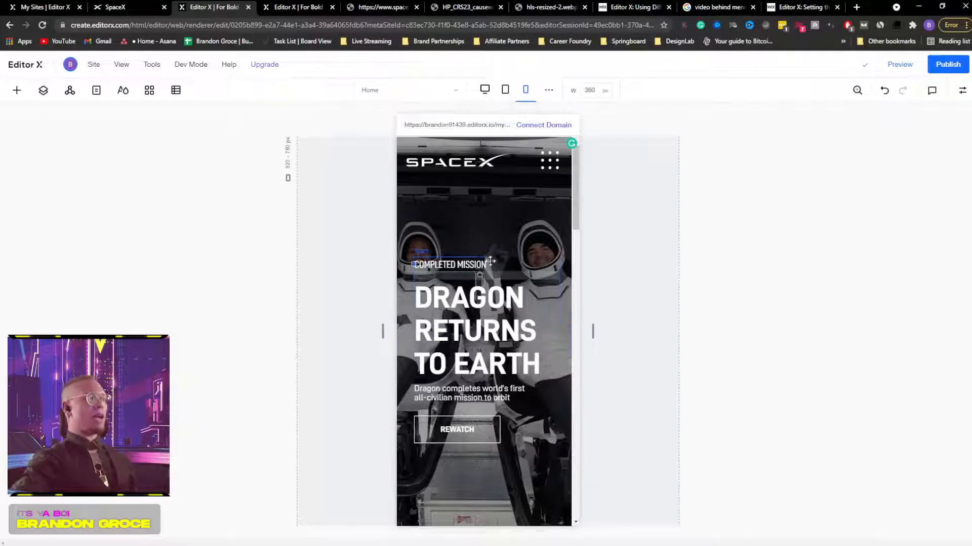
{"action": "left_click", "coordinate": [548, 159]}
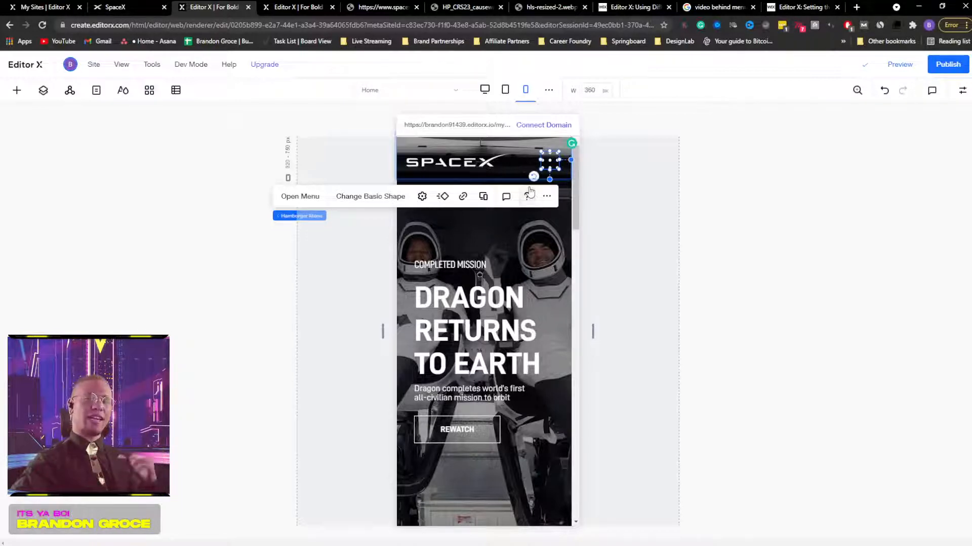
{"action": "left_click", "coordinate": [505, 89]}
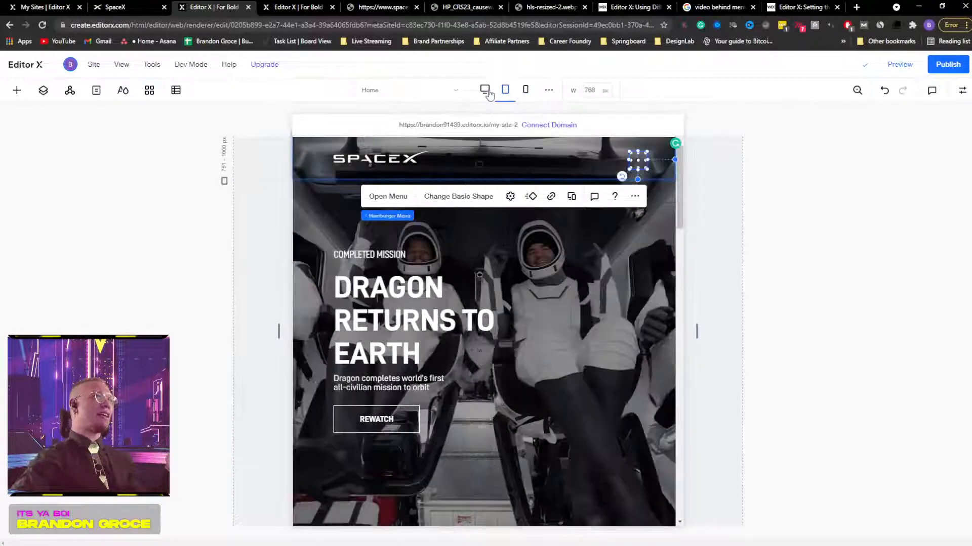
{"action": "left_click", "coordinate": [485, 90]}
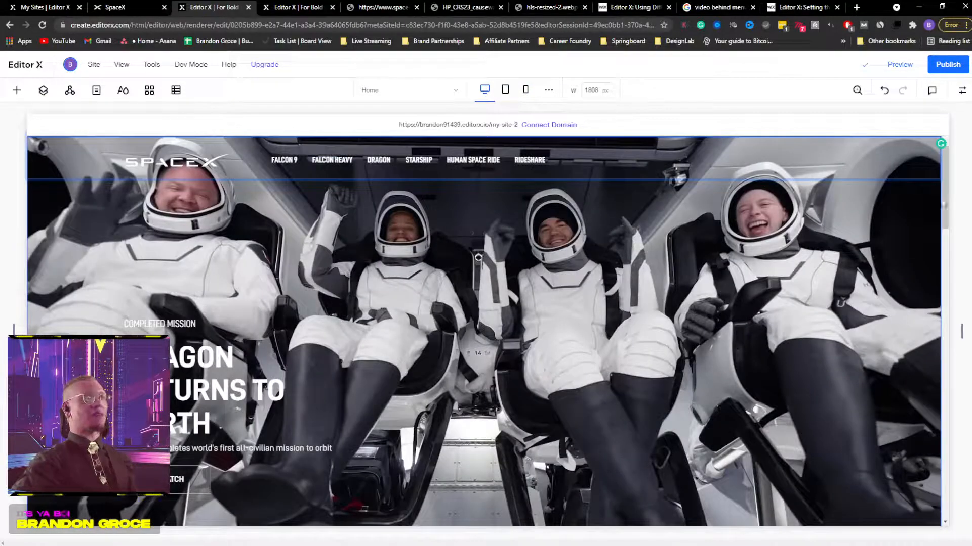
{"action": "scroll", "coordinate": [374, 340], "scroll_direction": "down", "scroll_amount": 2}
{"action": "scroll", "coordinate": [351, 336], "scroll_direction": "up", "scroll_amount": 2}
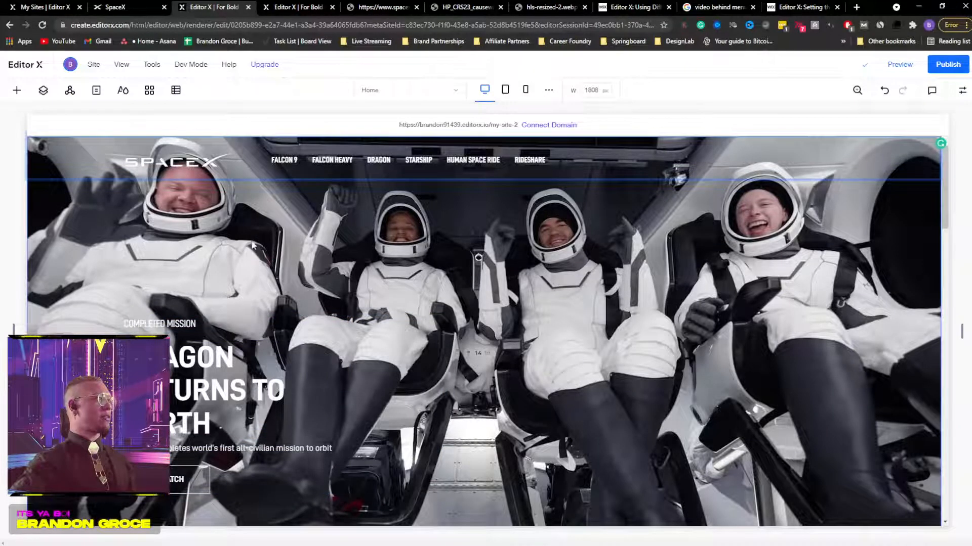
Step: Apply the Reveal animation to the COMPLETED MISSION text on the desktop breakpoint, open its animation settings and play it
{"action": "left_click", "coordinate": [167, 323]}
{"action": "scroll", "coordinate": [144, 263], "scroll_direction": "down", "scroll_amount": 1}
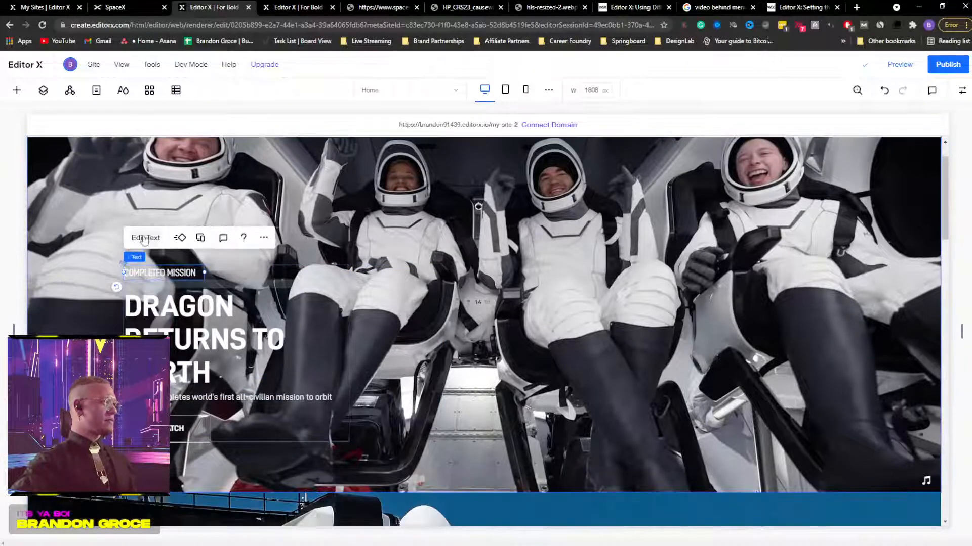
{"action": "left_click", "coordinate": [180, 237]}
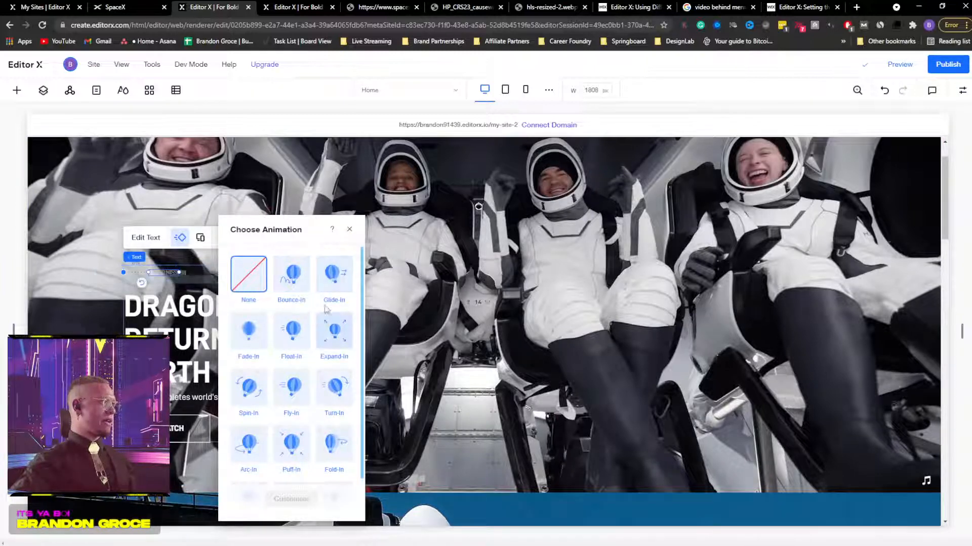
{"action": "scroll", "coordinate": [293, 419], "scroll_direction": "down", "scroll_amount": 1}
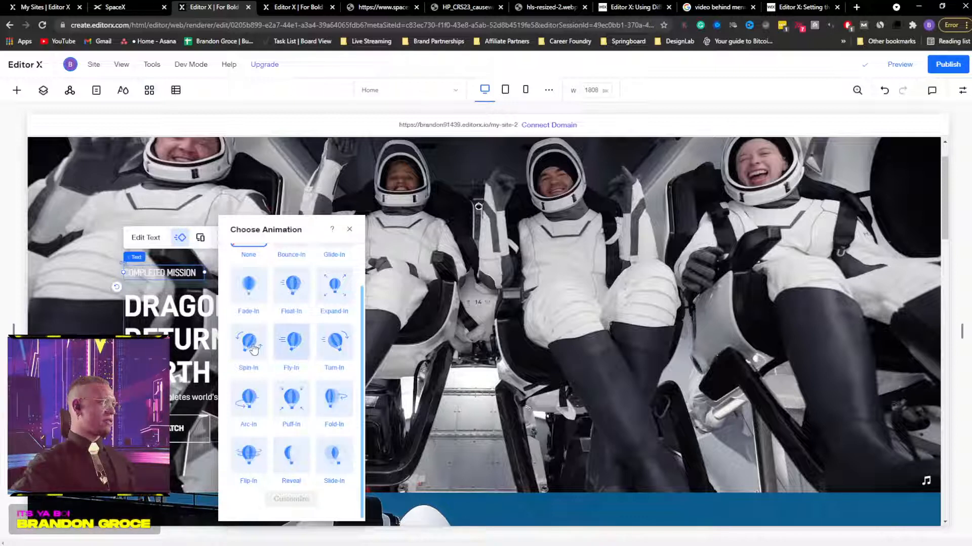
{"action": "scroll", "coordinate": [250, 341], "scroll_direction": "up", "scroll_amount": 1}
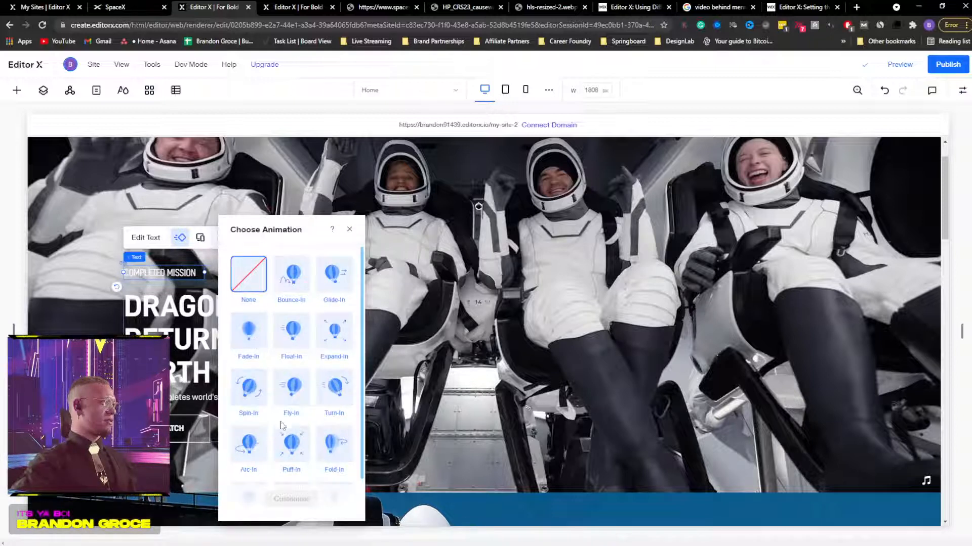
{"action": "scroll", "coordinate": [255, 341], "scroll_direction": "down", "scroll_amount": 1}
{"action": "left_click", "coordinate": [293, 461]}
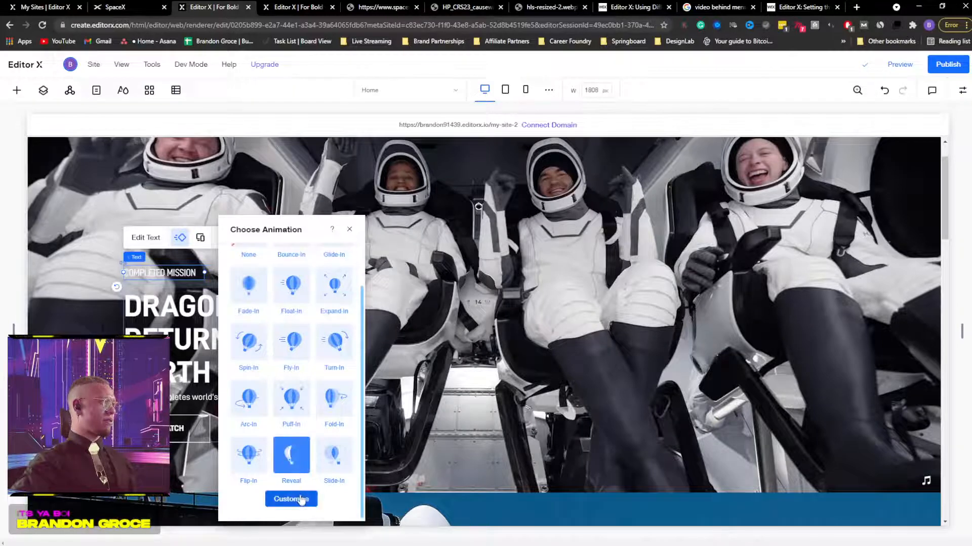
{"action": "left_click", "coordinate": [299, 499]}
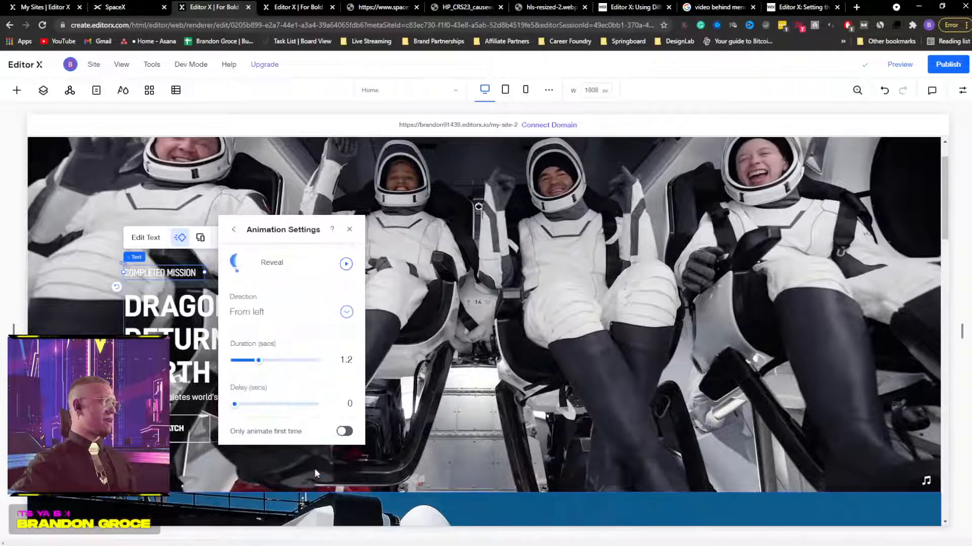
{"action": "left_click", "coordinate": [346, 264]}
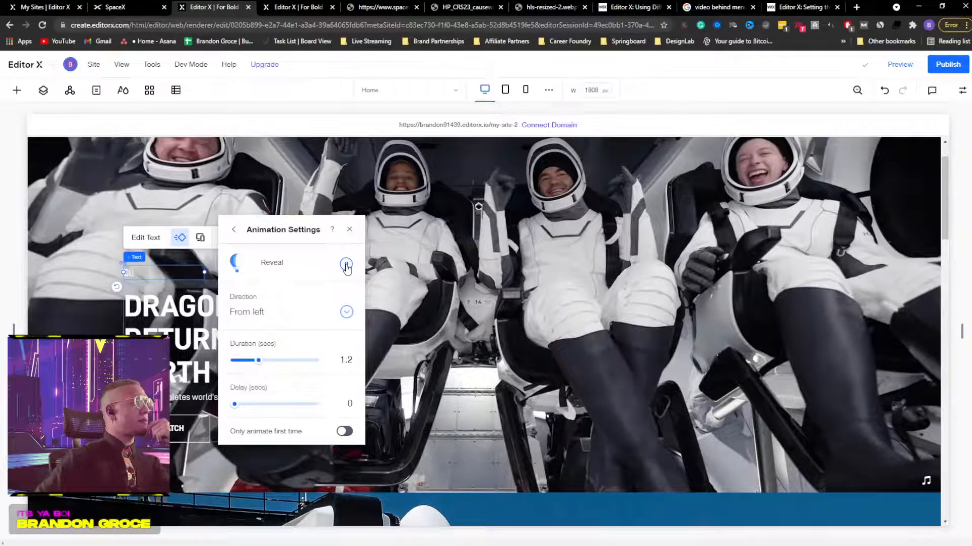
Step: Try the From bottom direction for the COMPLETED MISSION text's Reveal animation and play it
{"action": "left_click", "coordinate": [349, 317]}
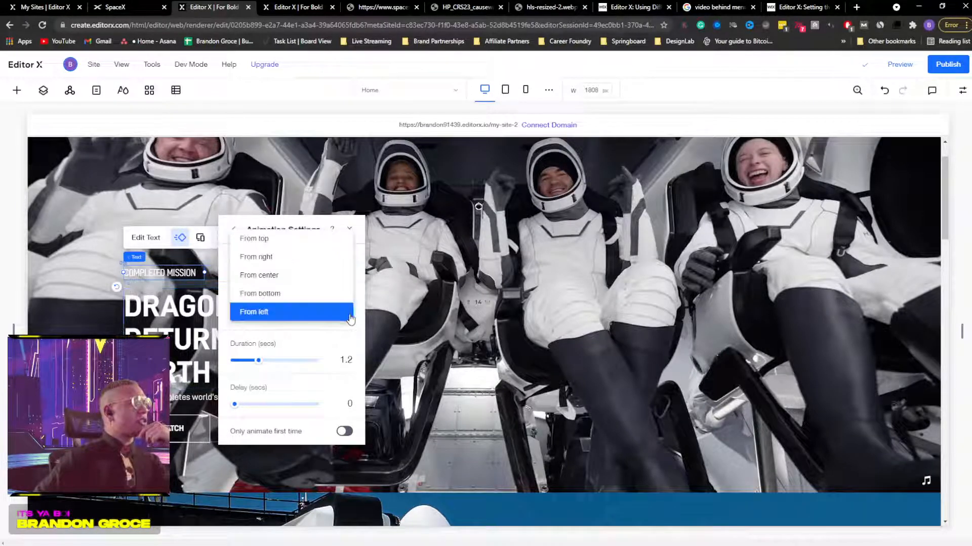
{"action": "left_click", "coordinate": [282, 298]}
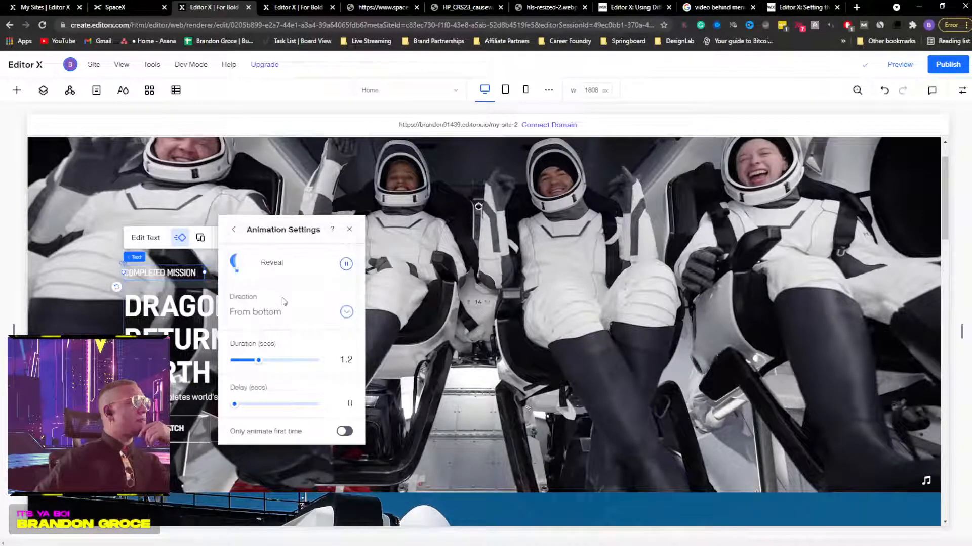
{"action": "left_click", "coordinate": [347, 265]}
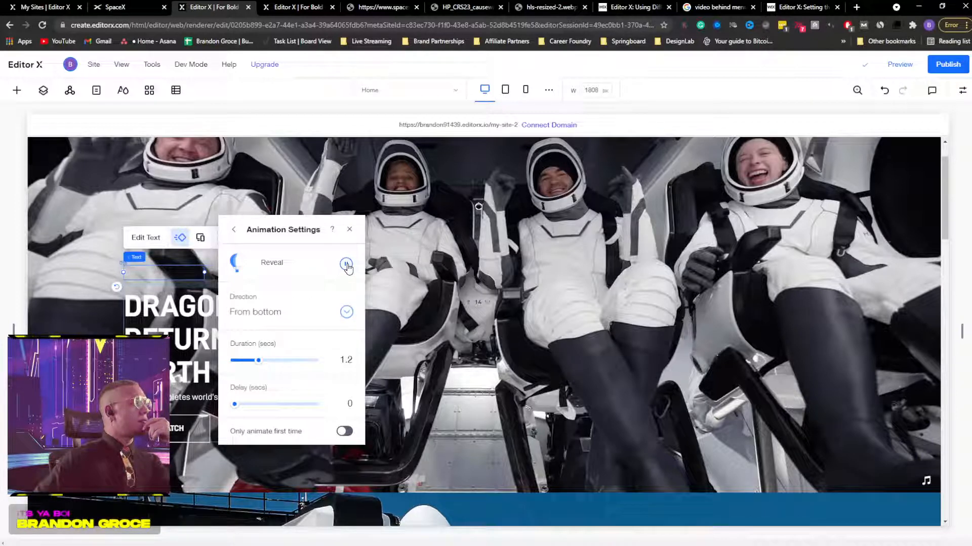
Step: Set the COMPLETED MISSION text's Reveal direction to From left, play it, and make it animate only the first time
{"action": "left_click", "coordinate": [346, 312]}
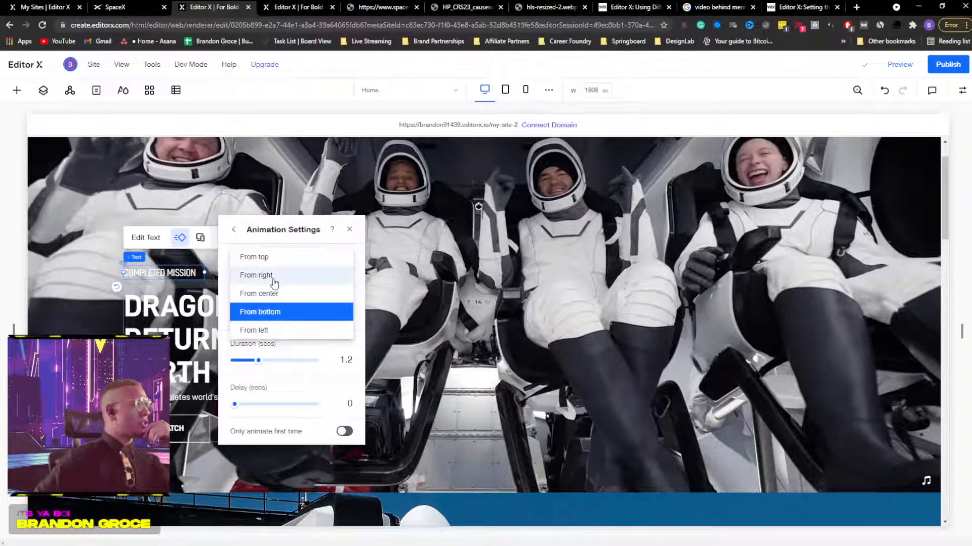
{"action": "left_click", "coordinate": [263, 330]}
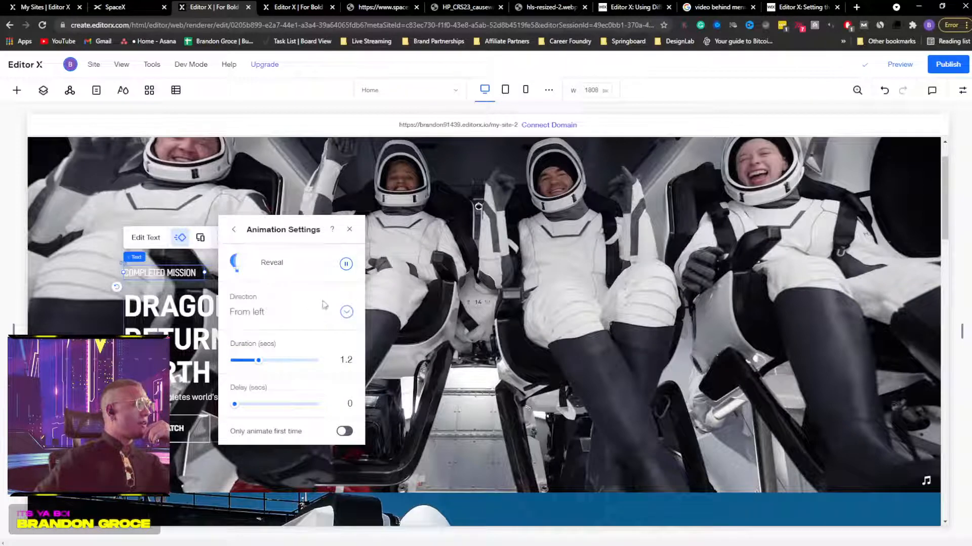
{"action": "left_click", "coordinate": [347, 266]}
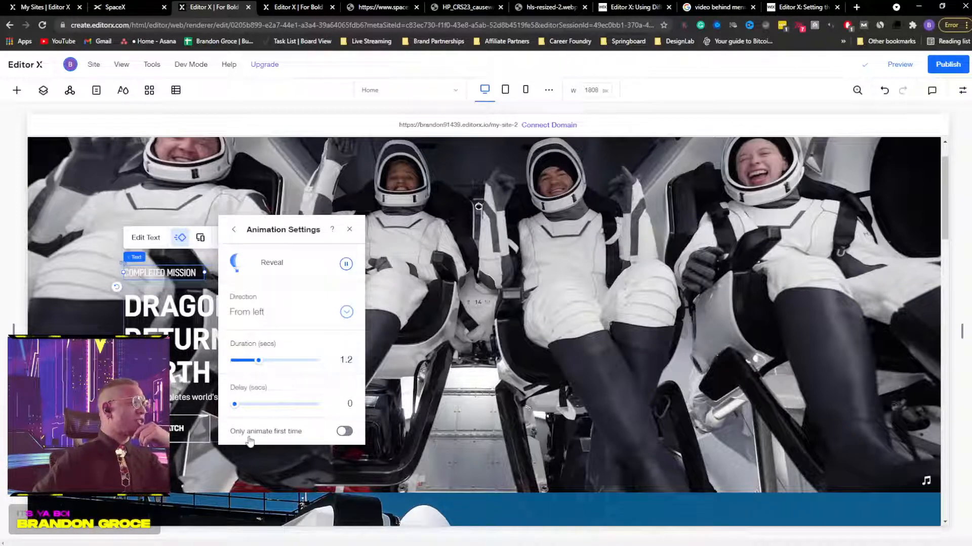
{"action": "left_click", "coordinate": [344, 432]}
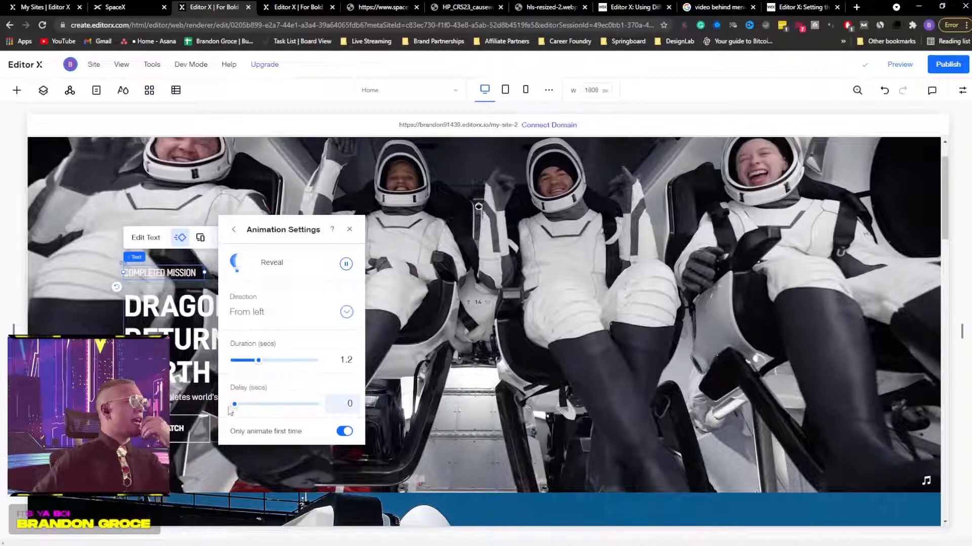
Step: Apply the Reveal animation to the DRAGON RETURNS TO EARTH heading with a 0.4-second delay, animating only the first time
{"action": "left_click", "coordinate": [164, 318]}
{"action": "left_click", "coordinate": [180, 260]}
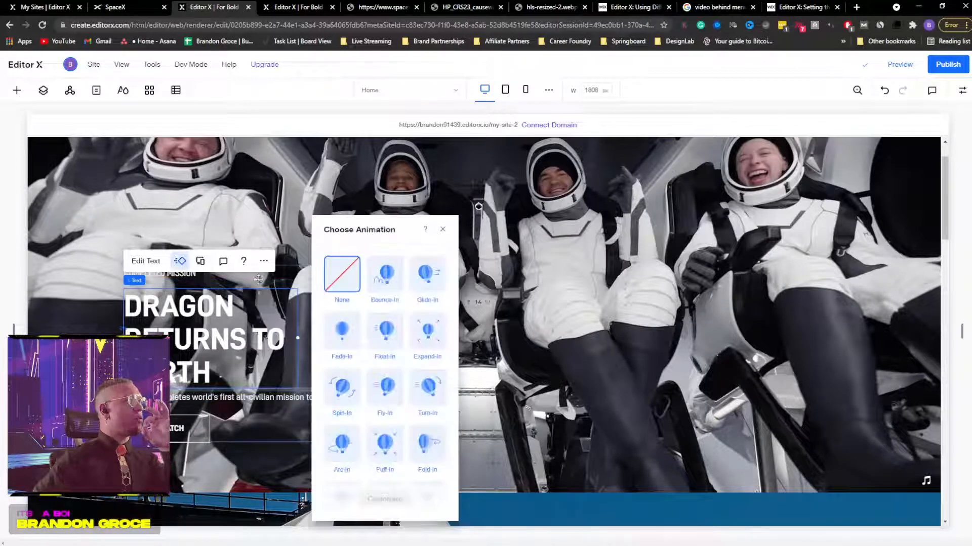
{"action": "scroll", "coordinate": [403, 389], "scroll_direction": "down", "scroll_amount": 1}
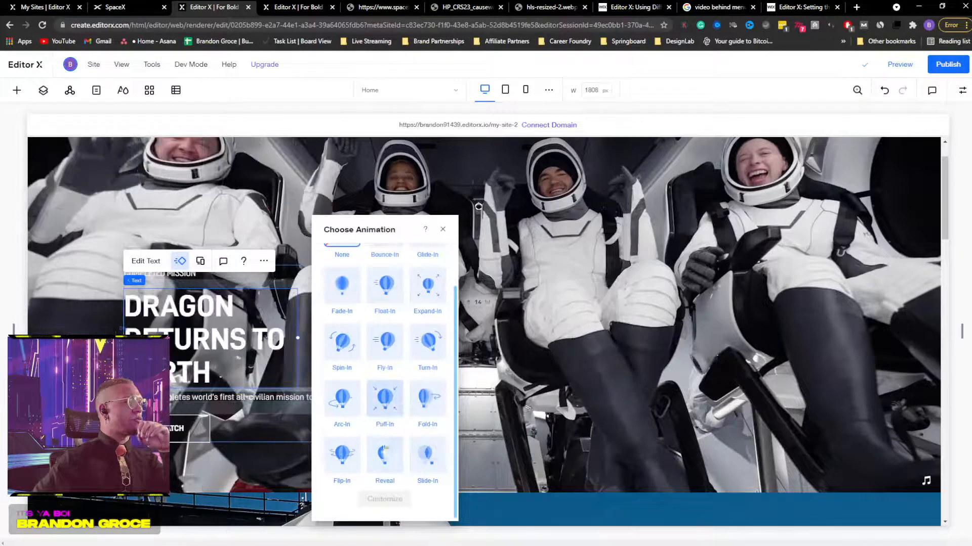
{"action": "left_click", "coordinate": [382, 458]}
{"action": "left_click", "coordinate": [385, 499]}
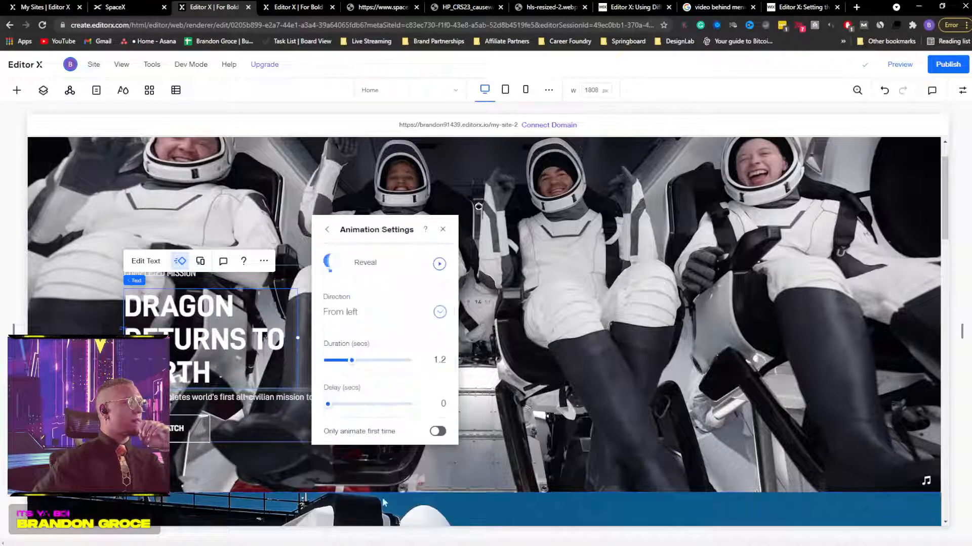
{"action": "left_click_drag", "start_coordinate": [329, 407], "coordinate": [331, 407]}
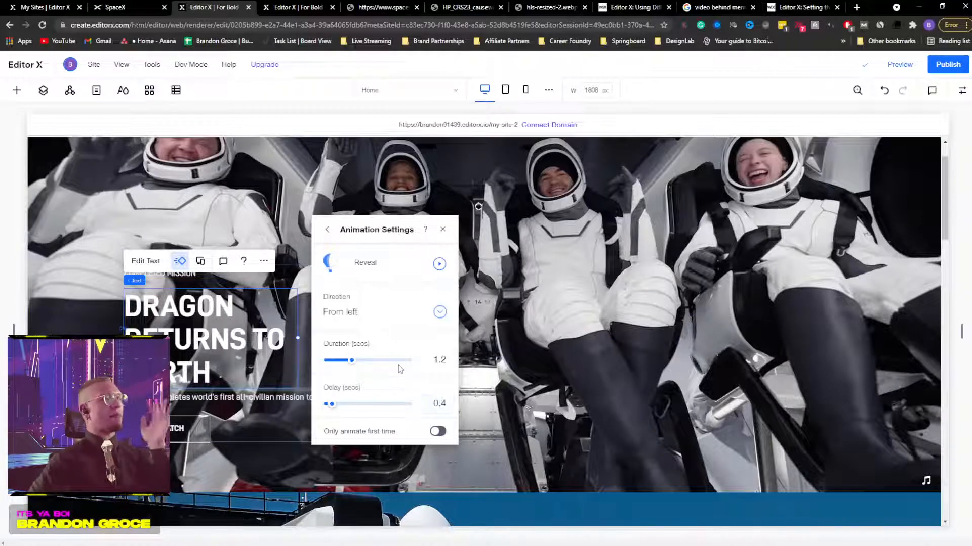
{"action": "left_click", "coordinate": [326, 229]}
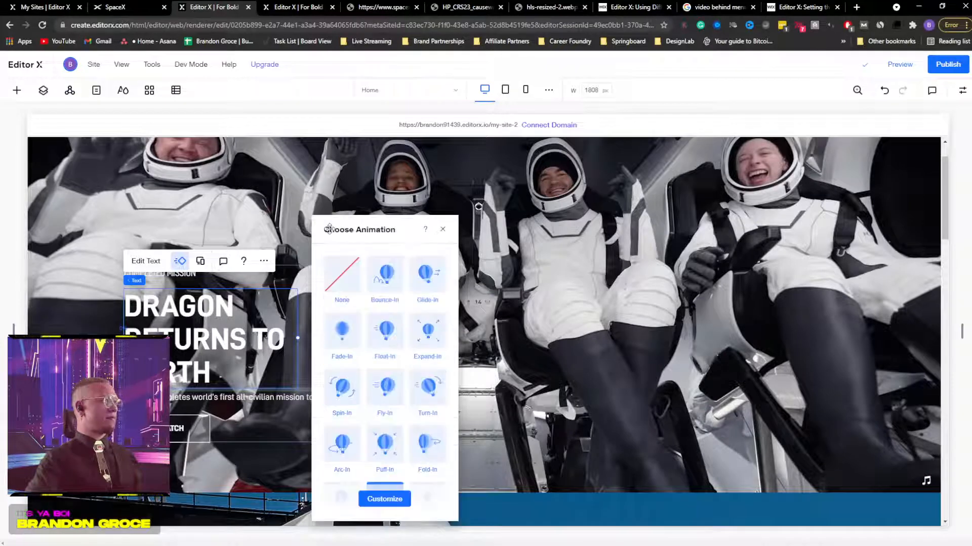
{"action": "left_click", "coordinate": [384, 499]}
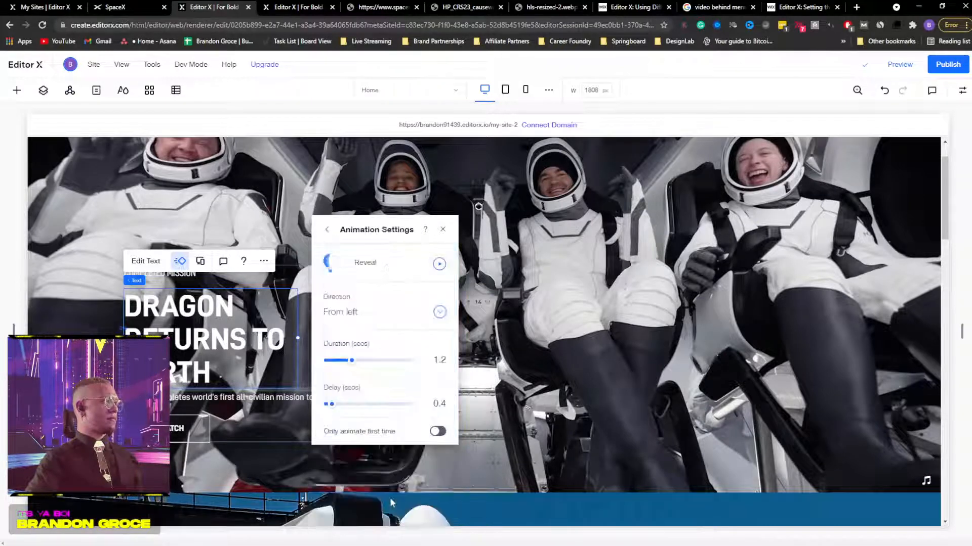
{"action": "left_click", "coordinate": [437, 431]}
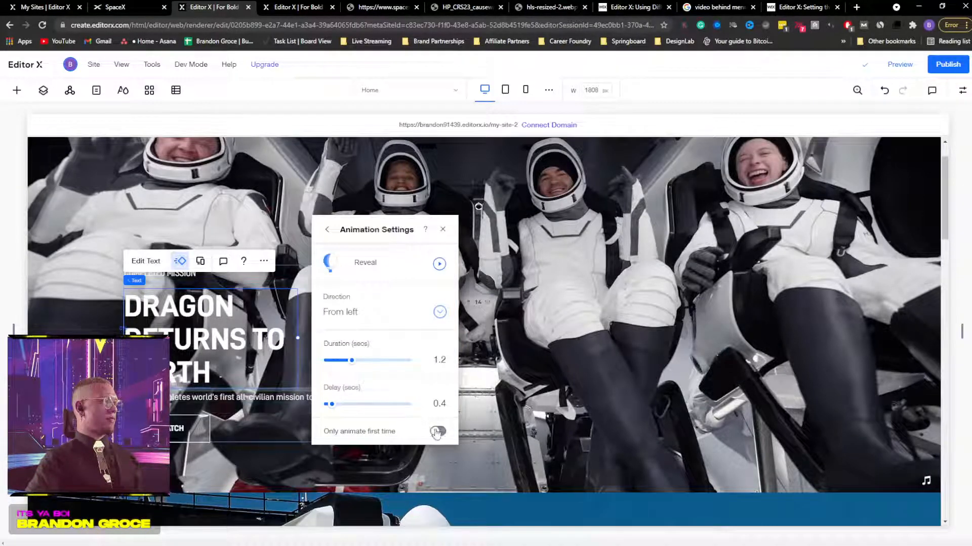
Step: Apply the Reveal animation to the all-civilian mission description text with a 0.6-second delay, animating only the first time
{"action": "left_click", "coordinate": [192, 401]}
{"action": "left_click", "coordinate": [180, 364]}
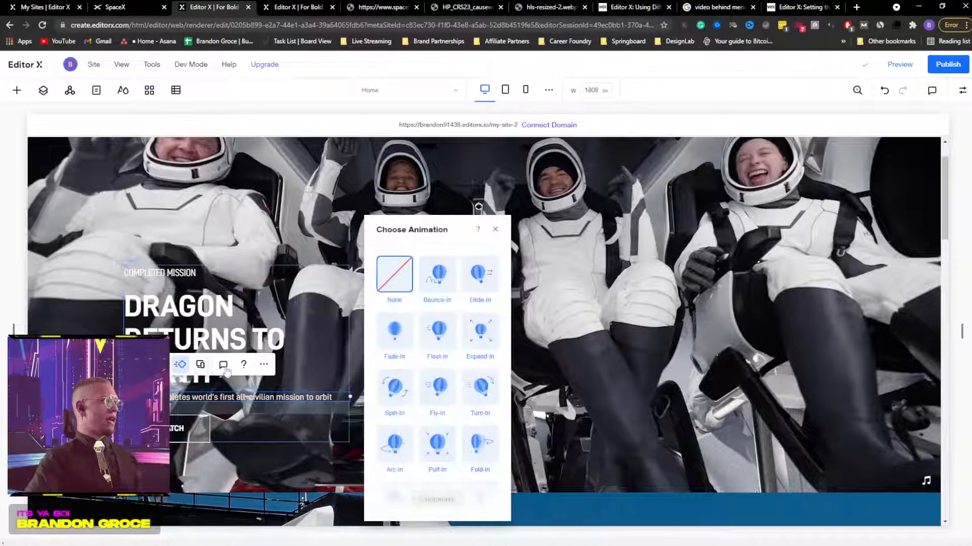
{"action": "left_click", "coordinate": [436, 455]}
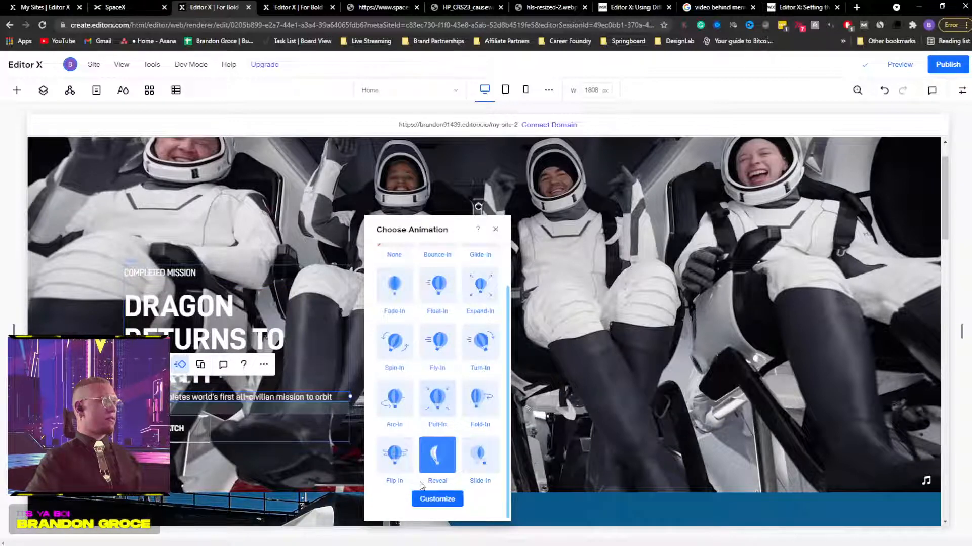
{"action": "left_click", "coordinate": [436, 499]}
{"action": "left_click", "coordinate": [381, 404]}
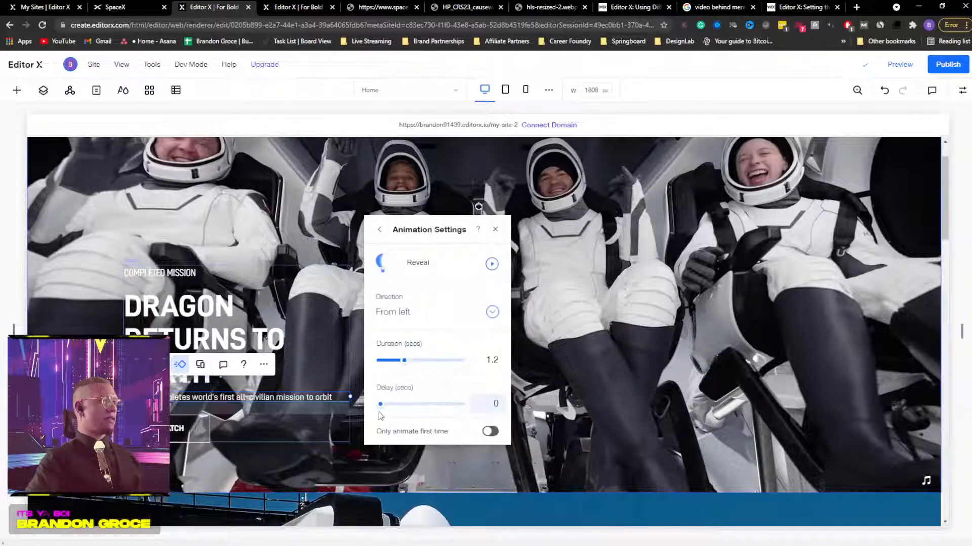
{"action": "left_click_drag", "start_coordinate": [386, 410], "coordinate": [388, 410]}
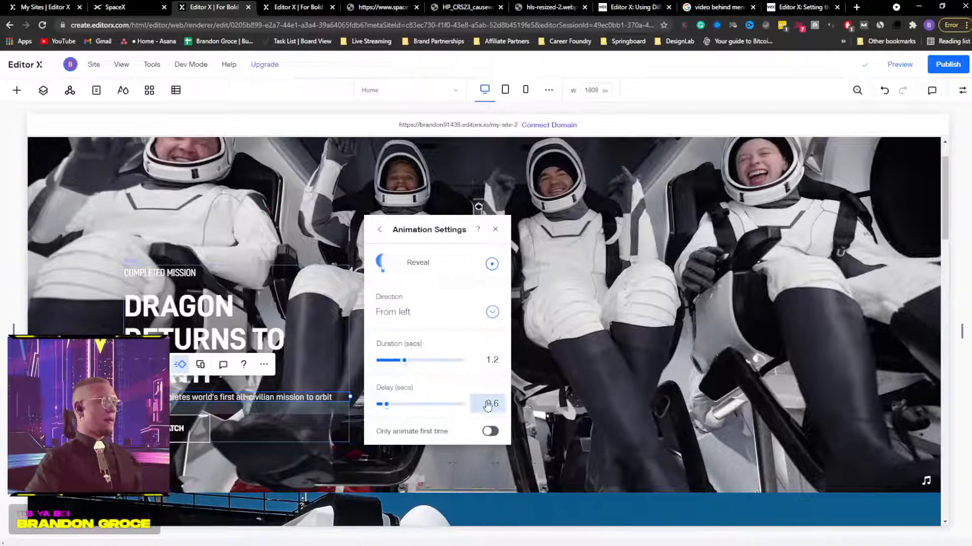
{"action": "left_click", "coordinate": [488, 433]}
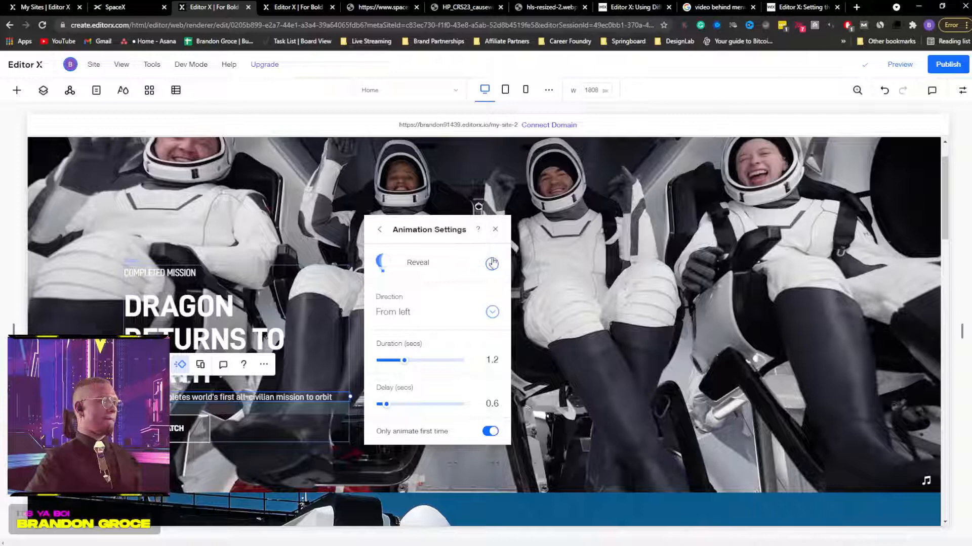
{"action": "left_click", "coordinate": [495, 232]}
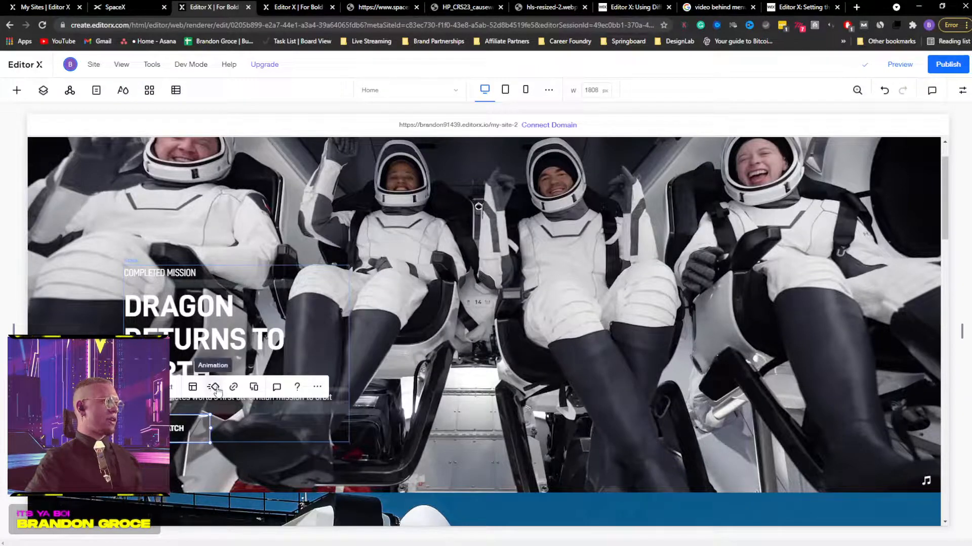
Step: Apply the Reveal animation to the REWATCH button below the Dragon text with a 0.8-second delay, animating only the first time
{"action": "left_click", "coordinate": [214, 388]}
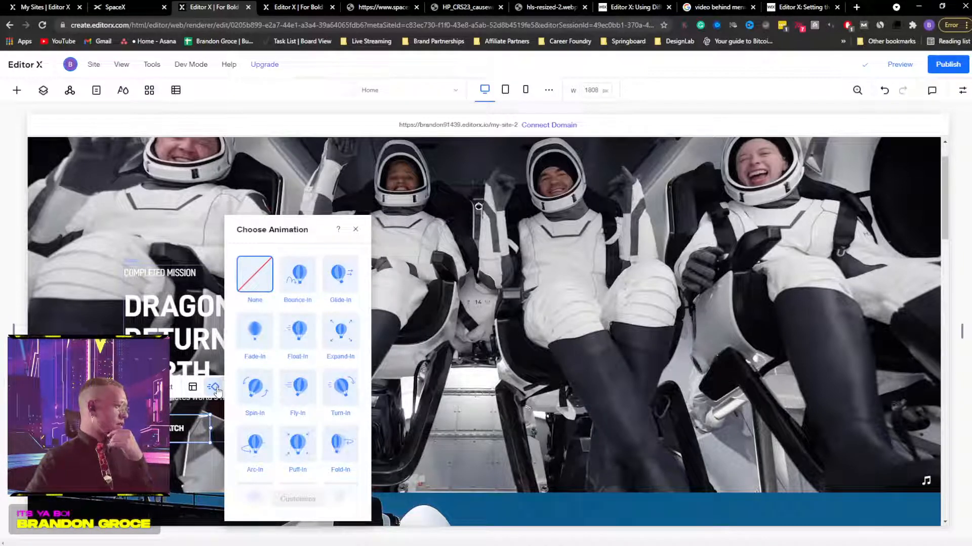
{"action": "scroll", "coordinate": [291, 449], "scroll_direction": "down", "scroll_amount": 1}
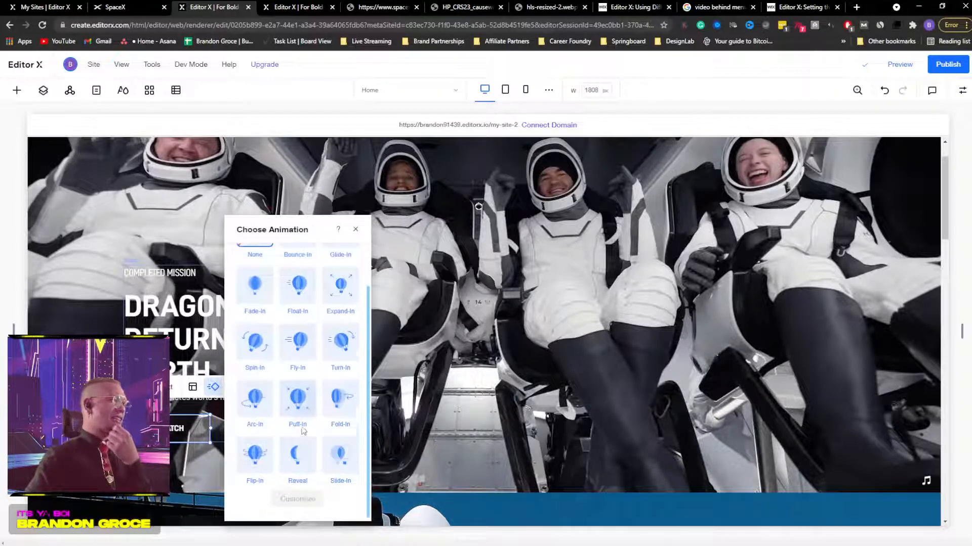
{"action": "left_click", "coordinate": [298, 470]}
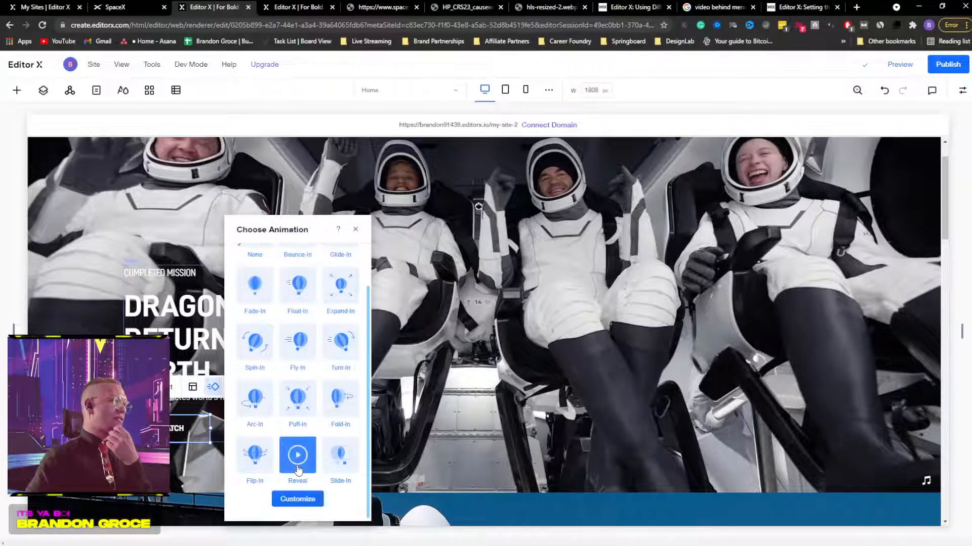
{"action": "left_click", "coordinate": [303, 500]}
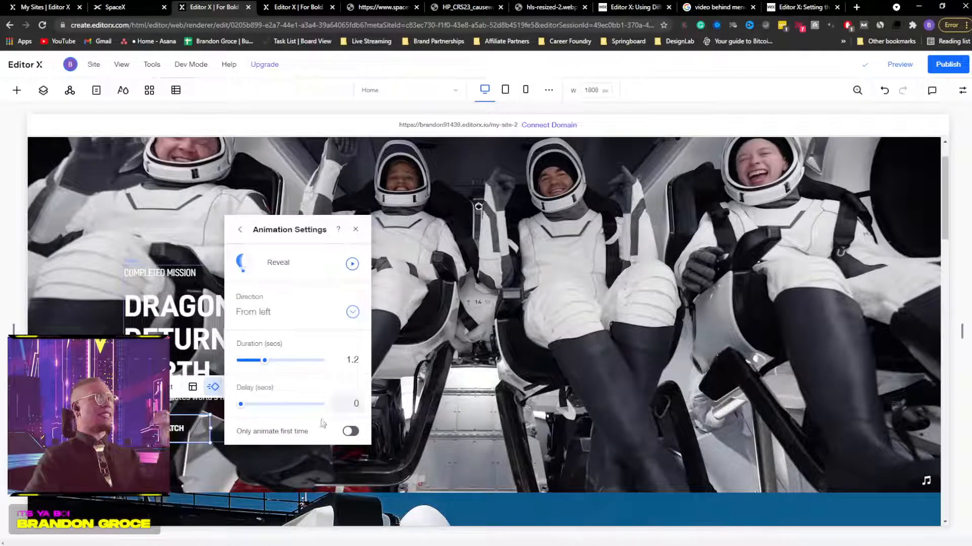
{"action": "left_click_drag", "start_coordinate": [242, 404], "coordinate": [247, 407]}
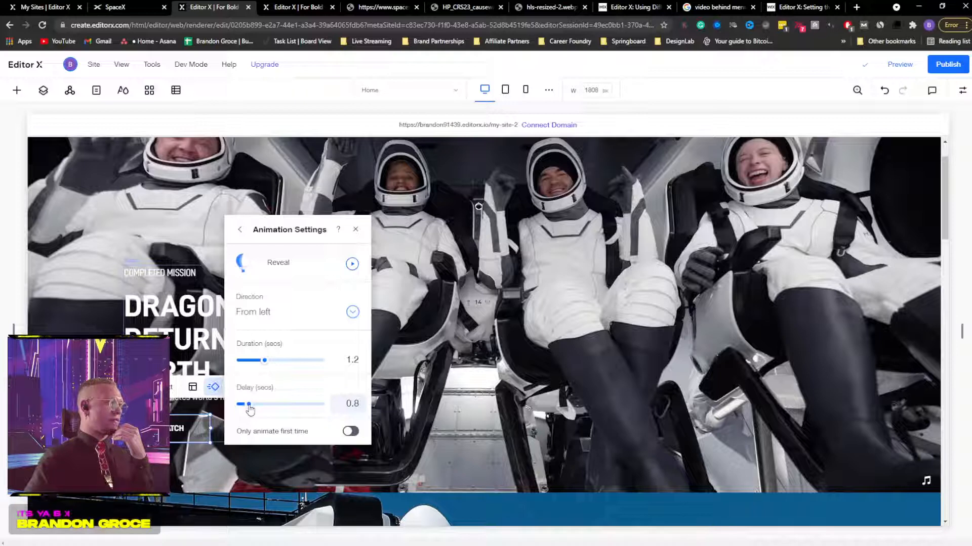
{"action": "left_click", "coordinate": [350, 431]}
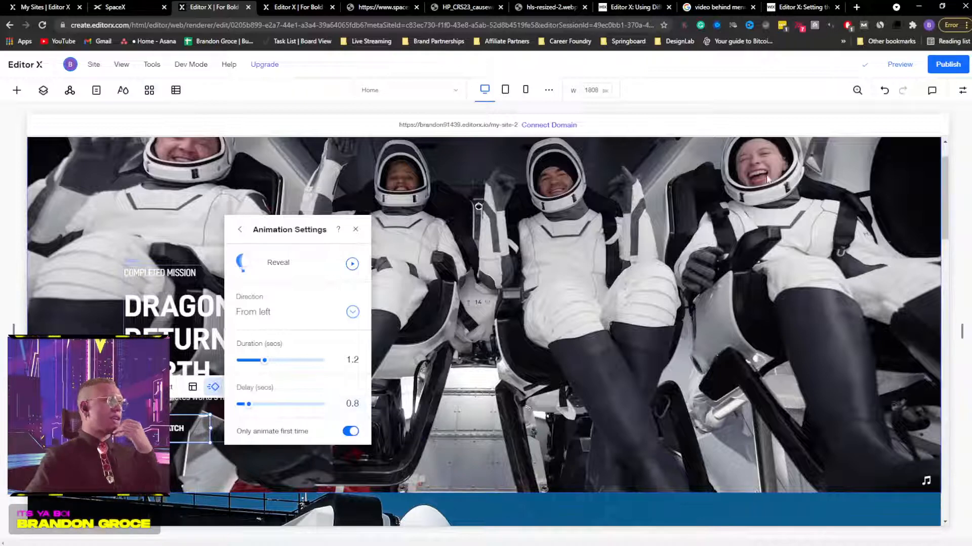
Step: Preview the desktop page to check the hero text animations, and return to editing at the CREW-3 MISSION section
{"action": "left_click", "coordinate": [904, 67]}
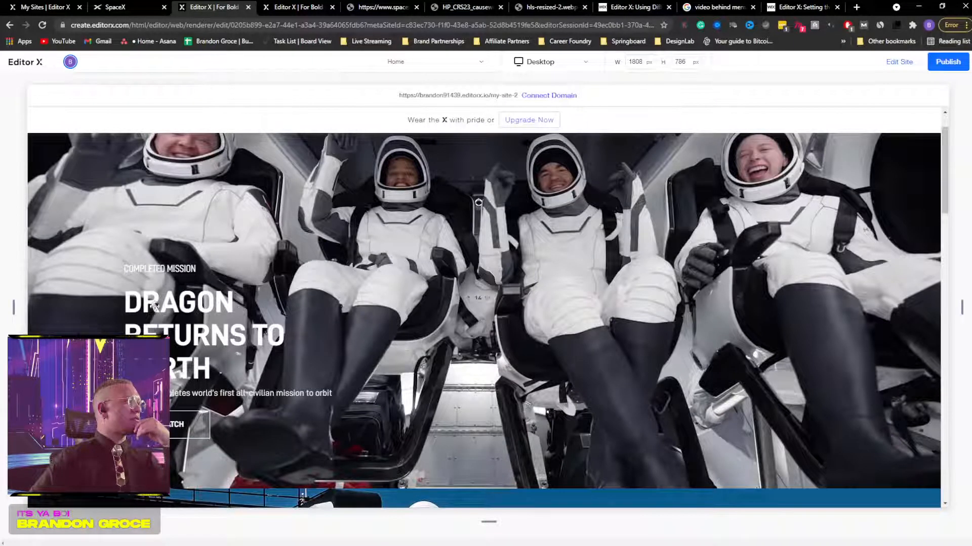
{"action": "left_click", "coordinate": [894, 65]}
{"action": "left_click", "coordinate": [896, 65]}
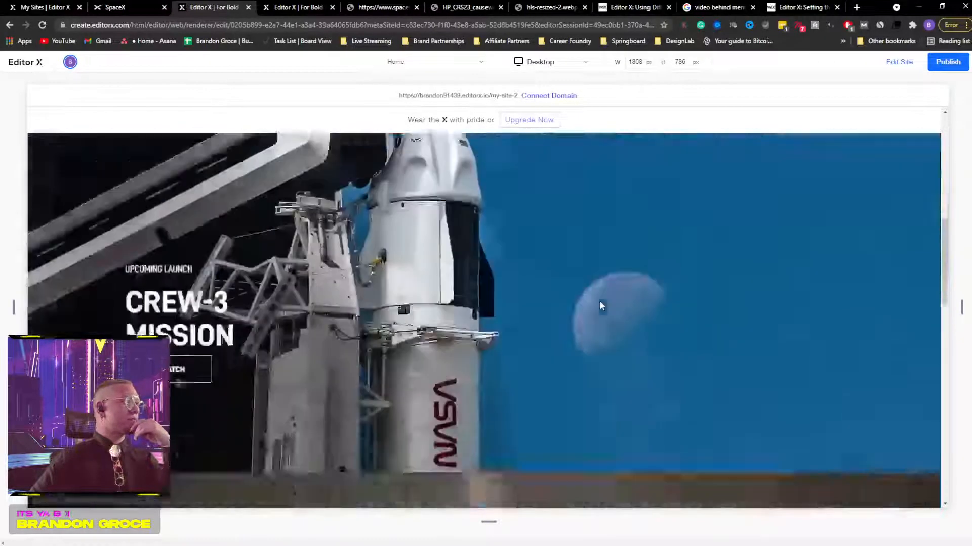
{"action": "left_click", "coordinate": [895, 62]}
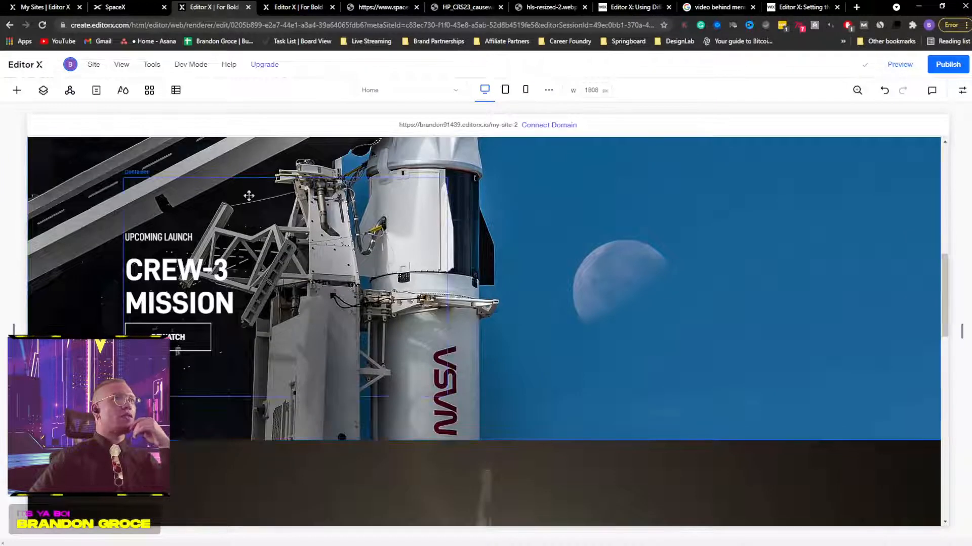
Step: Apply the Reveal animation to the UPCOMING LAUNCH text with a 0.2-second delay and close its animation settings
{"action": "left_click", "coordinate": [157, 237]}
{"action": "left_click", "coordinate": [183, 205]}
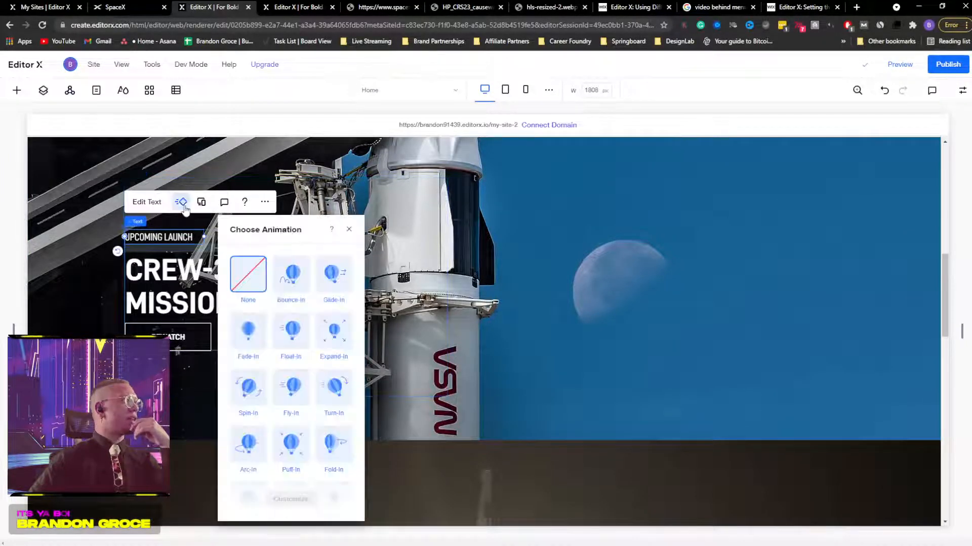
{"action": "scroll", "coordinate": [291, 405], "scroll_direction": "down", "scroll_amount": 1}
{"action": "left_click", "coordinate": [291, 456]}
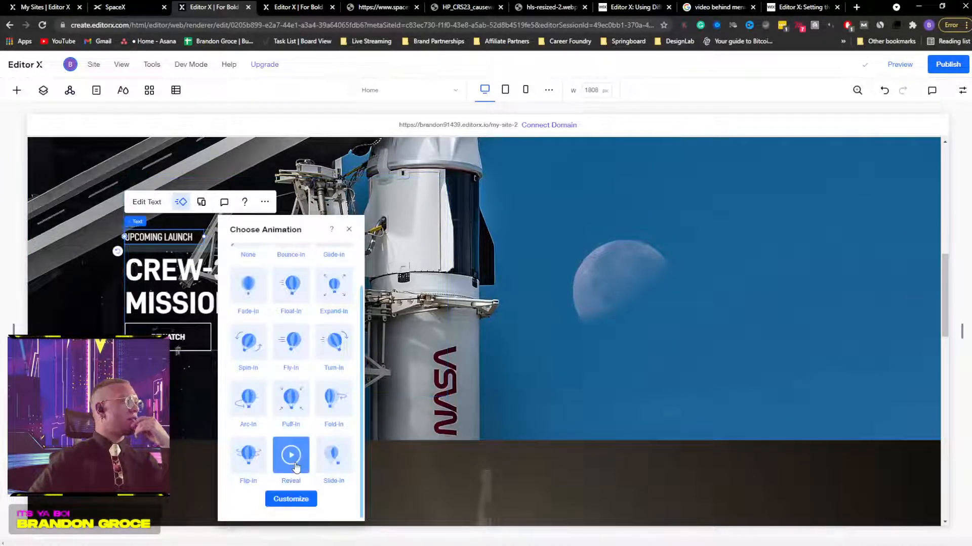
{"action": "left_click", "coordinate": [292, 498]}
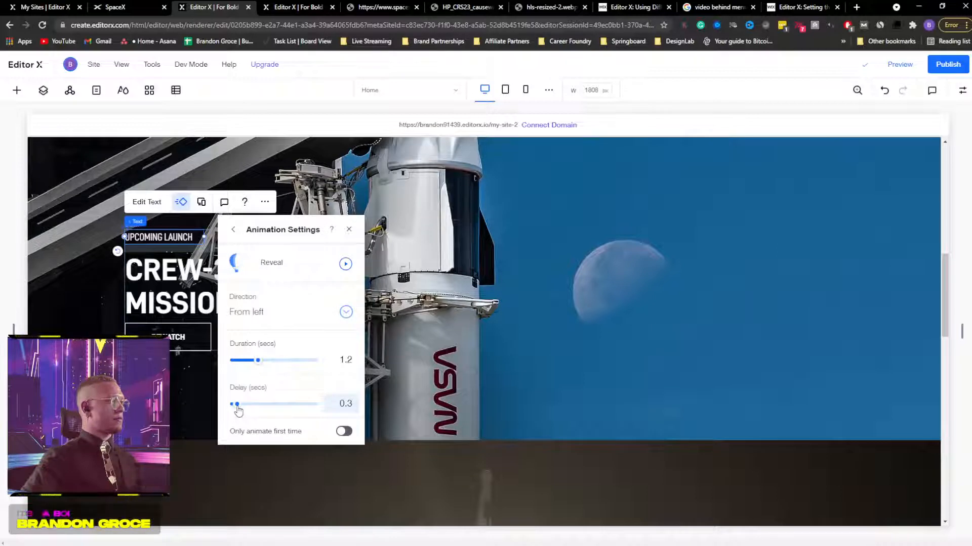
{"action": "left_click_drag", "start_coordinate": [238, 408], "coordinate": [237, 408]}
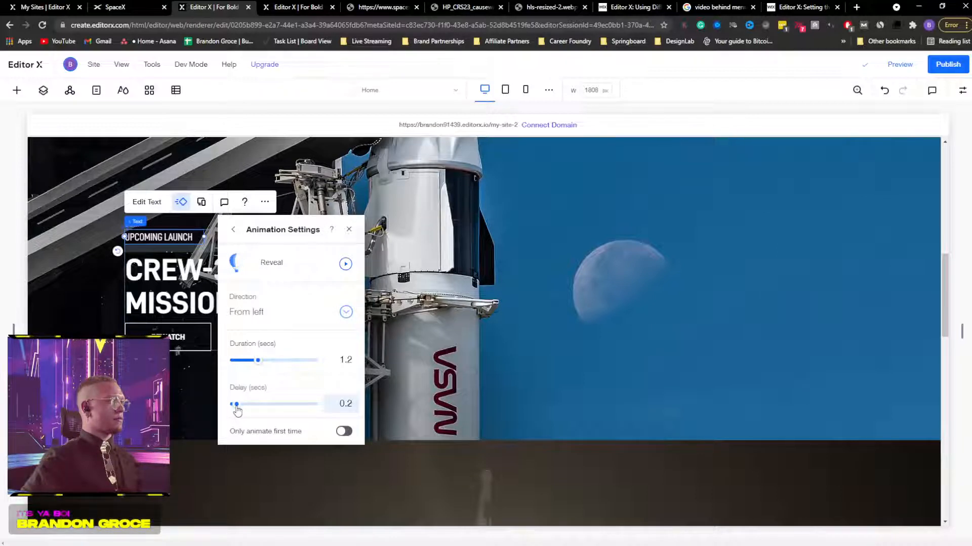
{"action": "left_click", "coordinate": [348, 232]}
Step: Apply the Reveal animation to the CREW-3 MISSION heading with a 0.6-second delay
{"action": "left_click", "coordinate": [220, 277]}
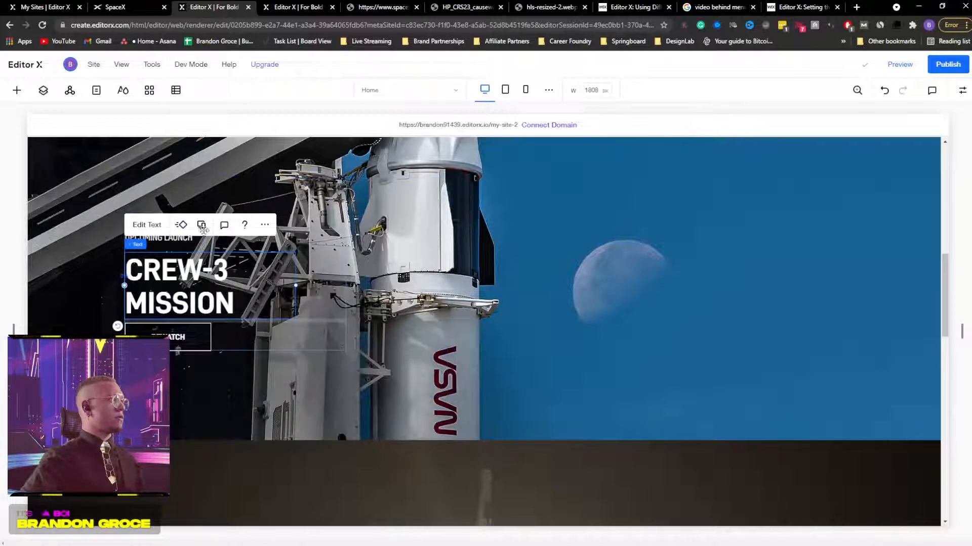
{"action": "left_click", "coordinate": [181, 224]}
{"action": "scroll", "coordinate": [358, 419], "scroll_direction": "down", "scroll_amount": 1}
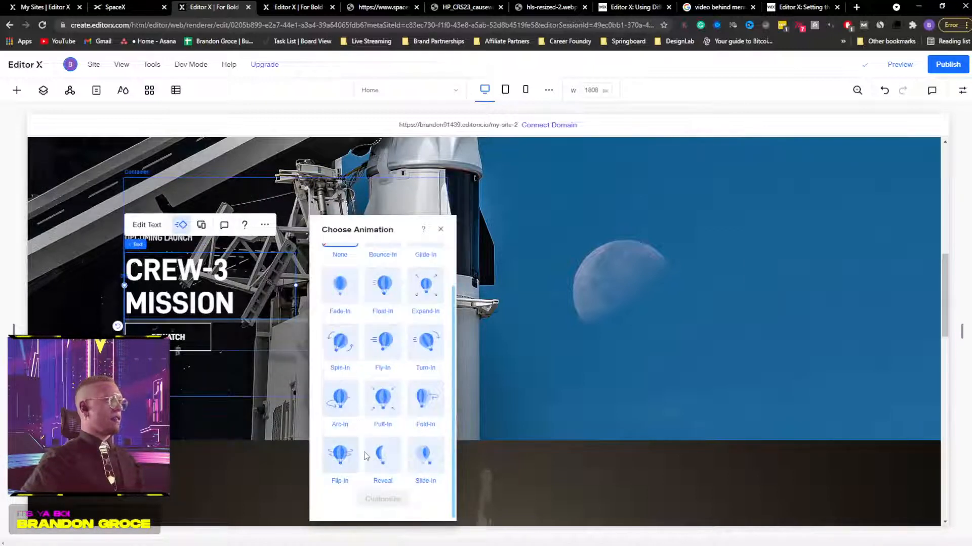
{"action": "left_click", "coordinate": [380, 455]}
{"action": "left_click", "coordinate": [383, 499]}
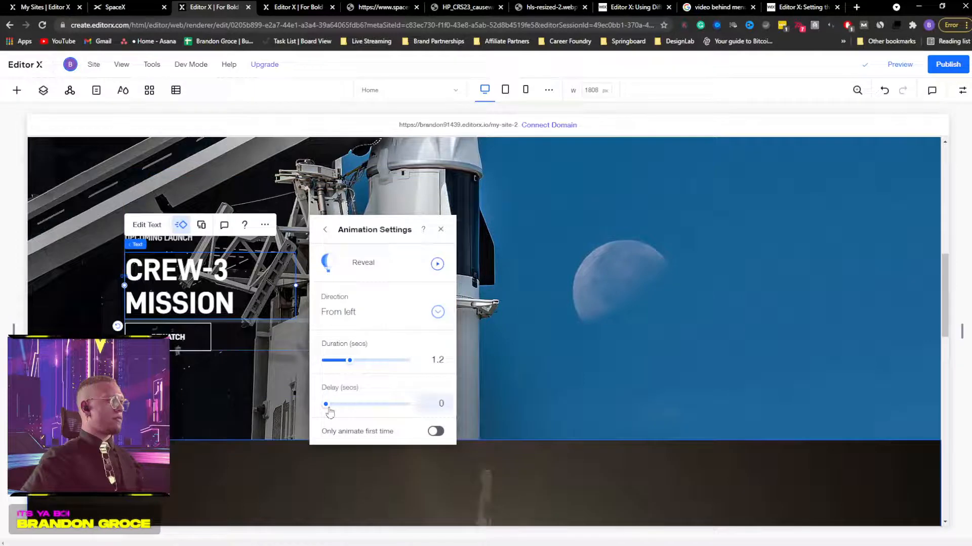
{"action": "left_click_drag", "start_coordinate": [326, 405], "coordinate": [331, 405]}
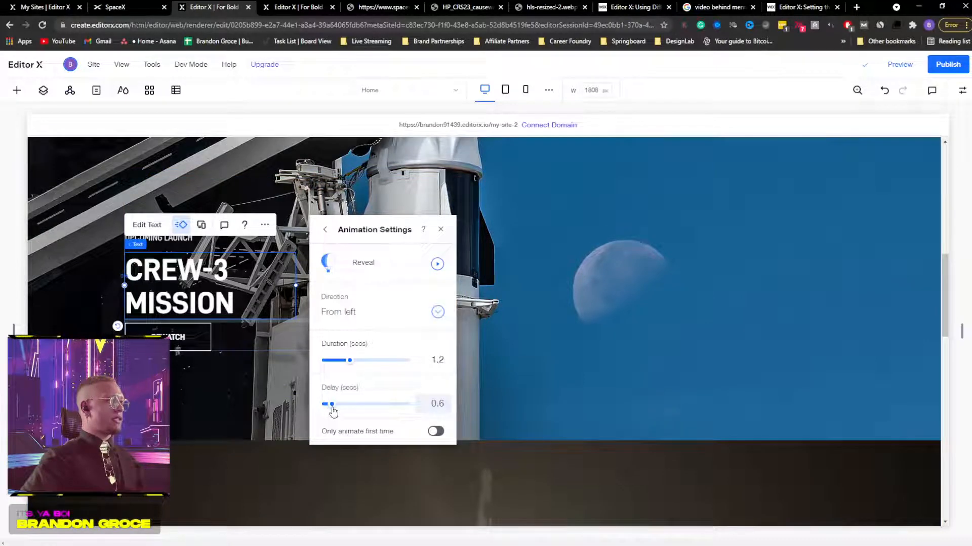
{"action": "left_click", "coordinate": [441, 229]}
Step: Apply the Reveal animation to the REWATCH button below the CREW-3 MISSION heading with a 0.8-second delay
{"action": "left_click", "coordinate": [182, 337]}
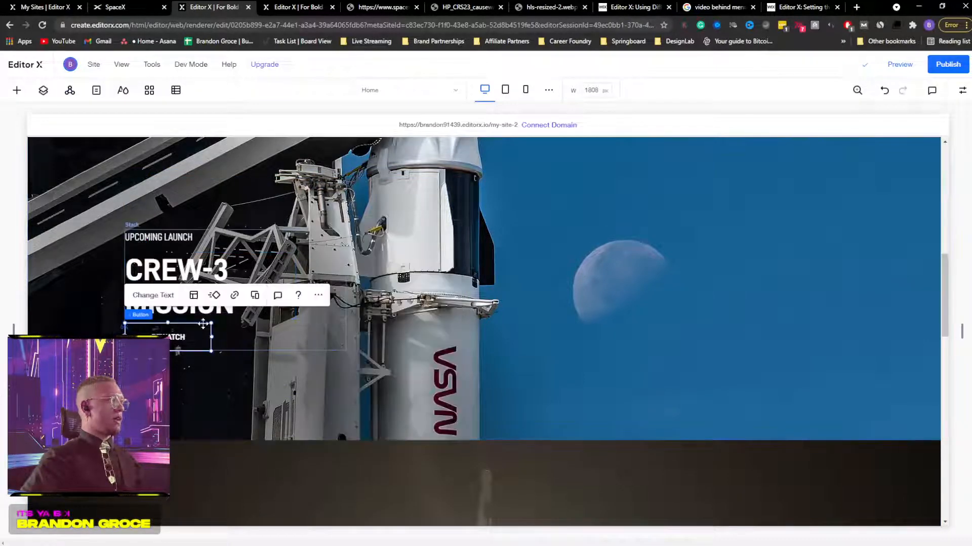
{"action": "left_click", "coordinate": [216, 296]}
{"action": "scroll", "coordinate": [298, 385], "scroll_direction": "down", "scroll_amount": 1}
{"action": "left_click", "coordinate": [314, 450]}
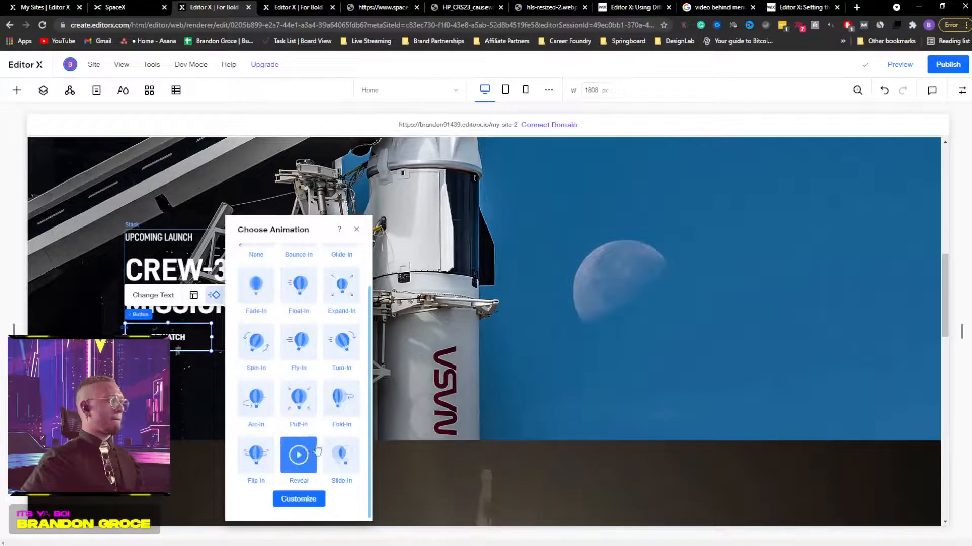
{"action": "left_click", "coordinate": [309, 501]}
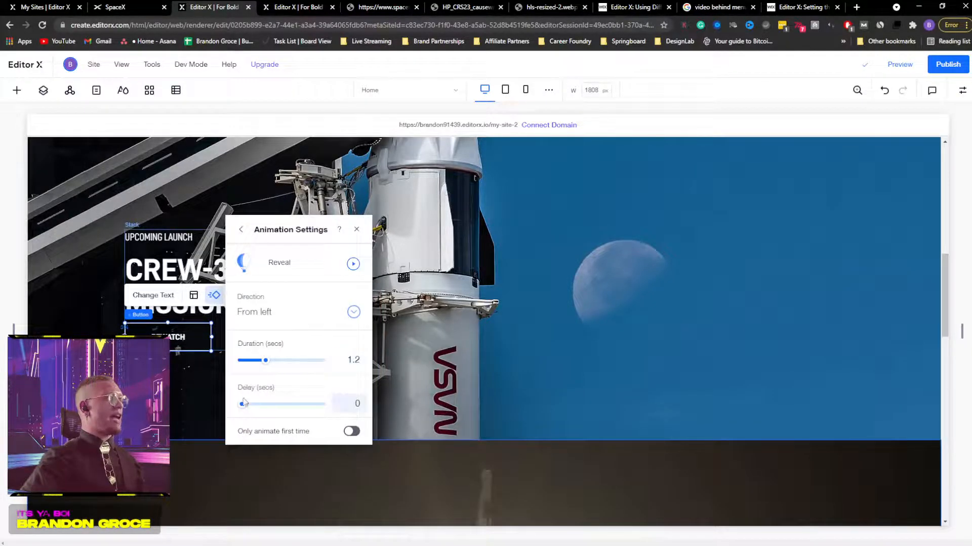
{"action": "left_click_drag", "start_coordinate": [242, 405], "coordinate": [249, 405]}
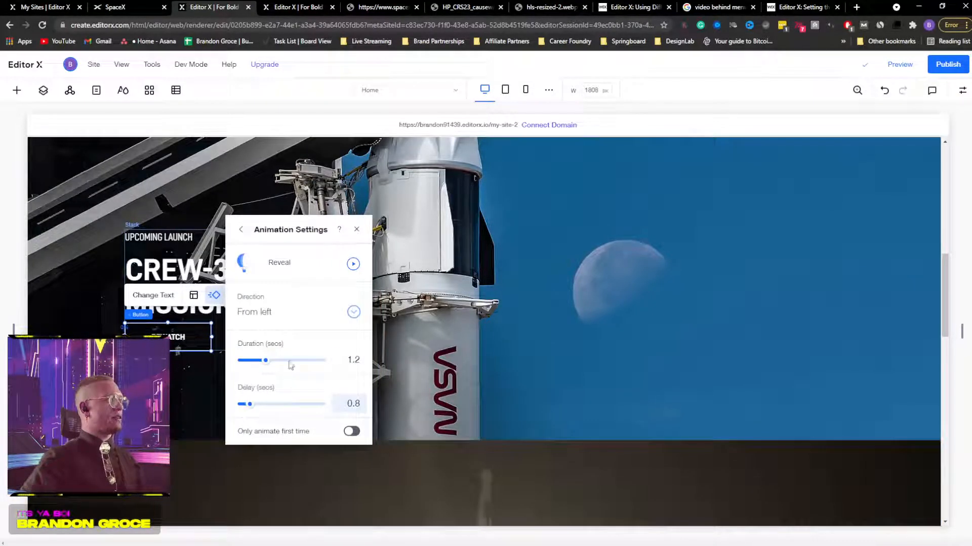
{"action": "left_click", "coordinate": [356, 229]}
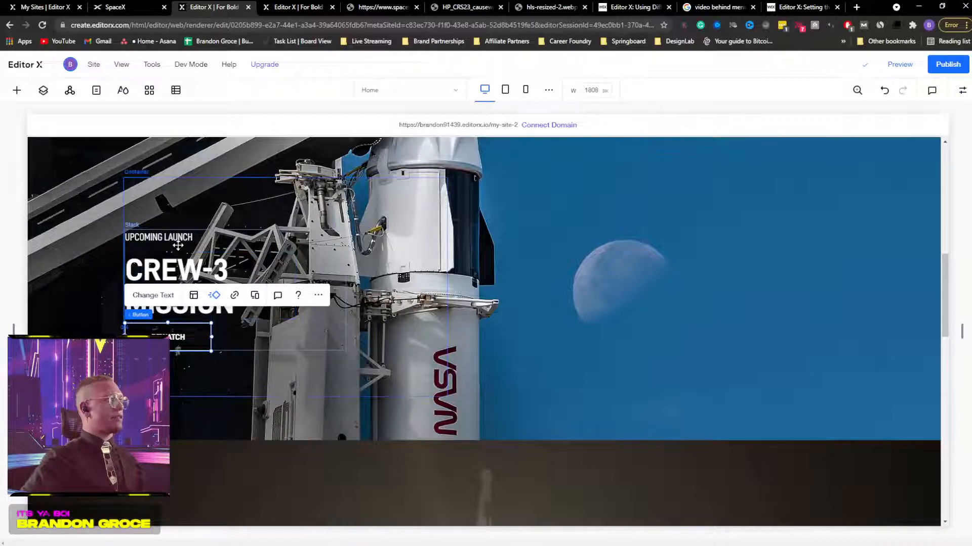
Step: Apply the Reveal animation to the UPCOMING LAUNCH text in the CRS-23 section with a 0.2-second delay
{"action": "scroll", "coordinate": [219, 312], "scroll_direction": "down", "scroll_amount": 10}
{"action": "scroll", "coordinate": [253, 204], "scroll_direction": "up", "scroll_amount": 5}
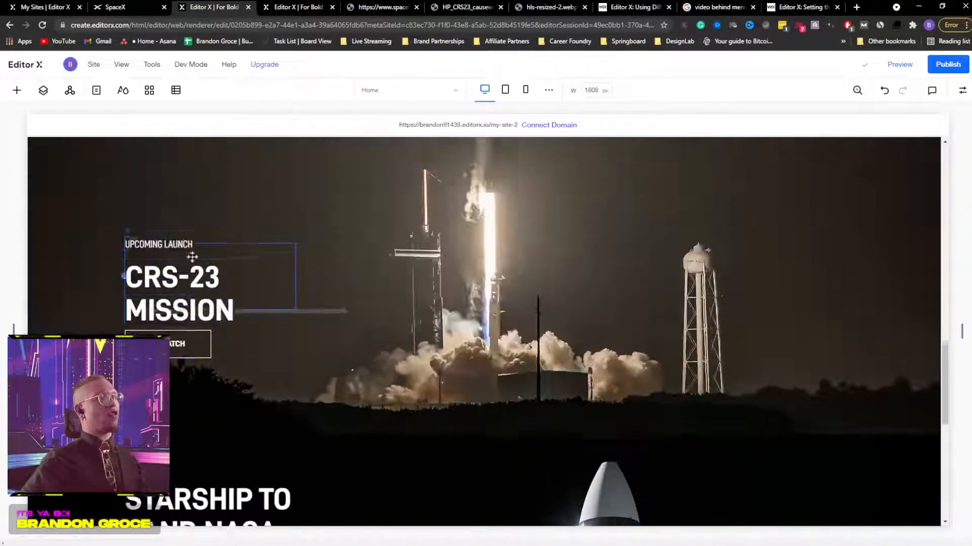
{"action": "left_click", "coordinate": [243, 254]}
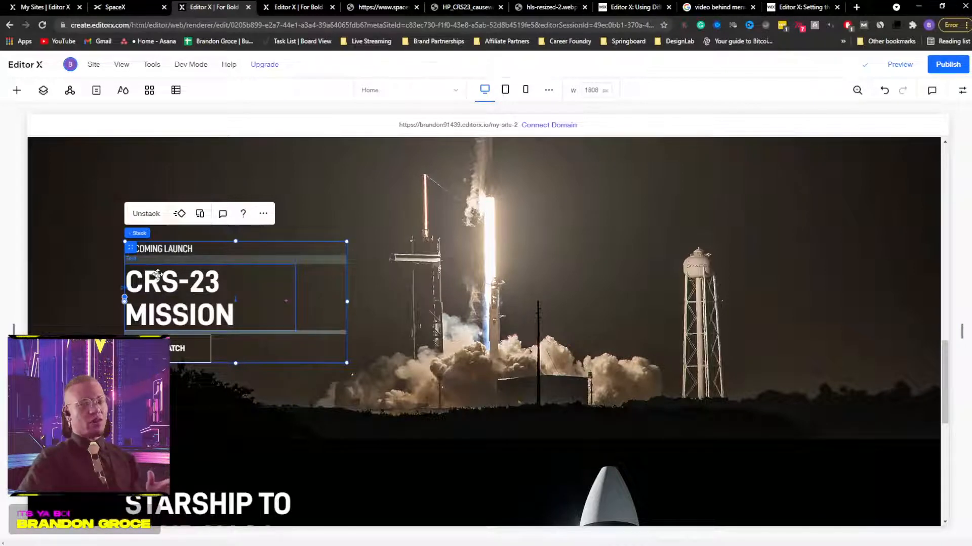
{"action": "left_click", "coordinate": [156, 251]}
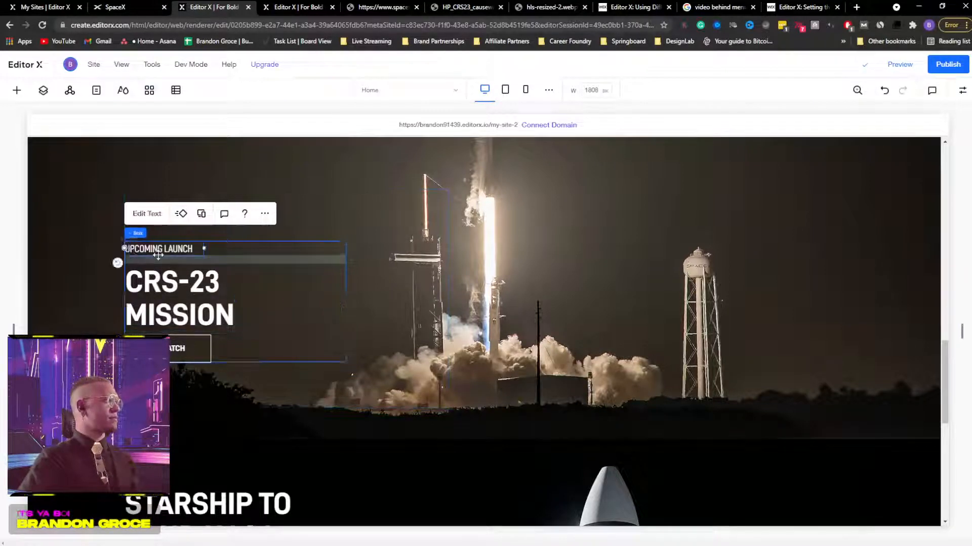
{"action": "left_click", "coordinate": [181, 213]}
{"action": "scroll", "coordinate": [258, 369], "scroll_direction": "down", "scroll_amount": 1}
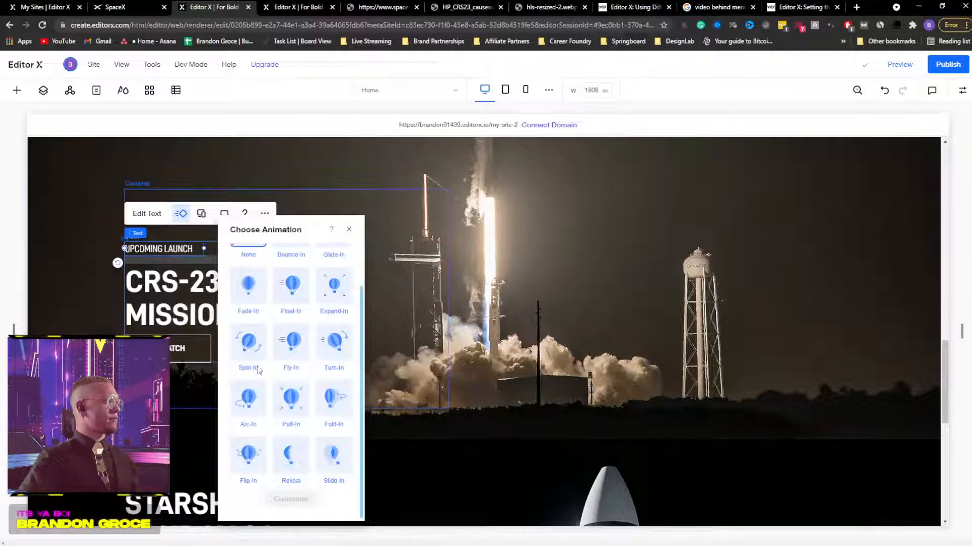
{"action": "left_click", "coordinate": [291, 455]}
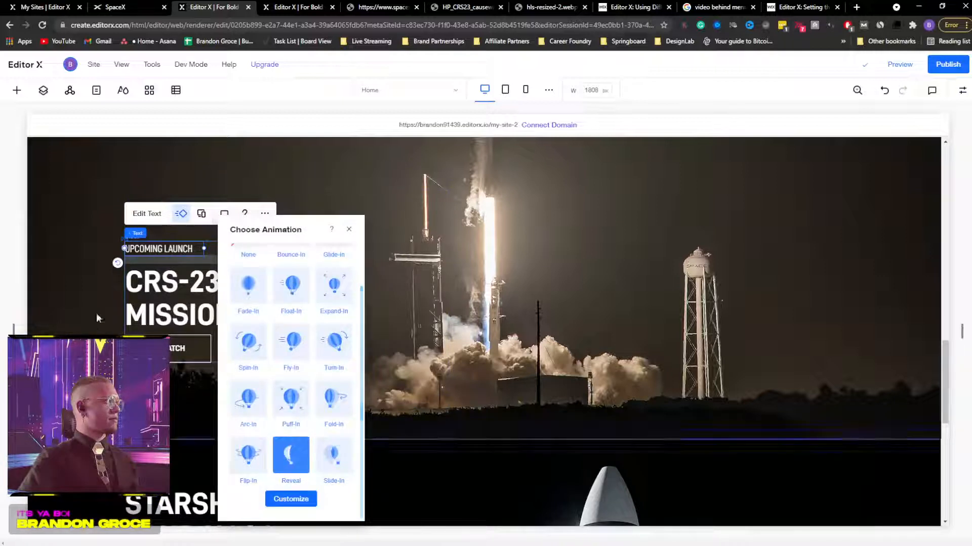
{"action": "left_click", "coordinate": [291, 499]}
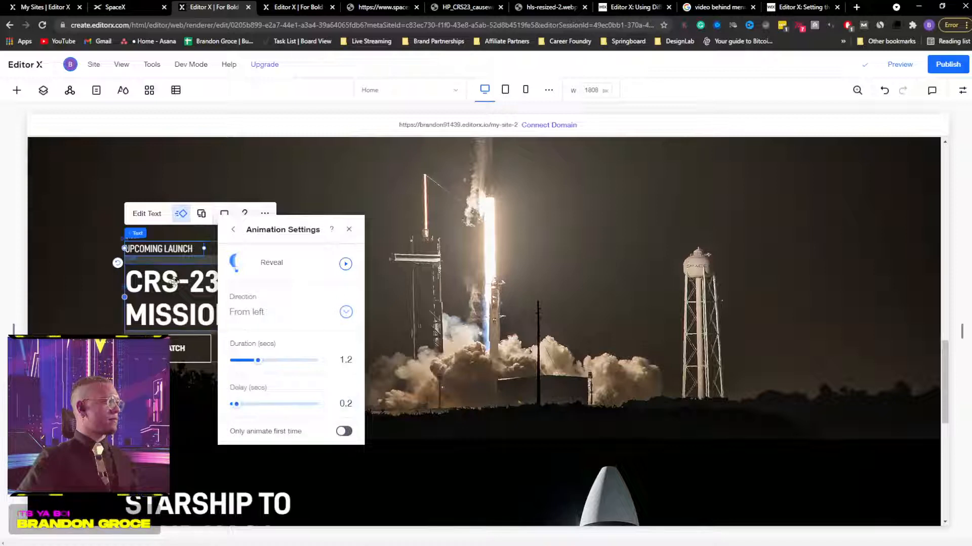
Step: Apply the Reveal animation to the CRS-23 MISSION heading with a 0.5-second delay
{"action": "left_click", "coordinate": [177, 299]}
{"action": "left_click", "coordinate": [181, 236]}
{"action": "scroll", "coordinate": [360, 467], "scroll_direction": "down", "scroll_amount": 1}
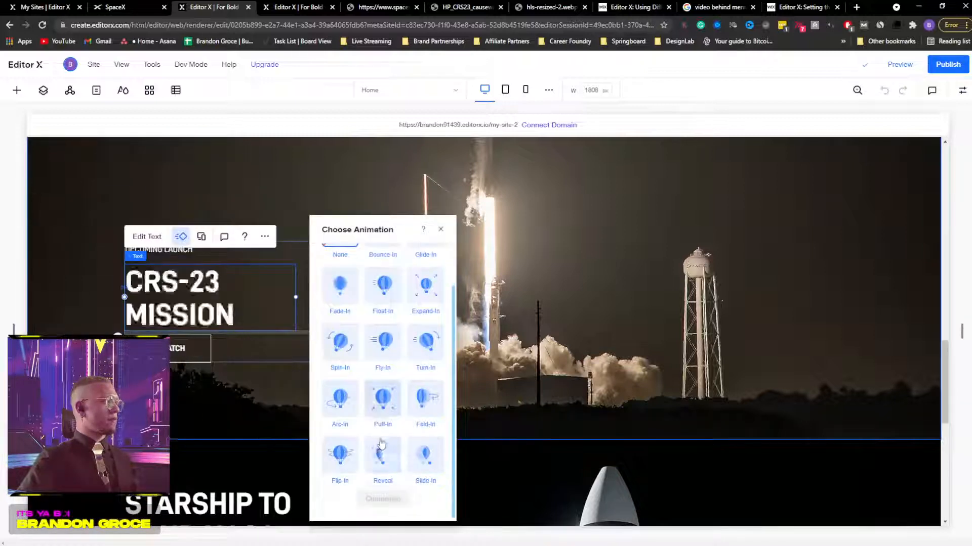
{"action": "left_click", "coordinate": [382, 455]}
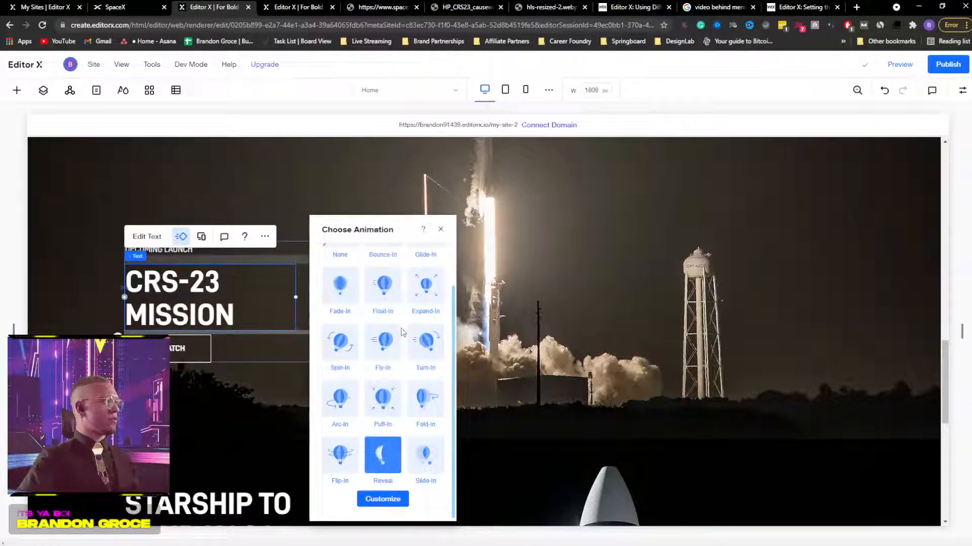
{"action": "left_click", "coordinate": [382, 499]}
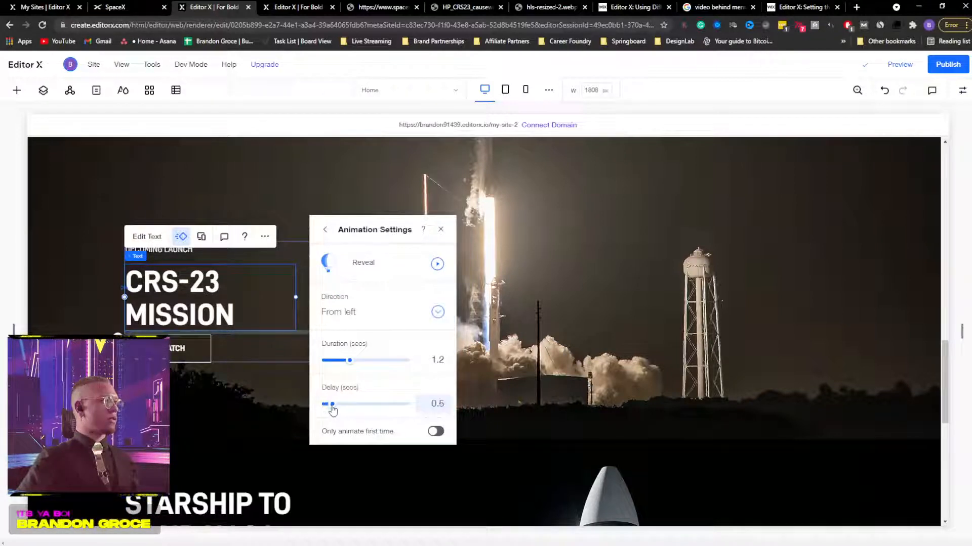
Step: Apply the Reveal animation to the button below the CRS-23 MISSION heading with a 0.9-second delay
{"action": "left_click", "coordinate": [183, 349]}
{"action": "left_click", "coordinate": [215, 307]}
{"action": "scroll", "coordinate": [298, 404], "scroll_direction": "down", "scroll_amount": 2}
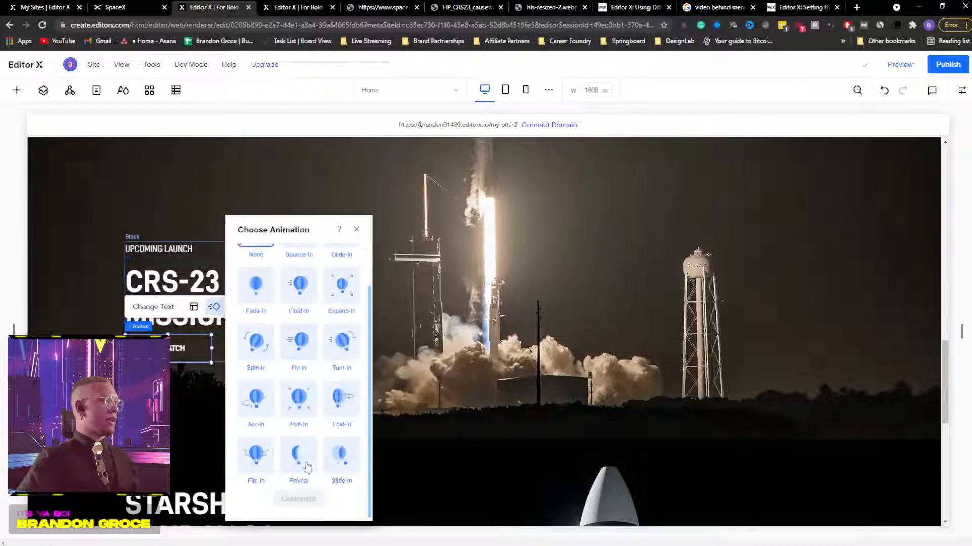
{"action": "left_click", "coordinate": [301, 468]}
{"action": "left_click", "coordinate": [298, 499]}
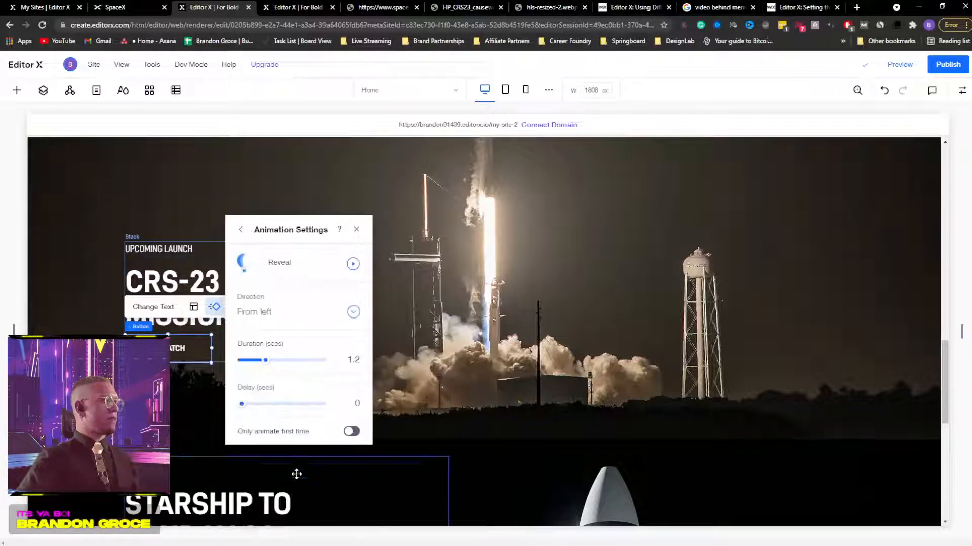
{"action": "left_click_drag", "start_coordinate": [242, 404], "coordinate": [247, 408]}
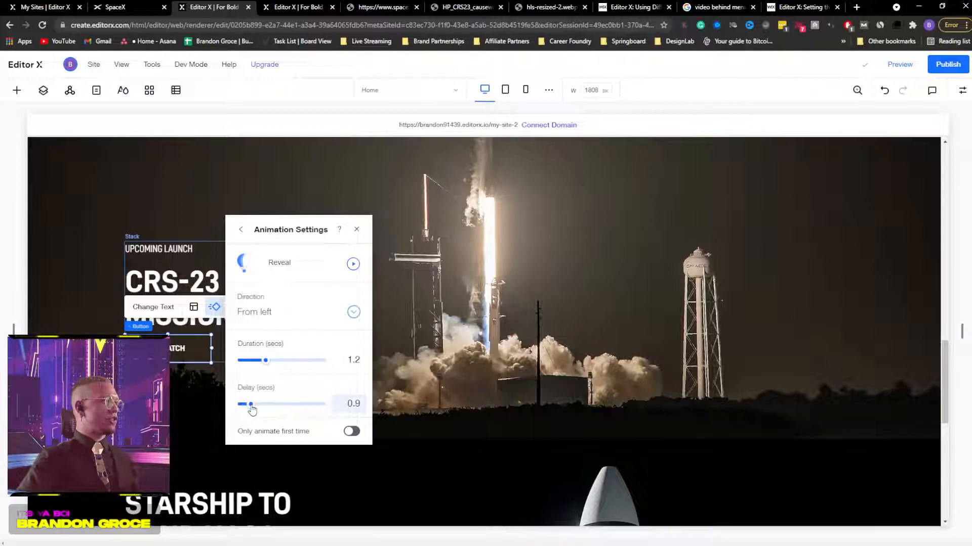
{"action": "left_click", "coordinate": [222, 299]}
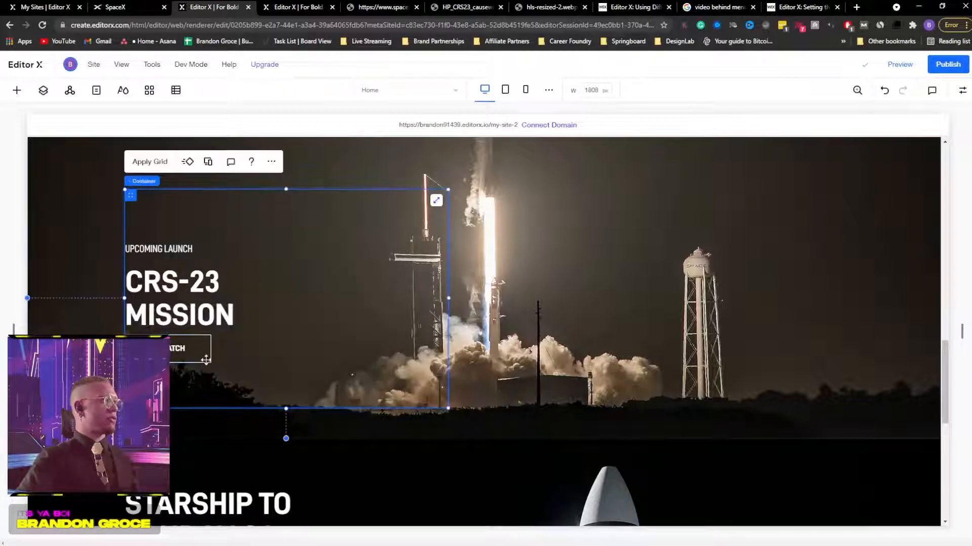
Step: Apply the Reveal animation to the STARSHIP TO LAND NASA ASTRONAUTS ON THE MOON heading with a 0.3-second delay
{"action": "scroll", "coordinate": [226, 299], "scroll_direction": "down", "scroll_amount": 6}
{"action": "left_click", "coordinate": [220, 256]}
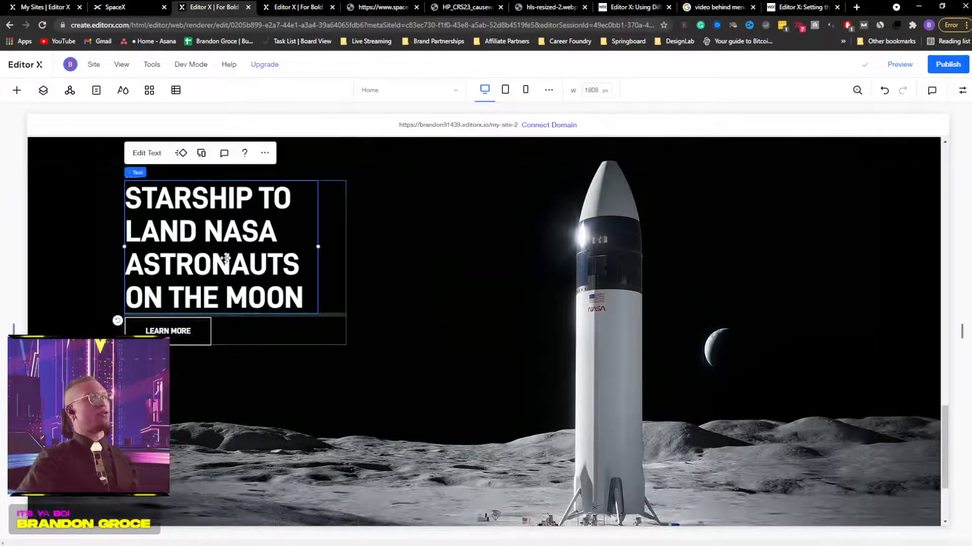
{"action": "left_click", "coordinate": [174, 154]}
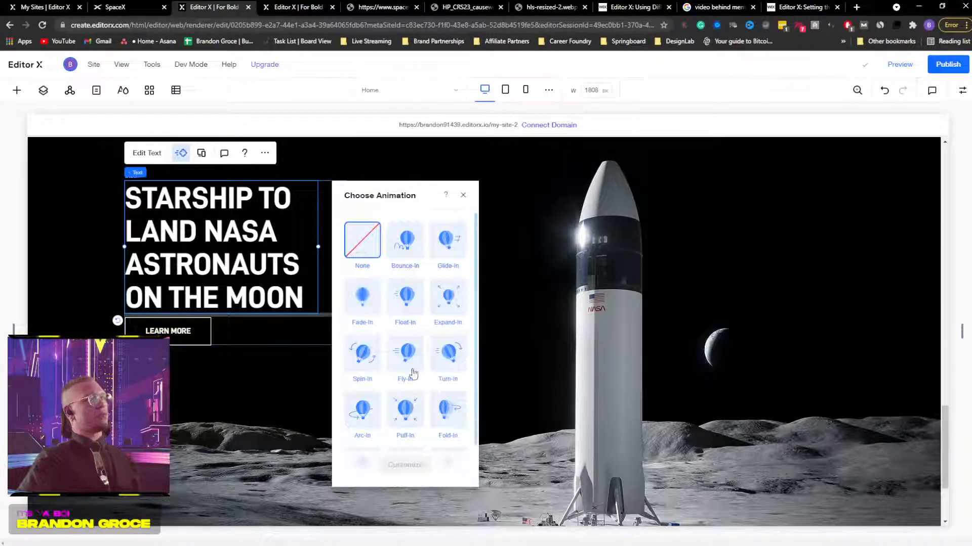
{"action": "left_click", "coordinate": [408, 425]}
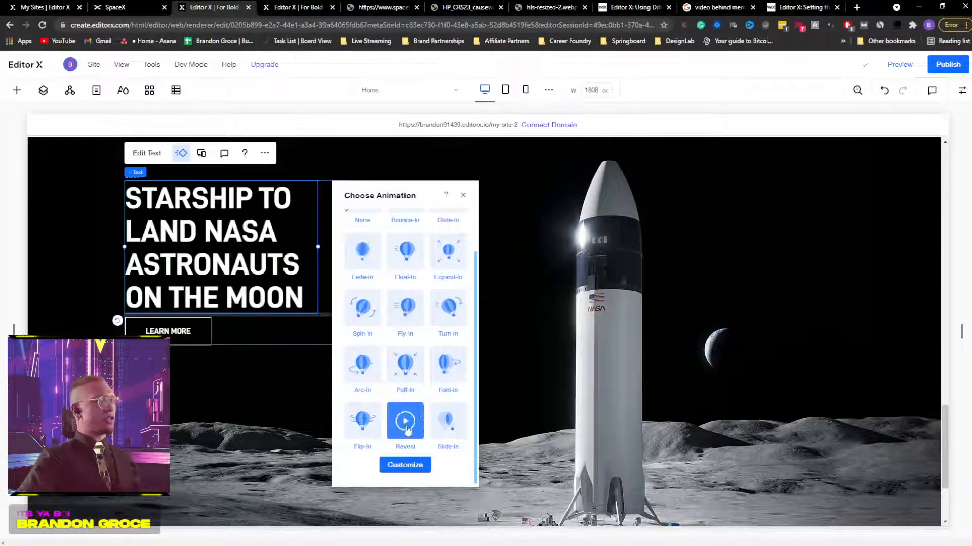
{"action": "left_click", "coordinate": [403, 463]}
{"action": "left_click", "coordinate": [353, 371]}
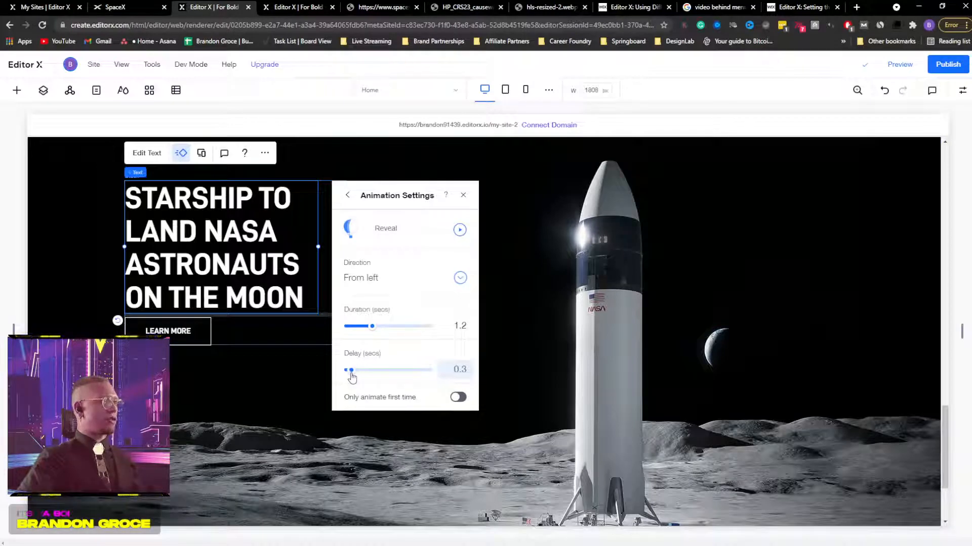
Step: Apply the Reveal animation to the LEARN MORE button in the Starship section with a 0.4-second delay
{"action": "left_click", "coordinate": [188, 338]}
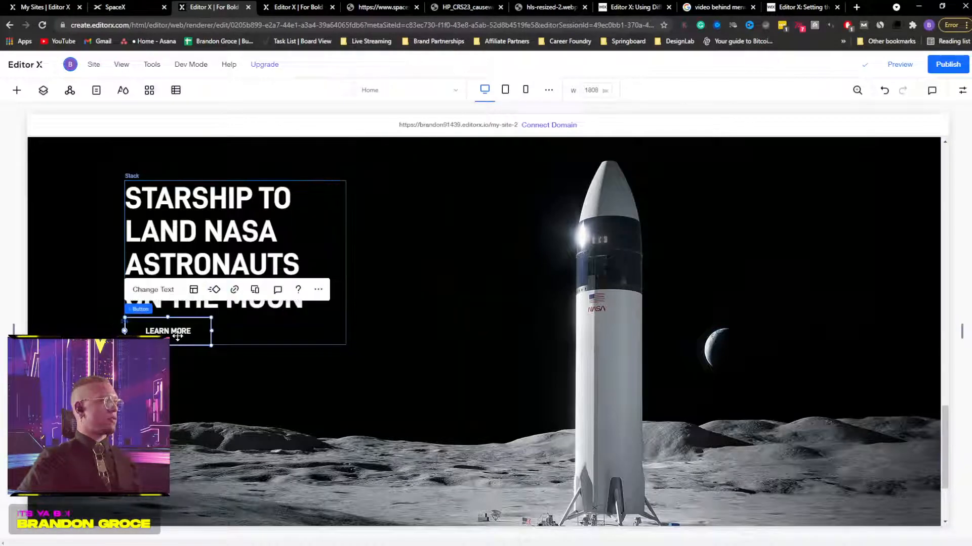
{"action": "left_click", "coordinate": [214, 289]}
{"action": "scroll", "coordinate": [262, 310], "scroll_direction": "down", "scroll_amount": 1}
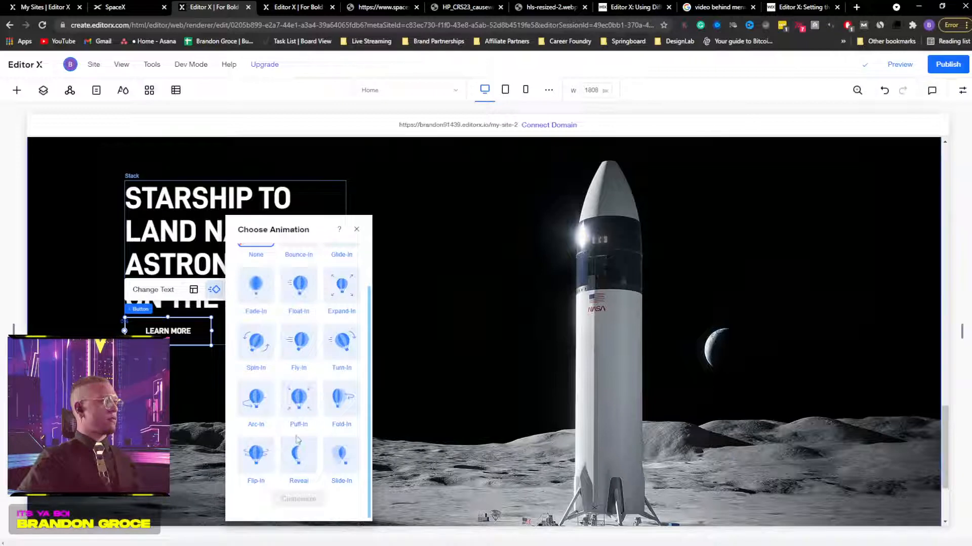
{"action": "left_click", "coordinate": [297, 473]}
{"action": "left_click", "coordinate": [297, 495]}
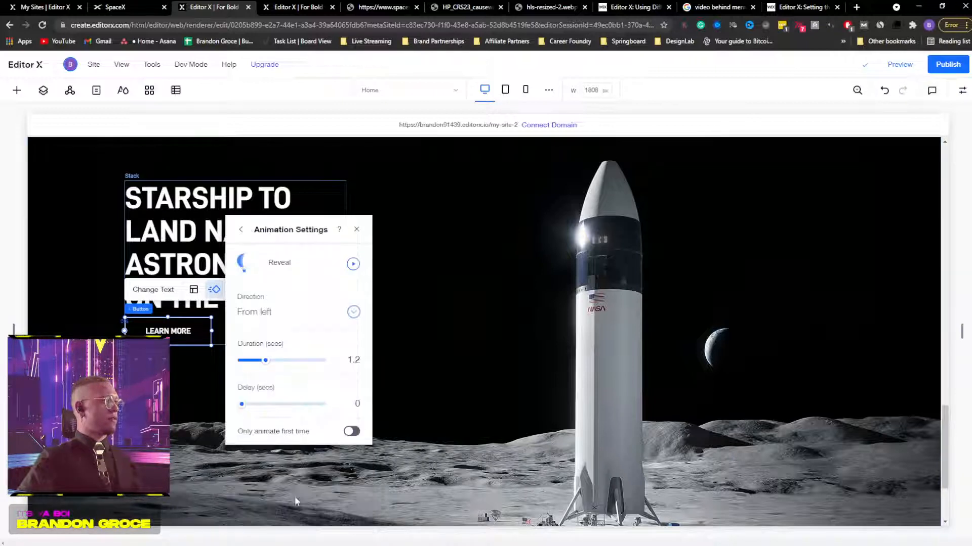
{"action": "left_click", "coordinate": [244, 405]}
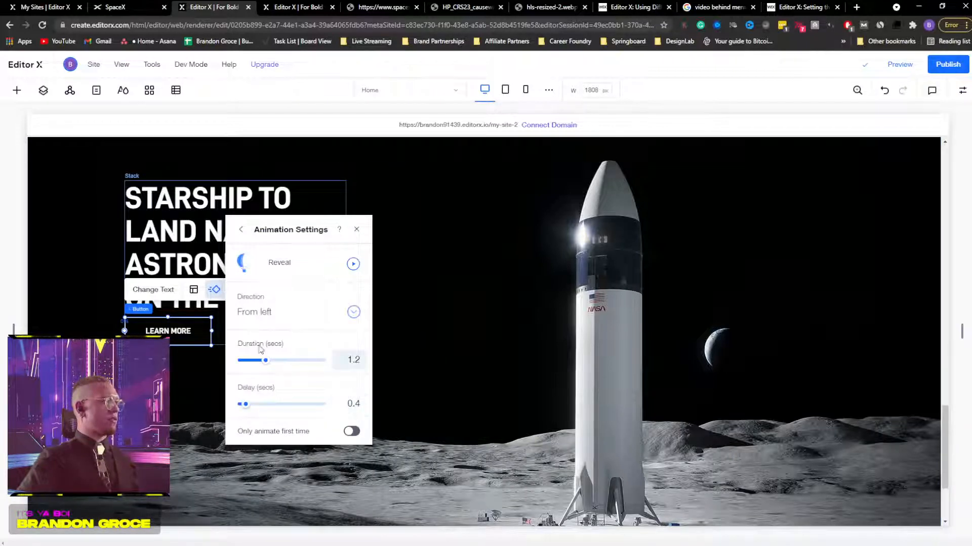
{"action": "left_click", "coordinate": [243, 355]}
{"action": "left_click", "coordinate": [220, 289]}
Step: Preview the desktop page and check the entrance animations in the Dragon, CREW-3 and CRS-23 sections
{"action": "scroll", "coordinate": [220, 289], "scroll_direction": "down", "scroll_amount": 3}
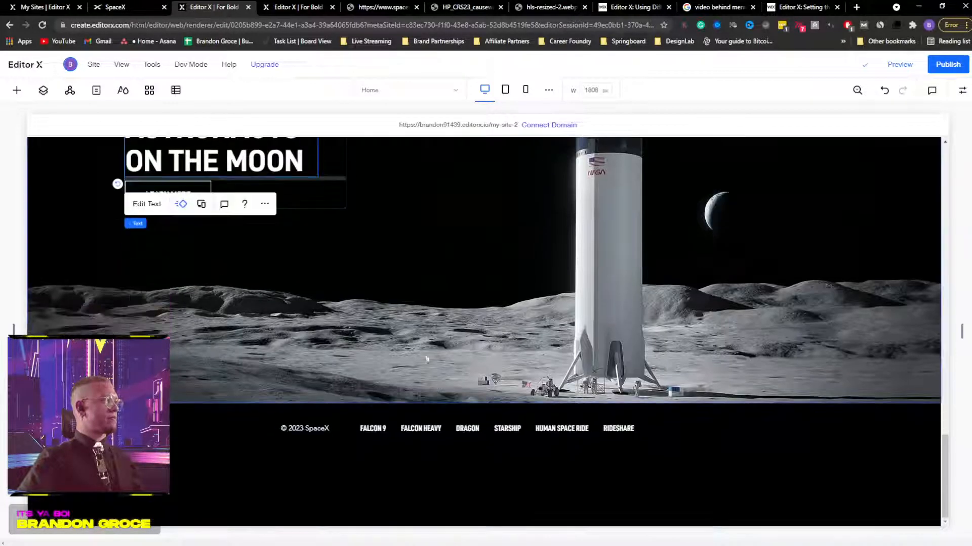
{"action": "scroll", "coordinate": [456, 339], "scroll_direction": "up", "scroll_amount": 10}
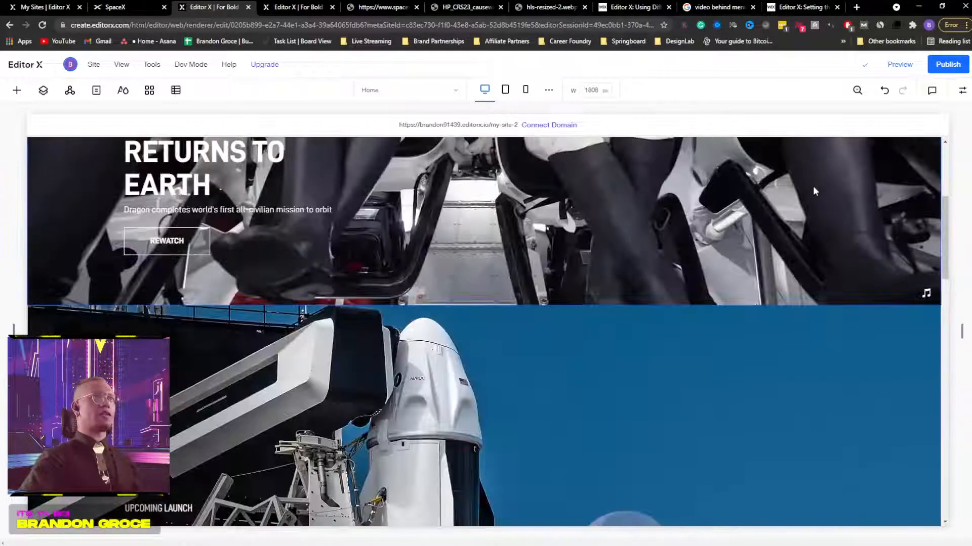
{"action": "left_click", "coordinate": [900, 65]}
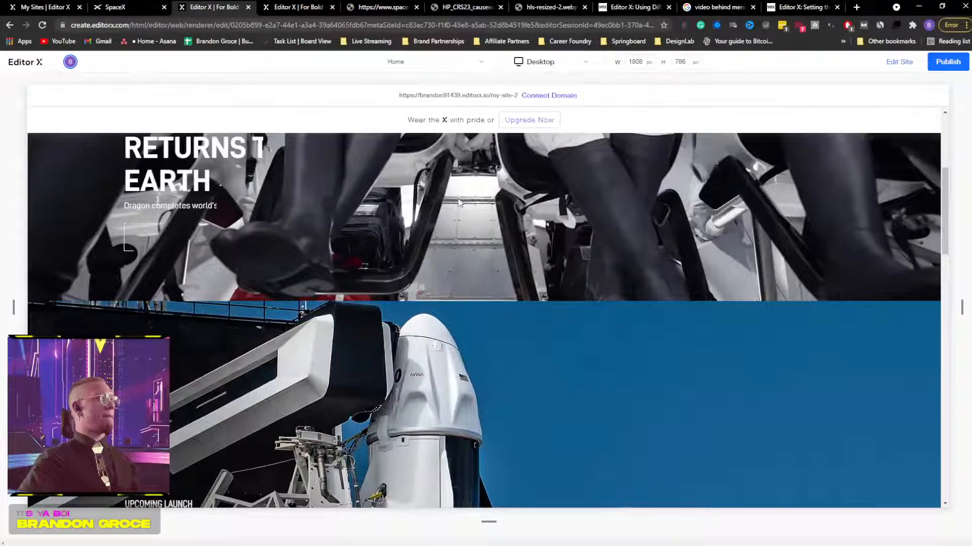
{"action": "scroll", "coordinate": [459, 204], "scroll_direction": "up", "scroll_amount": 4}
{"action": "scroll", "coordinate": [506, 299], "scroll_direction": "down", "scroll_amount": 5}
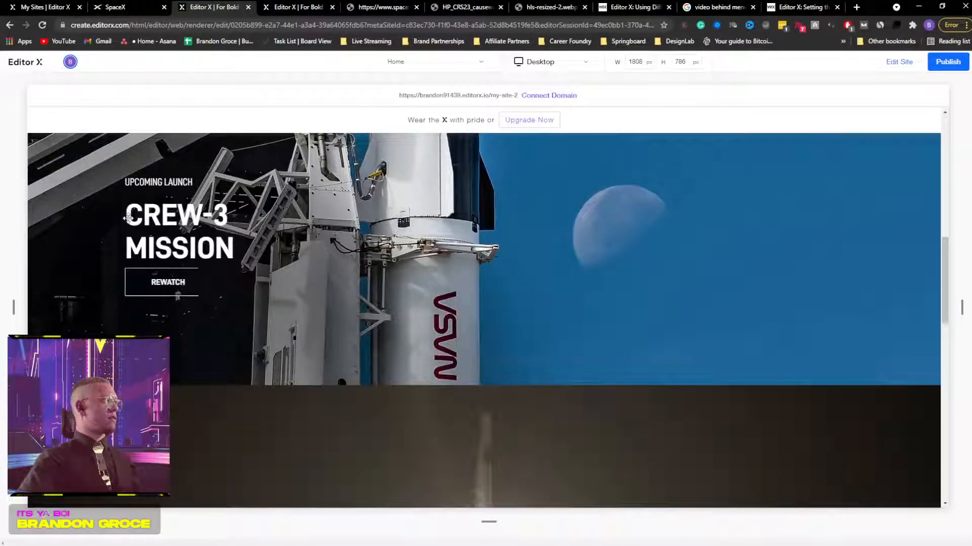
{"action": "scroll", "coordinate": [509, 234], "scroll_direction": "down", "scroll_amount": 5}
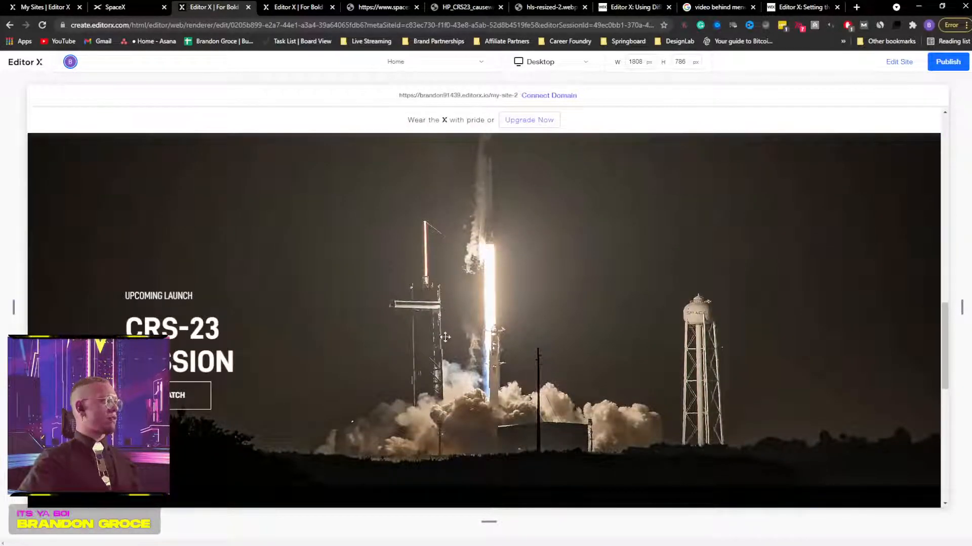
Step: Check the entrance animations of the Starship section in the desktop preview and return to the start of the page
{"action": "scroll", "coordinate": [455, 304], "scroll_direction": "down", "scroll_amount": 5}
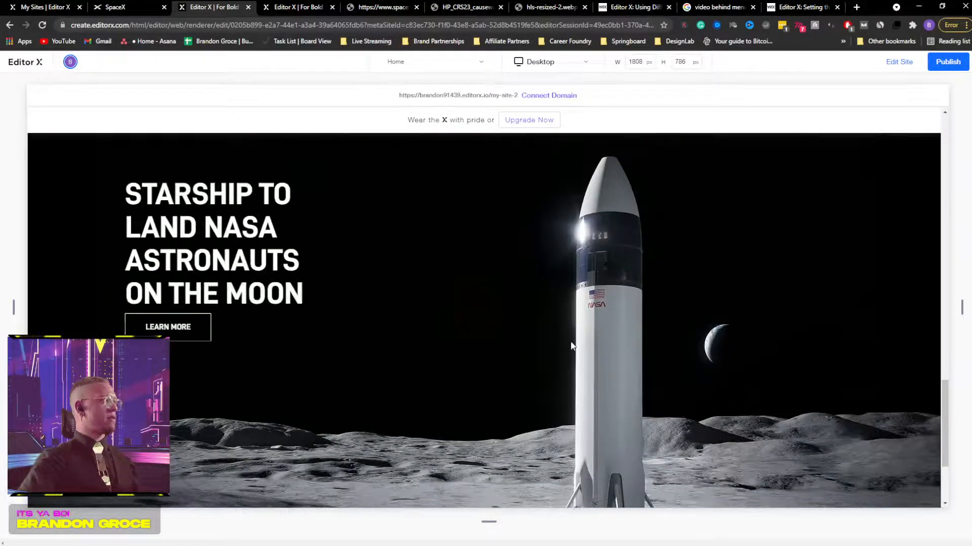
{"action": "scroll", "coordinate": [571, 338], "scroll_direction": "down", "scroll_amount": 3}
{"action": "scroll", "coordinate": [577, 334], "scroll_direction": "up", "scroll_amount": 15}
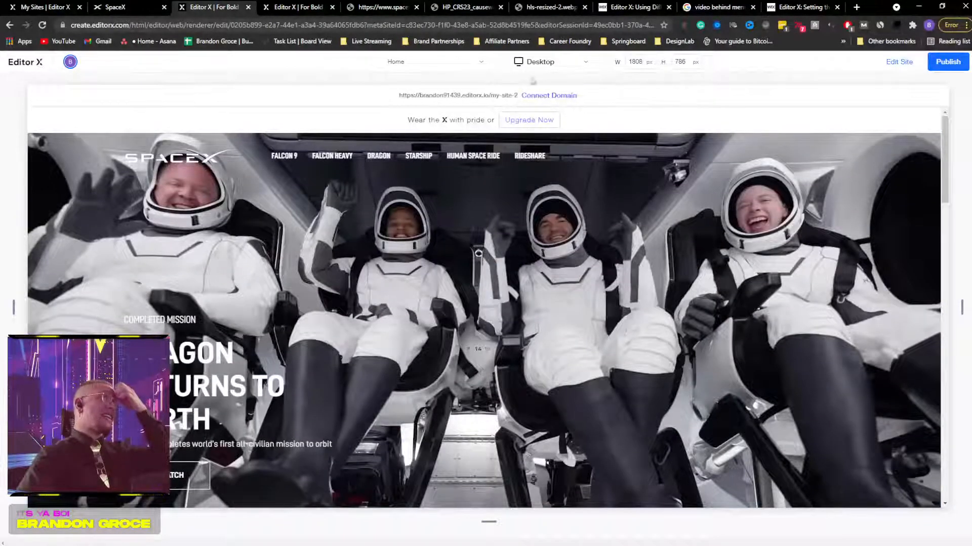
Step: Preview the home page at the Tablet breakpoint, checking each section's animations, the footer and the header's menu icon
{"action": "left_click", "coordinate": [529, 62]}
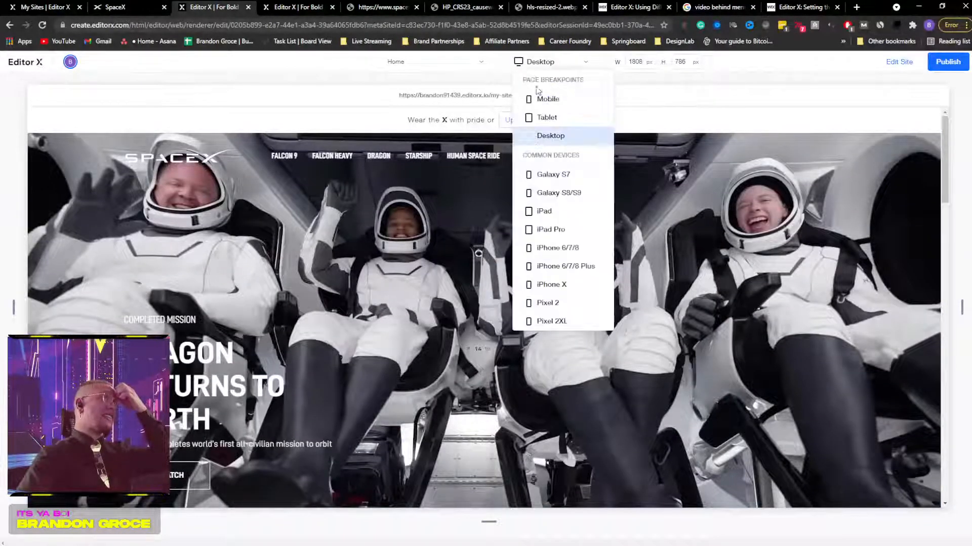
{"action": "left_click", "coordinate": [537, 116]}
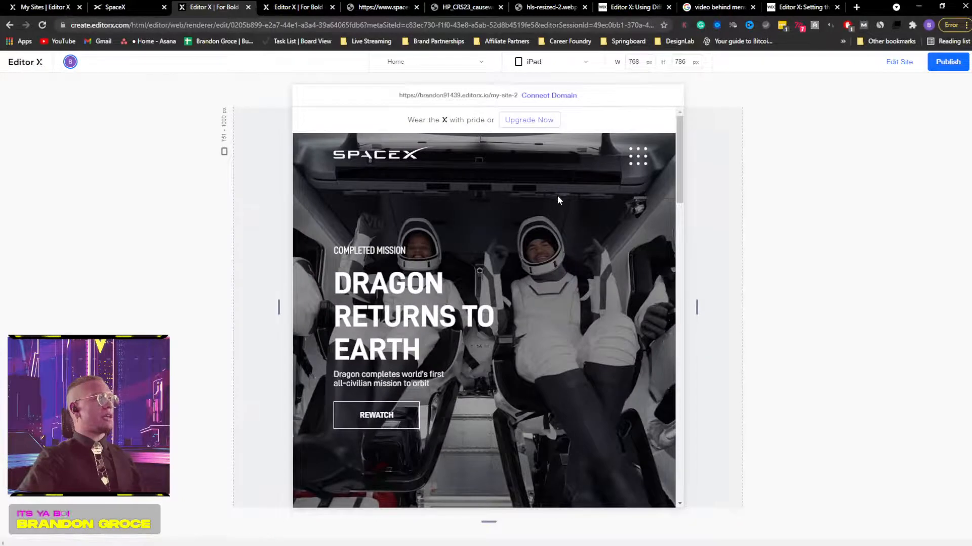
{"action": "scroll", "coordinate": [557, 195], "scroll_direction": "down", "scroll_amount": 8}
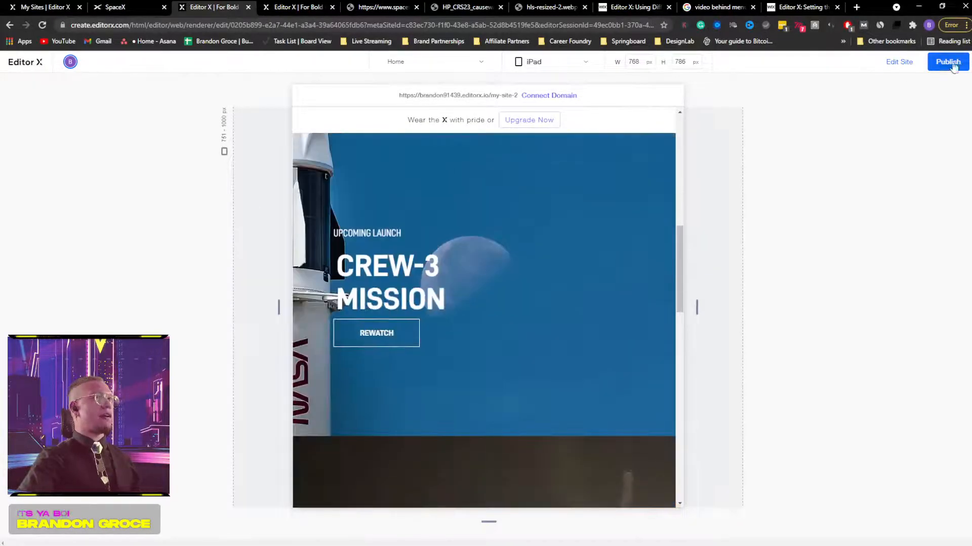
{"action": "left_click", "coordinate": [899, 62]}
{"action": "left_click", "coordinate": [899, 65]}
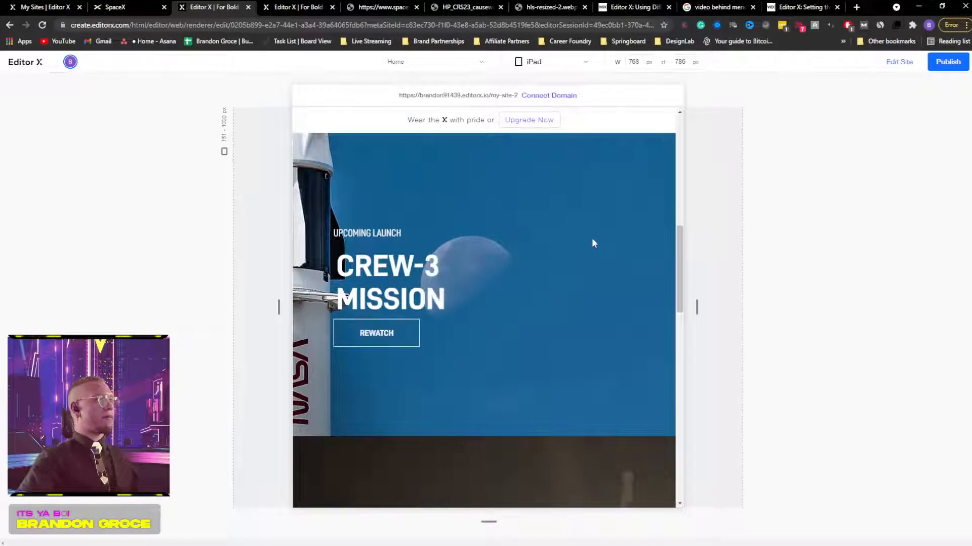
{"action": "scroll", "coordinate": [591, 239], "scroll_direction": "down", "scroll_amount": 5}
{"action": "scroll", "coordinate": [592, 240], "scroll_direction": "down", "scroll_amount": 2}
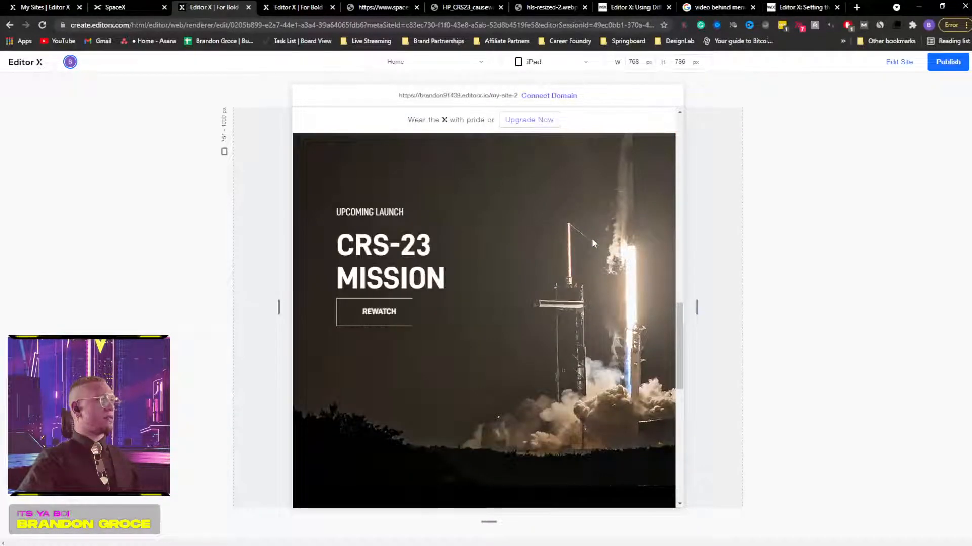
{"action": "scroll", "coordinate": [592, 239], "scroll_direction": "down", "scroll_amount": 6}
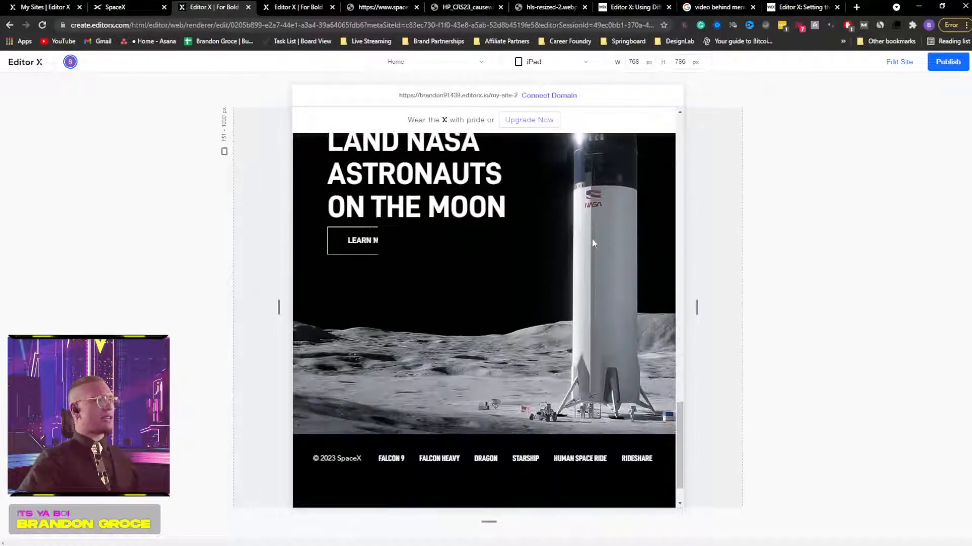
{"action": "scroll", "coordinate": [592, 240], "scroll_direction": "down", "scroll_amount": 1}
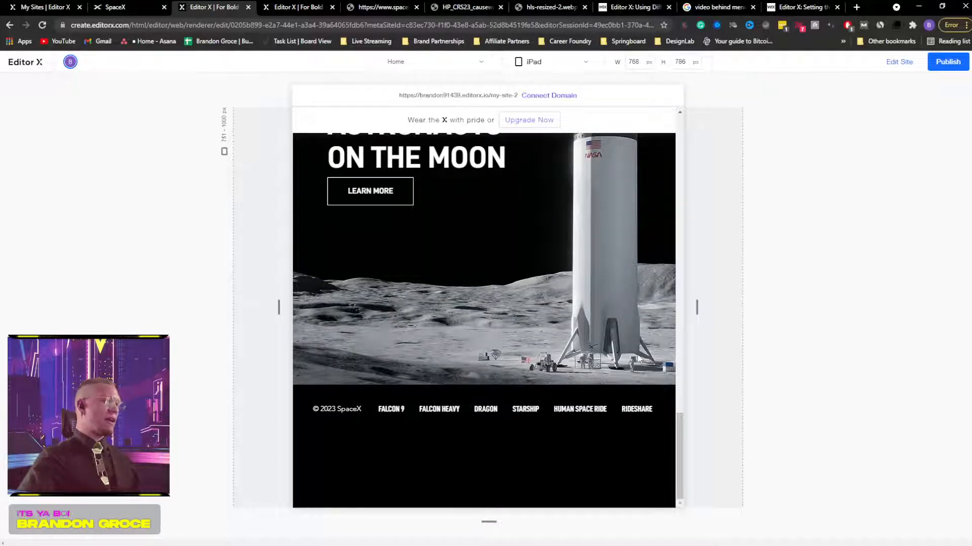
{"action": "scroll", "coordinate": [587, 279], "scroll_direction": "up", "scroll_amount": 12}
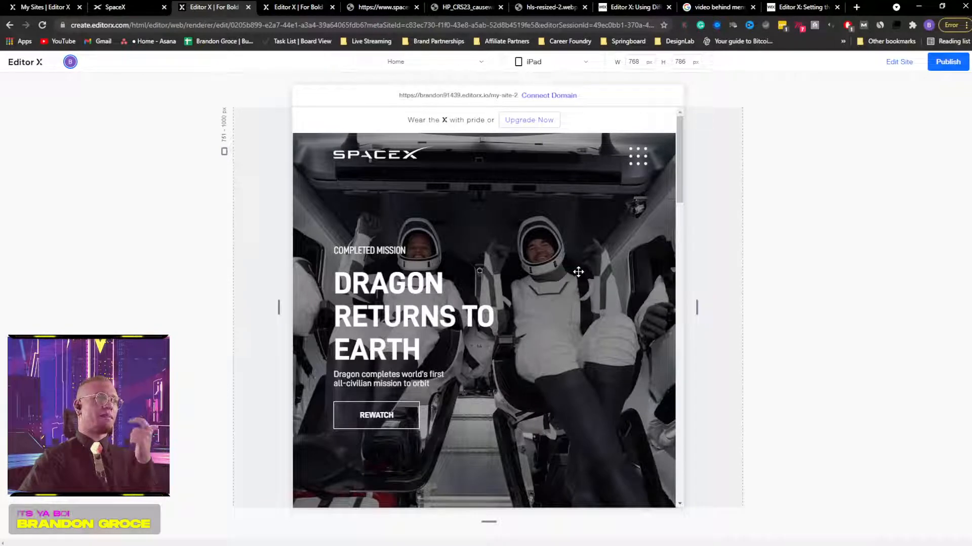
{"action": "left_click", "coordinate": [640, 159]}
{"action": "left_click", "coordinate": [652, 159]}
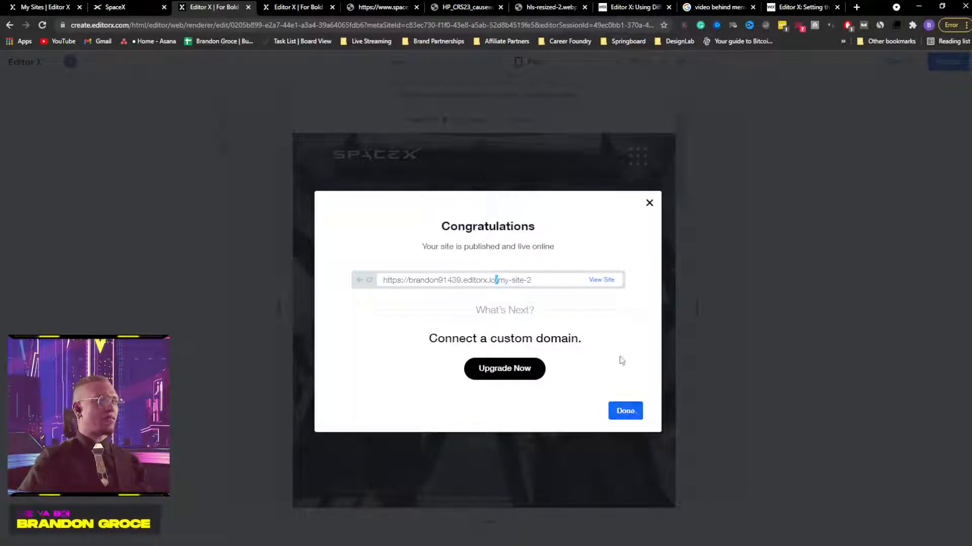
Step: Open the published live site and examine the entrance animations in every section down to the footer
{"action": "left_click", "coordinate": [604, 284]}
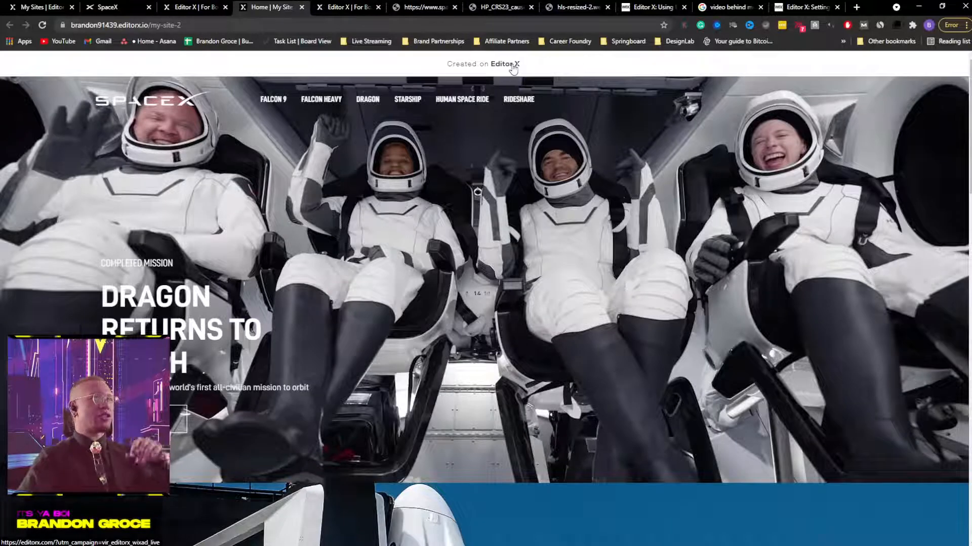
{"action": "scroll", "coordinate": [557, 212], "scroll_direction": "down", "scroll_amount": 8}
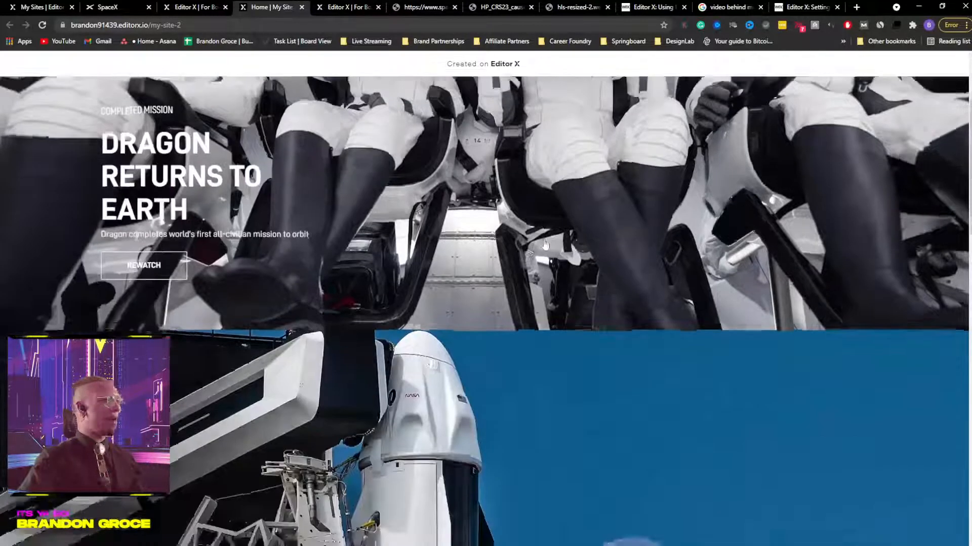
{"action": "scroll", "coordinate": [602, 247], "scroll_direction": "down", "scroll_amount": 6}
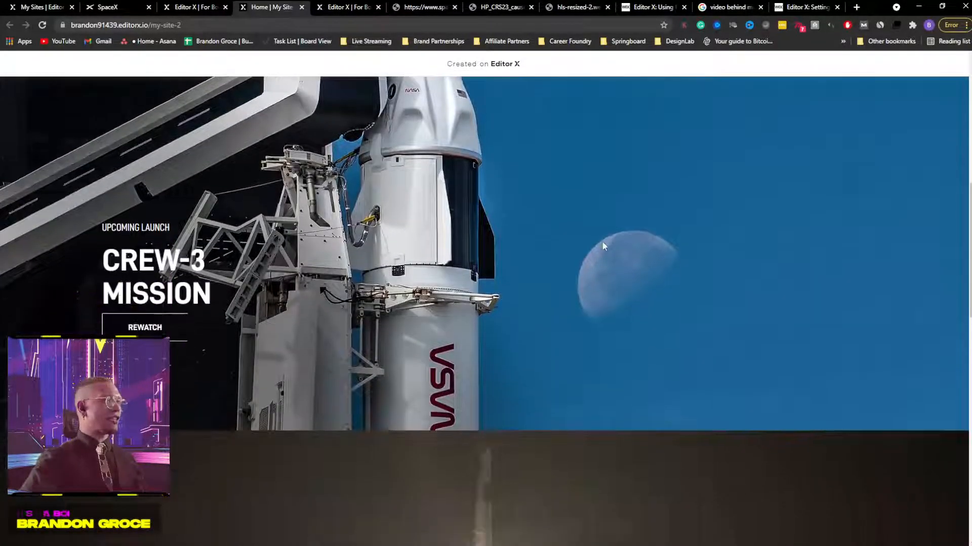
{"action": "scroll", "coordinate": [602, 247], "scroll_direction": "down", "scroll_amount": 5}
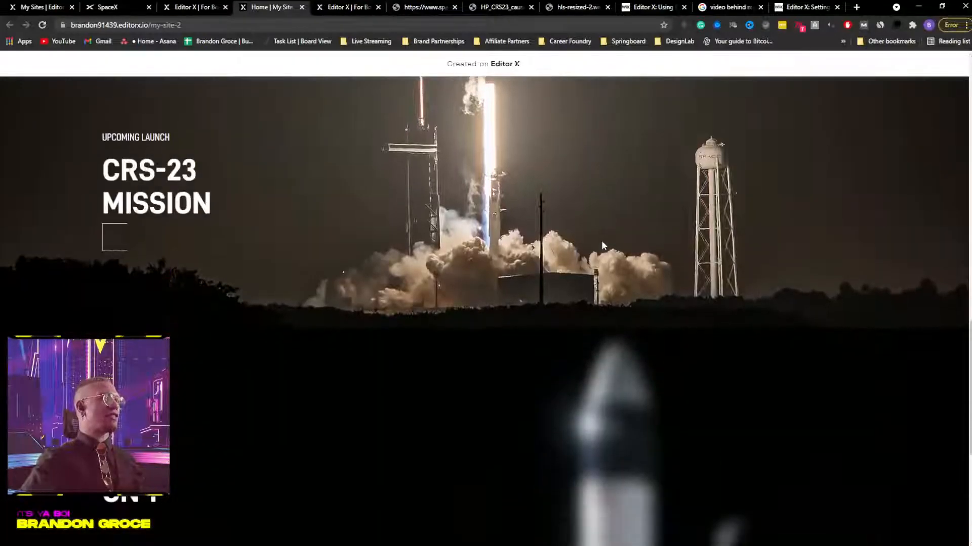
{"action": "scroll", "coordinate": [609, 292], "scroll_direction": "down", "scroll_amount": 5}
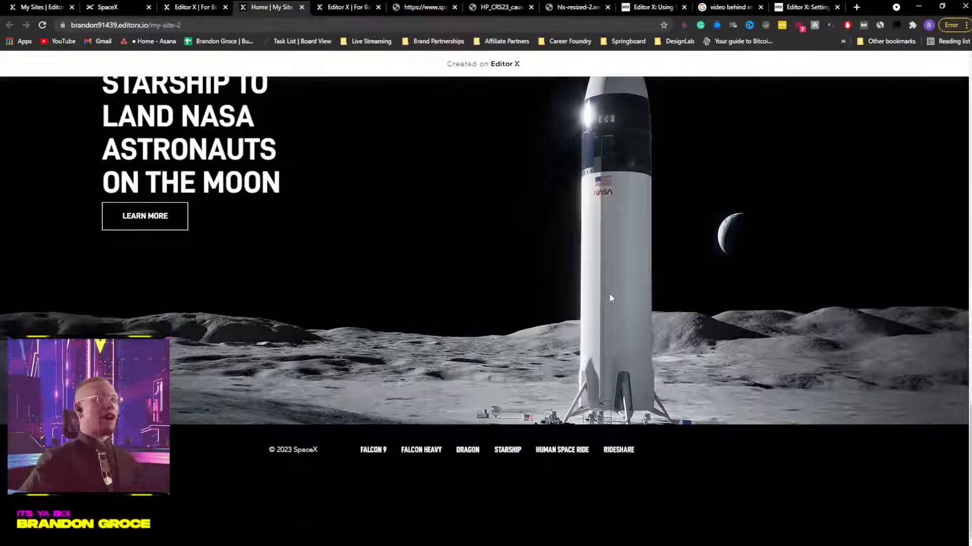
{"action": "scroll", "coordinate": [612, 291], "scroll_direction": "up", "scroll_amount": 8}
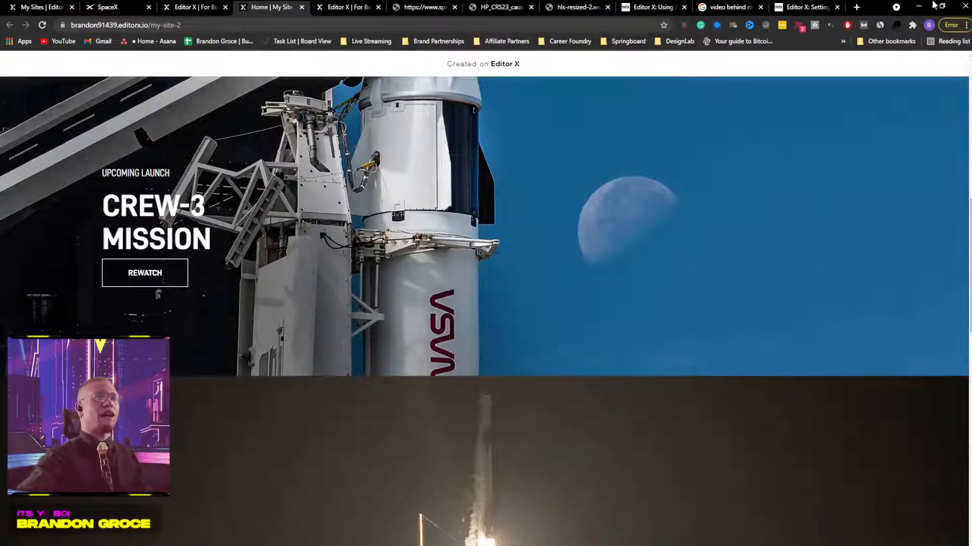
Step: Narrow the browser window to tablet and phone widths to check the live page's responsiveness, and restore it to full size
{"action": "left_click_drag", "start_coordinate": [888, 7], "coordinate": [506, 48]}
{"action": "scroll", "coordinate": [405, 265], "scroll_direction": "down", "scroll_amount": 3}
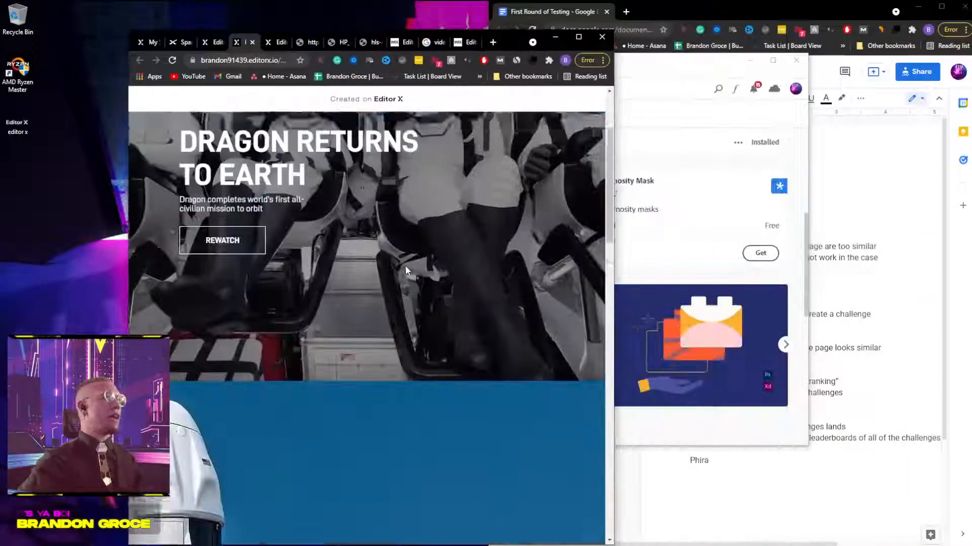
{"action": "left_click_drag", "start_coordinate": [614, 163], "coordinate": [383, 167]}
{"action": "scroll", "coordinate": [284, 225], "scroll_direction": "down", "scroll_amount": 15}
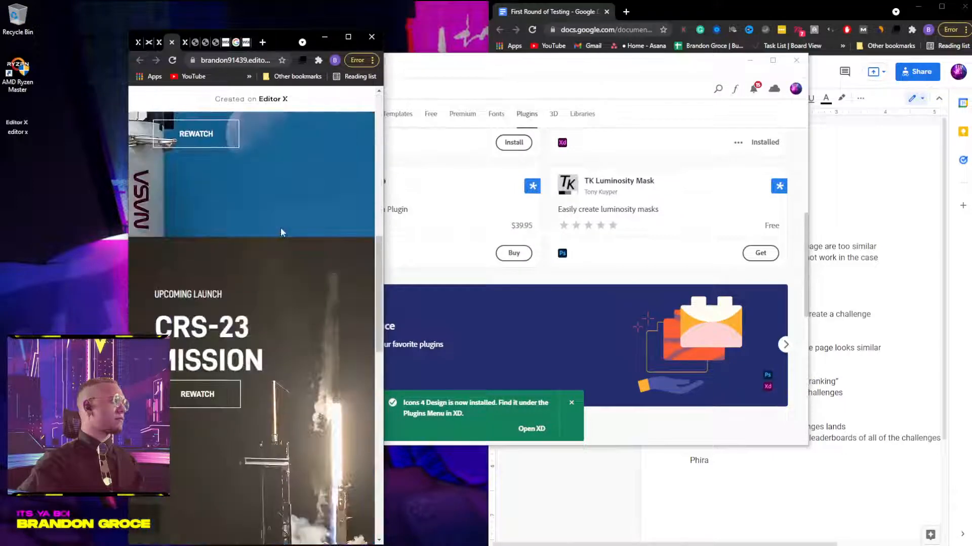
{"action": "scroll", "coordinate": [283, 234], "scroll_direction": "up", "scroll_amount": 10}
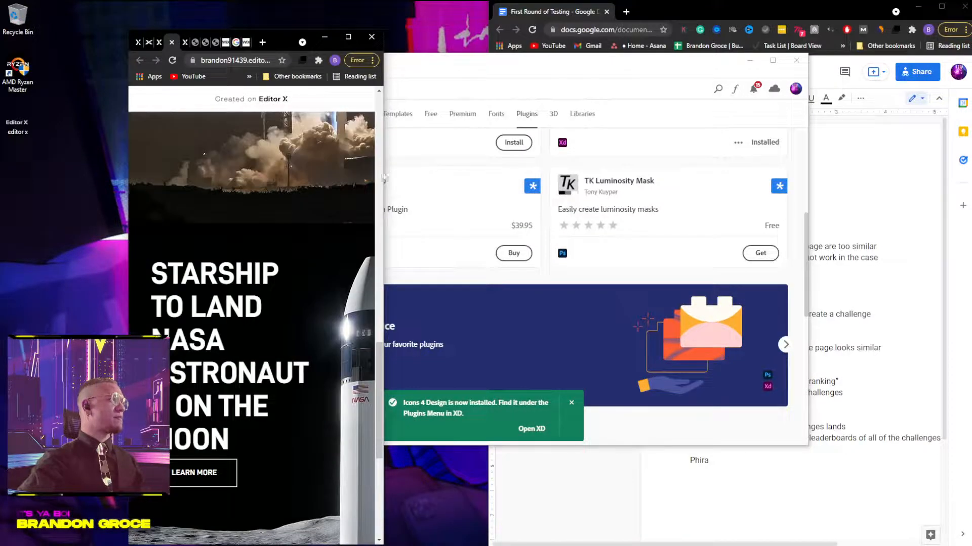
{"action": "left_click_drag", "start_coordinate": [386, 171], "coordinate": [969, 172]}
{"action": "double_click", "coordinate": [875, 43]}
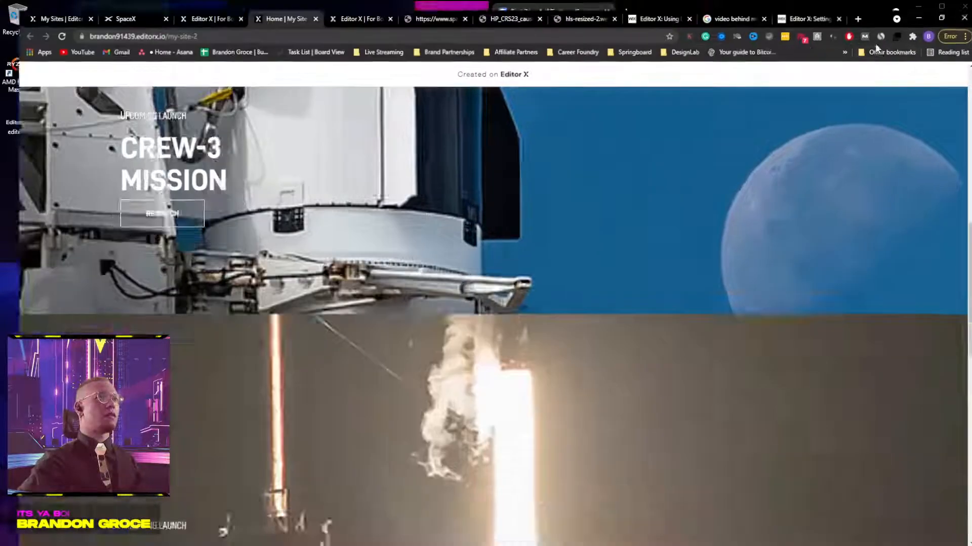
{"action": "scroll", "coordinate": [712, 259], "scroll_direction": "down", "scroll_amount": 12}
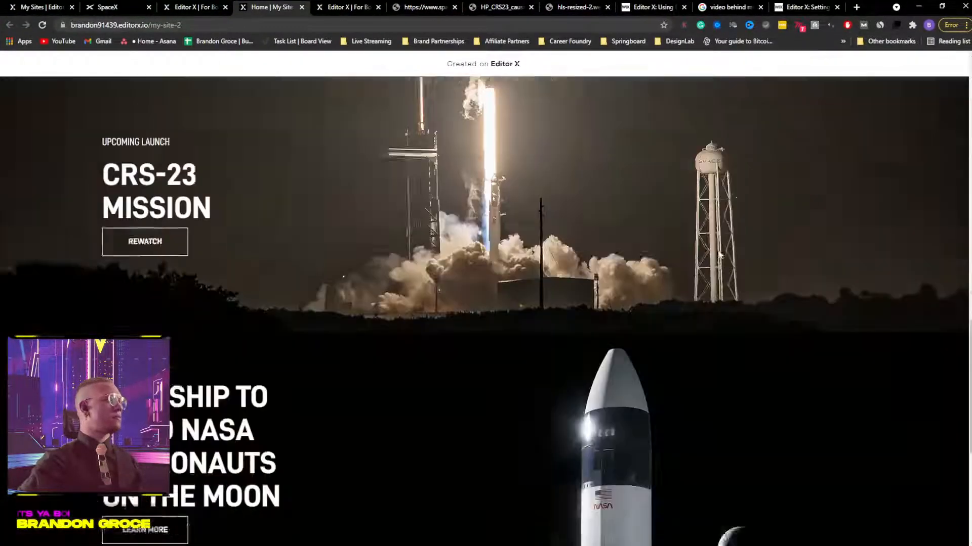
{"action": "scroll", "coordinate": [716, 253], "scroll_direction": "up", "scroll_amount": 6}
{"action": "scroll", "coordinate": [717, 253], "scroll_direction": "up", "scroll_amount": 5}
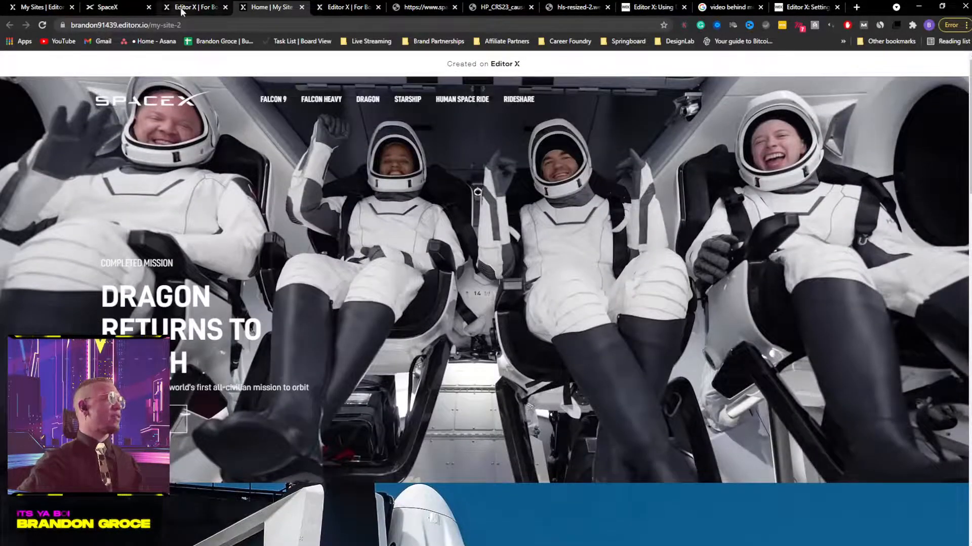
Step: Dismiss the publish confirmation in the Editor X tab and view the original SpaceX home page for comparison
{"action": "left_click", "coordinate": [180, 7]}
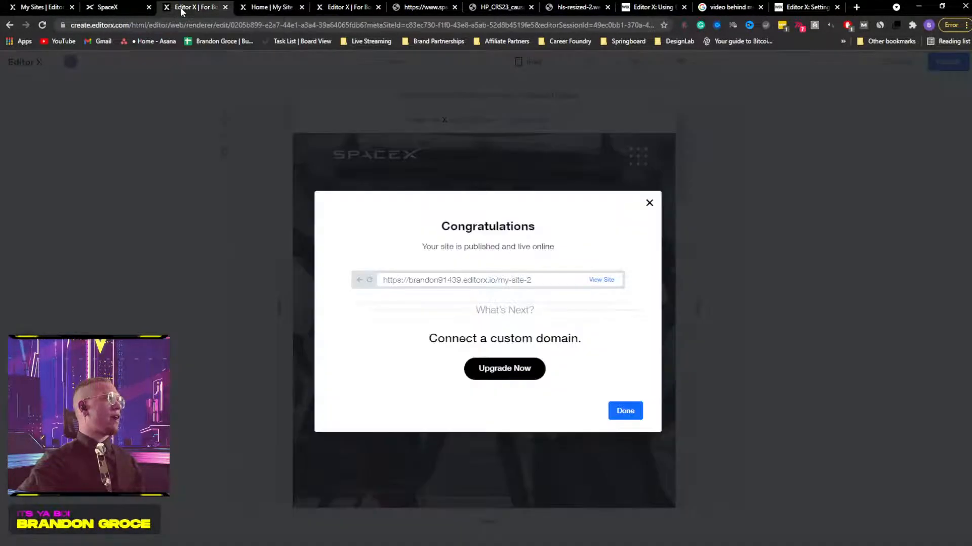
{"action": "left_click", "coordinate": [649, 203]}
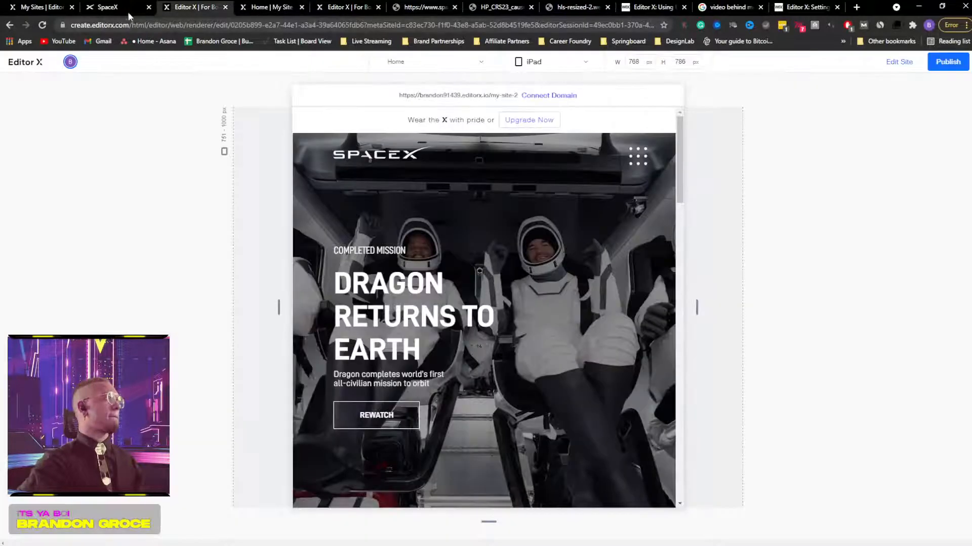
{"action": "left_click", "coordinate": [125, 8]}
{"action": "scroll", "coordinate": [512, 257], "scroll_direction": "up", "scroll_amount": 5}
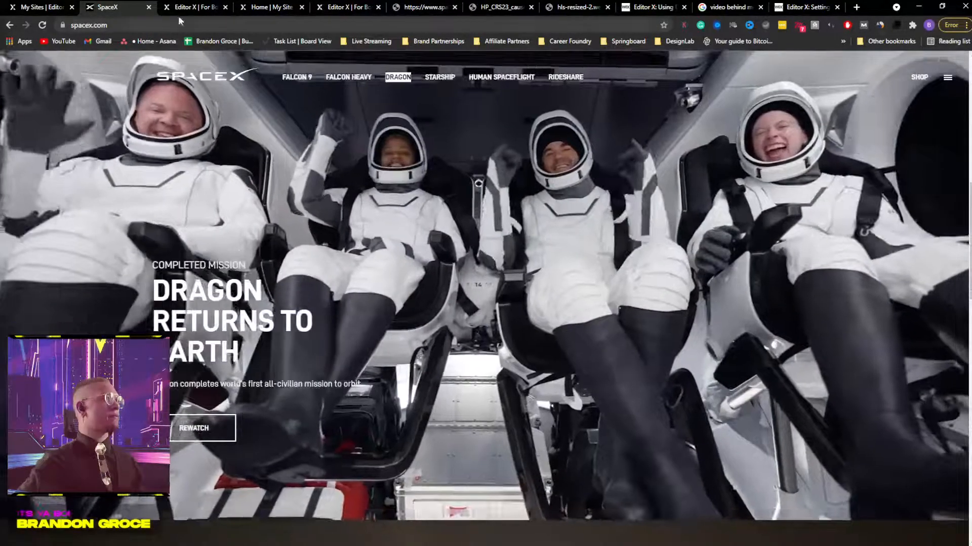
Step: Return to the Editor X preview, switch it back to the Desktop breakpoint and go back to editing the site
{"action": "left_click", "coordinate": [180, 7]}
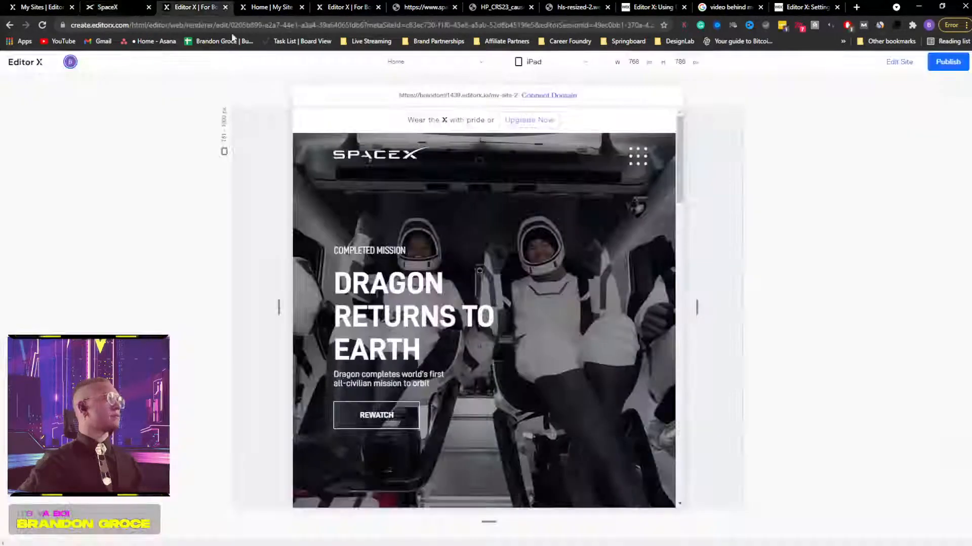
{"action": "left_click", "coordinate": [545, 66]}
{"action": "left_click", "coordinate": [545, 135]}
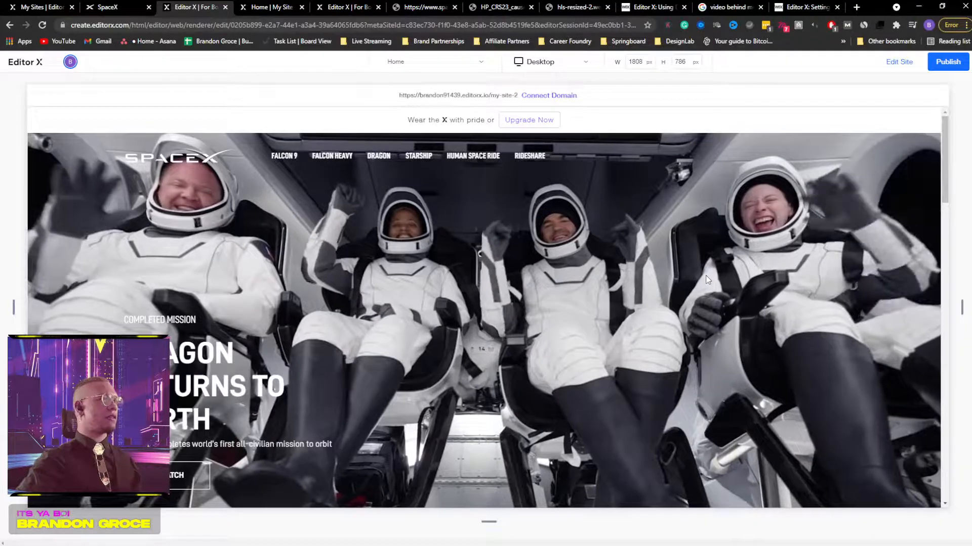
{"action": "left_click", "coordinate": [899, 62]}
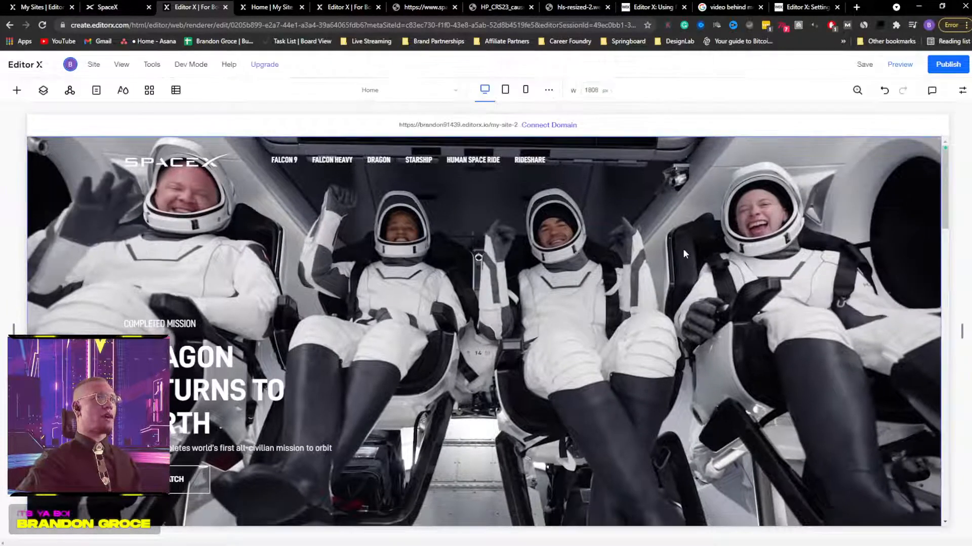
Step: Examine the hero VideoBox's settings and the replacement video library without choosing another video
{"action": "left_click", "coordinate": [683, 252]}
{"action": "left_click", "coordinate": [743, 223]}
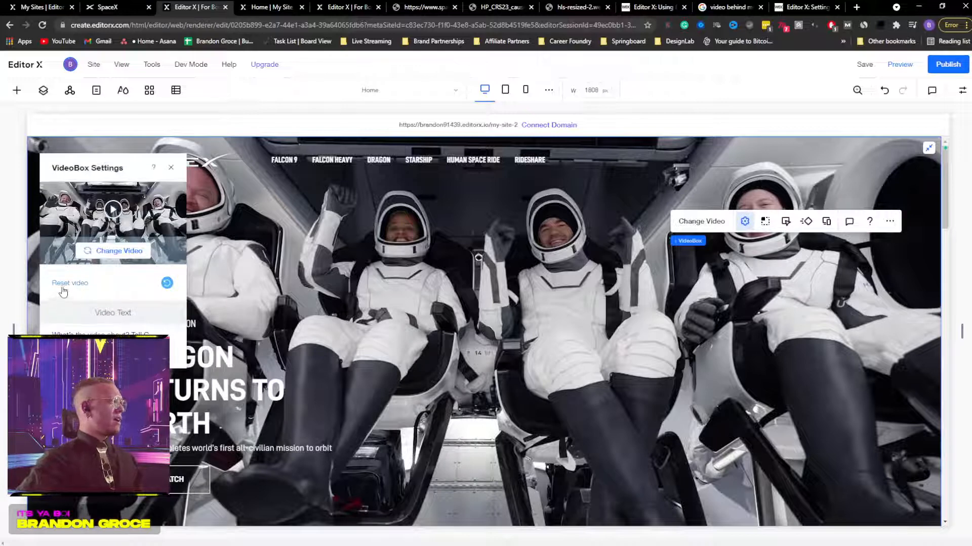
{"action": "left_click", "coordinate": [702, 222]}
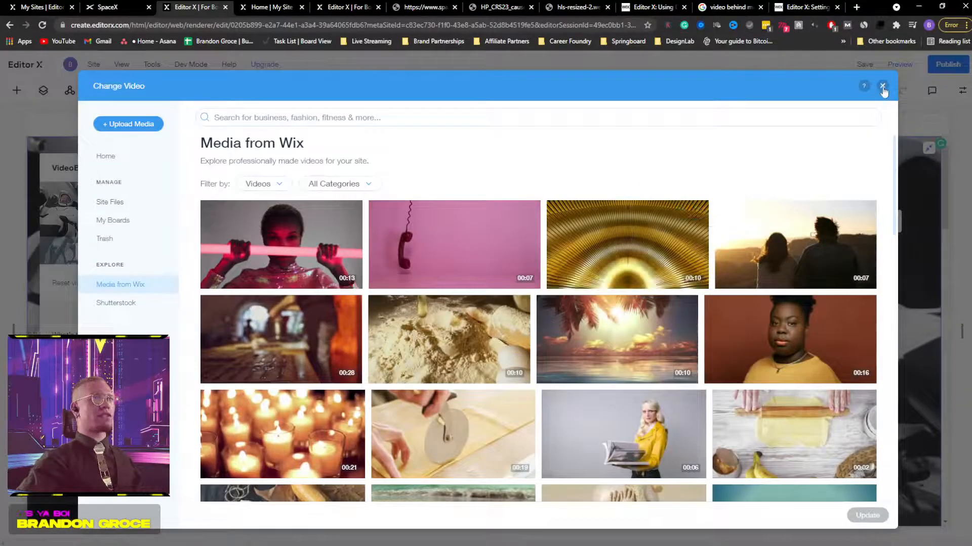
{"action": "left_click", "coordinate": [883, 87]}
Step: Close the video library without choosing a video and select the Play Button nested inside the hero VideoBox
{"action": "left_click", "coordinate": [961, 90]}
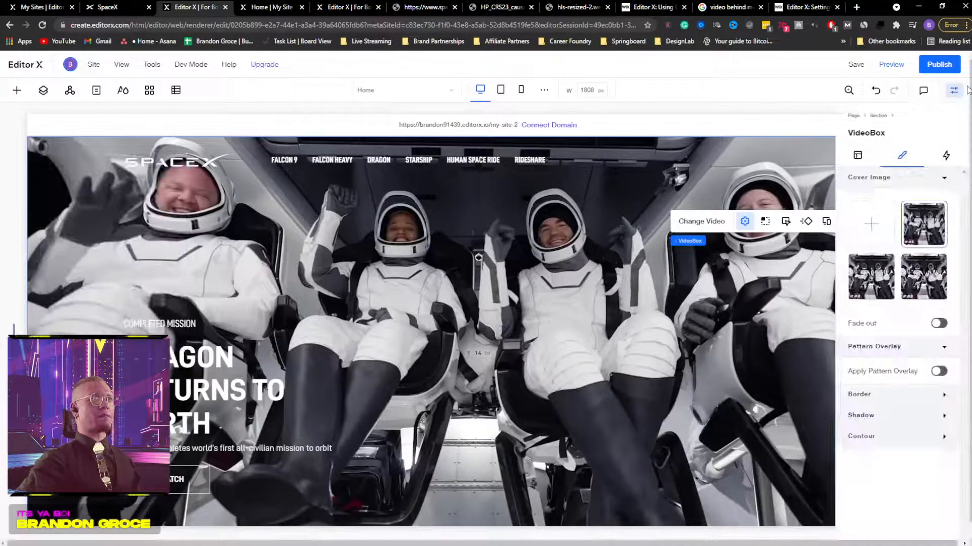
{"action": "left_click", "coordinate": [865, 157]}
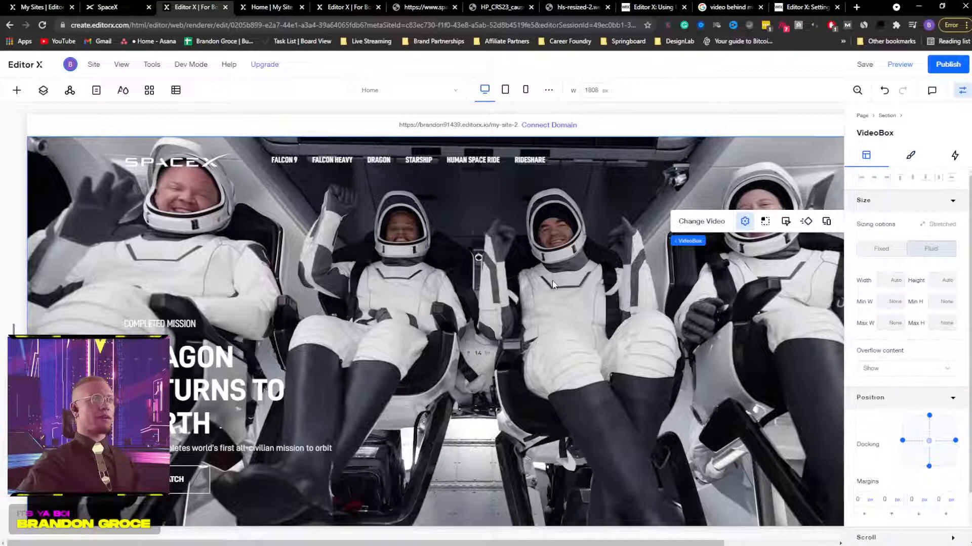
{"action": "left_click", "coordinate": [43, 91]}
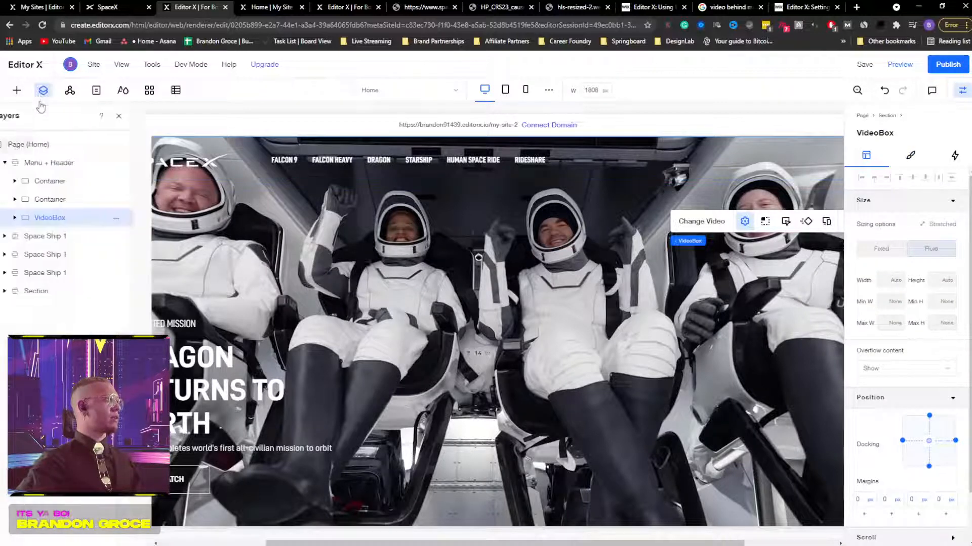
{"action": "left_click", "coordinate": [32, 218]}
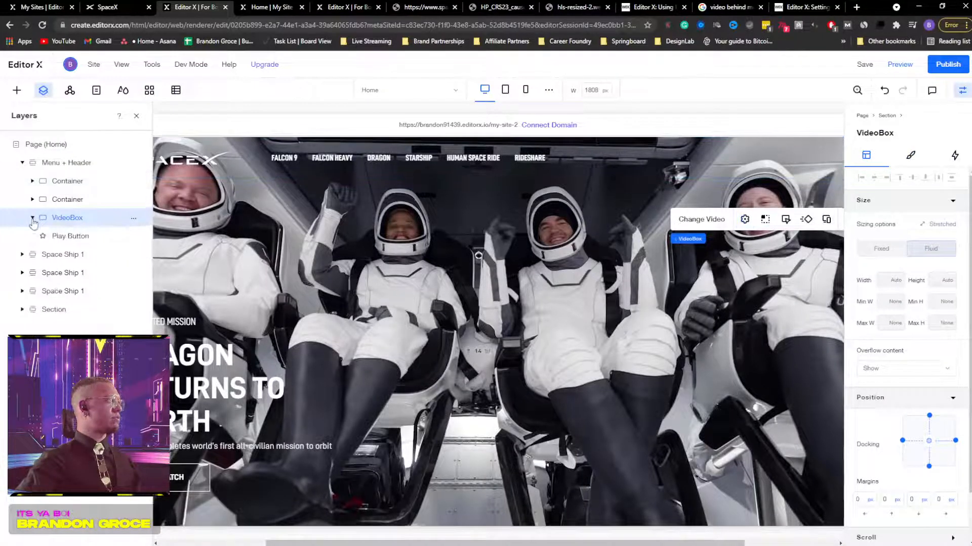
{"action": "left_click", "coordinate": [70, 236]}
Step: Raise the fill opacity of the hero video's play button from fully transparent to a partly opaque level
{"action": "left_click", "coordinate": [910, 156]}
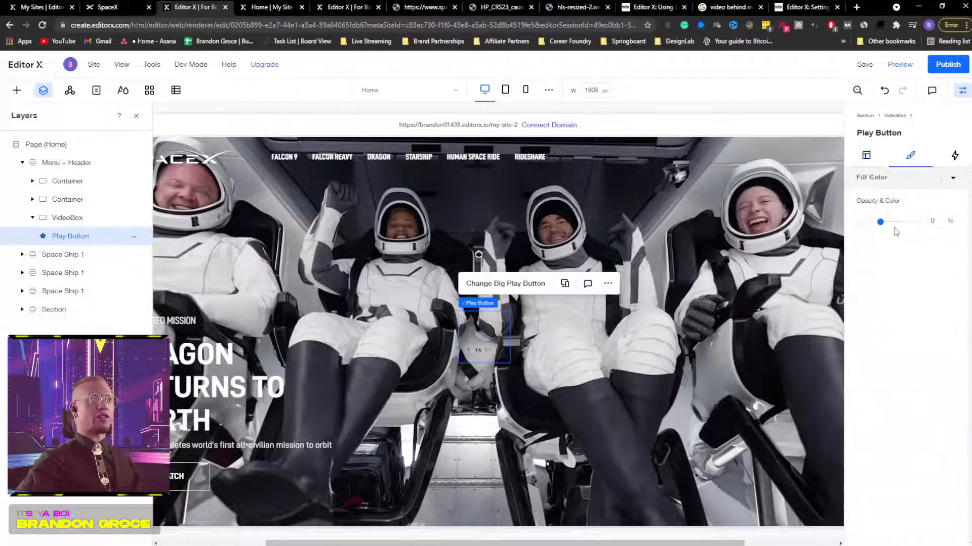
{"action": "left_click_drag", "start_coordinate": [894, 228], "coordinate": [921, 221]}
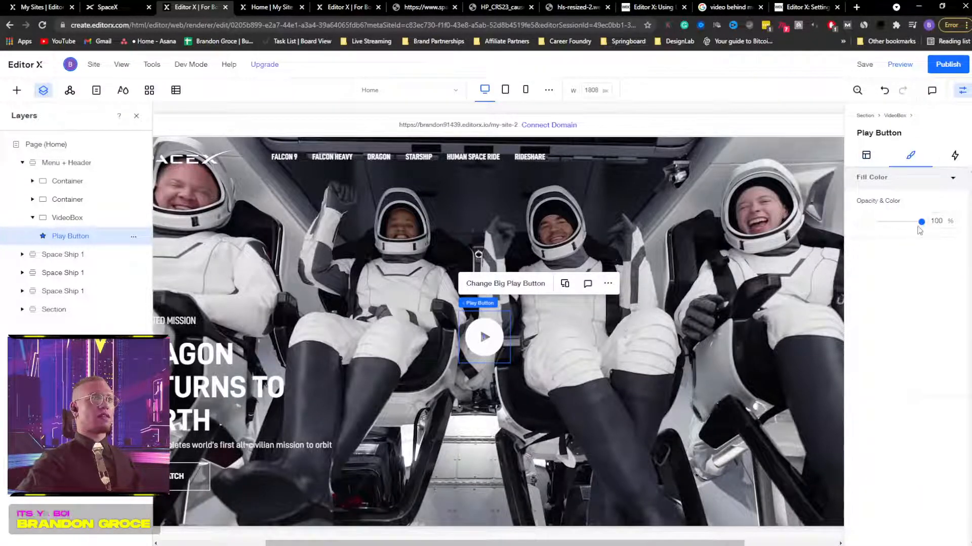
{"action": "left_click_drag", "start_coordinate": [922, 227], "coordinate": [905, 229]}
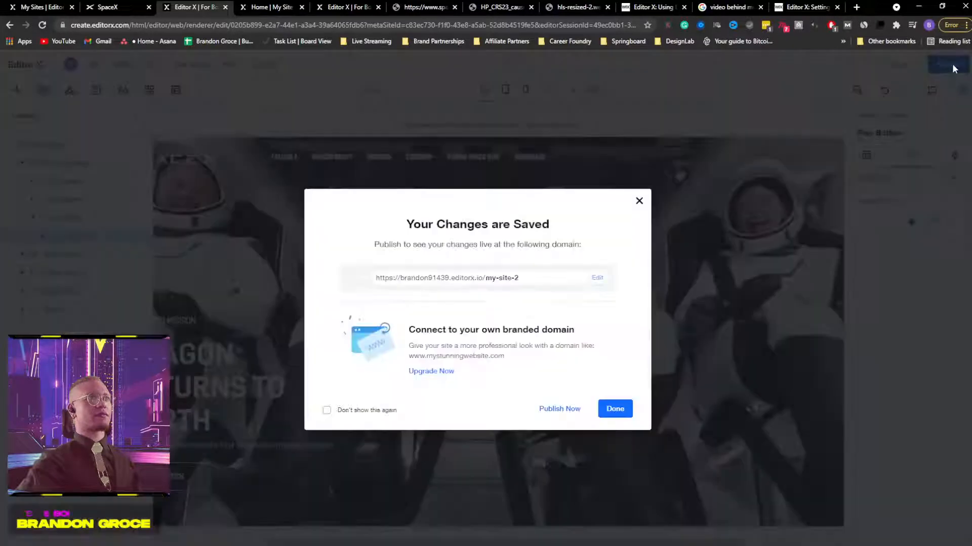
Step: Publish the updated site and check the hero on the live page
{"action": "left_click", "coordinate": [570, 411]}
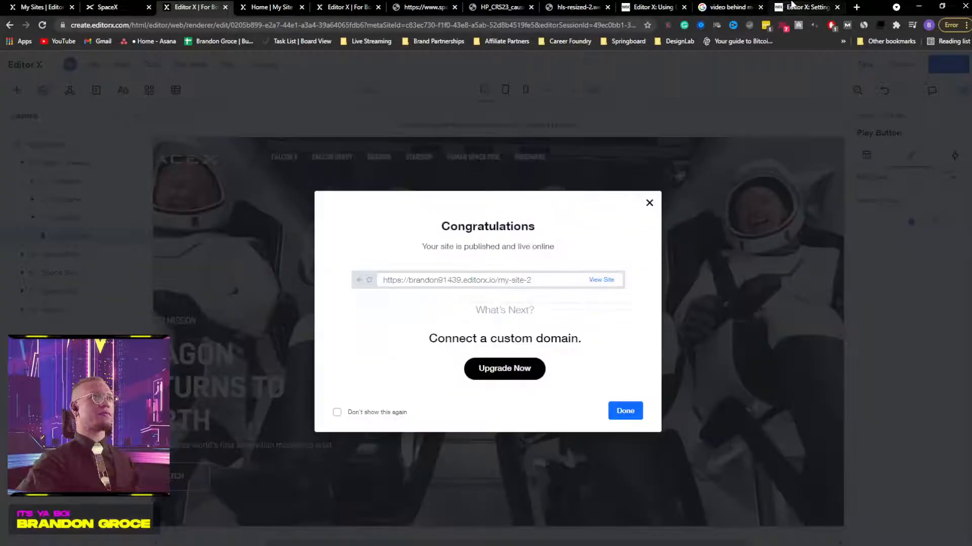
{"action": "left_click", "coordinate": [600, 281]}
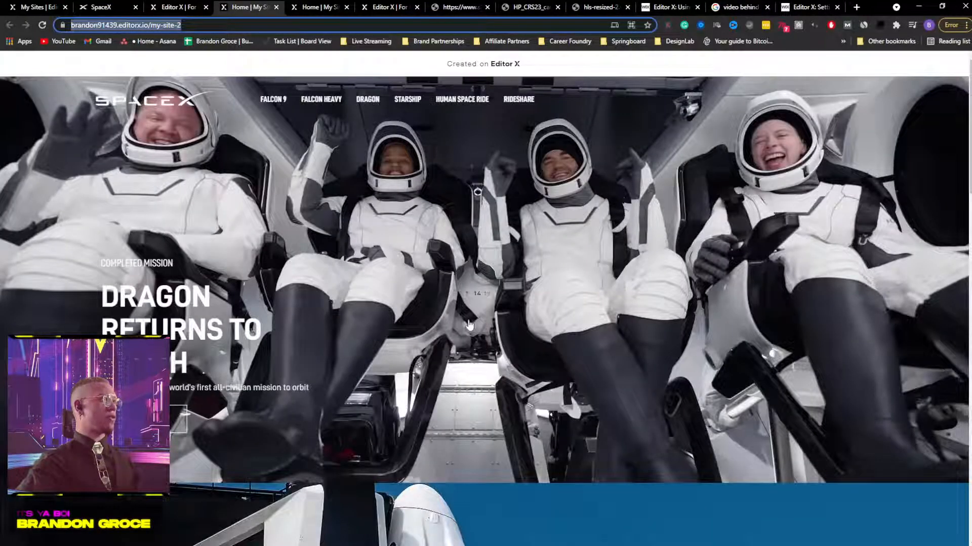
{"action": "scroll", "coordinate": [469, 324], "scroll_direction": "down", "scroll_amount": 3}
{"action": "scroll", "coordinate": [470, 304], "scroll_direction": "up", "scroll_amount": 3}
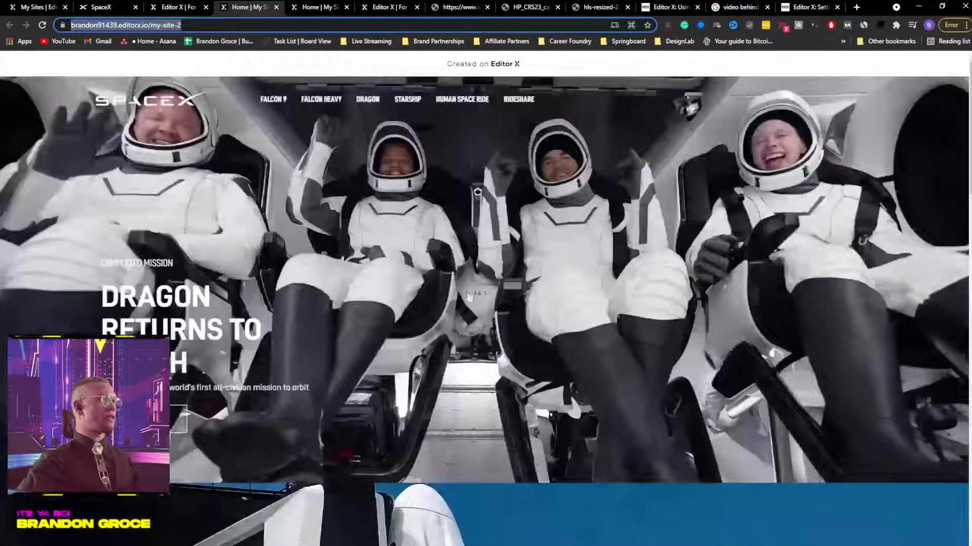
Step: Return to the publish confirmation in the Editor X tab and open the live site in a fresh tab
{"action": "left_click", "coordinate": [174, 6]}
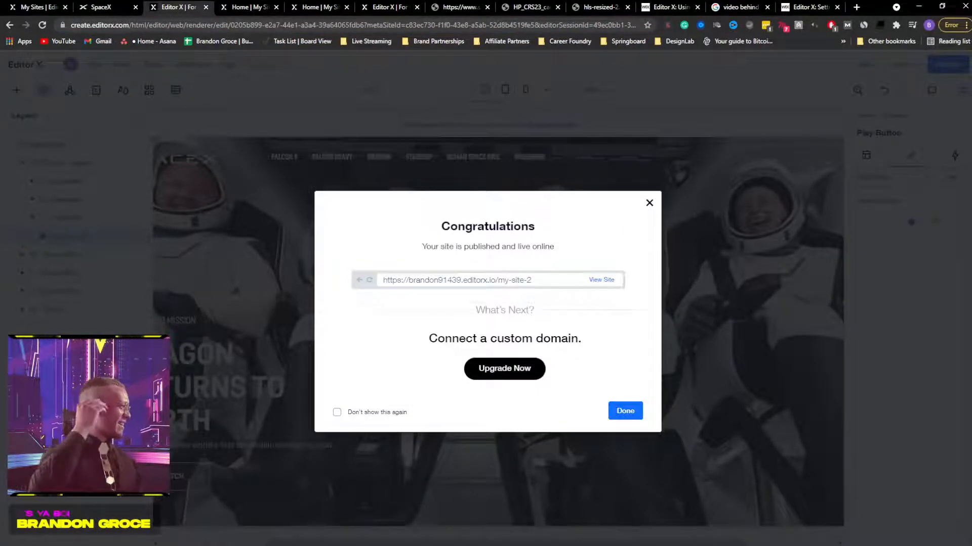
{"action": "left_click", "coordinate": [248, 8]}
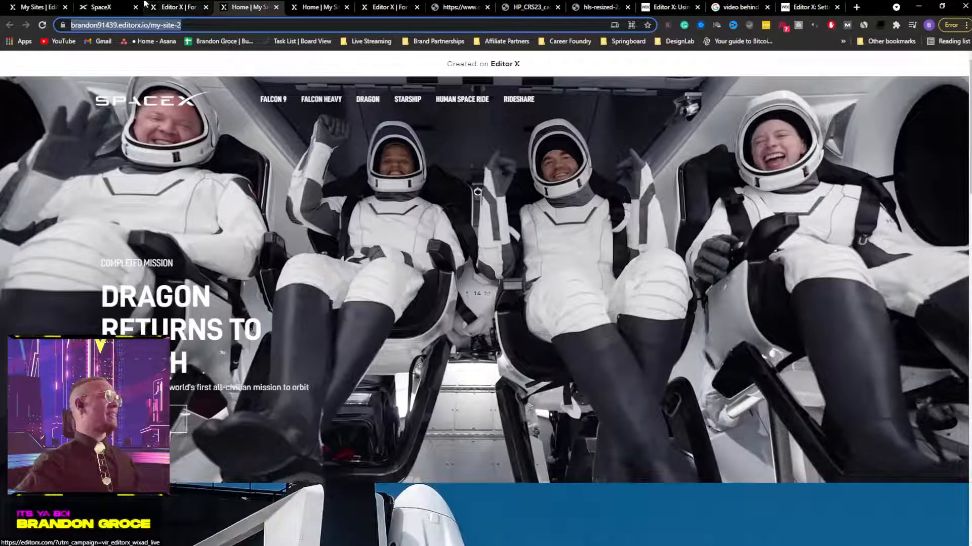
{"action": "left_click", "coordinate": [101, 7]}
{"action": "left_click", "coordinate": [174, 7]}
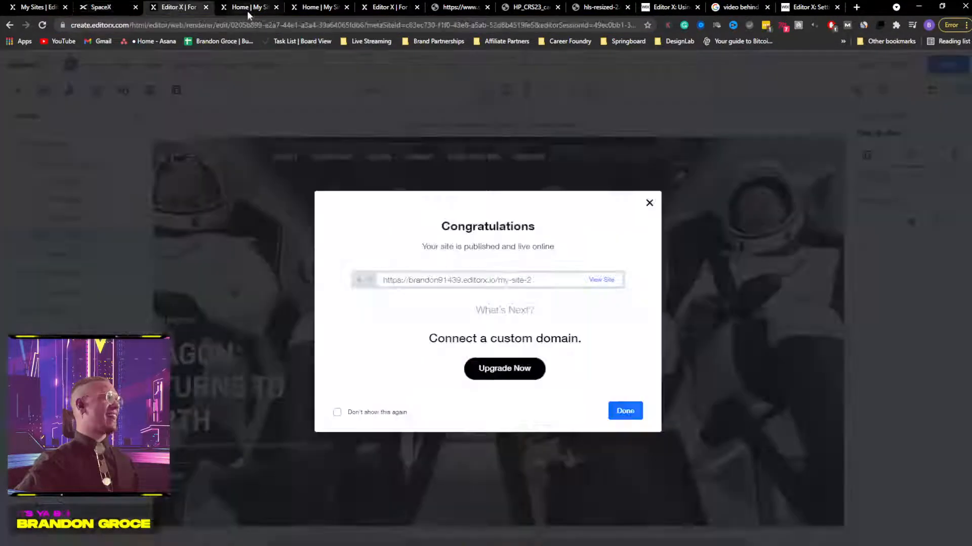
{"action": "left_click", "coordinate": [606, 281]}
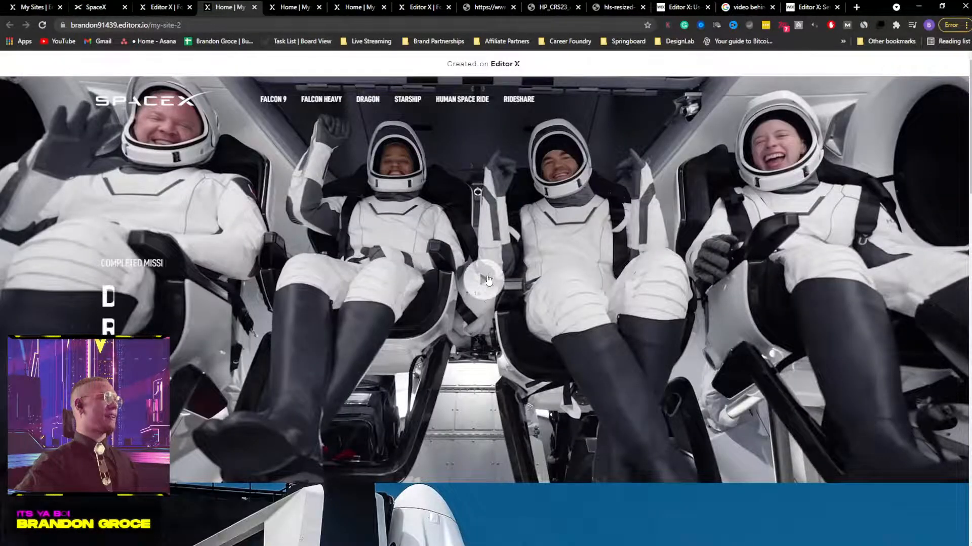
Step: Start the hero video with its play button on the live page and check how it plays
{"action": "key", "text": "ctrl+l"}
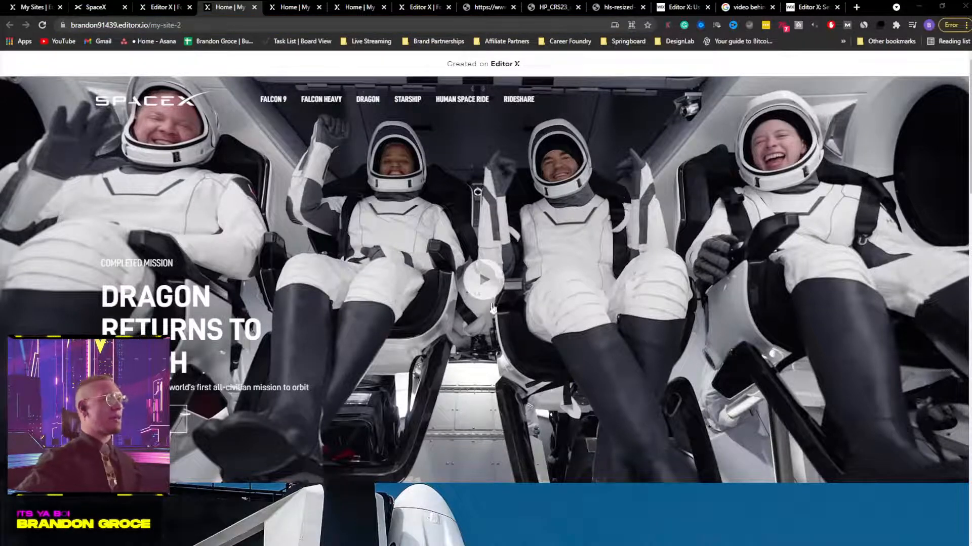
{"action": "left_click", "coordinate": [485, 289]}
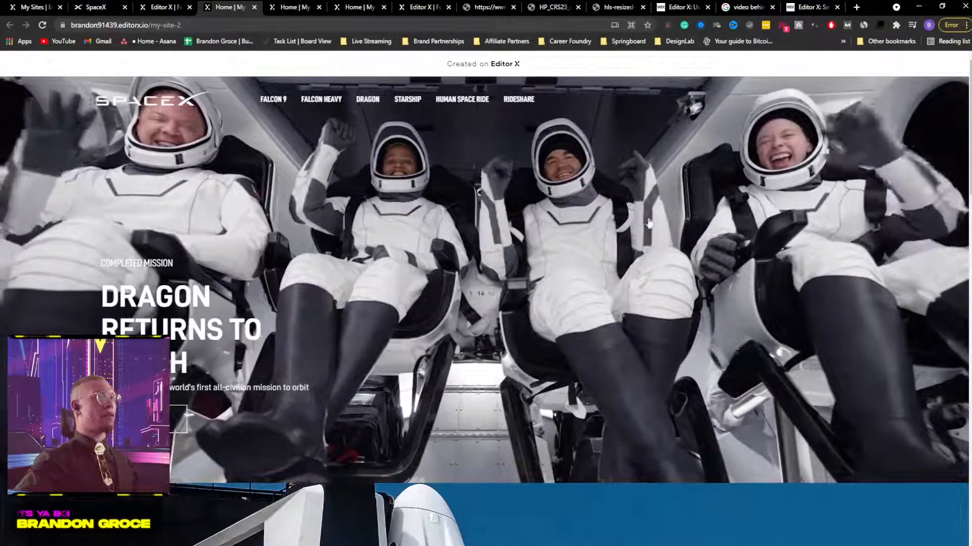
{"action": "scroll", "coordinate": [599, 258], "scroll_direction": "down", "scroll_amount": 2}
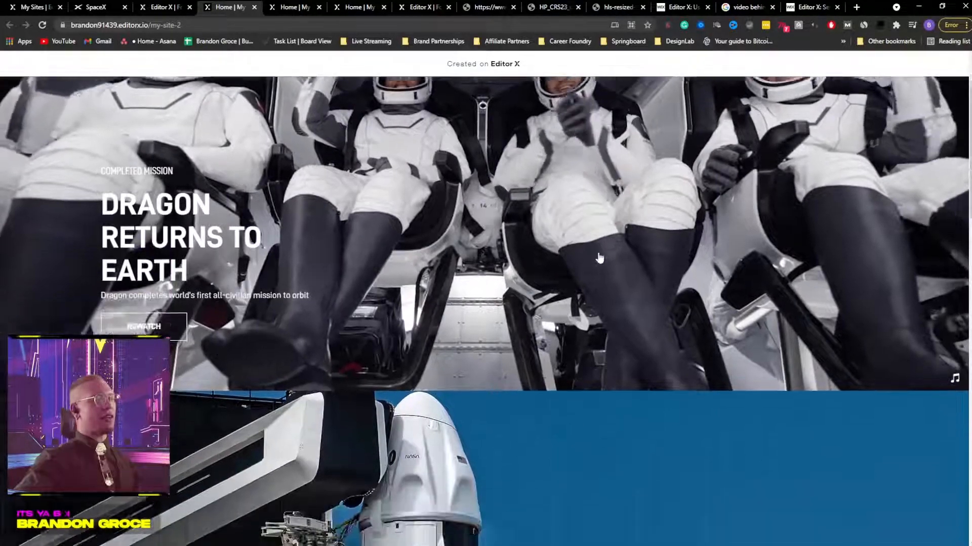
{"action": "scroll", "coordinate": [599, 258], "scroll_direction": "up", "scroll_amount": 2}
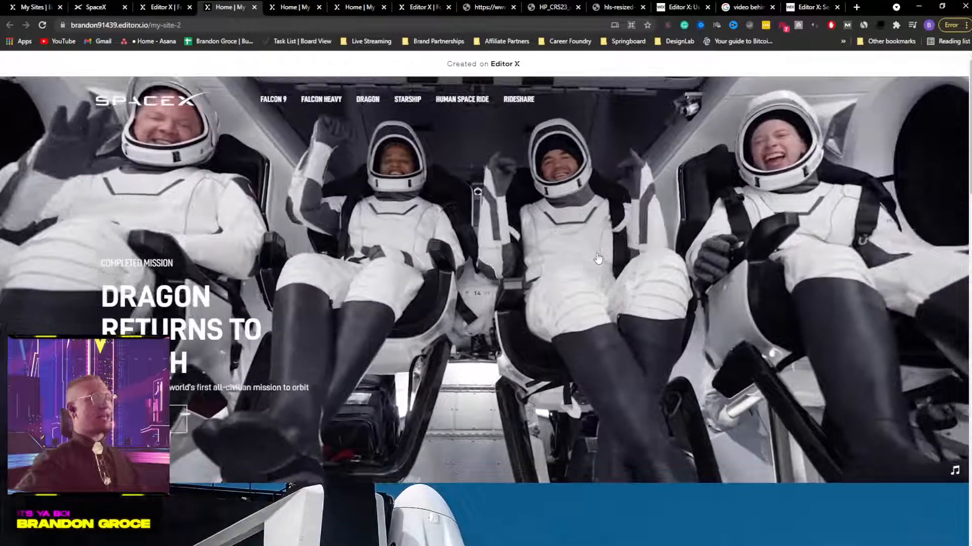
Step: Compare with the hero area of the original SpaceX home page and return to the published site
{"action": "left_click", "coordinate": [151, 5]}
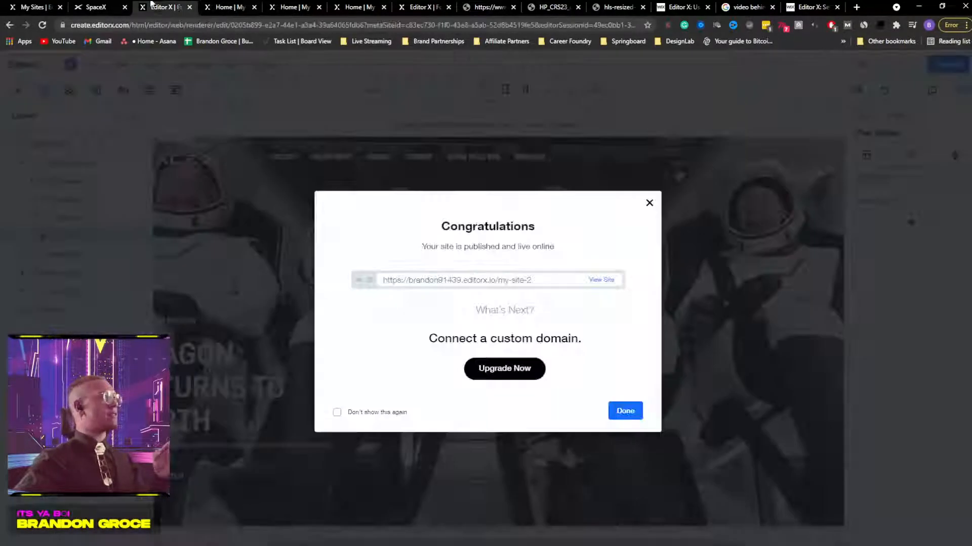
{"action": "left_click", "coordinate": [104, 7]}
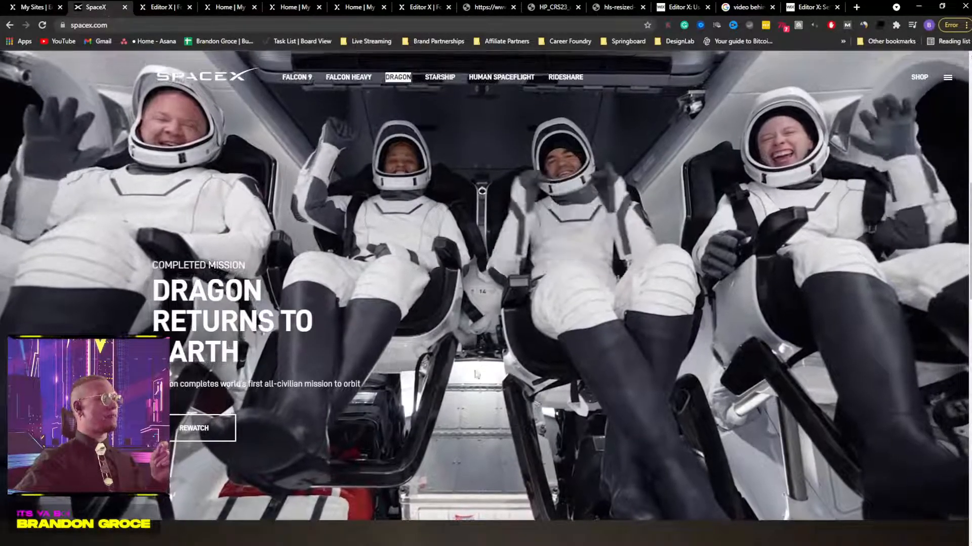
{"action": "scroll", "coordinate": [655, 449], "scroll_direction": "up", "scroll_amount": 5}
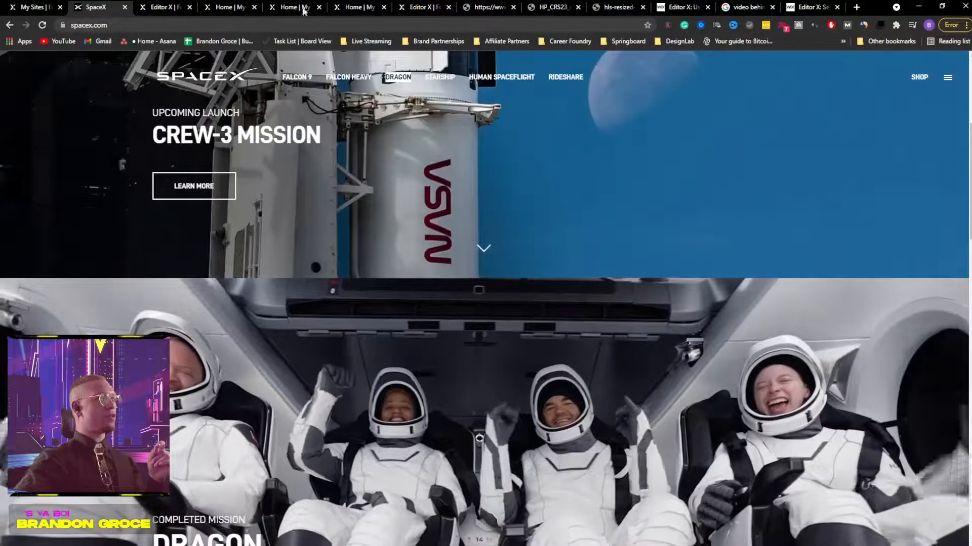
{"action": "left_click", "coordinate": [152, 5]}
{"action": "left_click", "coordinate": [225, 7]}
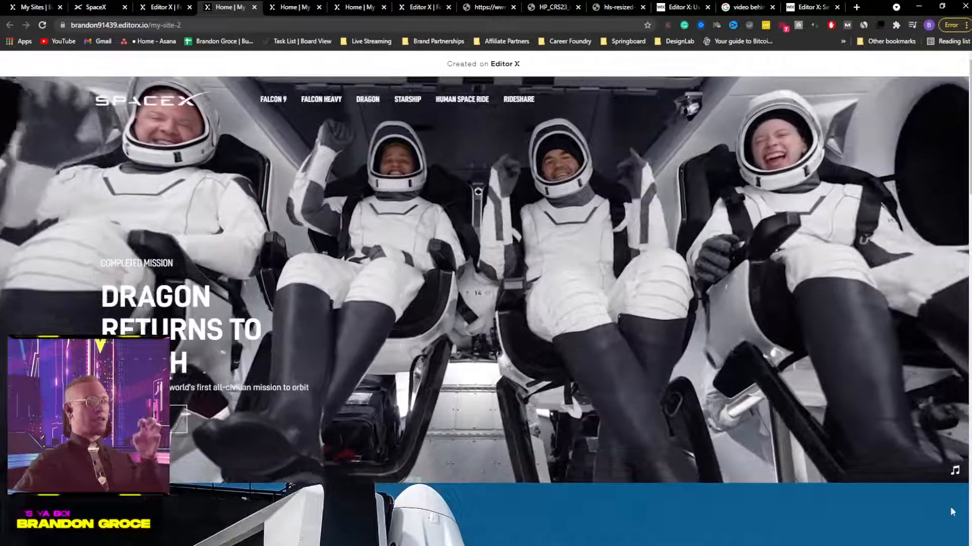
Step: Review the published page's sections and text animations from the hero video down to the footer
{"action": "scroll", "coordinate": [879, 488], "scroll_direction": "down", "scroll_amount": 3}
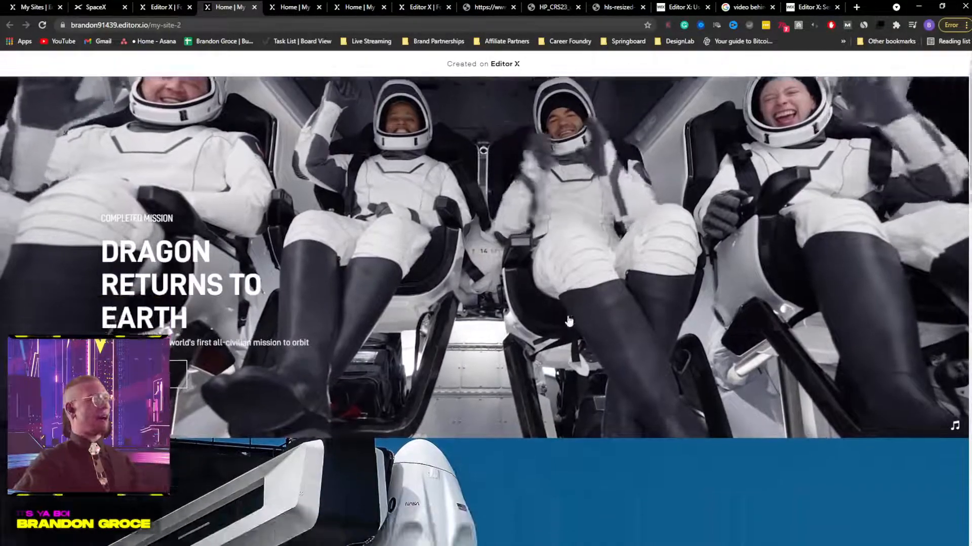
{"action": "scroll", "coordinate": [569, 309], "scroll_direction": "up", "scroll_amount": 3}
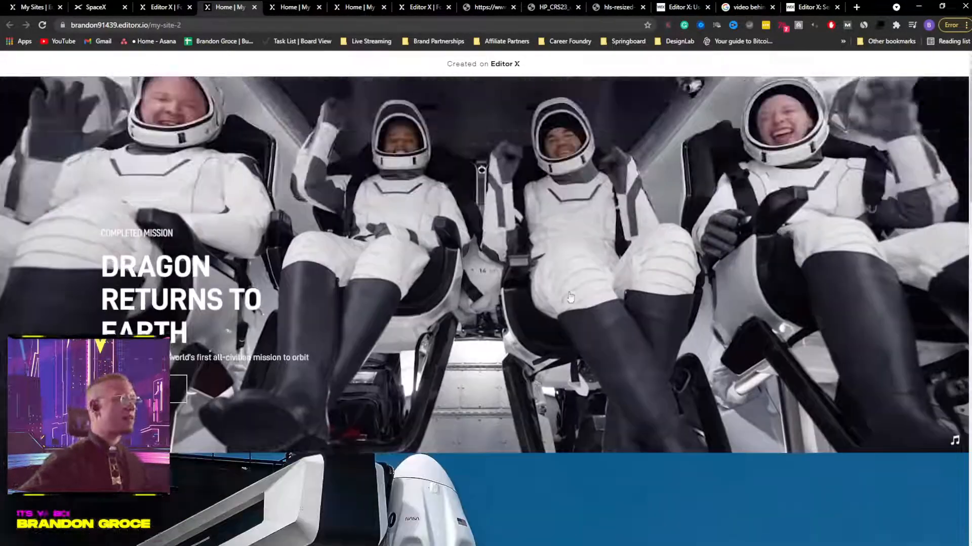
{"action": "scroll", "coordinate": [570, 297], "scroll_direction": "down", "scroll_amount": 11}
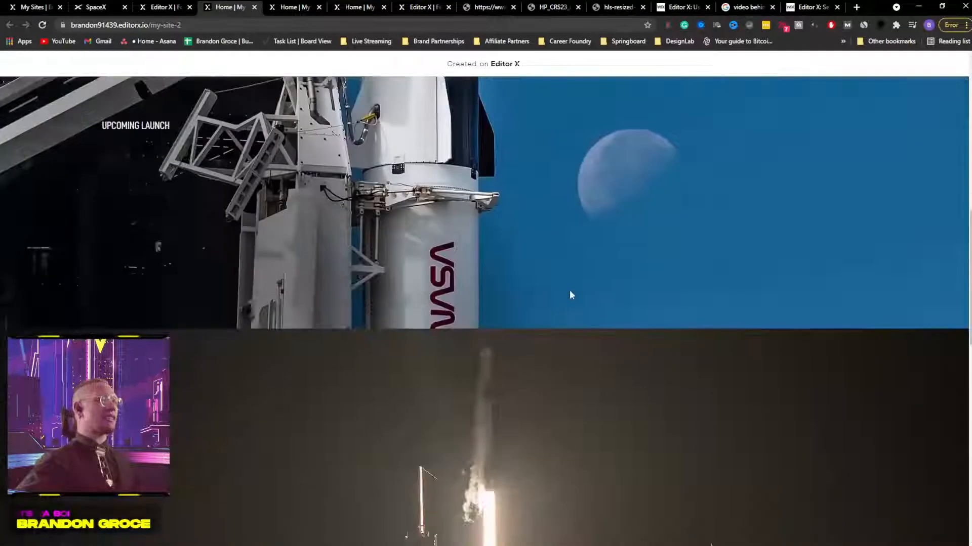
{"action": "scroll", "coordinate": [571, 294], "scroll_direction": "up", "scroll_amount": 3}
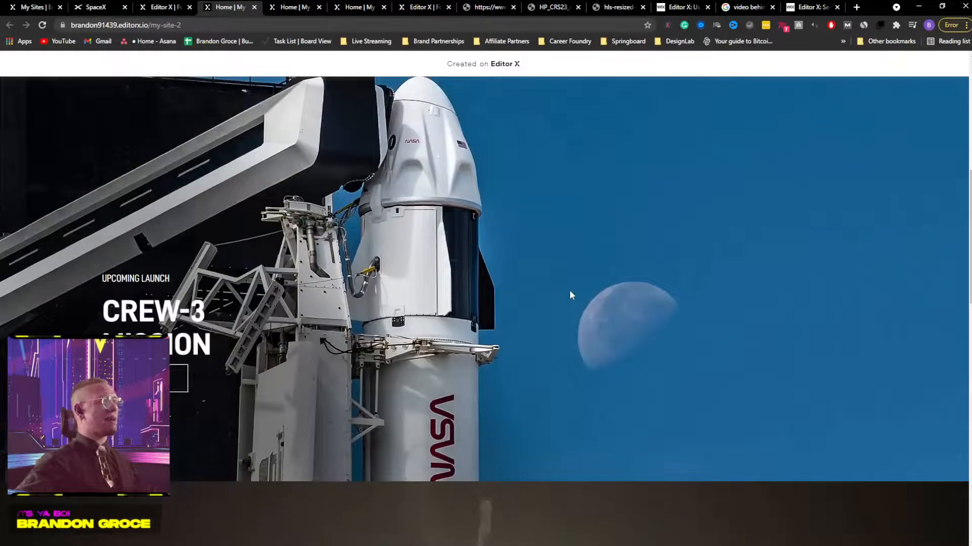
{"action": "scroll", "coordinate": [570, 295], "scroll_direction": "down", "scroll_amount": 6}
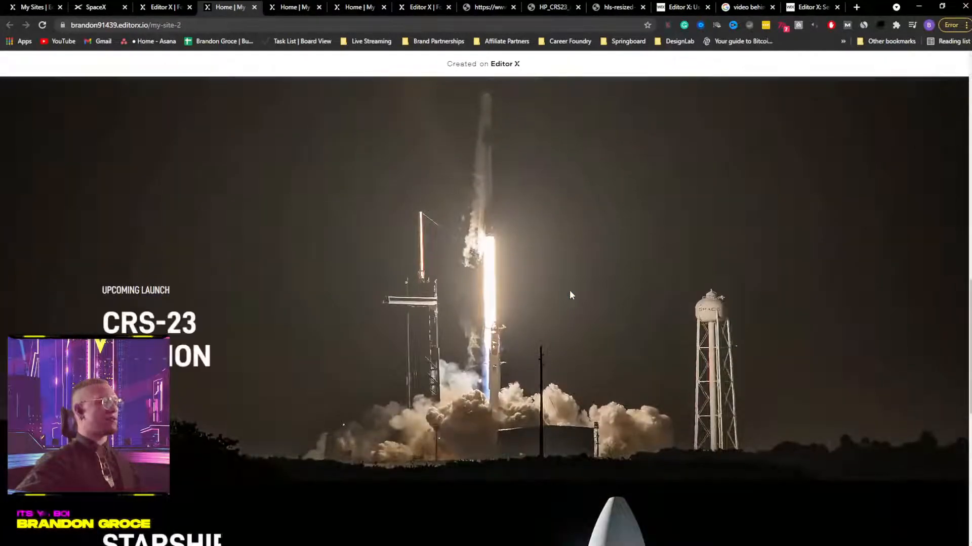
{"action": "scroll", "coordinate": [570, 295], "scroll_direction": "down", "scroll_amount": 7}
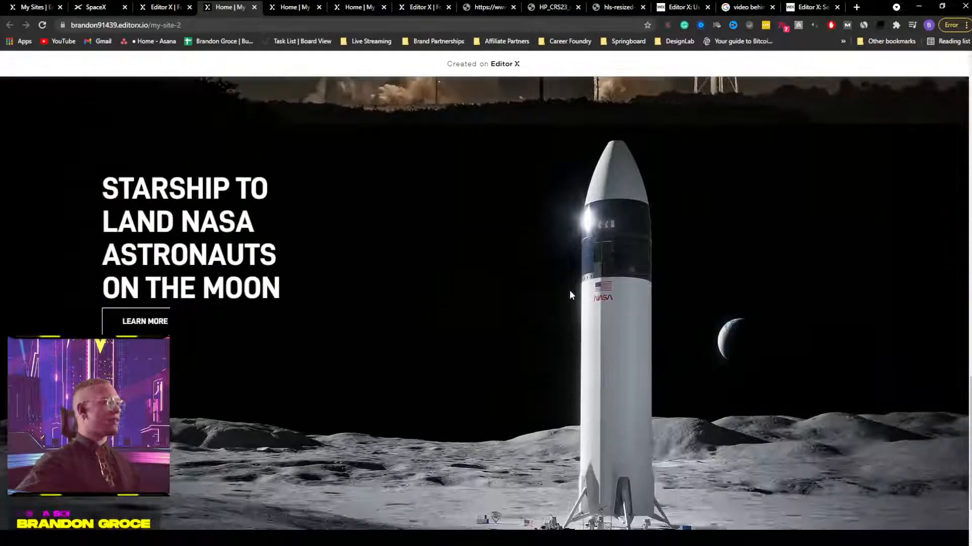
{"action": "scroll", "coordinate": [569, 295], "scroll_direction": "down", "scroll_amount": 2}
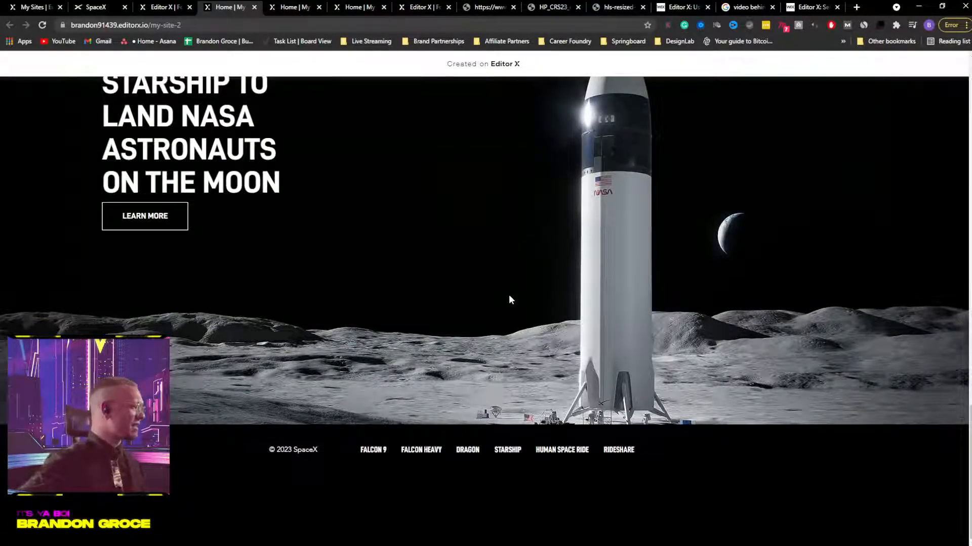